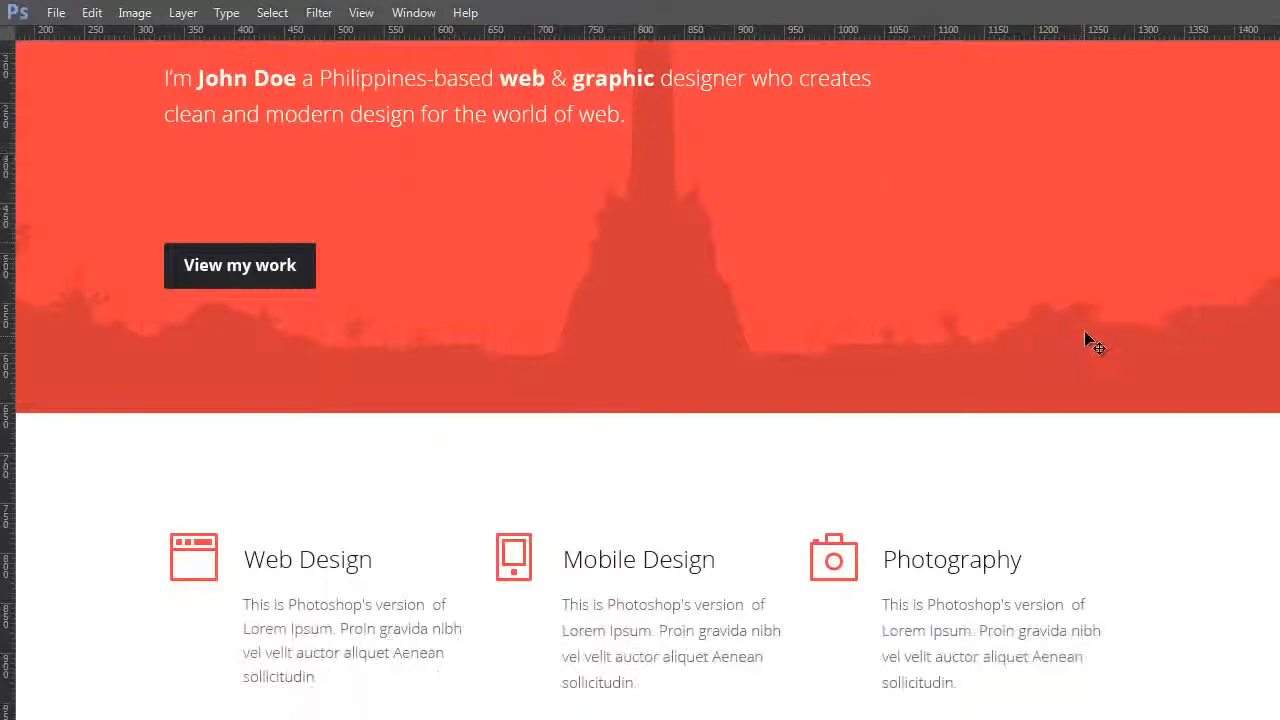
pyautogui.scroll(-2, 1082, 262)
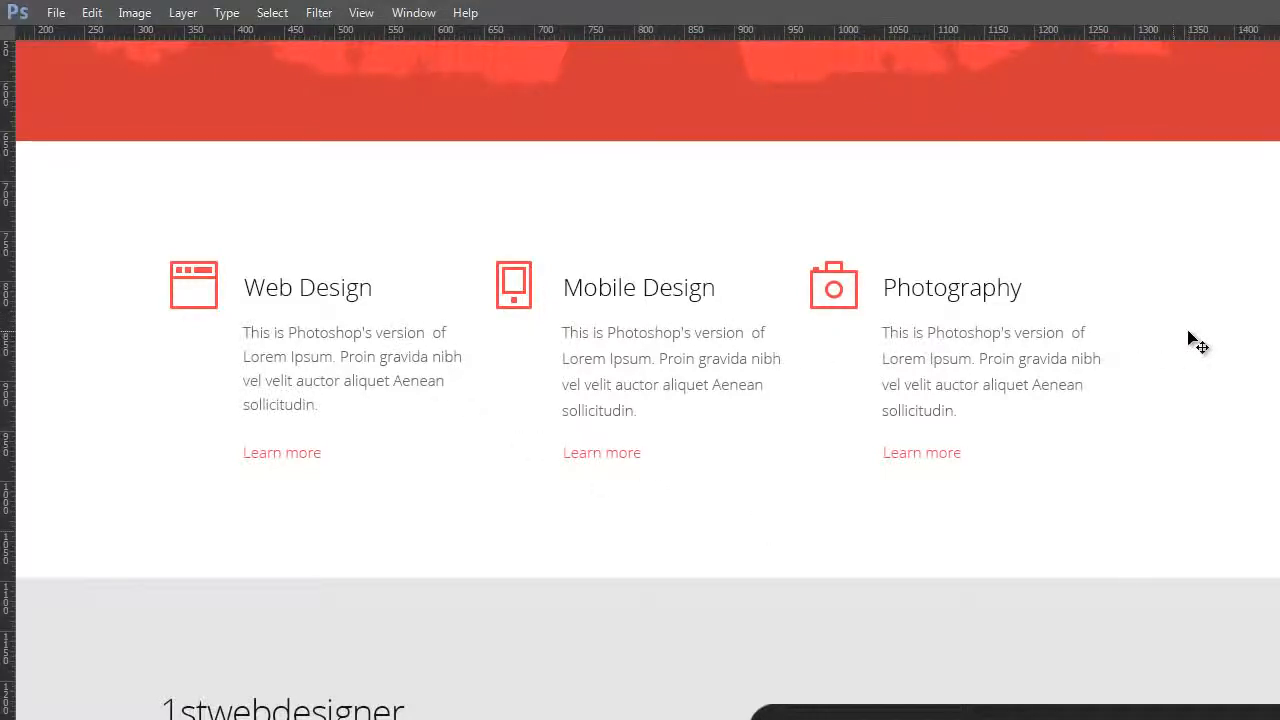
# Step: Scroll through the whole portfolio web page design to review each of its sections
pyautogui.scroll(-6, 1197, 342)
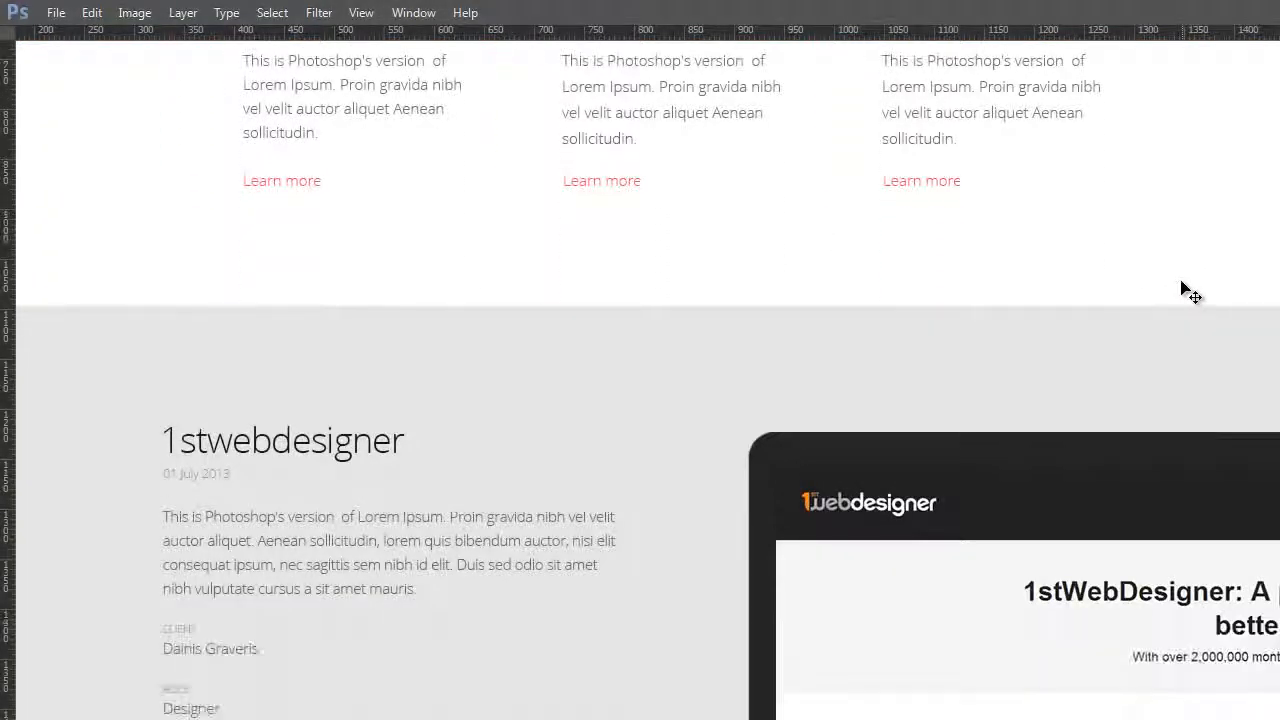
pyautogui.scroll(-6, 1188, 290)
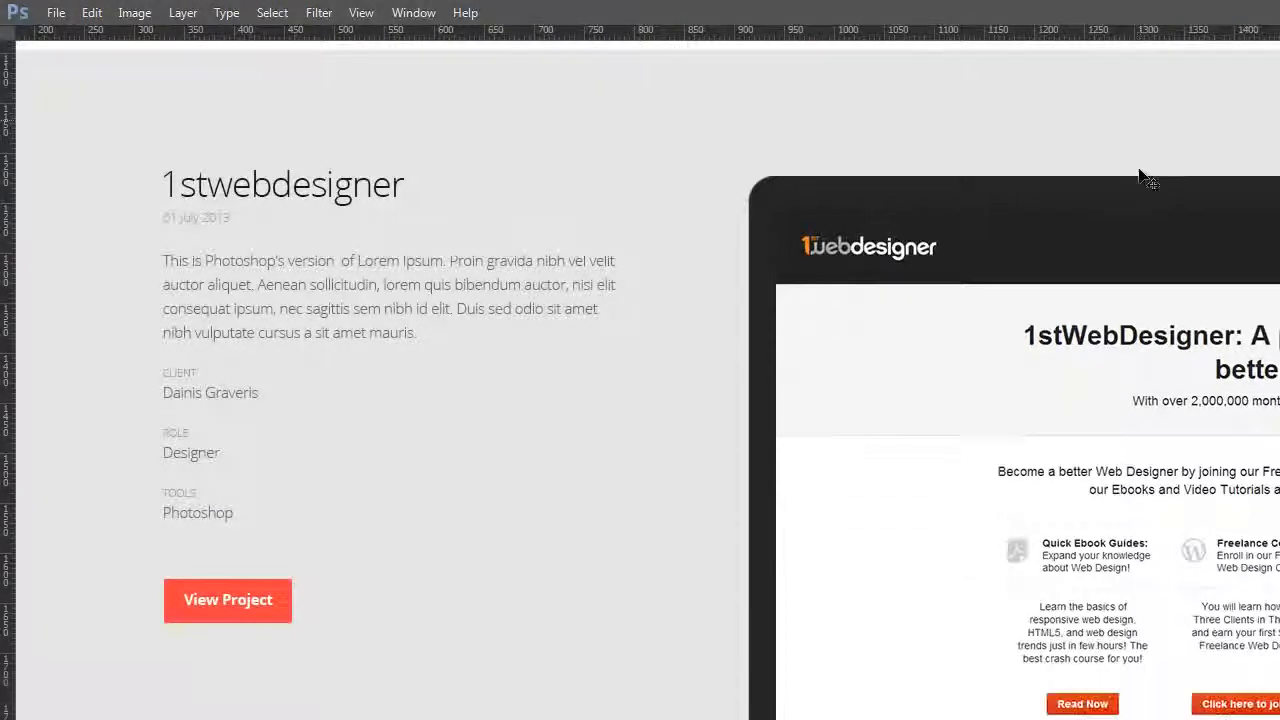
pyautogui.scroll(-2, 1138, 180)
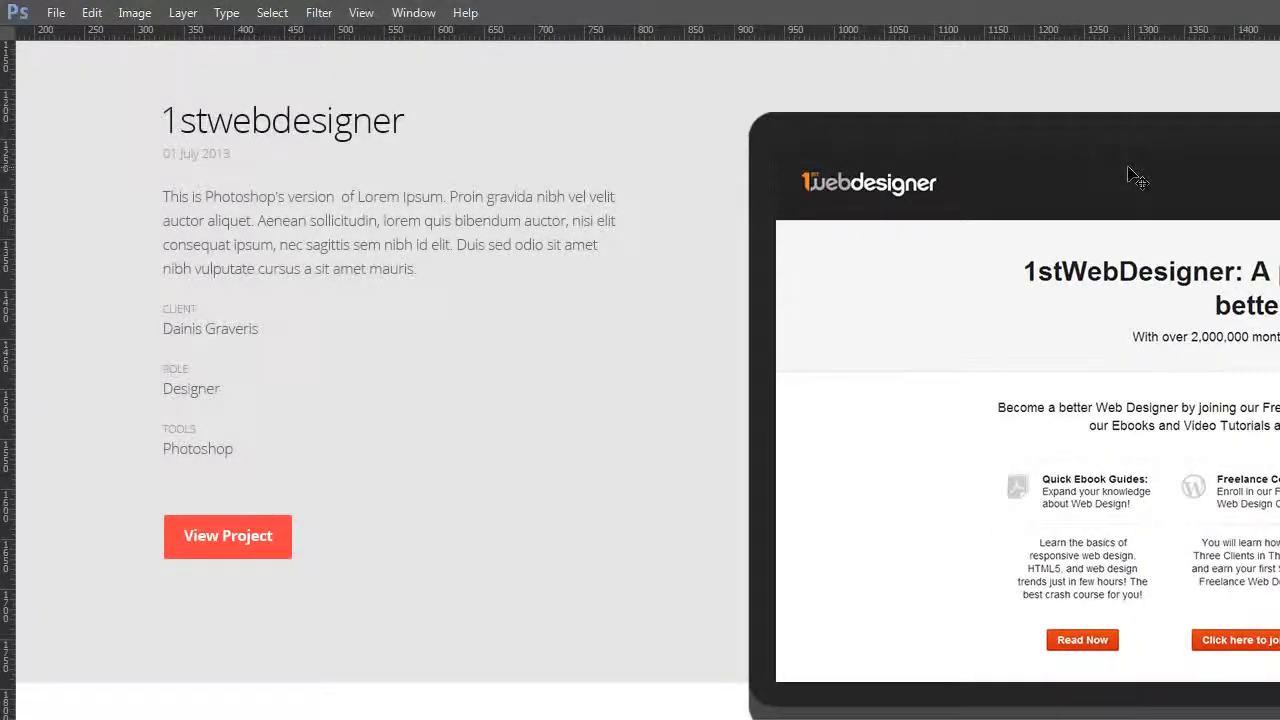
pyautogui.scroll(2, 617, 183)
pyautogui.scroll(-2, 626, 191)
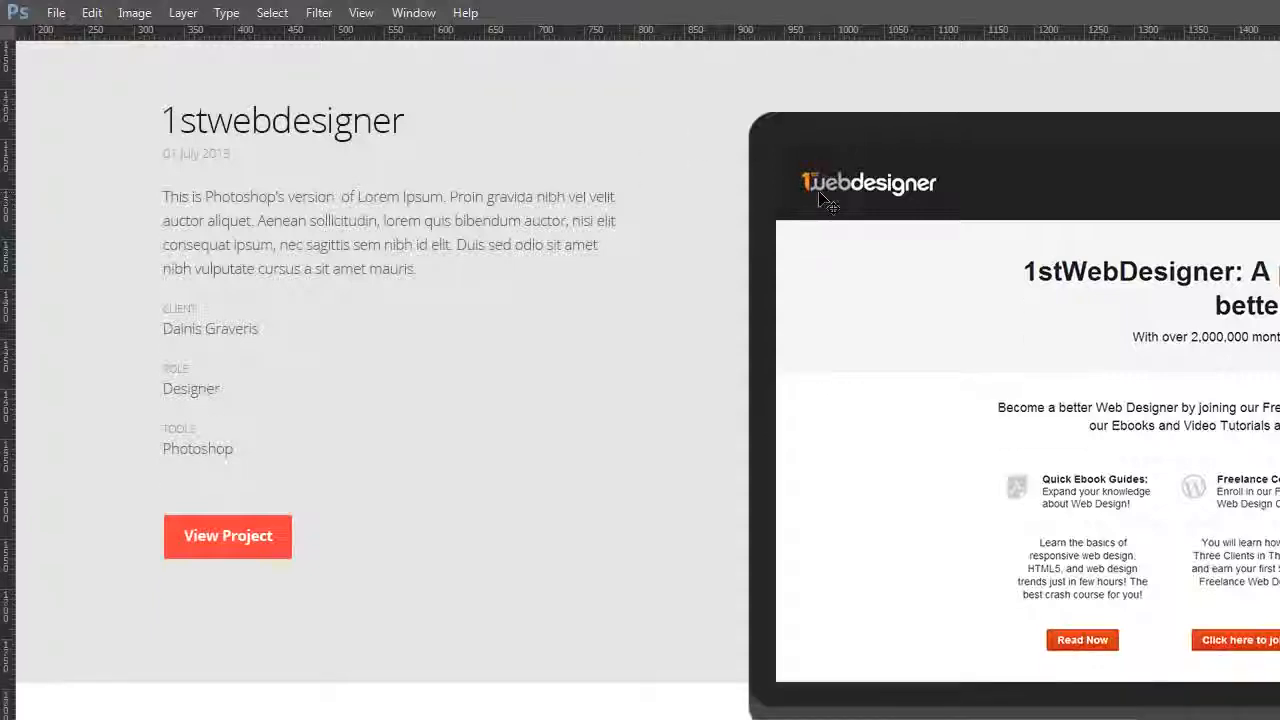
pyautogui.scroll(-3, 700, 229)
pyautogui.scroll(-1, 700, 220)
pyautogui.scroll(2, 697, 222)
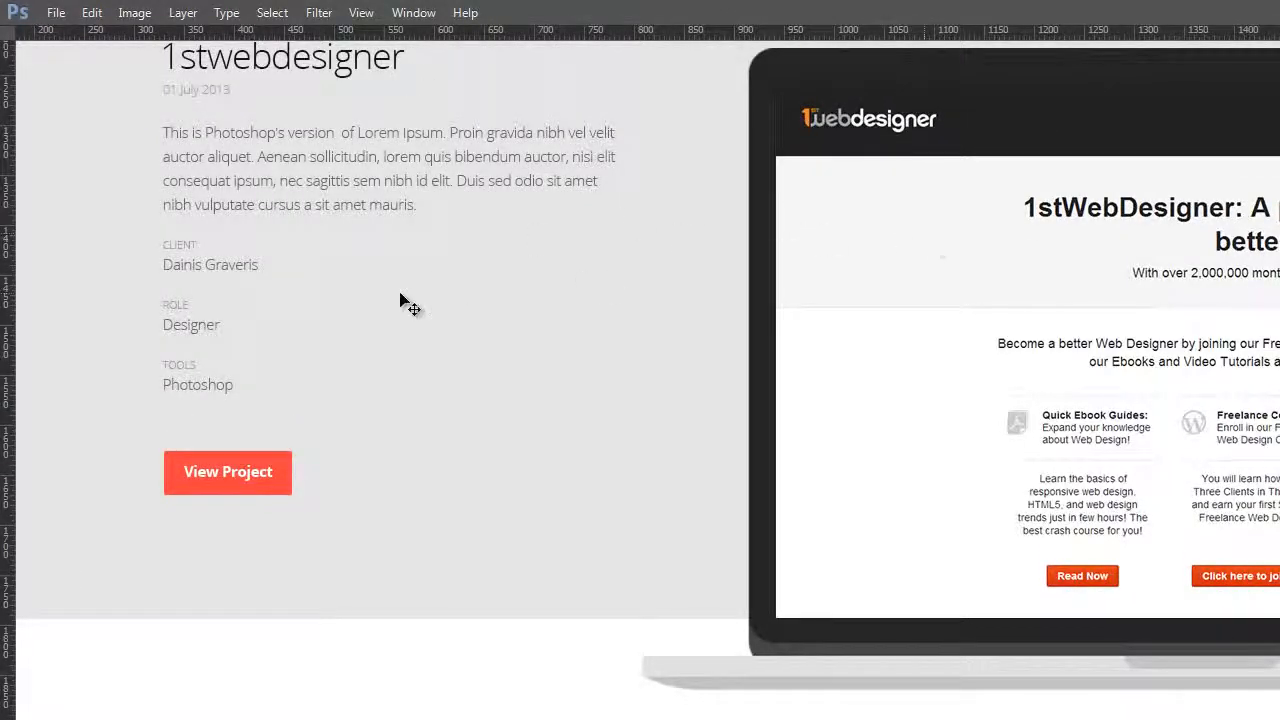
pyautogui.scroll(-7, 591, 294)
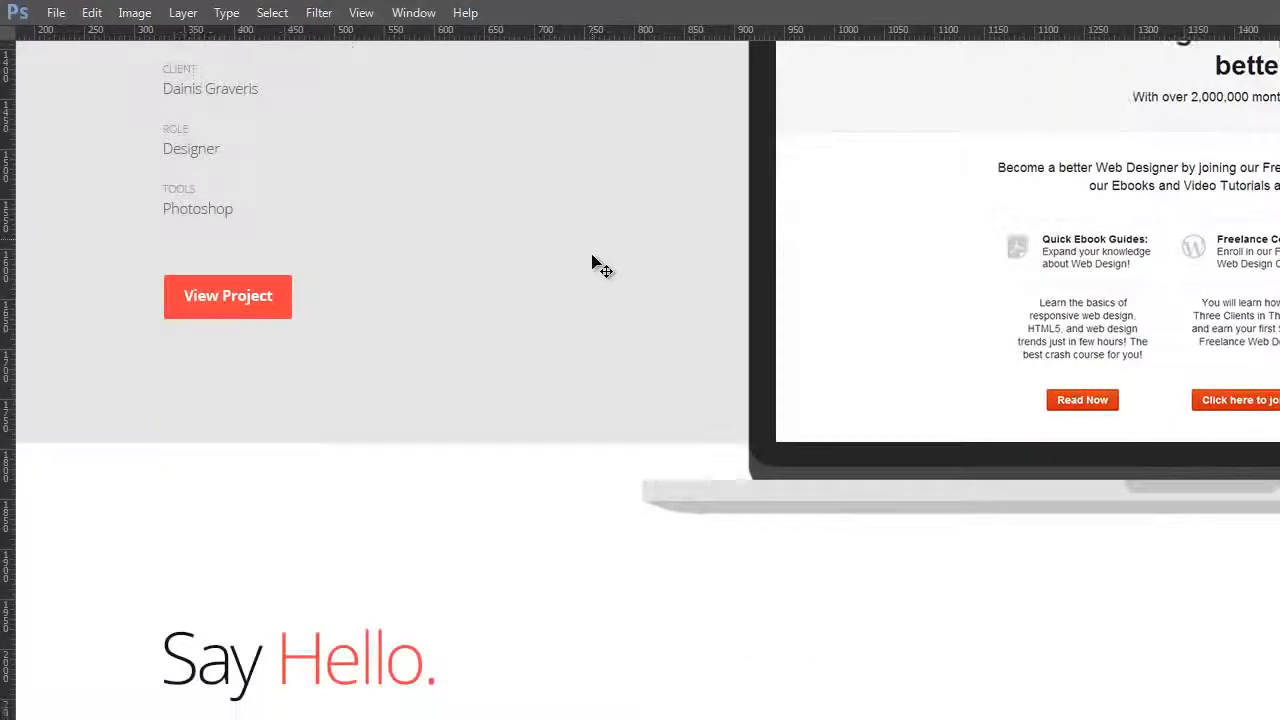
pyautogui.scroll(-9, 520, 290)
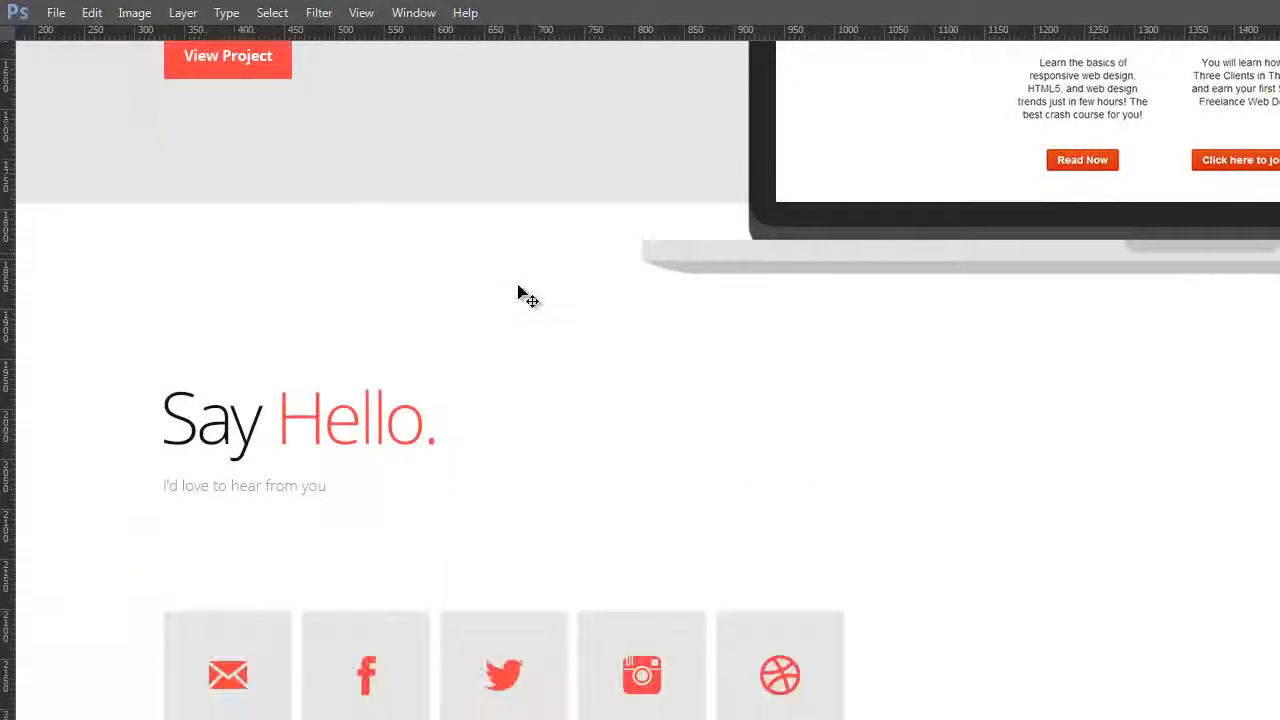
pyautogui.scroll(-1, 527, 269)
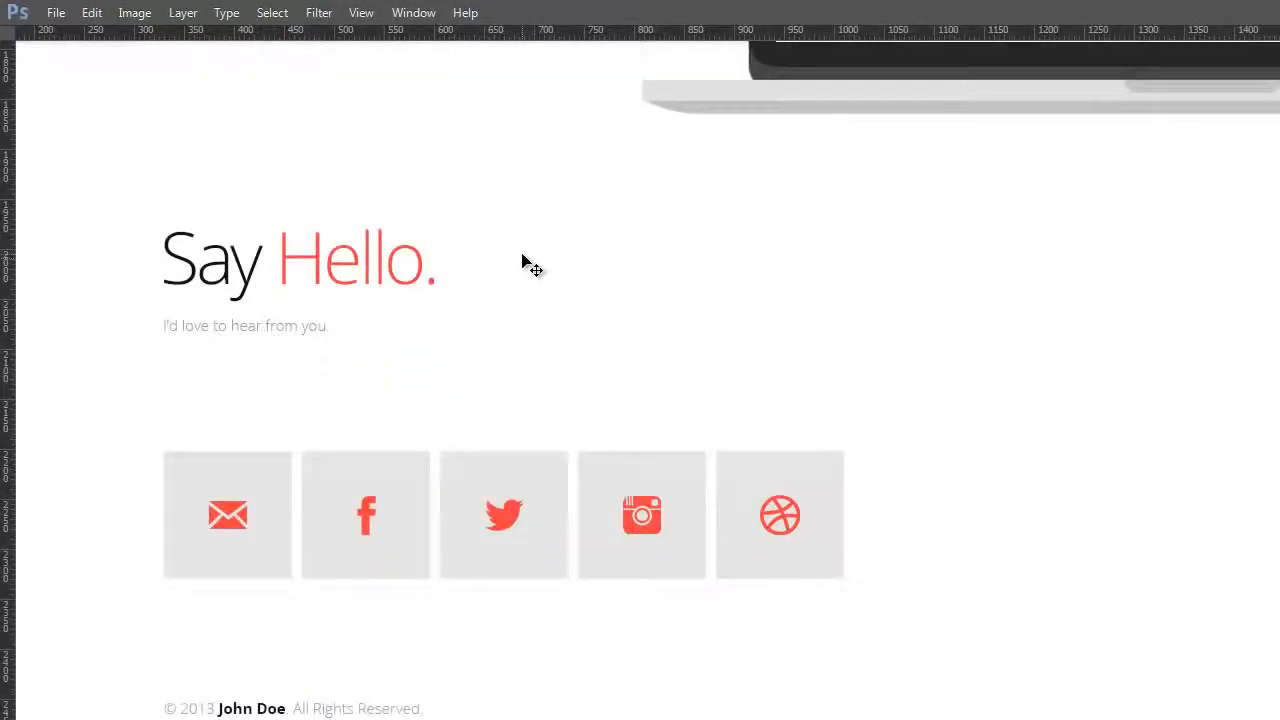
pyautogui.scroll(-2, 527, 265)
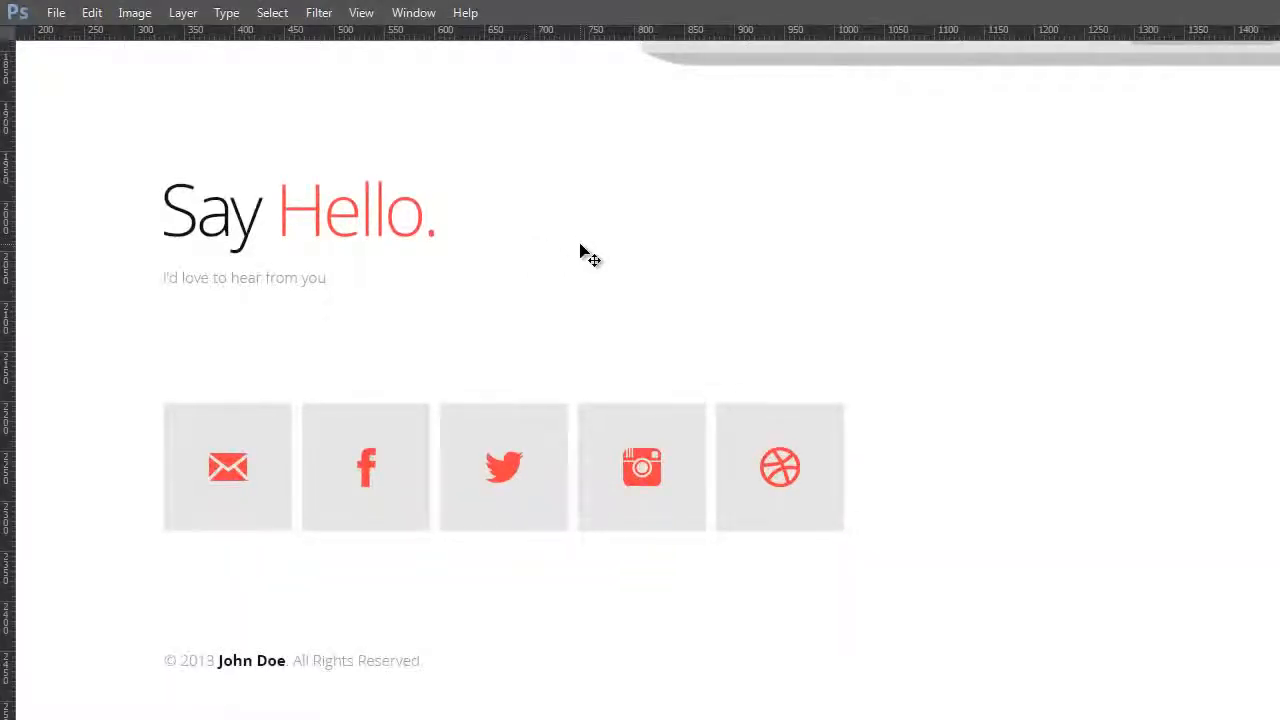
pyautogui.scroll(-2, 581, 250)
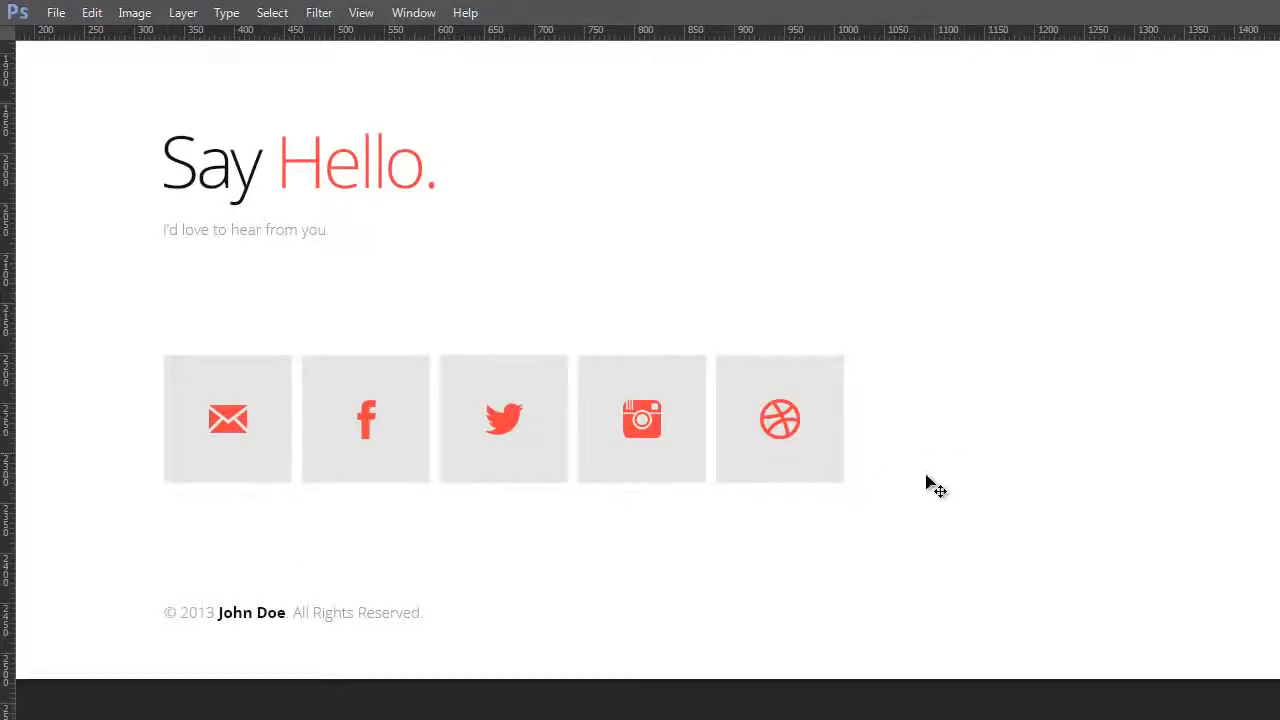
pyautogui.scroll(-3, 935, 487)
pyautogui.scroll(3, 929, 486)
pyautogui.scroll(3, 929, 481)
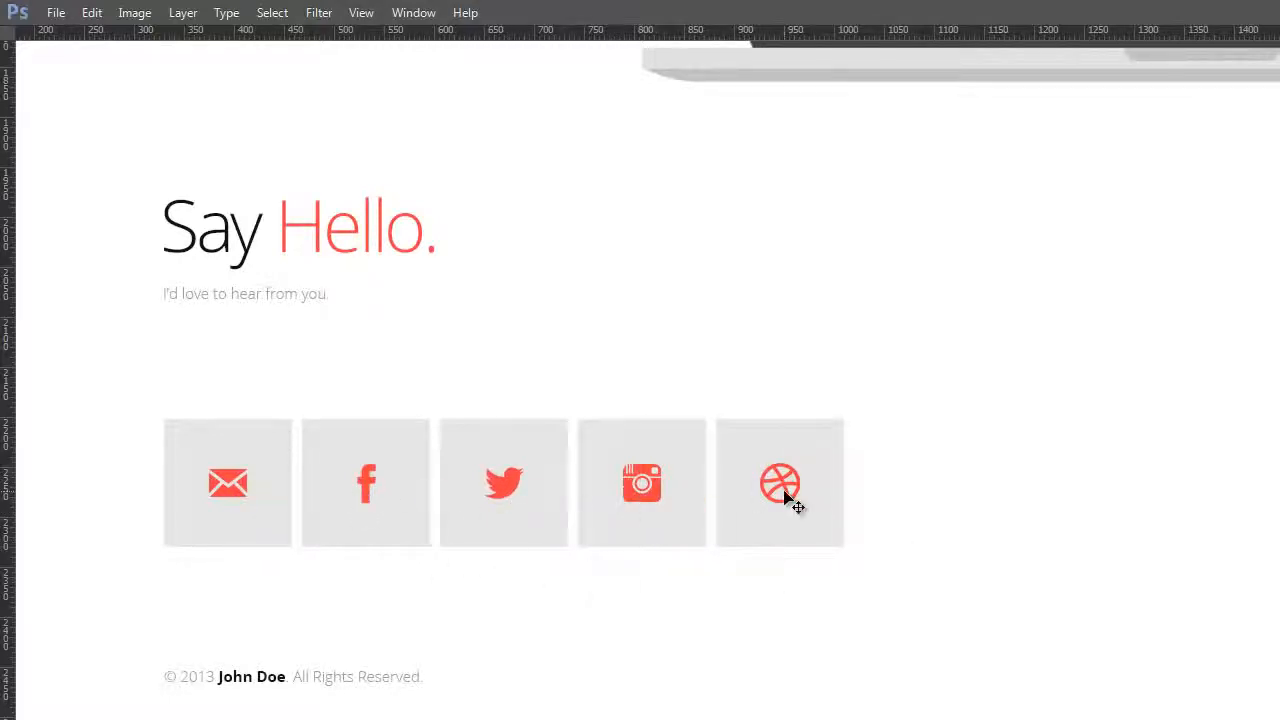
pyautogui.scroll(4, 928, 446)
# Step: Bring back the panels and collapse the Services layer group
pyautogui.press('Tab')
pyautogui.scroll(8, 846, 400)
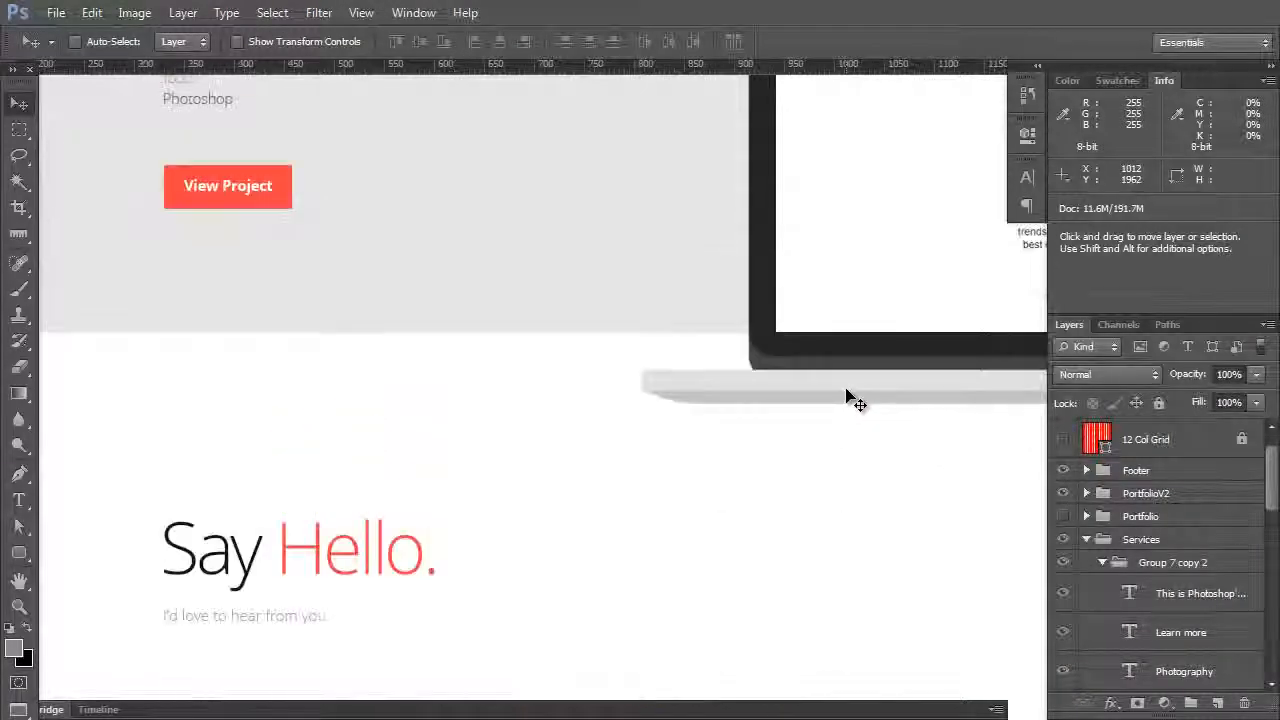
pyautogui.scroll(4, 846, 400)
pyautogui.click(1086, 539)
# Step: Toggle the PortfolioV2 group's visibility to display the alternative portfolio section
pyautogui.scroll(3, 680, 391)
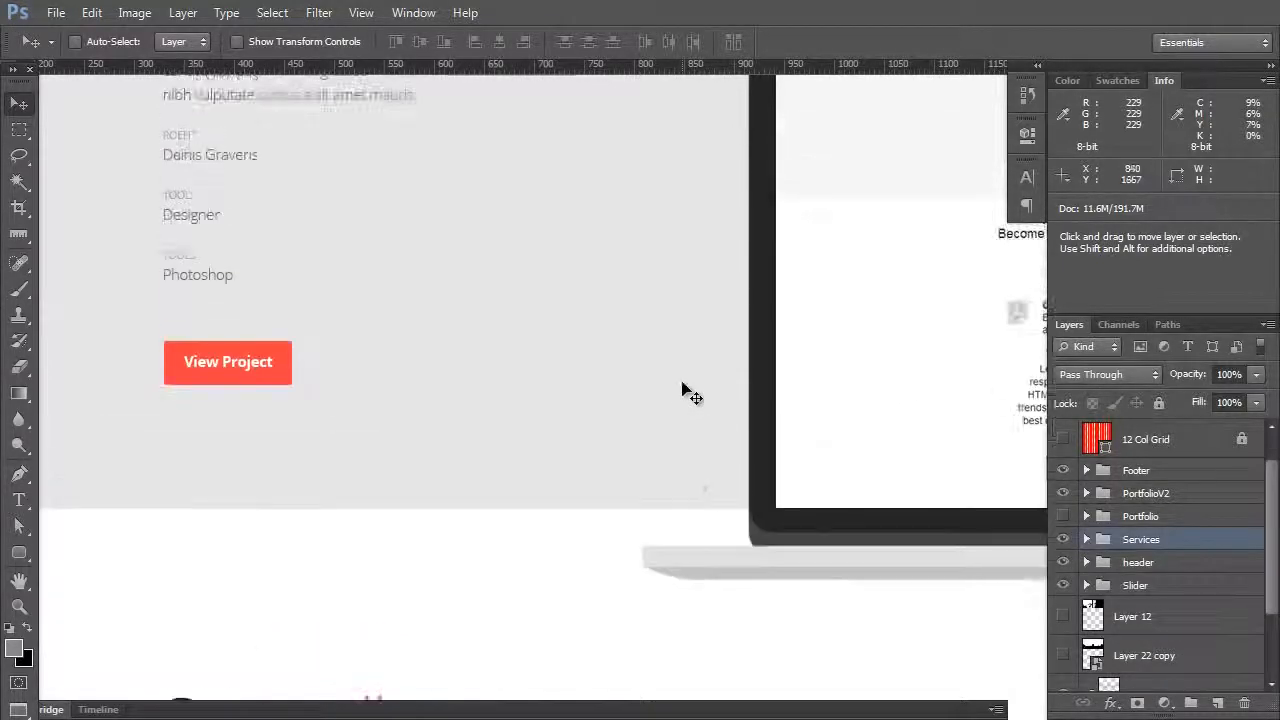
pyautogui.press('Tab')
pyautogui.scroll(-1, 682, 380)
pyautogui.press('Tab')
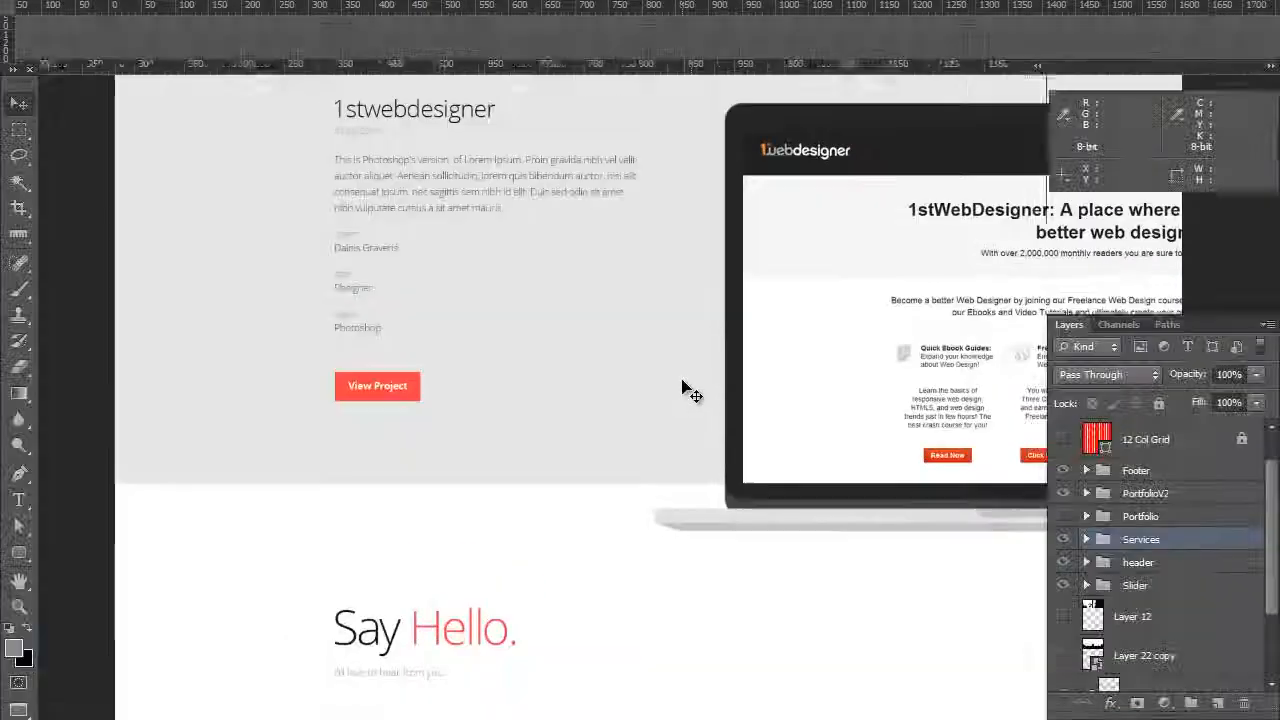
pyautogui.scroll(3, 735, 406)
pyautogui.scroll(2, 740, 418)
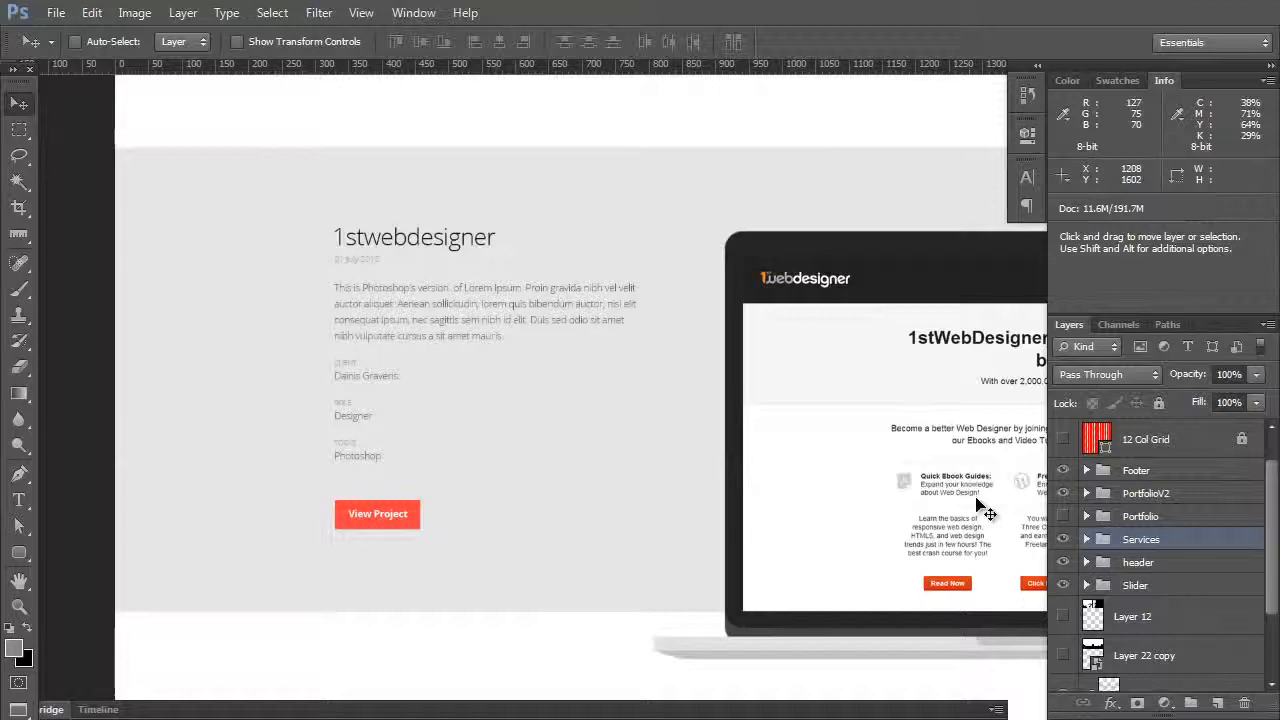
pyautogui.click(1063, 493)
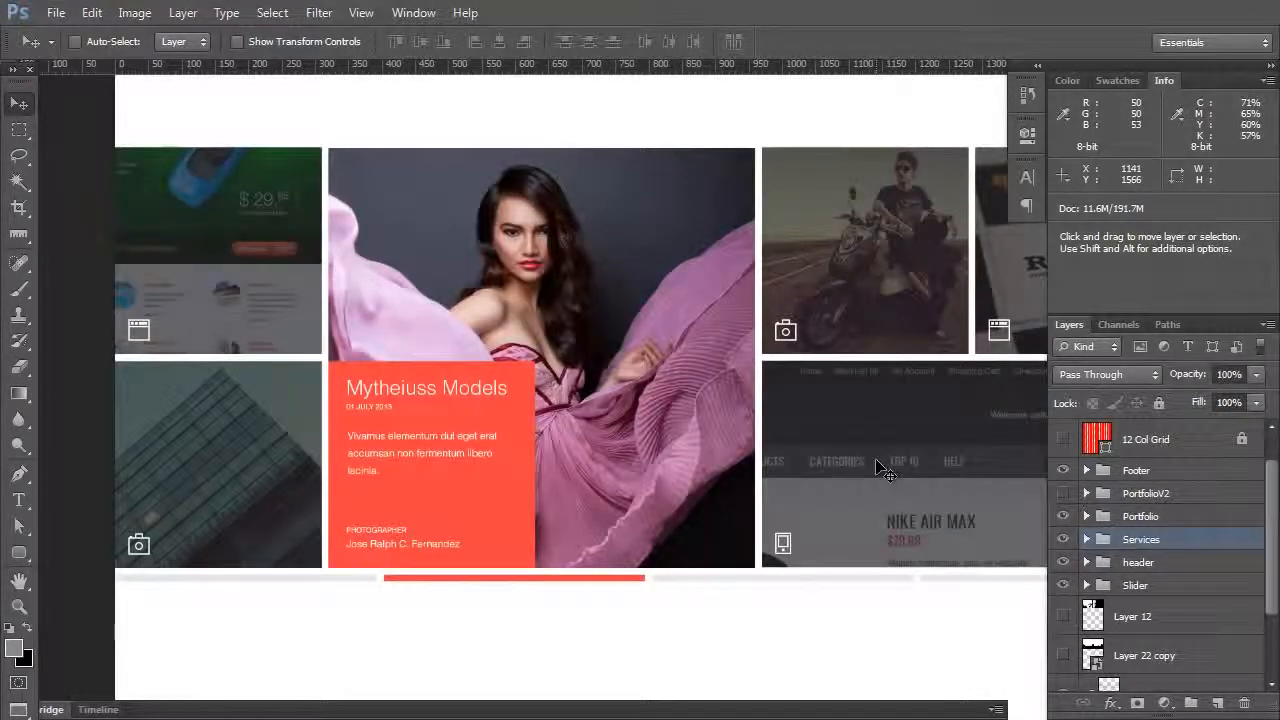
# Step: Zoom, pan and cycle screen modes to examine the portfolio grid, contact section and header
pyautogui.hotkey('ctrl', '-')
pyautogui.moveTo(569, 401); pyautogui.dragTo(491, 560)
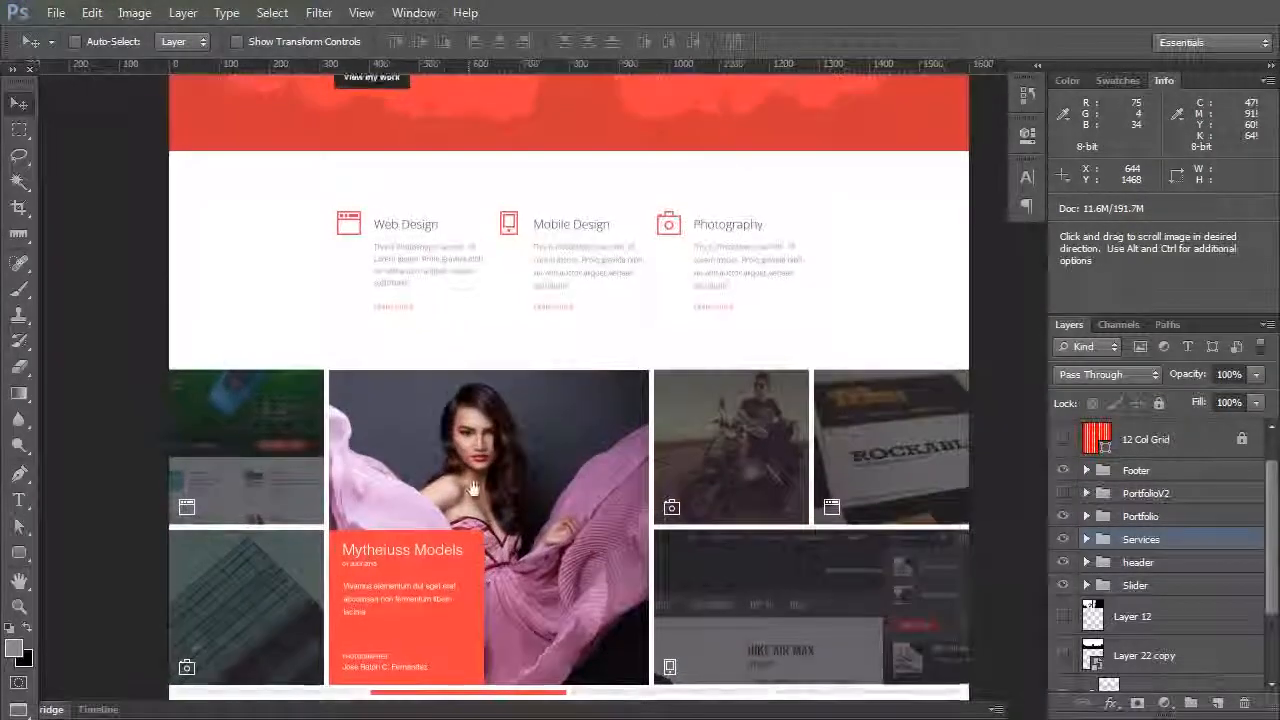
pyautogui.moveTo(473, 489); pyautogui.dragTo(467, 445)
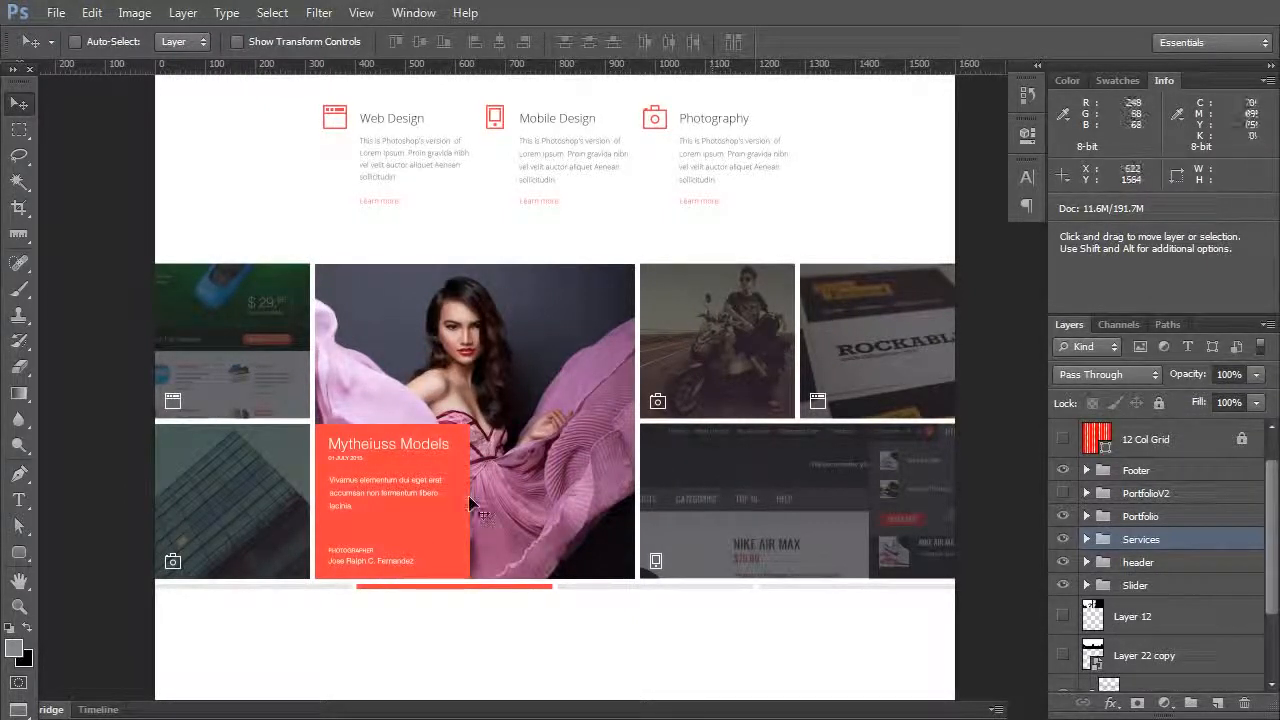
pyautogui.hotkey('ctrl', '+')
pyautogui.press('f')
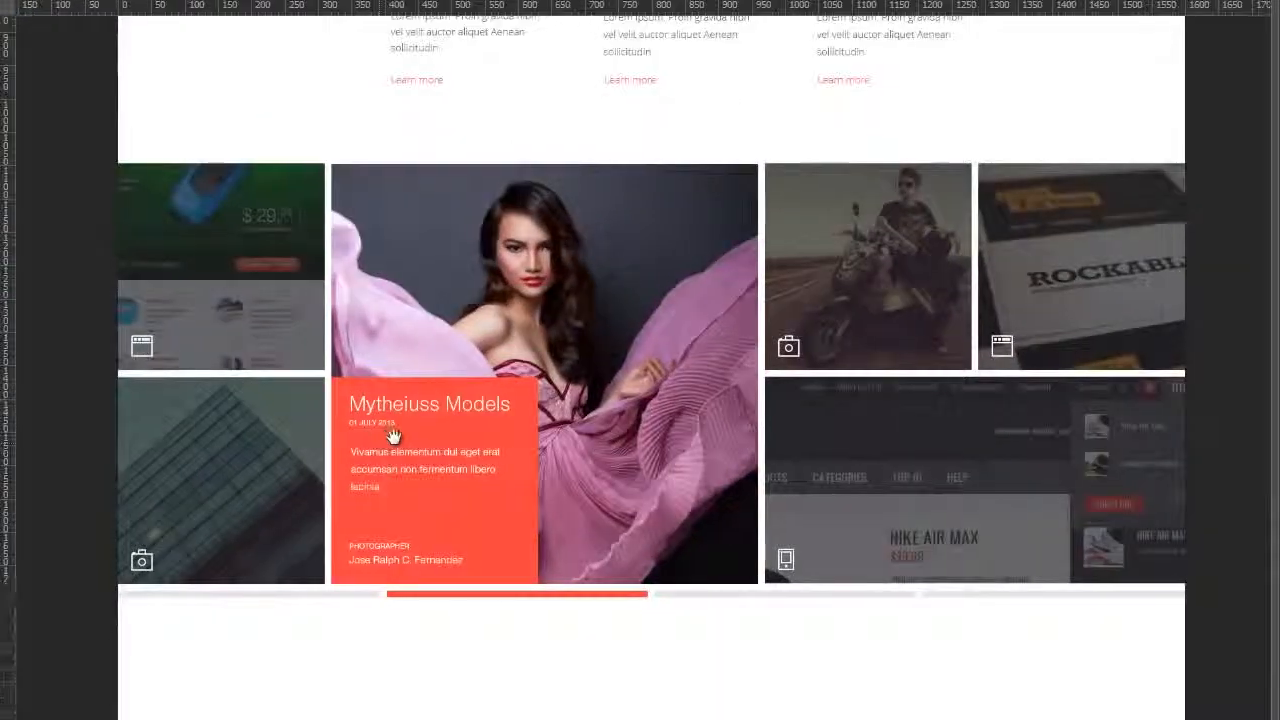
pyautogui.moveTo(393, 436); pyautogui.dragTo(427, 500)
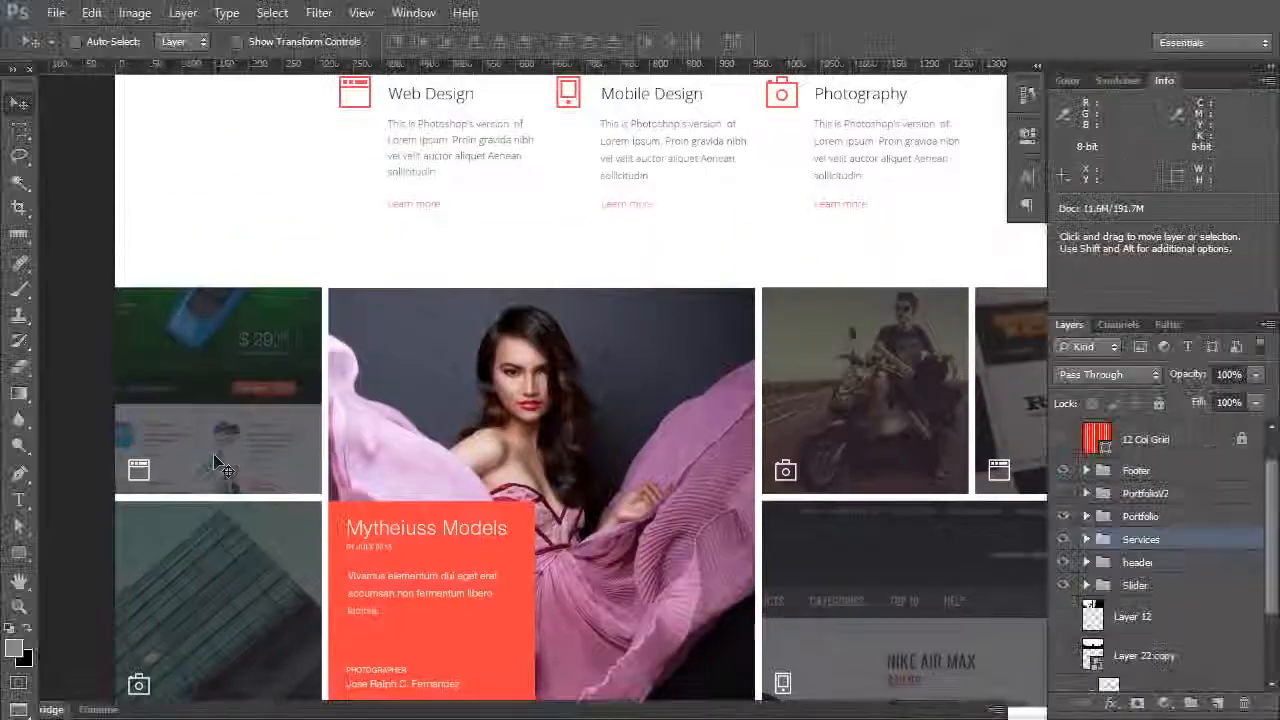
pyautogui.press('f')
pyautogui.scroll(-1, 180, 465)
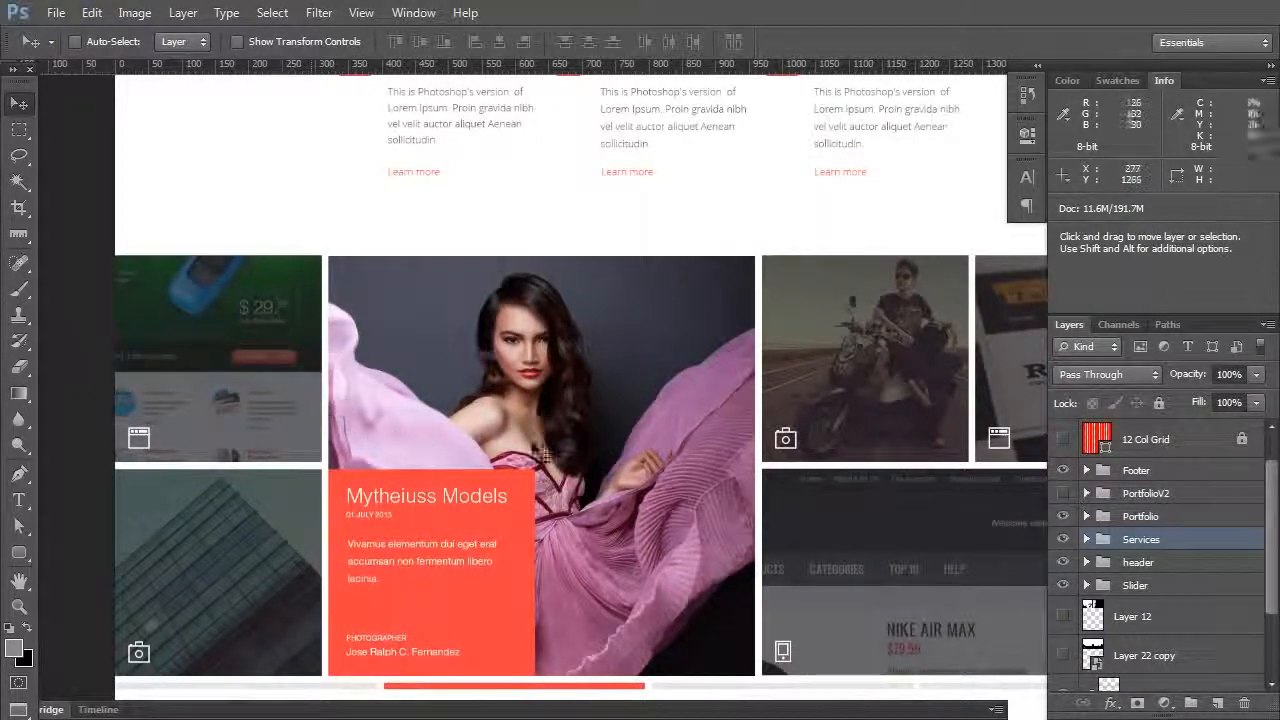
pyautogui.press('space')
pyautogui.moveTo(774, 374); pyautogui.dragTo(723, 340)
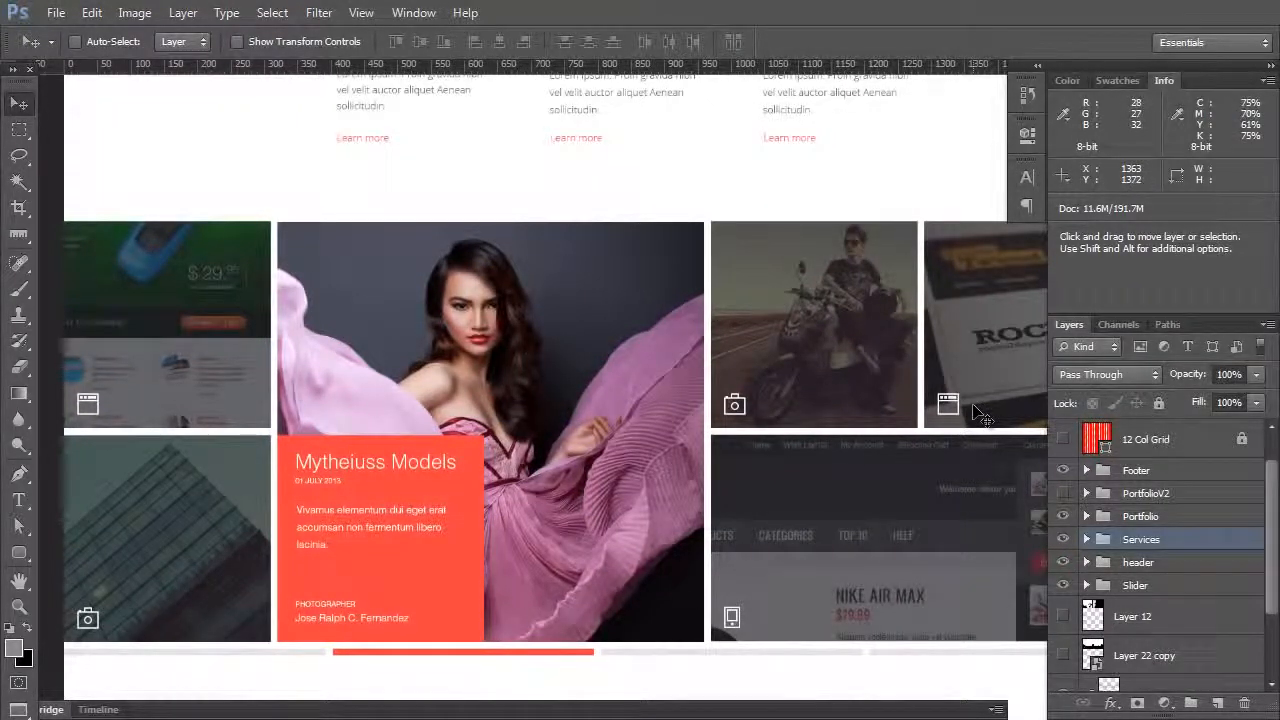
pyautogui.press('space')
pyautogui.moveTo(310, 492); pyautogui.dragTo(281, 174)
pyautogui.moveTo(480, 354); pyautogui.dragTo(534, 231)
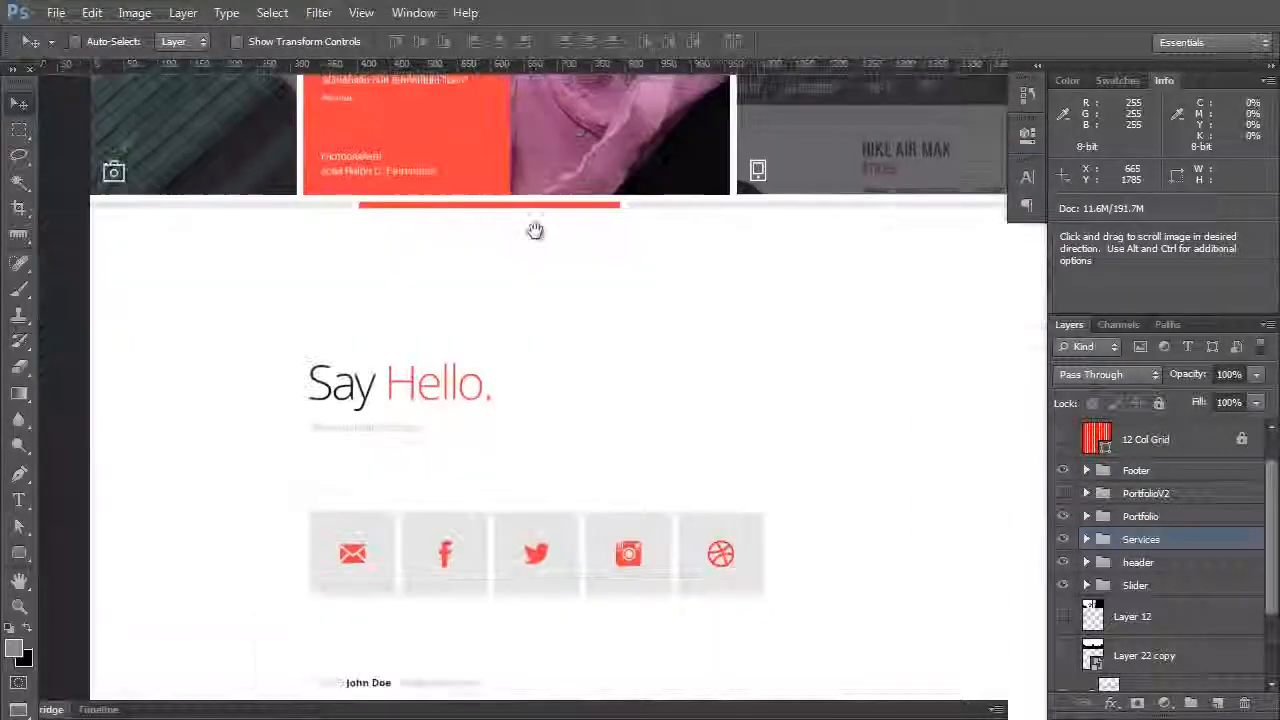
pyautogui.scroll(1, 536, 240)
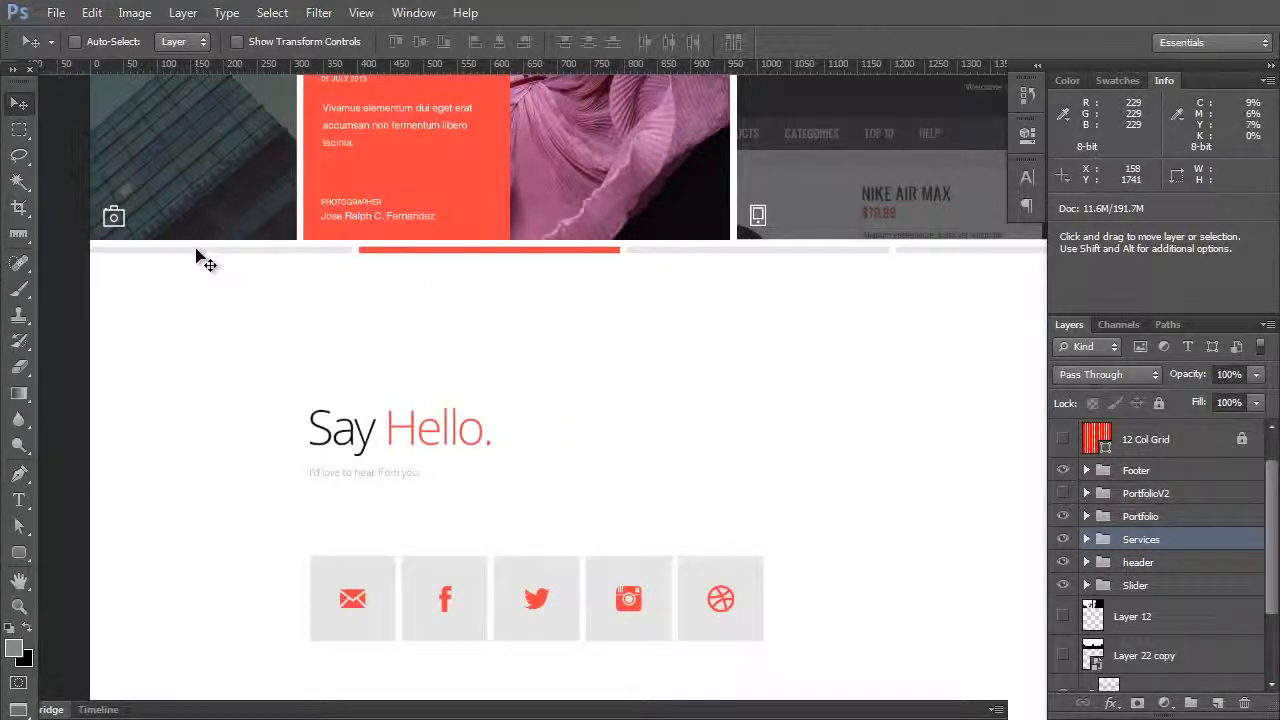
pyautogui.press('space')
pyautogui.moveTo(500, 226); pyautogui.dragTo(426, 663)
pyautogui.press('f')
pyautogui.press('f')
pyautogui.moveTo(491, 245); pyautogui.dragTo(496, 498)
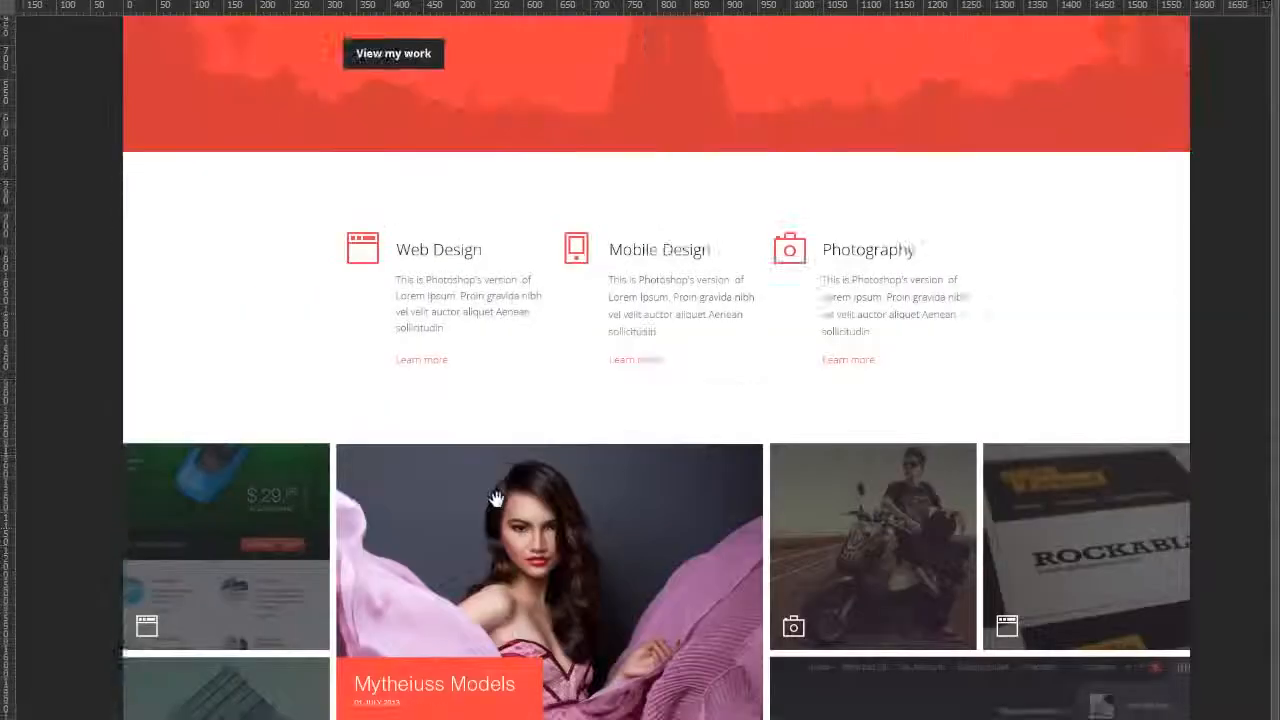
pyautogui.moveTo(497, 206); pyautogui.dragTo(480, 374)
pyautogui.press('f')
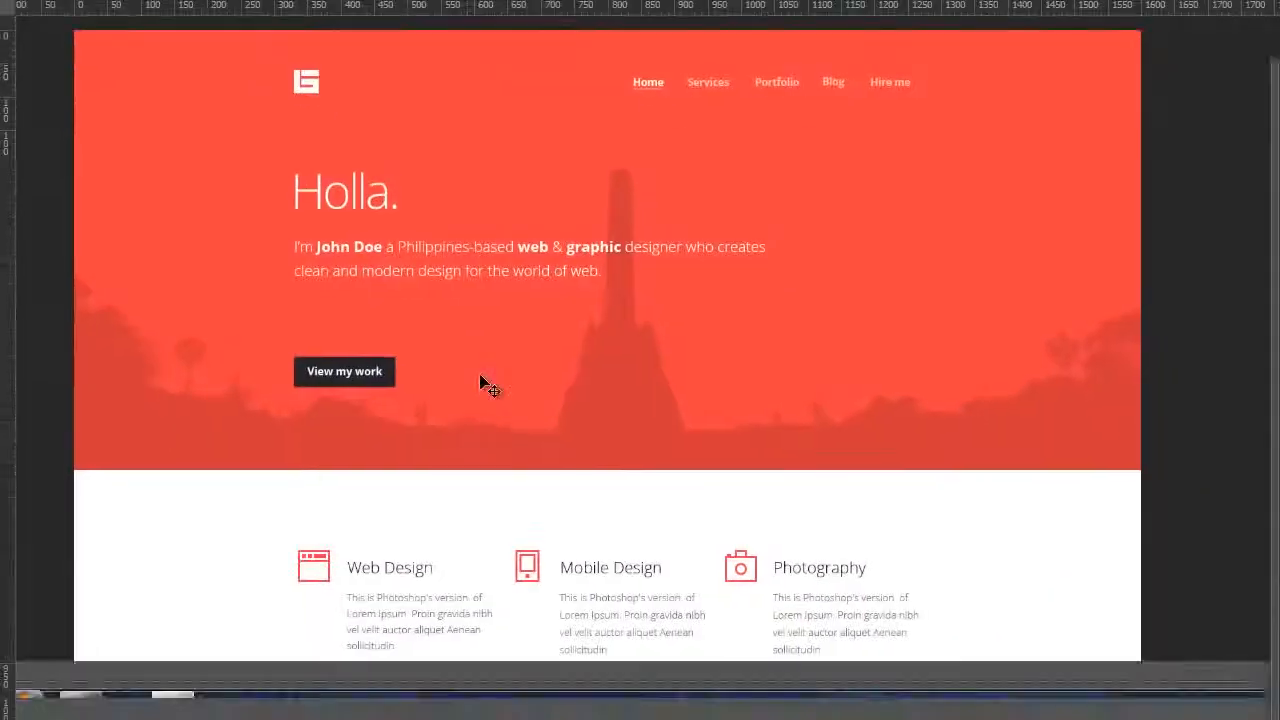
pyautogui.press('f')
pyautogui.scroll(3, 474, 320)
pyautogui.scroll(-2, 483, 314)
pyautogui.scroll(2, 483, 314)
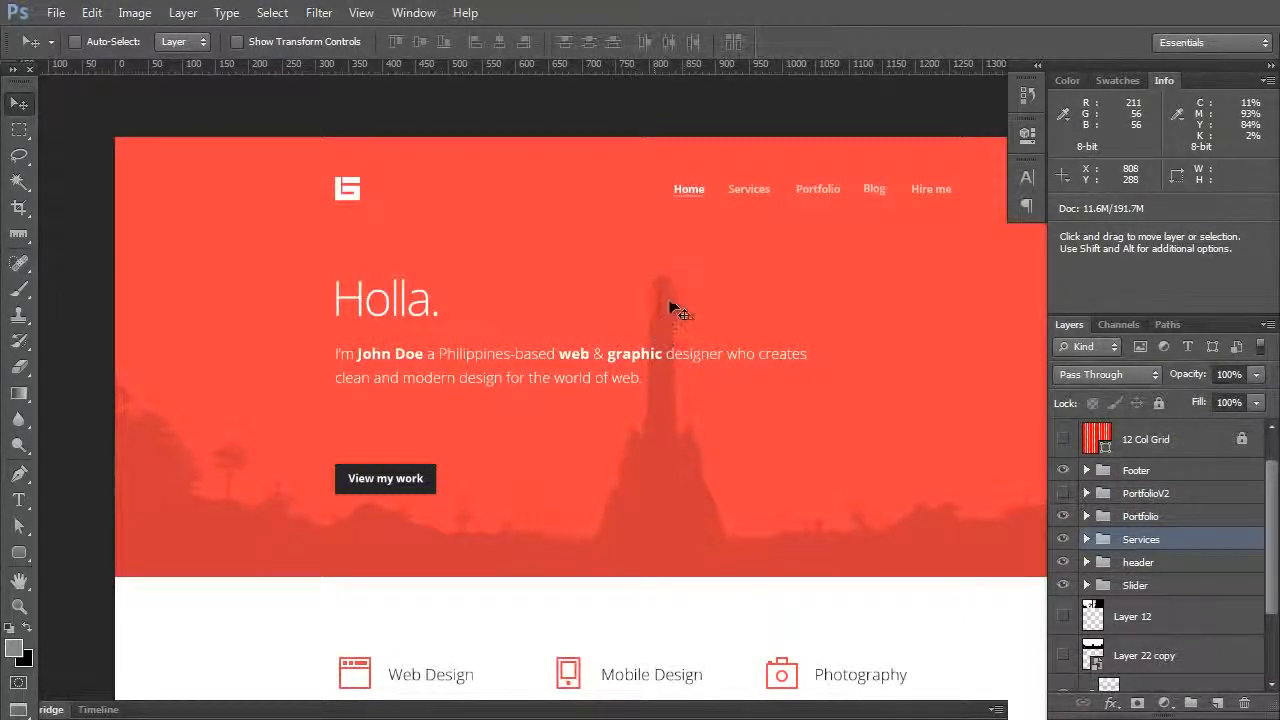
pyautogui.press('space')
pyautogui.moveTo(766, 234); pyautogui.dragTo(697, 190)
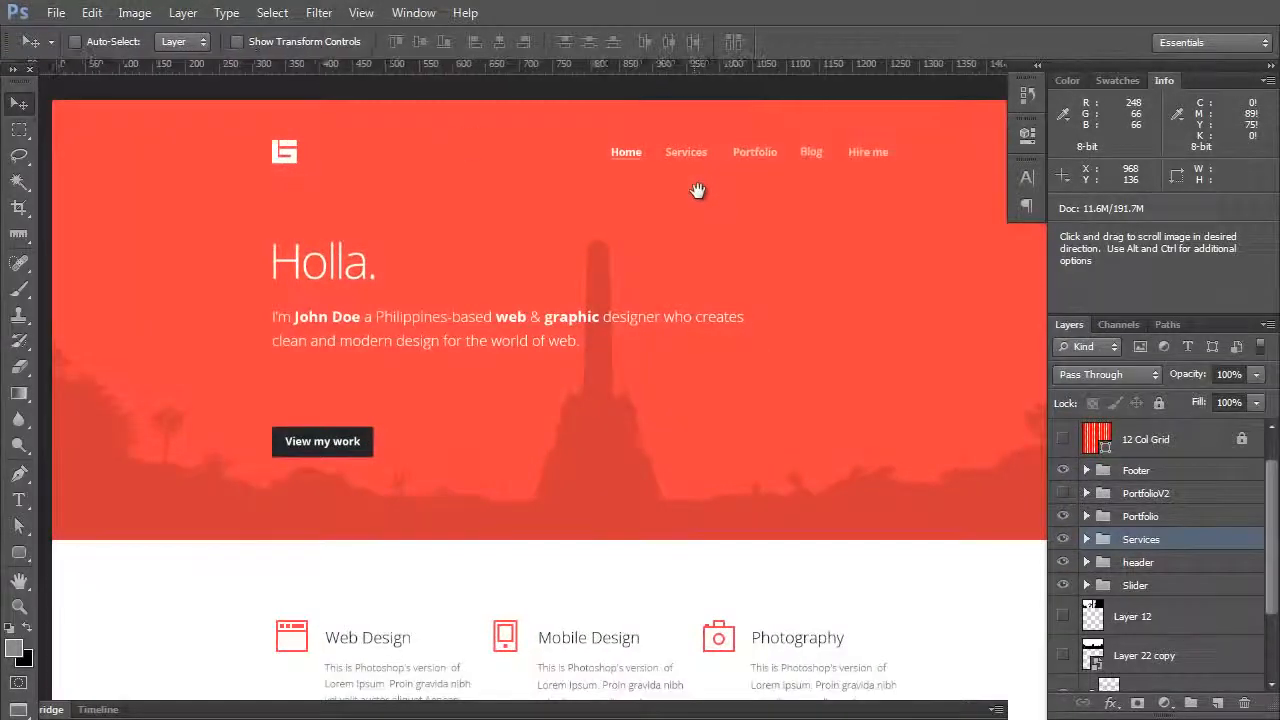
pyautogui.click(56, 13)
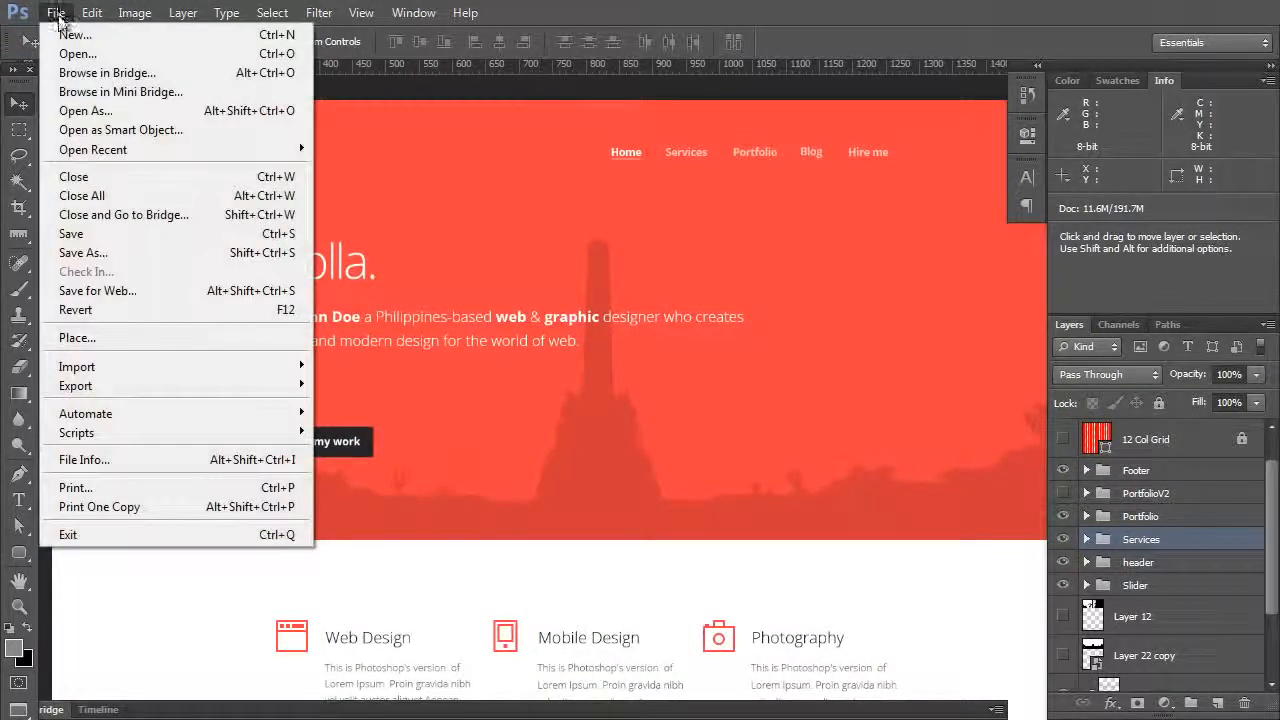
pyautogui.click(514, 424)
pyautogui.press('f')
pyautogui.press('f')
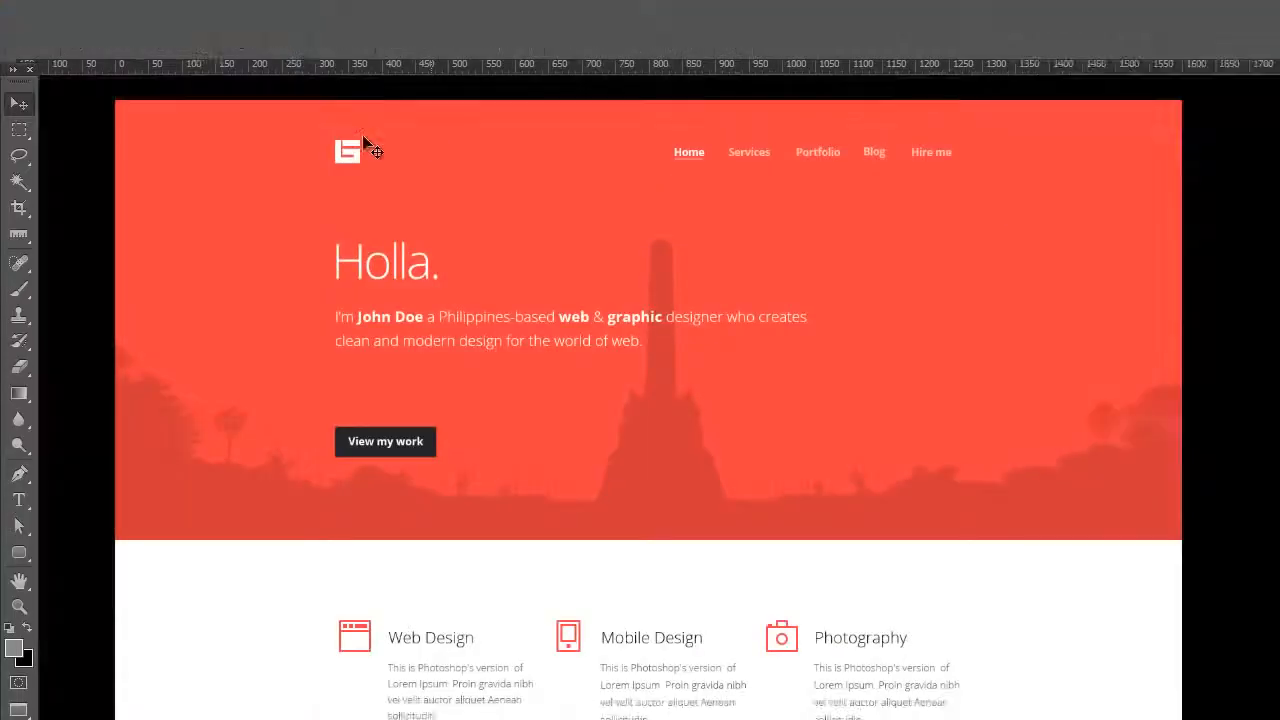
pyautogui.press('f')
pyautogui.click(56, 13)
pyautogui.click(56, 13)
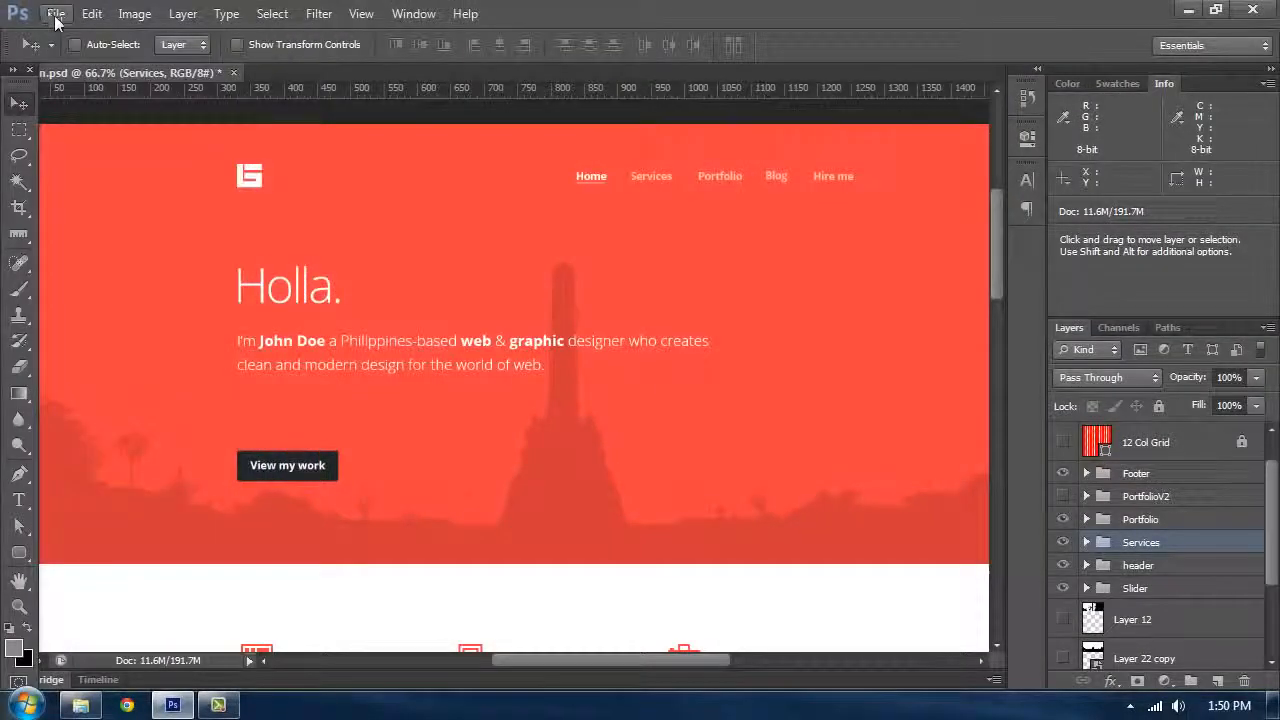
# Step: Minimize Photoshop and open the Resource folder inside the Portfolio project folder
pyautogui.click(1188, 10)
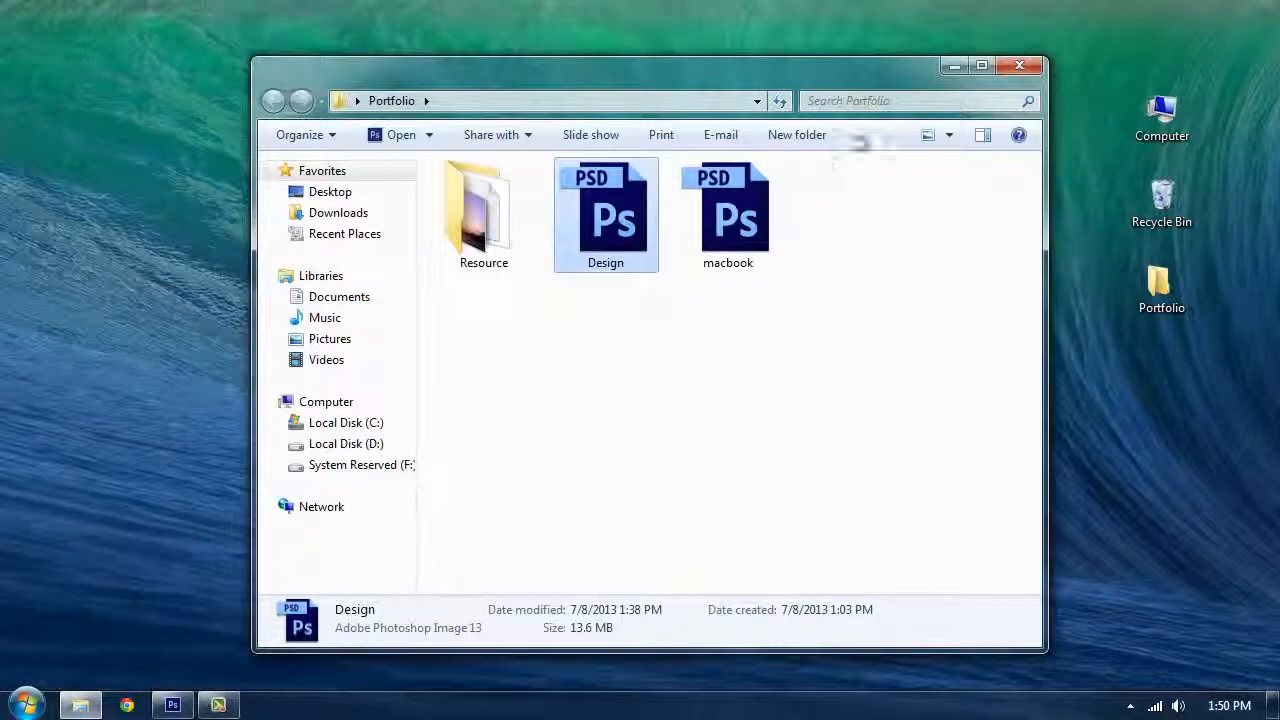
pyautogui.doubleClick(480, 200)
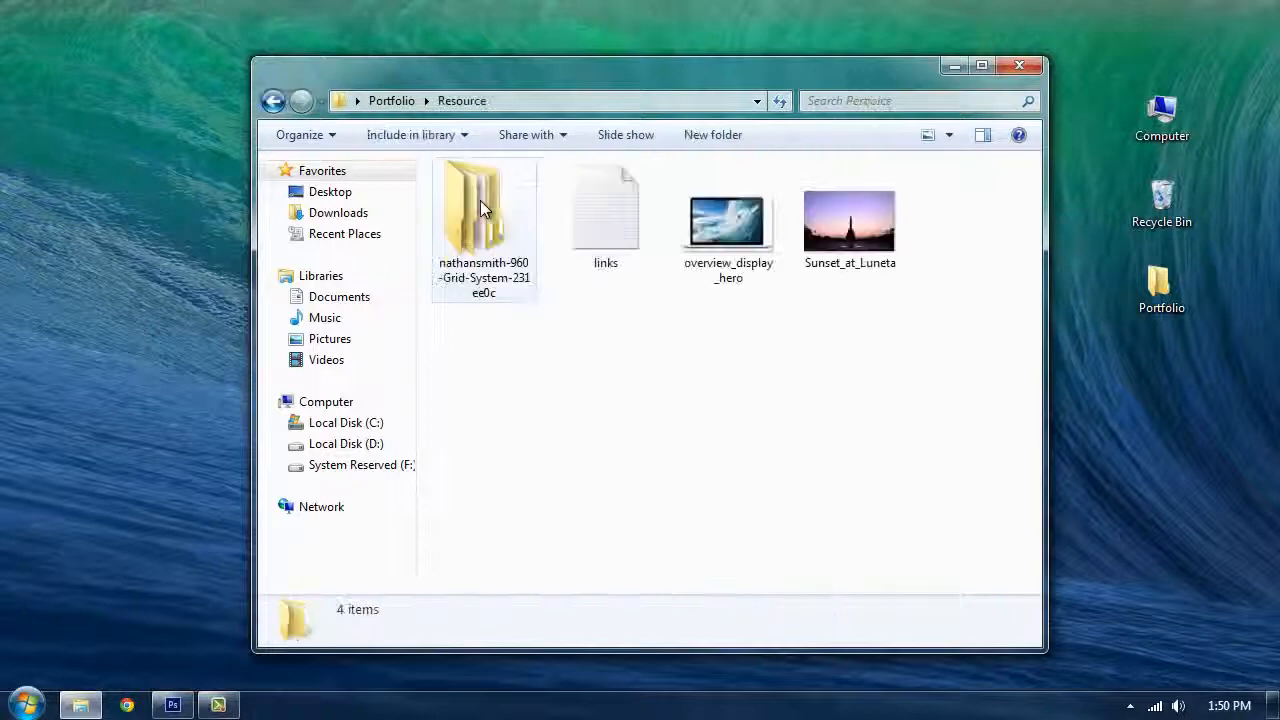
pyautogui.moveTo(392, 70); pyautogui.dragTo(372, 49)
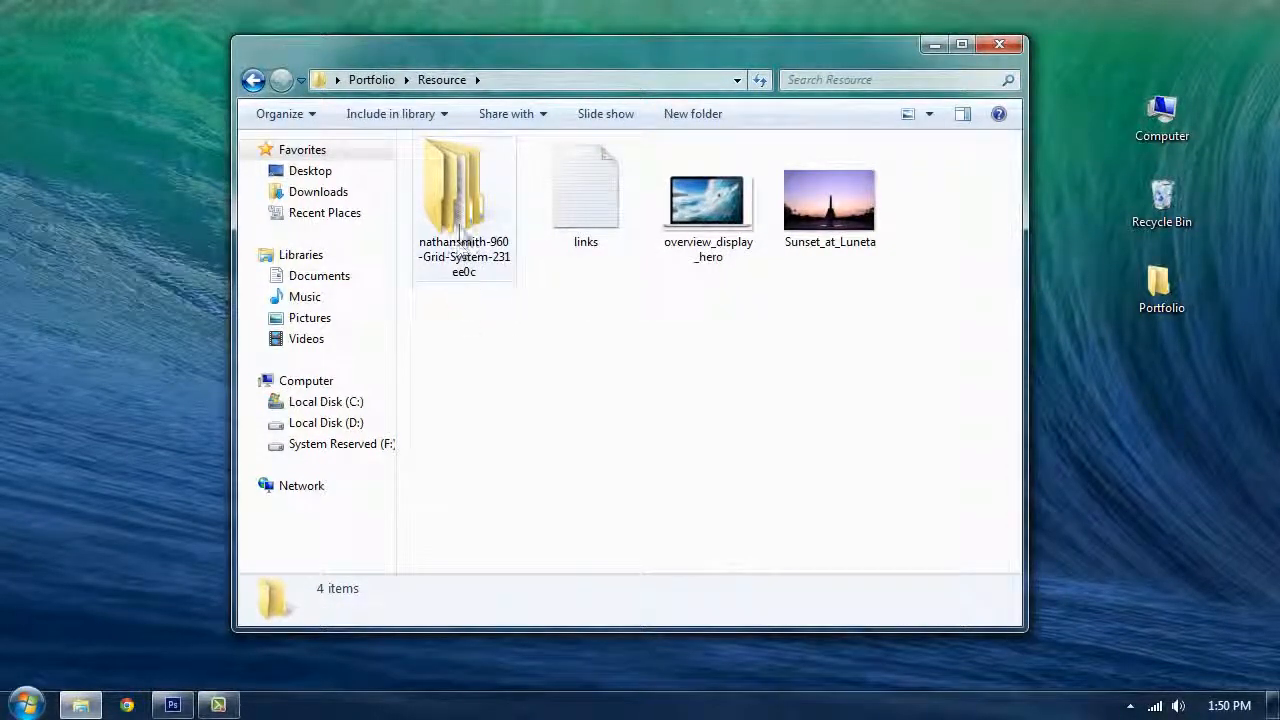
# Step: Open the 960_grid_12_col PSD from the grid system's templates > photoshop folder
pyautogui.doubleClick(459, 206)
pyautogui.doubleClick(518, 180)
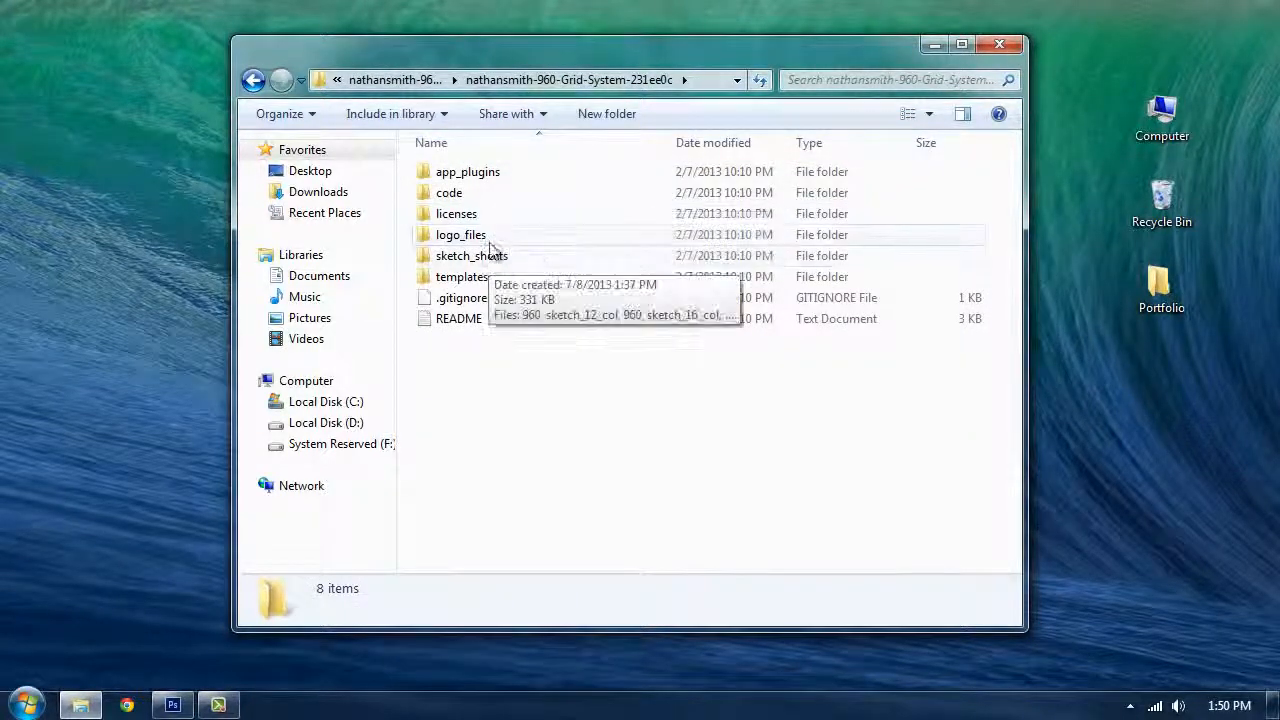
pyautogui.doubleClick(506, 283)
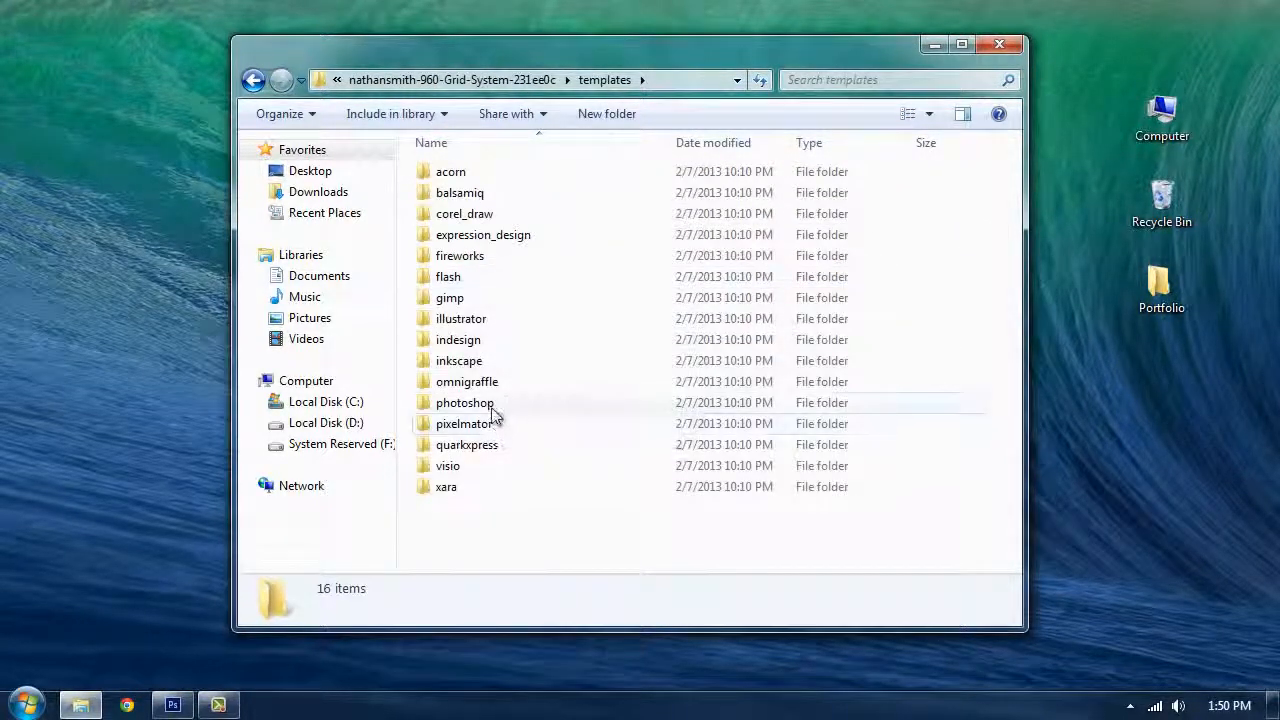
pyautogui.doubleClick(571, 406)
pyautogui.click(468, 242)
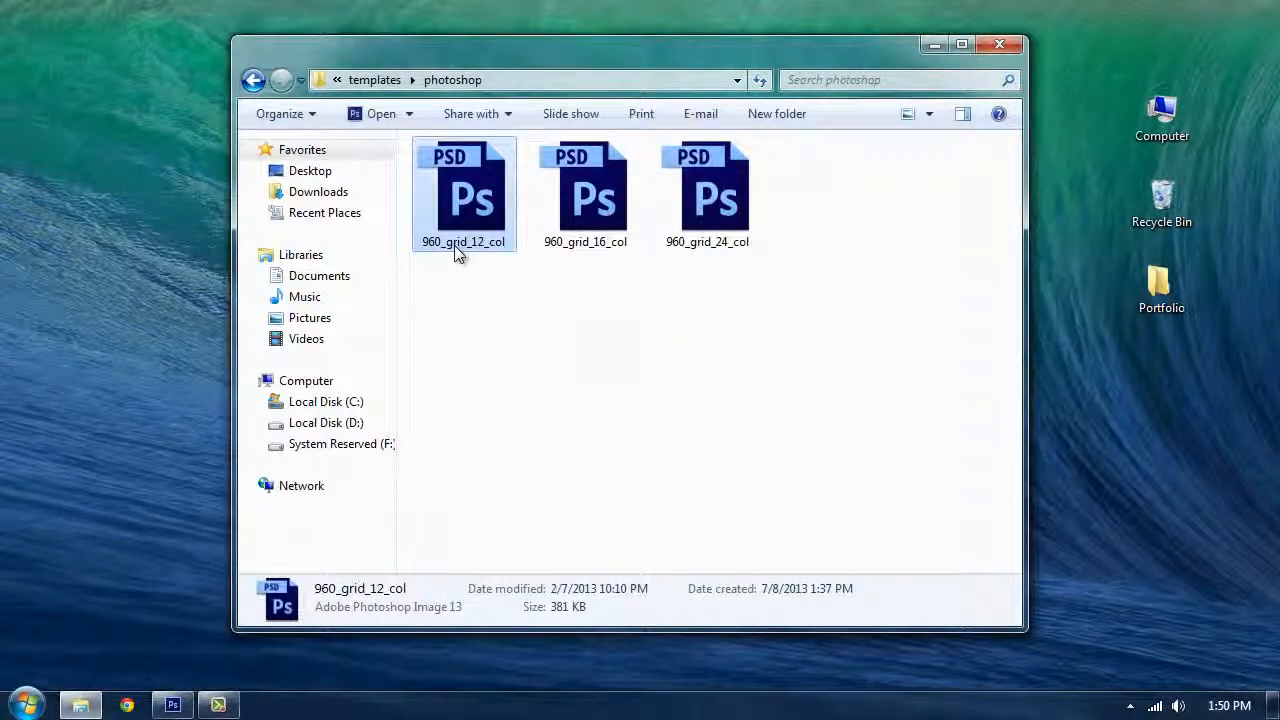
pyautogui.click(454, 245)
pyautogui.doubleClick(487, 191)
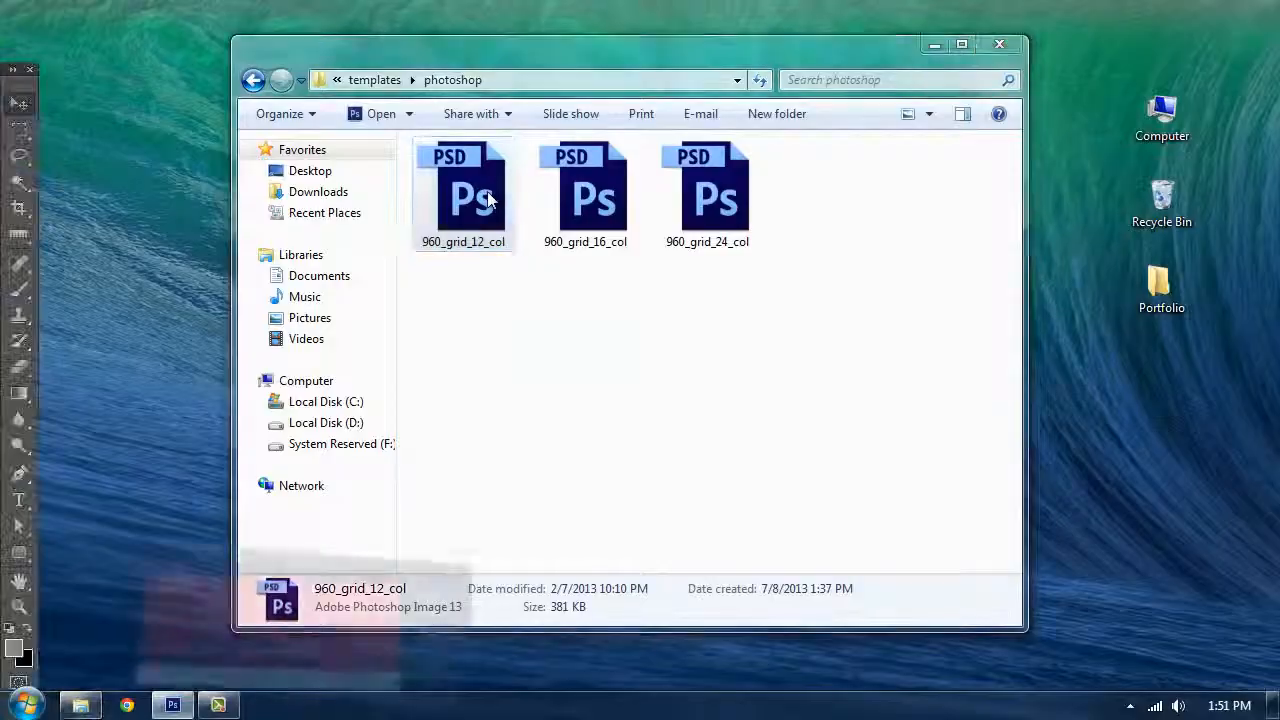
# Step: Resize the canvas to 1600 by 2800 pixels, anchored at the top centre
pyautogui.hotkey('ctrl', '+')
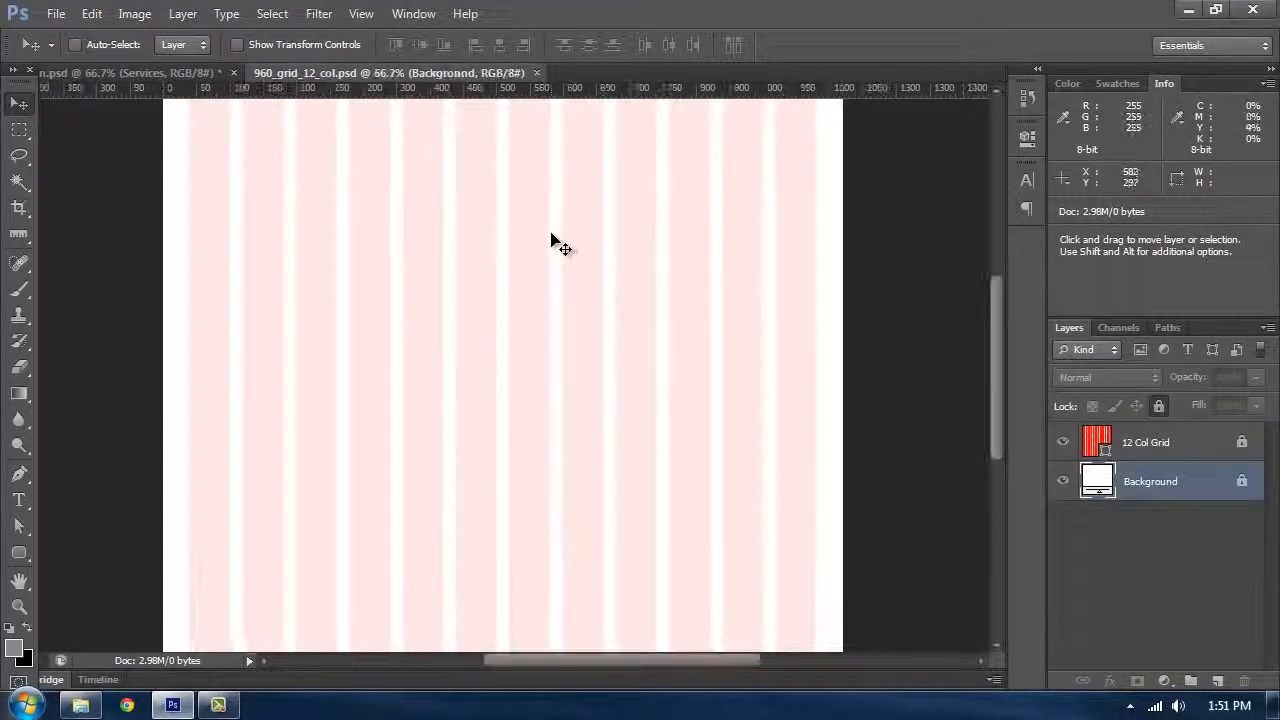
pyautogui.scroll(2, 555, 240)
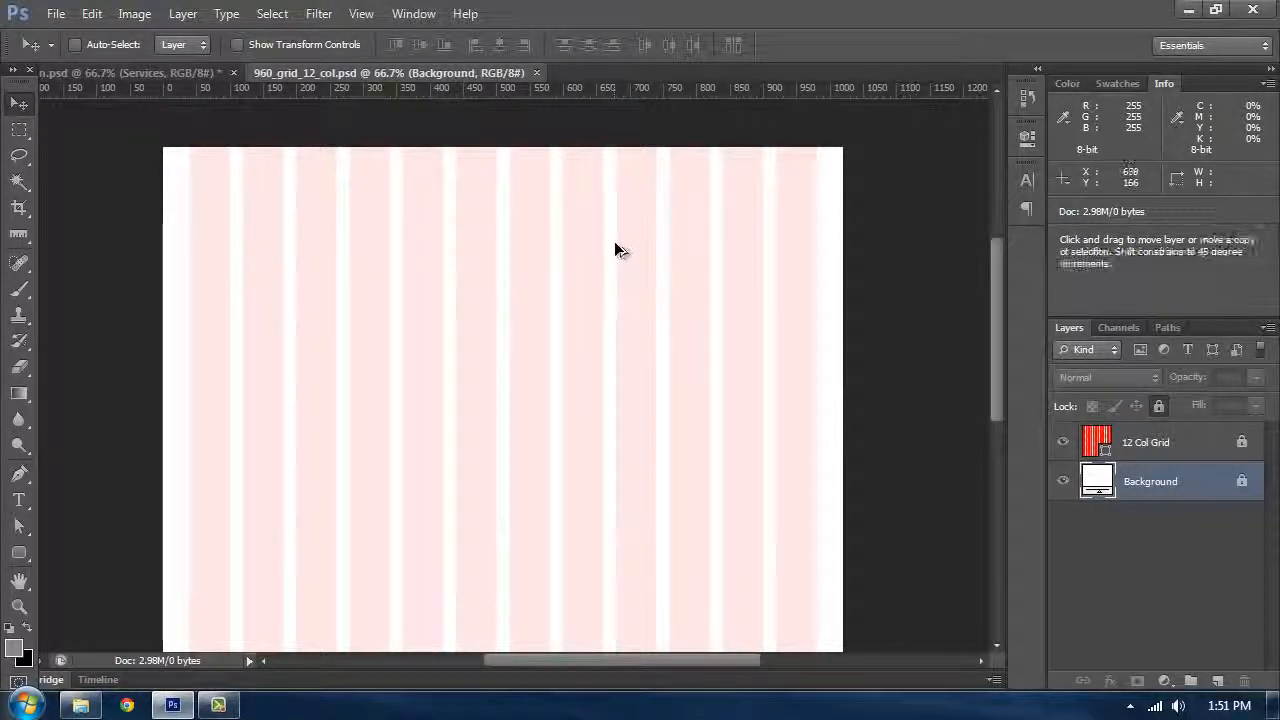
pyautogui.hotkey('ctrl', 'alt', 'c')
pyautogui.moveTo(615, 132); pyautogui.dragTo(763, 133)
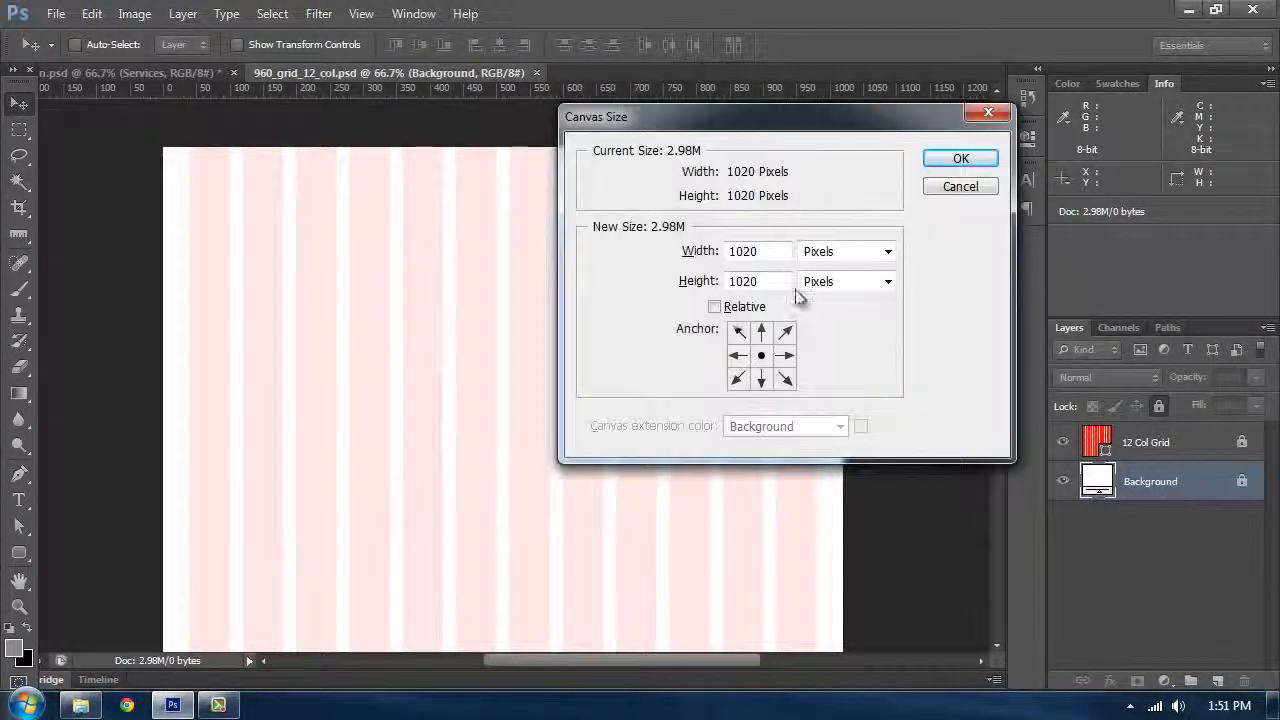
pyautogui.click(762, 333)
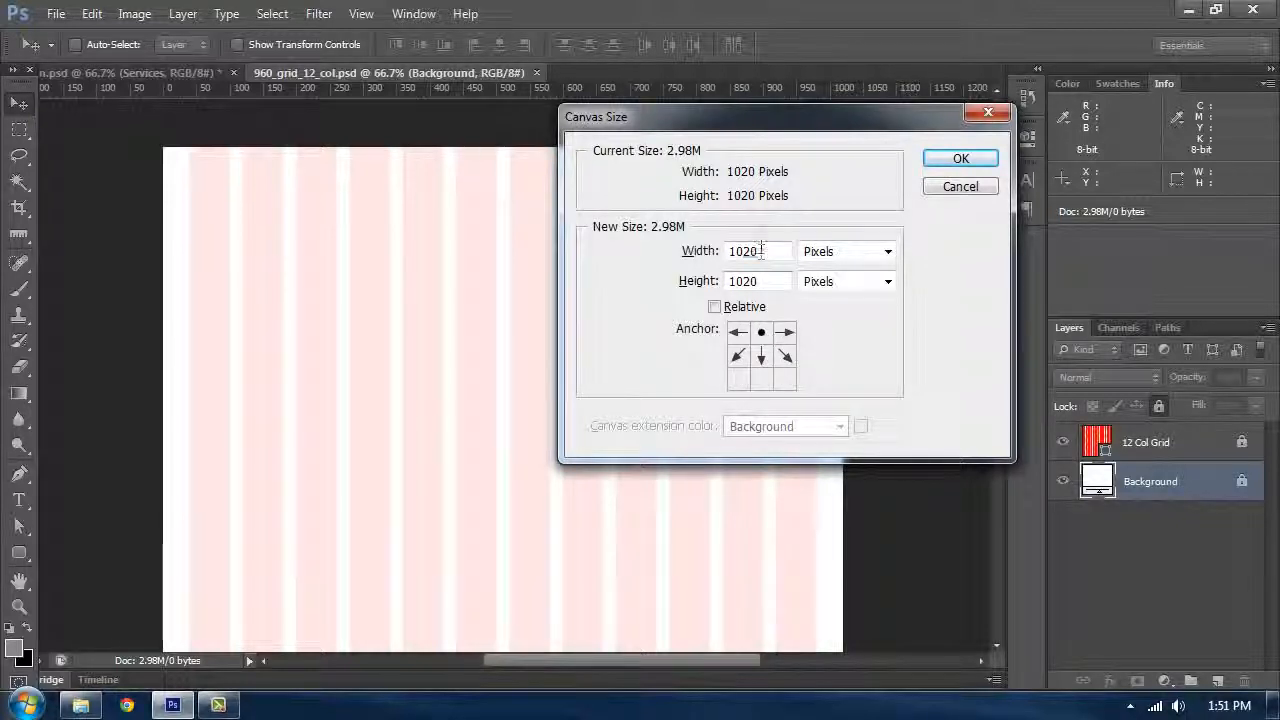
pyautogui.write('1600')
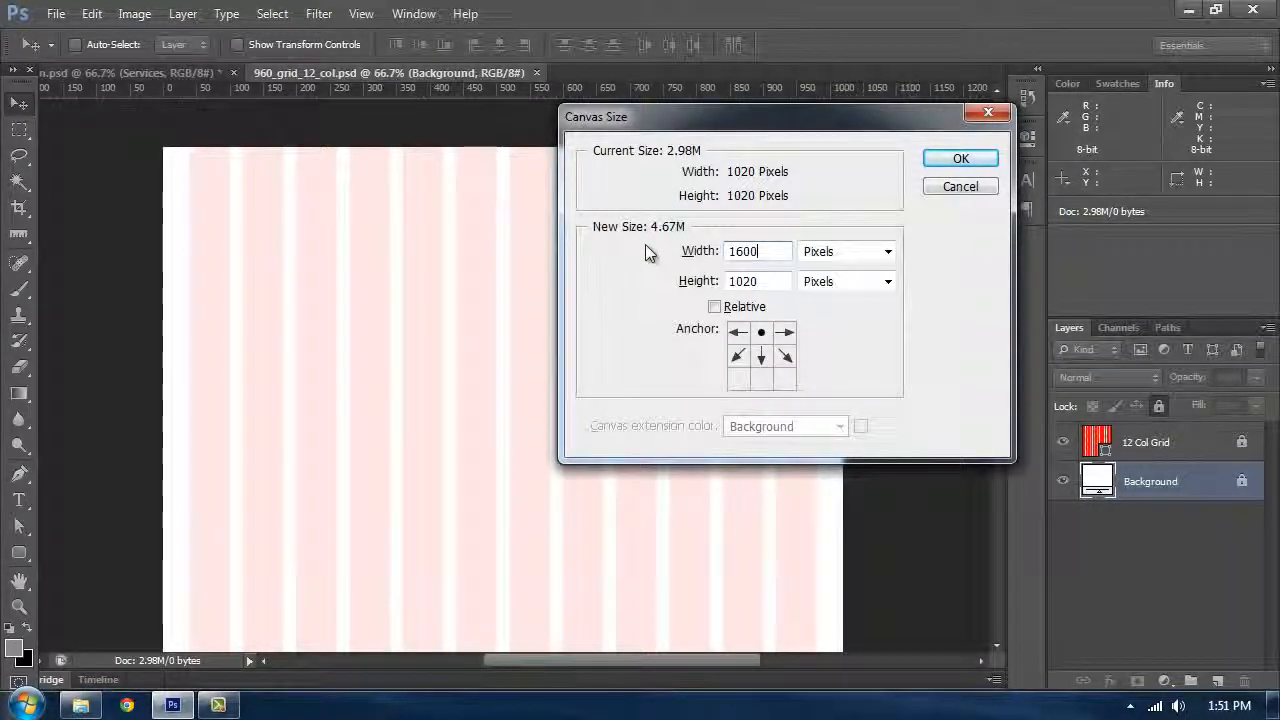
pyautogui.press('Tab')
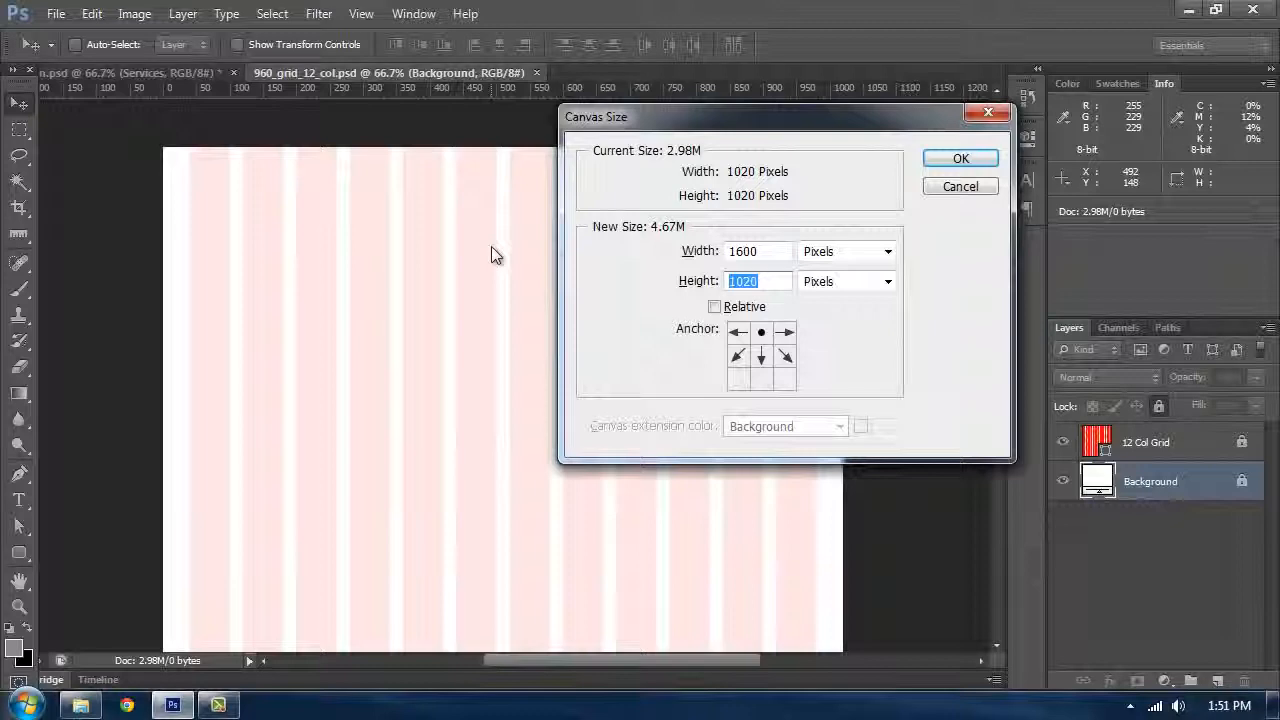
pyautogui.write('2800')
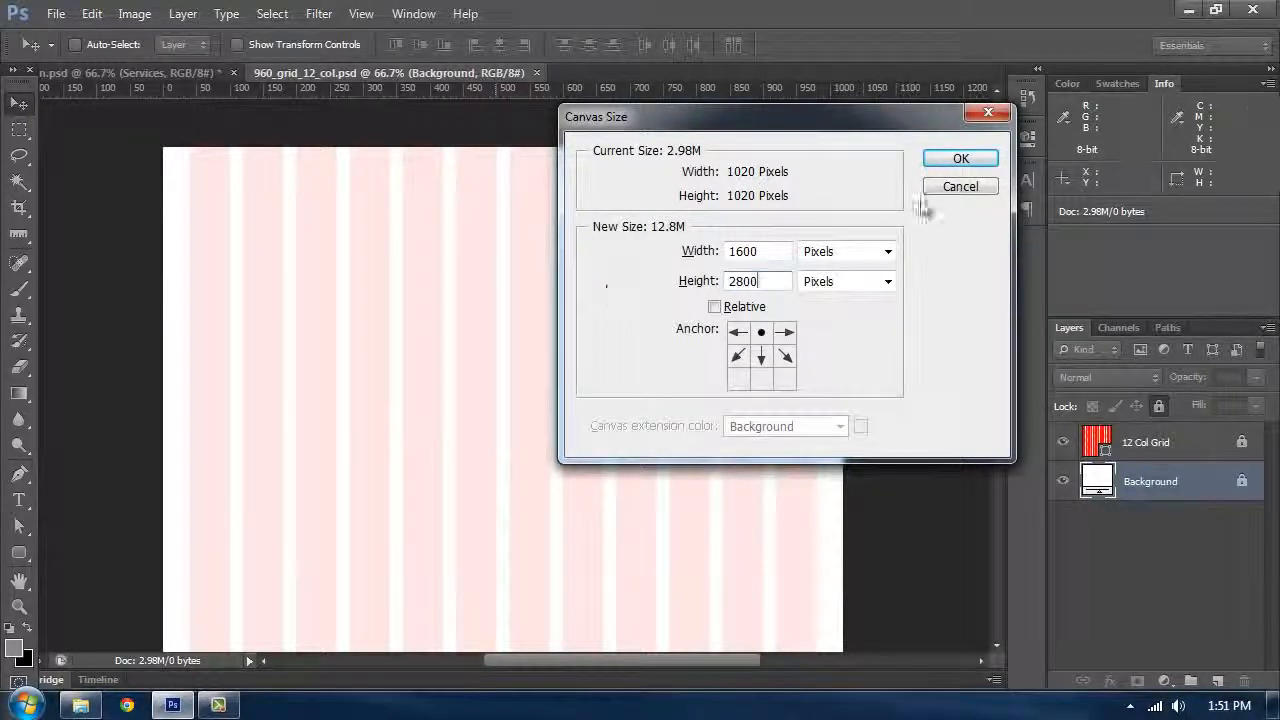
pyautogui.click(953, 167)
# Step: Set the ruler units to pixels and show the guides
pyautogui.press('space')
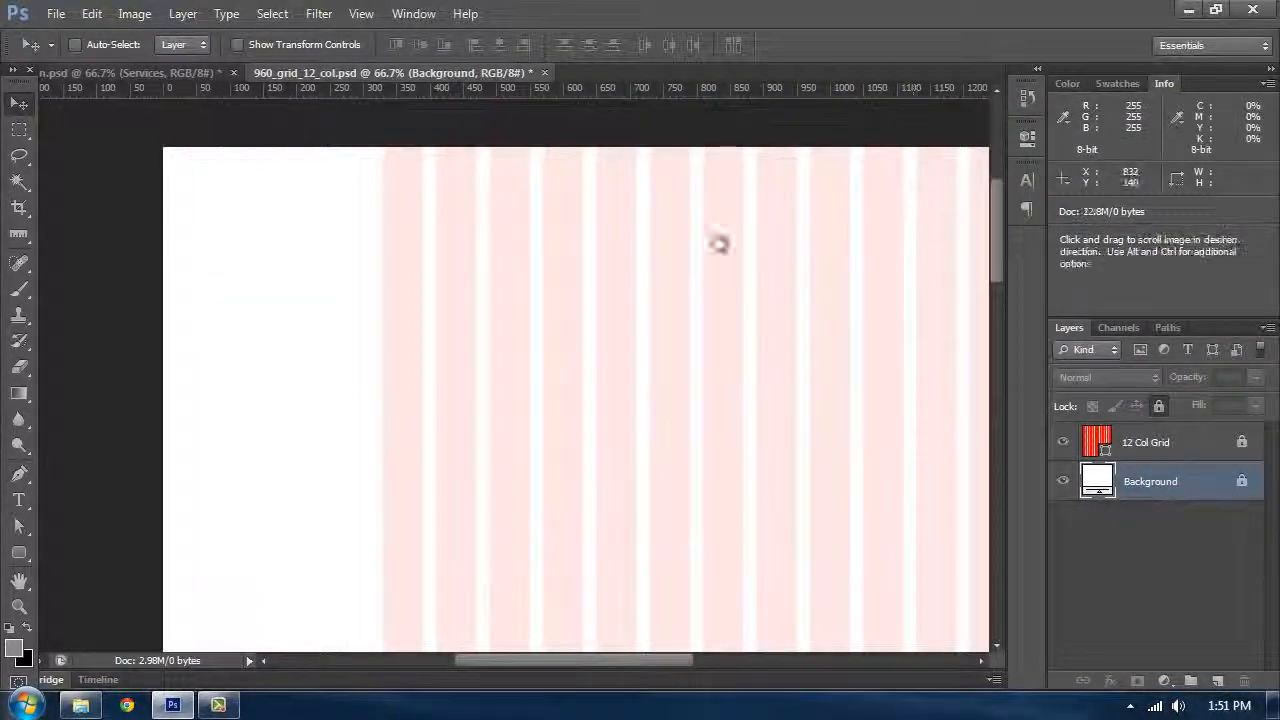
pyautogui.moveTo(720, 243); pyautogui.dragTo(580, 183)
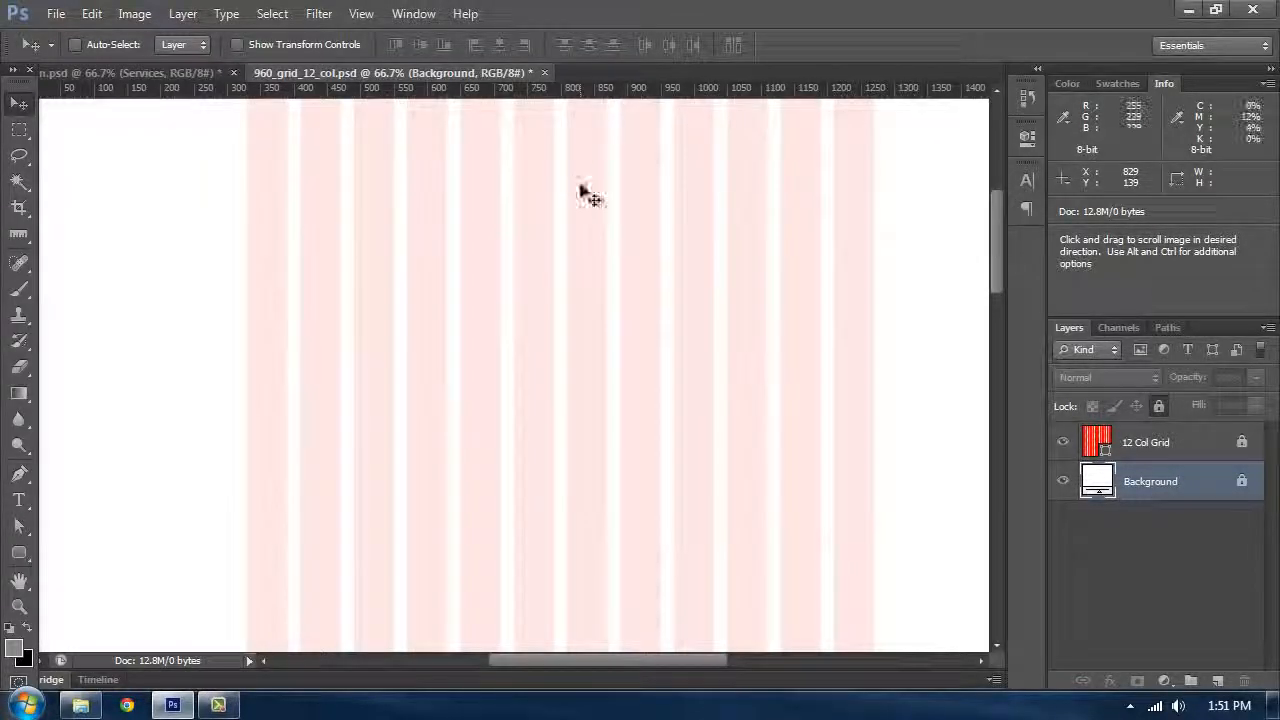
pyautogui.rightClick(572, 92)
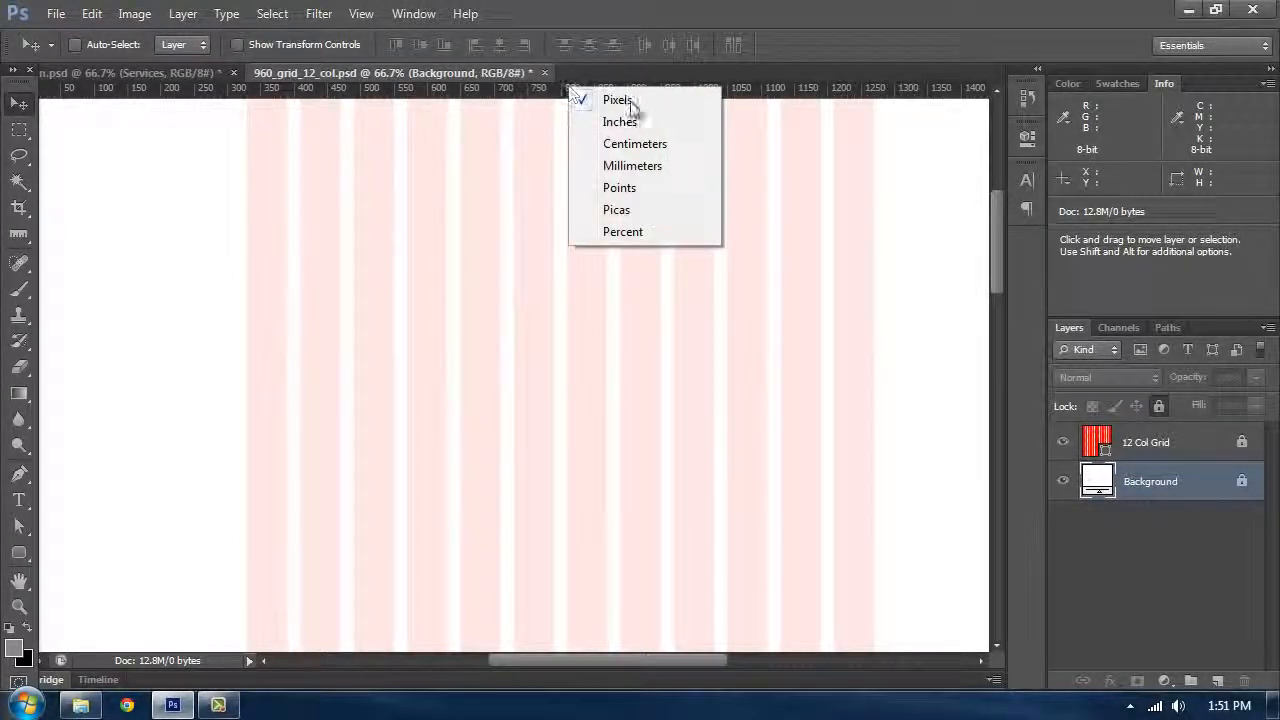
pyautogui.click(630, 102)
pyautogui.hotkey('ctrl', ';')
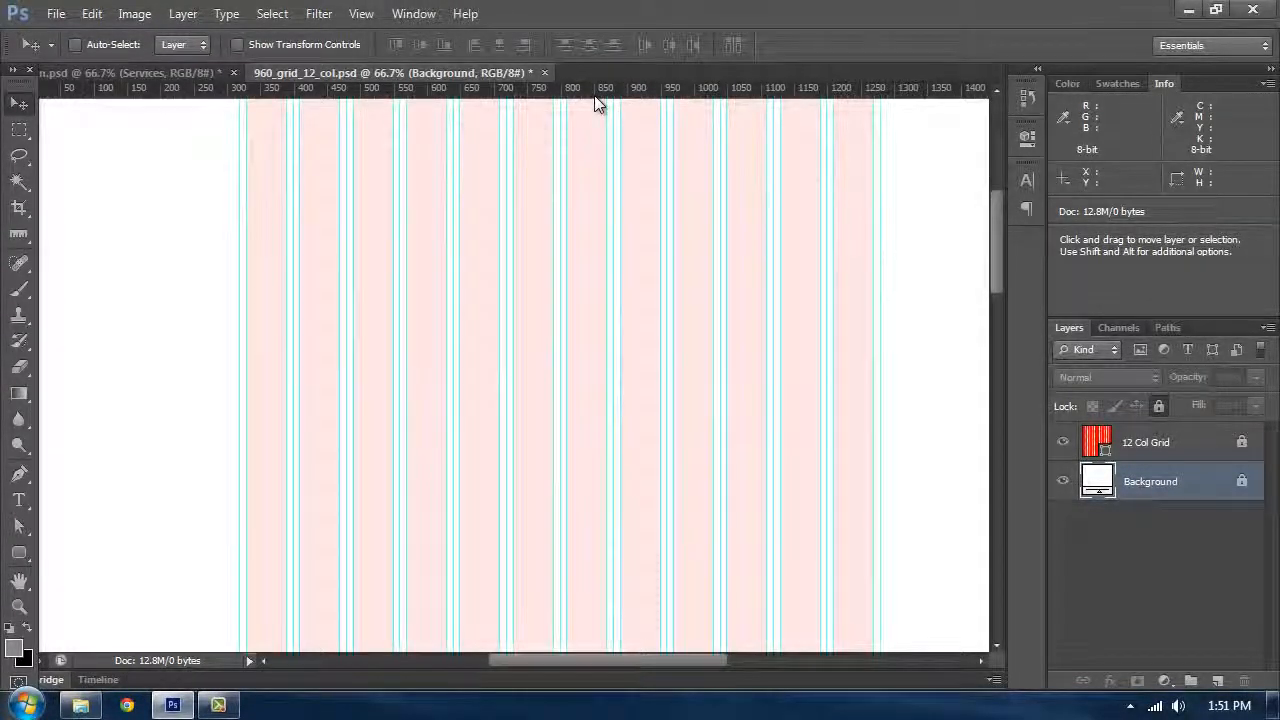
# Step: Scroll and toggle the panels to examine the enlarged canvas with its column guides
pyautogui.scroll(1, 608, 100)
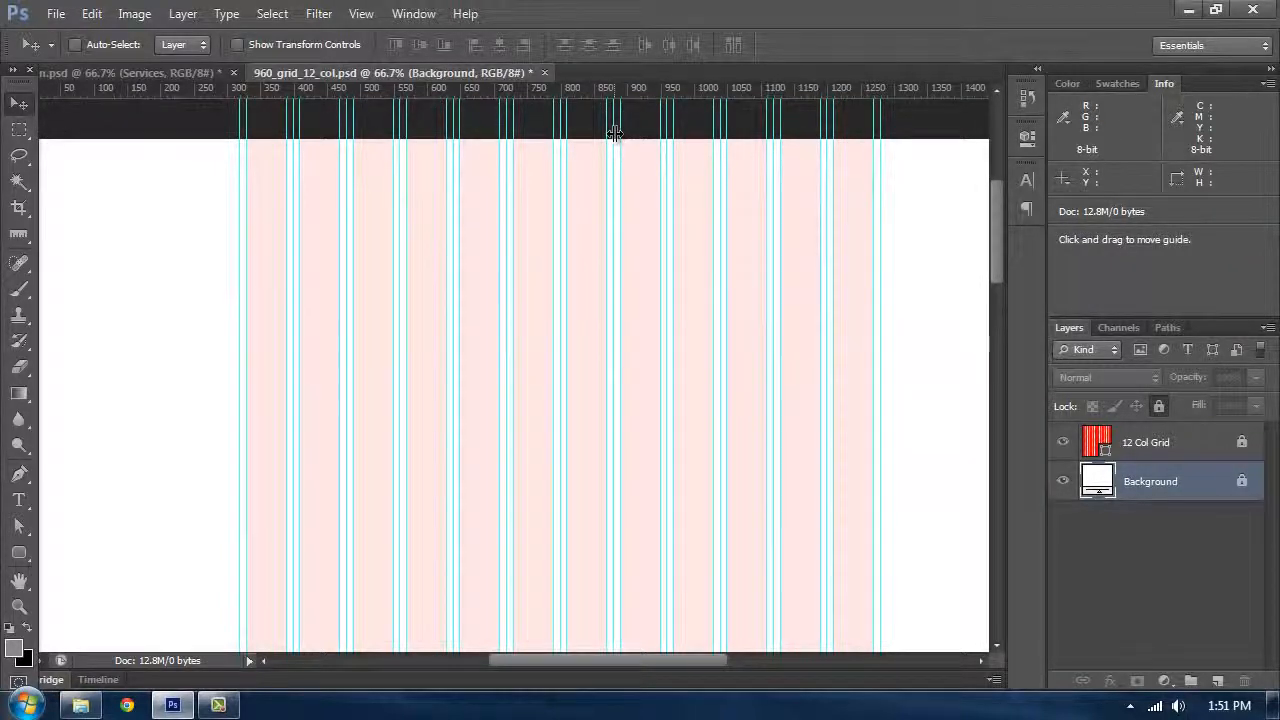
pyautogui.scroll(-1, 614, 133)
pyautogui.scroll(1, 617, 129)
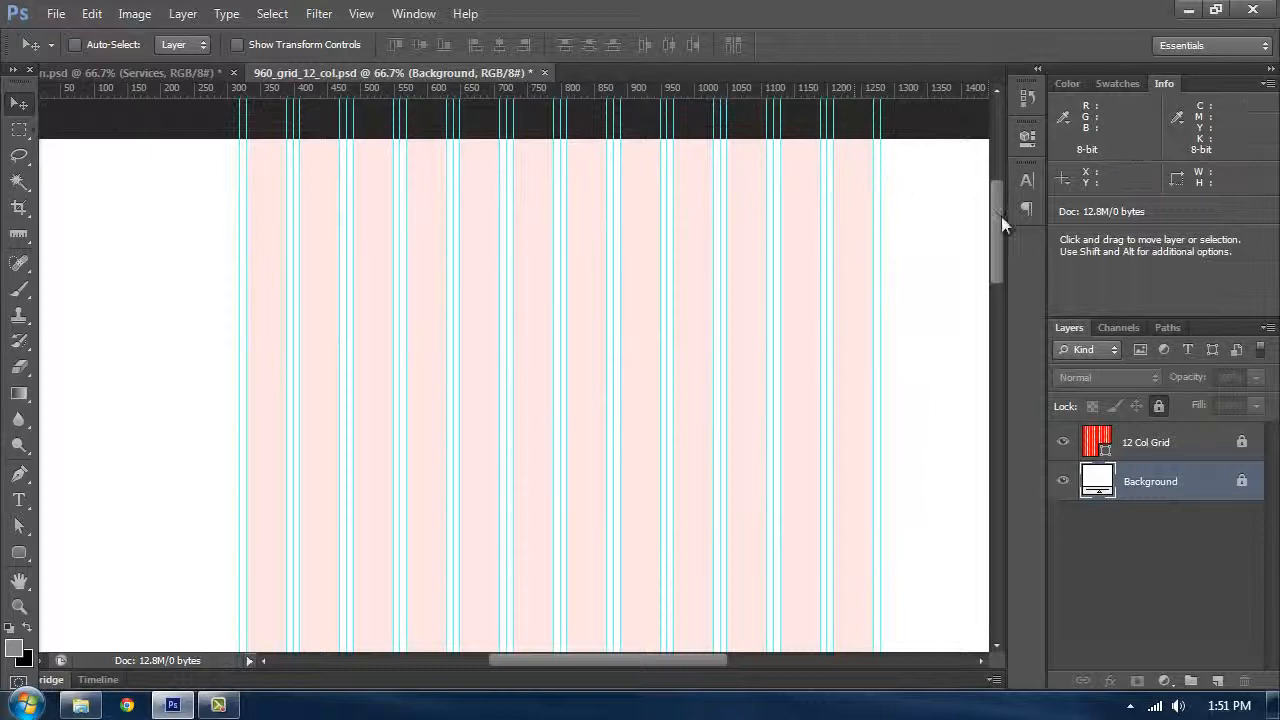
pyautogui.scroll(1, 999, 207)
pyautogui.scroll(-1, 997, 204)
pyautogui.press('Tab')
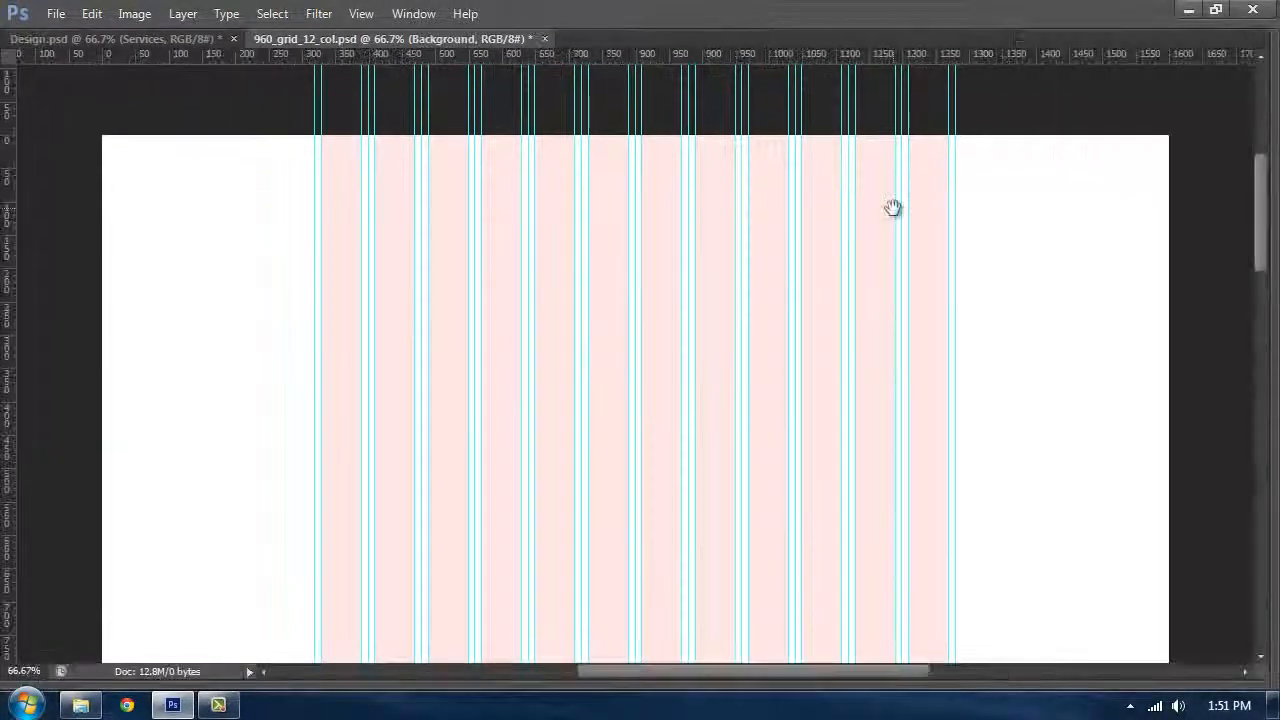
pyautogui.moveTo(856, 174); pyautogui.dragTo(835, 137)
pyautogui.scroll(2, 1019, 268)
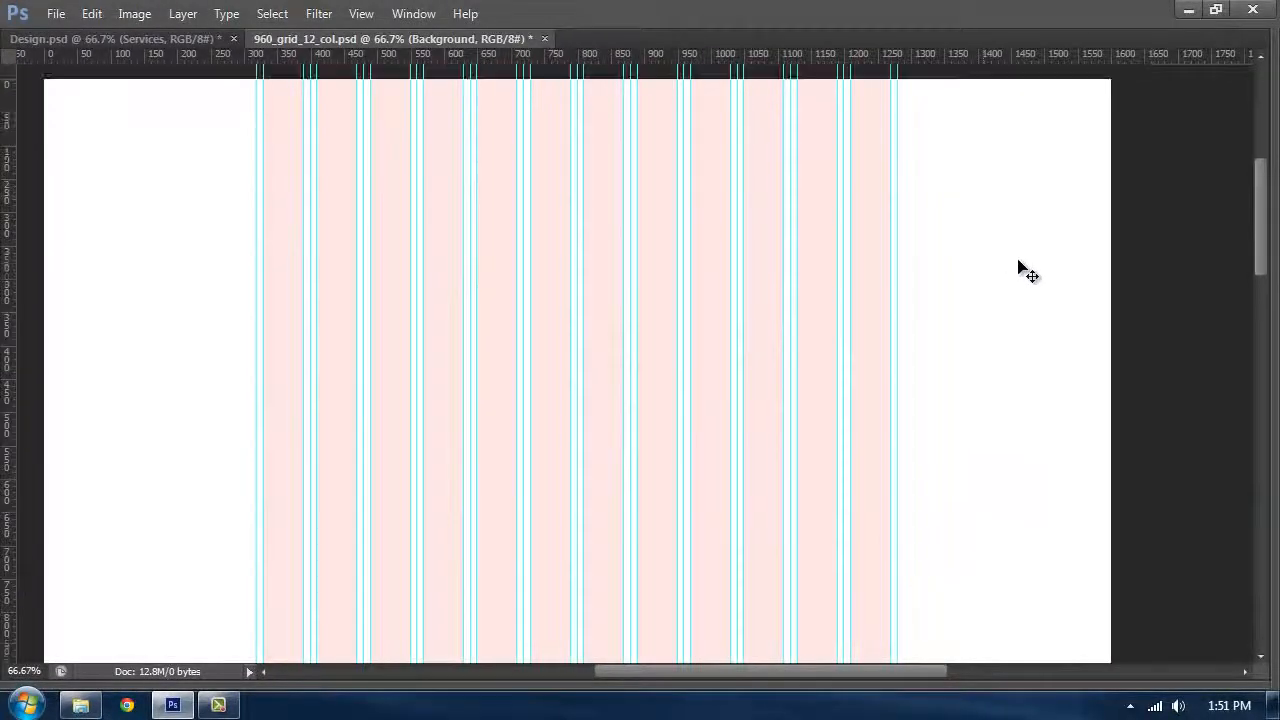
pyautogui.press('Tab')
pyautogui.scroll(-1, 843, 271)
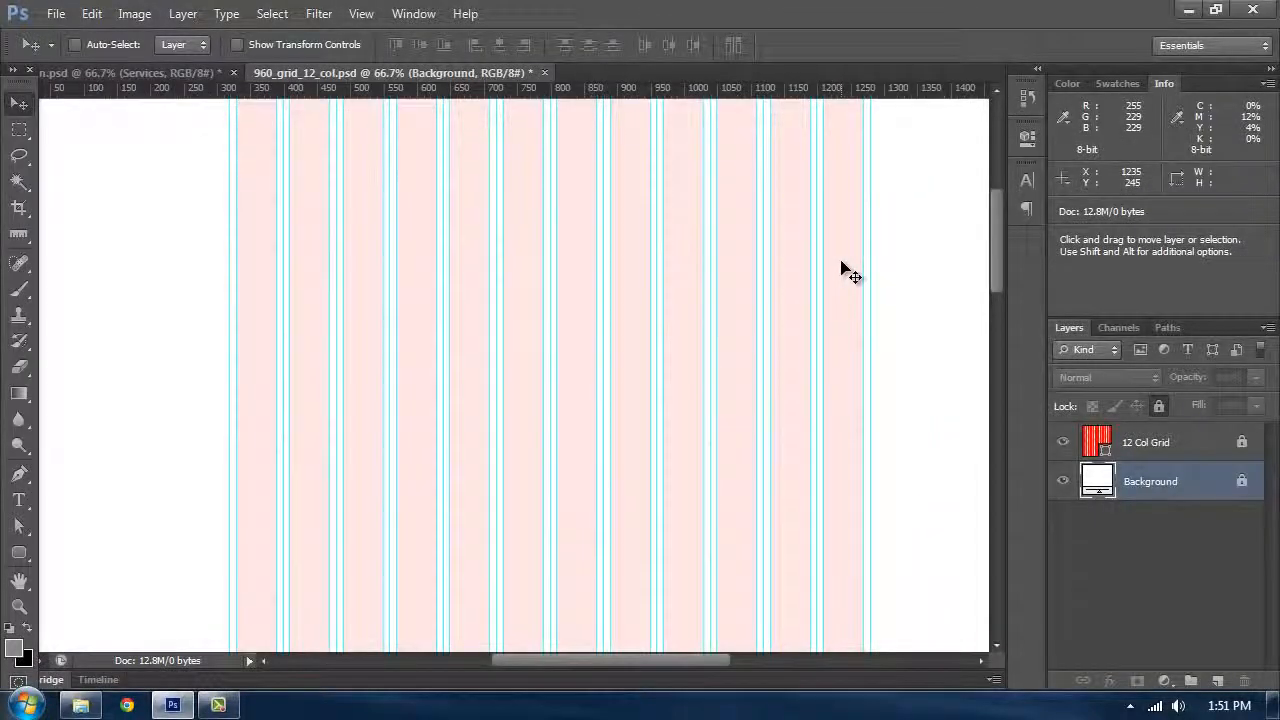
pyautogui.scroll(1, 843, 271)
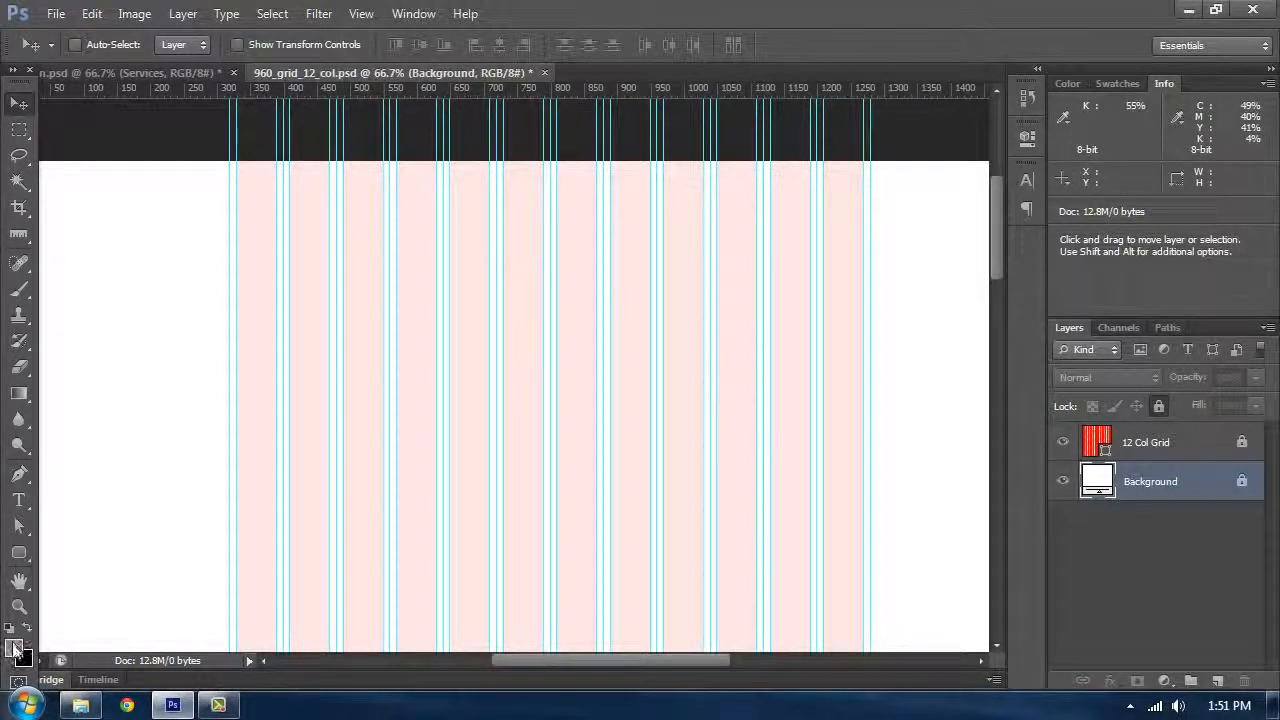
# Step: Draw a square shape about 84 px wide near the canvas's upper left corner
pyautogui.click(13, 648)
pyautogui.press('Escape')
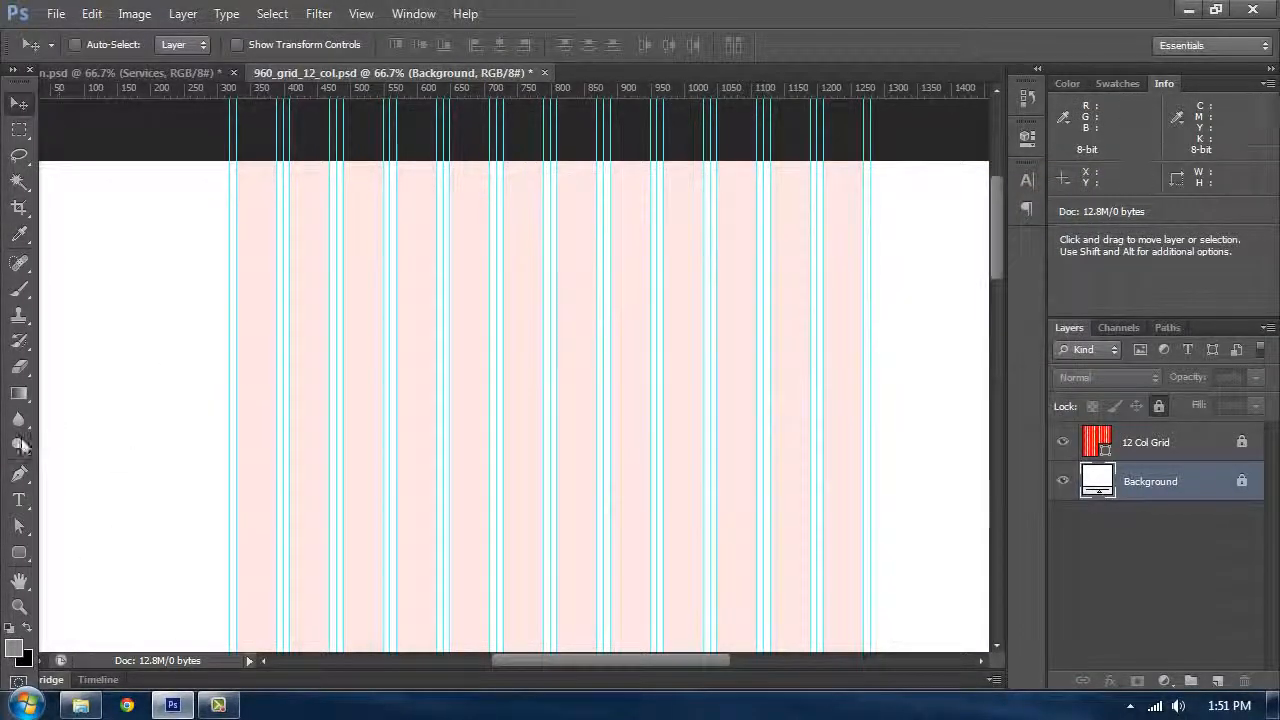
pyautogui.moveTo(18, 552); pyautogui.dragTo(47, 541)
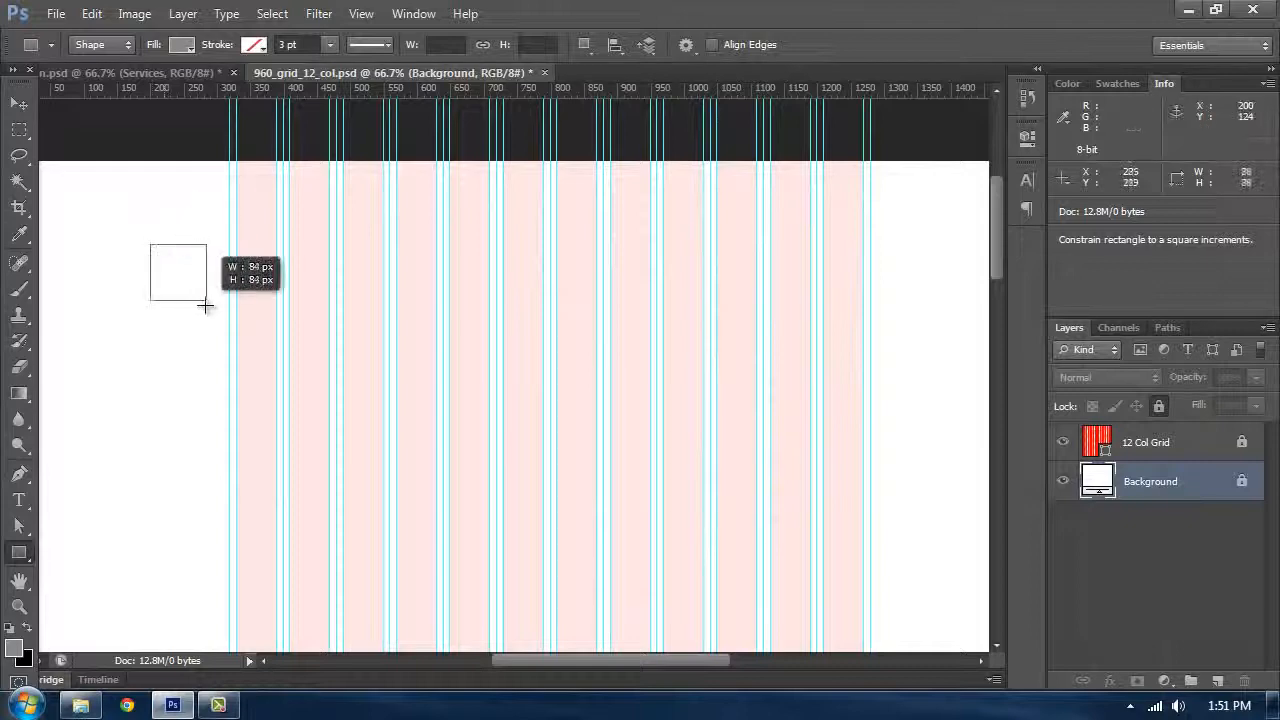
pyautogui.moveTo(151, 244); pyautogui.dragTo(206, 300)
# Step: Set the square's fill colour to f84242
pyautogui.doubleClick(1096, 484)
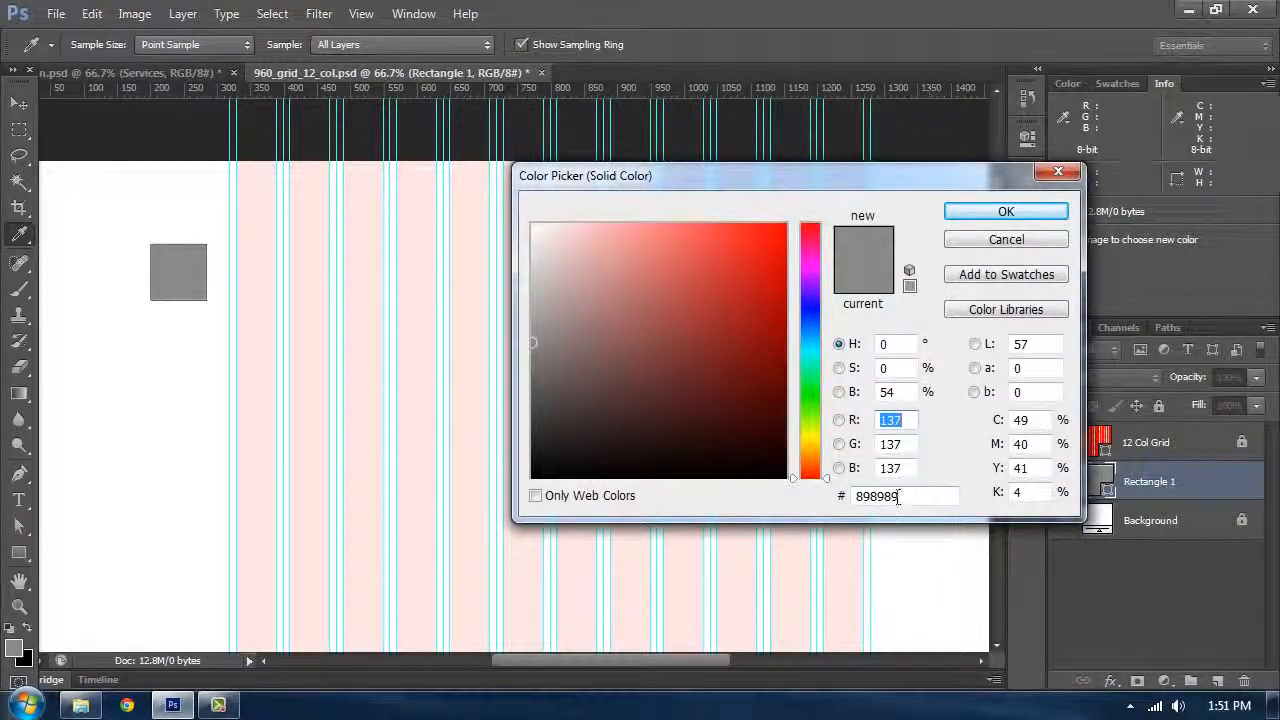
pyautogui.moveTo(900, 497); pyautogui.dragTo(715, 439)
pyautogui.write('f8434')
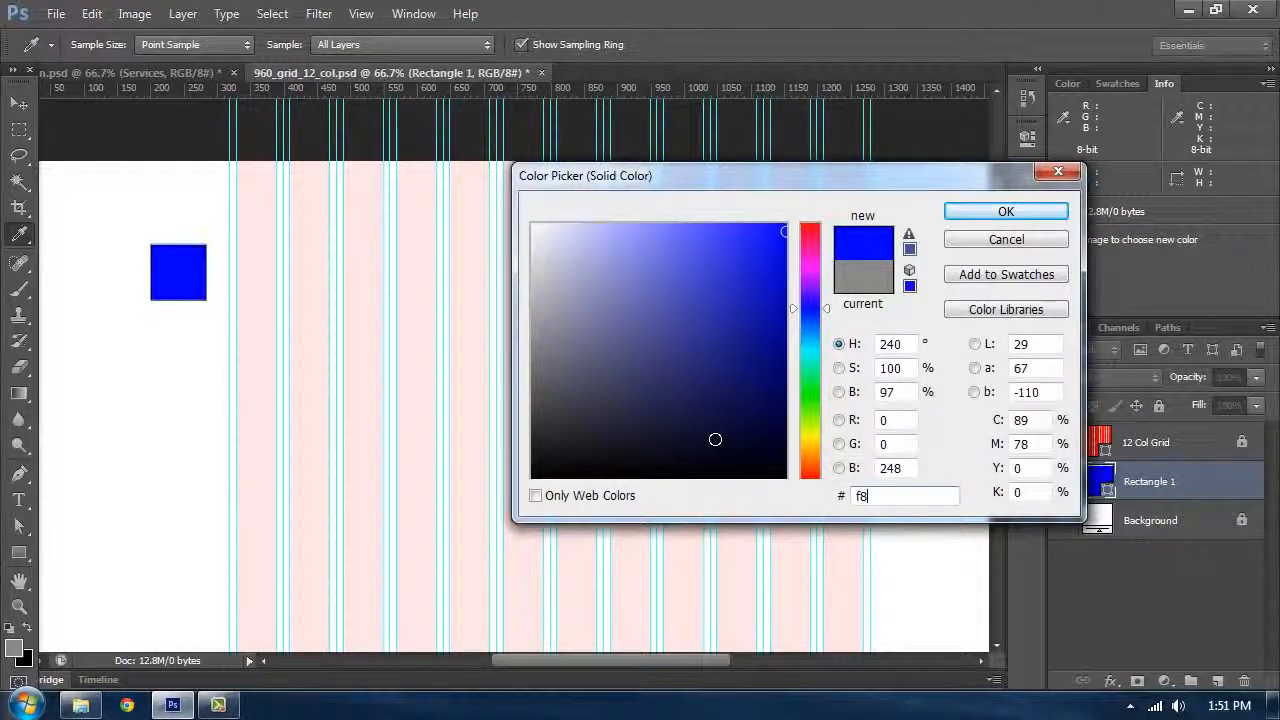
pyautogui.press('BackSpace')
pyautogui.press('BackSpace')
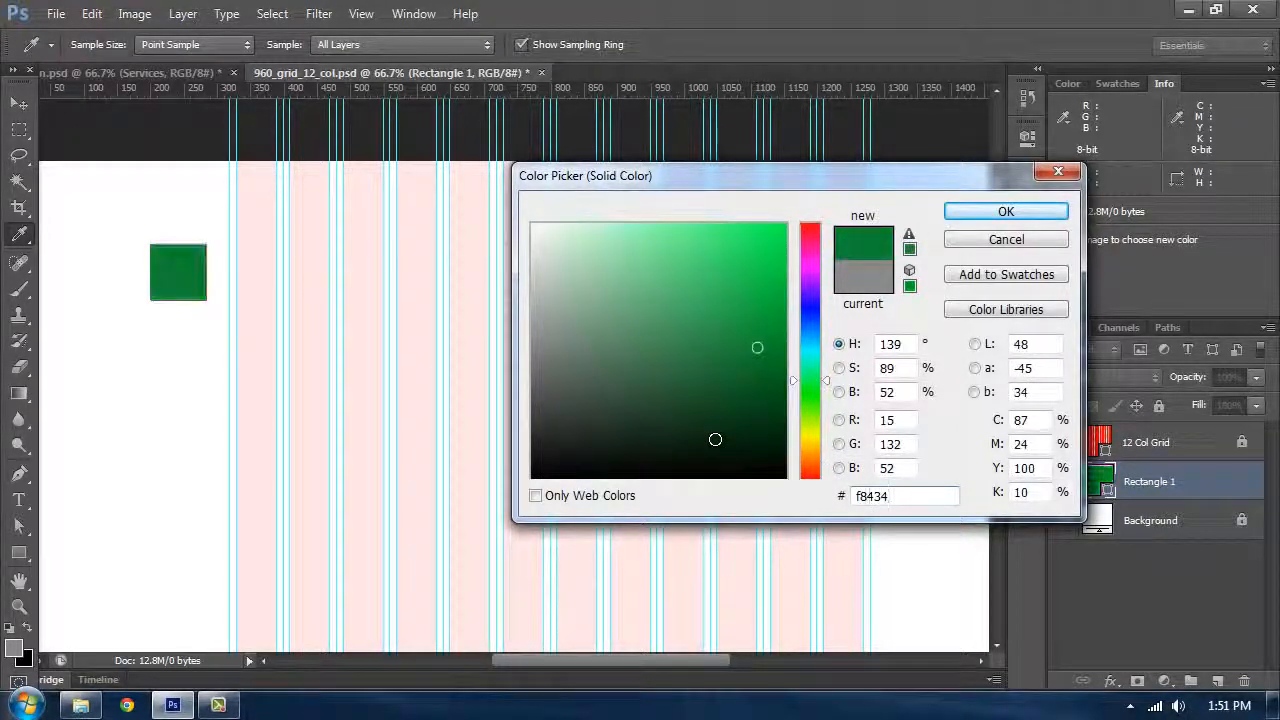
pyautogui.write('242')
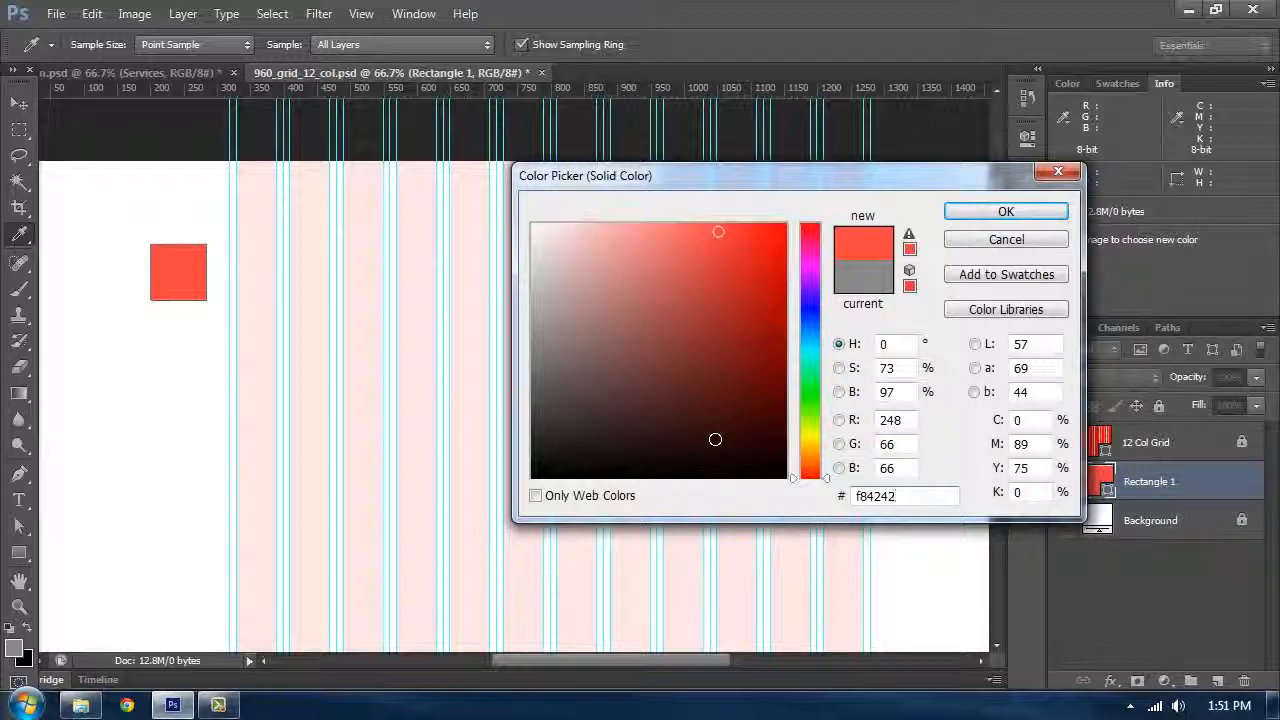
pyautogui.click(989, 216)
# Step: Duplicate the red square and place the copy directly to its right
pyautogui.click(19, 105)
pyautogui.hotkey('ctrl', 'j')
pyautogui.moveTo(175, 272); pyautogui.dragTo(230, 278)
# Step: Set the copied square's fill colour to 25252a
pyautogui.doubleClick(1097, 481)
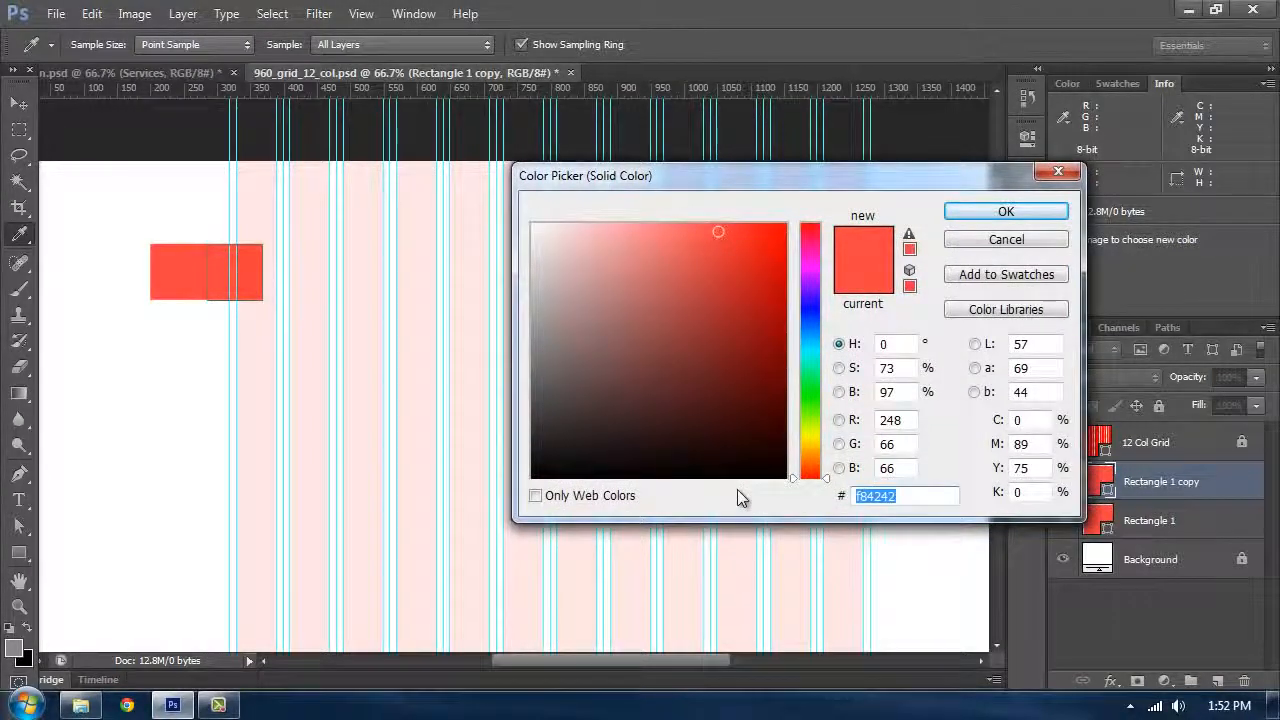
pyautogui.write('252')
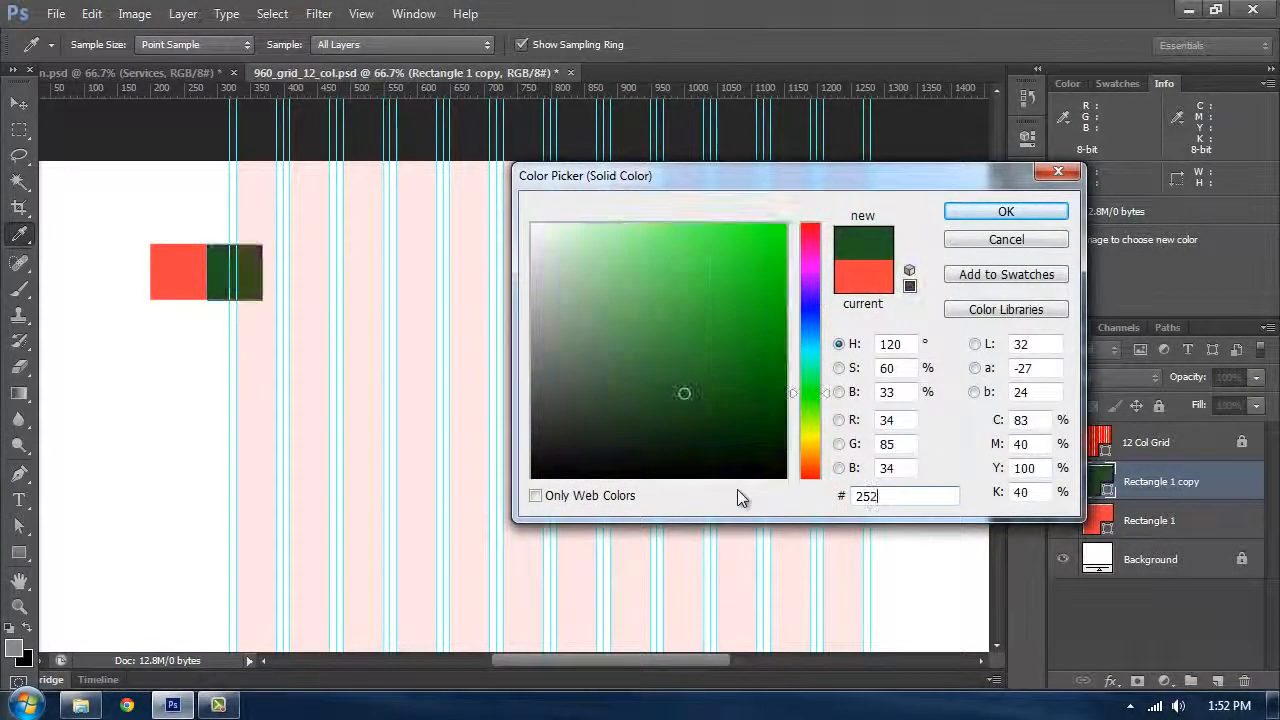
pyautogui.write('52a')
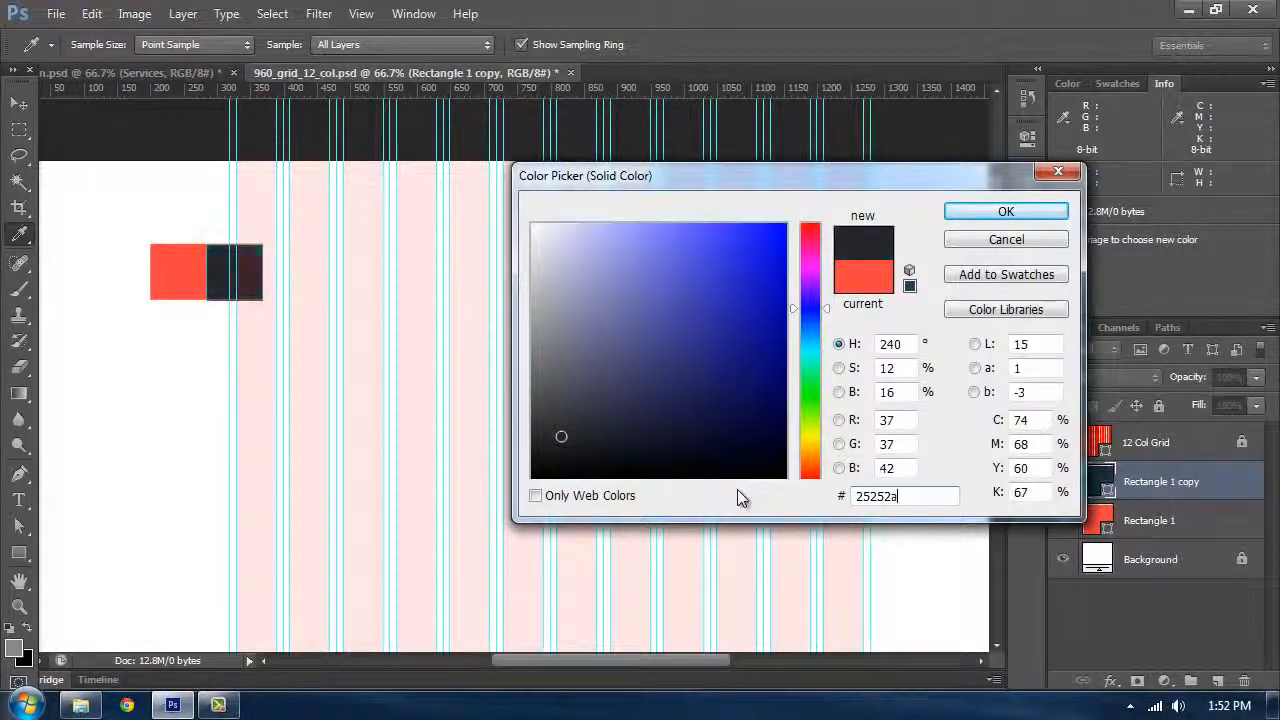
pyautogui.click(975, 222)
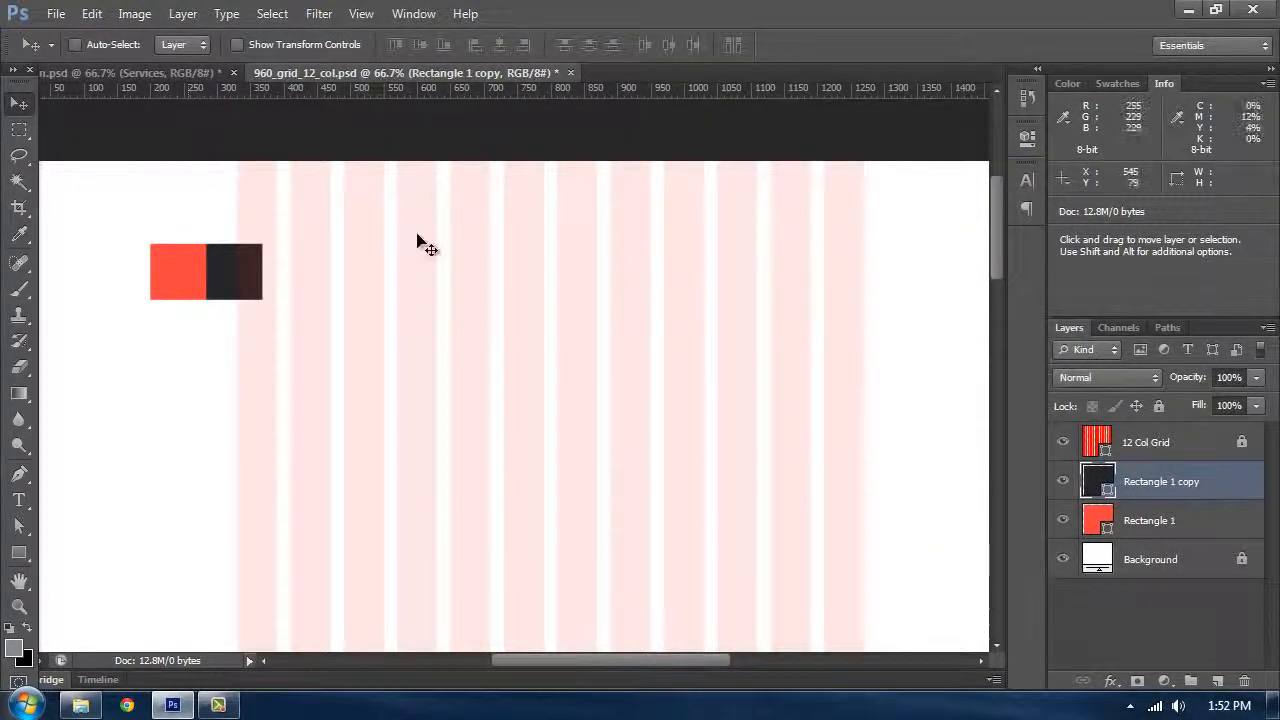
# Step: Duplicate the dark square to its right and set the new copy's fill colour to e5e5e5
pyautogui.moveTo(252, 295); pyautogui.dragTo(310, 295)
pyautogui.doubleClick(1095, 482)
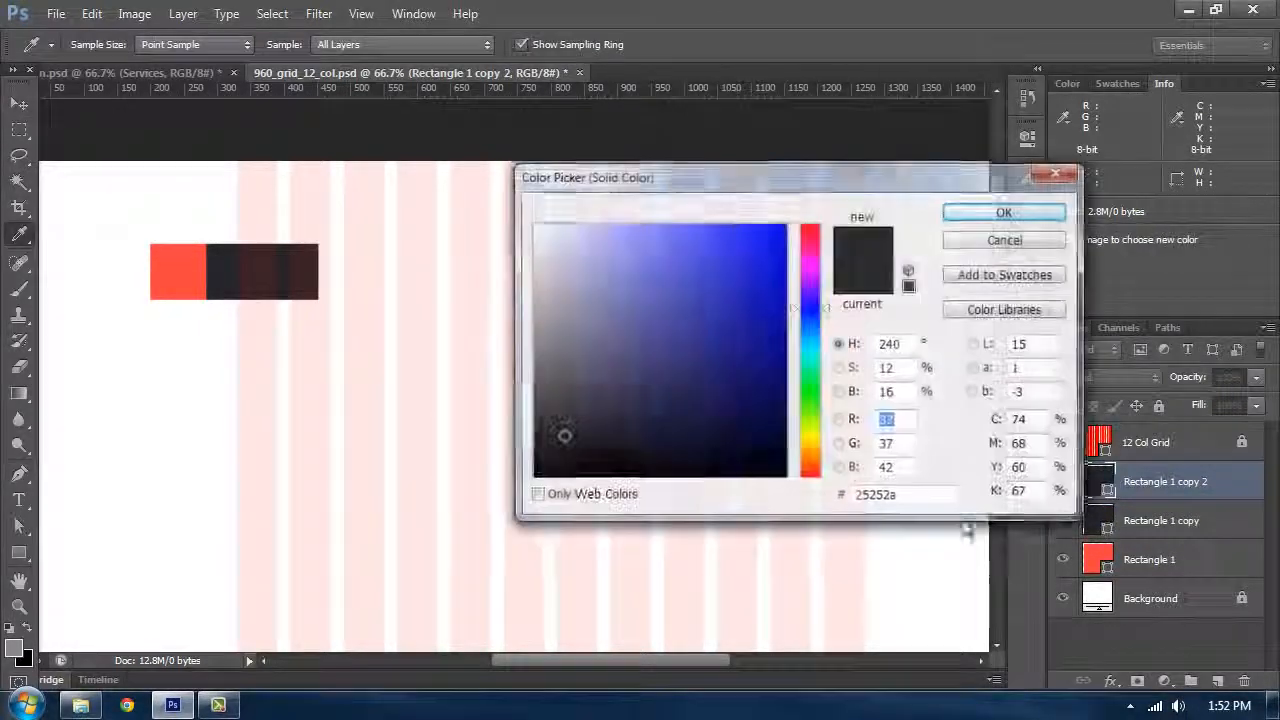
pyautogui.moveTo(888, 497); pyautogui.dragTo(800, 493)
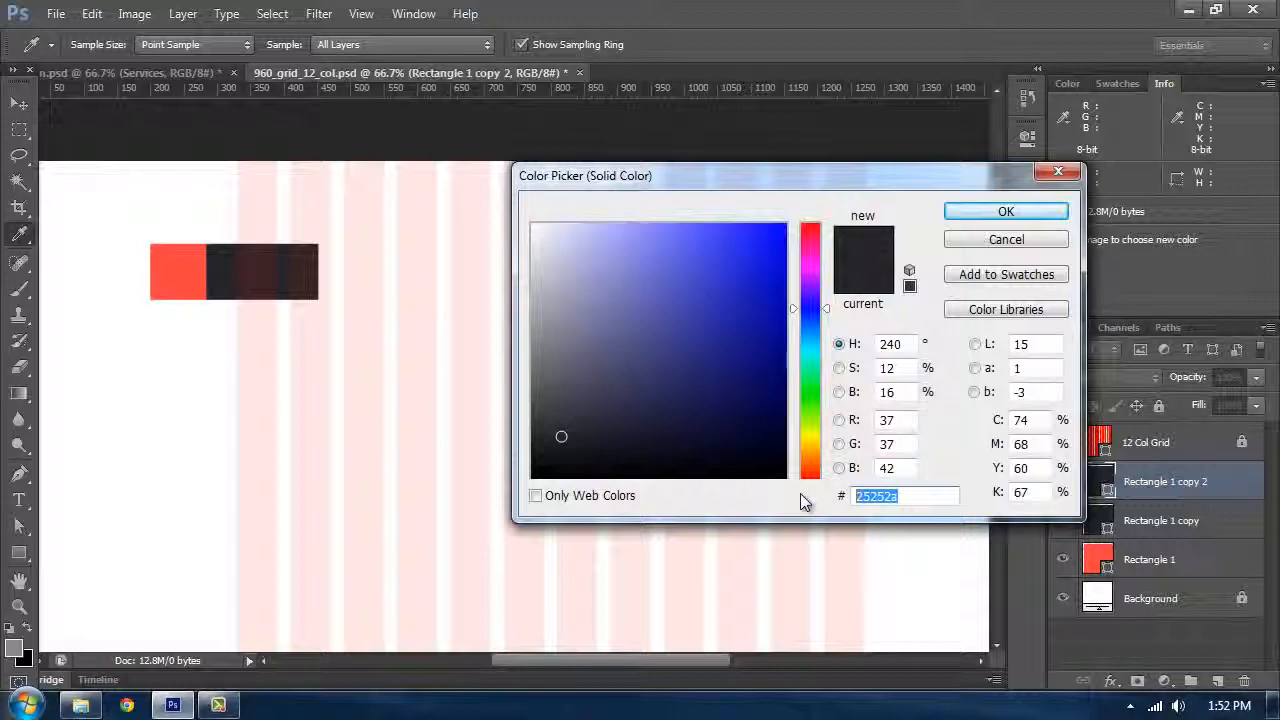
pyautogui.write('e5e5e5')
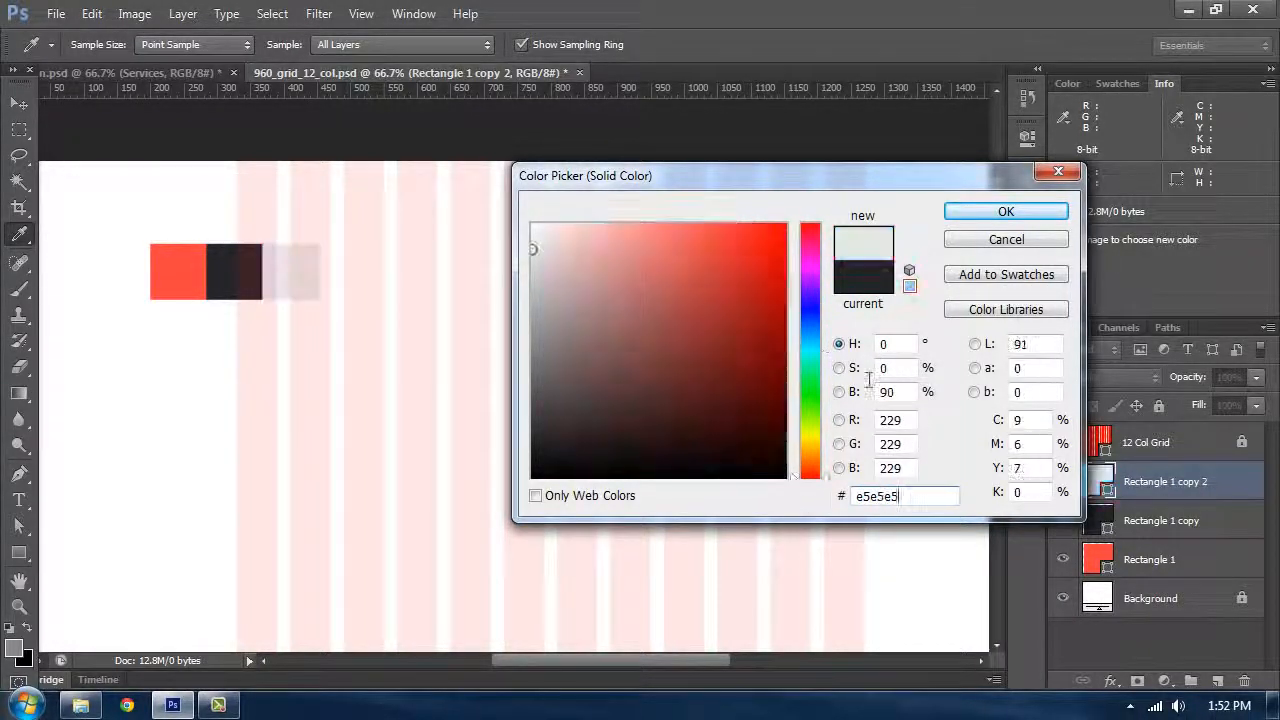
pyautogui.click(1004, 212)
pyautogui.hscroll(-5, 490, 200)
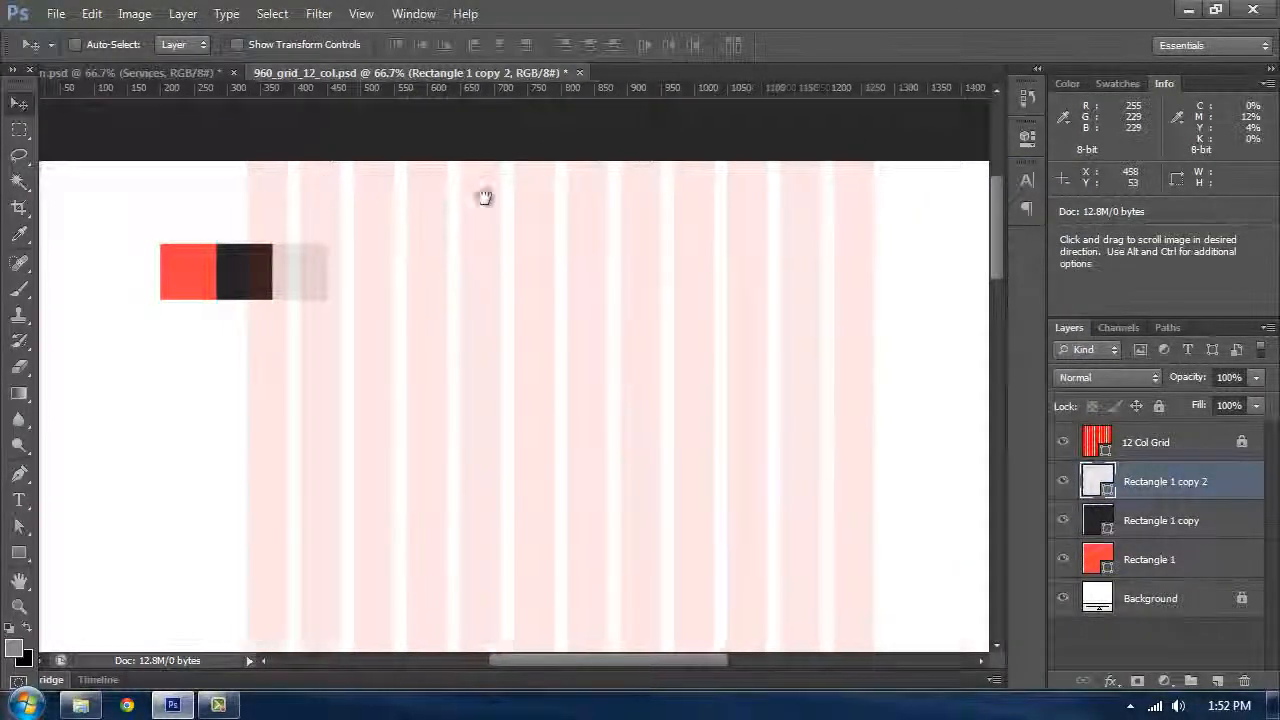
# Step: Group the three colour swatch squares and name the group Scheme
pyautogui.keyDown('shift'); pyautogui.click(1145, 570); pyautogui.keyUp('shift')
pyautogui.moveTo(437, 343); pyautogui.dragTo(303, 257)
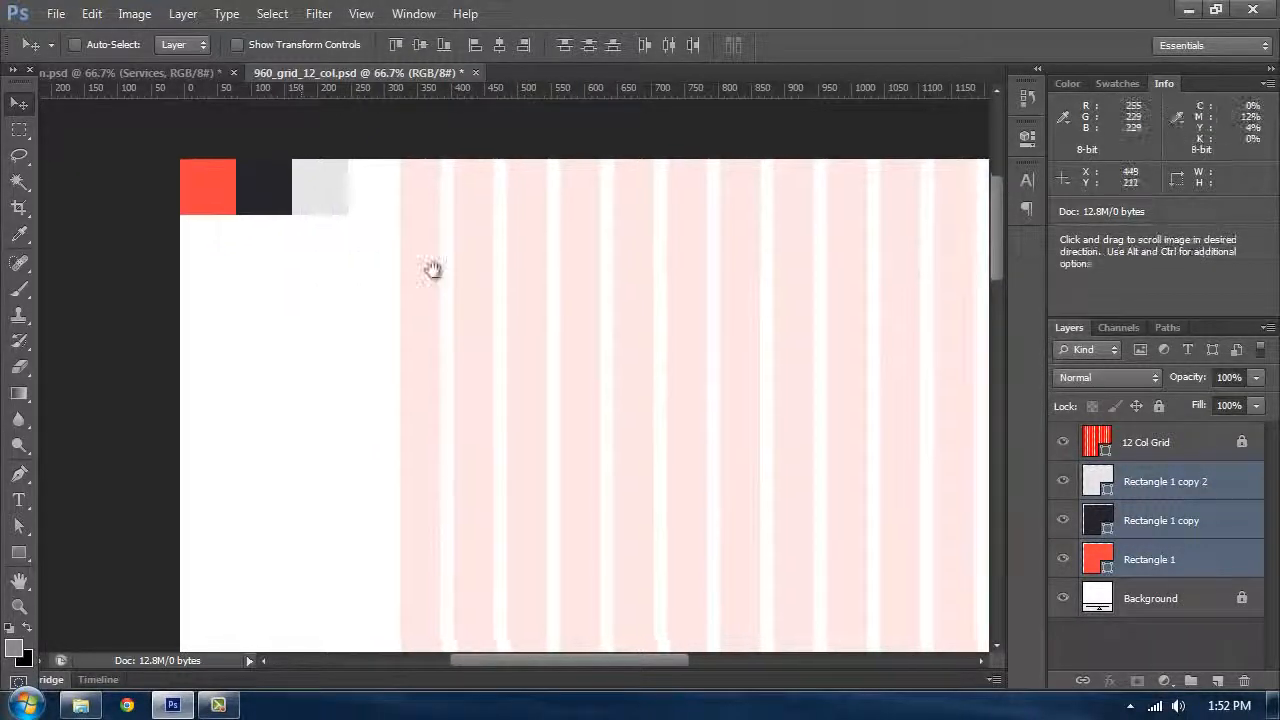
pyautogui.hscroll(2, 470, 290)
pyautogui.hotkey('ctrl', 'g')
pyautogui.doubleClick(1142, 474)
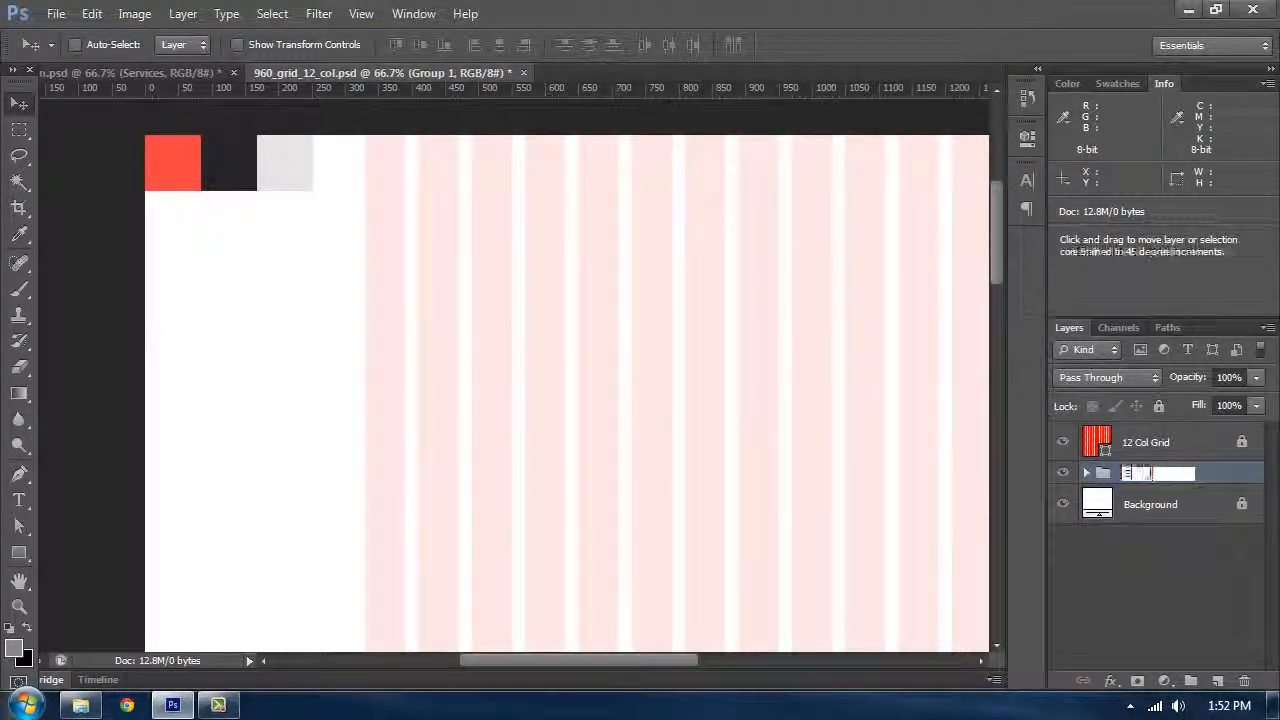
pyautogui.write('Scheme')
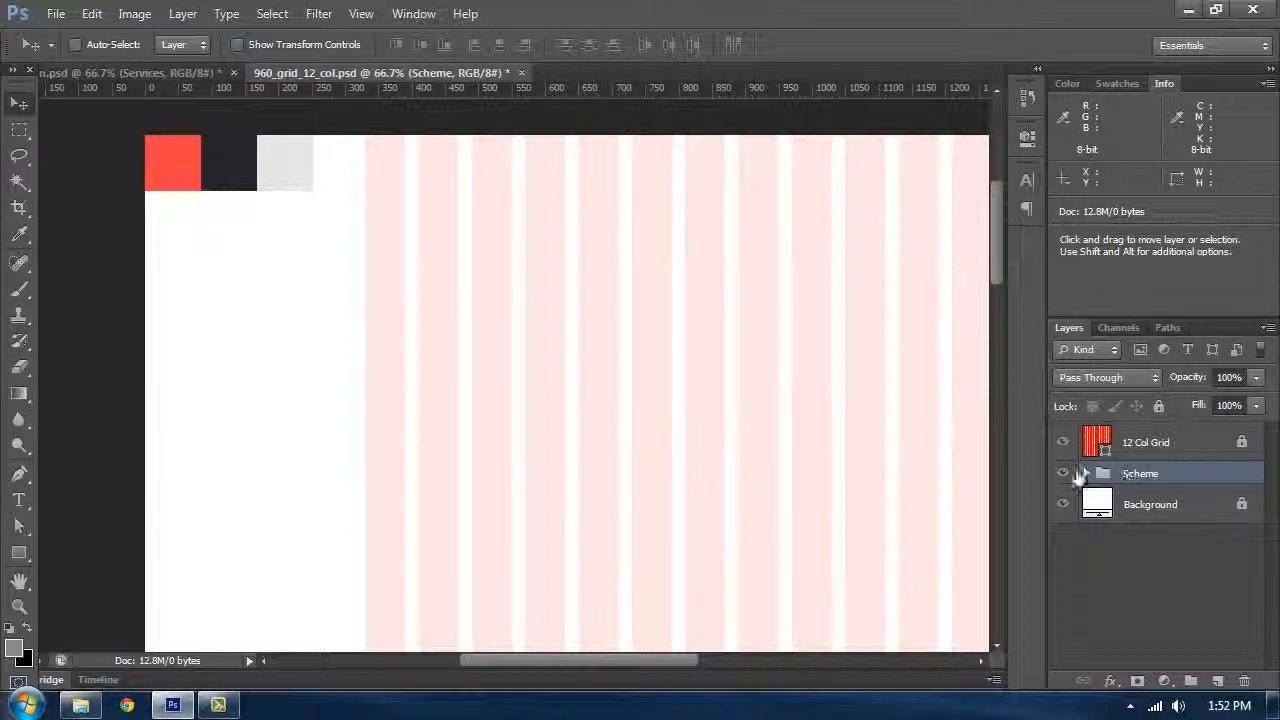
# Step: Sample the red swatch as the foreground colour (f84242) and the dark swatch as the background colour (25252a)
pyautogui.click(1065, 475)
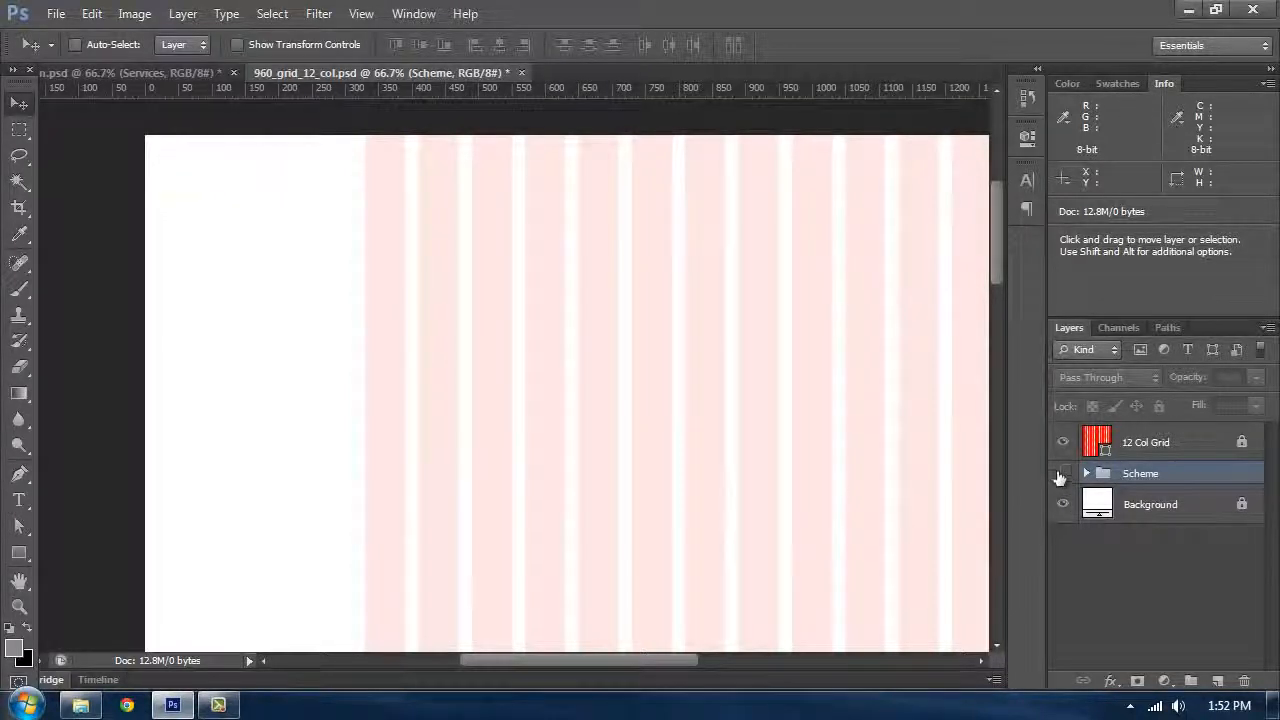
pyautogui.click(1063, 474)
pyautogui.click(14, 648)
pyautogui.click(172, 162)
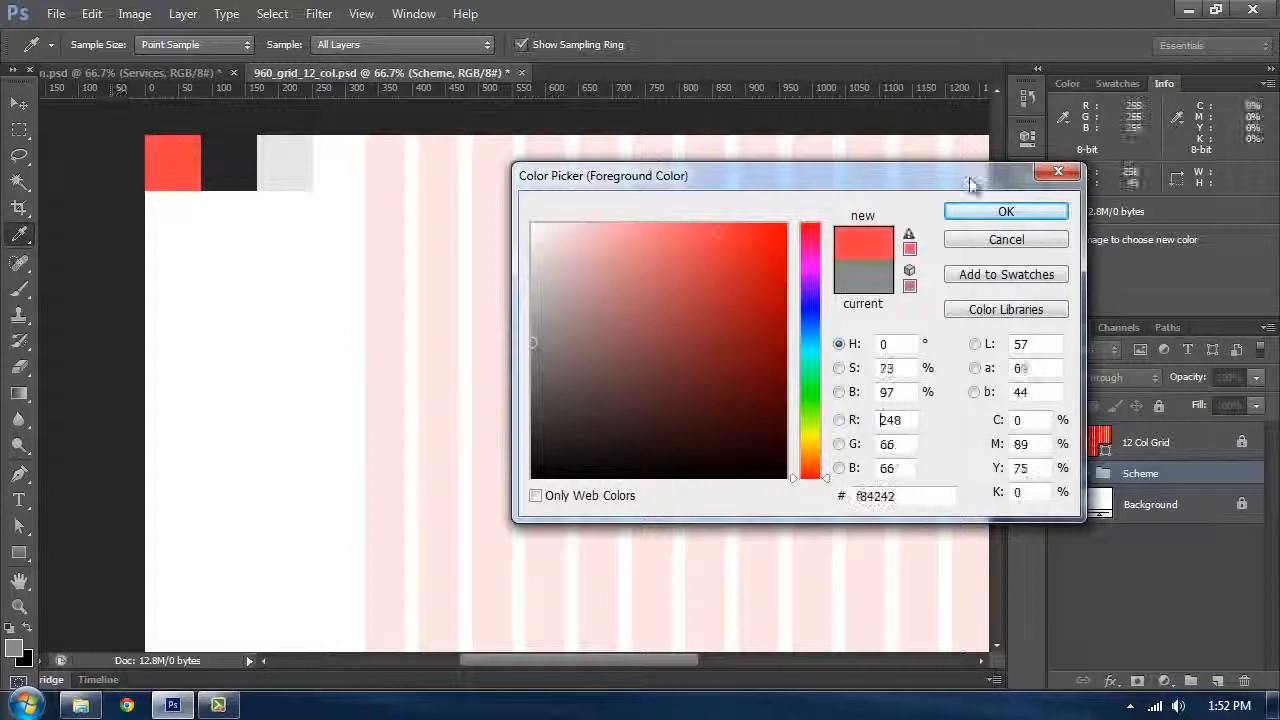
pyautogui.click(1005, 212)
pyautogui.click(24, 658)
pyautogui.click(228, 162)
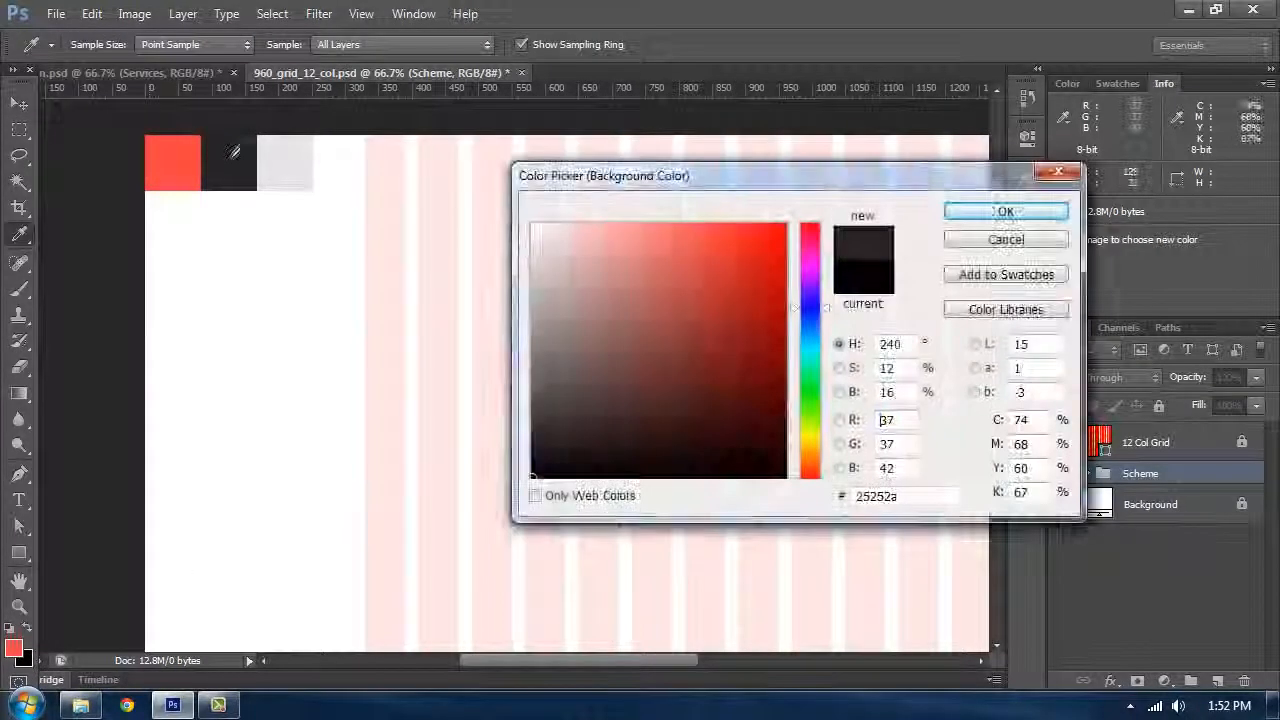
pyautogui.click(1005, 211)
# Step: Hide the Scheme group and select the Background layer
pyautogui.press('v')
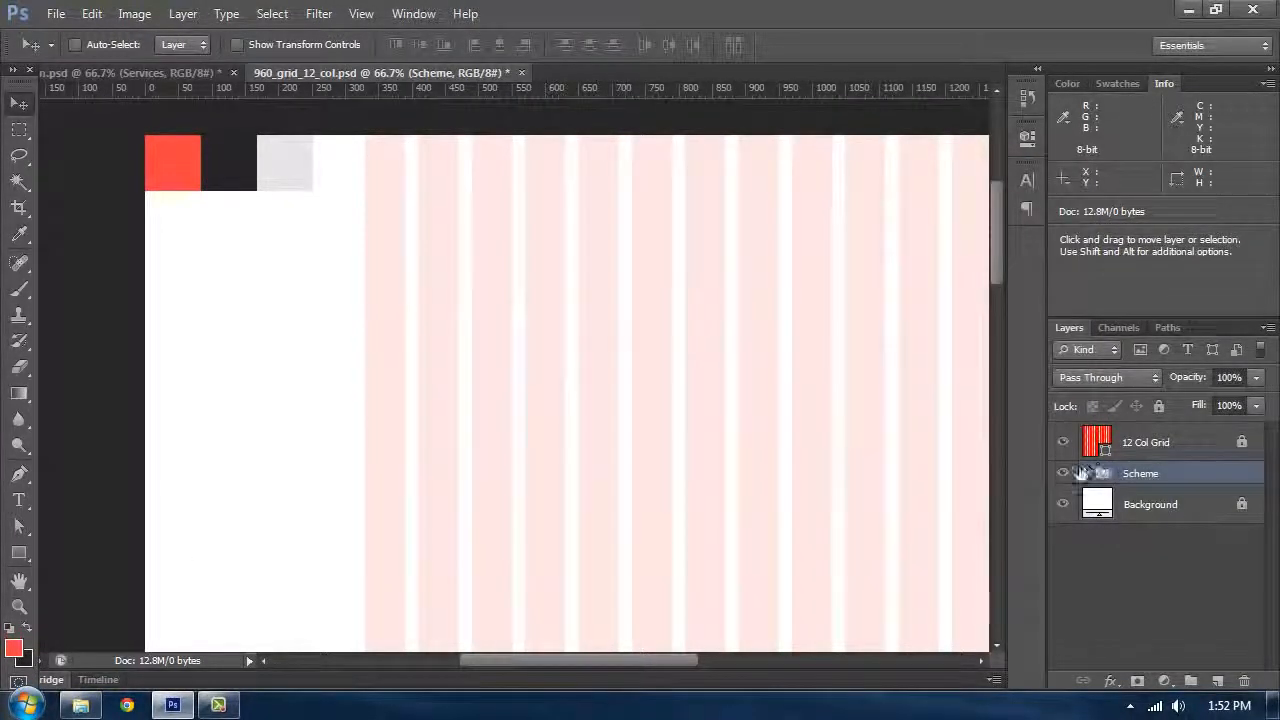
pyautogui.click(1062, 476)
pyautogui.click(1150, 505)
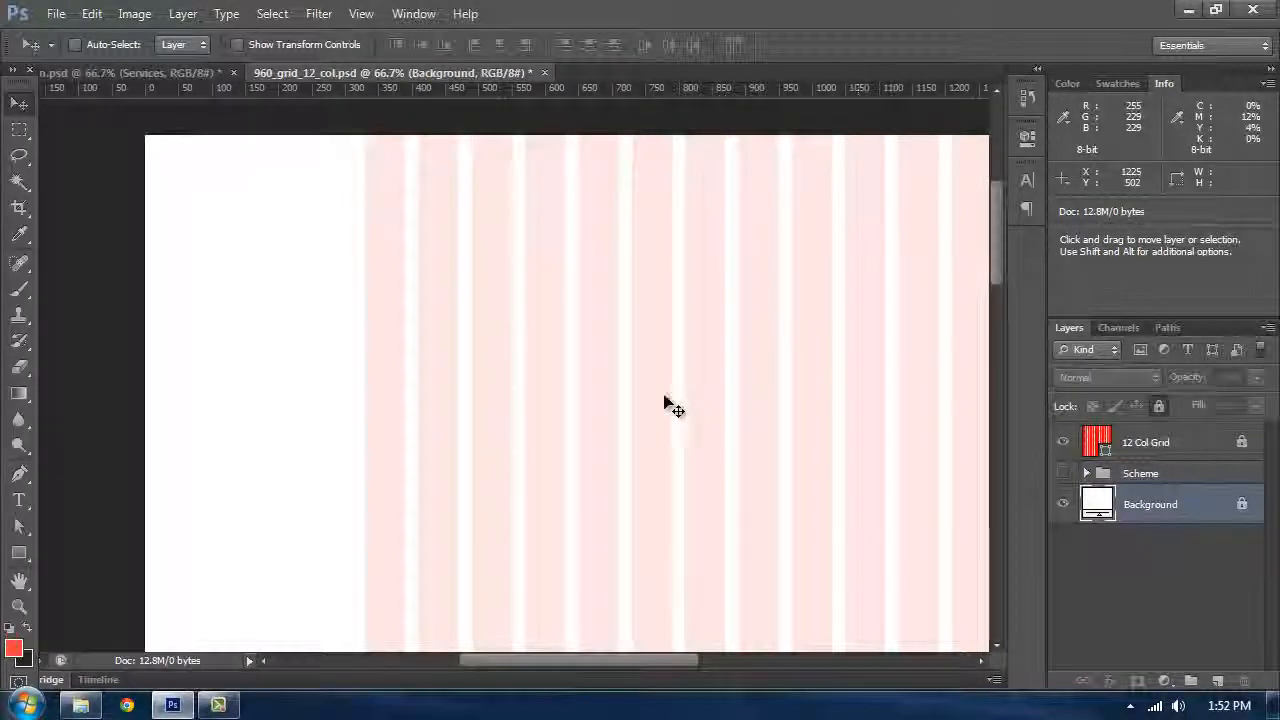
pyautogui.press('Tab')
pyautogui.press('Tab')
pyautogui.moveTo(626, 374); pyautogui.dragTo(597, 353)
pyautogui.press('Tab')
pyautogui.press('Tab')
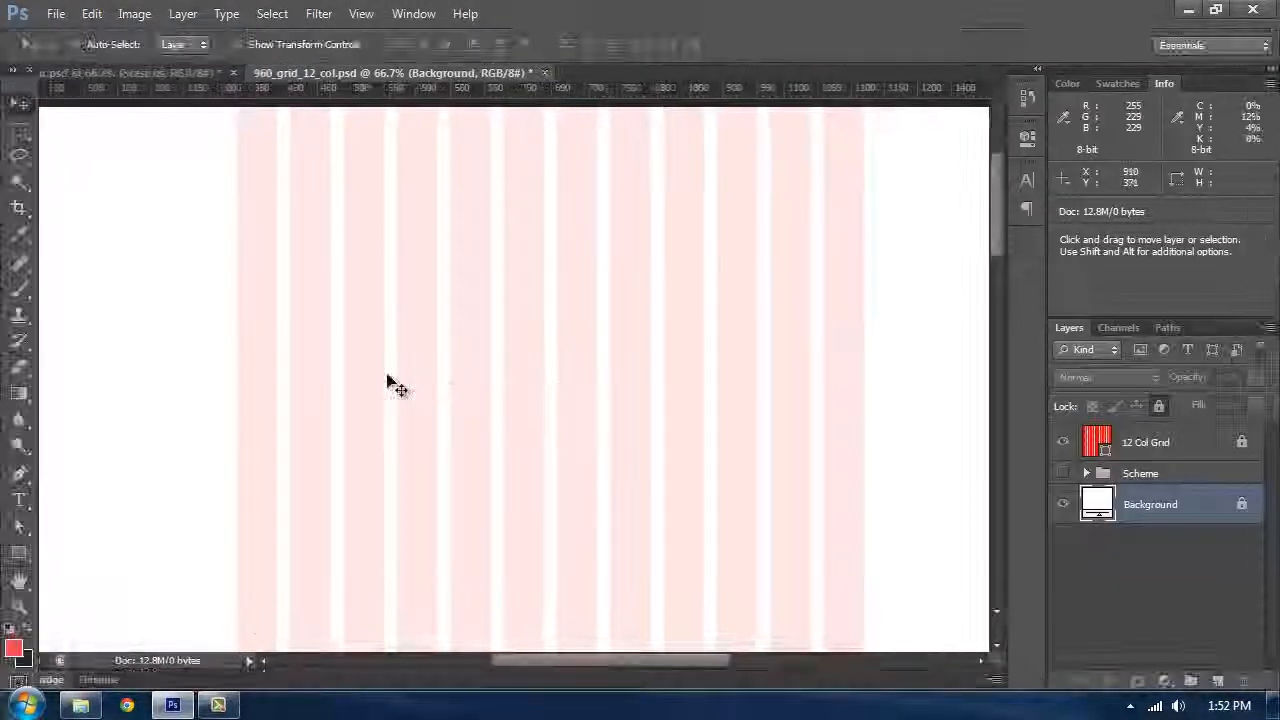
# Step: Create a rectangle shape 1600 px wide and 660 px high with the Rectangle tool
pyautogui.click(19, 552)
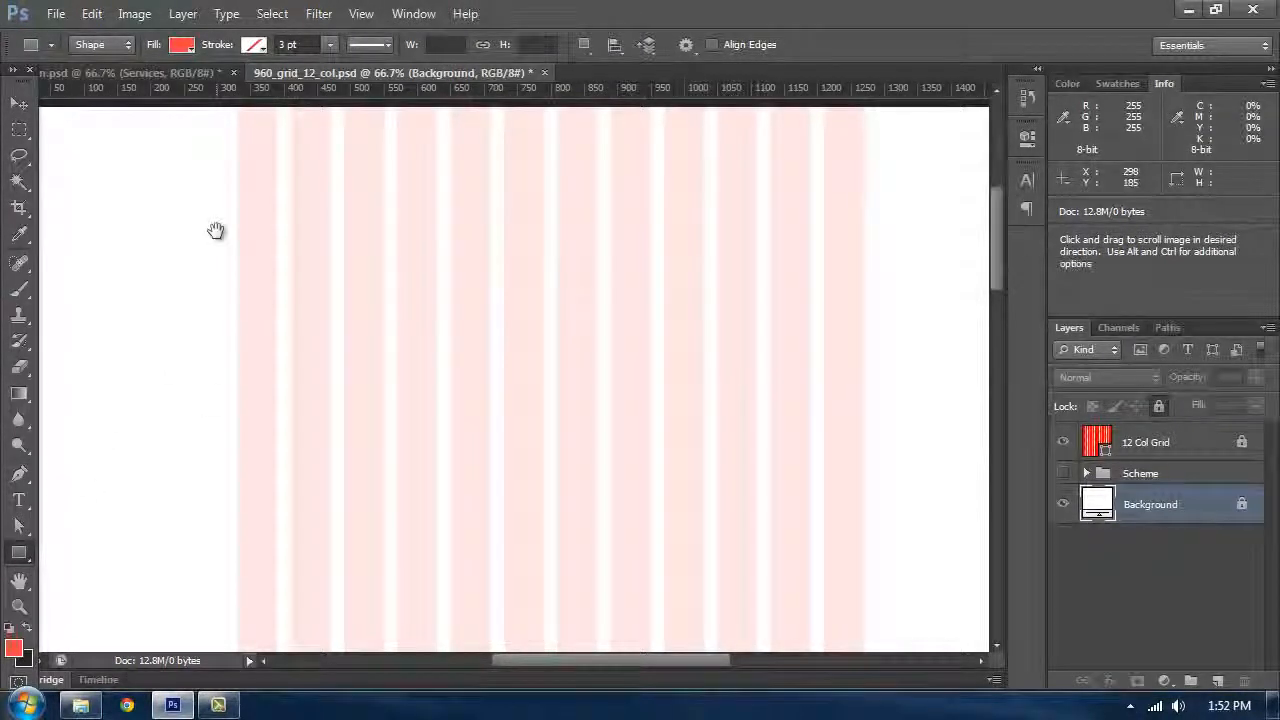
pyautogui.moveTo(214, 229); pyautogui.dragTo(287, 247)
pyautogui.click(202, 250)
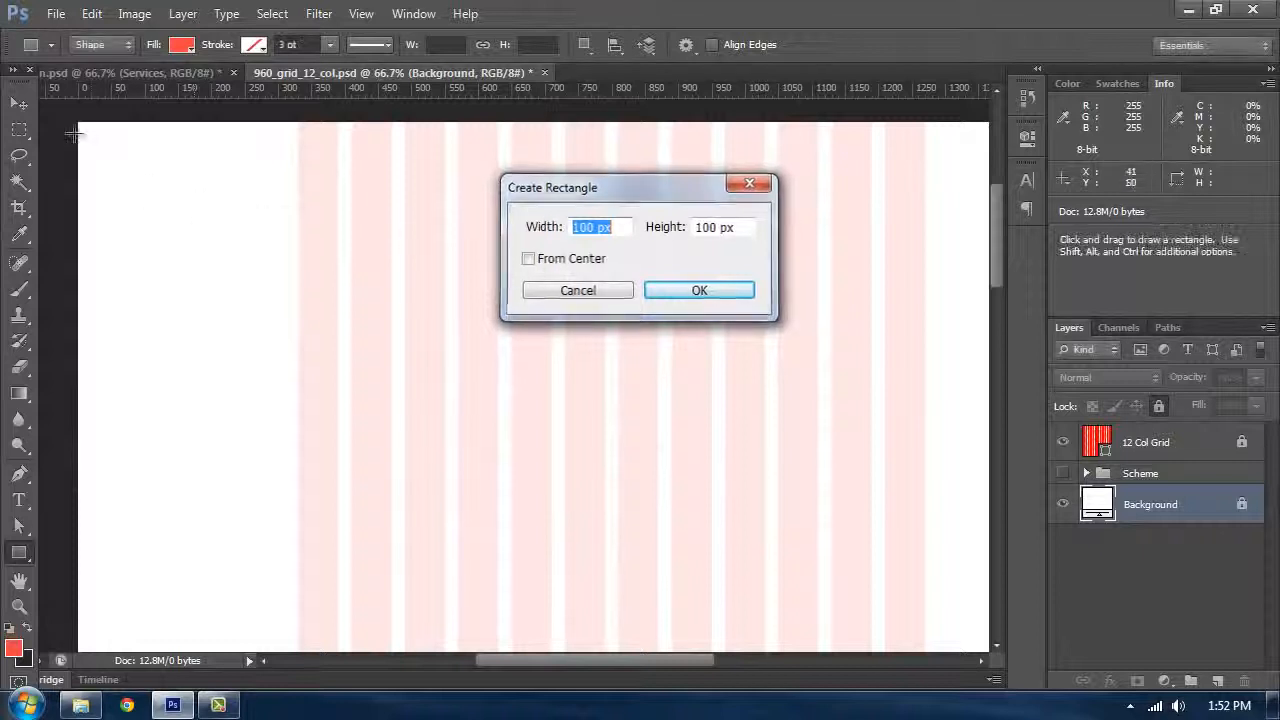
pyautogui.press('Escape')
pyautogui.click(247, 180)
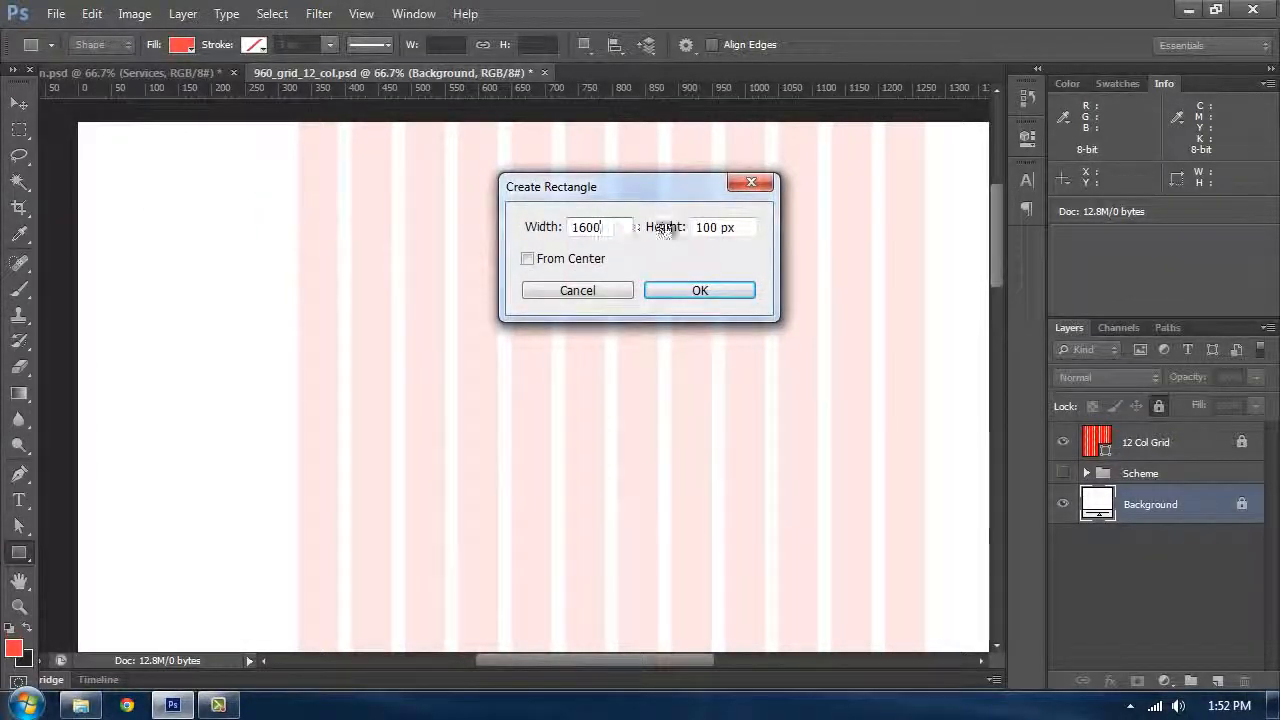
pyautogui.write('660')
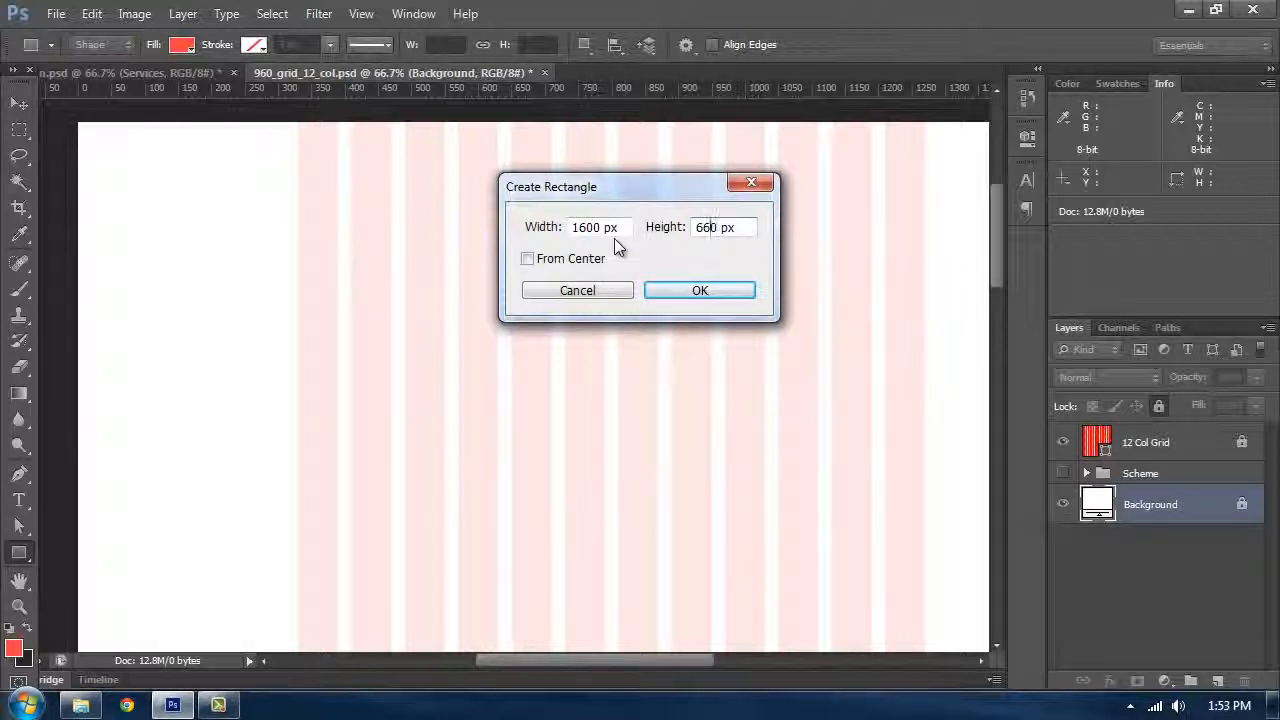
pyautogui.press('Return')
# Step: Move the new rectangle to the canvas's left edge and align it to the top of the canvas
pyautogui.click(19, 103)
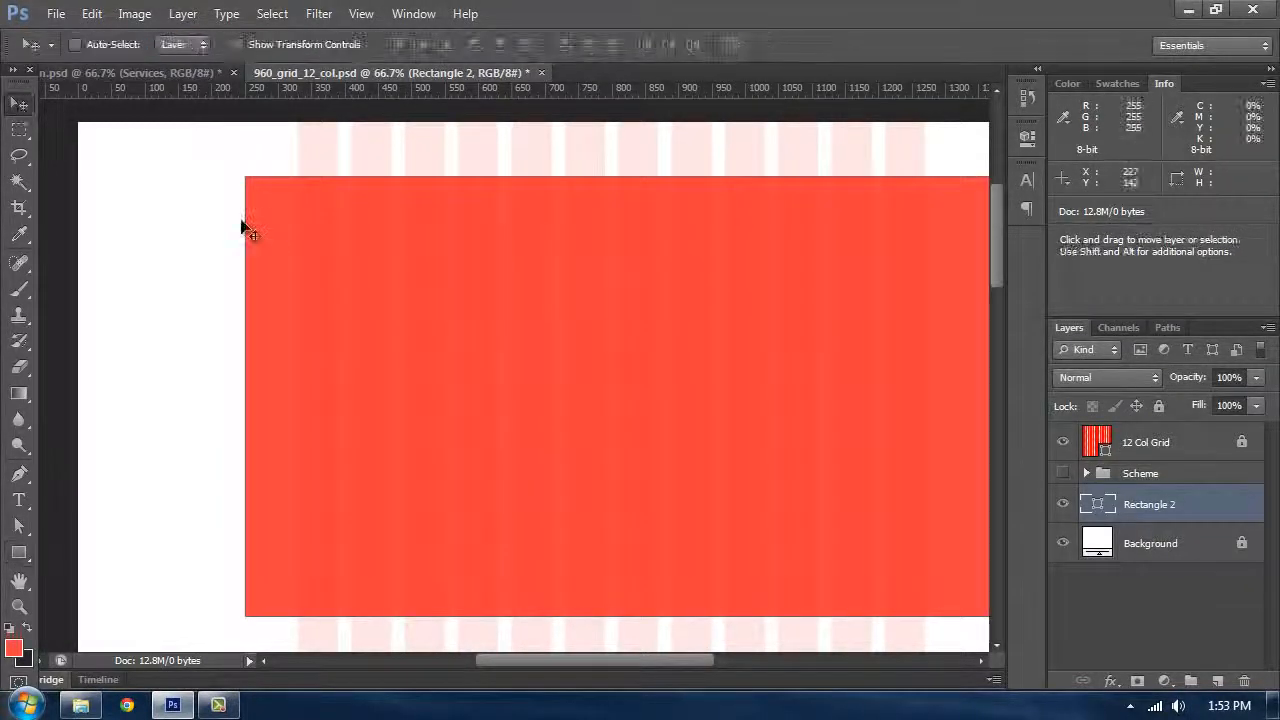
pyautogui.moveTo(238, 215); pyautogui.dragTo(69, 158)
pyautogui.hotkey('ctrl', 'a')
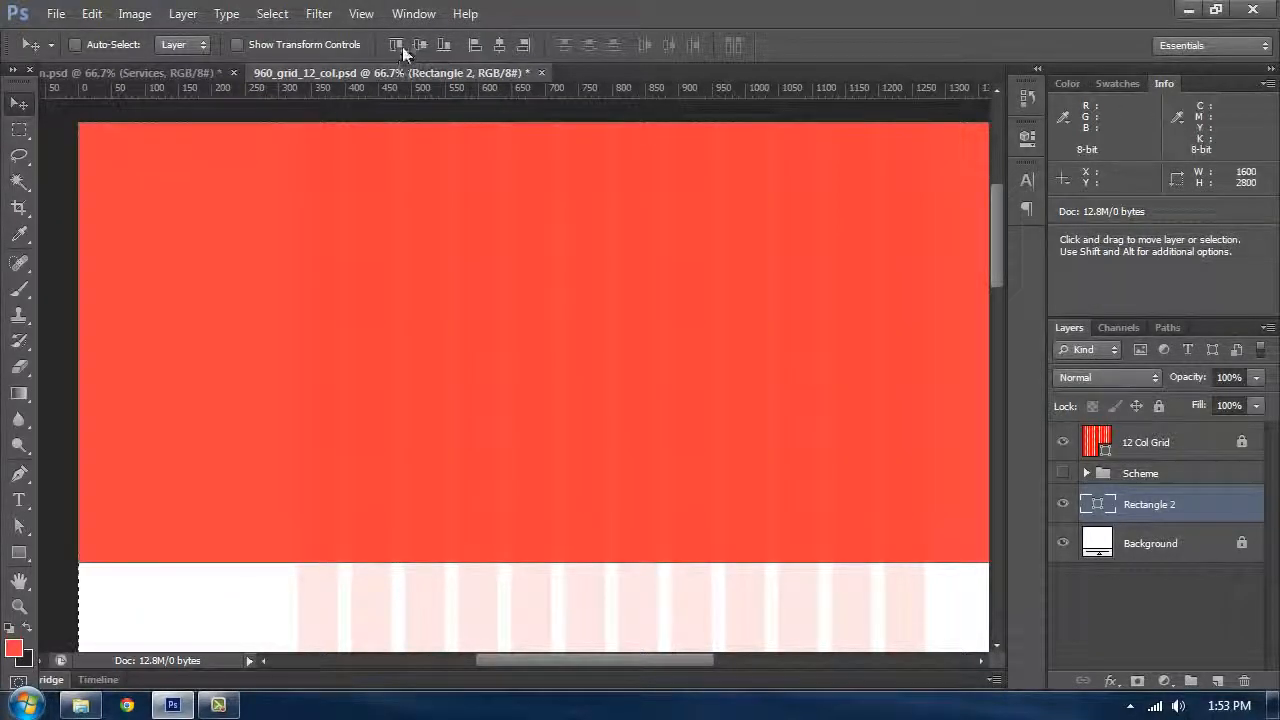
pyautogui.click(395, 43)
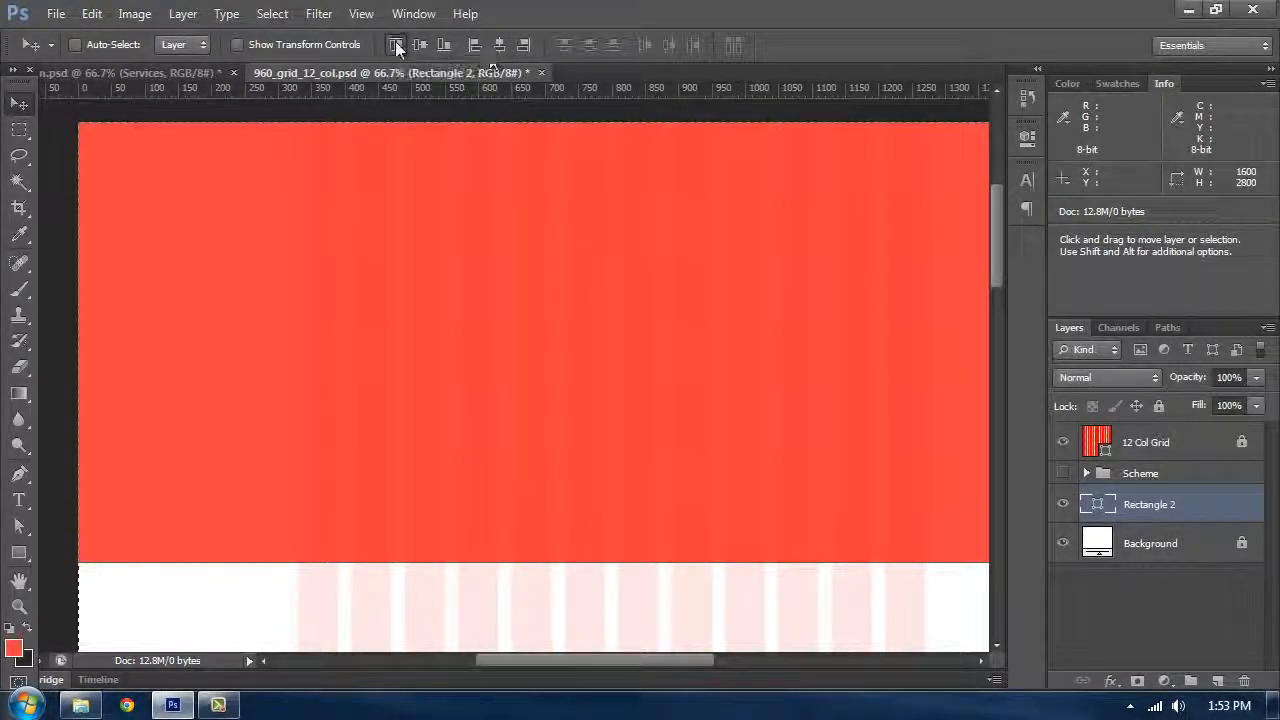
pyautogui.hotkey('ctrl', 'd')
pyautogui.hotkey('ctrl', ';')
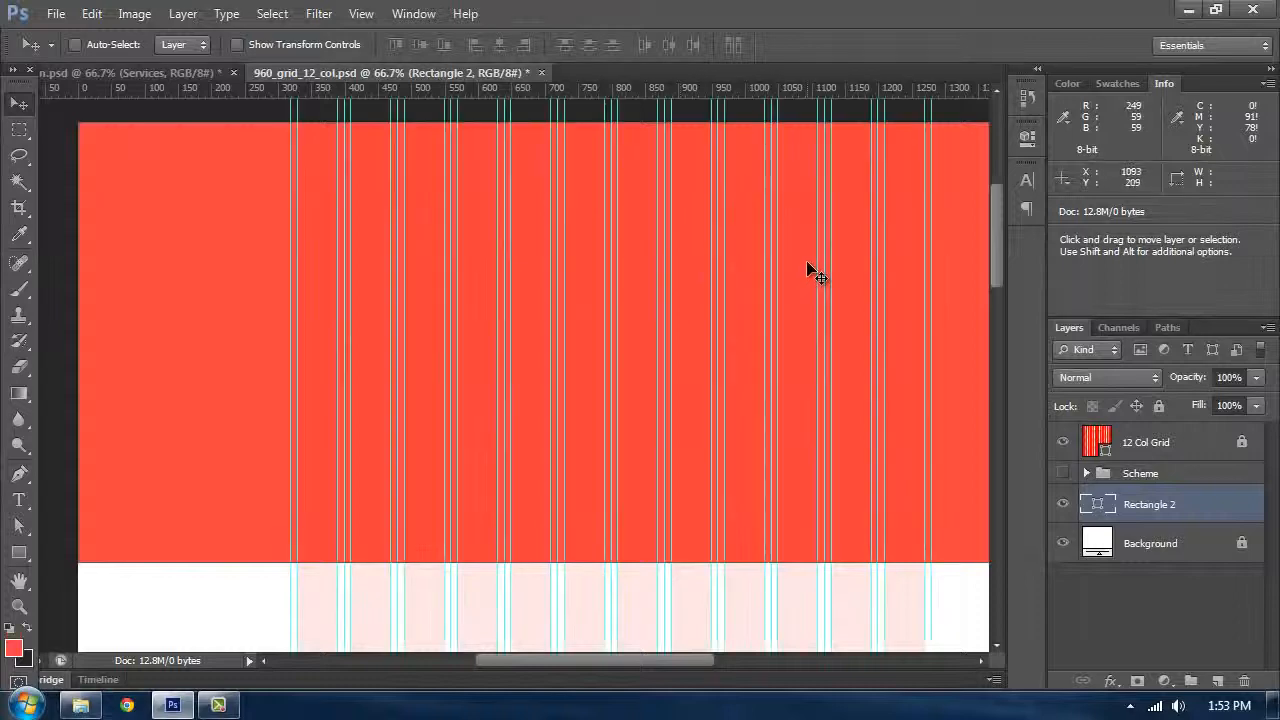
pyautogui.hotkey('ctrl', ';')
pyautogui.press('Tab')
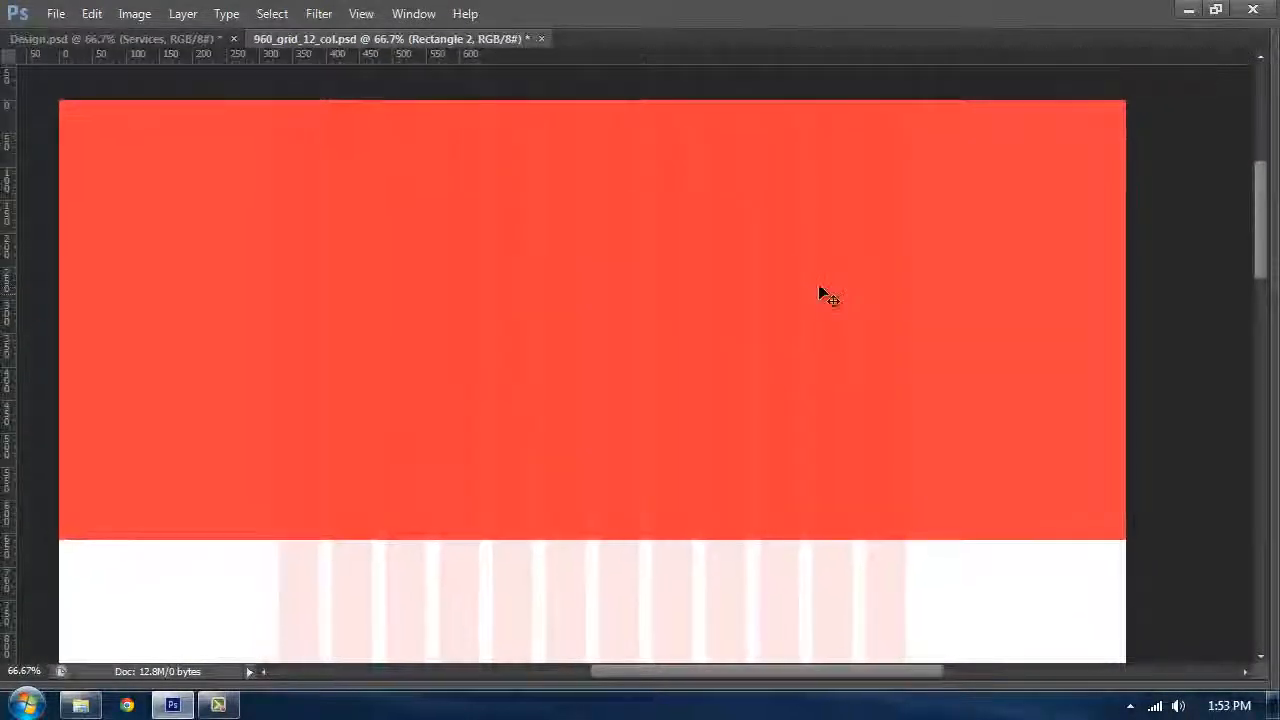
pyautogui.press('Tab')
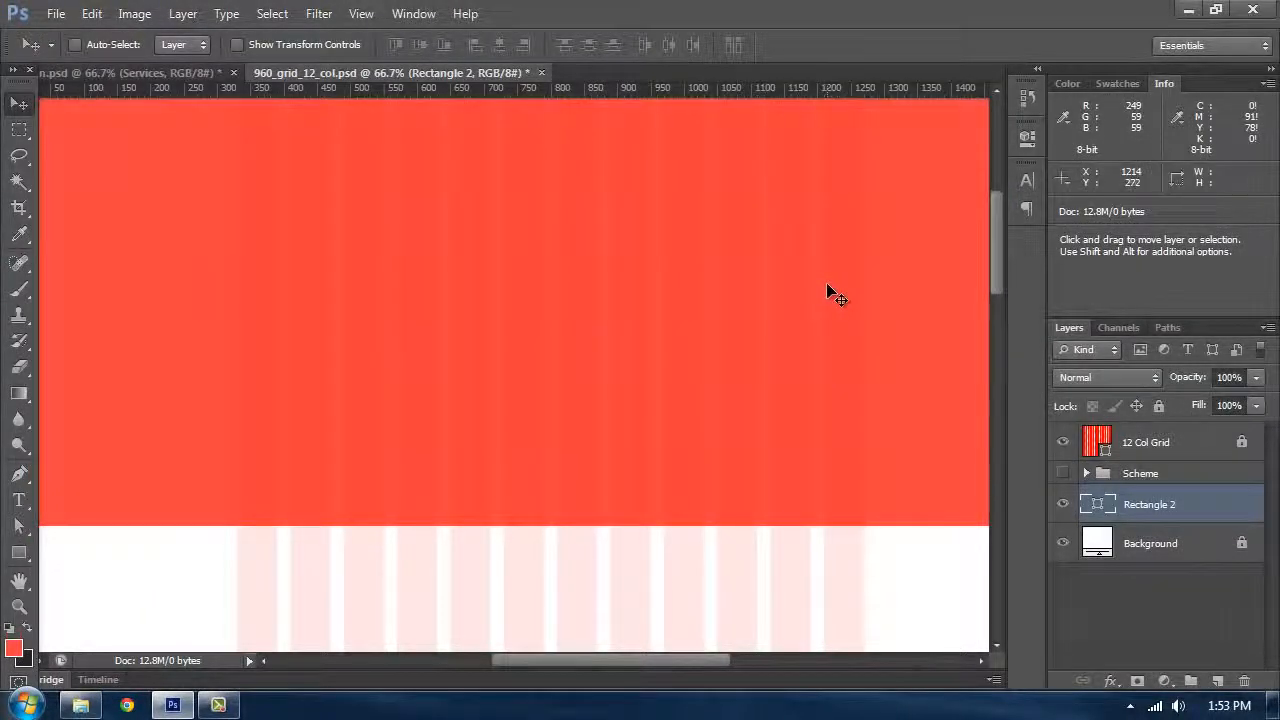
pyautogui.press('Tab')
pyautogui.press('Tab')
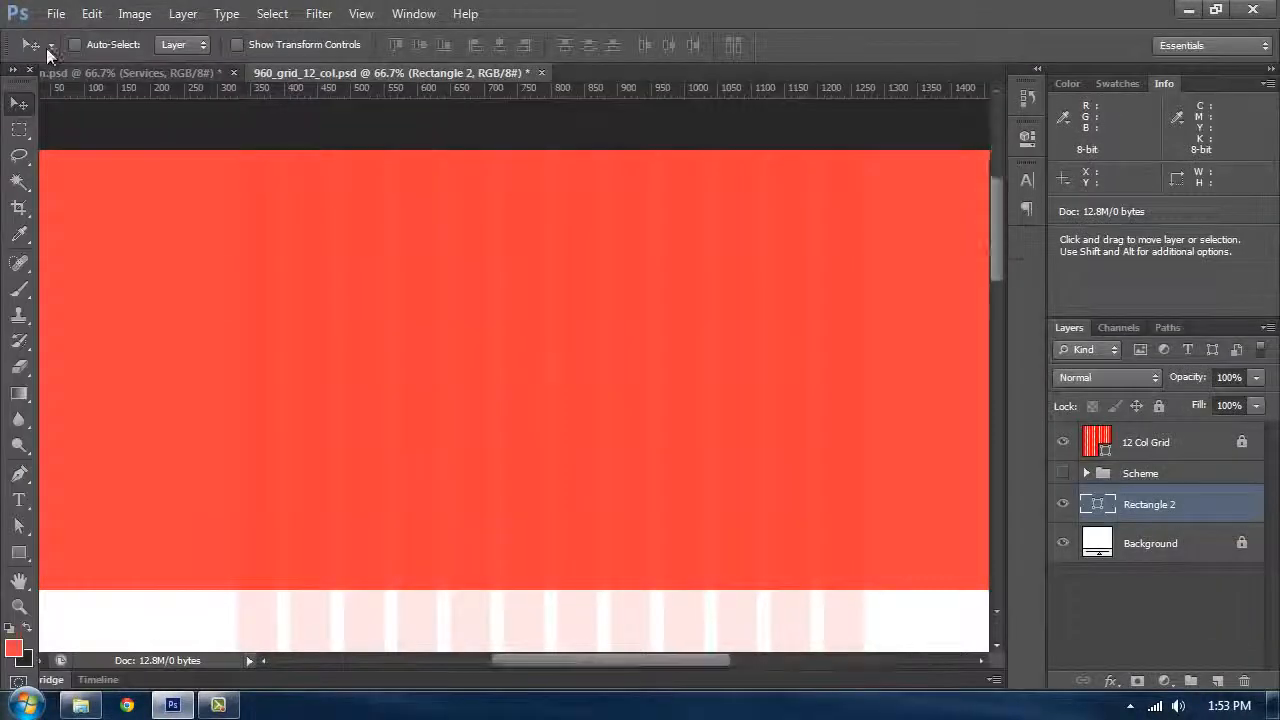
# Step: Create a new document 6 × 6 inches at 72 pixels/inch
pyautogui.click(56, 14)
pyautogui.click(62, 36)
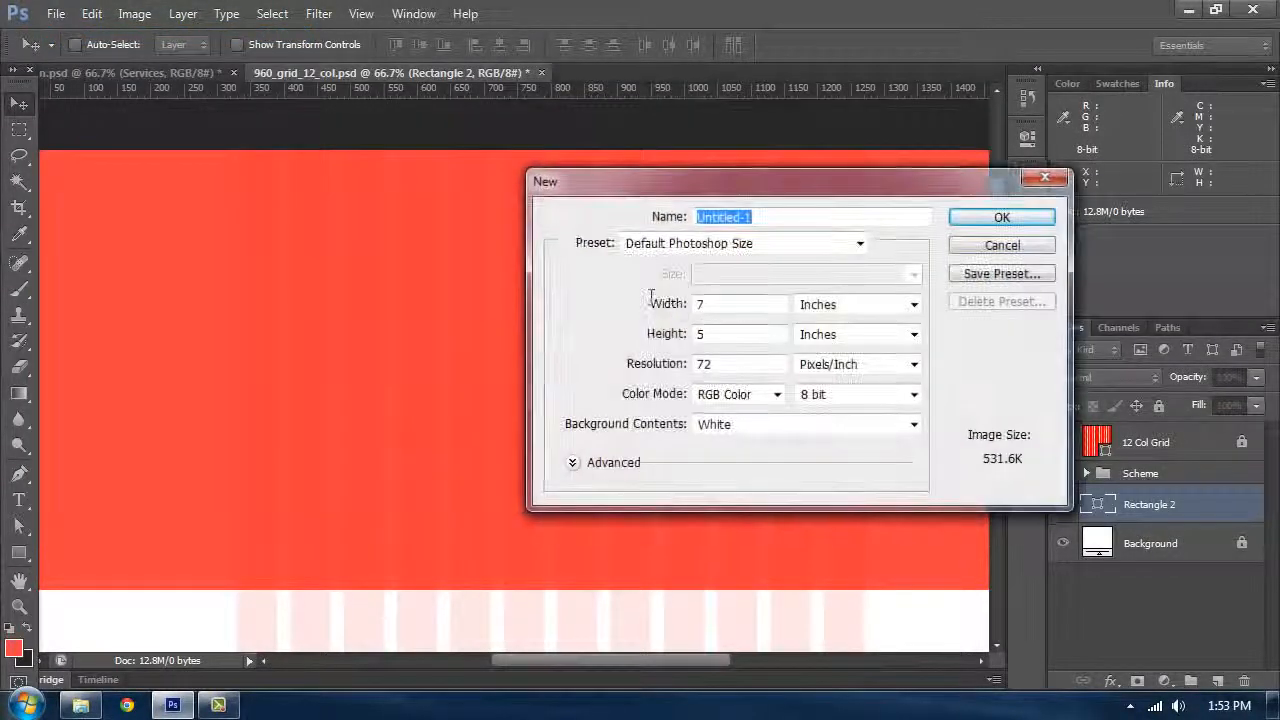
pyautogui.press('Tab')
pyautogui.moveTo(673, 174); pyautogui.dragTo(553, 161)
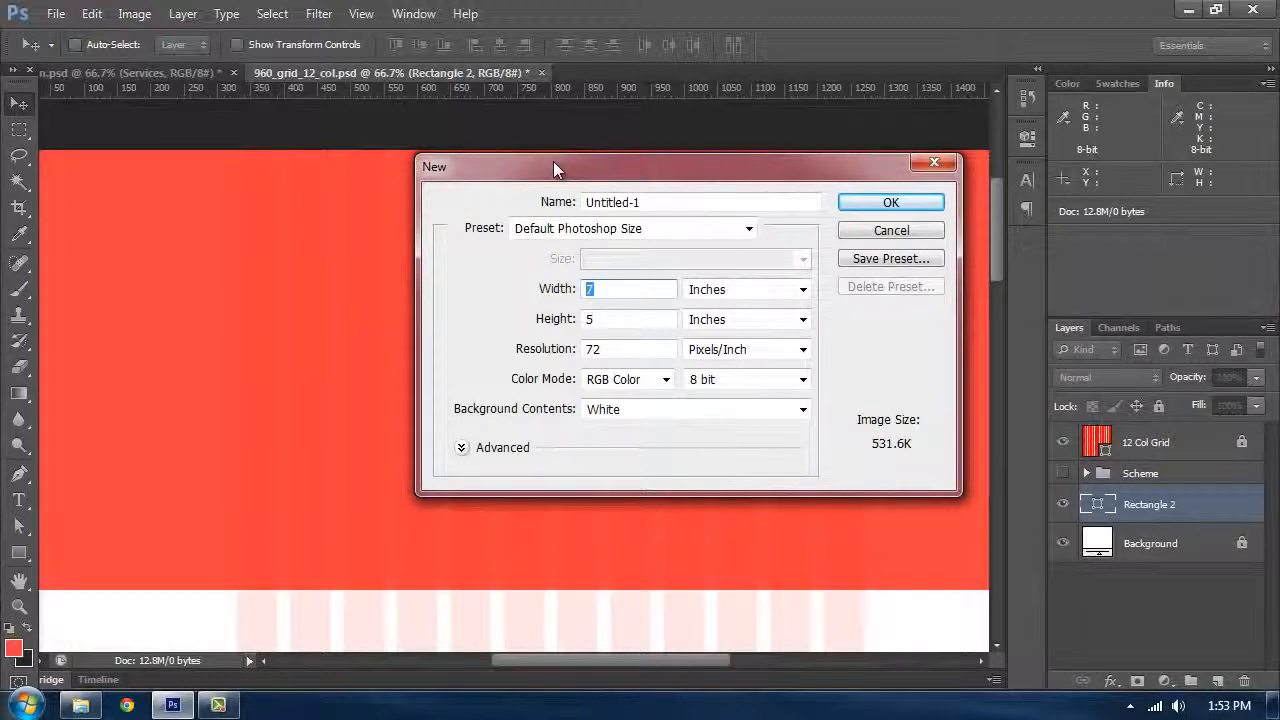
pyautogui.write('6')
pyautogui.press('Tab')
pyautogui.press('Tab')
pyautogui.write('6')
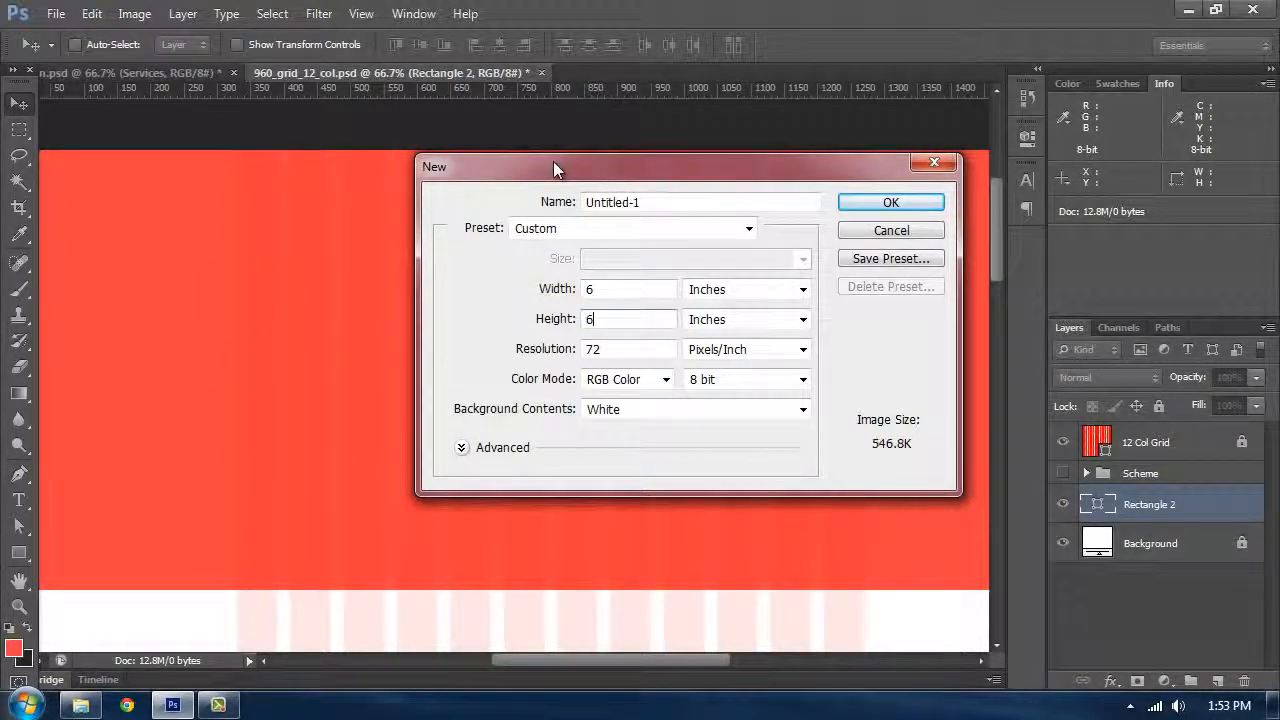
pyautogui.click(893, 201)
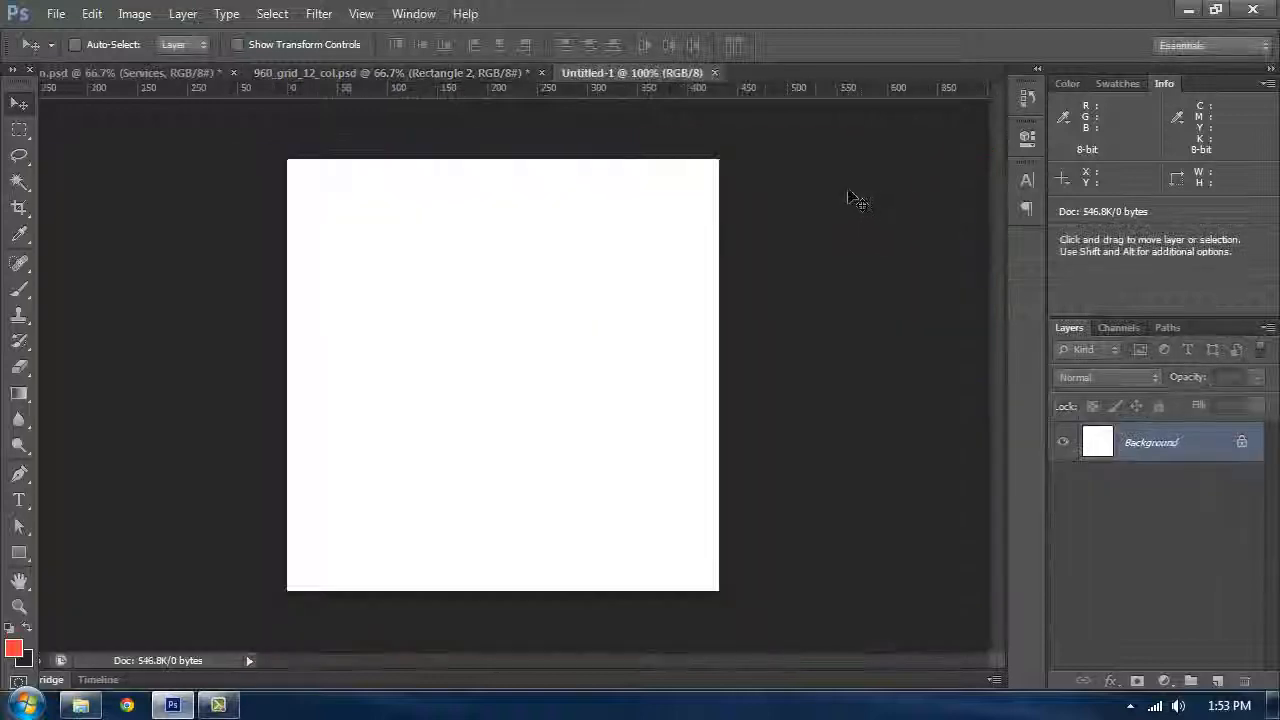
# Step: Select a strip about 432 × 27 px along the bottom of the new canvas, add a new layer and hide the Background
pyautogui.click(19, 130)
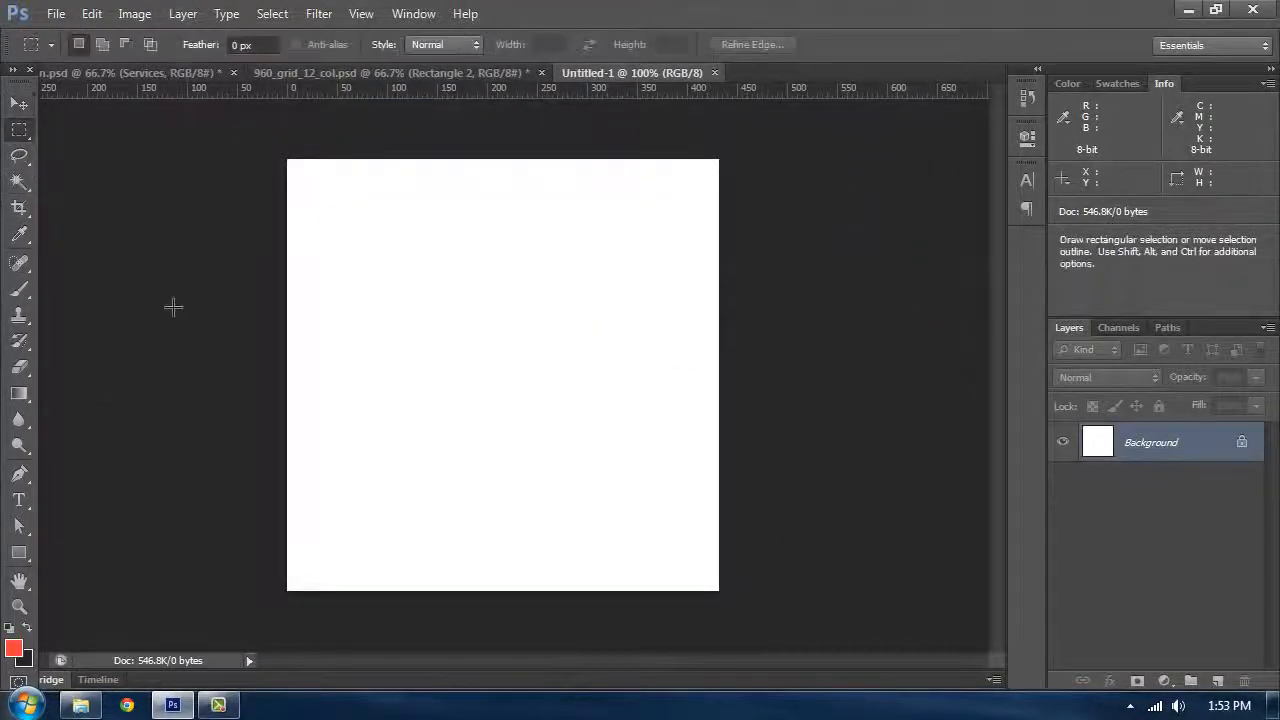
pyautogui.moveTo(280, 562); pyautogui.dragTo(782, 605)
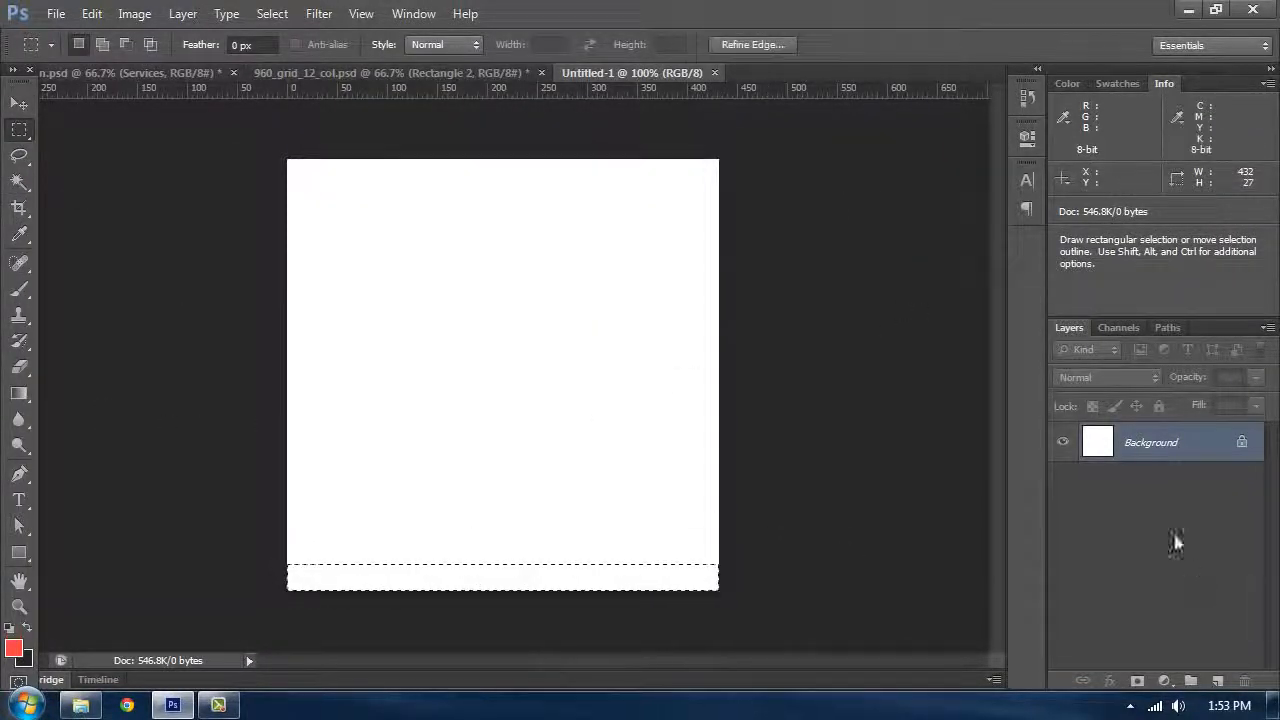
pyautogui.click(1218, 682)
pyautogui.click(1060, 482)
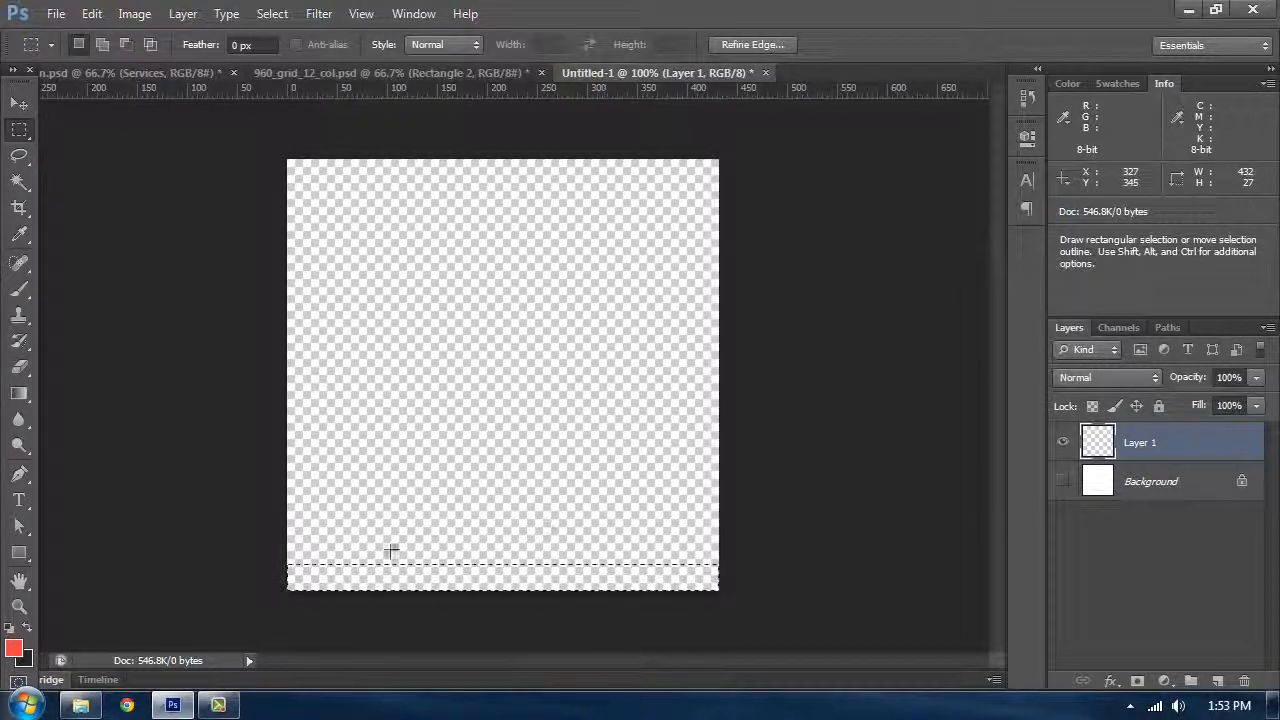
# Step: Set the foreground colour to ff0000
pyautogui.click(14, 650)
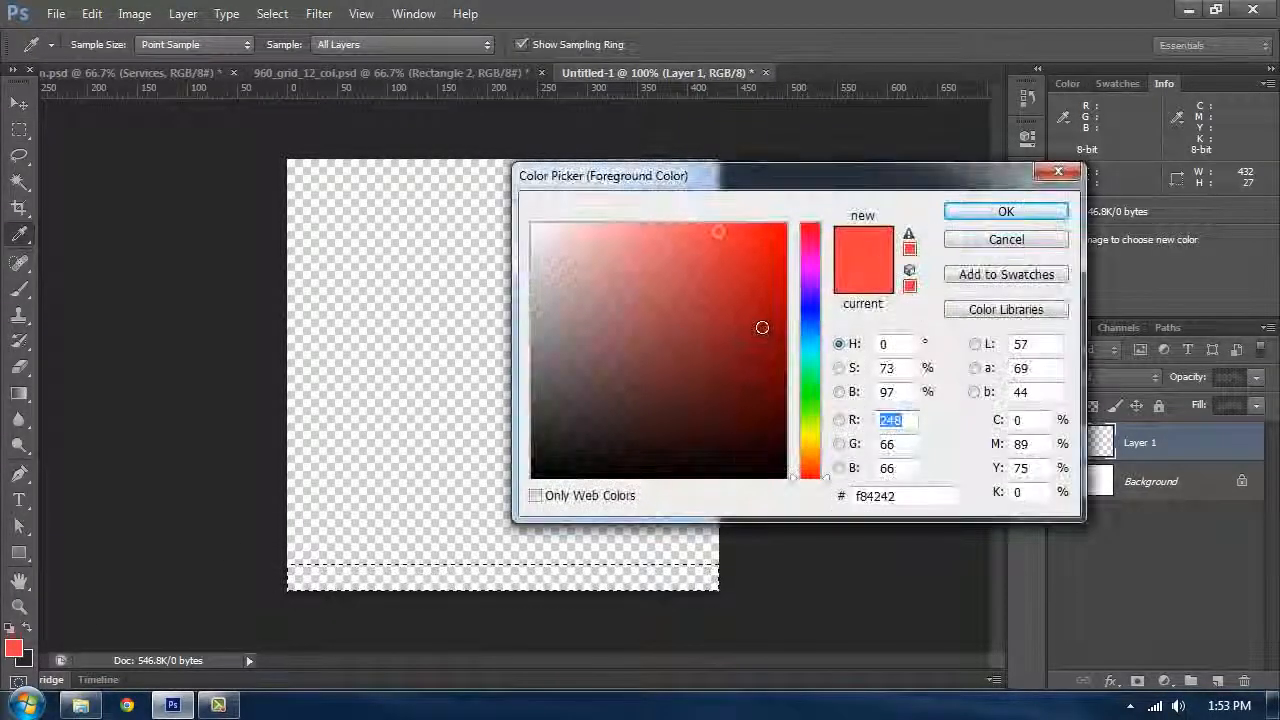
pyautogui.press('Return')
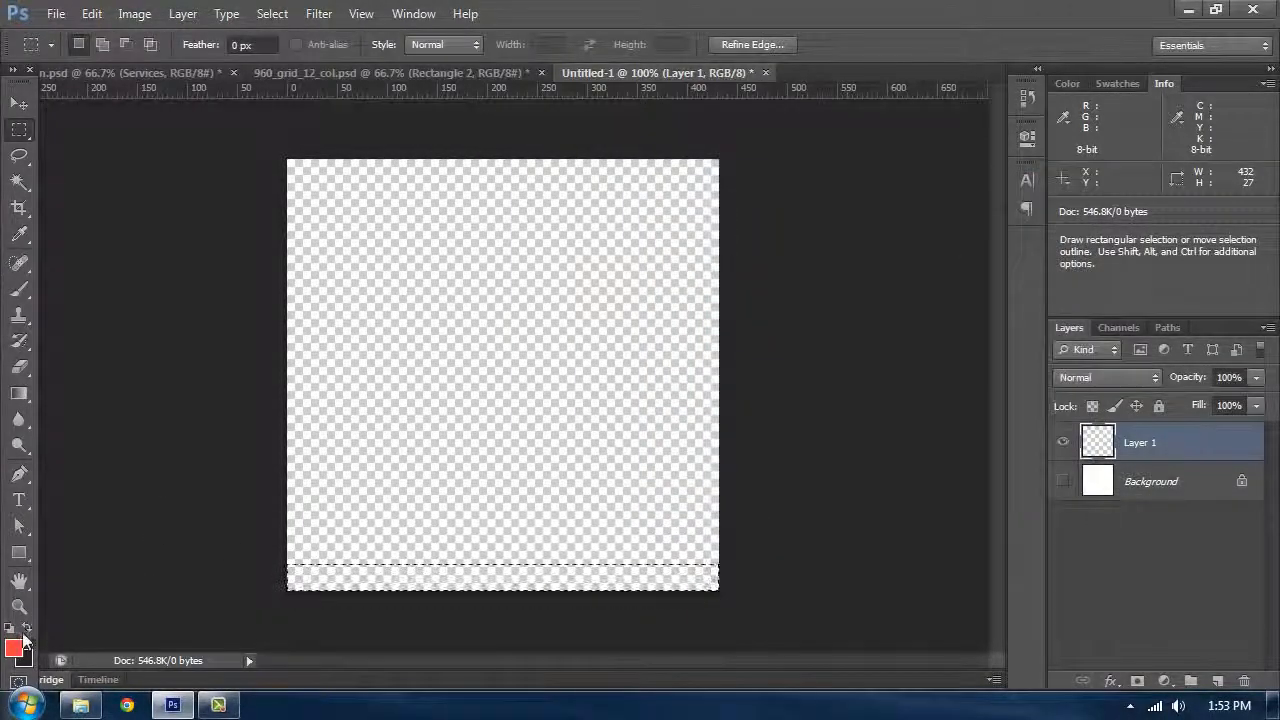
pyautogui.click(14, 648)
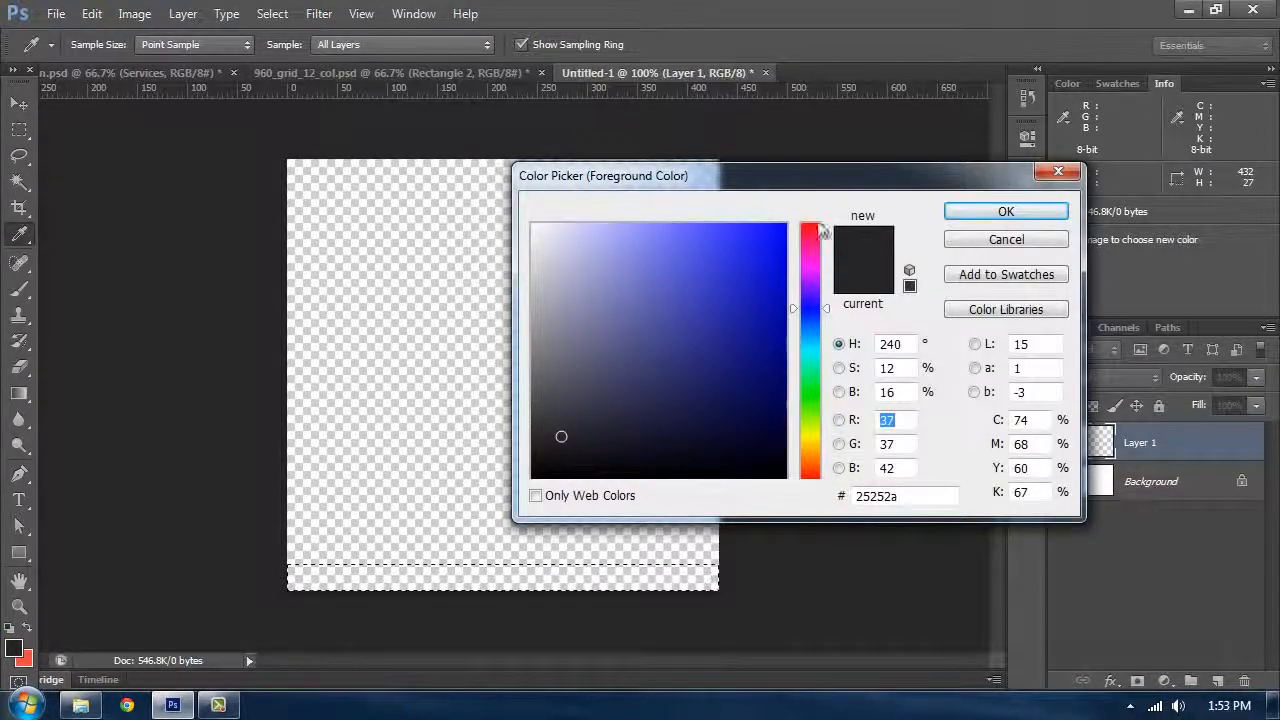
pyautogui.moveTo(822, 232); pyautogui.dragTo(828, 185)
pyautogui.click(780, 236)
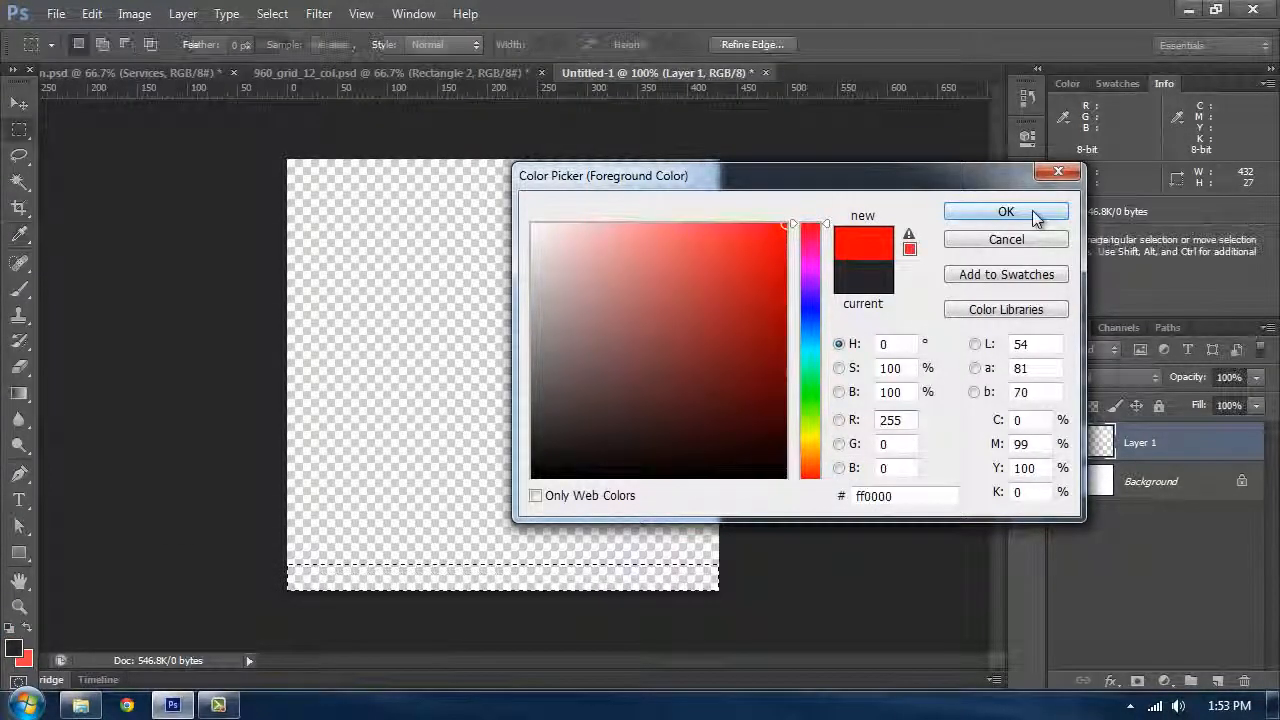
pyautogui.click(1010, 213)
# Step: Redraw the selection as a strip about 432 × 22 px along the canvas's bottom edge
pyautogui.click(21, 156)
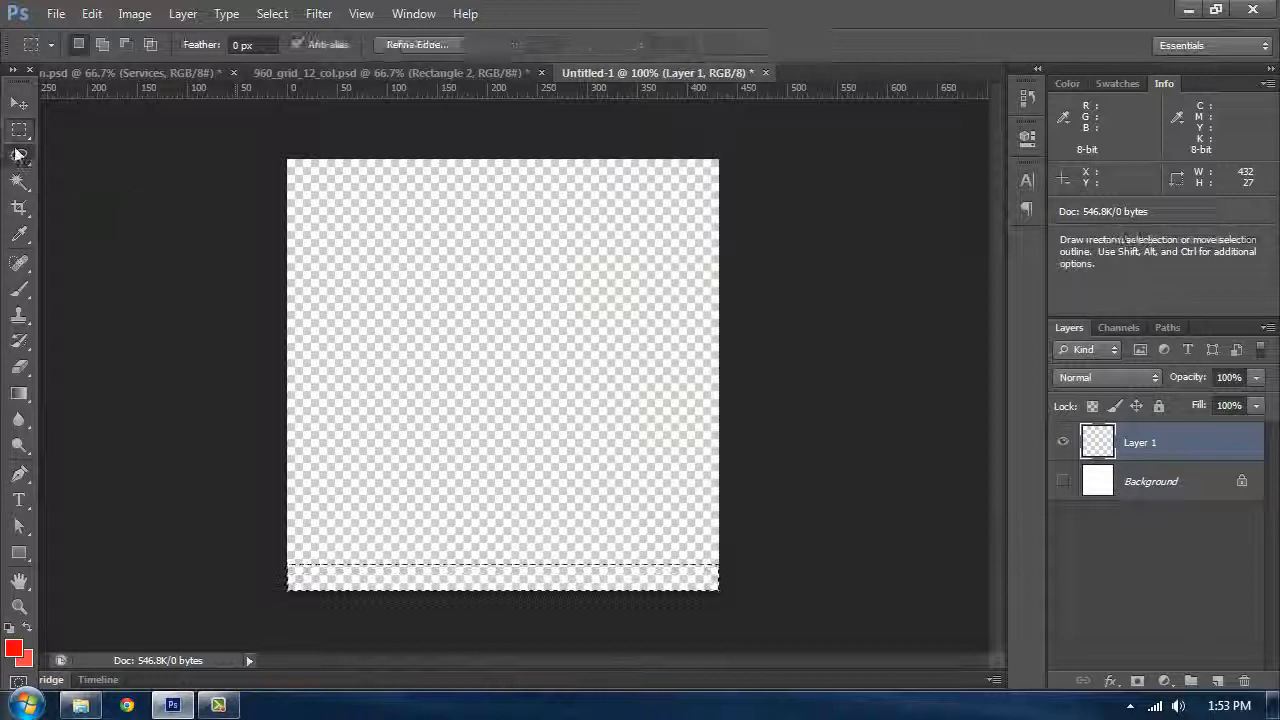
pyautogui.click(20, 131)
pyautogui.click(112, 127)
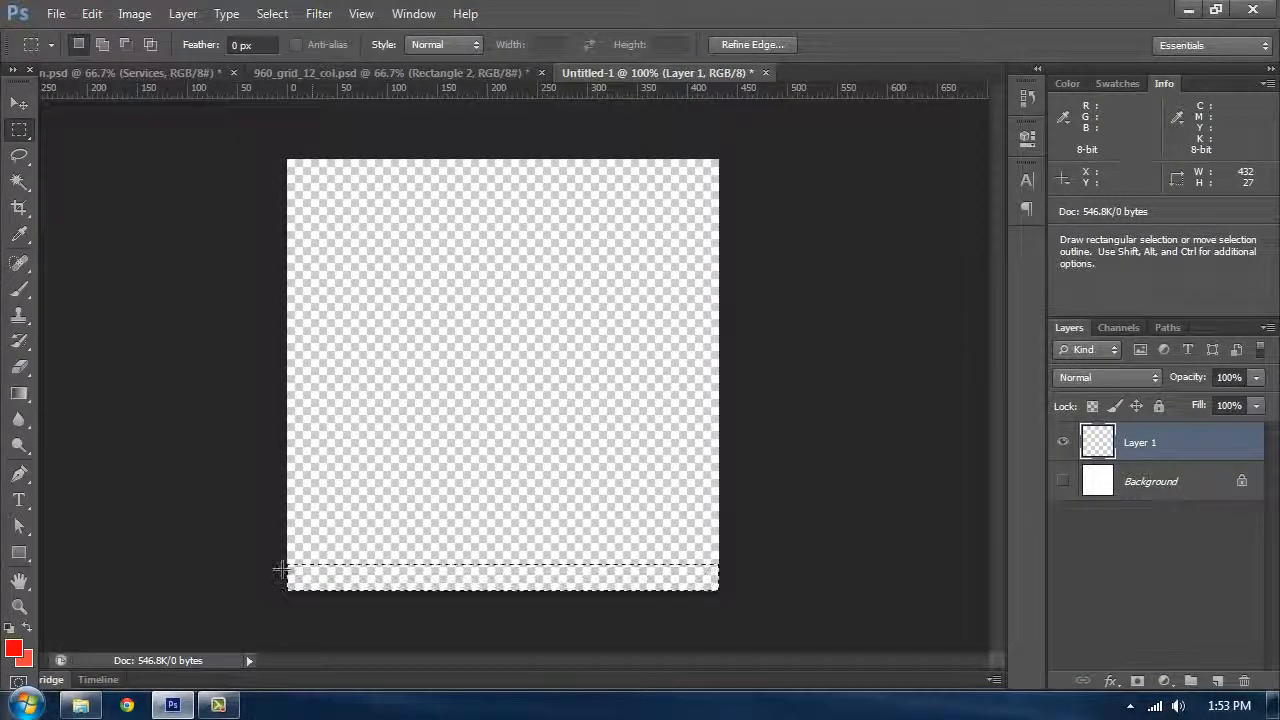
pyautogui.moveTo(281, 570); pyautogui.dragTo(811, 625)
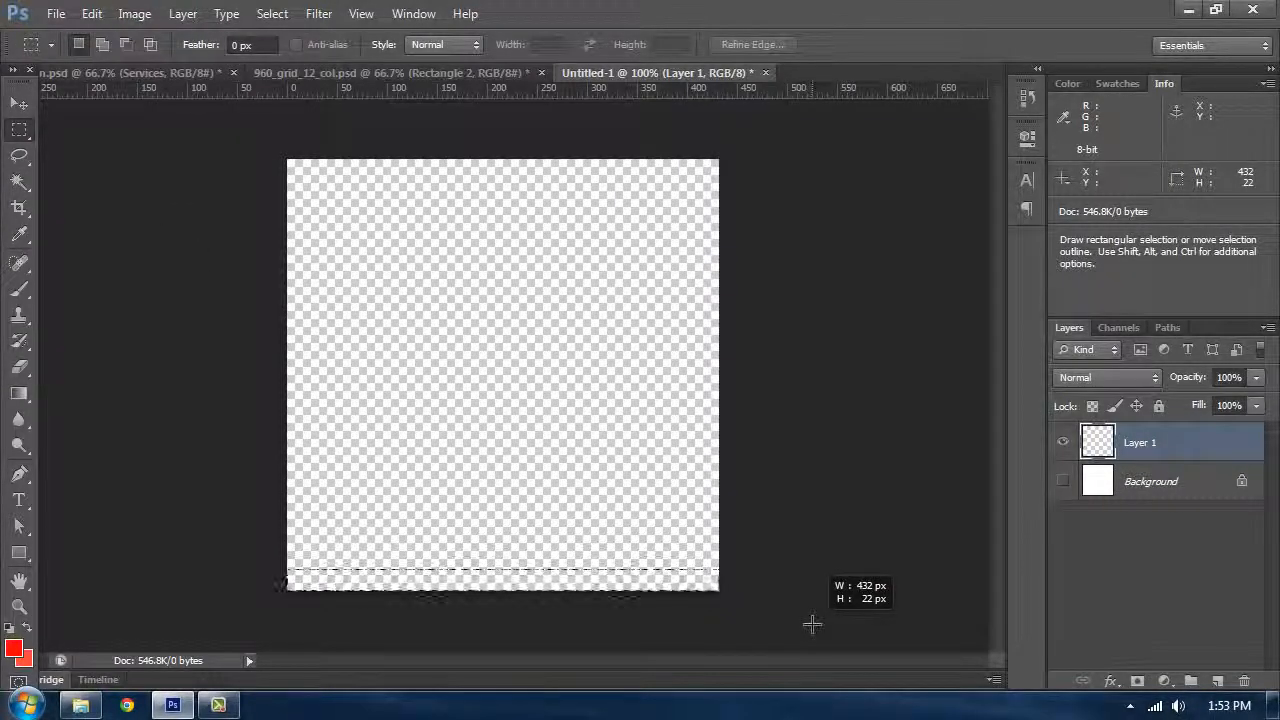
# Step: Resize the image to 6 × 6 pixels
pyautogui.hotkey('ctrl', 'alt', 'i')
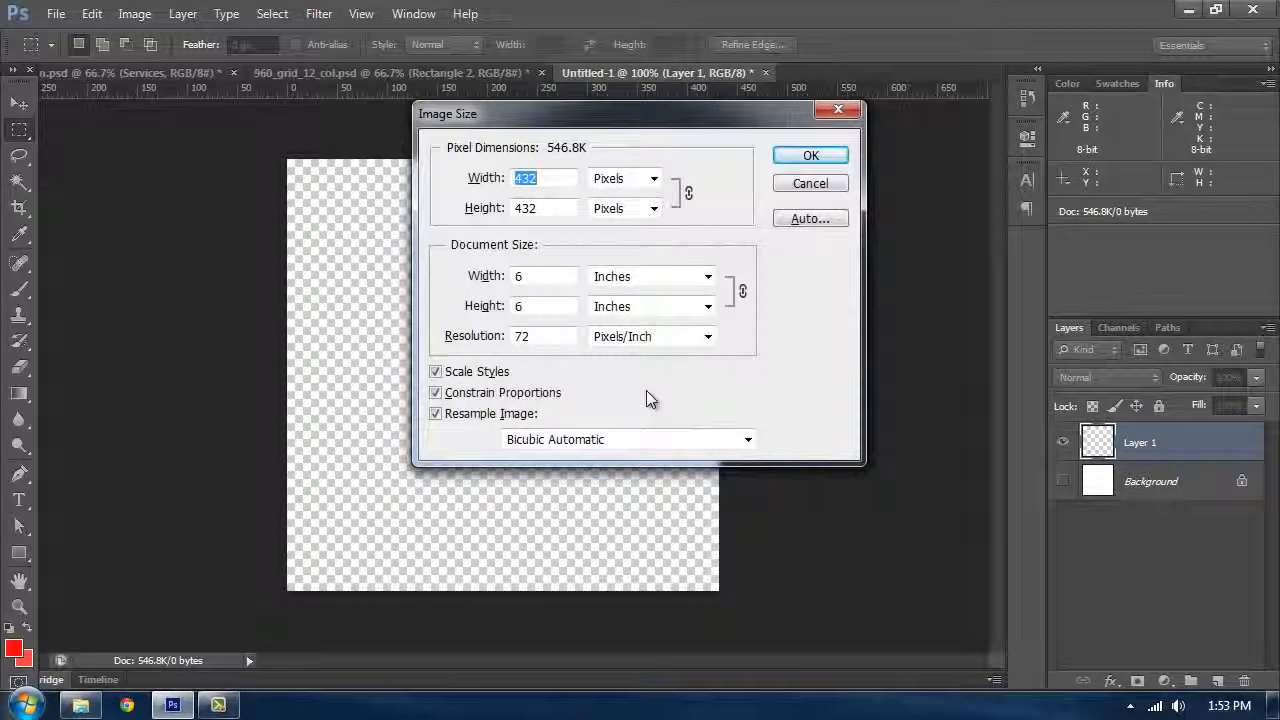
pyautogui.write('6')
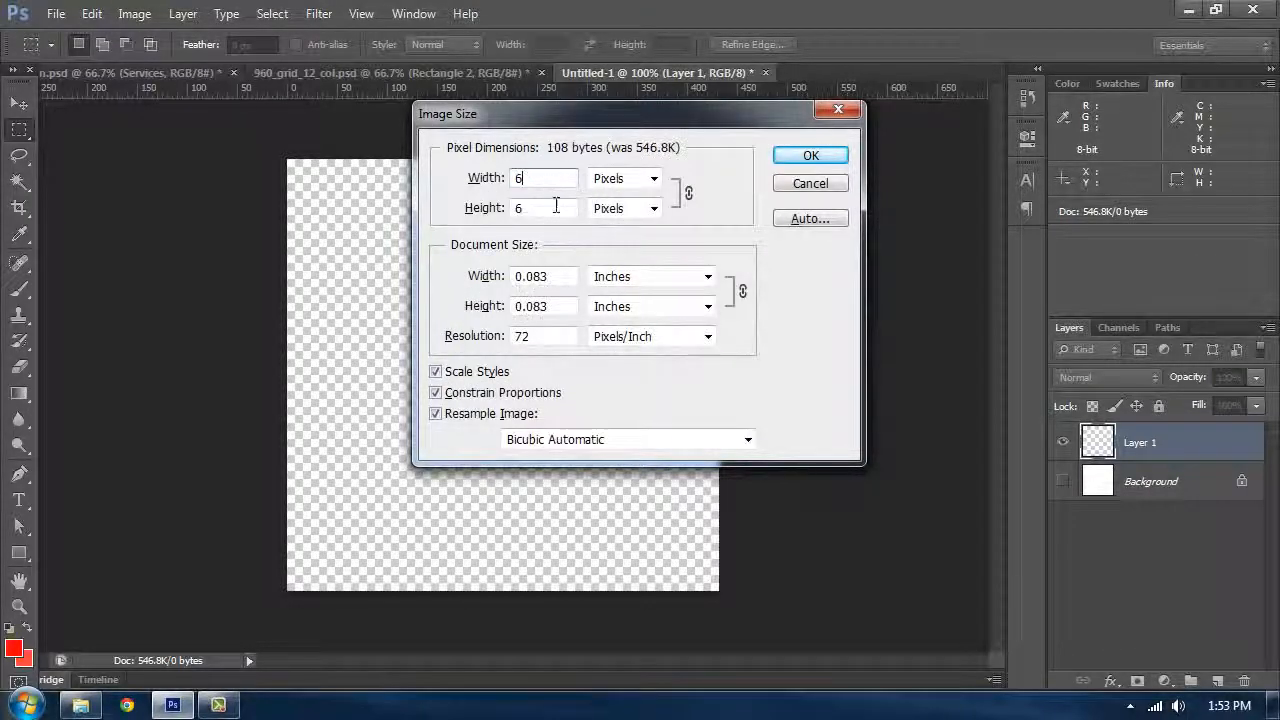
pyautogui.click(800, 158)
# Step: Select the bottom one-pixel row of the 6 × 6 px canvas, fill it with the red foreground colour and deselect
pyautogui.hotkey('ctrl', '+')
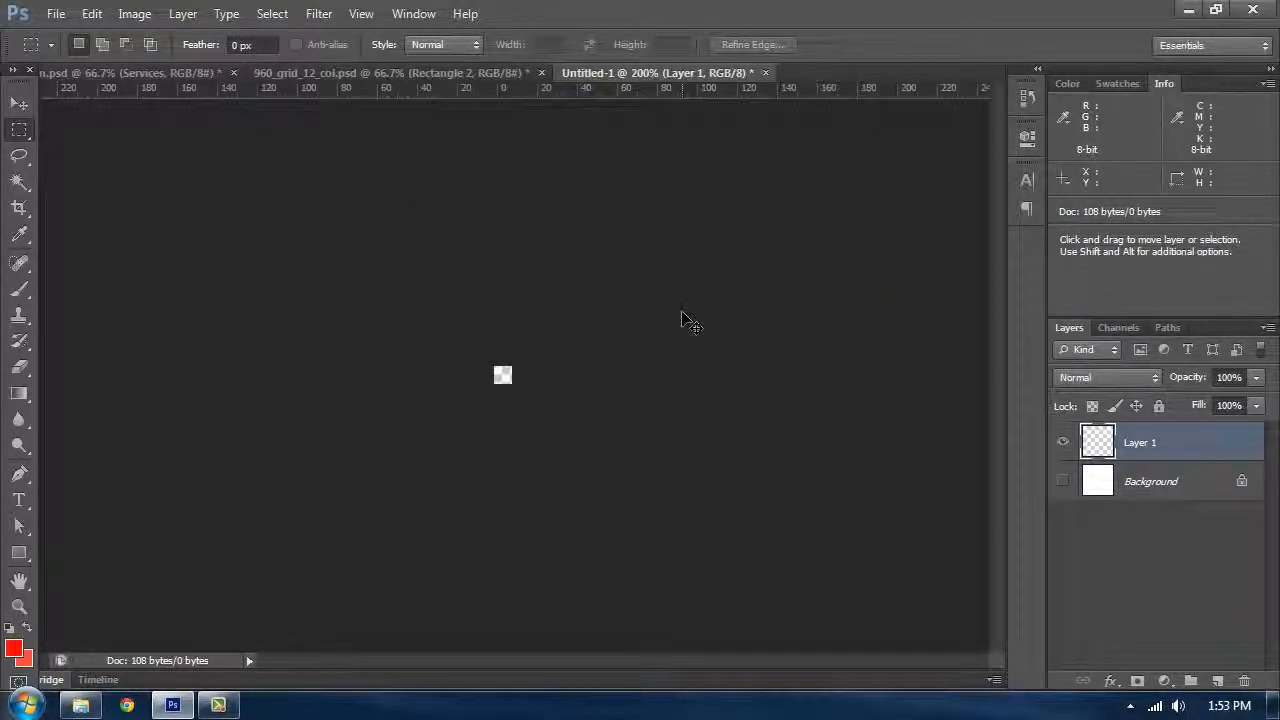
pyautogui.hotkey('ctrl', '+')
pyautogui.hotkey('ctrl', '+')
pyautogui.hotkey('ctrl', '+')
pyautogui.hotkey('ctrl', '+')
pyautogui.hotkey('ctrl', '+')
pyautogui.hotkey('ctrl', '+')
pyautogui.hotkey('ctrl', '+')
pyautogui.hotkey('ctrl', '+')
pyautogui.hotkey('ctrl', '+')
pyautogui.hotkey('ctrl', '+')
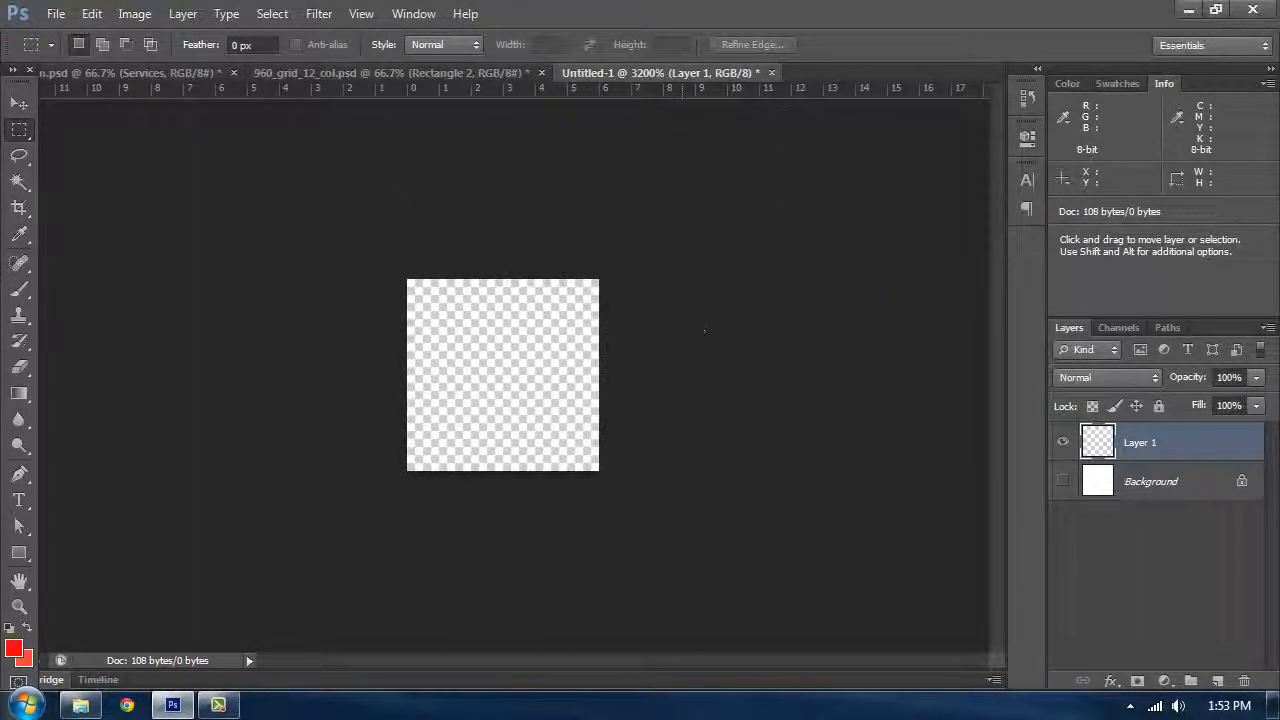
pyautogui.moveTo(391, 452)
pyautogui.mouseDown()
pyautogui.moveTo(620, 484)
pyautogui.moveTo(414, 446)
pyautogui.mouseUp()
pyautogui.hotkey('ctrl', 'd')
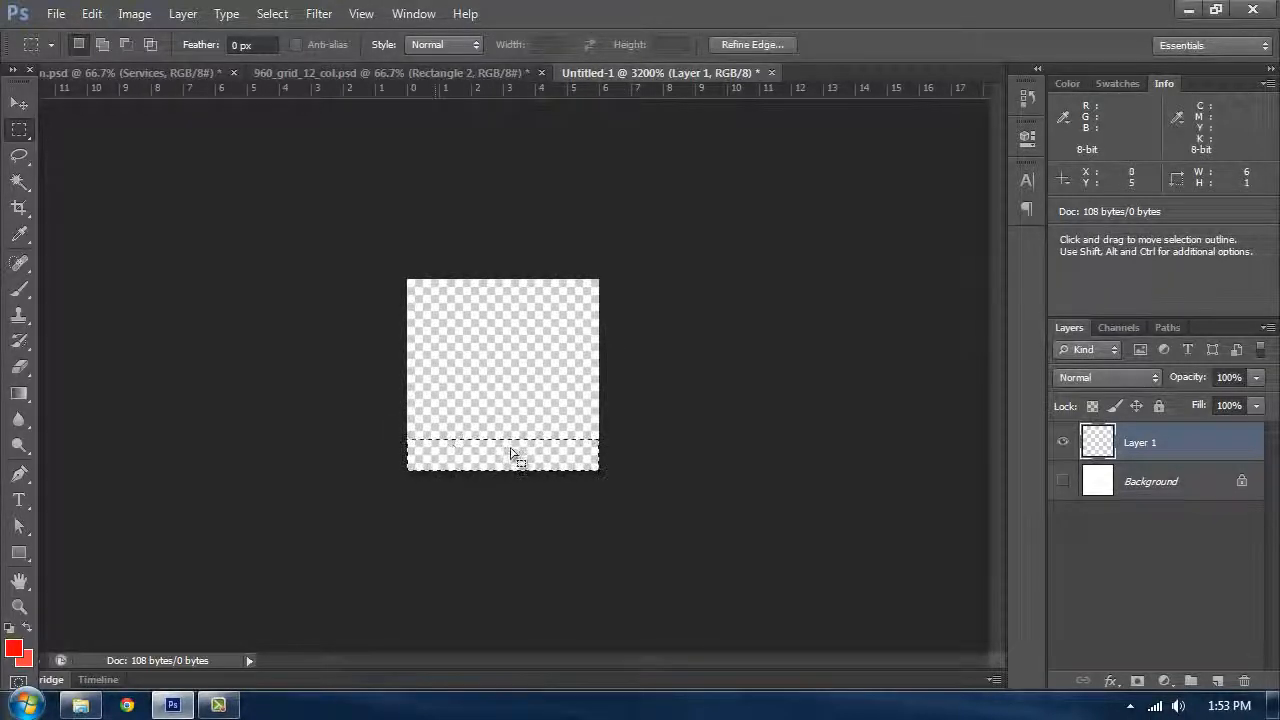
pyautogui.hotkey('alt', 'BackSpace')
pyautogui.hotkey('ctrl', 'd')
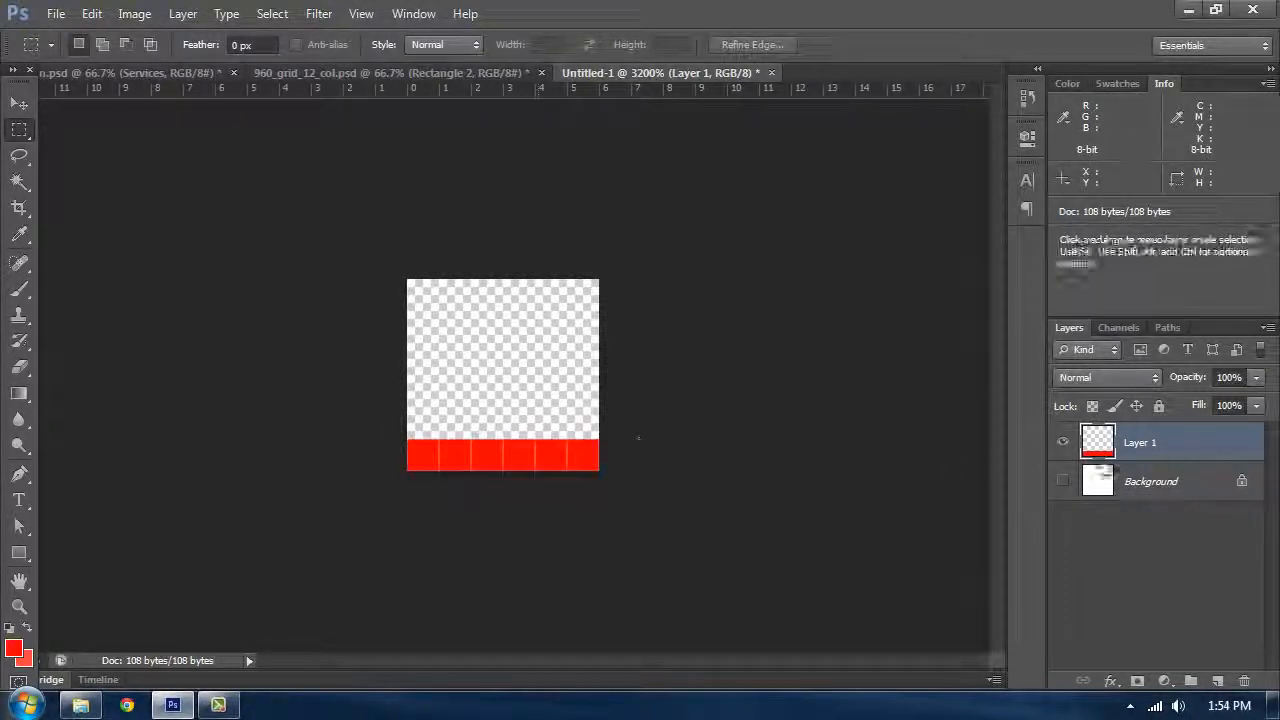
# Step: Define the canvas as a new pattern named 6x6 Baseline Grid
pyautogui.click(1062, 481)
pyautogui.click(1062, 481)
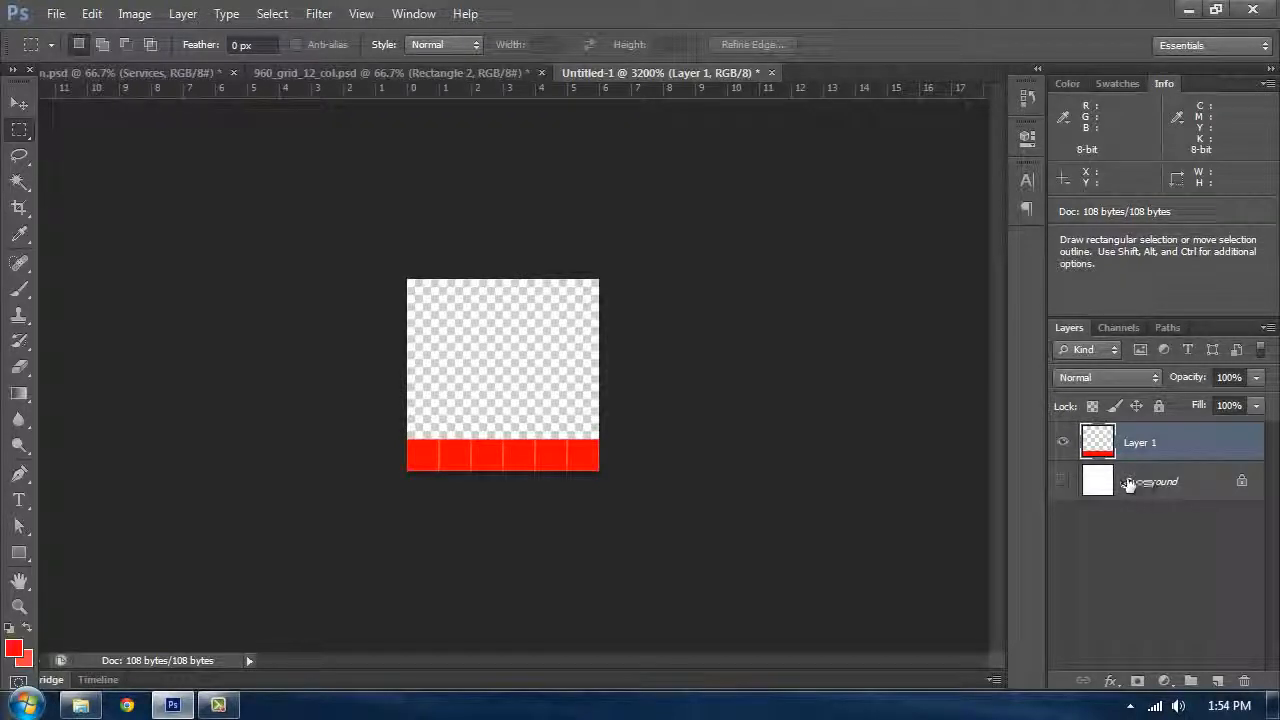
pyautogui.click(92, 14)
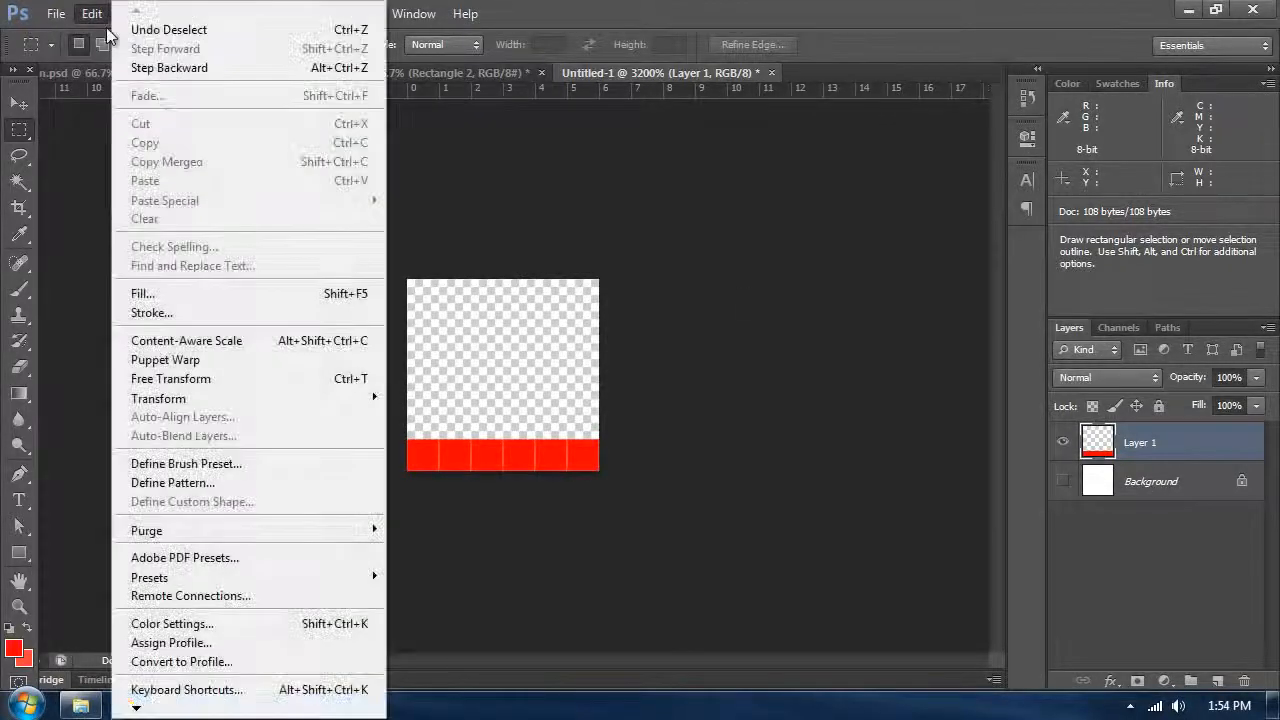
pyautogui.click(193, 490)
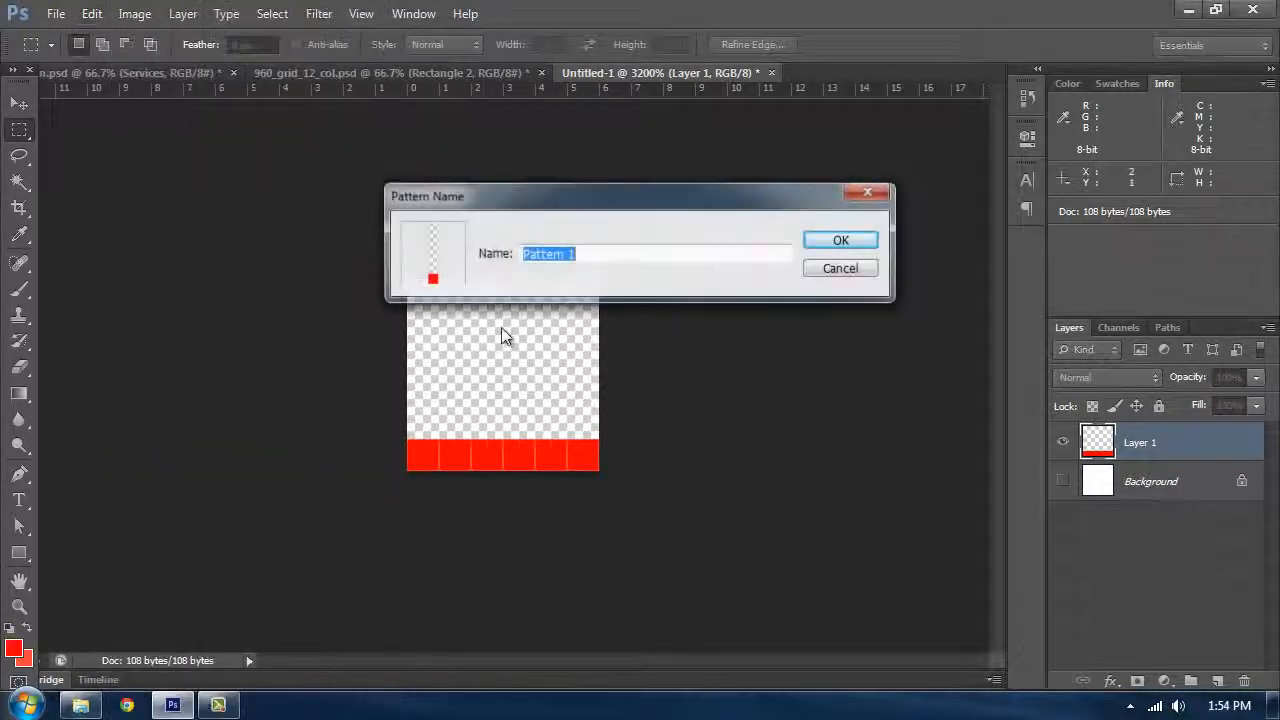
pyautogui.write('6x6')
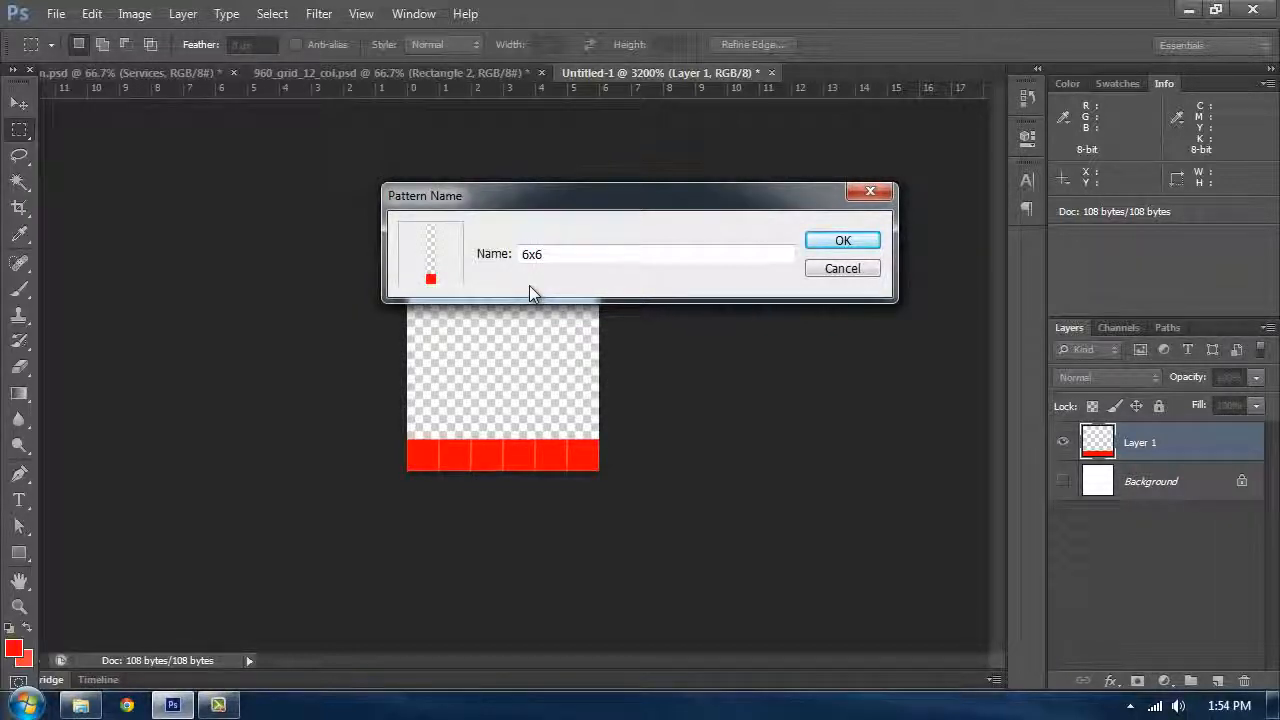
pyautogui.write(' Baseline Grid')
pyautogui.press('Return')
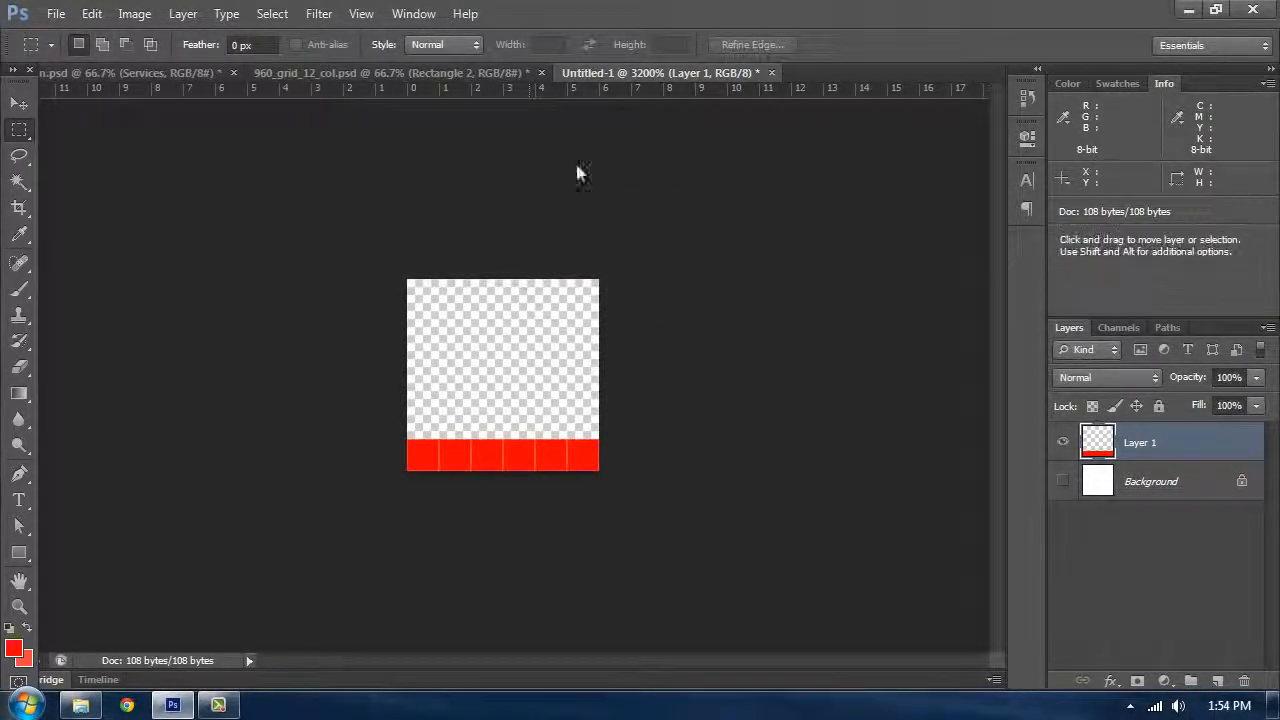
# Step: Close the pattern document without saving and add a new layer above the header rectangle in the grid template
pyautogui.hotkey('ctrl', 'w')
pyautogui.click(635, 279)
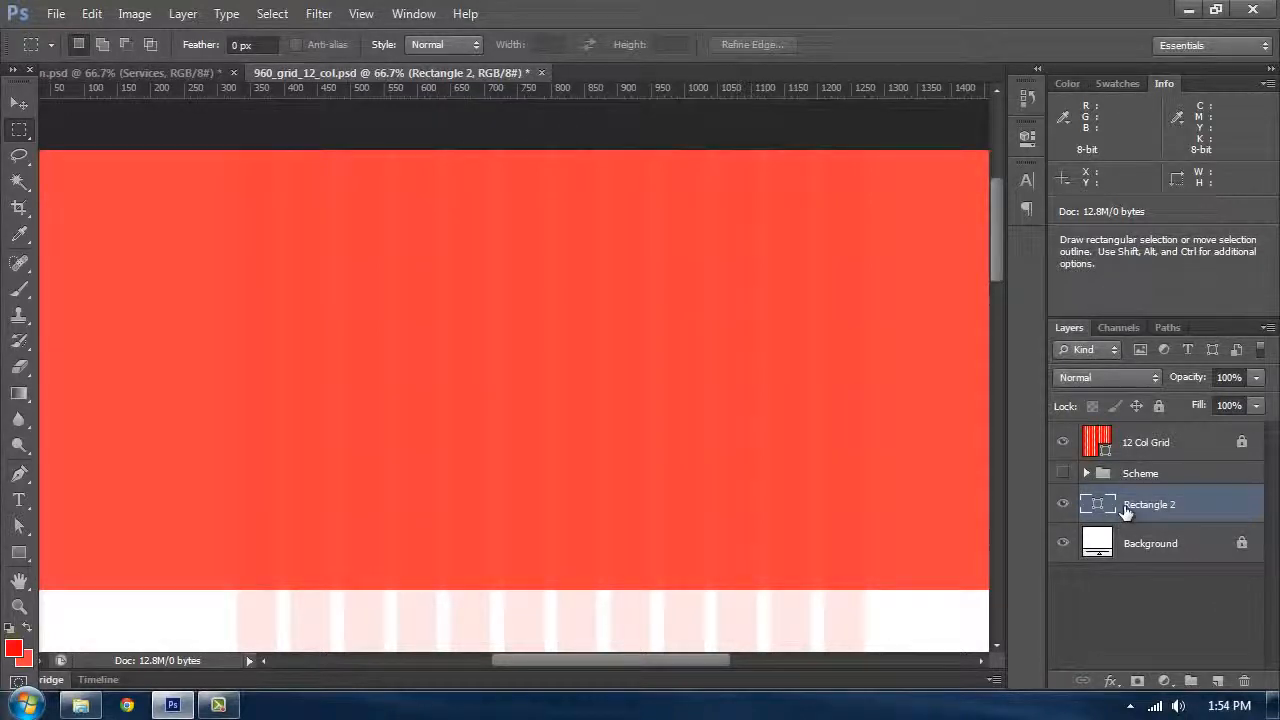
pyautogui.click(1220, 680)
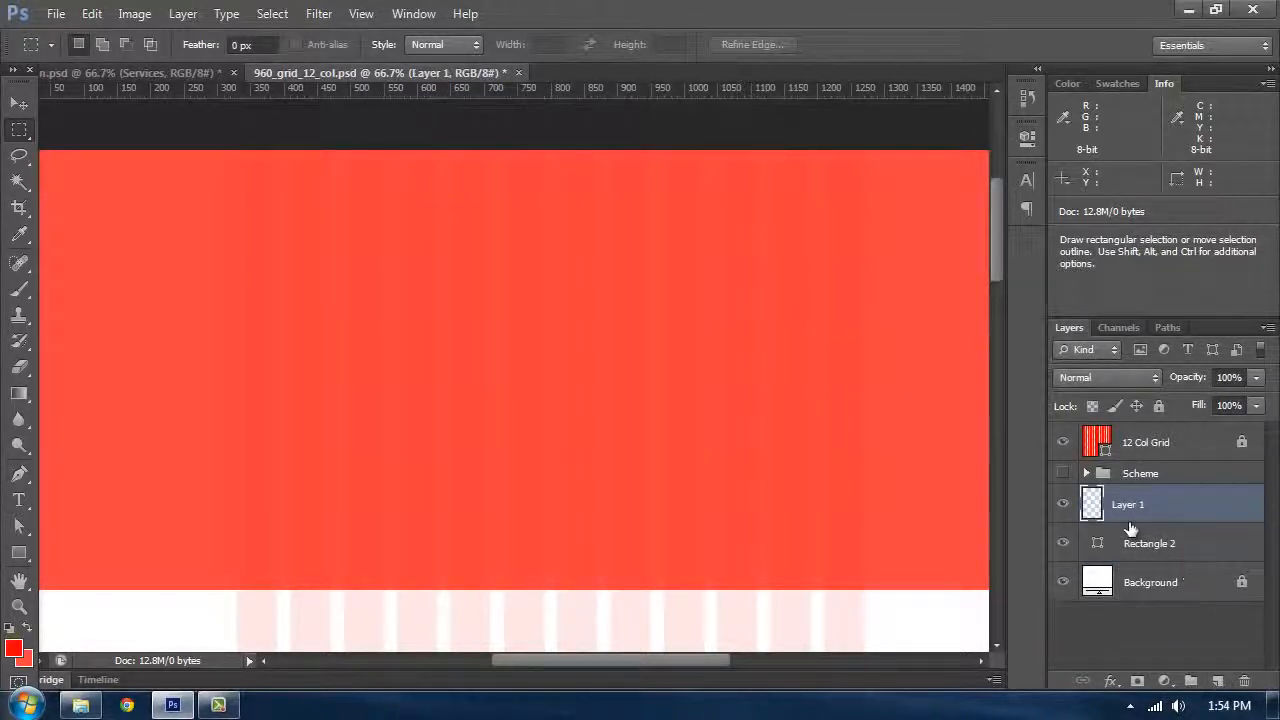
# Step: Rename the header rectangle layer to Base
pyautogui.doubleClick(1148, 549)
pyautogui.write('Base')
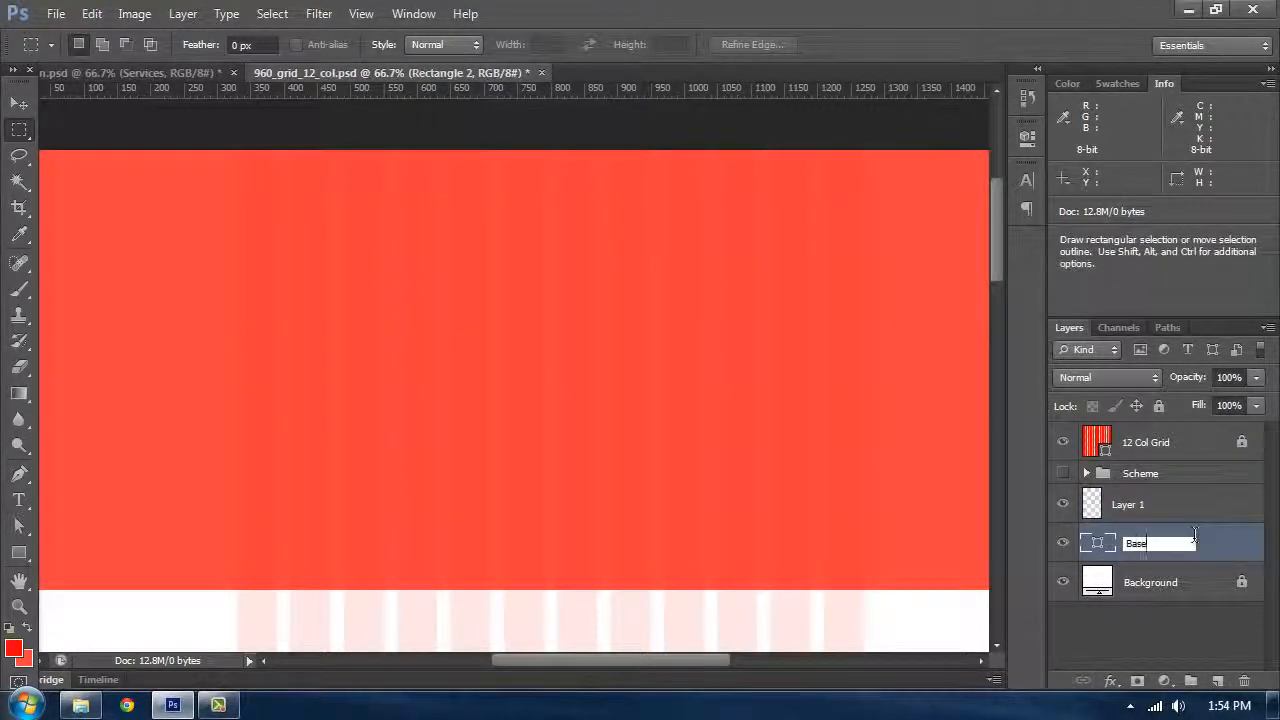
pyautogui.press('Return')
# Step: Put the Base layer into a new group named Header
pyautogui.hotkey('ctrl', 'g')
pyautogui.doubleClick(1150, 538)
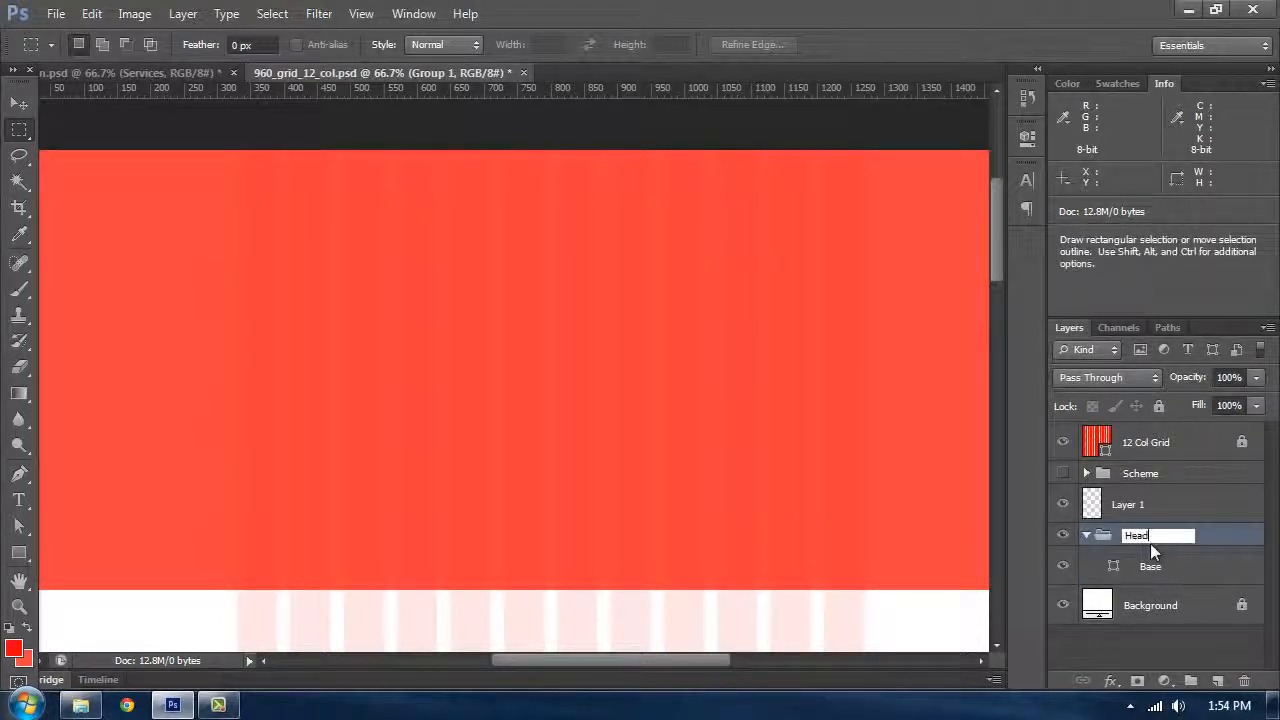
pyautogui.write('Header')
pyautogui.press('Return')
# Step: Rename the new empty layer to Baseline Grid
pyautogui.doubleClick(1120, 504)
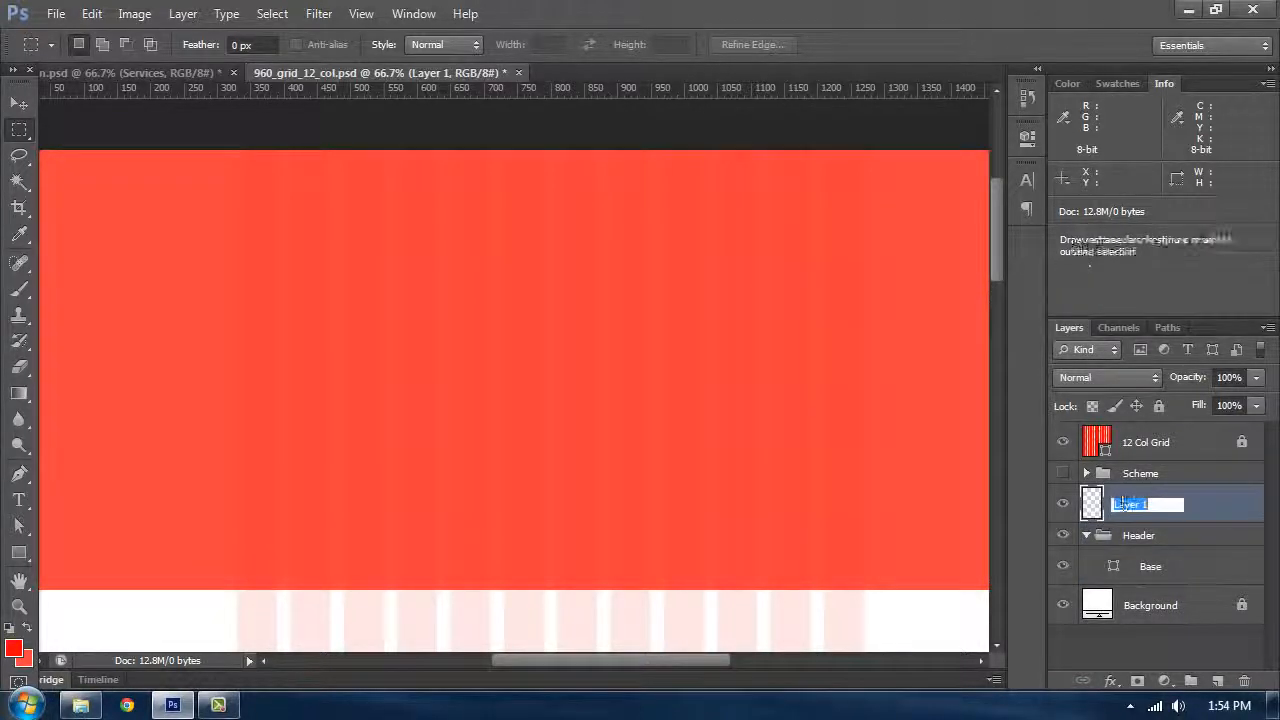
pyautogui.write('B')
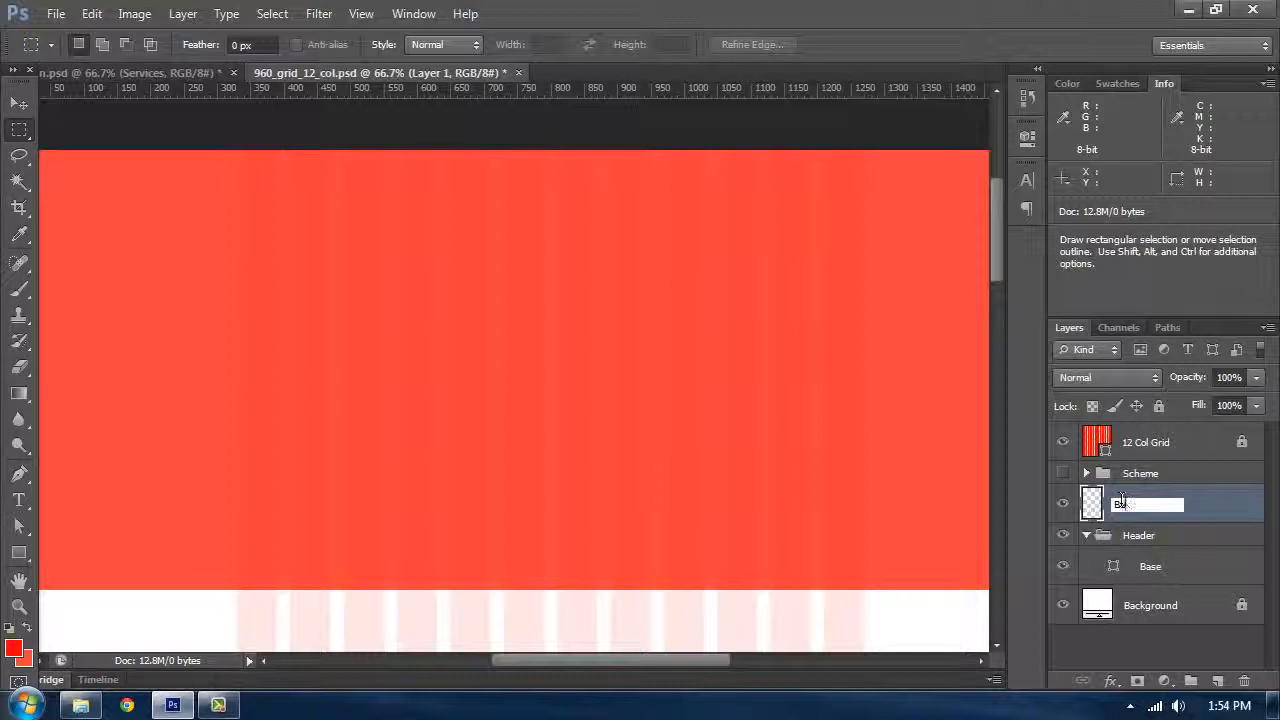
pyautogui.write('aseline Grid')
pyautogui.press('Return')
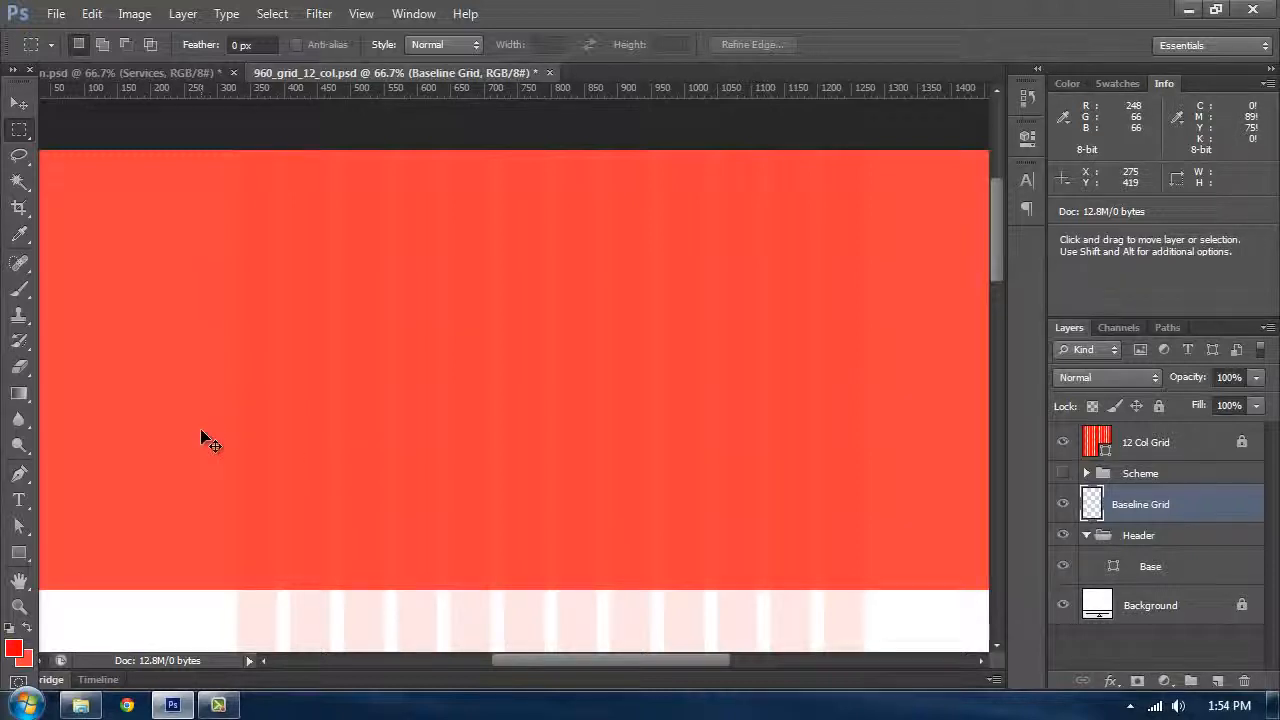
# Step: Fill the Baseline Grid layer with the red foreground colour and set its Fill to 0%
pyautogui.hotkey('alt', 'BackSpace')
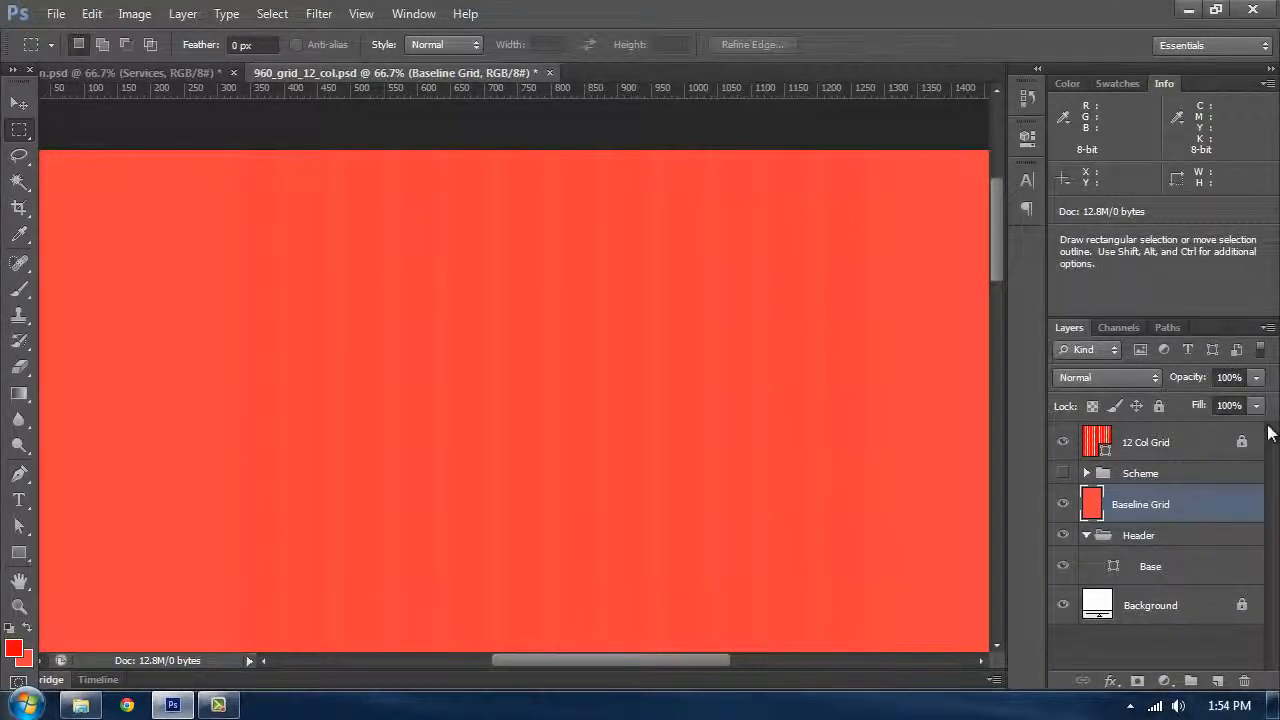
pyautogui.click(1240, 406)
pyautogui.write('0')
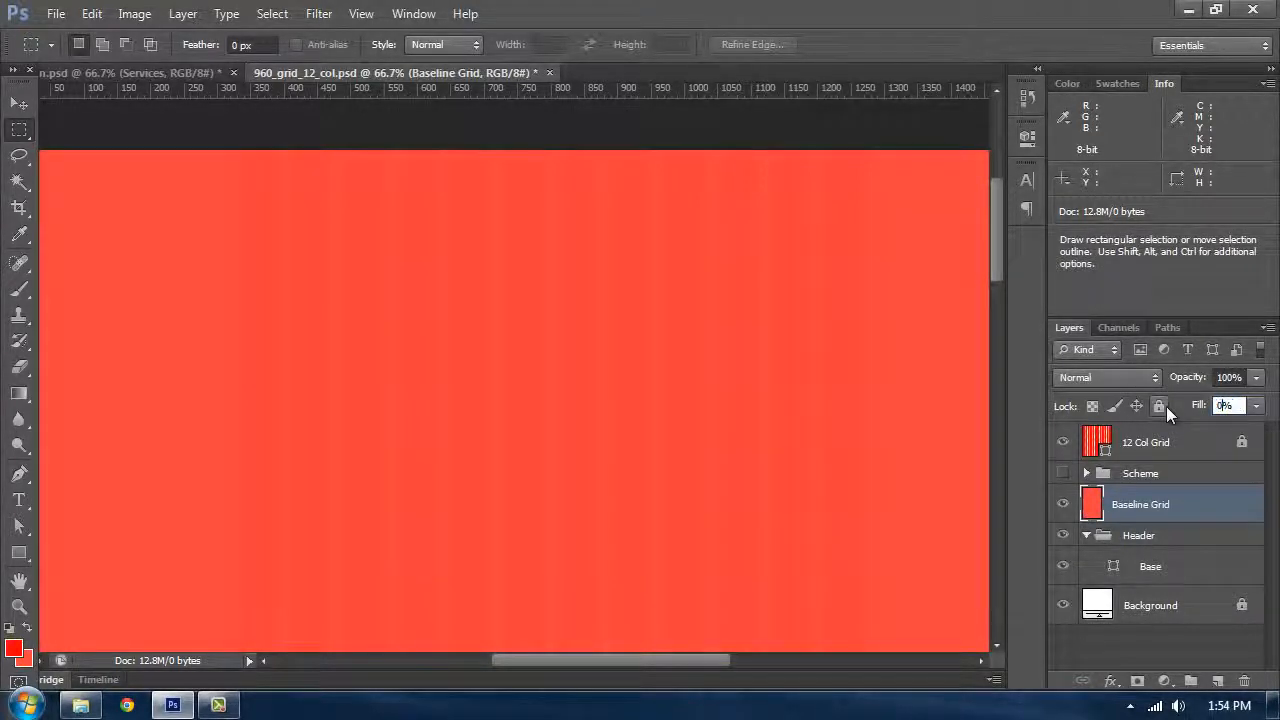
pyautogui.press('Return')
# Step: Add a Pattern Overlay layer style to Baseline Grid using the 6x6 Baseline Grid pattern
pyautogui.click(1183, 507)
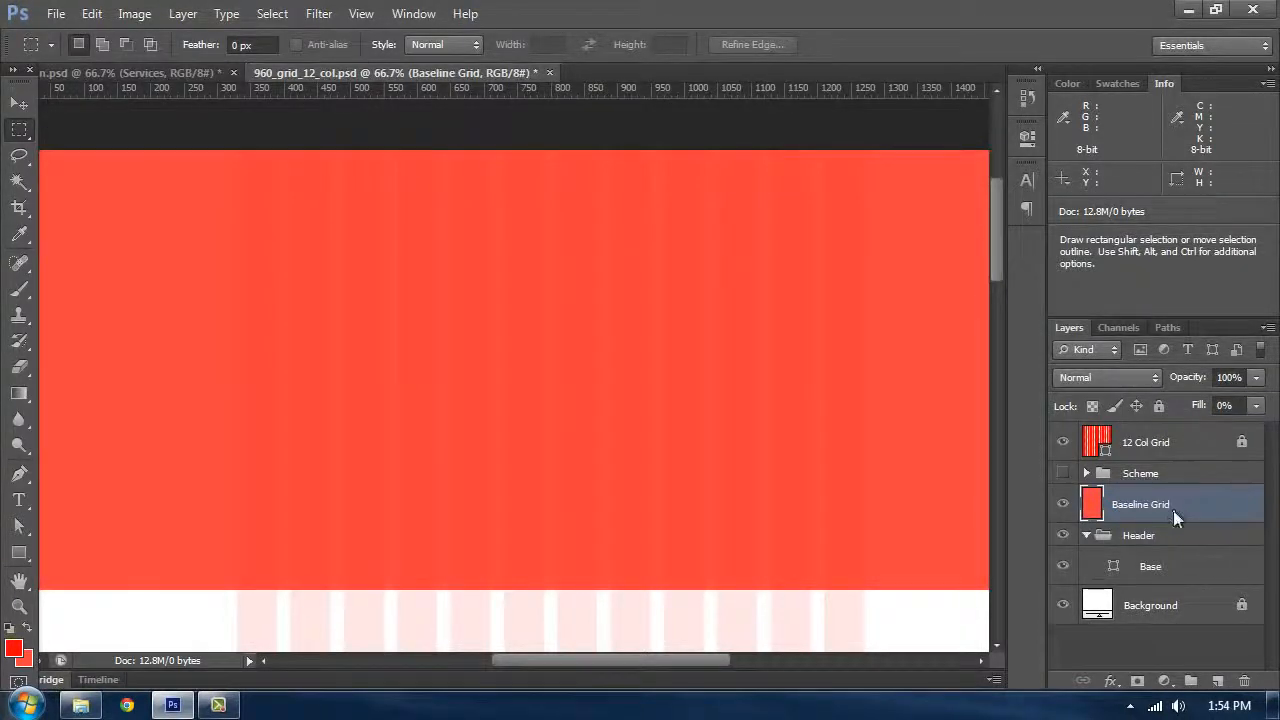
pyautogui.rightClick(1173, 510)
pyautogui.click(997, 104)
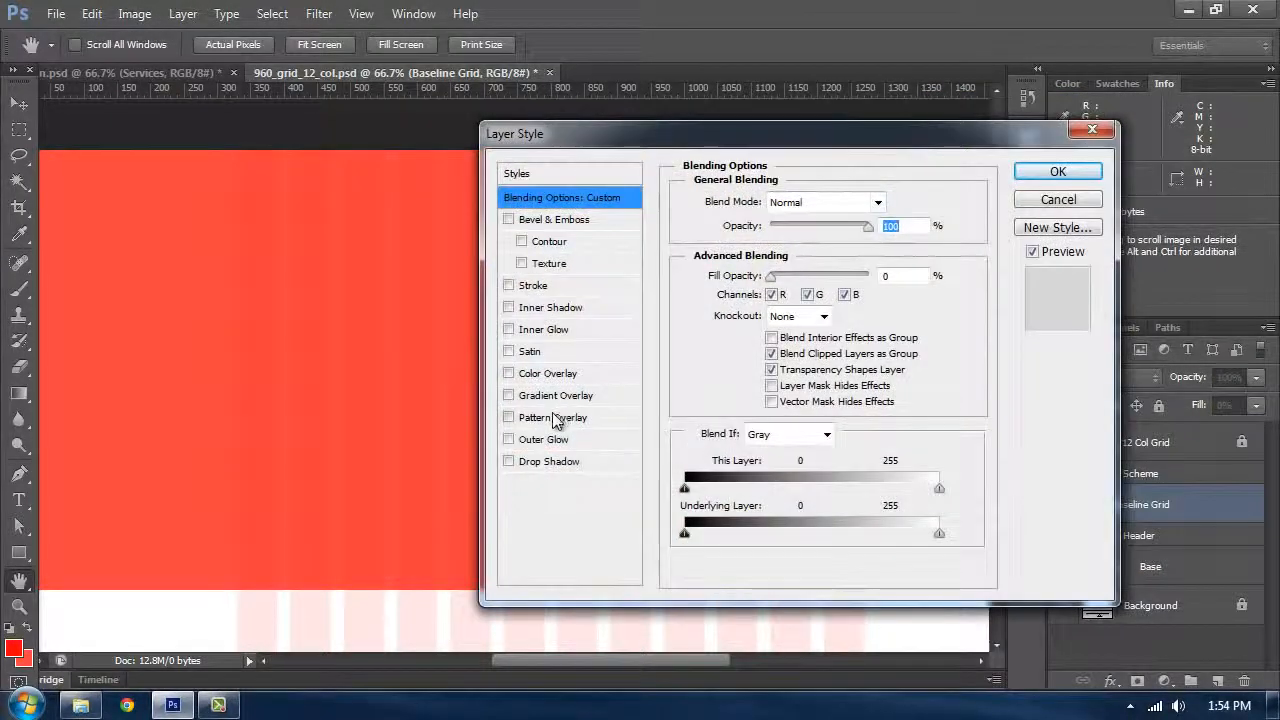
pyautogui.click(553, 420)
pyautogui.moveTo(600, 137); pyautogui.dragTo(523, 118)
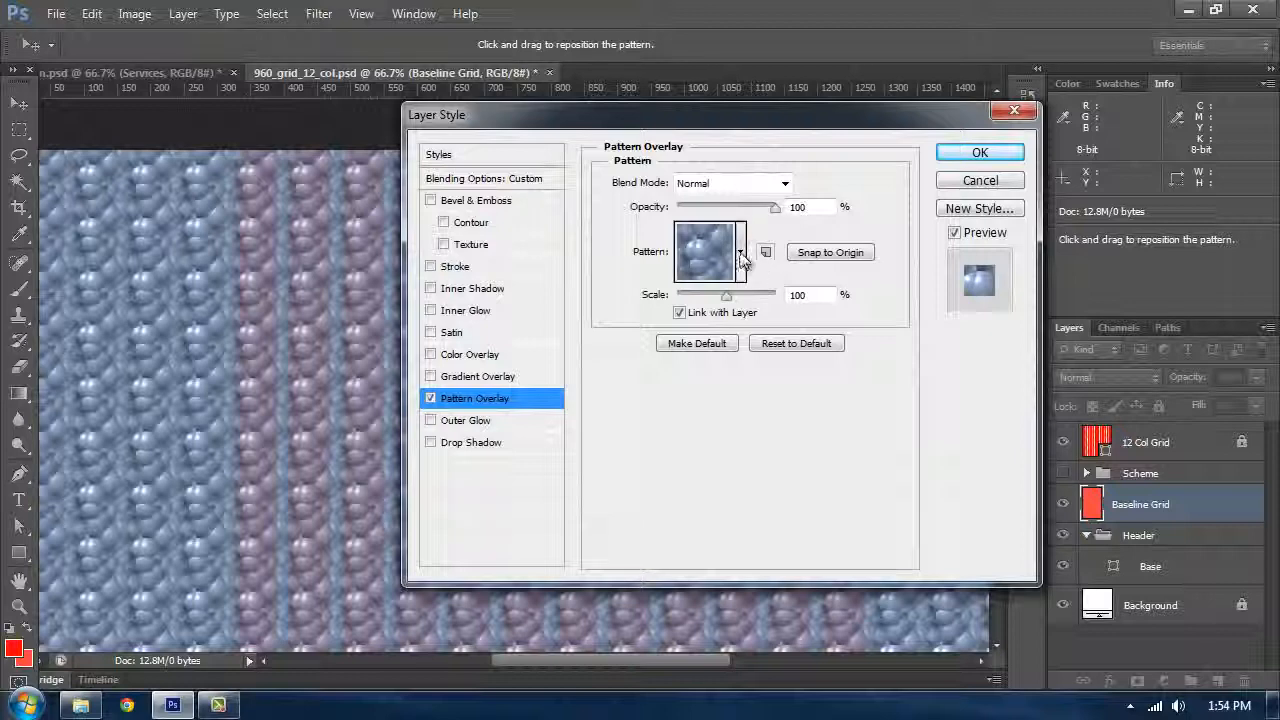
pyautogui.click(741, 255)
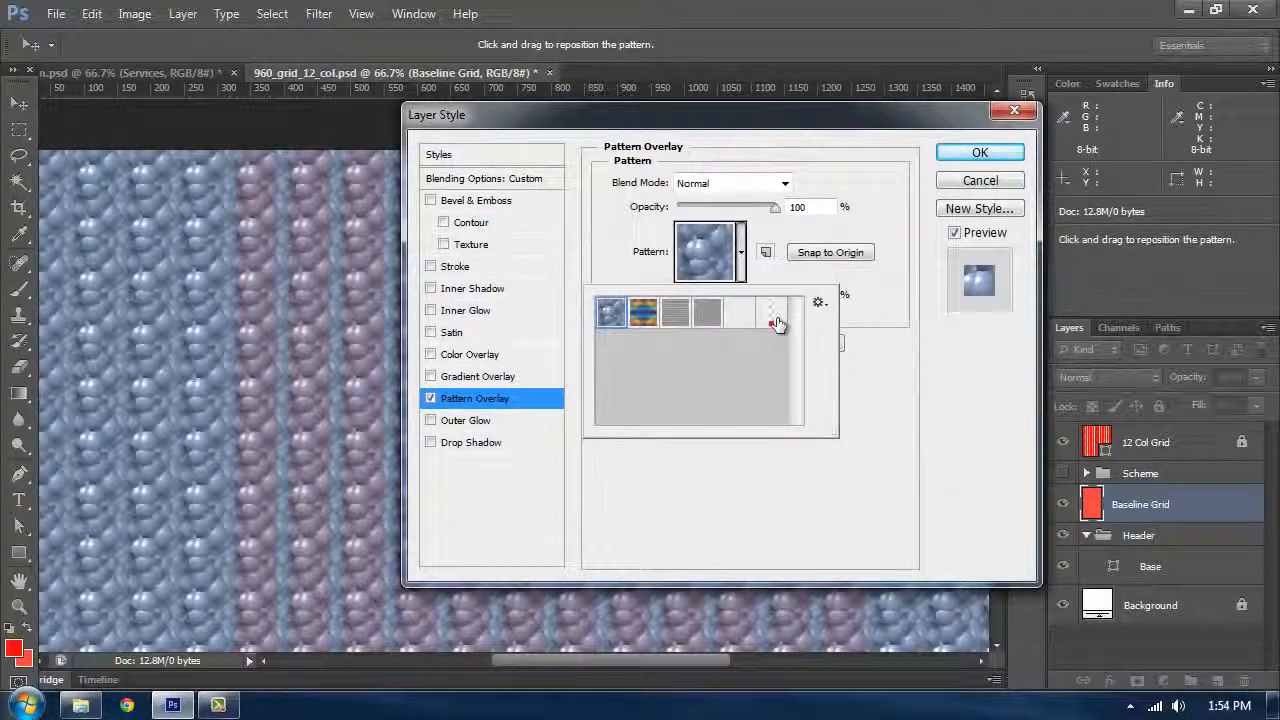
pyautogui.click(775, 323)
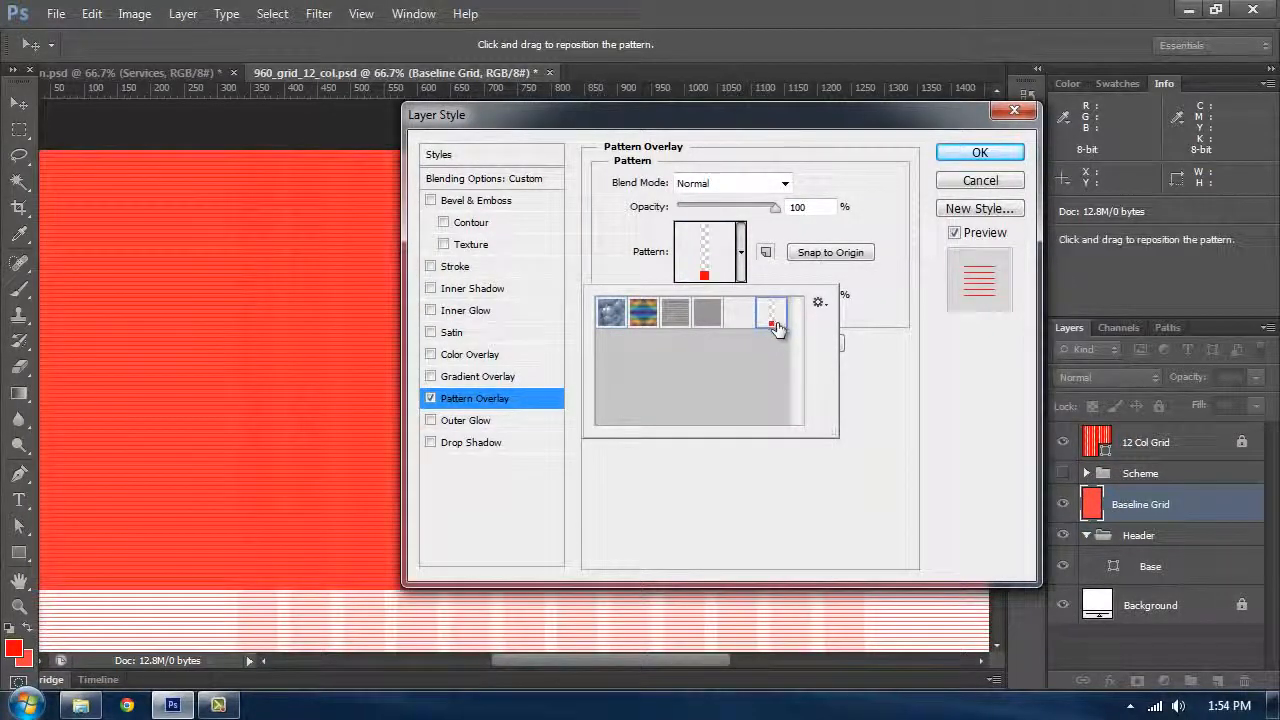
pyautogui.click(991, 157)
# Step: Zoom in and pan around to inspect the baseline grid lines over the header and page
pyautogui.moveTo(598, 190); pyautogui.dragTo(652, 238)
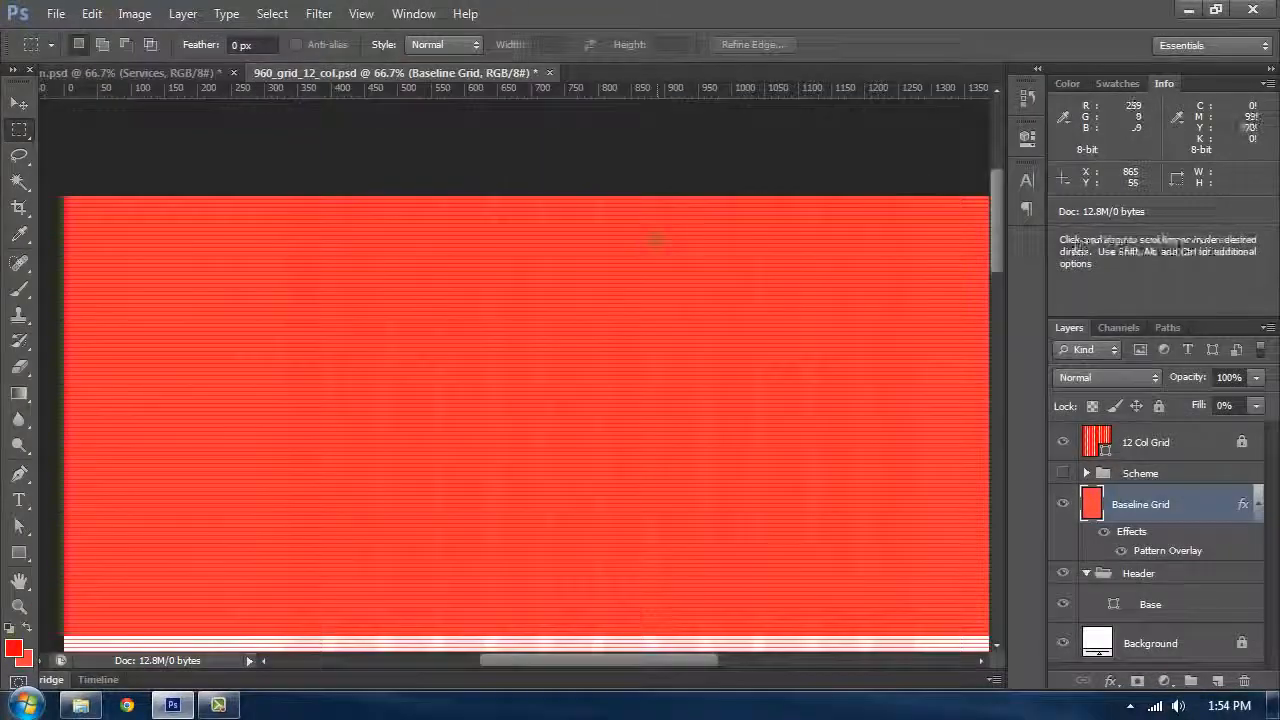
pyautogui.hotkey('ctrl', '+')
pyautogui.hotkey('ctrl', '+')
pyautogui.hotkey('ctrl', '+')
pyautogui.moveTo(708, 385); pyautogui.dragTo(738, 170)
pyautogui.moveTo(650, 413); pyautogui.dragTo(560, 303)
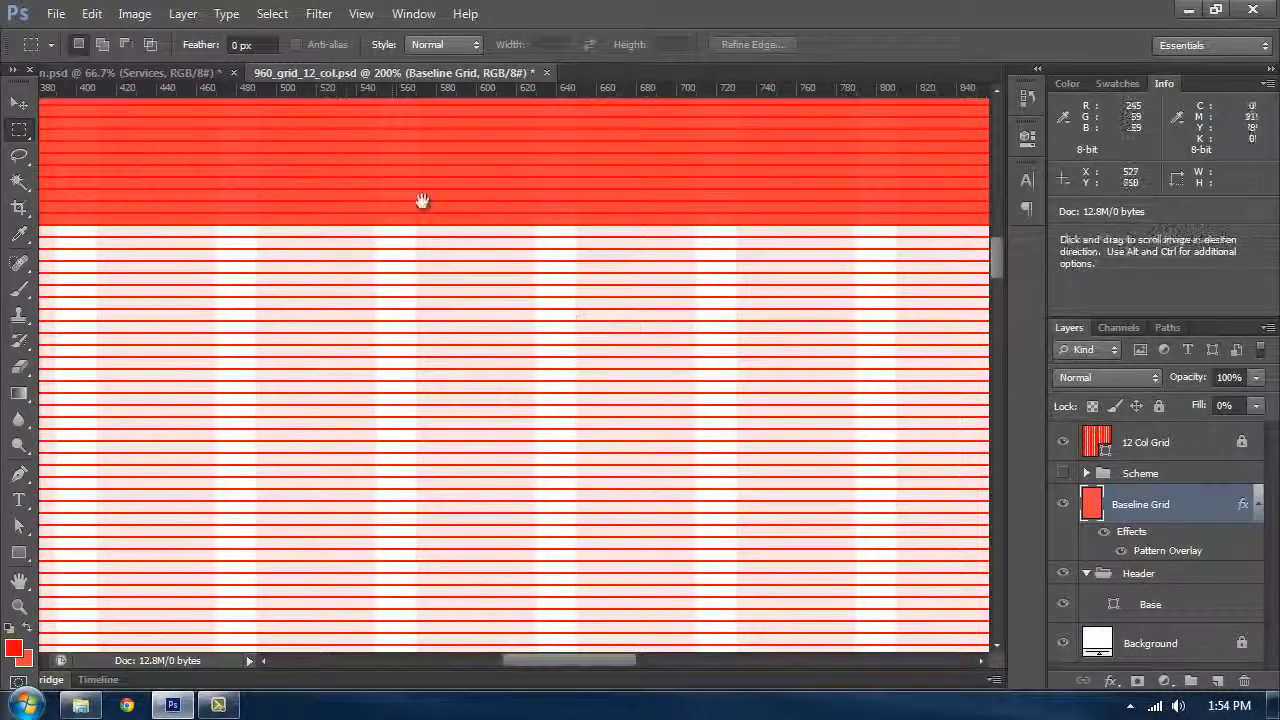
pyautogui.moveTo(420, 200); pyautogui.dragTo(479, 320)
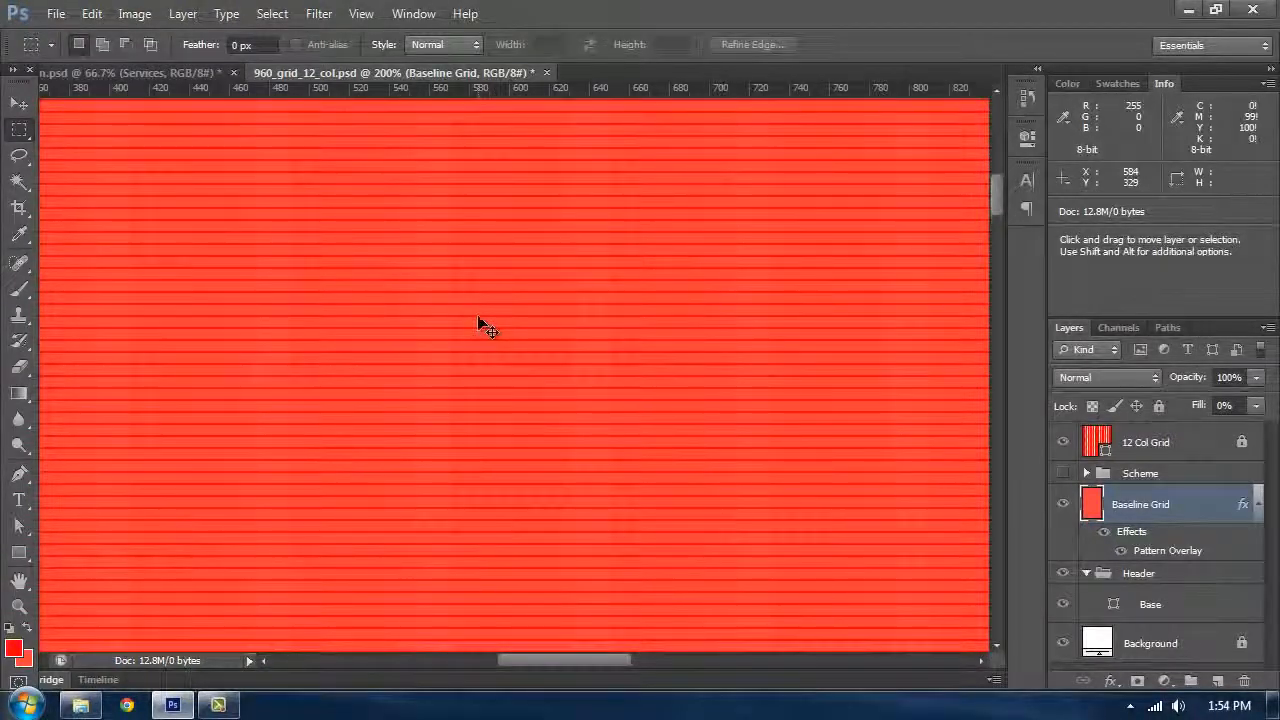
pyautogui.hotkey('ctrl', '-')
pyautogui.hotkey('ctrl', '-')
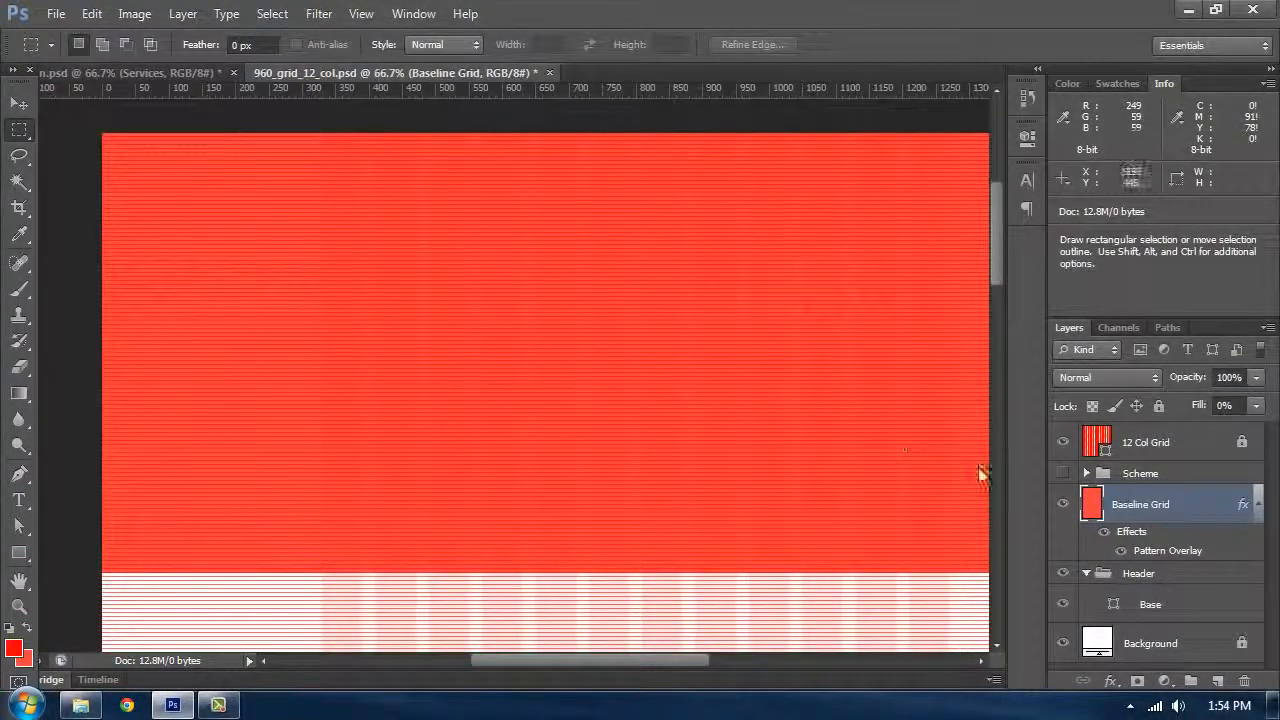
# Step: Lock the Baseline Grid layer completely and hide it
pyautogui.click(1158, 405)
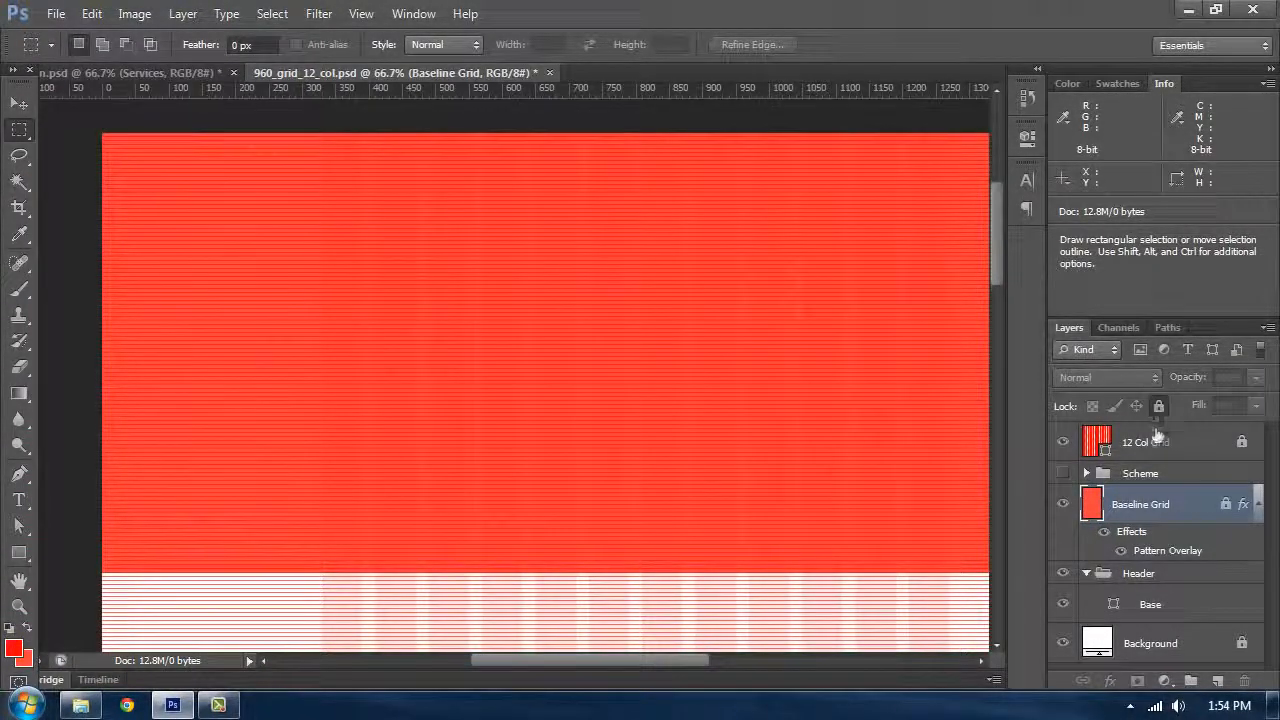
pyautogui.click(1063, 507)
pyautogui.moveTo(771, 414); pyautogui.dragTo(657, 424)
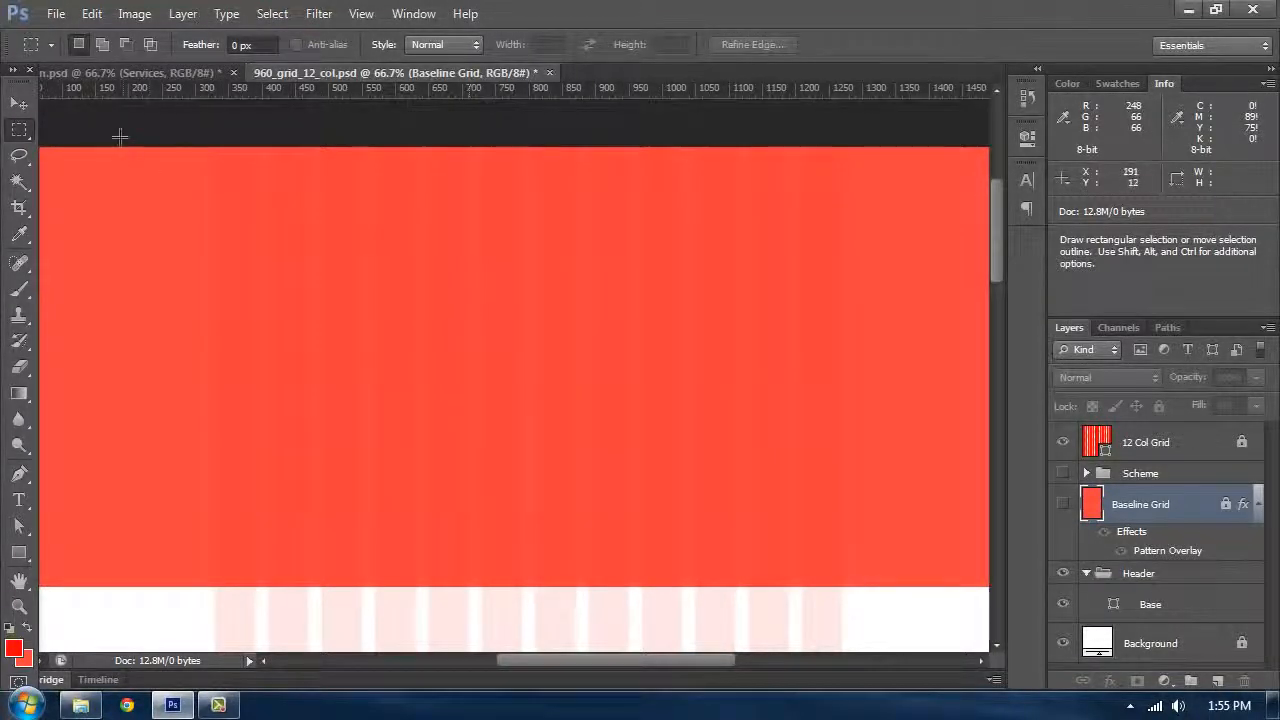
# Step: Switch to the portfolio design document and pick the Move tool on its header
pyautogui.click(105, 74)
pyautogui.press('v')
pyautogui.keyDown('ctrl'); pyautogui.click(252, 177); pyautogui.keyUp('ctrl')
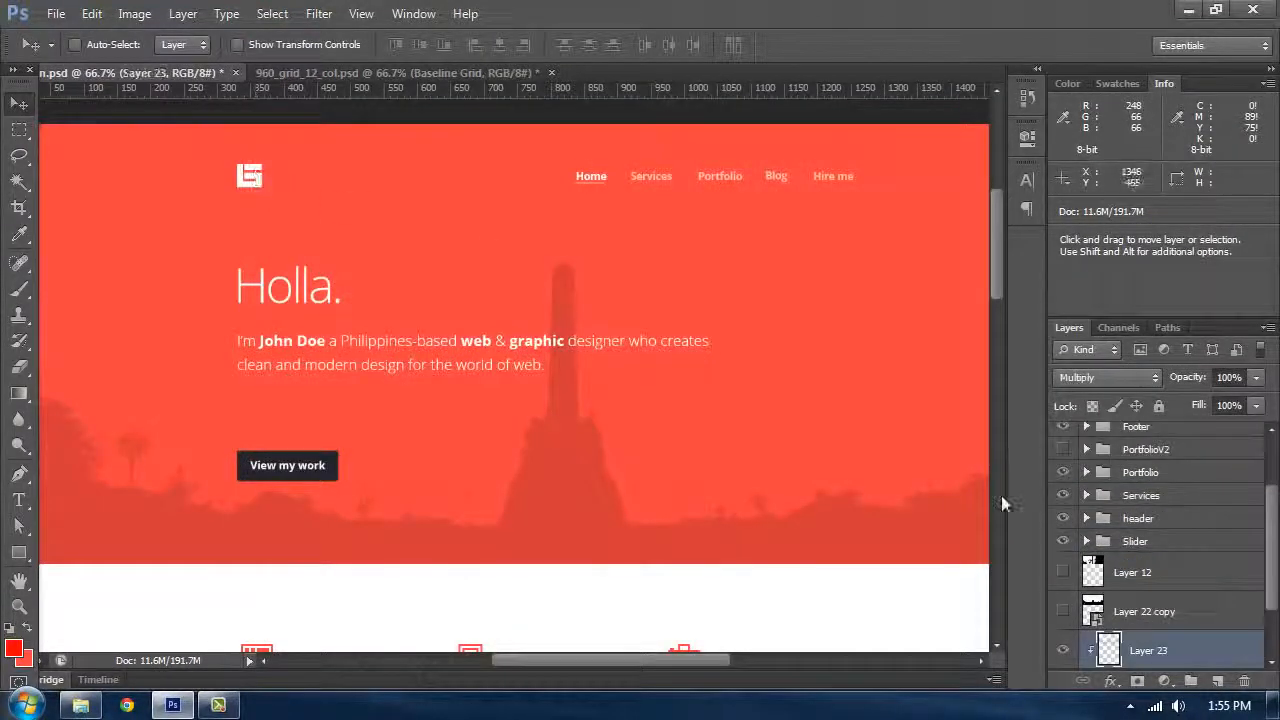
# Step: Duplicate the Brand logo layer from the design into the 960_grid_12_col.psd document
pyautogui.scroll(-2, 1190, 640)
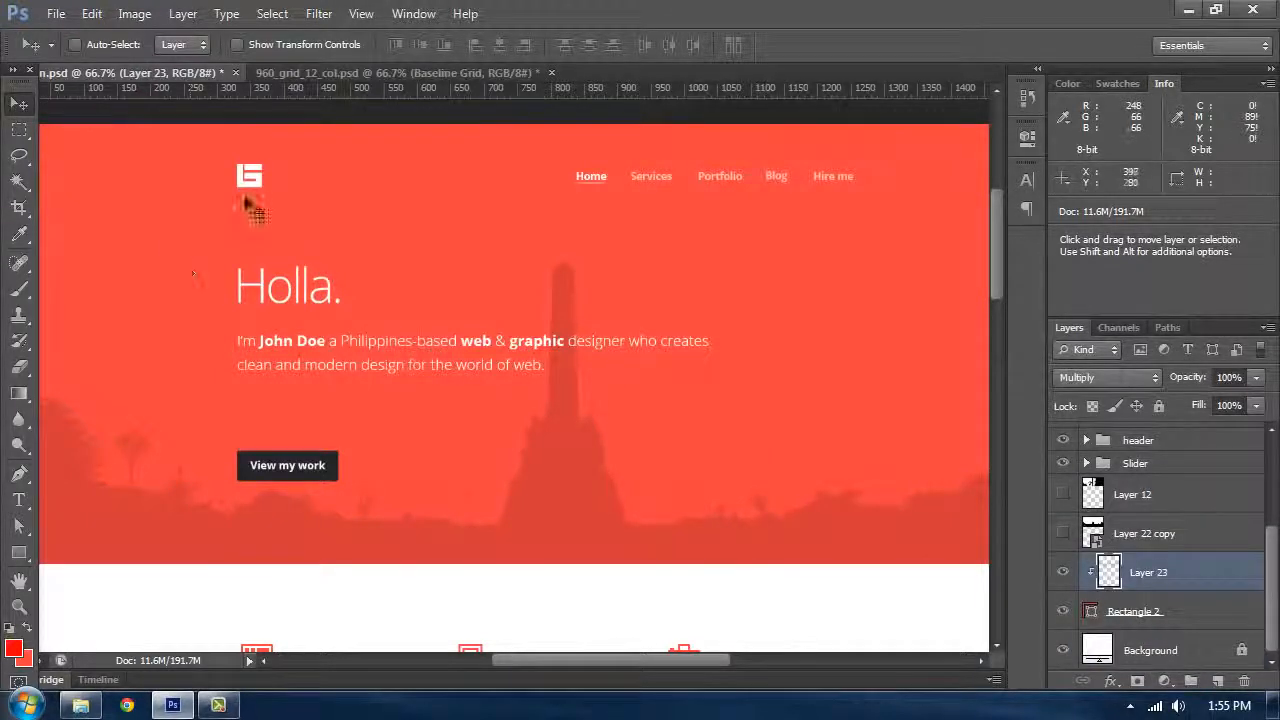
pyautogui.keyDown('ctrl'); pyautogui.click(250, 176); pyautogui.keyUp('ctrl')
pyautogui.rightClick(1180, 490)
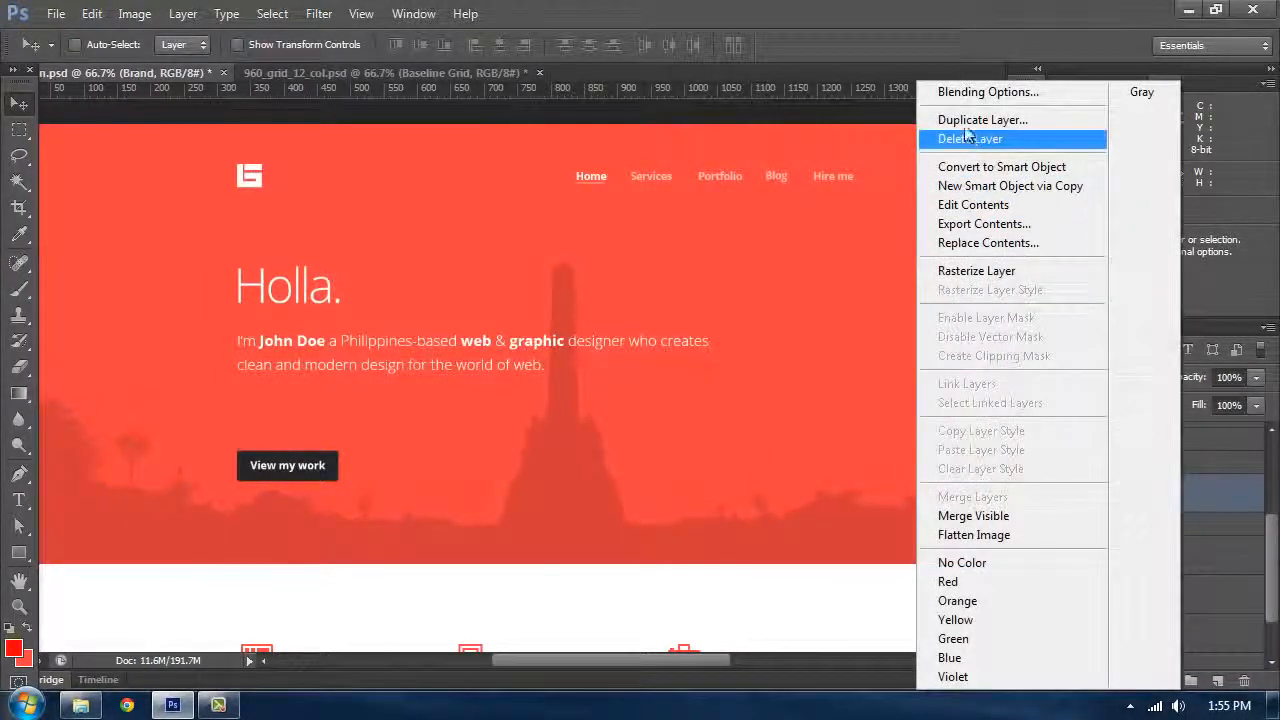
pyautogui.click(966, 120)
pyautogui.click(735, 345)
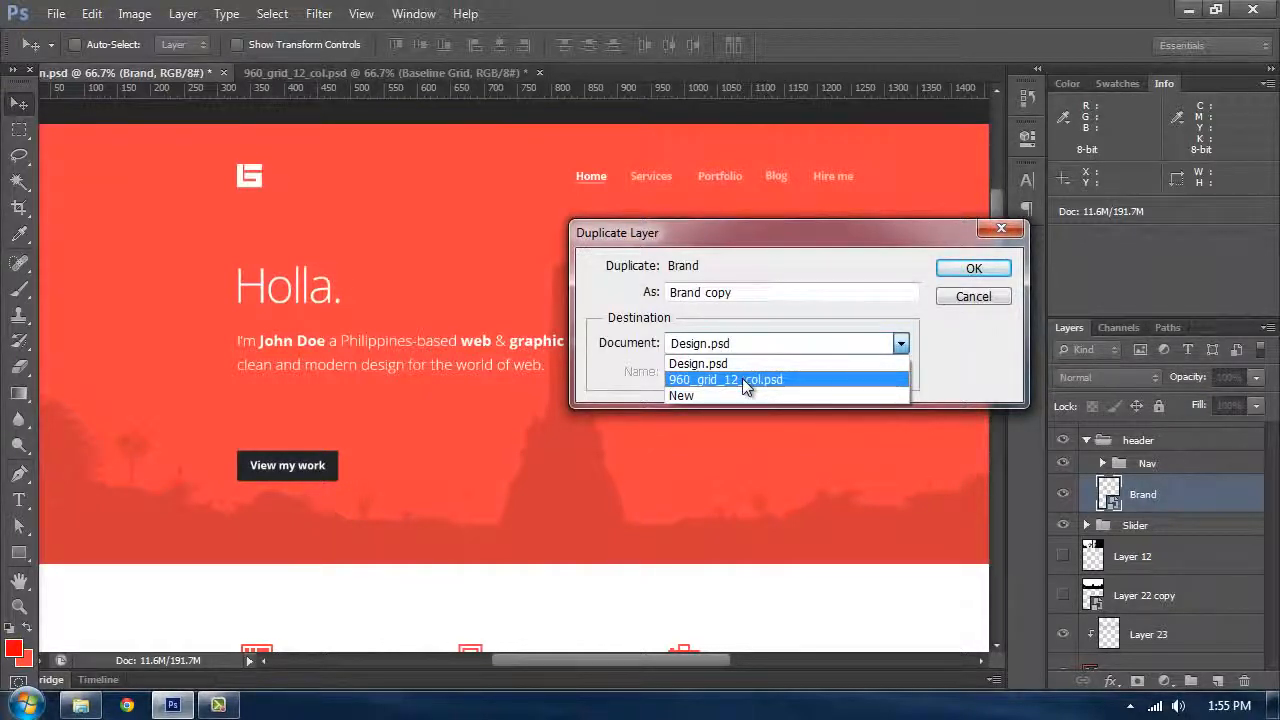
pyautogui.click(742, 378)
pyautogui.click(974, 268)
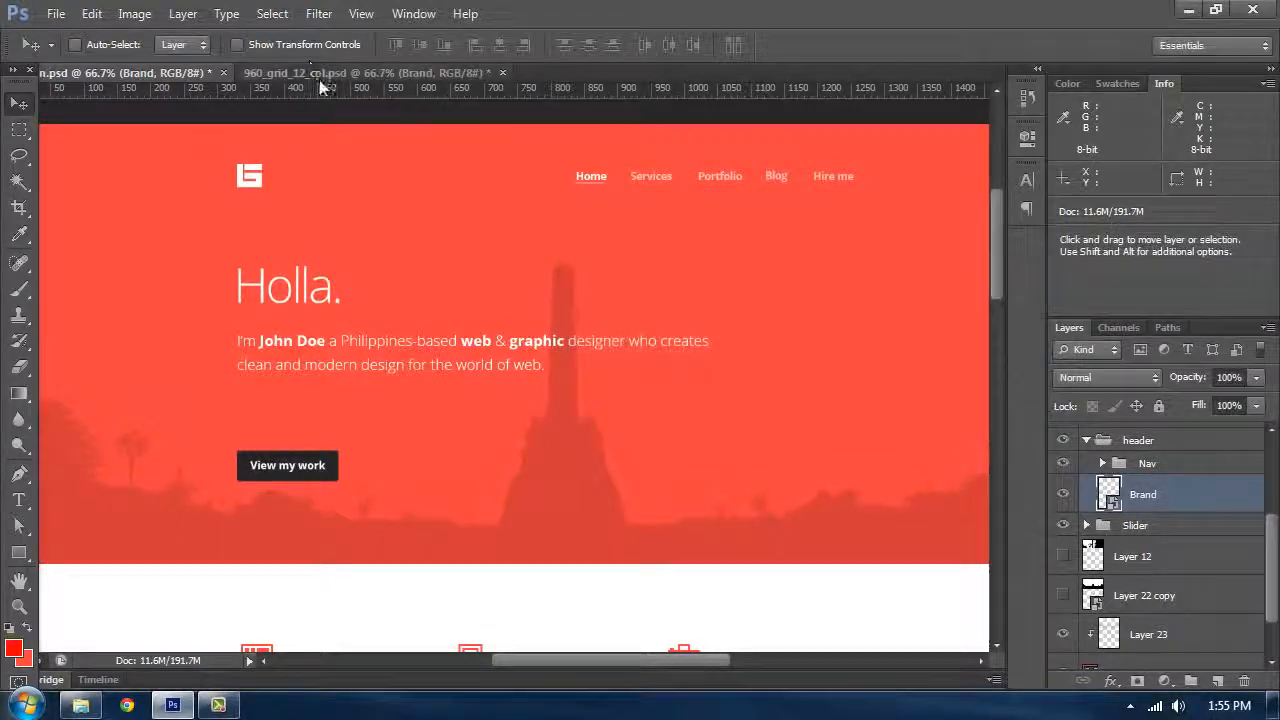
# Step: In the grid document, position the Brand logo in the header and move its layer down one level
pyautogui.click(360, 73)
pyautogui.moveTo(365, 149); pyautogui.dragTo(392, 149)
pyautogui.hotkey('ctrl', '[')
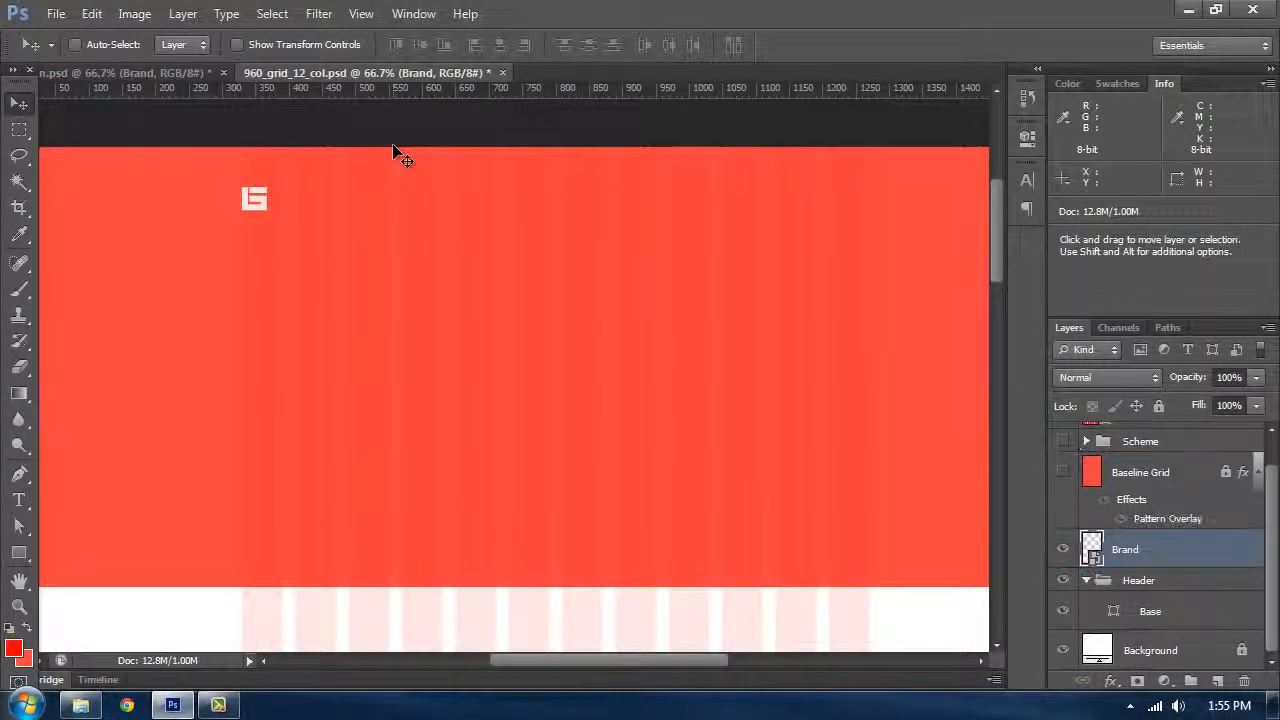
pyautogui.hotkey('ctrl', '+')
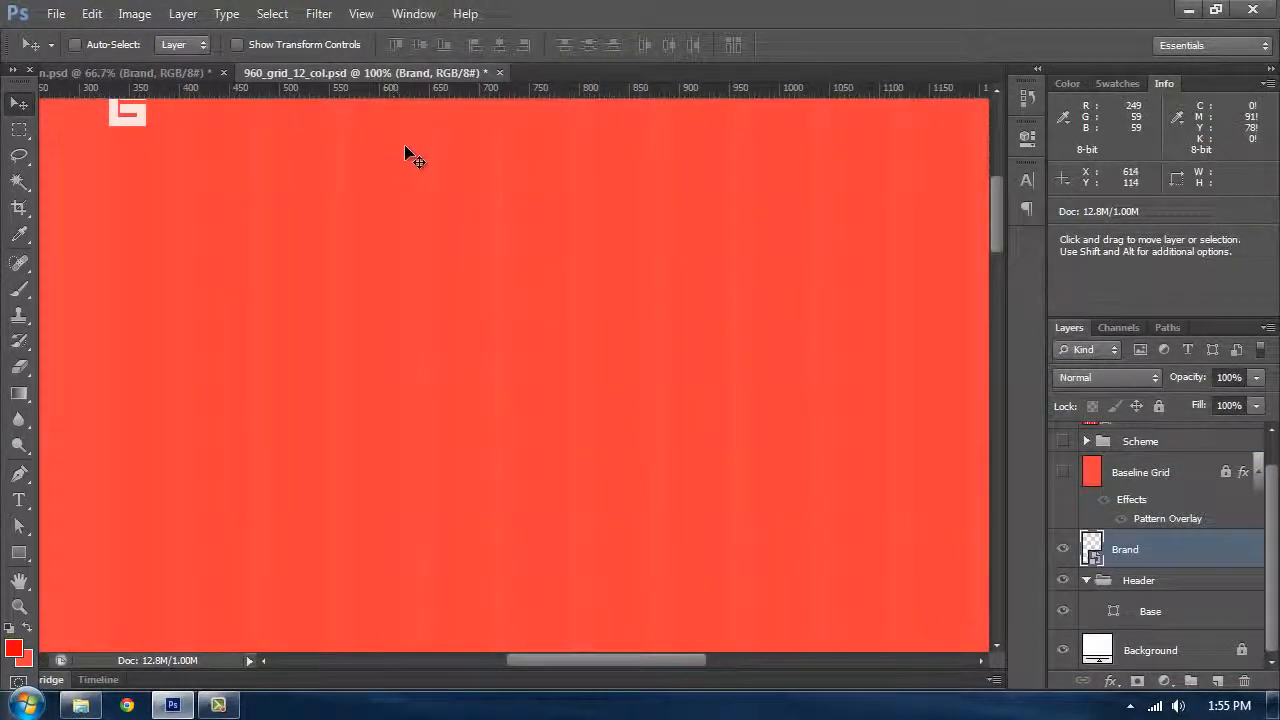
pyautogui.moveTo(352, 197); pyautogui.dragTo(467, 321)
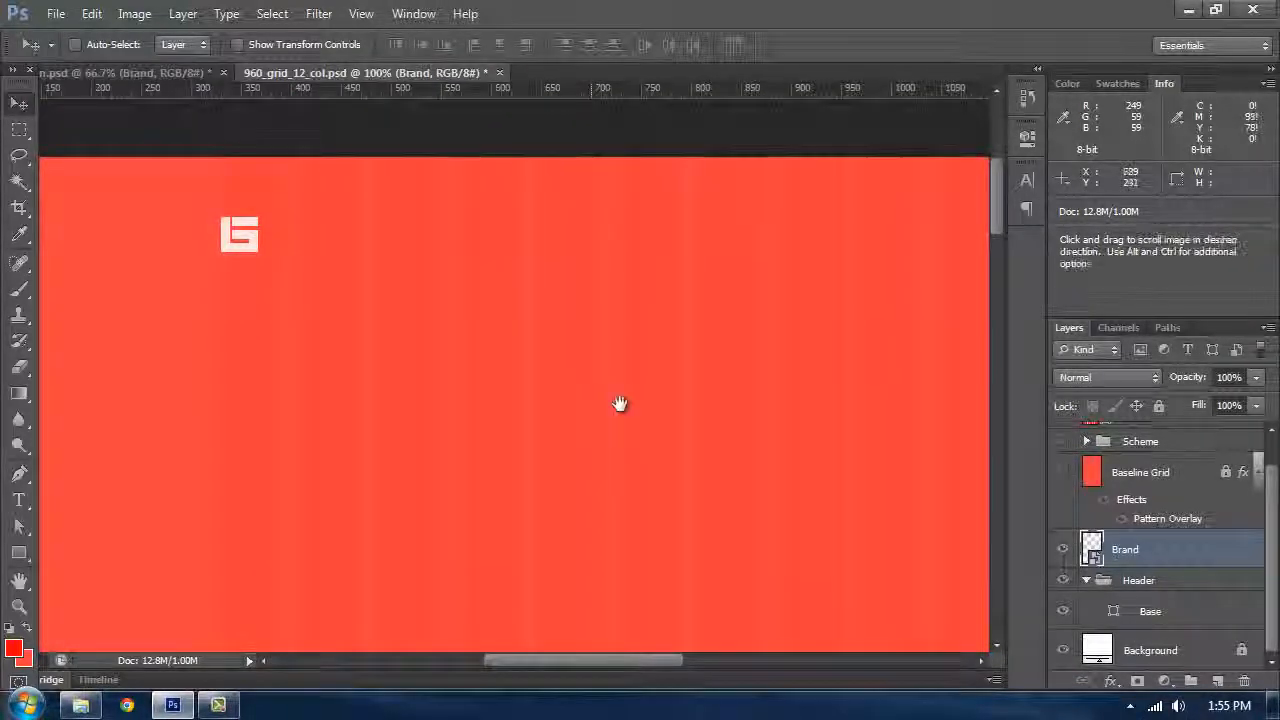
pyautogui.moveTo(617, 403); pyautogui.dragTo(606, 394)
# Step: Show the Baseline Grid layer and guides and shift the logo over the grid
pyautogui.press('Tab')
pyautogui.press('Tab')
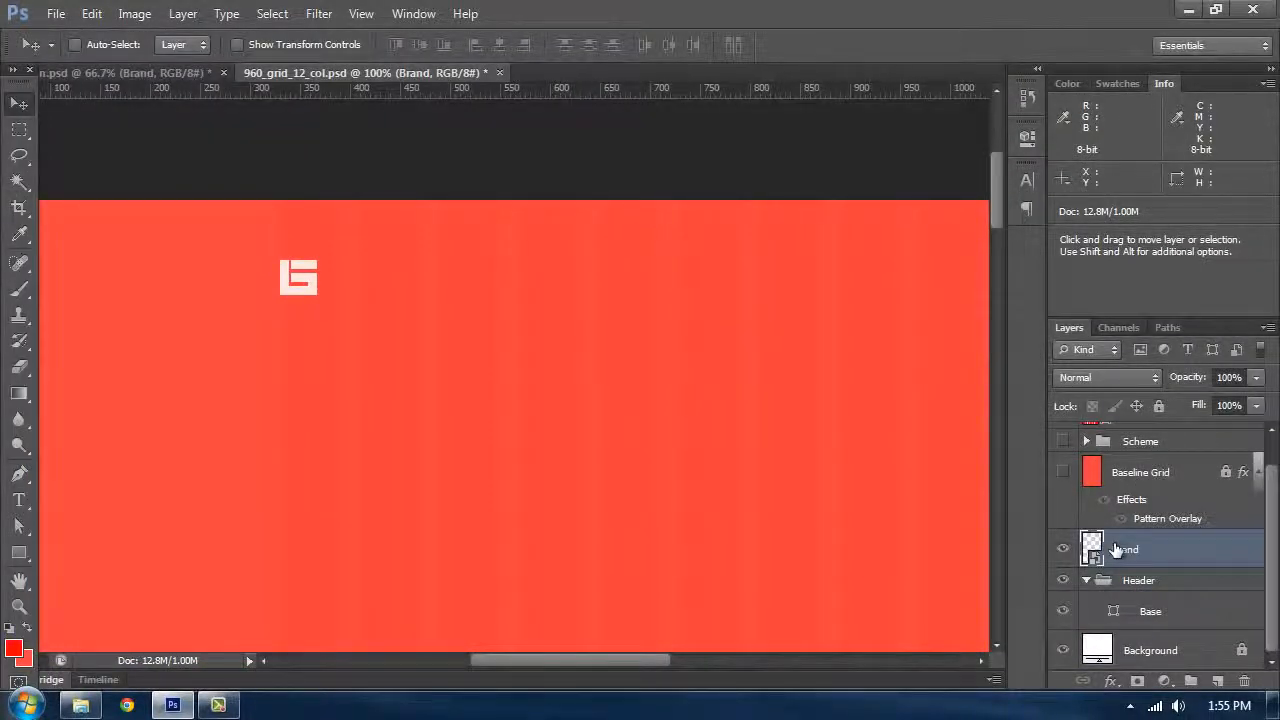
pyautogui.click(1063, 476)
pyautogui.moveTo(509, 339); pyautogui.dragTo(603, 387)
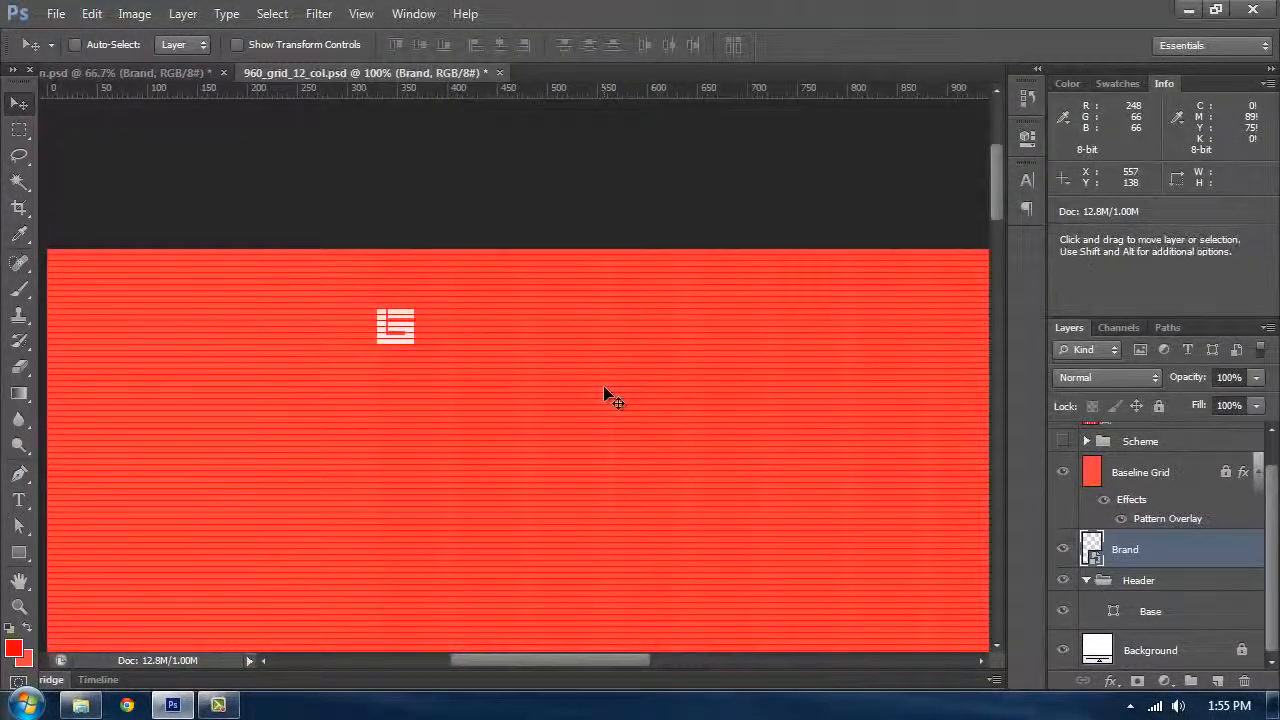
pyautogui.hotkey('ctrl', ';')
pyautogui.hotkey('ctrl', '+')
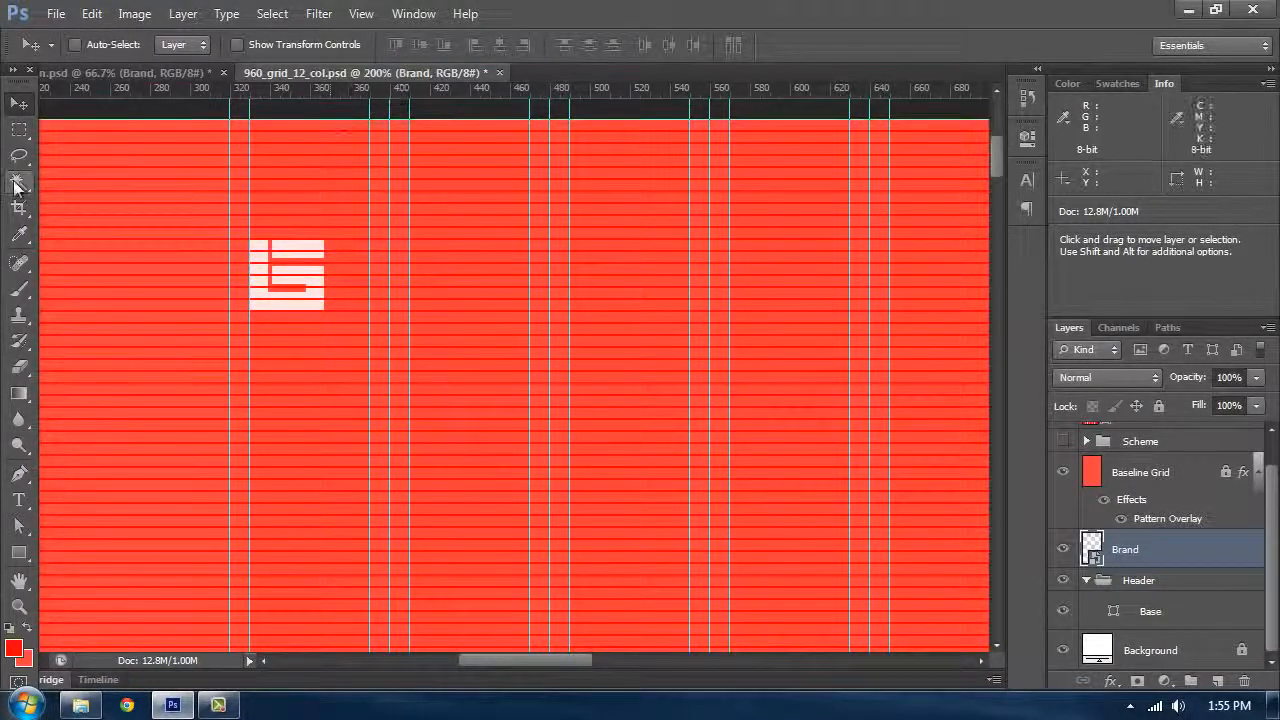
# Step: Measure the distance from the canvas top to the logo with the Ruler tool
pyautogui.click(20, 238)
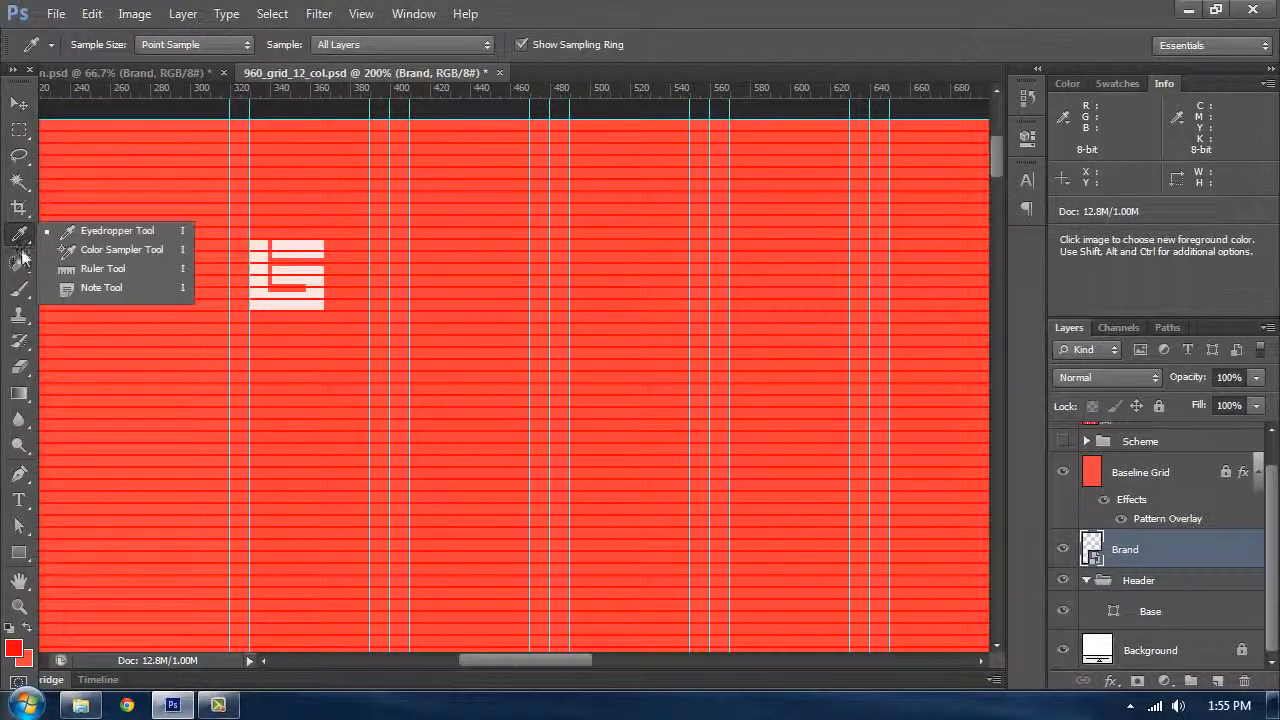
pyautogui.click(82, 272)
pyautogui.moveTo(288, 113); pyautogui.dragTo(288, 202)
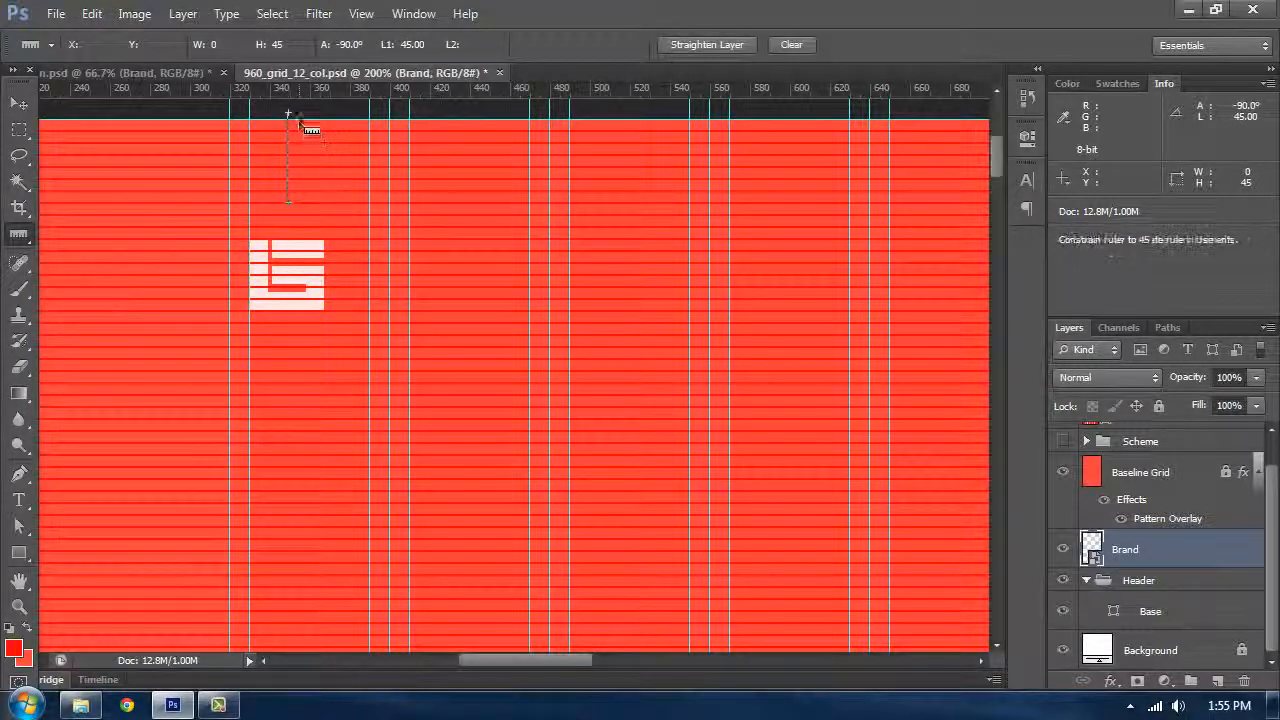
pyautogui.moveTo(299, 118); pyautogui.dragTo(314, 236)
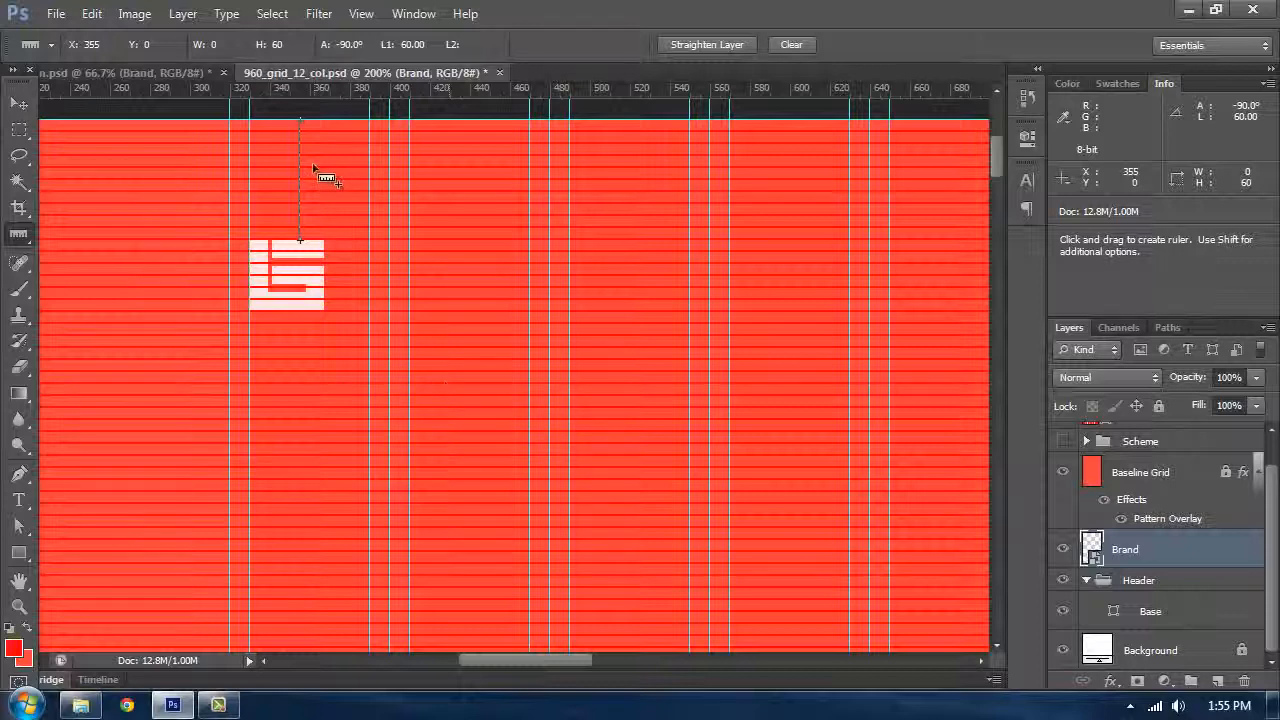
pyautogui.click(19, 103)
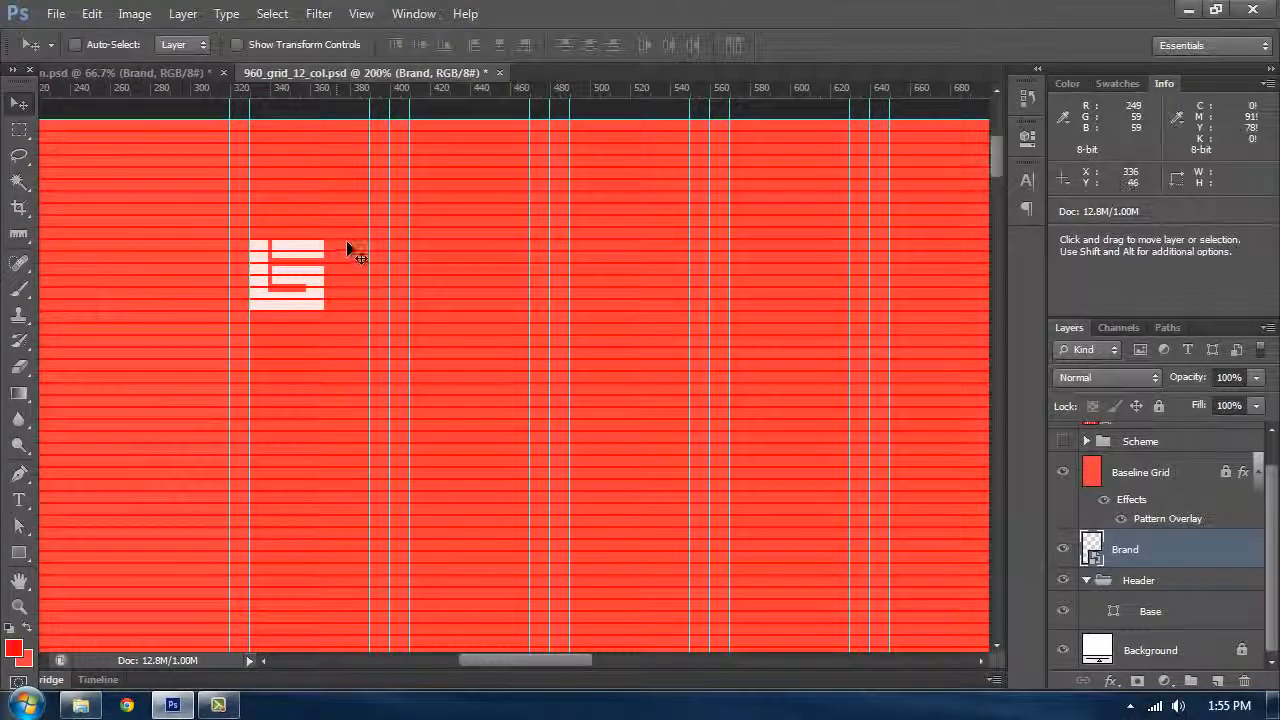
# Step: Move the logo lower in the header to sit on the baseline grid
pyautogui.hotkey('ctrl', '+')
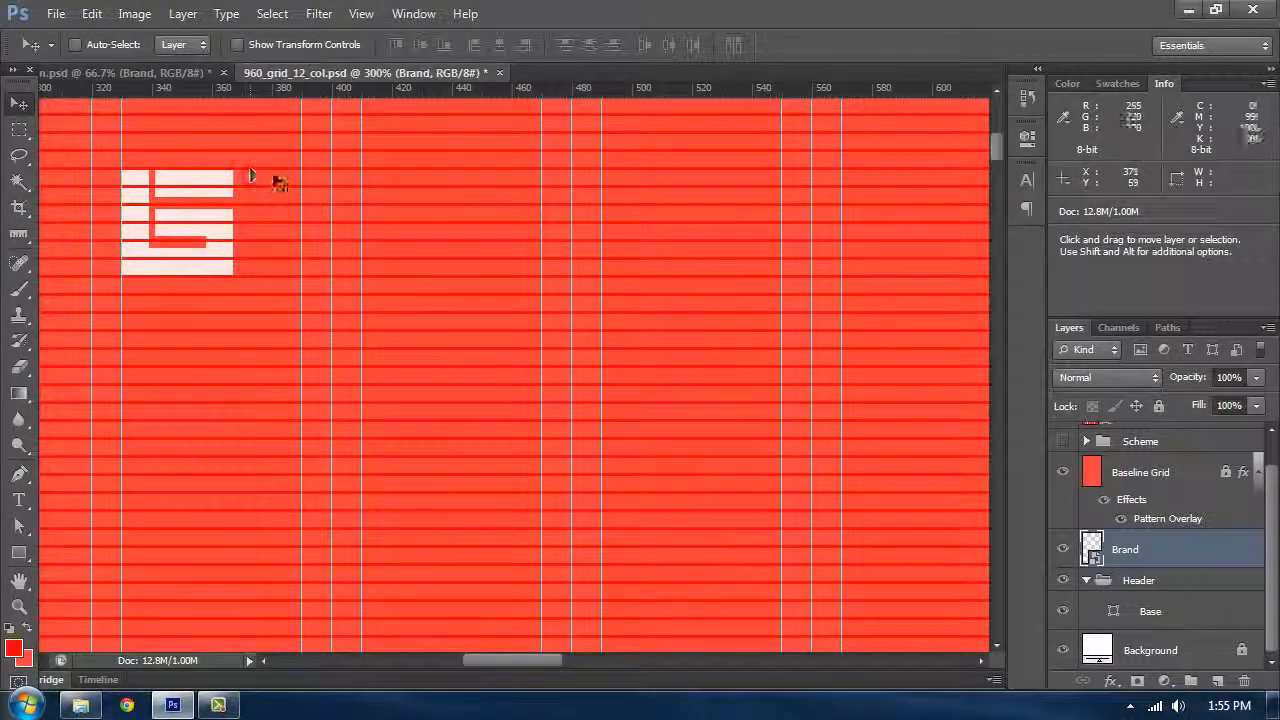
pyautogui.moveTo(243, 177); pyautogui.dragTo(307, 237)
pyautogui.click(18, 130)
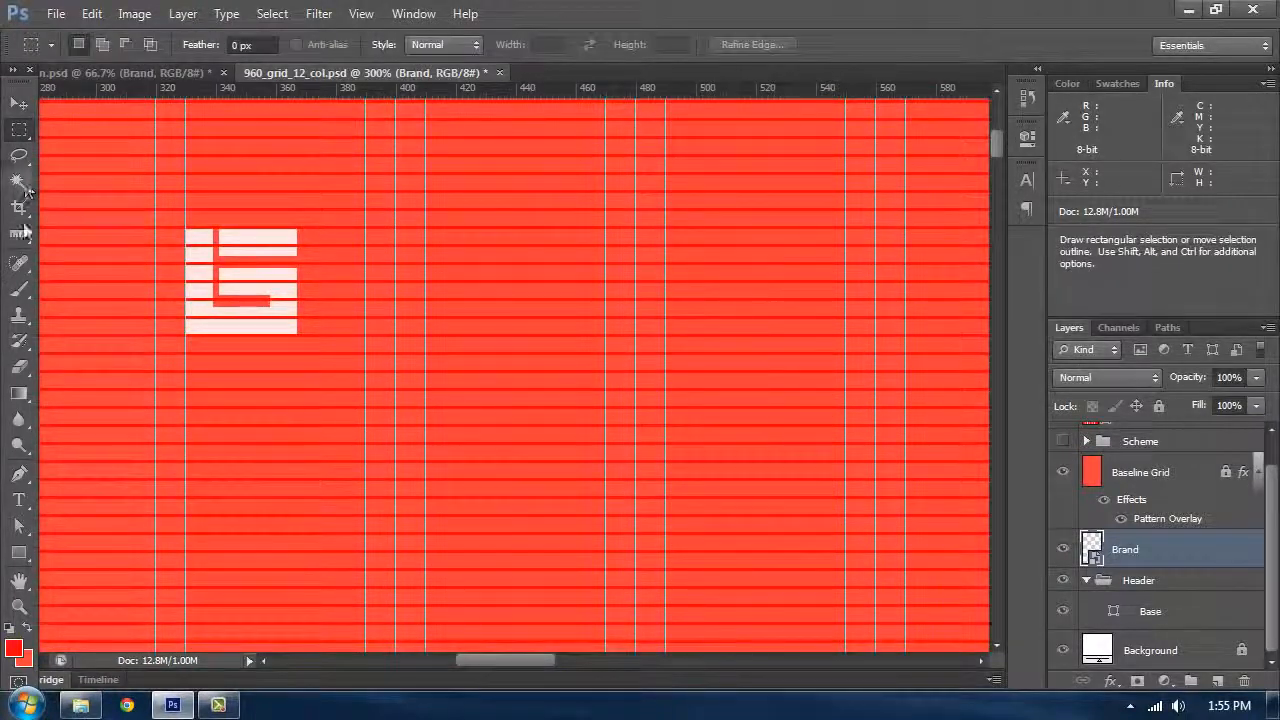
# Step: Measure the spacing above and below the logo against the grid with the Ruler tool
pyautogui.click(18, 233)
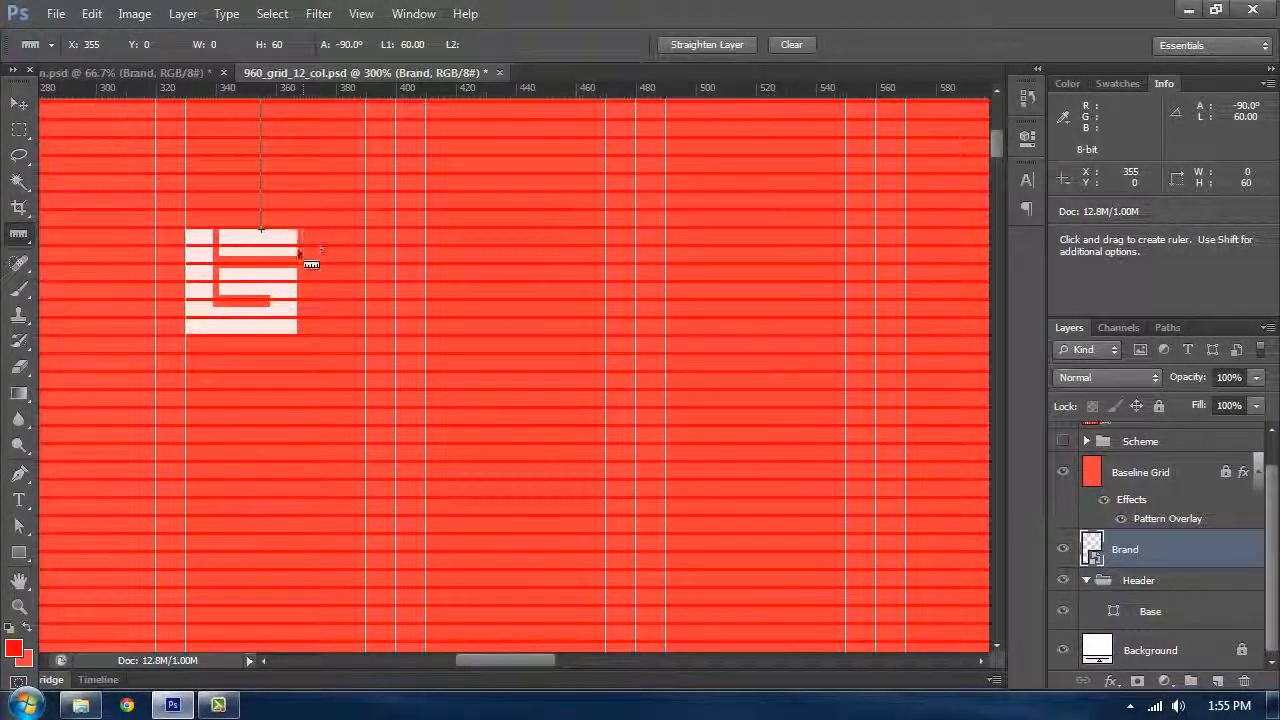
pyautogui.hotkey('ctrl', ';')
pyautogui.moveTo(329, 257); pyautogui.dragTo(292, 323)
pyautogui.hotkey('ctrl', '-')
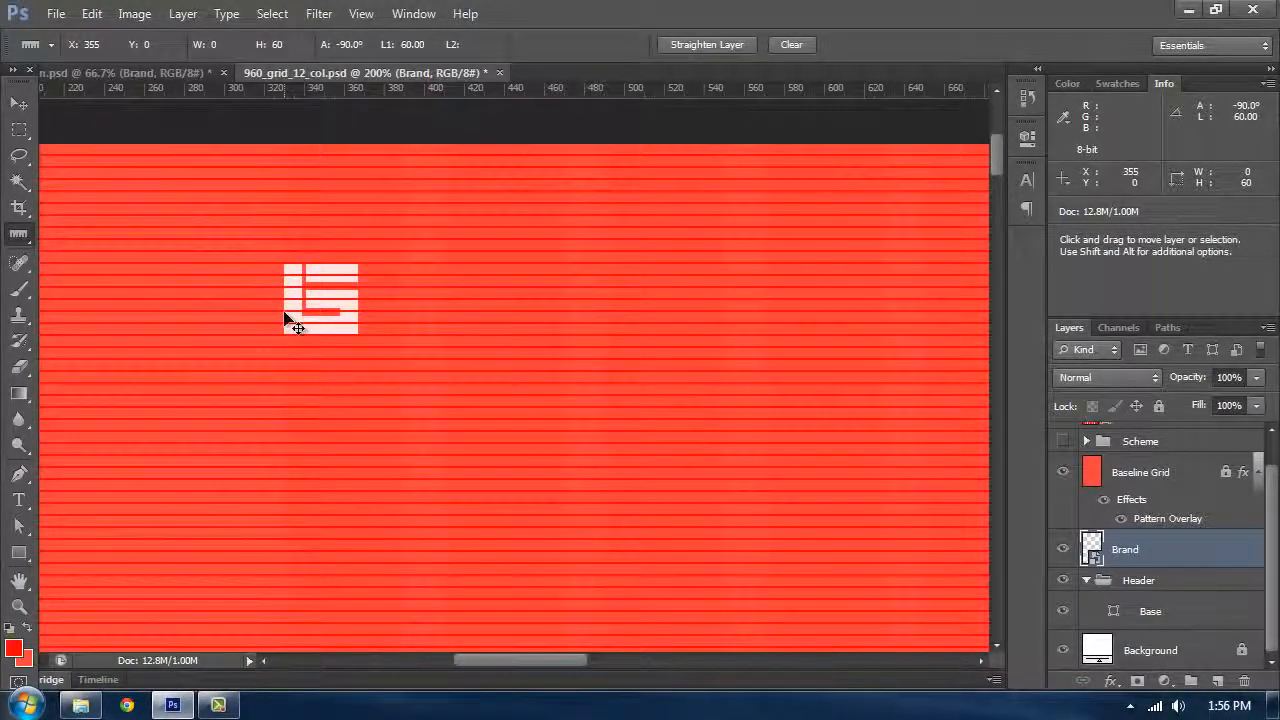
pyautogui.hotkey('ctrl', '+')
pyautogui.hotkey('ctrl', ';')
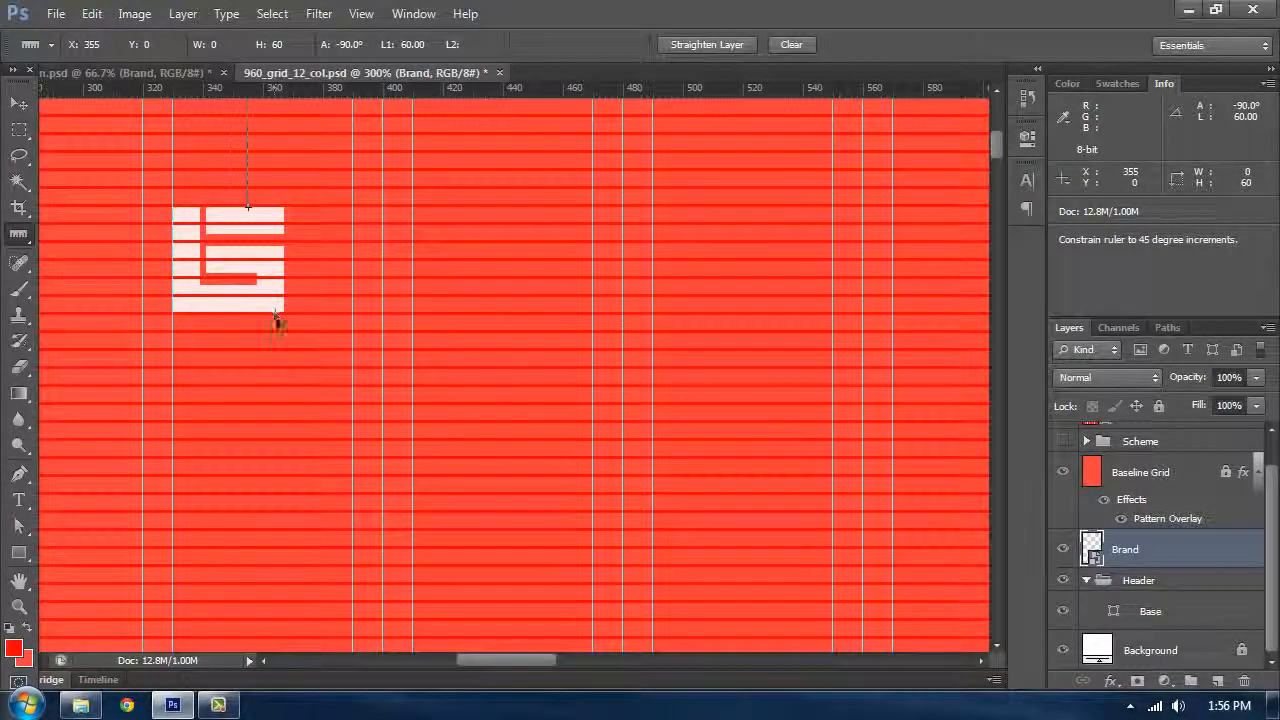
pyautogui.moveTo(282, 518); pyautogui.dragTo(286, 492)
# Step: Add a horizontal guide below the logo, then hide extras and zoom out
pyautogui.moveTo(341, 93); pyautogui.dragTo(426, 490)
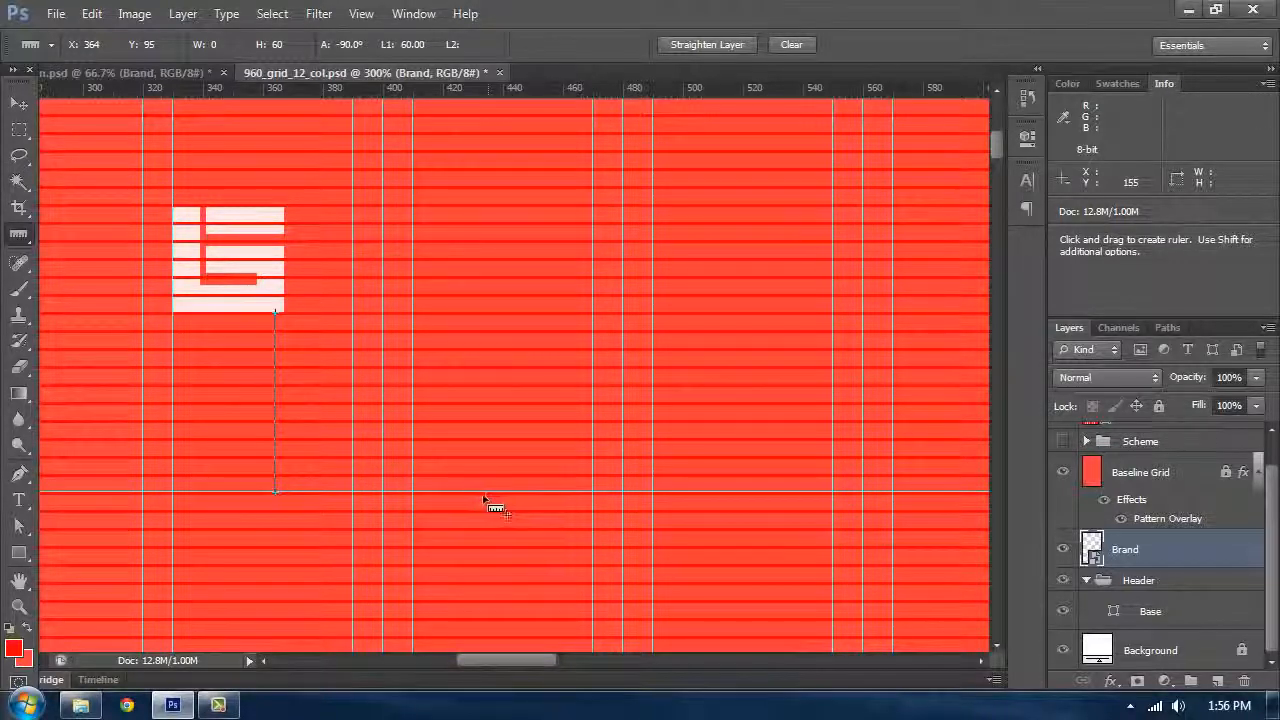
pyautogui.hotkey('ctrl', '-')
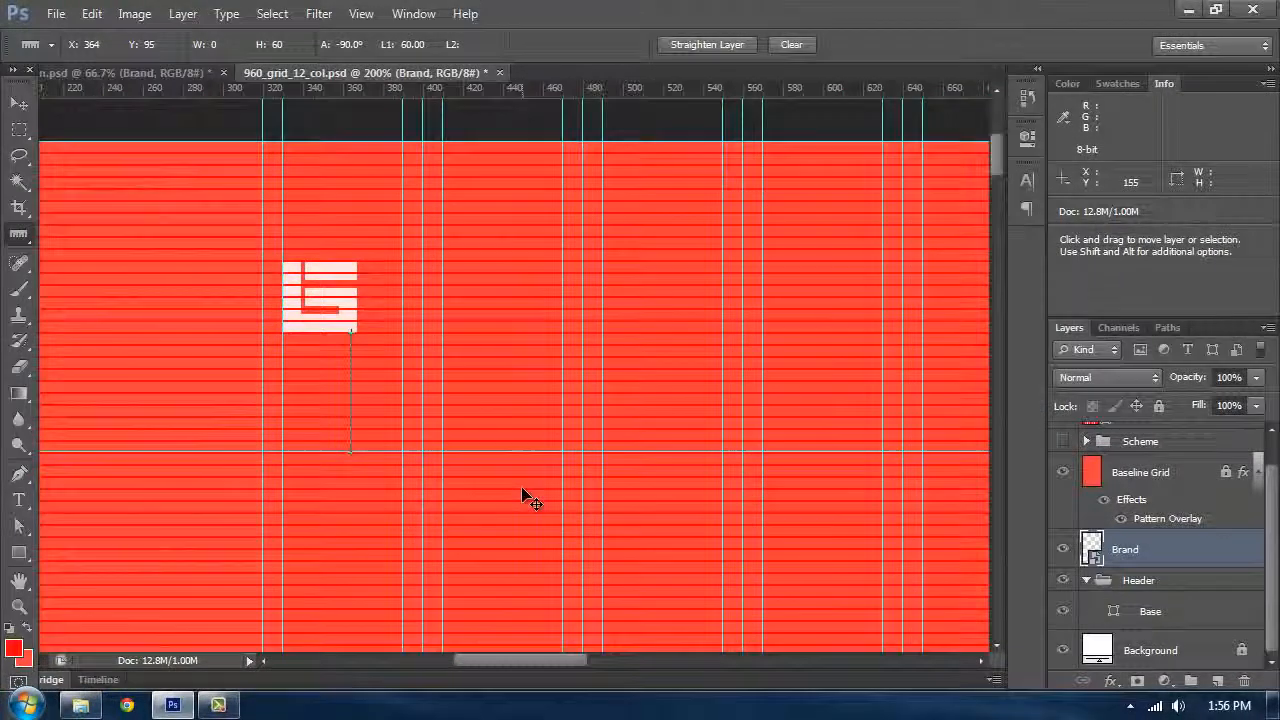
pyautogui.hotkey('ctrl', 'h')
pyautogui.hotkey('ctrl', '-')
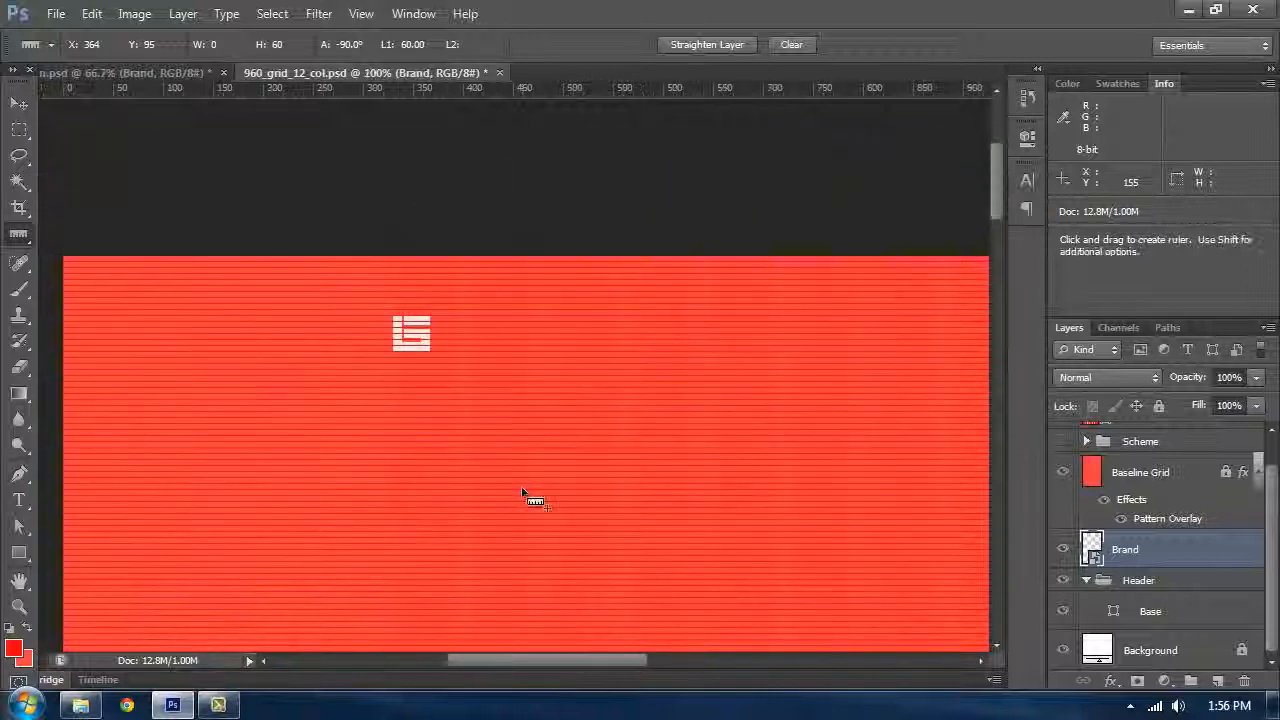
# Step: Compare the logo placement with the original design document
pyautogui.press('Tab')
pyautogui.press('Tab')
pyautogui.moveTo(848, 357); pyautogui.dragTo(500, 305)
pyautogui.click(175, 73)
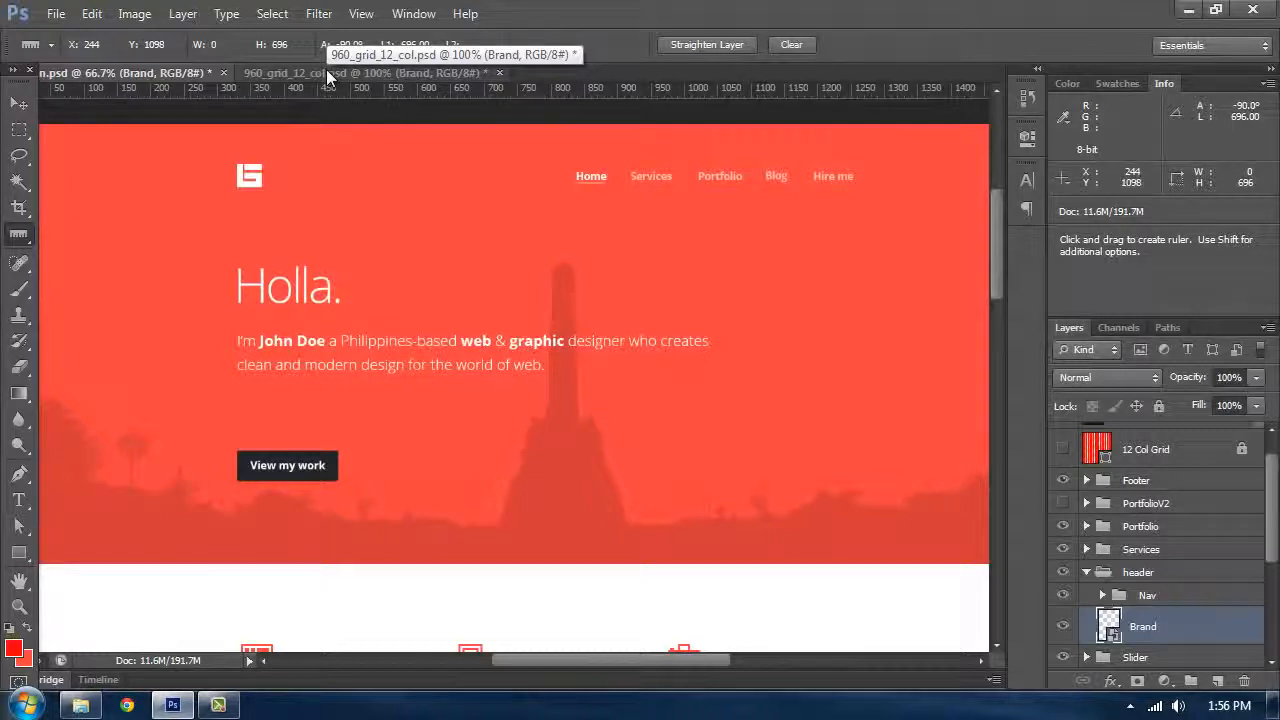
pyautogui.click(328, 77)
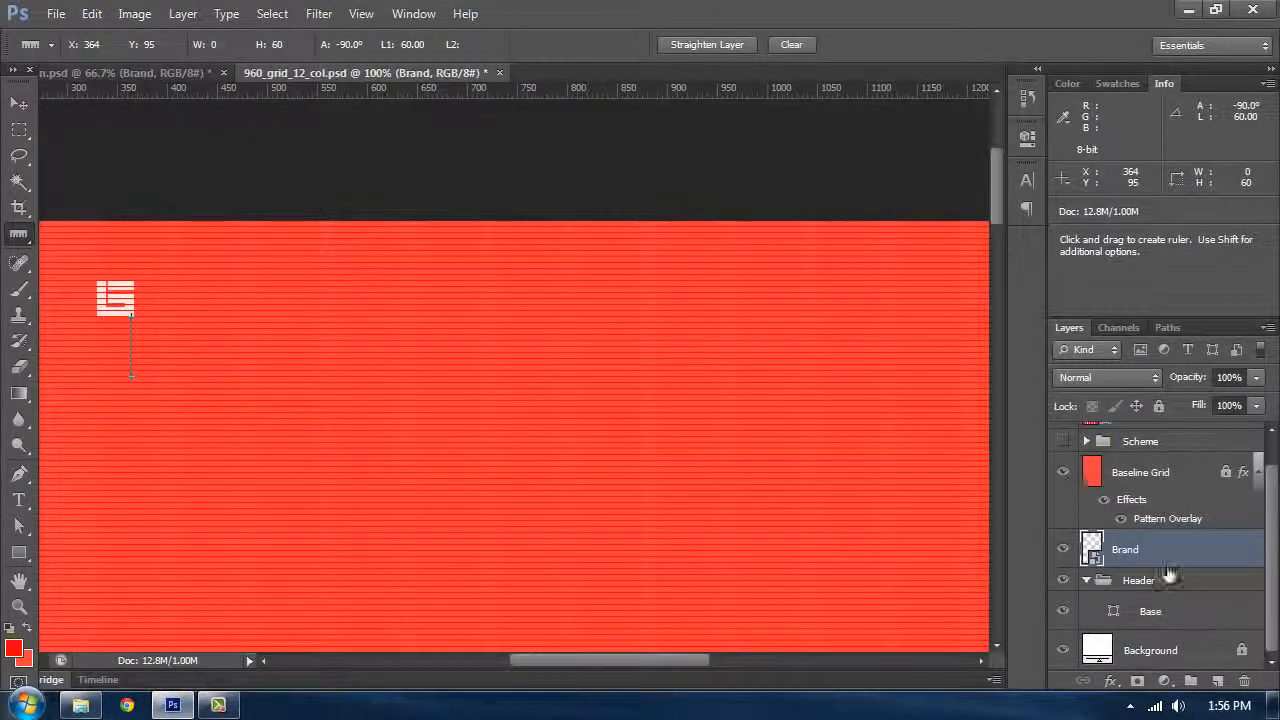
# Step: Create a new layer above Brand, group it and name the group Navigation
pyautogui.scroll(1, 1120, 520)
pyautogui.click(1218, 681)
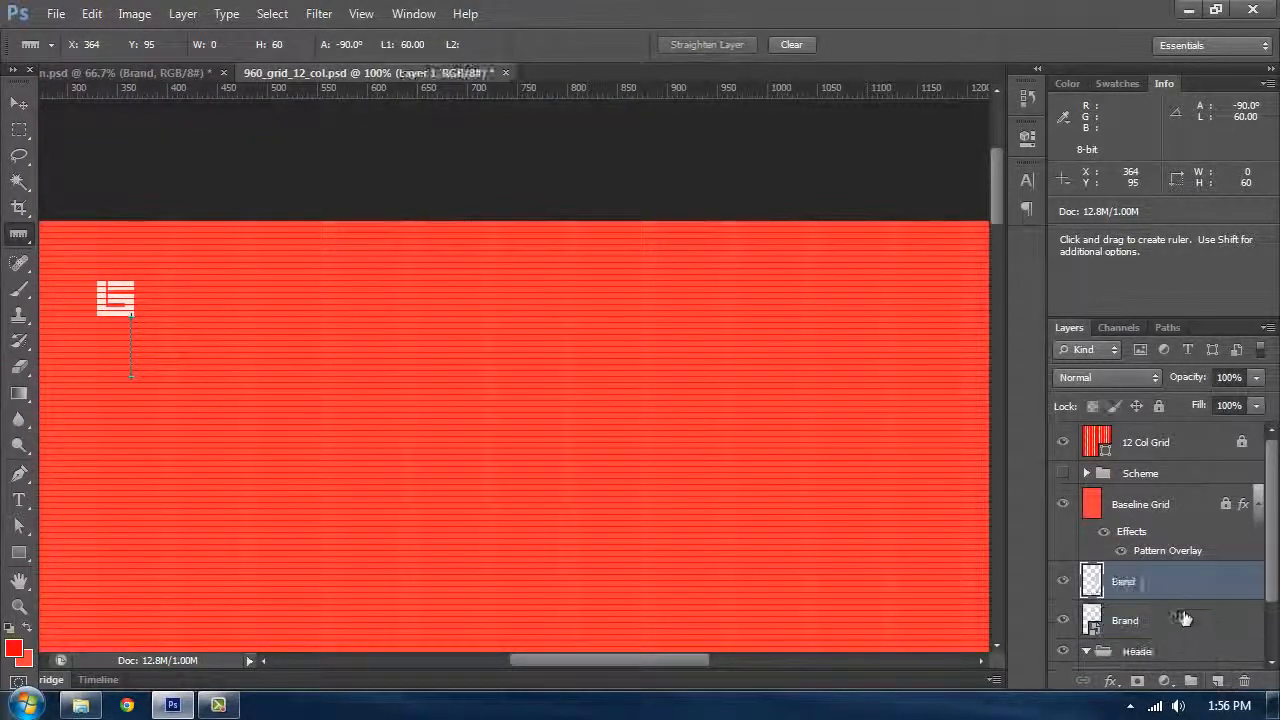
pyautogui.hotkey('ctrl', 'g')
pyautogui.doubleClick(1140, 495)
pyautogui.write('Navigation')
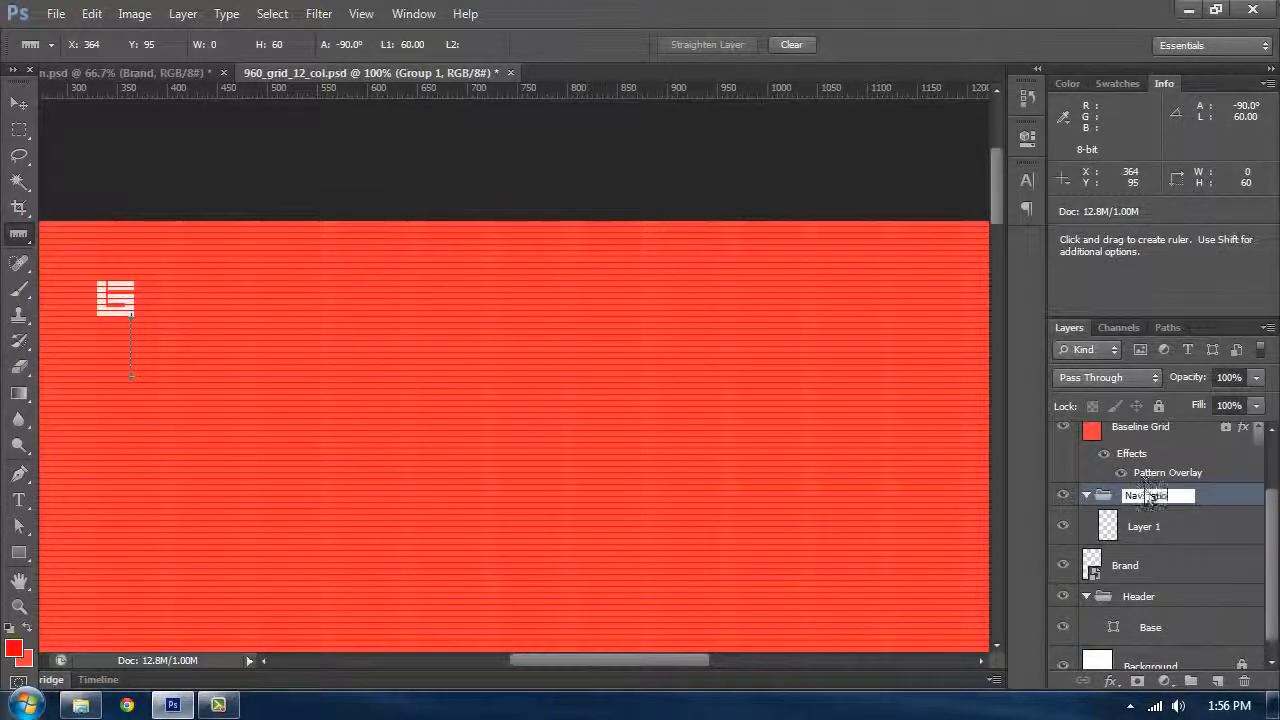
pyautogui.press('Return')
# Step: Add a Home text layer in Open Sans Bold 16 pt in the header
pyautogui.press('t')
pyautogui.click(757, 315)
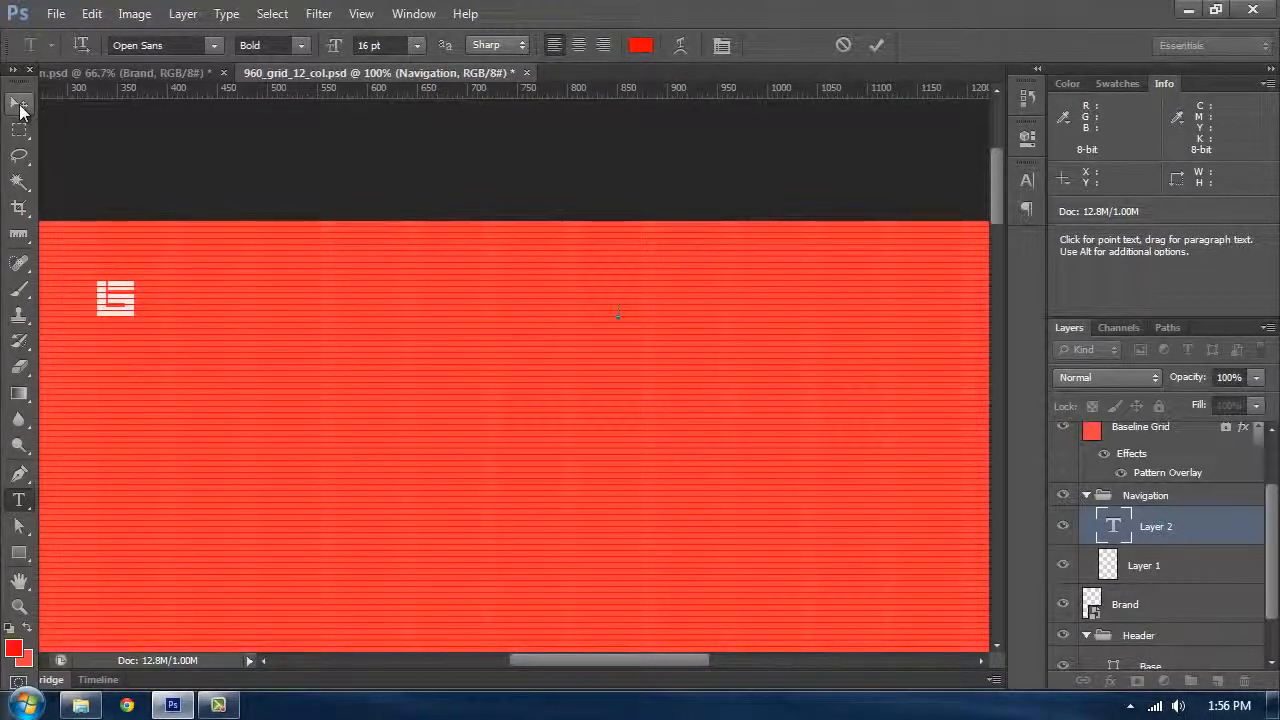
pyautogui.click(143, 44)
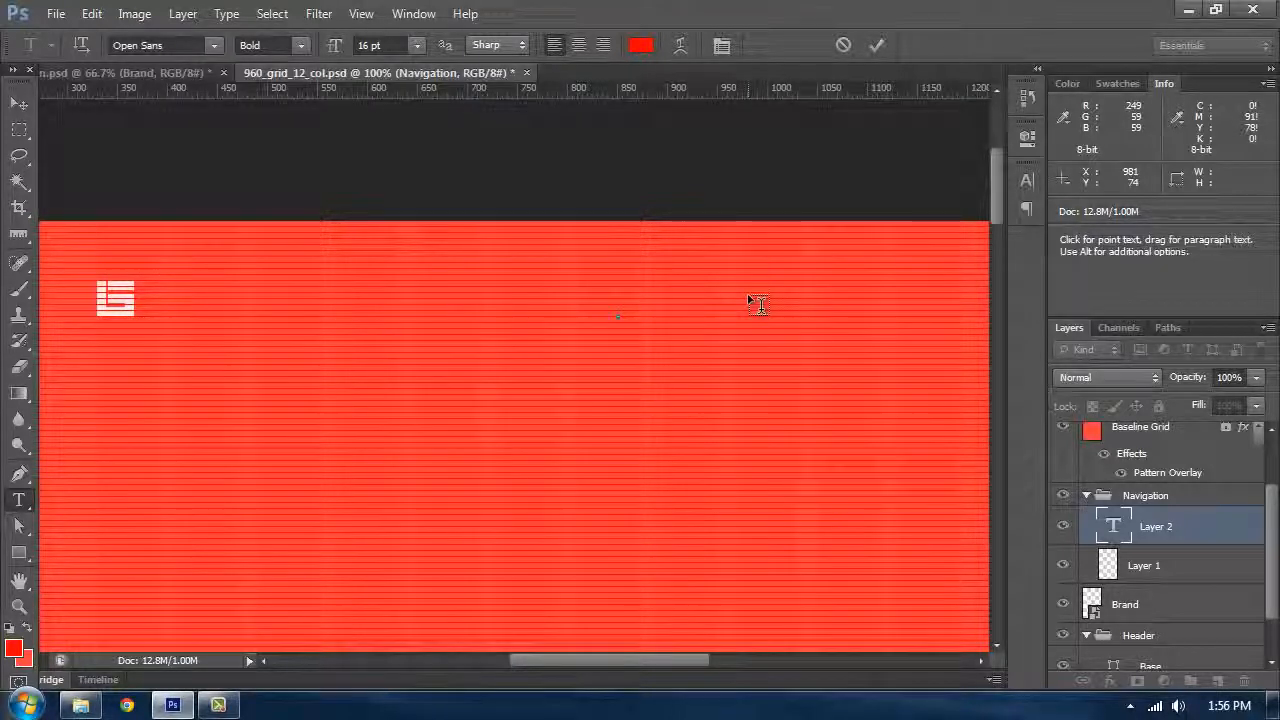
pyautogui.write('Home')
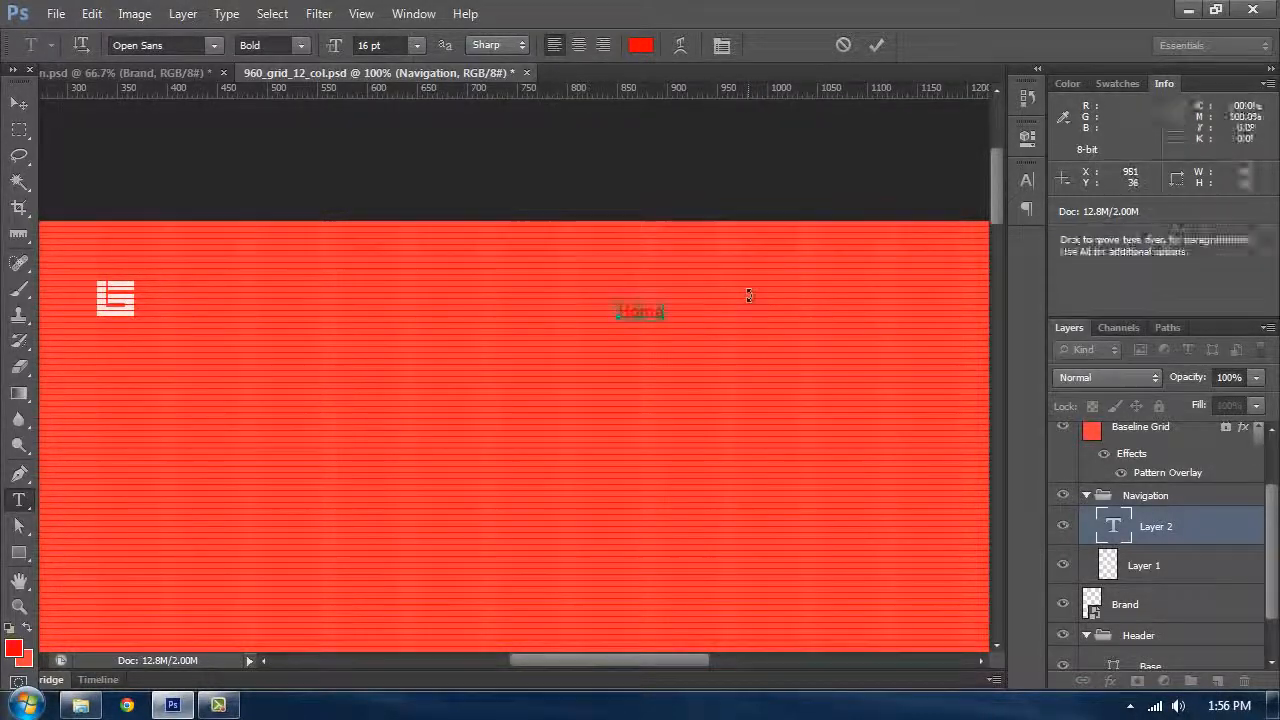
# Step: Set the Home text colour to white
pyautogui.hotkey('ctrl', 'a')
pyautogui.click(641, 45)
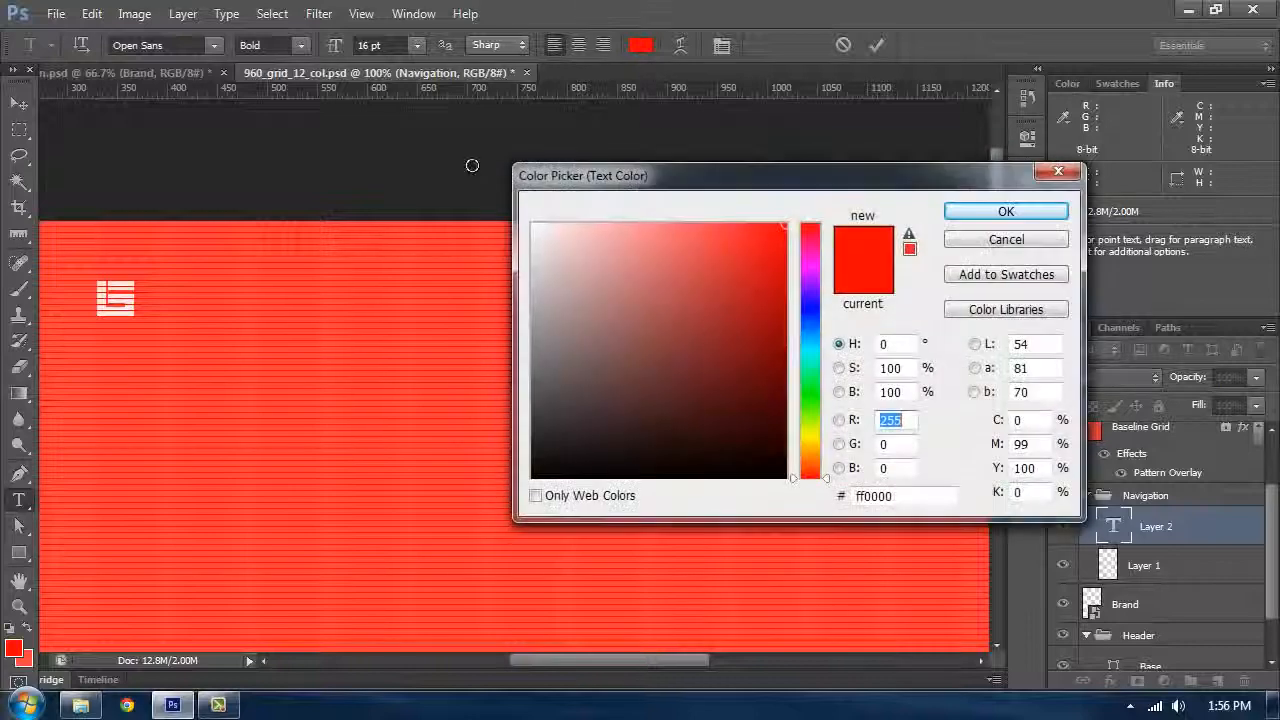
pyautogui.click(533, 225)
pyautogui.click(1005, 212)
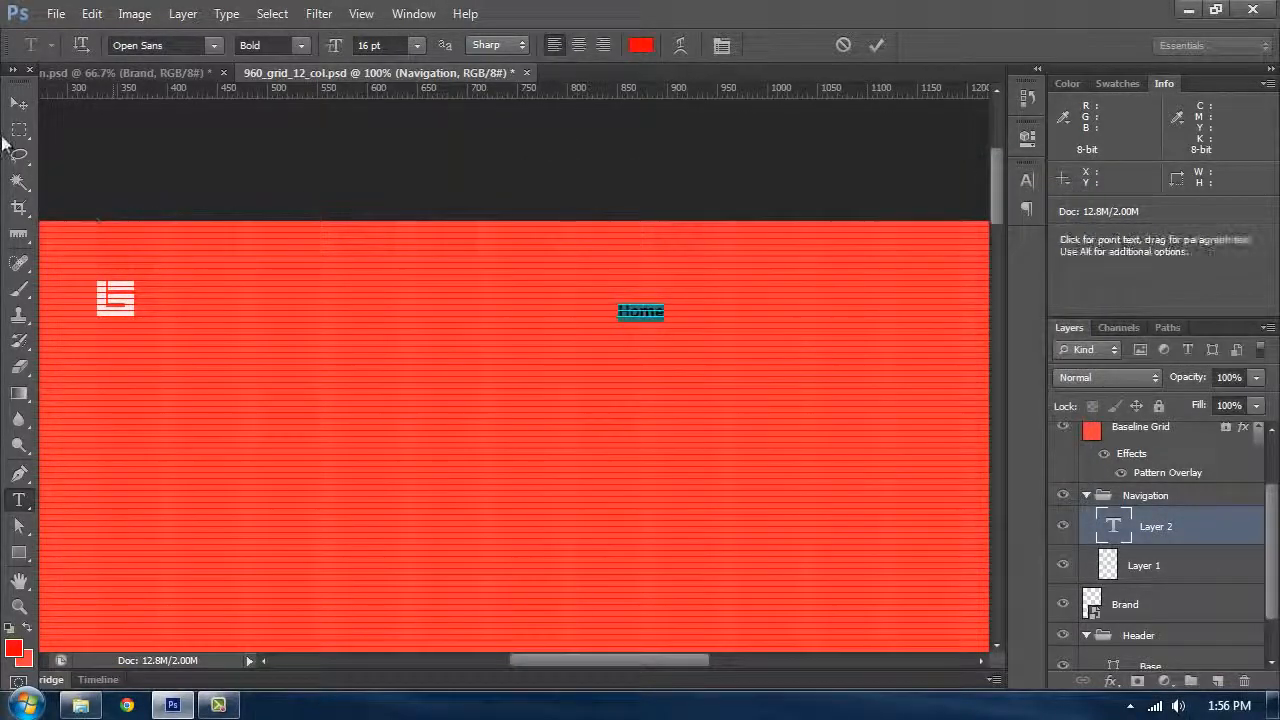
# Step: Move the Home text up into the header's navigation position
pyautogui.click(19, 103)
pyautogui.moveTo(666, 312); pyautogui.dragTo(664, 292)
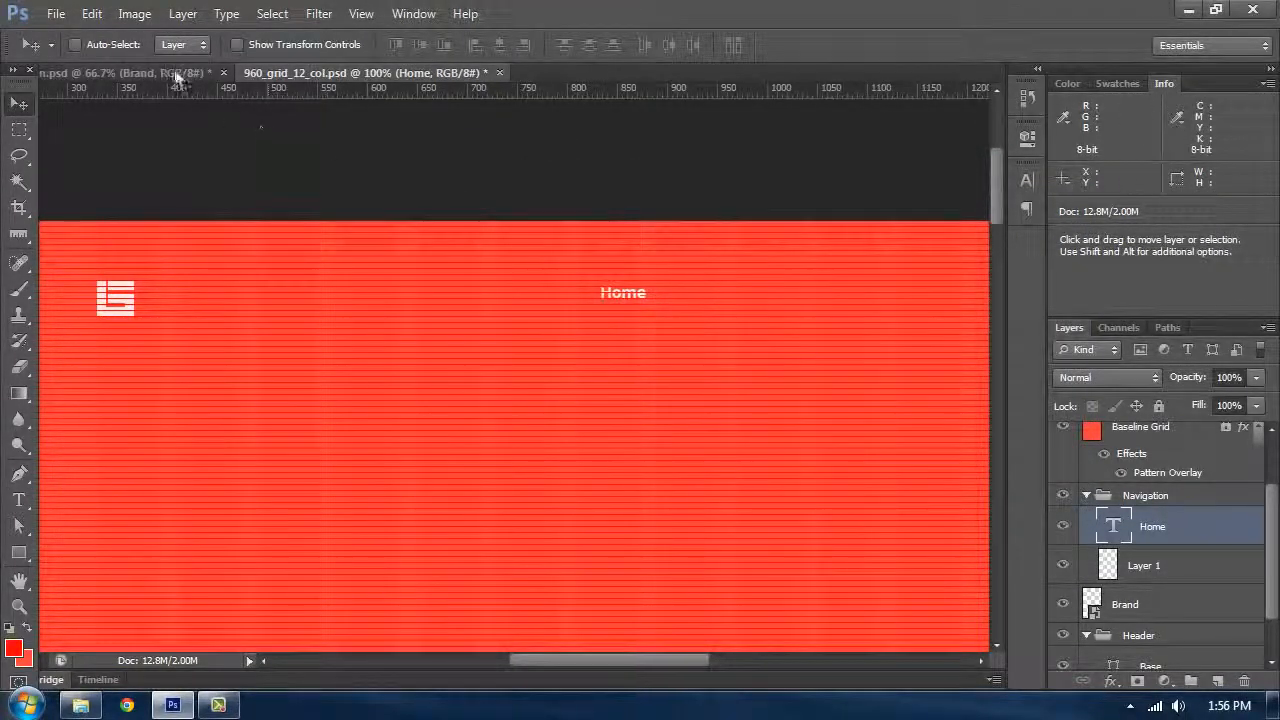
# Step: Compare with the reference design, then duplicate the Home text and shift the copy right along the navigation row
pyautogui.click(160, 72)
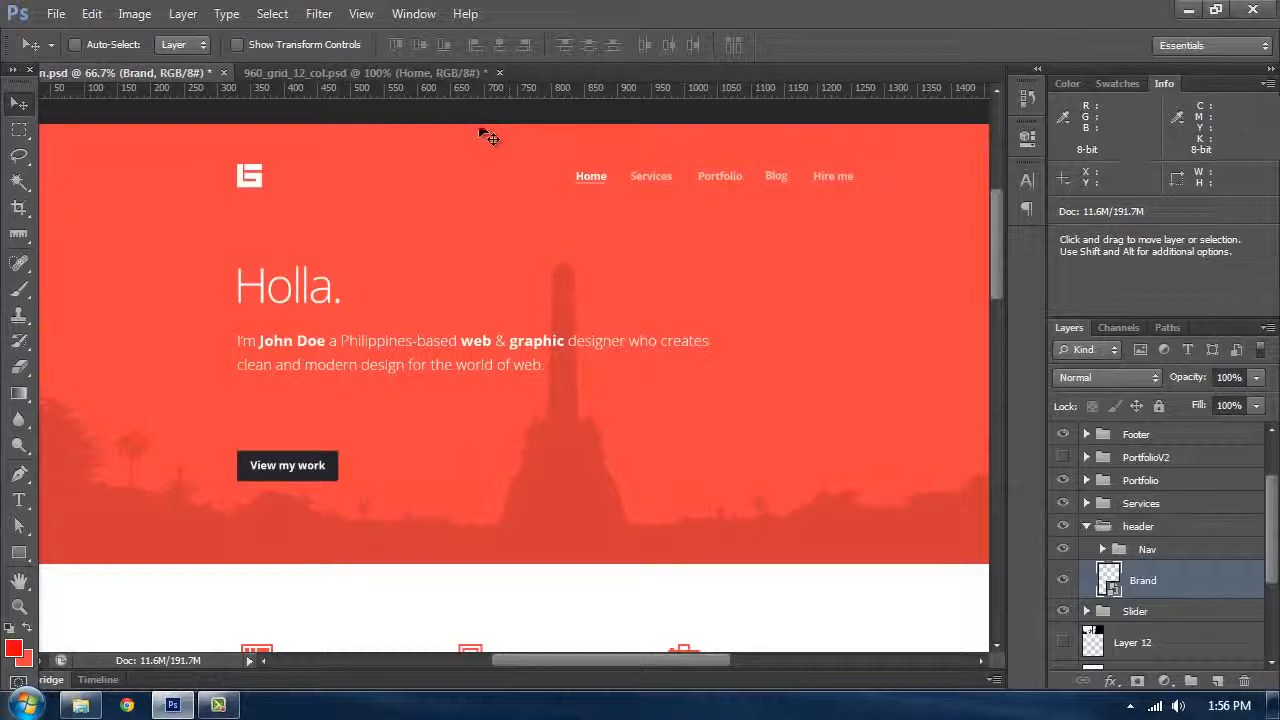
pyautogui.click(362, 73)
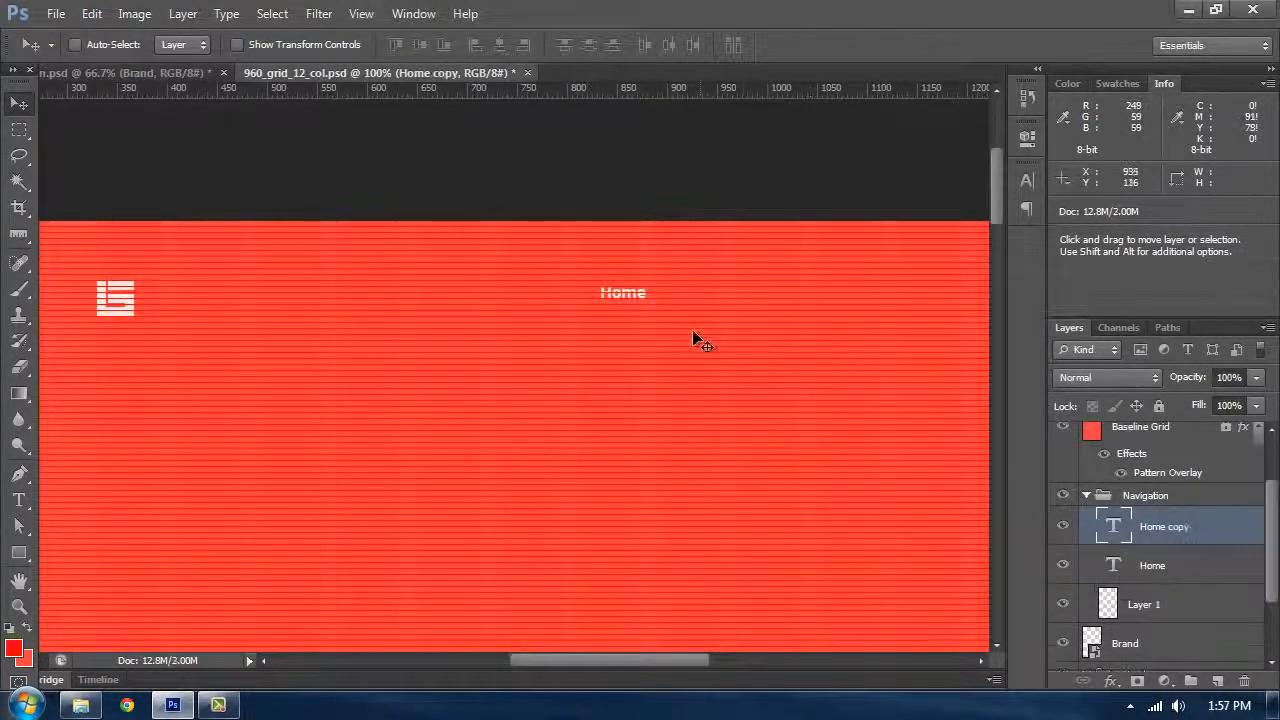
pyautogui.moveTo(692, 329); pyautogui.dragTo(698, 323)
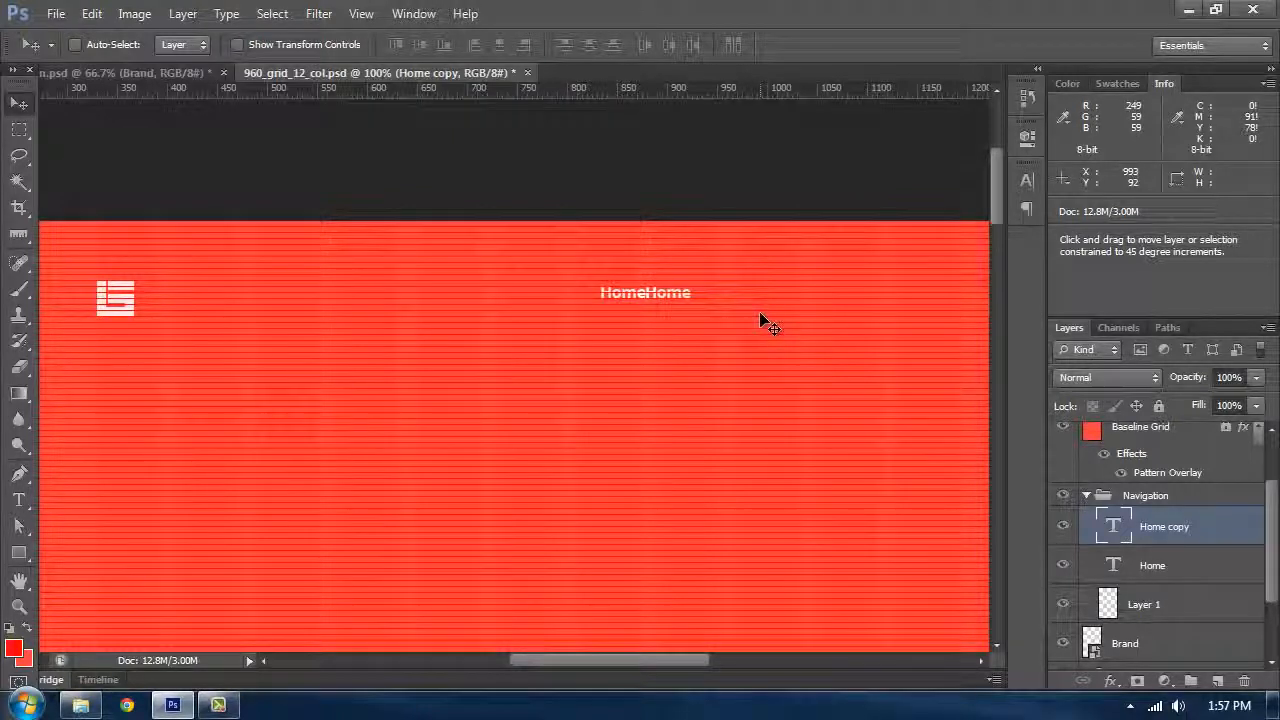
pyautogui.hotkey('shift', 'Right')
pyautogui.hotkey('shift', 'Right')
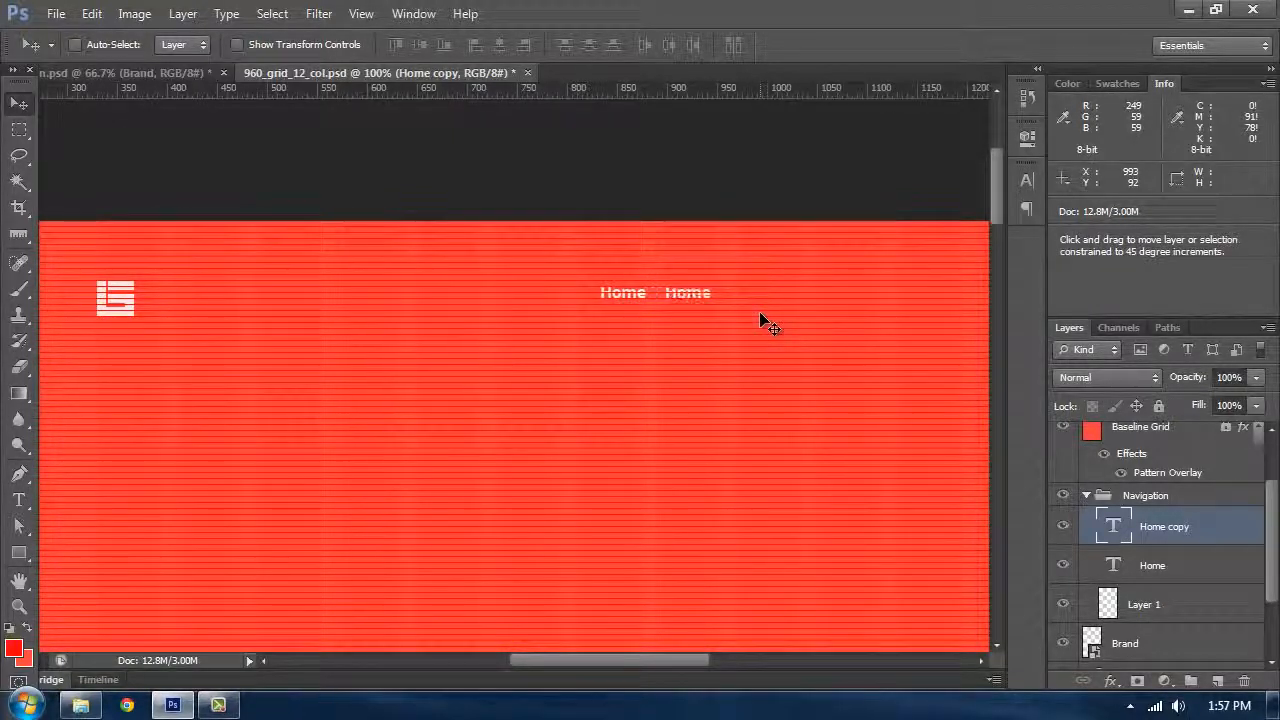
pyautogui.hotkey('shift', 'Right')
pyautogui.hotkey('shift', 'Right')
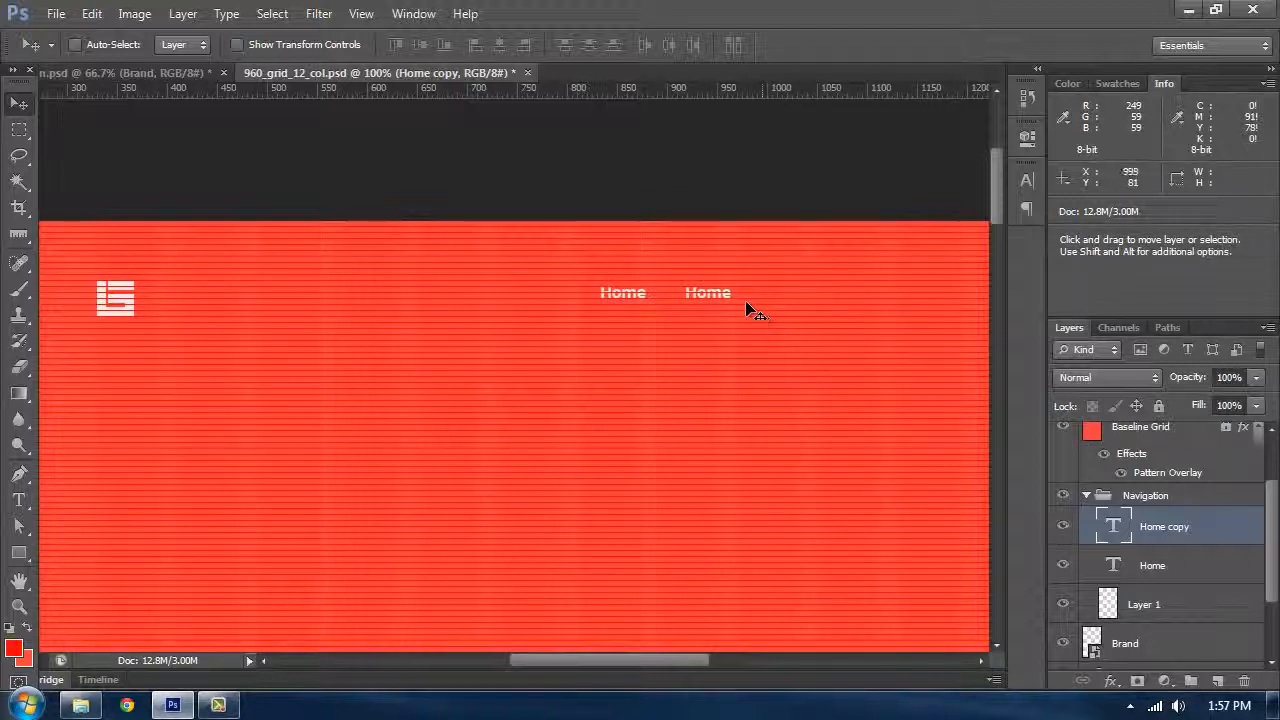
# Step: Change the copied text to Services
pyautogui.press('t')
pyautogui.doubleClick(709, 294)
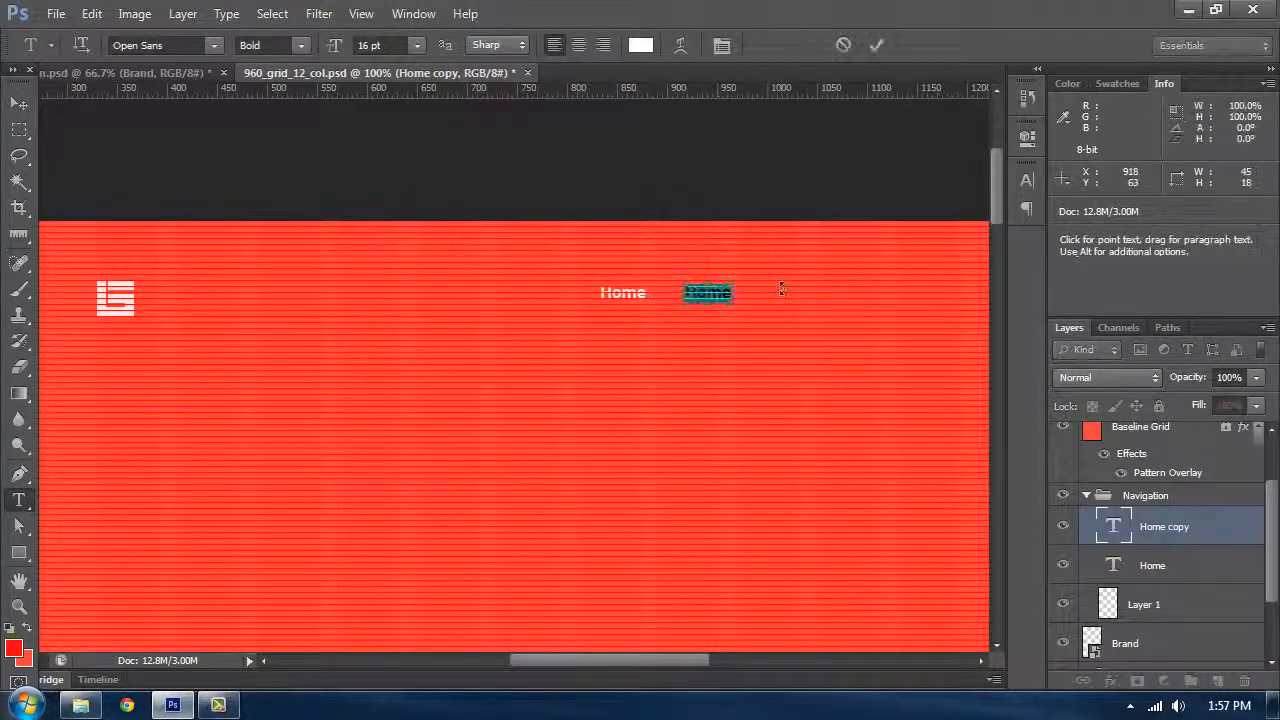
pyautogui.write('Services')
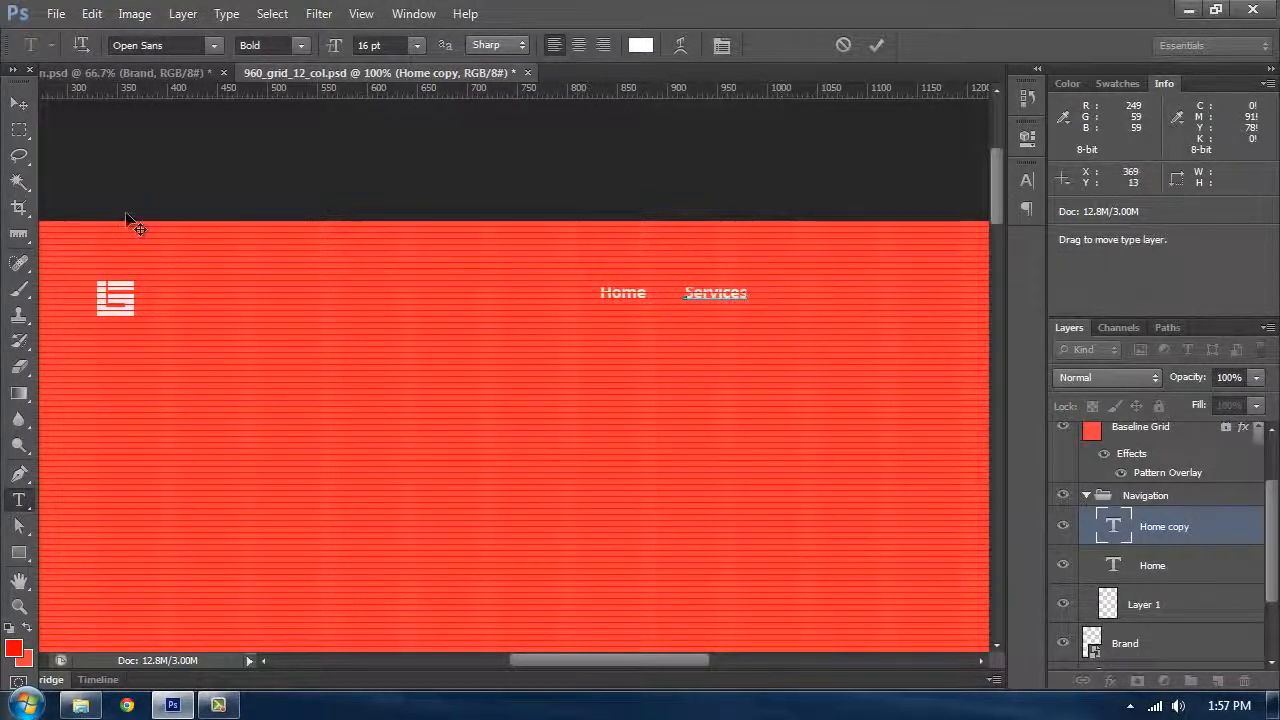
pyautogui.hotkey('ctrl', 'Return')
# Step: Duplicate the Services text to its right and retype the copy as Portfolio
pyautogui.press('v')
pyautogui.moveTo(775, 378); pyautogui.dragTo(806, 323)
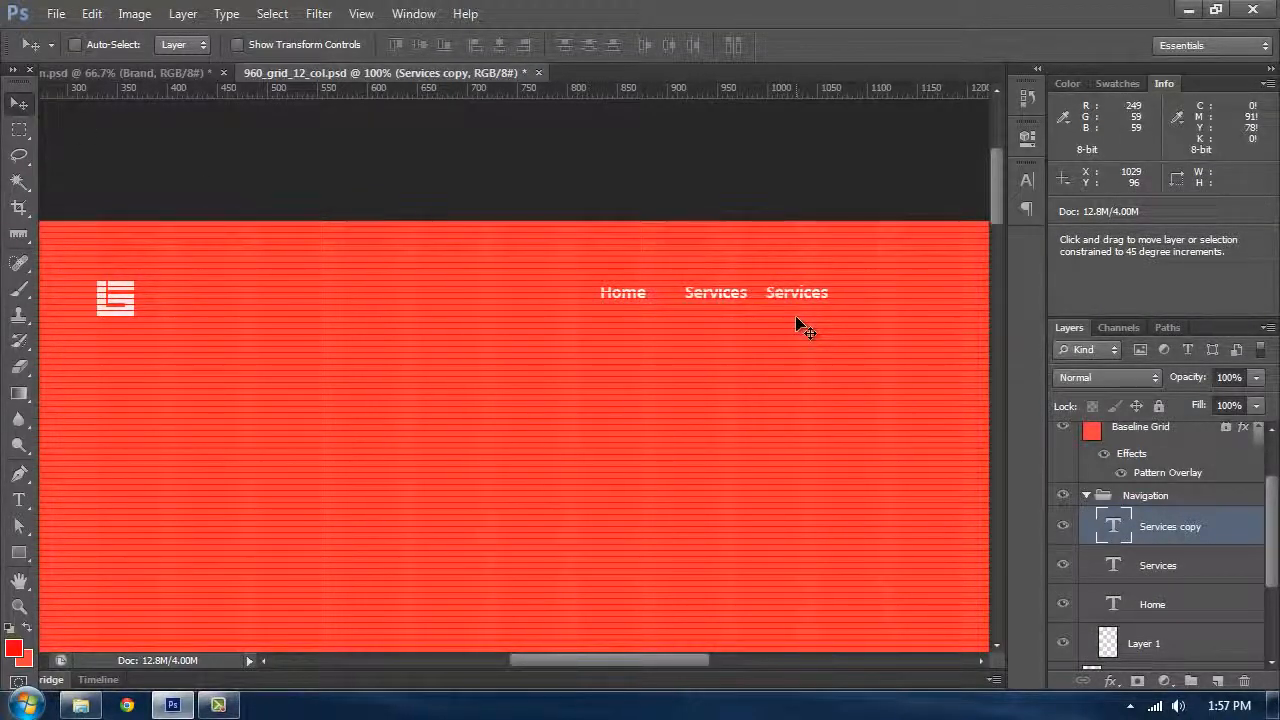
pyautogui.press('t')
pyautogui.doubleClick(816, 292)
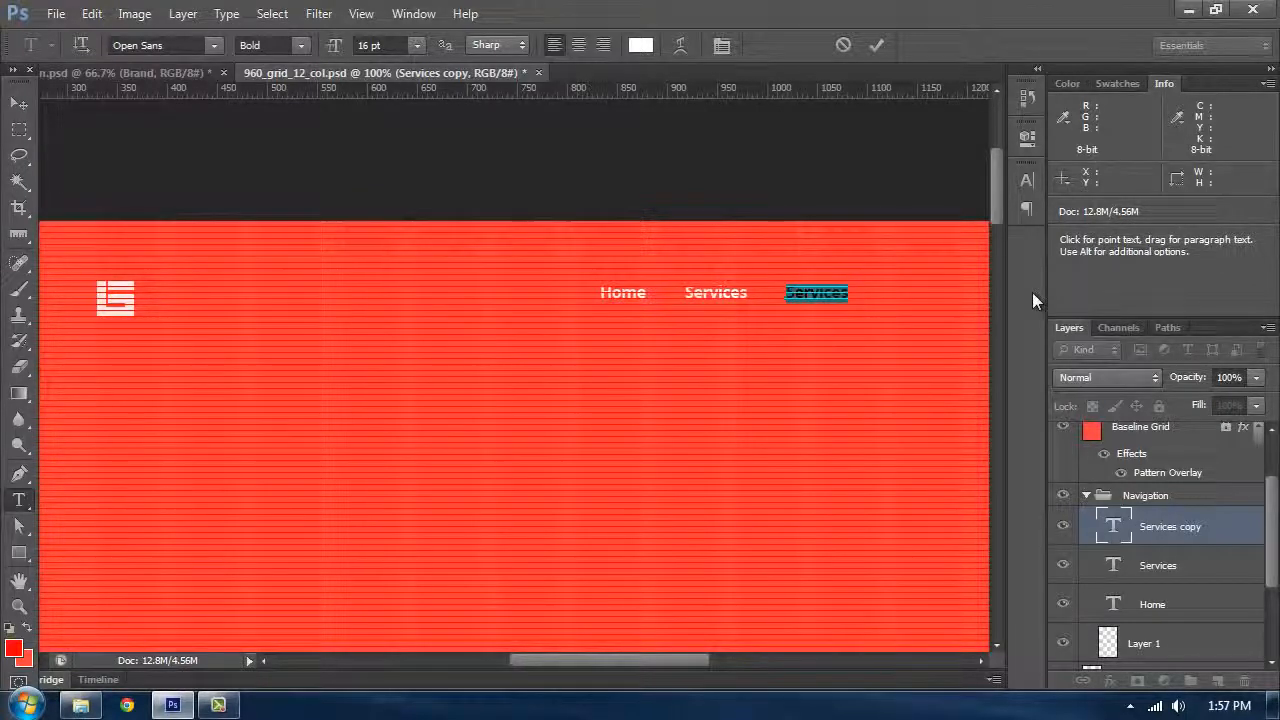
pyautogui.click(196, 75)
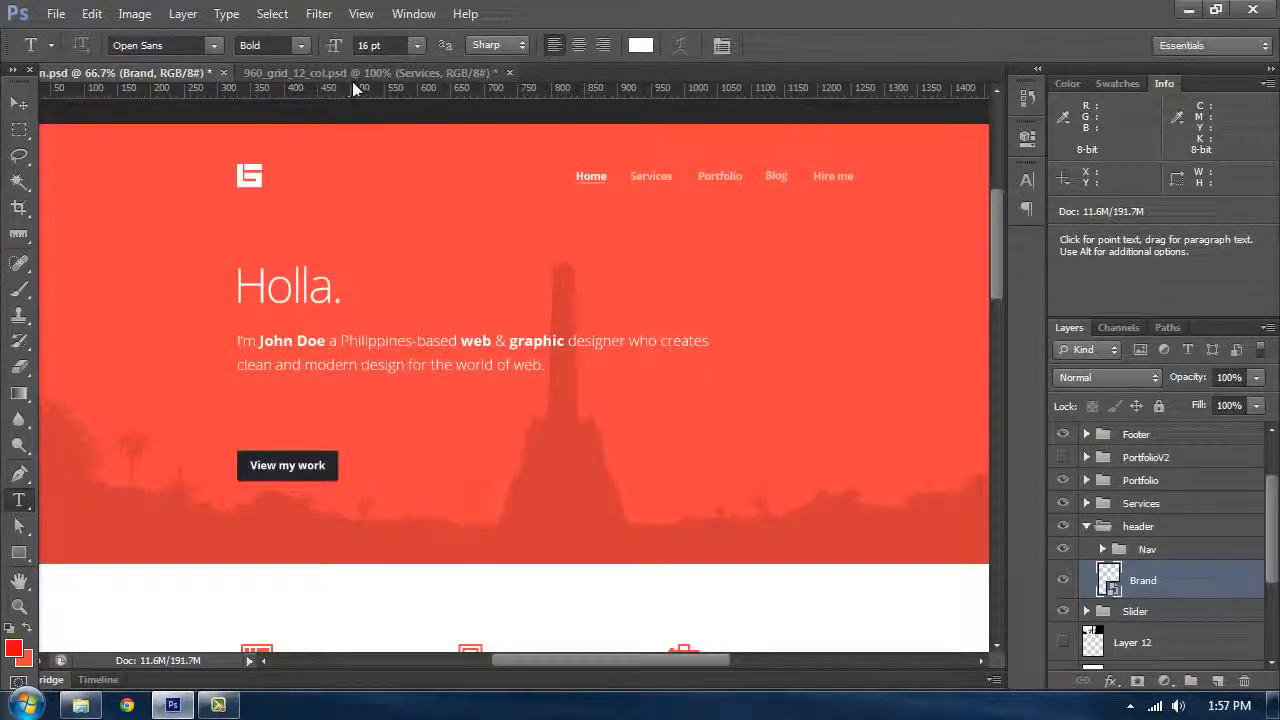
pyautogui.click(357, 73)
pyautogui.doubleClick(820, 295)
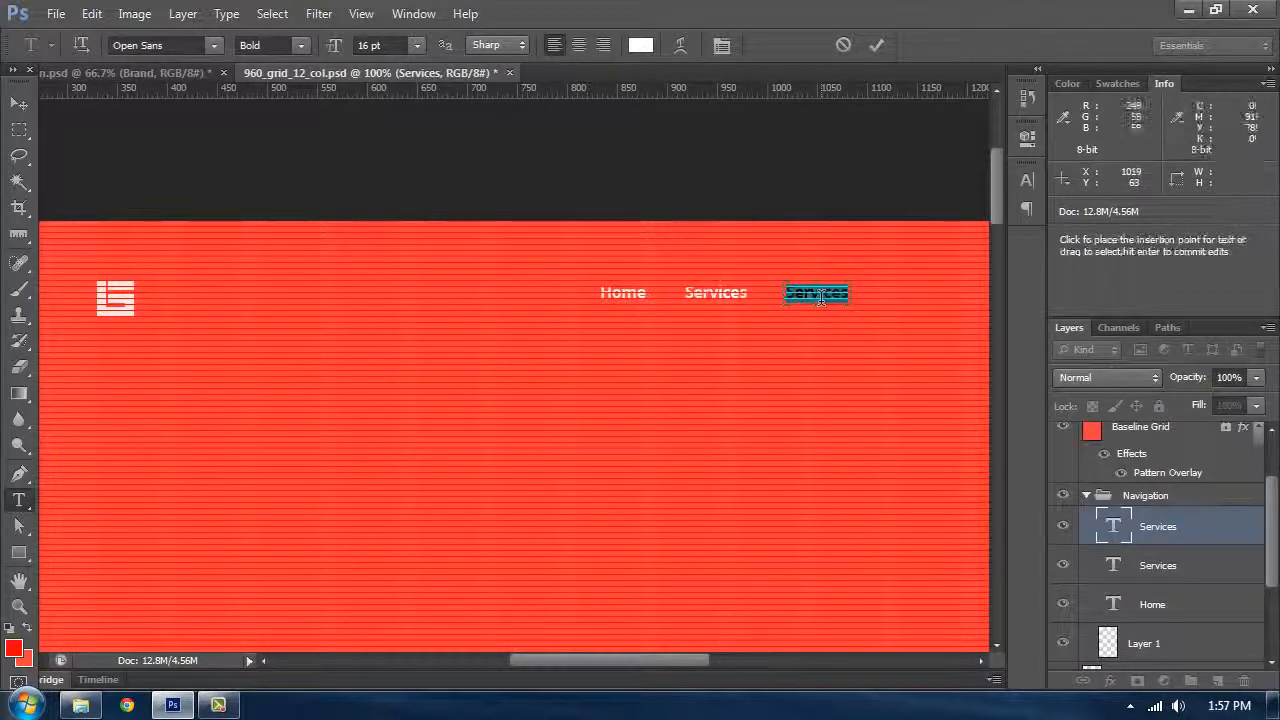
pyautogui.write('Portfolio')
pyautogui.hotkey('ctrl', 'Return')
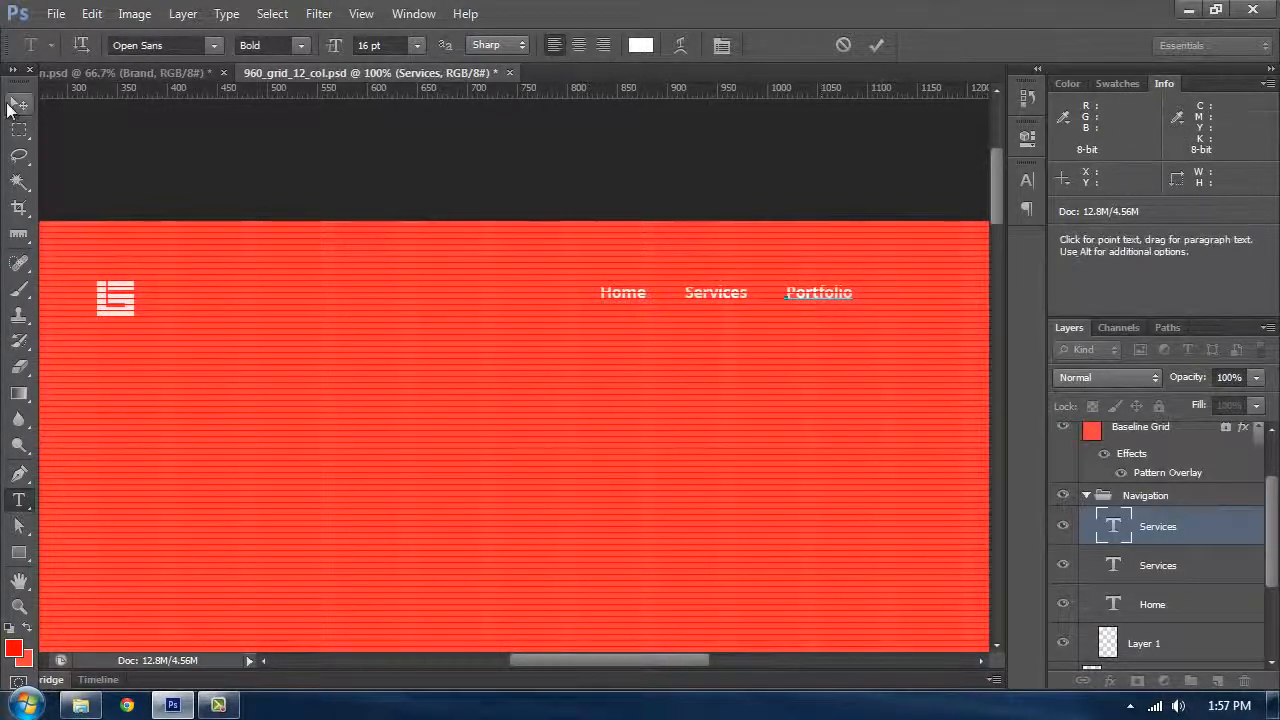
# Step: Duplicate the Portfolio text, nudge the copy right, and retype it as Blog
pyautogui.press('v')
pyautogui.moveTo(817, 314); pyautogui.dragTo(762, 306)
pyautogui.press('space')
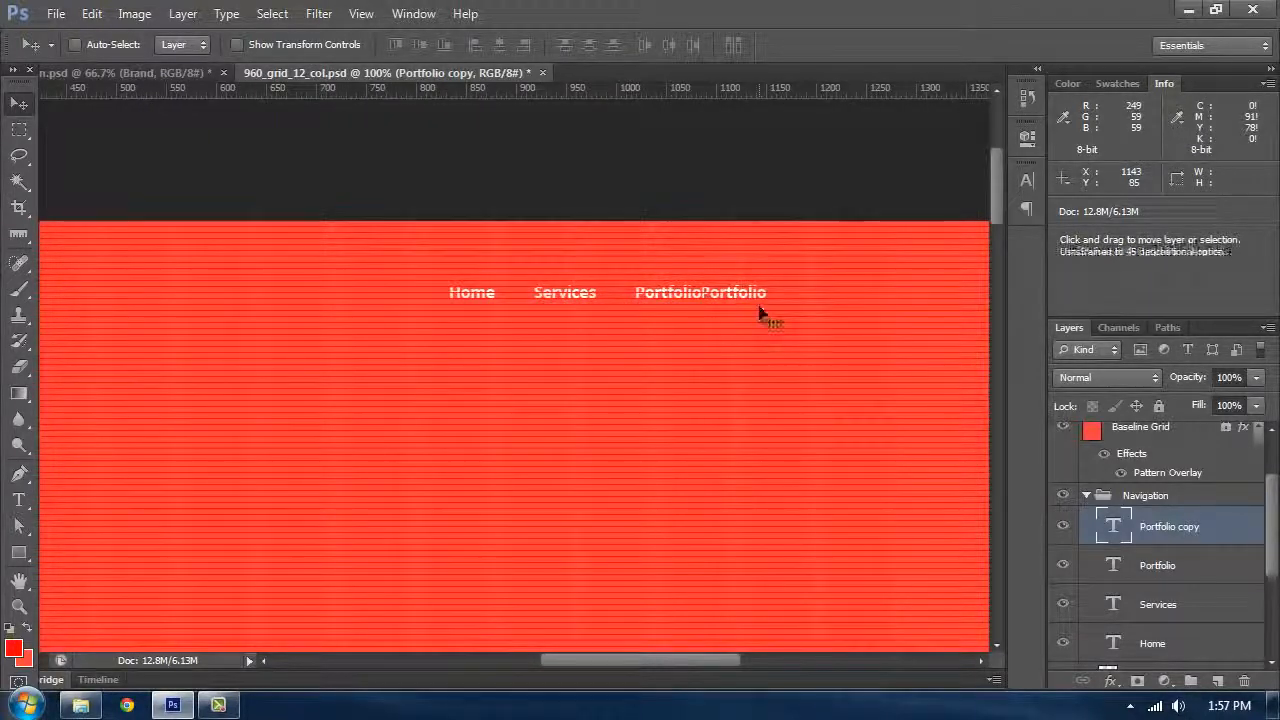
pyautogui.hotkey('shift', 'Right')
pyautogui.hotkey('shift', 'Right')
pyautogui.hotkey('shift', 'Right')
pyautogui.hotkey('shift', 'Right')
pyautogui.press('t')
pyautogui.click(762, 296)
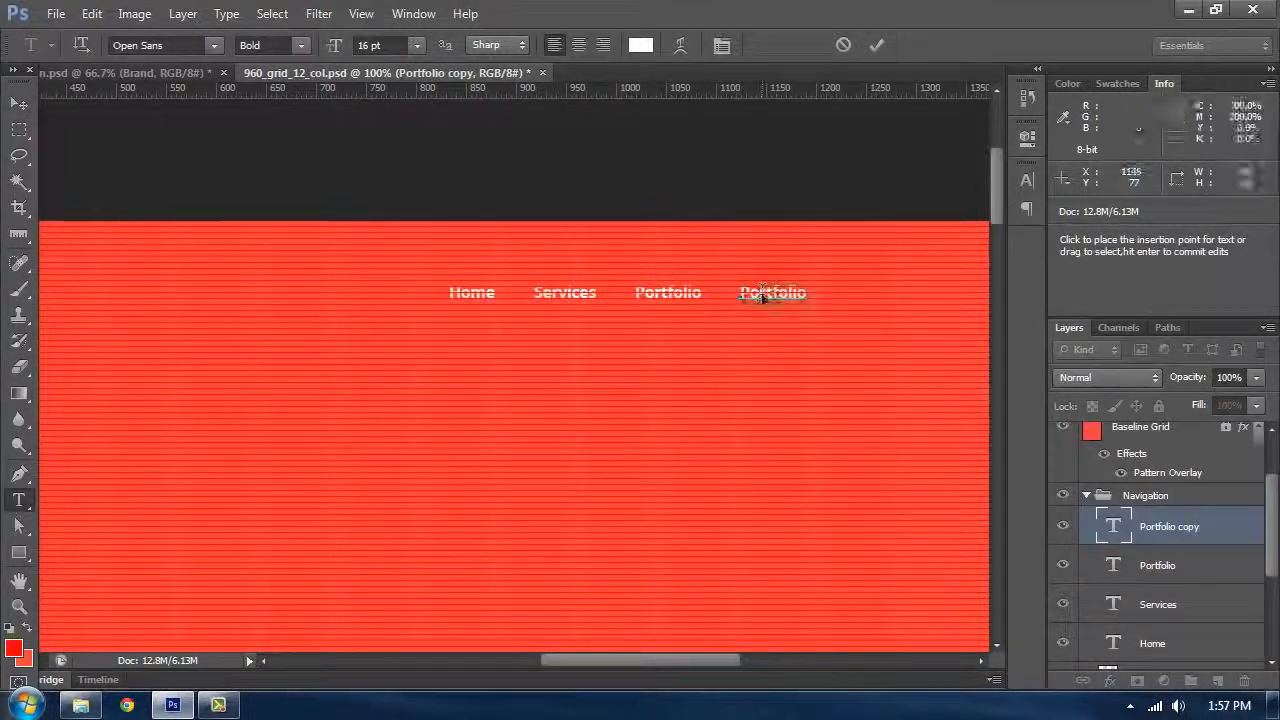
pyautogui.hotkey('ctrl', 'a')
pyautogui.write('Blog')
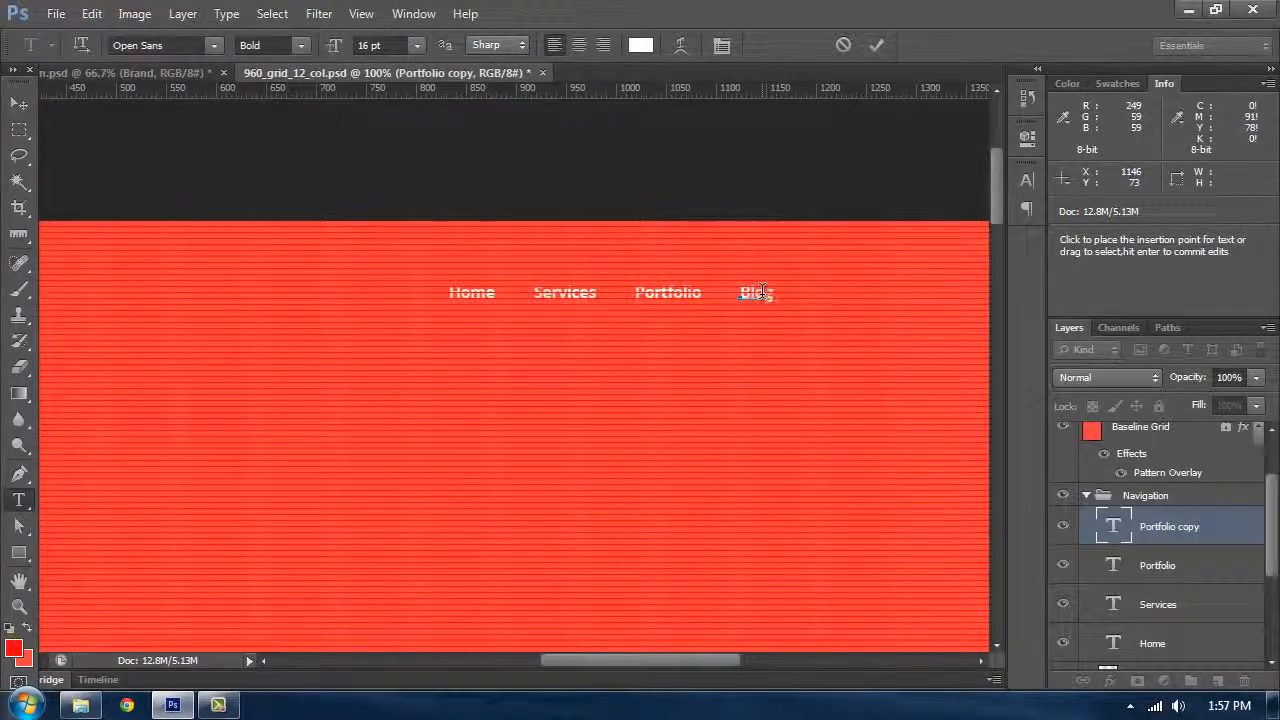
# Step: Duplicate the Blog text, nudge the copy right, and retype it as Hire me
pyautogui.click(19, 103)
pyautogui.moveTo(772, 311); pyautogui.dragTo(808, 309)
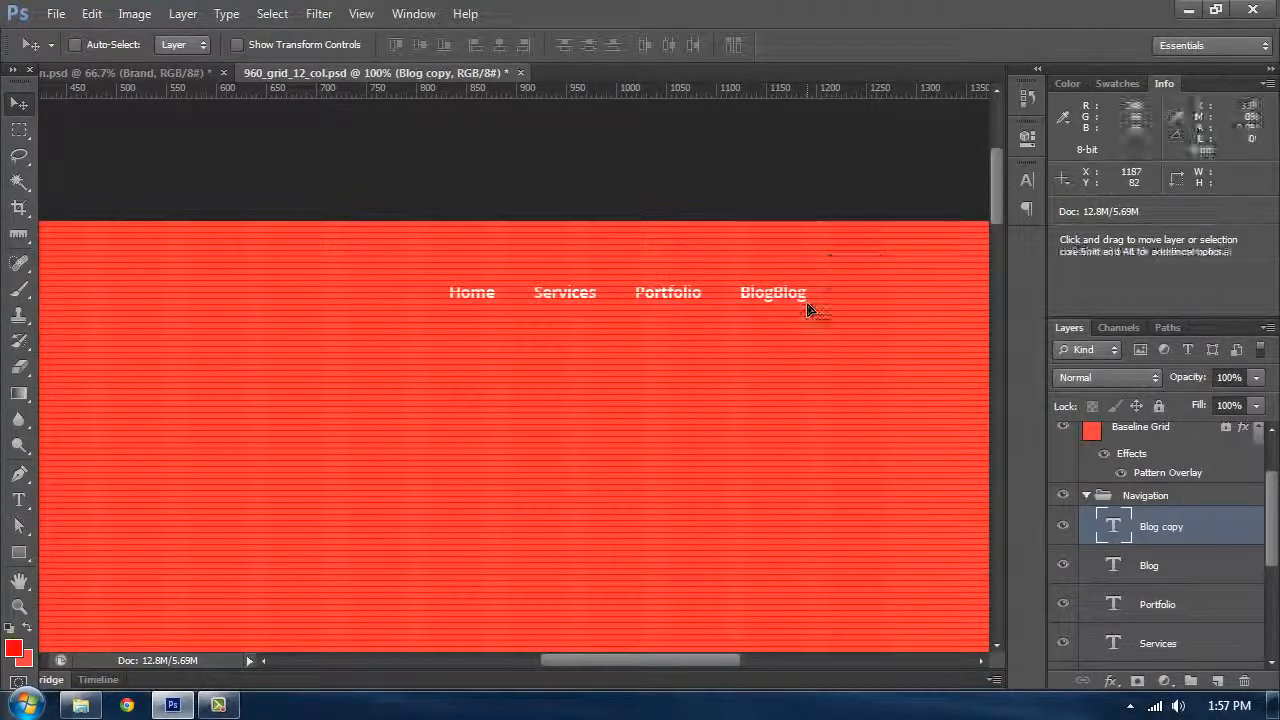
pyautogui.hotkey('shift', 'Right')
pyautogui.hotkey('shift', 'Right')
pyautogui.hotkey('shift', 'Right')
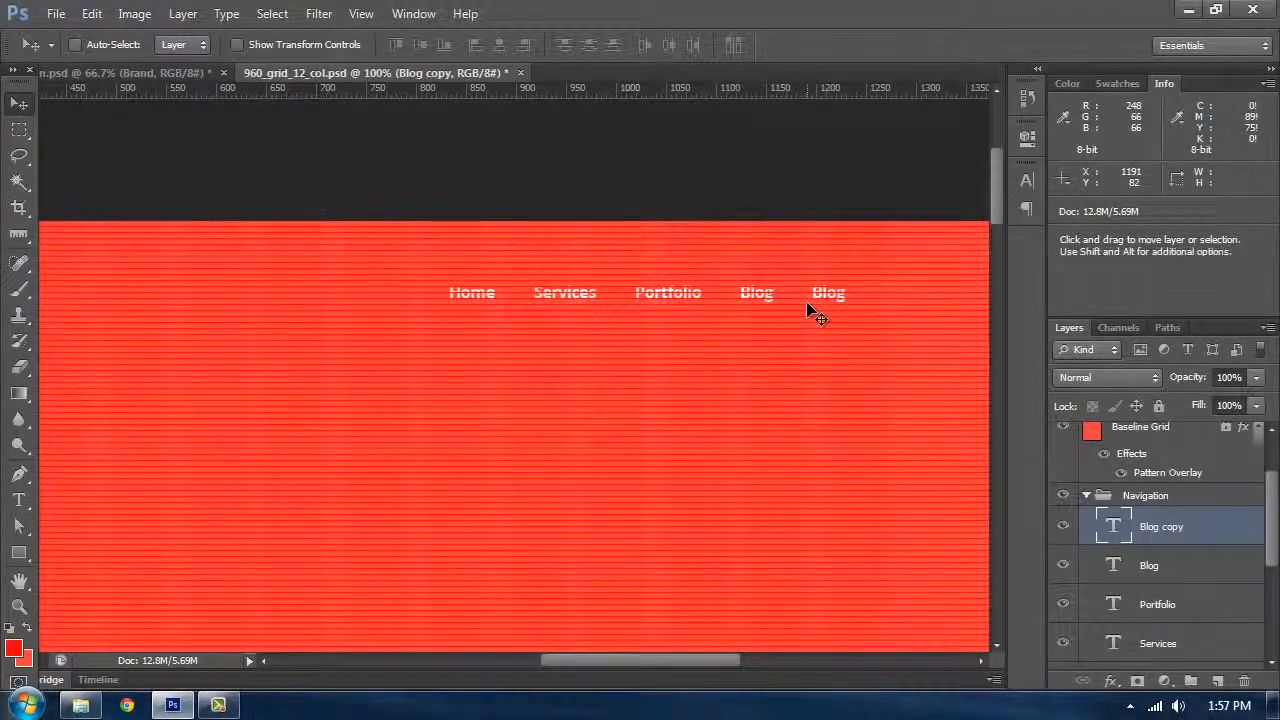
pyautogui.press('t')
pyautogui.moveTo(806, 298); pyautogui.dragTo(903, 288)
pyautogui.write('Hi')
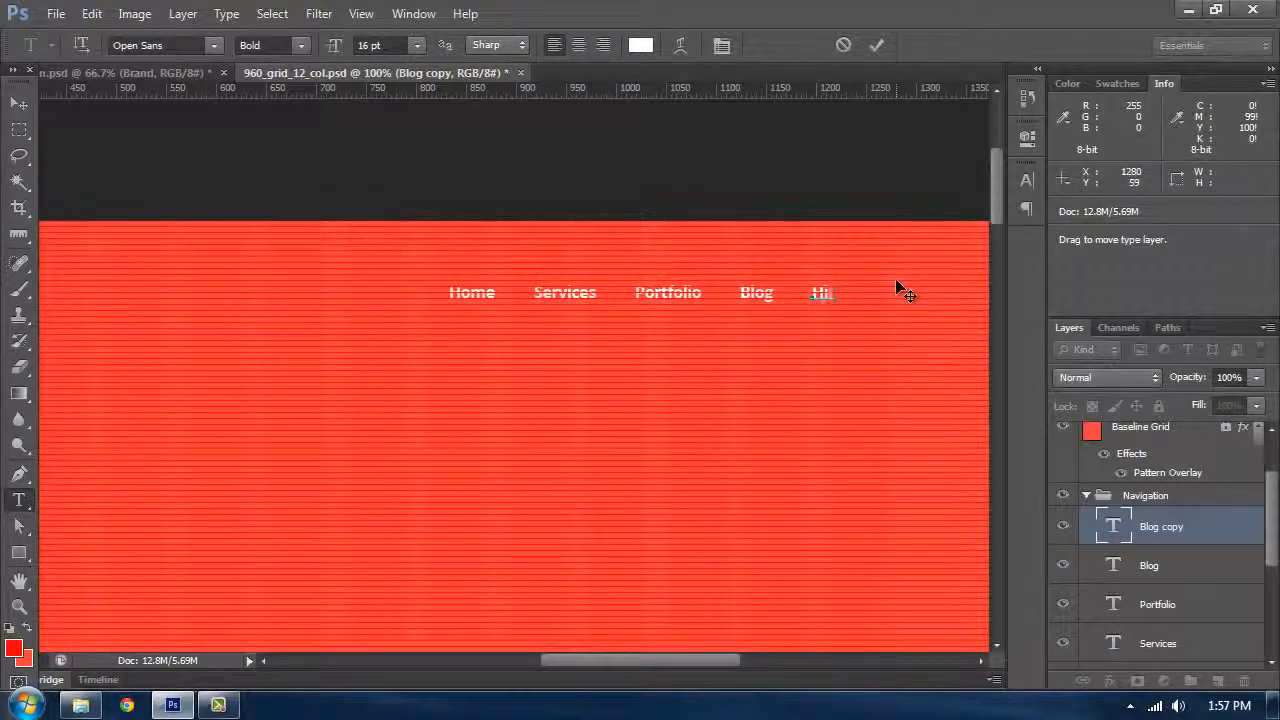
pyautogui.write('re Me')
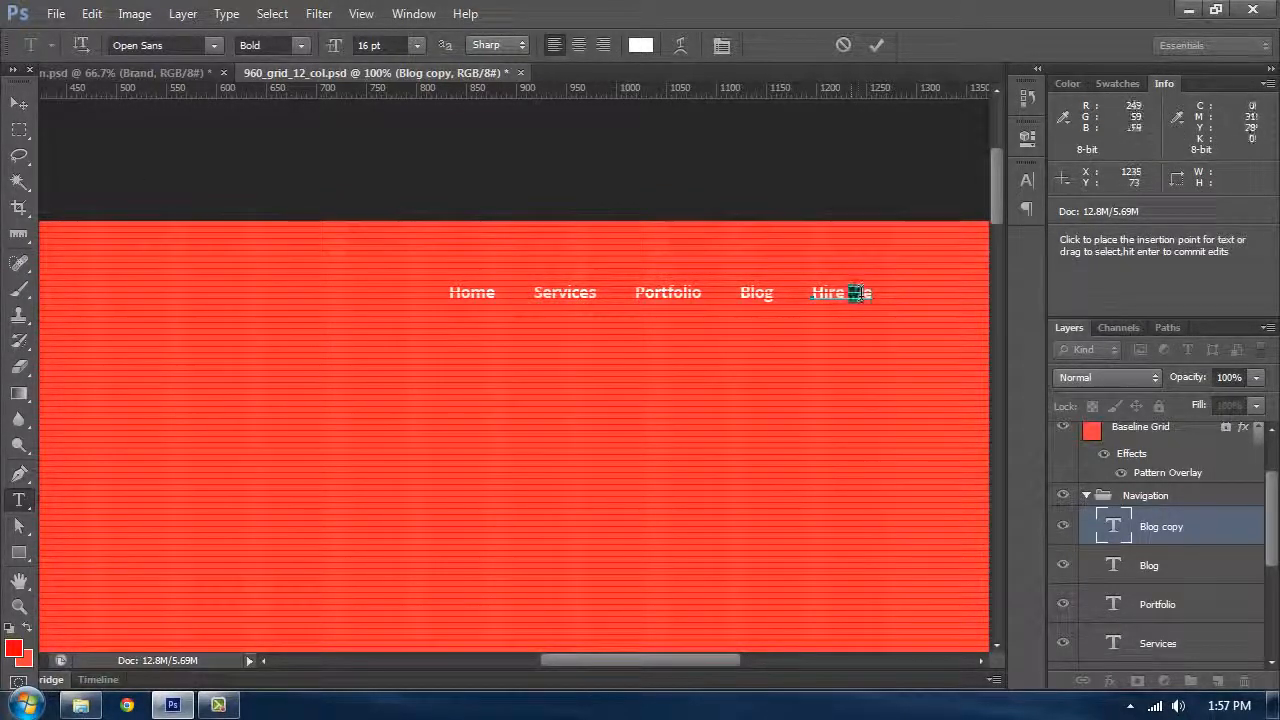
pyautogui.write('m')
pyautogui.click(19, 103)
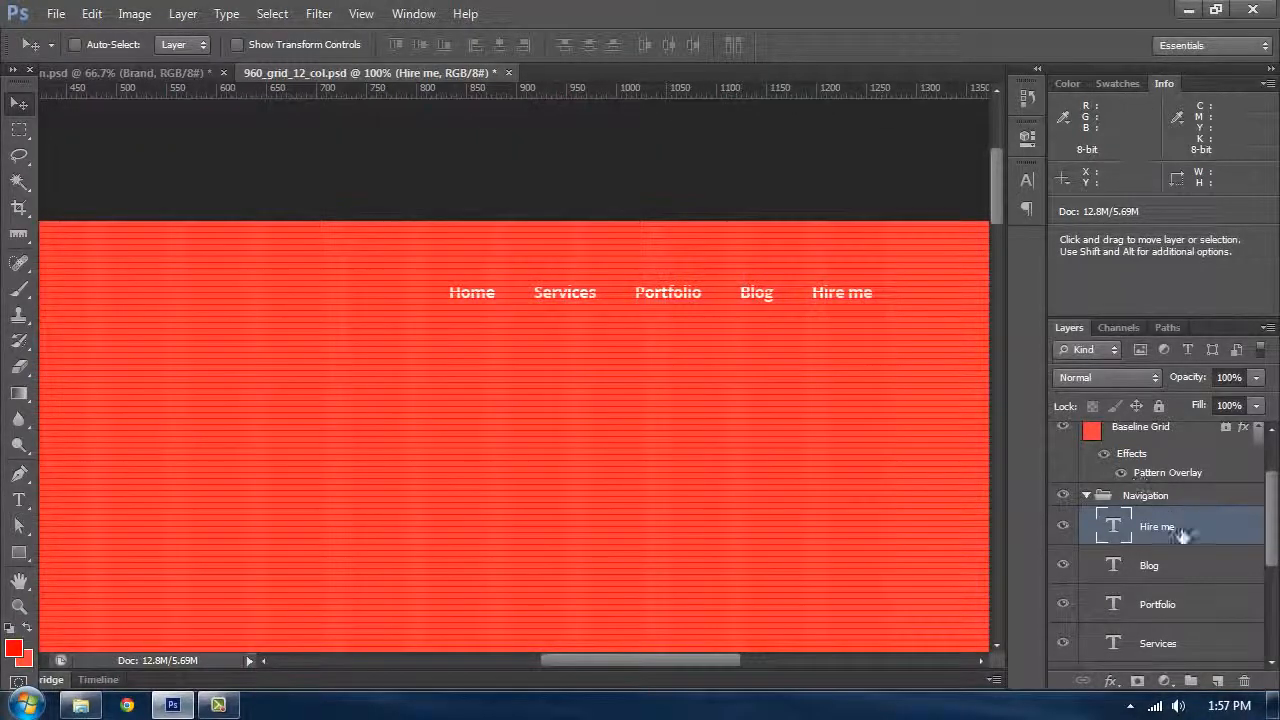
# Step: Select all five navigation text layers, show the guides, and nudge the navigation slightly right
pyautogui.scroll(-3, 1163, 552)
pyautogui.scroll(2, 1163, 530)
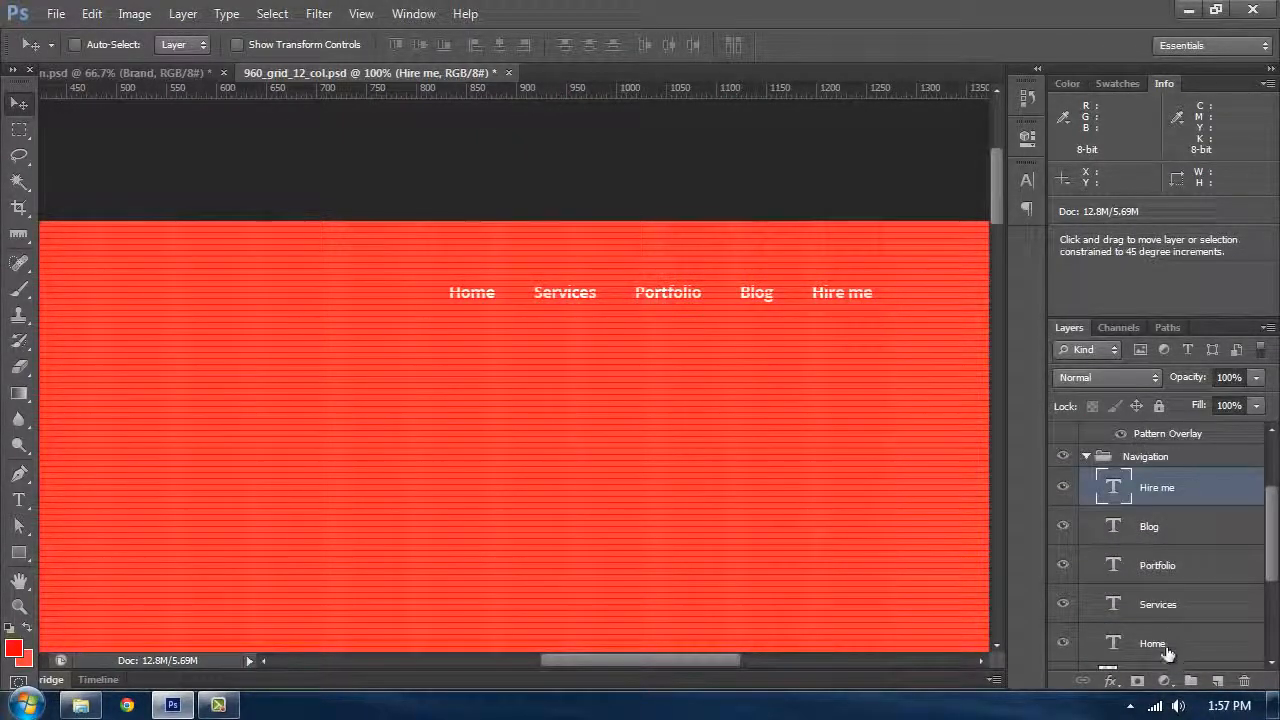
pyautogui.keyDown('shift'); pyautogui.click(1165, 651); pyautogui.keyUp('shift')
pyautogui.scroll(-2, 1130, 600)
pyautogui.hotkey('ctrl', ';')
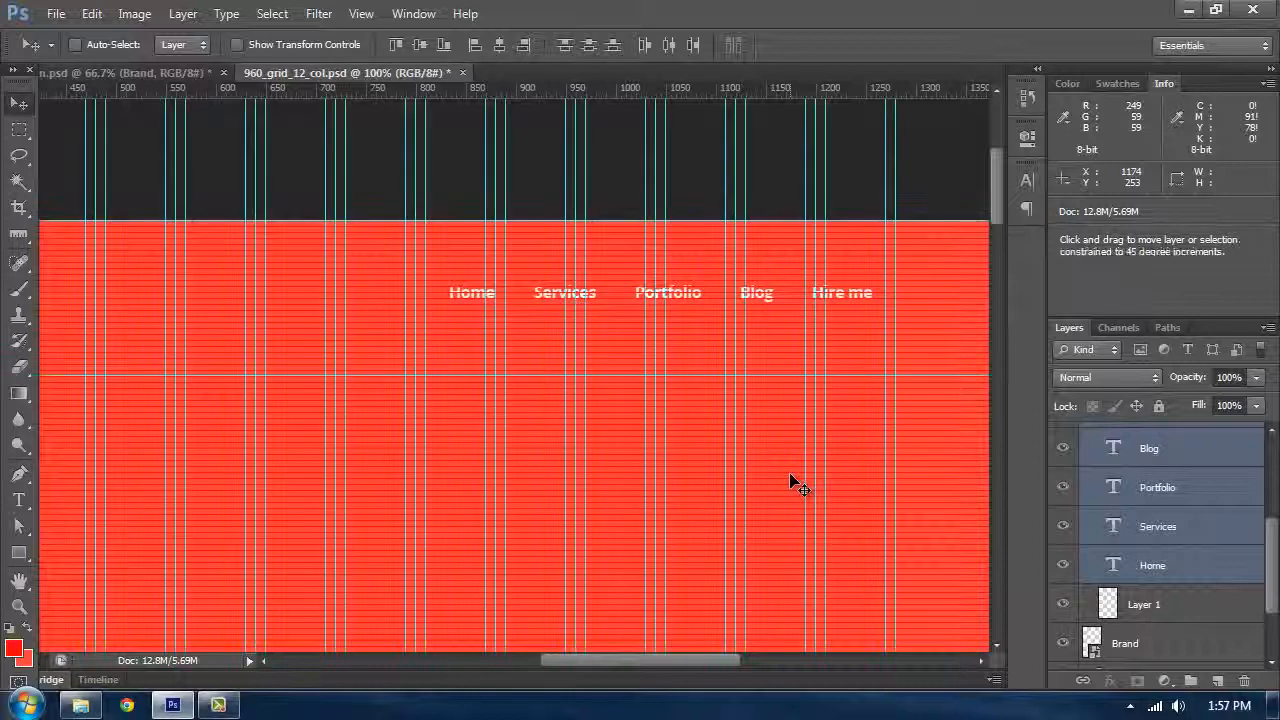
pyautogui.hotkey('shift', 'Right')
pyautogui.hotkey('shift', 'Right')
pyautogui.press('Left')
pyautogui.press('Left')
pyautogui.press('Left')
pyautogui.press('Left')
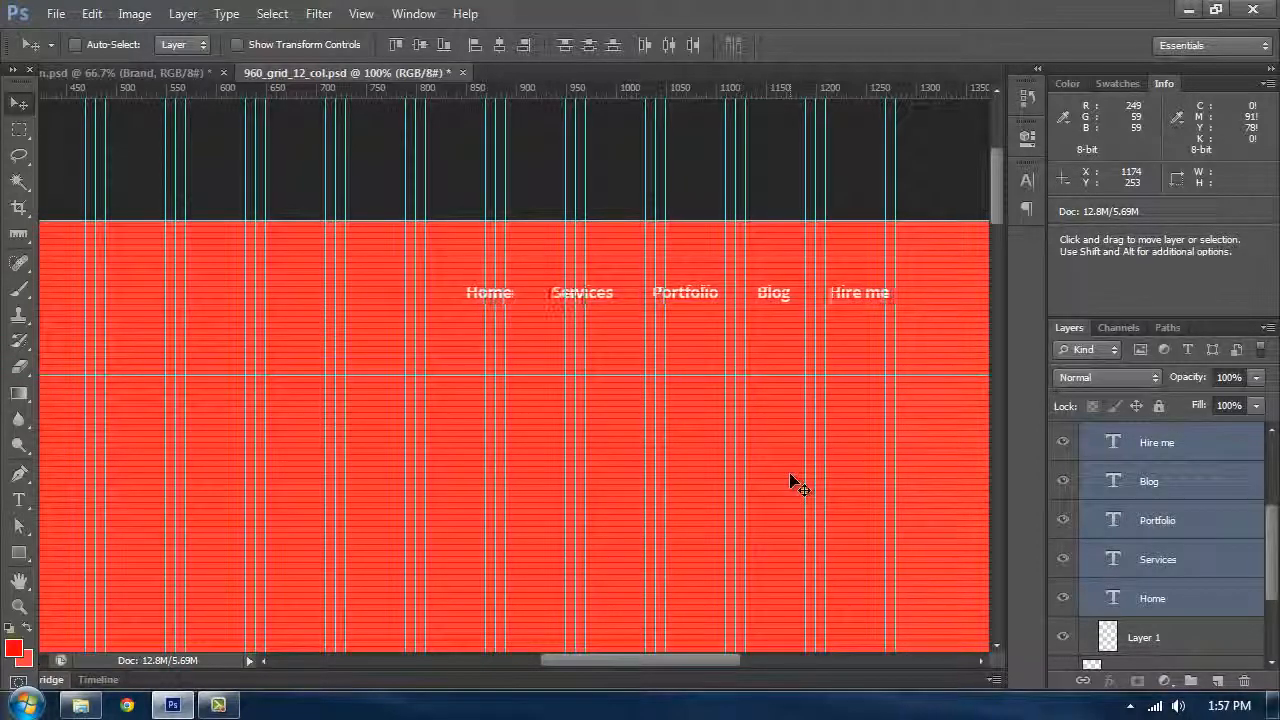
pyautogui.press('Left')
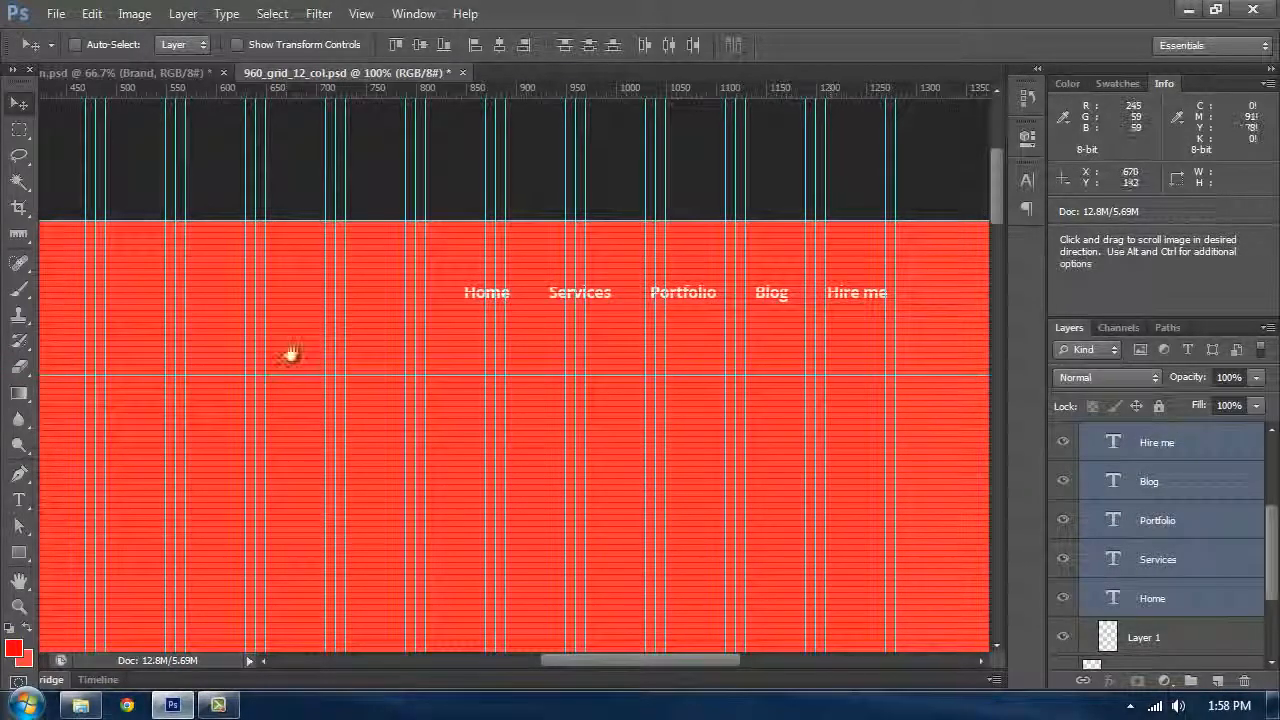
# Step: Add a horizontal guide at the top edge of the logo
pyautogui.moveTo(288, 354); pyautogui.dragTo(643, 383)
pyautogui.moveTo(357, 88); pyautogui.dragTo(394, 310)
pyautogui.moveTo(292, 316); pyautogui.dragTo(440, 278)
pyautogui.hotkey('ctrl', '+')
pyautogui.hotkey('ctrl', '+')
pyautogui.hotkey('ctrl', '+')
pyautogui.hotkey('ctrl', '+')
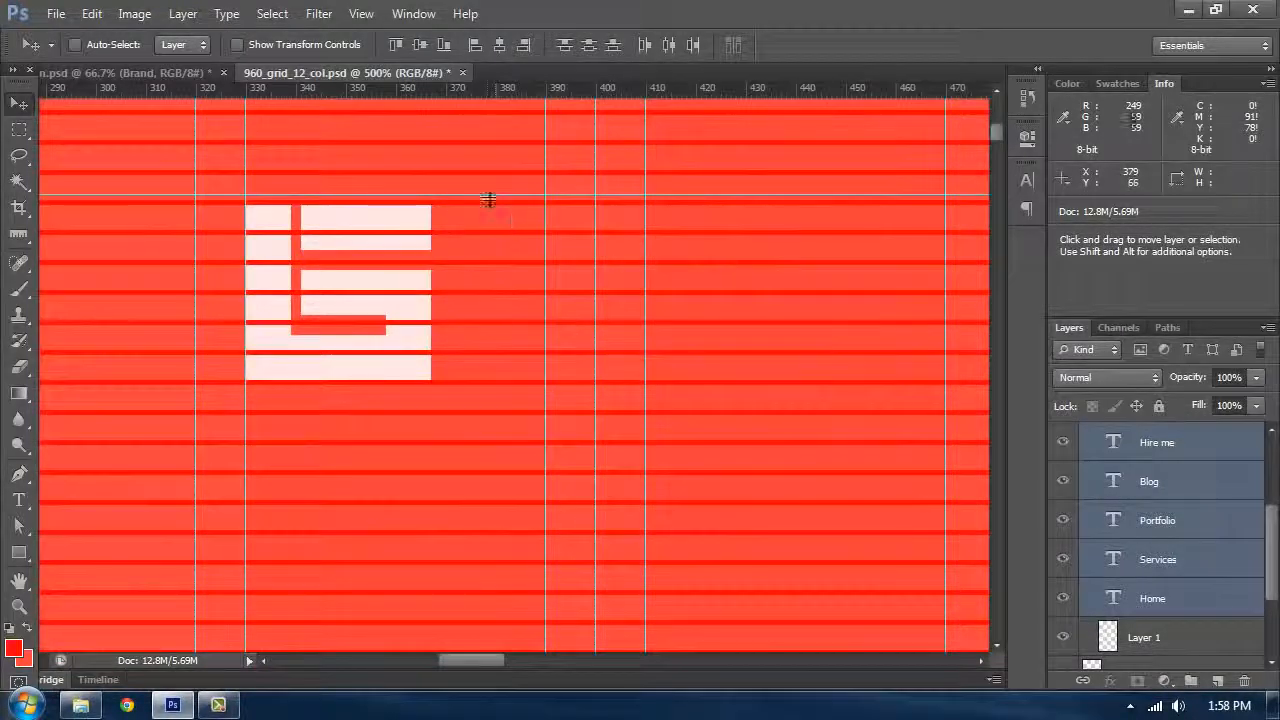
pyautogui.moveTo(488, 196); pyautogui.dragTo(487, 204)
pyautogui.moveTo(586, 206); pyautogui.dragTo(884, 314)
pyautogui.moveTo(288, 295); pyautogui.dragTo(368, 288)
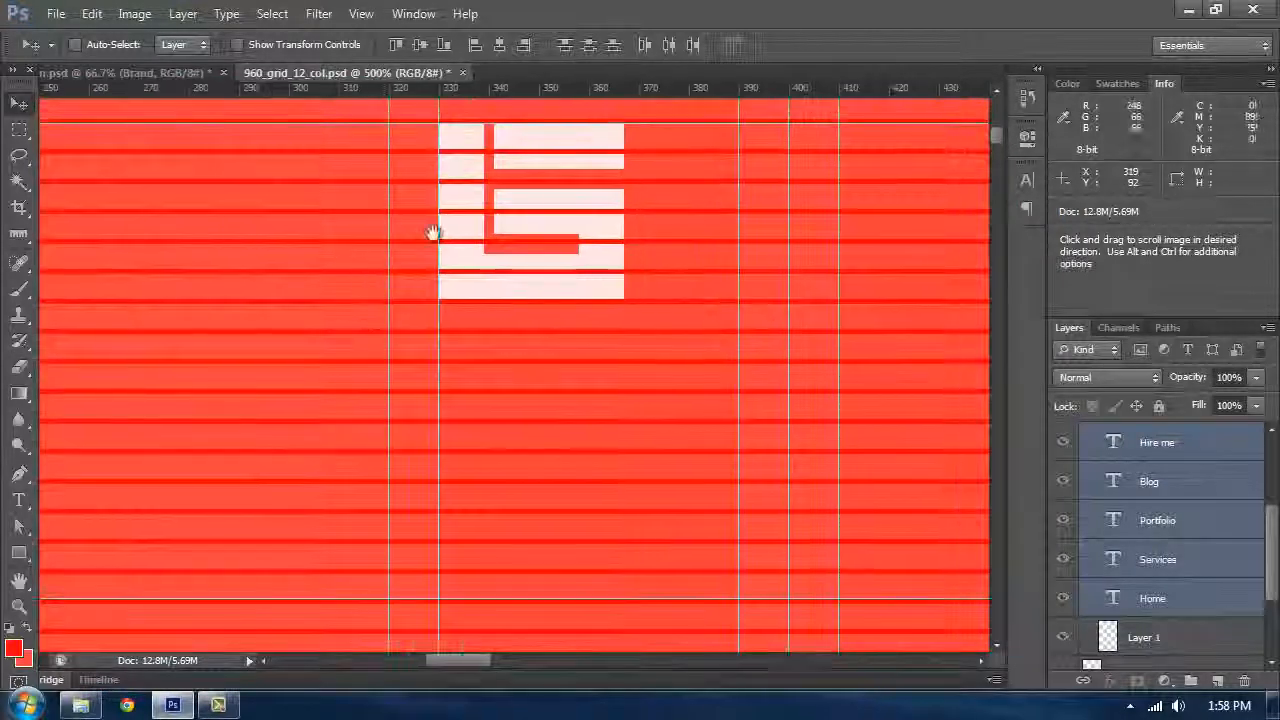
# Step: Add a horizontal guide along the bottom edge of the logo
pyautogui.moveTo(541, 93); pyautogui.dragTo(569, 301)
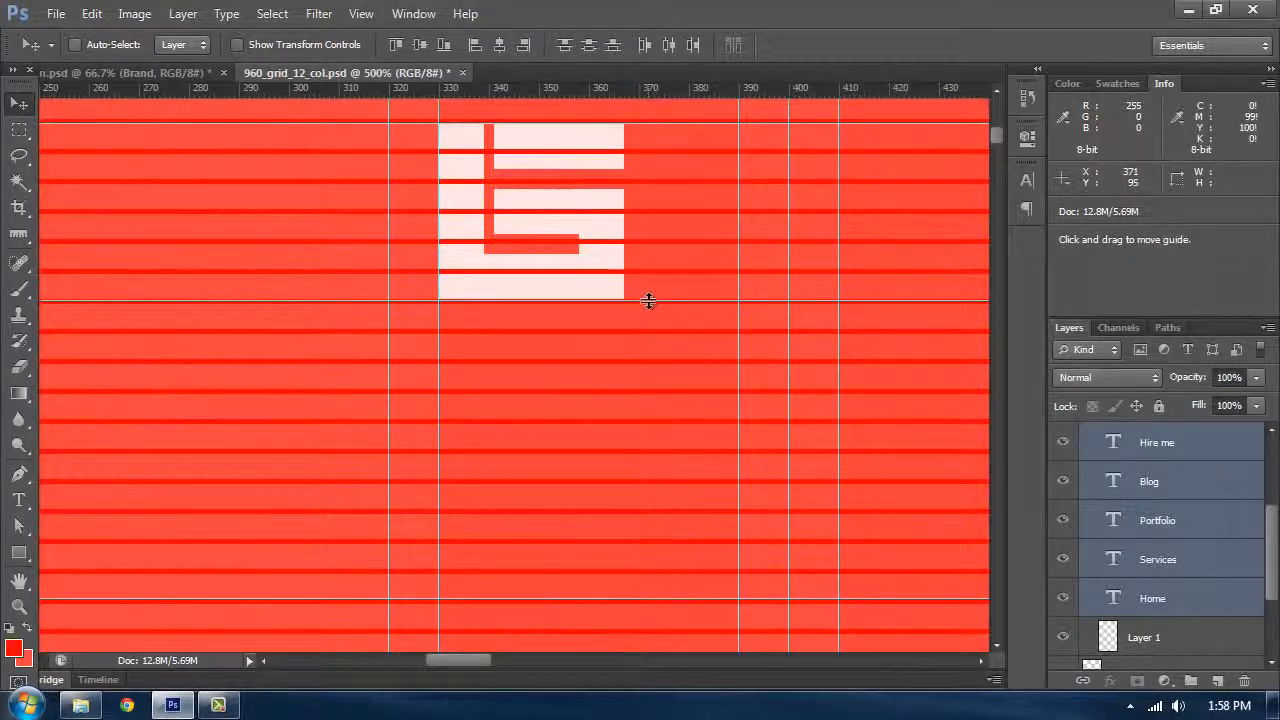
pyautogui.moveTo(648, 301); pyautogui.dragTo(650, 303)
pyautogui.hotkey('ctrl', '+')
pyautogui.hotkey('ctrl', '+')
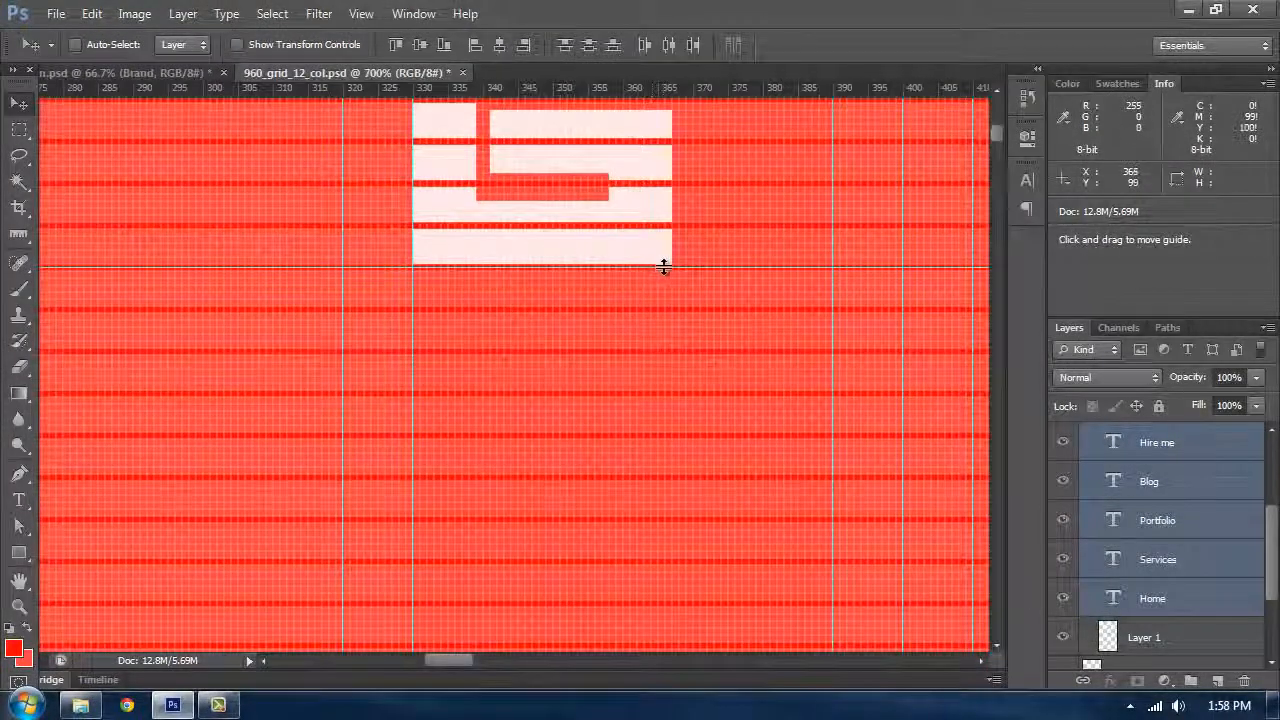
pyautogui.moveTo(665, 264); pyautogui.dragTo(676, 267)
# Step: Nudge the navigation text down 3 px to align it with the logo guides
pyautogui.moveTo(806, 217); pyautogui.dragTo(346, 337)
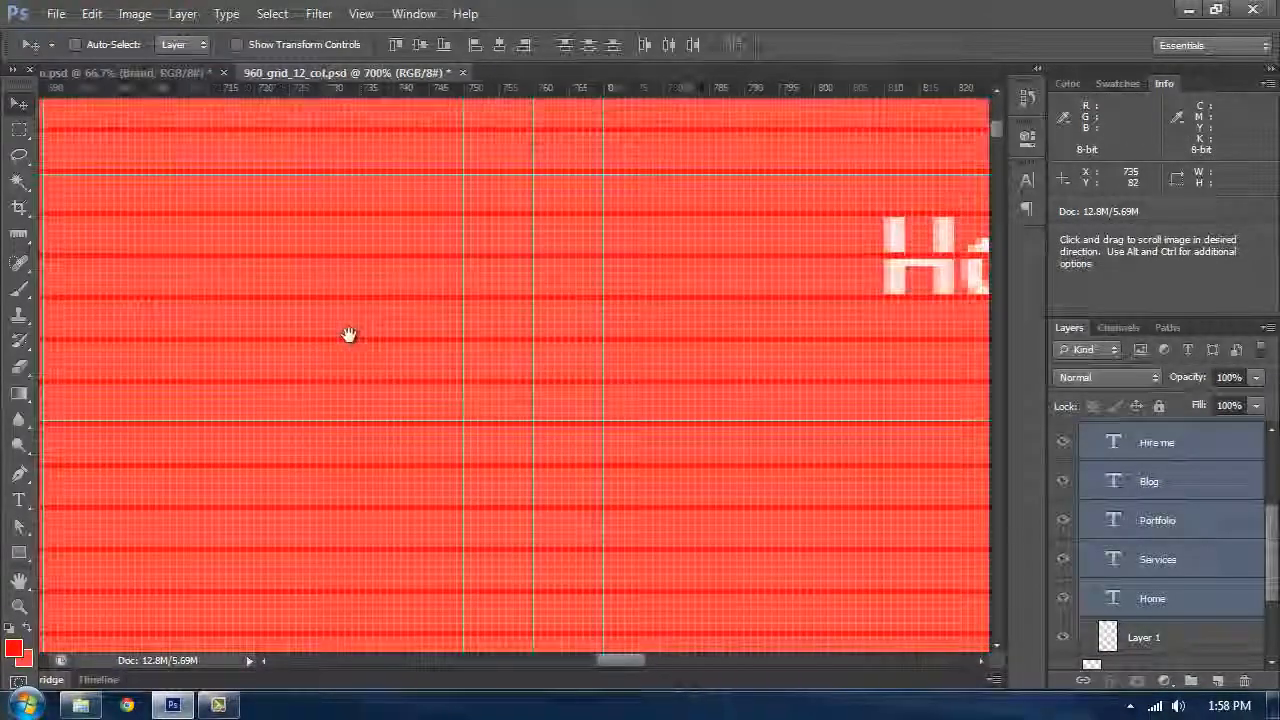
pyautogui.hotkey('ctrl', '-')
pyautogui.hotkey('ctrl', '-')
pyautogui.hotkey('ctrl', '-')
pyautogui.hotkey('ctrl', '-')
pyautogui.hotkey('ctrl', '-')
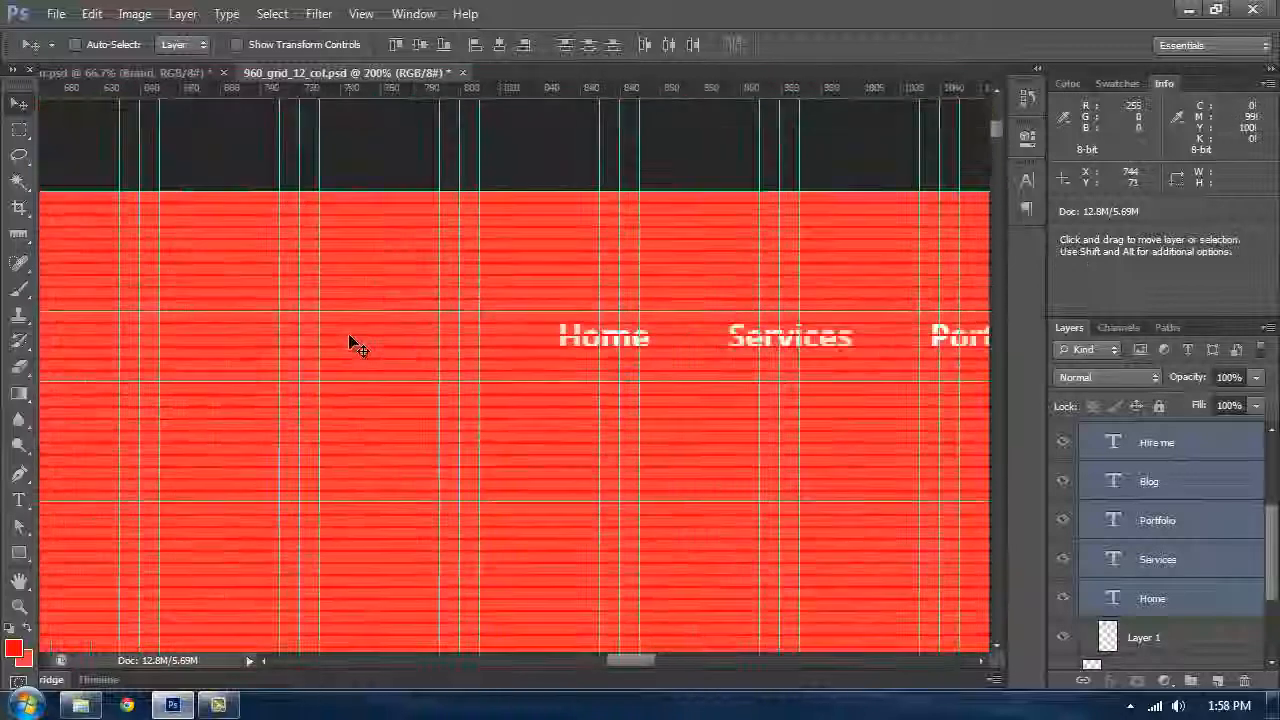
pyautogui.moveTo(914, 426); pyautogui.dragTo(297, 391)
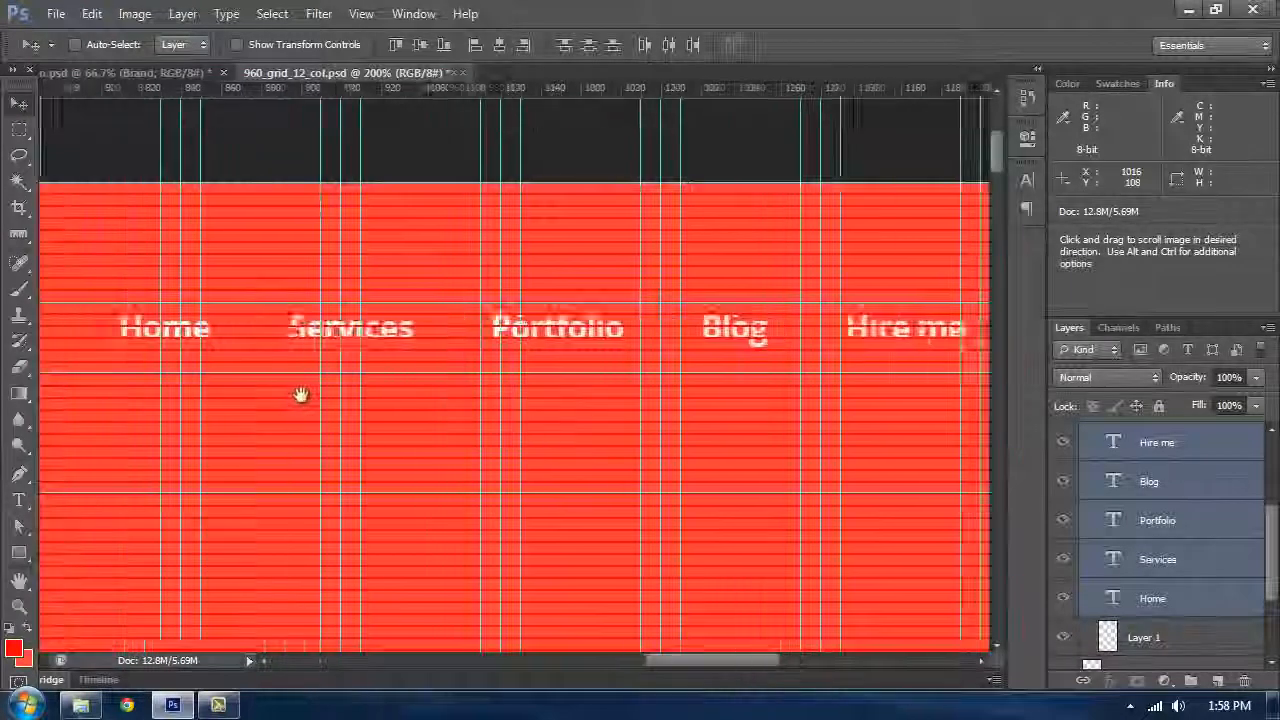
pyautogui.hotkey('ctrl', '+')
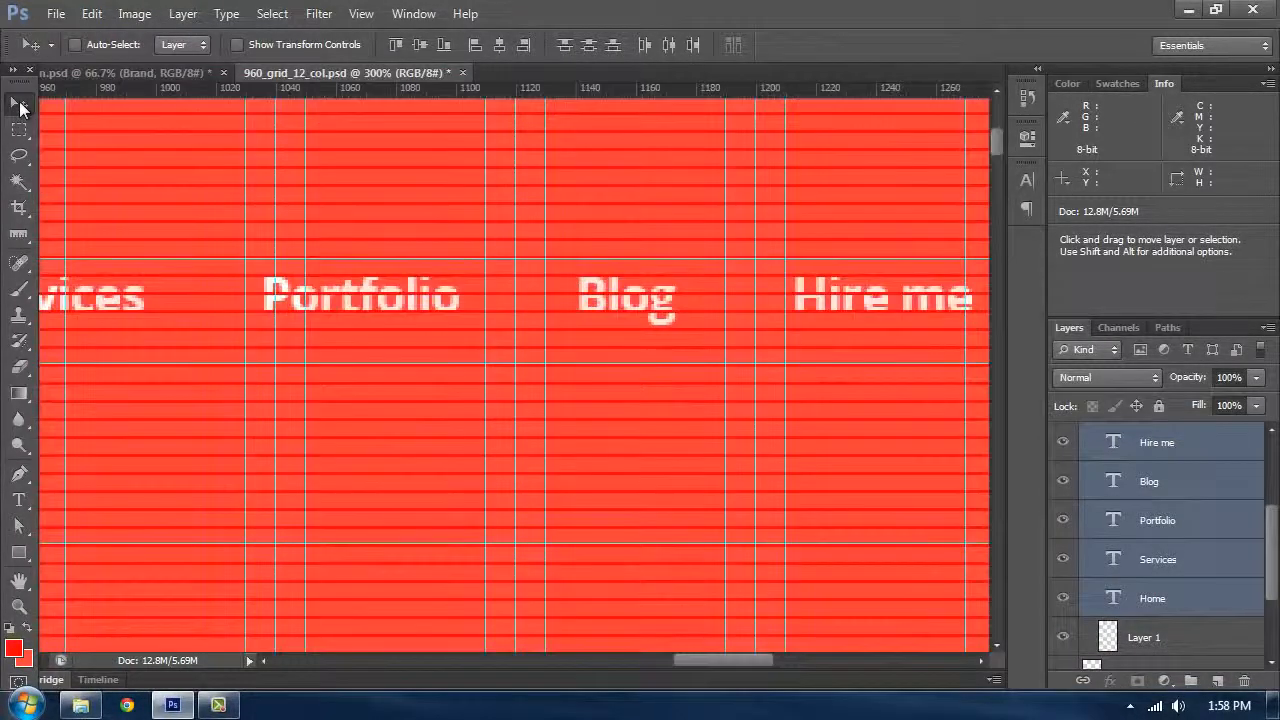
pyautogui.press('Down')
pyautogui.press('Down')
pyautogui.press('Down')
pyautogui.press('Down')
pyautogui.press('Down')
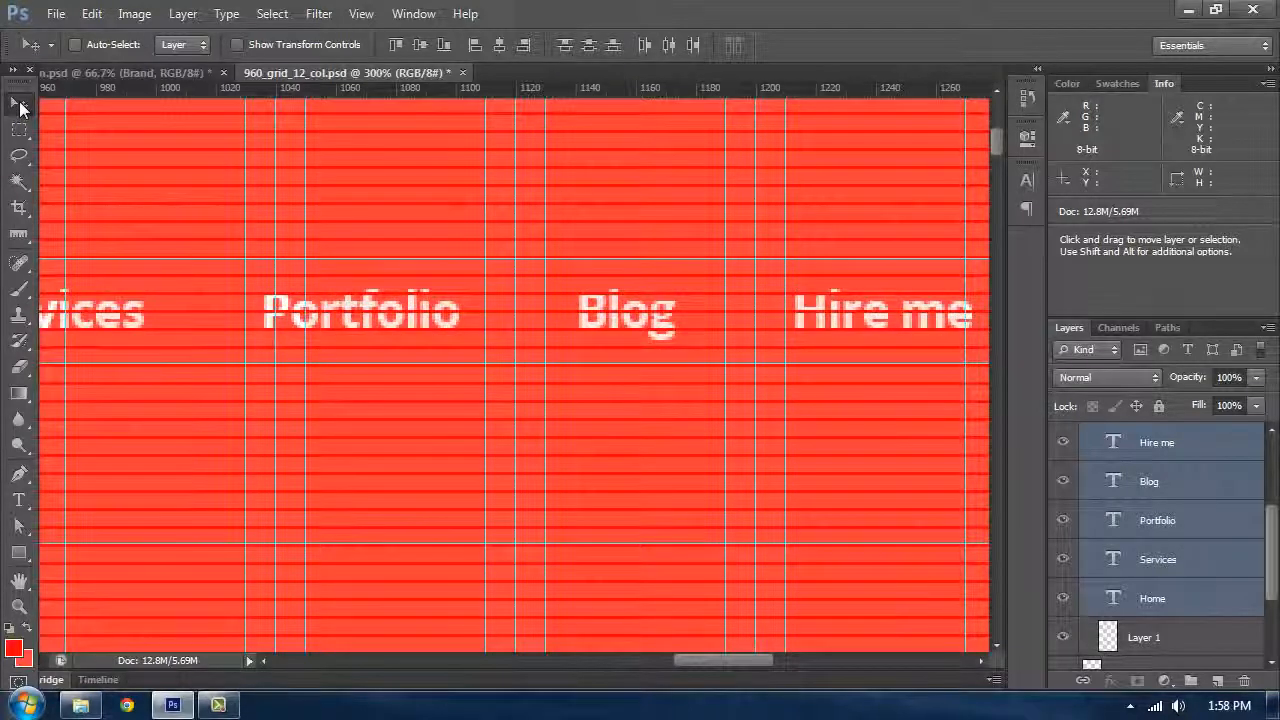
pyautogui.moveTo(476, 300); pyautogui.dragTo(694, 234)
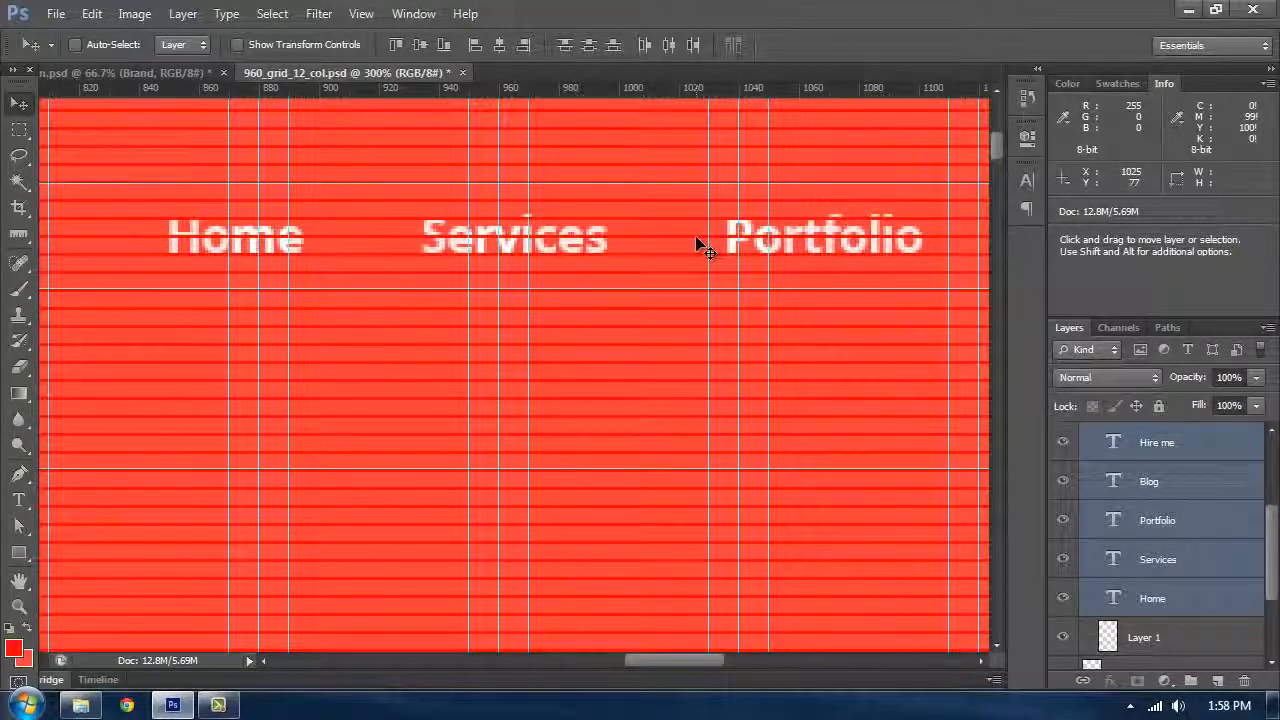
pyautogui.hotkey('ctrl', '-')
pyautogui.hotkey('ctrl', '-')
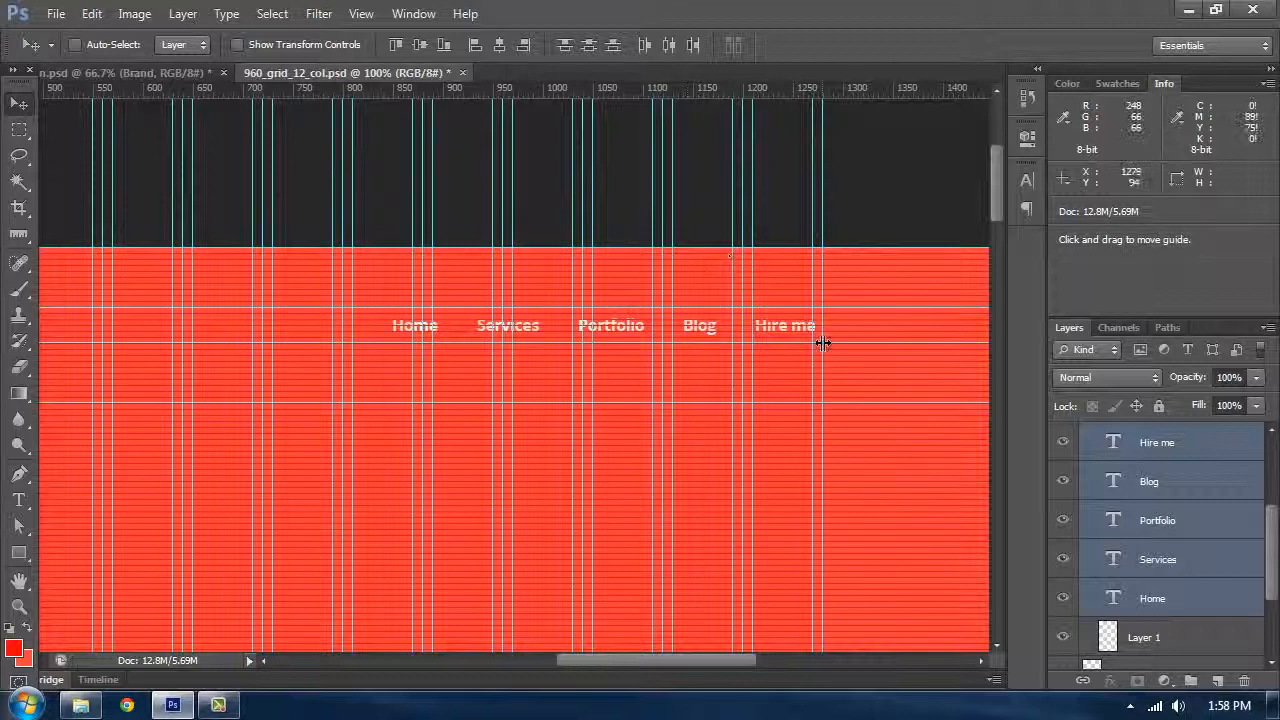
# Step: Nudge the selected navigation text 3 px left and hide the guides
pyautogui.press('Left')
pyautogui.press('Left')
pyautogui.press('Left')
pyautogui.hotkey('ctrl', ';')
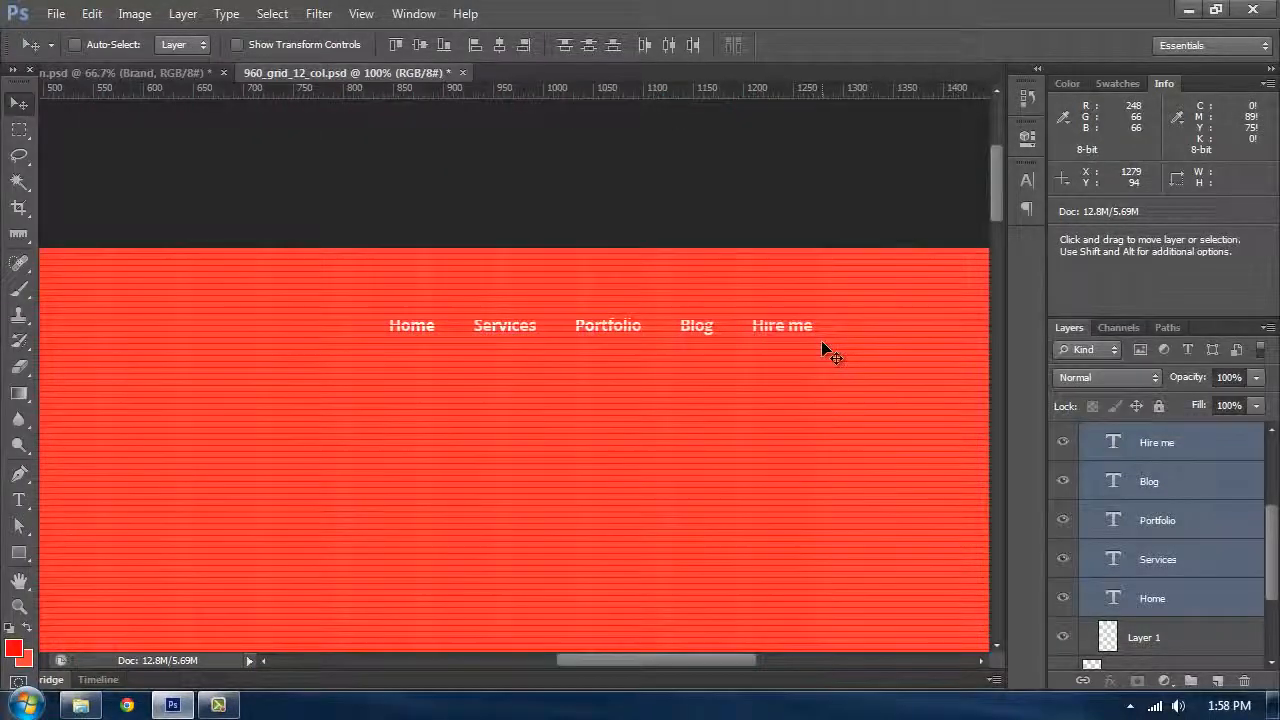
# Step: Group the Services, Portfolio, Blog and Hire me text layers into a group named Normal
pyautogui.click(1140, 455)
pyautogui.keyDown('shift'); pyautogui.click(1155, 568); pyautogui.keyUp('shift')
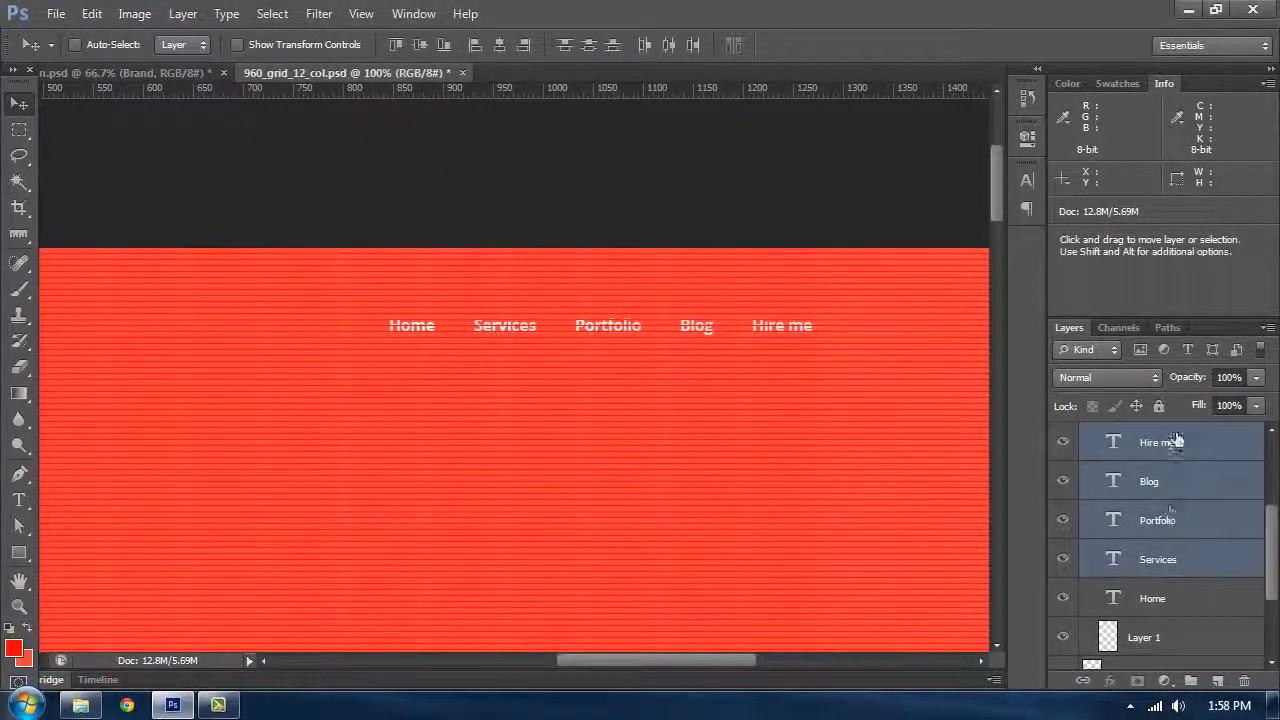
pyautogui.click(1172, 446)
pyautogui.keyDown('shift'); pyautogui.click(1166, 560); pyautogui.keyUp('shift')
pyautogui.hotkey('ctrl', 'g')
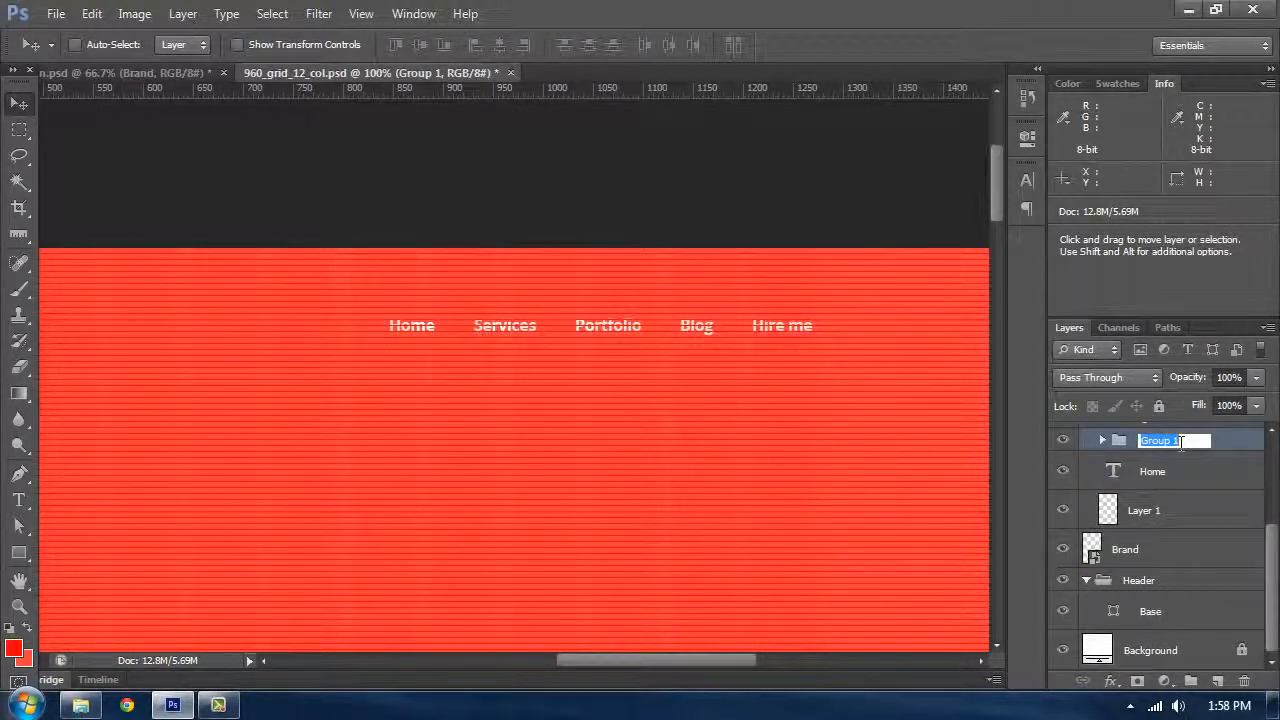
pyautogui.write('Normal')
pyautogui.press('Return')
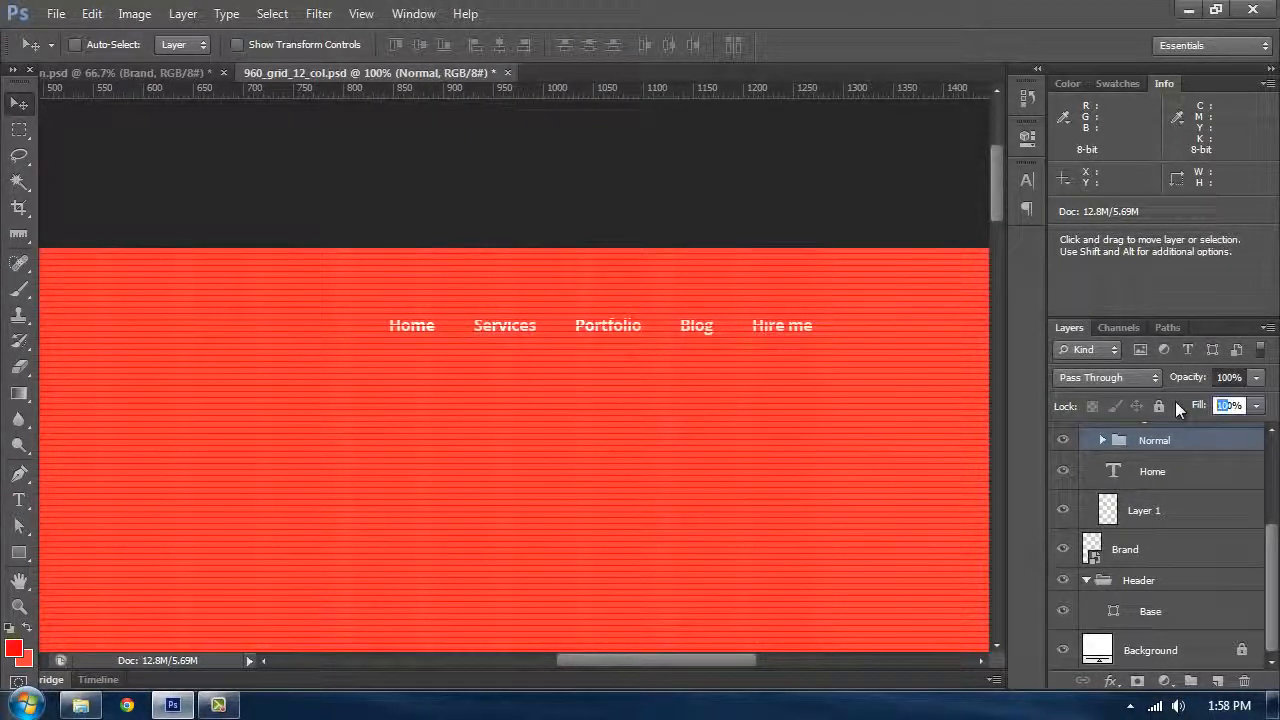
# Step: Set the Normal group's fill to 60%
pyautogui.write('60')
pyautogui.press('Return')
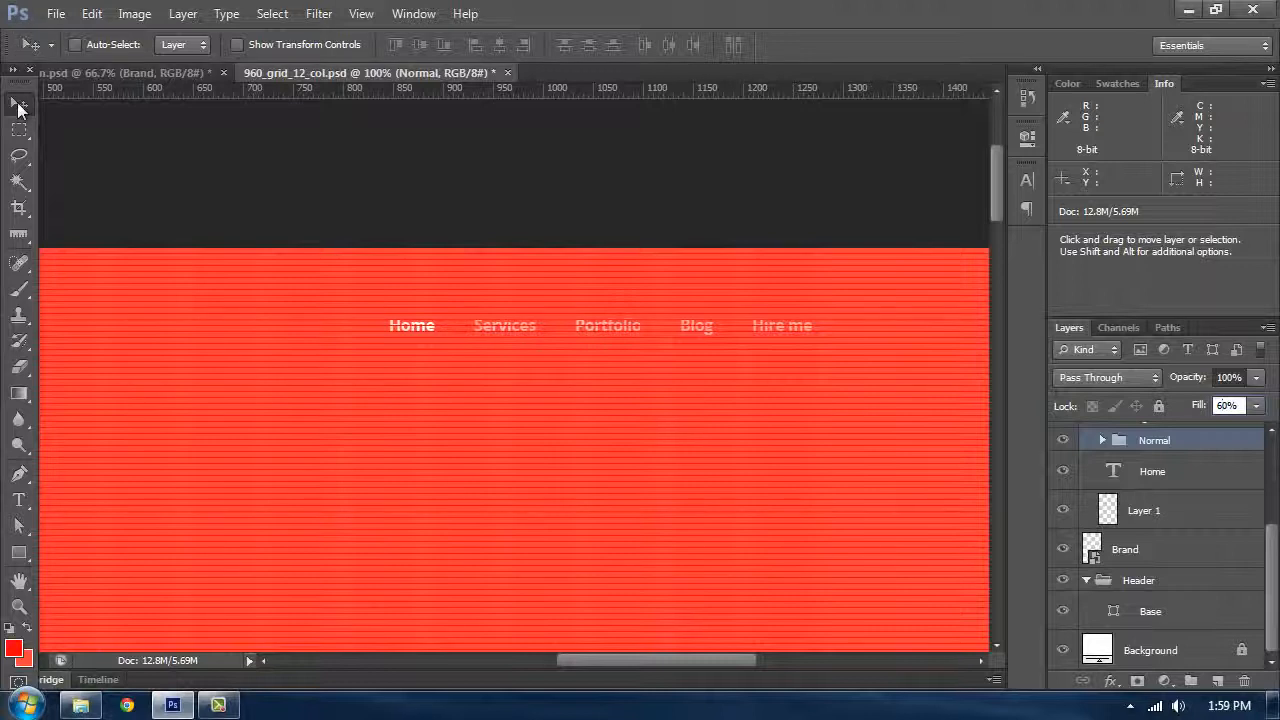
pyautogui.write('0')
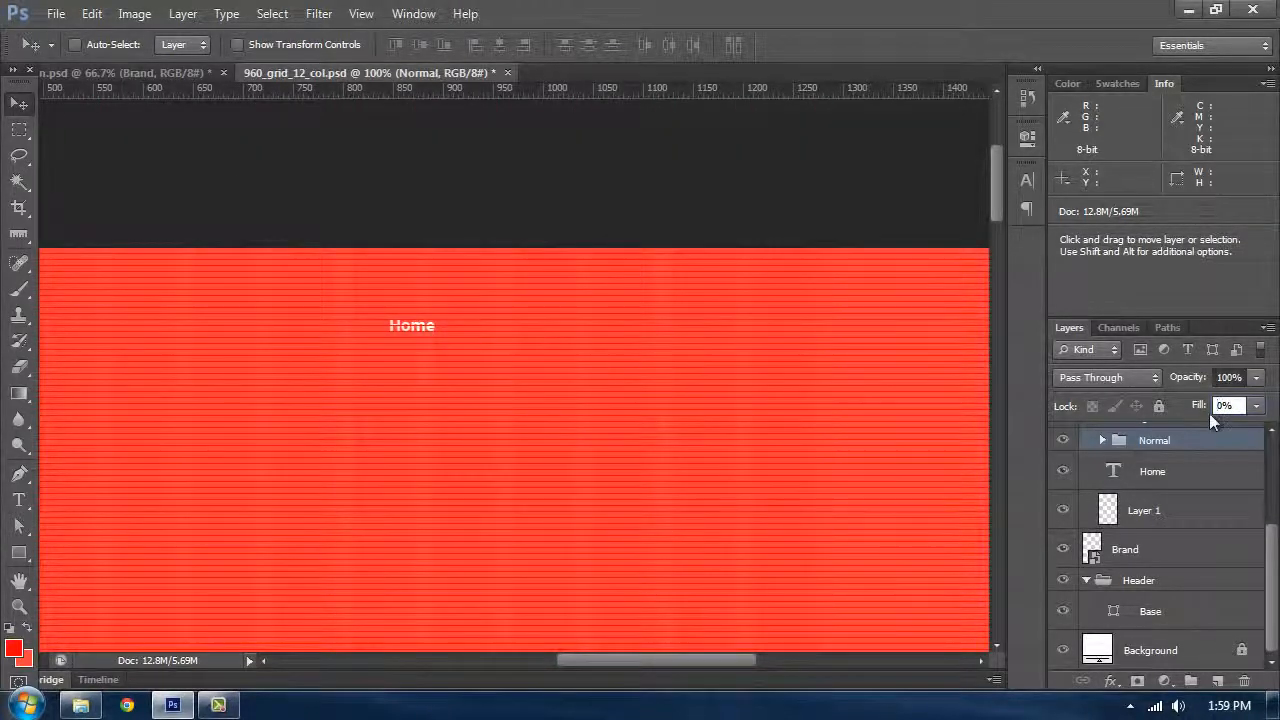
pyautogui.press('Escape')
# Step: Put the Home text layer into its own group named Active / Hover
pyautogui.click(1180, 473)
pyautogui.hotkey('ctrl', 'g')
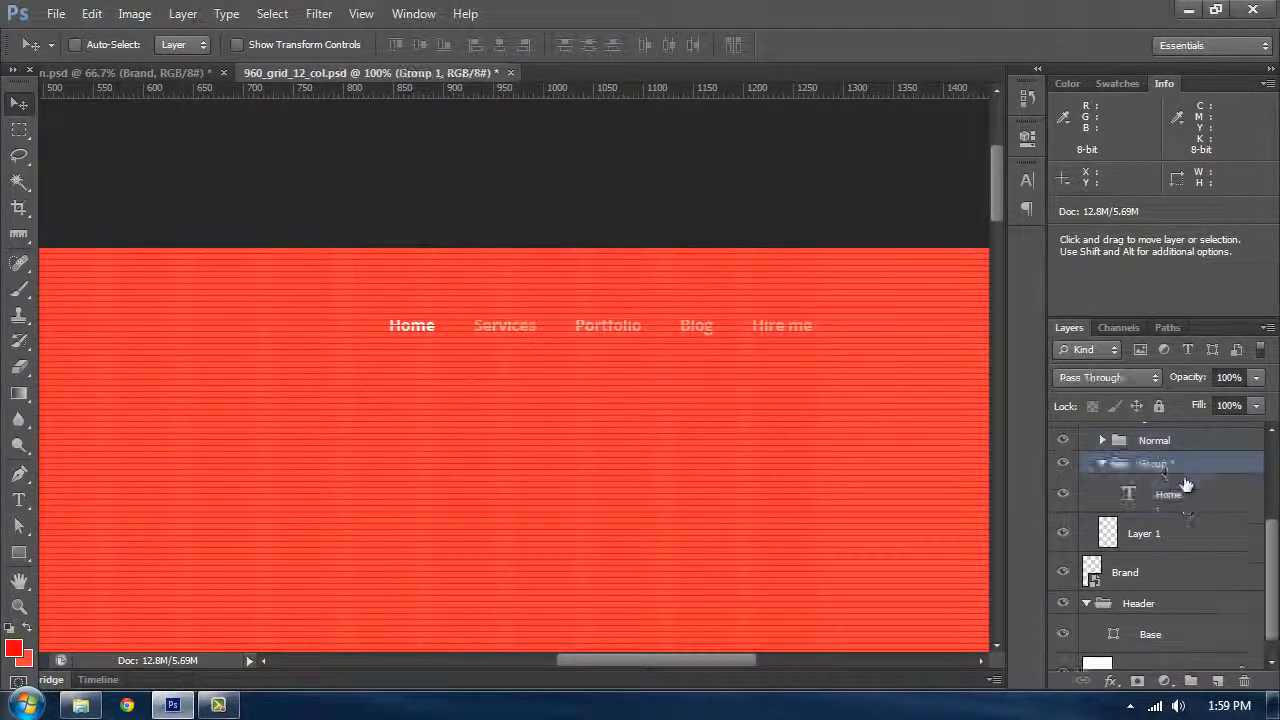
pyautogui.doubleClick(1153, 463)
pyautogui.write('Active /')
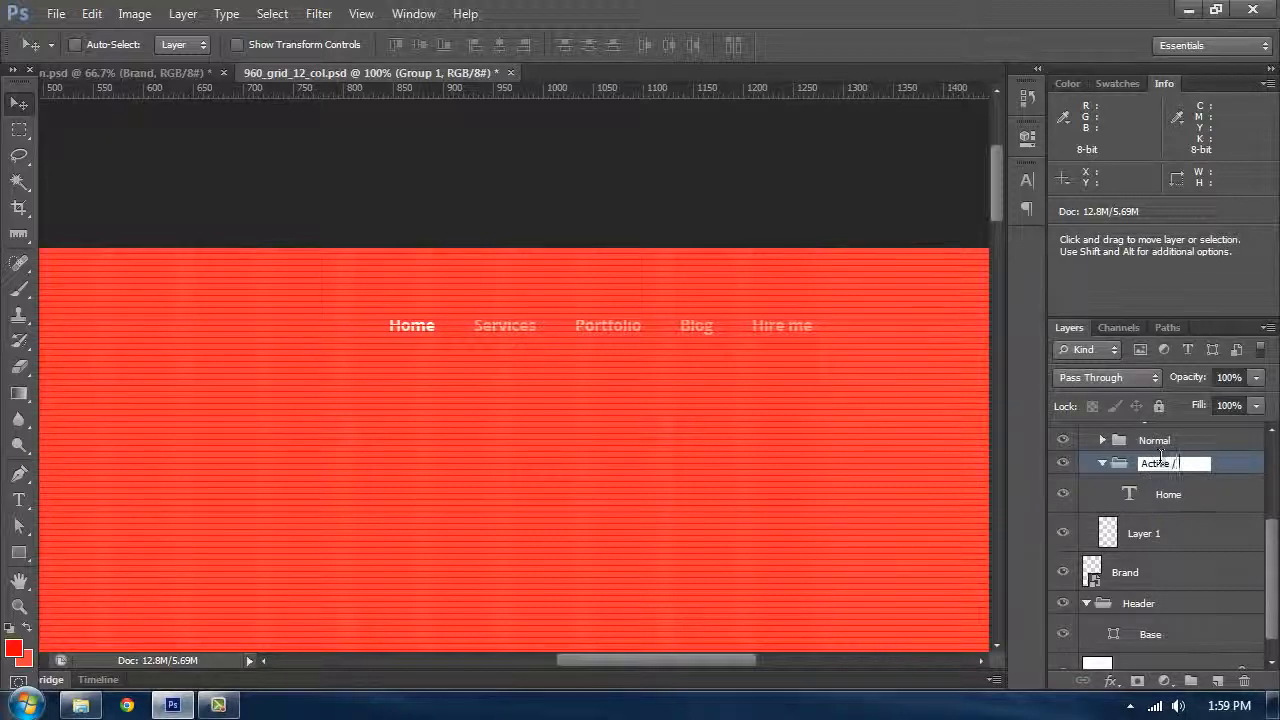
pyautogui.write(' Hover')
pyautogui.press('Return')
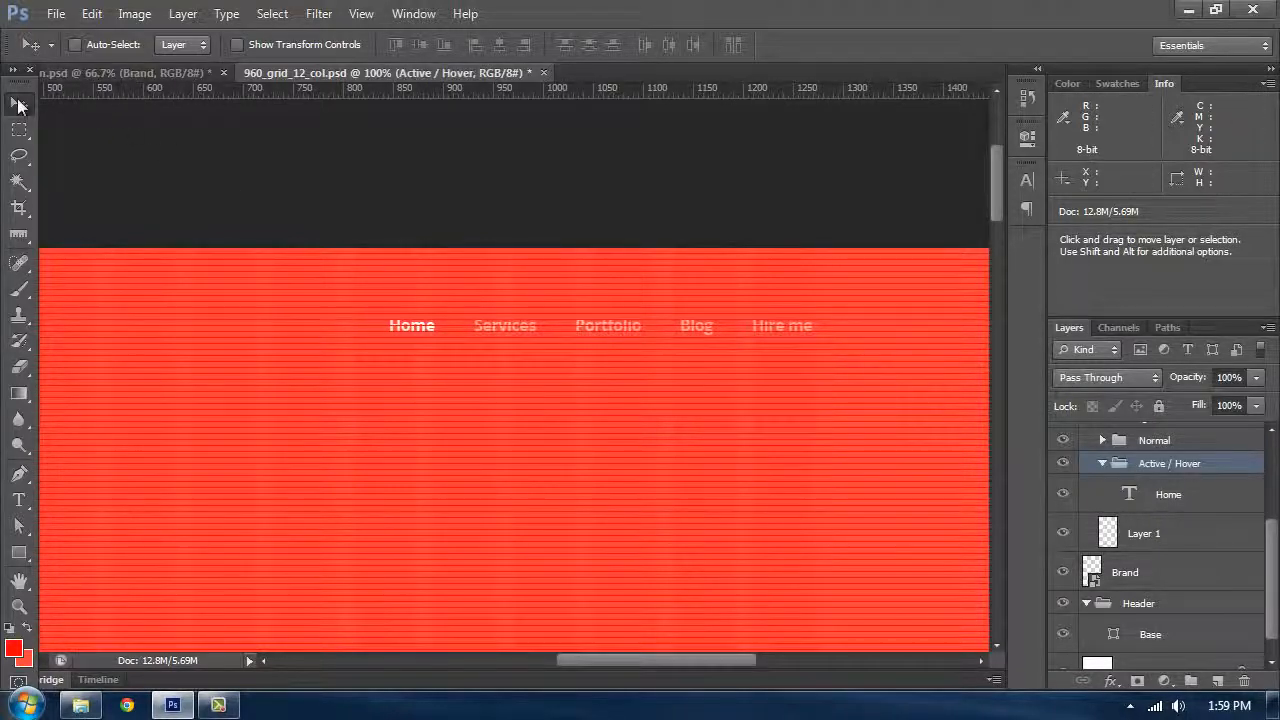
# Step: Zoom in on the navigation and hide the Baseline Grid layer
pyautogui.hotkey('ctrl', '+')
pyautogui.press('space')
pyautogui.moveTo(225, 237); pyautogui.dragTo(352, 249)
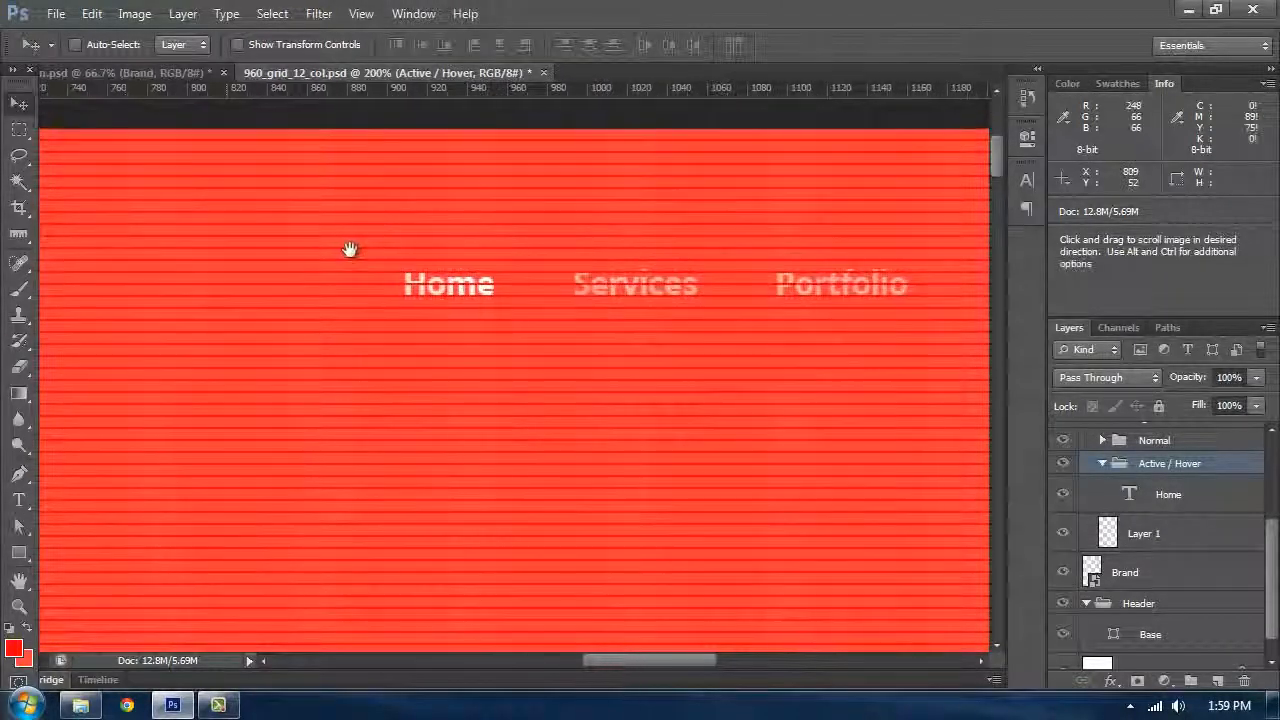
pyautogui.hotkey('ctrl', ';')
pyautogui.hotkey('ctrl', ';')
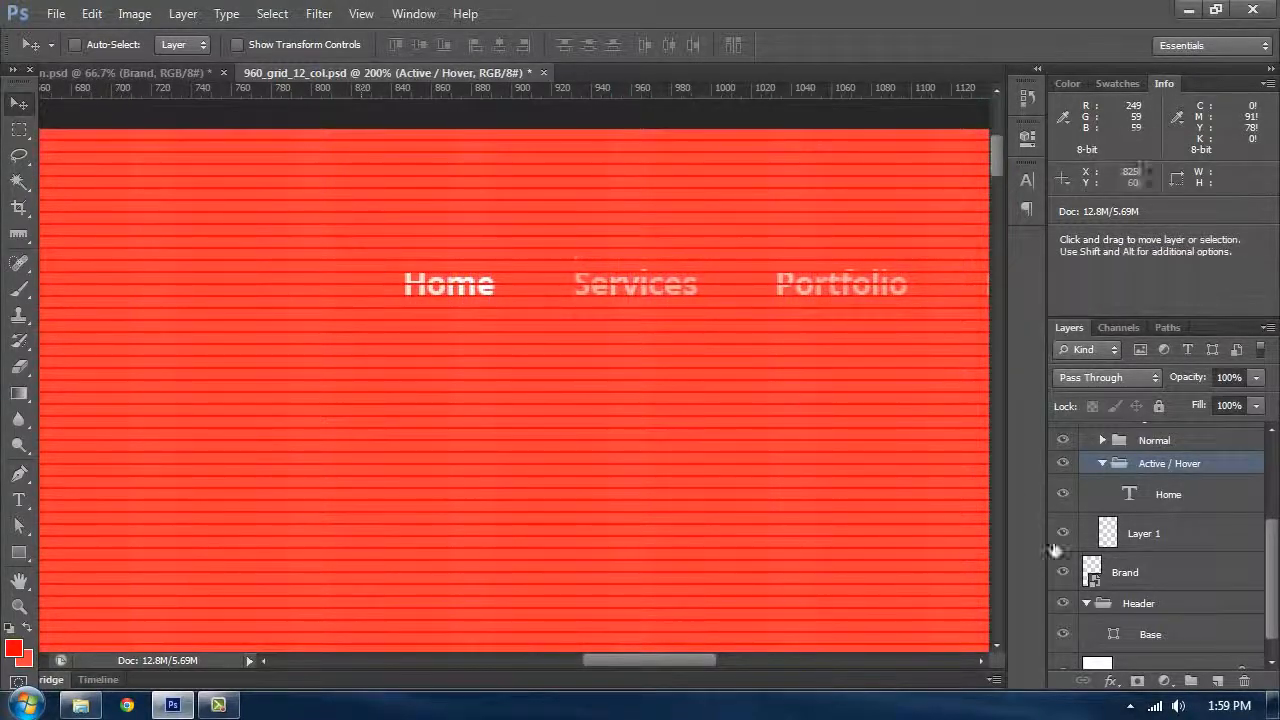
pyautogui.scroll(3, 1178, 510)
pyautogui.click(1066, 504)
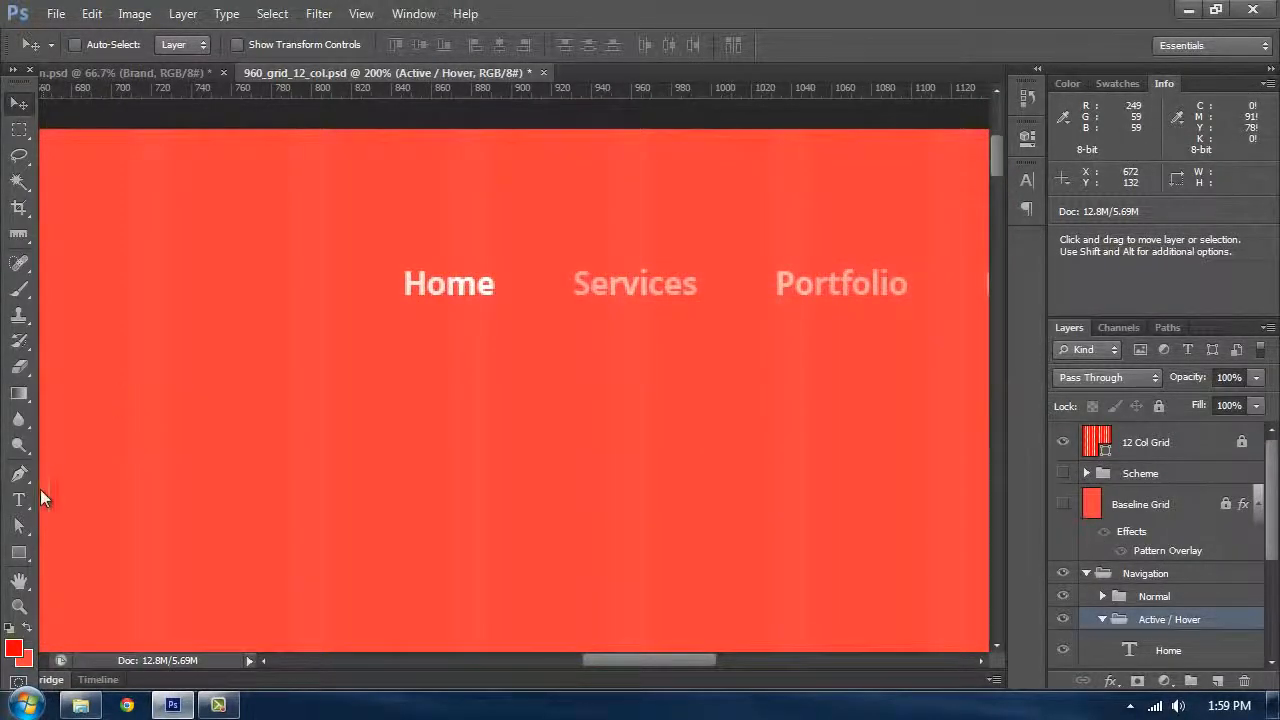
# Step: Draw a line shape beneath the Home link as an underline with the Line tool
pyautogui.rightClick(19, 552)
pyautogui.click(80, 626)
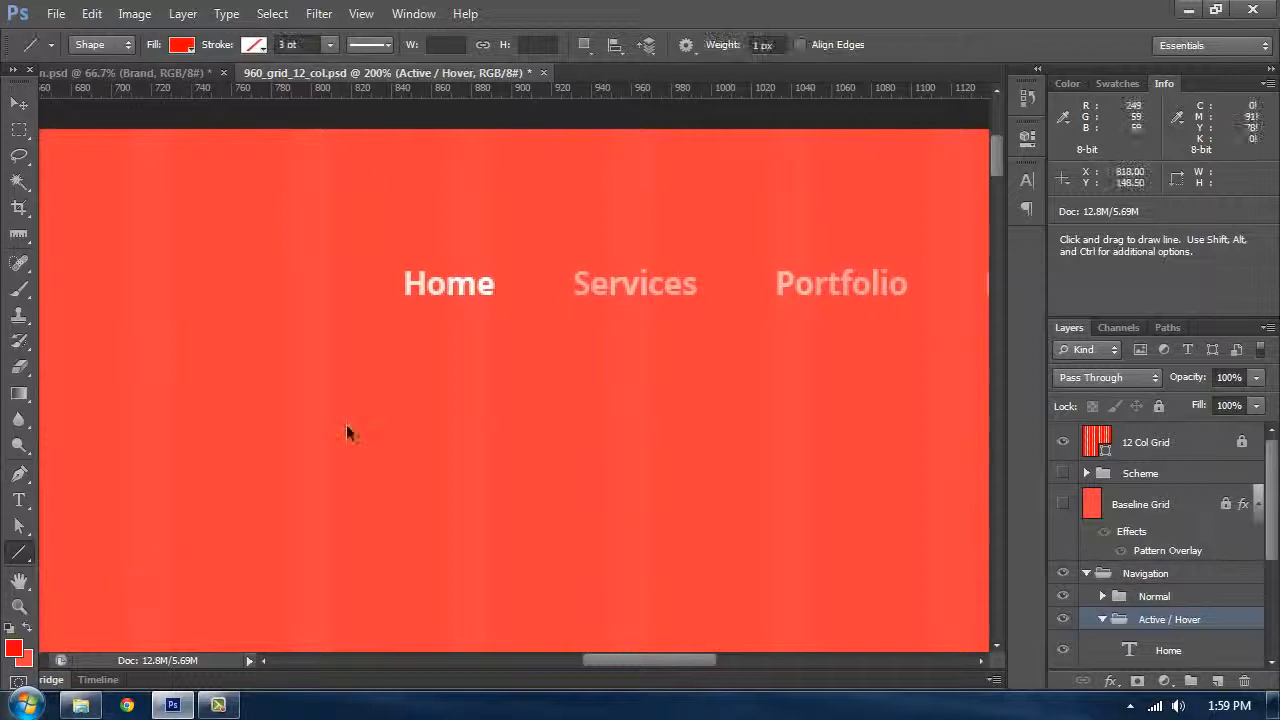
pyautogui.hotkey('ctrl', '+')
pyautogui.moveTo(372, 261); pyautogui.dragTo(492, 268)
# Step: Set the underline shape's fill colour to white
pyautogui.doubleClick(1122, 650)
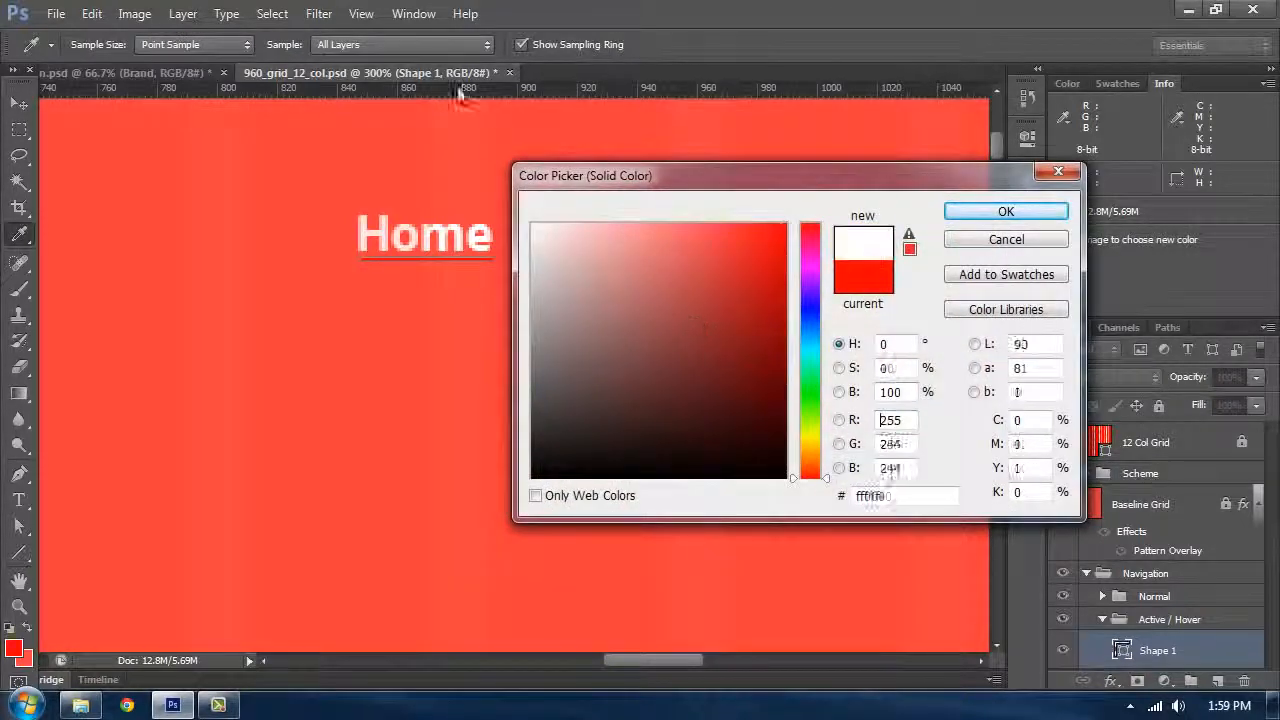
pyautogui.press('Return')
pyautogui.click(22, 104)
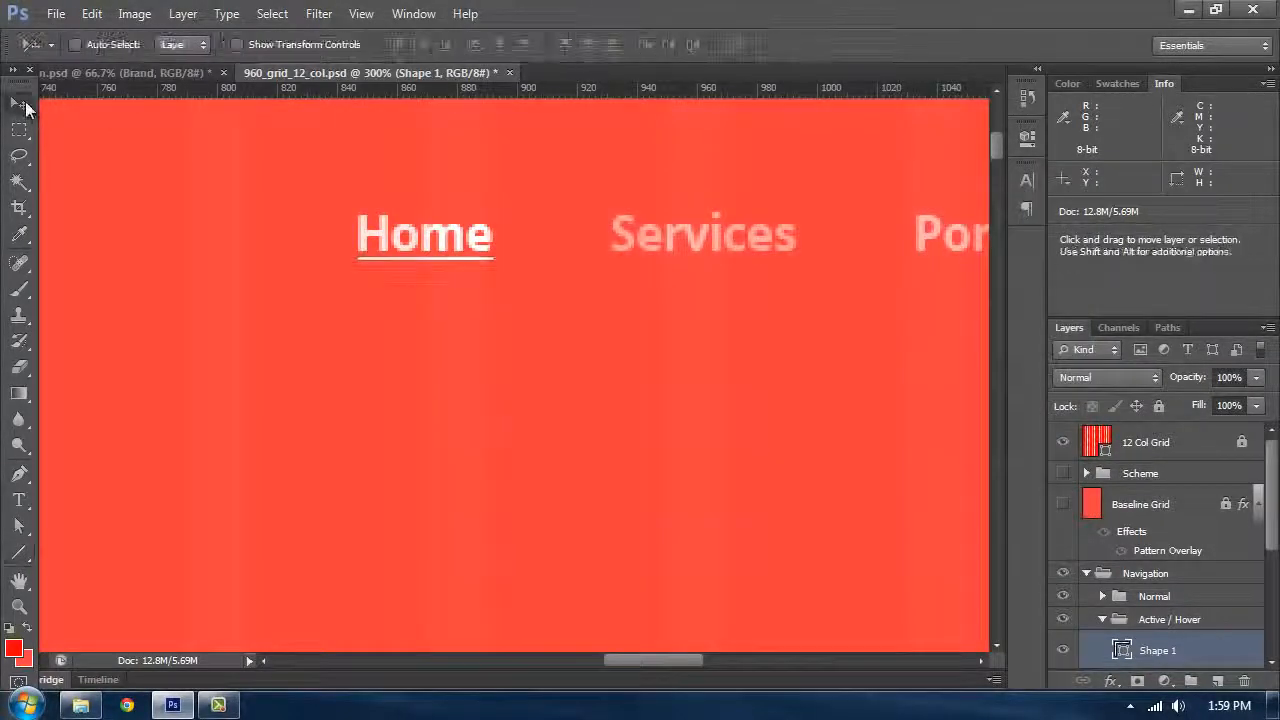
pyautogui.press('Up')
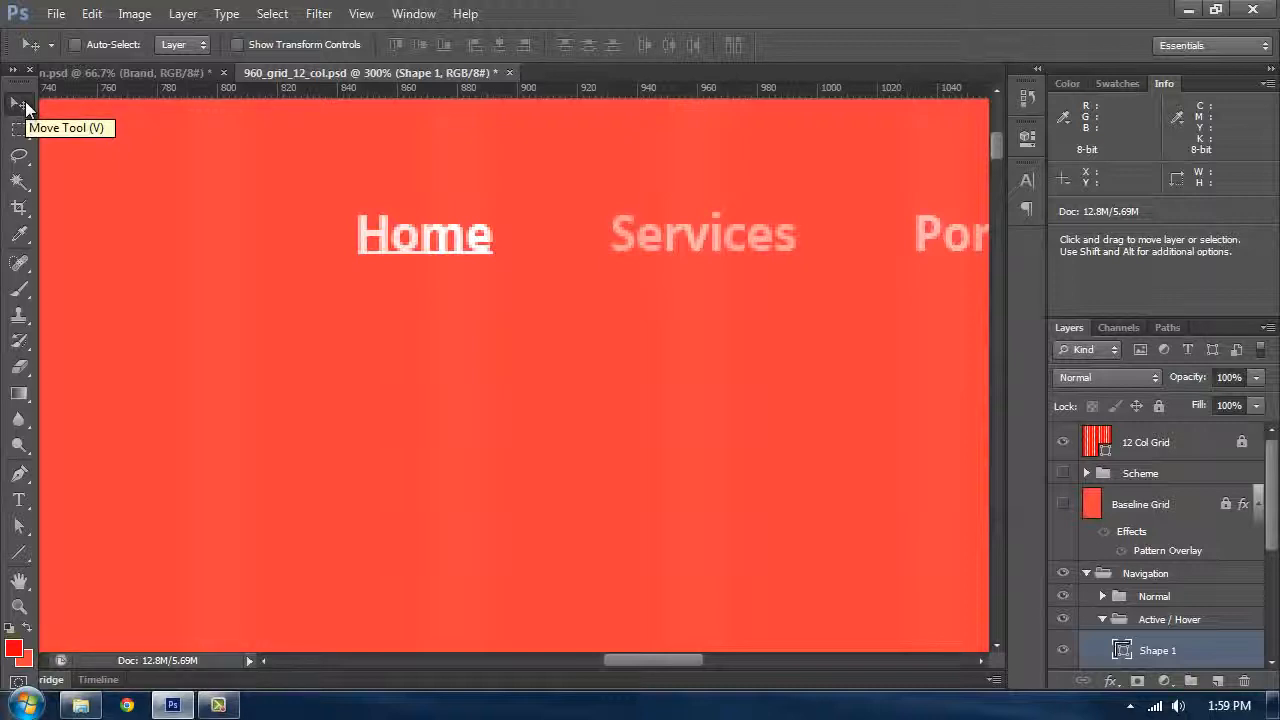
pyautogui.press('Down')
pyautogui.hotkey('ctrl', '-')
pyautogui.hotkey('ctrl', '-')
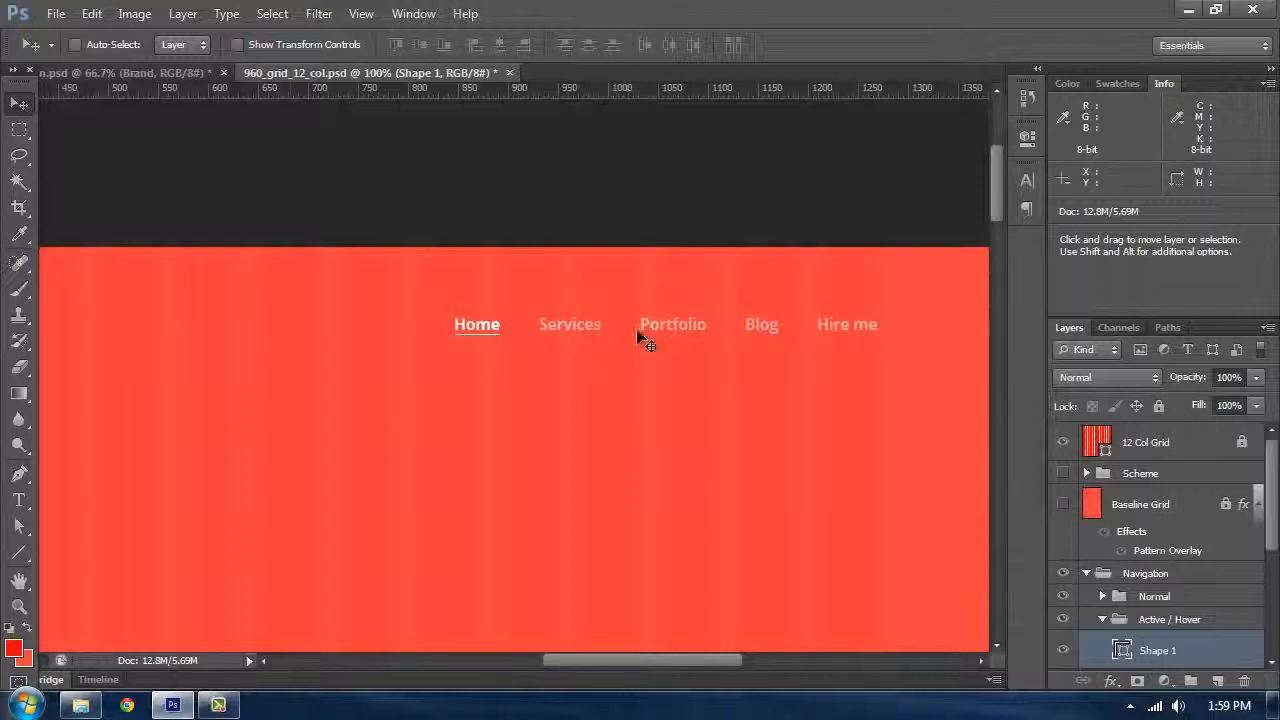
pyautogui.press('Tab')
pyautogui.moveTo(668, 319); pyautogui.dragTo(844, 249)
pyautogui.press('Tab')
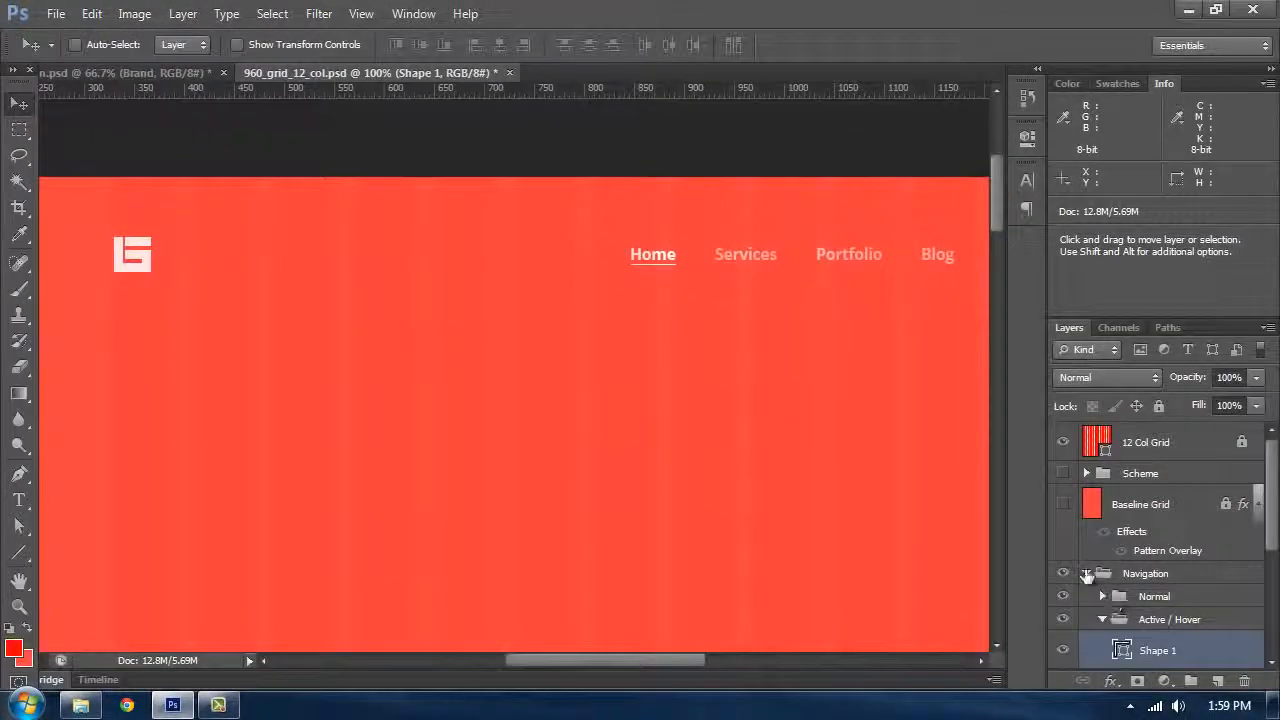
# Step: Move the Navigation group and the Brand layer into the Header group
pyautogui.click(1087, 573)
pyautogui.scroll(-1, 1194, 600)
pyautogui.scroll(1, 1142, 568)
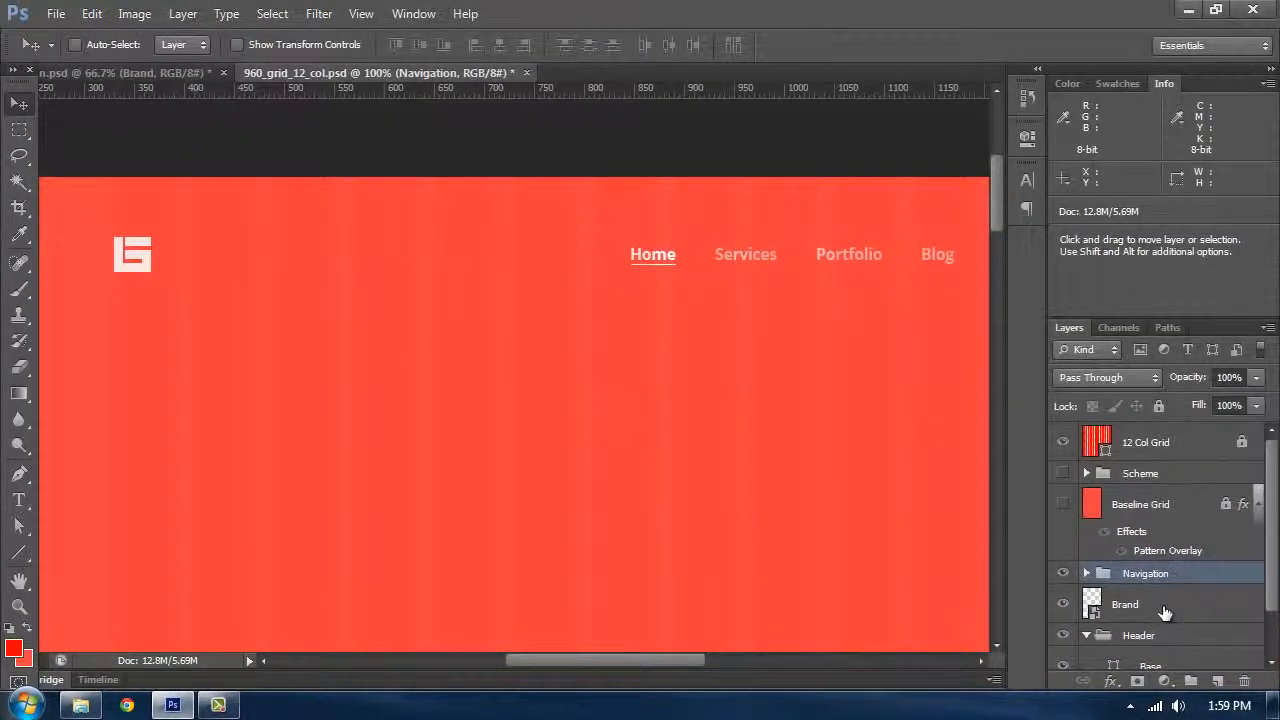
pyautogui.keyDown('shift'); pyautogui.click(1156, 607); pyautogui.keyUp('shift')
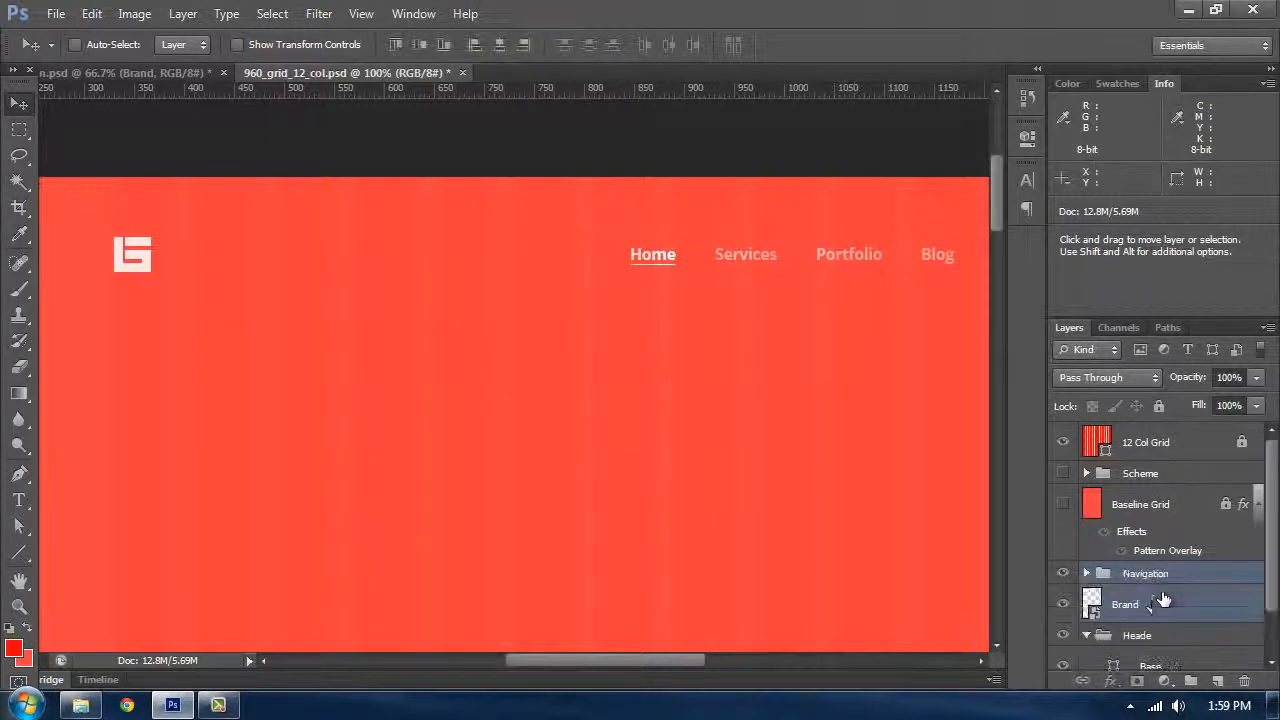
pyautogui.scroll(-1, 1150, 560)
pyautogui.moveTo(1150, 540); pyautogui.dragTo(1165, 584)
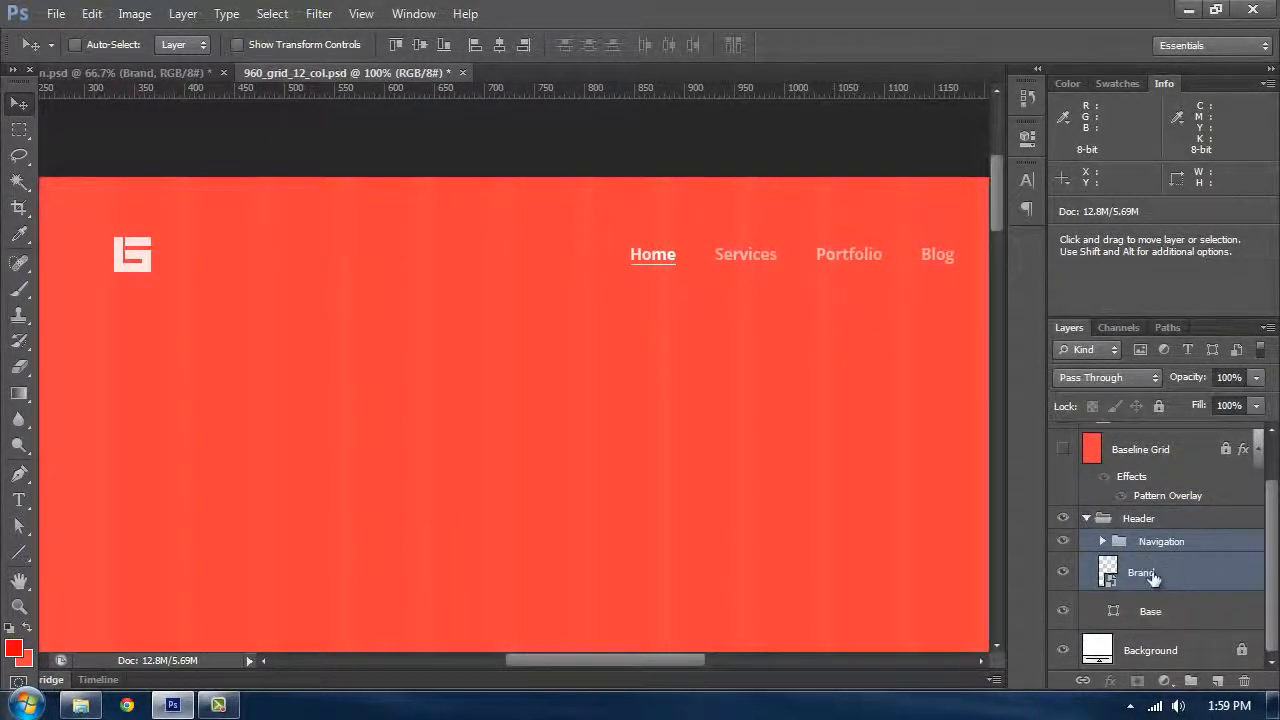
# Step: Compare the header layout against the reference portfolio design document, showing the guides
pyautogui.moveTo(478, 387); pyautogui.dragTo(488, 336)
pyautogui.hotkey('ctrl', ';')
pyautogui.hotkey('ctrl', '-')
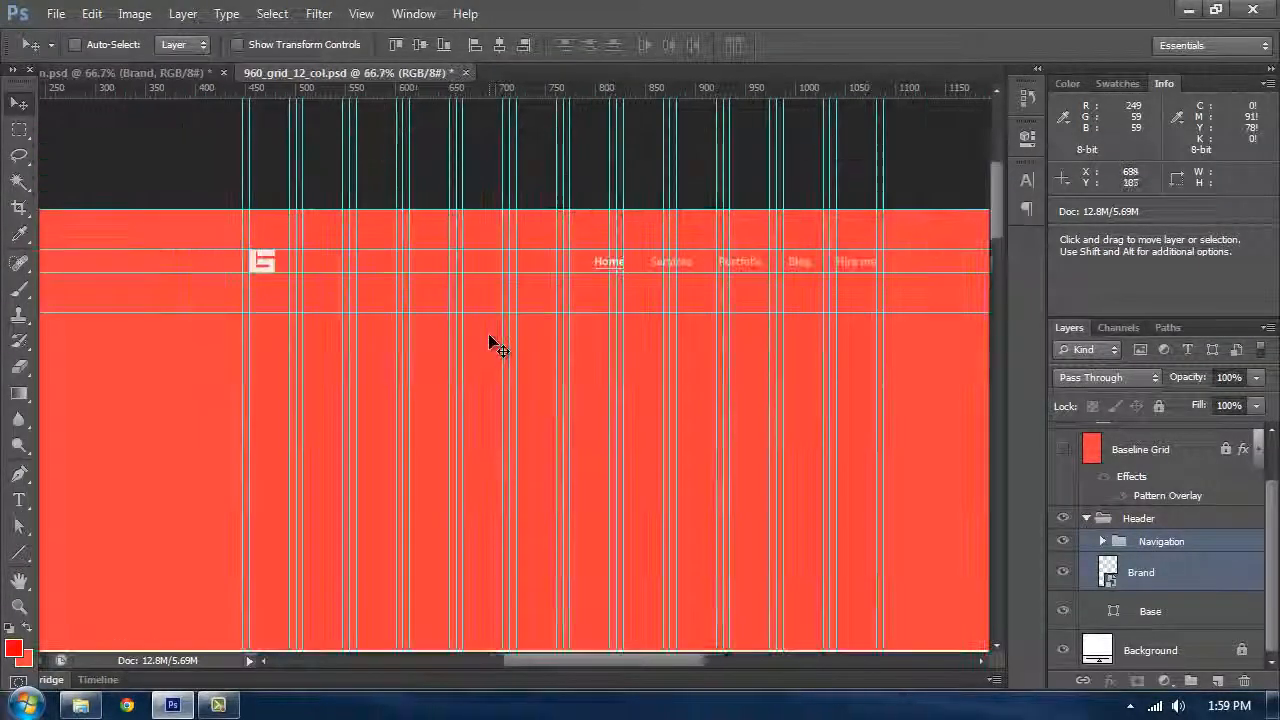
pyautogui.moveTo(371, 426); pyautogui.dragTo(366, 329)
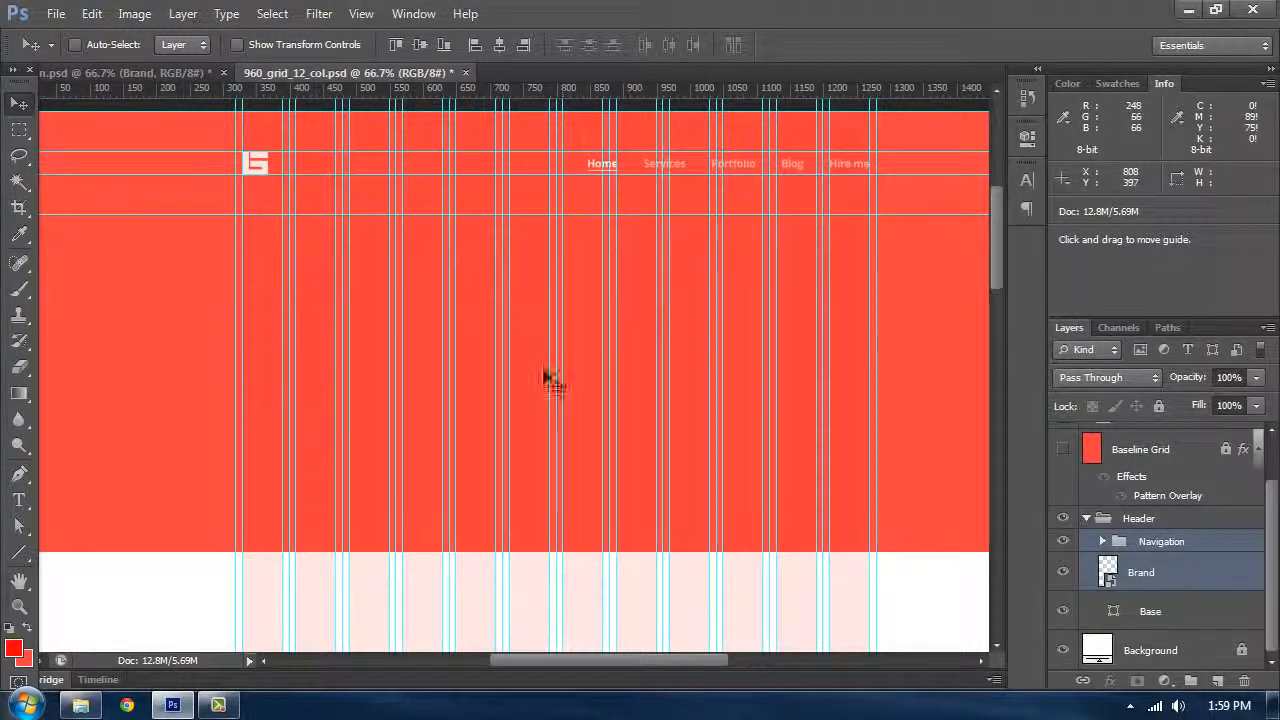
pyautogui.click(129, 71)
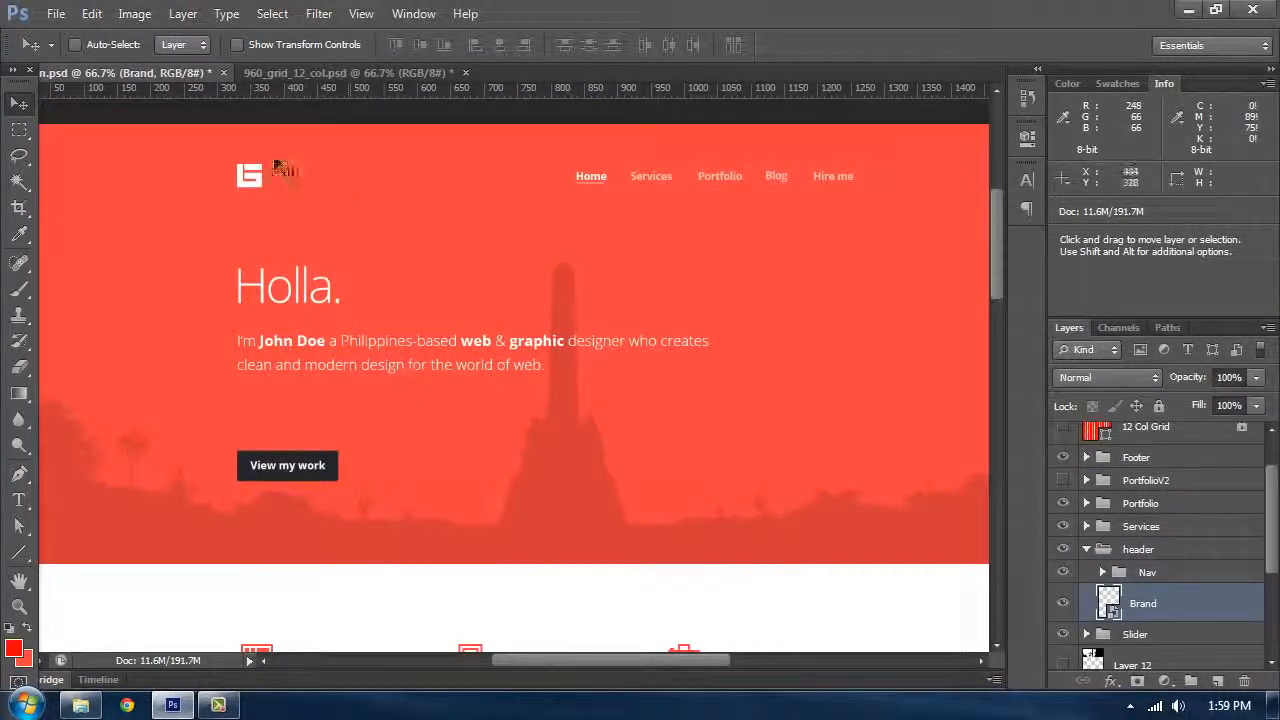
pyautogui.click(300, 73)
pyautogui.moveTo(400, 291); pyautogui.dragTo(466, 340)
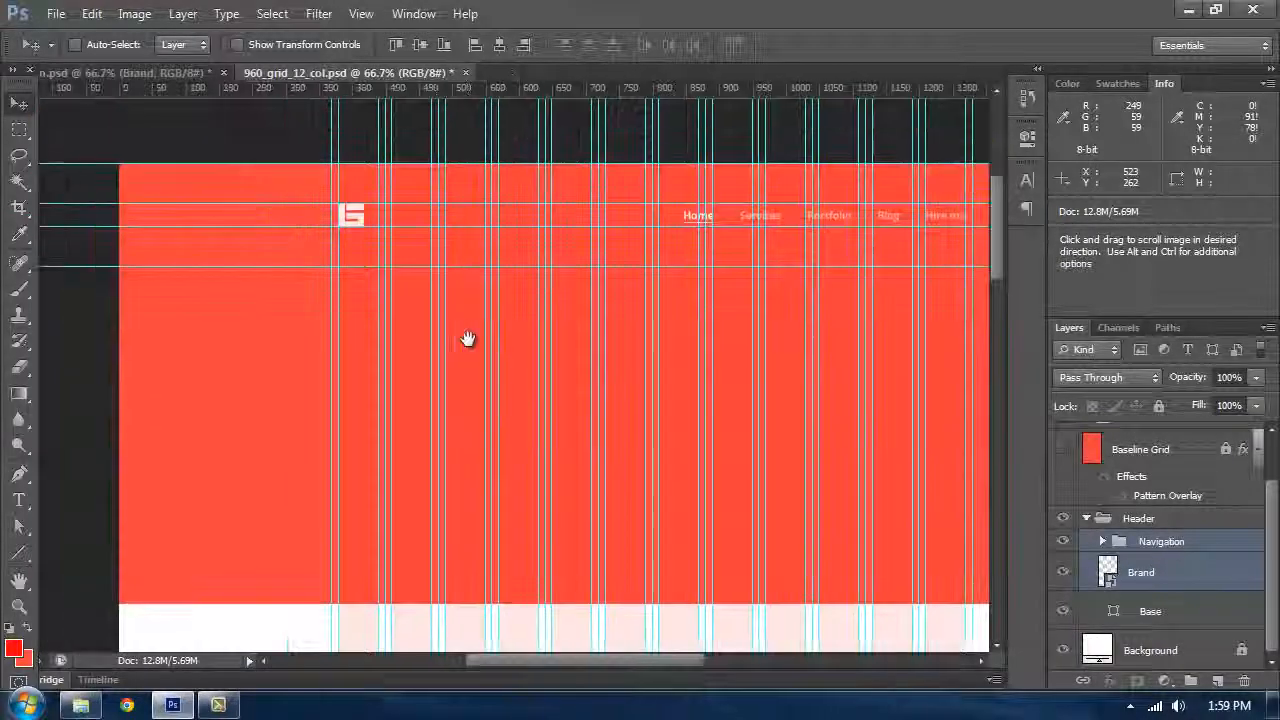
pyautogui.hotkey('ctrl', '+')
pyautogui.scroll(2, 300, 320)
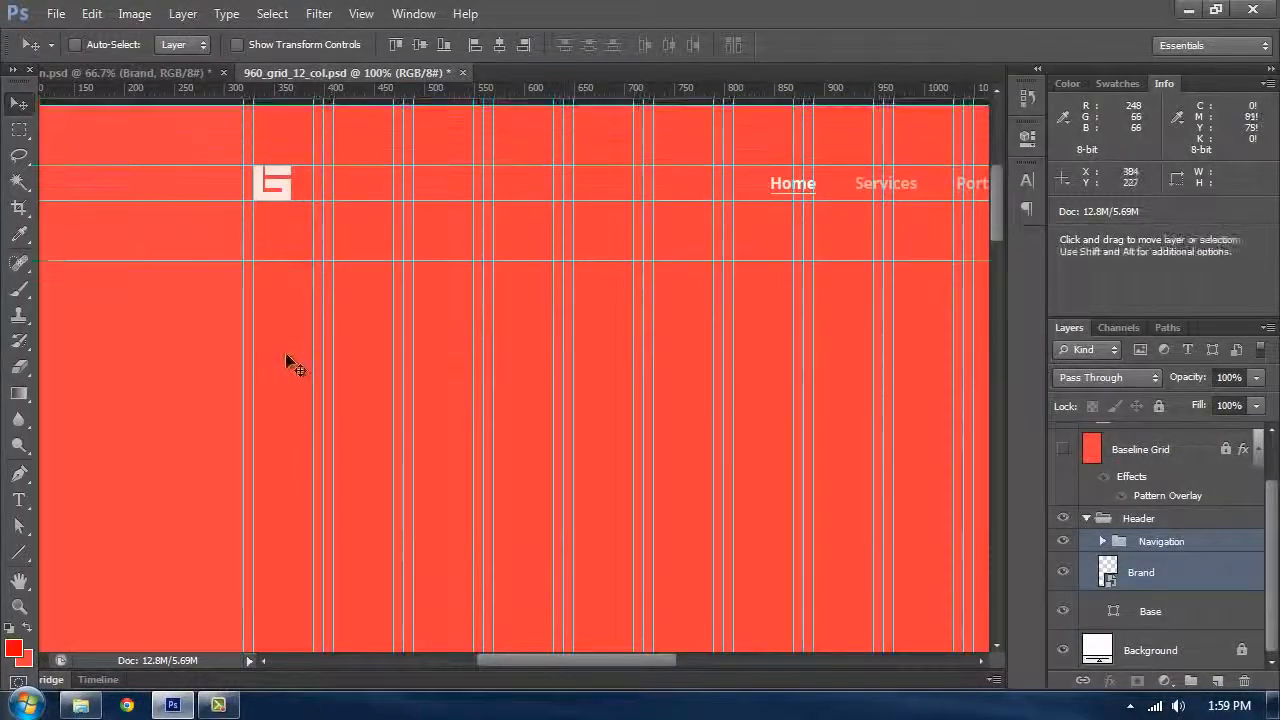
pyautogui.click(147, 72)
pyautogui.scroll(2, 350, 145)
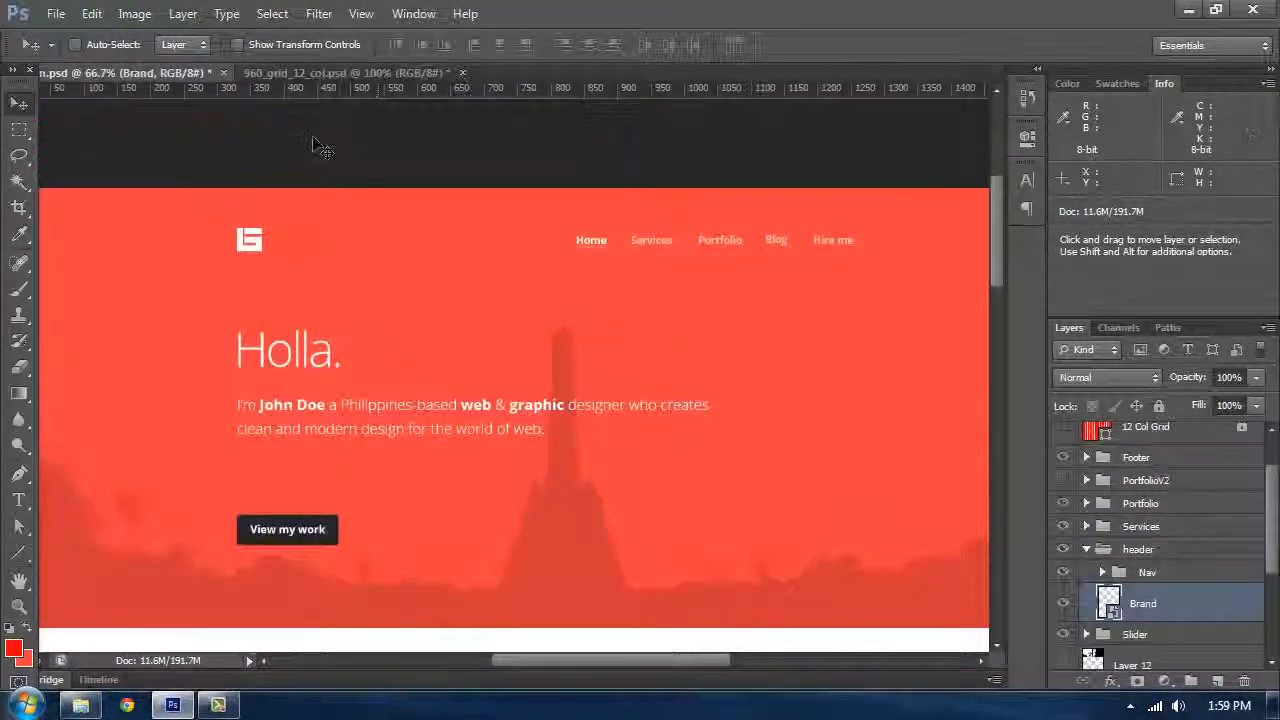
pyautogui.click(320, 75)
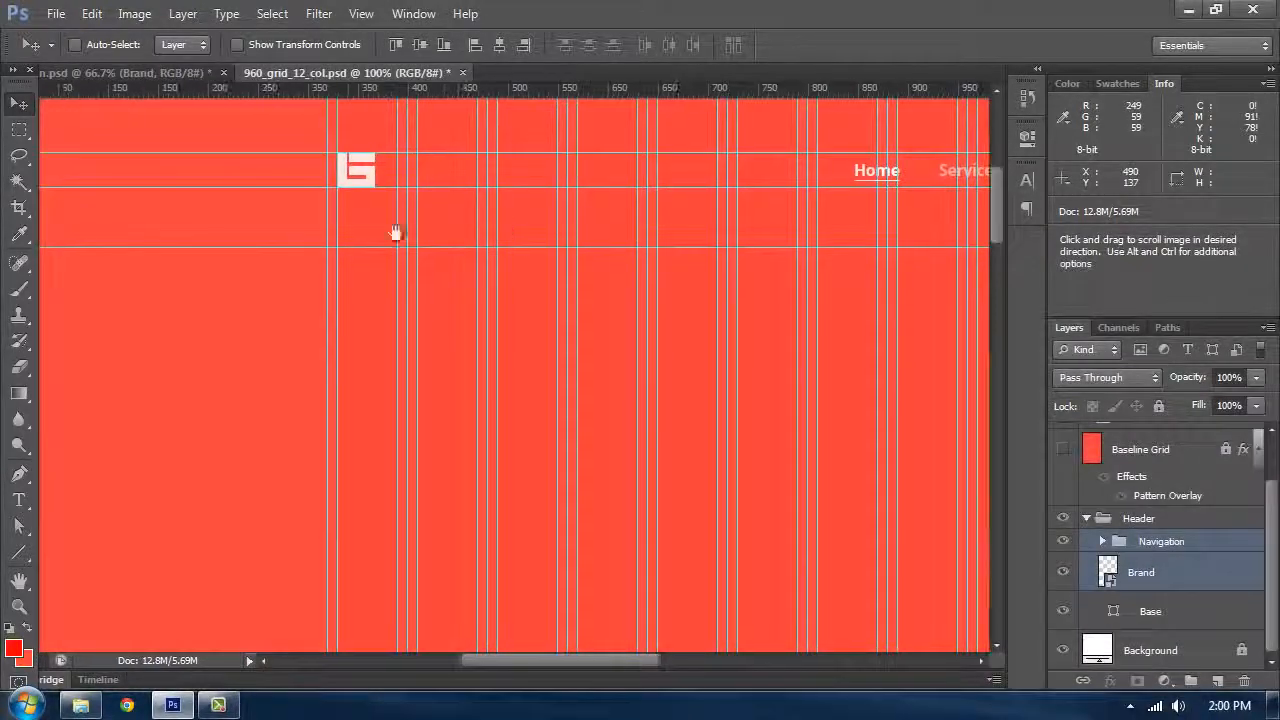
# Step: Measure the vertical distance below the logo with the Ruler tool
pyautogui.rightClick(20, 237)
pyautogui.click(70, 270)
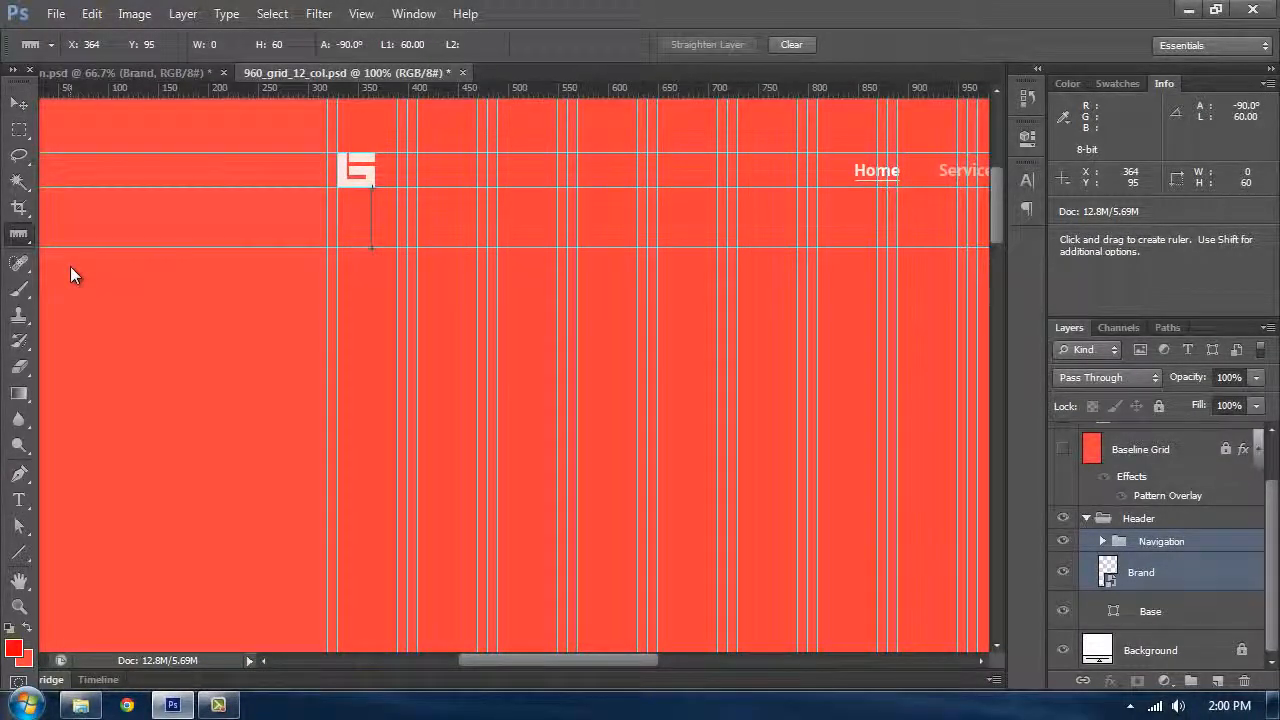
# Step: Add a 72 pt Open Sans Light text layer reading "Holla." below the logo
pyautogui.press('t')
pyautogui.click(378, 322)
pyautogui.click(300, 45)
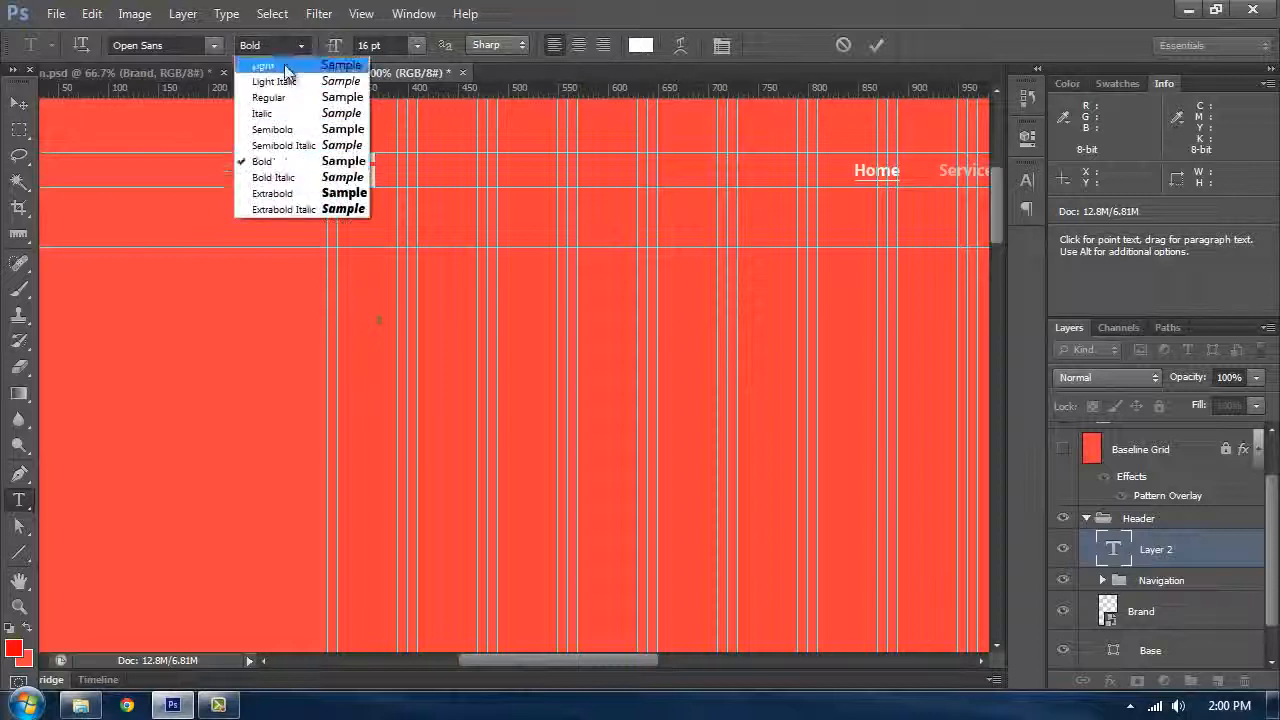
pyautogui.click(286, 67)
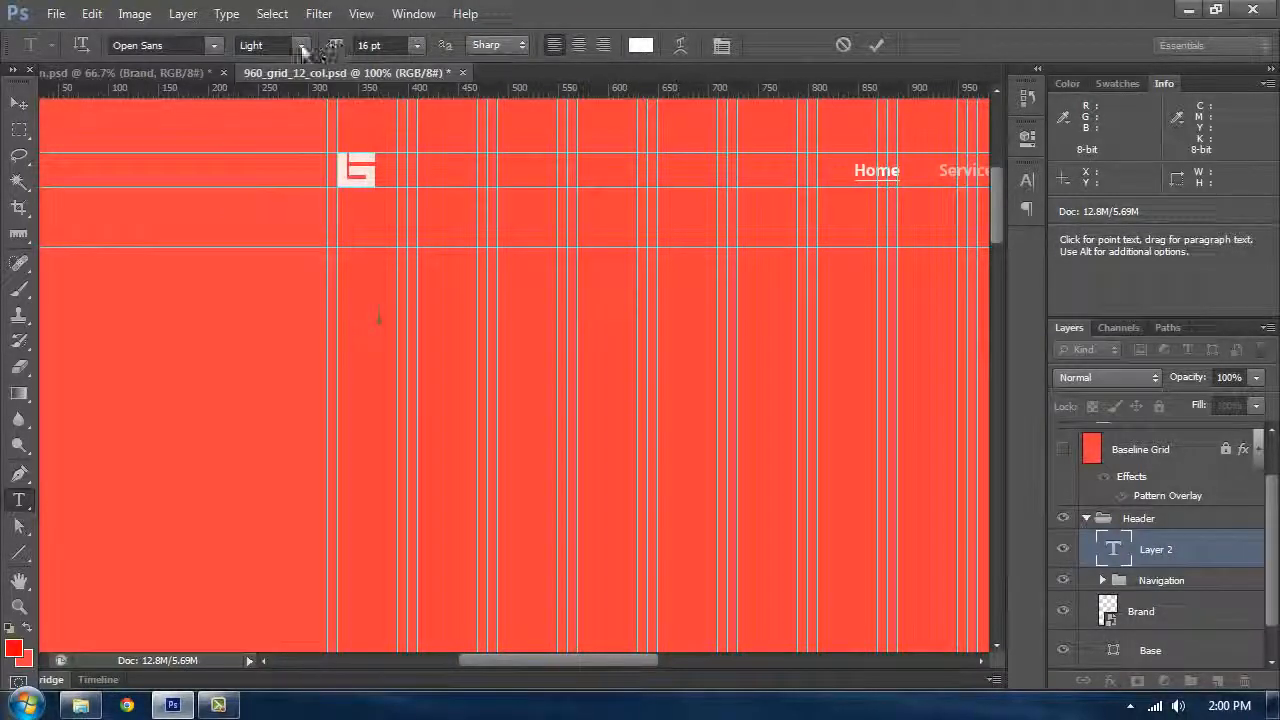
pyautogui.click(417, 45)
pyautogui.click(401, 385)
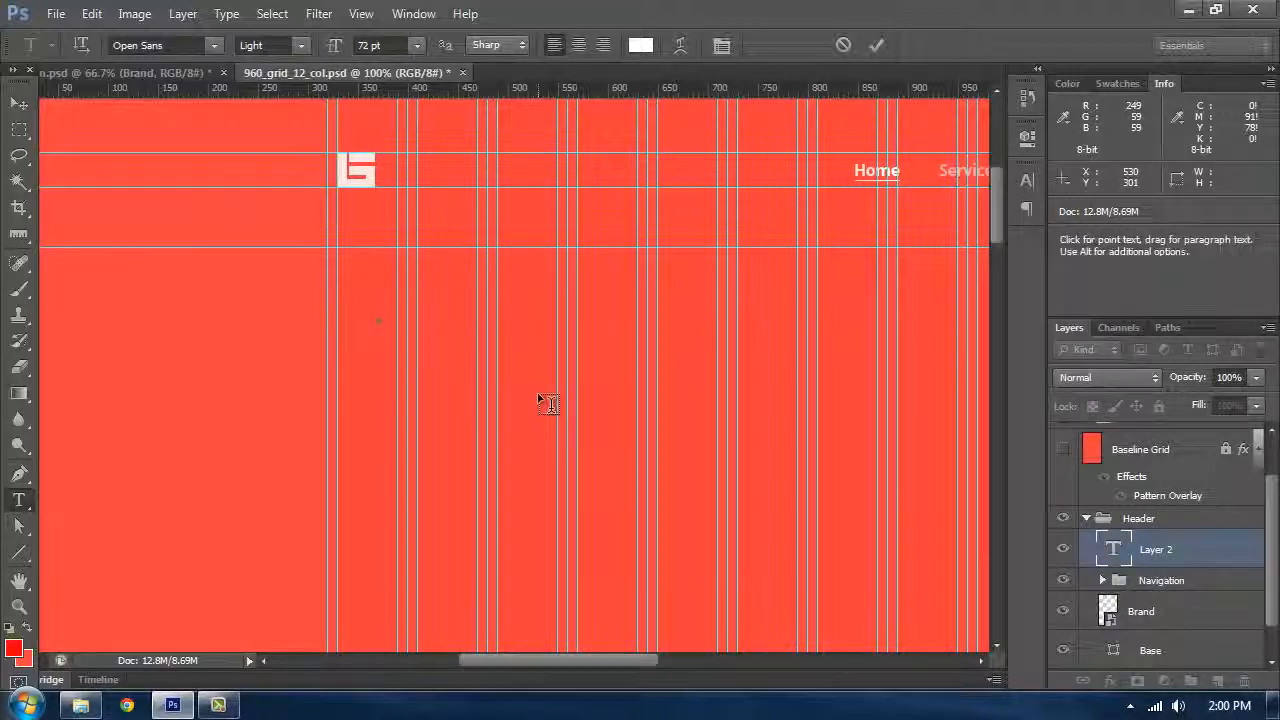
pyautogui.write('lla')
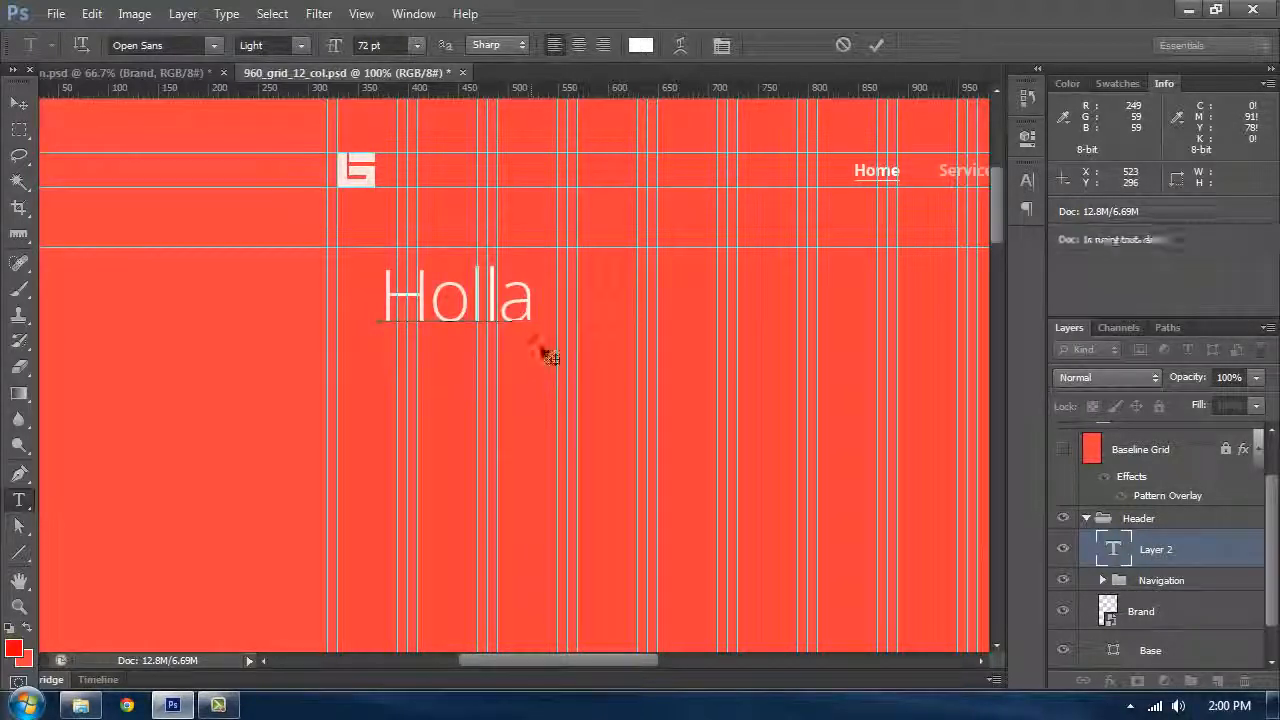
pyautogui.write('.')
pyautogui.click(18, 103)
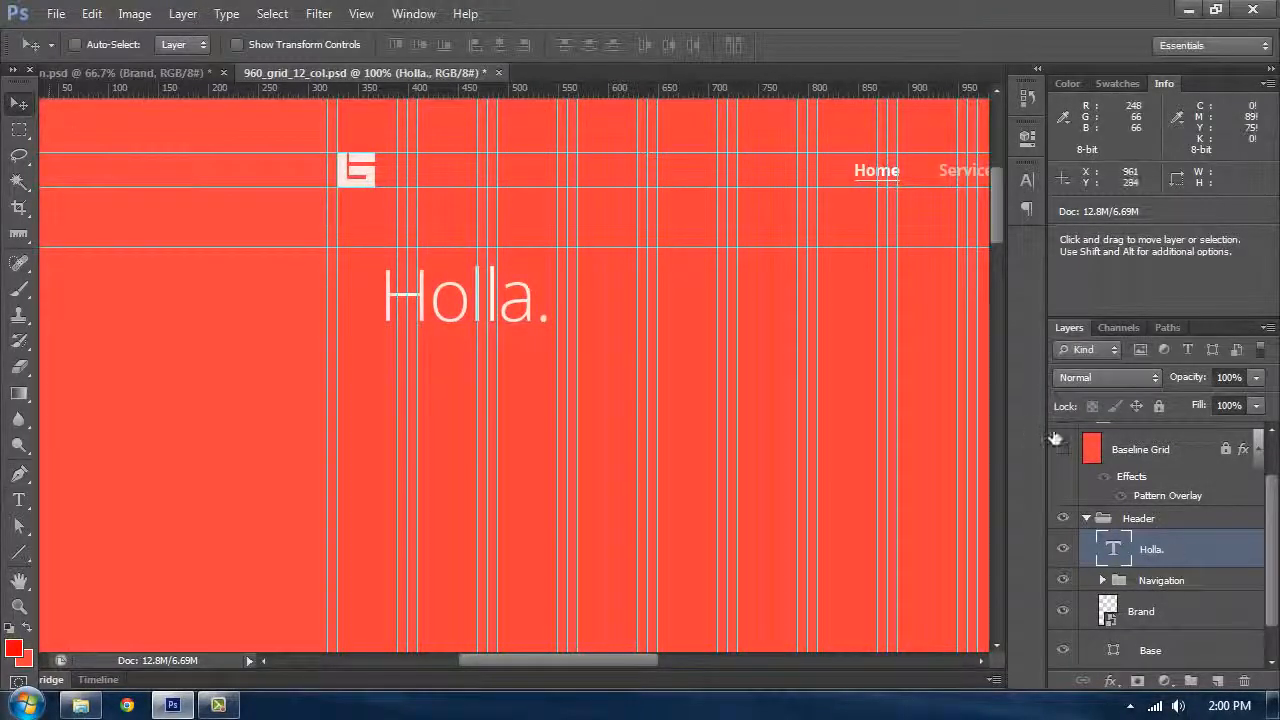
# Step: Show the Baseline Grid layer again
pyautogui.scroll(1, 1066, 490)
pyautogui.click(1064, 473)
pyautogui.click(1064, 473)
pyautogui.click(1063, 504)
pyautogui.scroll(3, 735, 409)
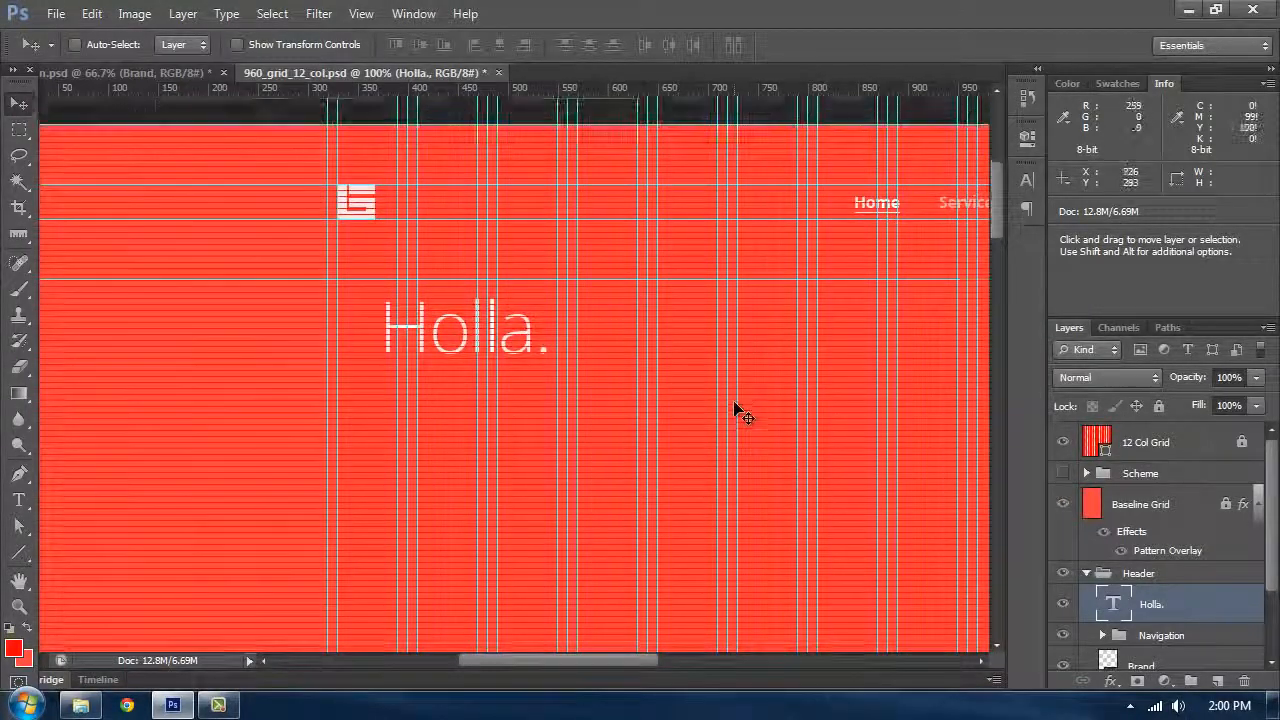
# Step: Move the "Holla." heading so its left edge lines up with the logo
pyautogui.hotkey('ctrl', '+')
pyautogui.hotkey('ctrl', '+')
pyautogui.press('t')
pyautogui.click(582, 352)
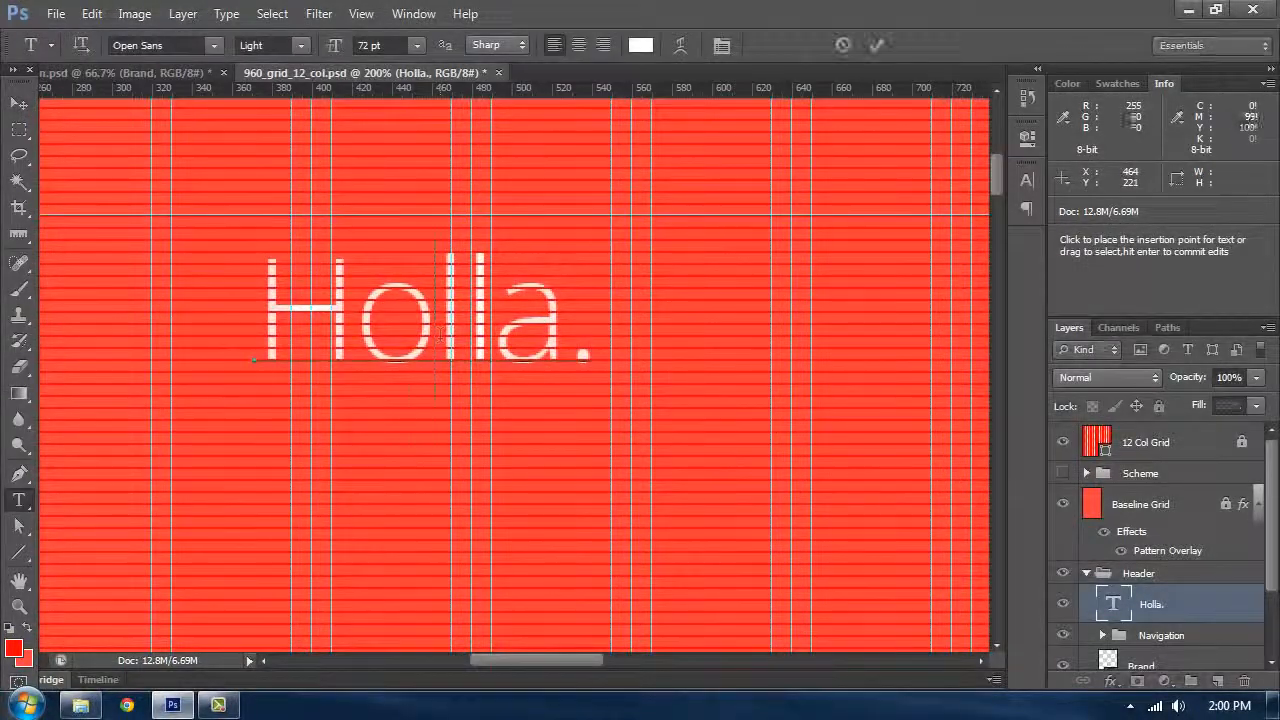
pyautogui.click(20, 104)
pyautogui.moveTo(241, 308); pyautogui.dragTo(146, 261)
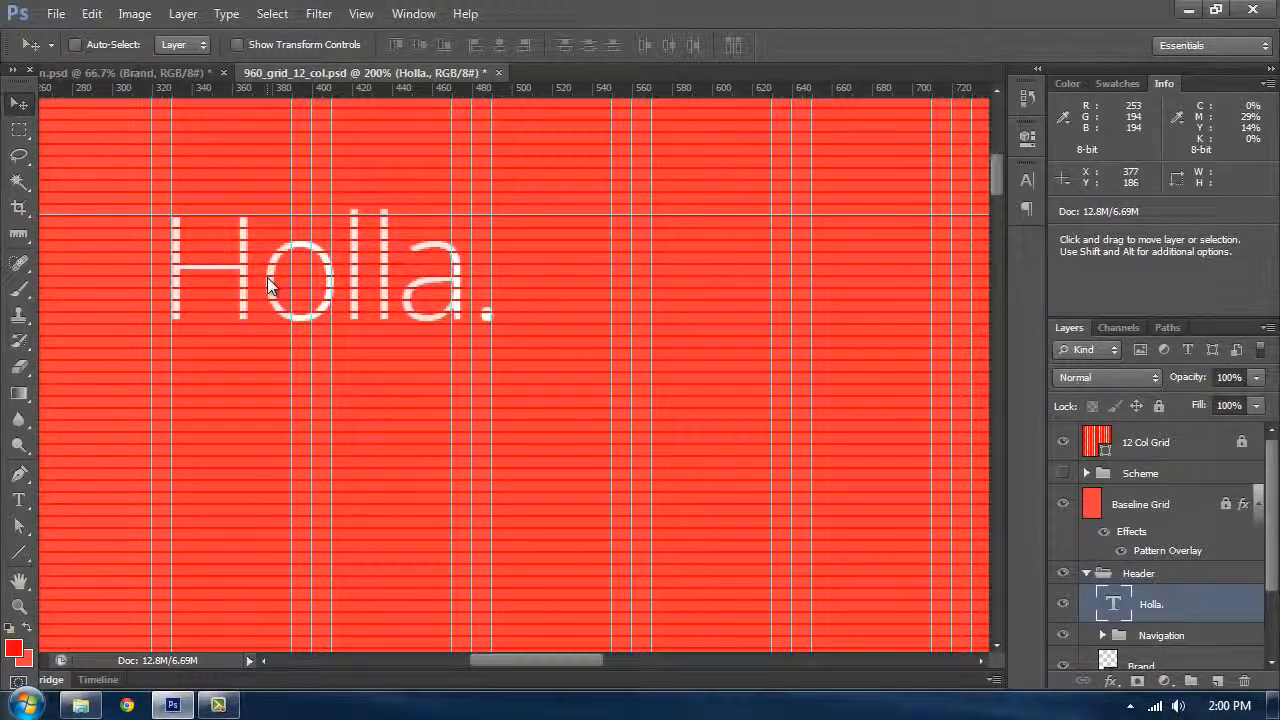
# Step: Measure the vertical distance between the guide and the heading with the Ruler tool
pyautogui.hotkey('ctrl', ';')
pyautogui.hotkey('ctrl', '-')
pyautogui.scroll(1, 497, 384)
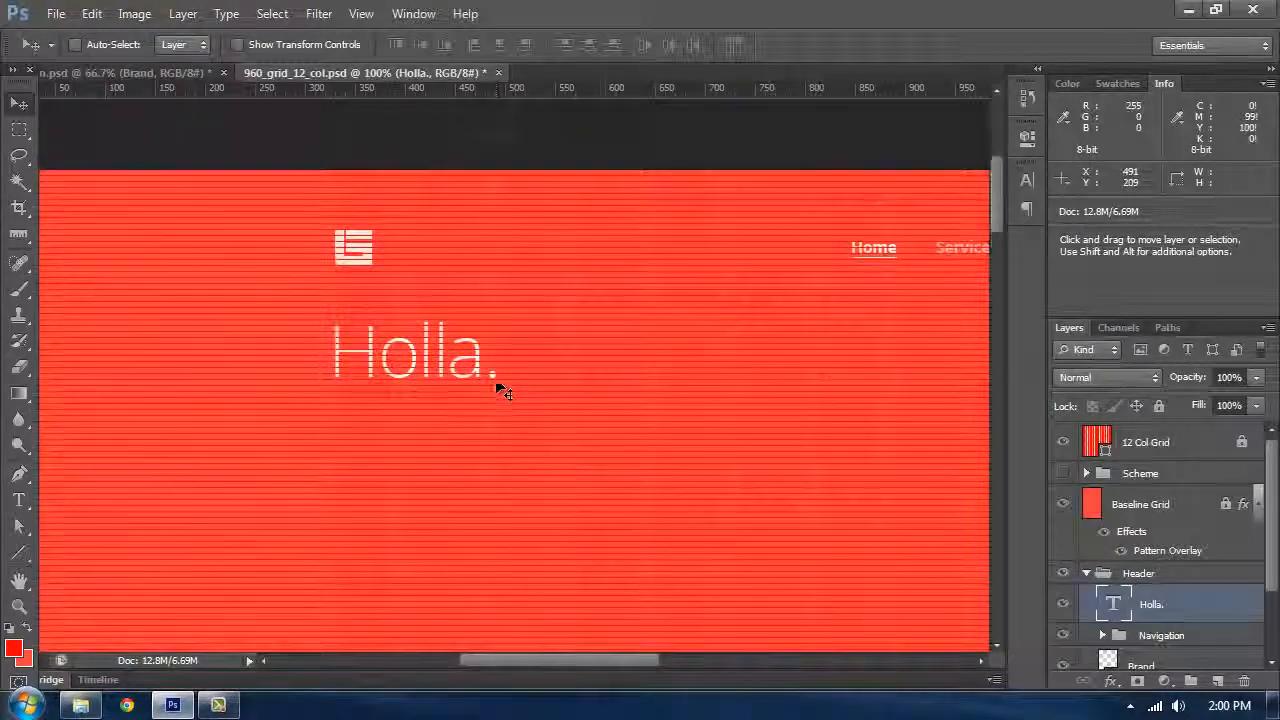
pyautogui.scroll(-1, 528, 306)
pyautogui.hotkey('ctrl', ';')
pyautogui.hotkey('ctrl', '+')
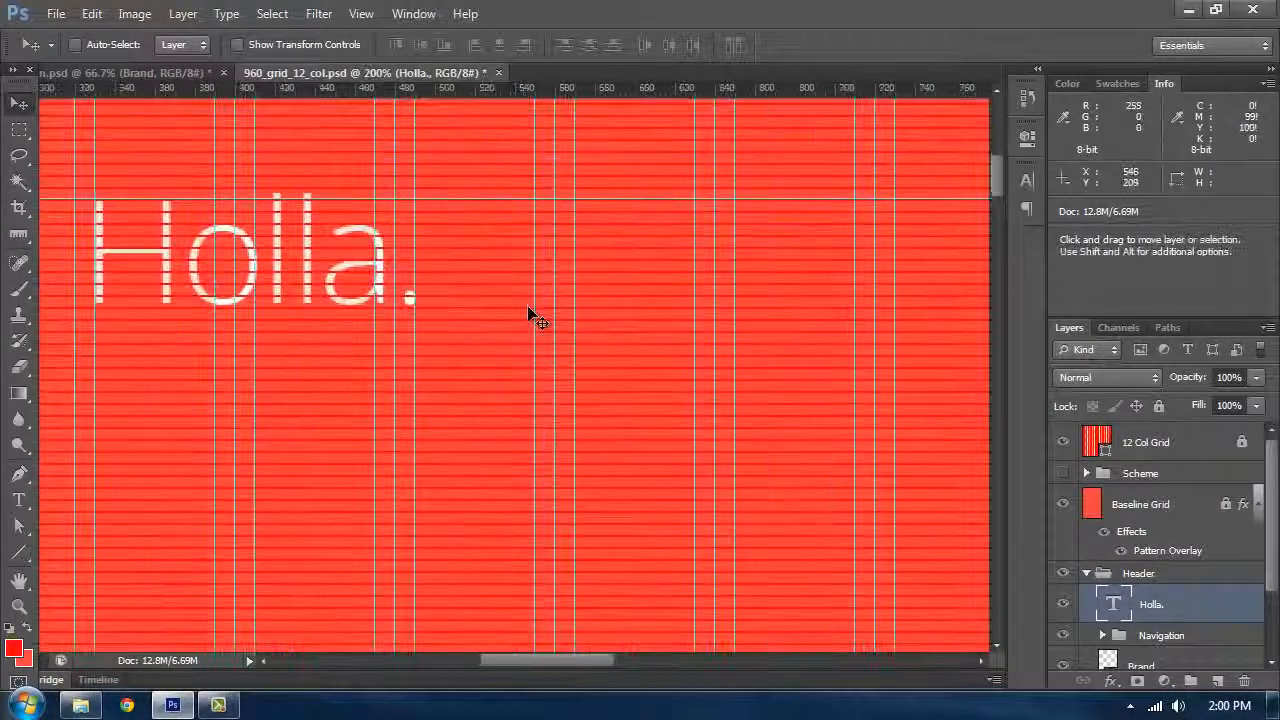
pyautogui.click(18, 233)
pyautogui.moveTo(481, 200); pyautogui.dragTo(500, 332)
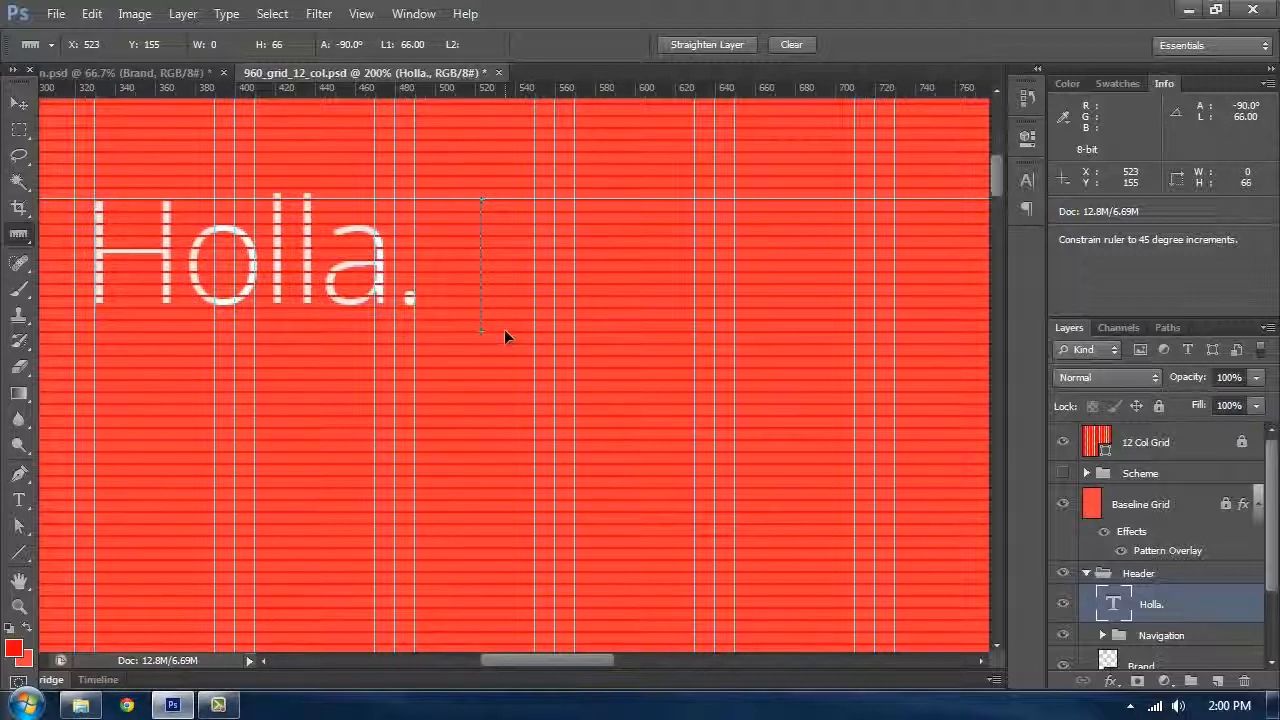
pyautogui.moveTo(503, 319); pyautogui.dragTo(503, 317)
pyautogui.moveTo(496, 90); pyautogui.dragTo(523, 320)
pyautogui.click(18, 103)
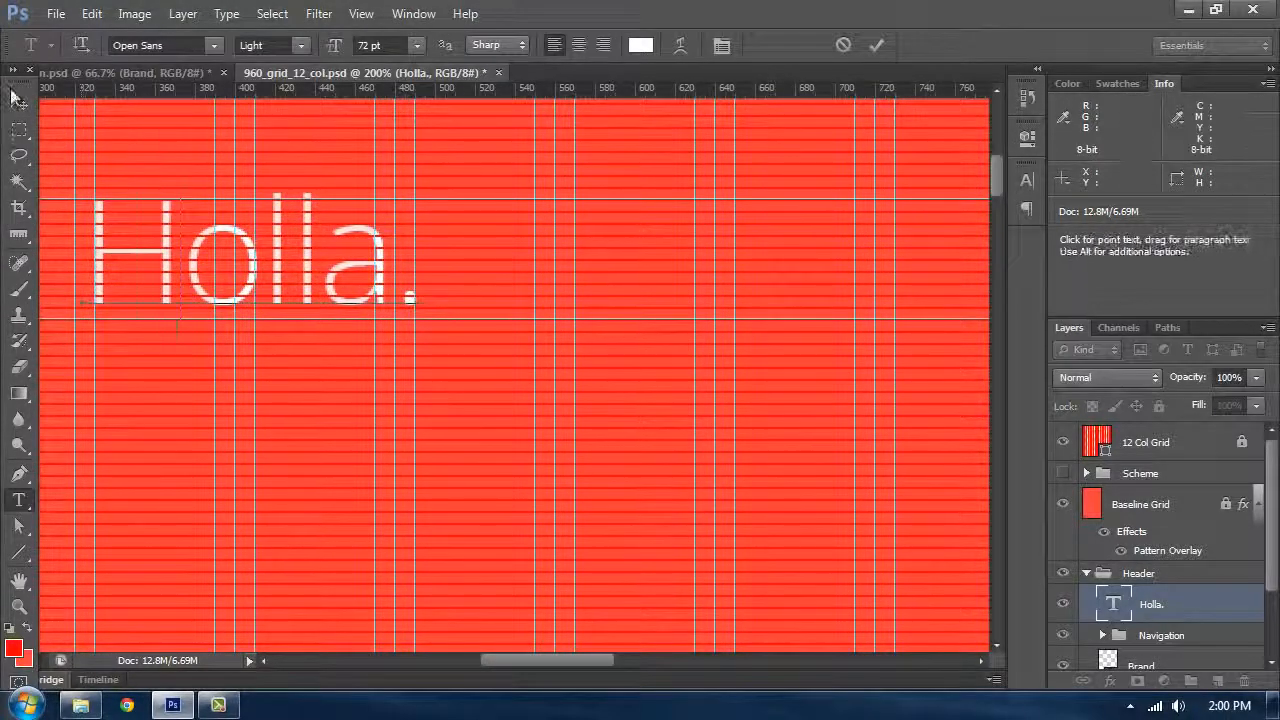
# Step: Move the "Holla." heading down so its baseline sits on a baseline grid line
pyautogui.moveTo(171, 334); pyautogui.dragTo(184, 420)
pyautogui.hotkey('ctrl', ';')
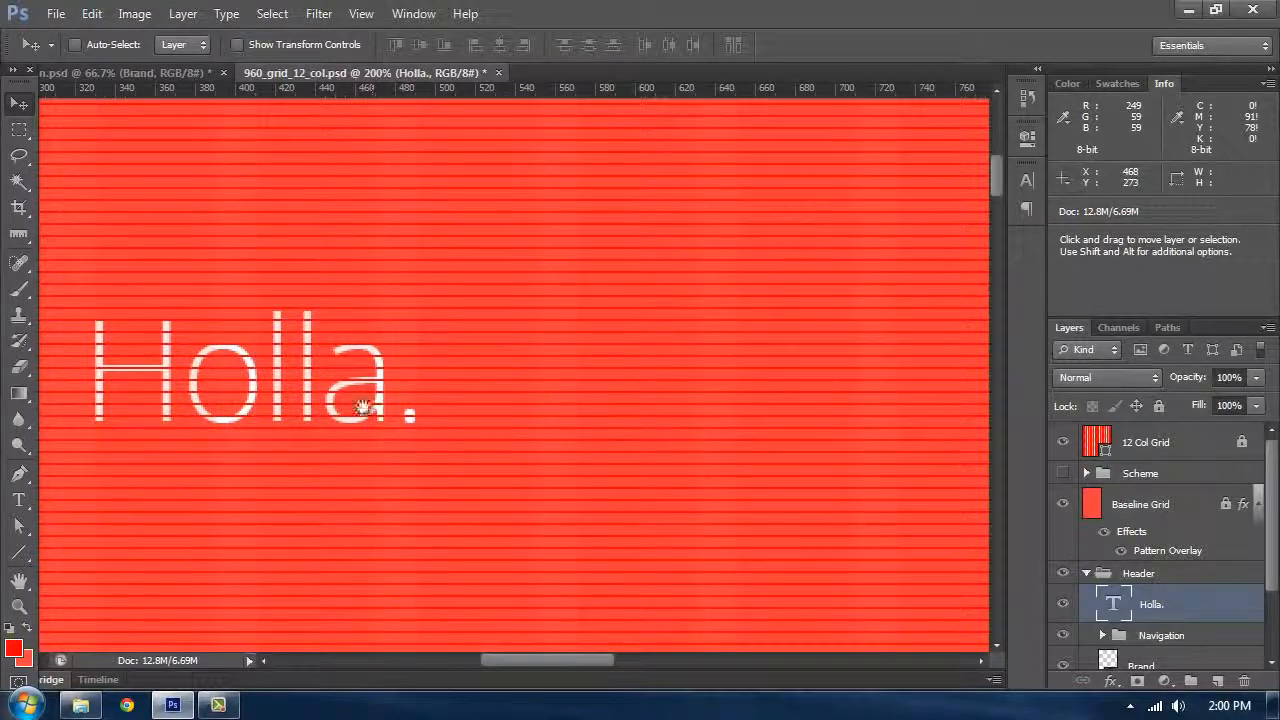
pyautogui.moveTo(370, 408); pyautogui.dragTo(425, 368)
pyautogui.press('Down')
pyautogui.press('Down')
pyautogui.press('Down')
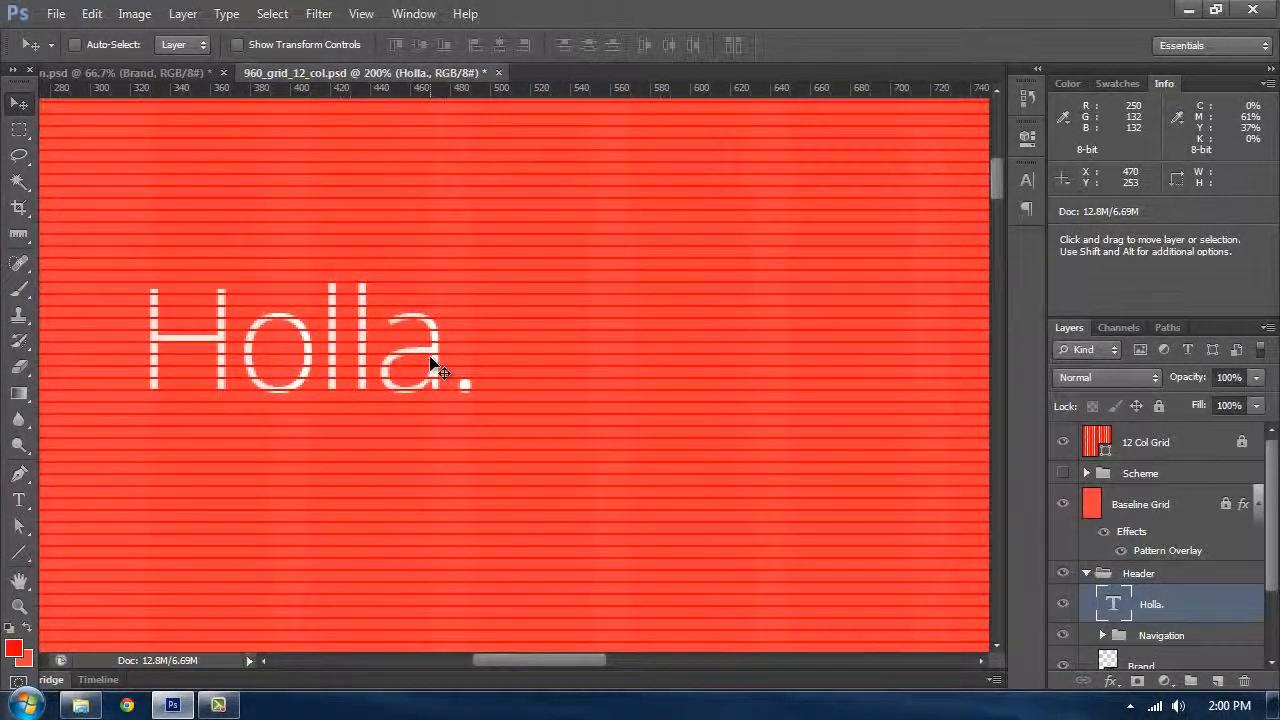
pyautogui.press('Up')
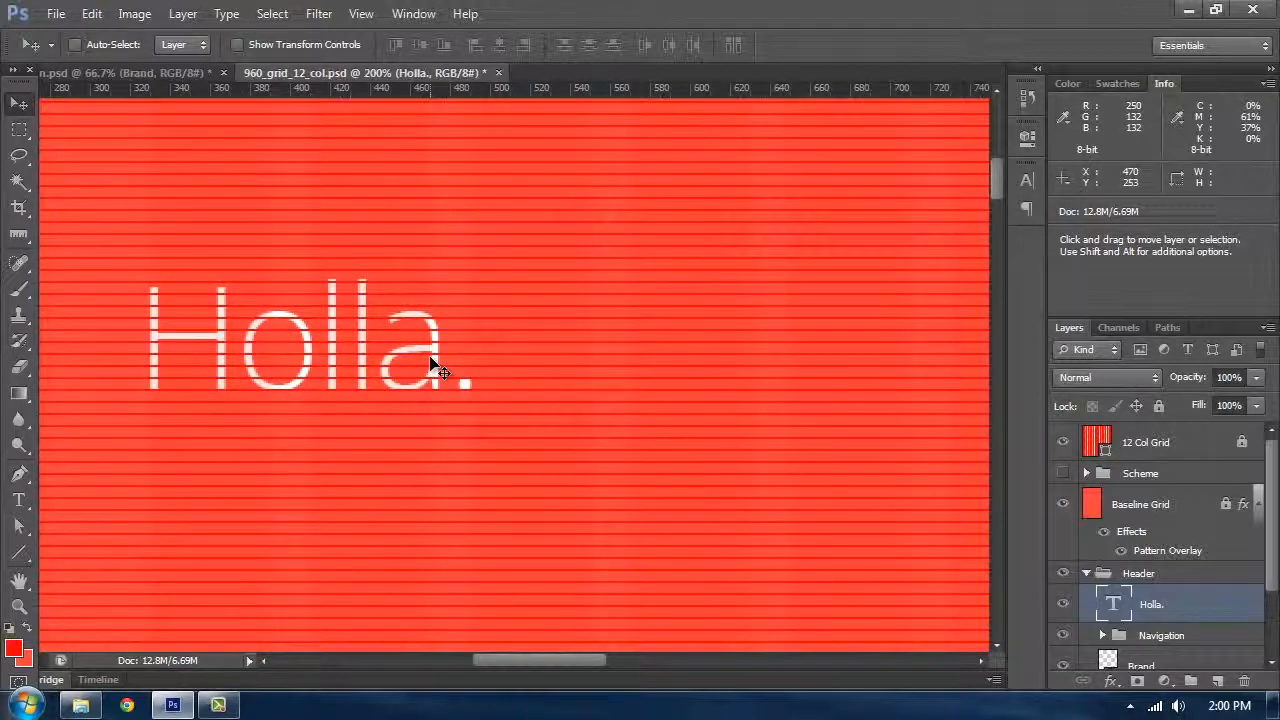
# Step: Copy the intro paragraph text from the reference portfolio design document
pyautogui.hotkey('ctrl', ';')
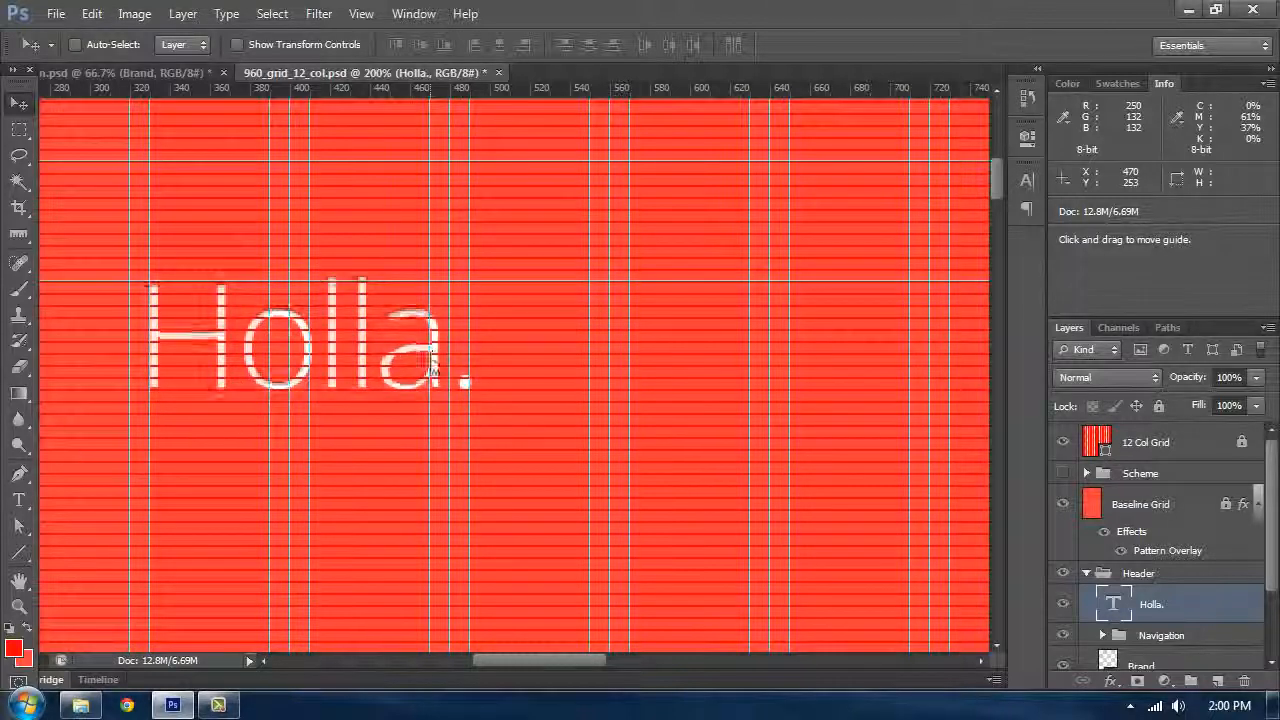
pyautogui.hotkey('ctrl', '-')
pyautogui.hotkey('ctrl', ';')
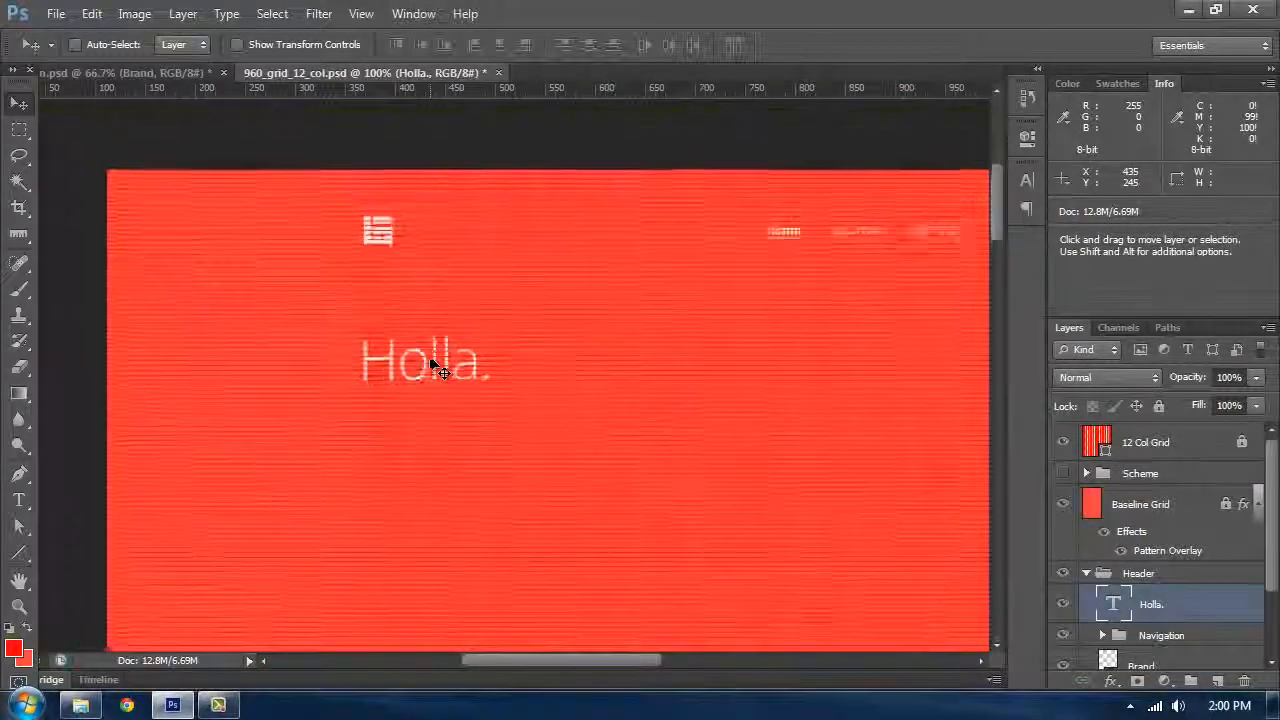
pyautogui.hotkey('ctrl', '-')
pyautogui.click(154, 77)
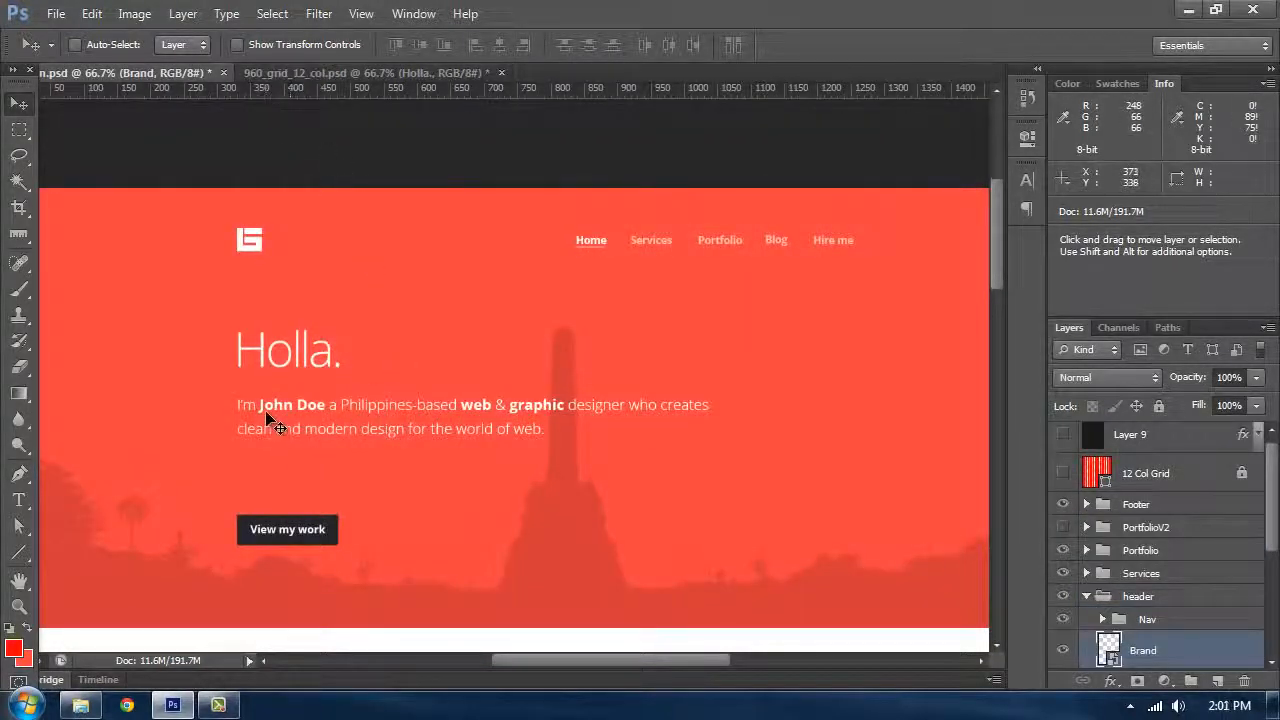
pyautogui.scroll(-1, 272, 425)
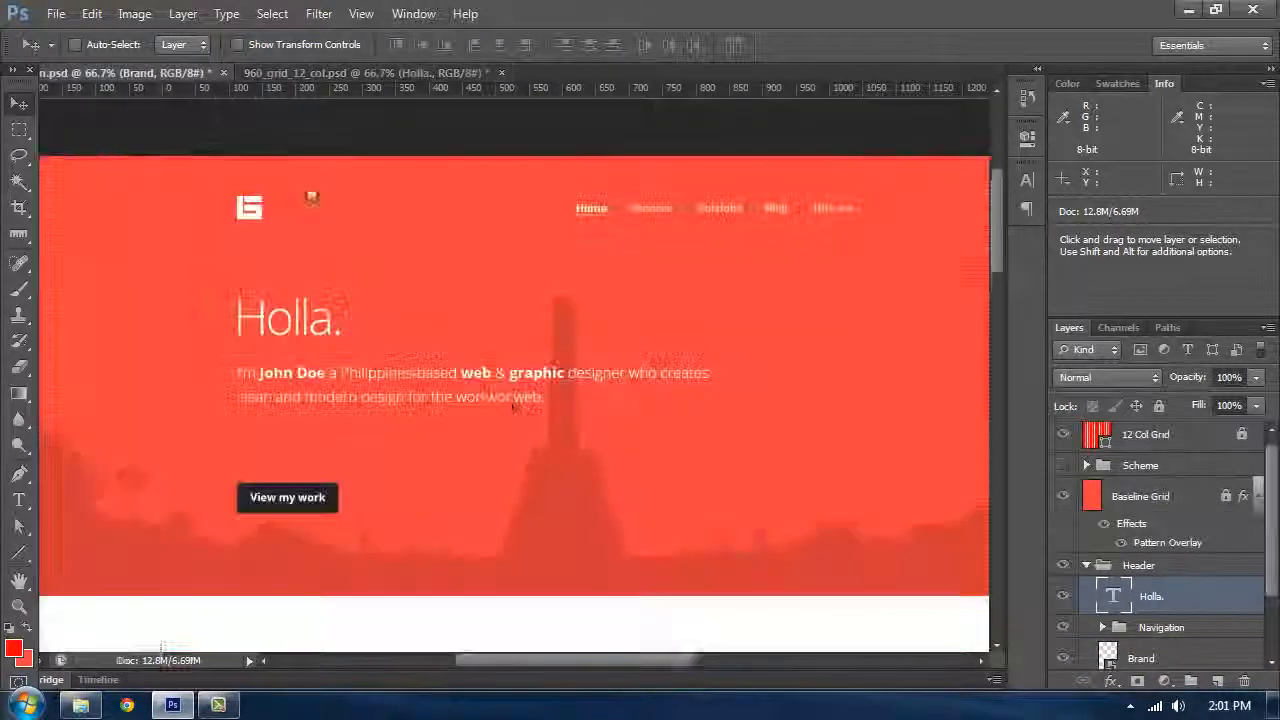
pyautogui.doubleClick(400, 384)
pyautogui.hotkey('ctrl', 'c')
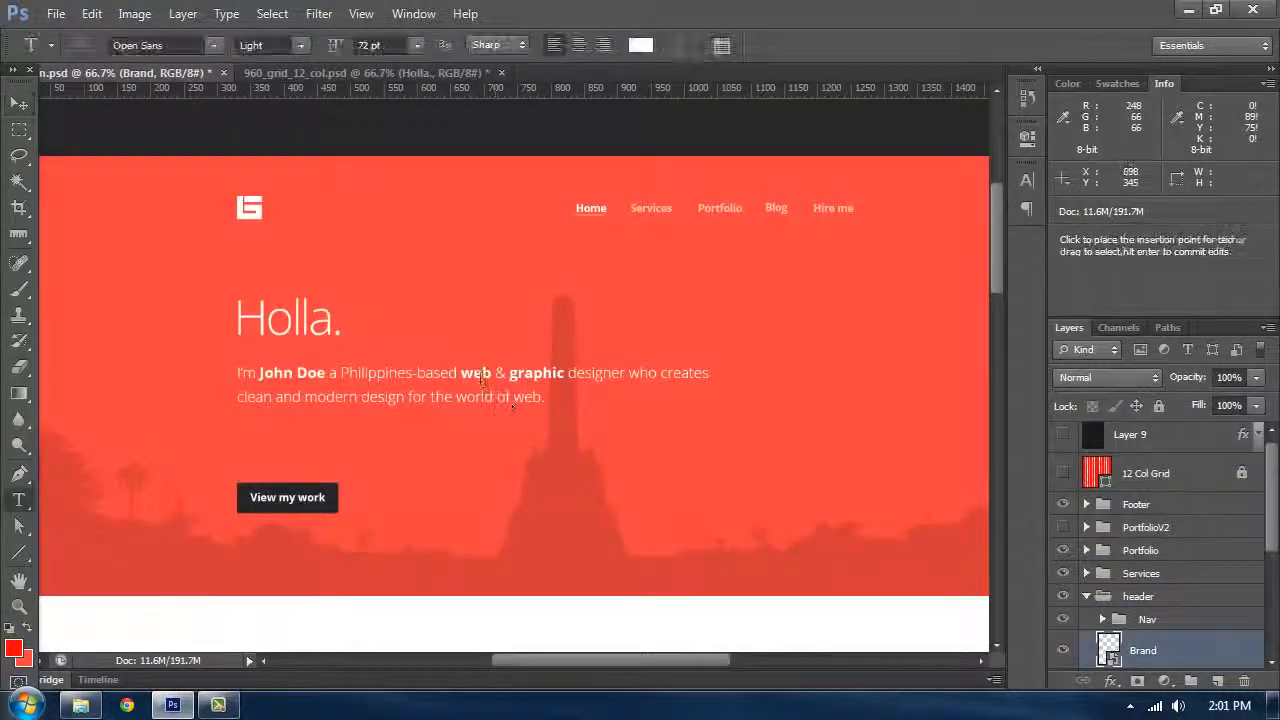
pyautogui.click(603, 75)
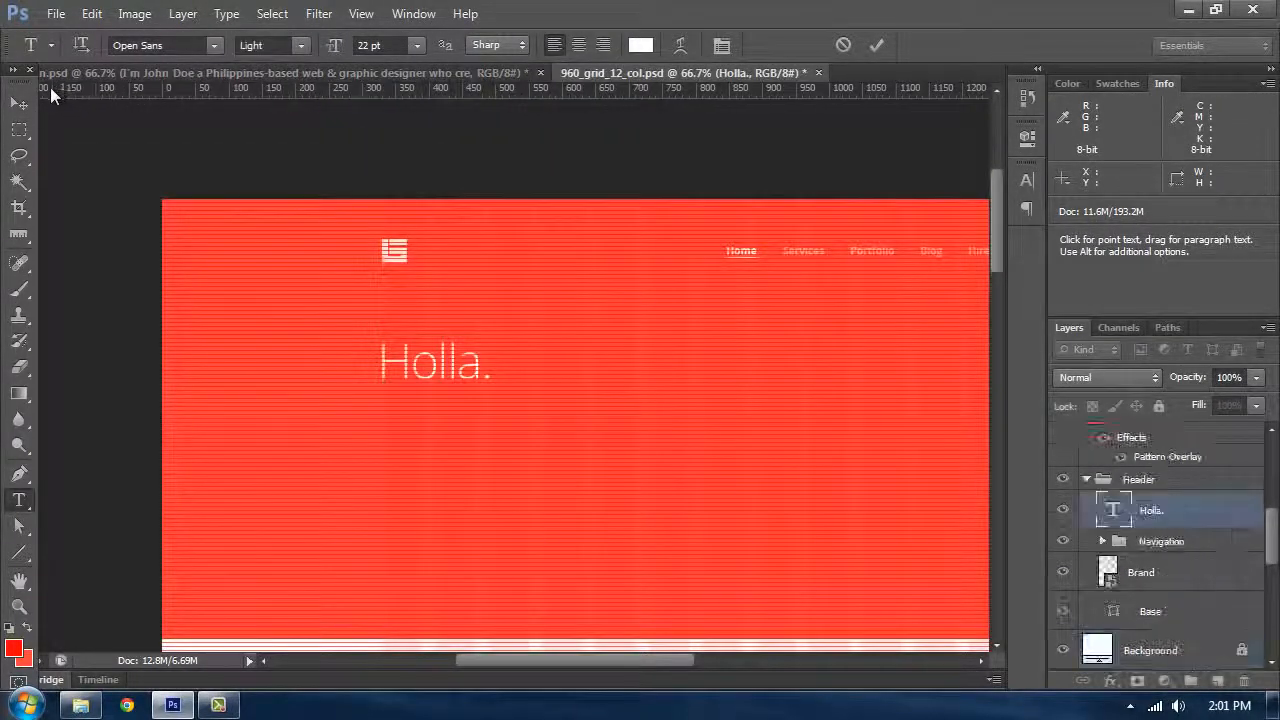
# Step: Draw a paragraph text box below the heading and paste the intro text into it
pyautogui.press('v')
pyautogui.scroll(-2, 377, 414)
pyautogui.hotkey('ctrl', ';')
pyautogui.hotkey('ctrl', '+')
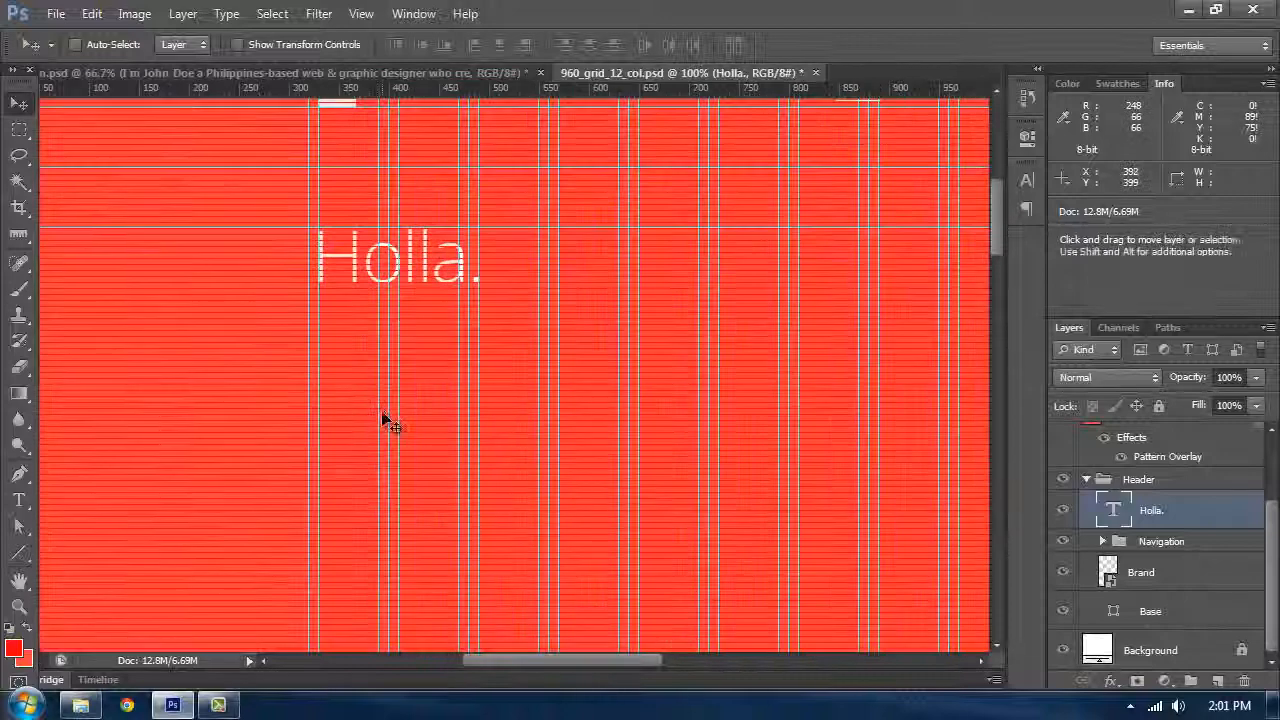
pyautogui.press('t')
pyautogui.hotkey('ctrl', '-')
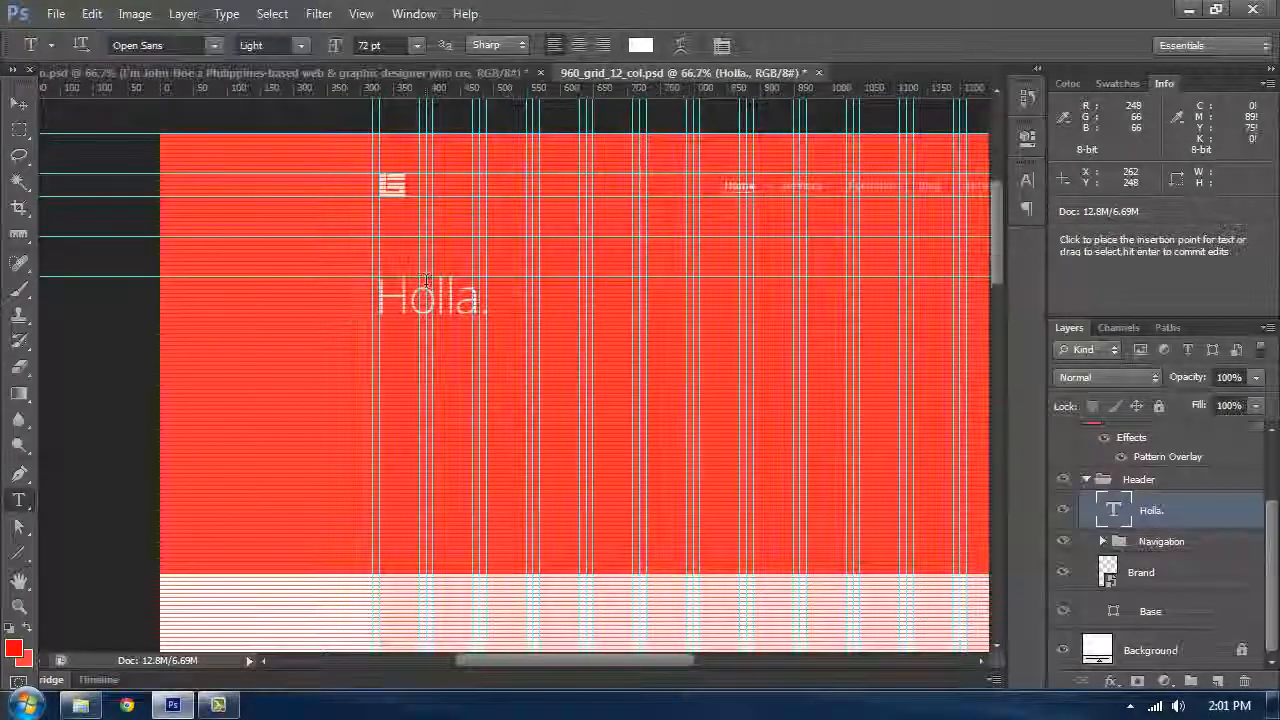
pyautogui.moveTo(377, 340); pyautogui.dragTo(692, 432)
pyautogui.press('Escape')
pyautogui.moveTo(381, 339); pyautogui.dragTo(645, 459)
pyautogui.hotkey('ctrl', 'v')
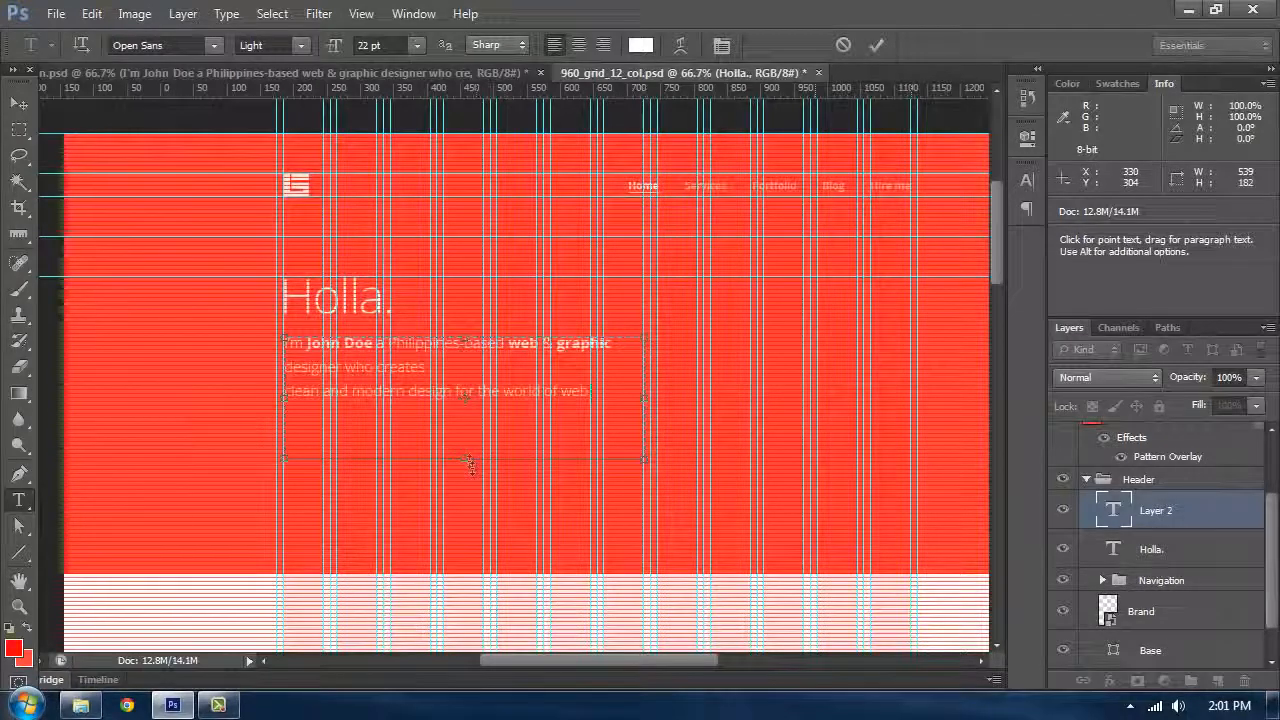
# Step: Widen the paragraph text box to about 780 px so the intro fits on two lines, and commit it
pyautogui.moveTo(645, 462); pyautogui.dragTo(806, 466)
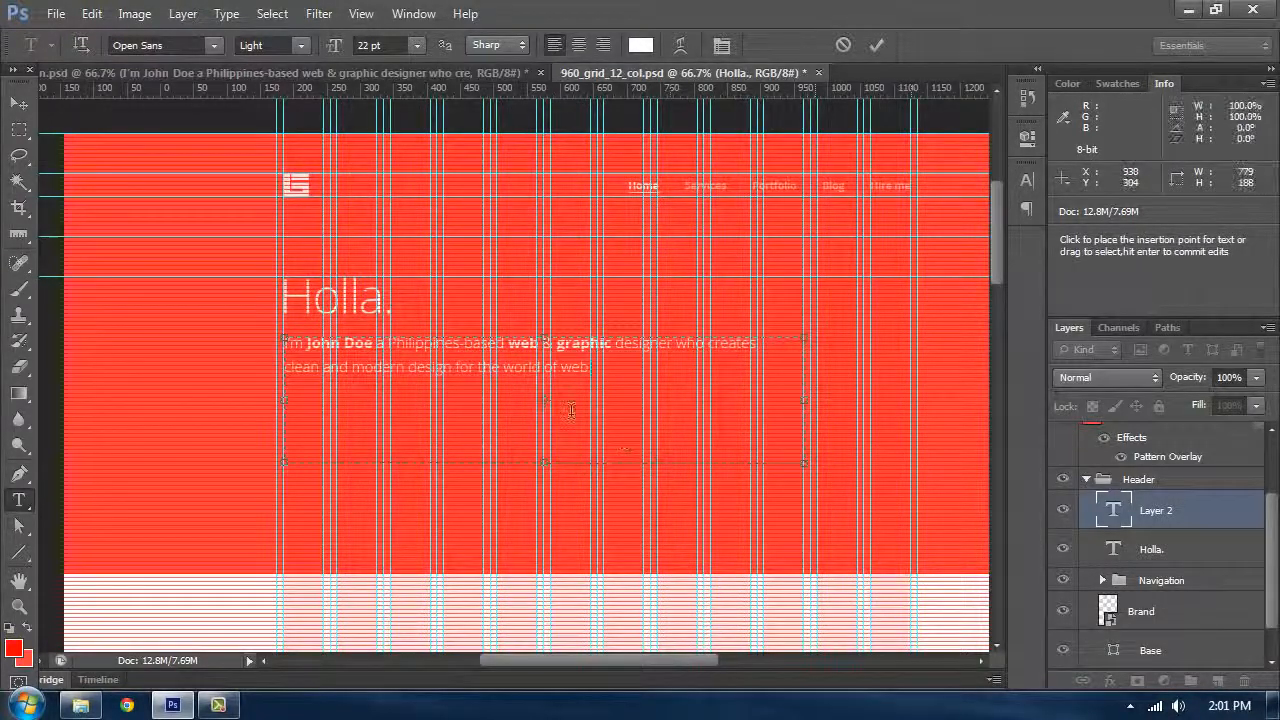
pyautogui.click(18, 103)
pyautogui.hotkey('ctrl', ';')
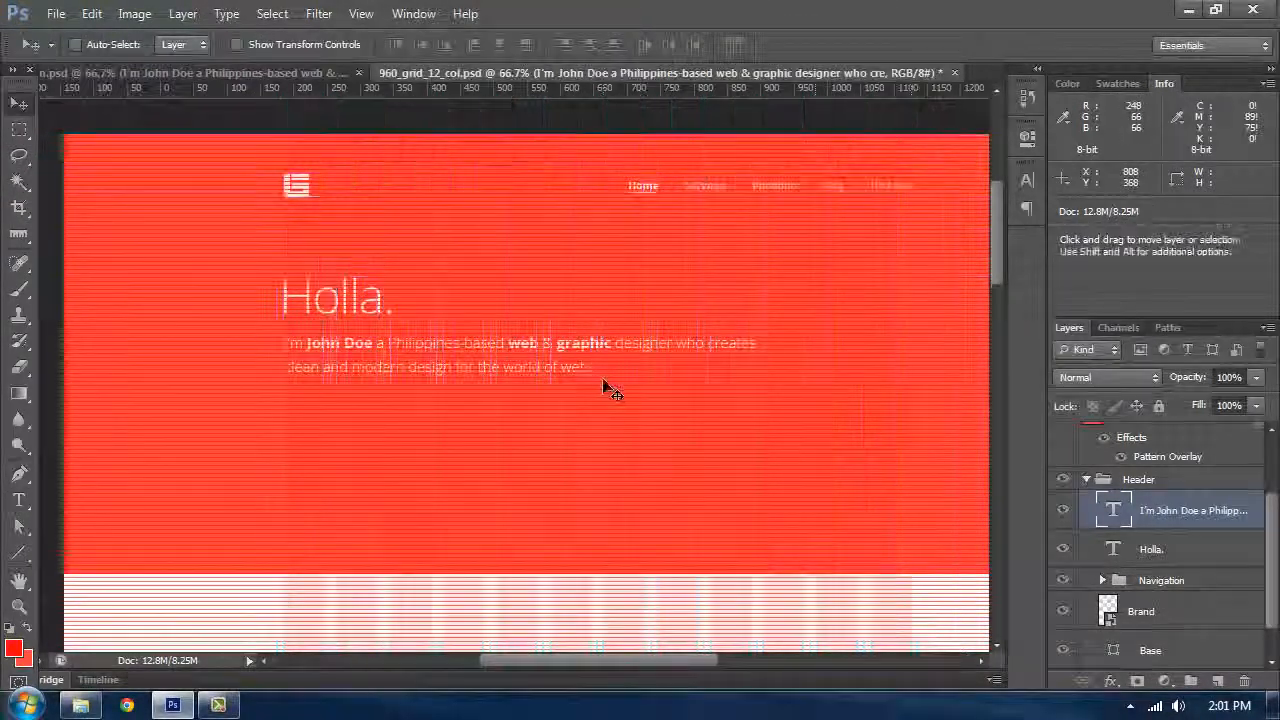
# Step: Open the intro paragraph for text editing
pyautogui.hotkey('ctrl', ';')
pyautogui.hotkey('ctrl', '+')
pyautogui.hotkey('ctrl', '+')
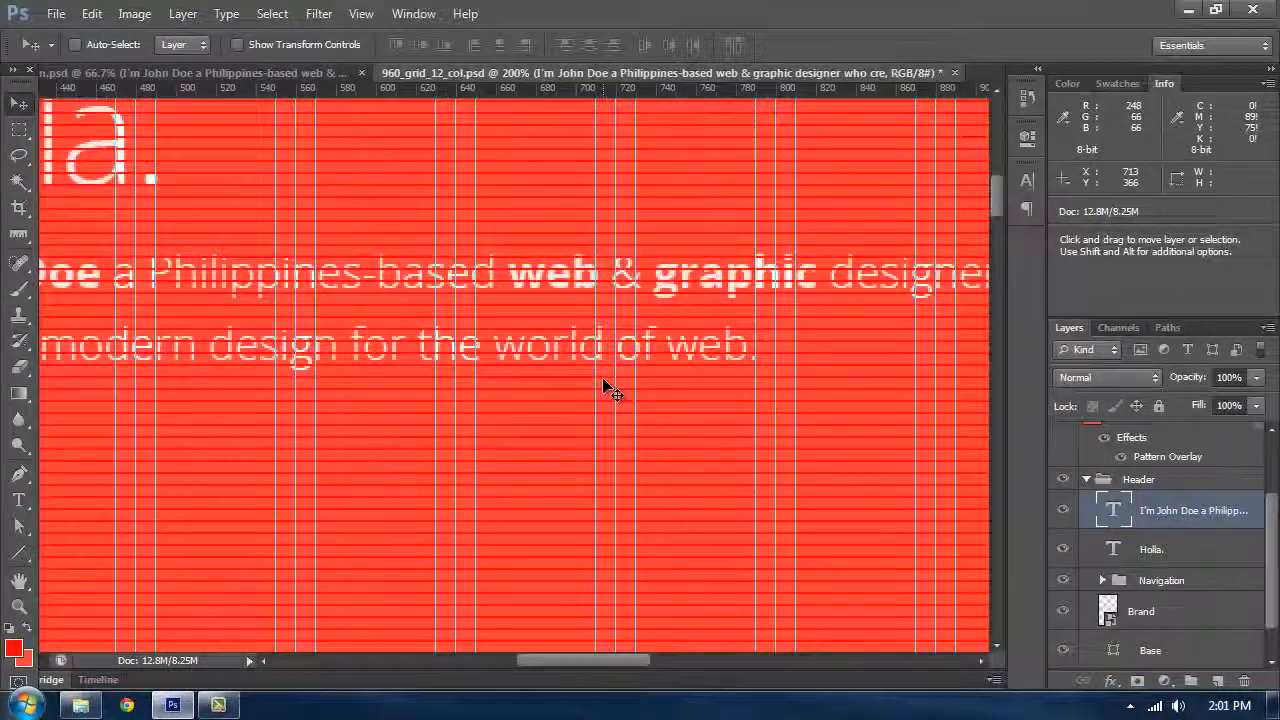
pyautogui.hotkey('ctrl', '+')
pyautogui.press('t')
pyautogui.click(458, 284)
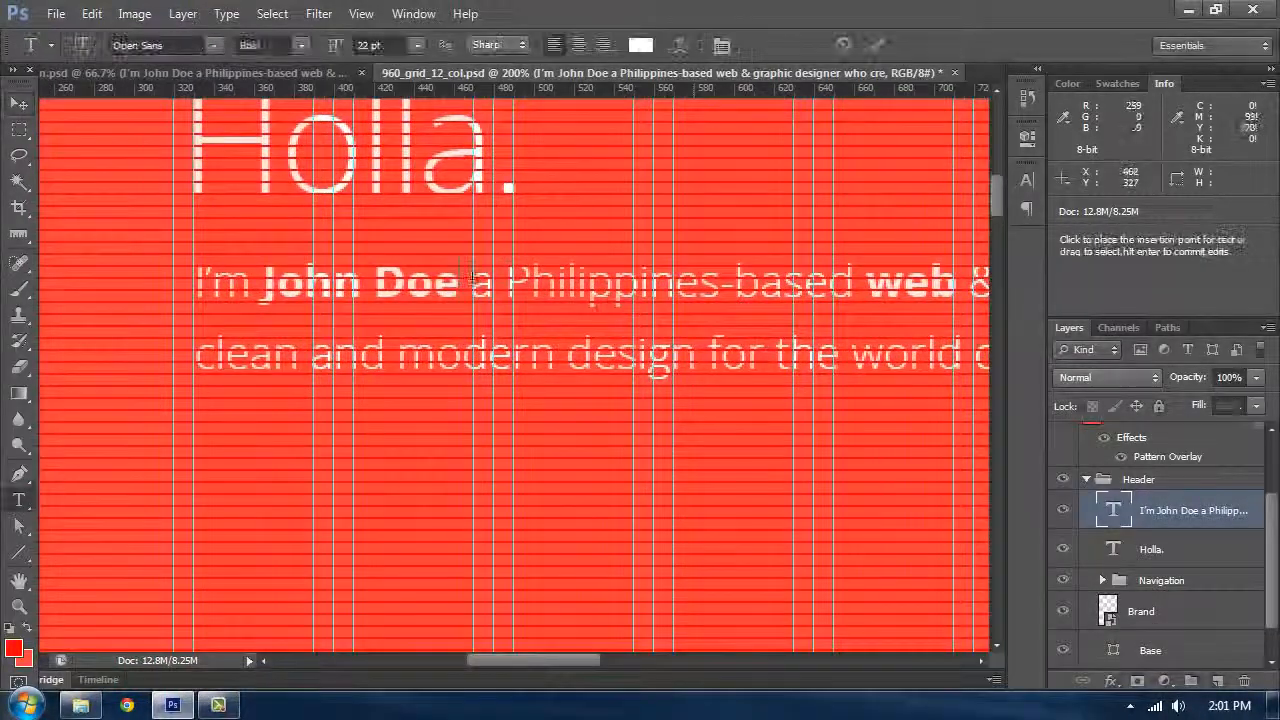
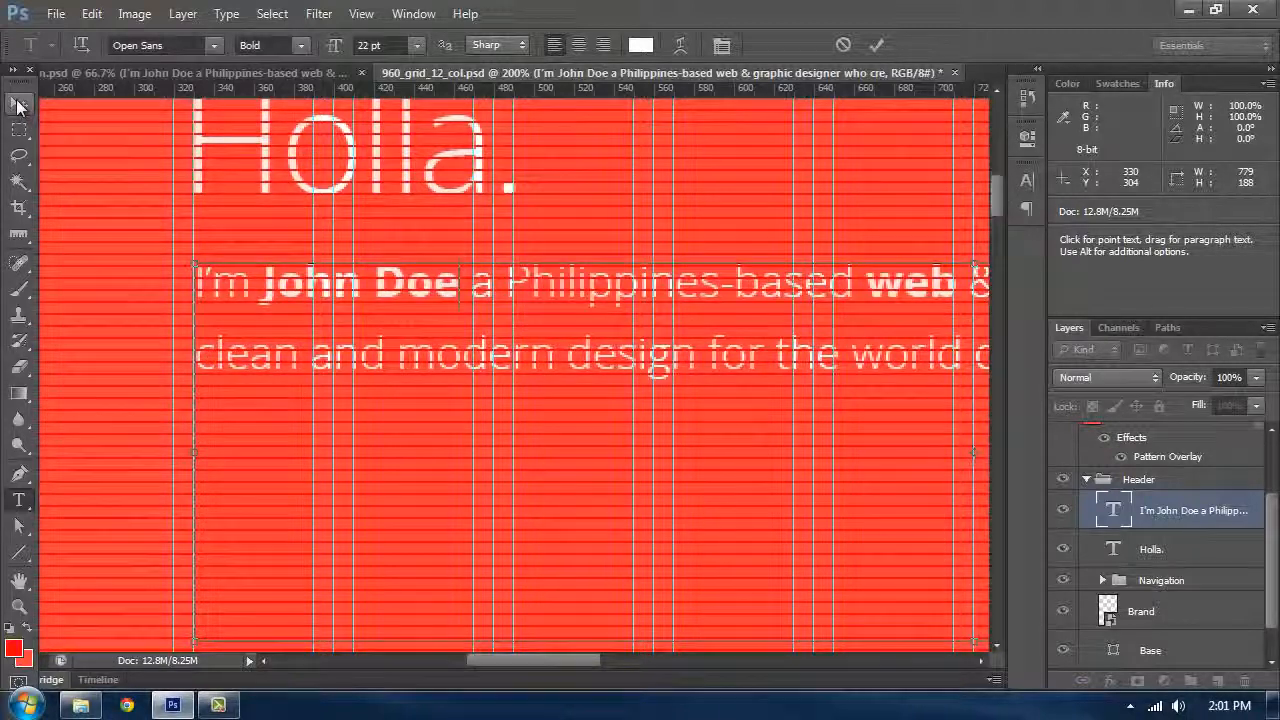
# Step: Move the intro paragraph up under the heading, then nudge it down 30 px to sit on the baseline grid
pyautogui.click(18, 104)
pyautogui.moveTo(282, 325); pyautogui.dragTo(280, 244)
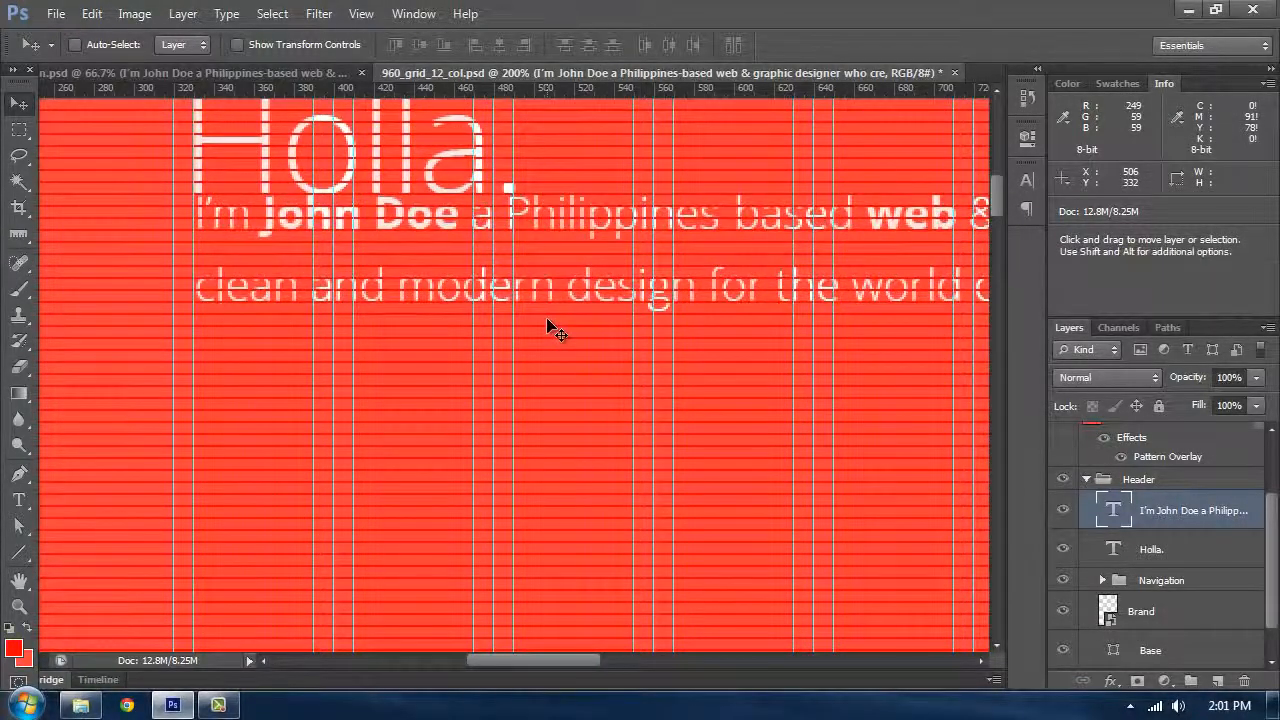
pyautogui.hotkey('shift', 'Down')
pyautogui.hotkey('shift', 'Down')
pyautogui.hotkey('shift', 'Down')
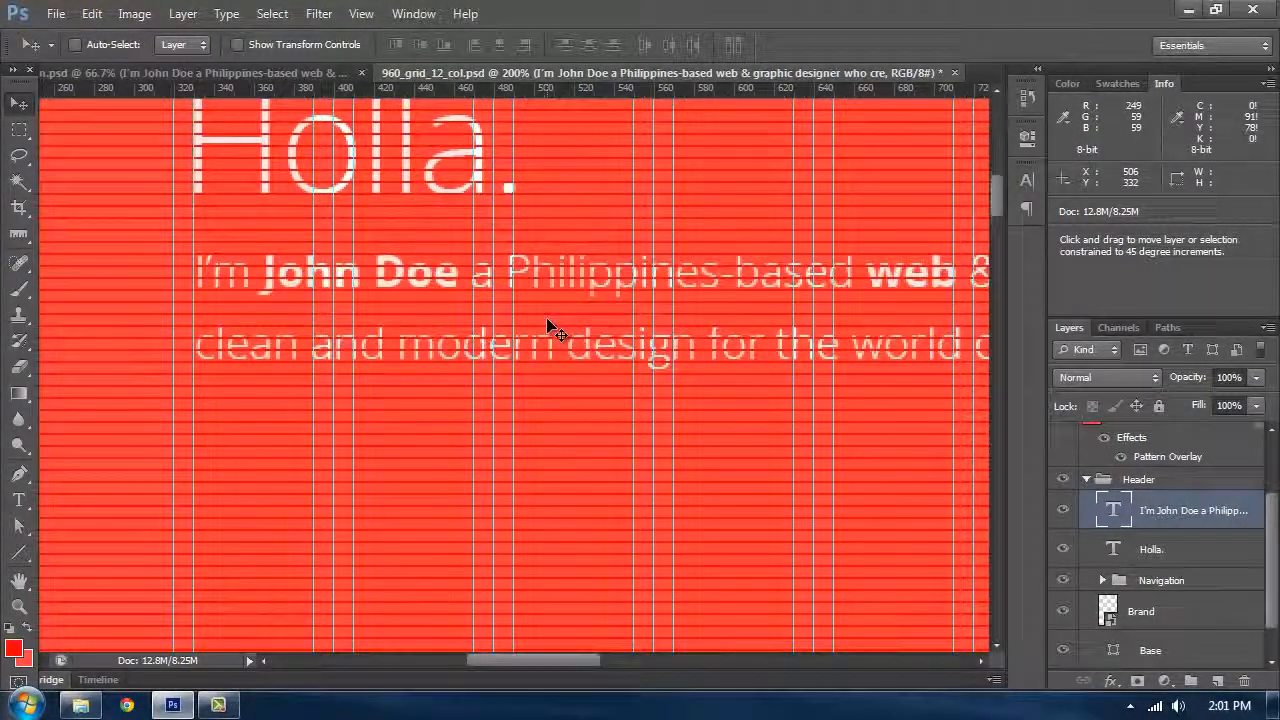
# Step: Nudge the intro paragraph up 30 px and 2 px left so its text sits on the grid lines
pyautogui.hotkey('ctrl', '-')
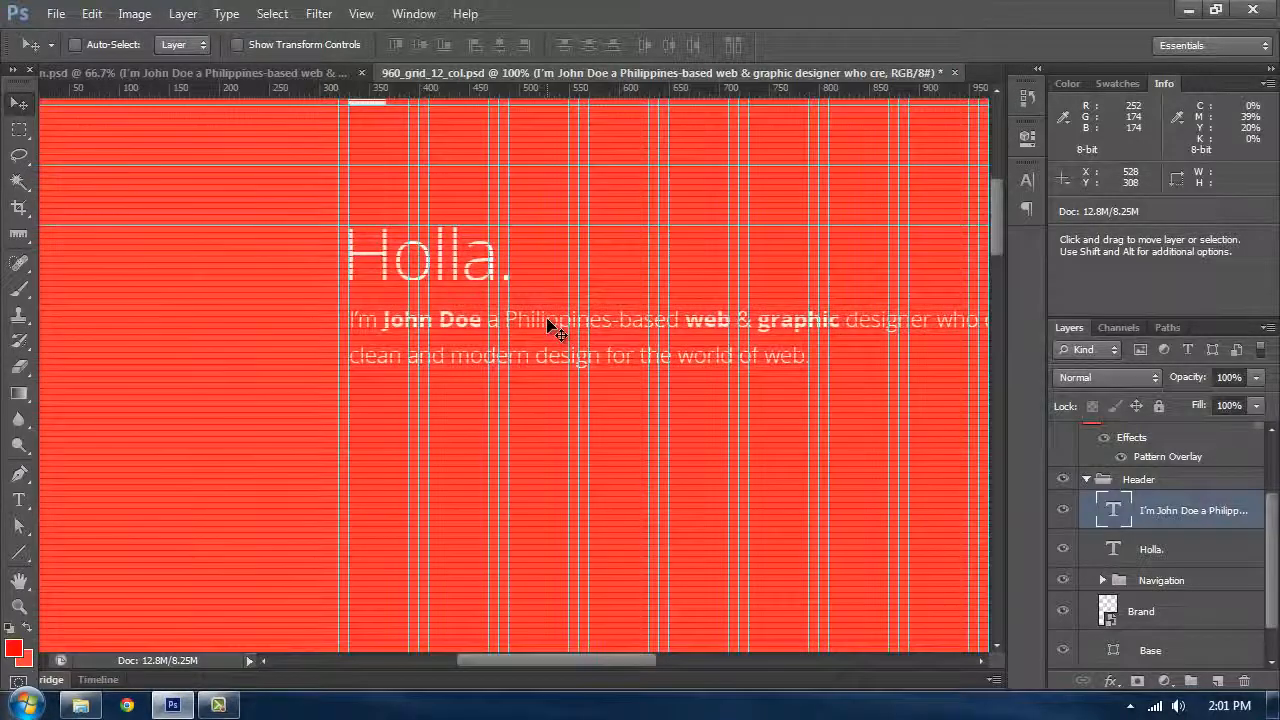
pyautogui.hotkey('ctrl', '-')
pyautogui.hotkey('ctrl', '+')
pyautogui.hotkey('ctrl', '+')
pyautogui.hotkey('ctrl', '+')
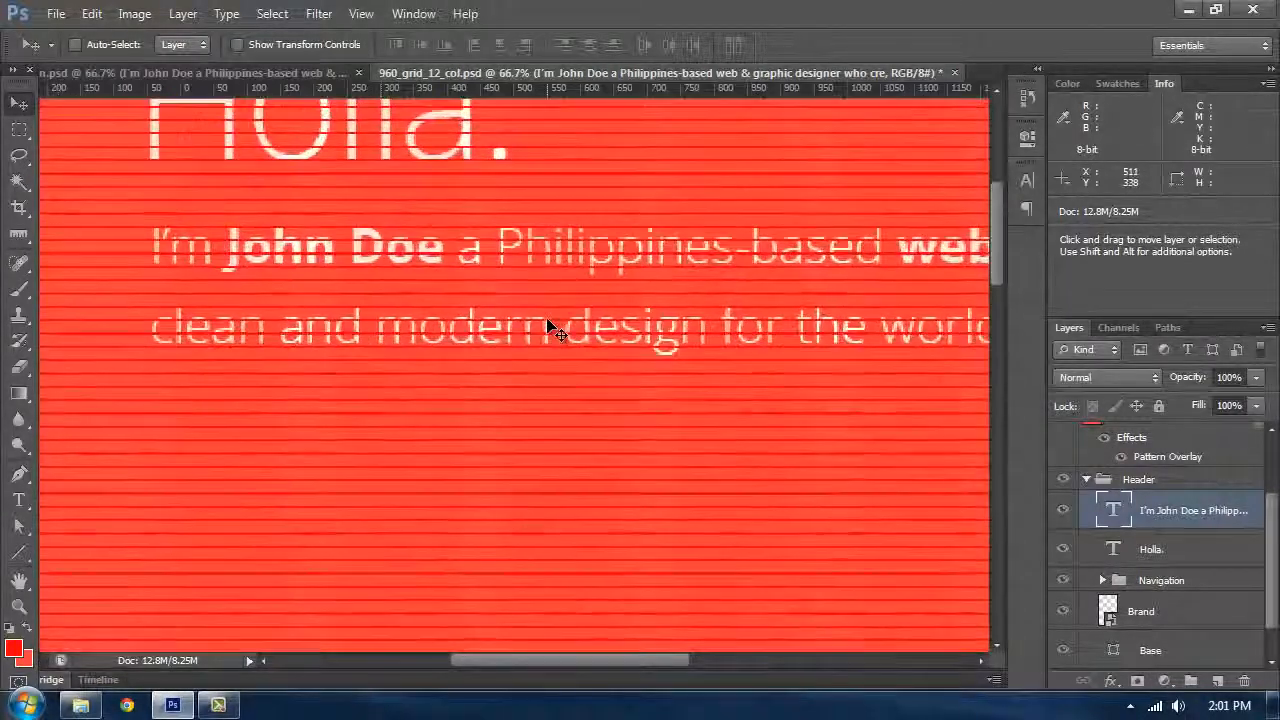
pyautogui.moveTo(285, 247); pyautogui.dragTo(500, 329)
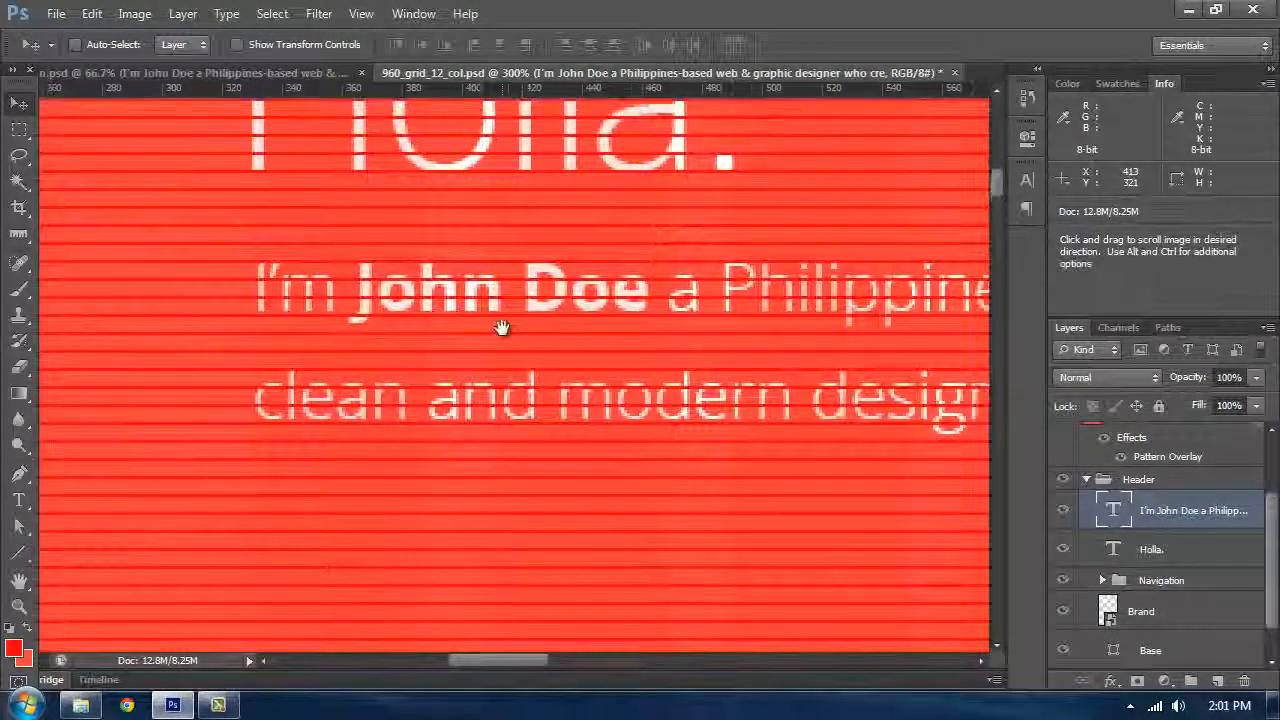
pyautogui.press('shift')
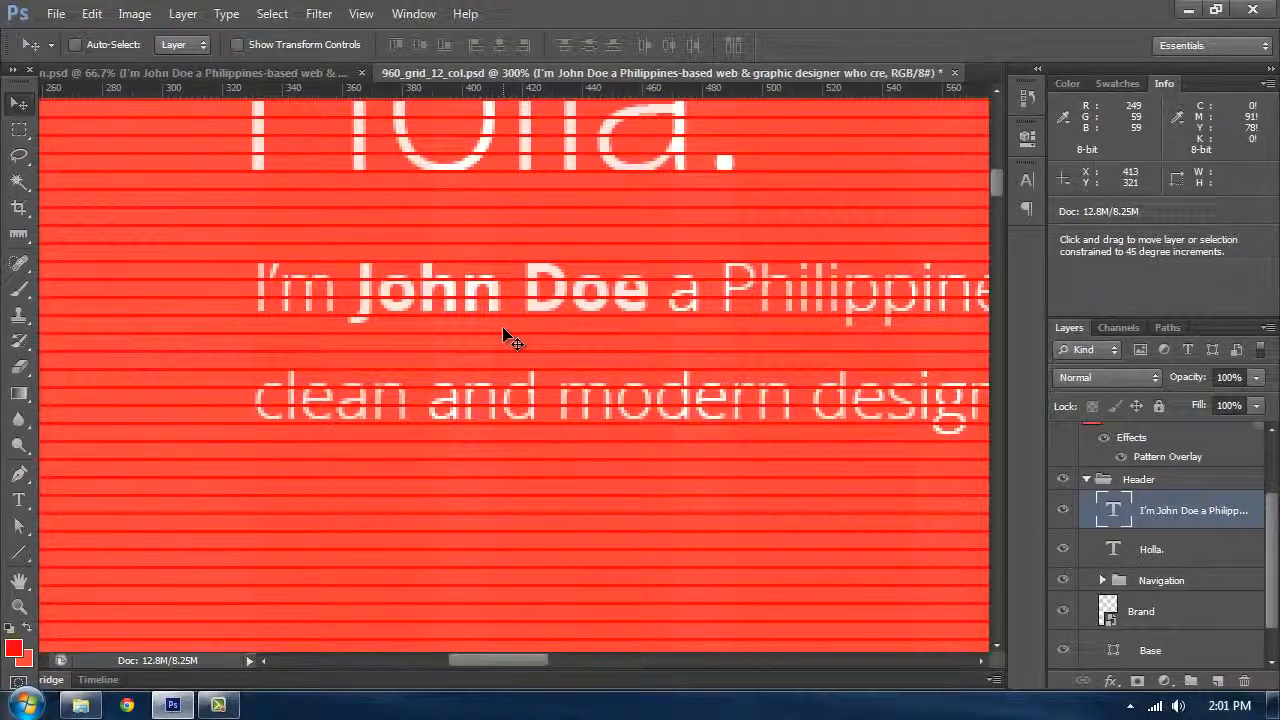
pyautogui.hotkey('shift', 'Up')
pyautogui.hotkey('shift', 'Up')
pyautogui.hotkey('shift', 'Up')
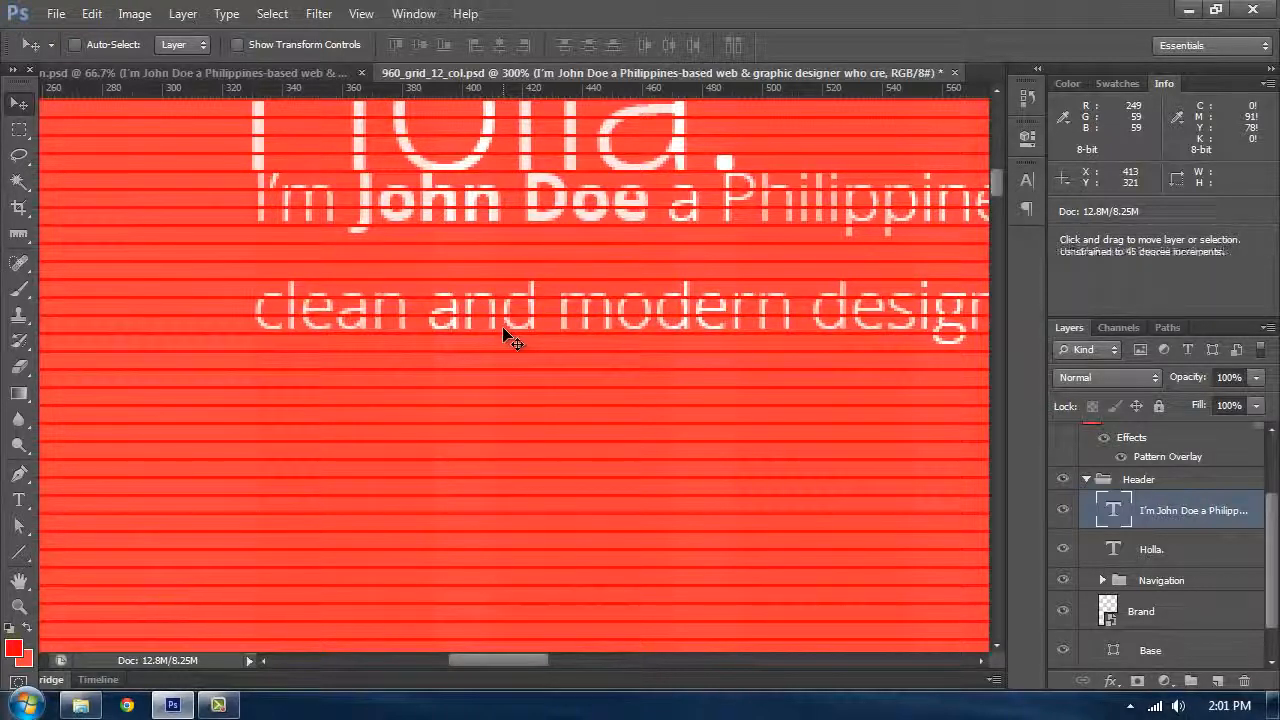
pyautogui.hotkey('ctrl', ';')
pyautogui.press('Left')
pyautogui.press('Left')
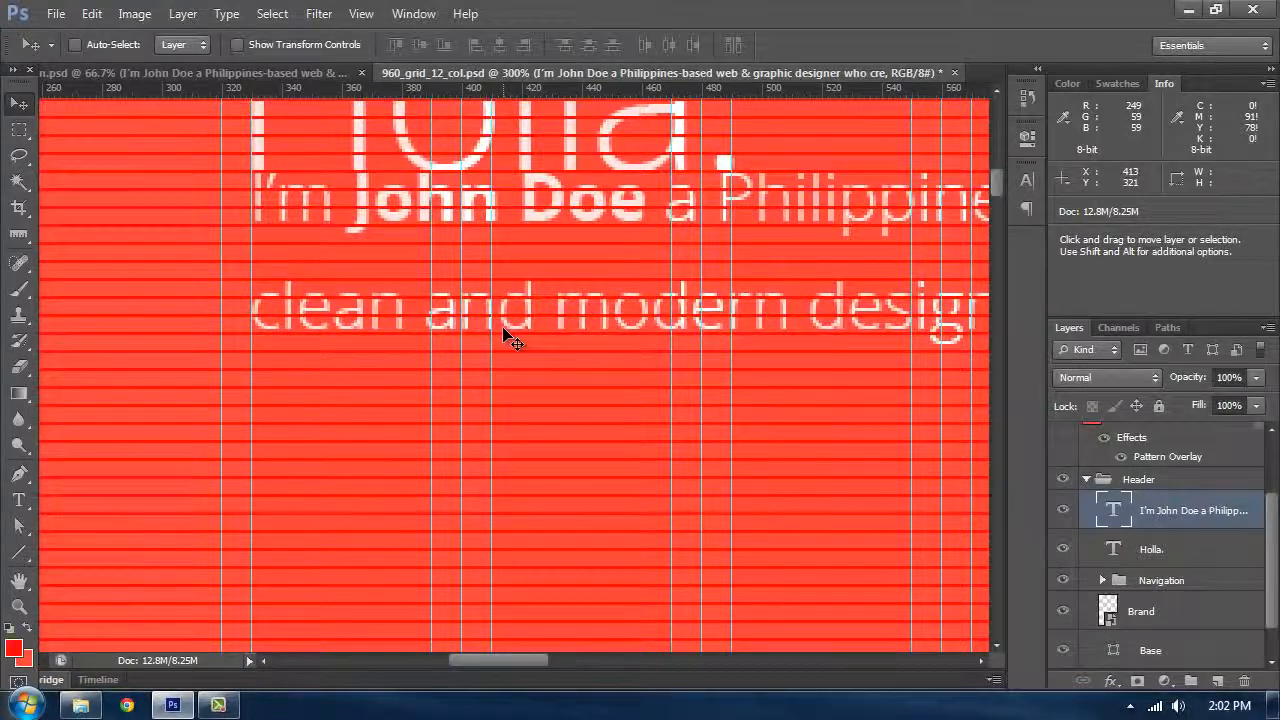
# Step: Nudge the intro paragraph back down 30 px onto the baseline grid
pyautogui.press('t')
pyautogui.click(503, 330)
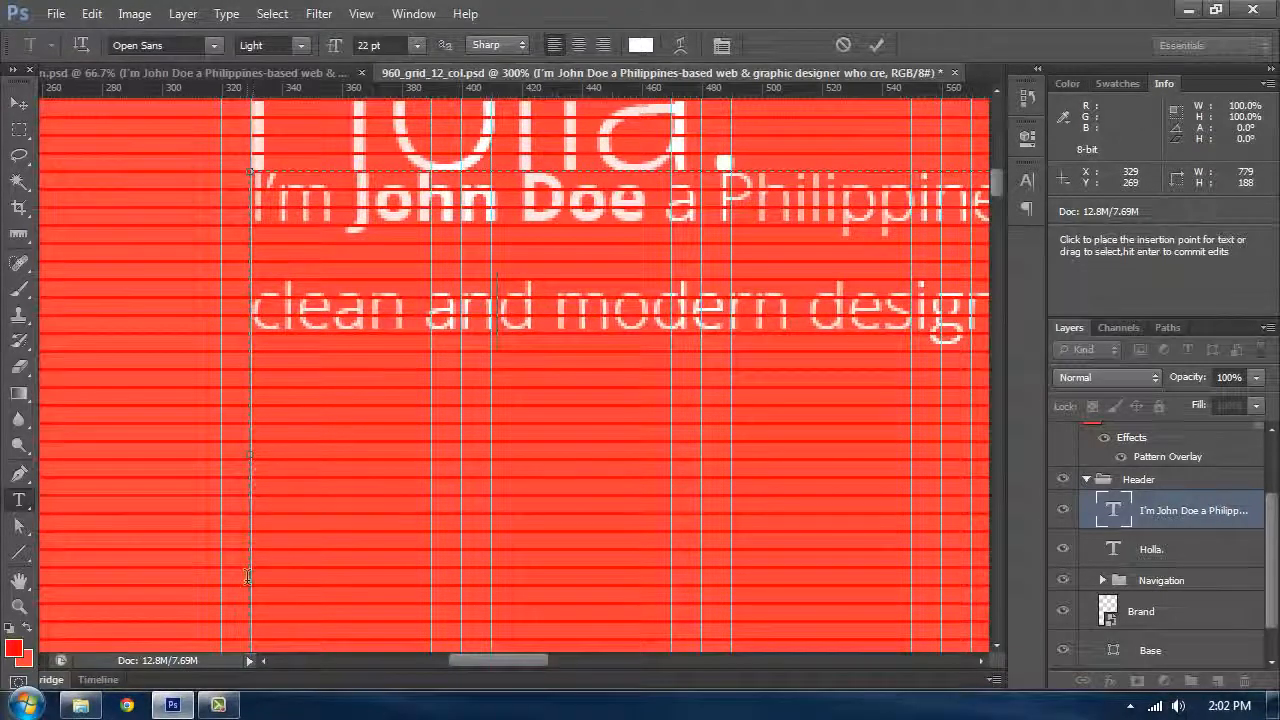
pyautogui.click(29, 108)
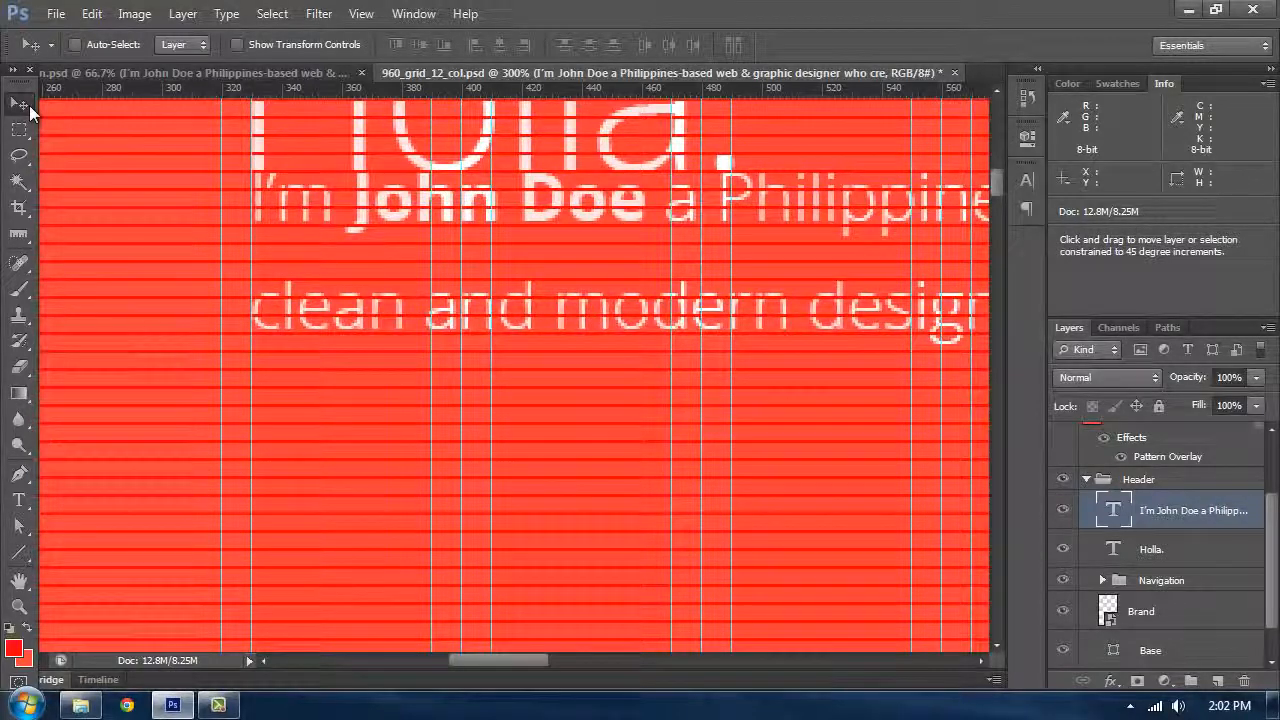
pyautogui.hotkey('shift', 'Down')
pyautogui.hotkey('shift', 'Down')
pyautogui.hotkey('shift', 'Down')
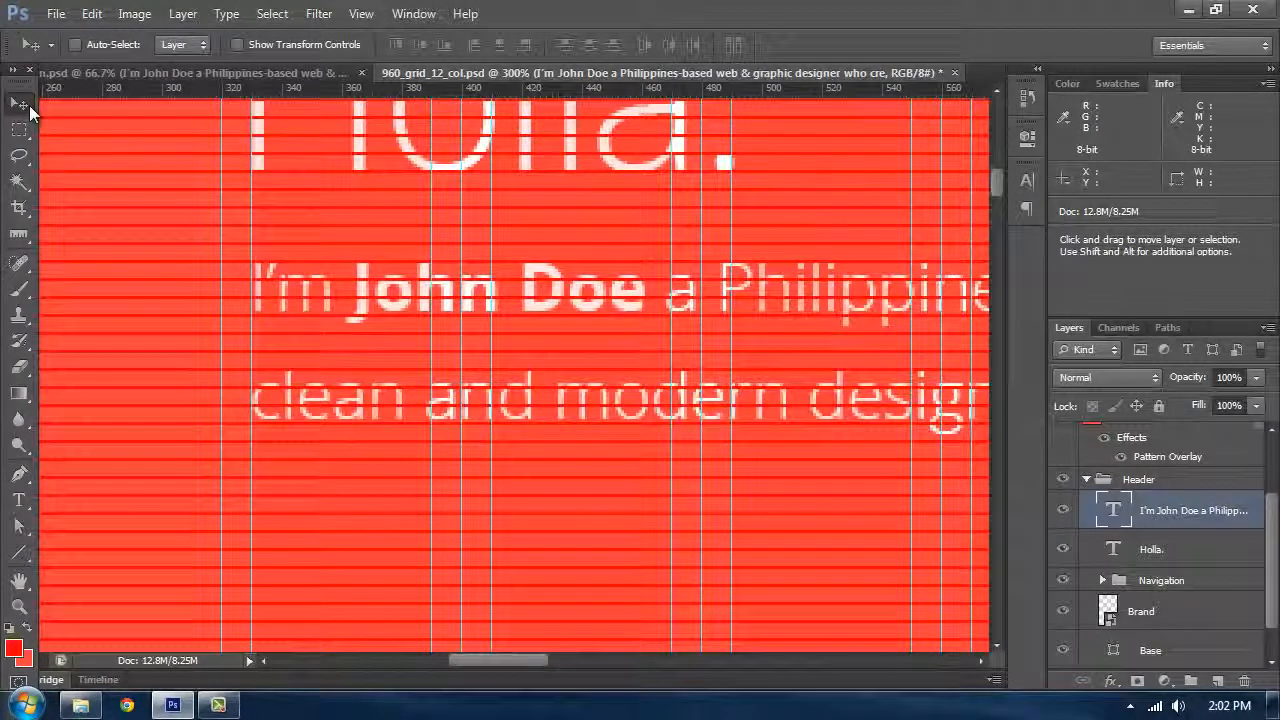
pyautogui.moveTo(567, 350); pyautogui.dragTo(562, 348)
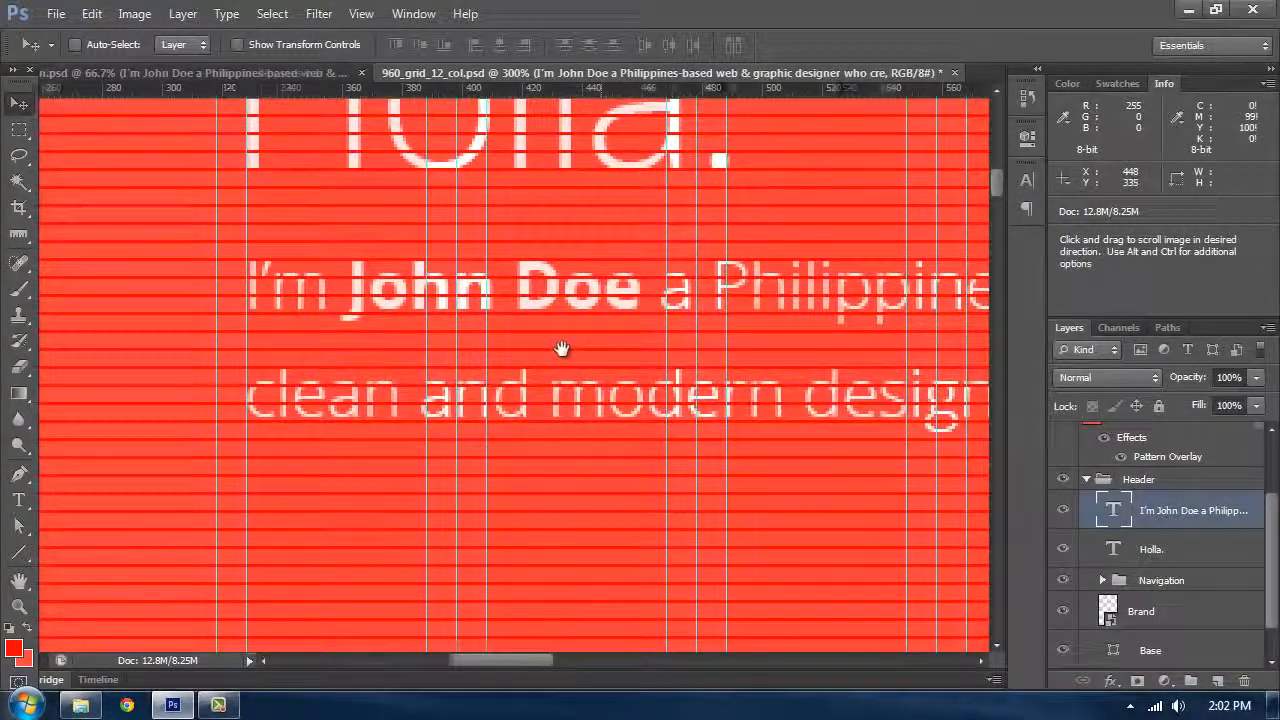
# Step: Select the intro paragraph text and check its character and paragraph settings, including leading
pyautogui.press('t')
pyautogui.click(484, 375)
pyautogui.hotkey('ctrl', 'a')
pyautogui.click(1027, 209)
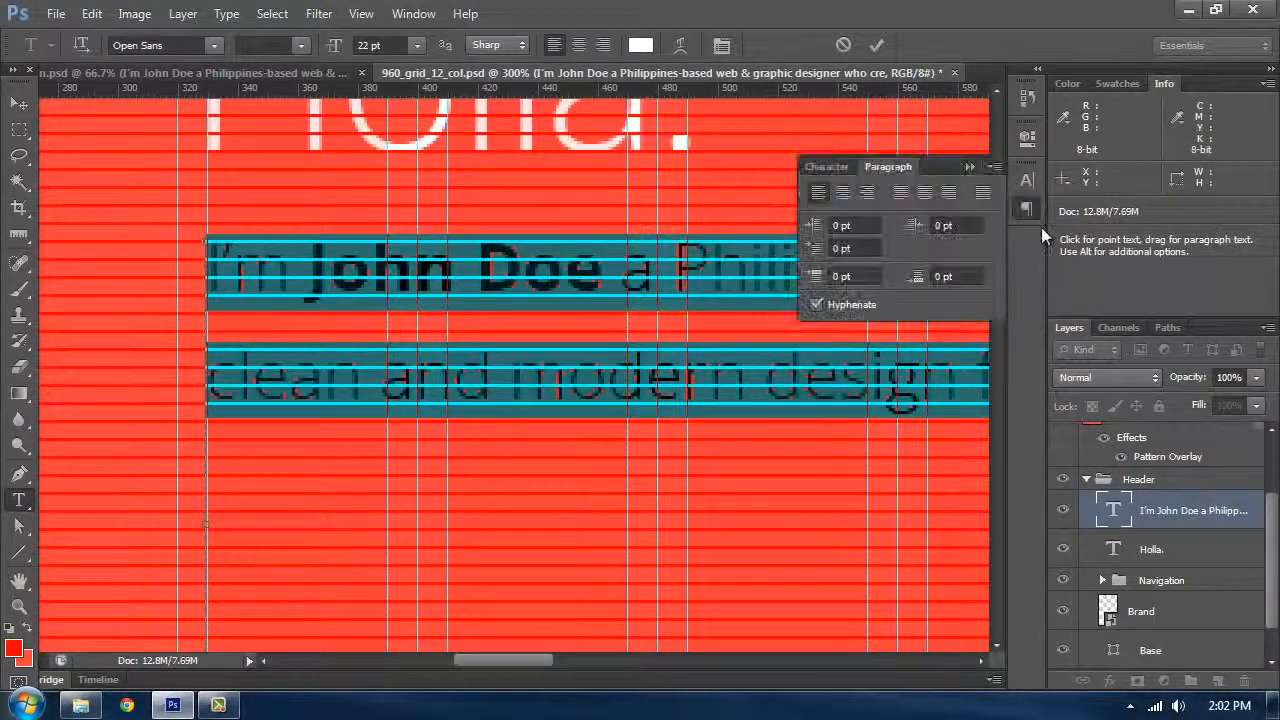
pyautogui.click(1027, 180)
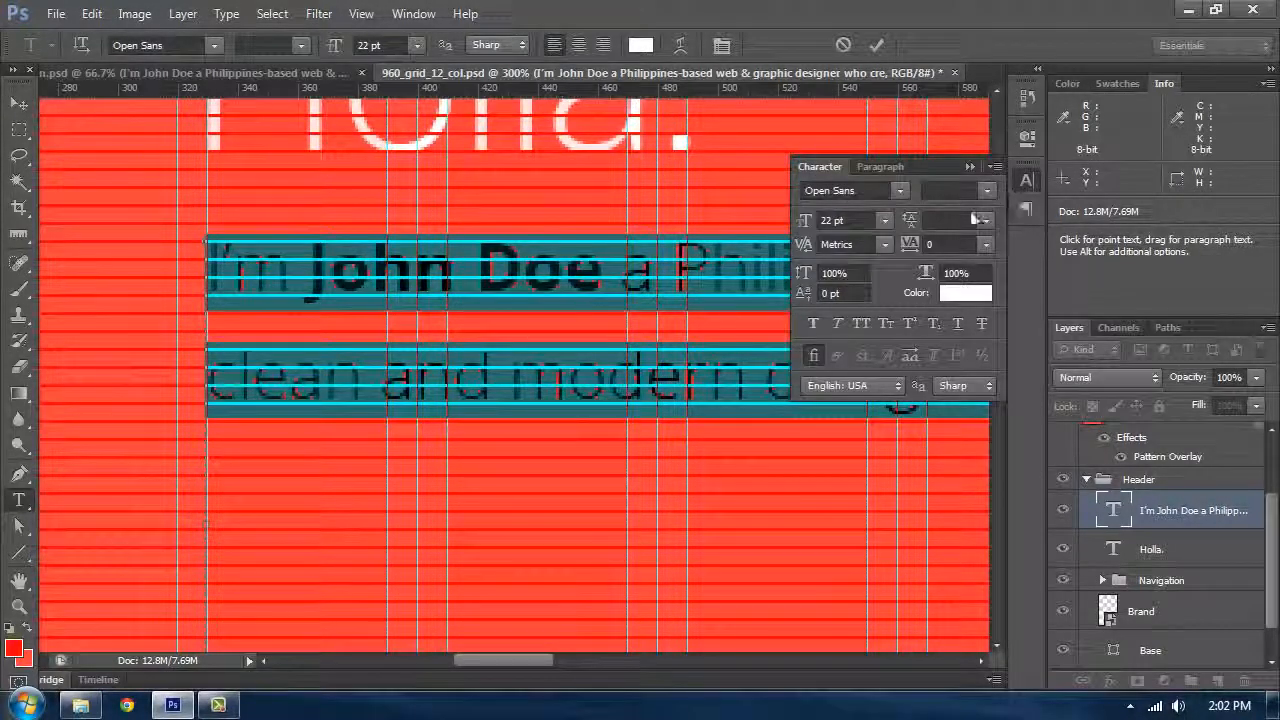
pyautogui.click(969, 166)
pyautogui.click(315, 378)
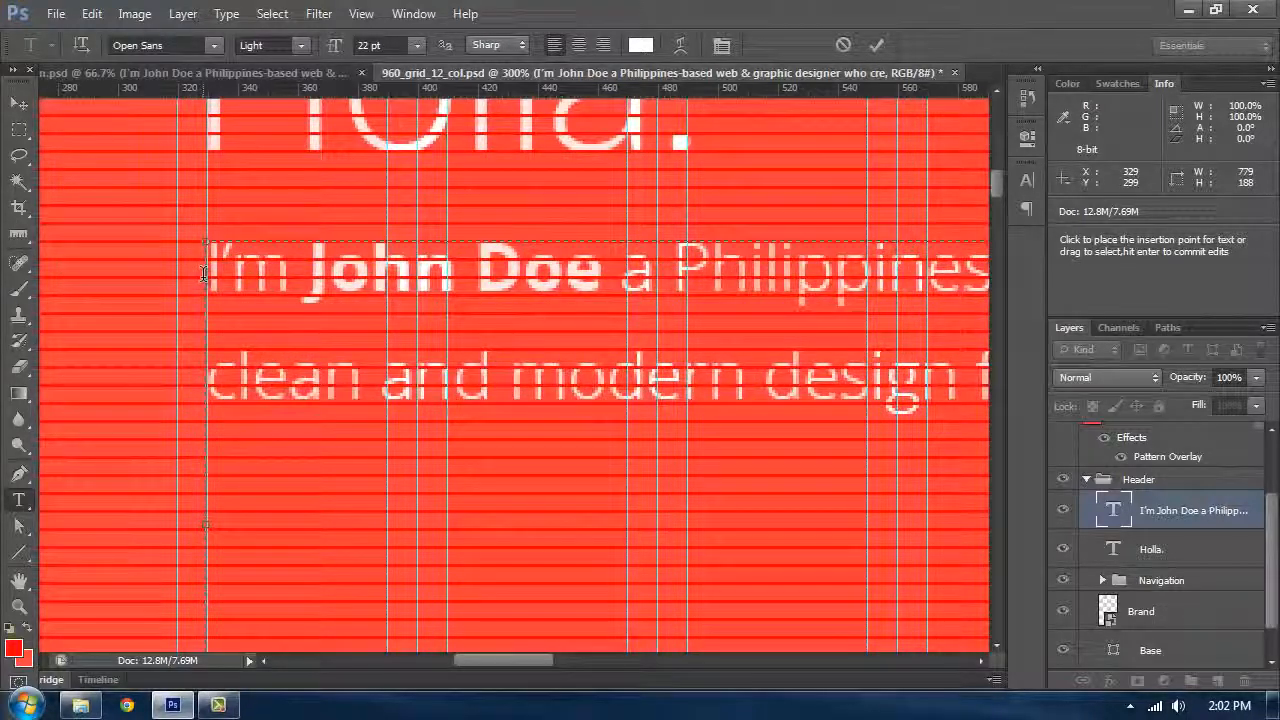
pyautogui.click(1029, 181)
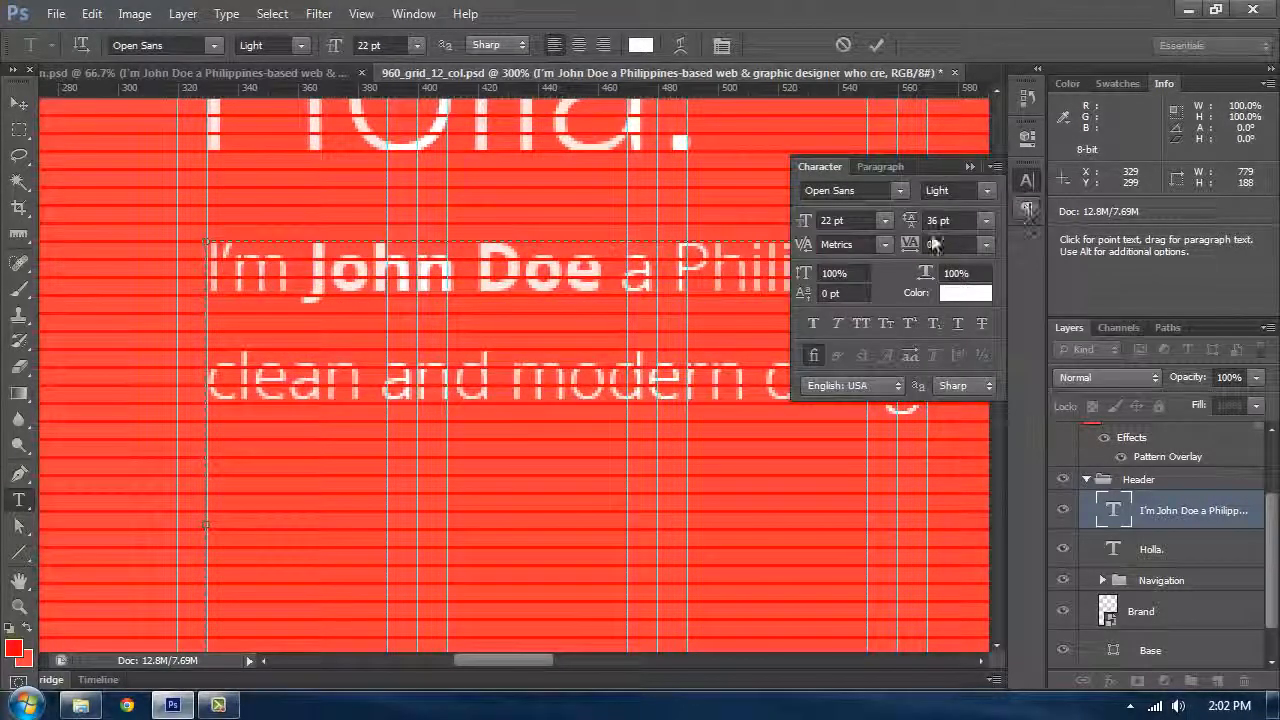
pyautogui.click(969, 167)
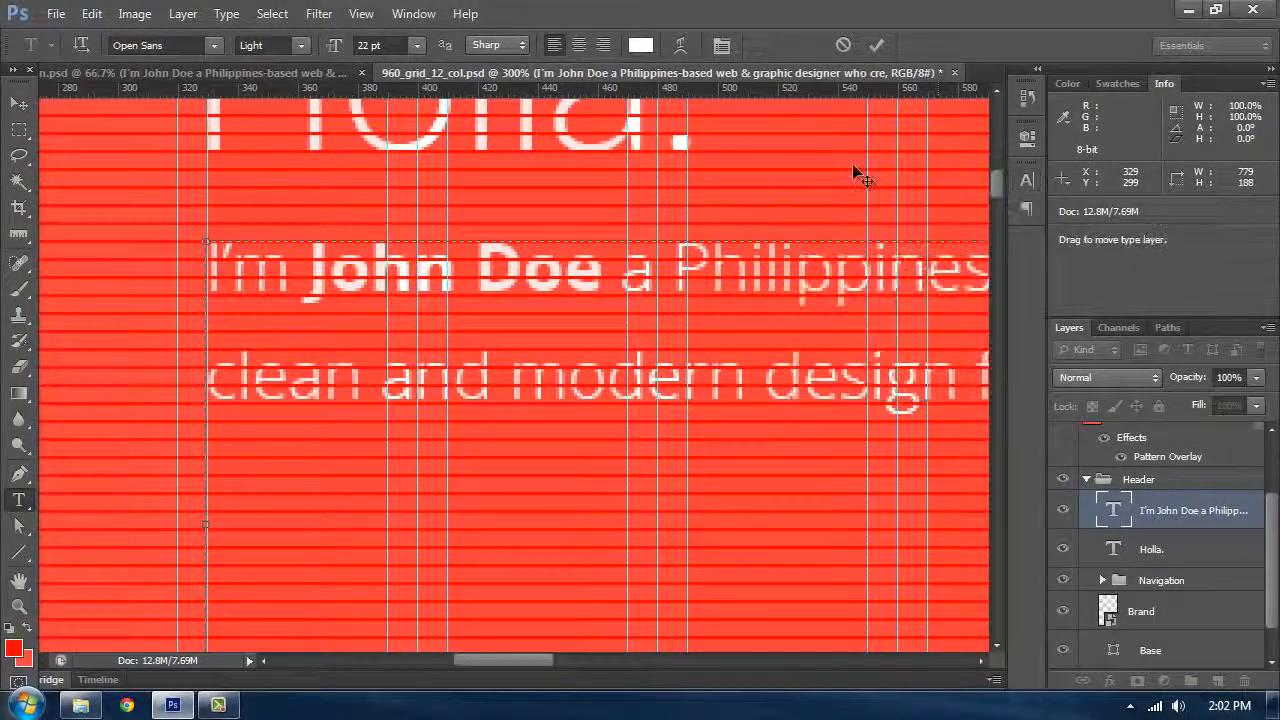
# Step: Compare the rebuilt header with the header in the reference portfolio design
pyautogui.click(20, 104)
pyautogui.press('space')
pyautogui.moveTo(633, 360); pyautogui.dragTo(605, 312)
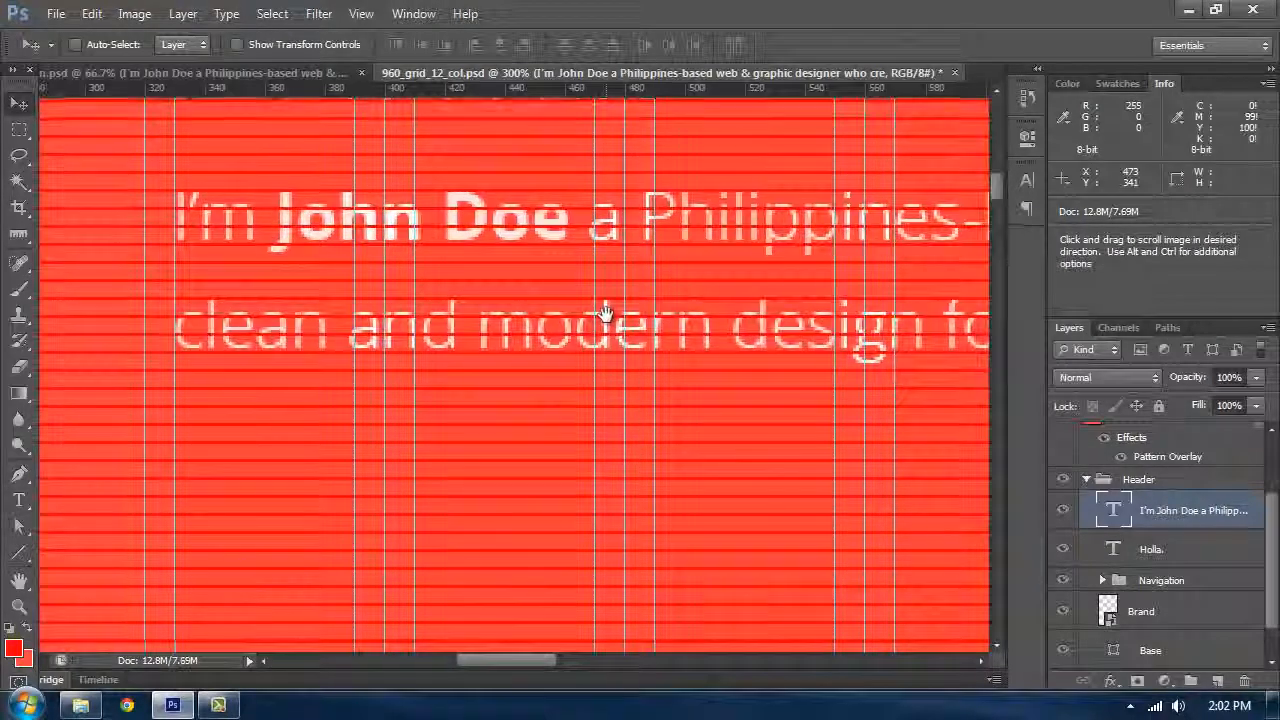
pyautogui.hotkey('ctrl', ';')
pyautogui.hotkey('ctrl', '-')
pyautogui.hotkey('ctrl', '-')
pyautogui.hotkey('ctrl', '-')
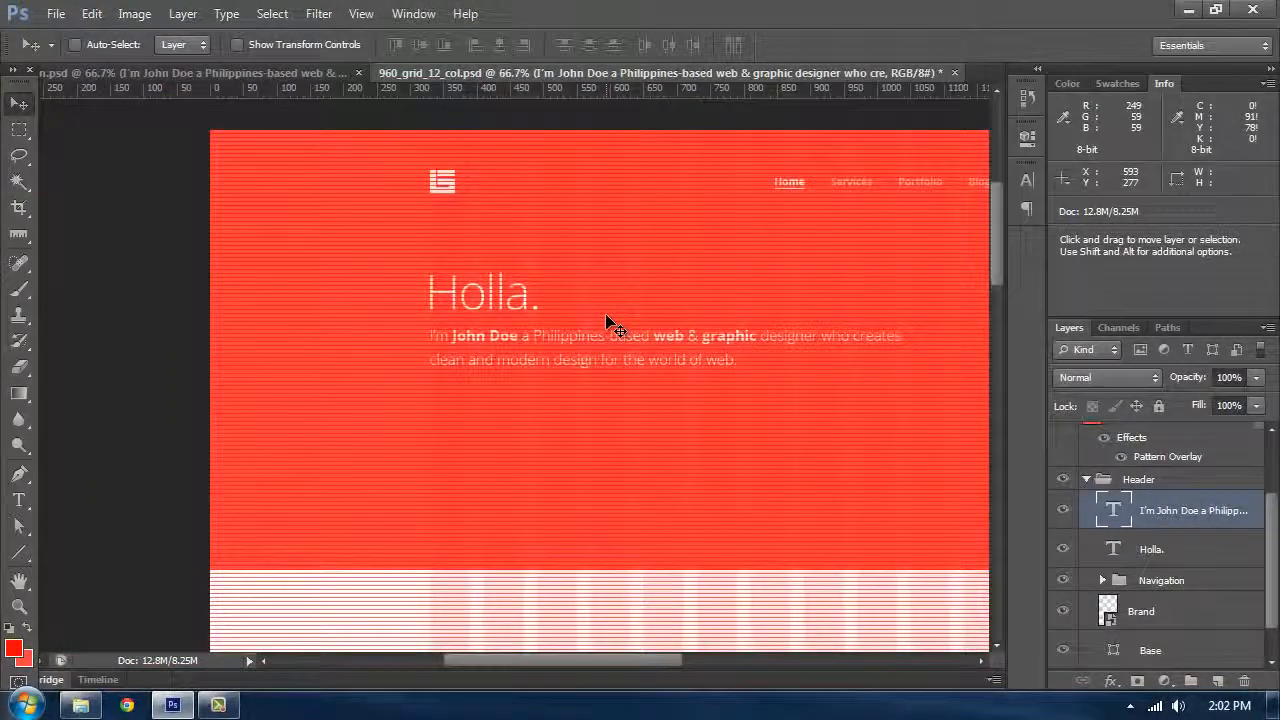
pyautogui.press('space')
pyautogui.moveTo(749, 405); pyautogui.dragTo(678, 358)
pyautogui.click(291, 72)
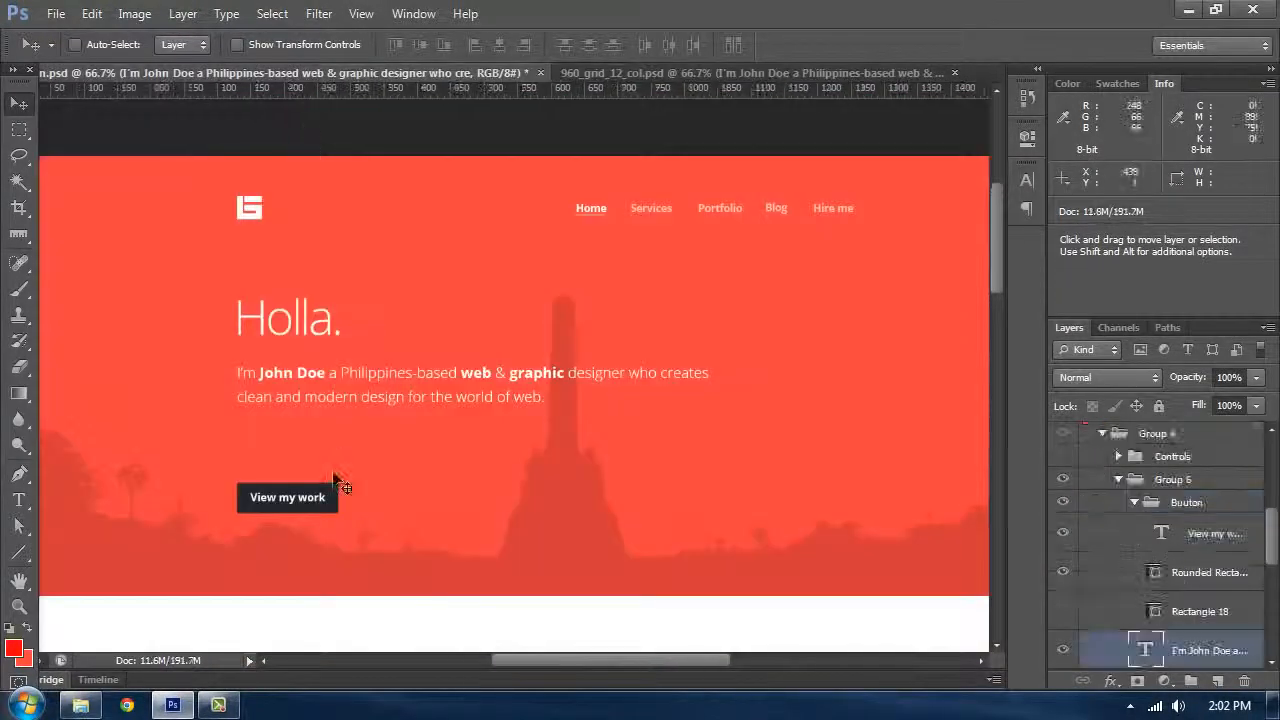
pyautogui.click(620, 73)
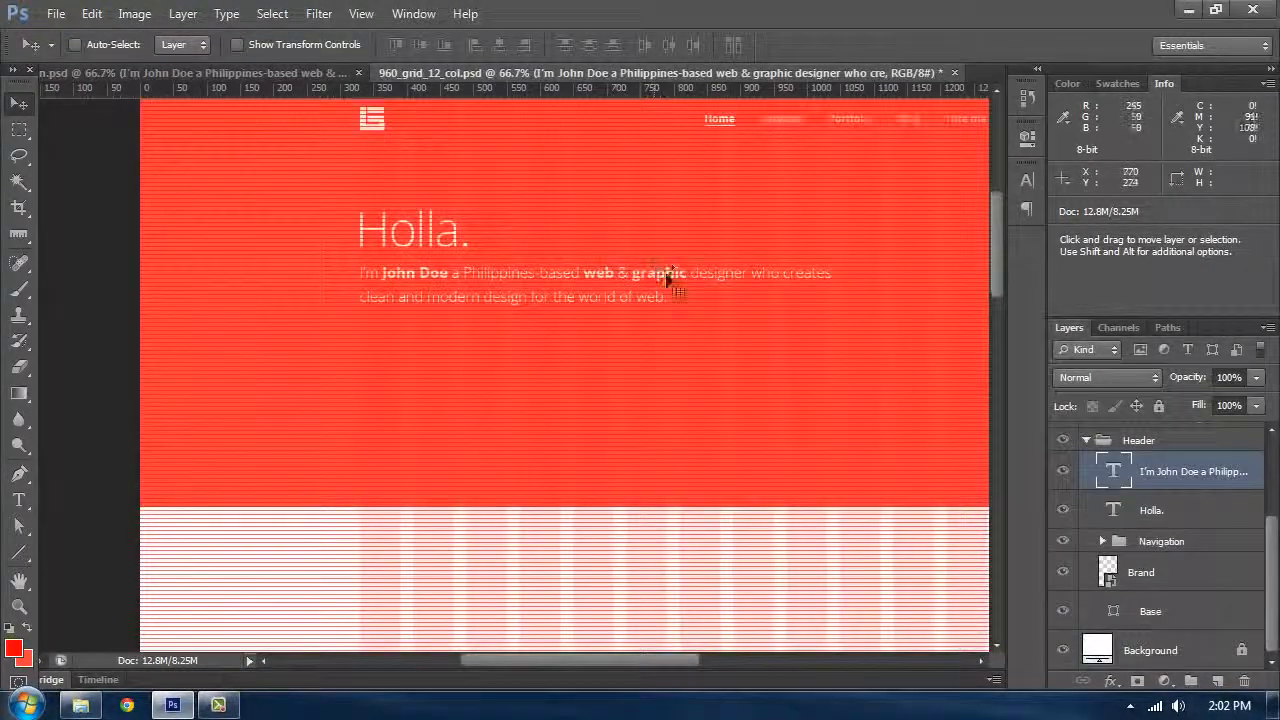
# Step: Create a new layer inside the Header group and group it into a group named Button
pyautogui.click(1220, 680)
pyautogui.hotkey('ctrl', 'g')
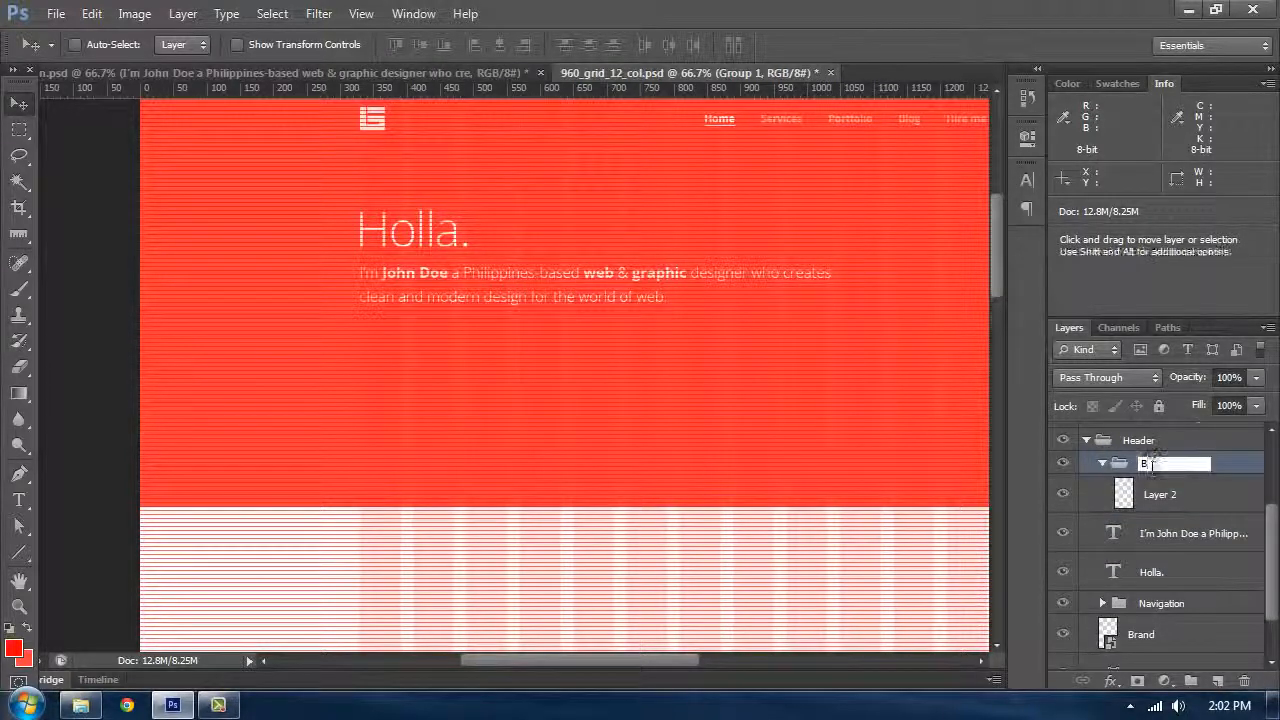
pyautogui.press('Return')
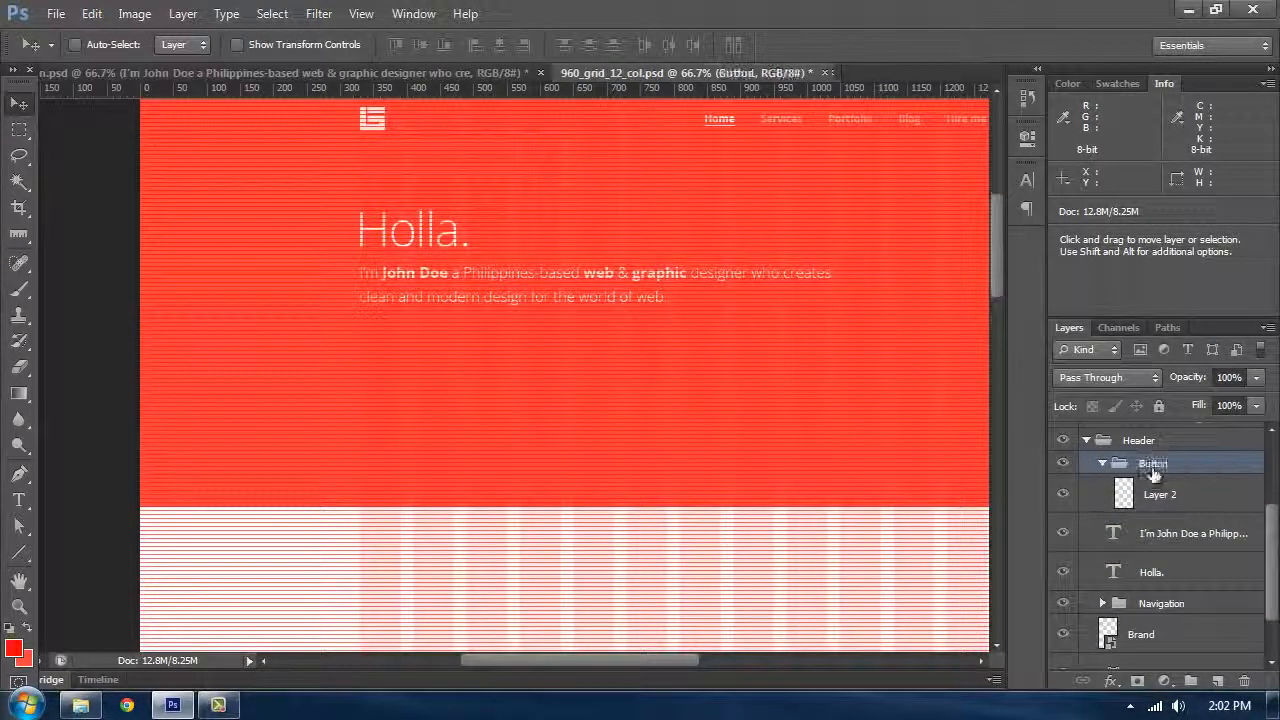
# Step: Place a point text below the intro paragraph on the new layer, set to Open Sans Bold 16 pt
pyautogui.click(1183, 495)
pyautogui.press('t')
pyautogui.click(424, 367)
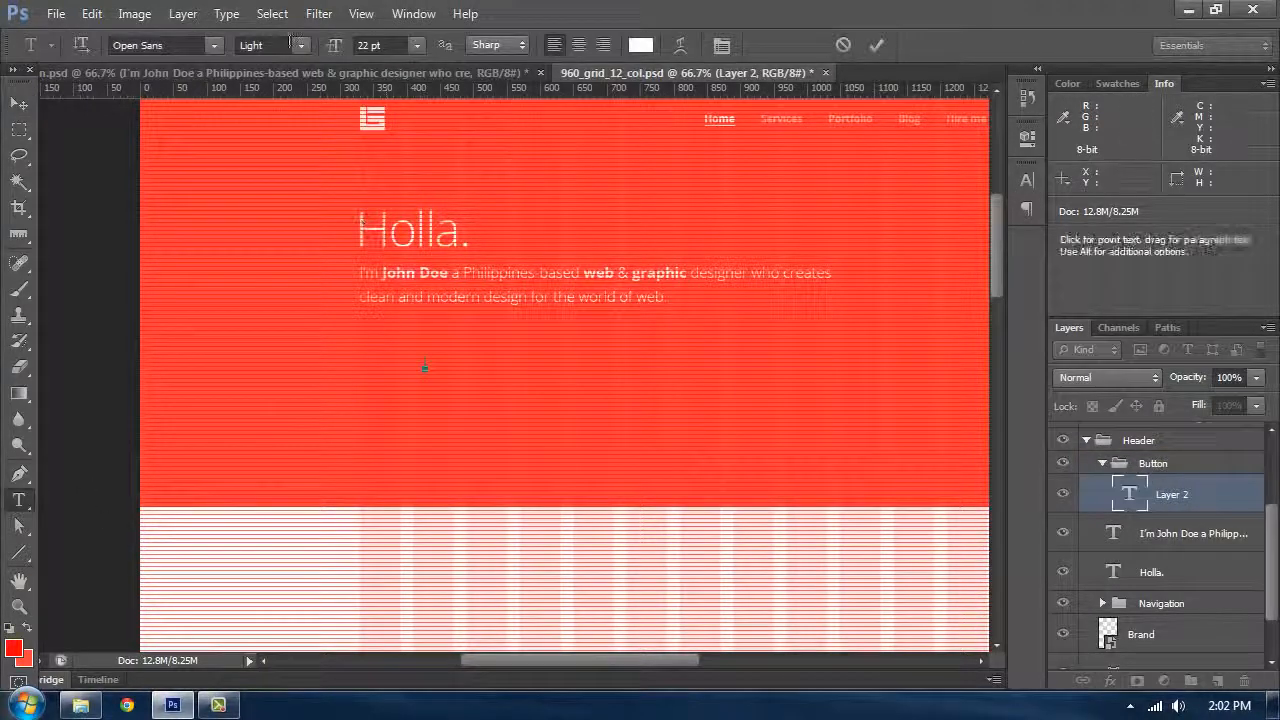
pyautogui.click(300, 46)
pyautogui.click(262, 161)
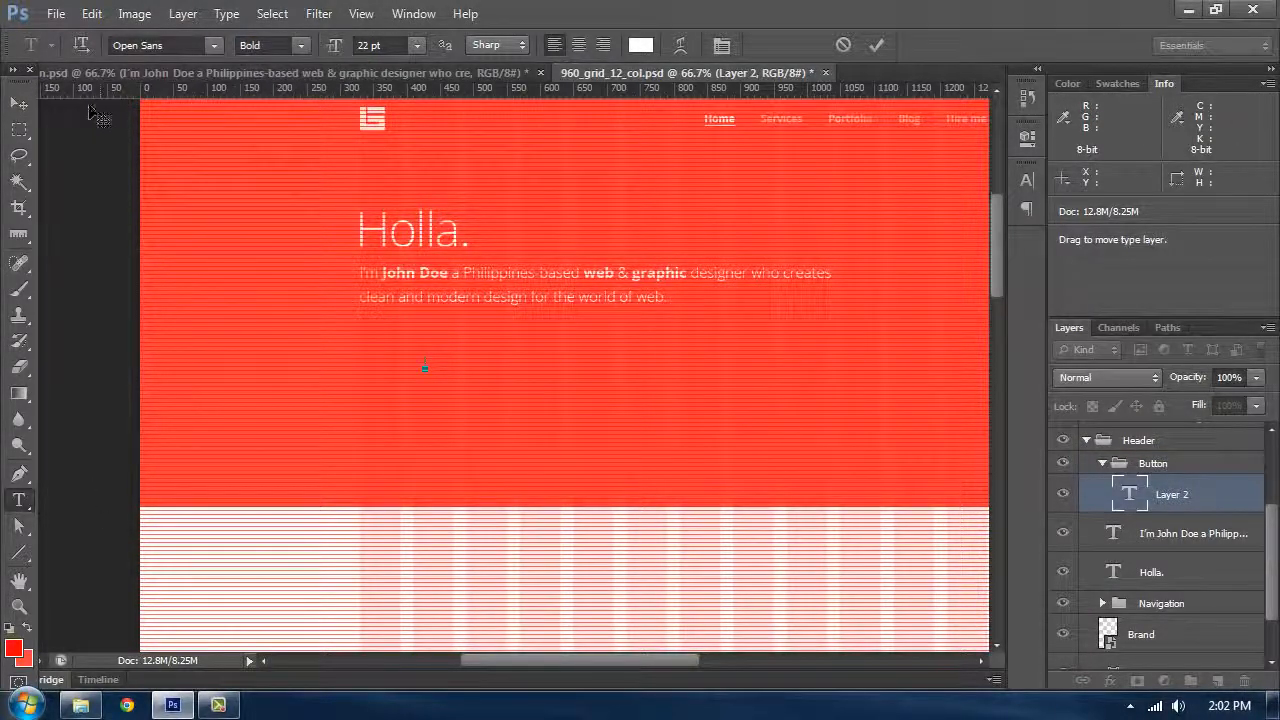
pyautogui.click(337, 48)
pyautogui.write('16pt')
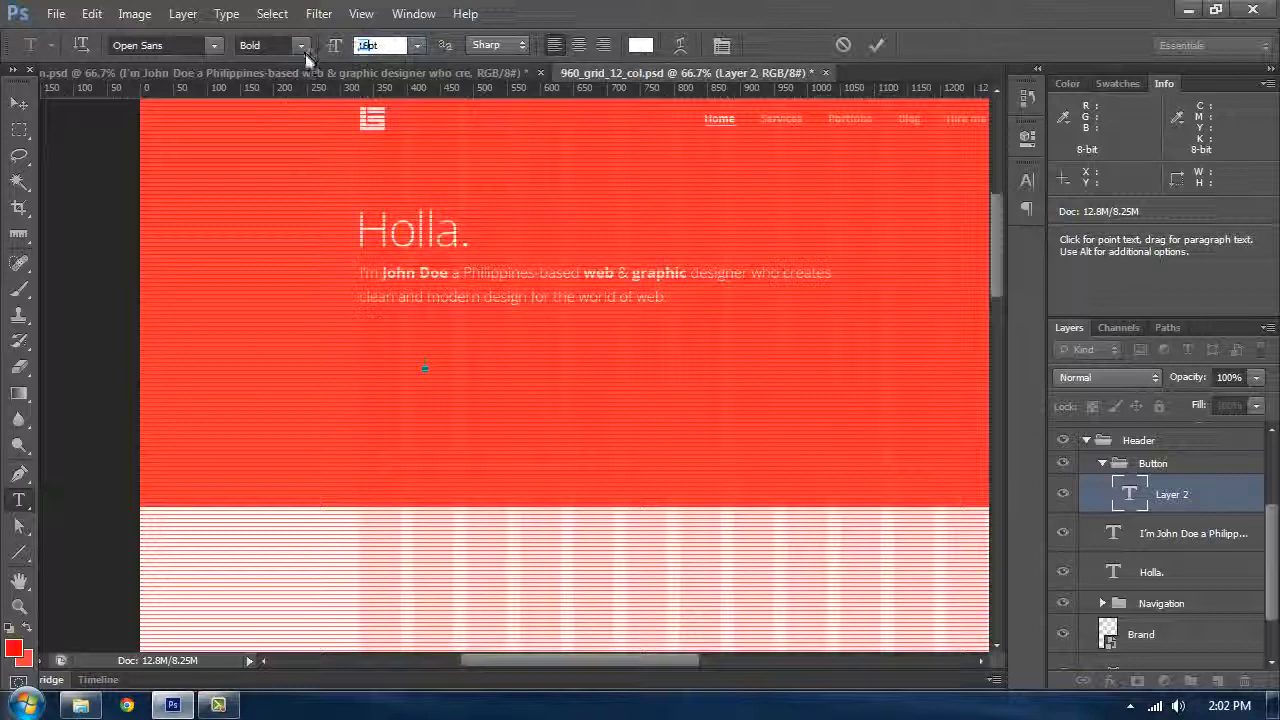
pyautogui.press('Return')
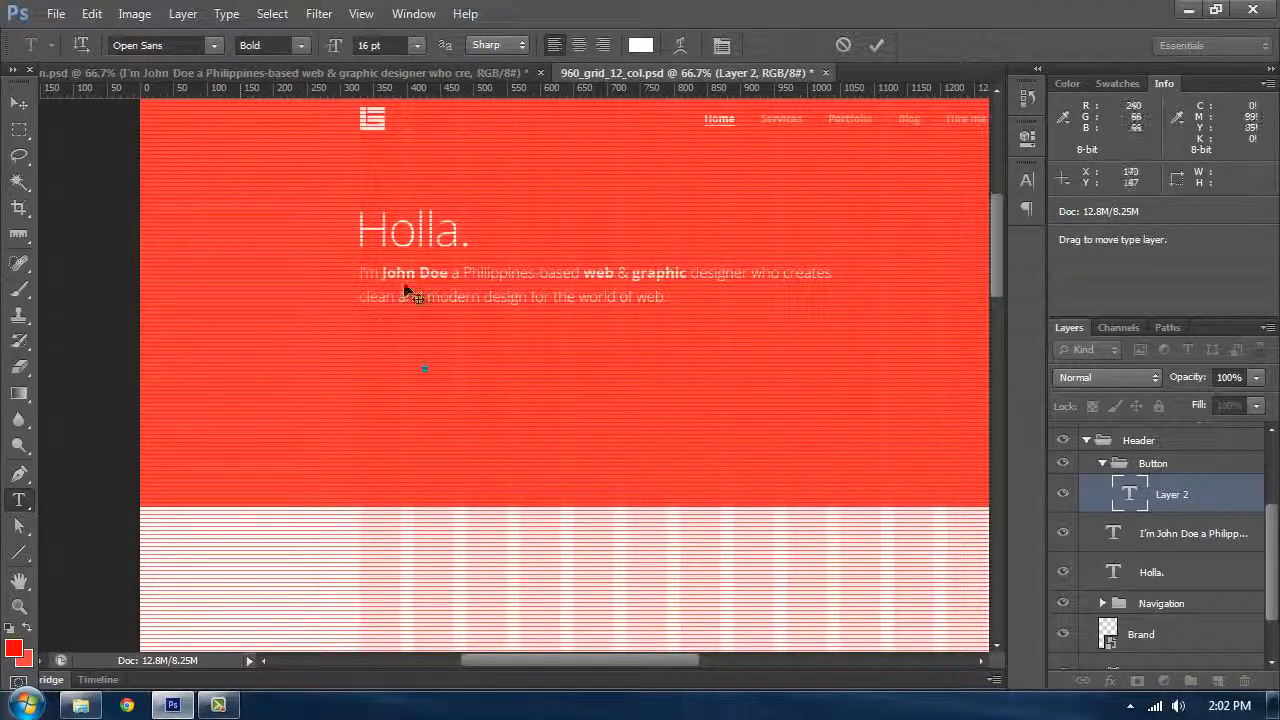
# Step: Type the button label "View my work", checking it against the reference design, and commit it
pyautogui.hotkey('ctrl', '+')
pyautogui.hotkey('ctrl', '+')
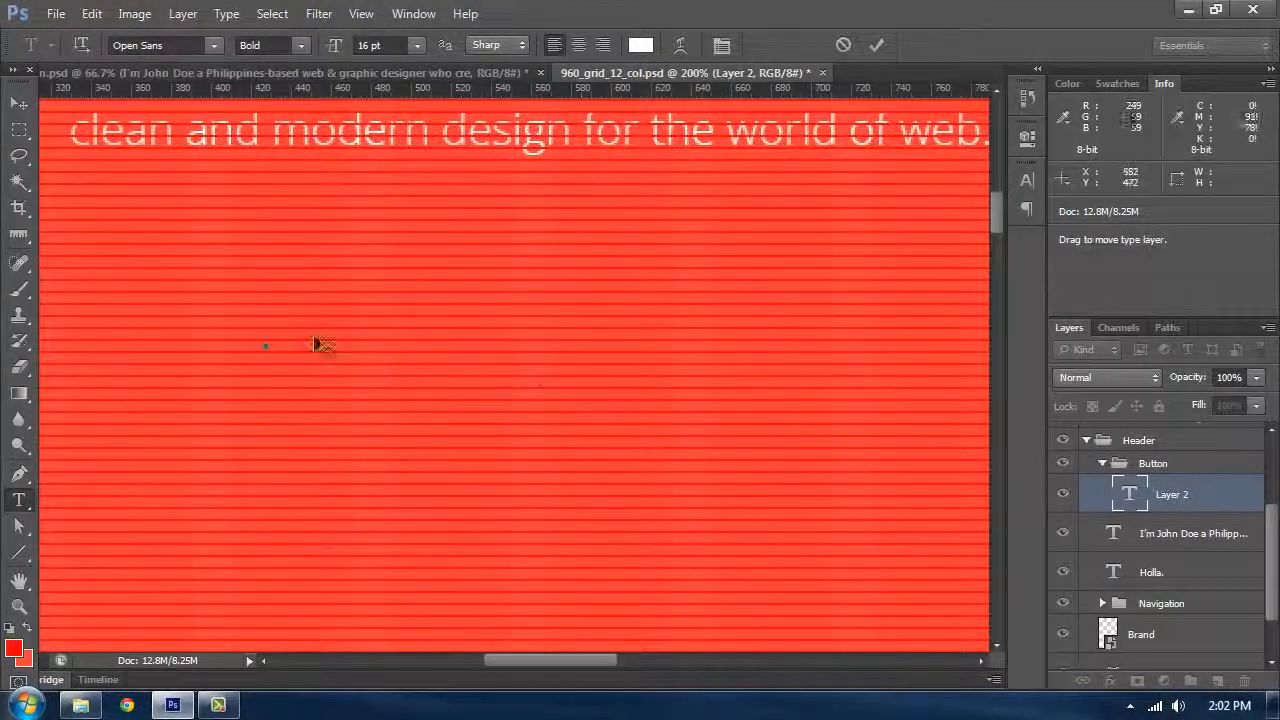
pyautogui.write('ew')
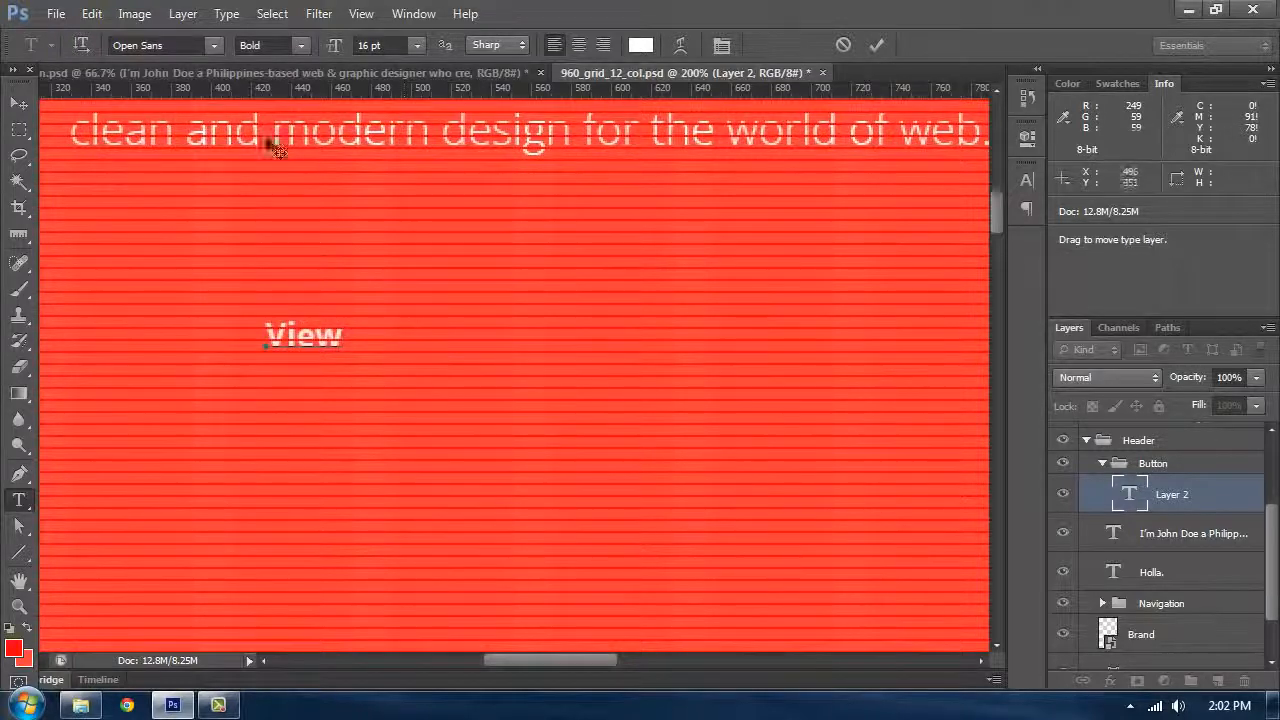
pyautogui.click(180, 70)
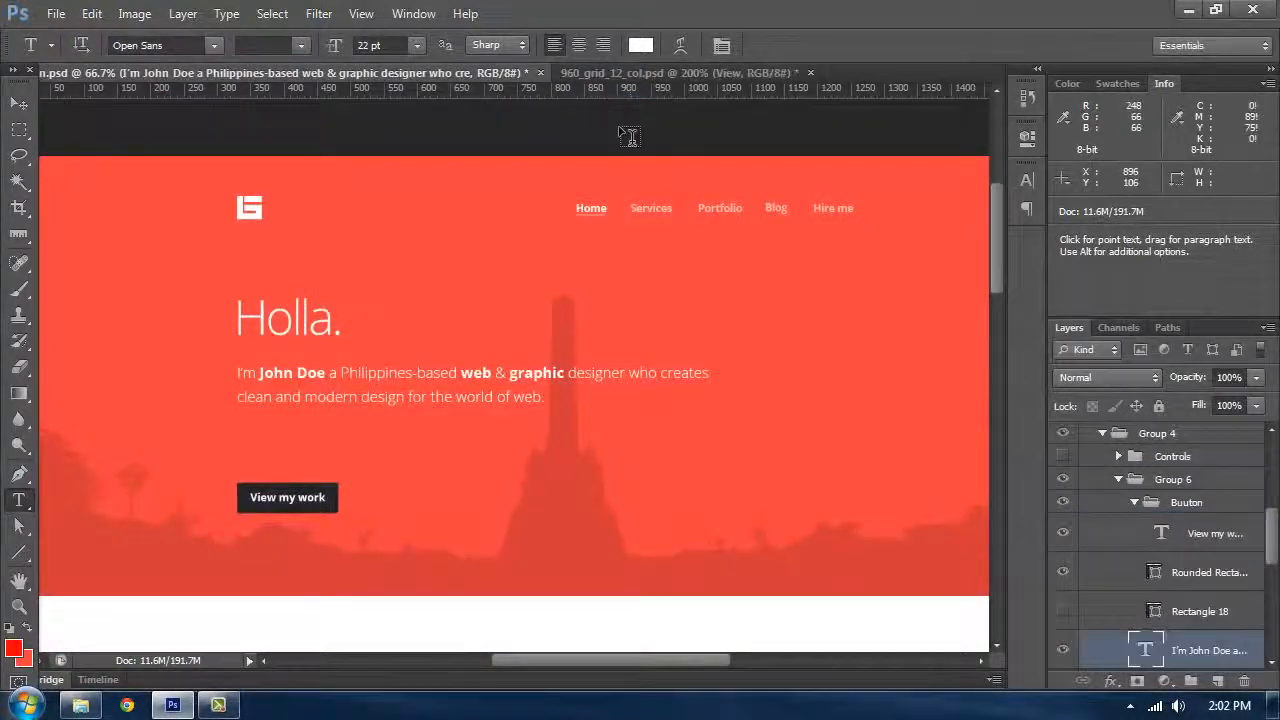
pyautogui.click(614, 72)
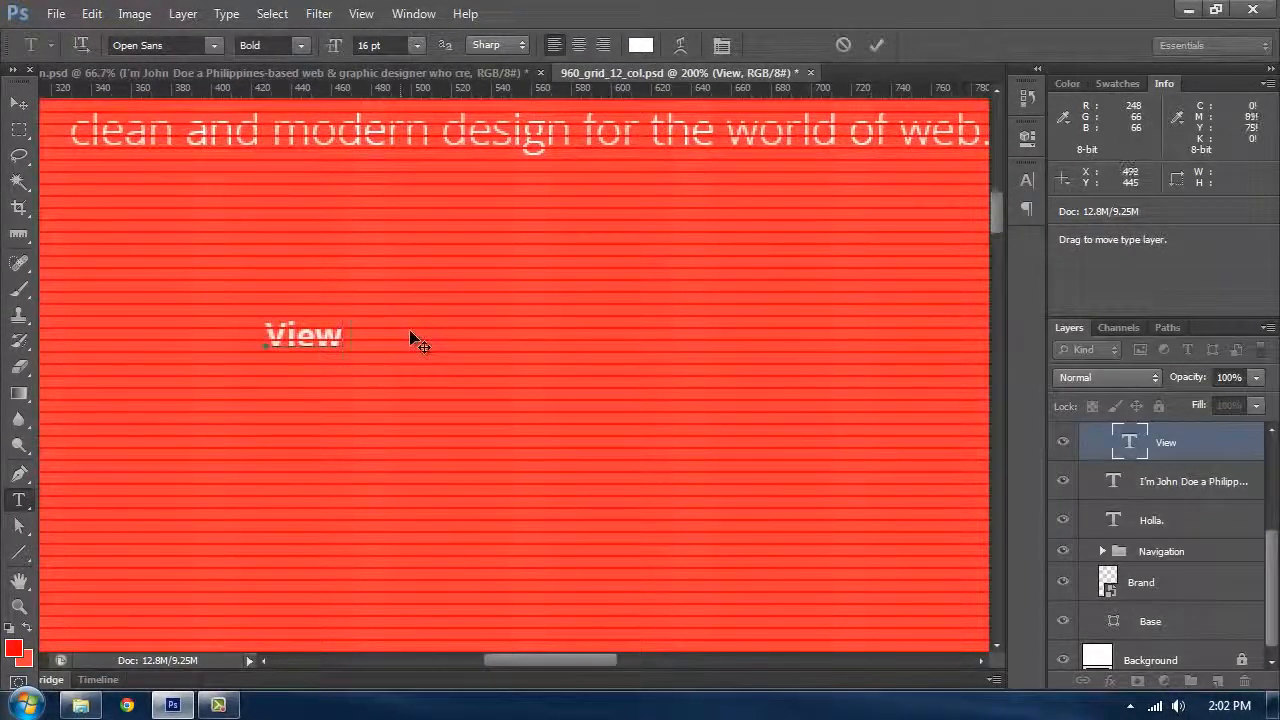
pyautogui.write('my w')
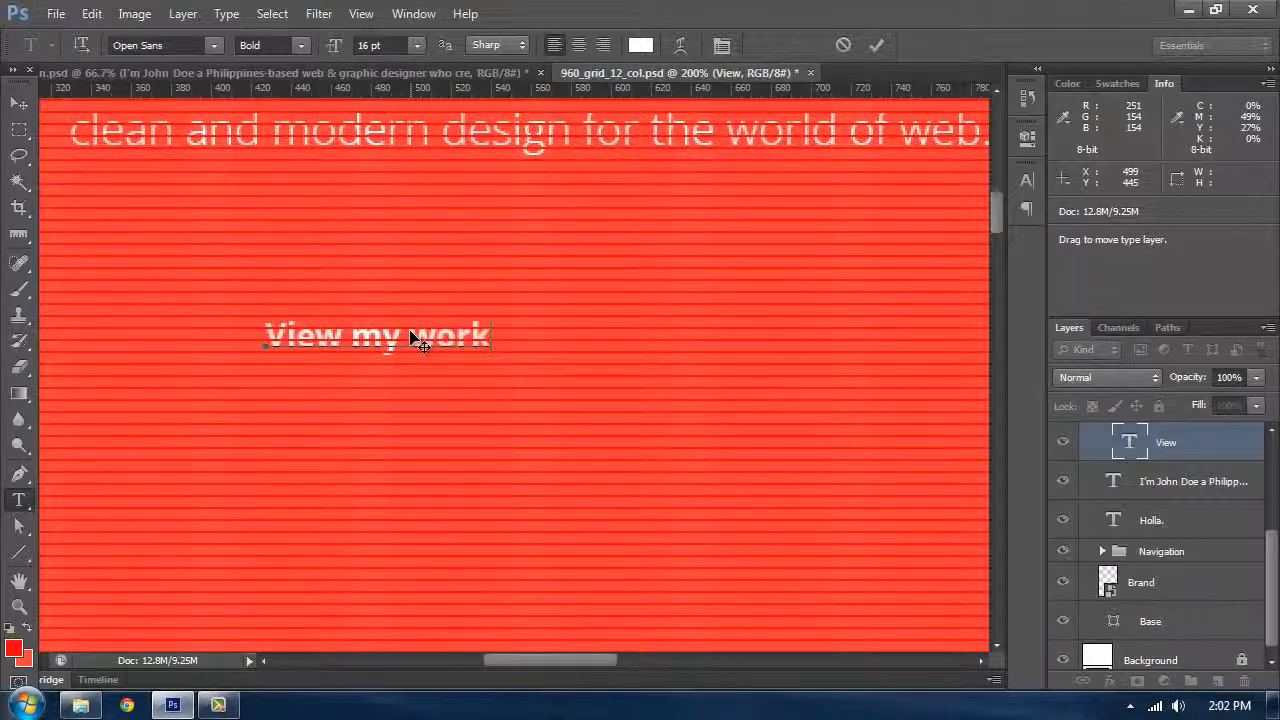
pyautogui.write('ork')
pyautogui.hotkey('ctrl', 'Return')
# Step: Compare the button label with the reference design and show the guides again
pyautogui.click(184, 72)
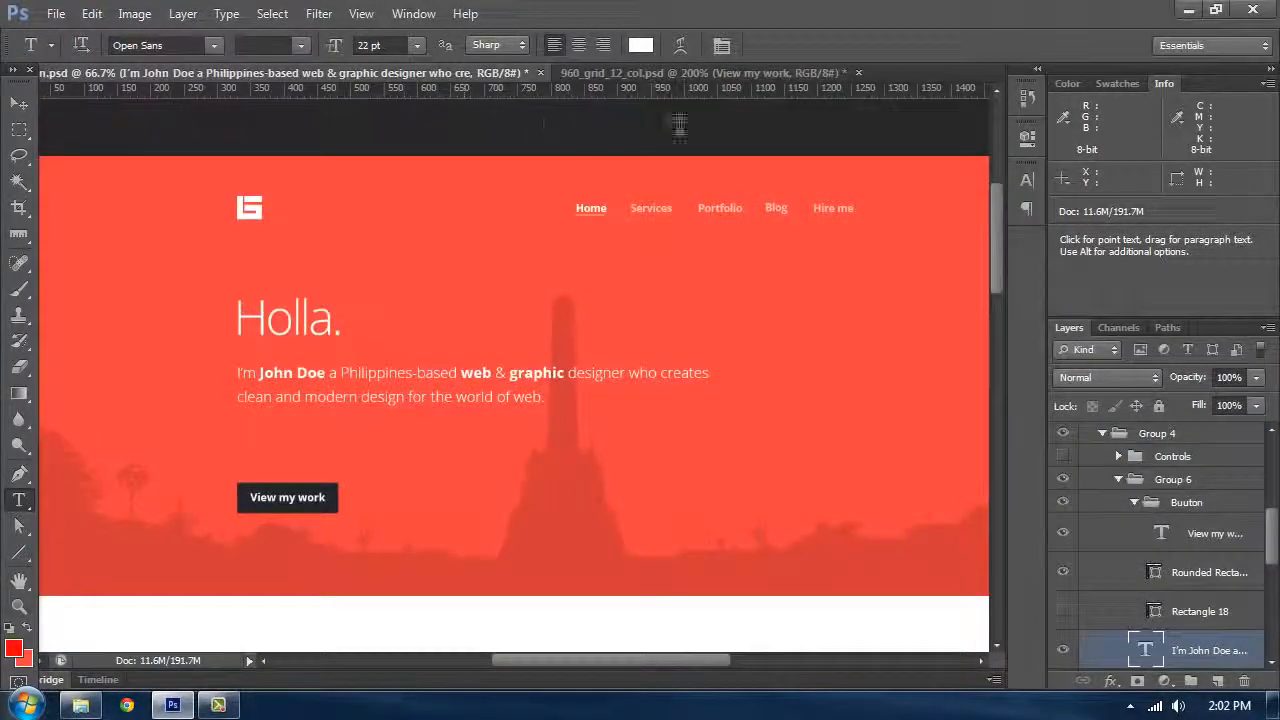
pyautogui.click(652, 73)
pyautogui.click(17, 108)
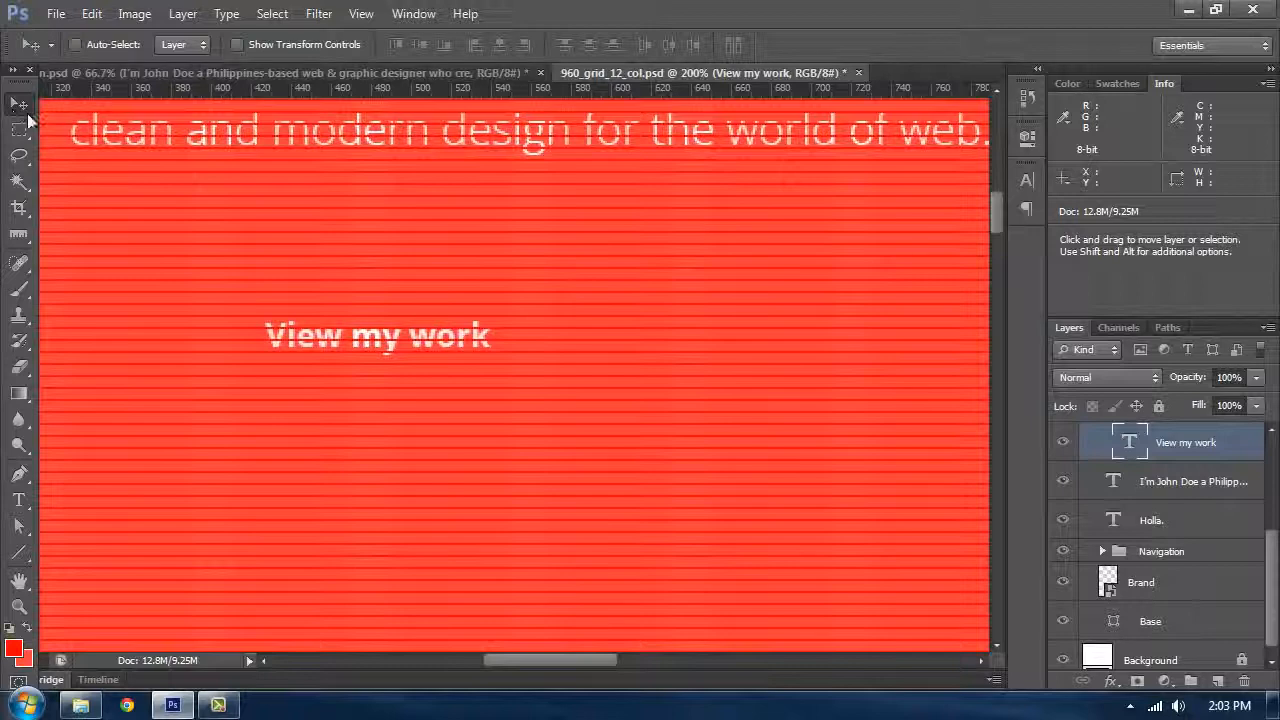
pyautogui.hotkey('ctrl', ';')
pyautogui.hscroll(-3, 180, 185)
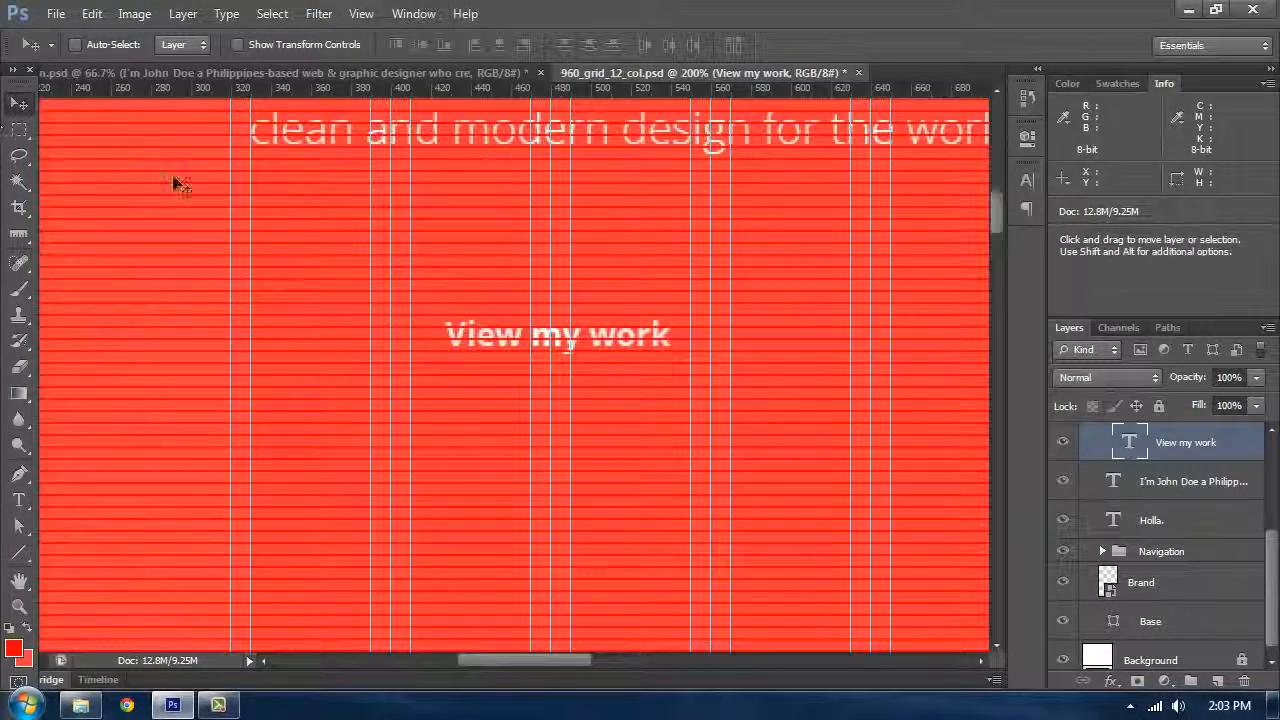
# Step: Move the "View my work" label left onto the column guide and compare its position with the reference design
pyautogui.moveTo(440, 352); pyautogui.dragTo(245, 352)
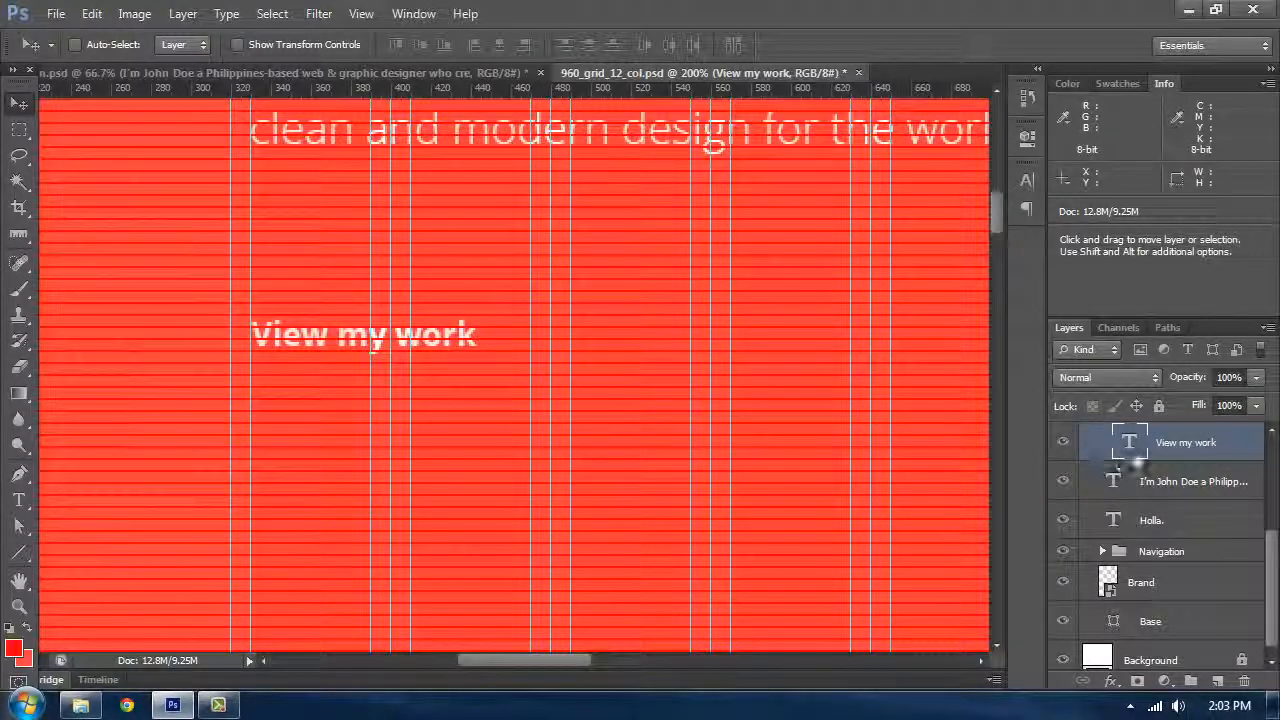
pyautogui.hotkey('ctrl', 't')
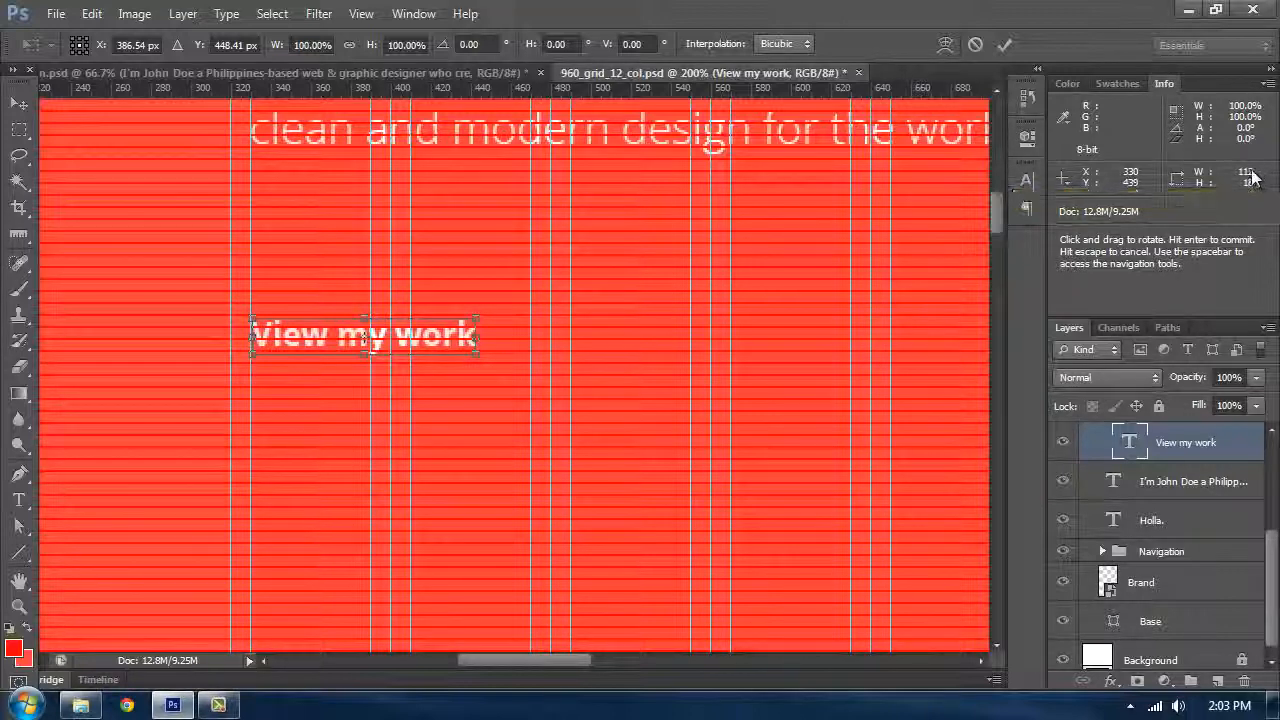
pyautogui.click(14, 112)
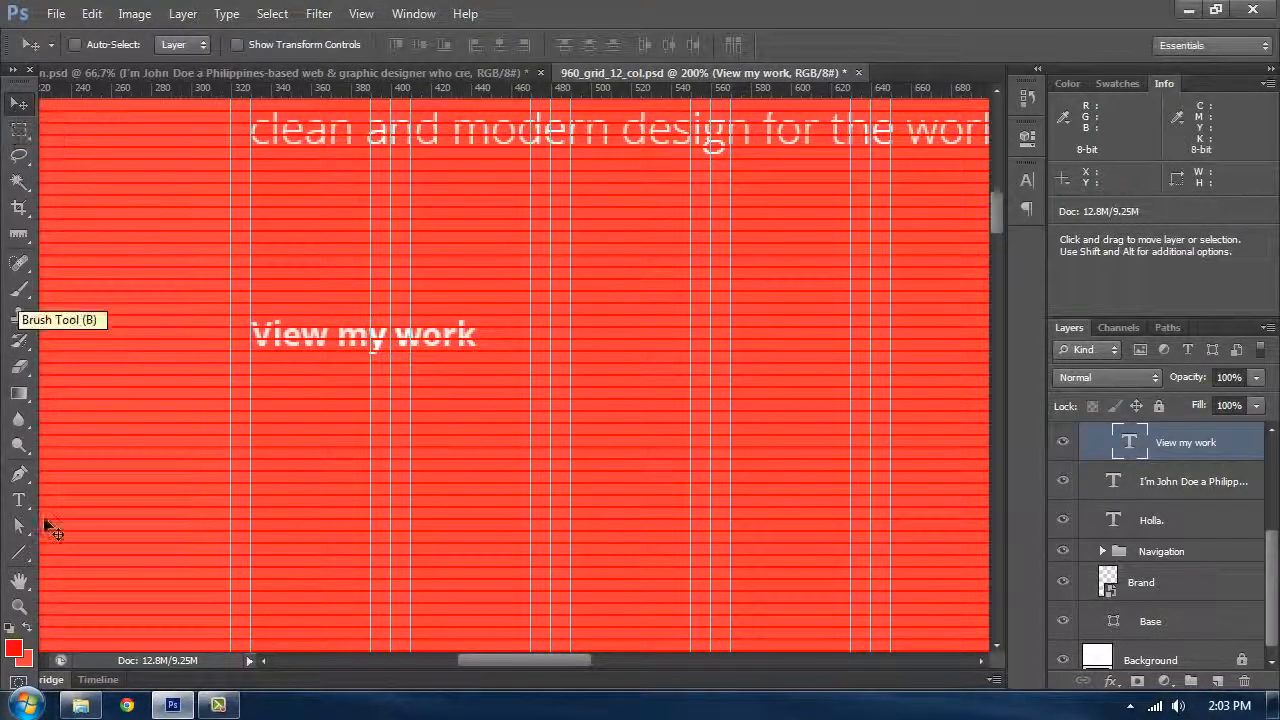
pyautogui.click(236, 73)
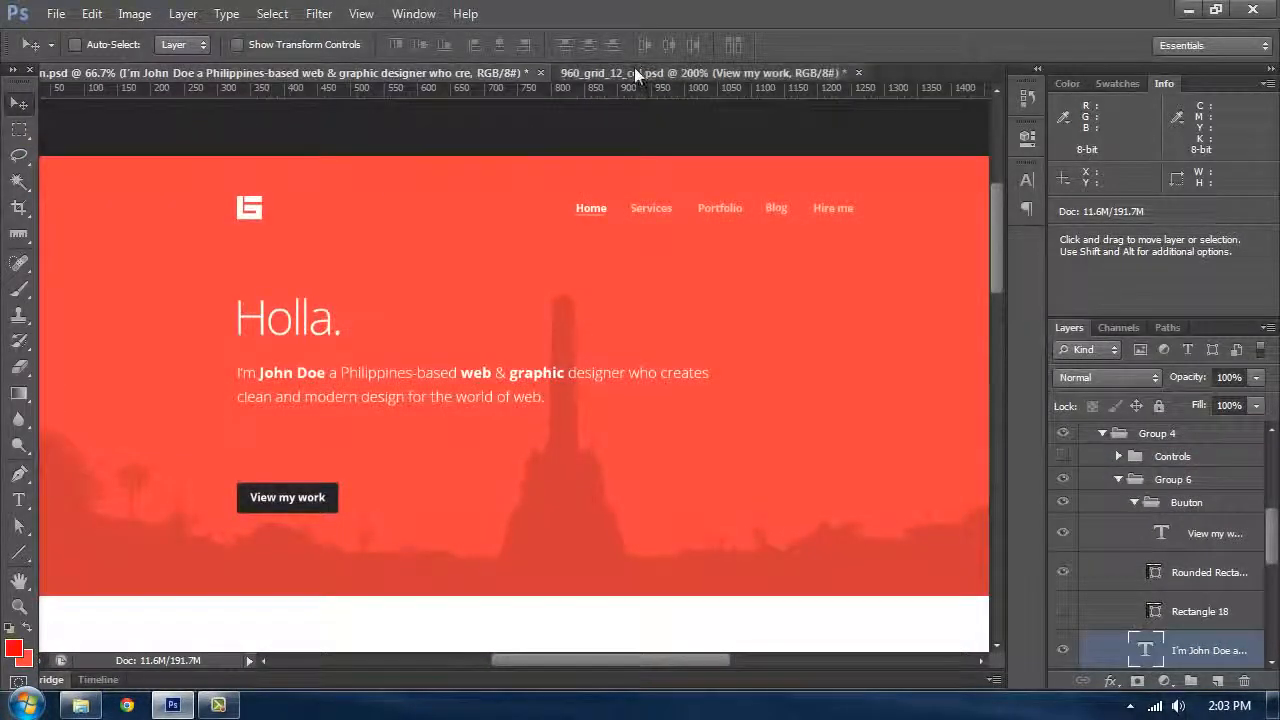
pyautogui.click(634, 72)
# Step: Pick the Rounded Rectangle tool and set its corner radius to 2 px
pyautogui.moveTo(20, 555); pyautogui.dragTo(93, 568)
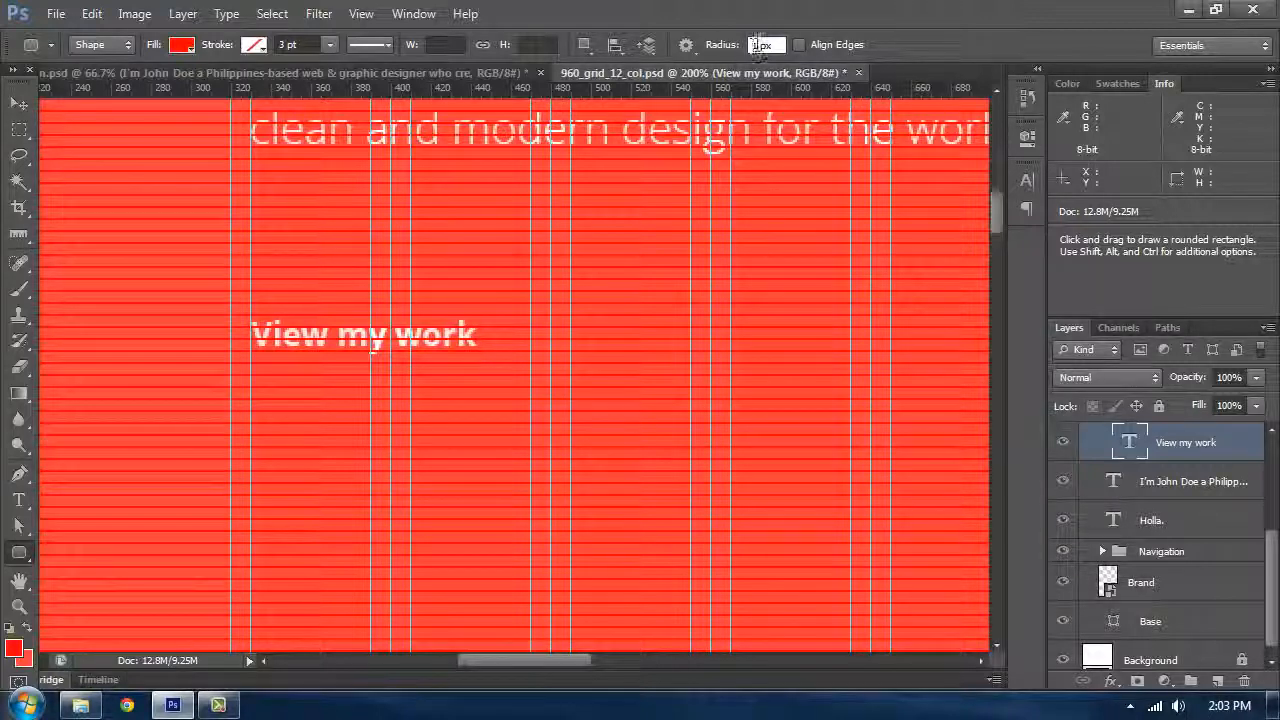
pyautogui.write('2')
pyautogui.press('Return')
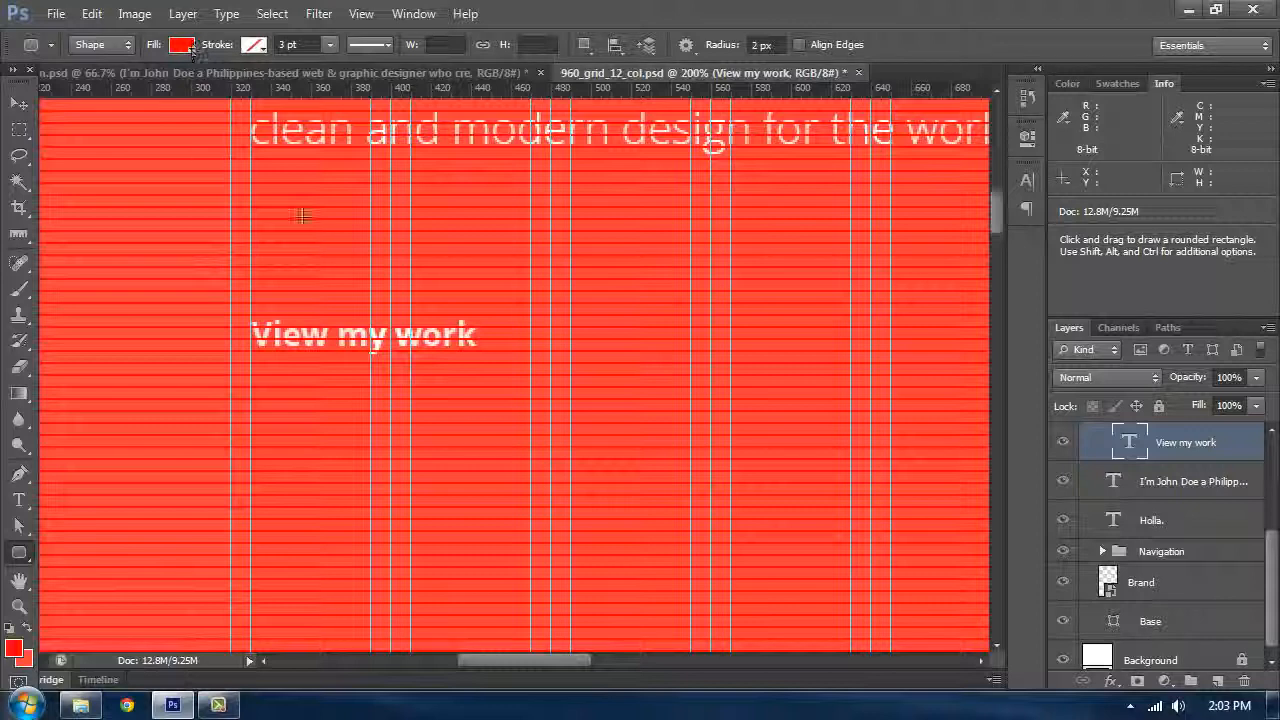
pyautogui.moveTo(410, 300); pyautogui.dragTo(401, 243)
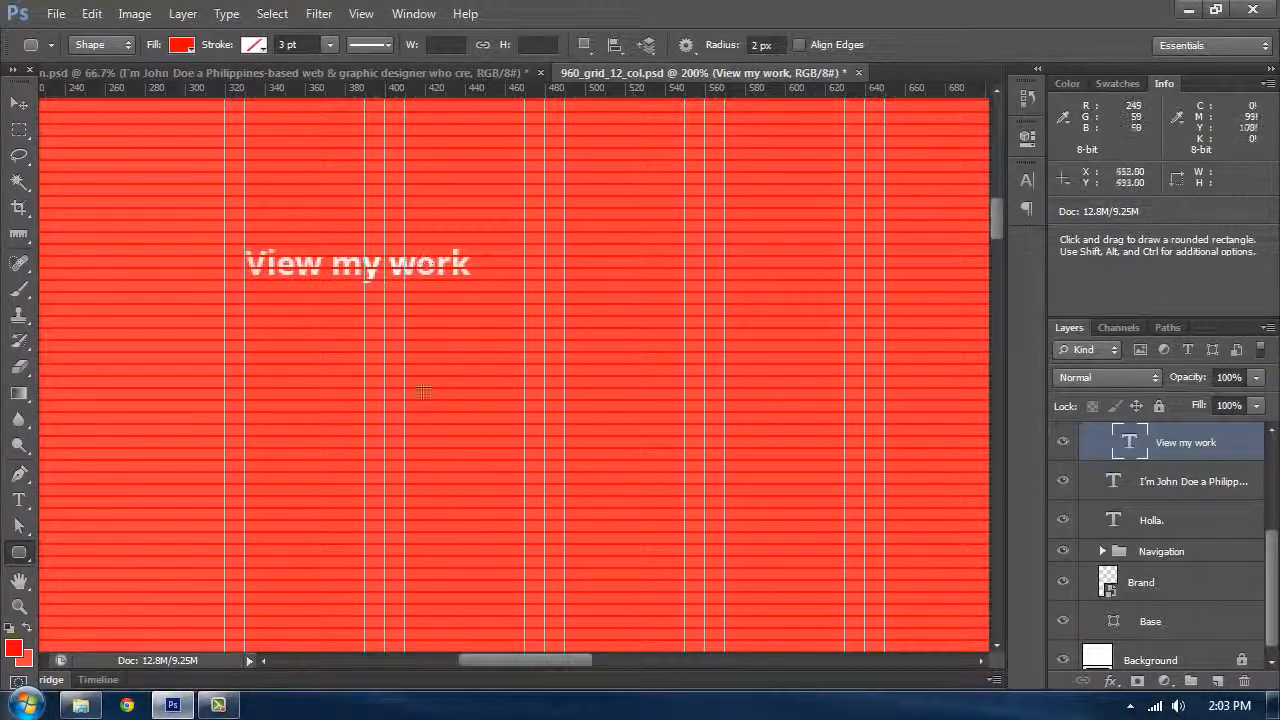
pyautogui.moveTo(413, 363); pyautogui.dragTo(426, 243)
# Step: Look up the dark colour of the second rectangle in the Scheme group's colour picker
pyautogui.click(182, 46)
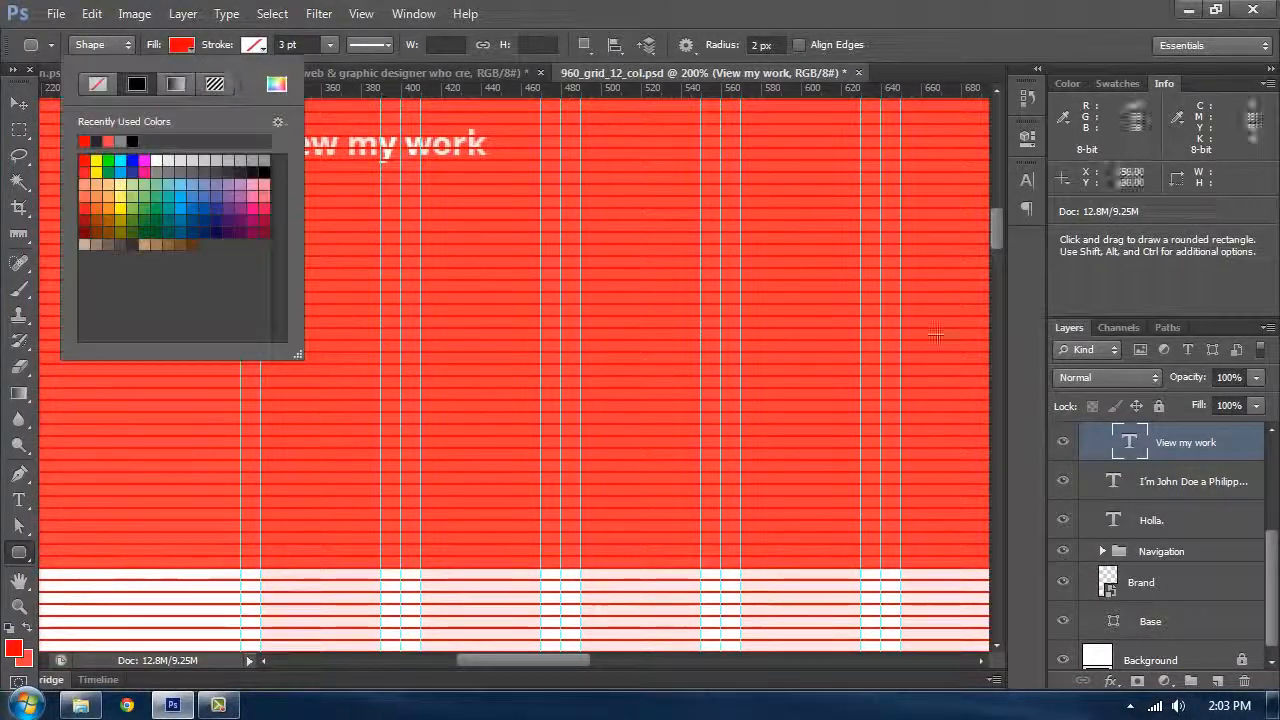
pyautogui.scroll(5, 1186, 463)
pyautogui.click(1063, 473)
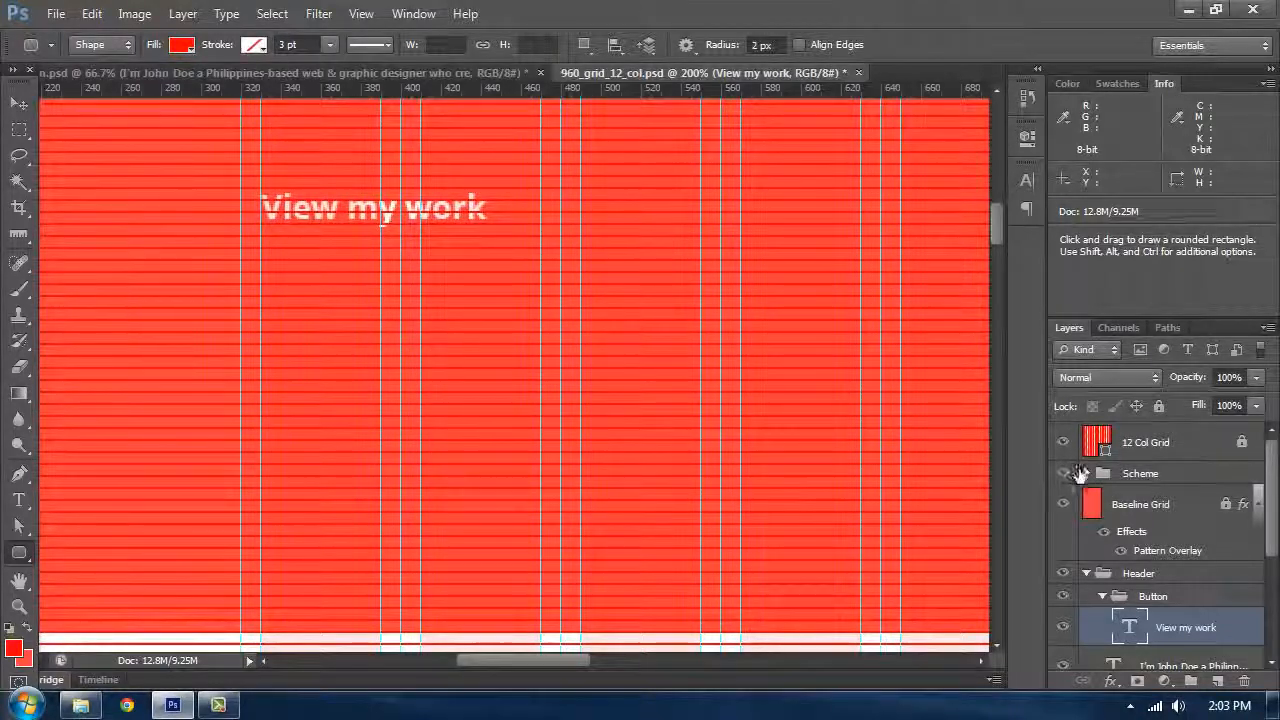
pyautogui.click(1090, 478)
pyautogui.click(1087, 473)
pyautogui.doubleClick(1113, 543)
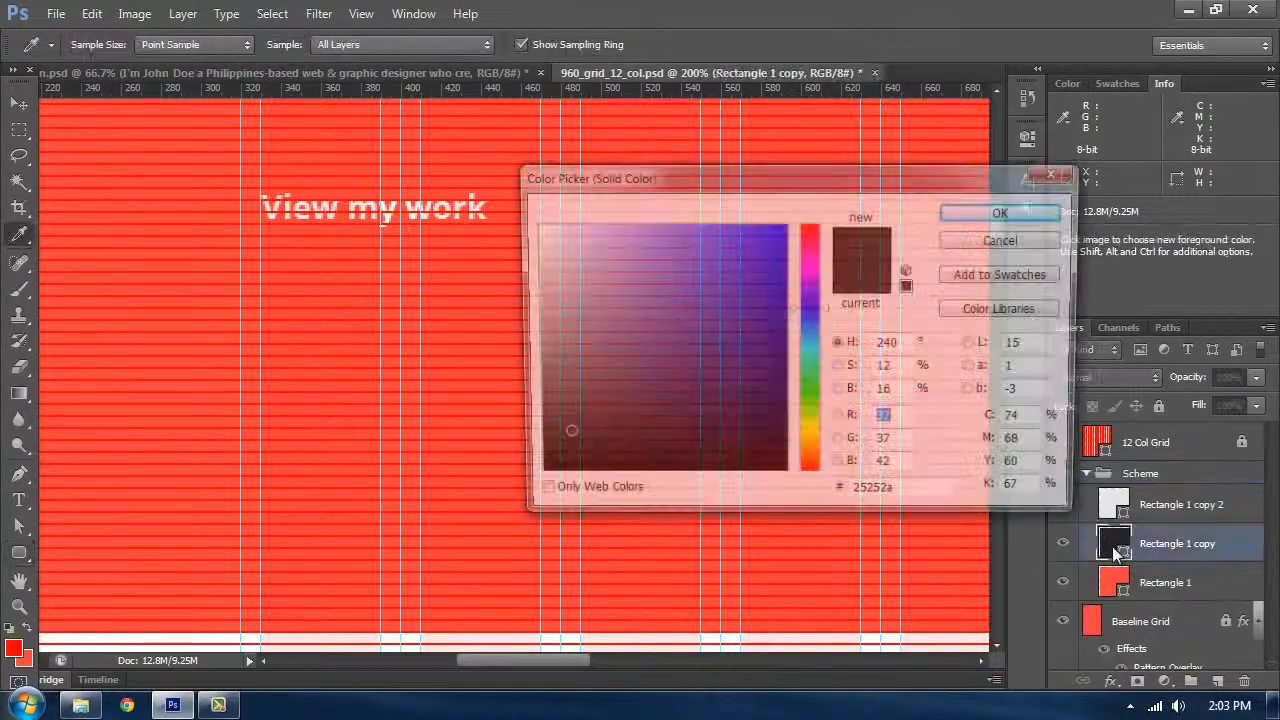
pyautogui.click(1007, 239)
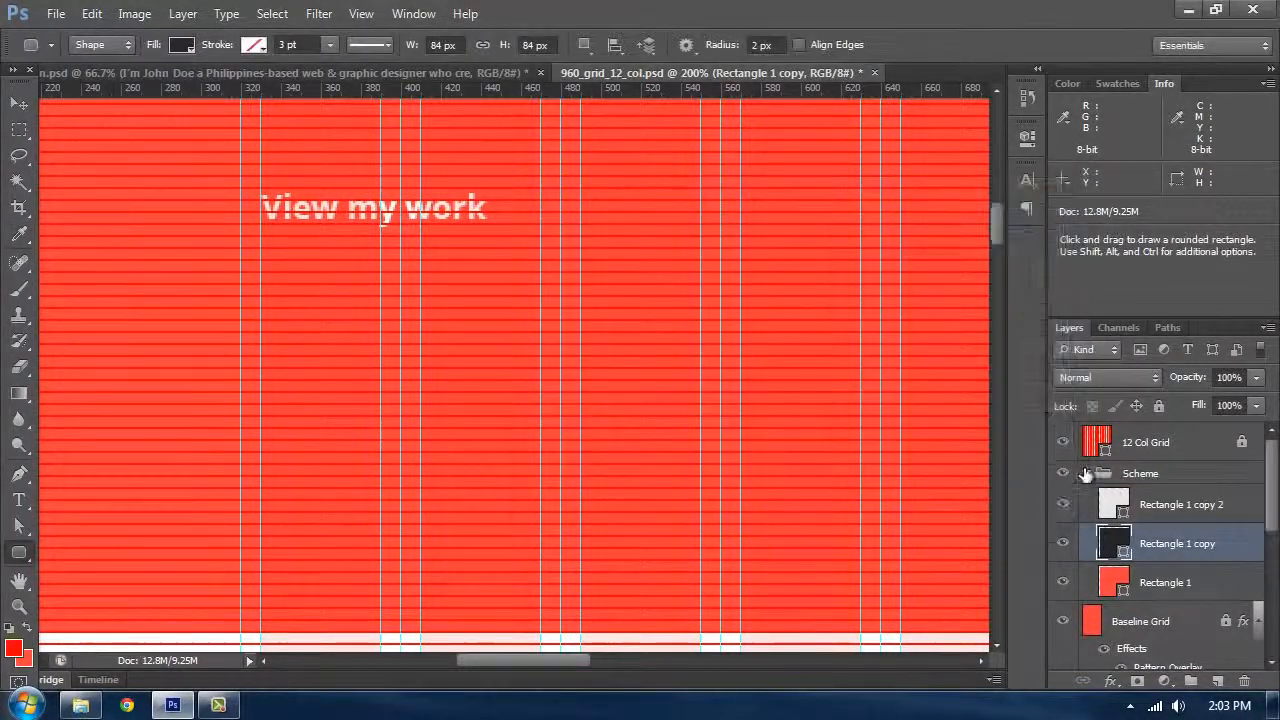
# Step: Set the rounded rectangle's fill colour to #25252a
pyautogui.click(181, 44)
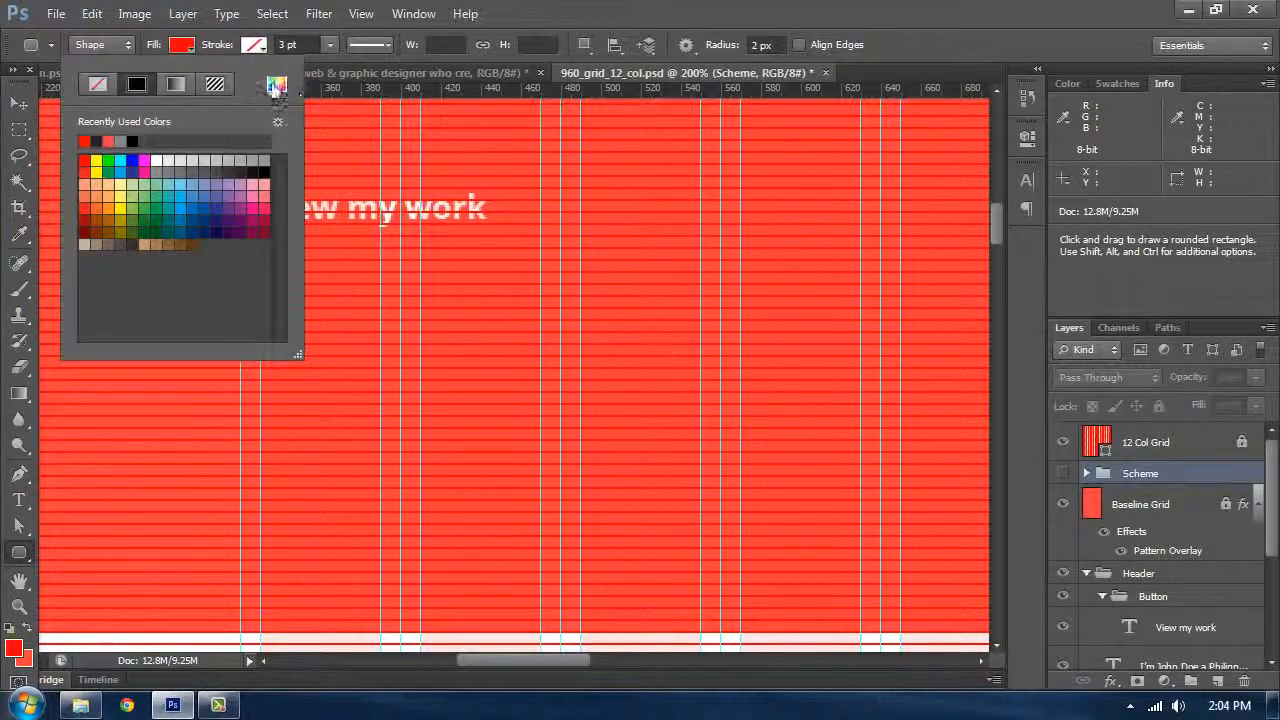
pyautogui.click(276, 84)
pyautogui.write('25252a')
pyautogui.click(1006, 211)
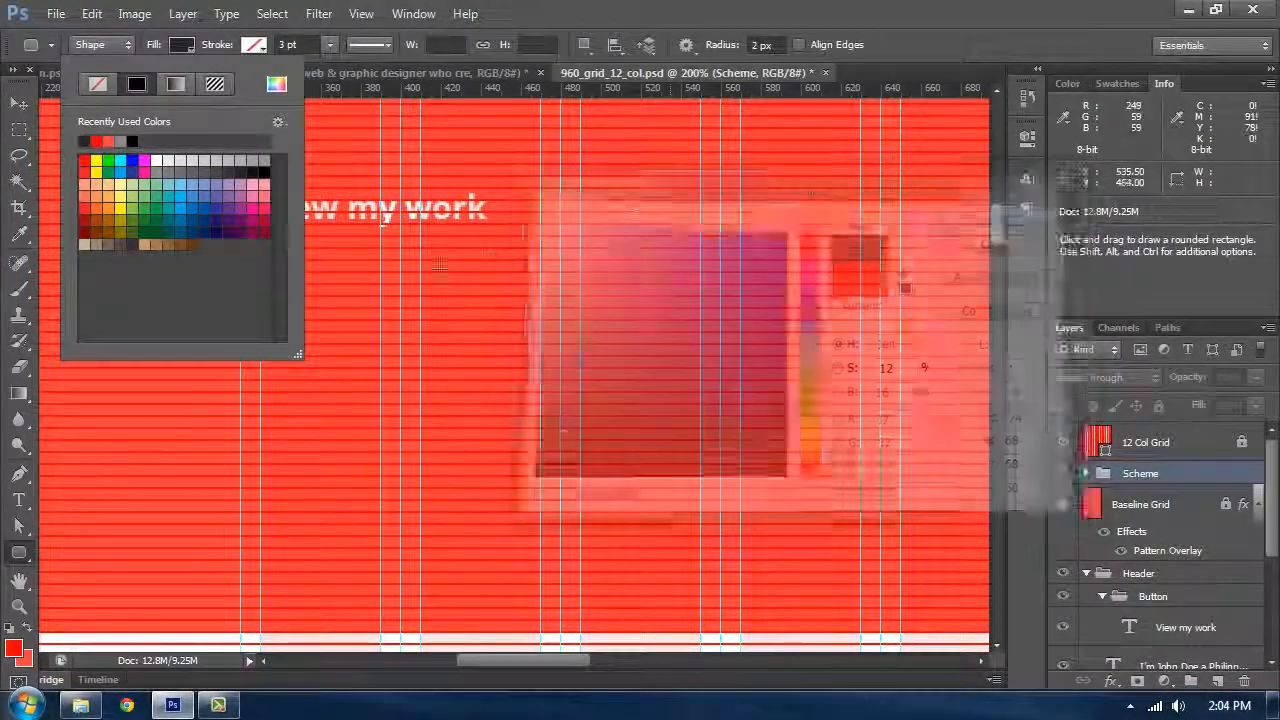
# Step: Create a 152 × 44 px rounded rectangle with 2 px radius inside the Button group
pyautogui.press('v')
pyautogui.press('t')
pyautogui.click(408, 212)
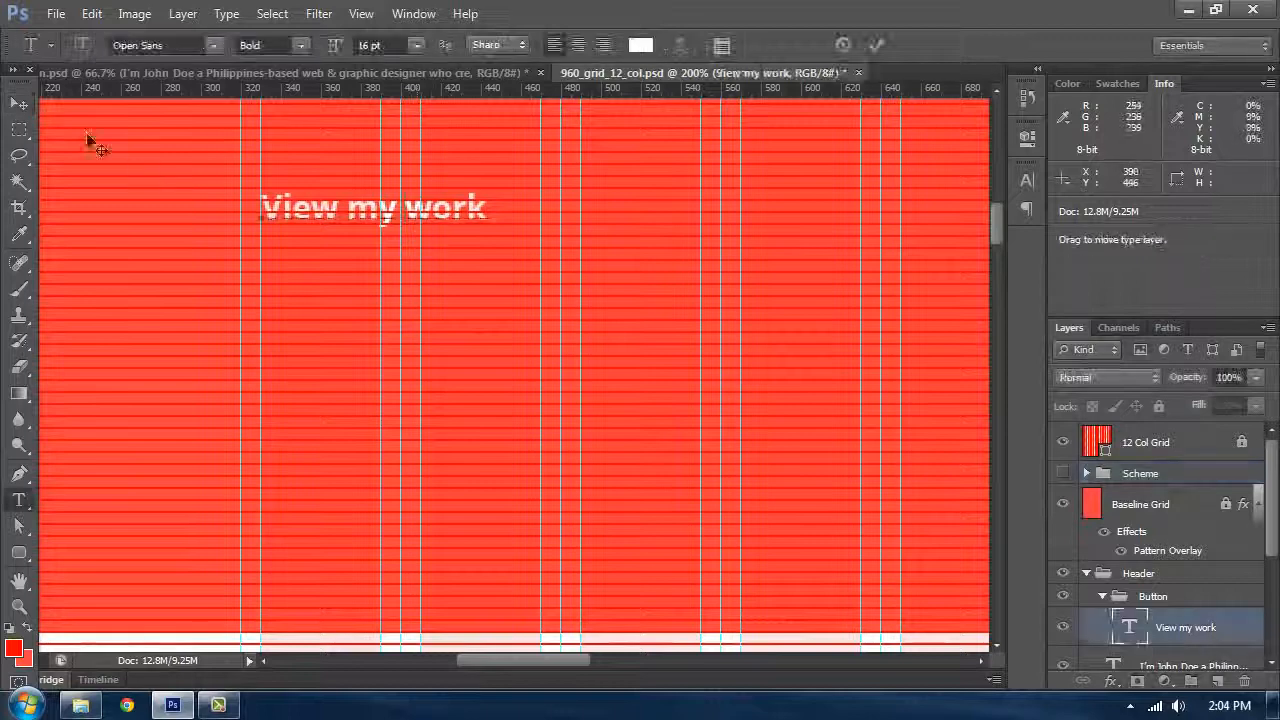
pyautogui.click(18, 104)
pyautogui.click(18, 552)
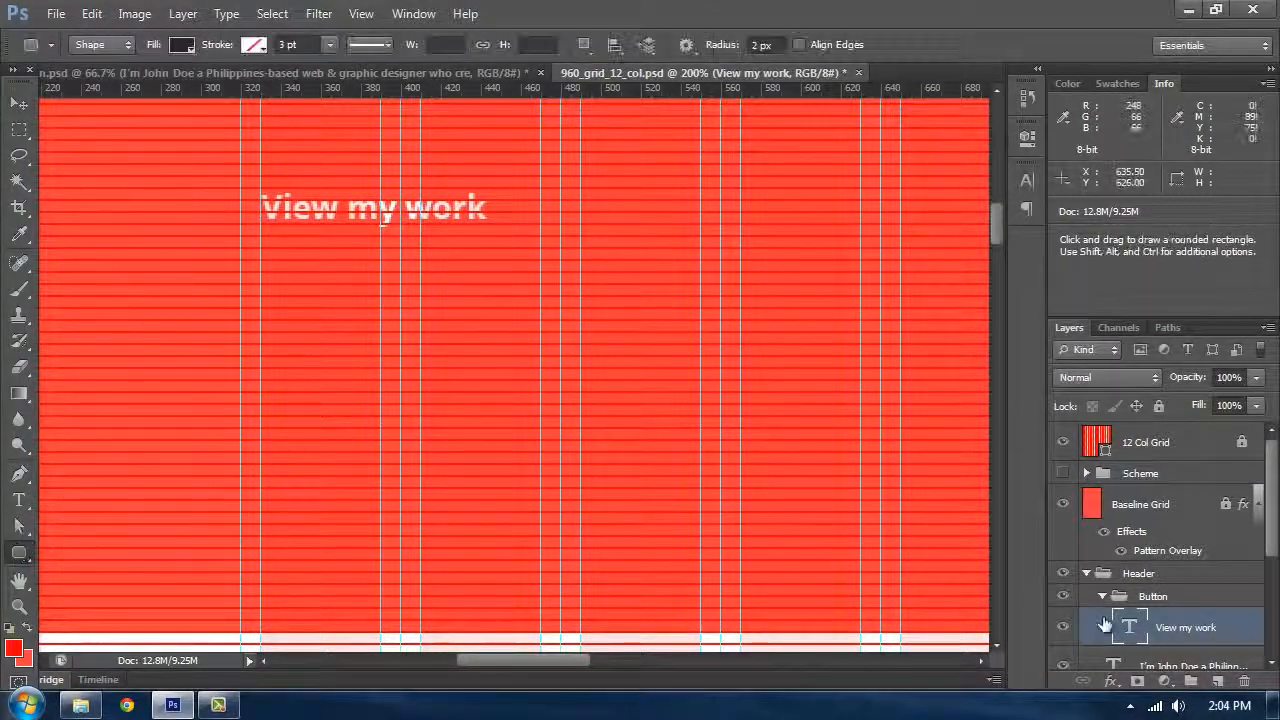
pyautogui.scroll(-2, 1150, 600)
pyautogui.click(398, 325)
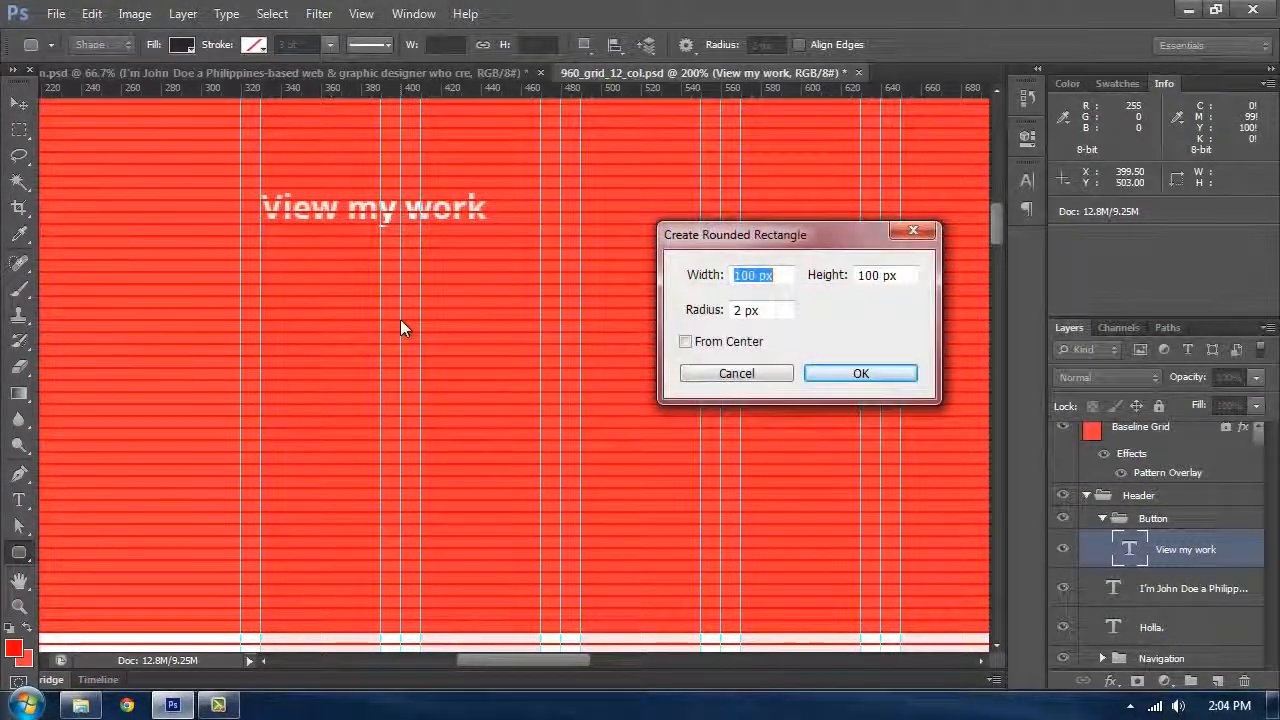
pyautogui.write('152')
pyautogui.press('Tab')
pyautogui.write('44')
pyautogui.press('Return')
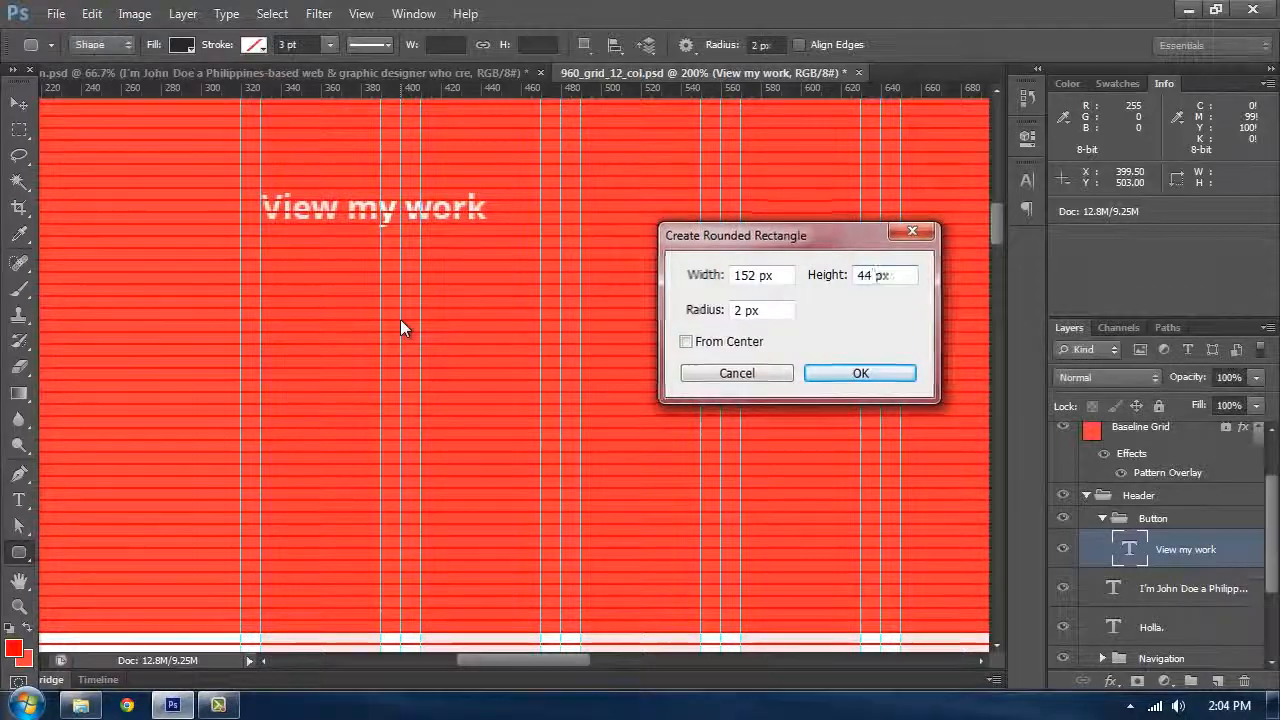
# Step: Move the rounded rectangle over the label and place its layer beneath the label layer
pyautogui.click(19, 103)
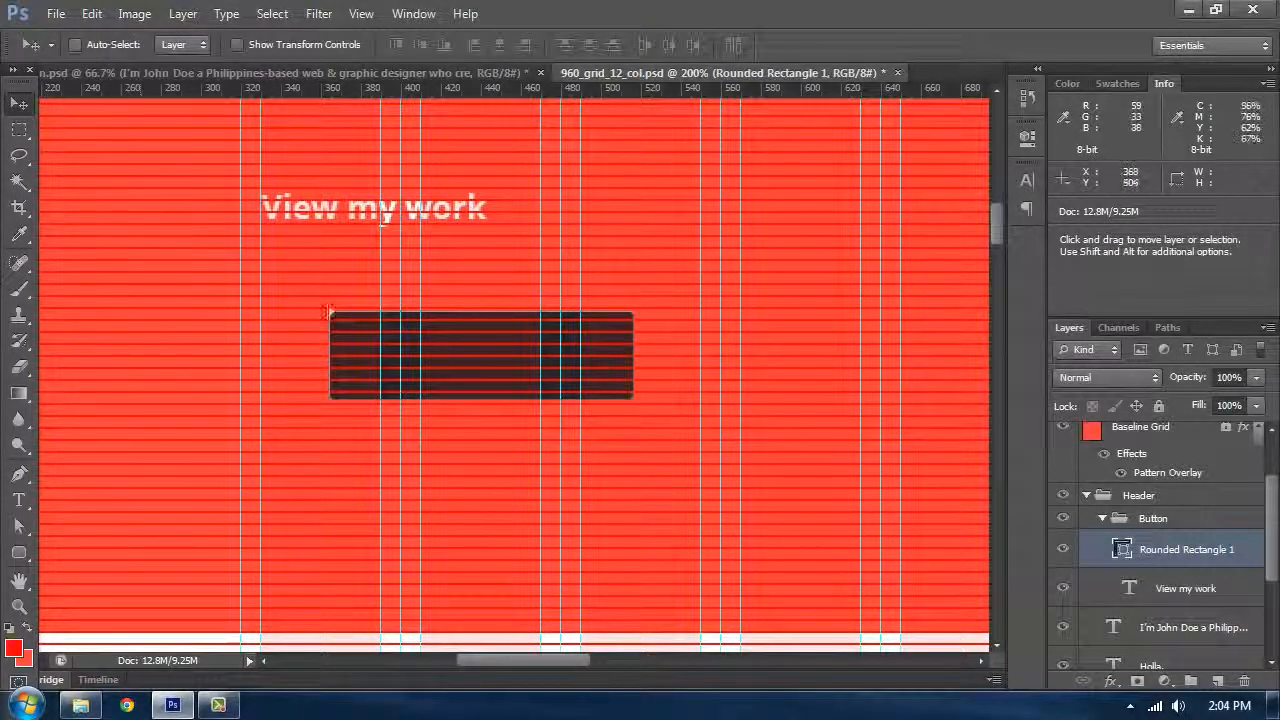
pyautogui.moveTo(329, 312); pyautogui.dragTo(268, 201)
pyautogui.moveTo(1180, 588); pyautogui.dragTo(1160, 566)
# Step: Select the label and rectangle together and center them vertically and horizontally on each other
pyautogui.keyDown('shift'); pyautogui.click(1163, 588); pyautogui.keyUp('shift')
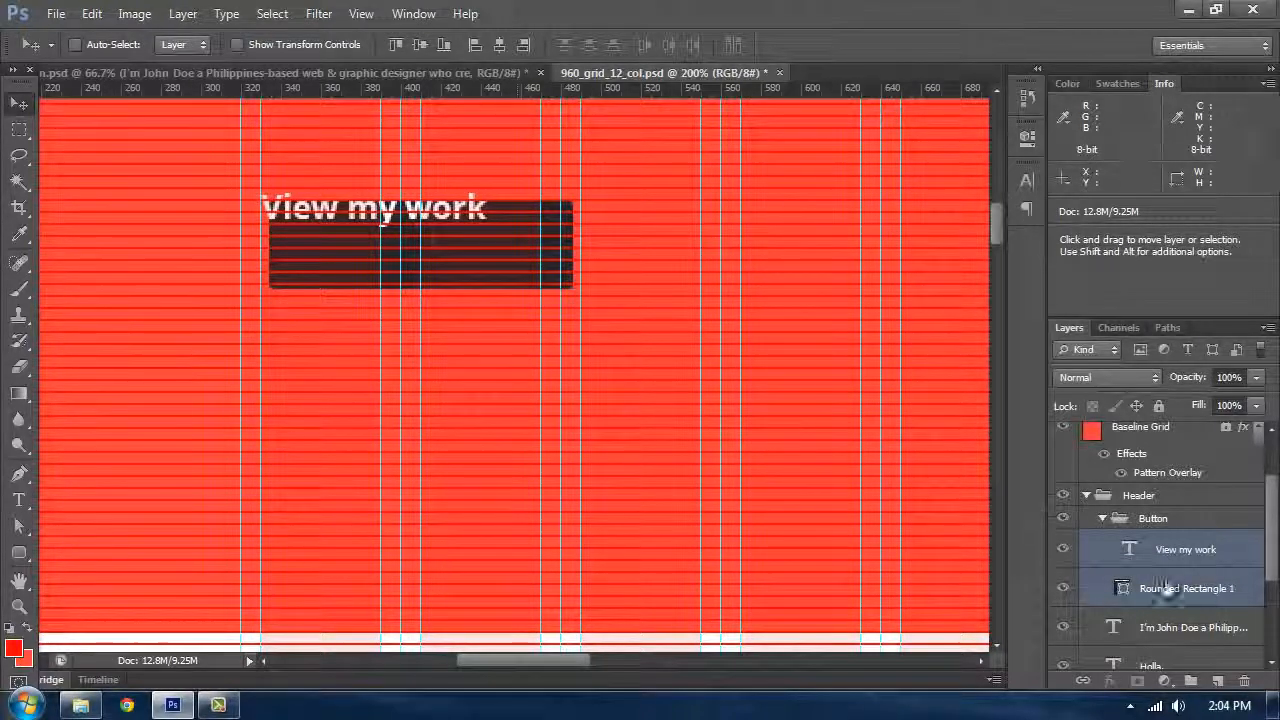
pyautogui.click(420, 44)
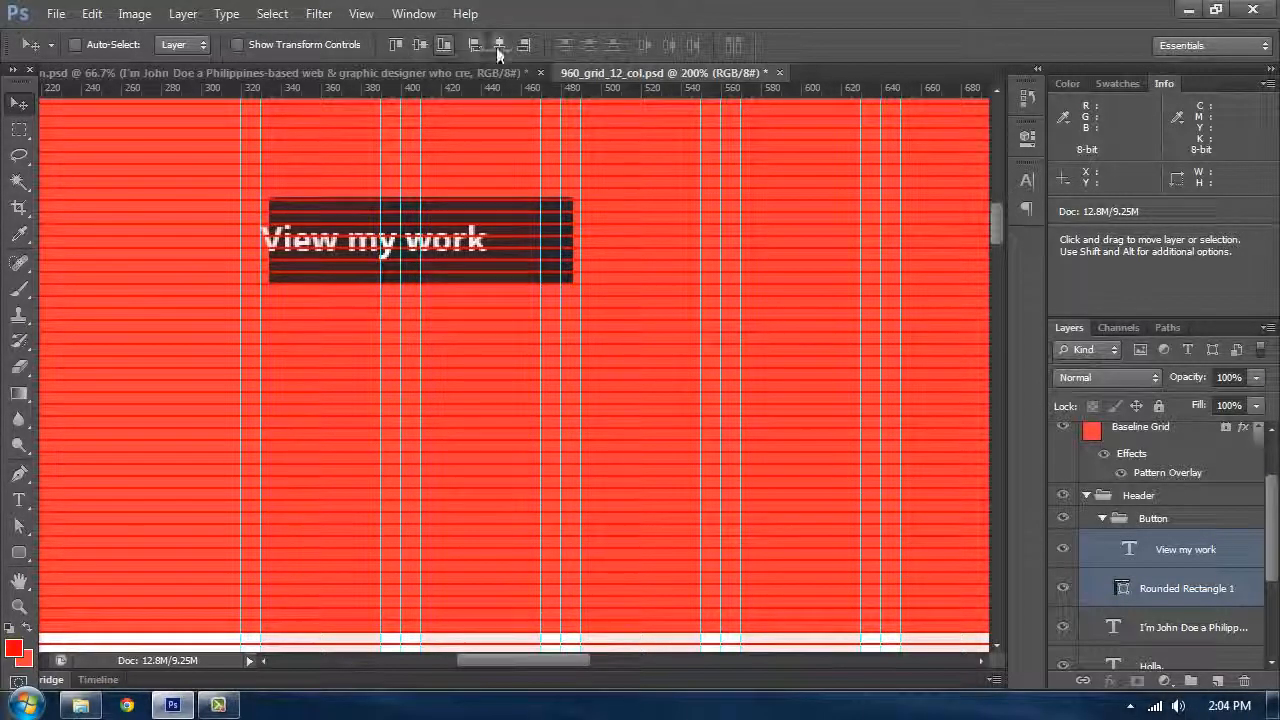
pyautogui.click(498, 45)
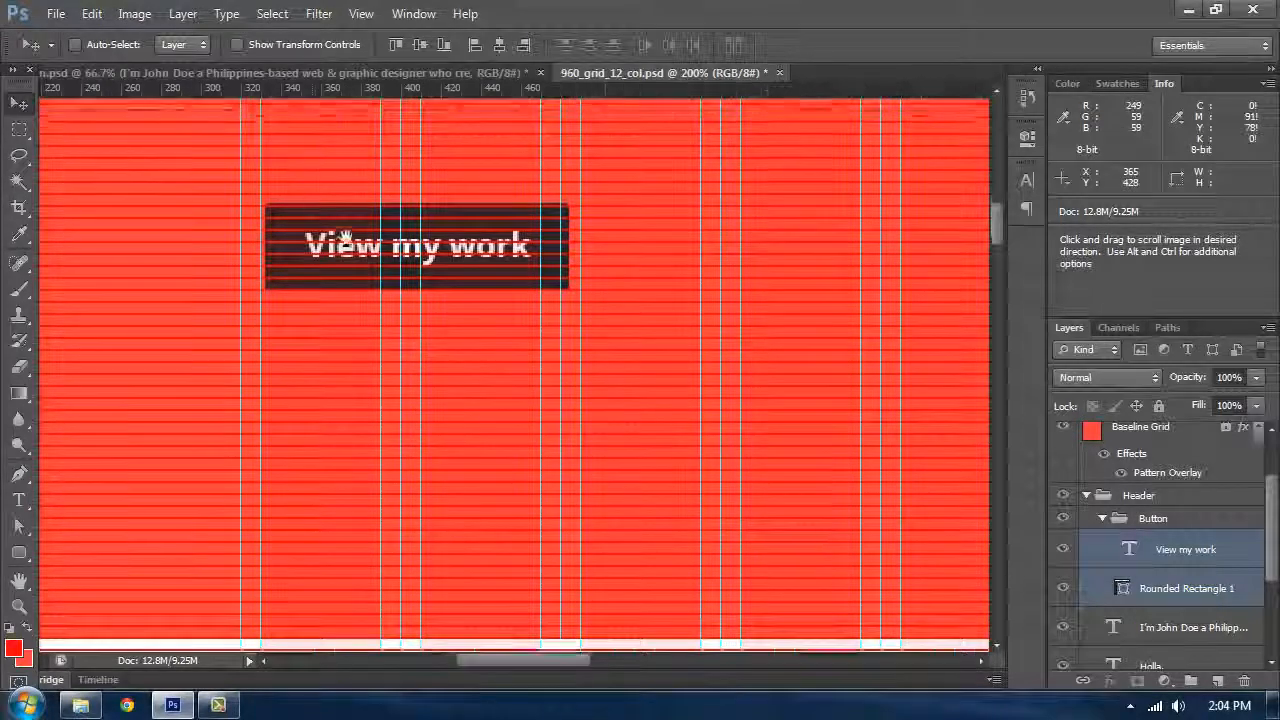
# Step: Move the collapsed Button group up below the intro paragraph and nudge it down onto the baseline grid
pyautogui.moveTo(810, 298); pyautogui.dragTo(887, 421)
pyautogui.click(1113, 524)
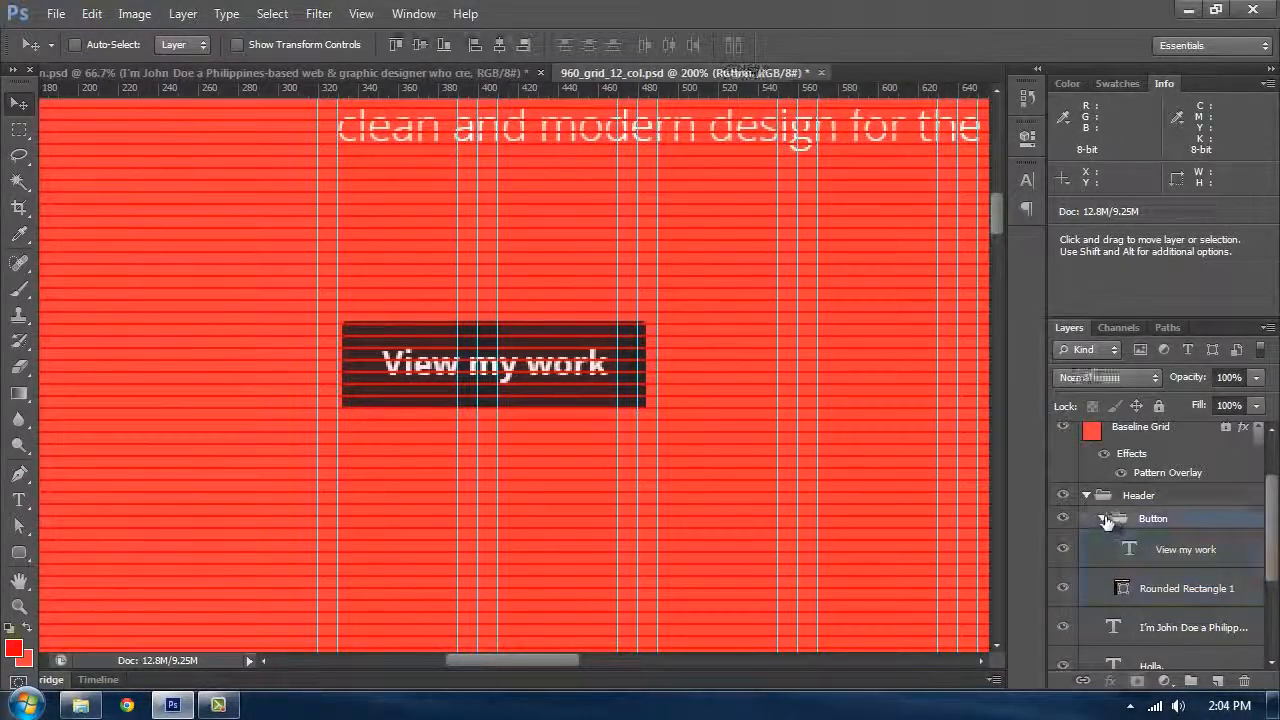
pyautogui.click(1102, 518)
pyautogui.moveTo(429, 352); pyautogui.dragTo(422, 190)
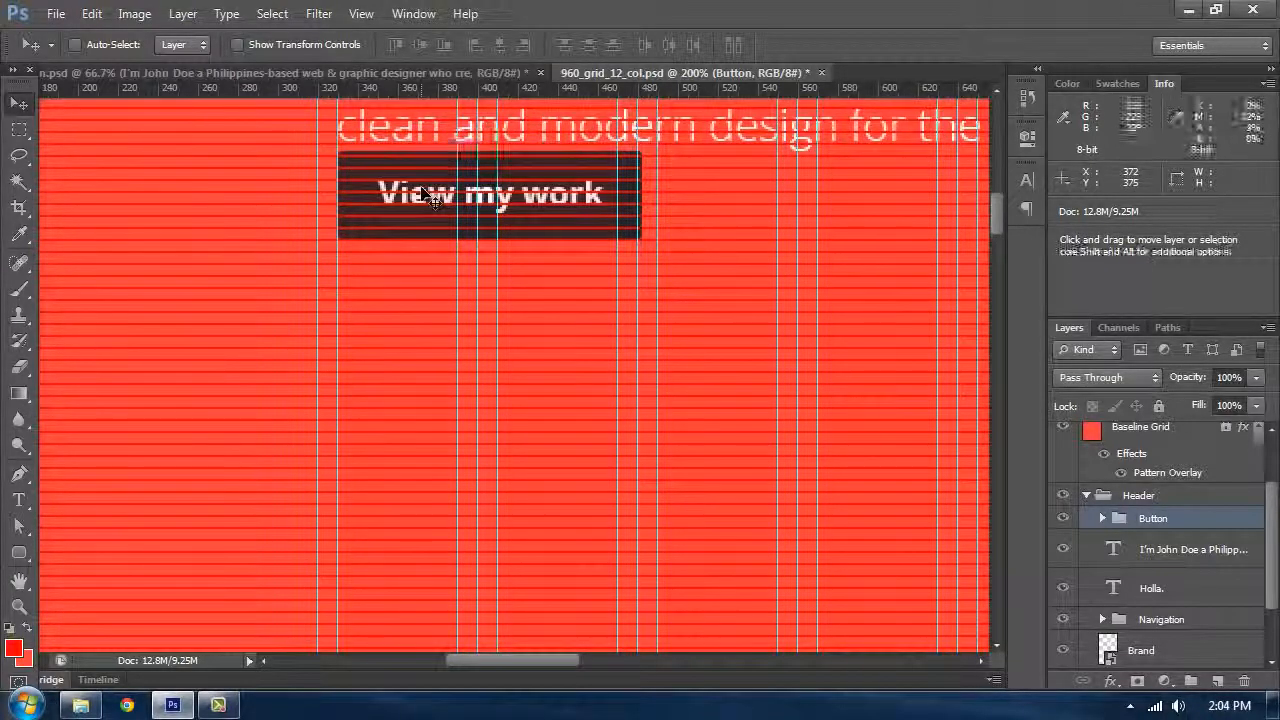
pyautogui.press('Up')
pyautogui.press('Up')
pyautogui.press('Up')
pyautogui.press('Up')
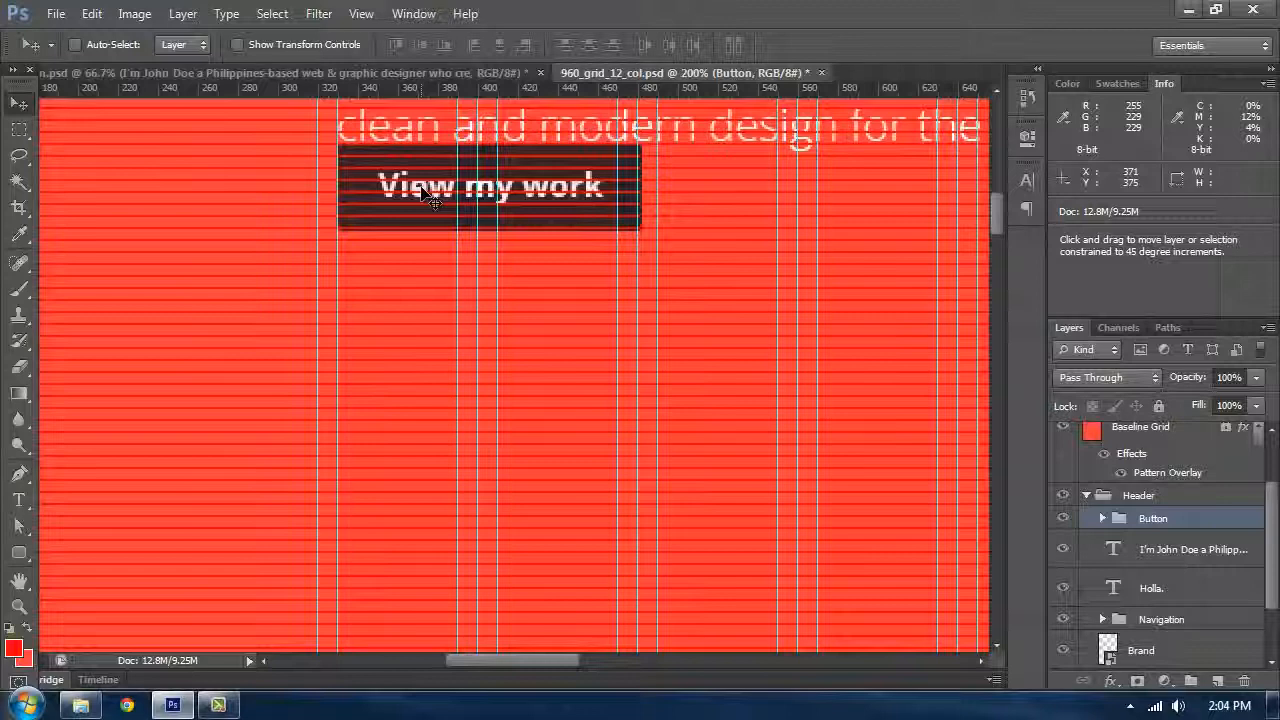
pyautogui.hotkey('shift', 'Down')
pyautogui.hotkey('shift', 'Down')
pyautogui.hotkey('shift', 'Down')
pyautogui.hotkey('shift', 'Down')
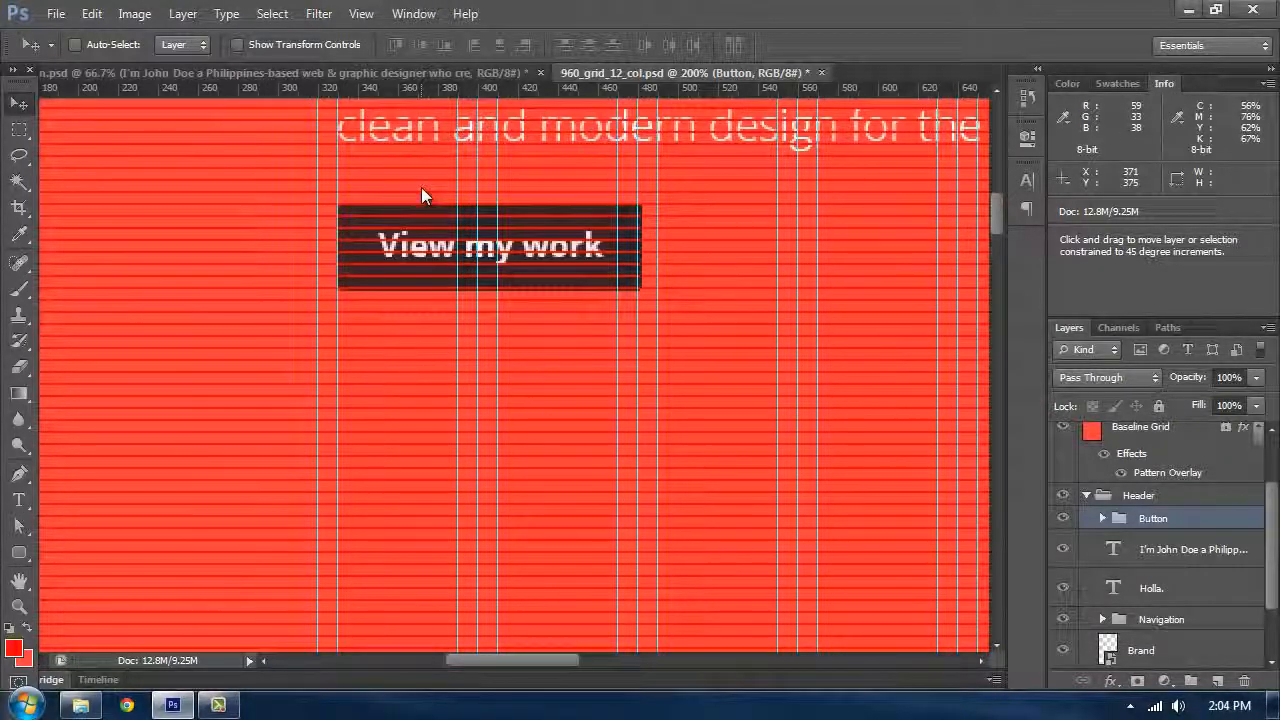
pyautogui.hotkey('shift', 'Down')
pyautogui.hotkey('shift', 'Down')
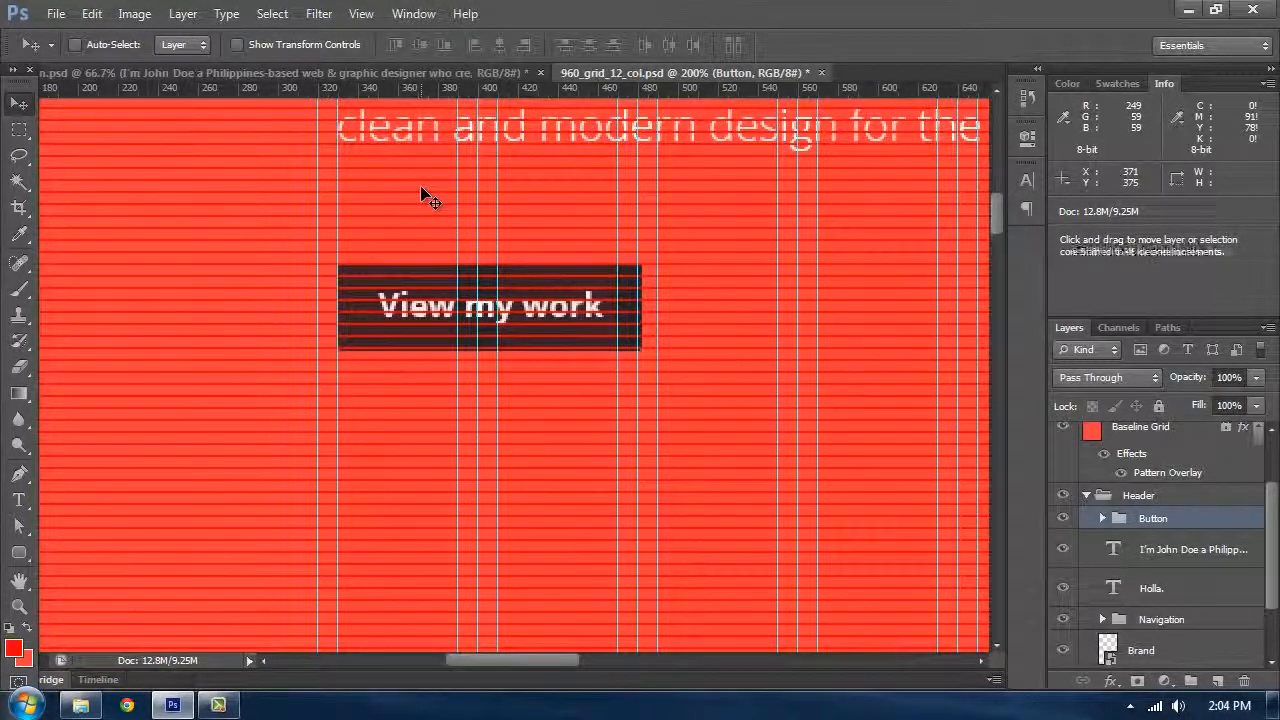
# Step: Compare the rebuilt header with the reference design, showing its guides and inspecting its heading and paragraph layers
pyautogui.hotkey('ctrl', '-')
pyautogui.hotkey('ctrl', '-')
pyautogui.hotkey('ctrl', '+')
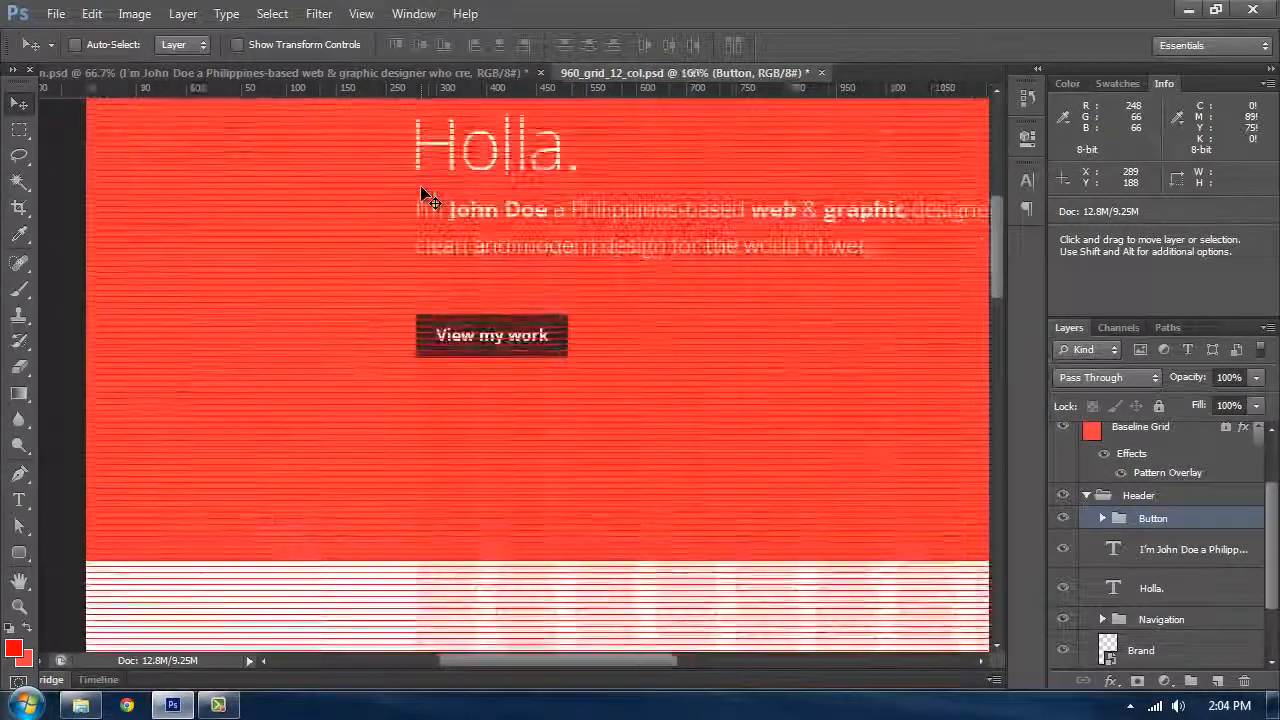
pyautogui.hotkey('ctrl', '-')
pyautogui.hotkey('ctrl', '-')
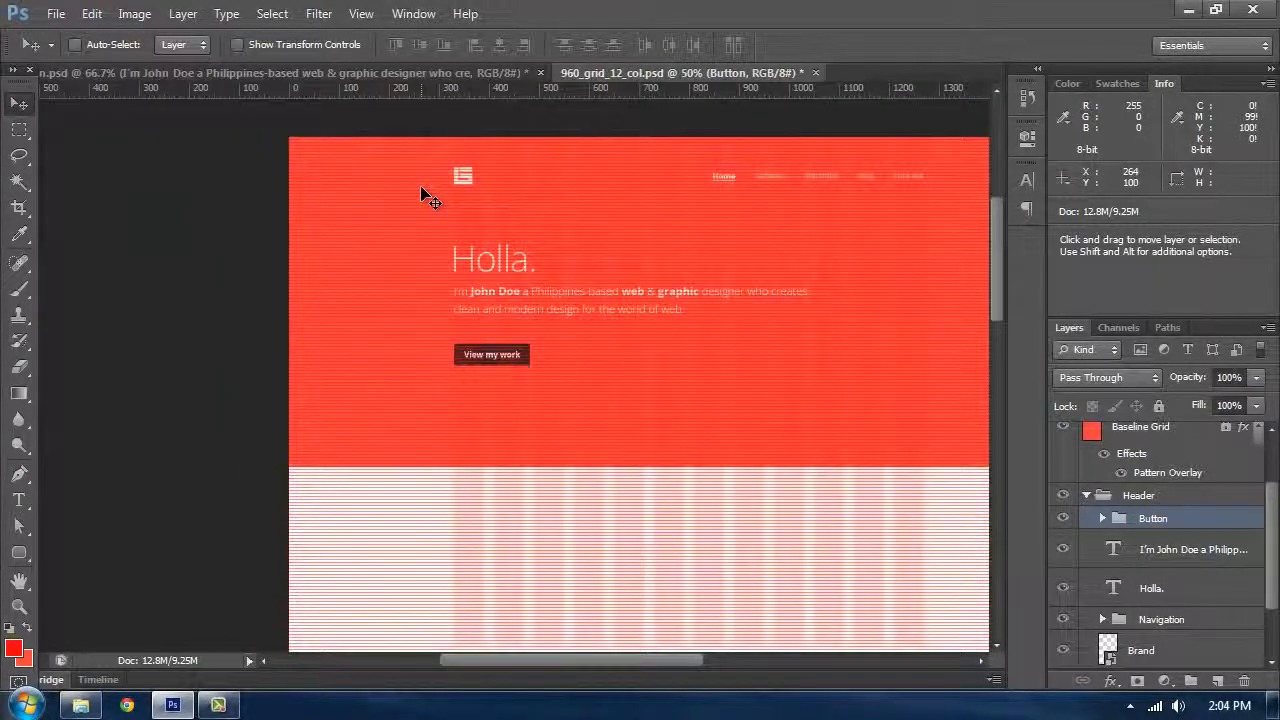
pyautogui.hotkey('ctrl', 'Tab')
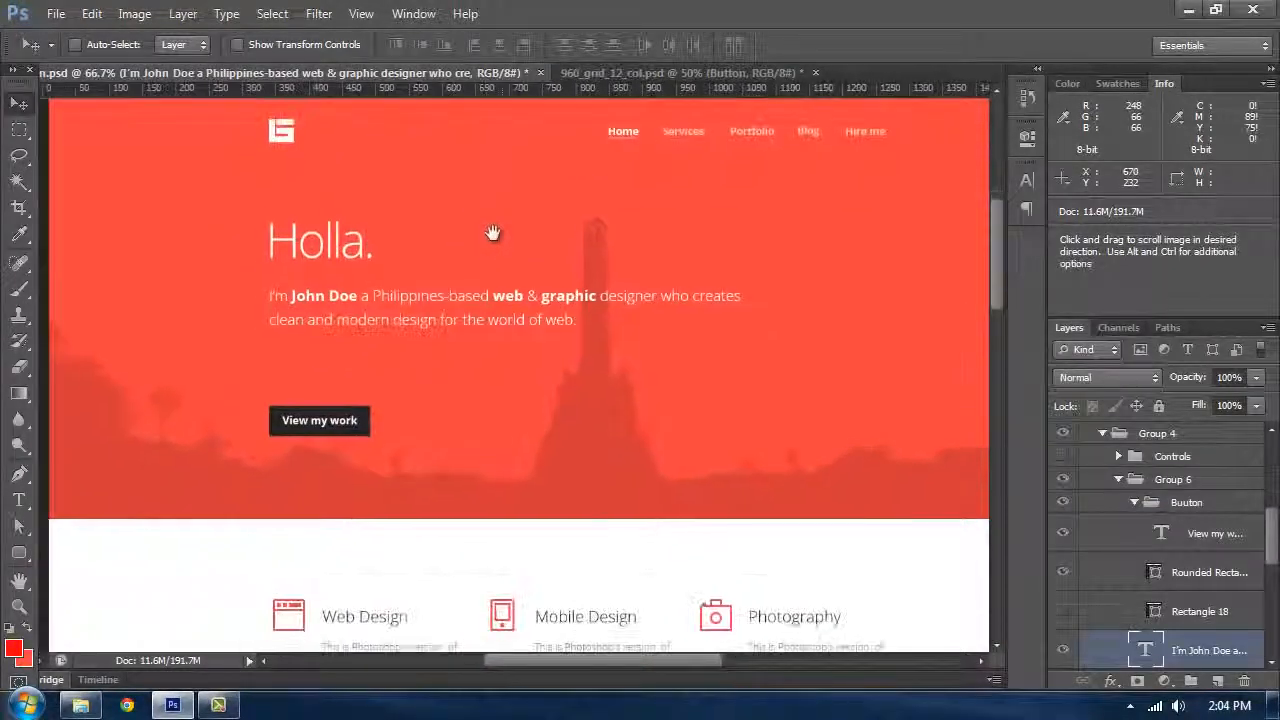
pyautogui.click(617, 80)
pyautogui.moveTo(651, 206); pyautogui.dragTo(370, 225)
pyautogui.scroll(-1, 410, 334)
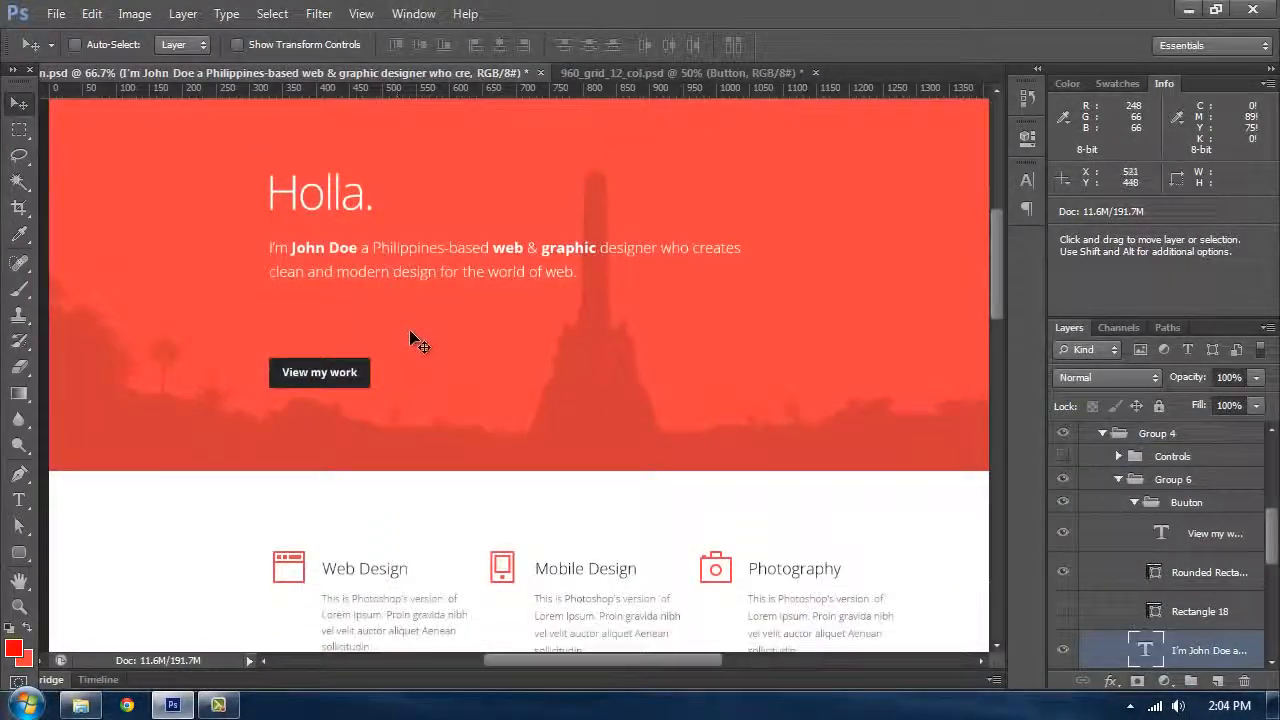
pyautogui.hotkey('ctrl', ';')
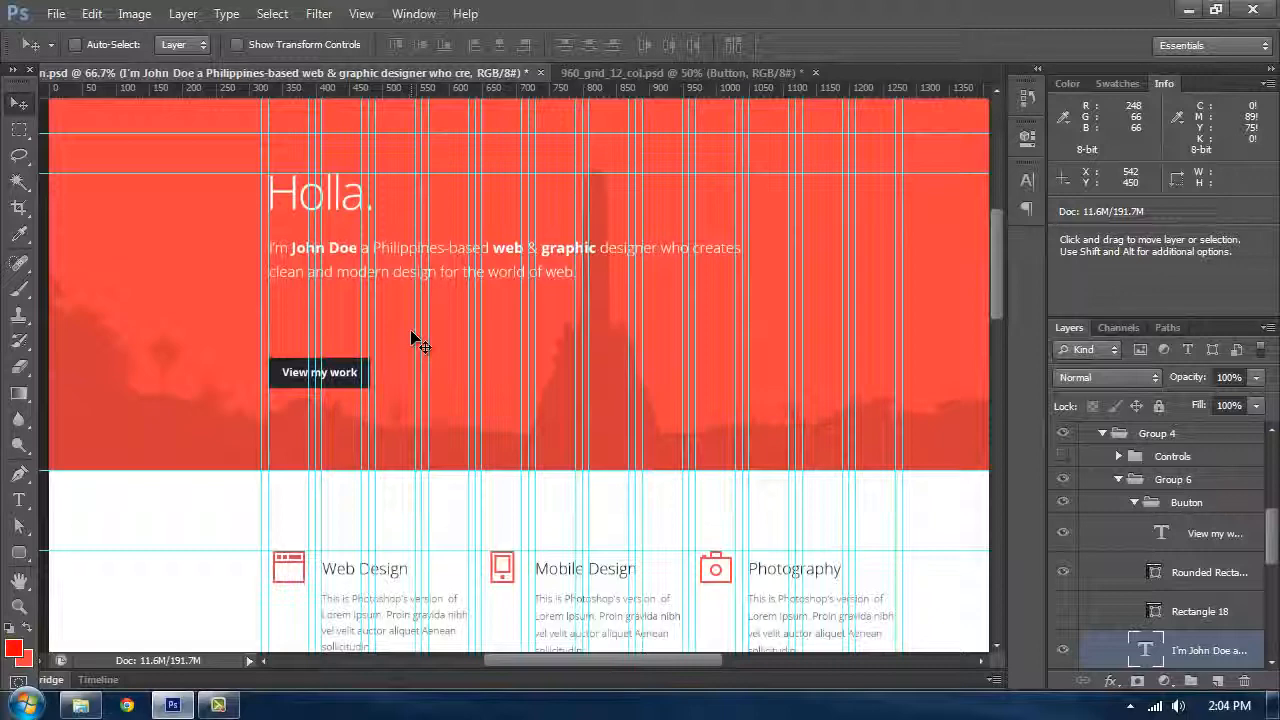
pyautogui.scroll(2, 420, 345)
pyautogui.hscroll(-2, 443, 394)
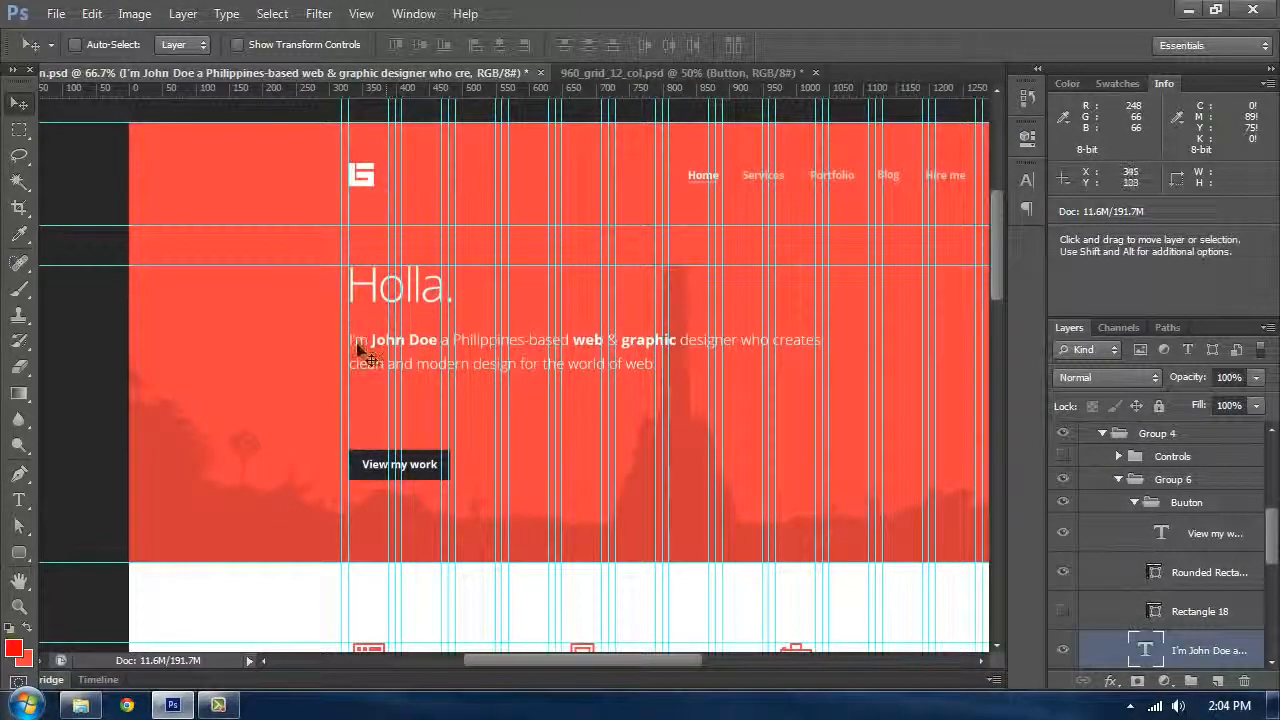
pyautogui.press('t')
pyautogui.click(391, 292)
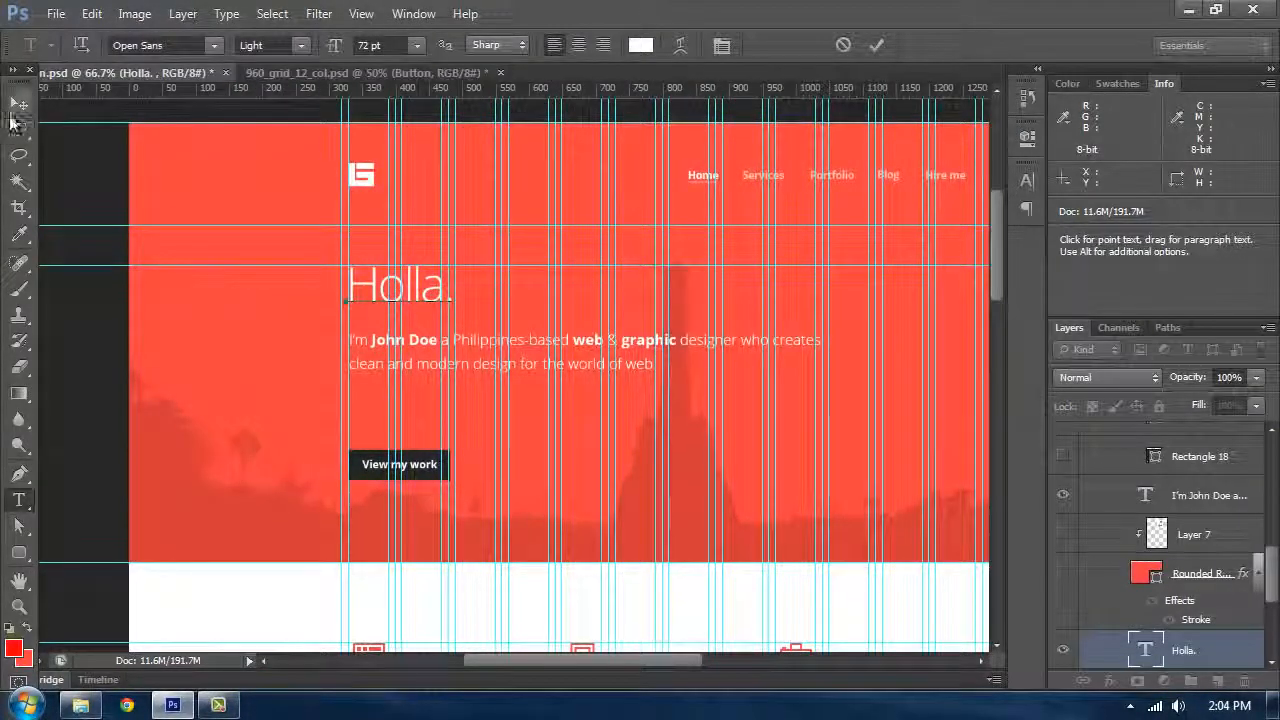
pyautogui.click(18, 104)
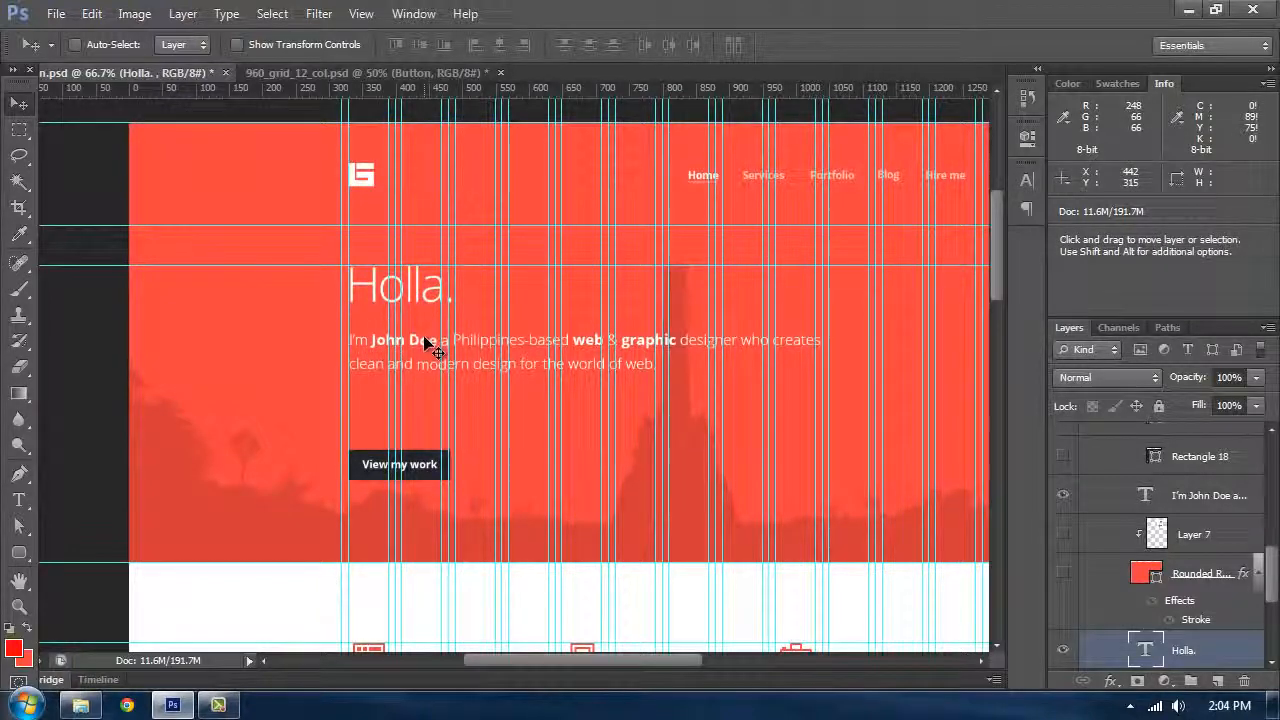
pyautogui.doubleClick(428, 343)
pyautogui.click(22, 110)
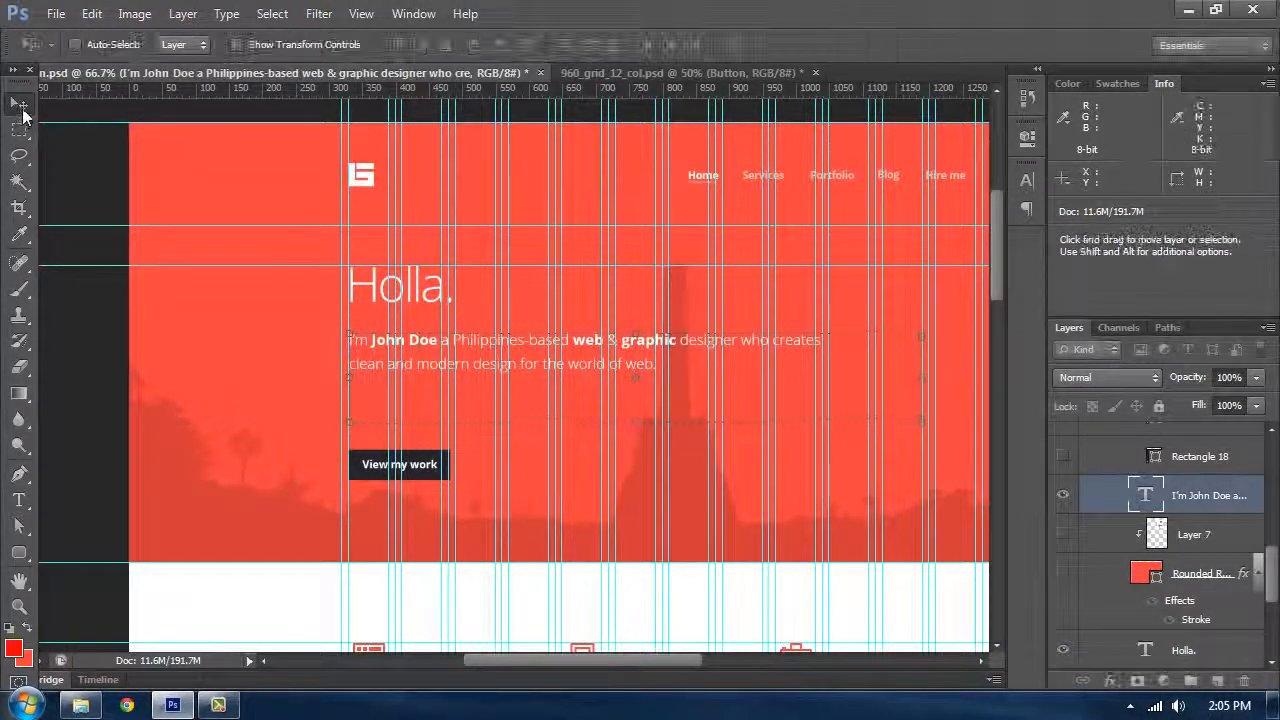
pyautogui.hotkey('shift', 'Up')
pyautogui.hotkey('shift', 'Up')
pyautogui.hotkey('shift', 'Up')
pyautogui.hotkey('shift', 'Up')
pyautogui.hotkey('shift', 'Up')
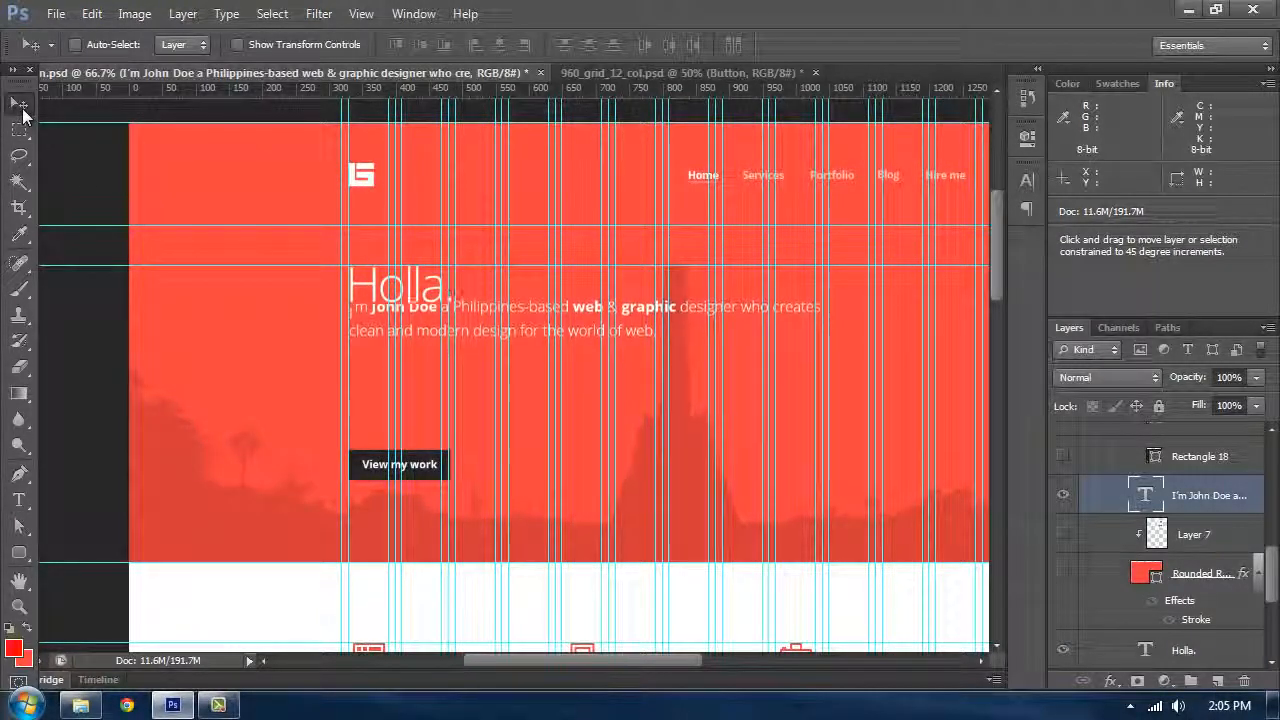
pyautogui.hotkey('shift', 'Down')
pyautogui.hotkey('shift', 'Down')
pyautogui.hotkey('shift', 'Down')
pyautogui.hotkey('shift', 'Down')
pyautogui.hotkey('shift', 'Down')
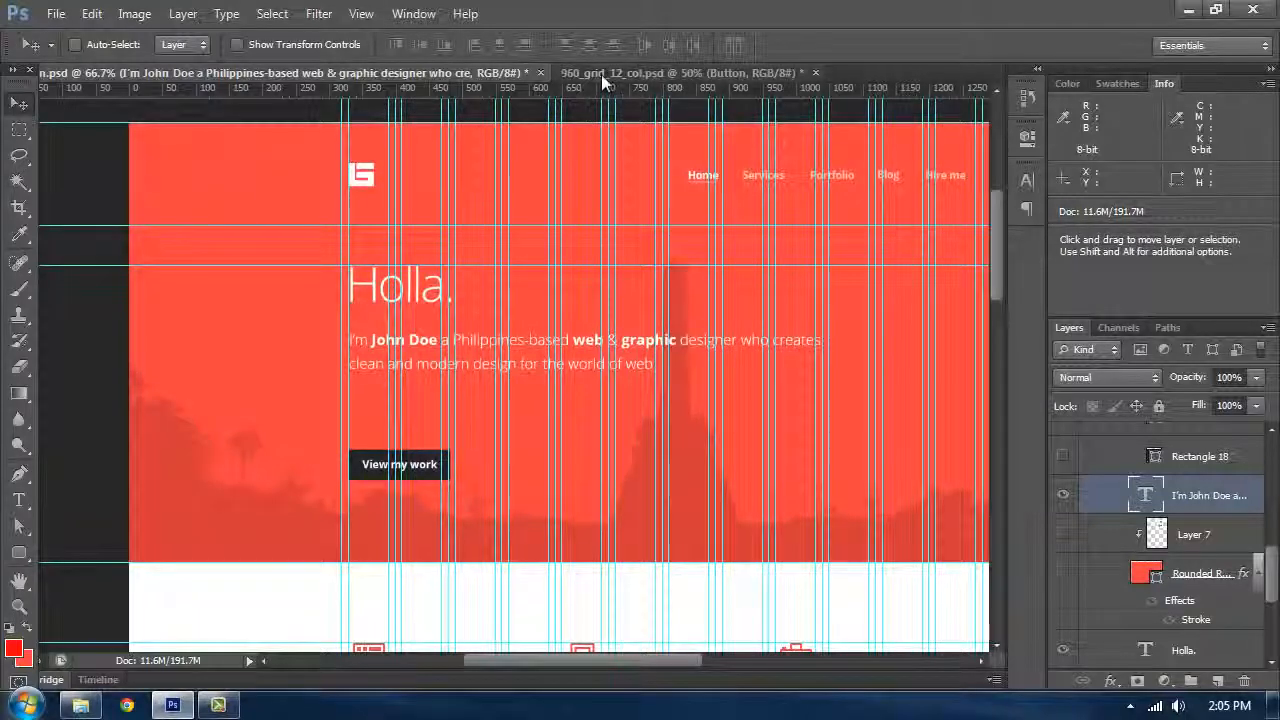
# Step: Switch to the 960 grid template and nudge the intro paragraph down onto the baseline grid
pyautogui.click(601, 74)
pyautogui.click(288, 76)
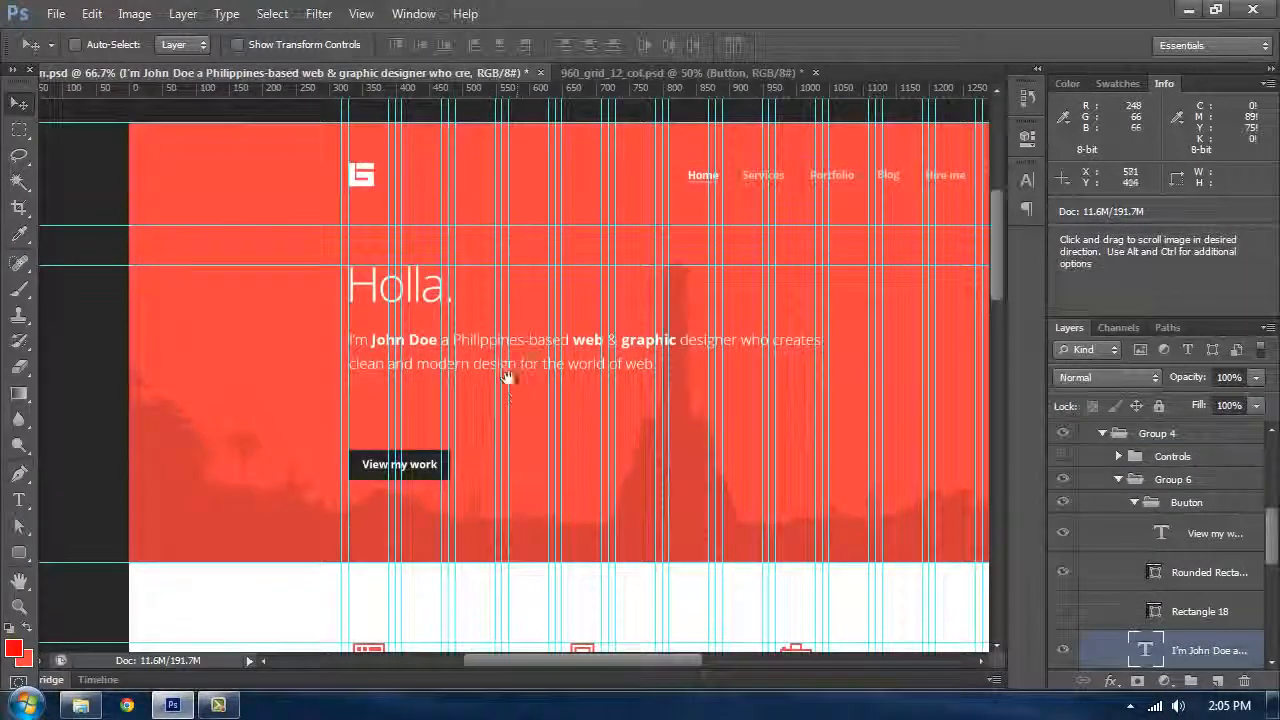
pyautogui.moveTo(507, 378); pyautogui.dragTo(492, 350)
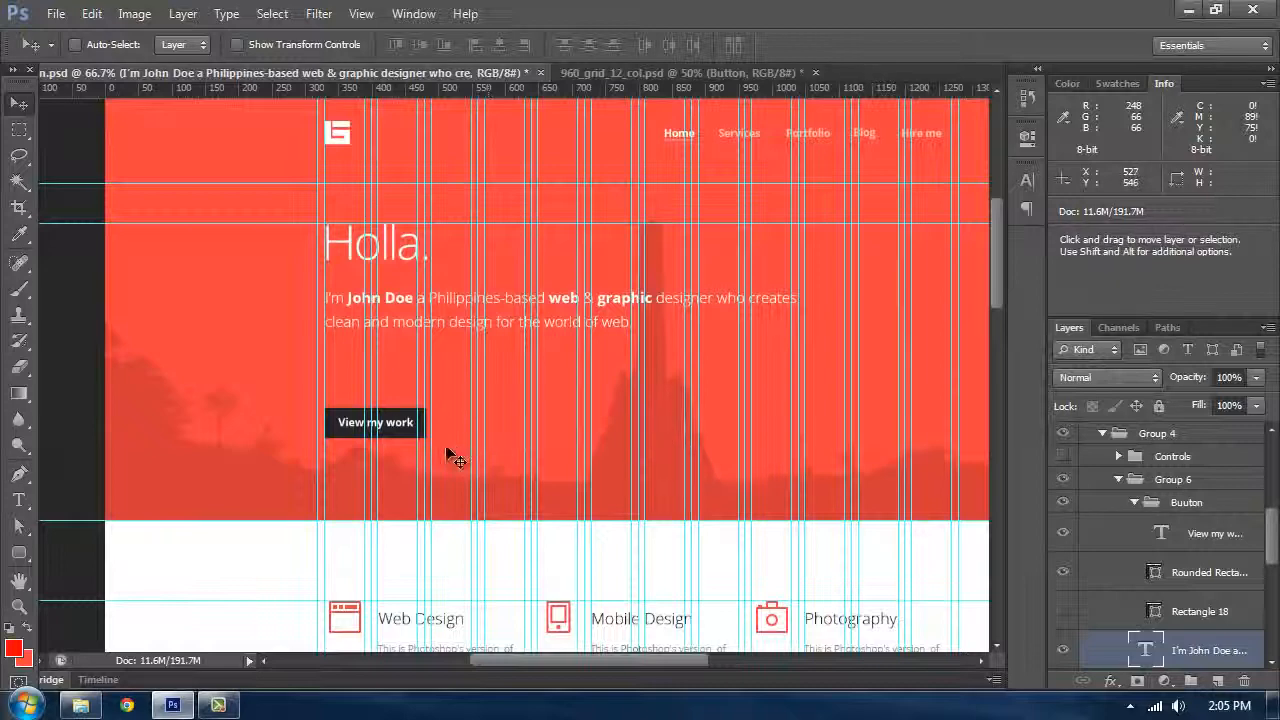
pyautogui.click(19, 236)
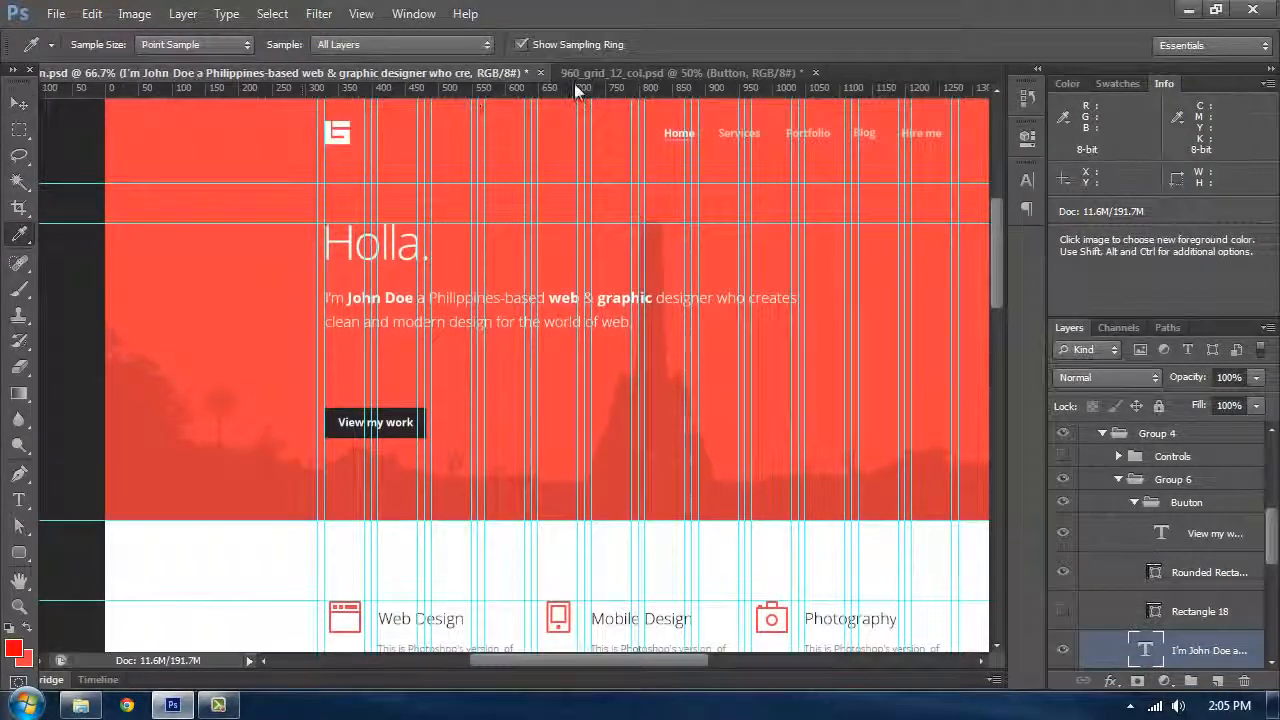
pyautogui.click(588, 73)
pyautogui.hotkey('ctrl', '+')
pyautogui.hotkey('ctrl', '+')
pyautogui.hotkey('ctrl', '+')
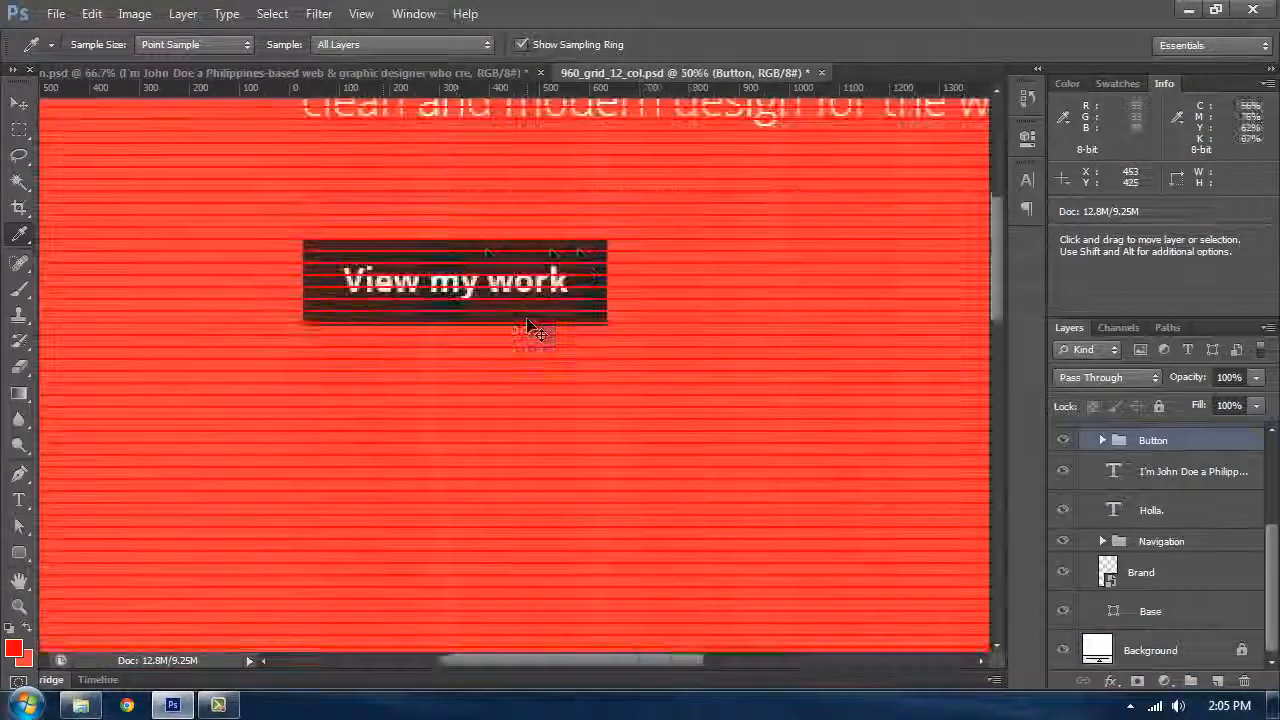
pyautogui.scroll(3, 529, 310)
pyautogui.press('t')
pyautogui.click(526, 283)
pyautogui.scroll(4, 526, 283)
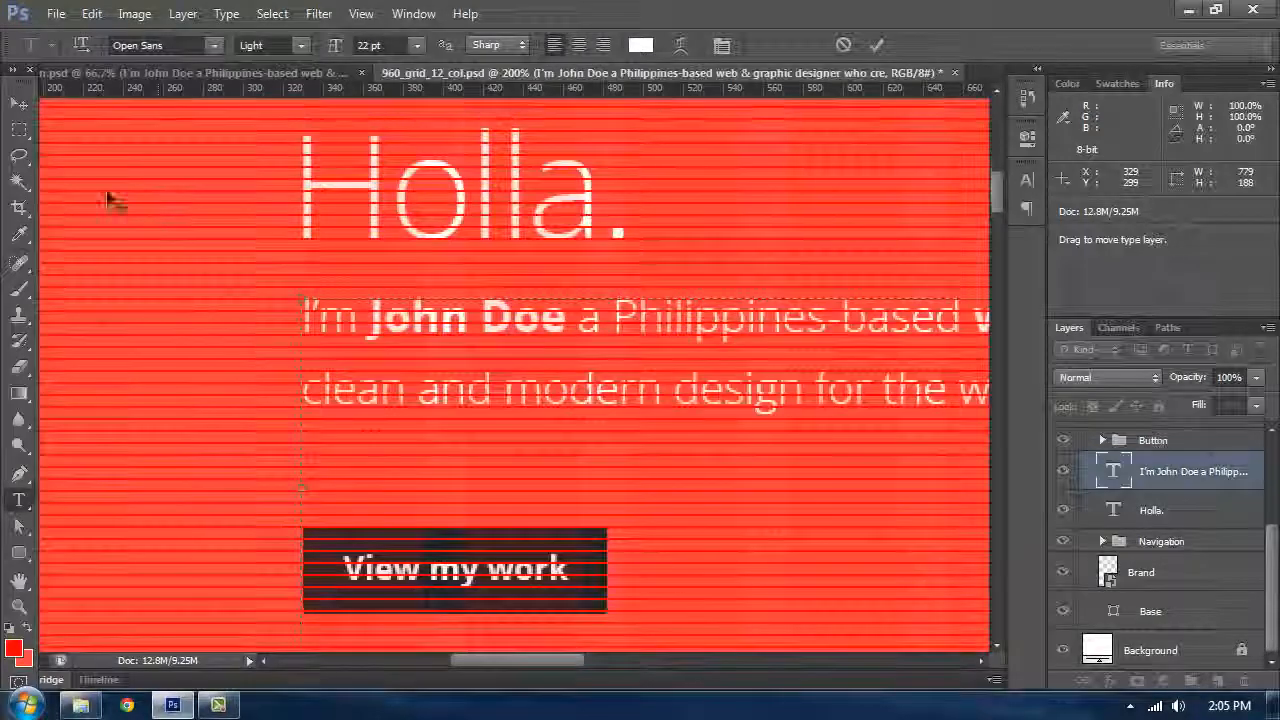
pyautogui.click(14, 106)
pyautogui.hotkey('shift', 'Up')
pyautogui.hotkey('shift', 'Up')
pyautogui.hotkey('shift', 'Up')
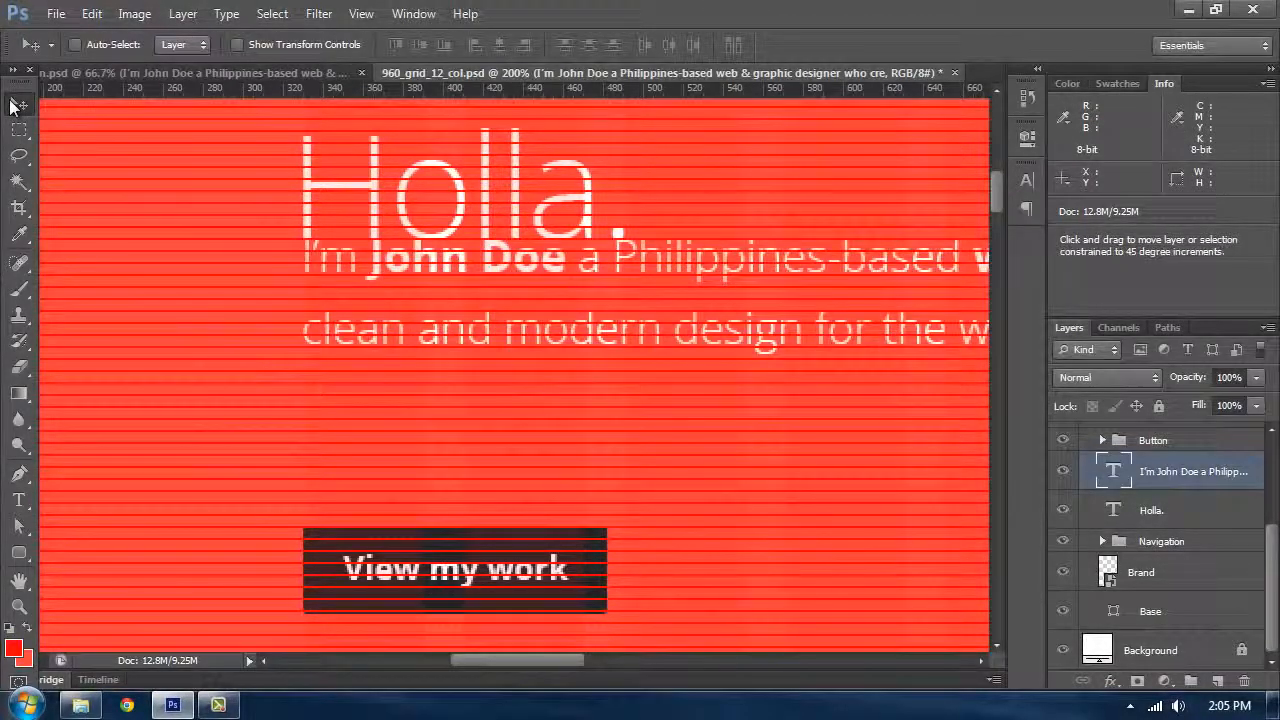
pyautogui.hotkey('shift', 'Down')
pyautogui.hotkey('shift', 'Down')
pyautogui.hotkey('shift', 'Down')
pyautogui.hotkey('shift', 'Down')
pyautogui.hotkey('shift', 'Down')
pyautogui.hotkey('shift', 'Down')
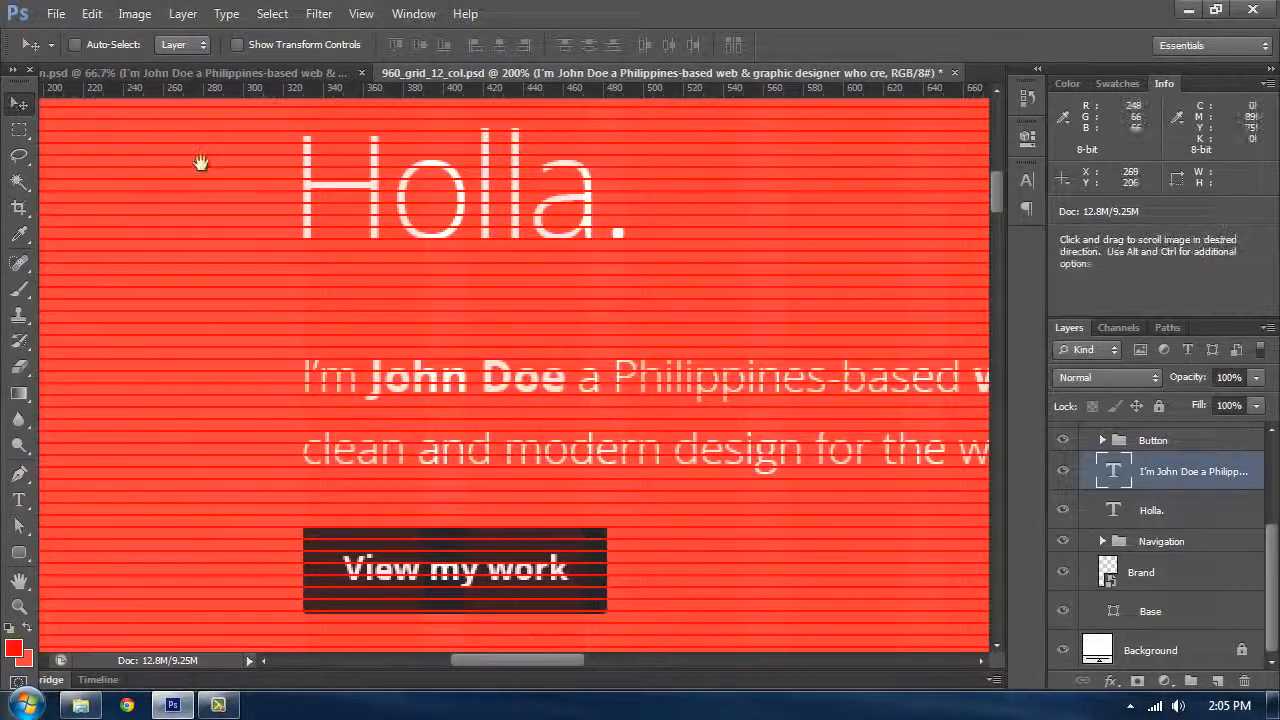
# Step: Measure the vertical spacing below the intro paragraph with the Ruler tool and drag out a horizontal guide there
pyautogui.moveTo(475, 425); pyautogui.dragTo(471, 247)
pyautogui.moveTo(724, 460); pyautogui.dragTo(768, 330)
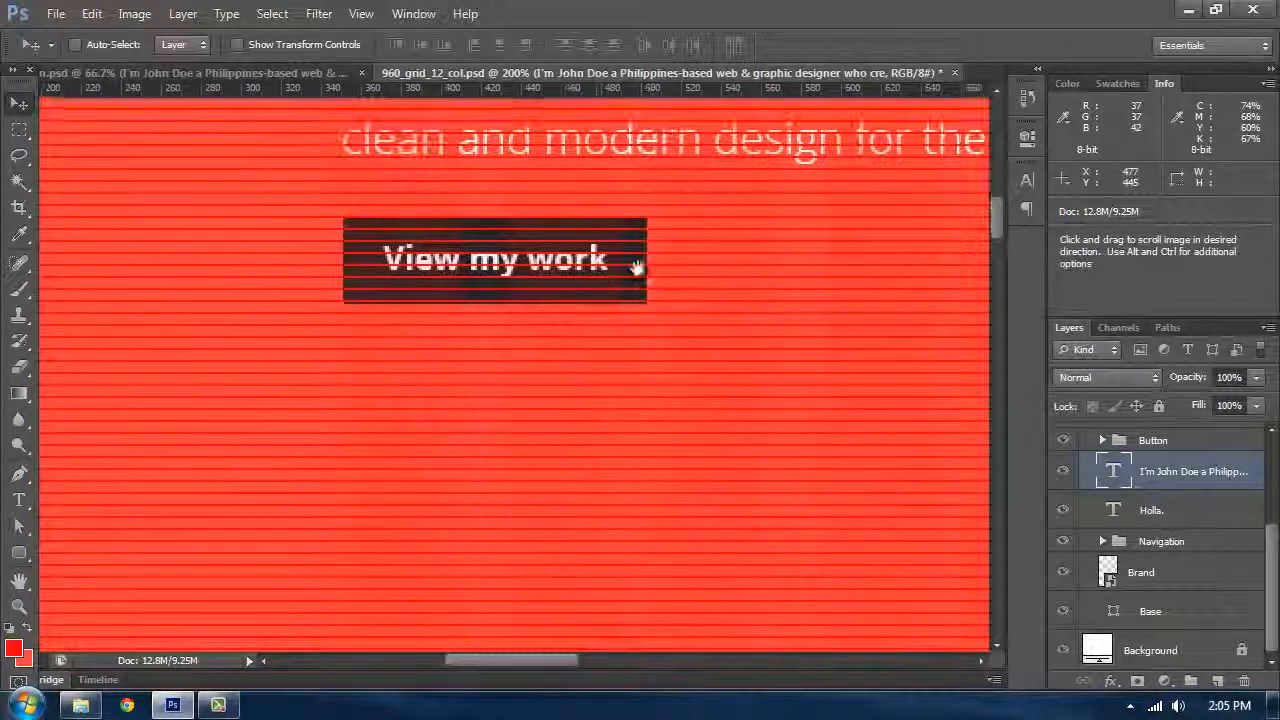
pyautogui.click(17, 238)
pyautogui.click(102, 268)
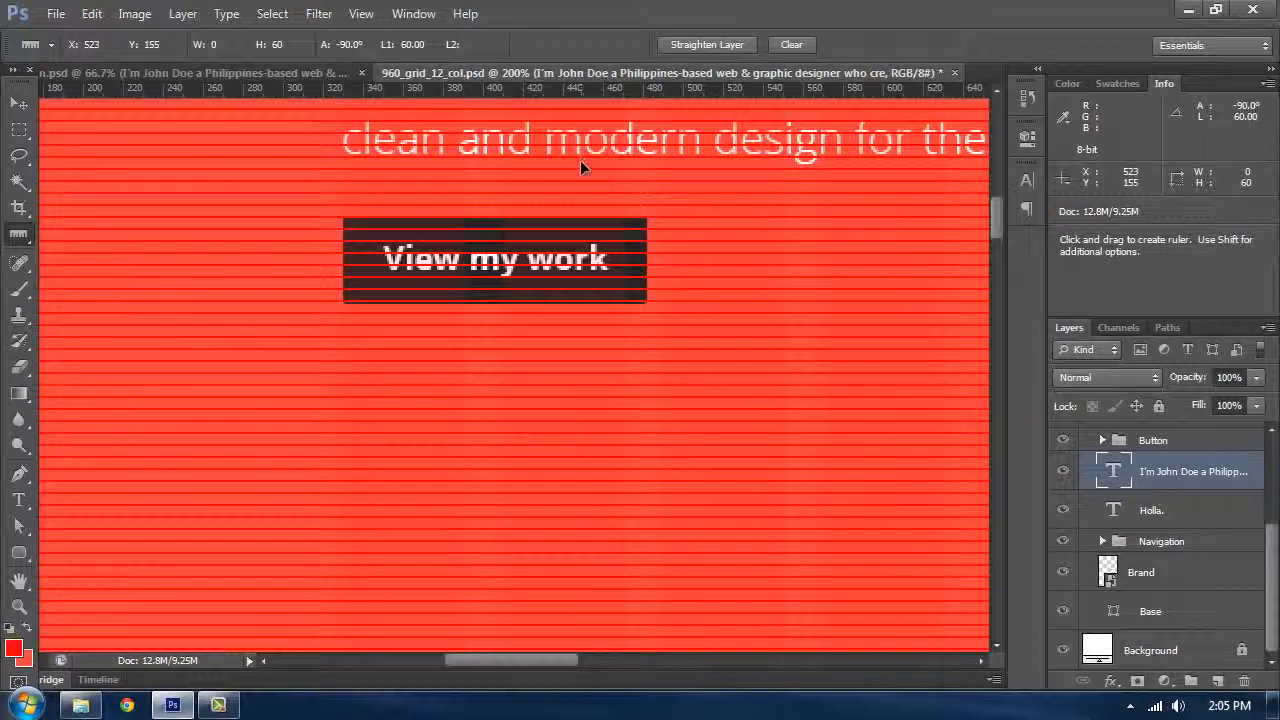
pyautogui.moveTo(580, 160); pyautogui.dragTo(594, 328)
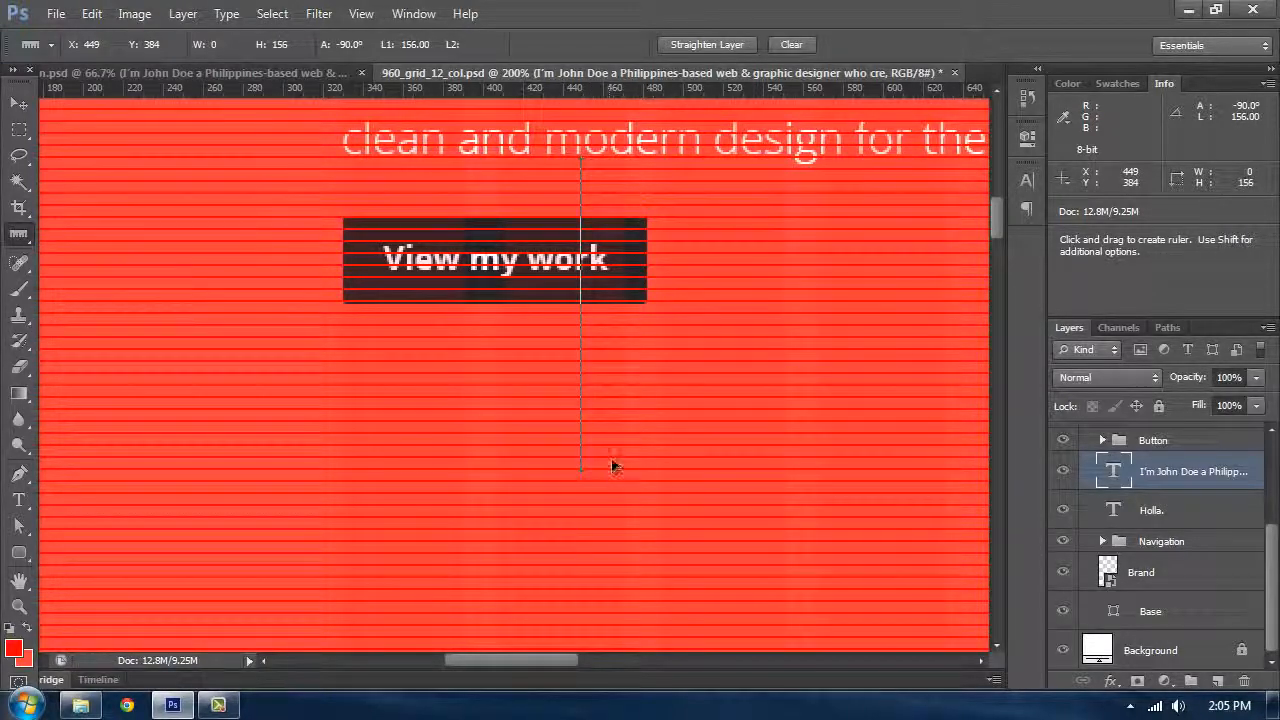
pyautogui.moveTo(610, 426); pyautogui.dragTo(609, 407)
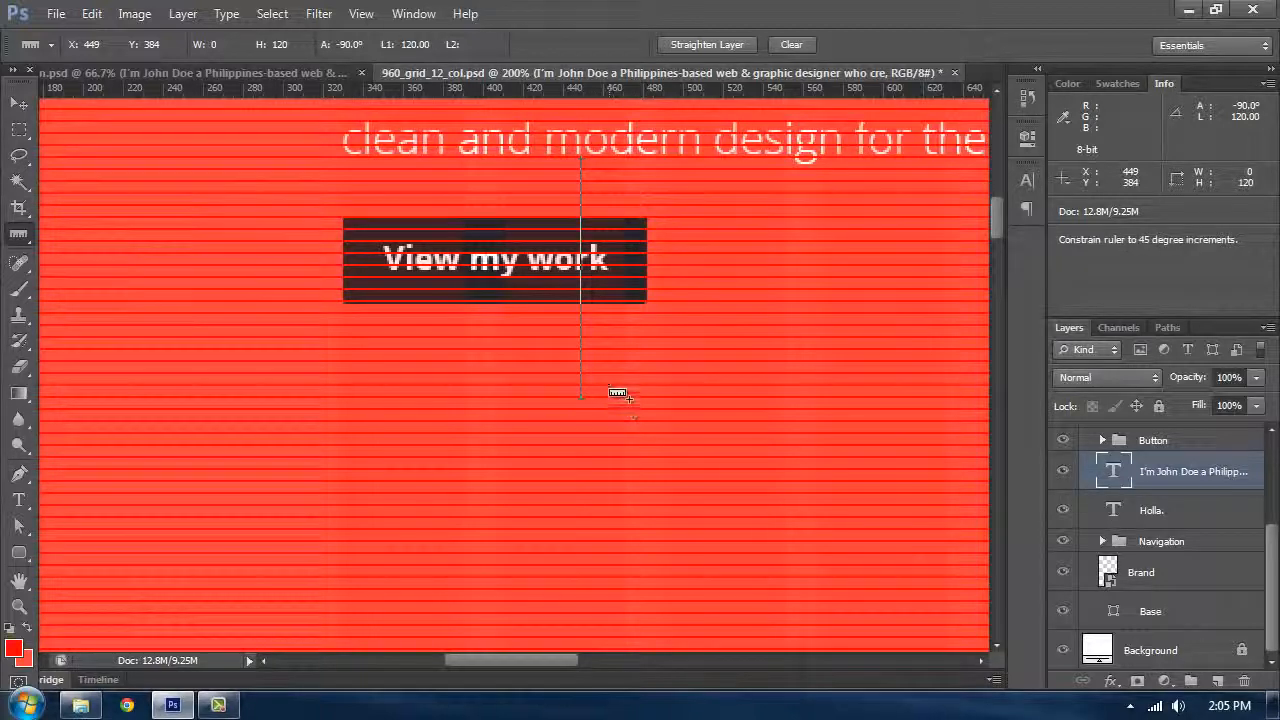
pyautogui.moveTo(613, 86); pyautogui.dragTo(634, 360)
pyautogui.moveTo(641, 397); pyautogui.dragTo(641, 397)
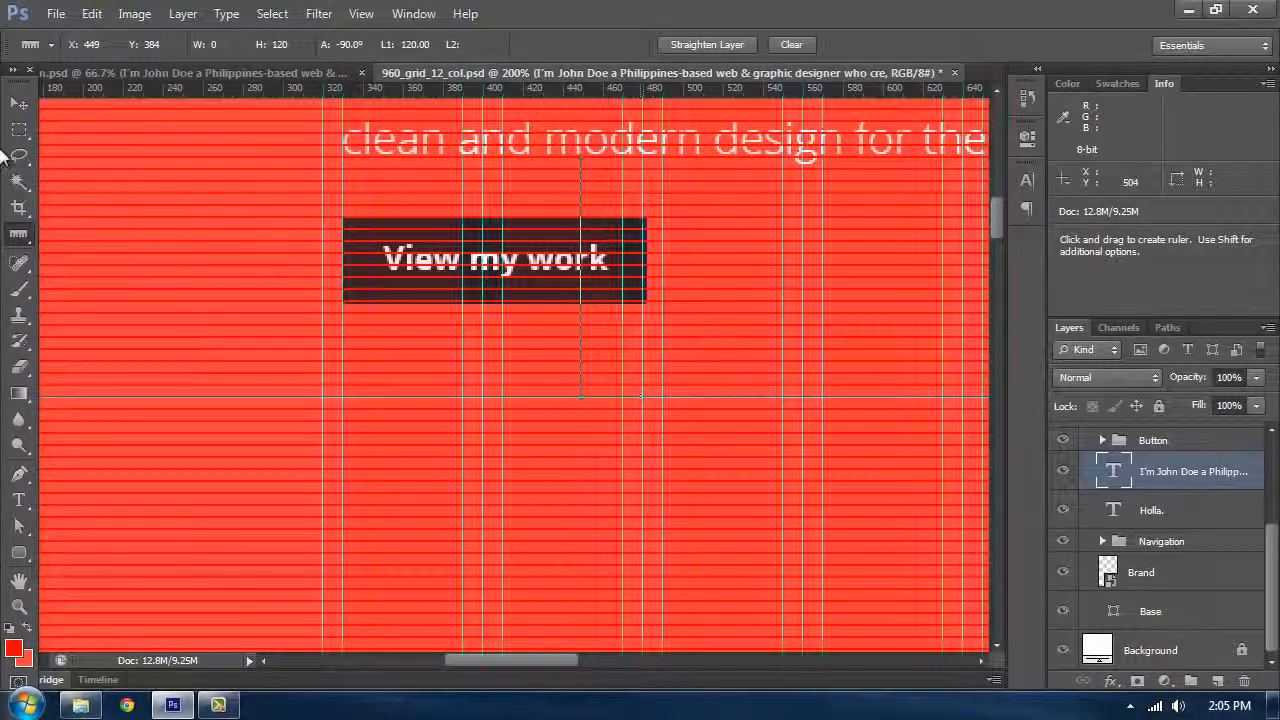
# Step: Move the Button group down so its top aligns with the new horizontal guide
pyautogui.press('v')
pyautogui.scroll(2, 1146, 505)
pyautogui.click(1152, 518)
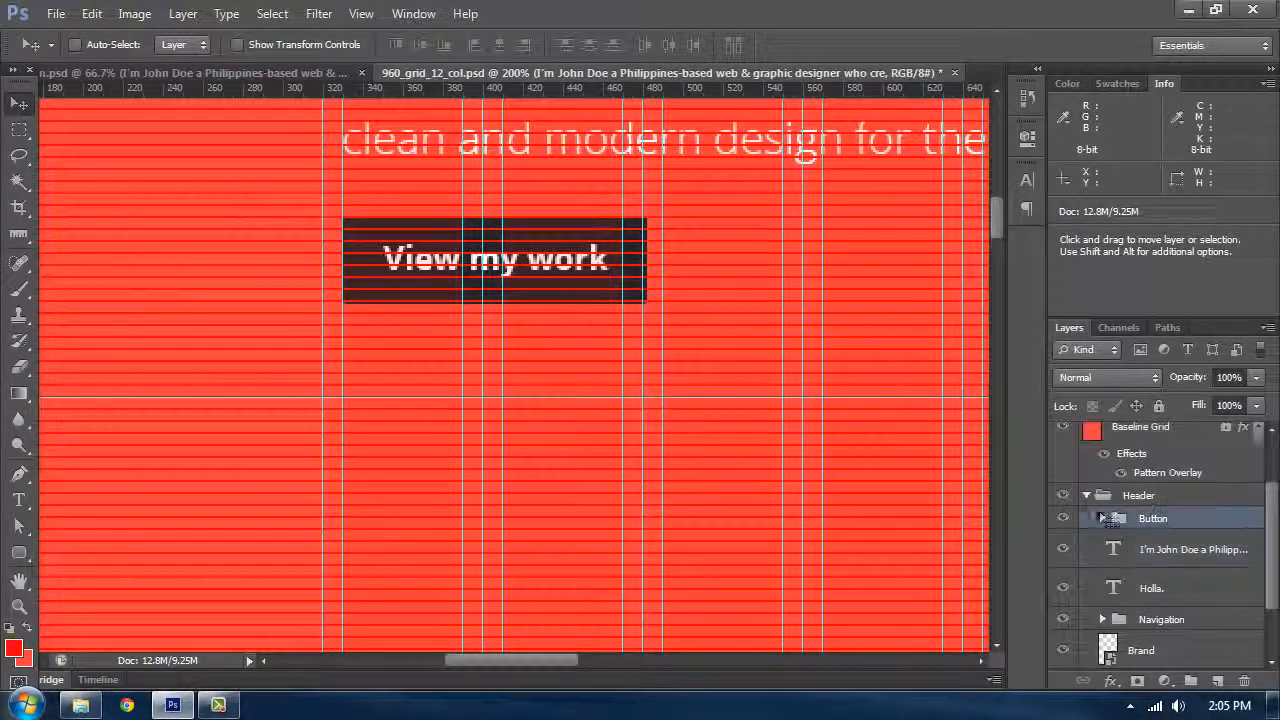
pyautogui.moveTo(406, 243); pyautogui.dragTo(406, 425)
pyautogui.moveTo(608, 400); pyautogui.dragTo(663, 171)
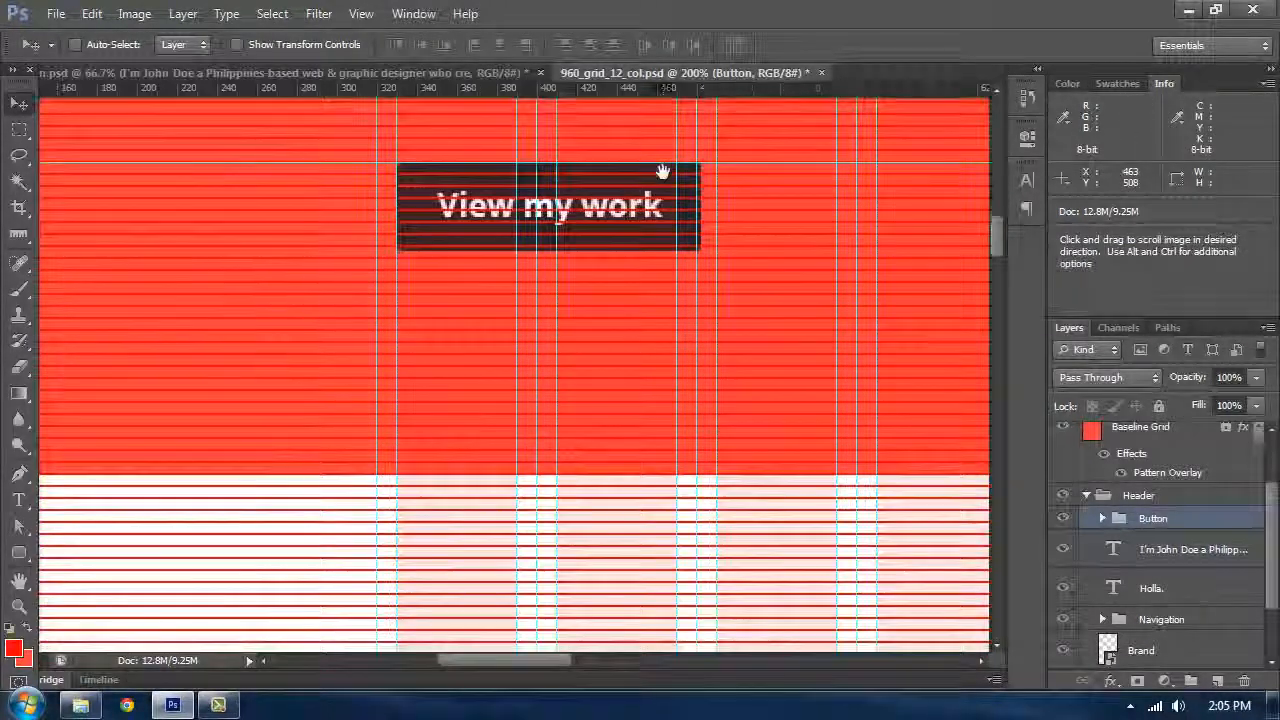
# Step: Measure the spacing between the button and the header's bottom edge with the Ruler tool
pyautogui.click(20, 236)
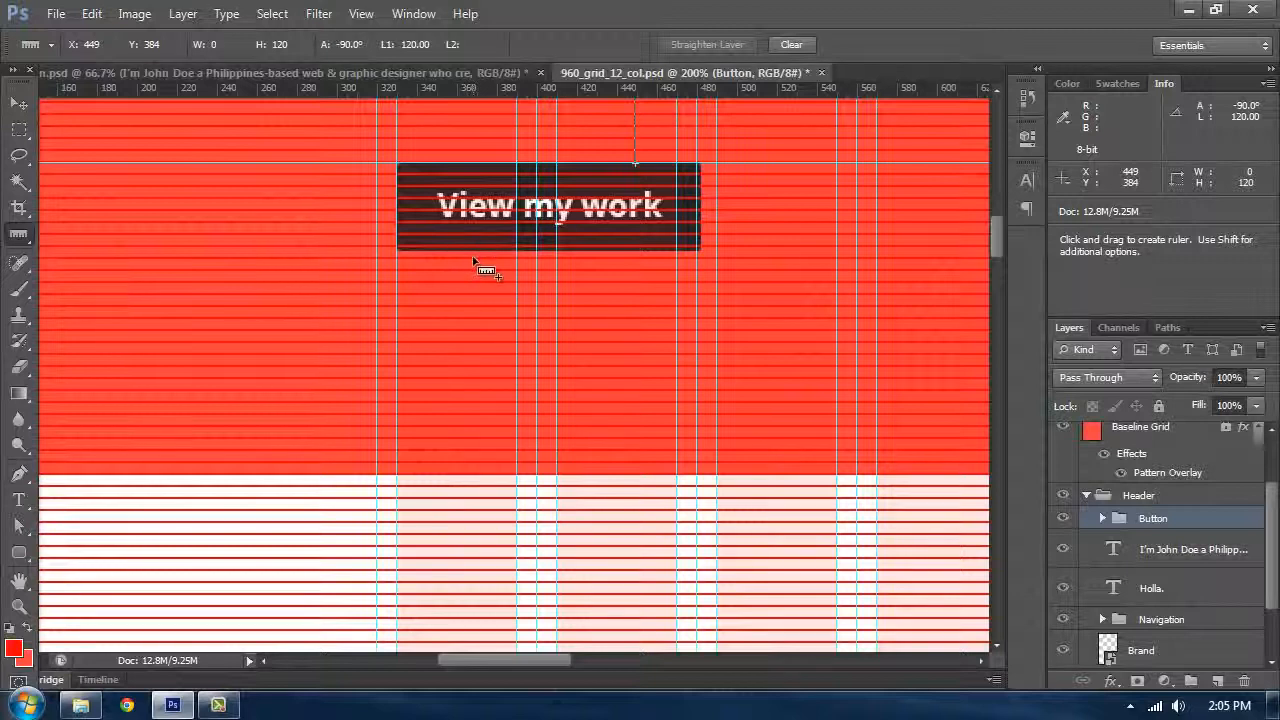
pyautogui.press('shift')
pyautogui.moveTo(474, 261); pyautogui.dragTo(485, 296)
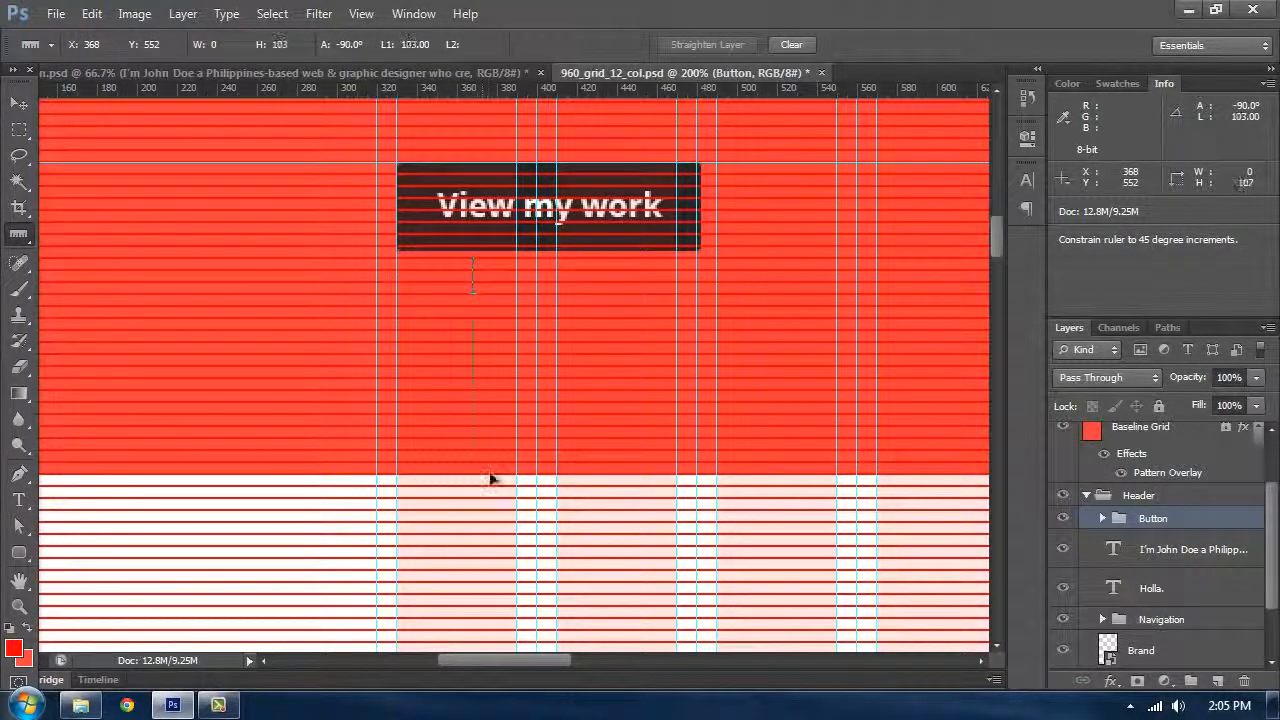
pyautogui.moveTo(492, 474); pyautogui.dragTo(492, 470)
pyautogui.click(19, 103)
pyautogui.moveTo(503, 171); pyautogui.dragTo(471, 290)
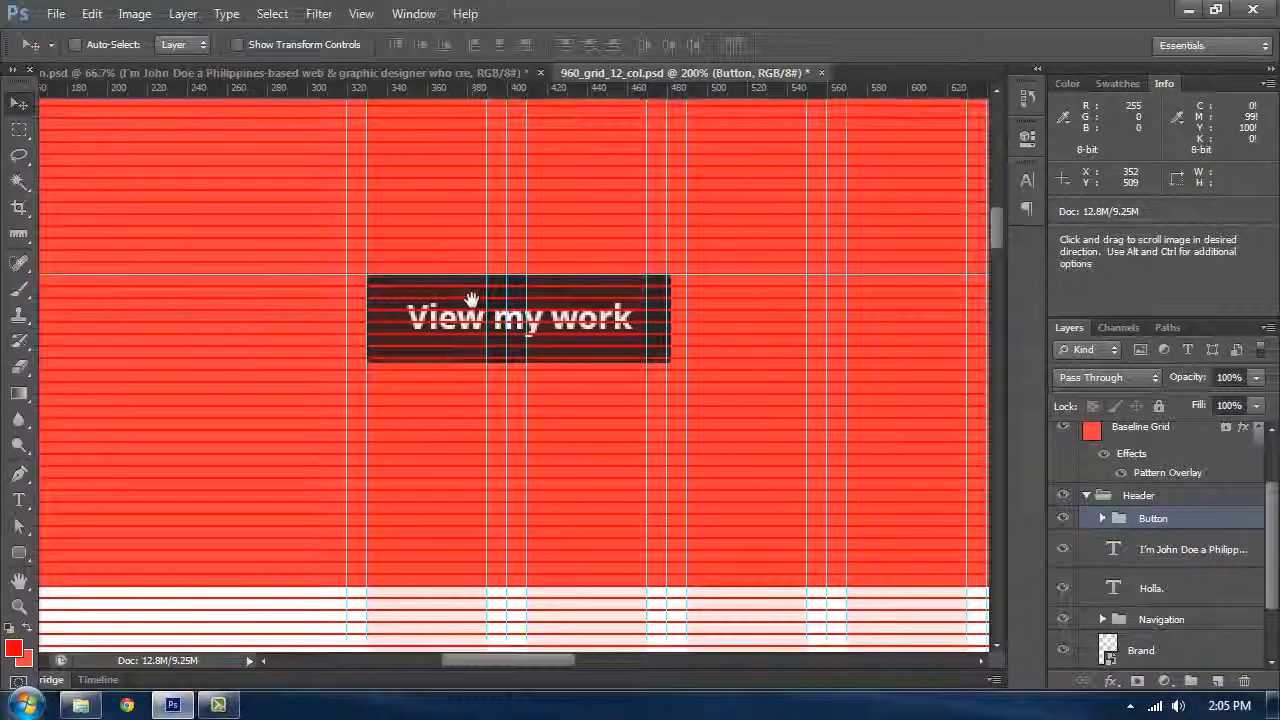
pyautogui.moveTo(500, 398); pyautogui.dragTo(546, 251)
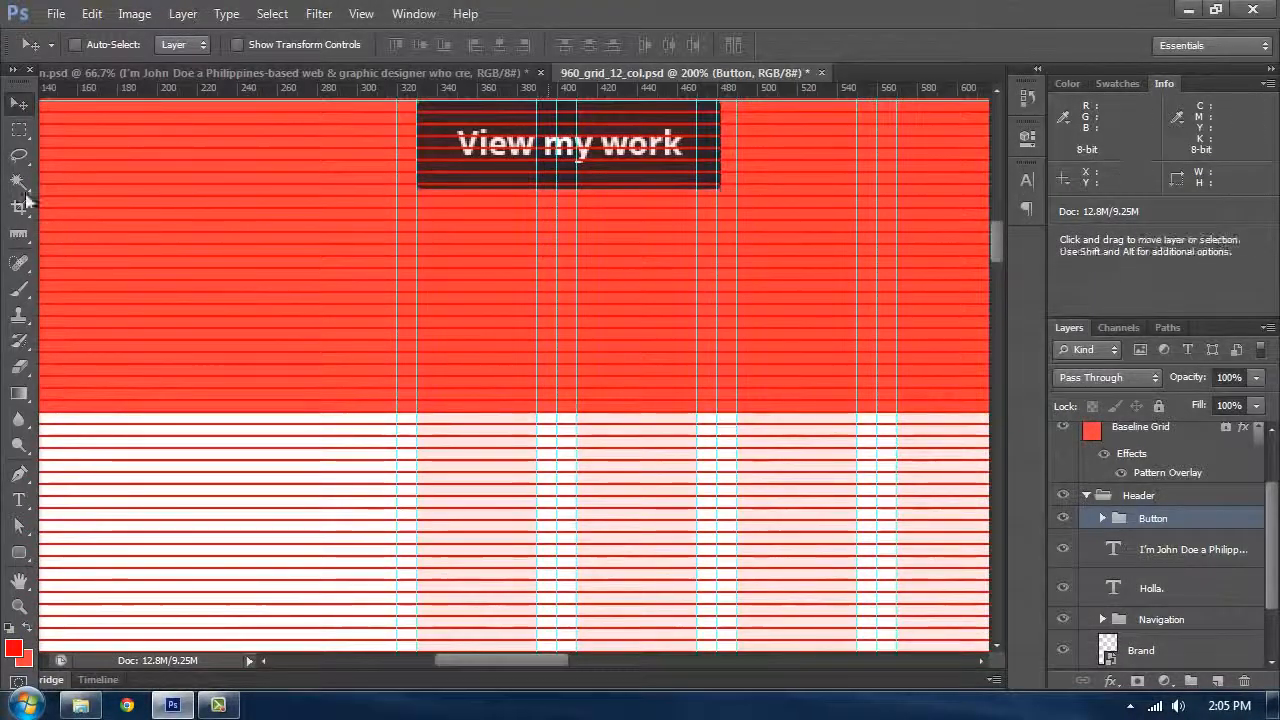
pyautogui.click(19, 233)
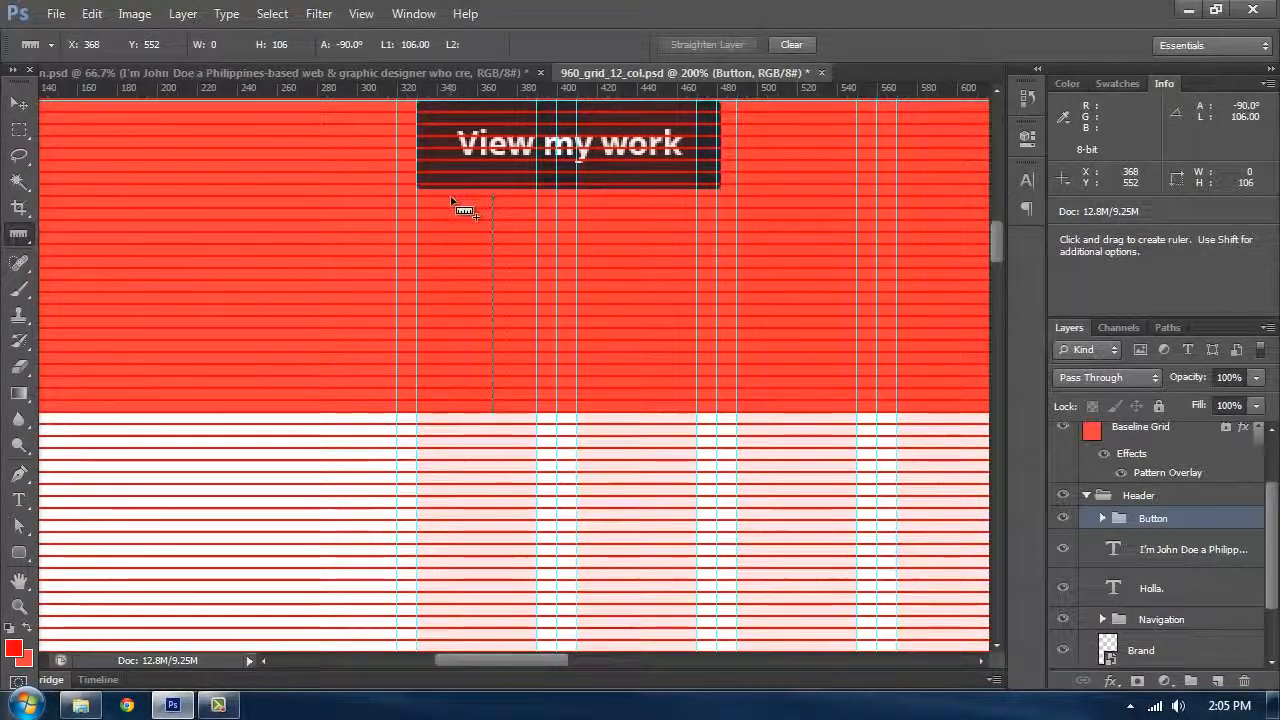
pyautogui.moveTo(445, 195); pyautogui.dragTo(474, 437)
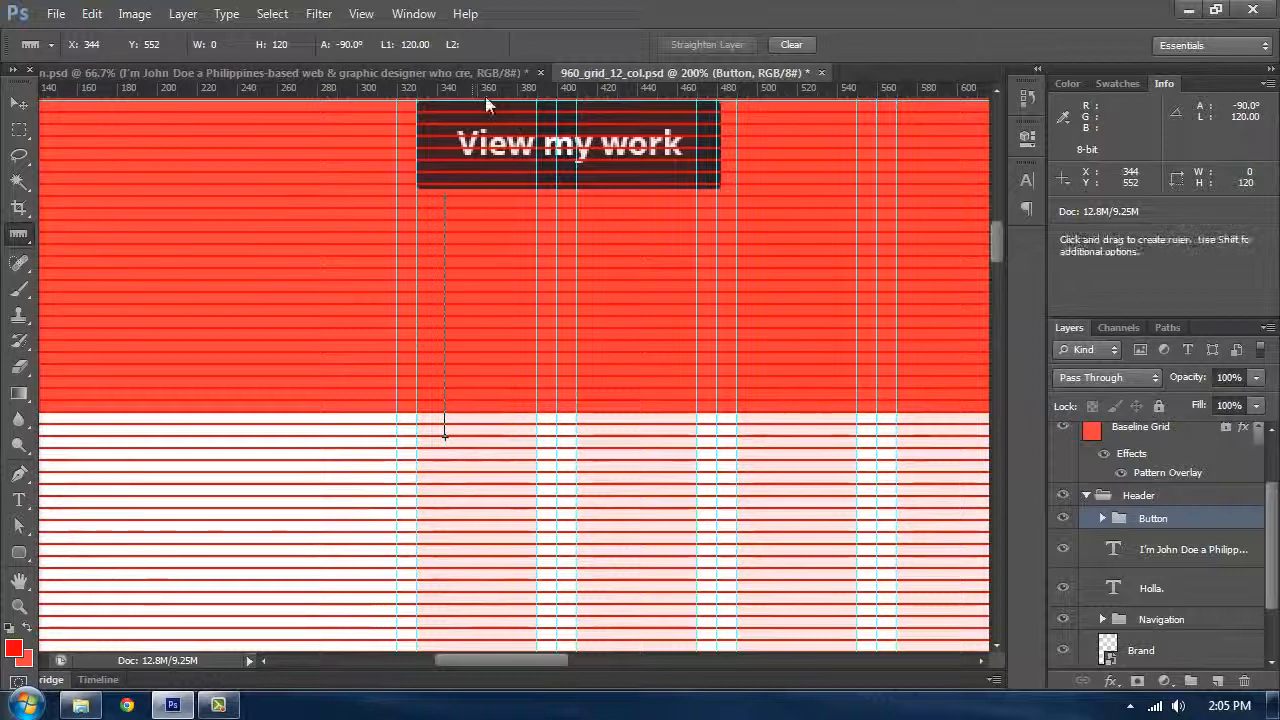
pyautogui.moveTo(486, 90); pyautogui.dragTo(532, 446)
# Step: Check the Base layer's bounds with Free Transform and reposition the horizontal guide along its bottom edge
pyautogui.click(17, 105)
pyautogui.keyDown('ctrl'); pyautogui.click(370, 360); pyautogui.keyUp('ctrl')
pyautogui.hotkey('ctrl', 't')
pyautogui.press('Return')
pyautogui.moveTo(760, 440); pyautogui.dragTo(598, 447)
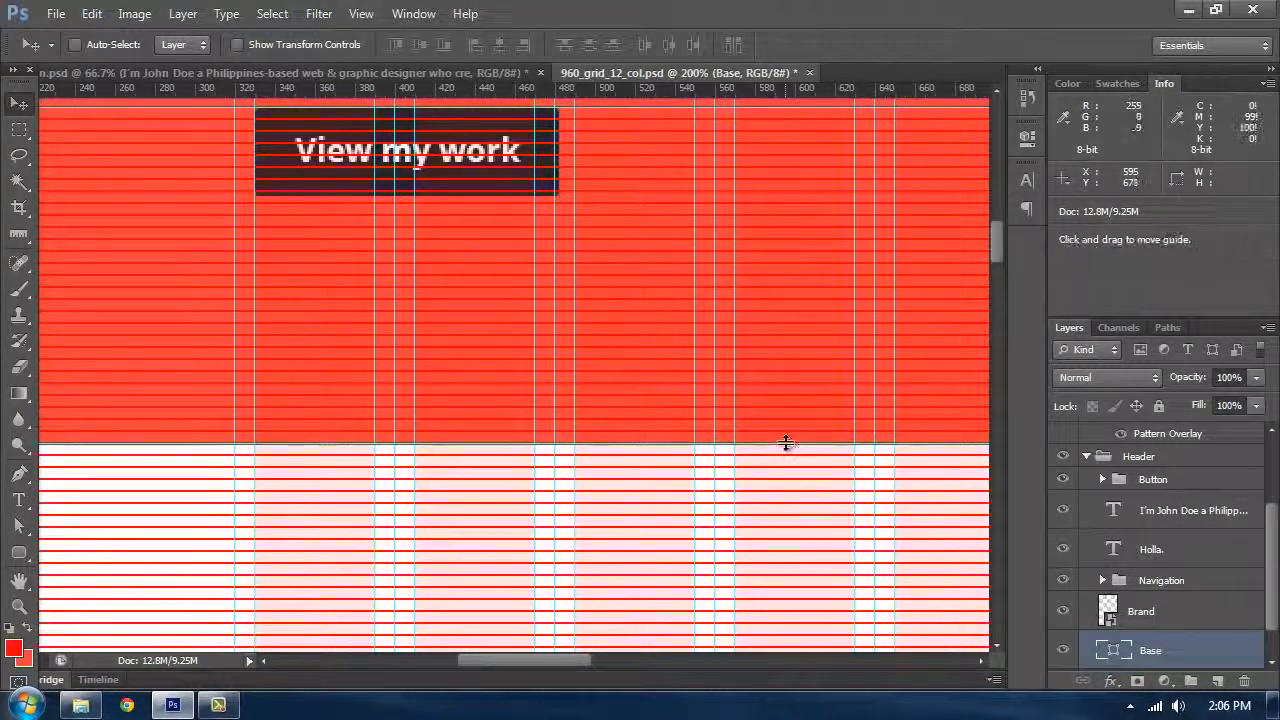
pyautogui.hotkey('ctrl', '-')
pyautogui.hotkey('ctrl', '-')
pyautogui.hotkey('ctrl', '-')
pyautogui.hotkey('ctrl', '-')
pyautogui.hotkey('ctrl', '-')
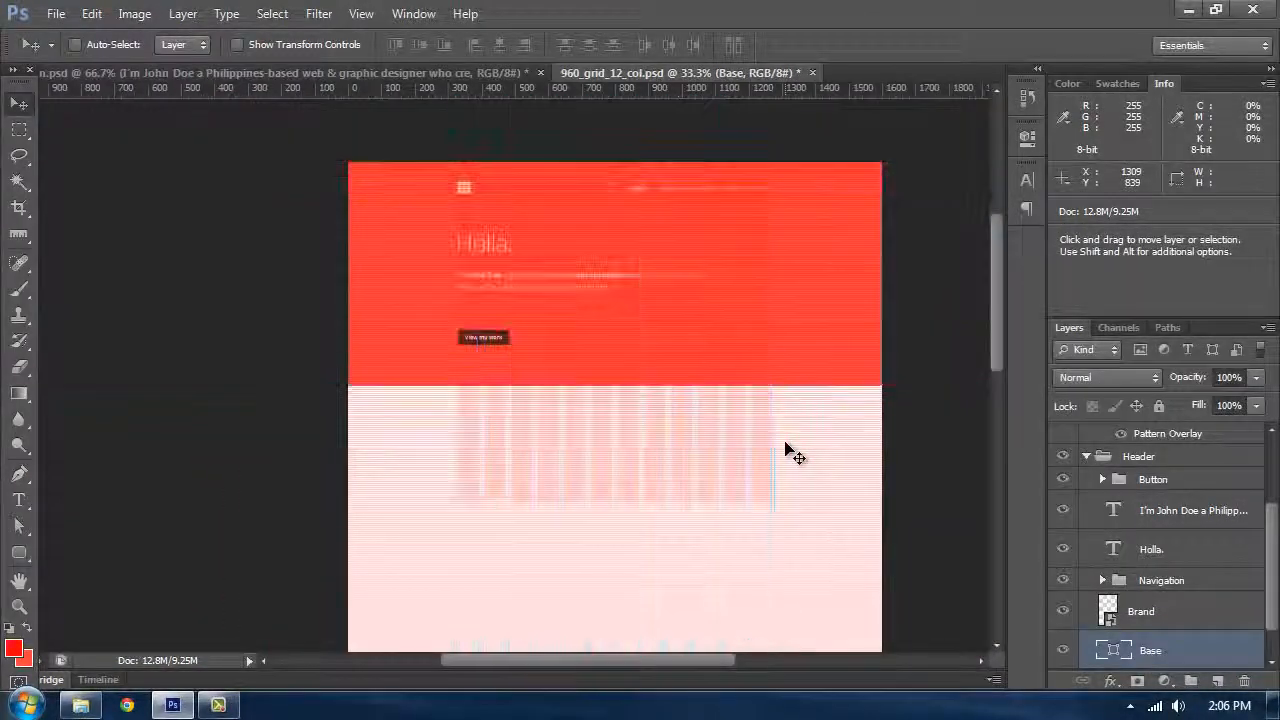
pyautogui.hotkey('ctrl', '+')
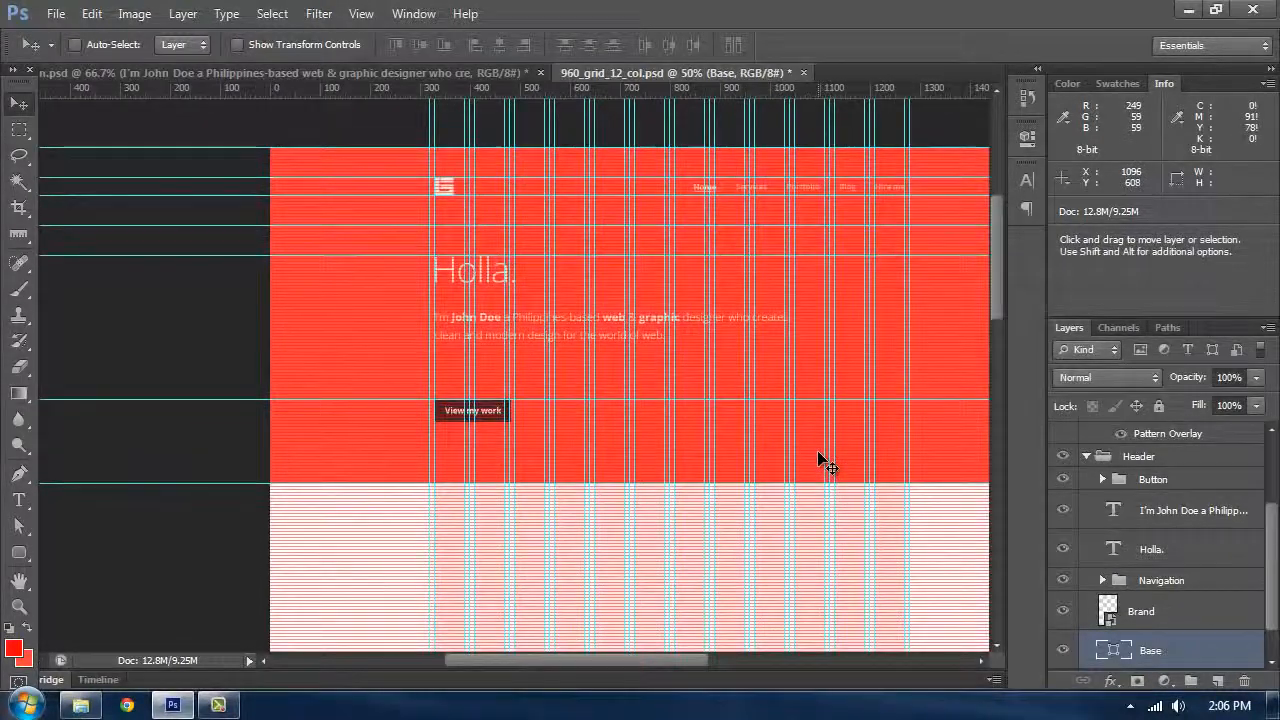
pyautogui.hotkey('ctrl', '+')
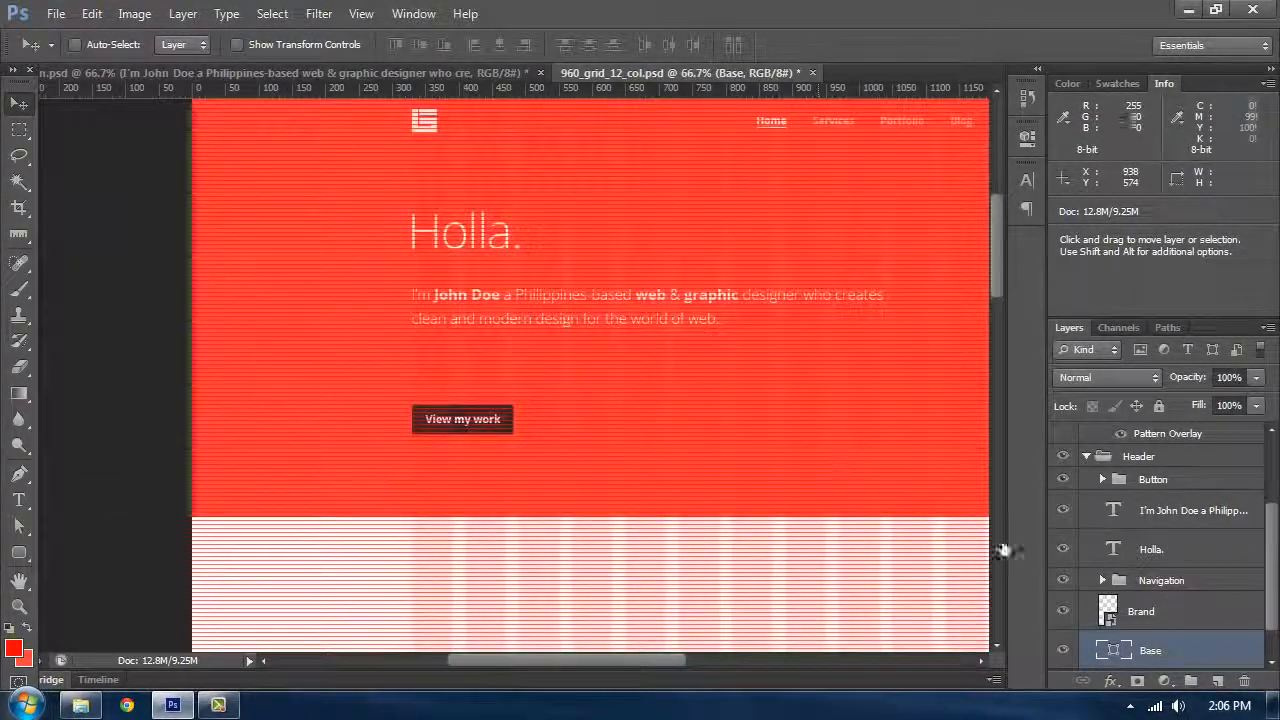
# Step: Hide the Baseline Grid layer to preview the finished header
pyautogui.scroll(3, 1224, 575)
pyautogui.click(1063, 504)
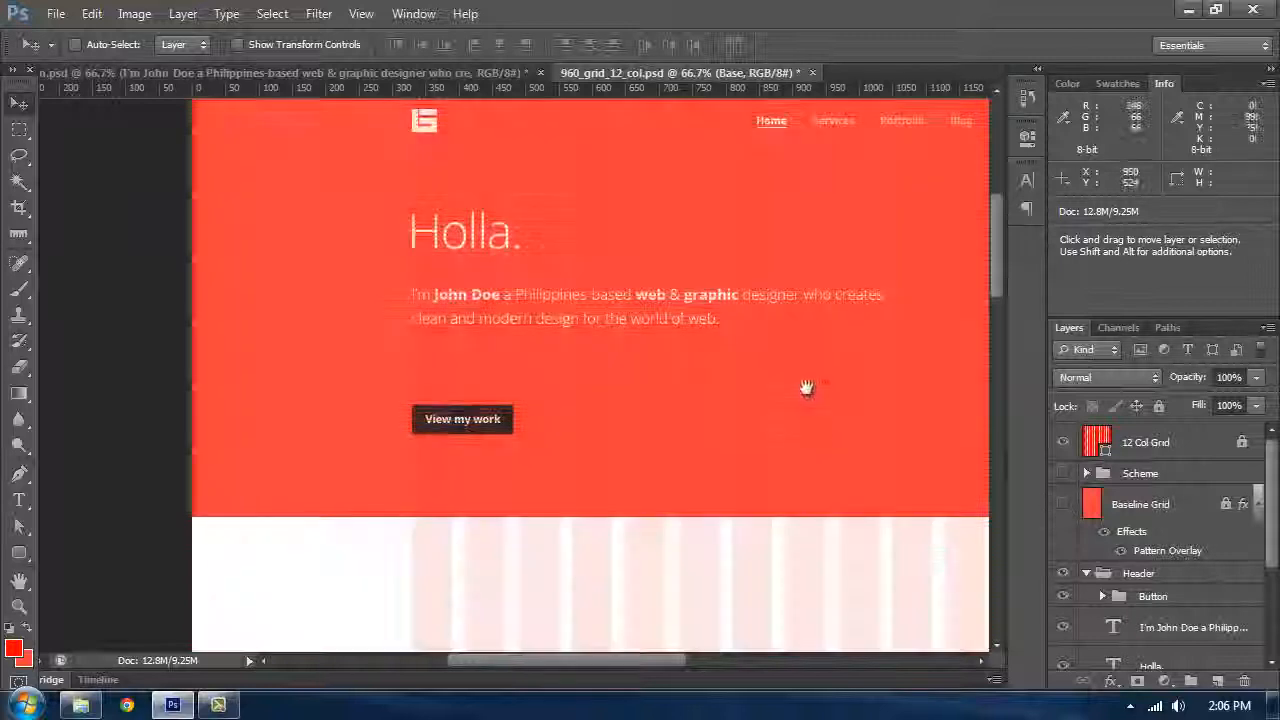
pyautogui.moveTo(806, 386); pyautogui.dragTo(556, 292)
pyautogui.scroll(5, 695, 345)
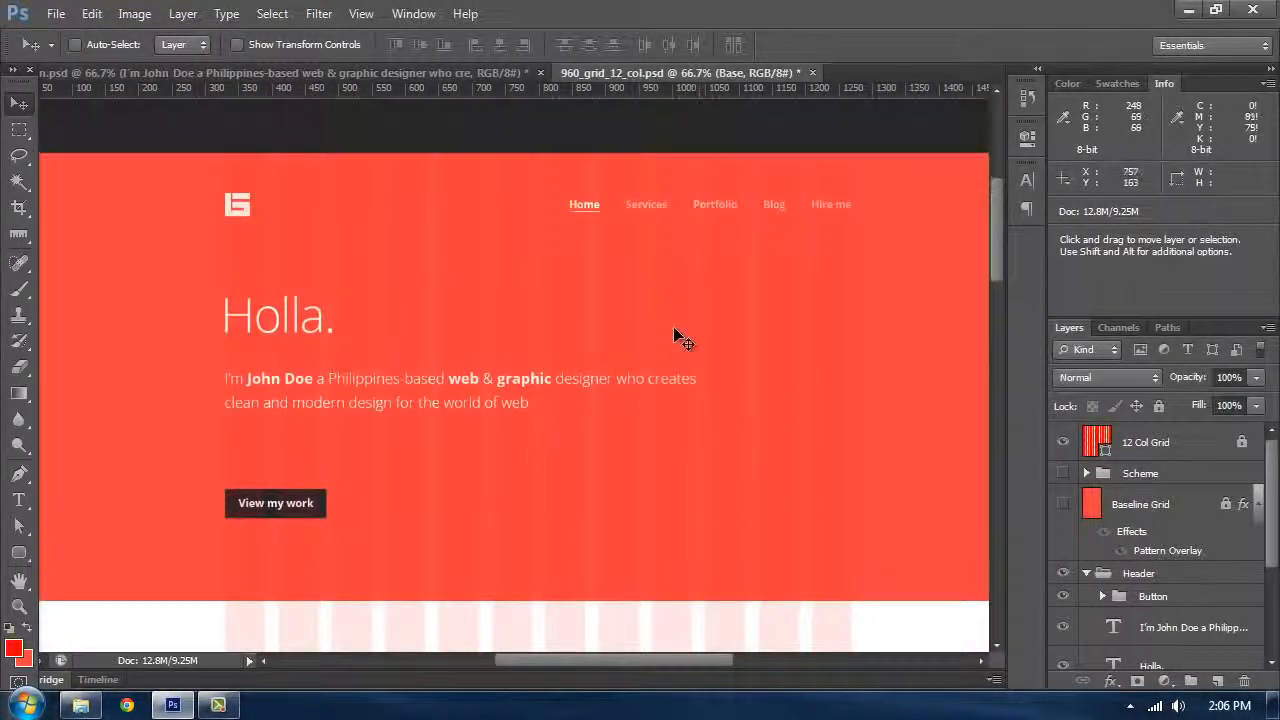
pyautogui.scroll(-1, 556, 405)
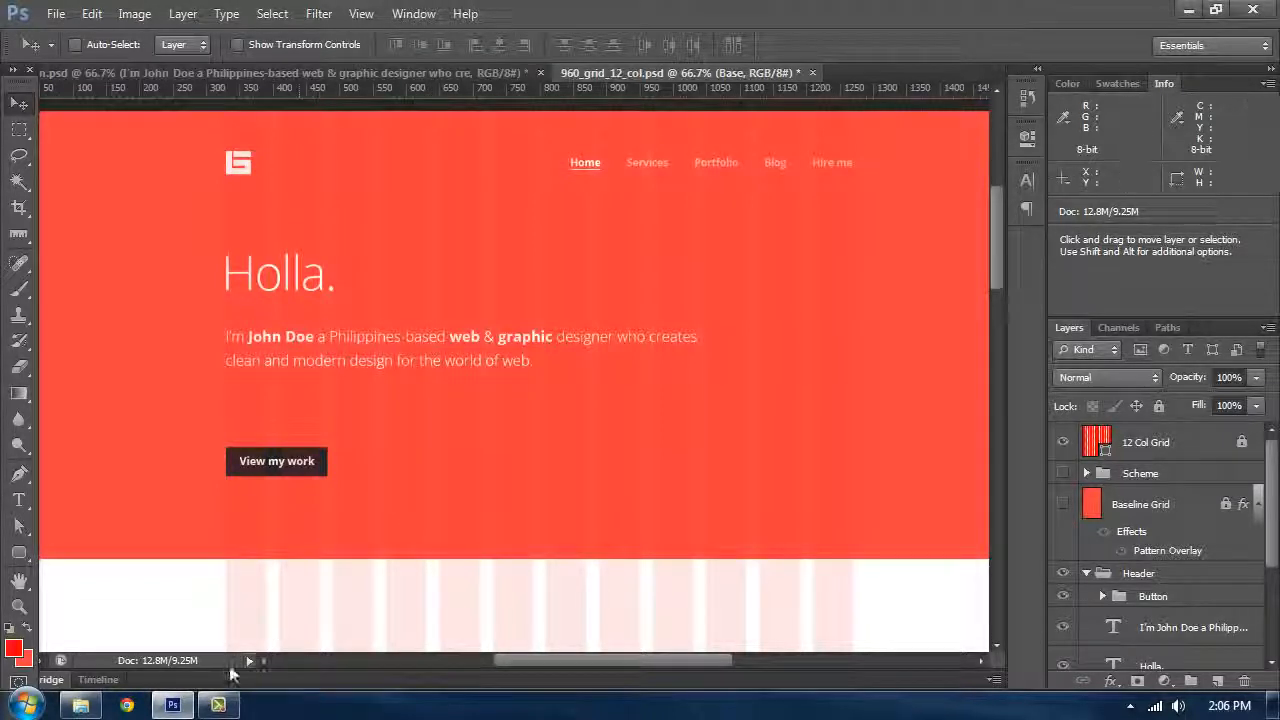
# Step: Switch to Windows Explorer and browse the 960 grid system's templates folders
pyautogui.moveTo(167, 708)
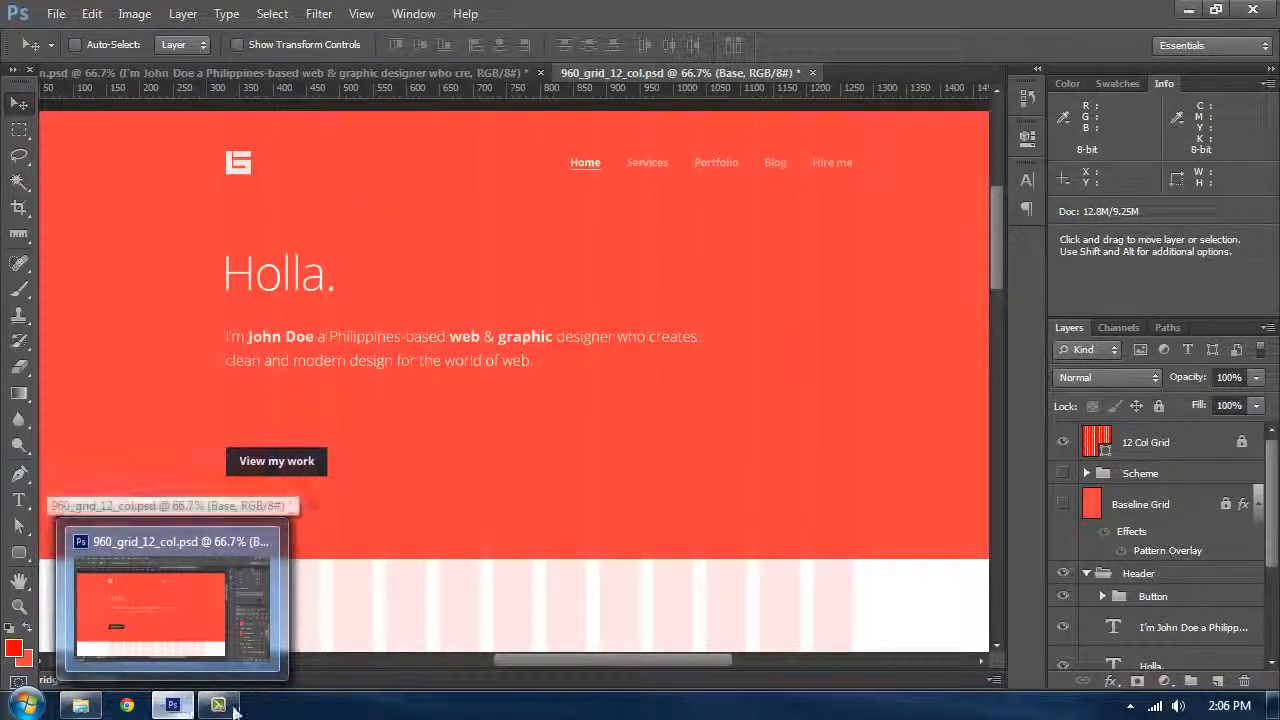
pyautogui.click(83, 707)
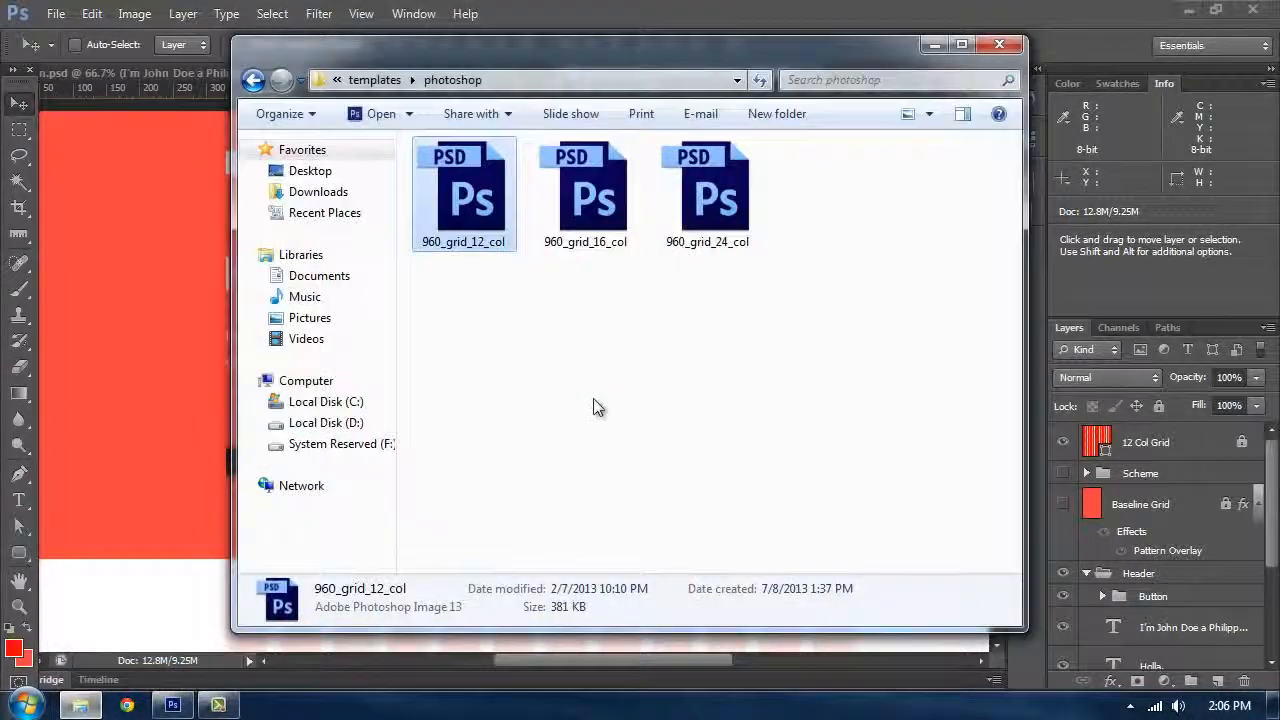
pyautogui.click(257, 82)
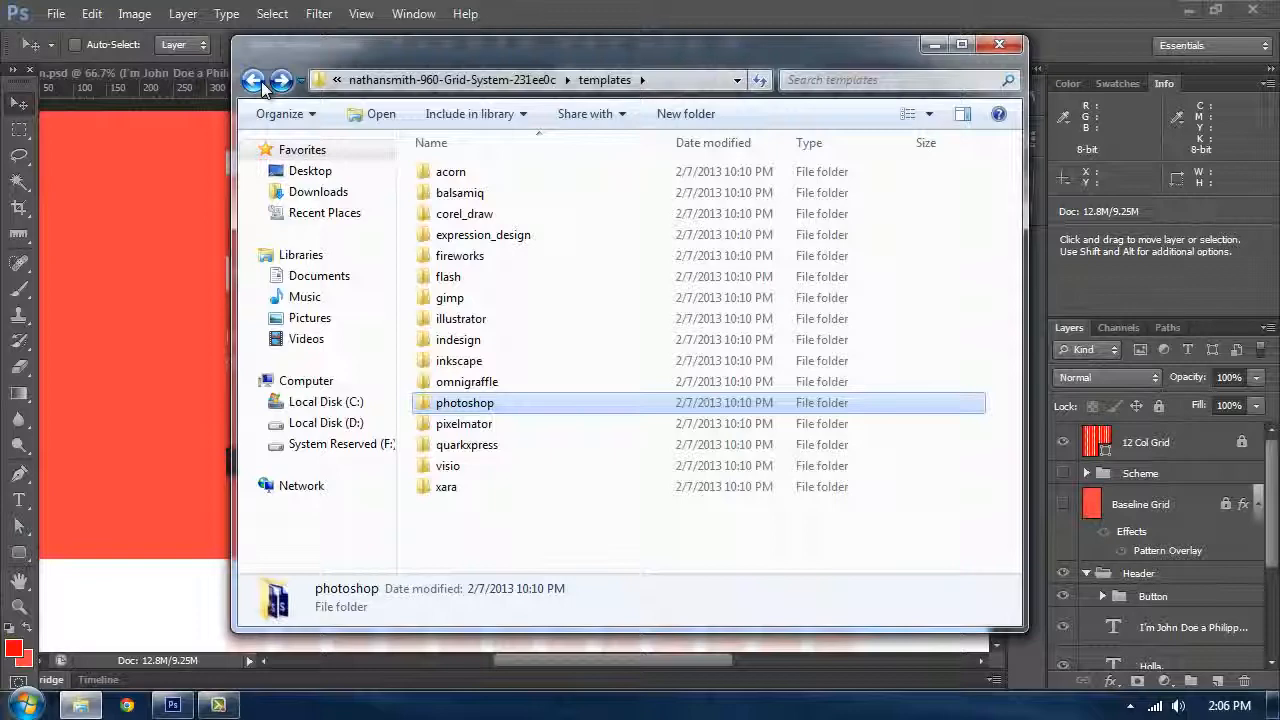
pyautogui.moveTo(425, 54); pyautogui.dragTo(567, 49)
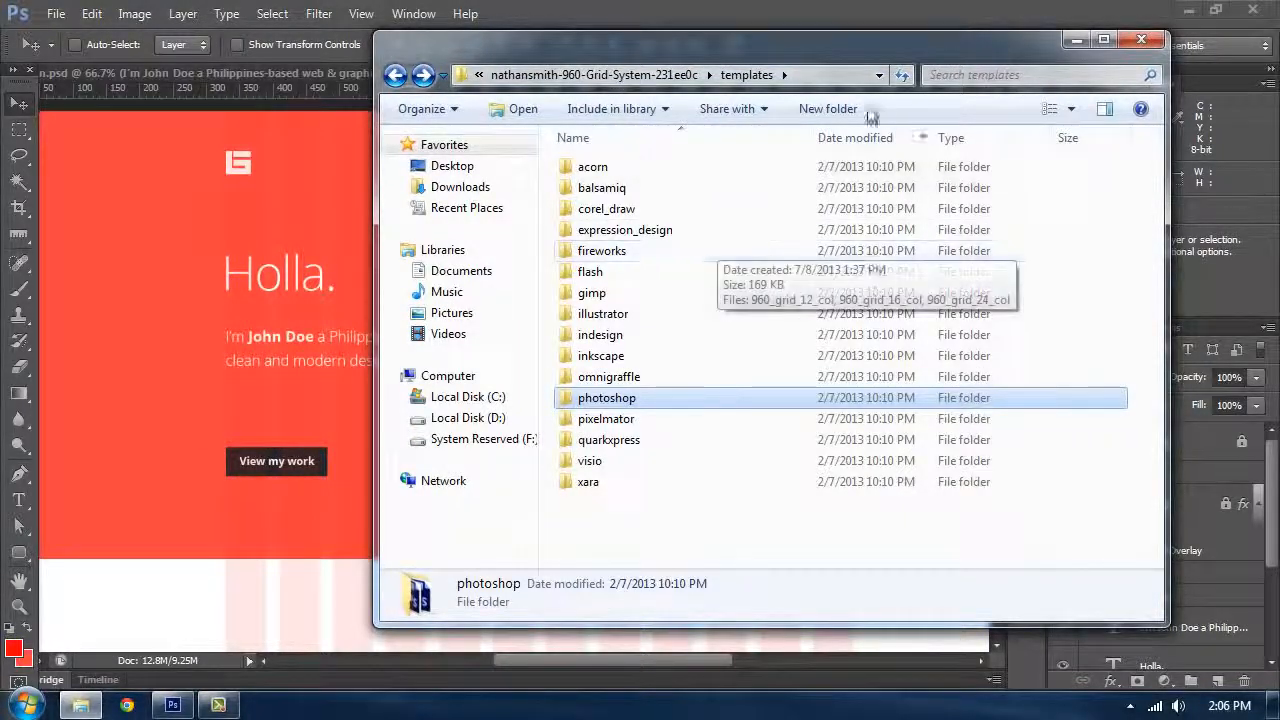
pyautogui.click(760, 416)
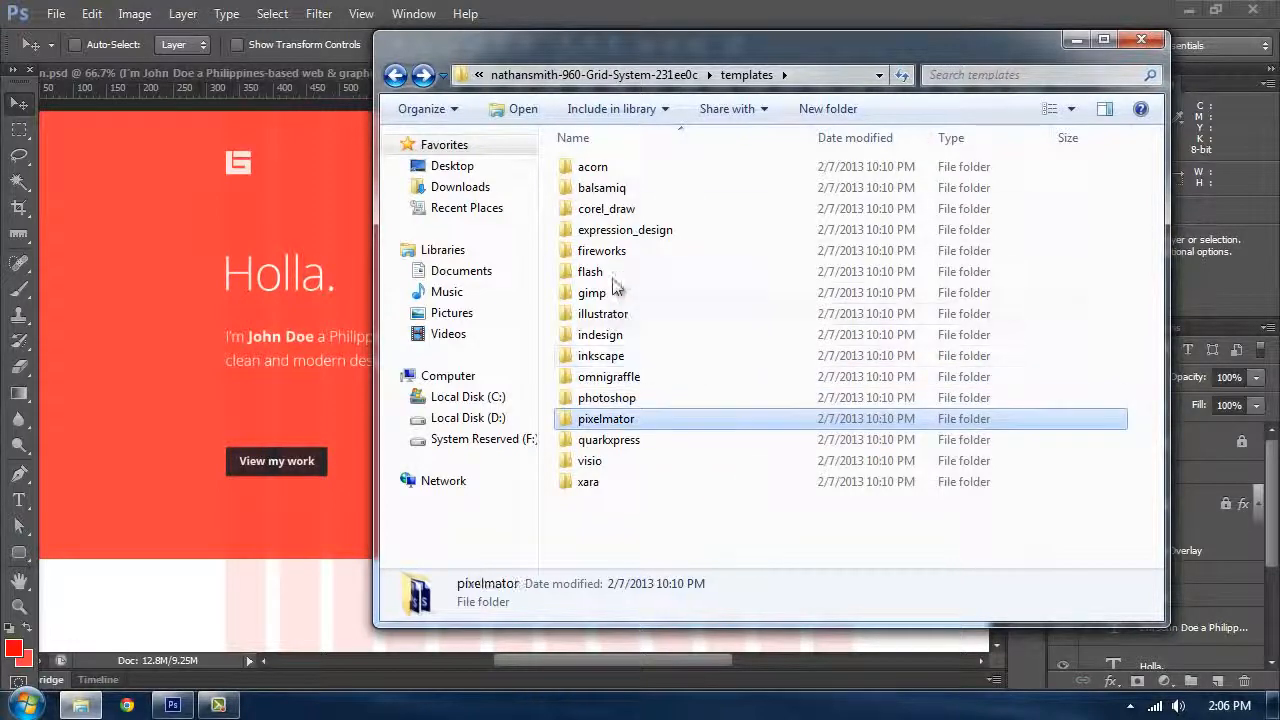
pyautogui.click(613, 279)
pyautogui.click(455, 313)
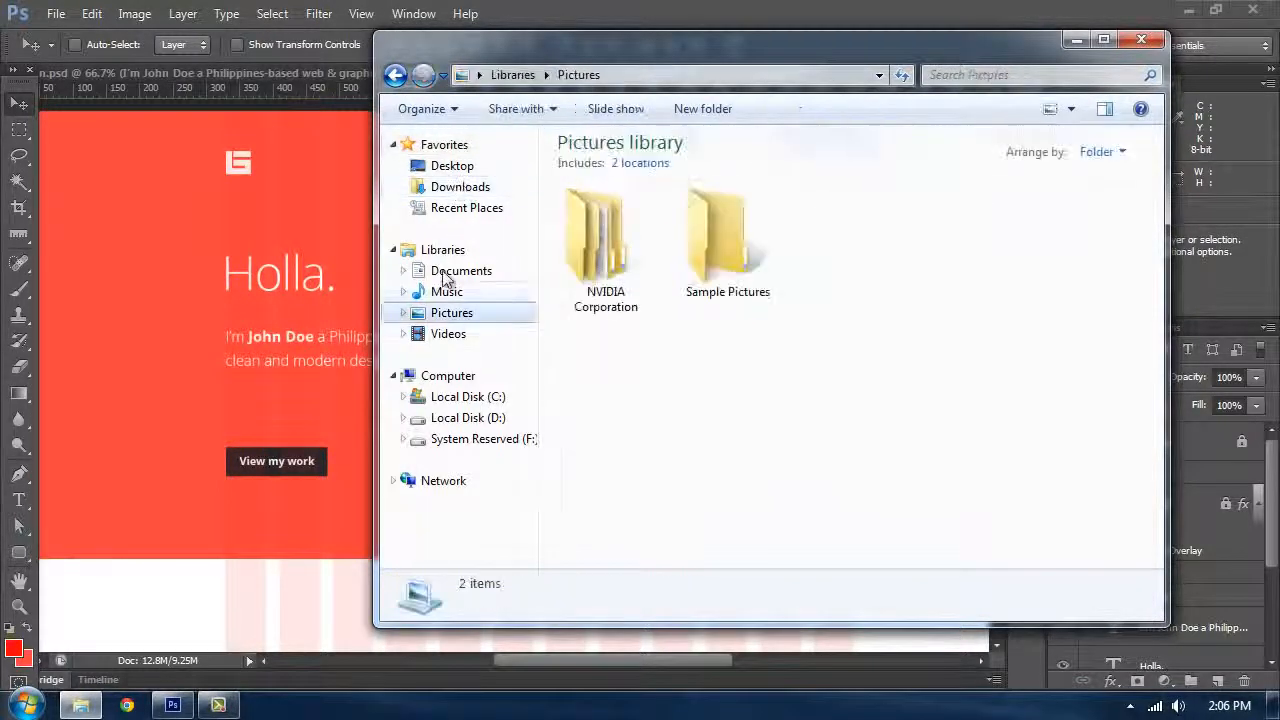
# Step: Open the Sunset_at_Luneta image from the Portfolio's Resource folder in Photoshop
pyautogui.click(445, 167)
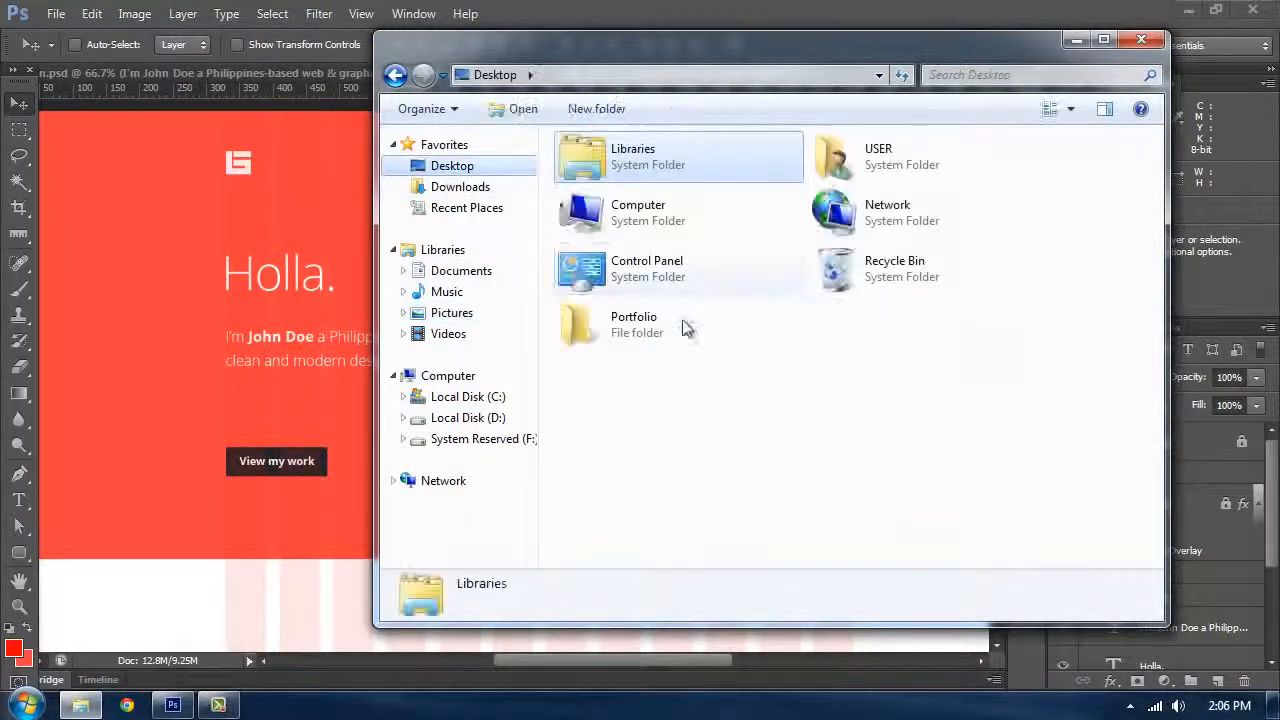
pyautogui.doubleClick(775, 318)
pyautogui.doubleClick(603, 200)
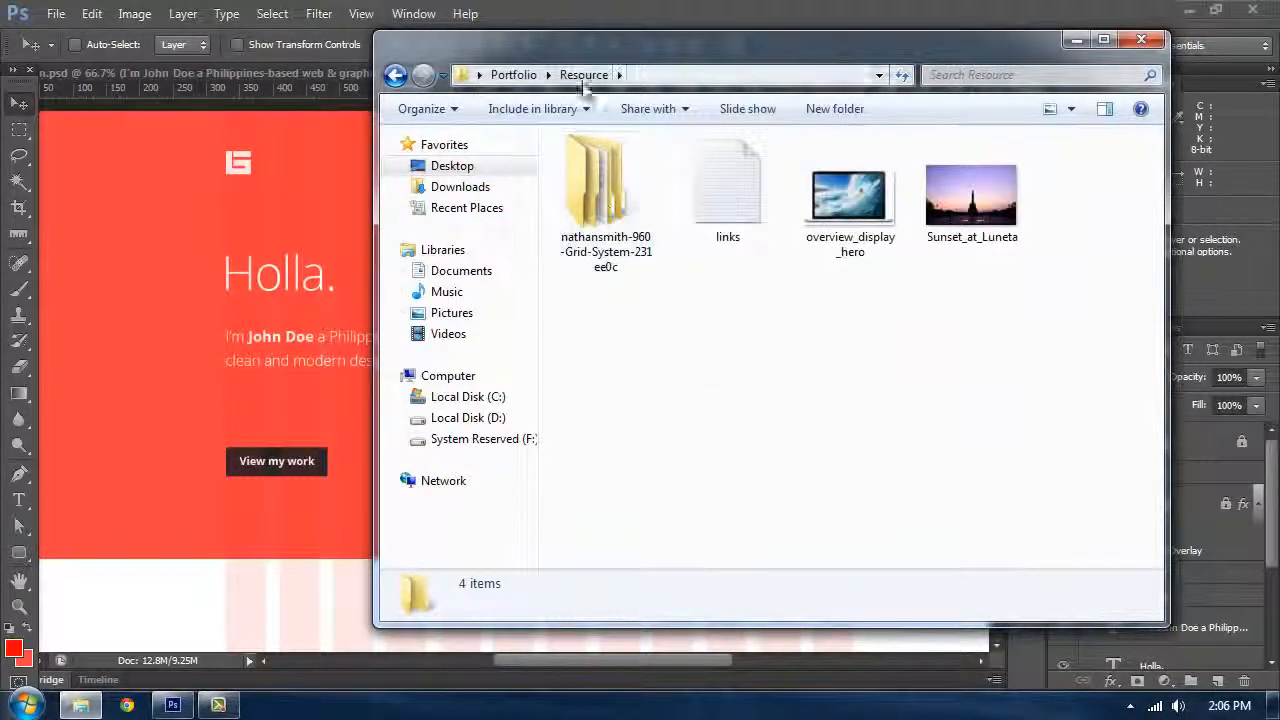
pyautogui.click(1000, 212)
pyautogui.moveTo(818, 46); pyautogui.dragTo(608, 172)
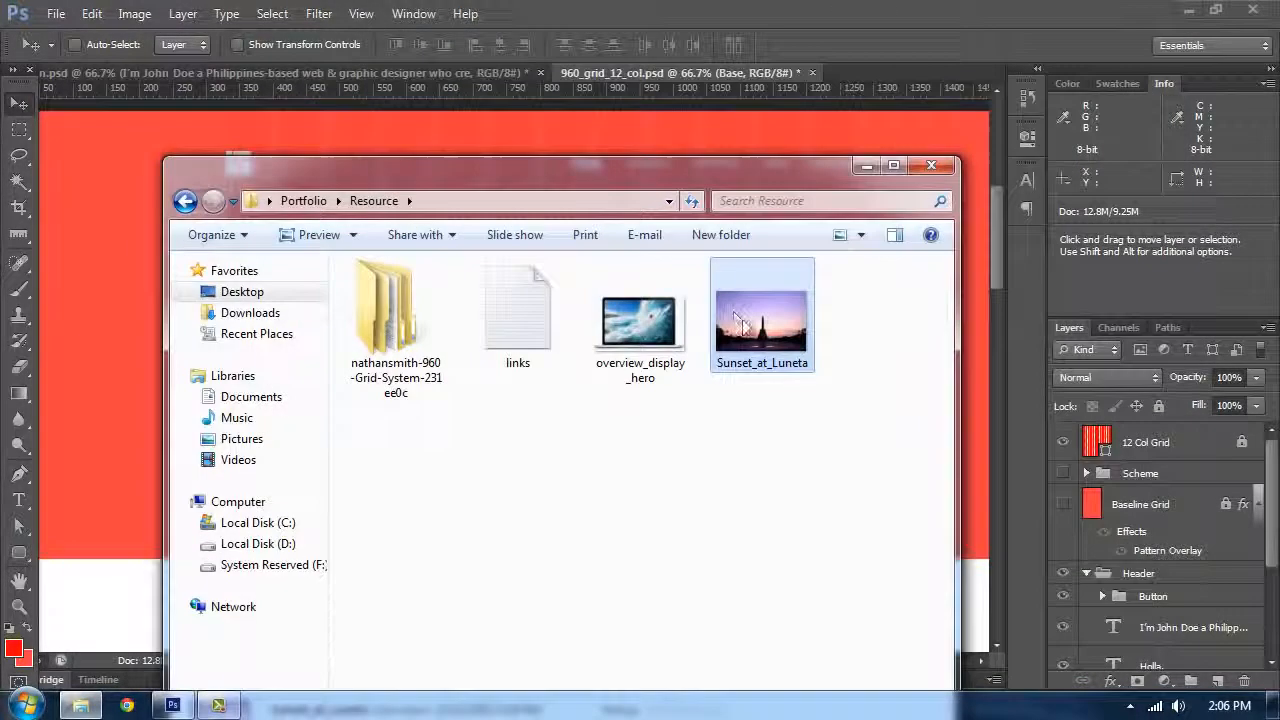
pyautogui.moveTo(740, 322); pyautogui.dragTo(864, 132)
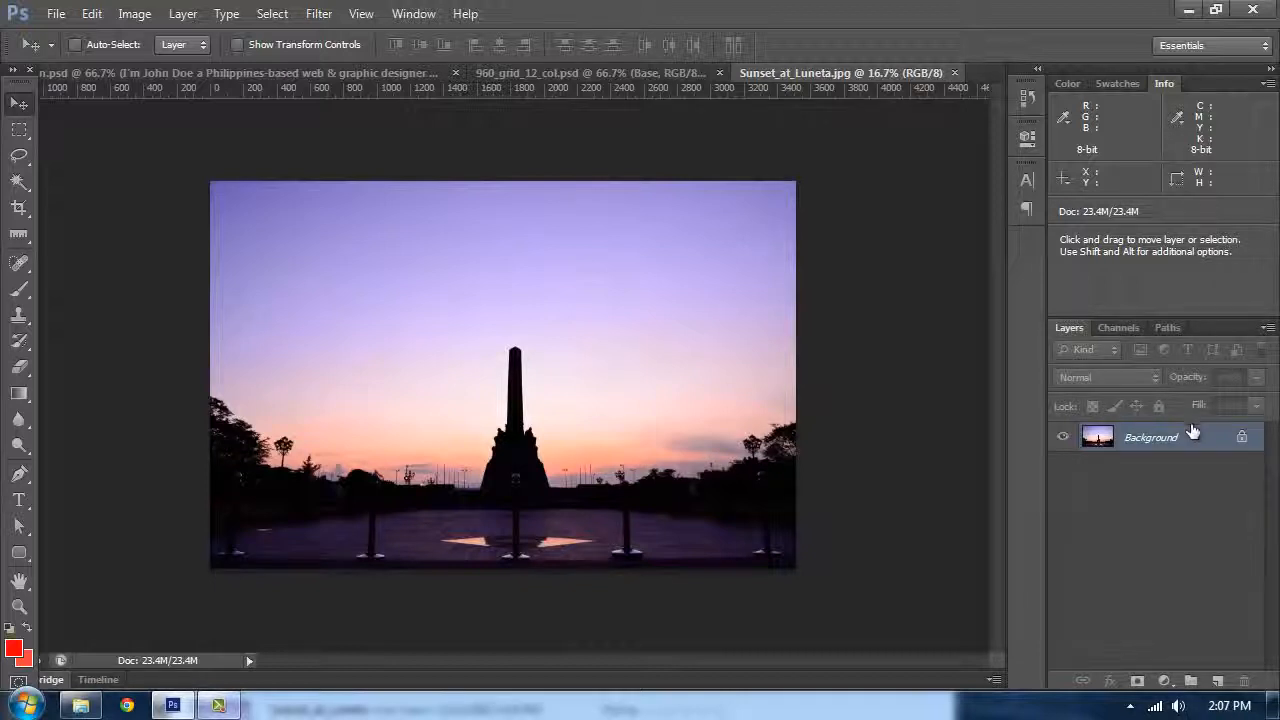
# Step: Duplicate the Background layer and view the image's Red channel alone
pyautogui.moveTo(1192, 430); pyautogui.dragTo(1217, 681)
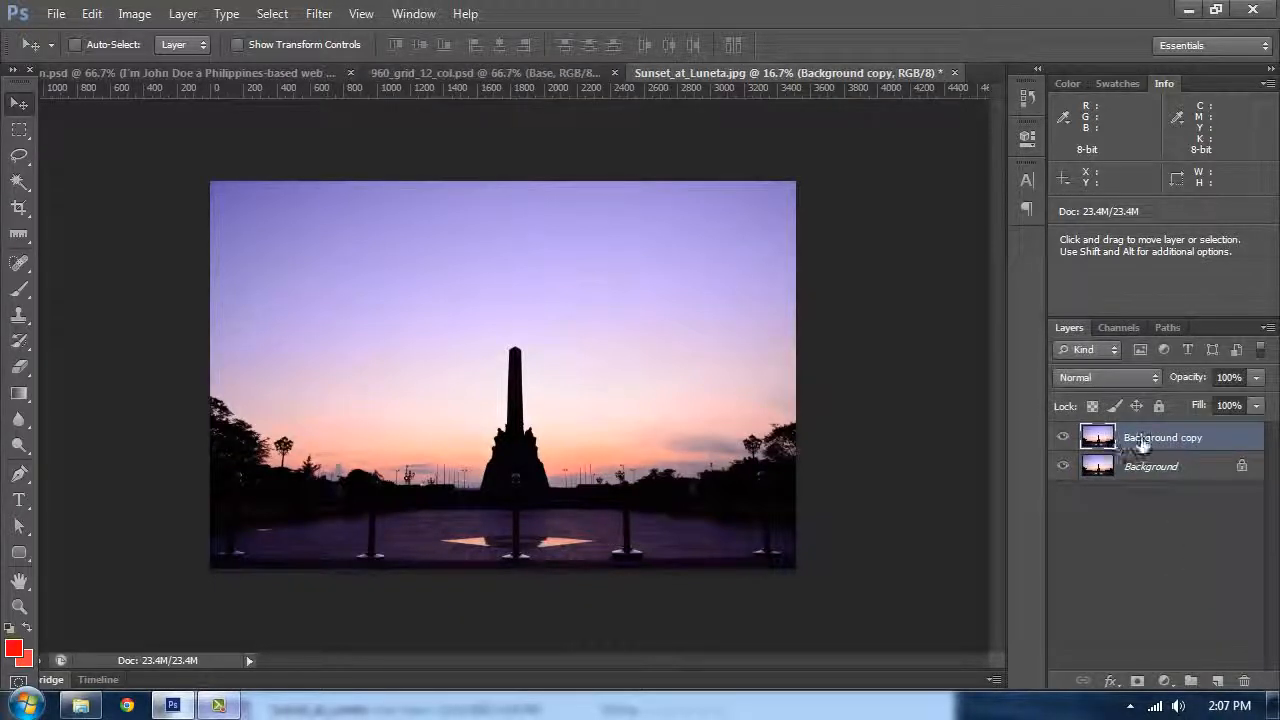
pyautogui.click(1119, 327)
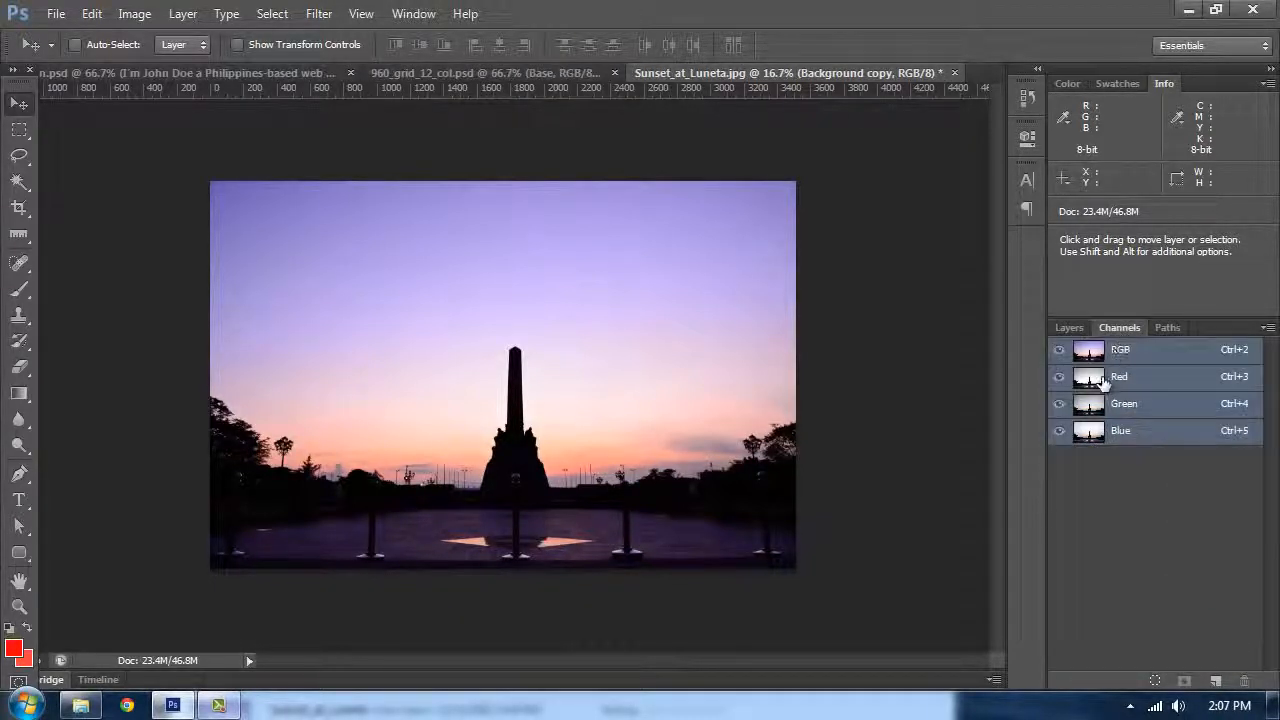
pyautogui.click(1094, 380)
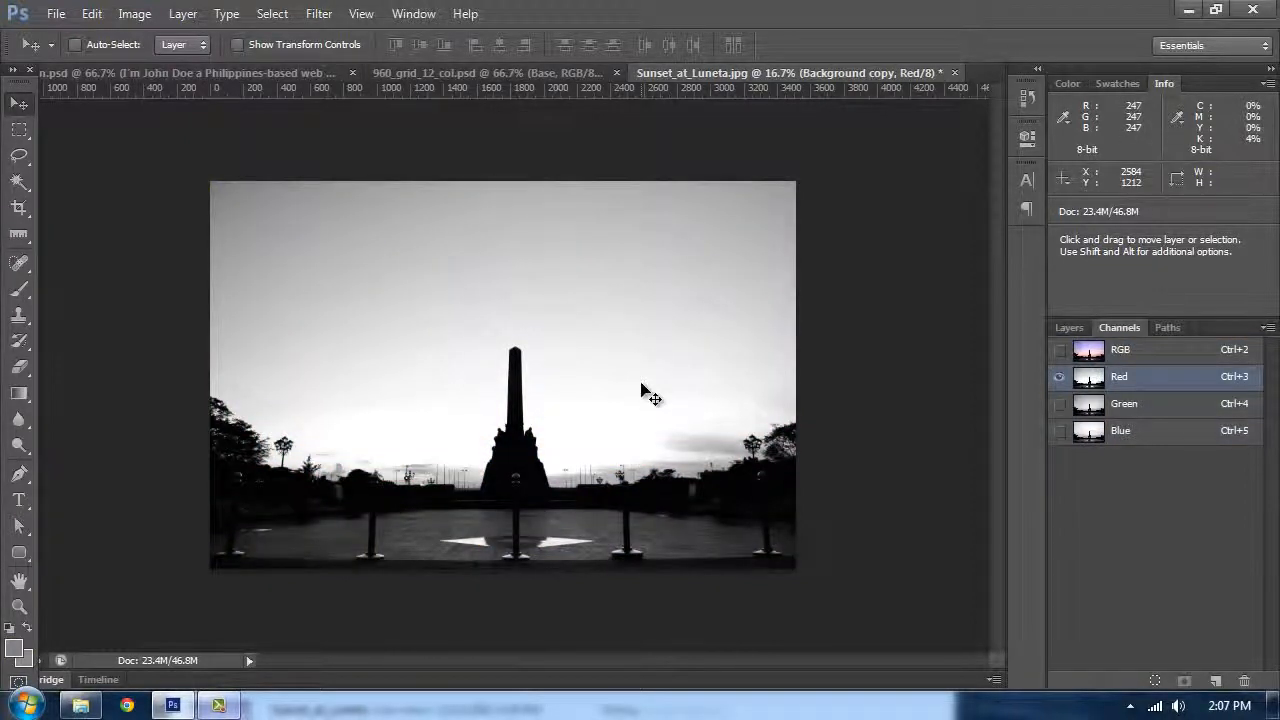
# Step: Apply Levels to the Red channel with input black at 75 and input white at 151
pyautogui.click(133, 14)
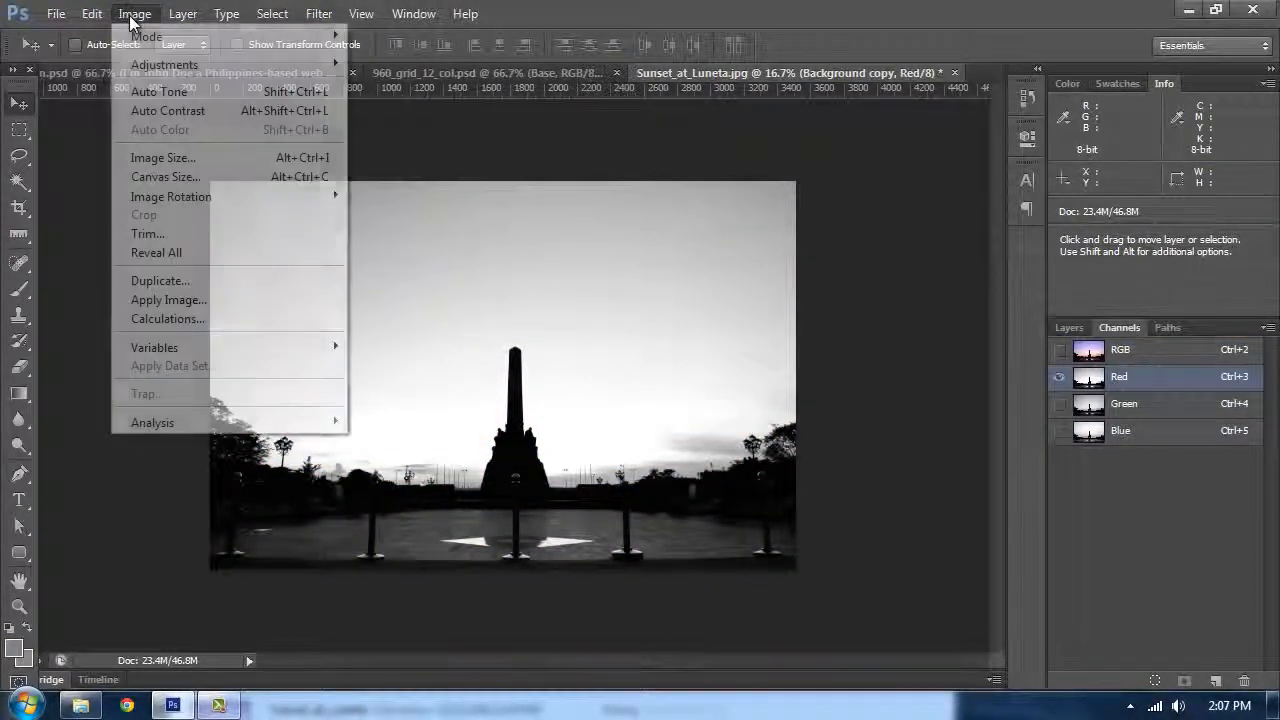
pyautogui.moveTo(165, 65)
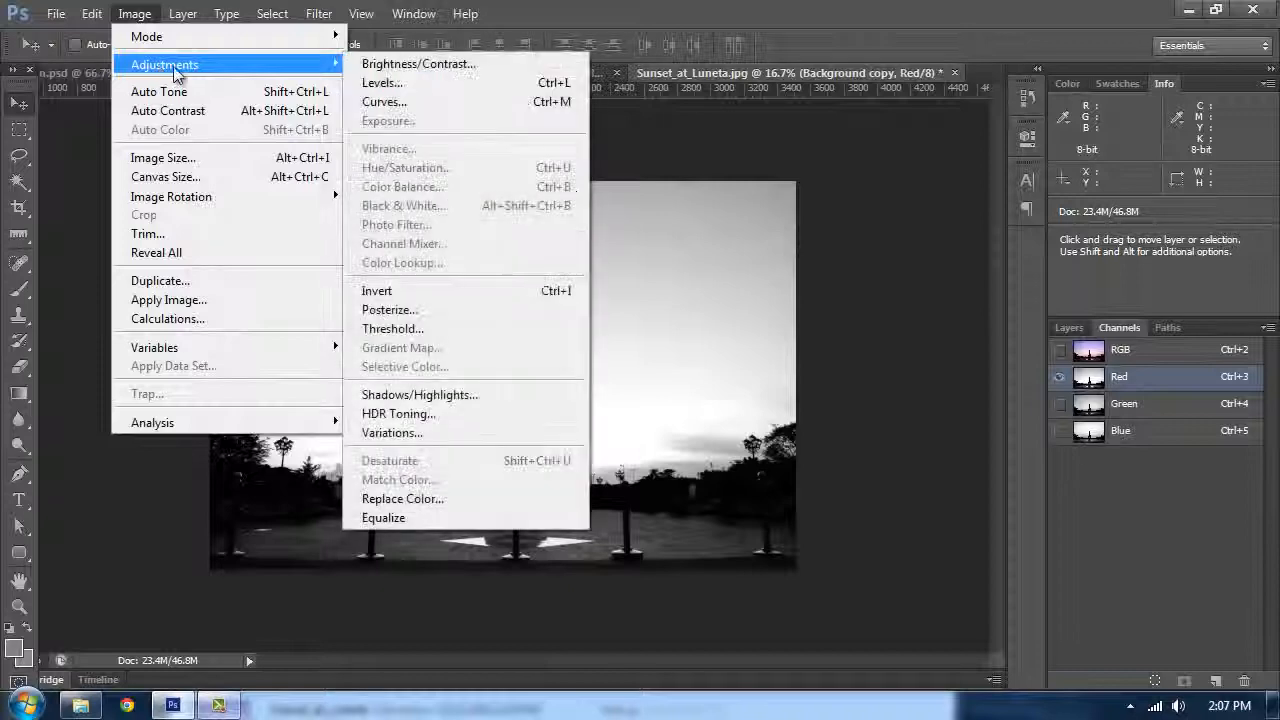
pyautogui.click(400, 83)
pyautogui.moveTo(722, 128); pyautogui.dragTo(990, 126)
pyautogui.moveTo(990, 355); pyautogui.dragTo(890, 354)
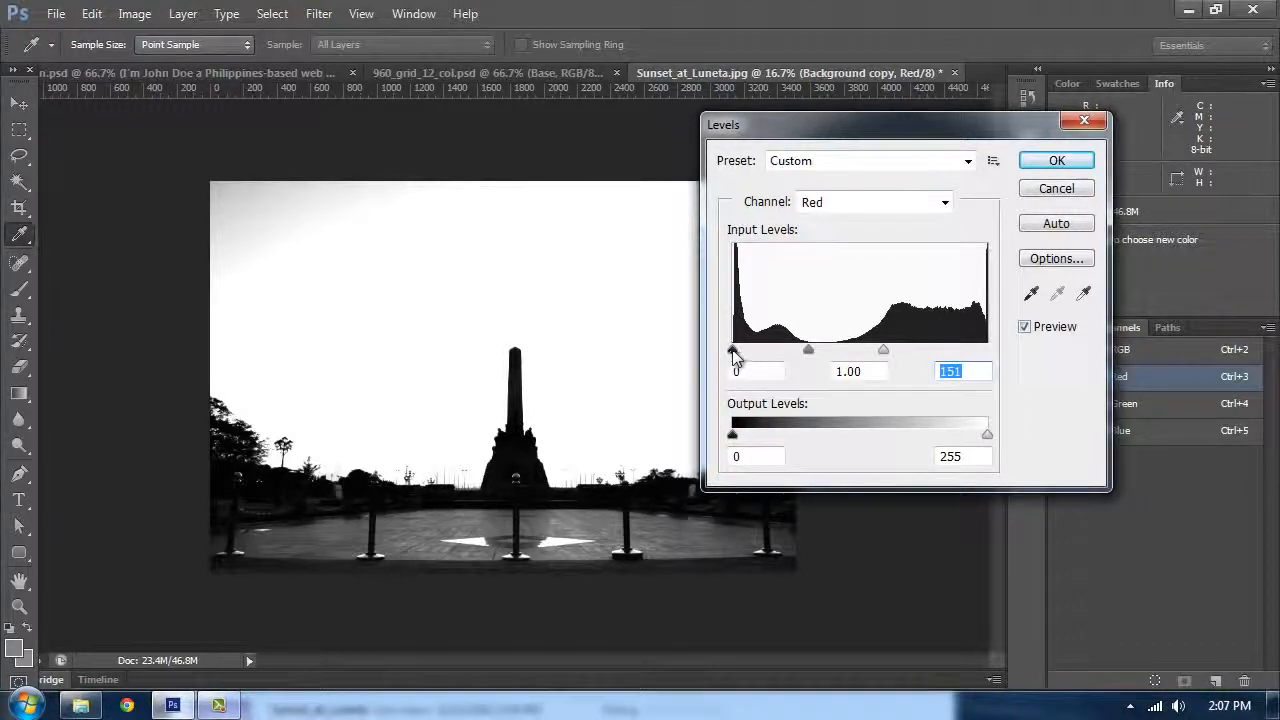
pyautogui.moveTo(735, 358); pyautogui.dragTo(802, 367)
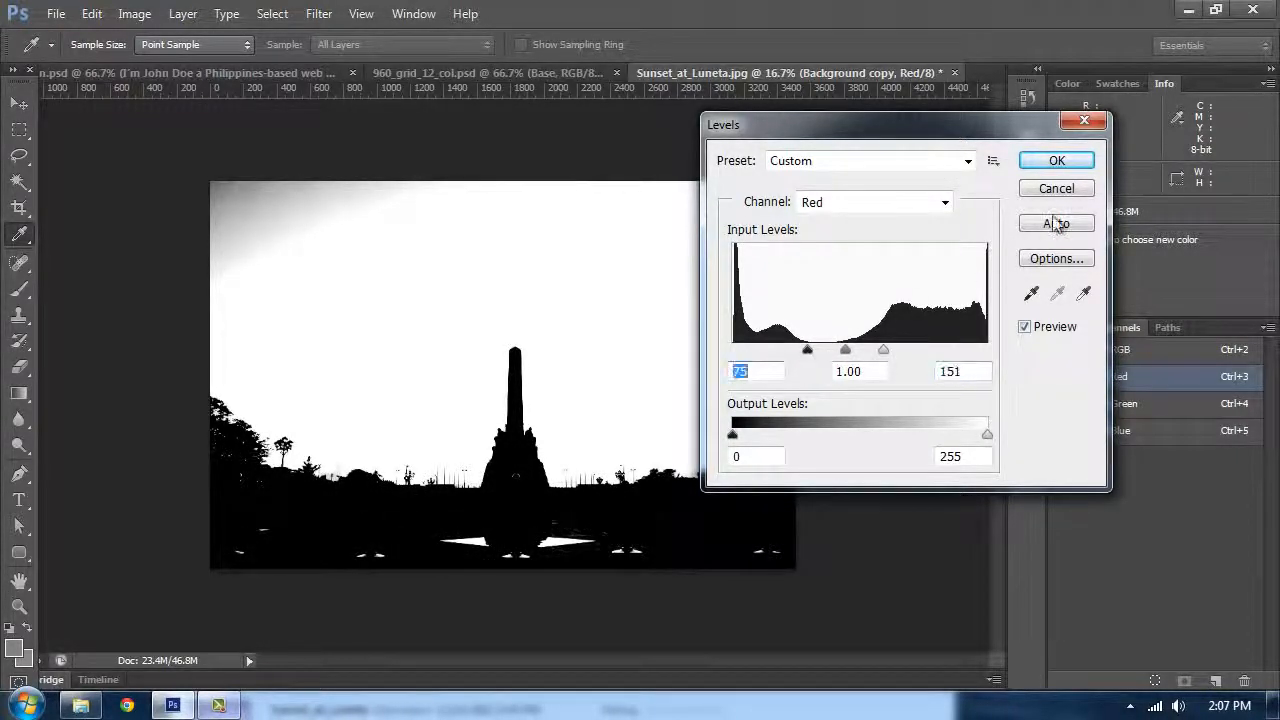
pyautogui.click(1057, 161)
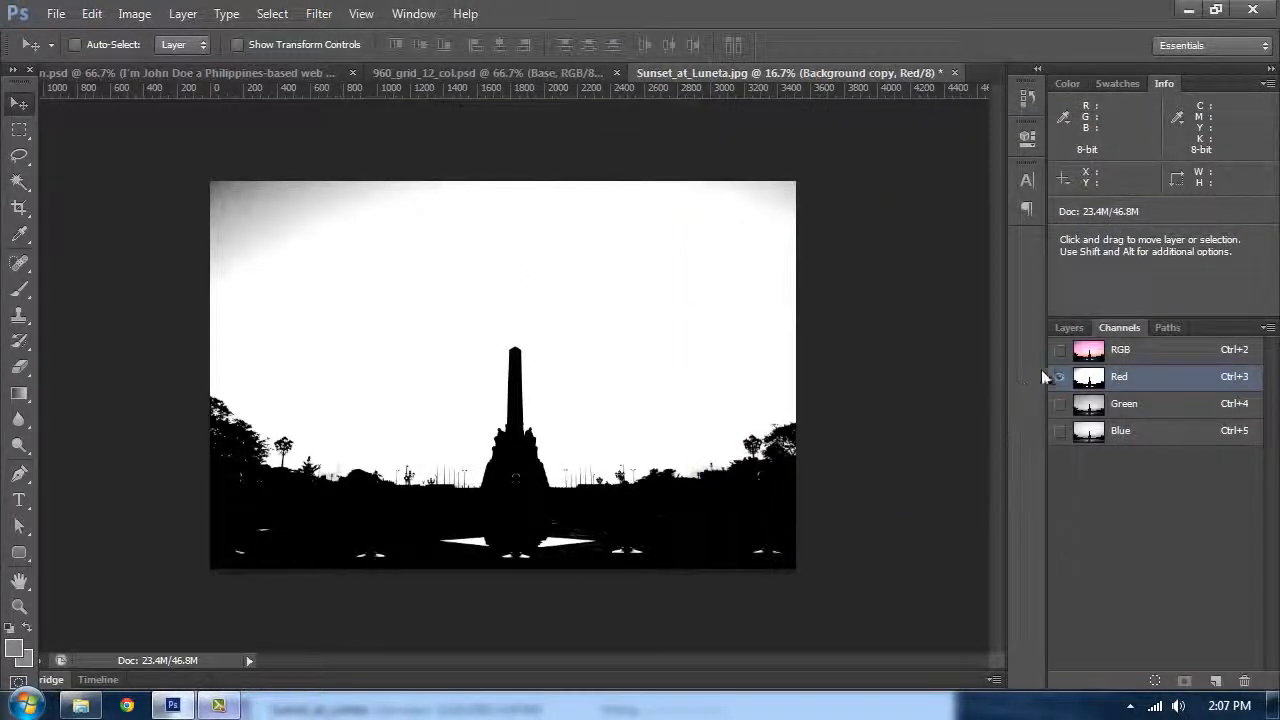
# Step: Copy the high-contrast silhouette and paste it into the 960_grid_12_col document as a new layer
pyautogui.click(1062, 331)
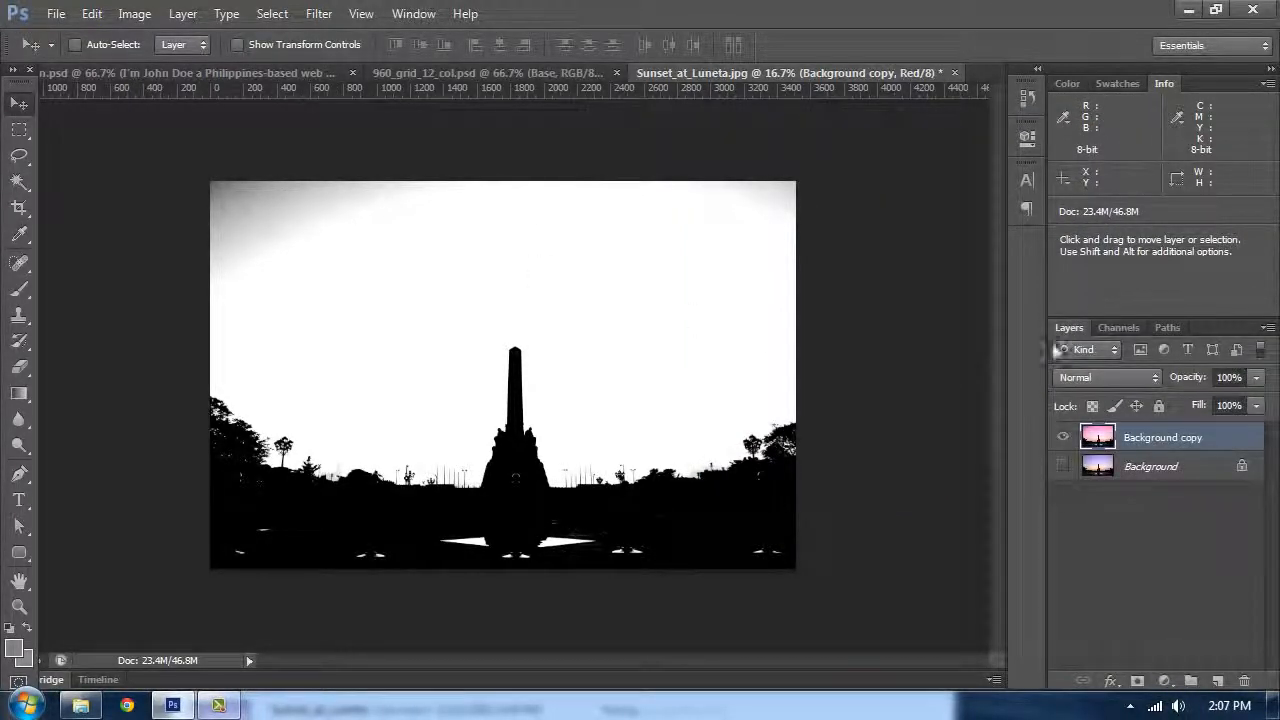
pyautogui.hotkey('ctrl', 'a')
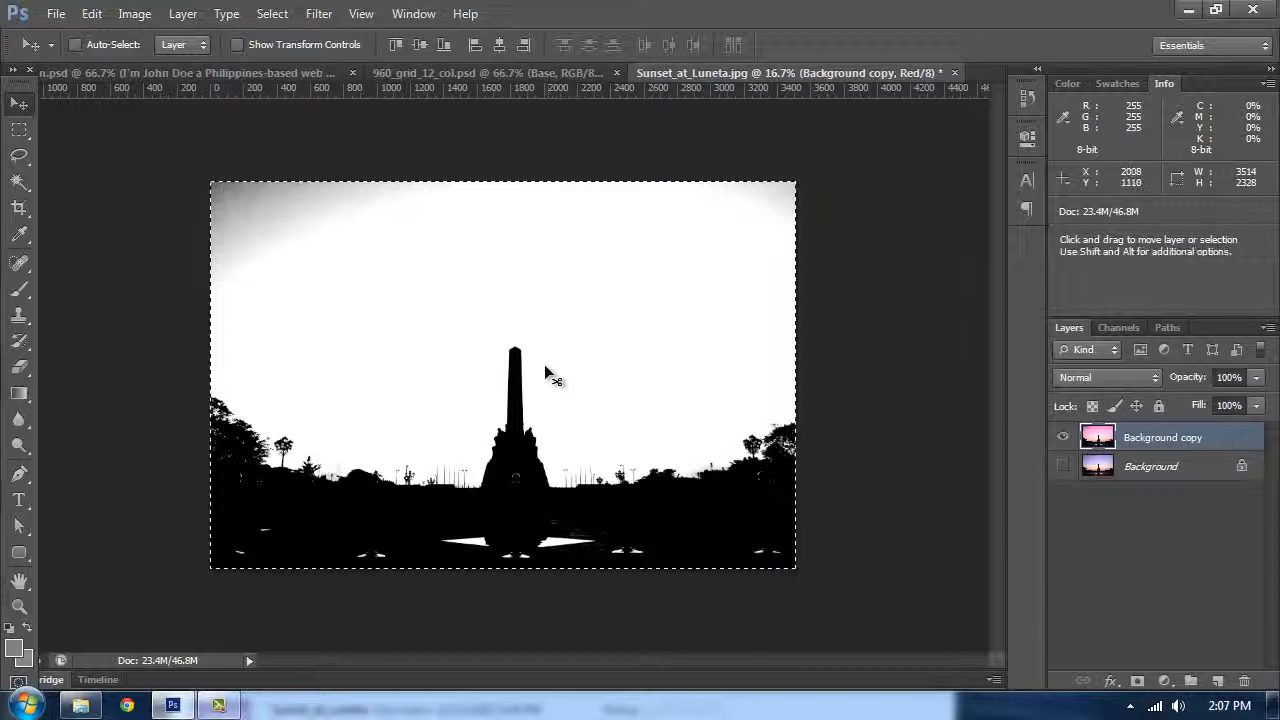
pyautogui.hotkey('ctrl', 'd')
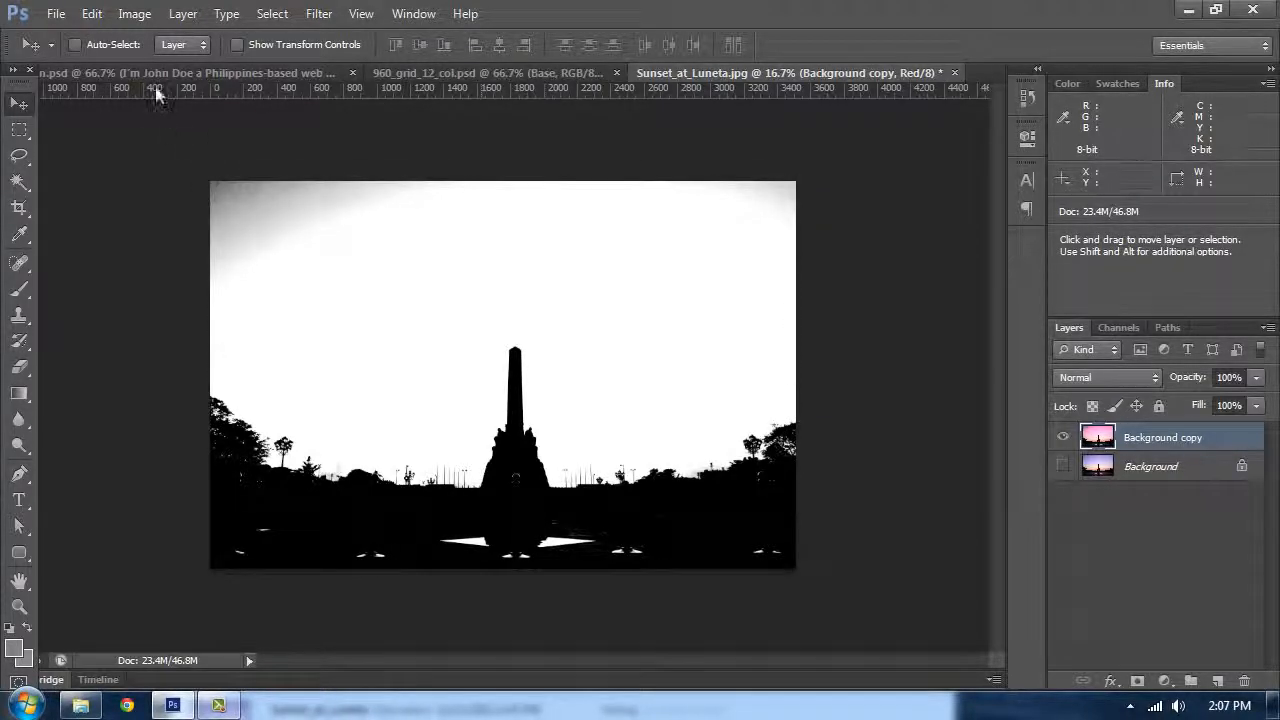
pyautogui.click(159, 72)
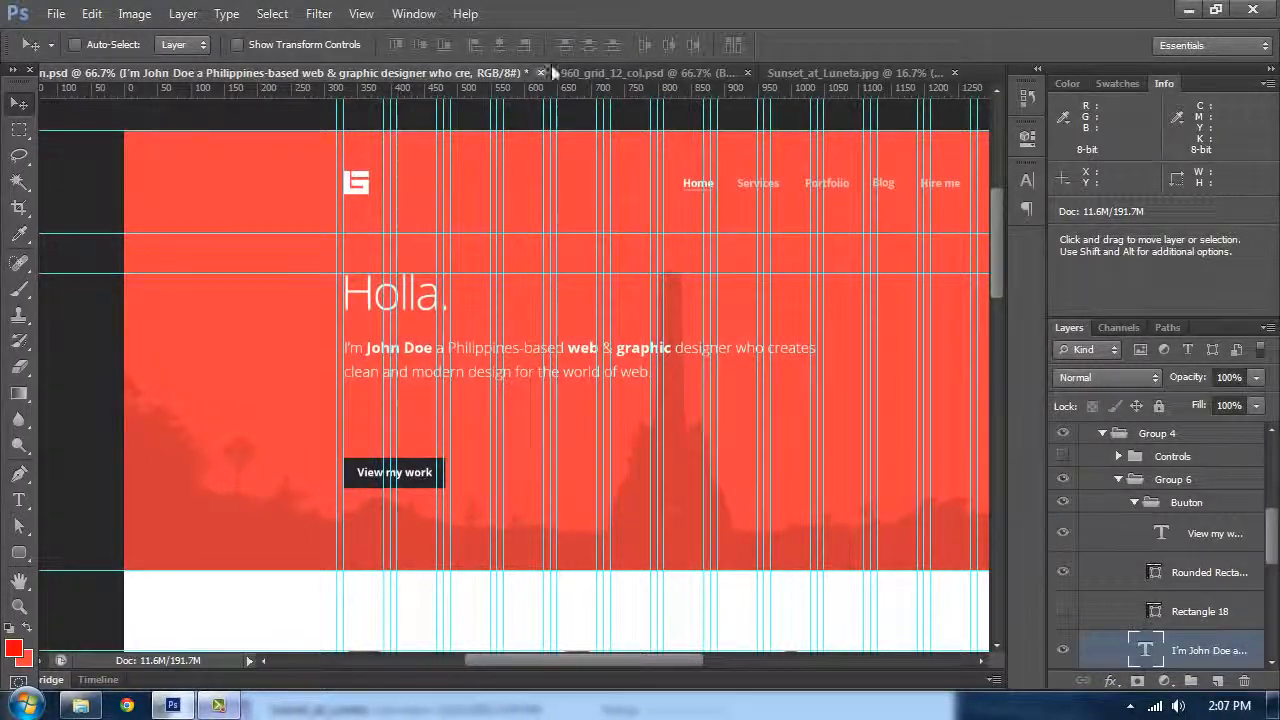
pyautogui.click(690, 72)
pyautogui.moveTo(738, 190); pyautogui.dragTo(734, 174)
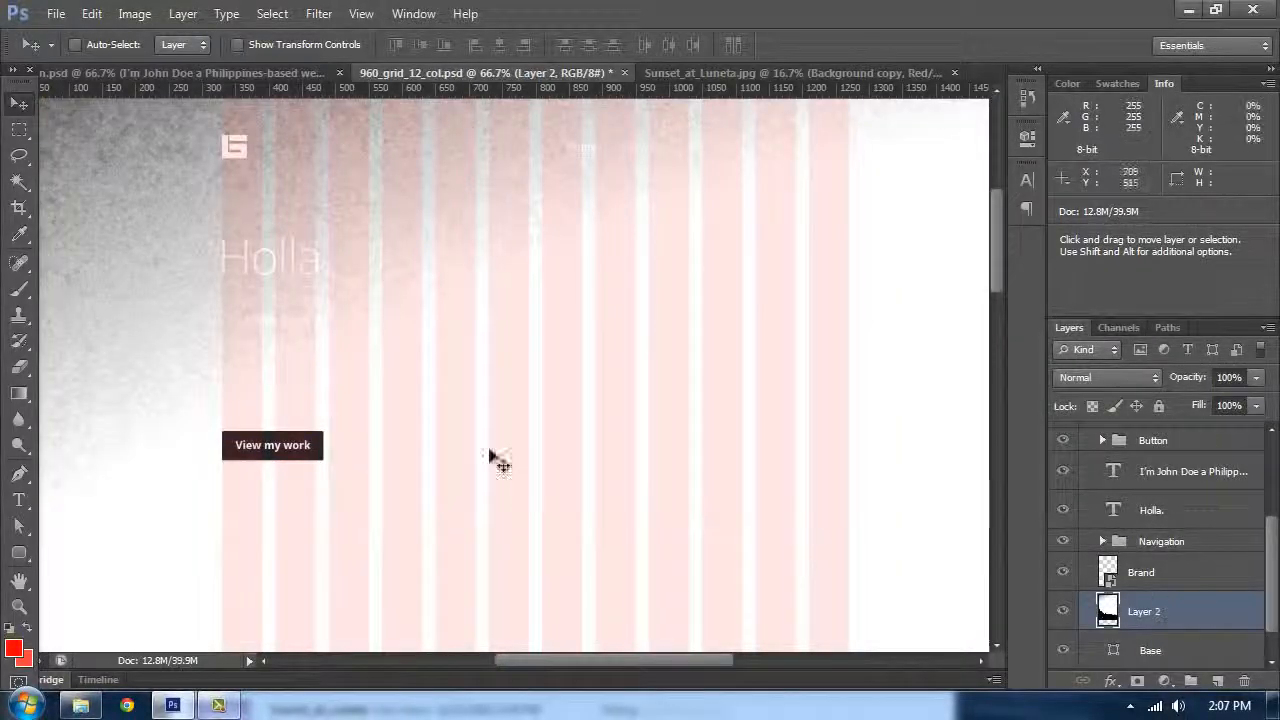
# Step: Scale the pasted silhouette layer with Free Transform to about 46% so it spans the header width
pyautogui.moveTo(421, 390); pyautogui.dragTo(424, 211)
pyautogui.press('v')
pyautogui.hotkey('ctrl', '-')
pyautogui.hotkey('ctrl', '-')
pyautogui.hotkey('ctrl', '-')
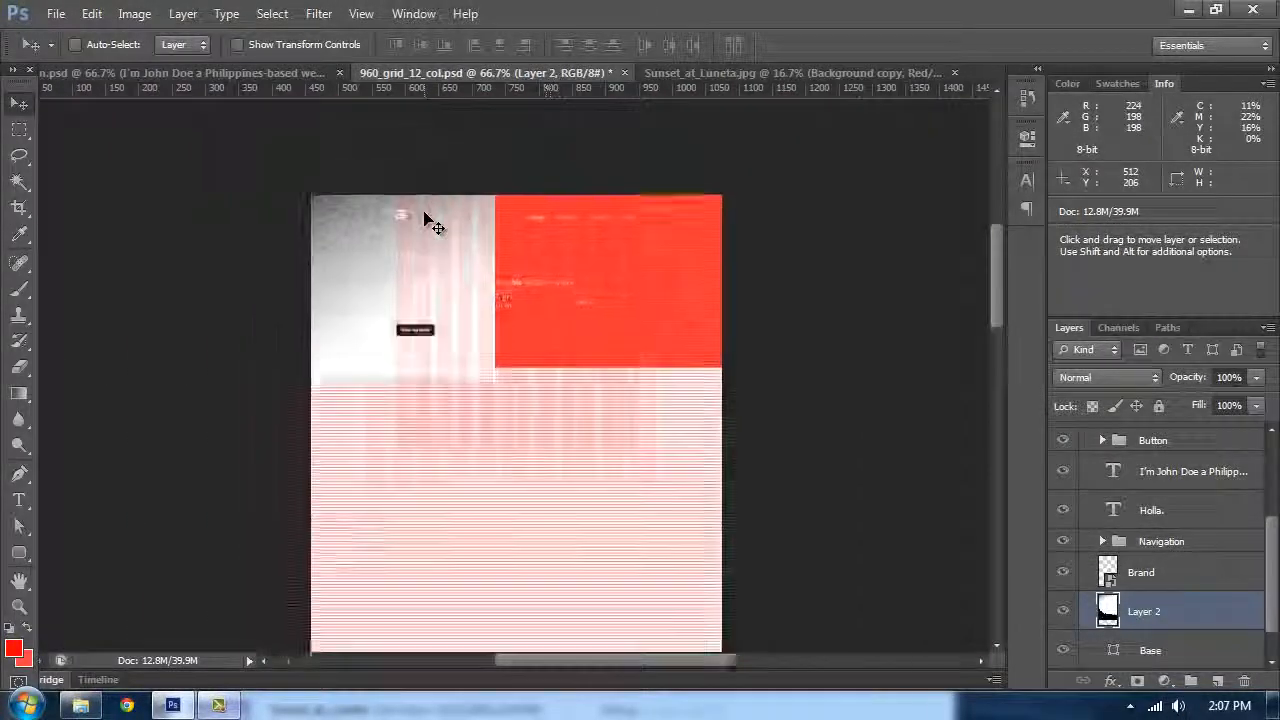
pyautogui.hotkey('ctrl', '-')
pyautogui.hotkey('ctrl', '-')
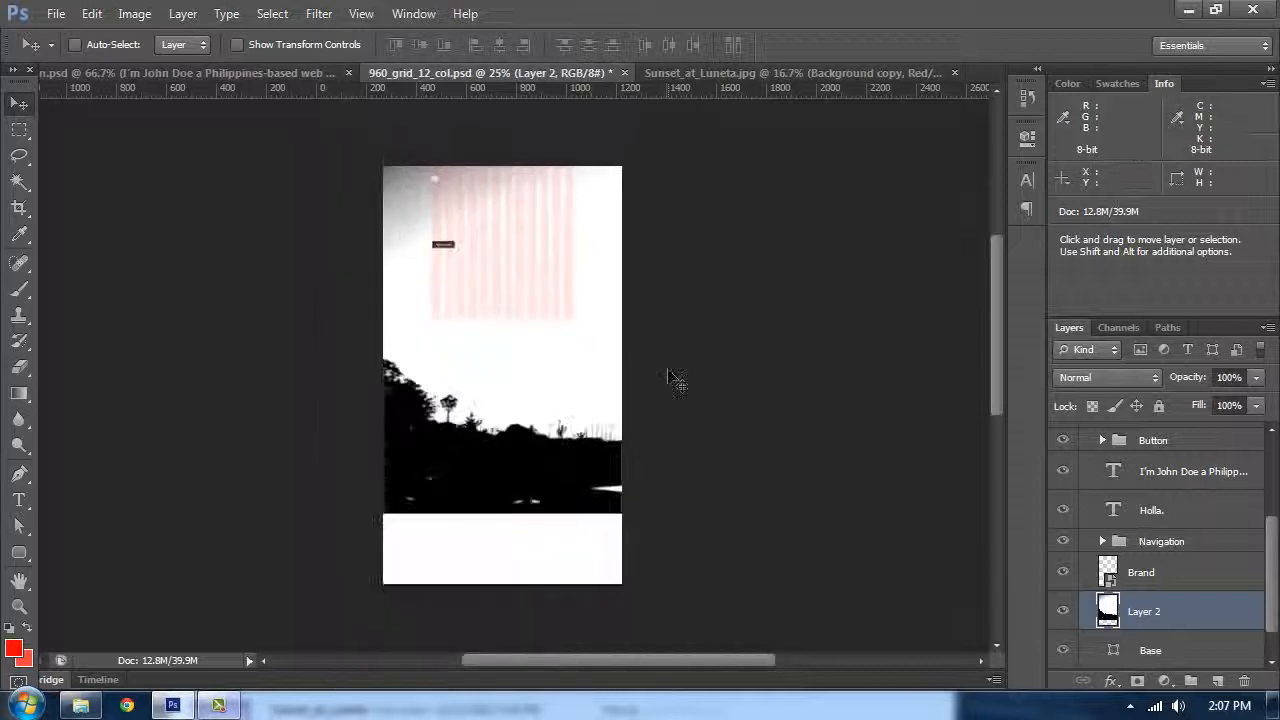
pyautogui.hotkey('ctrl', 't')
pyautogui.moveTo(840, 489); pyautogui.dragTo(565, 266)
pyautogui.hotkey('ctrl', '+')
pyautogui.hotkey('ctrl', '+')
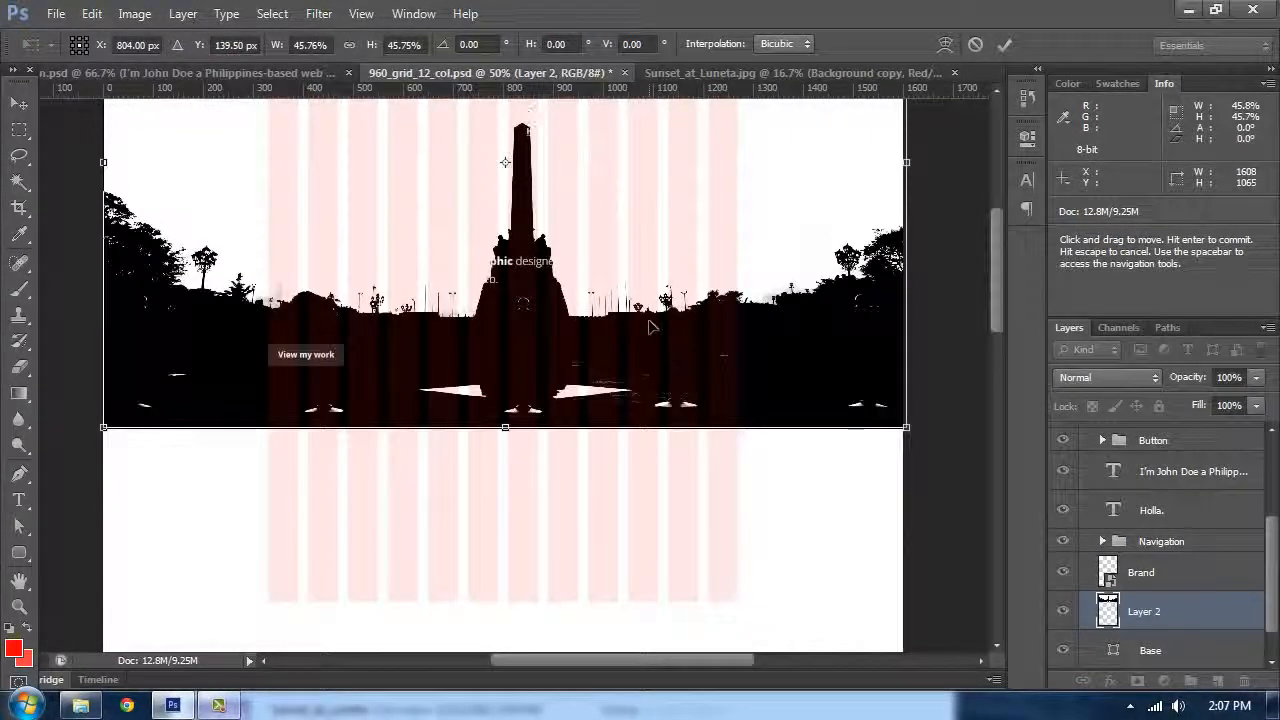
pyautogui.press('Return')
# Step: Move the silhouette layer lower and clip it to the Base layer with a clipping mask
pyautogui.scroll(6, 677, 337)
pyautogui.moveTo(795, 277); pyautogui.dragTo(797, 318)
pyautogui.scroll(-1, 1144, 648)
pyautogui.rightClick(1140, 585)
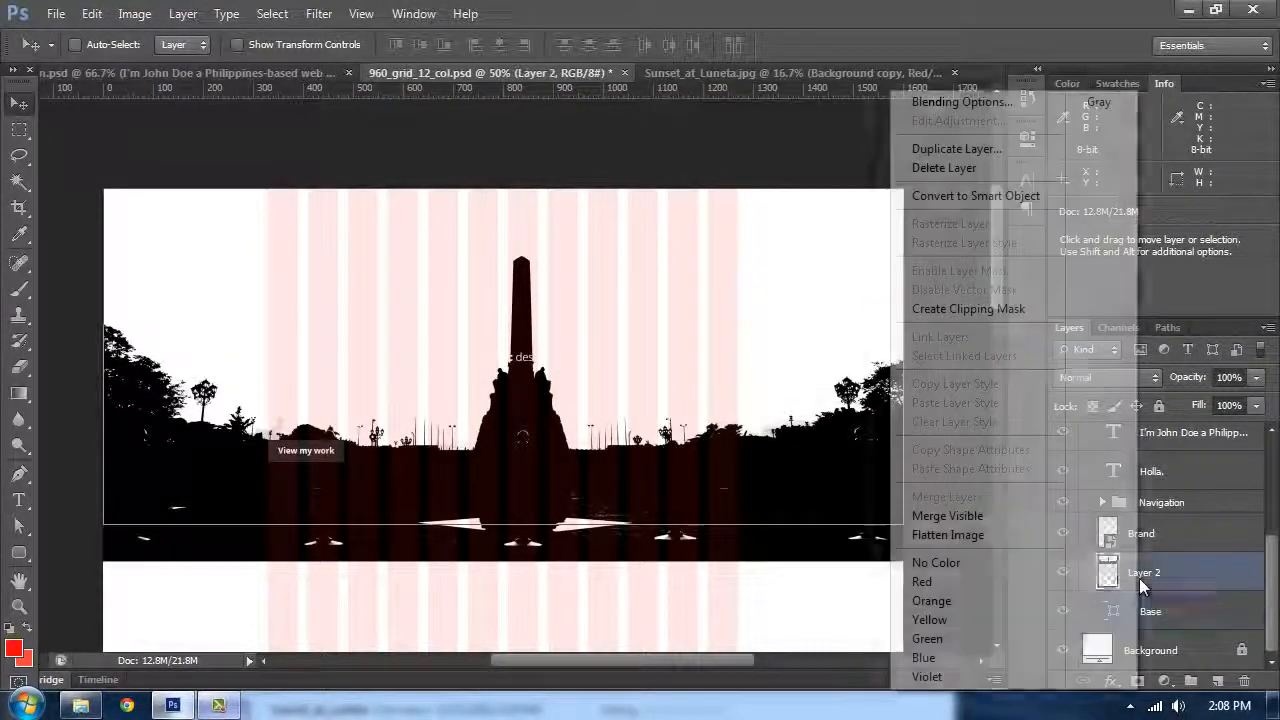
pyautogui.click(1188, 583)
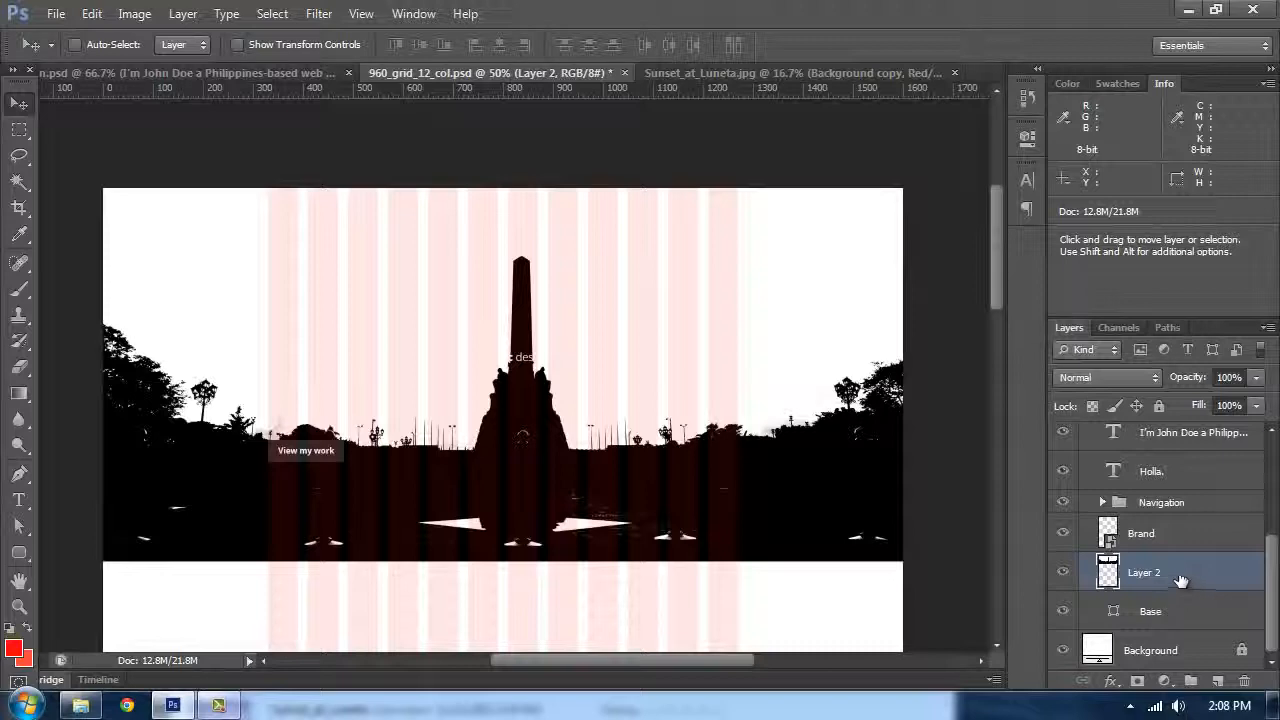
pyautogui.rightClick(1179, 575)
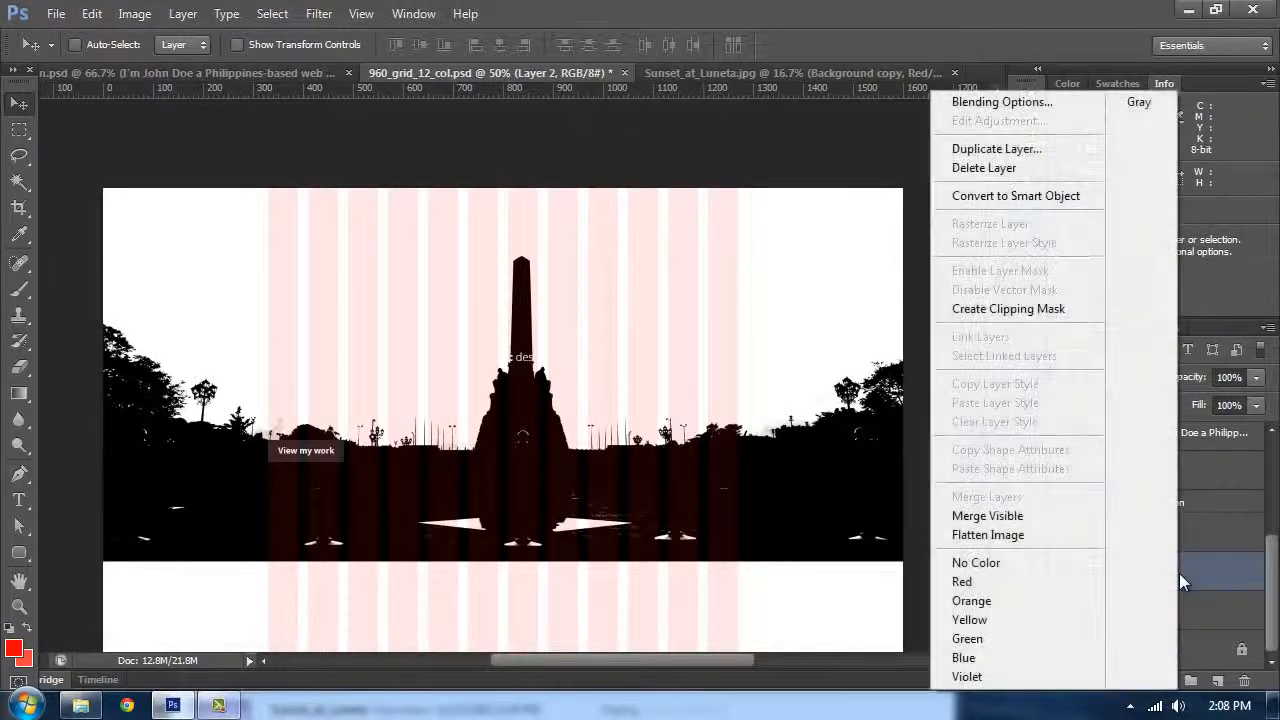
pyautogui.click(1024, 309)
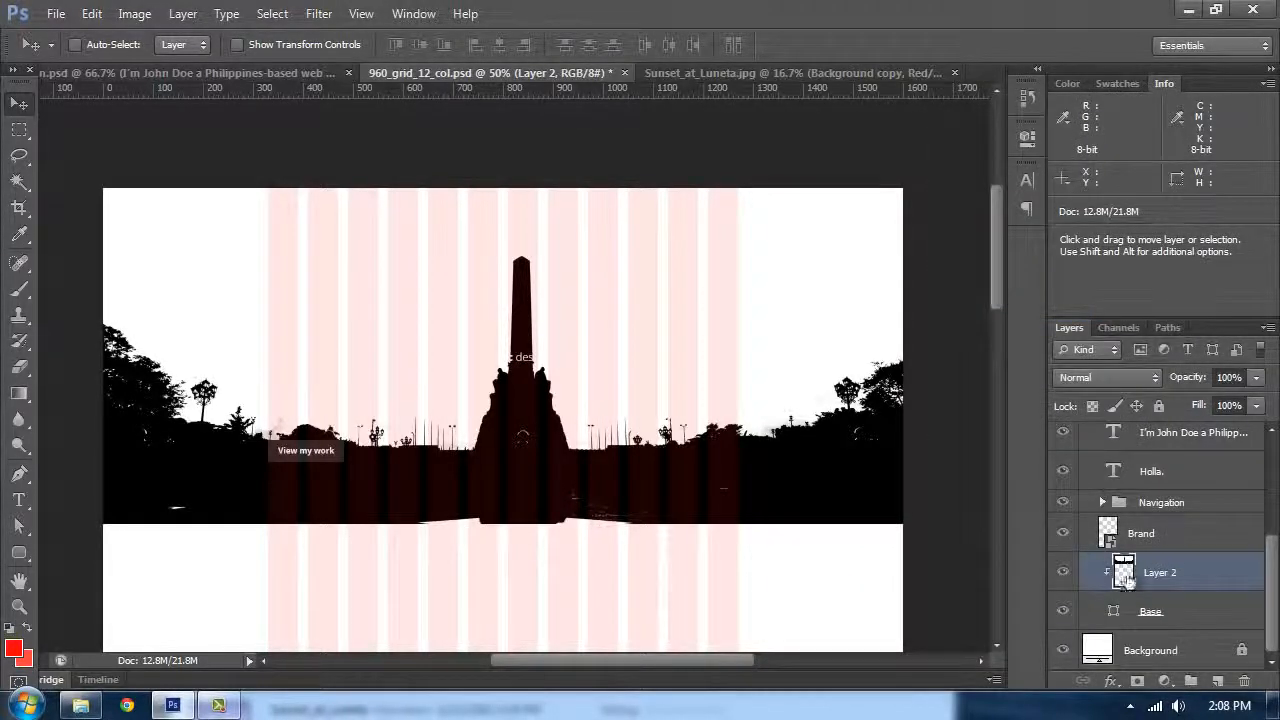
# Step: Reposition the clipped silhouette further down inside the header
pyautogui.moveTo(704, 405); pyautogui.dragTo(715, 303)
pyautogui.click(1152, 614)
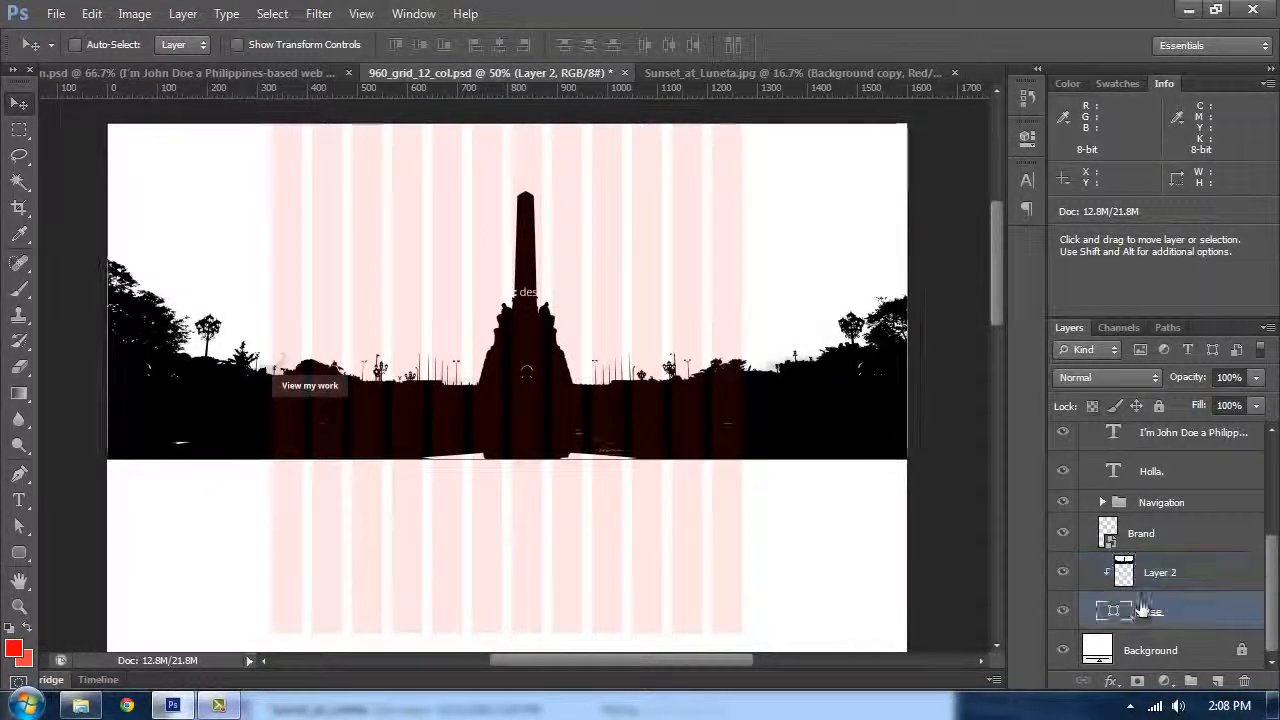
pyautogui.click(1194, 574)
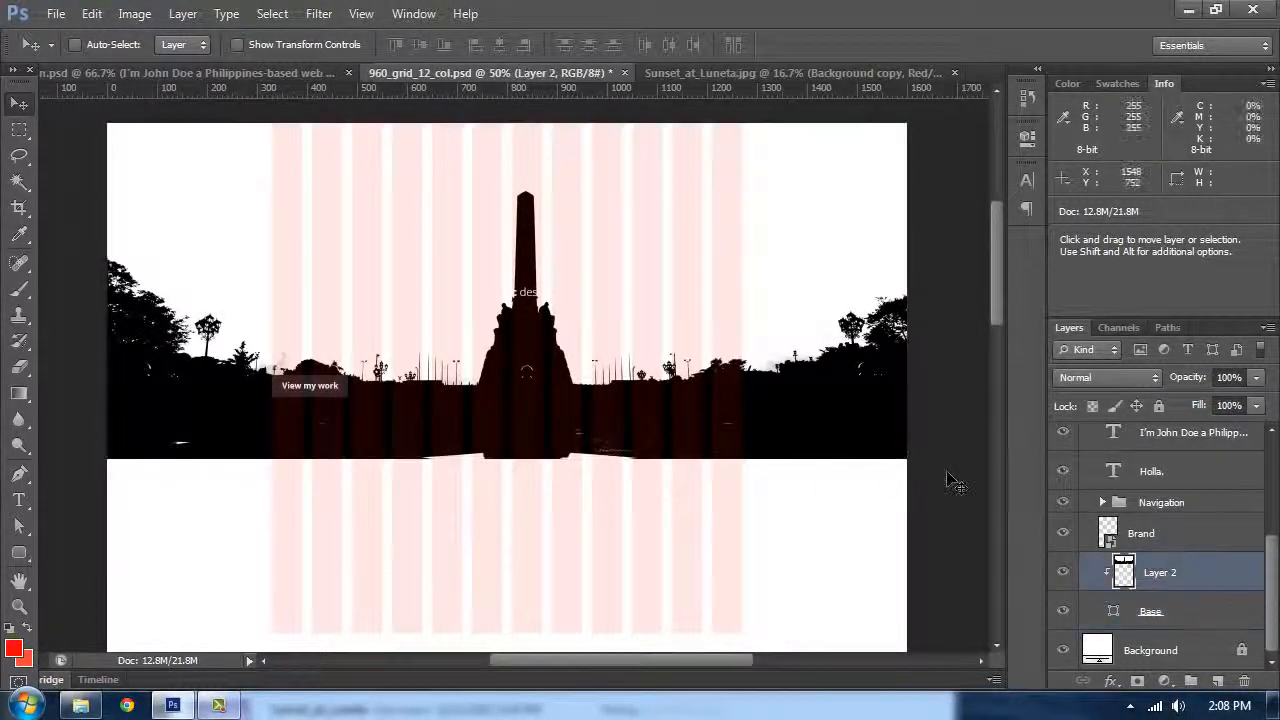
pyautogui.moveTo(464, 252); pyautogui.dragTo(770, 323)
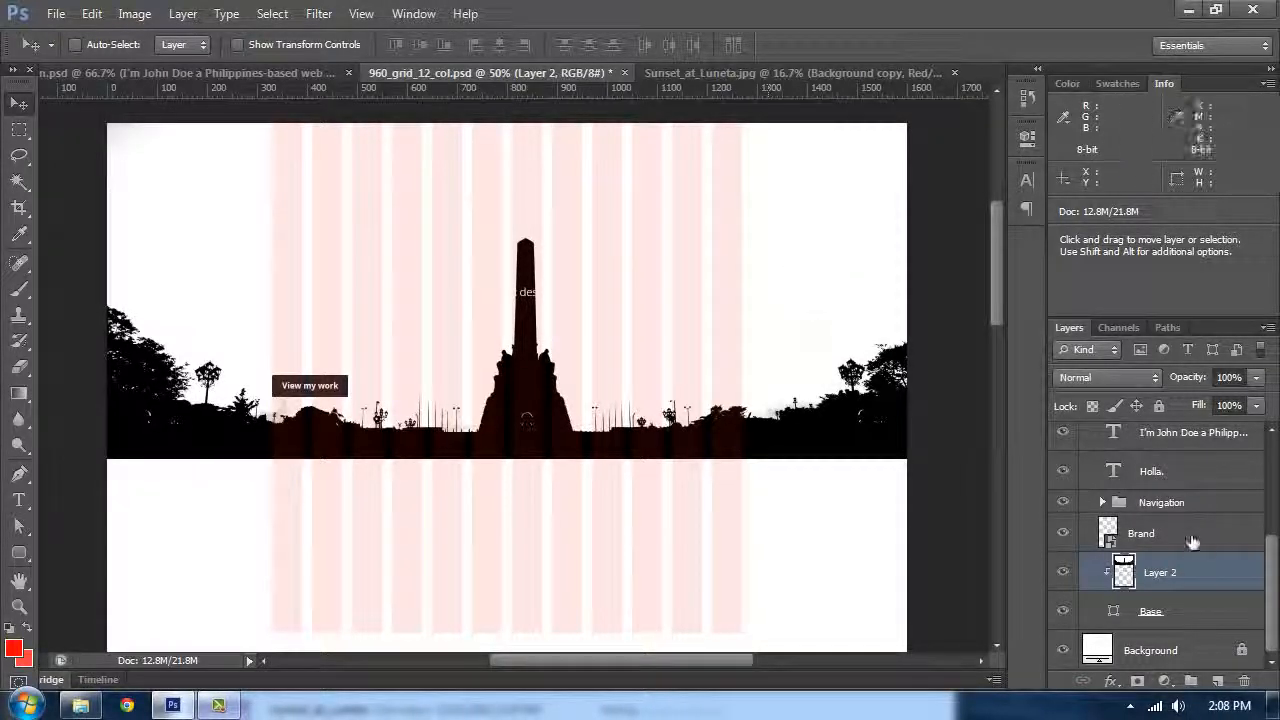
# Step: Set the silhouette layer's blend mode to Multiply
pyautogui.click(1116, 386)
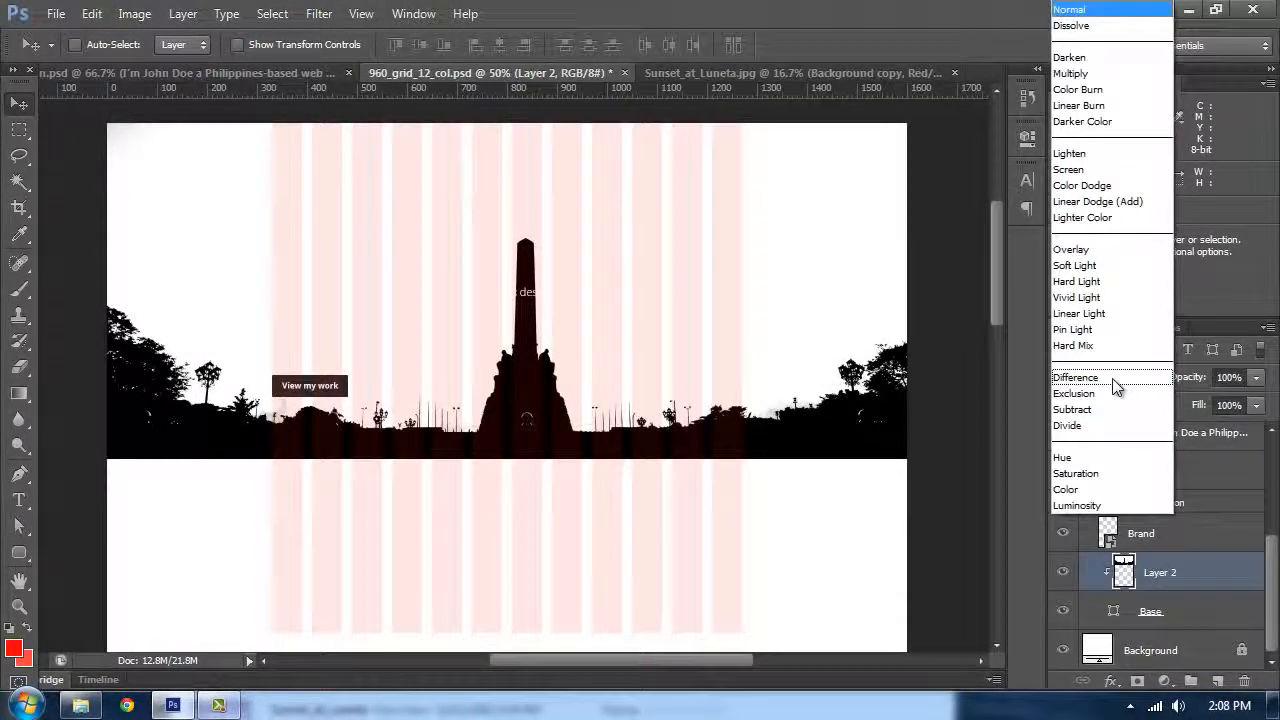
pyautogui.click(1084, 74)
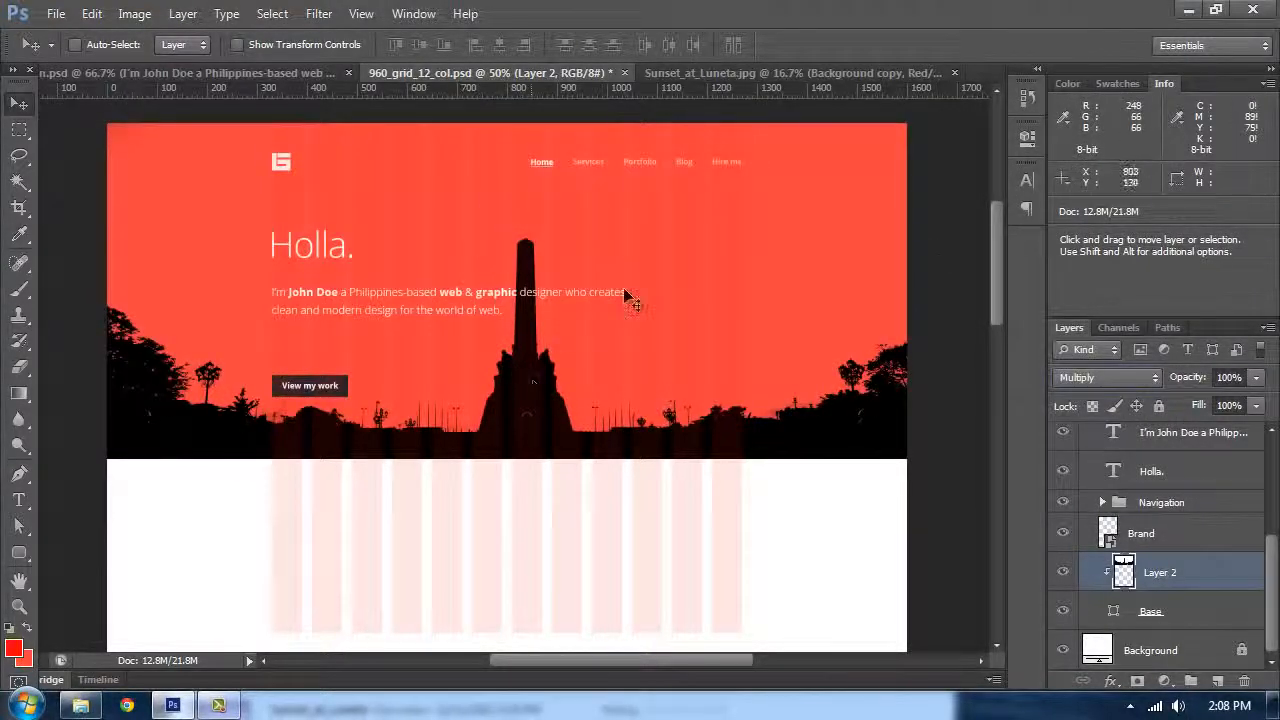
# Step: Set the silhouette layer's fill to 15%
pyautogui.hotkey('ctrl', '+')
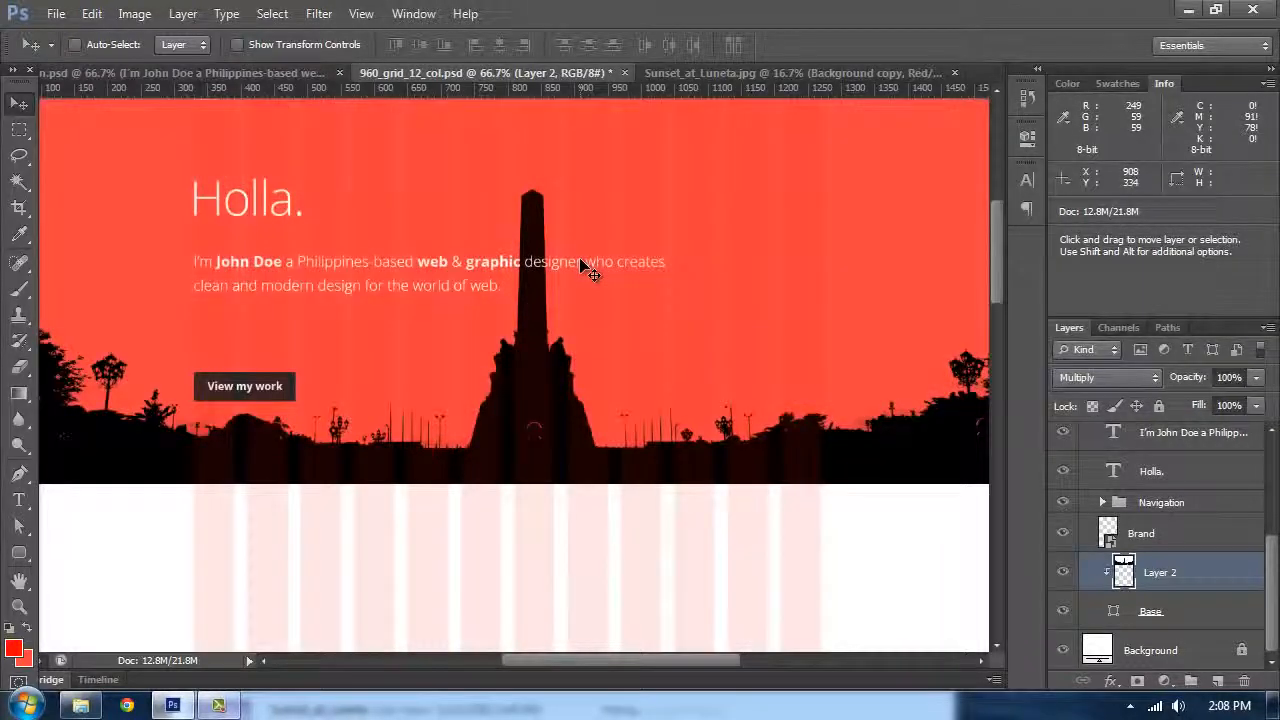
pyautogui.moveTo(545, 253); pyautogui.dragTo(637, 309)
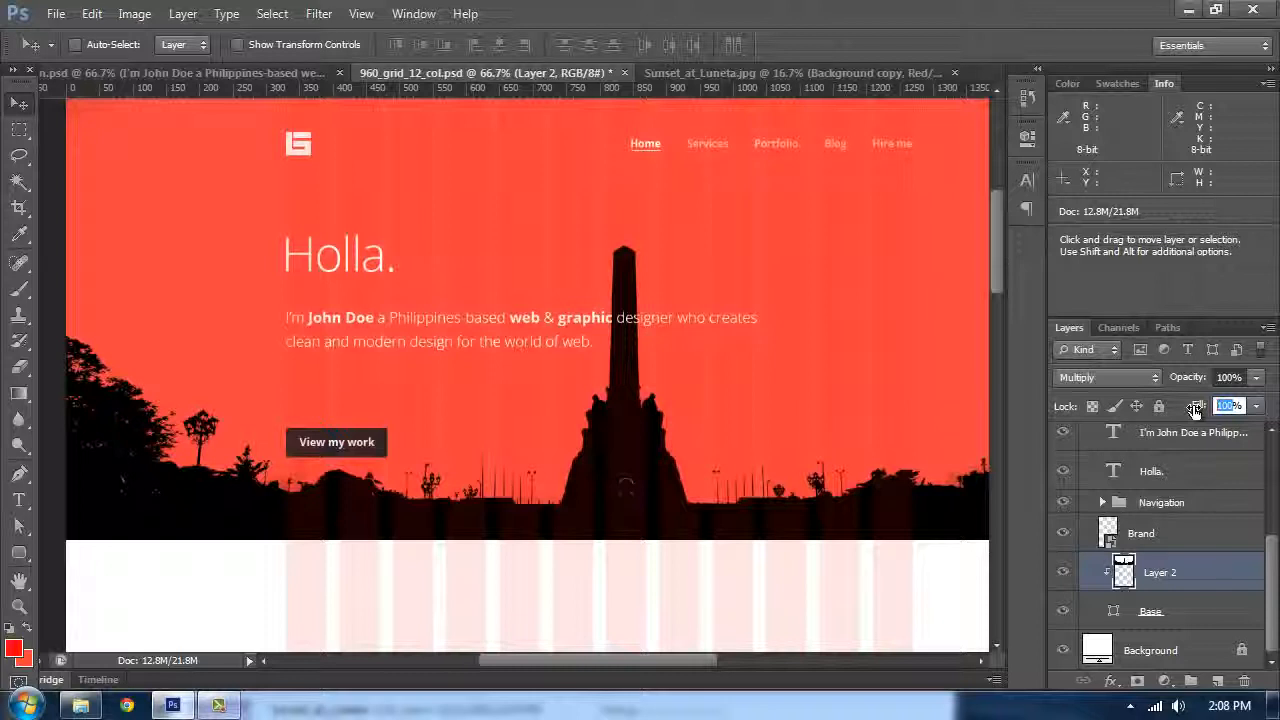
pyautogui.write('10')
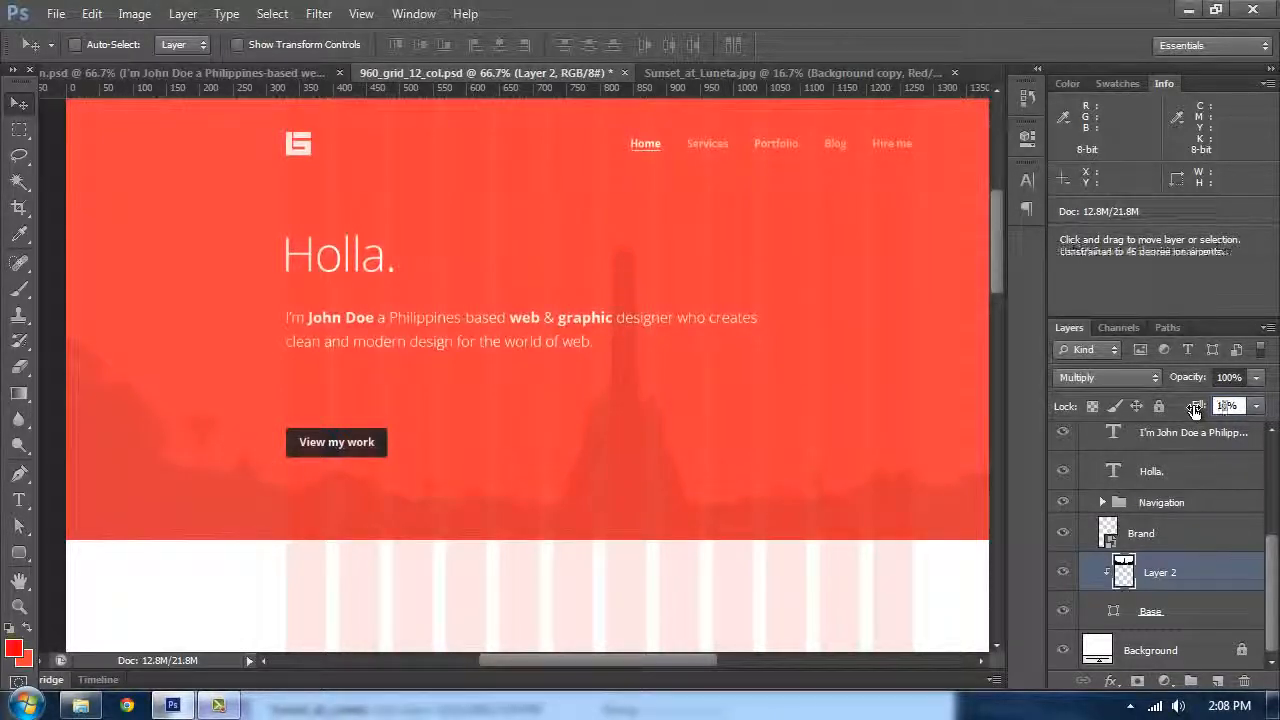
pyautogui.press('Return')
pyautogui.hotkey('shift', 'Right')
pyautogui.write('2')
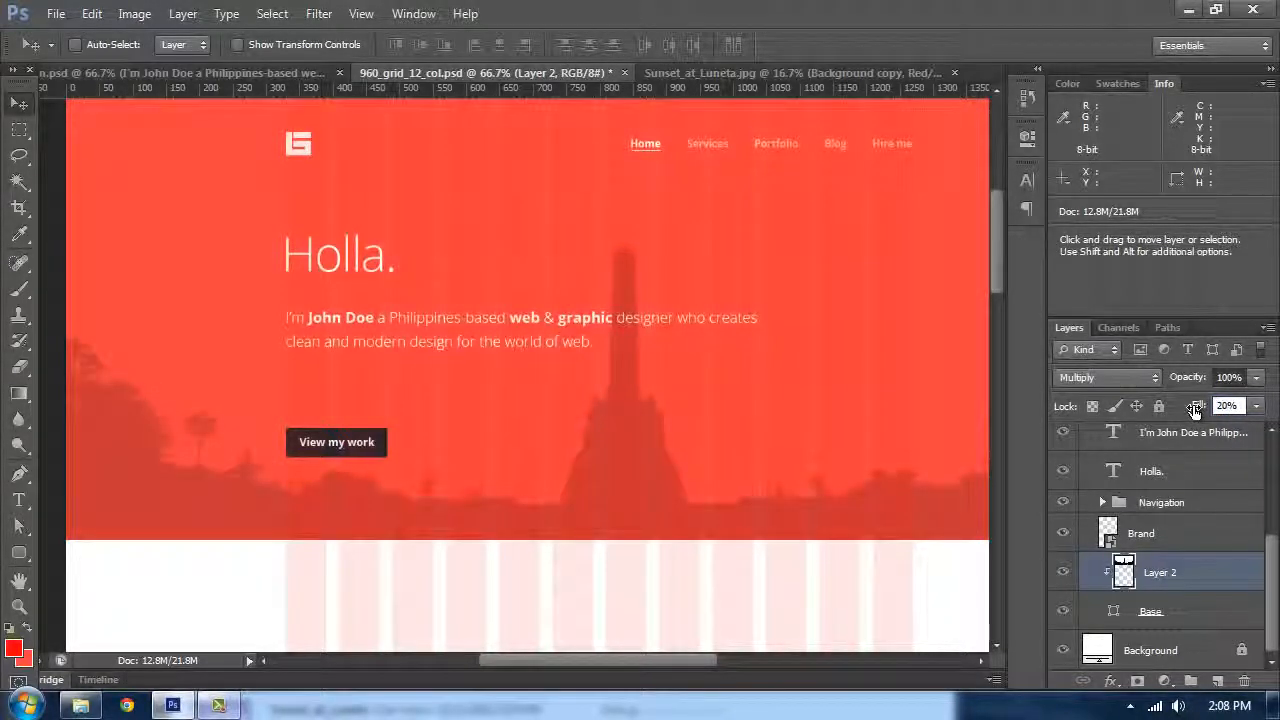
pyautogui.hotkey('shift', 'Right')
pyautogui.hotkey('shift', 'Left')
pyautogui.hotkey('shift', 'Left')
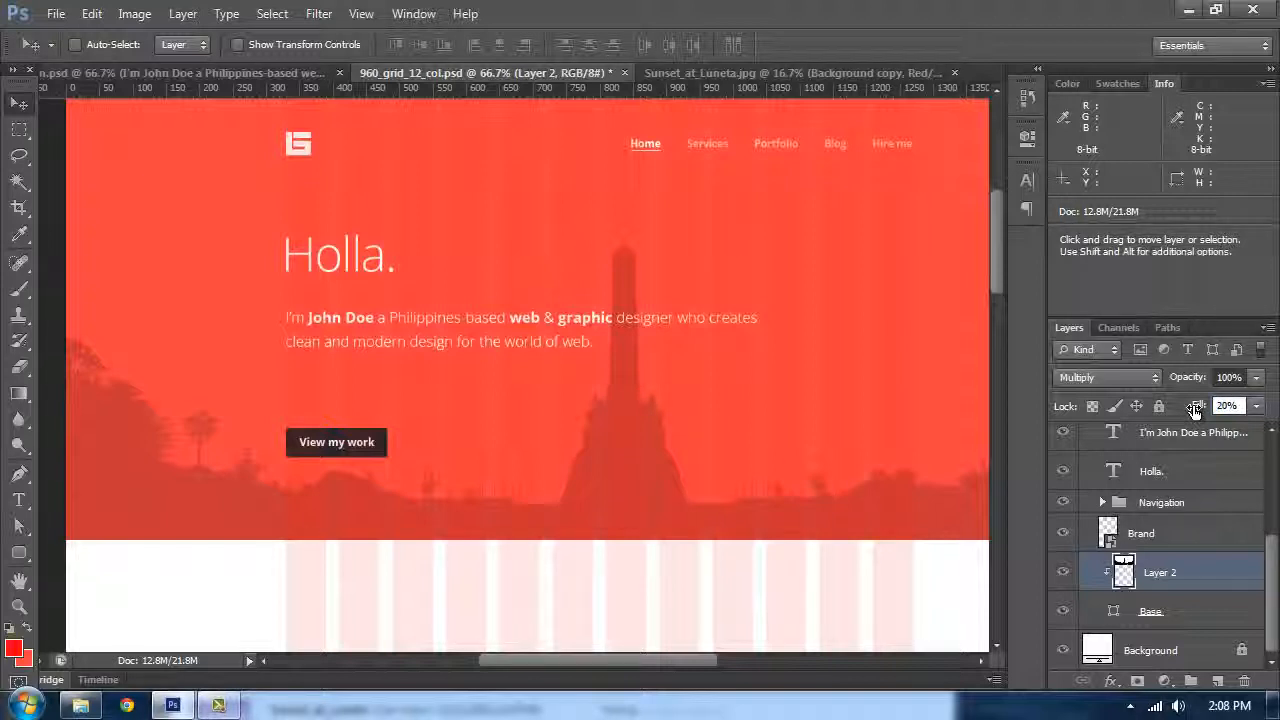
pyautogui.hotkey('shift', 'Right')
pyautogui.write('15')
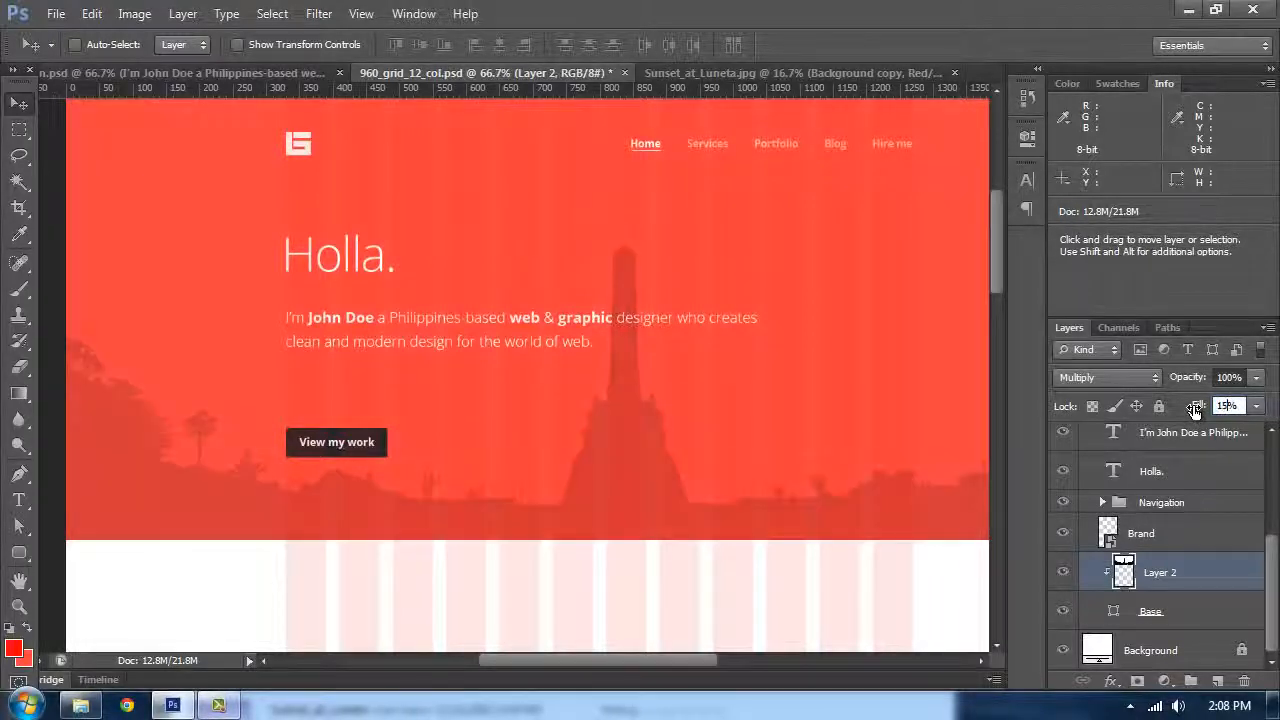
# Step: Hide the 12 Col Grid overlay layer
pyautogui.scroll(5, 1160, 520)
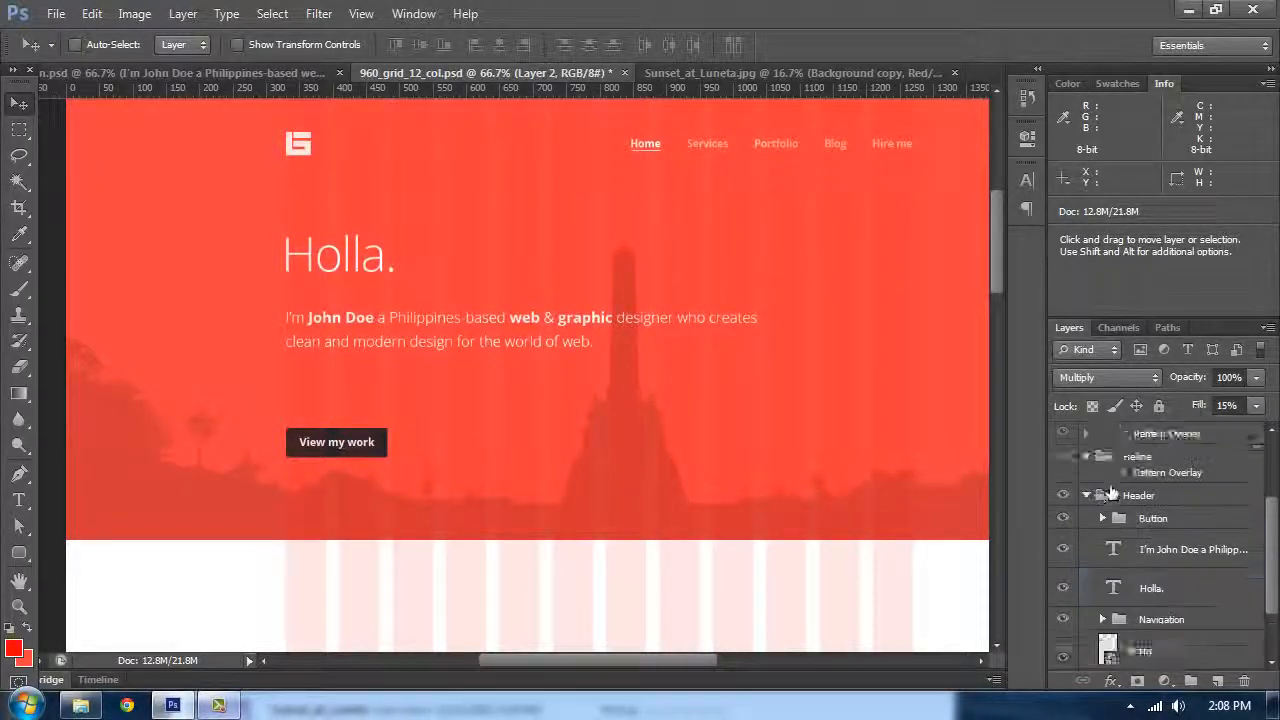
pyautogui.click(1063, 442)
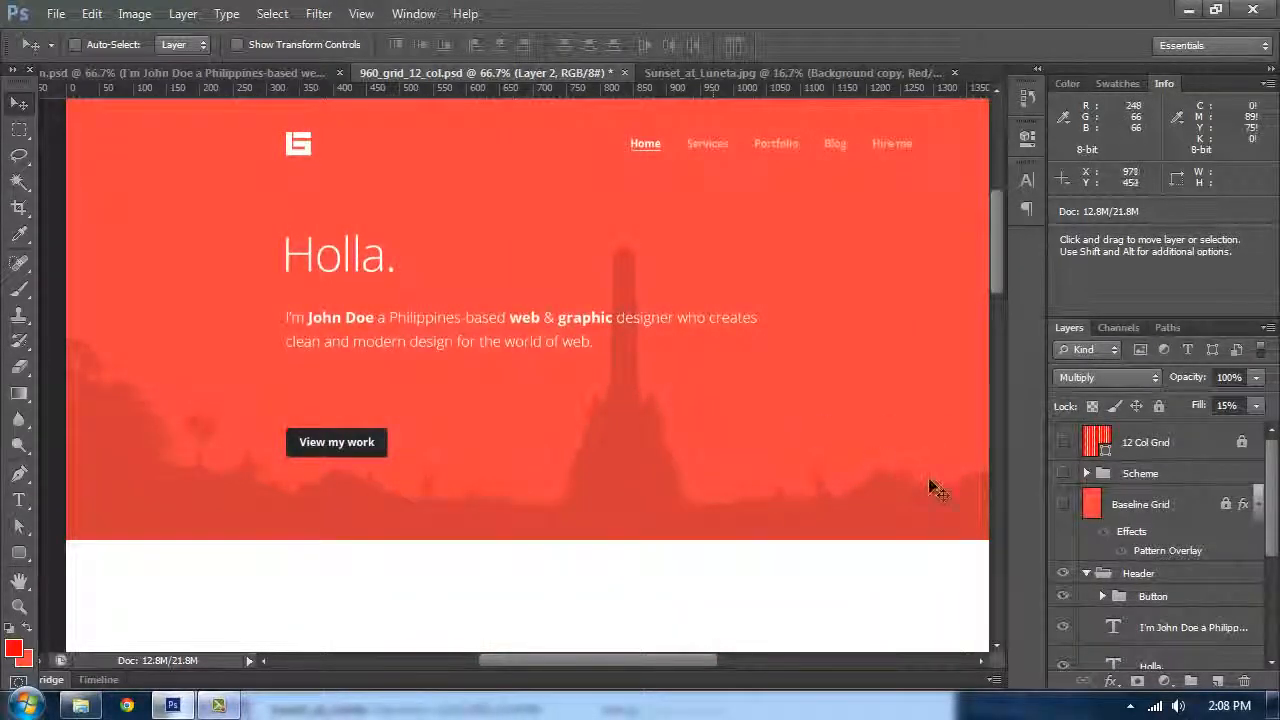
pyautogui.press('Tab')
pyautogui.press('Tab')
pyautogui.scroll(-5, 1155, 618)
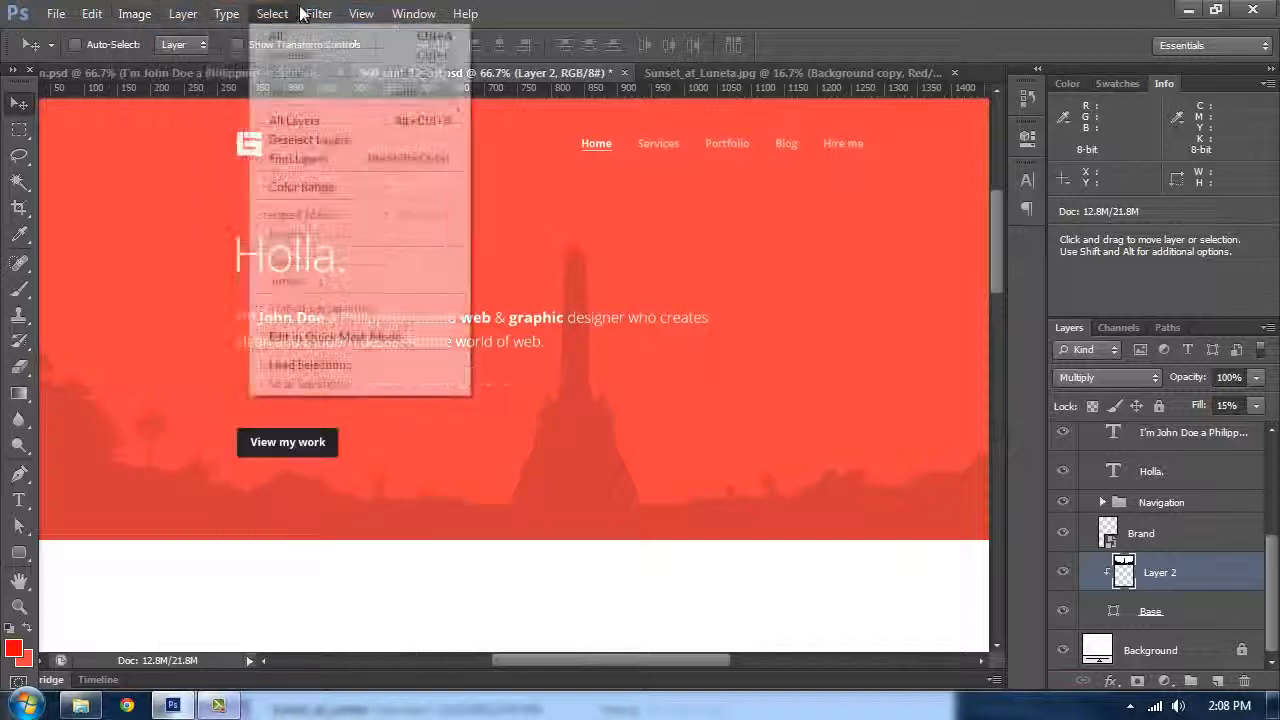
# Step: Apply a Field Blur of 5 px to the silhouette layer
pyautogui.moveTo(319, 13)
pyautogui.moveTo(378, 216)
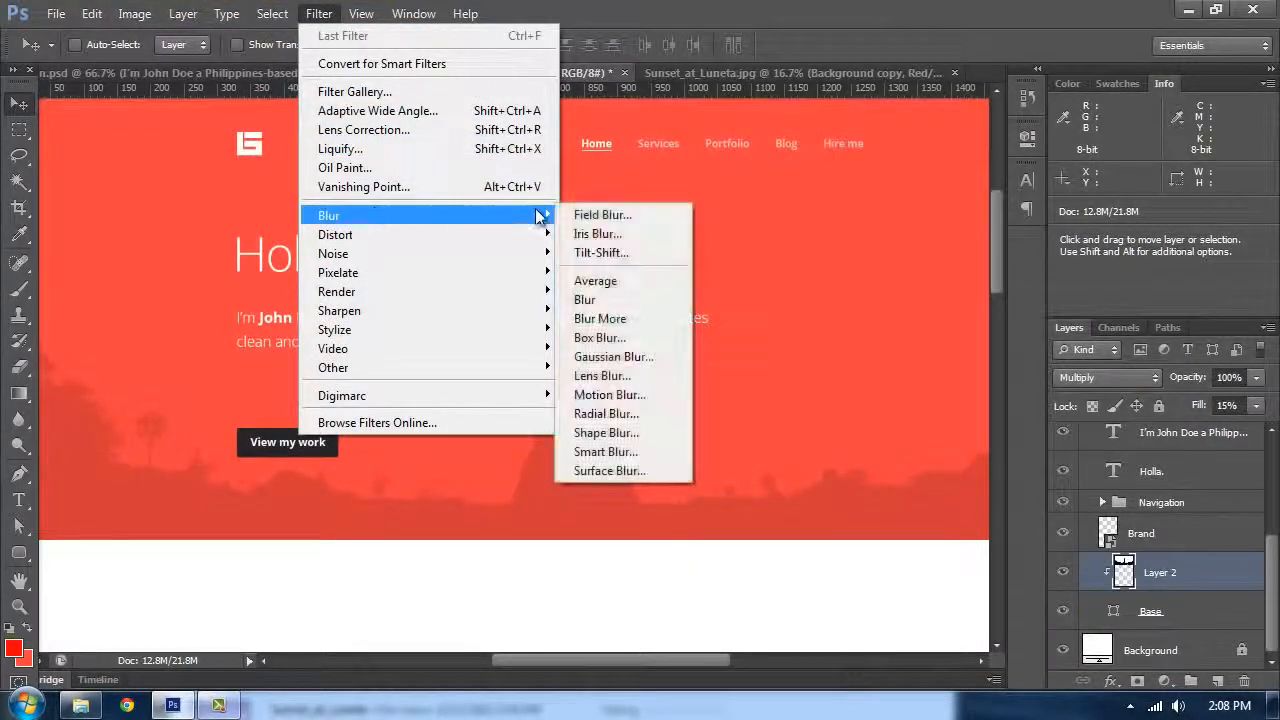
pyautogui.click(598, 214)
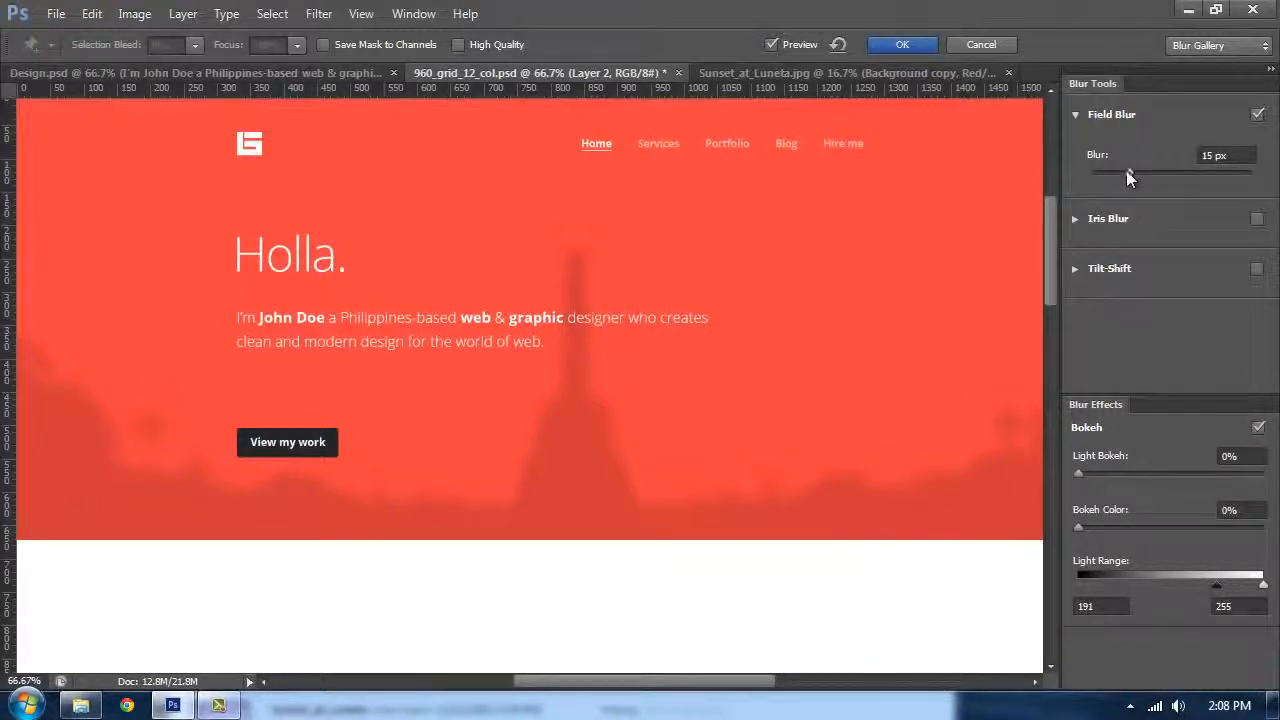
pyautogui.click(1113, 172)
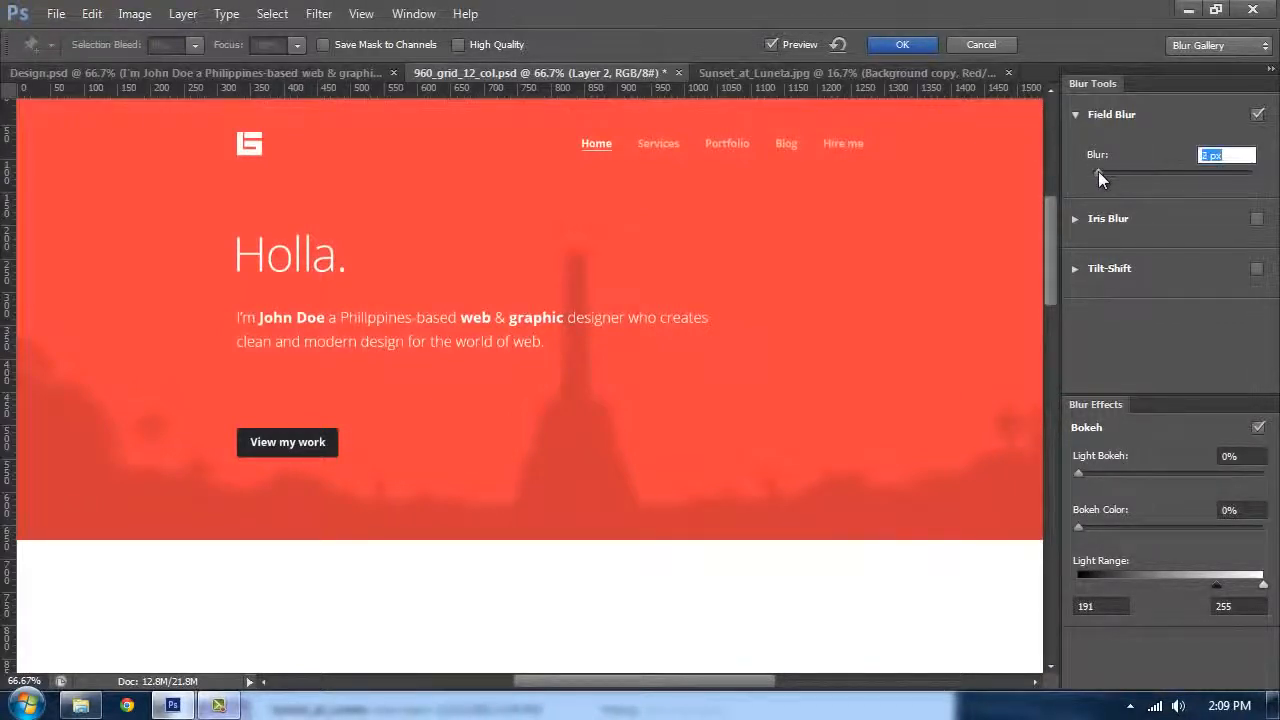
pyautogui.click(1099, 173)
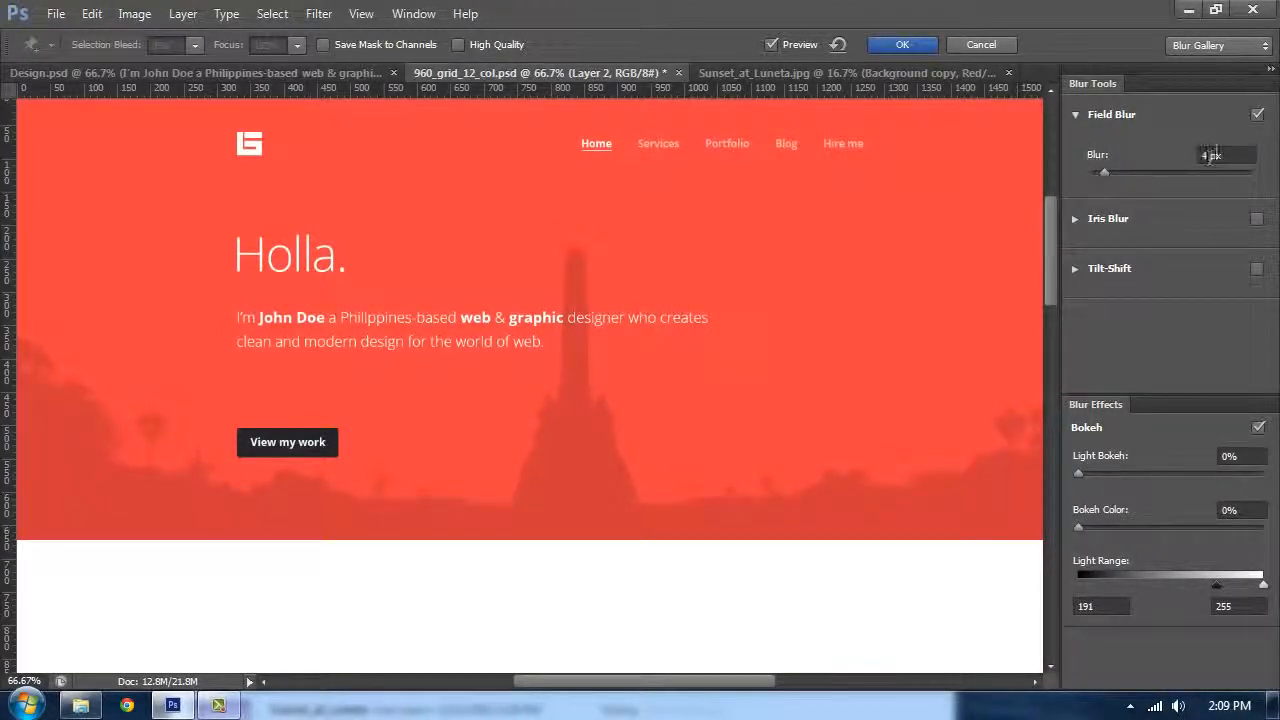
pyautogui.moveTo(1211, 154); pyautogui.dragTo(1146, 157)
pyautogui.write('5')
pyautogui.press('Return')
pyautogui.click(900, 44)
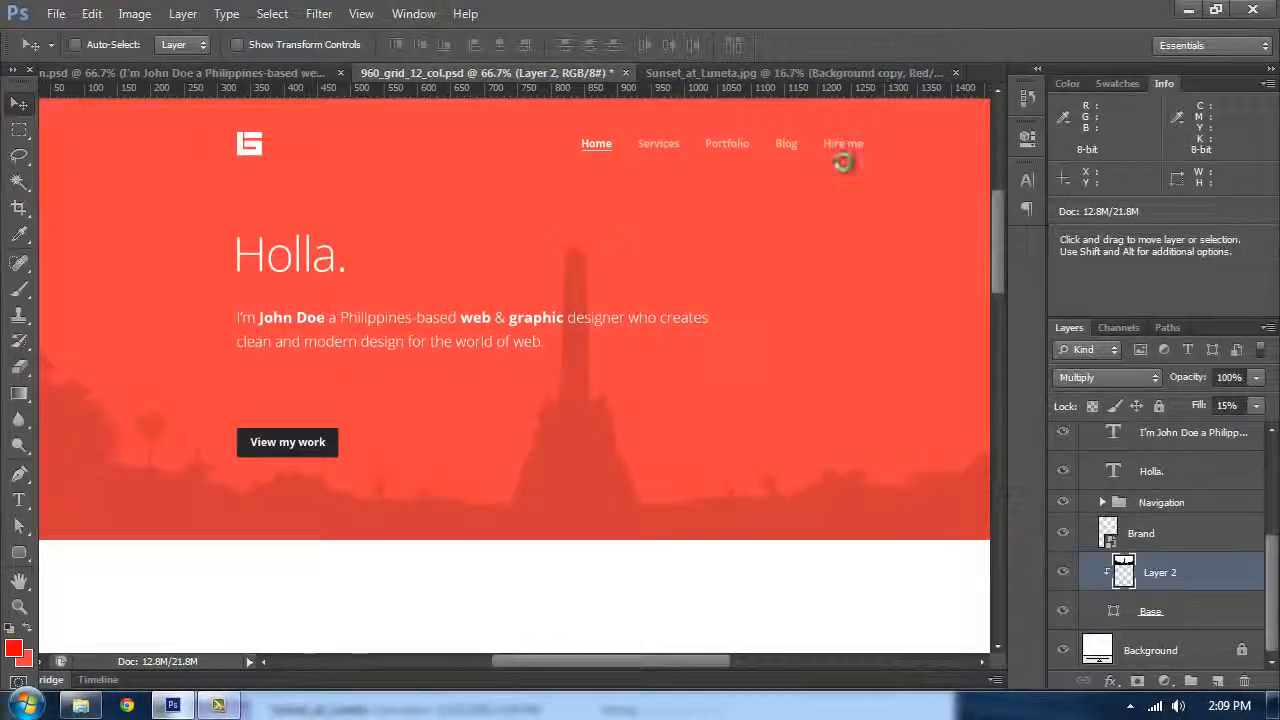
# Step: Inspect the blurred header with all panels hidden
pyautogui.press('Tab')
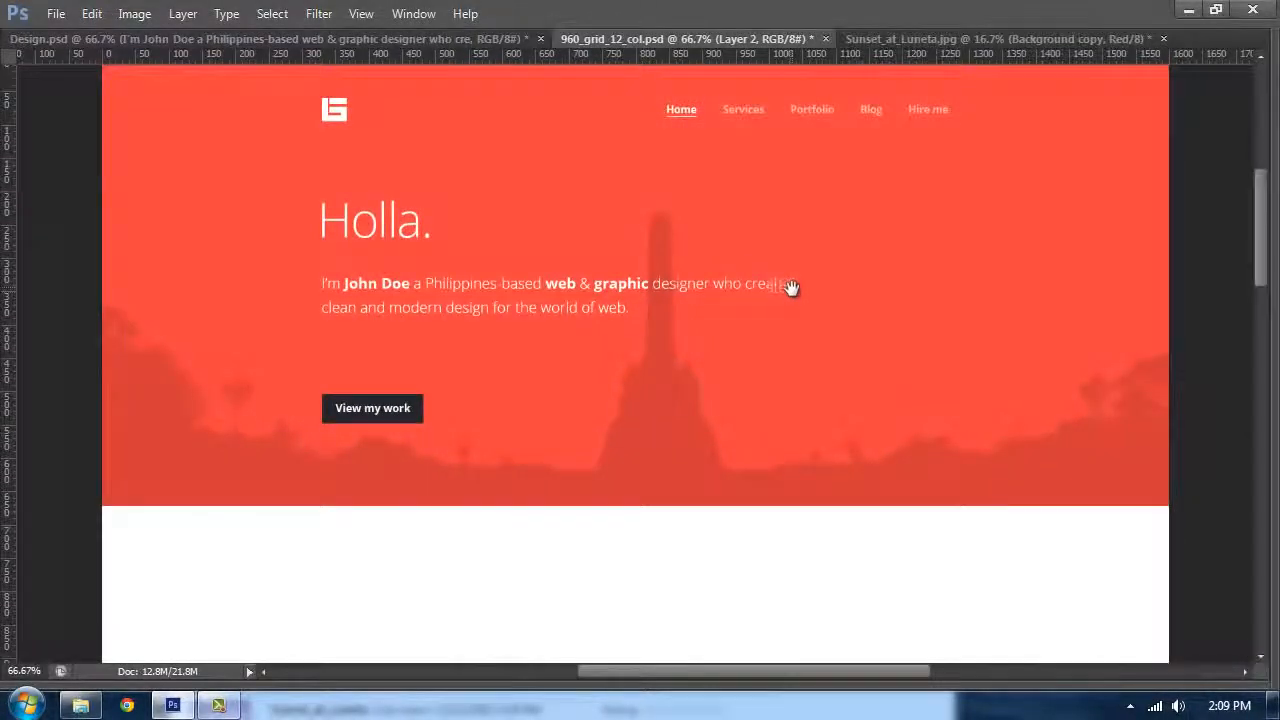
pyautogui.scroll(-2, 795, 283)
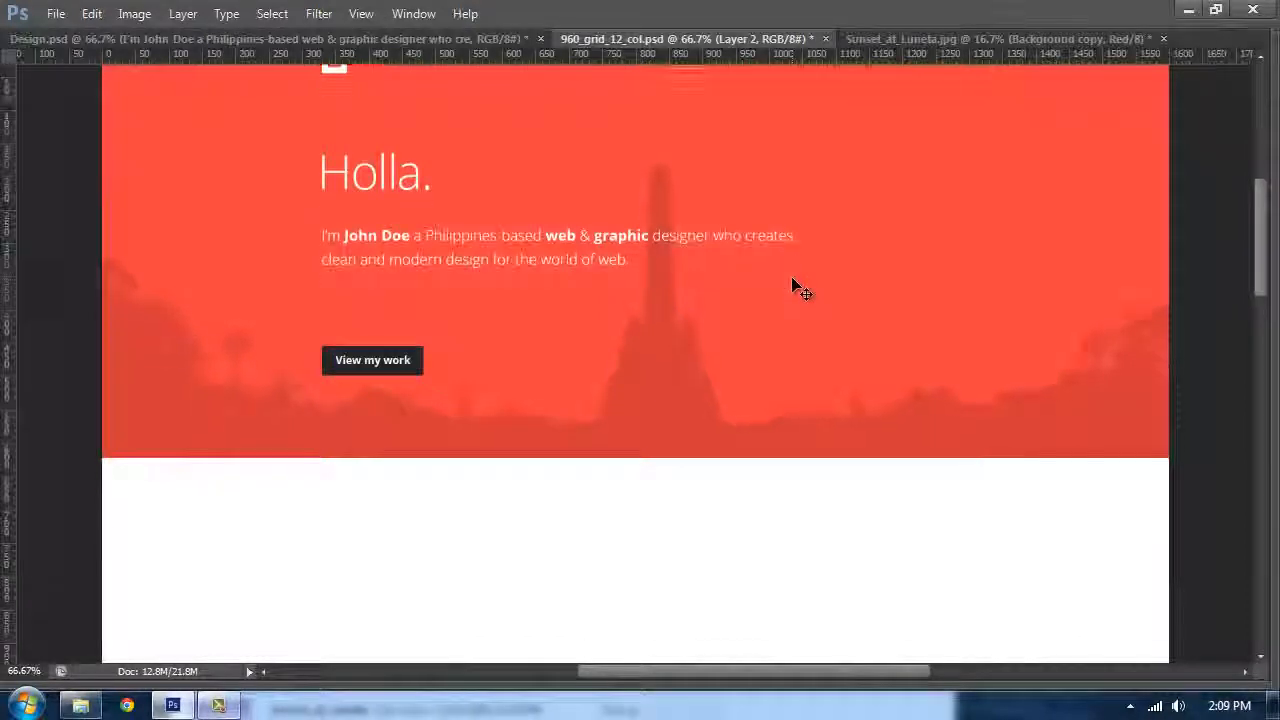
pyautogui.press('Tab')
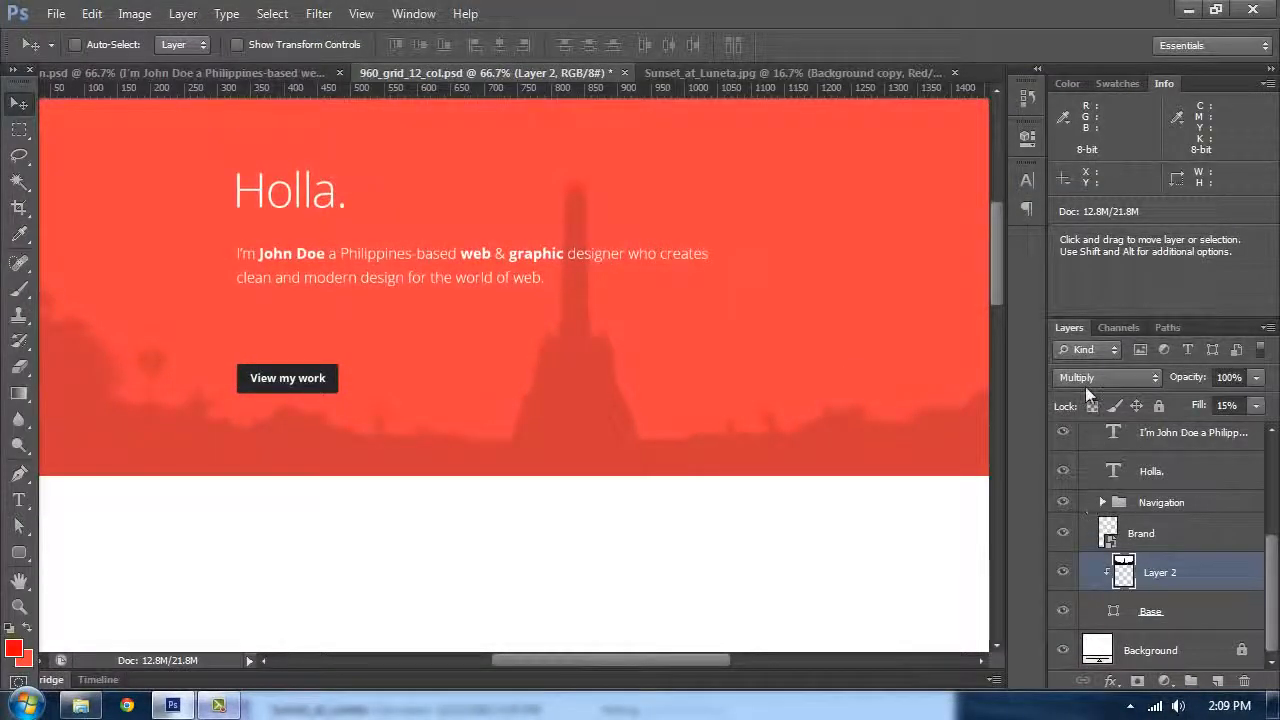
# Step: Try a much stronger Field Blur on the silhouette layer
pyautogui.click(319, 13)
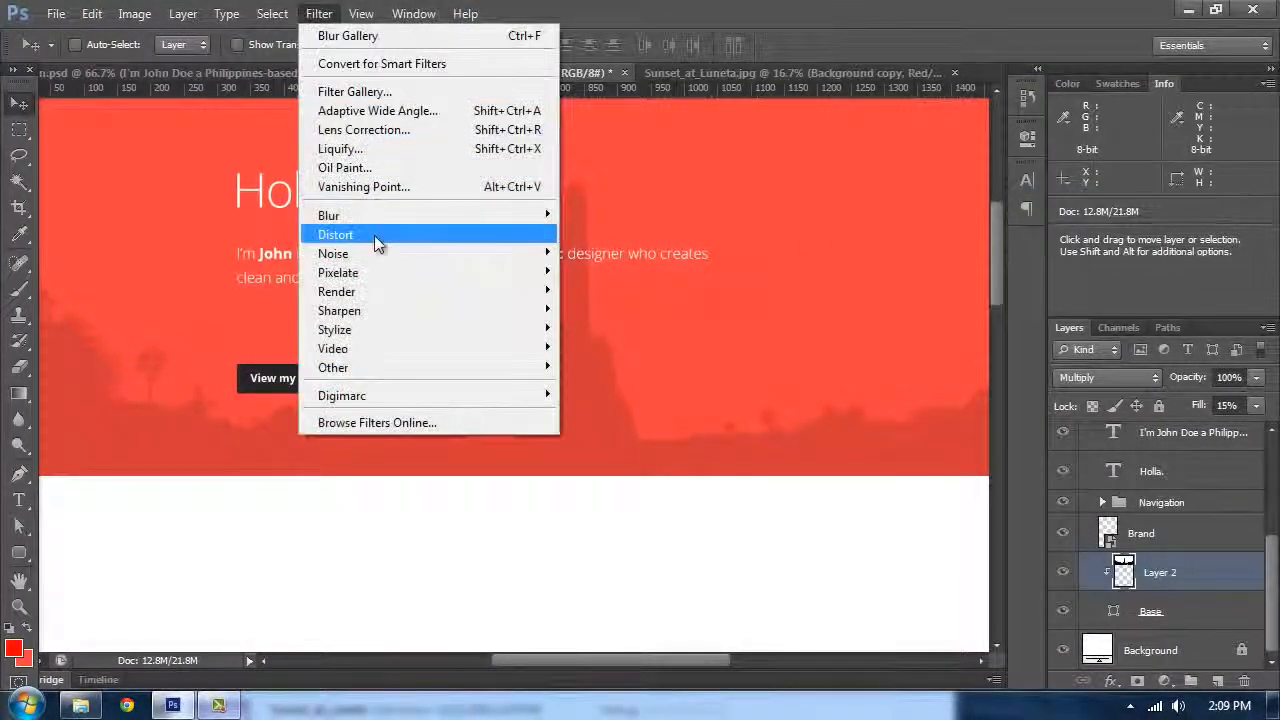
pyautogui.moveTo(372, 216)
pyautogui.click(578, 216)
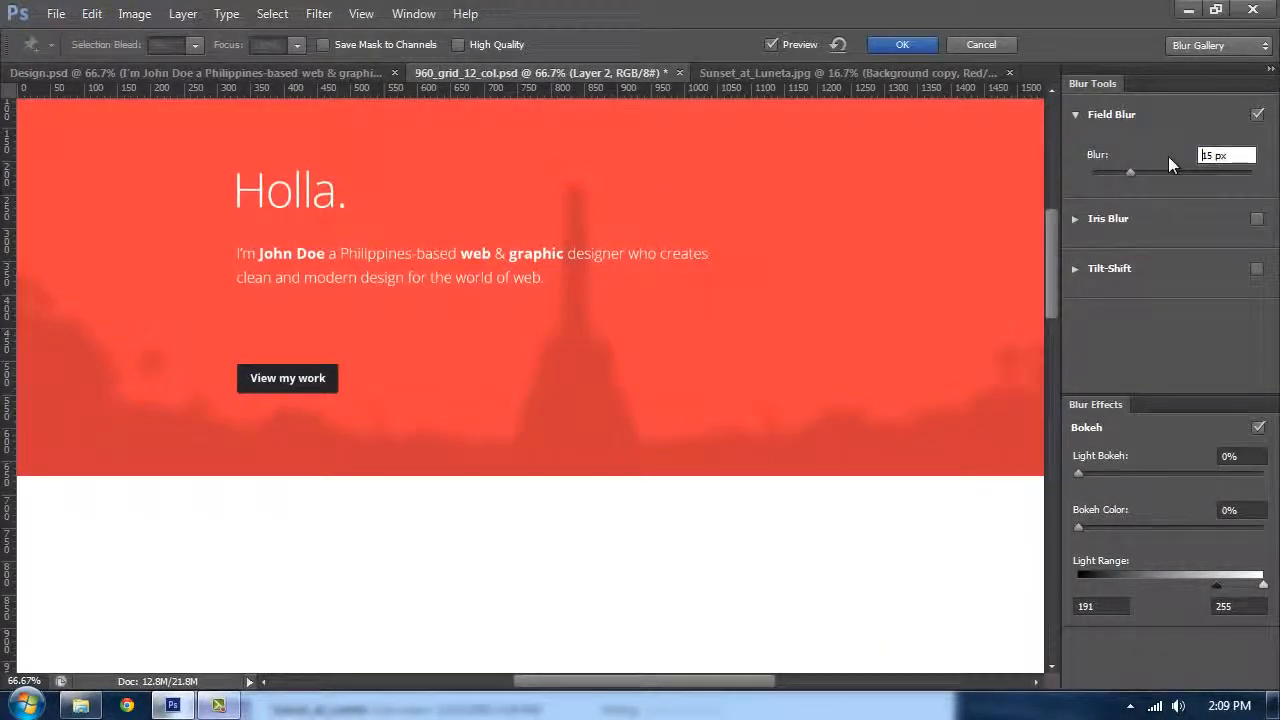
pyautogui.write('2')
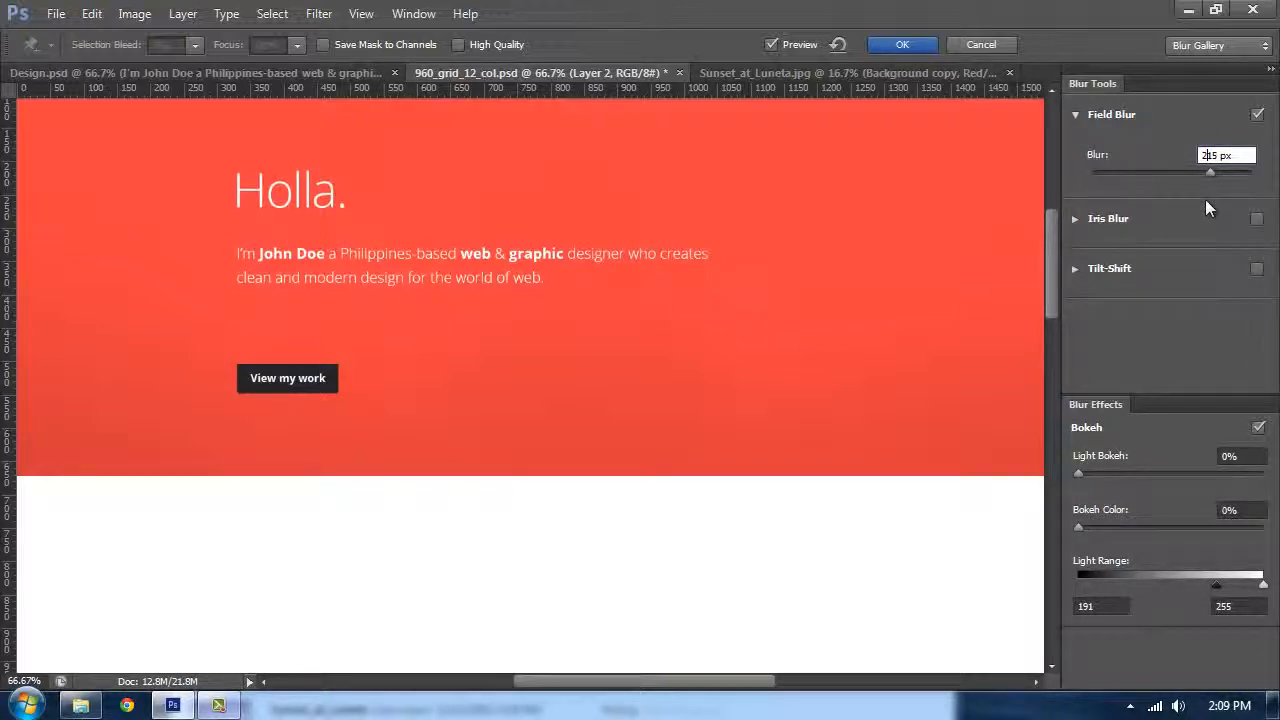
pyautogui.hotkey('shift', 'Right')
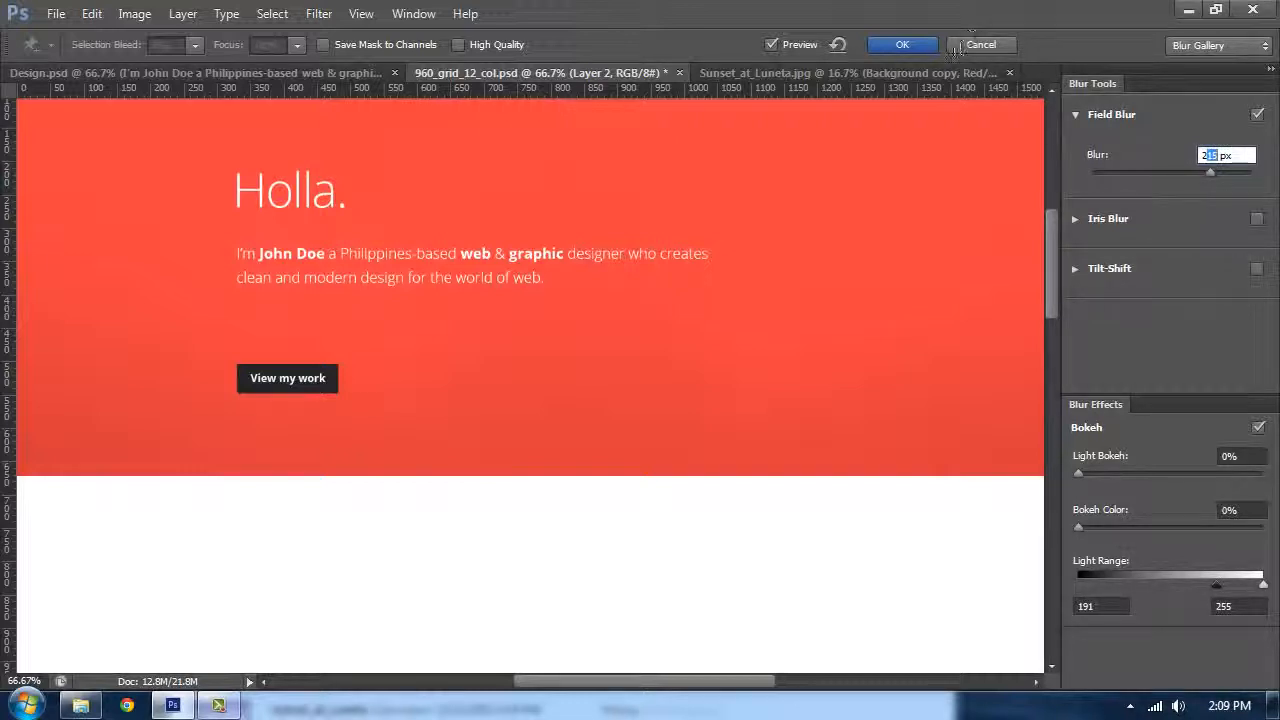
pyautogui.click(902, 44)
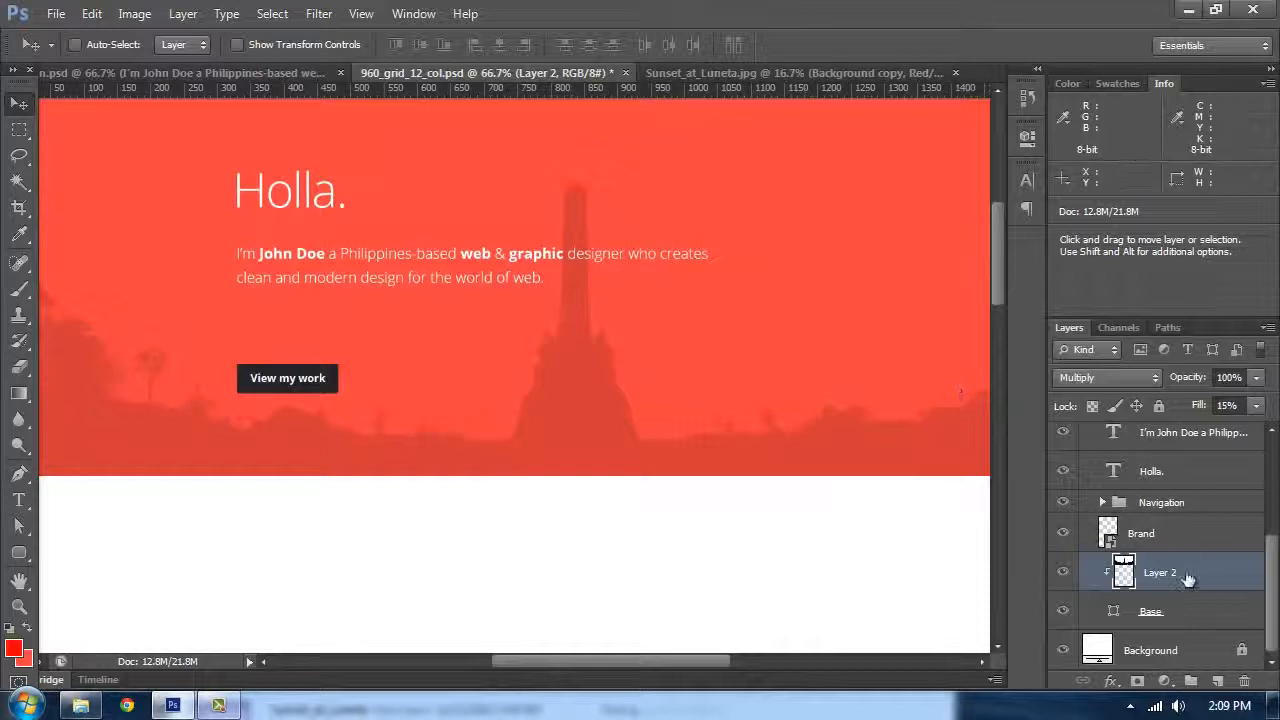
# Step: Apply another Field Blur to the silhouette layer
pyautogui.click(319, 13)
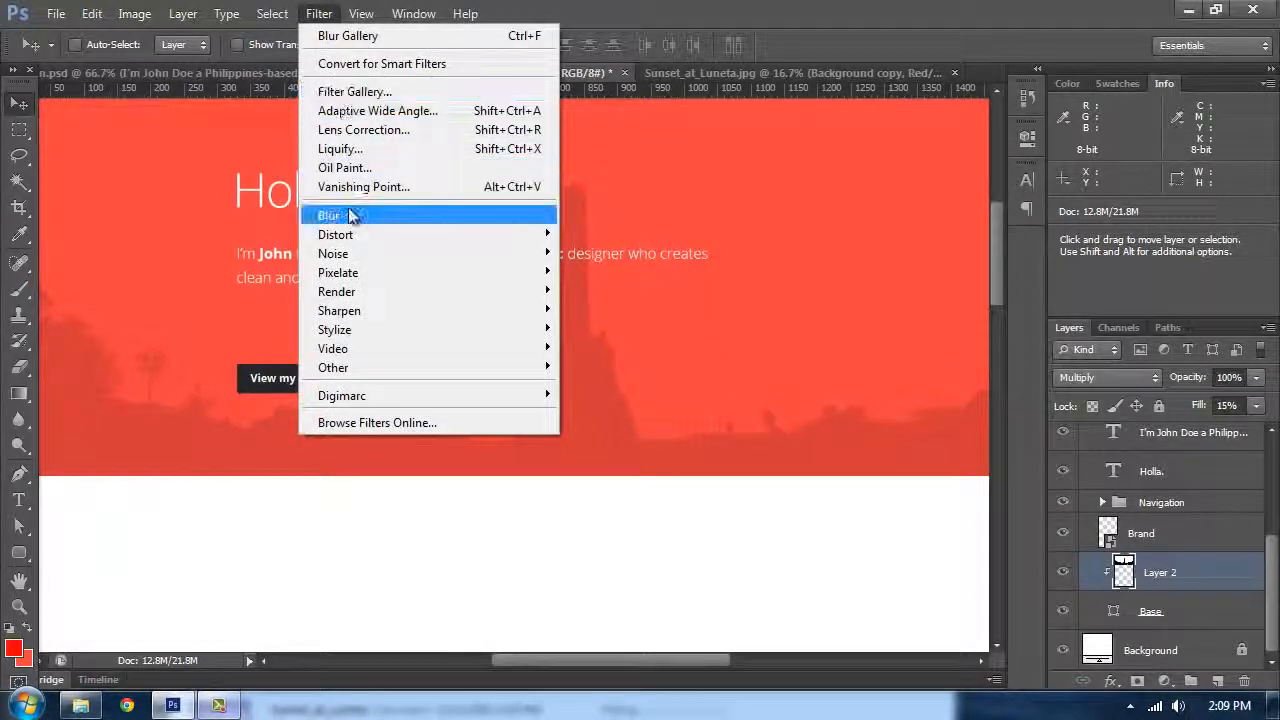
pyautogui.moveTo(350, 218)
pyautogui.click(600, 214)
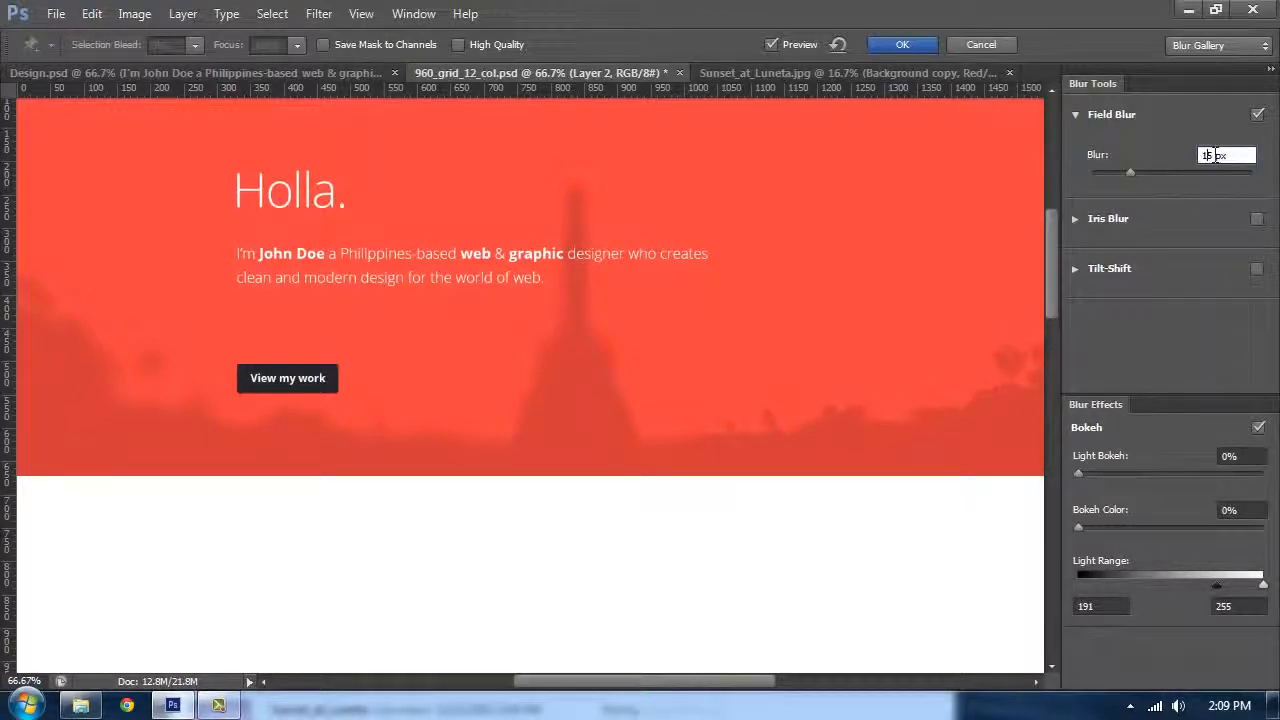
pyautogui.write('2')
pyautogui.click(900, 45)
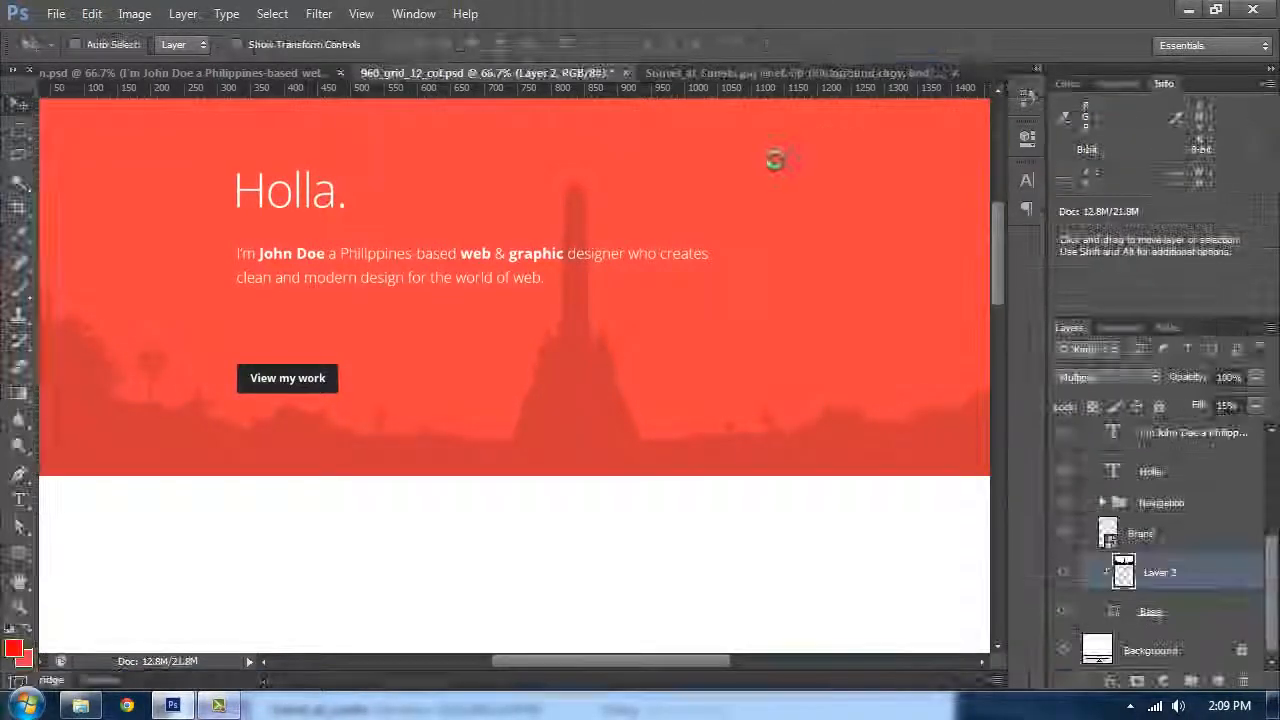
# Step: Inspect the blurred silhouette in the header at full-screen view
pyautogui.press('Tab')
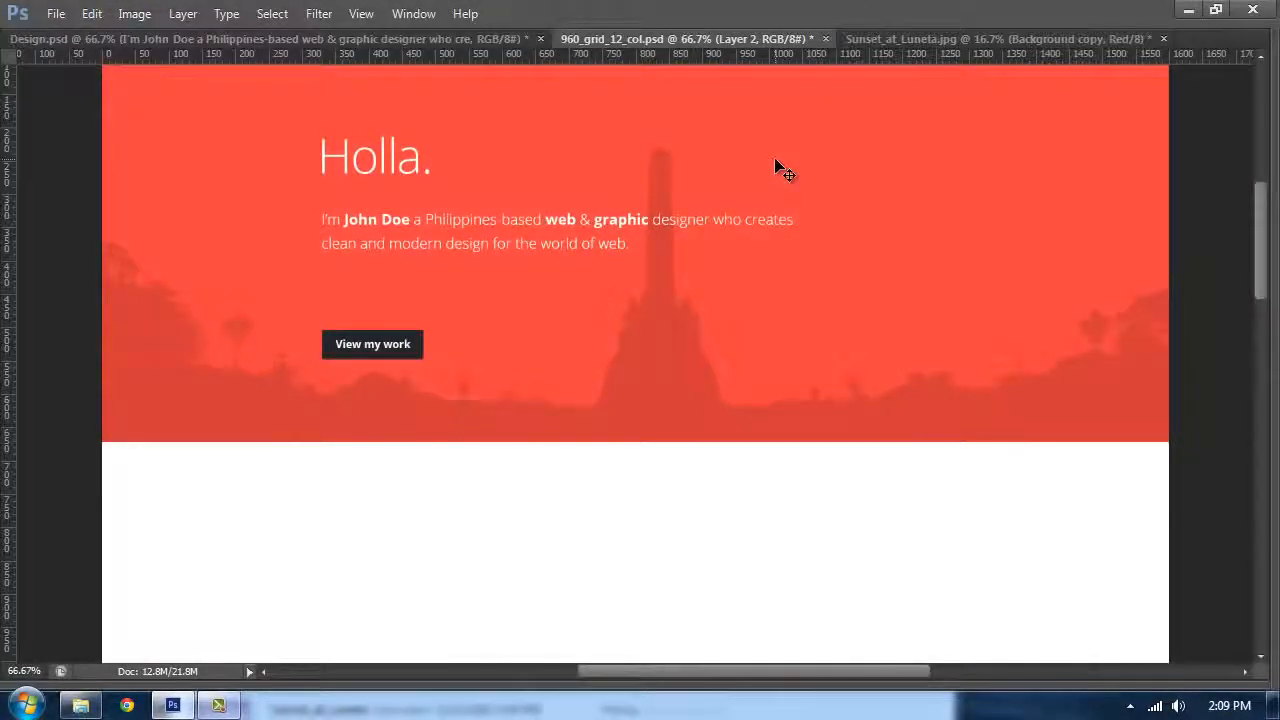
pyautogui.hotkey('ctrl', '+')
pyautogui.hotkey('ctrl', '-')
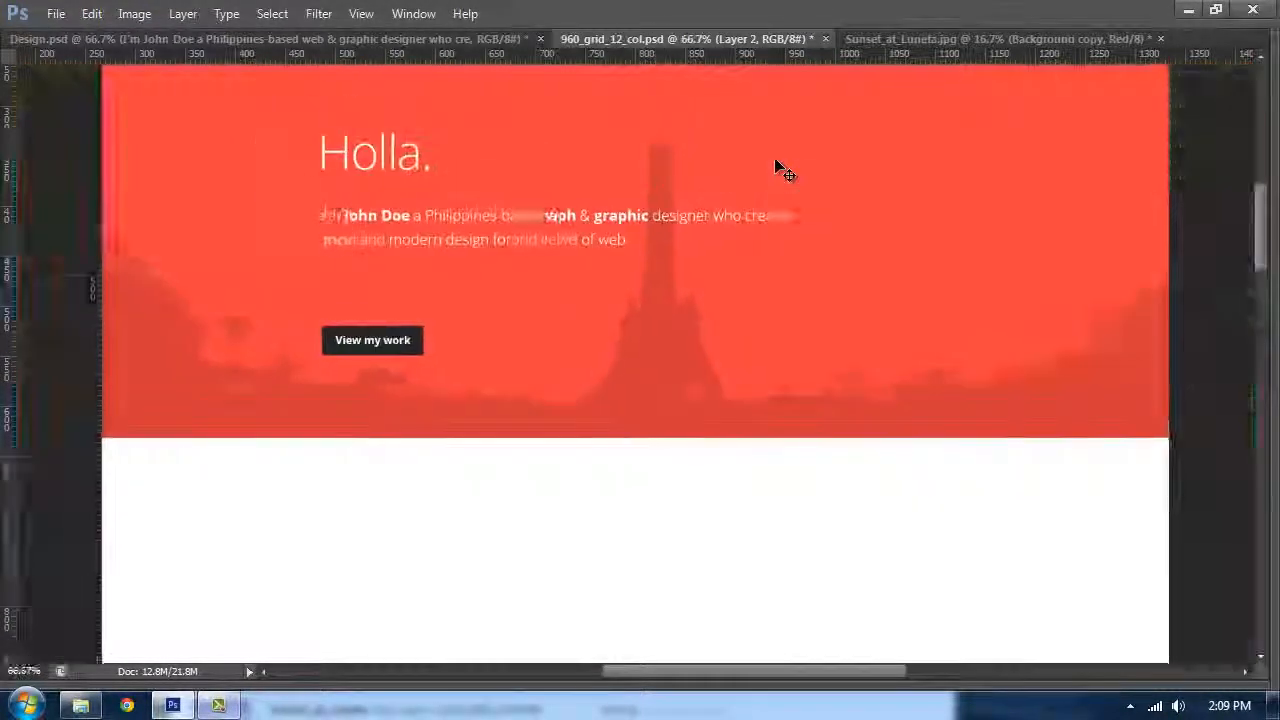
pyautogui.press('Tab')
pyautogui.scroll(2, 720, 343)
pyautogui.scroll(5, 1160, 520)
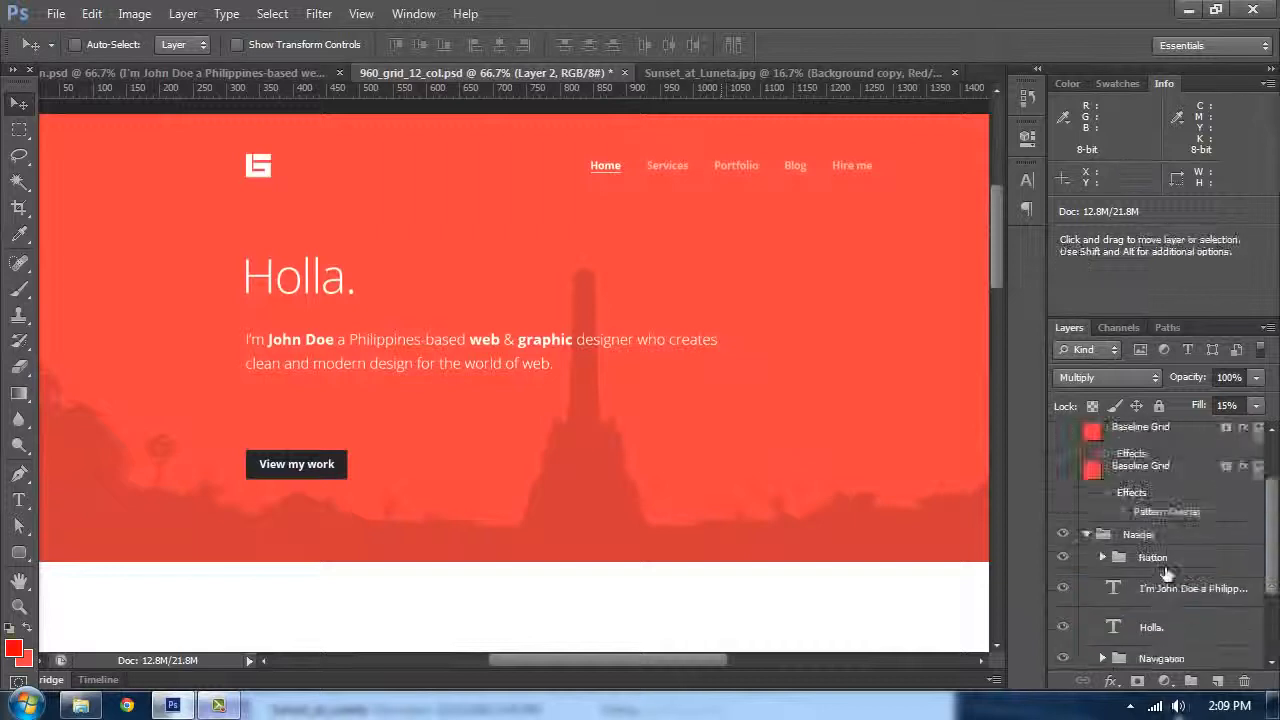
# Step: Collapse the Header group, add a new layer and put it in a new group named Services
pyautogui.click(1087, 574)
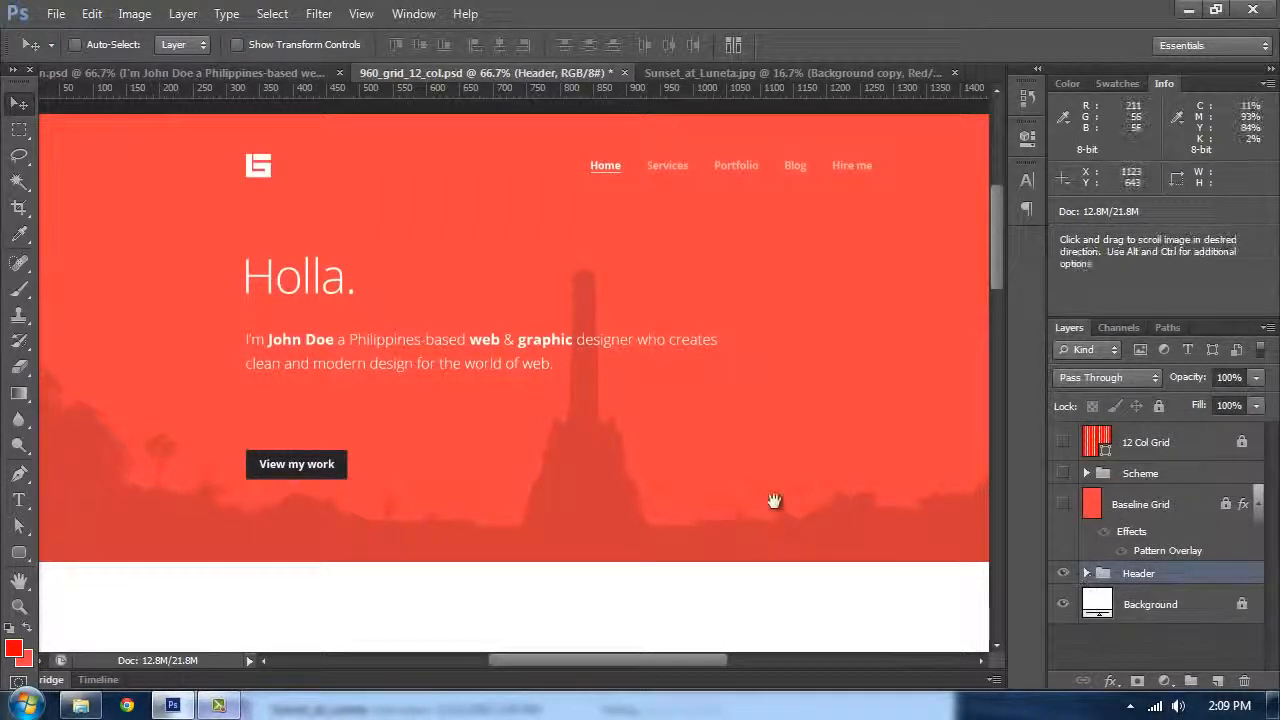
pyautogui.moveTo(771, 500); pyautogui.dragTo(820, 233)
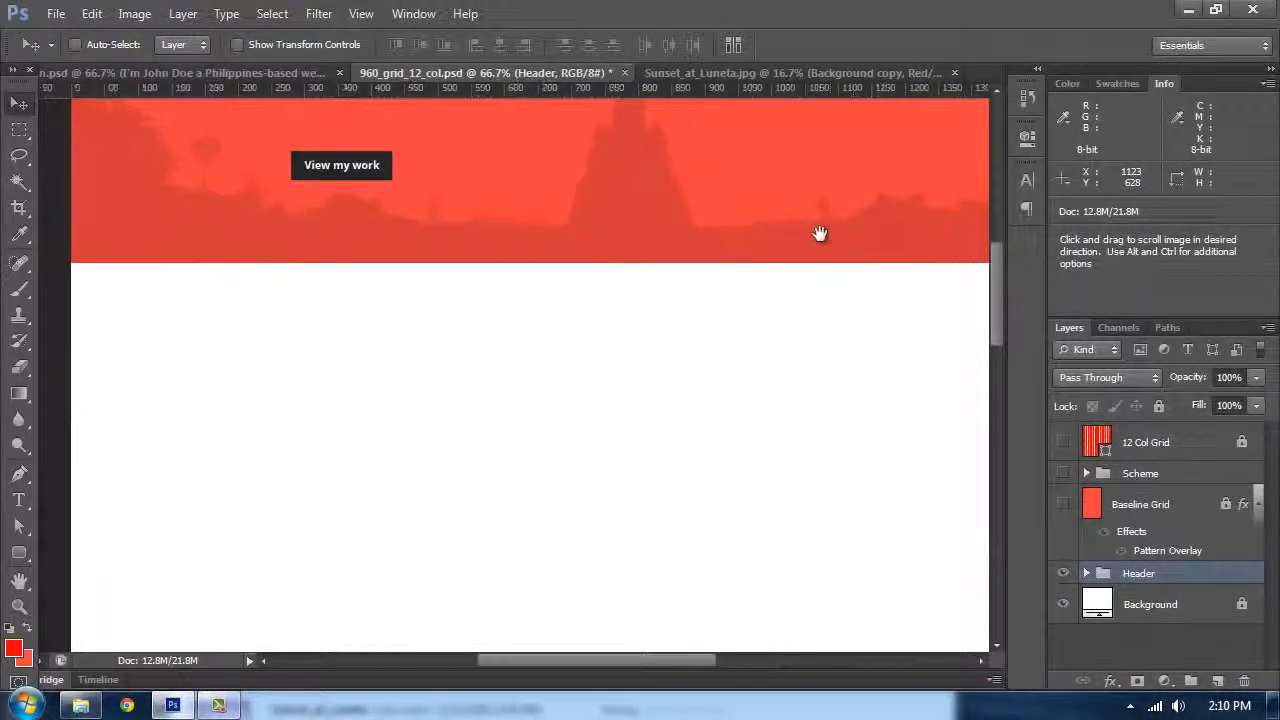
pyautogui.click(1216, 680)
pyautogui.hotkey('ctrl', 'g')
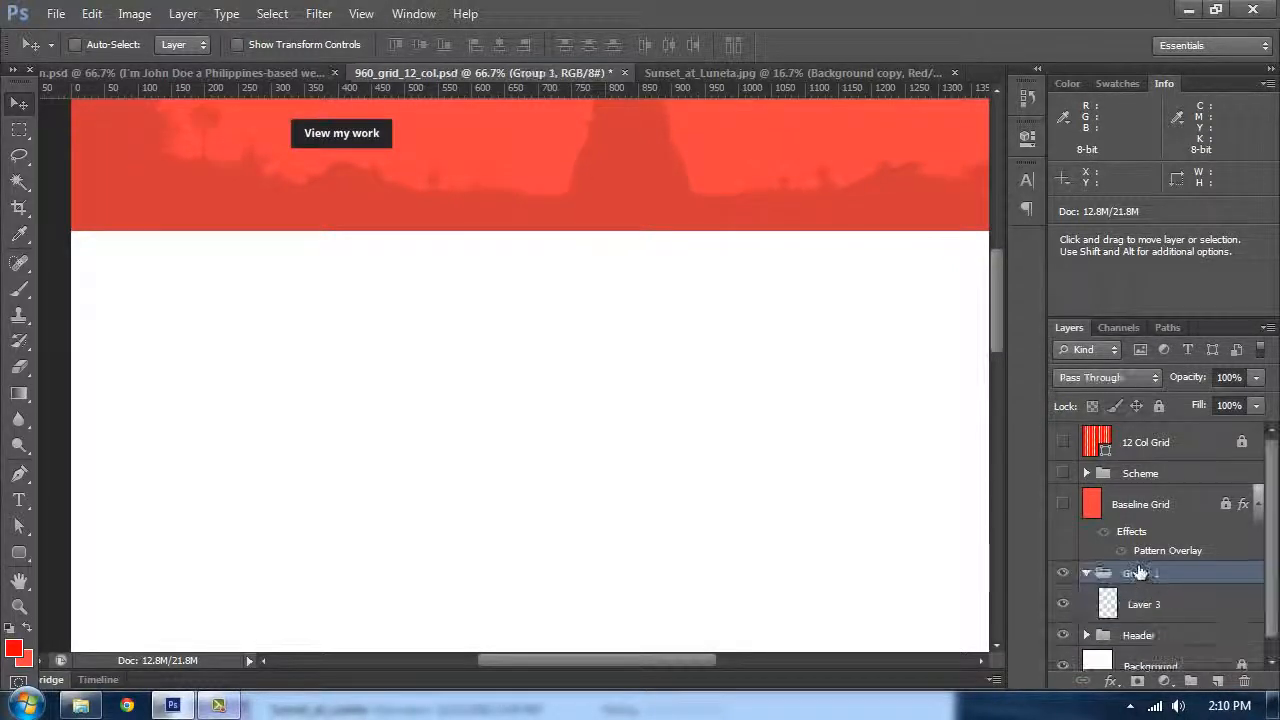
pyautogui.doubleClick(1145, 572)
pyautogui.write('Scervices')
pyautogui.press('Return')
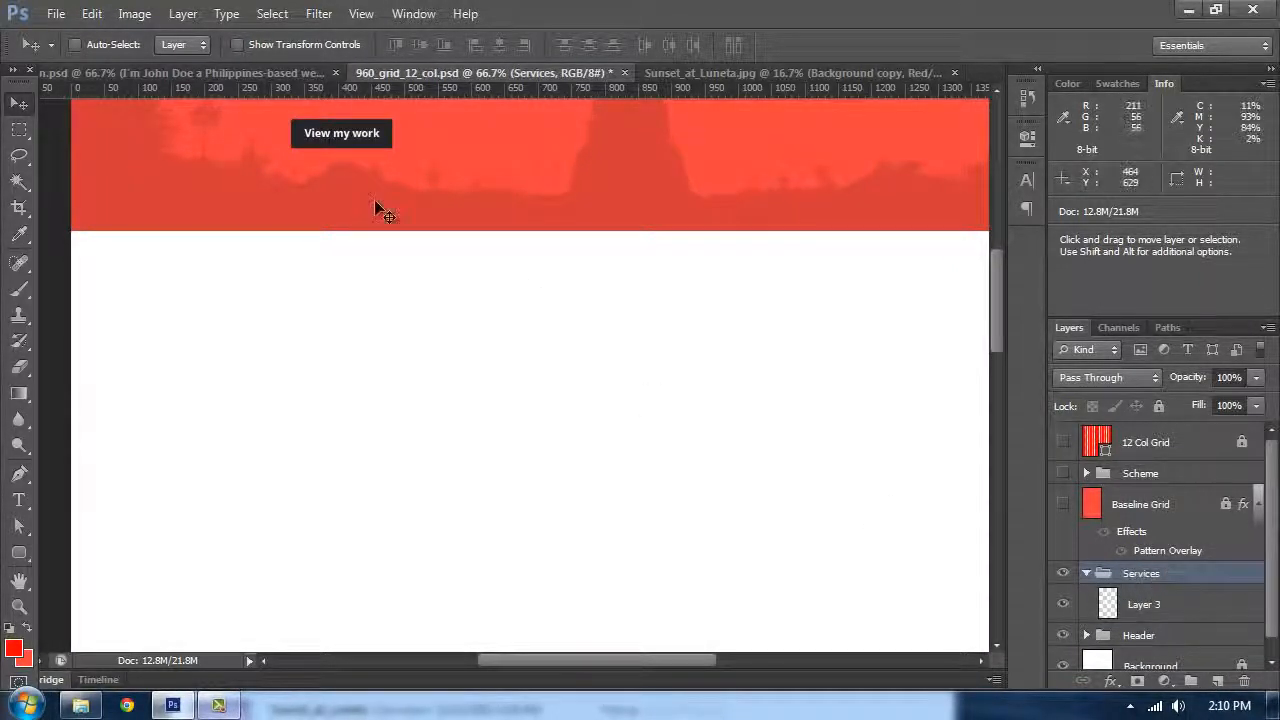
# Step: Compare the header with the Design.psd reference document
pyautogui.scroll(5, 374, 199)
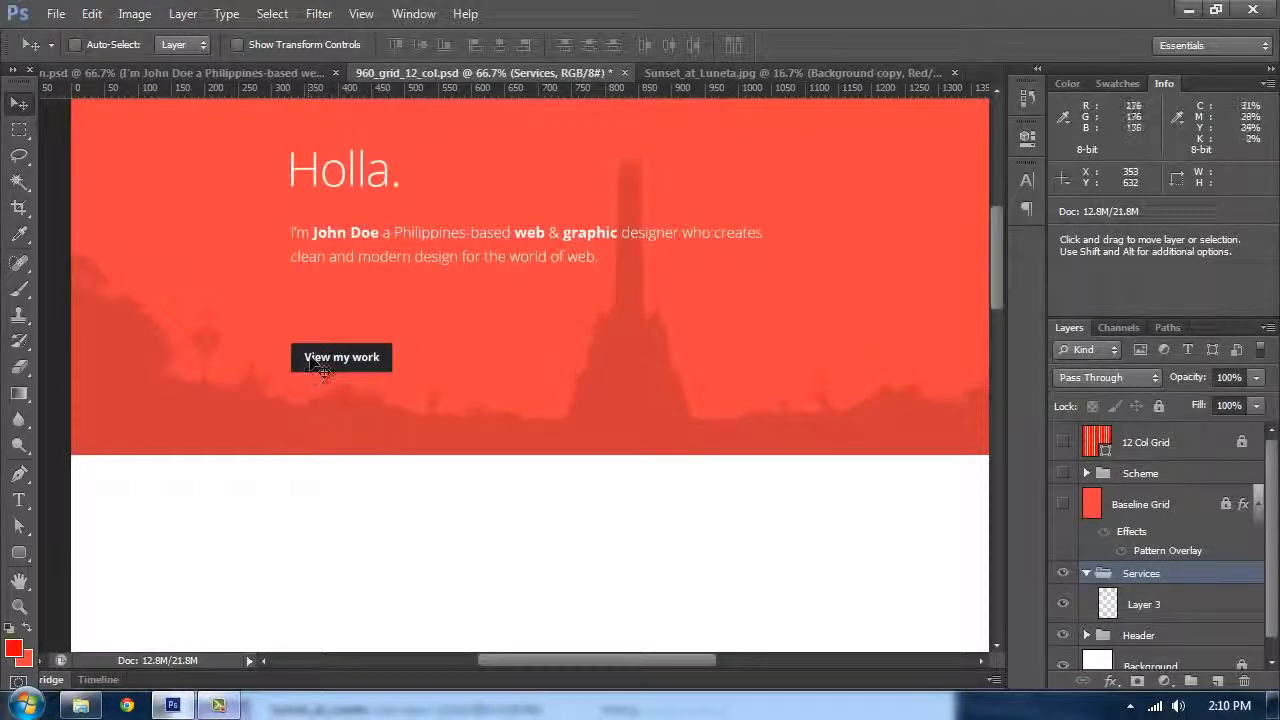
pyautogui.scroll(-3, 340, 340)
pyautogui.scroll(2, 420, 240)
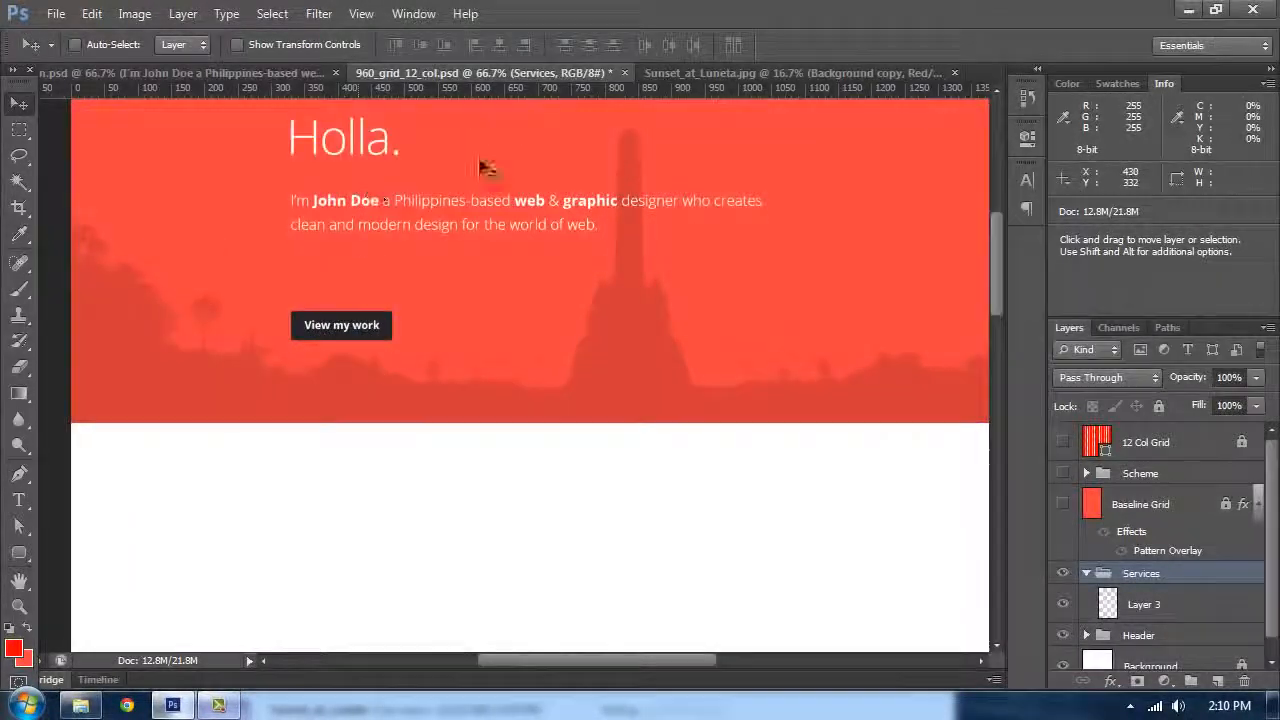
pyautogui.click(255, 80)
pyautogui.scroll(-5, 543, 380)
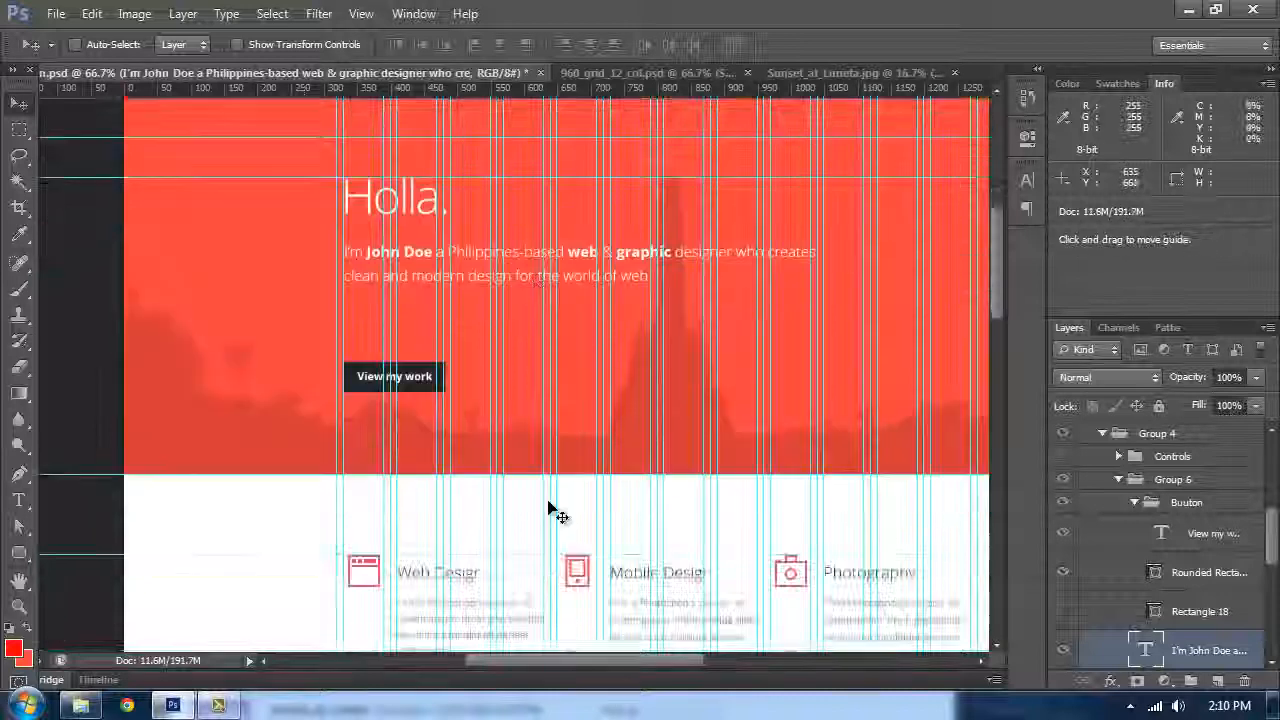
pyautogui.click(690, 73)
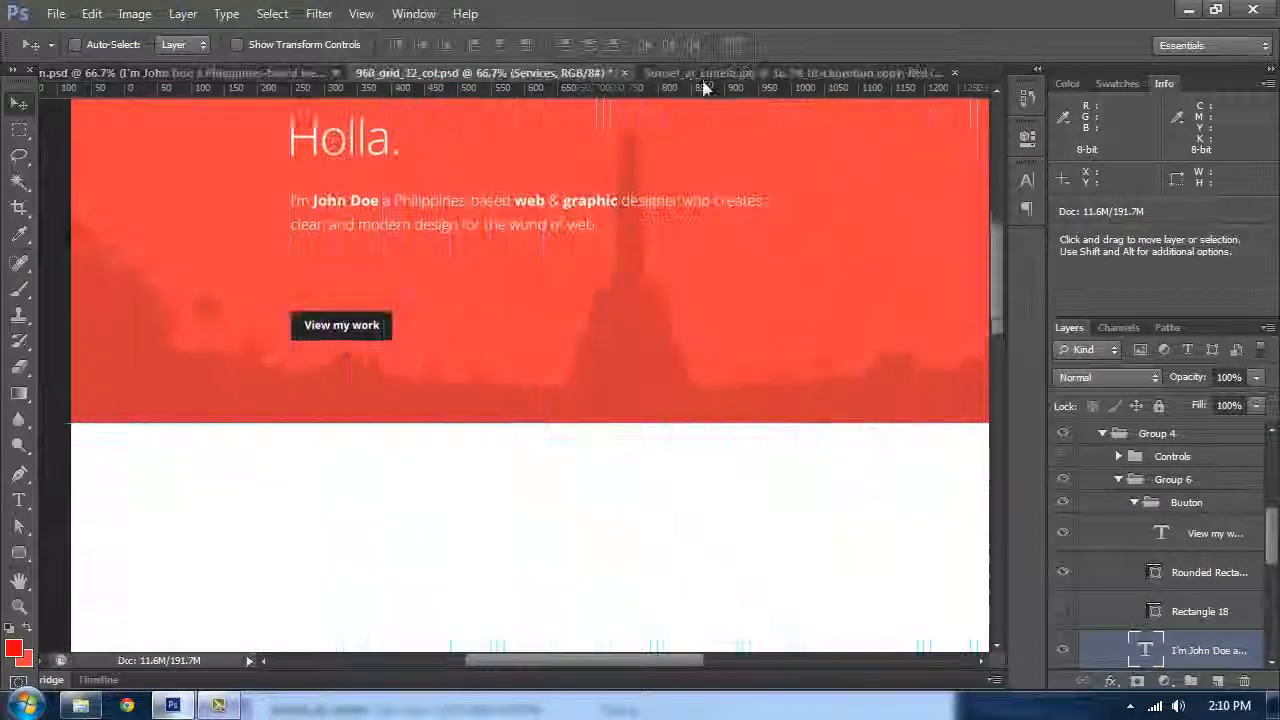
pyautogui.scroll(-2, 660, 275)
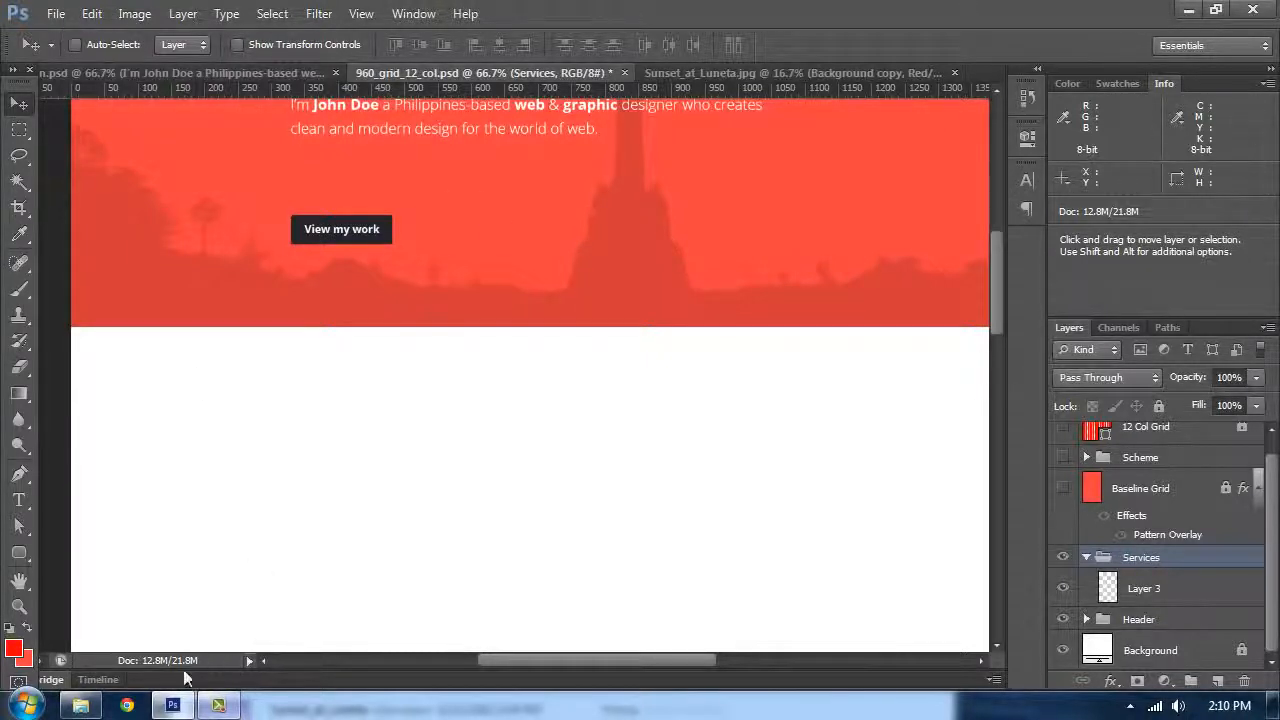
# Step: Browse the Portfolio Resource folder in Windows Explorer
pyautogui.click(80, 705)
pyautogui.click(193, 205)
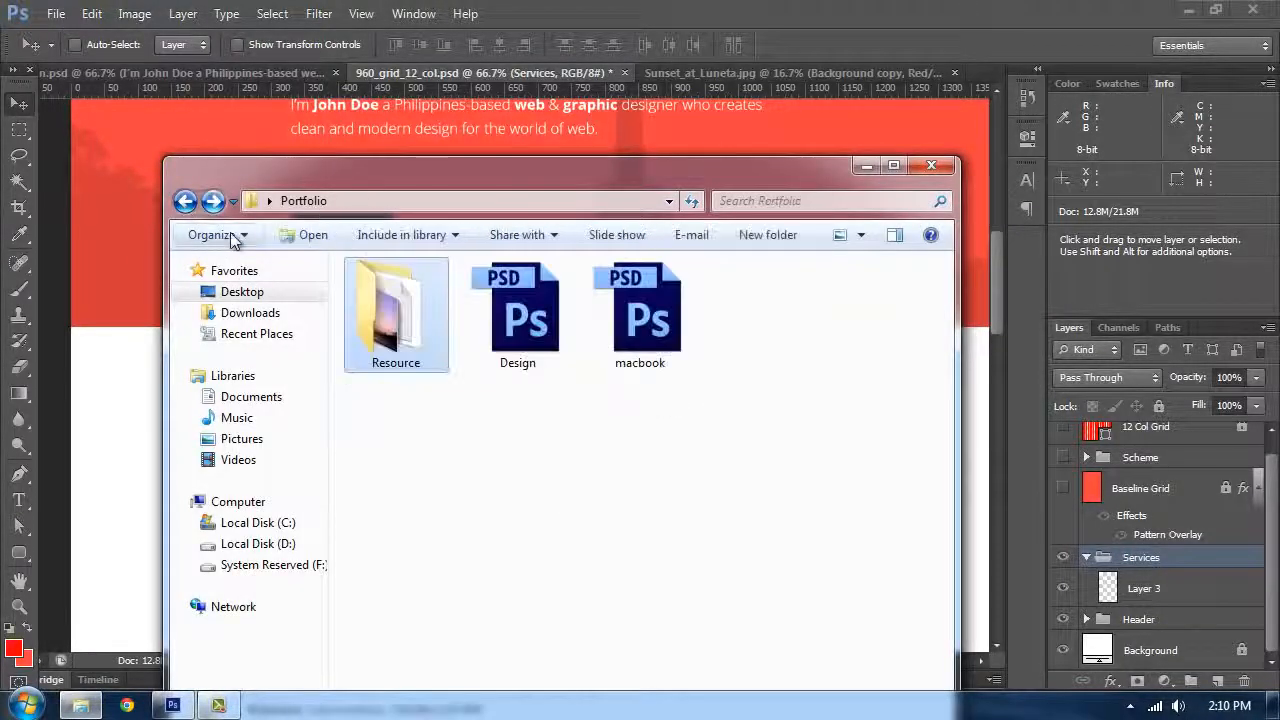
pyautogui.doubleClick(370, 328)
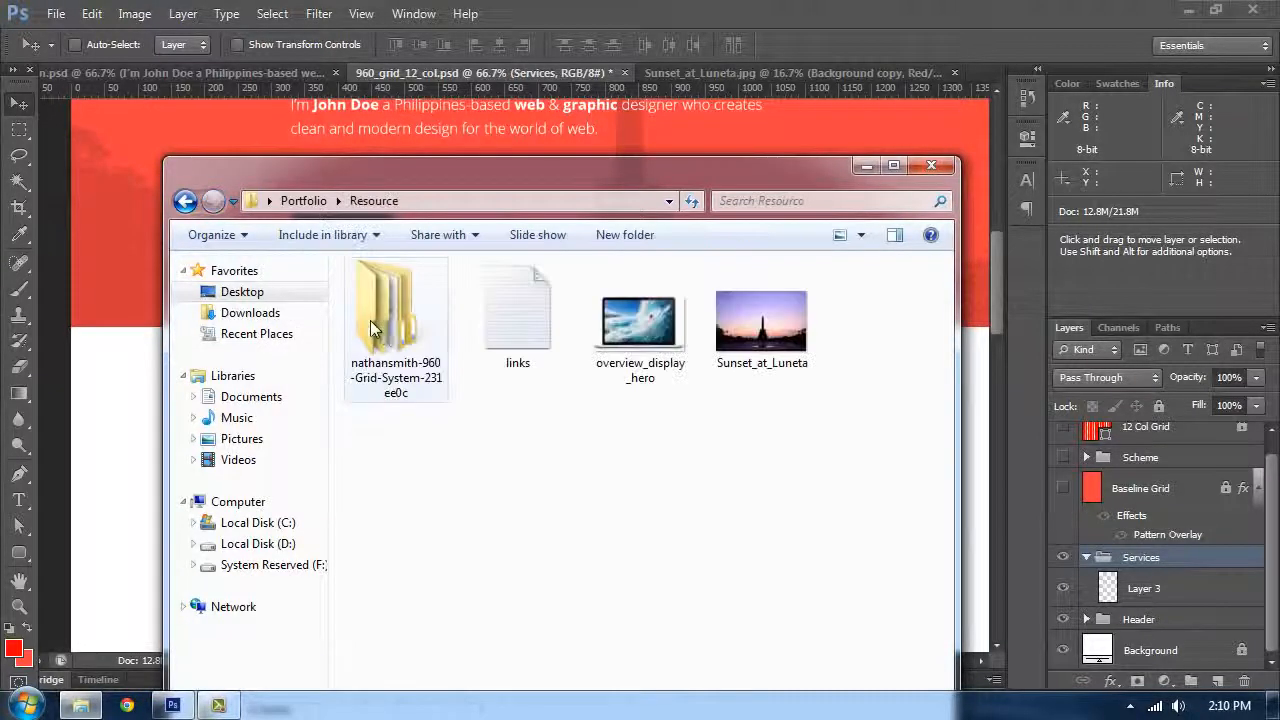
pyautogui.doubleClick(415, 345)
pyautogui.click(185, 201)
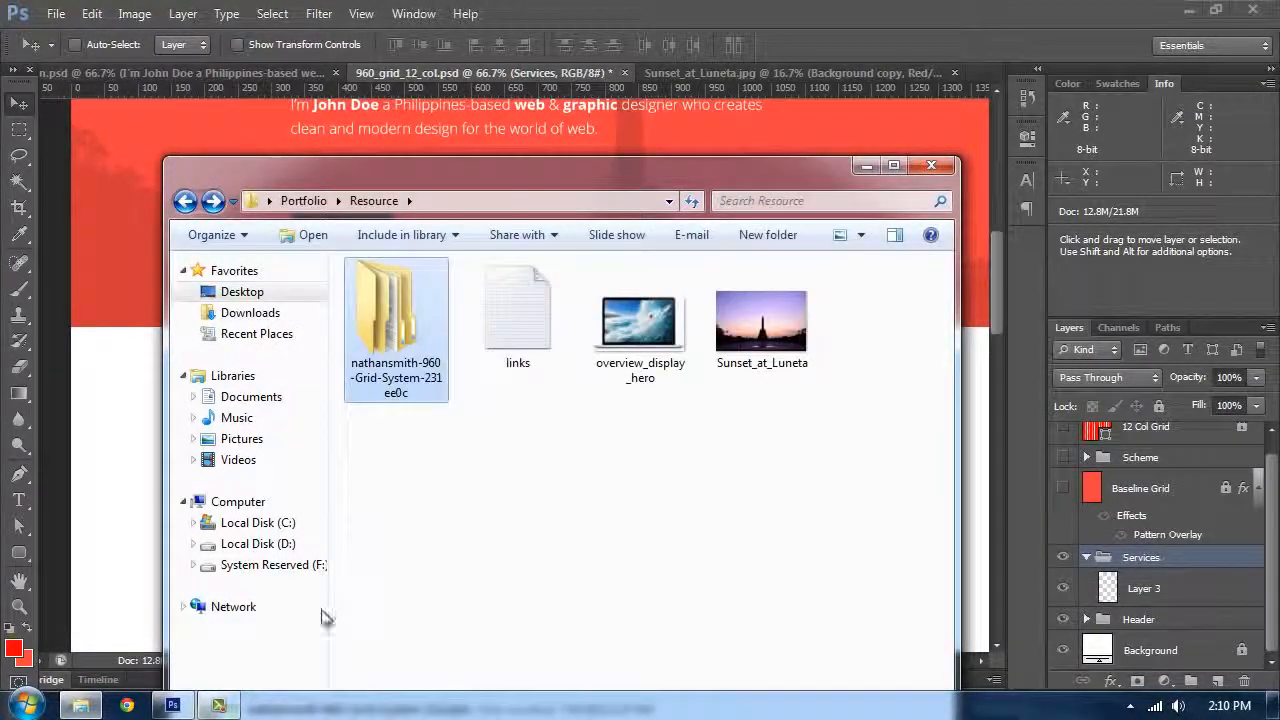
pyautogui.click(866, 165)
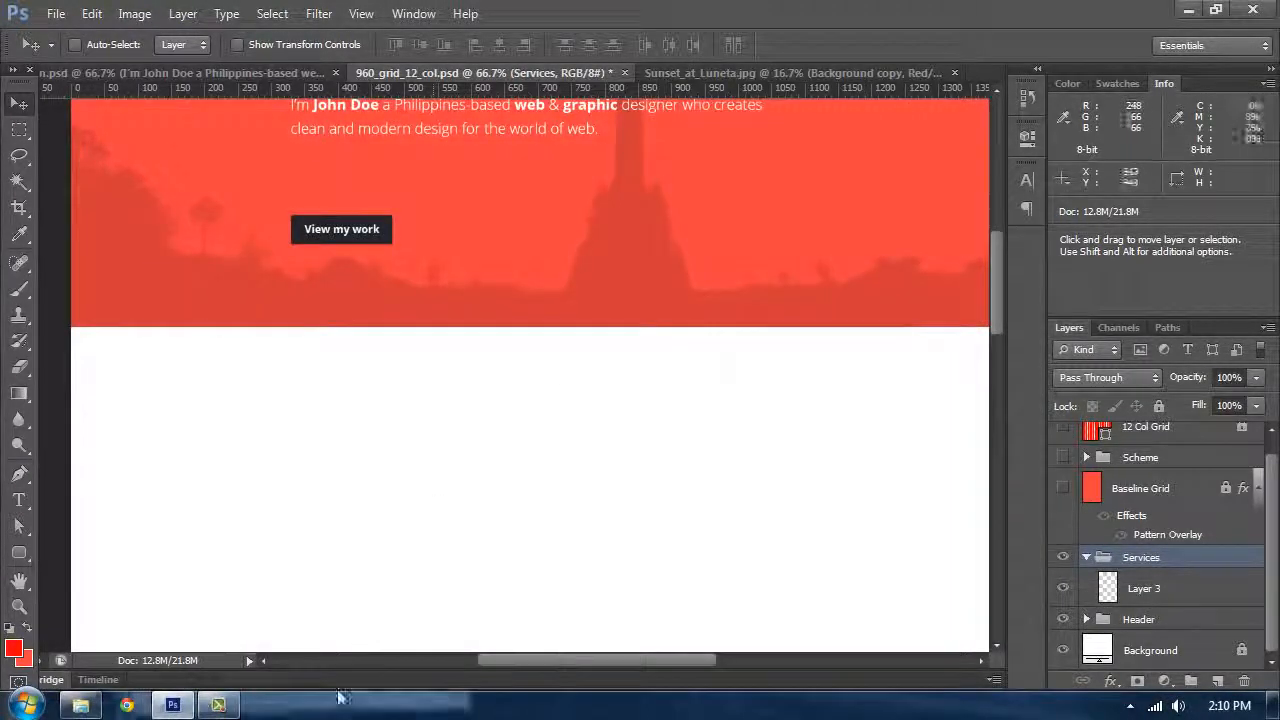
# Step: Switch to Chrome, maximize its window, open a new tab and reopen the 5 recently closed tabs
pyautogui.click(128, 706)
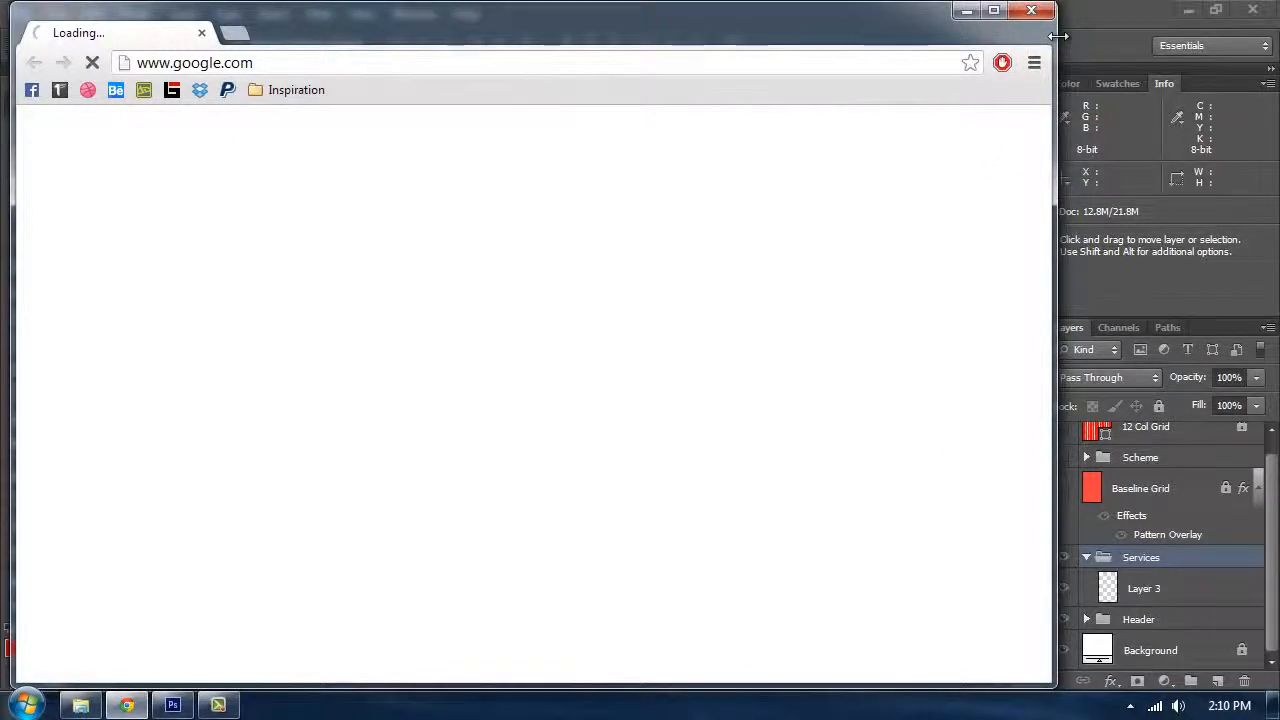
pyautogui.moveTo(1058, 36); pyautogui.dragTo(1277, 40)
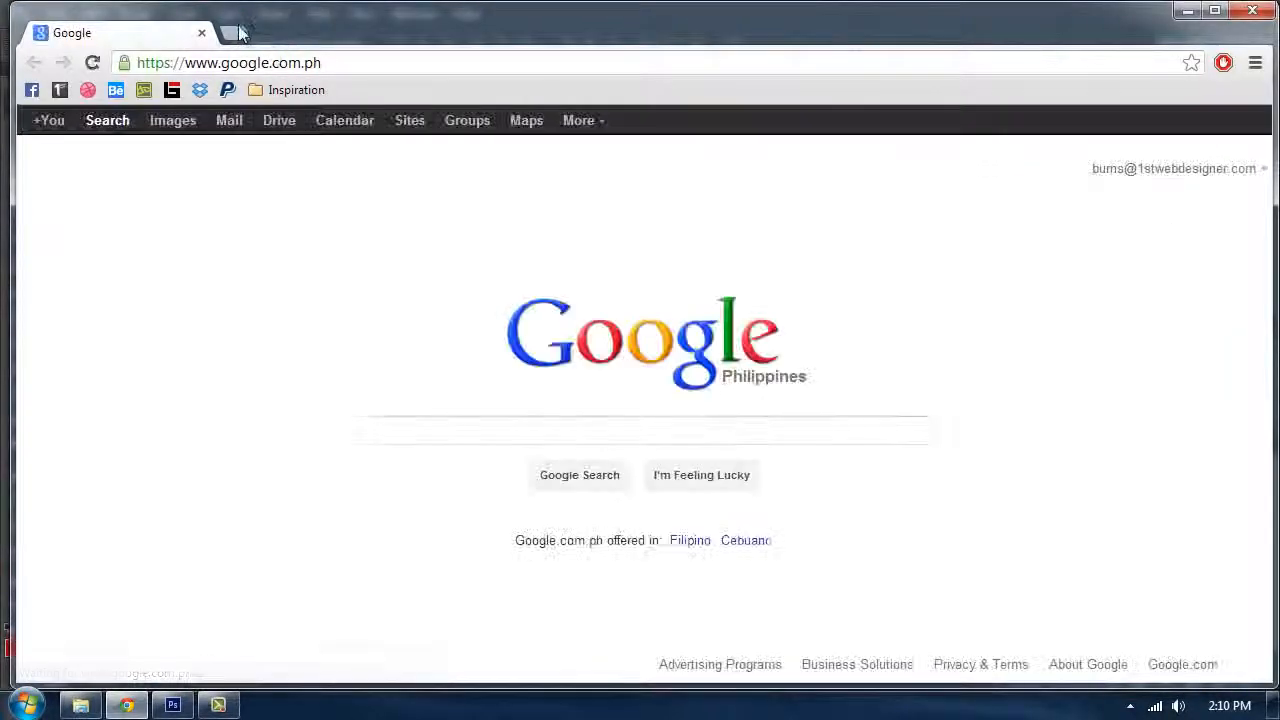
pyautogui.click(232, 33)
pyautogui.click(1112, 666)
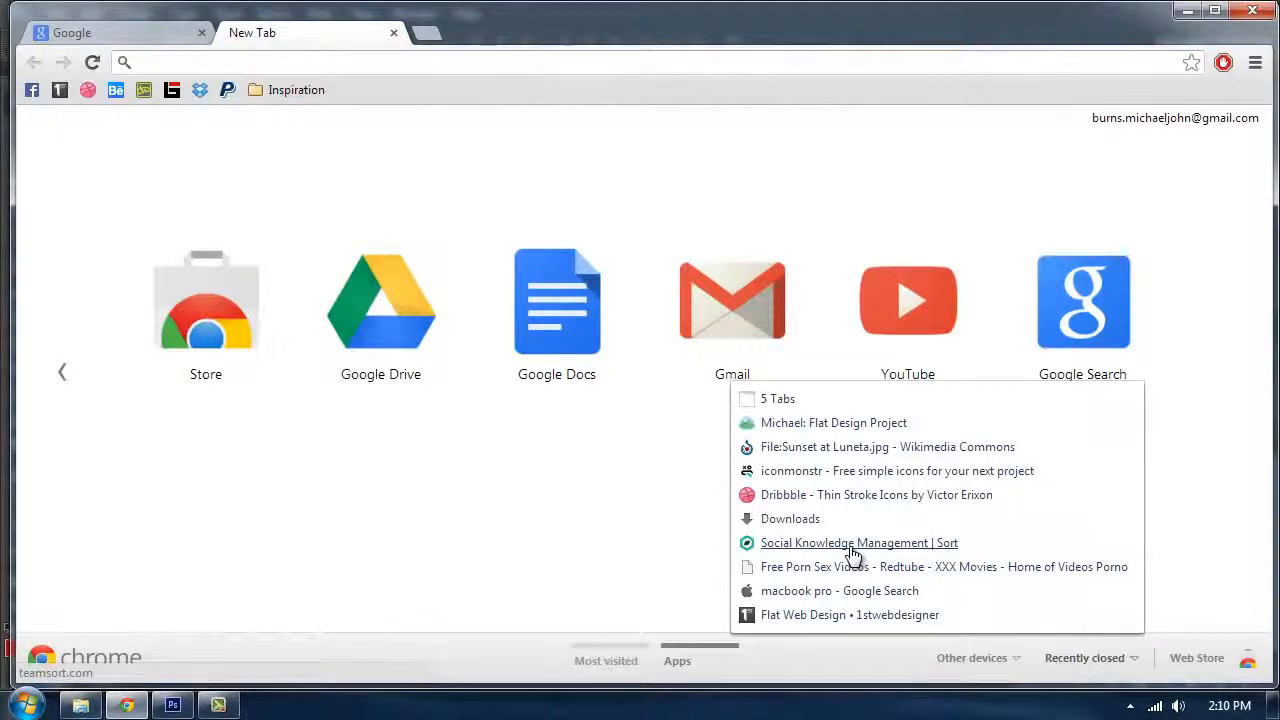
pyautogui.click(780, 402)
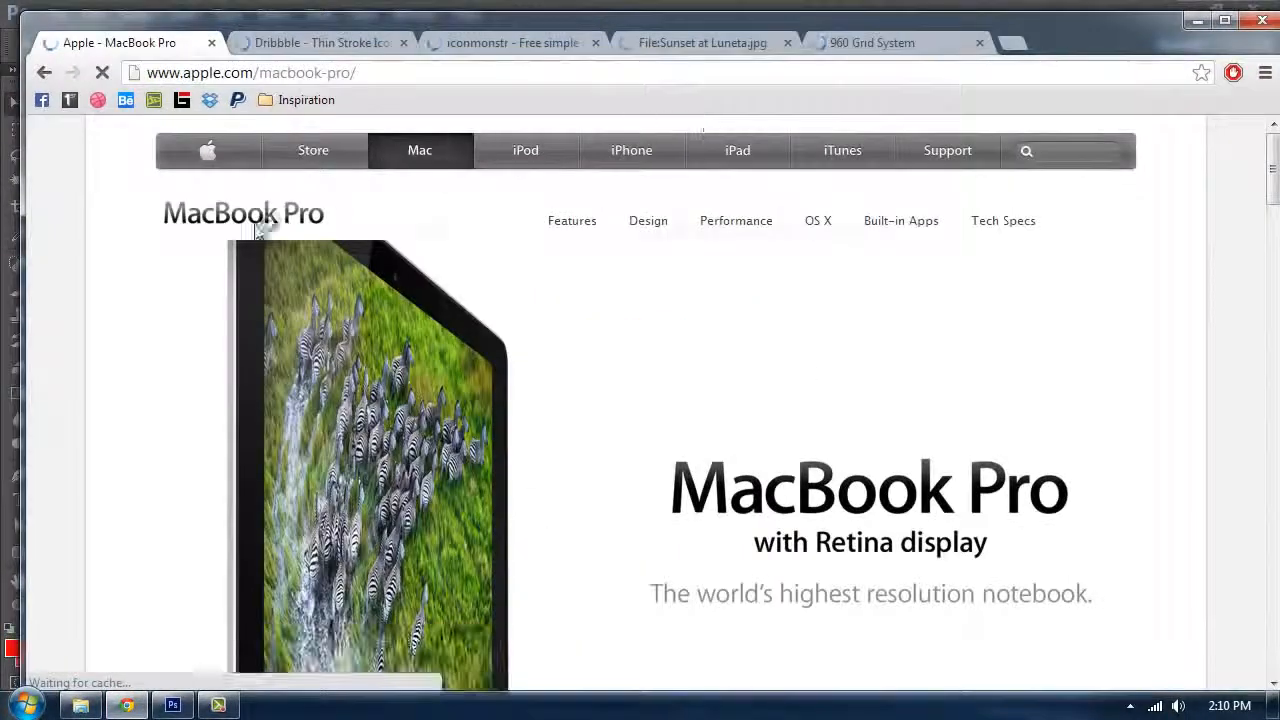
# Step: Download the Attachment.psd file from the Dribbble Thin Stroke Icons page
pyautogui.click(330, 46)
pyautogui.click(456, 48)
pyautogui.click(371, 50)
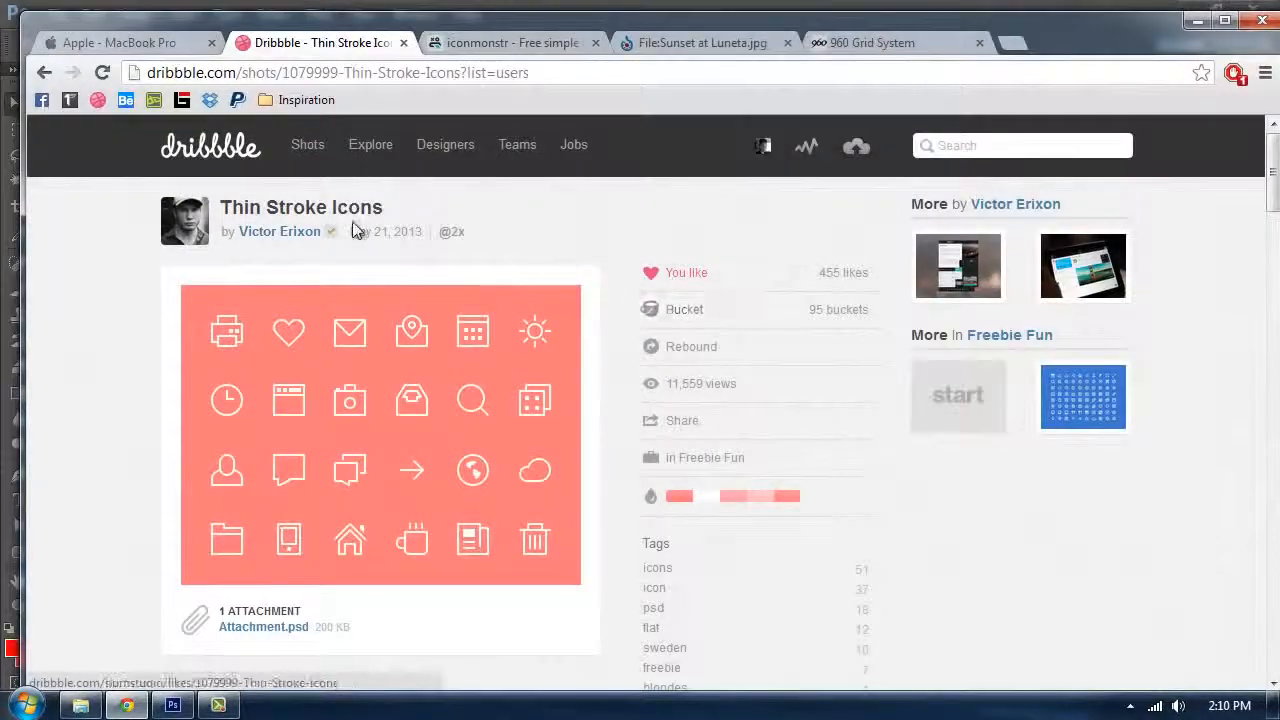
pyautogui.scroll(-2, 737, 234)
pyautogui.scroll(2, 600, 210)
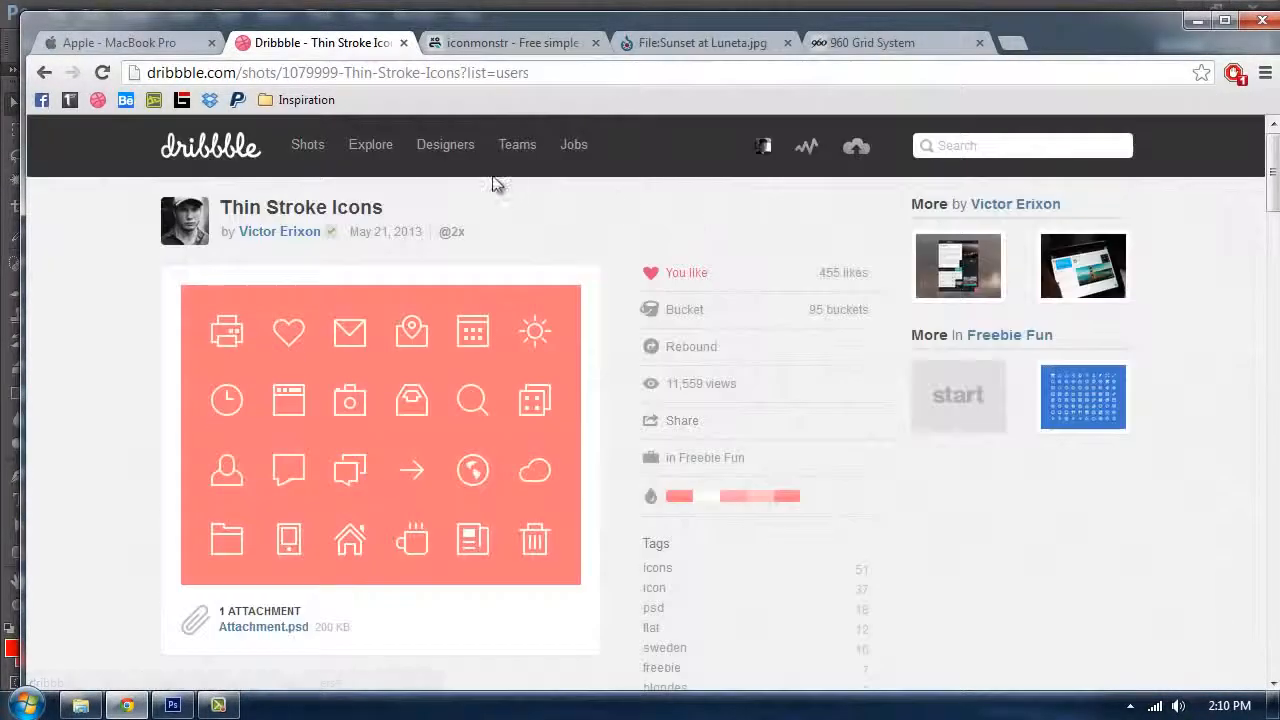
pyautogui.scroll(-3, 286, 306)
pyautogui.scroll(2, 280, 320)
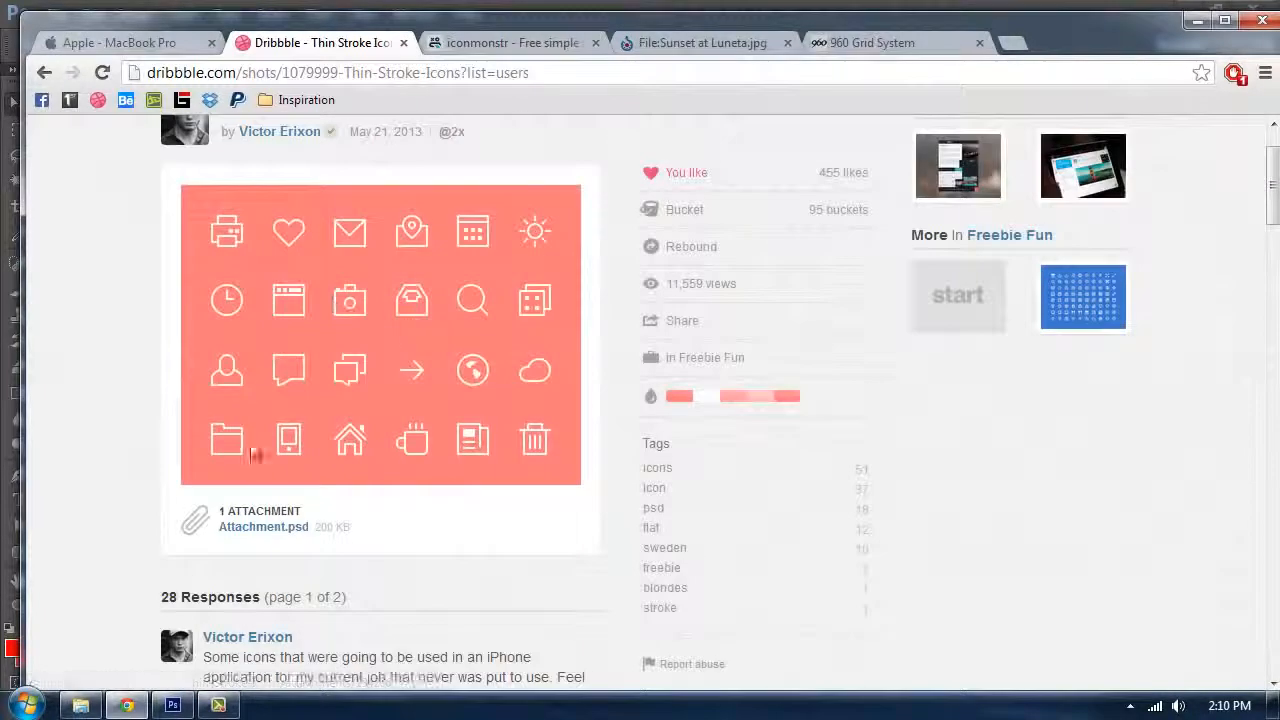
pyautogui.click(277, 533)
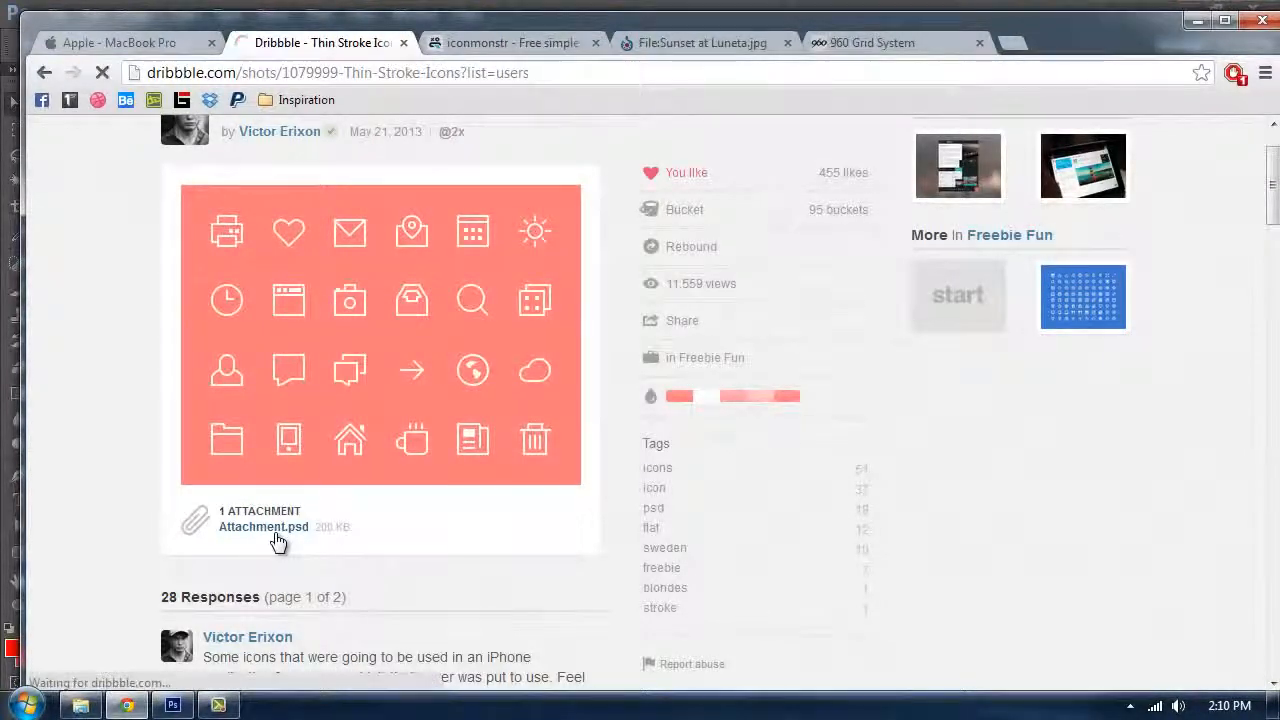
pyautogui.scroll(1, 414, 466)
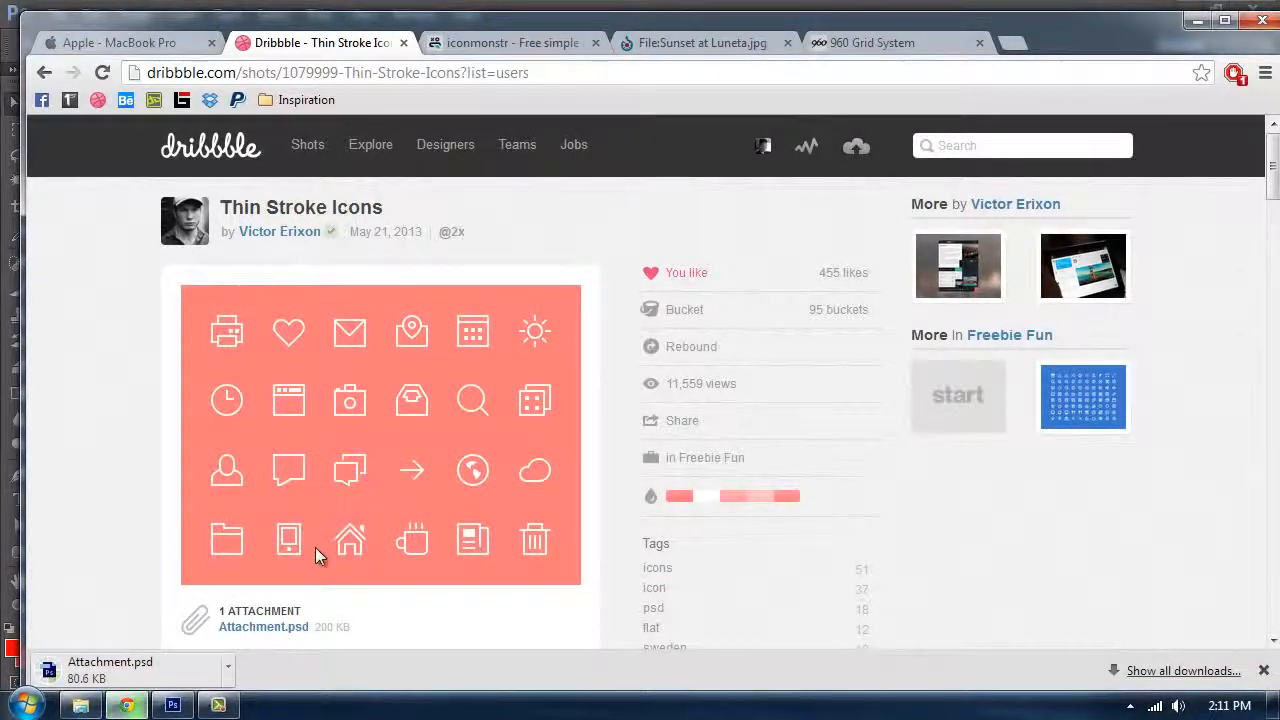
pyautogui.click(528, 46)
pyautogui.click(344, 46)
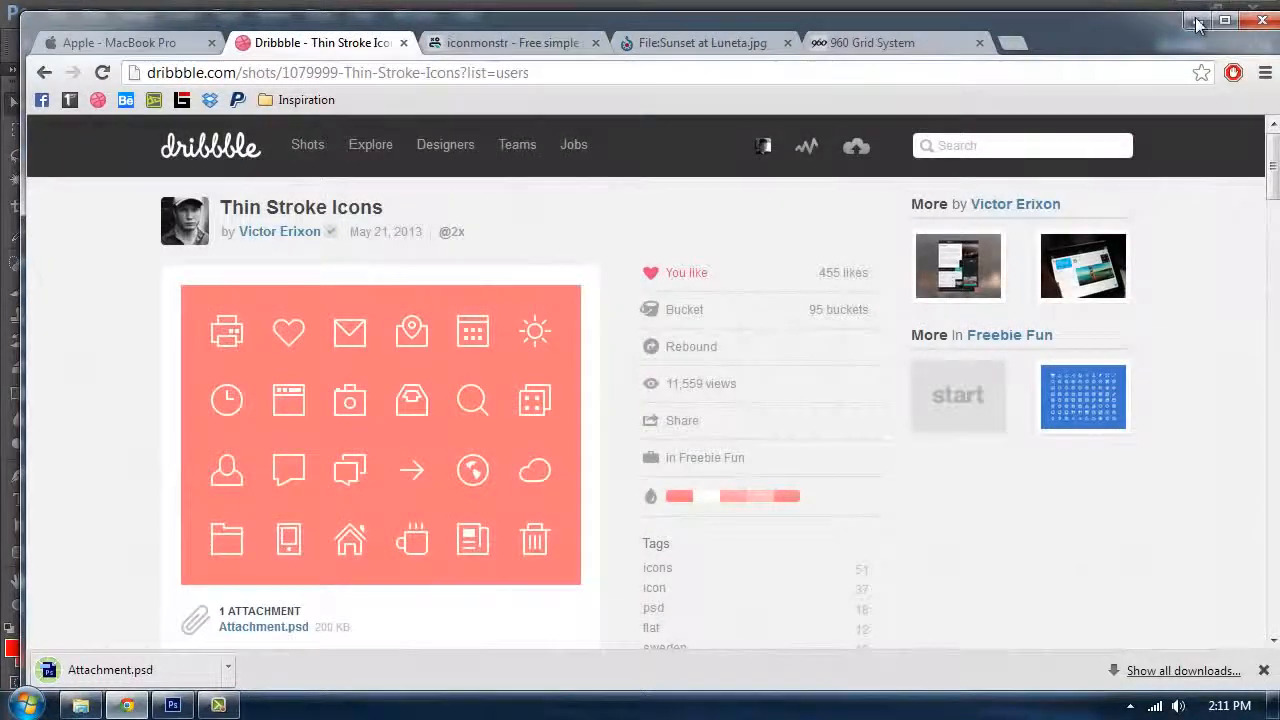
# Step: Show the downloaded file in its folder and paste it into the Portfolio\Resource folder on the Desktop
pyautogui.click(1197, 22)
pyautogui.click(127, 705)
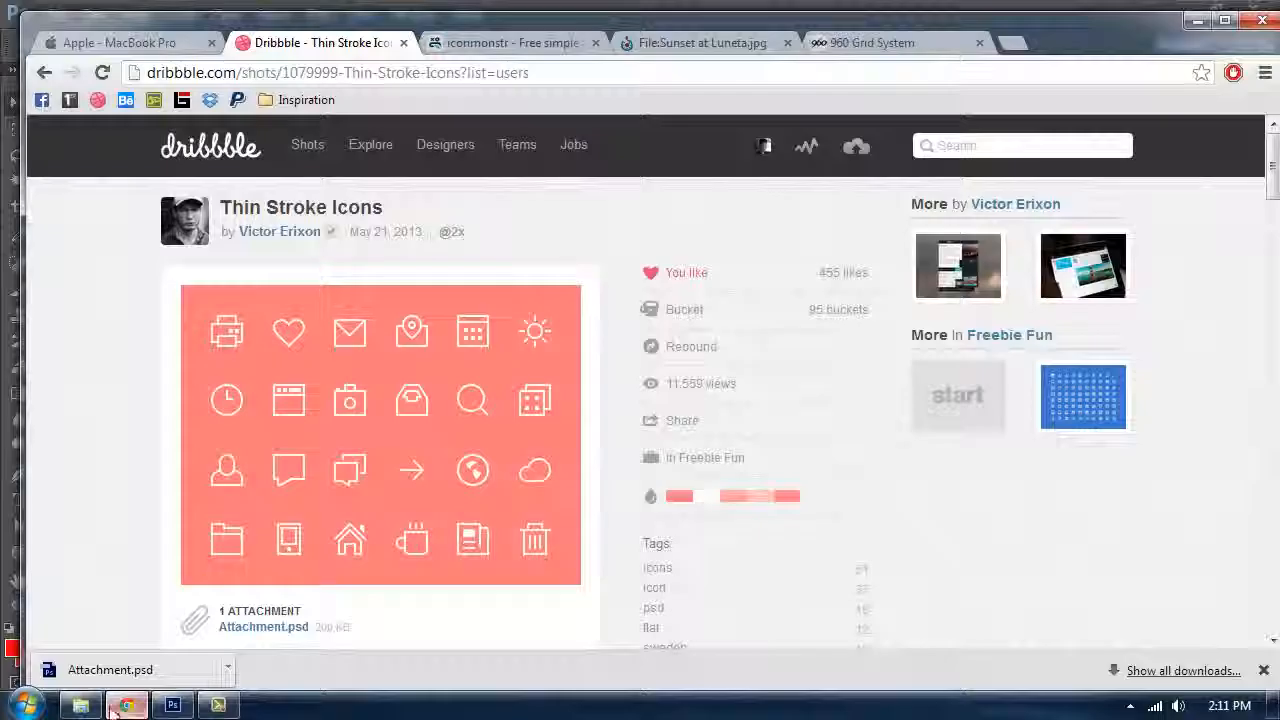
pyautogui.click(229, 668)
pyautogui.click(345, 588)
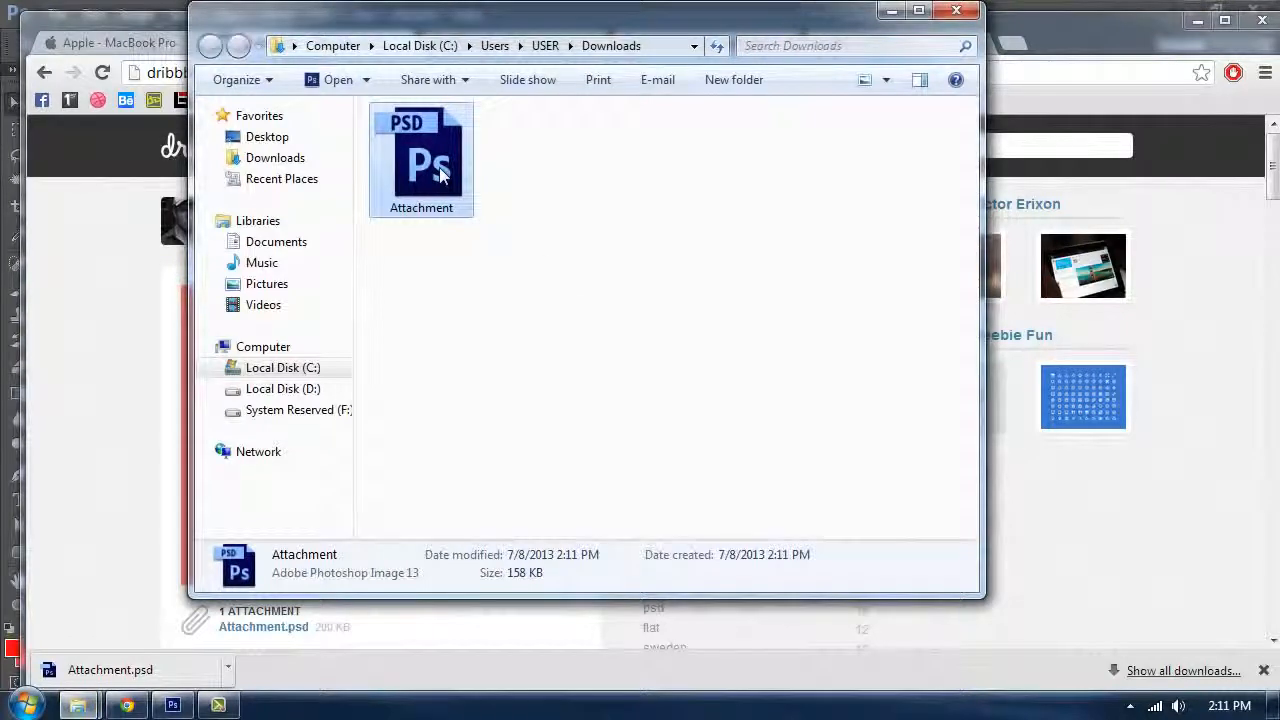
pyautogui.click(270, 137)
pyautogui.doubleClick(448, 295)
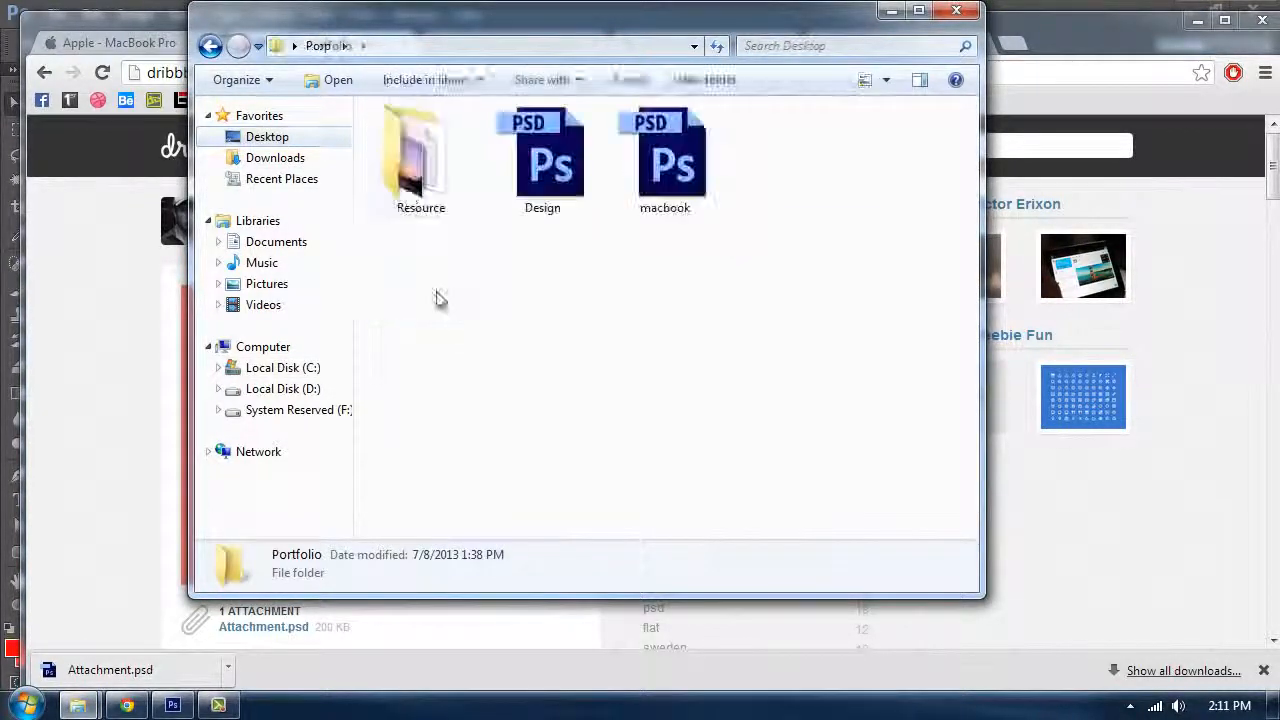
pyautogui.doubleClick(422, 172)
pyautogui.hotkey('ctrl', 'v')
pyautogui.click(600, 354)
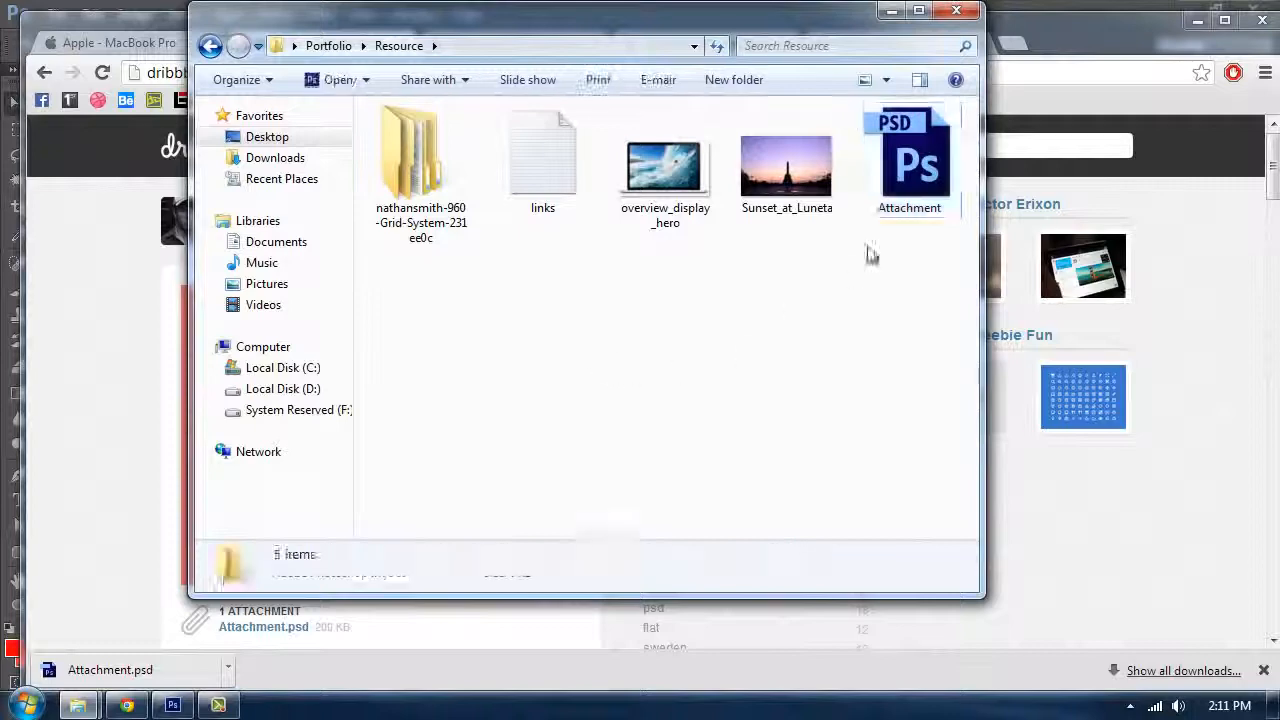
# Step: Open Attachment.psd from the Resource folder in Photoshop
pyautogui.doubleClick(896, 186)
pyautogui.moveTo(790, 40); pyautogui.dragTo(752, 159)
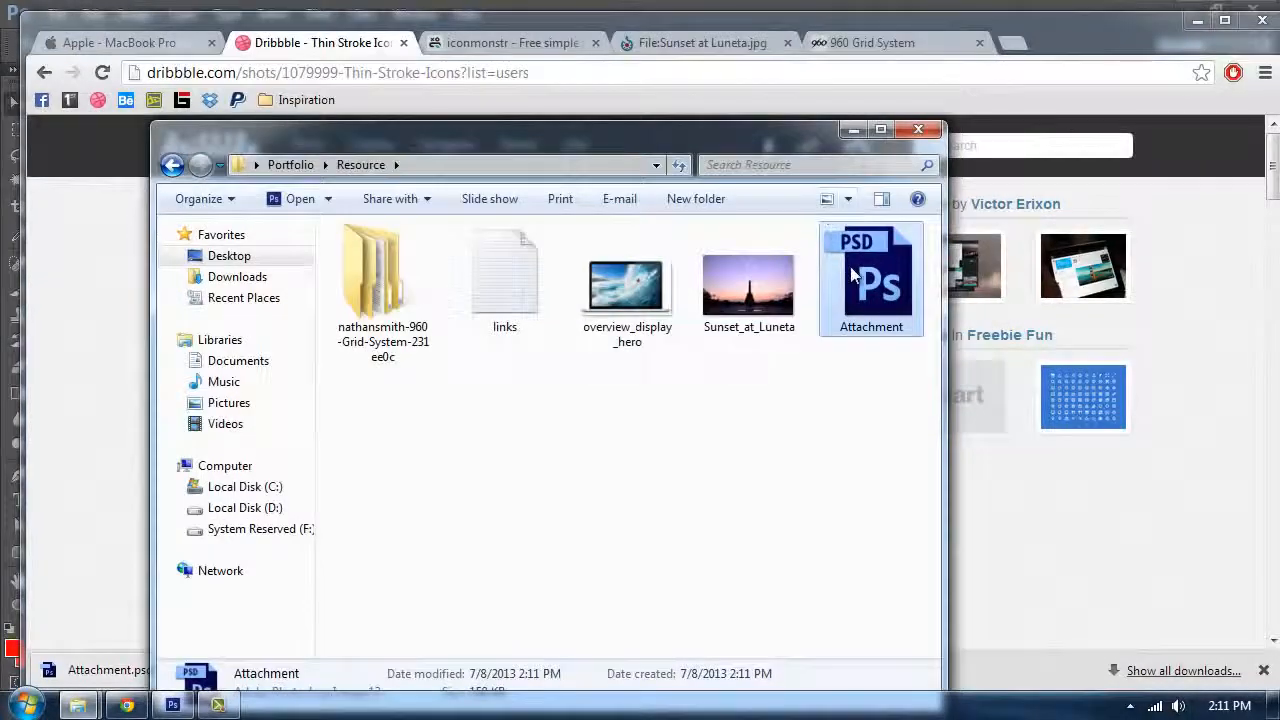
pyautogui.click(188, 706)
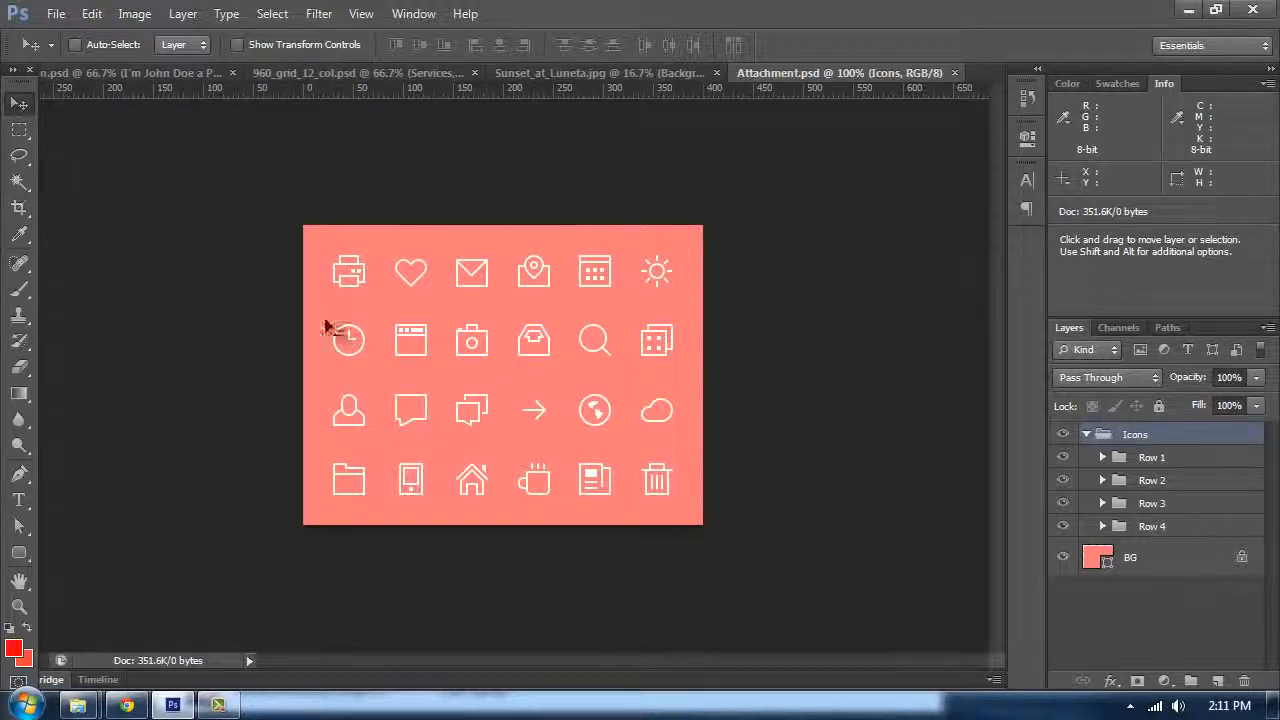
# Step: Select the Browser icon layer and duplicate it into the Design.psd document
pyautogui.keyDown('ctrl'); pyautogui.click(405, 350); pyautogui.keyUp('ctrl')
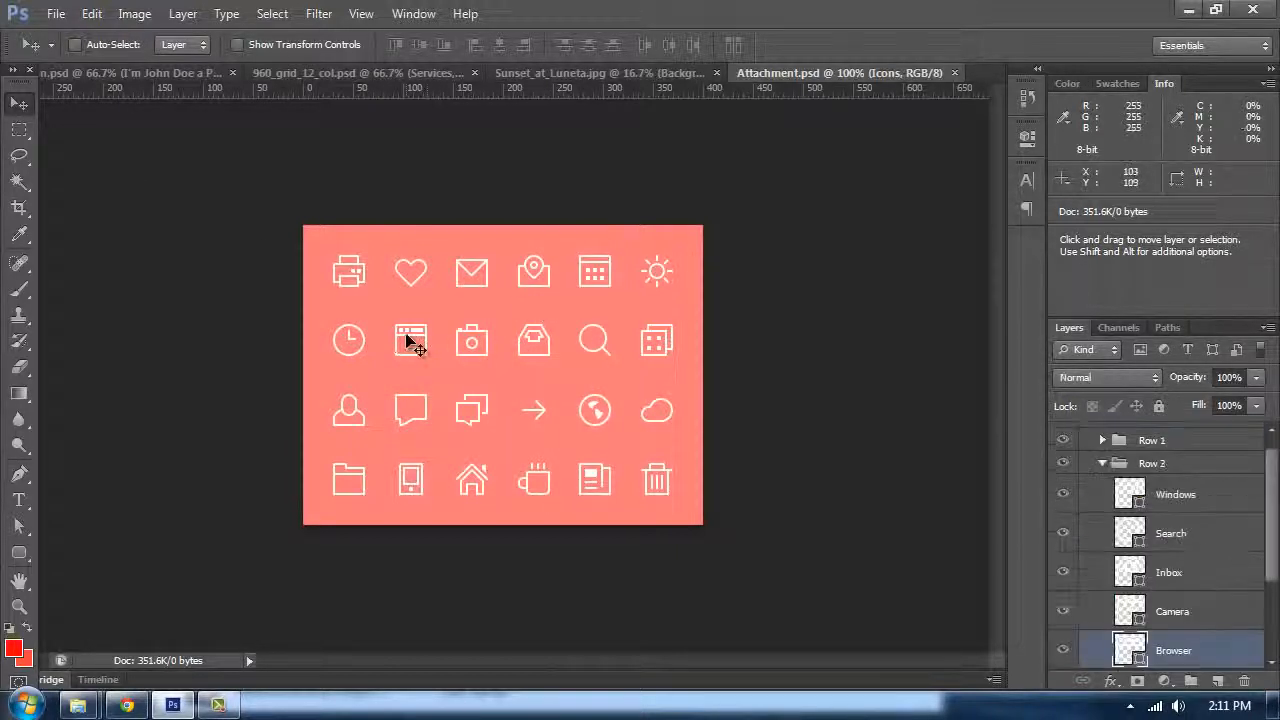
pyautogui.scroll(-1, 1158, 600)
pyautogui.rightClick(1165, 627)
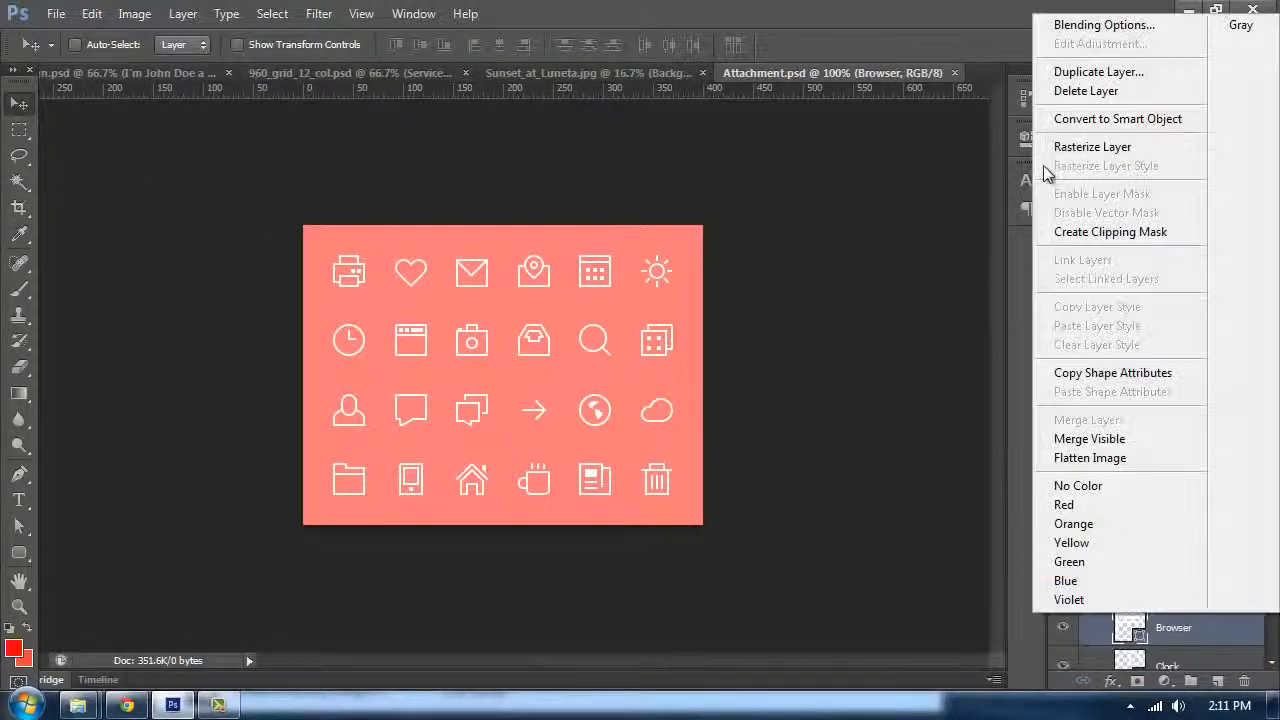
pyautogui.click(1100, 71)
pyautogui.click(1001, 229)
pyautogui.rightClick(1185, 623)
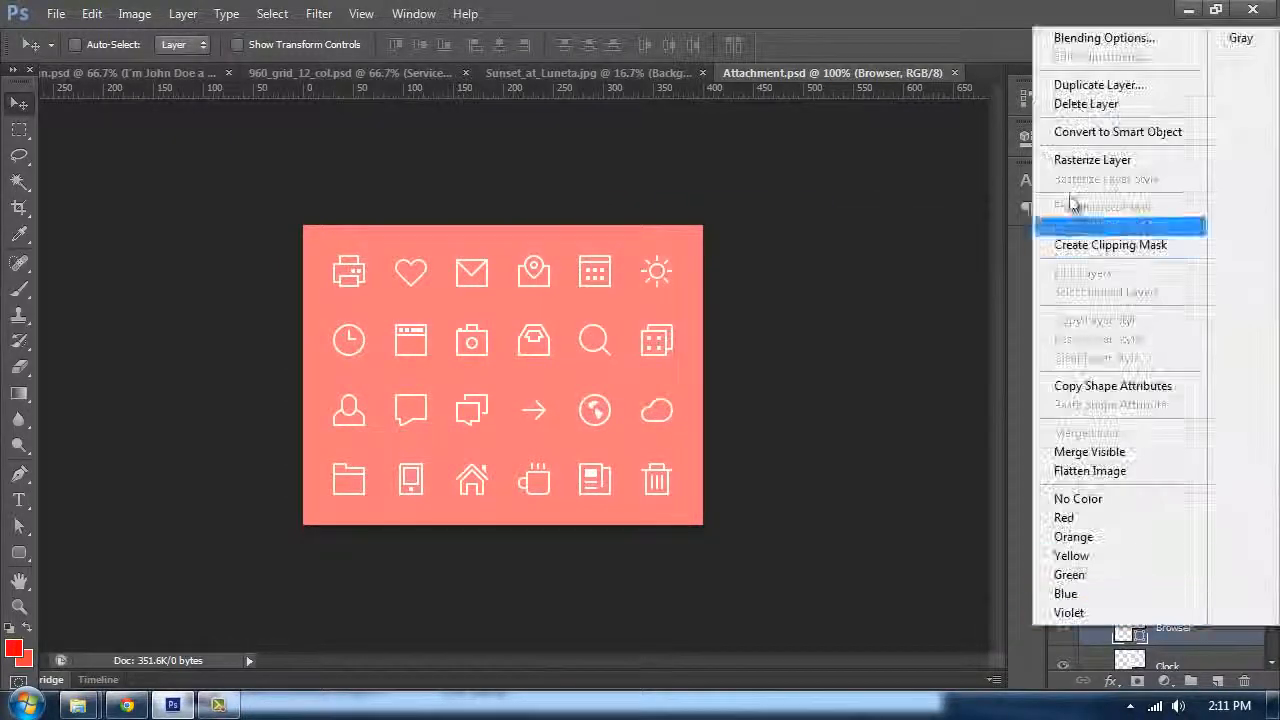
pyautogui.click(1078, 87)
pyautogui.click(900, 343)
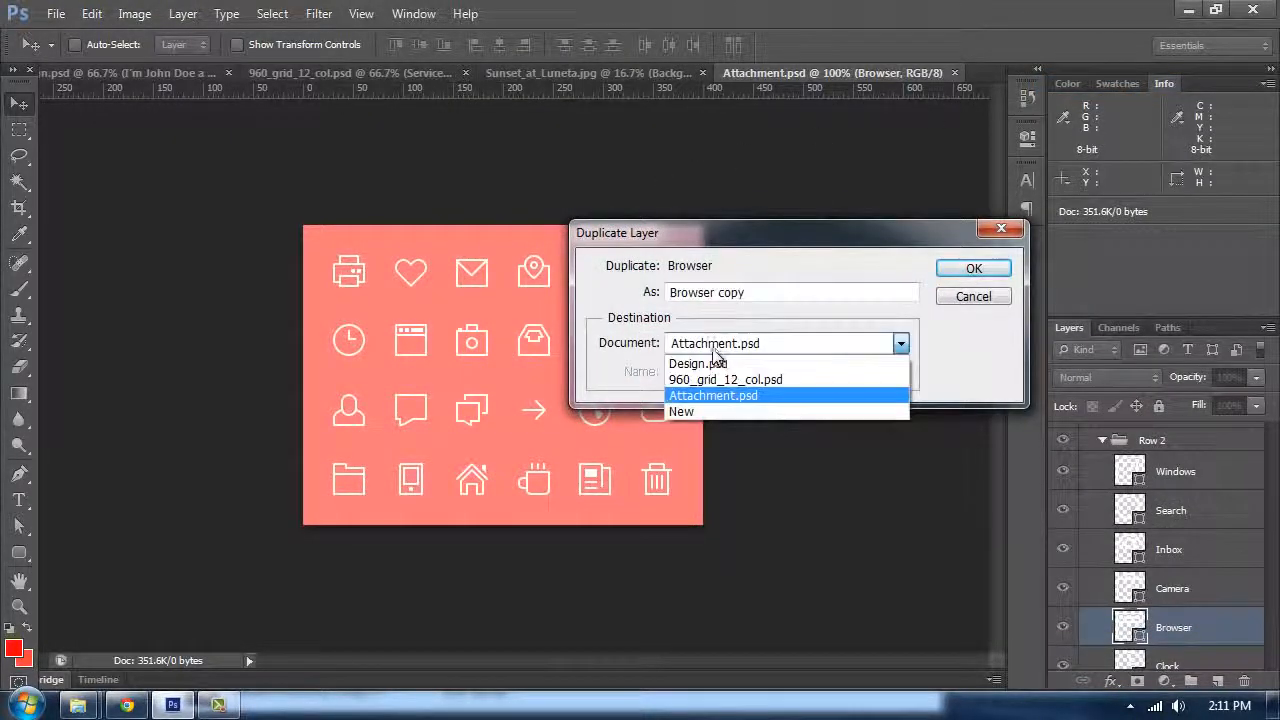
pyautogui.click(700, 360)
pyautogui.click(975, 270)
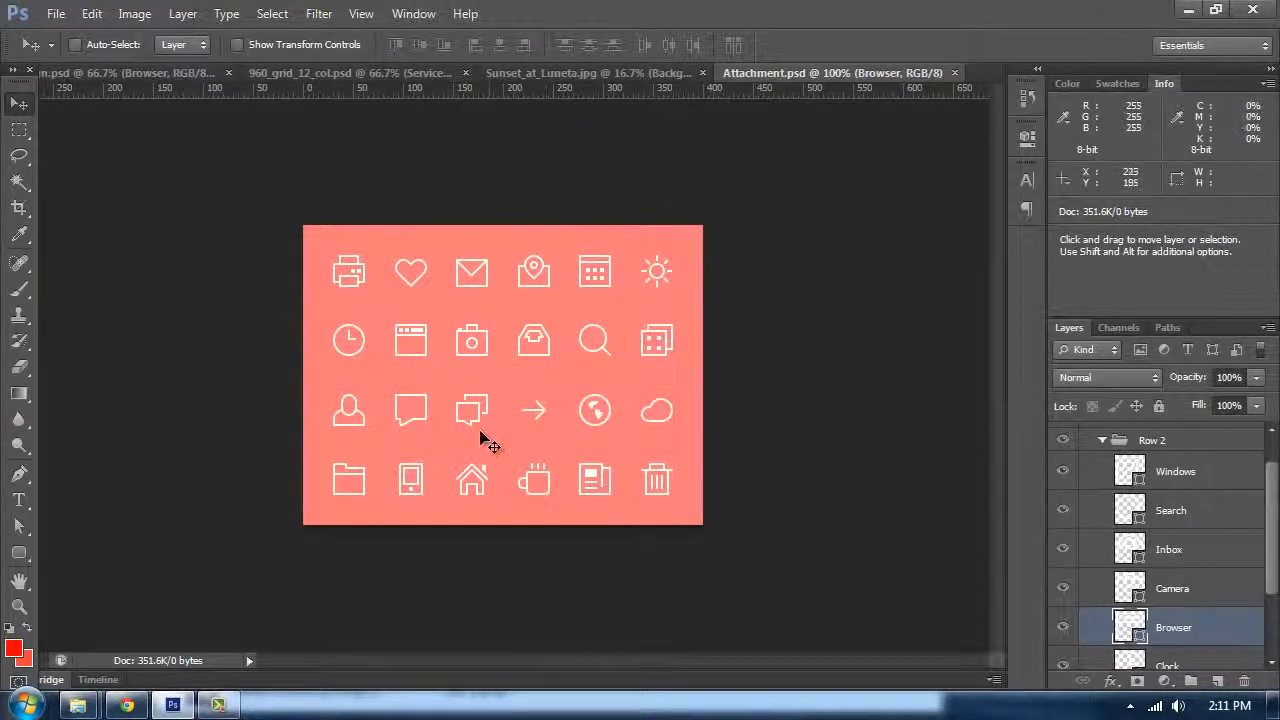
# Step: Try to duplicate the iPhone icon layer into Design.psd
pyautogui.keyDown('ctrl'); pyautogui.click(413, 480); pyautogui.keyUp('ctrl')
pyautogui.rightClick(1168, 652)
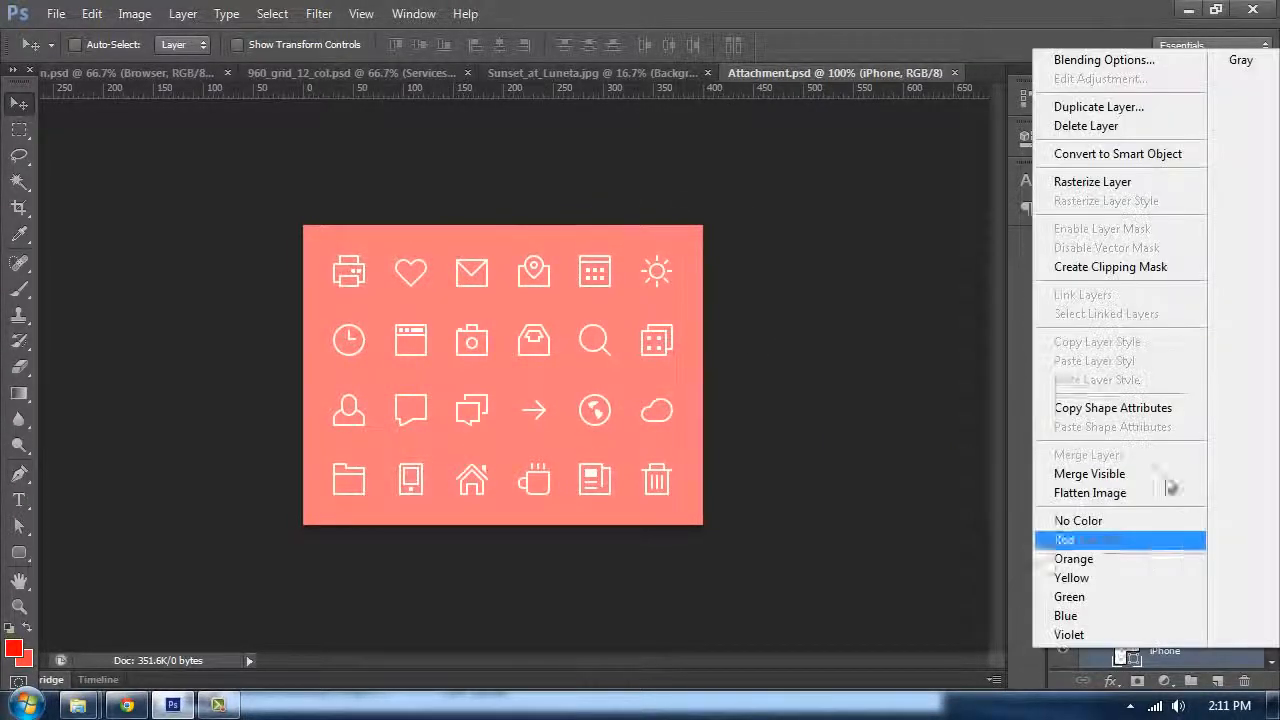
pyautogui.click(1098, 106)
pyautogui.click(712, 343)
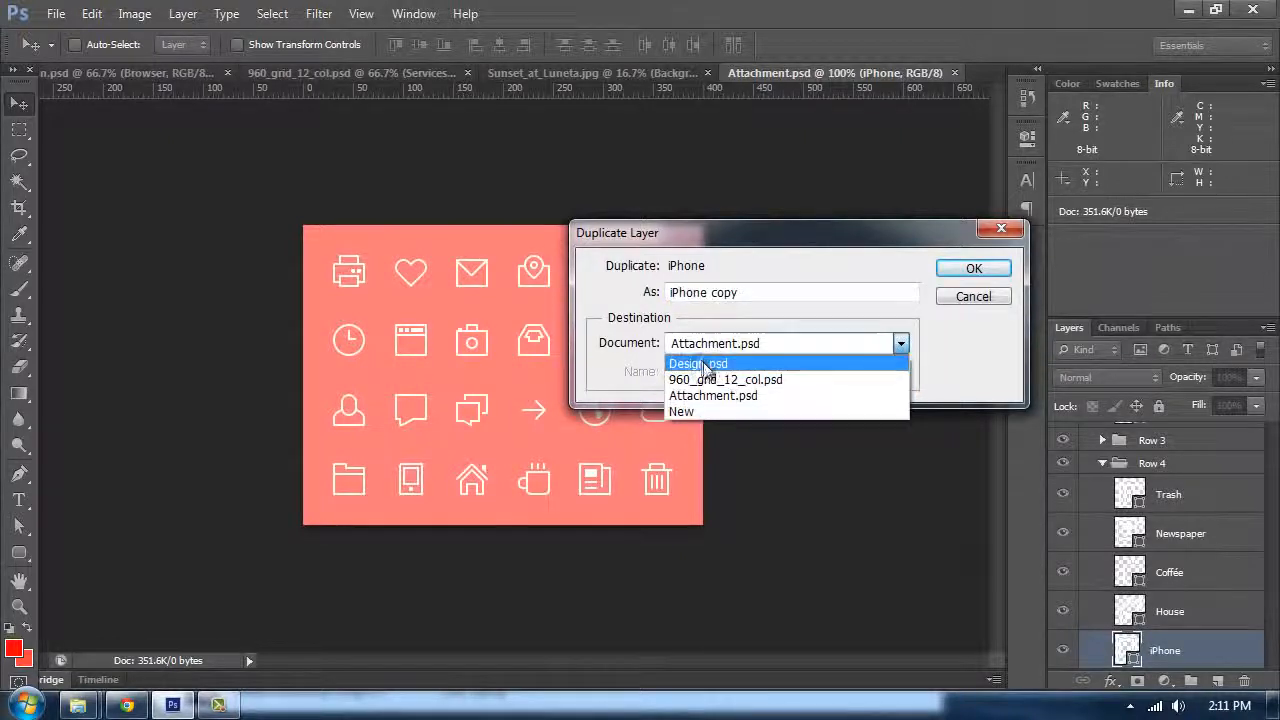
pyautogui.click(706, 365)
pyautogui.click(970, 278)
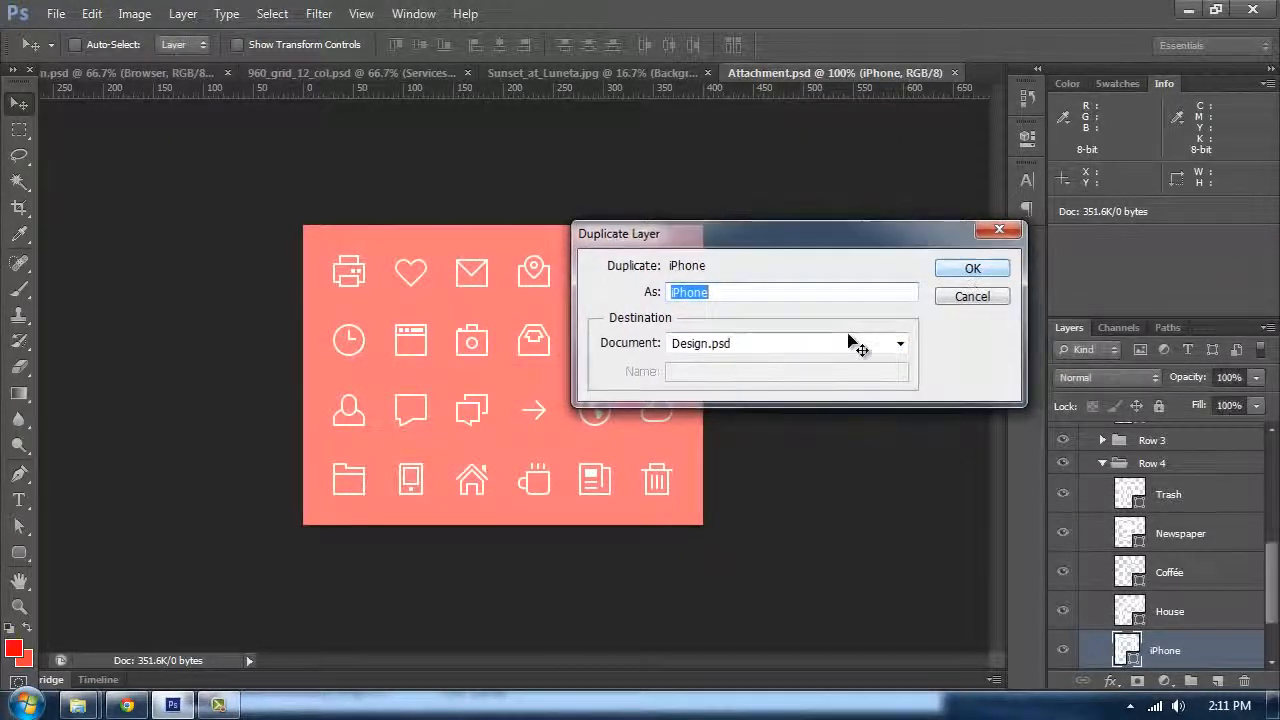
pyautogui.keyDown('ctrl'); pyautogui.click(428, 348); pyautogui.keyUp('ctrl')
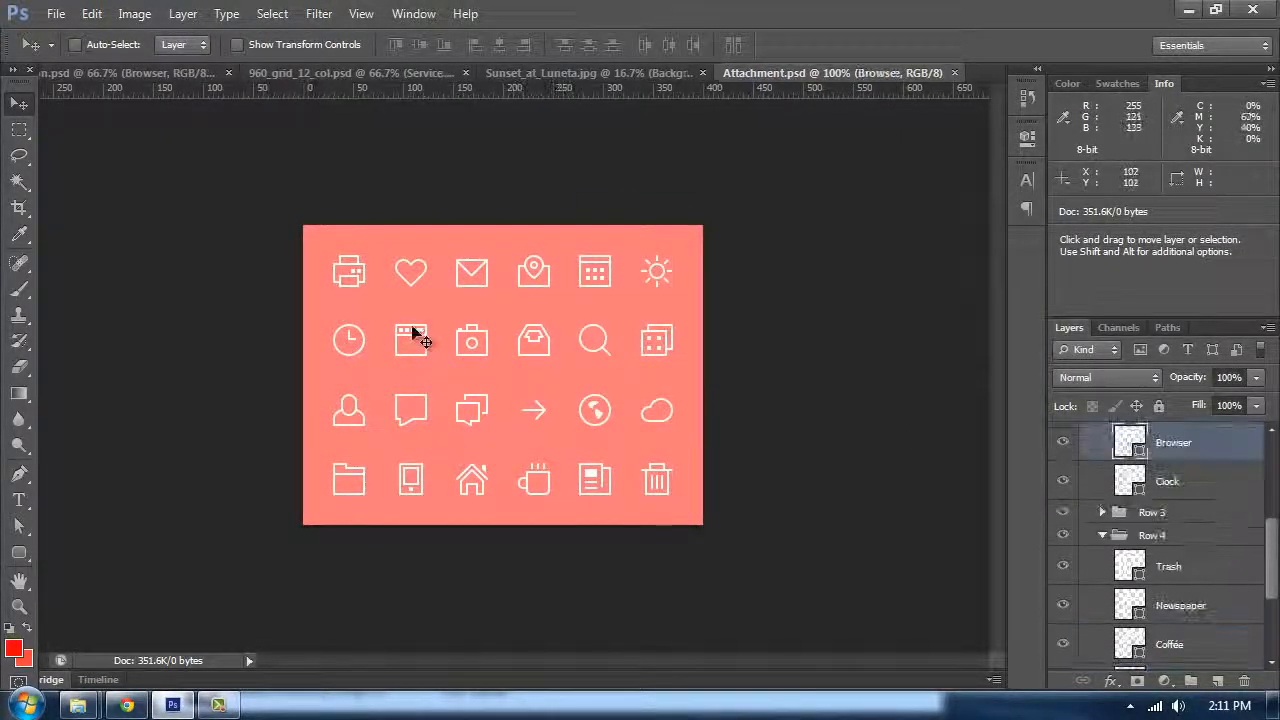
# Step: Duplicate the Browser icon layer into the 960_grid_12_col.psd document
pyautogui.rightClick(1170, 445)
pyautogui.click(935, 151)
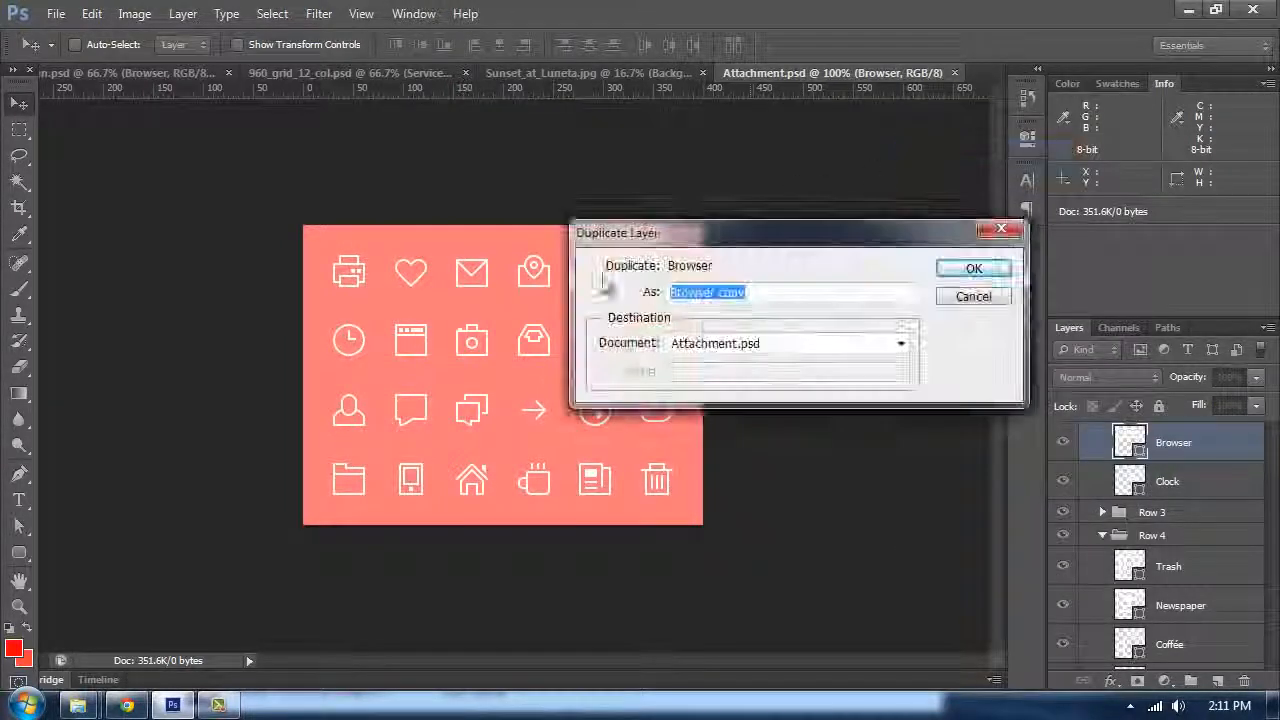
pyautogui.click(901, 343)
pyautogui.click(731, 377)
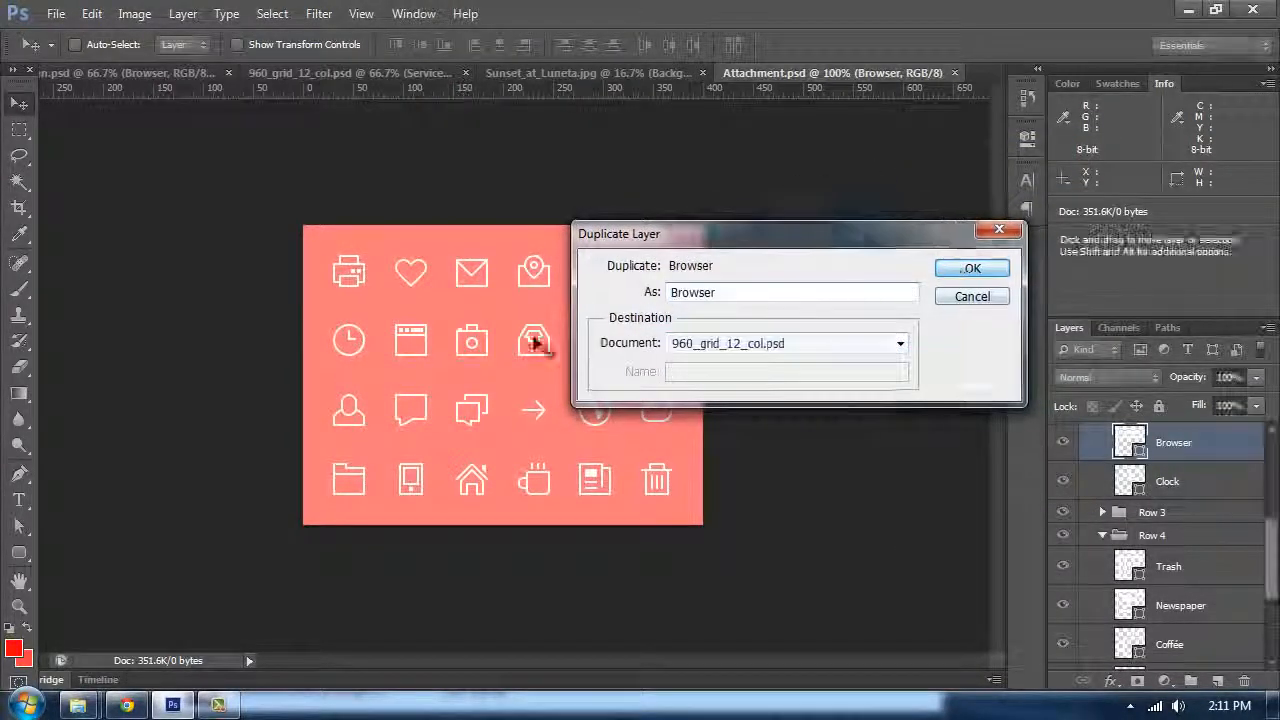
pyautogui.press('Return')
# Step: Select the iPhone icon layer and duplicate it into 960_grid_12_col.psd
pyautogui.keyDown('ctrl'); pyautogui.click(410, 482); pyautogui.keyUp('ctrl')
pyautogui.rightClick(1128, 590)
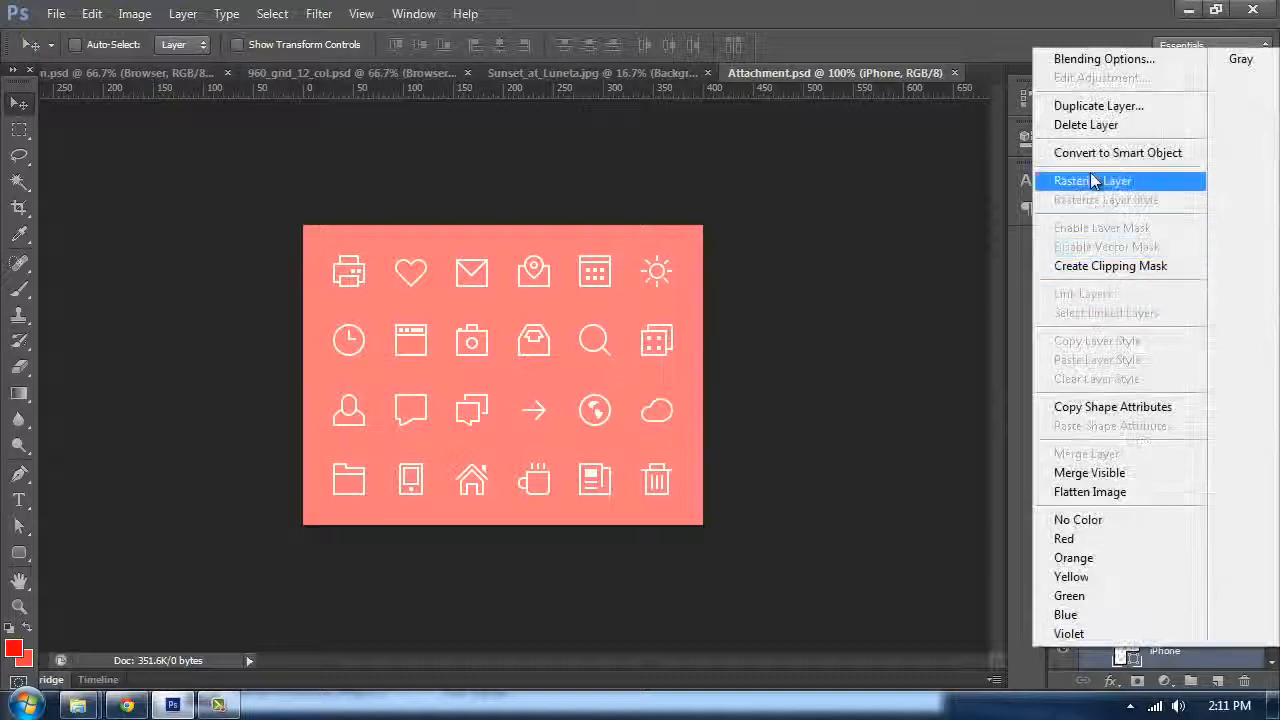
pyautogui.click(1100, 105)
pyautogui.click(735, 345)
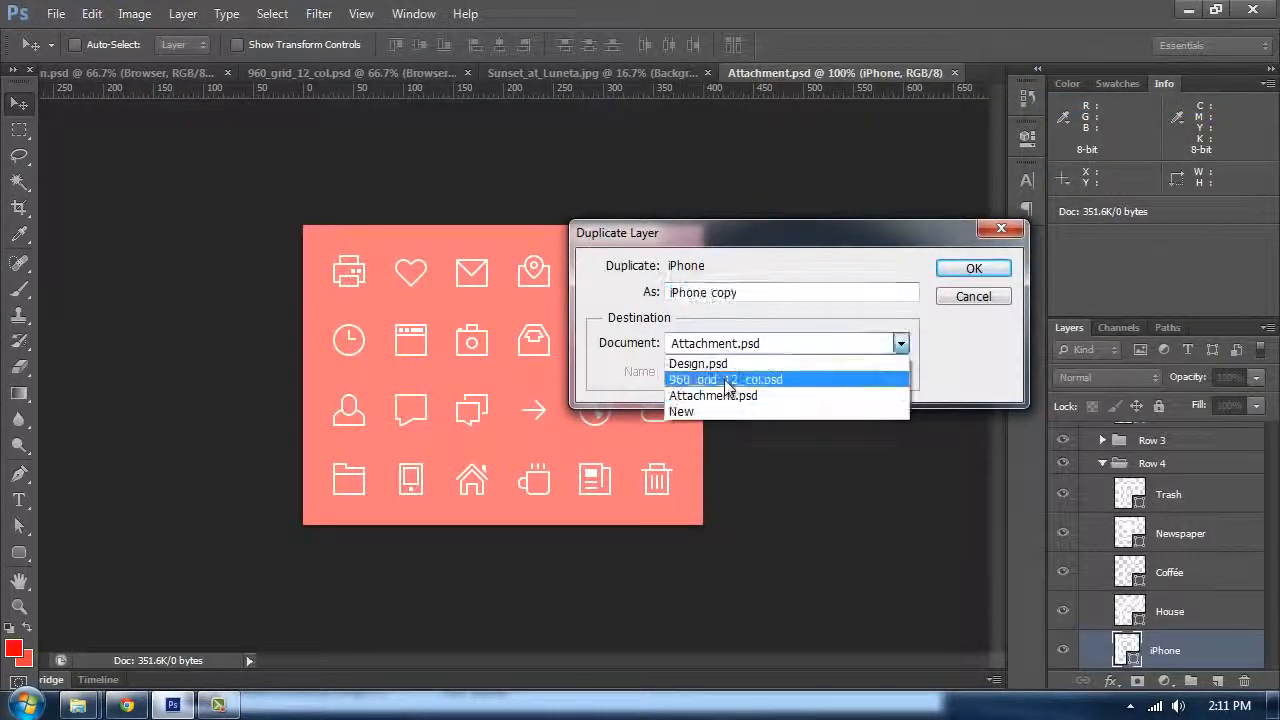
pyautogui.click(737, 394)
pyautogui.press('Return')
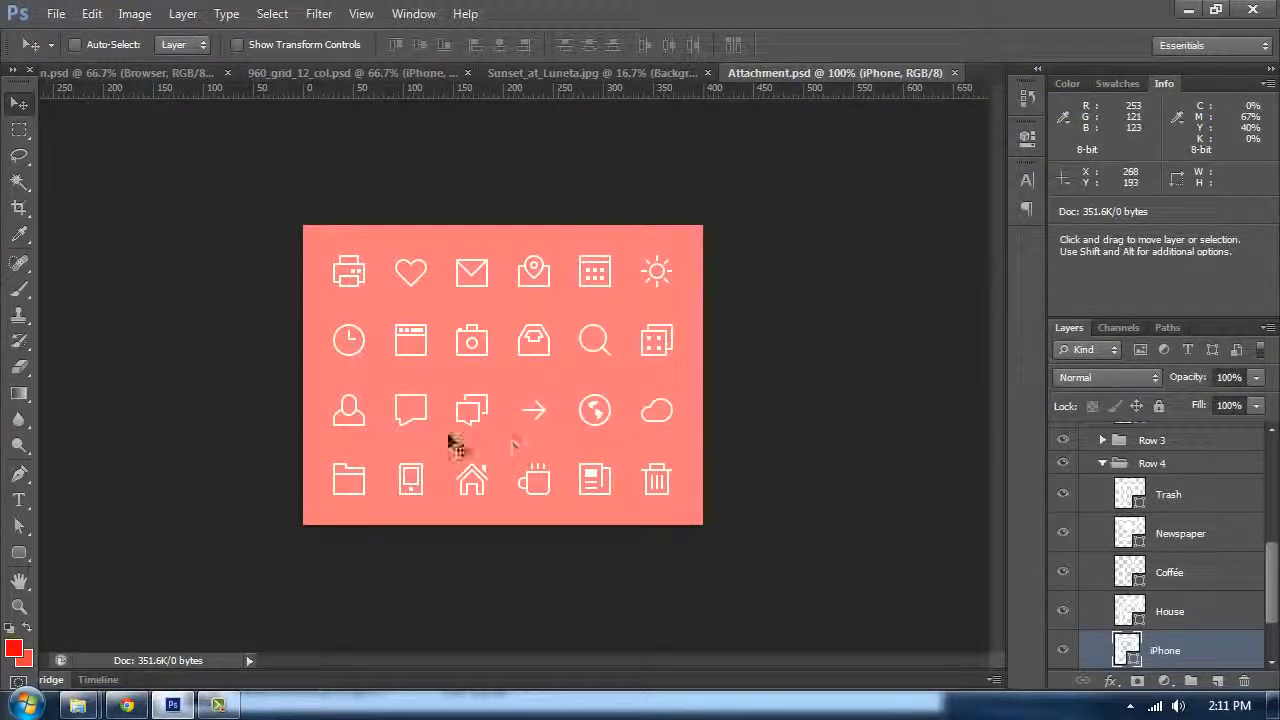
# Step: Select the Camera icon layer and duplicate it into 960_grid_12_col.psd
pyautogui.keyDown('ctrl'); pyautogui.click(490, 362); pyautogui.keyUp('ctrl')
pyautogui.rightClick(1232, 449)
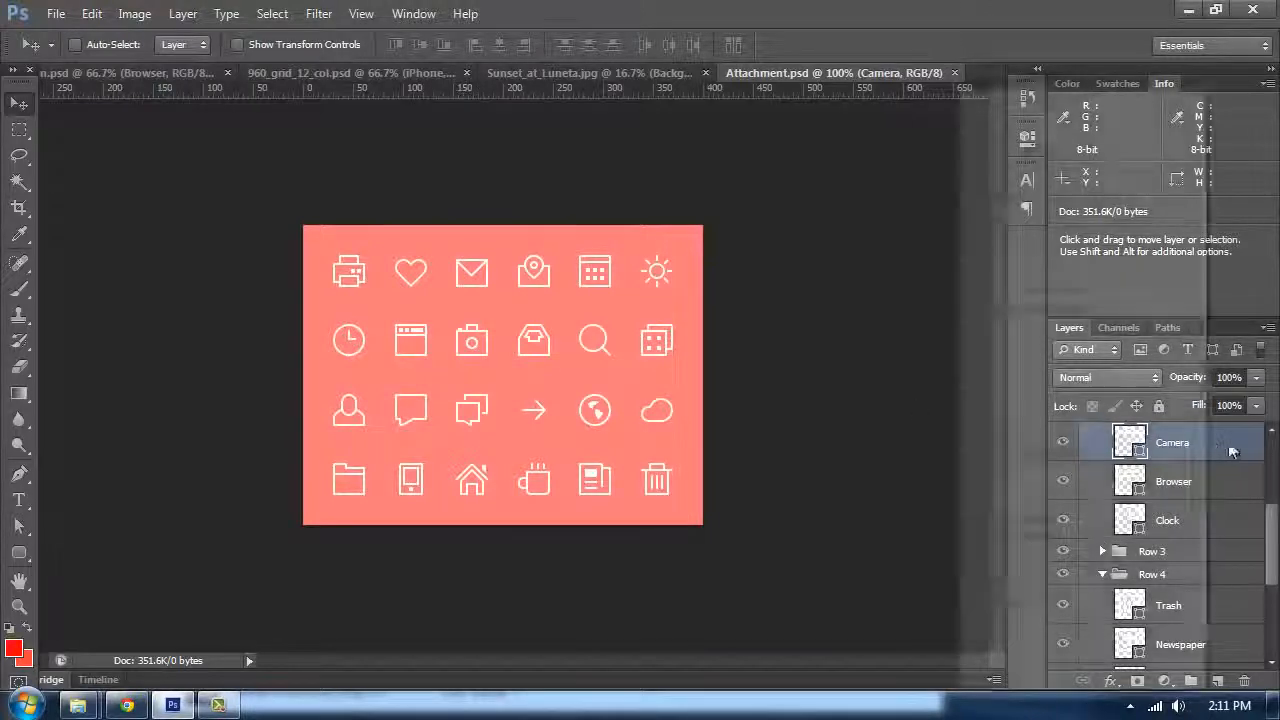
pyautogui.click(1025, 149)
pyautogui.click(737, 343)
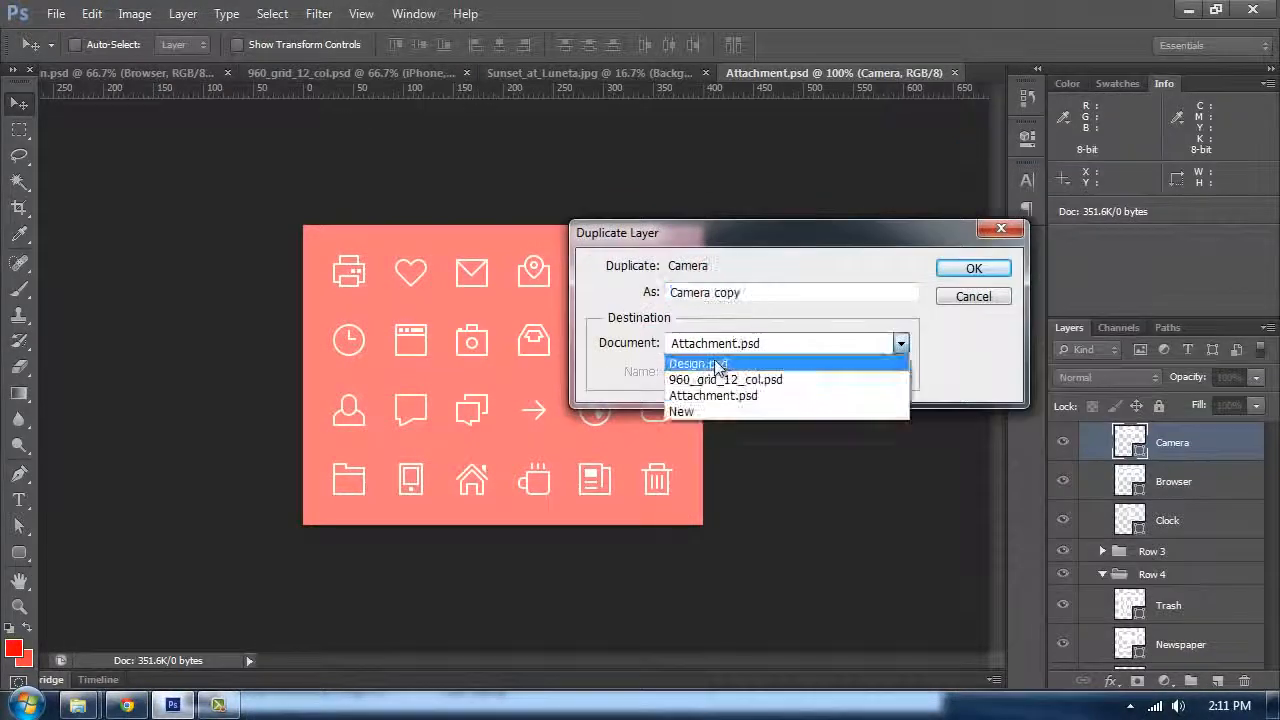
pyautogui.click(708, 380)
pyautogui.press('Return')
# Step: Close Sunset_at_Luneta.jpg without saving and return to the 960_grid_12_col.psd document
pyautogui.click(330, 73)
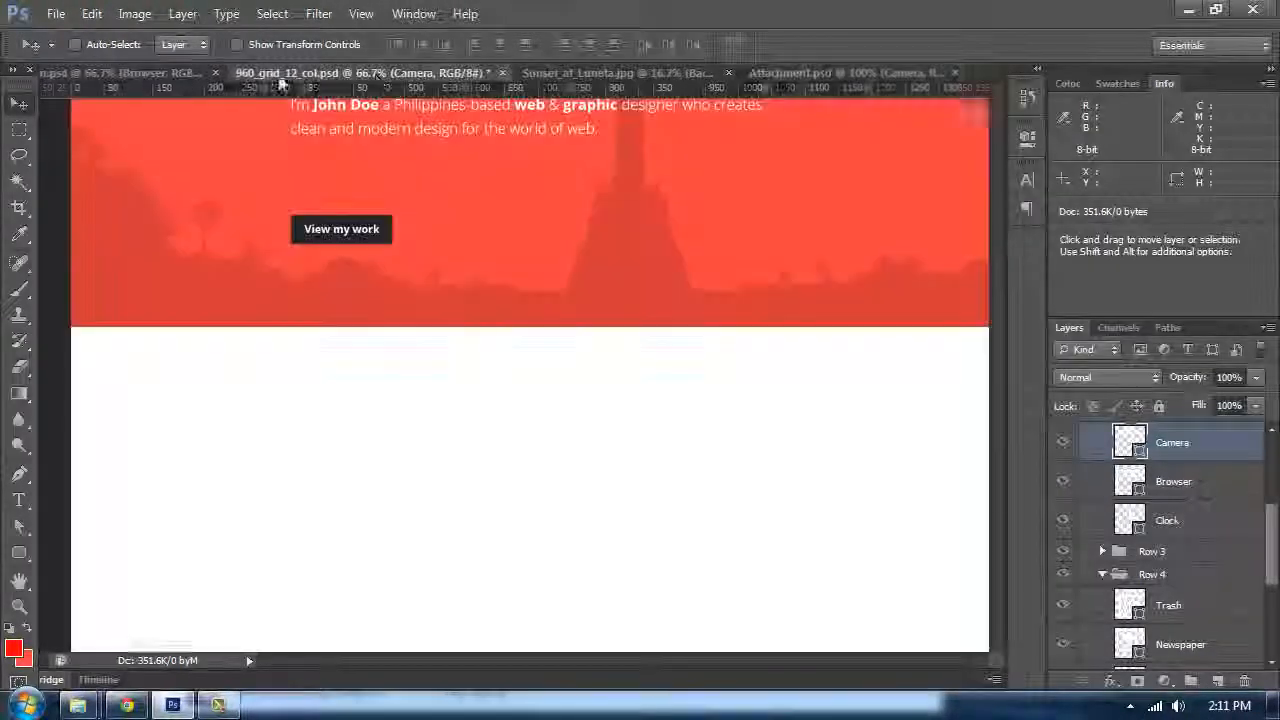
pyautogui.click(616, 74)
pyautogui.hotkey('ctrl', 'w')
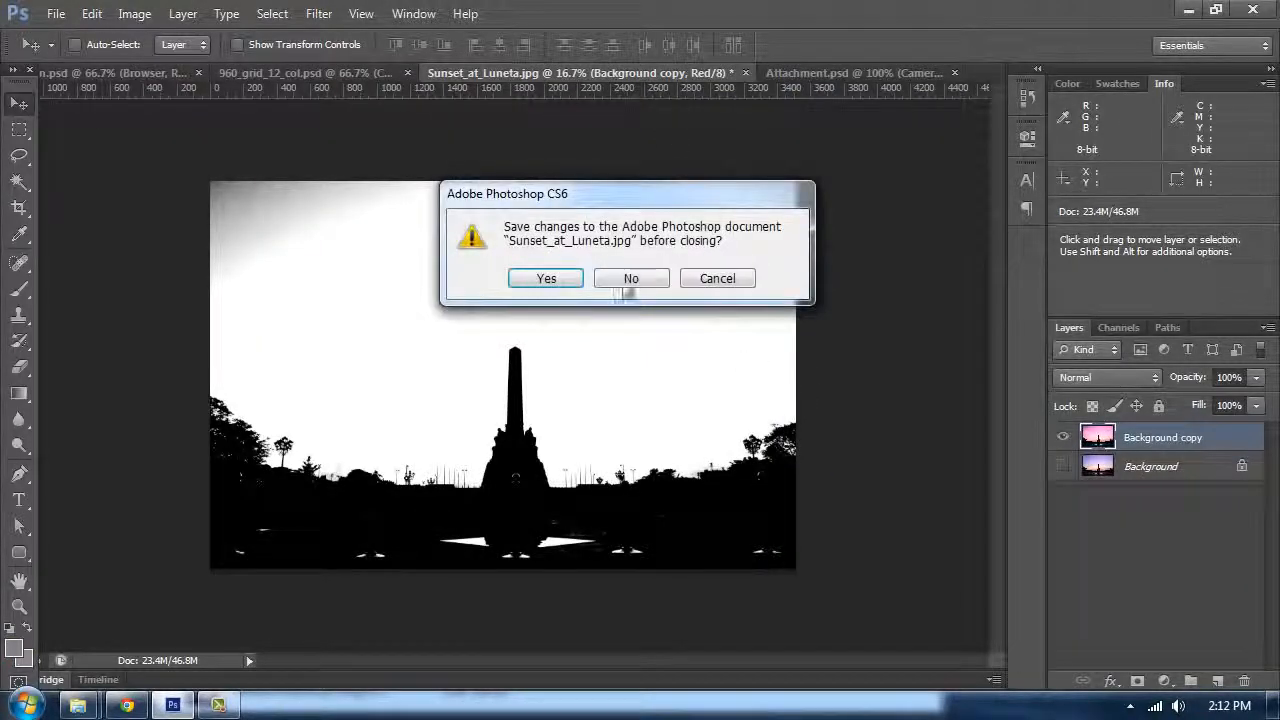
pyautogui.click(625, 278)
pyautogui.click(158, 74)
pyautogui.click(397, 74)
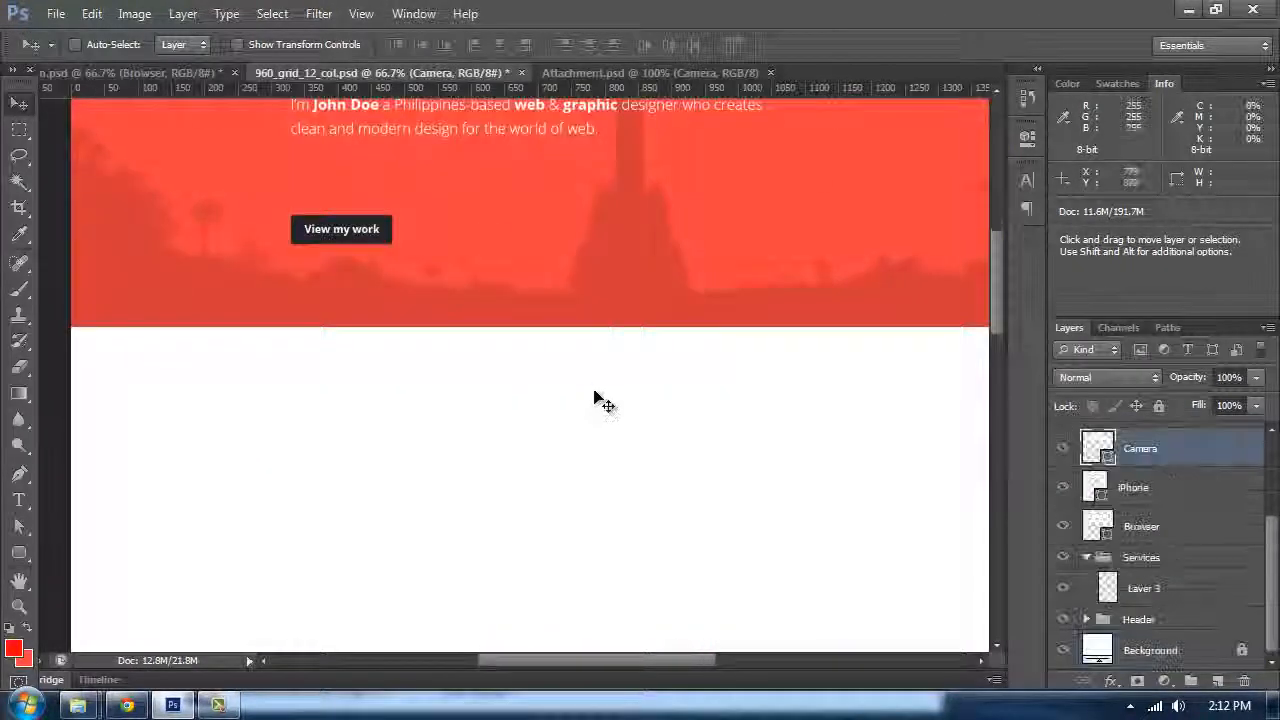
# Step: Move the Browser, iPhone and Camera icon layers into the Services layer group
pyautogui.scroll(2, 599, 378)
pyautogui.scroll(3, 1115, 535)
pyautogui.scroll(-2, 1151, 616)
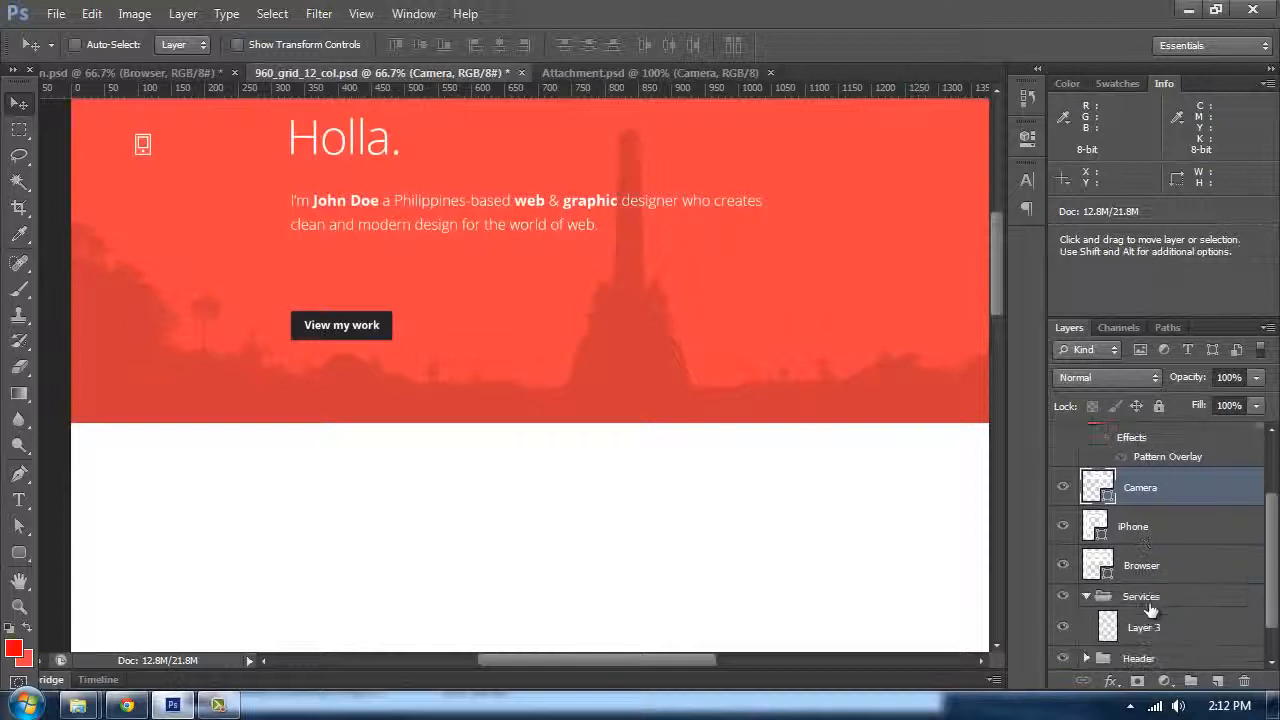
pyautogui.keyDown('shift'); pyautogui.click(1180, 572); pyautogui.keyUp('shift')
pyautogui.moveTo(1183, 575); pyautogui.dragTo(1190, 600)
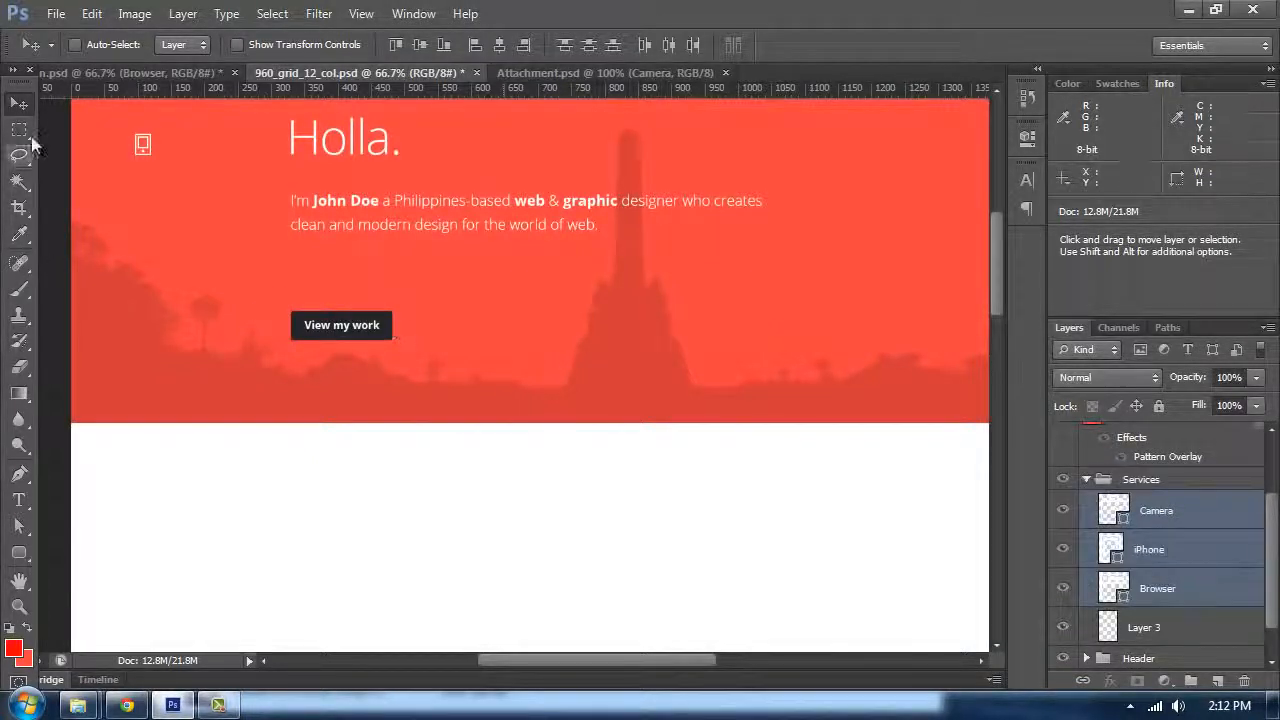
# Step: Recolor the Camera icon with the red sampled from the header background
pyautogui.scroll(2, 223, 177)
pyautogui.moveTo(264, 165); pyautogui.dragTo(852, 363)
pyautogui.doubleClick(1120, 514)
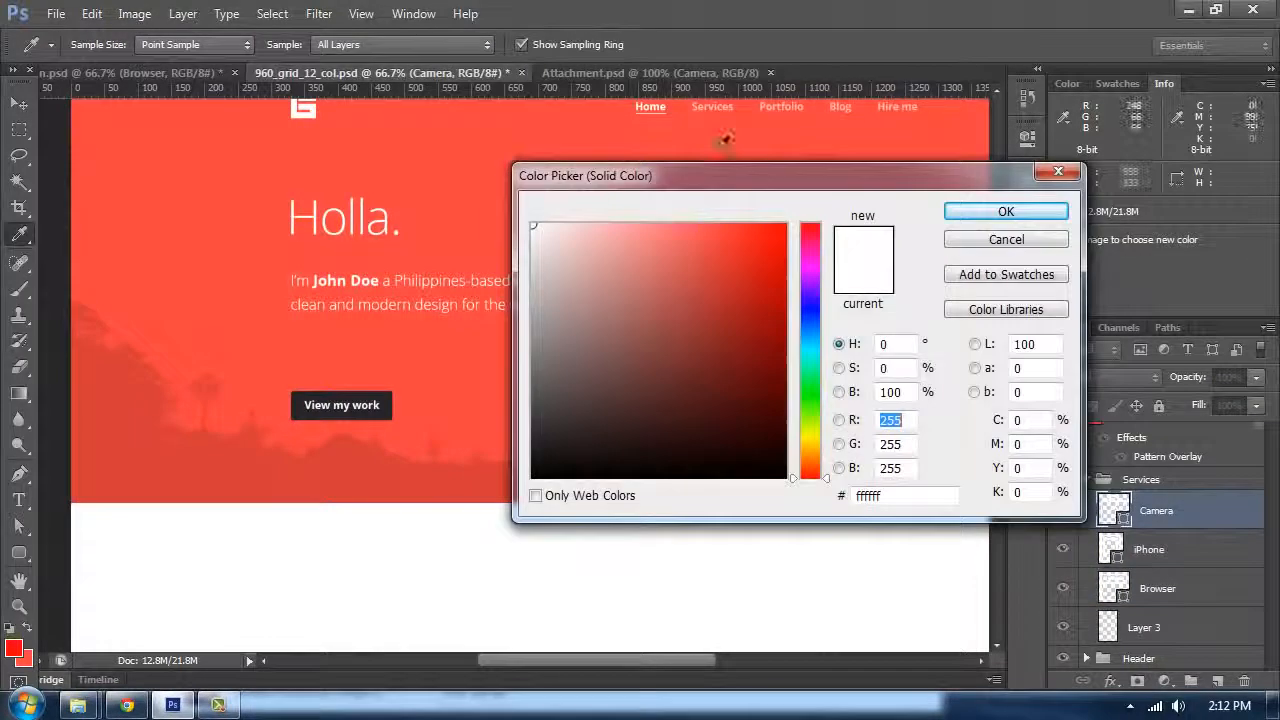
pyautogui.click(725, 146)
pyautogui.click(1000, 210)
# Step: Recolor the iPhone icon with the same red sampled from the header
pyautogui.doubleClick(1114, 550)
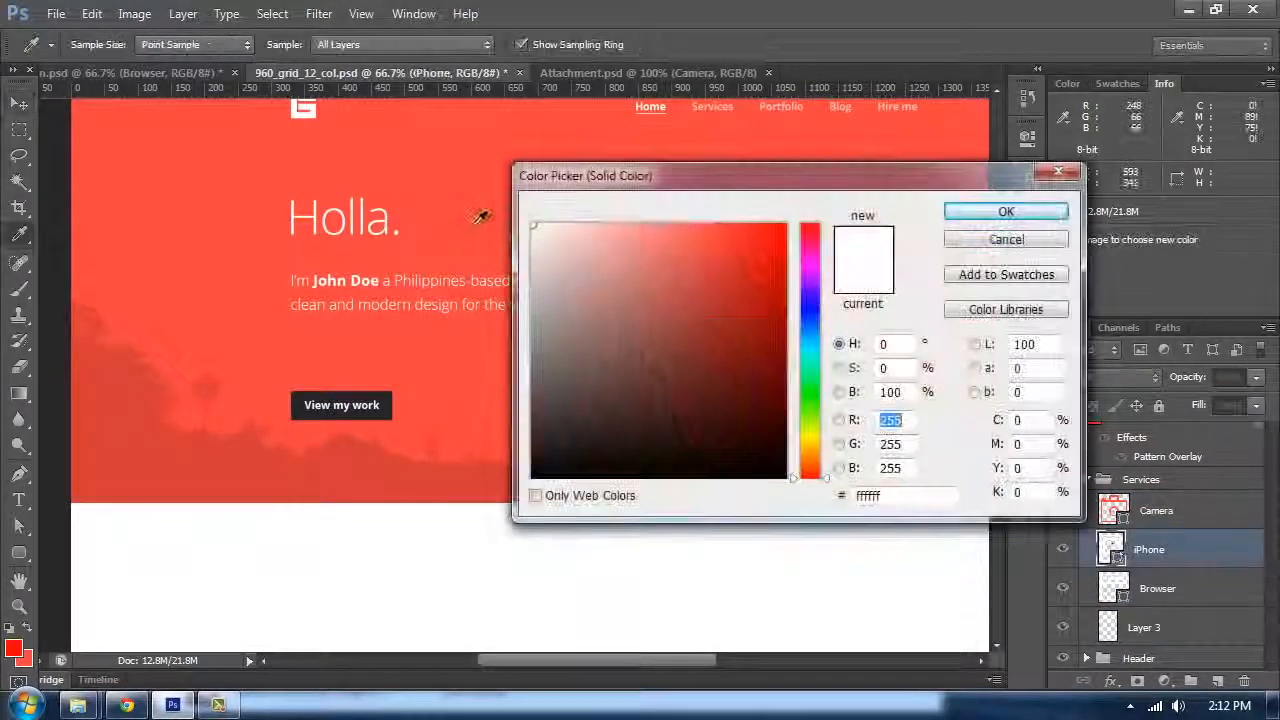
pyautogui.click(717, 234)
pyautogui.click(1003, 211)
# Step: Recolor the Browser icon with the same red sampled from the header
pyautogui.doubleClick(1114, 586)
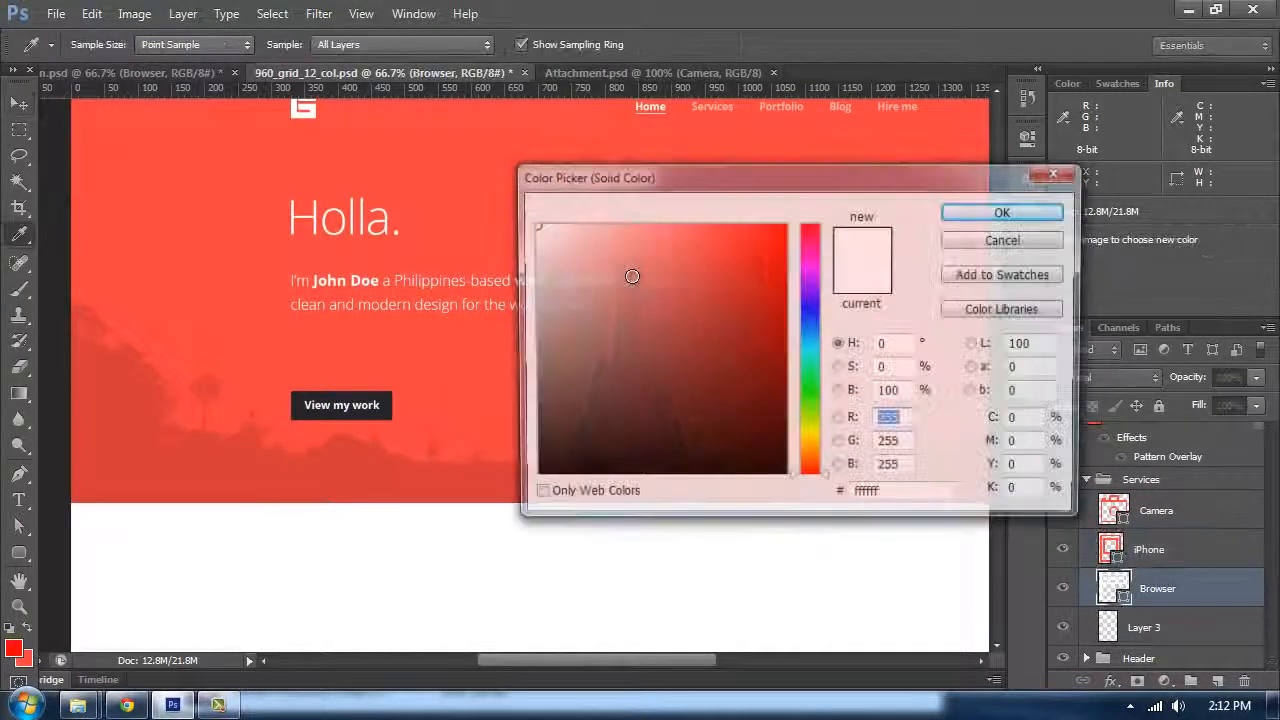
pyautogui.click(717, 232)
pyautogui.click(1003, 211)
# Step: Move the three selected icons down into the white Services area below the header
pyautogui.keyDown('shift'); pyautogui.click(1140, 508); pyautogui.keyUp('shift')
pyautogui.moveTo(608, 377); pyautogui.dragTo(623, 271)
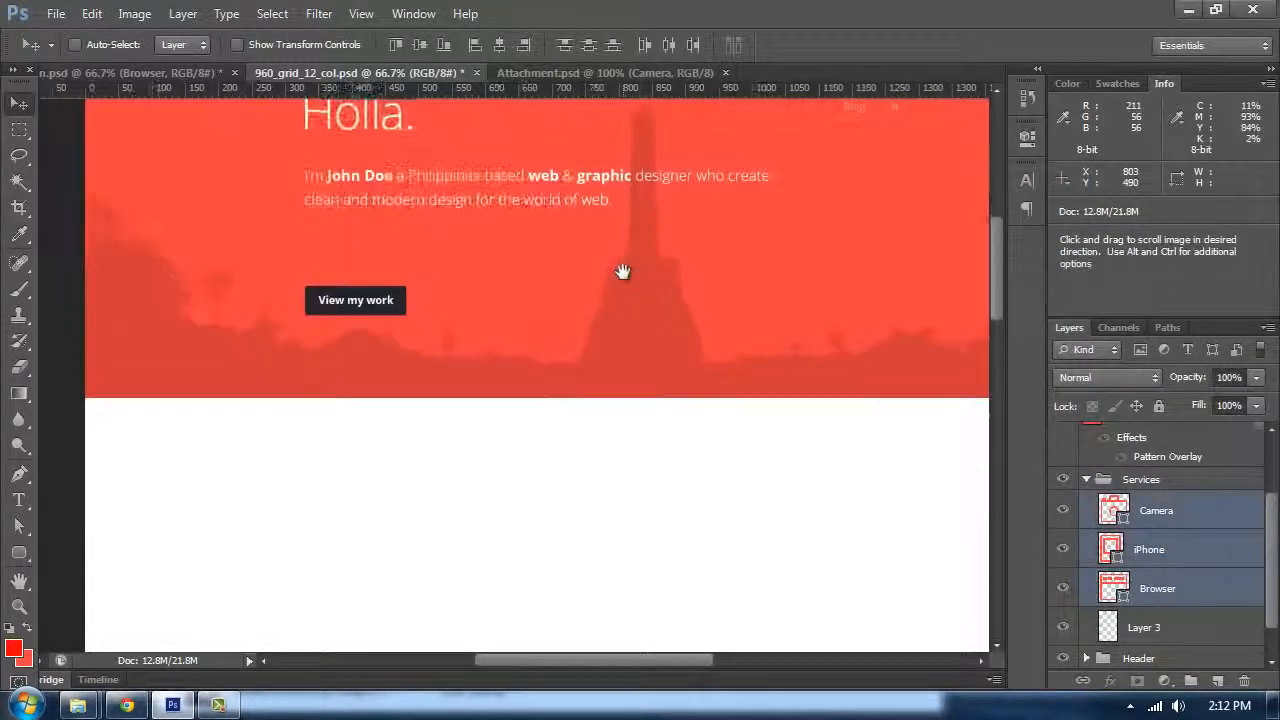
pyautogui.moveTo(775, 228); pyautogui.dragTo(423, 468)
pyautogui.moveTo(523, 427); pyautogui.dragTo(530, 277)
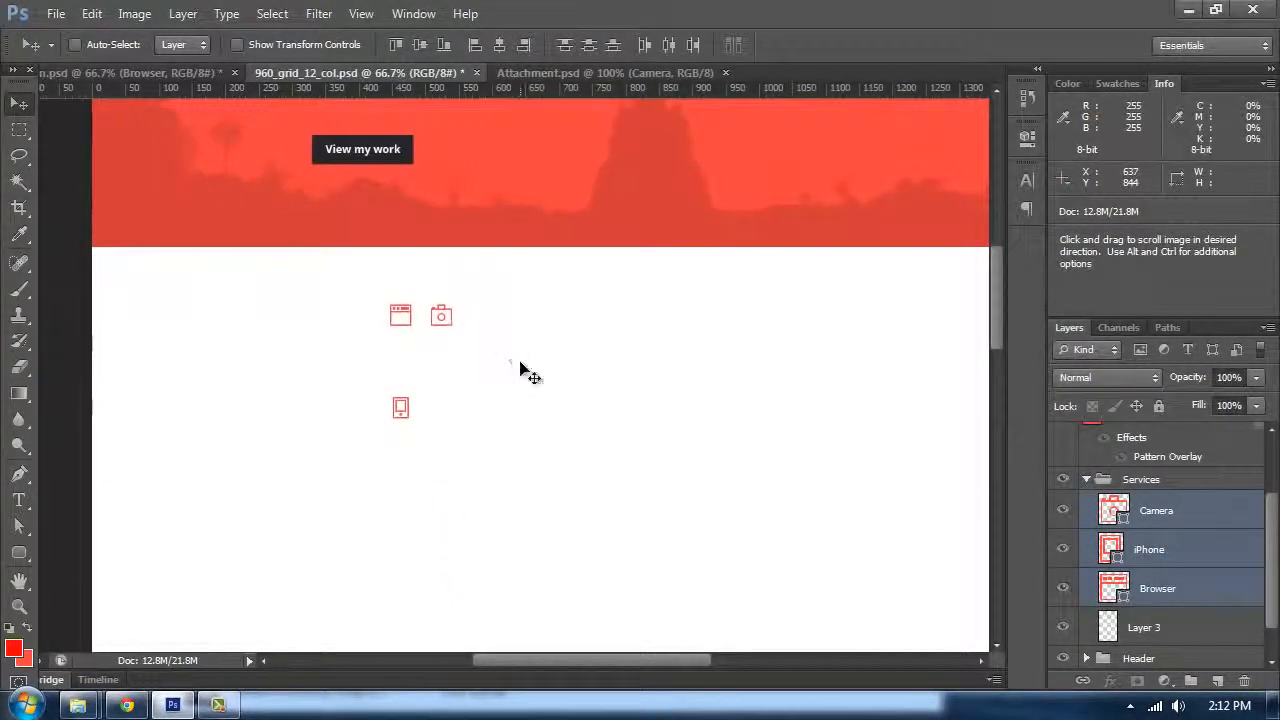
# Step: Show the grid guides, zoom in, and move the Browser icon to about X 363 px, Y 742 px
pyautogui.hotkey('ctrl', ';')
pyautogui.hotkey('ctrl', '+')
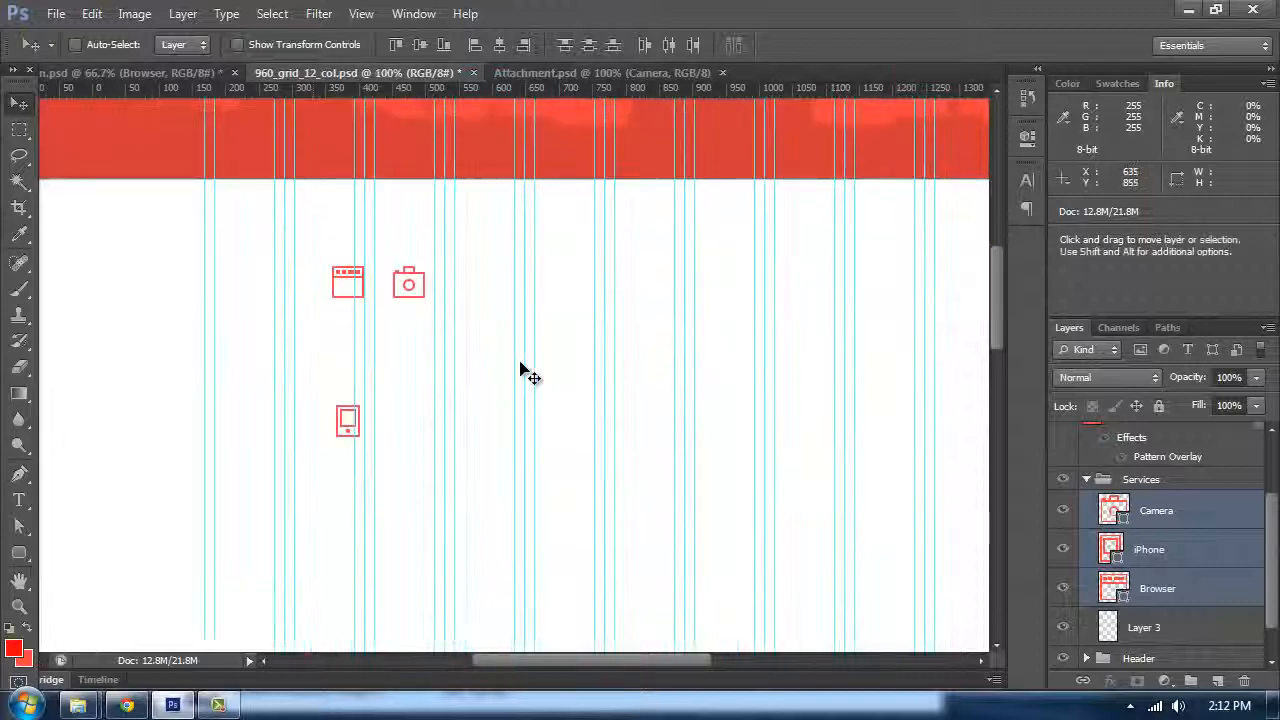
pyautogui.moveTo(598, 316); pyautogui.dragTo(531, 314)
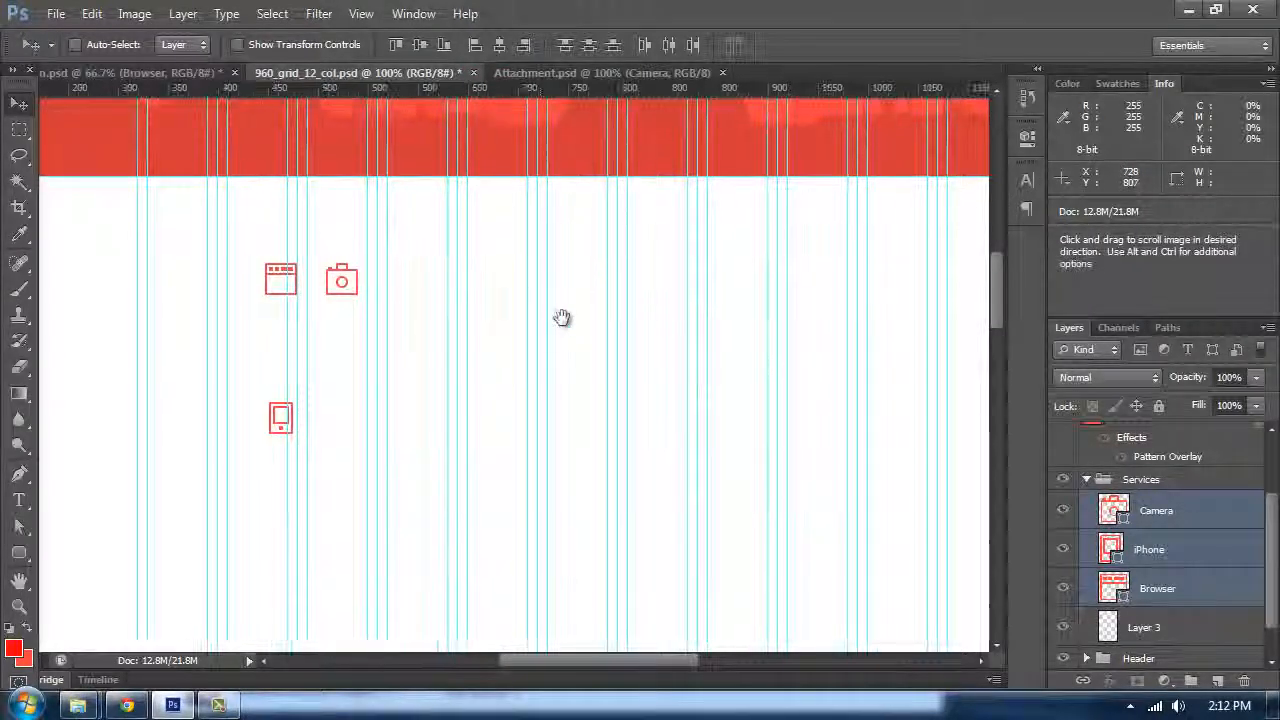
pyautogui.click(1154, 549)
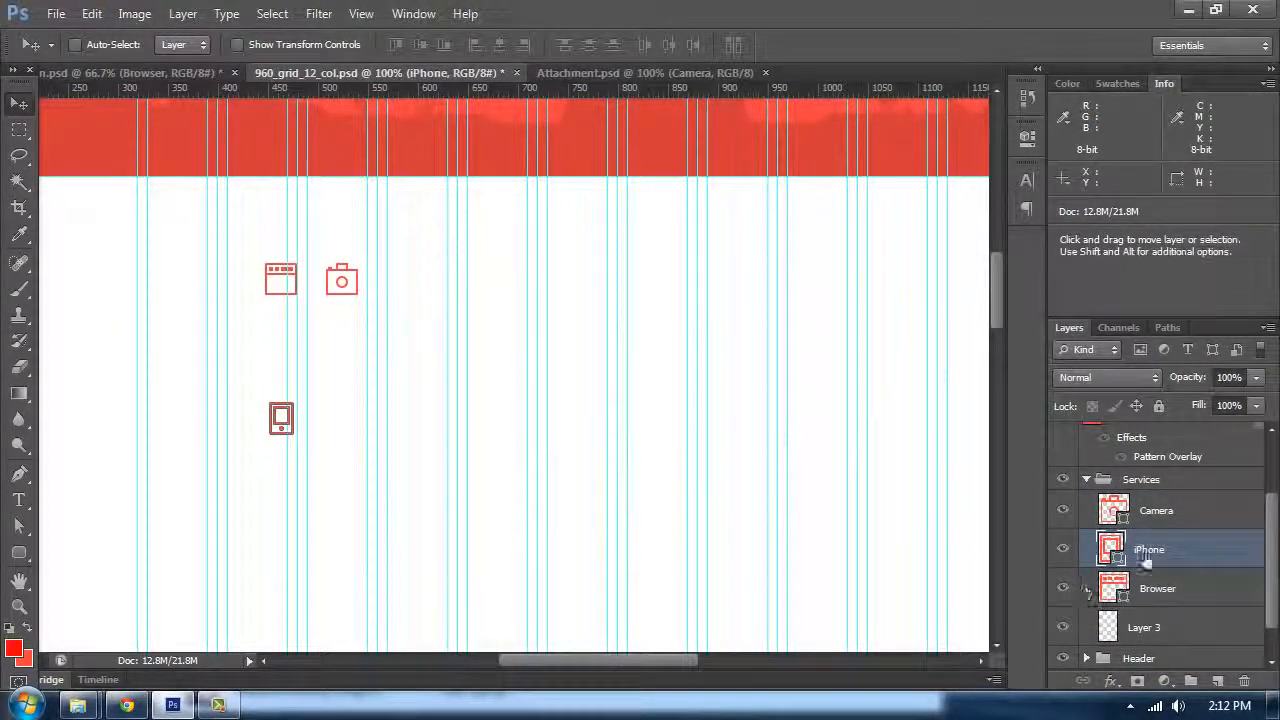
pyautogui.click(1157, 588)
pyautogui.moveTo(274, 307); pyautogui.dragTo(326, 318)
pyautogui.hotkey('ctrl', 't')
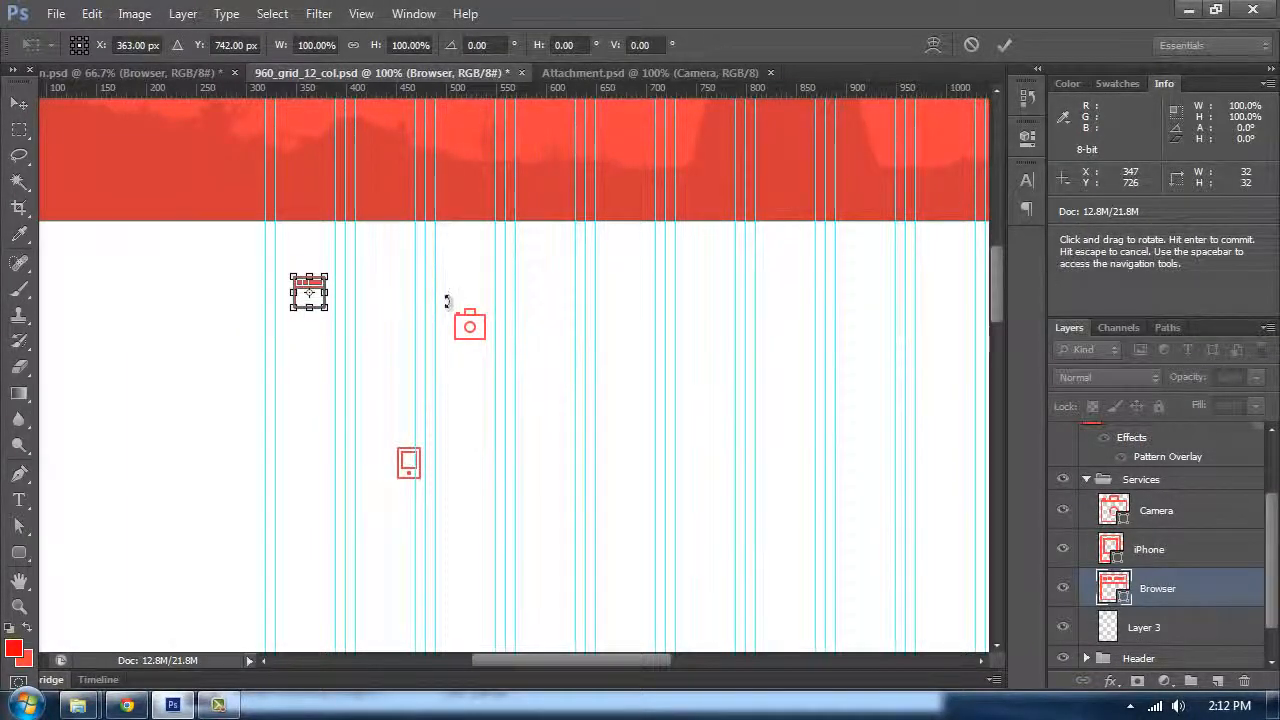
pyautogui.moveTo(337, 318)
pyautogui.mouseDown()
pyautogui.moveTo(348, 331)
pyautogui.moveTo(319, 302)
pyautogui.mouseUp()
pyautogui.press('Escape')
# Step: Check the Browser icon's position in the reference design document, then return to 960_grid_12_col.psd
pyautogui.click(150, 73)
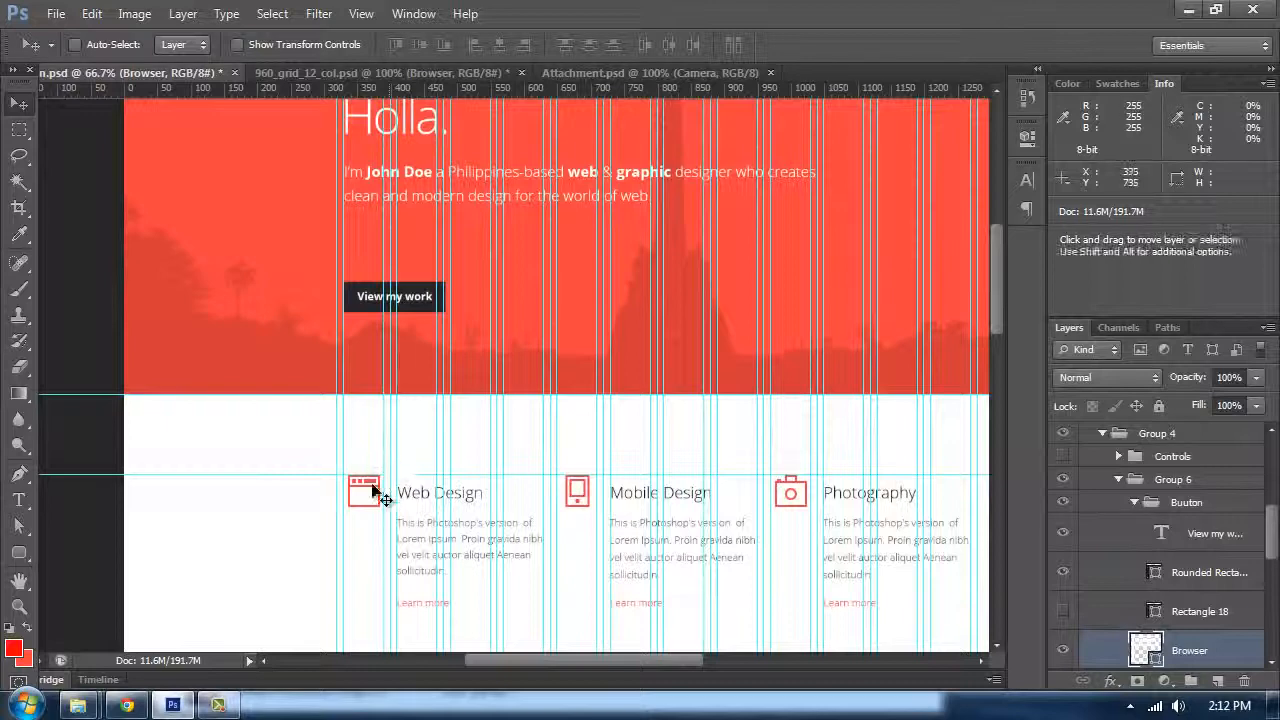
pyautogui.hotkey('ctrl', 't')
pyautogui.press('Escape')
pyautogui.click(490, 73)
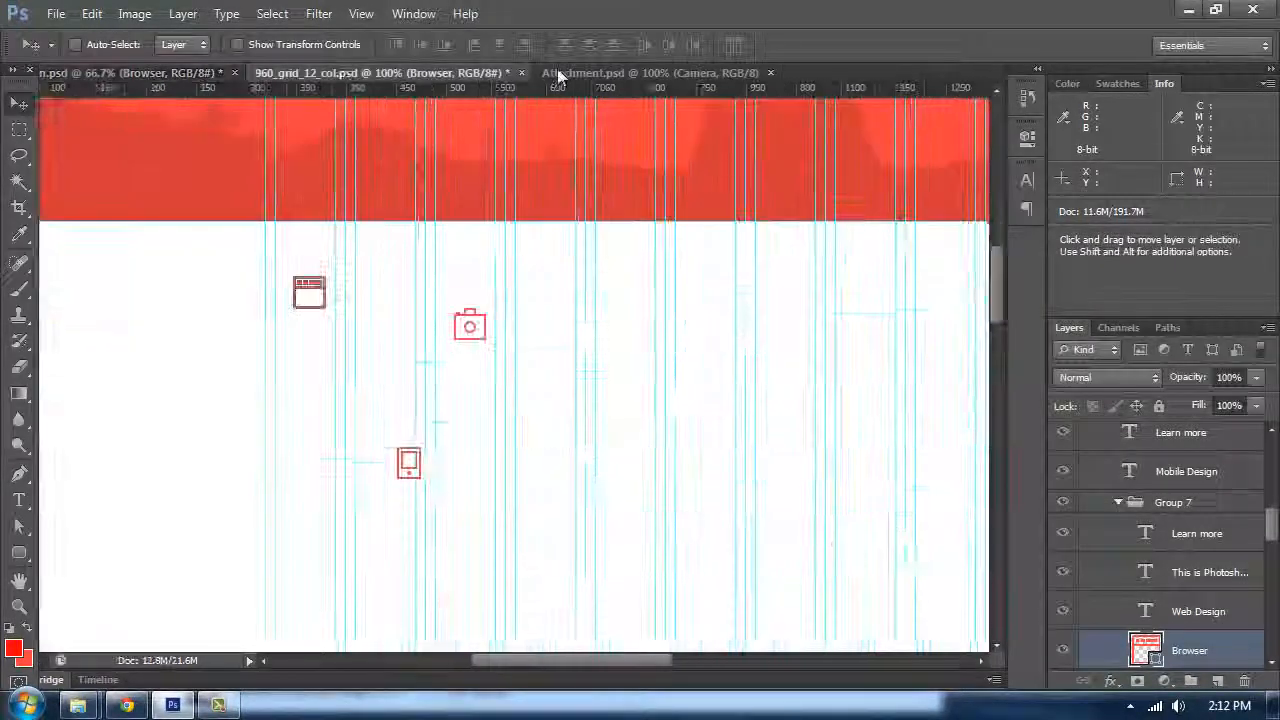
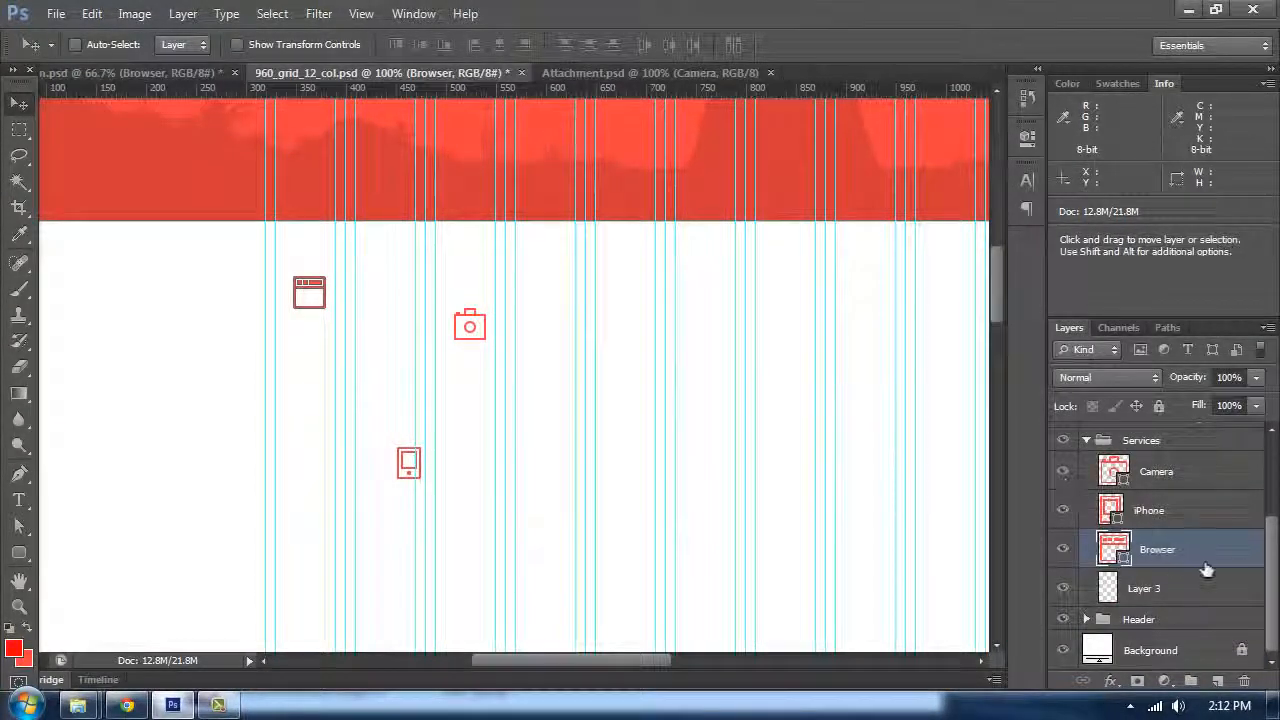
# Step: Zoom in and scale the Browser icon up to about 150% with Free Transform
pyautogui.moveTo(1207, 569); pyautogui.dragTo(1181, 541)
pyautogui.hotkey('ctrl', '+')
pyautogui.hotkey('ctrl', '+')
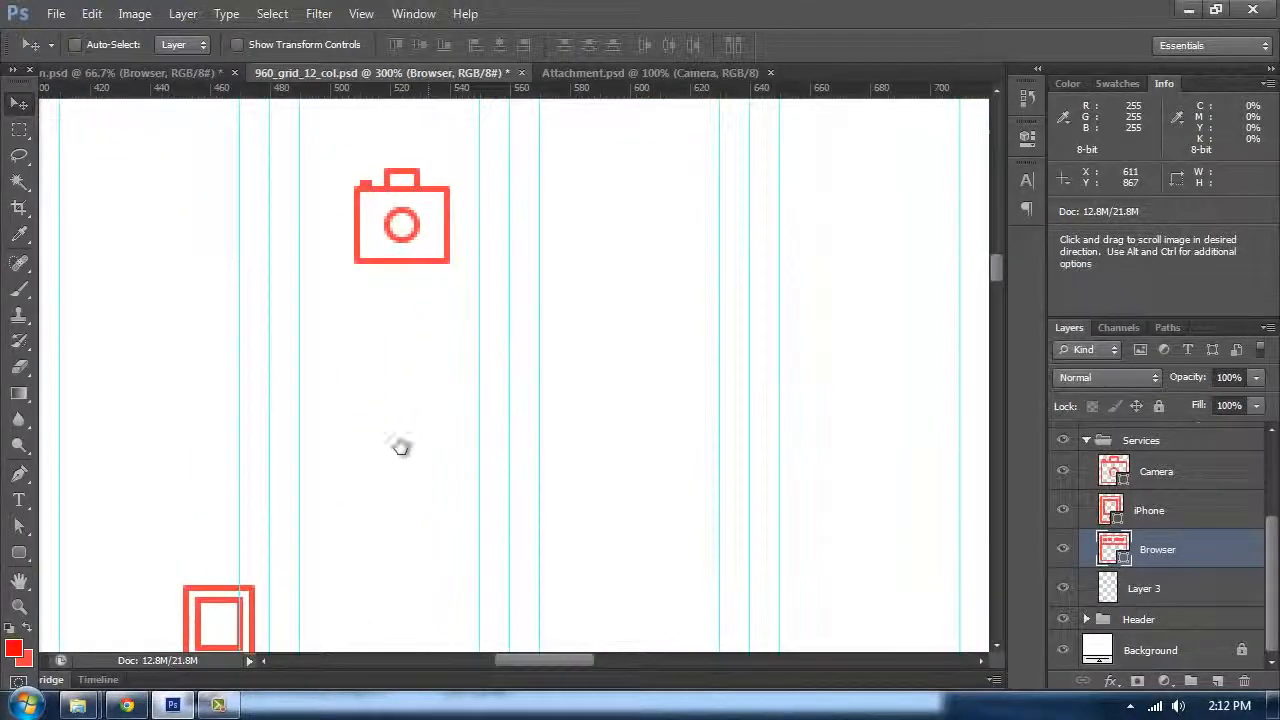
pyautogui.moveTo(403, 446); pyautogui.dragTo(447, 497)
pyautogui.hotkey('ctrl', 't')
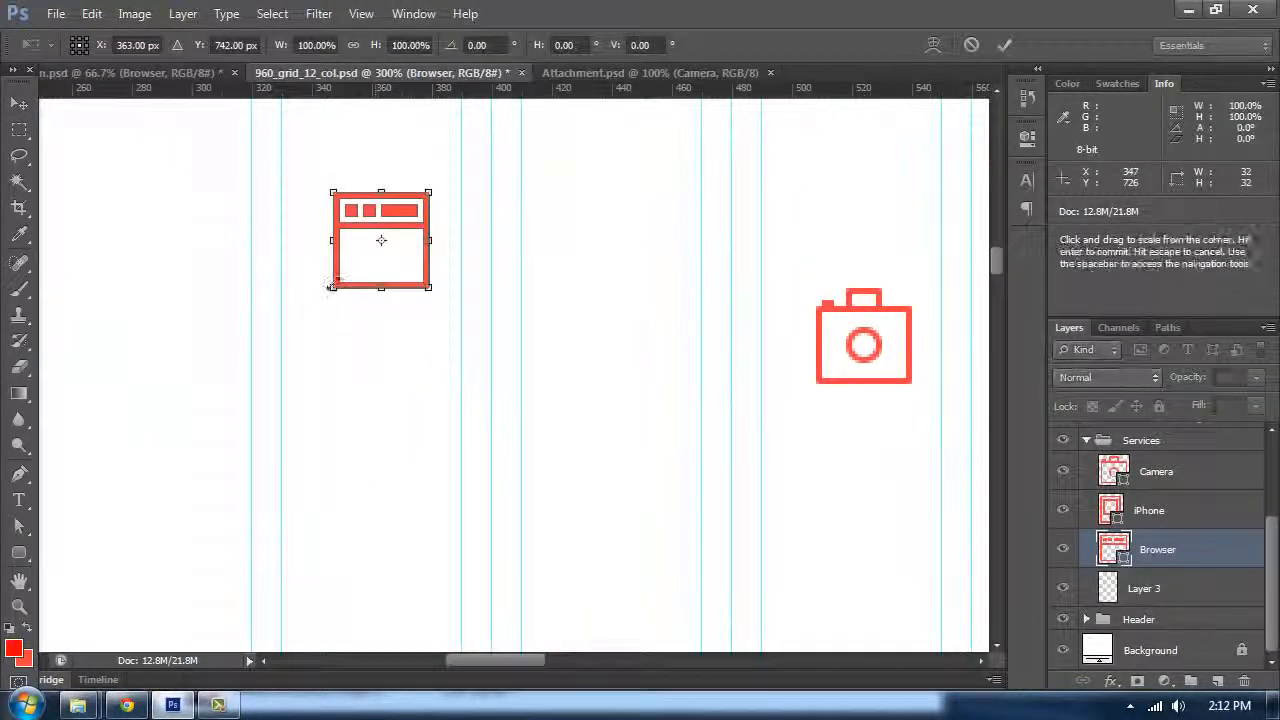
pyautogui.moveTo(331, 287); pyautogui.dragTo(296, 341)
pyautogui.press('Return')
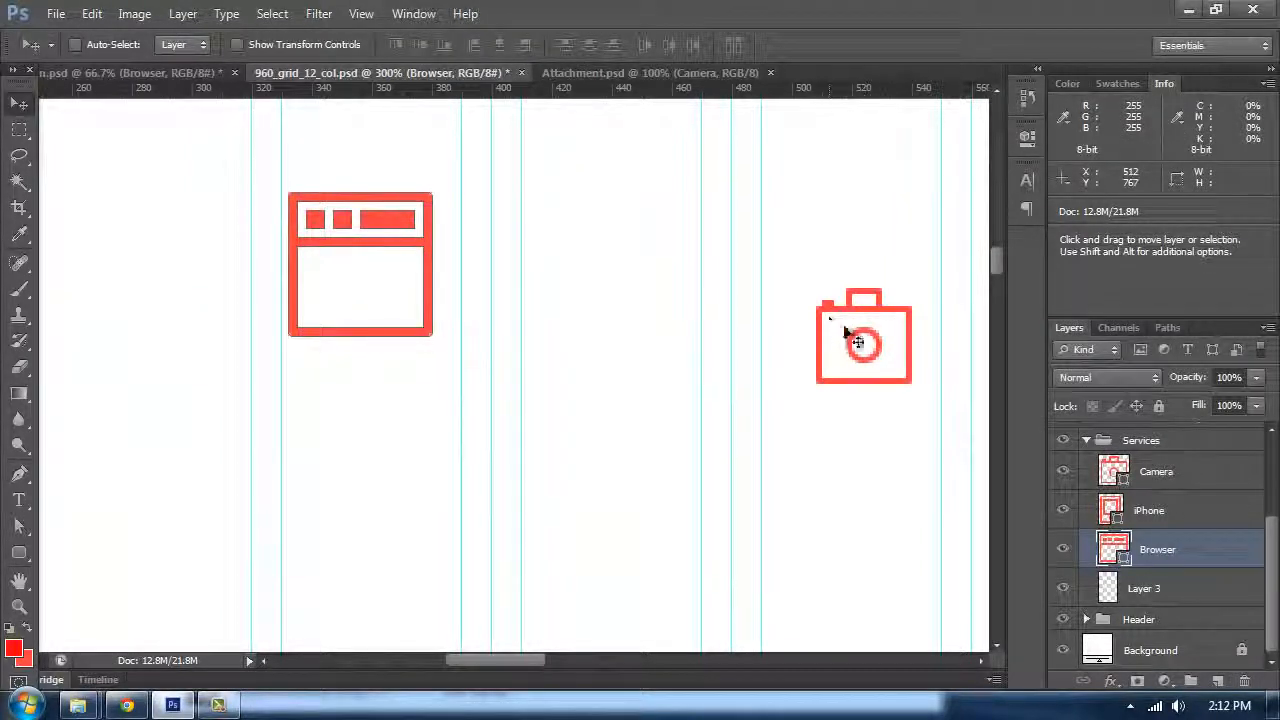
# Step: Scale the iPhone icon up to about 150% with Free Transform
pyautogui.click(1148, 510)
pyautogui.hotkey('ctrl', 't')
pyautogui.scroll(-3, 549, 260)
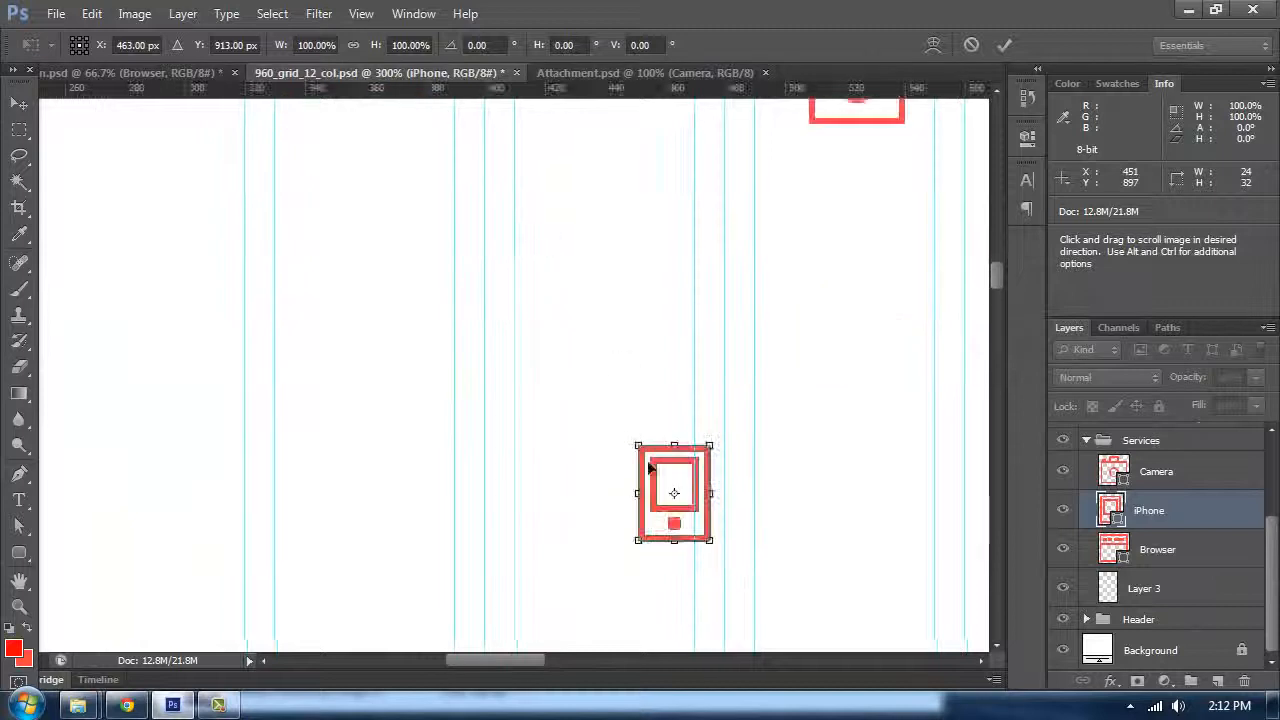
pyautogui.moveTo(644, 453); pyautogui.dragTo(595, 404)
pyautogui.press('Return')
pyautogui.press('space')
pyautogui.moveTo(566, 277); pyautogui.dragTo(571, 137)
pyautogui.press('space')
pyautogui.moveTo(809, 314); pyautogui.dragTo(569, 454)
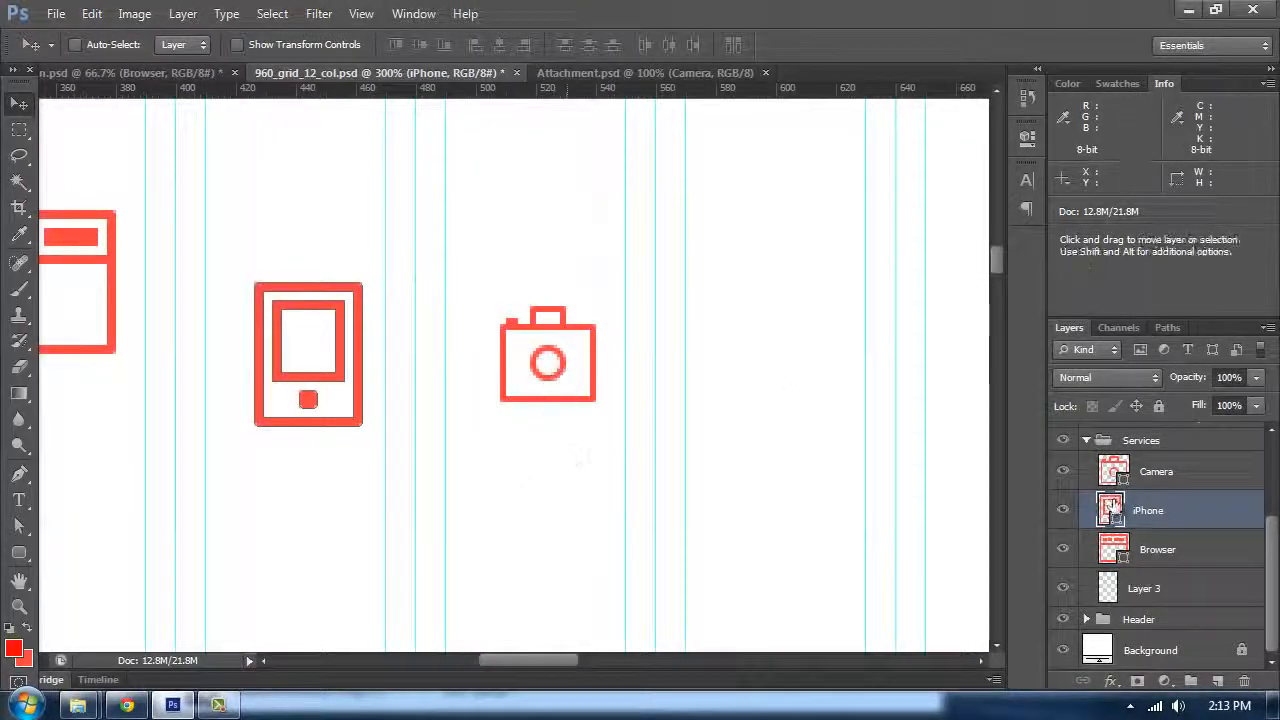
# Step: Scale the Camera icon up to 150% with Free Transform
pyautogui.click(1175, 471)
pyautogui.hotkey('ctrl', 't')
pyautogui.moveTo(599, 299); pyautogui.dragTo(651, 258)
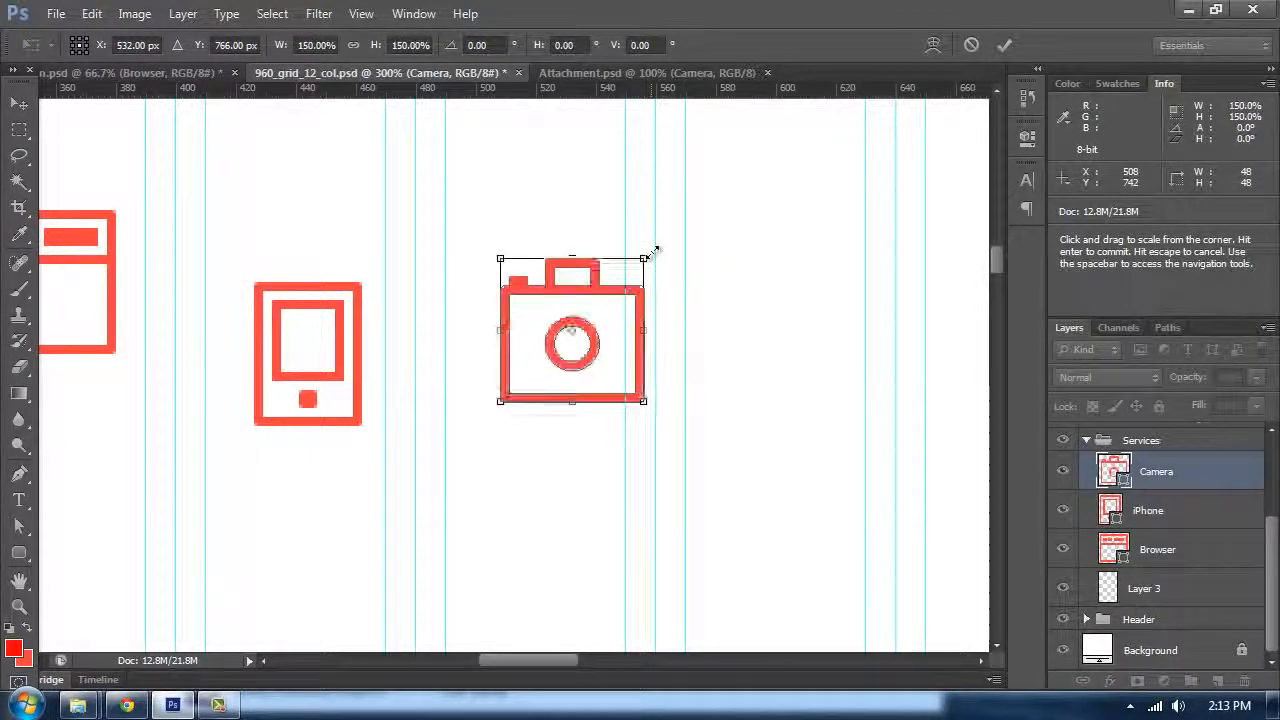
pyautogui.press('Return')
pyautogui.hotkey('ctrl', '-')
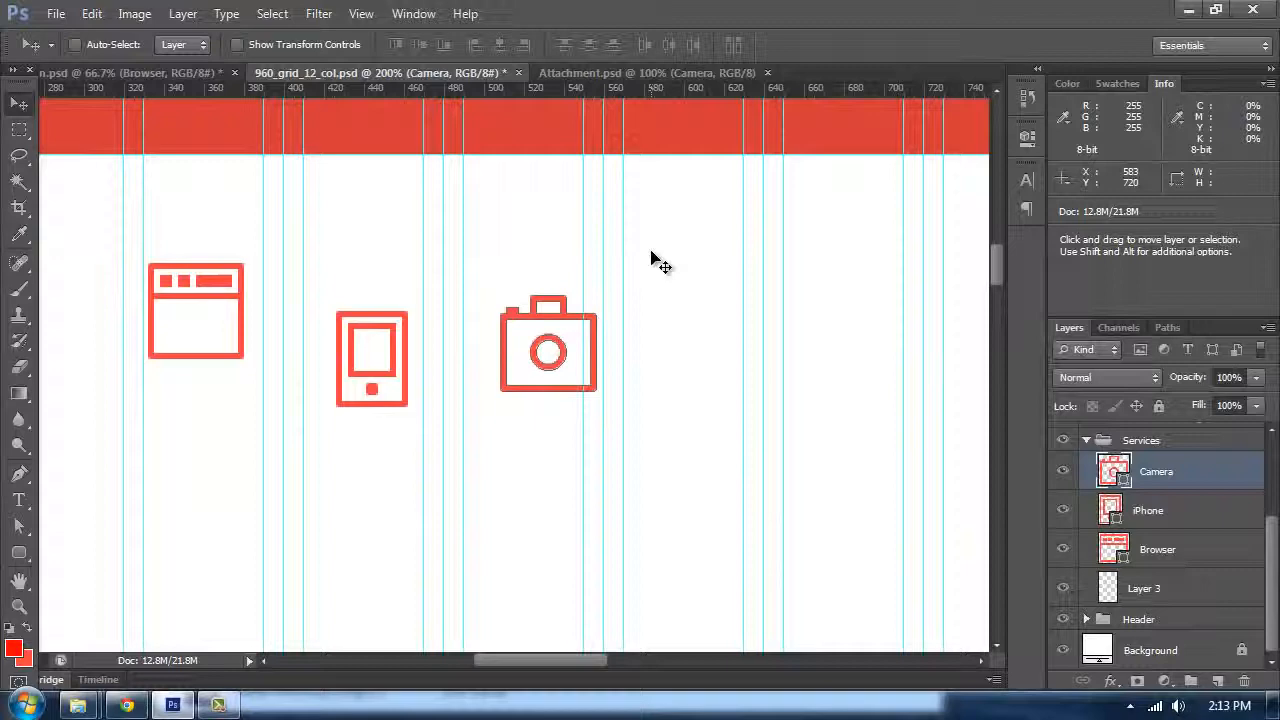
# Step: Select the three icon layers and align their top edges
pyautogui.keyDown('shift'); pyautogui.click(1230, 558); pyautogui.keyUp('shift')
pyautogui.click(421, 45)
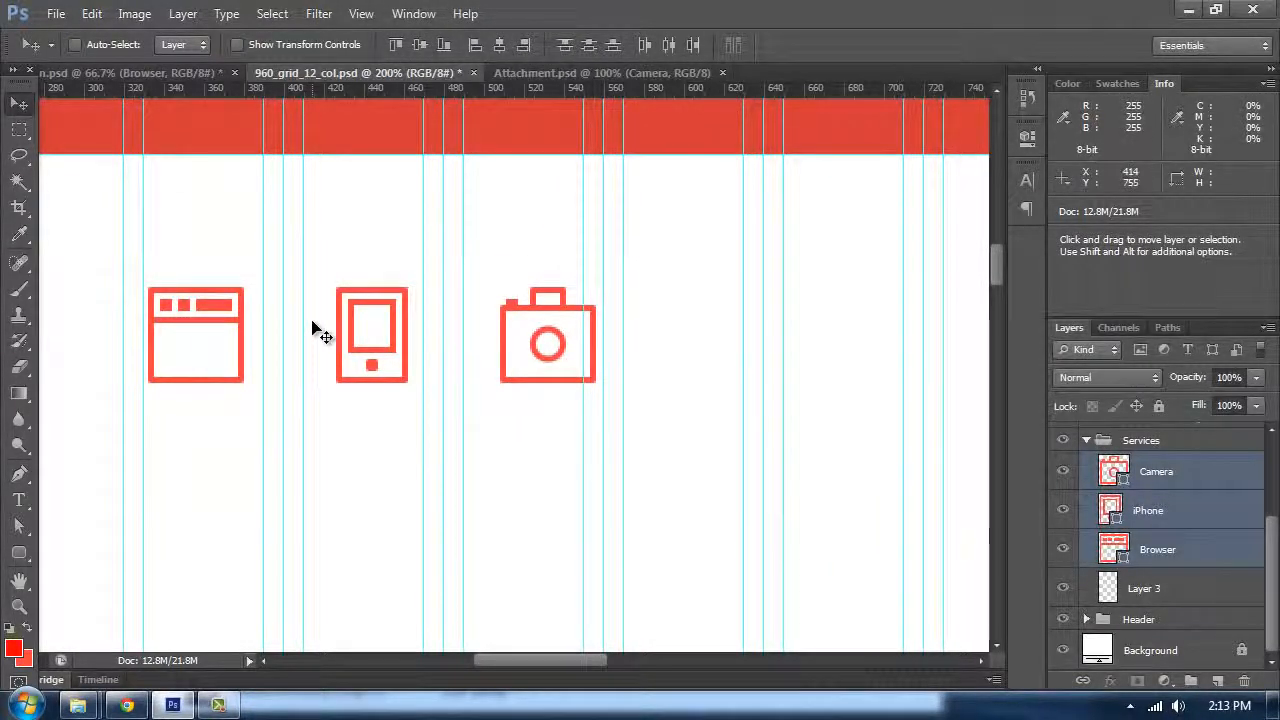
pyautogui.hotkey('ctrl', '-')
pyautogui.press('Tab')
pyautogui.moveTo(766, 369); pyautogui.dragTo(560, 374)
pyautogui.press('Tab')
pyautogui.press('Tab')
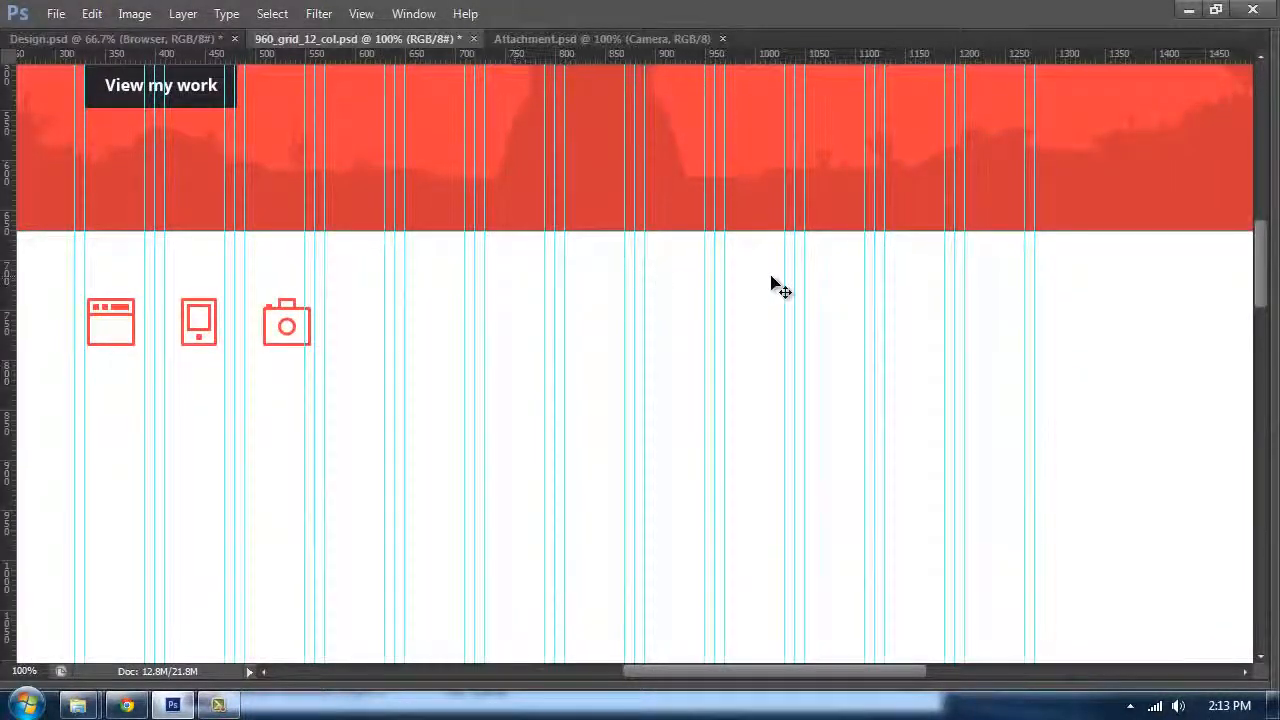
pyautogui.press('Tab')
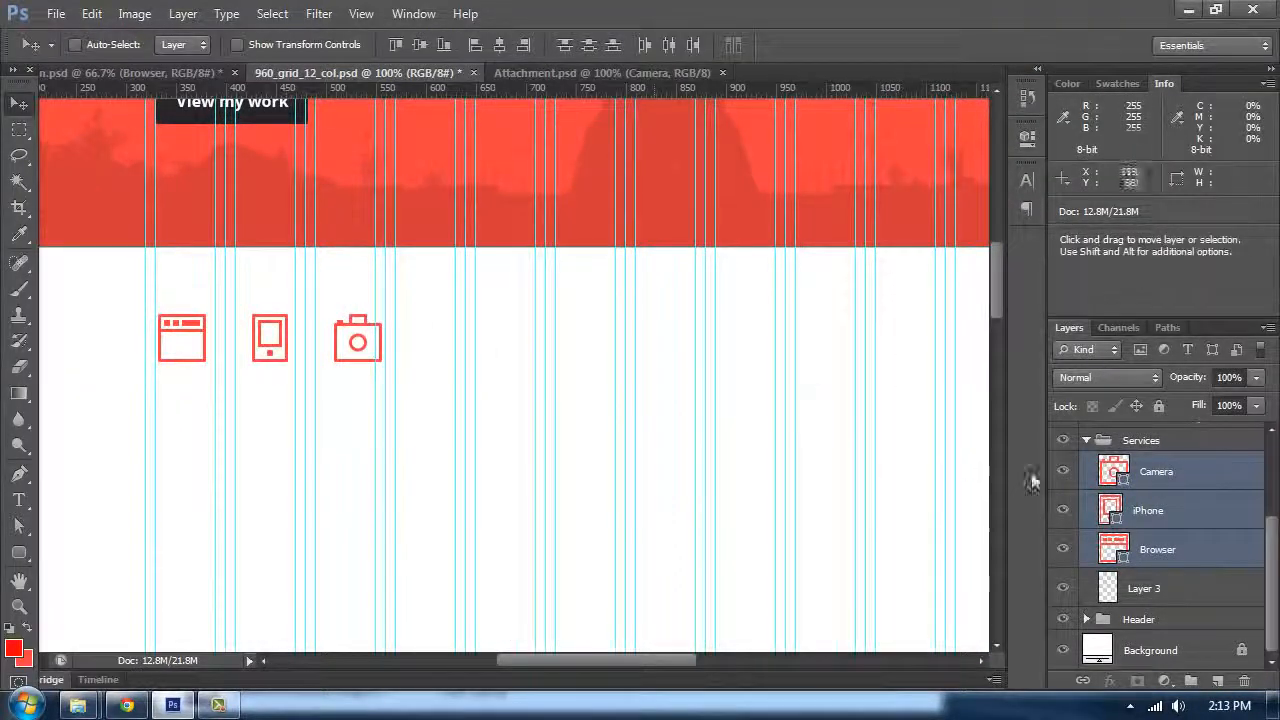
# Step: Spread the icons across the grid by moving the iPhone and Camera icons right into their own columns
pyautogui.click(1174, 549)
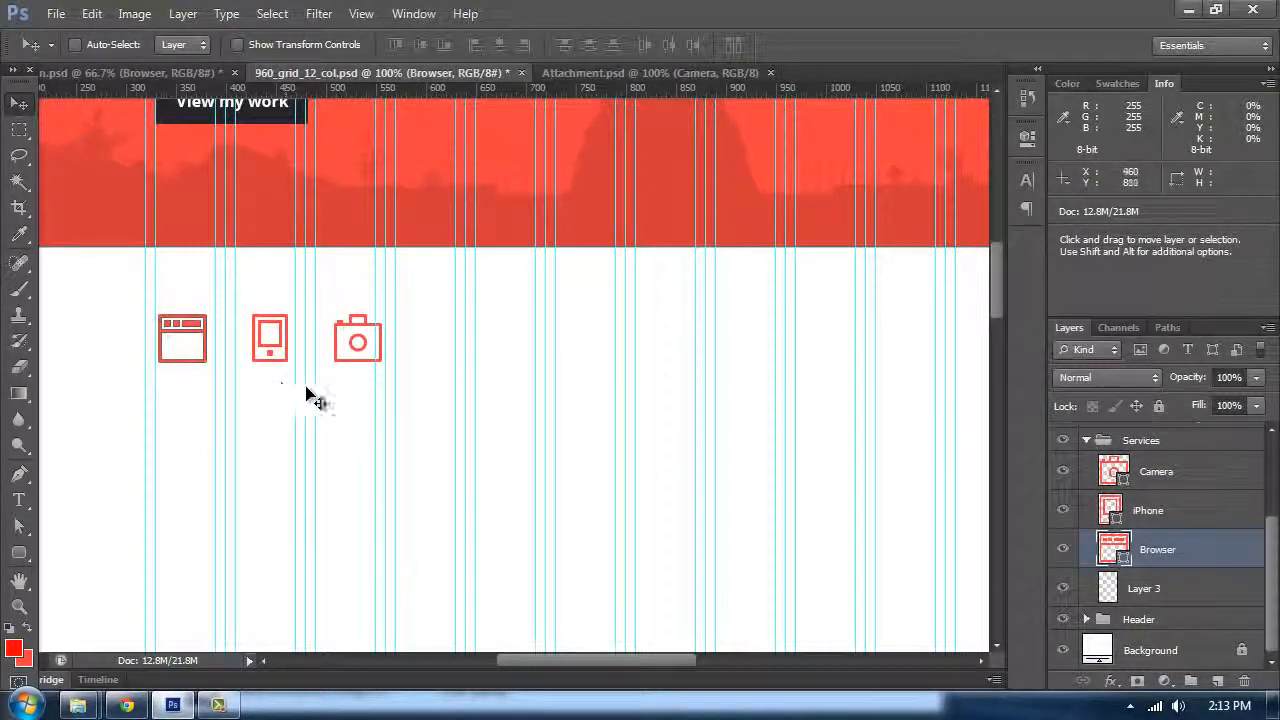
pyautogui.click(1157, 516)
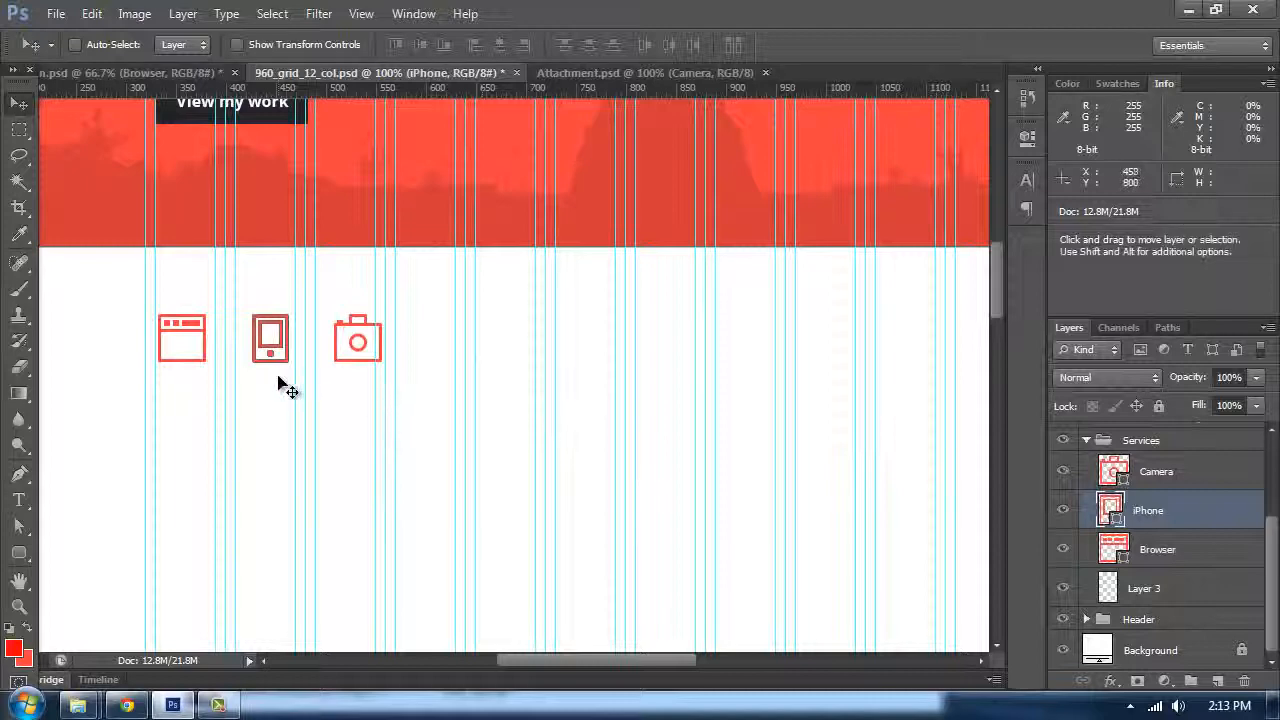
pyautogui.moveTo(279, 379); pyautogui.dragTo(513, 378)
pyautogui.click(1149, 475)
pyautogui.moveTo(358, 381); pyautogui.dragTo(707, 376)
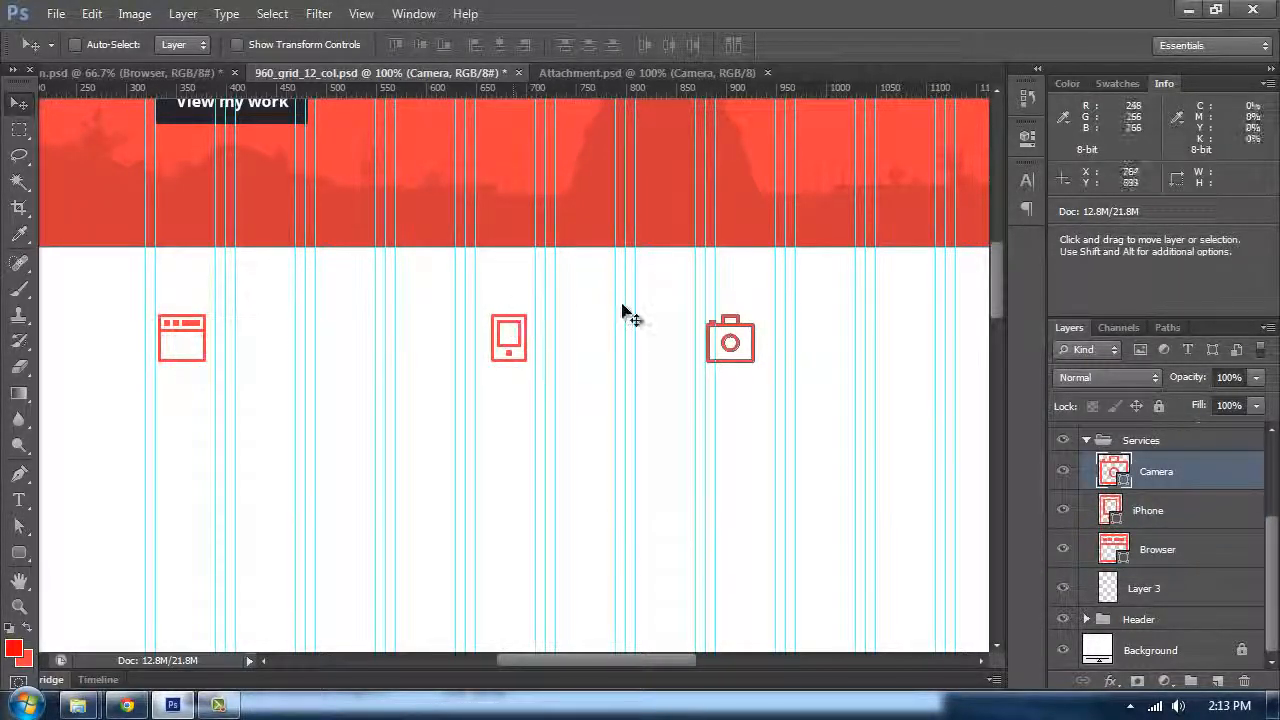
pyautogui.moveTo(765, 285); pyautogui.dragTo(554, 300)
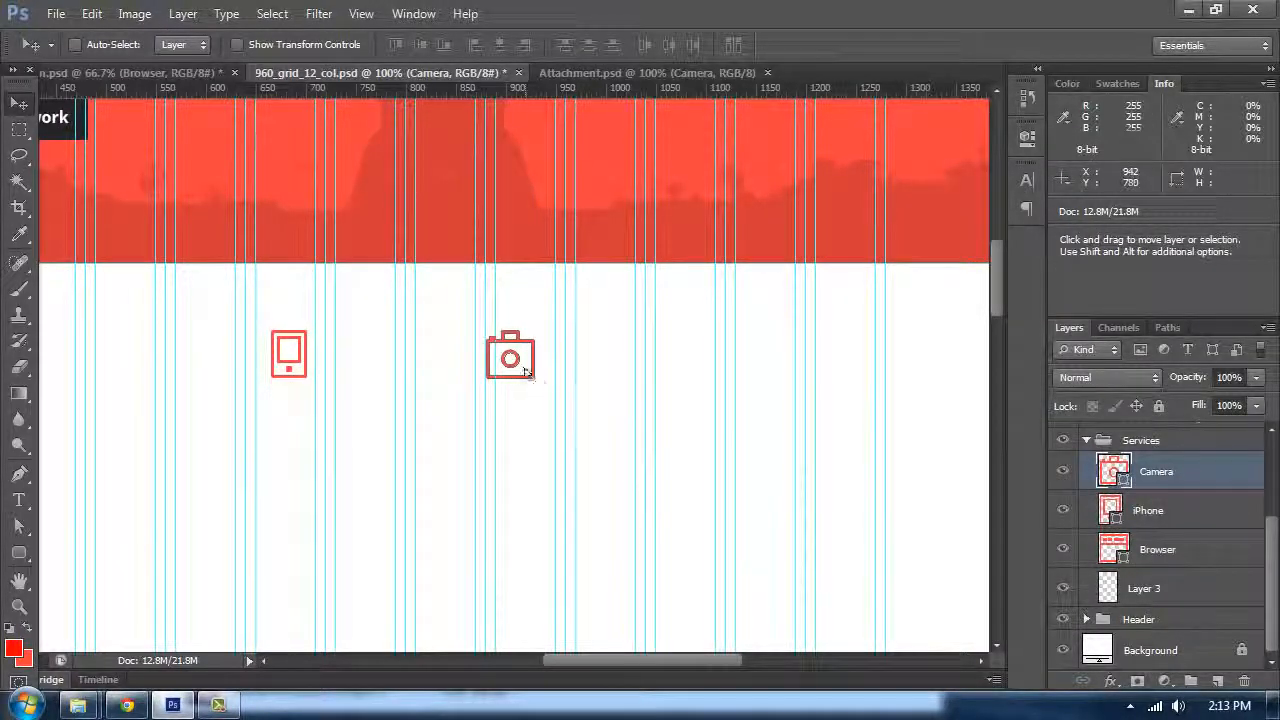
pyautogui.moveTo(527, 372); pyautogui.dragTo(629, 372)
pyautogui.moveTo(148, 355); pyautogui.dragTo(445, 316)
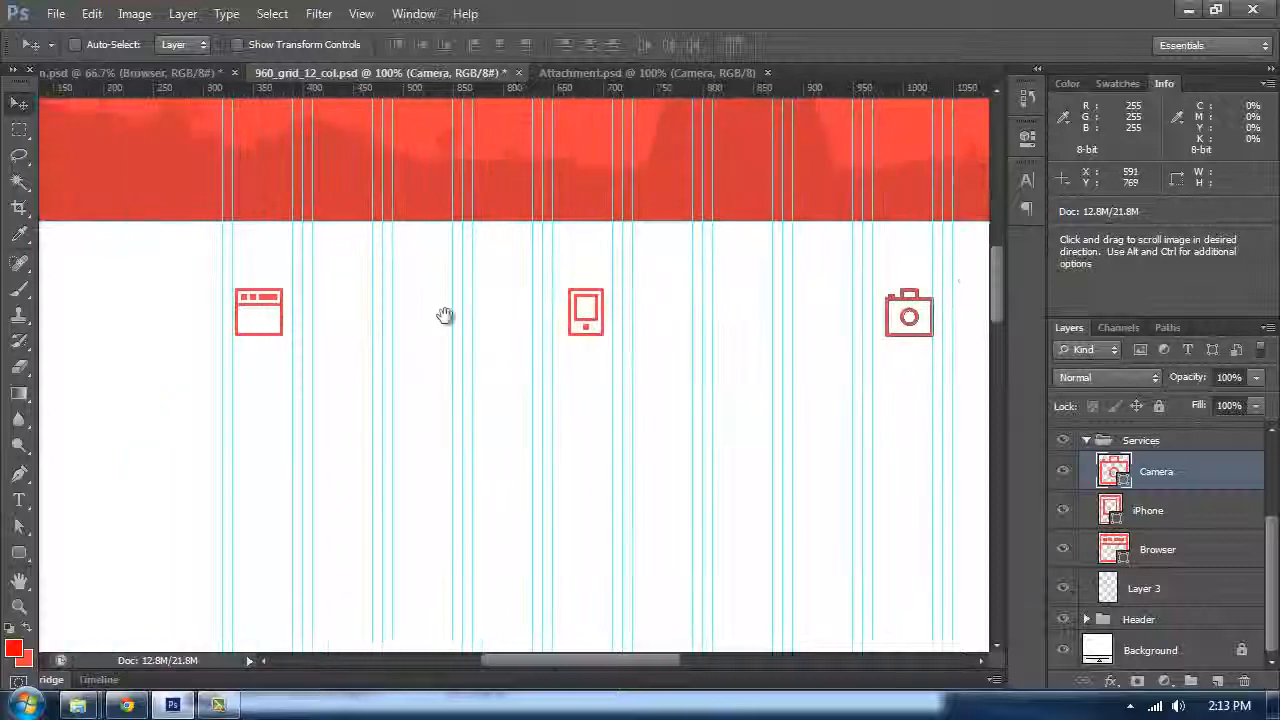
# Step: Measure 120 px down from the header with the Ruler tool and place a horizontal guide there
pyautogui.hotkey('ctrl', '+')
pyautogui.hotkey('ctrl', ';')
pyautogui.moveTo(471, 213); pyautogui.dragTo(495, 301)
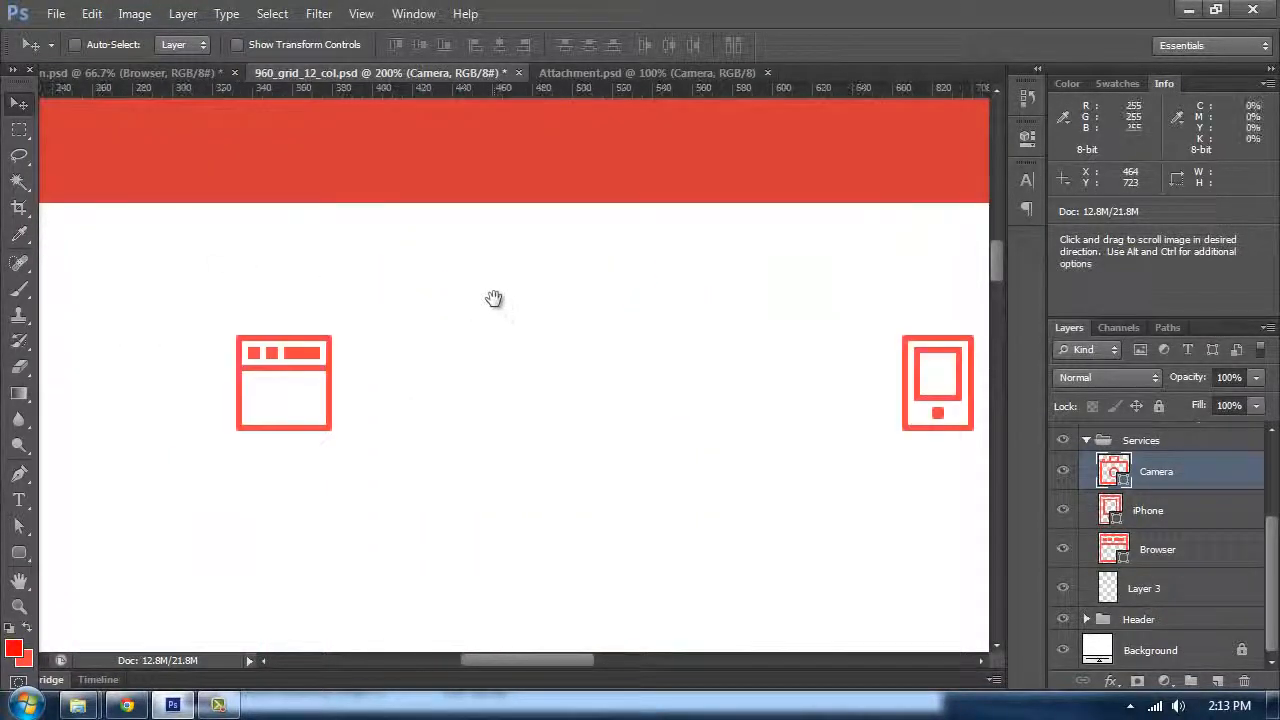
pyautogui.rightClick(20, 247)
pyautogui.click(70, 255)
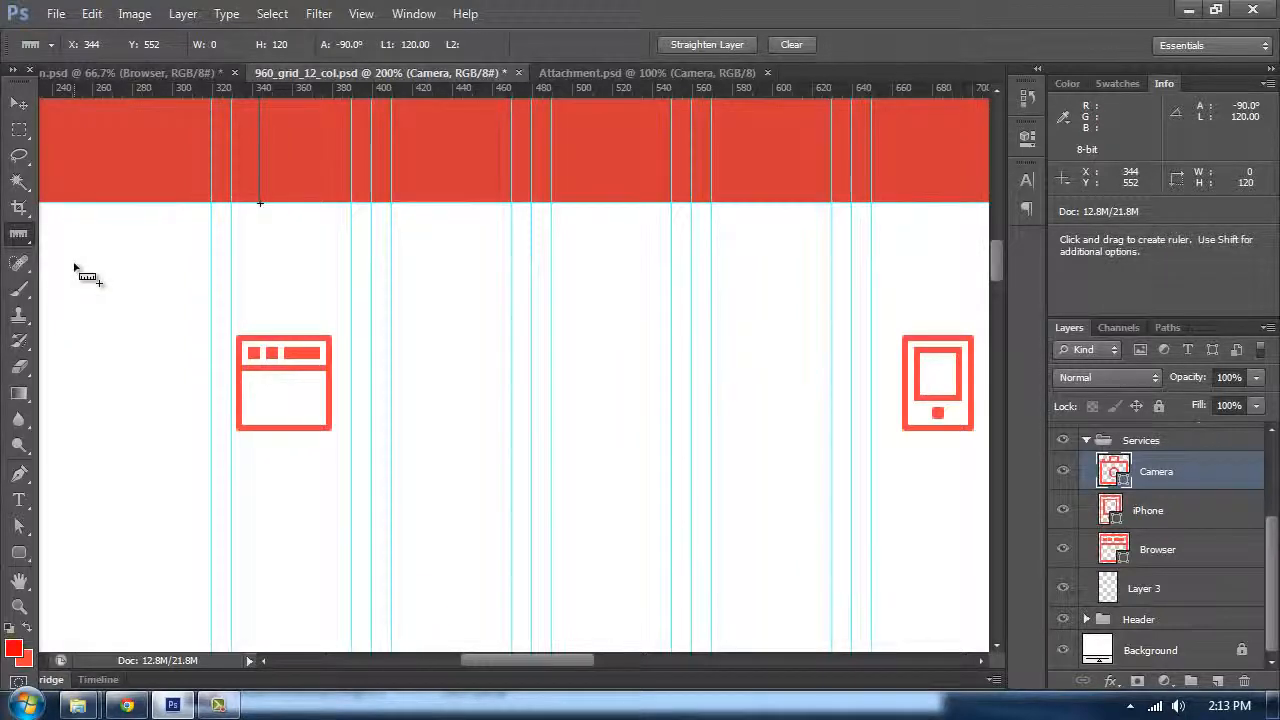
pyautogui.click(120, 71)
pyautogui.scroll(-1, 515, 370)
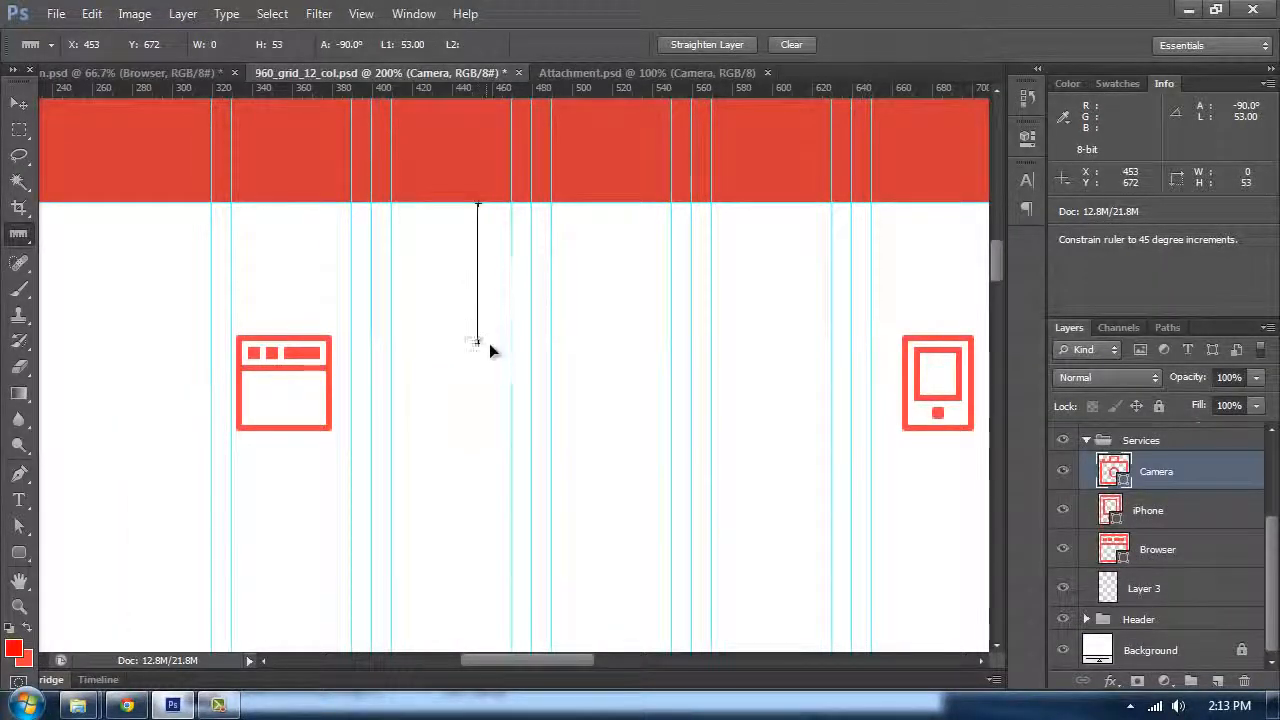
pyautogui.moveTo(495, 392); pyautogui.dragTo(508, 443)
pyautogui.moveTo(509, 93); pyautogui.dragTo(525, 443)
pyautogui.scroll(1, 680, 410)
pyautogui.scroll(-2, 680, 410)
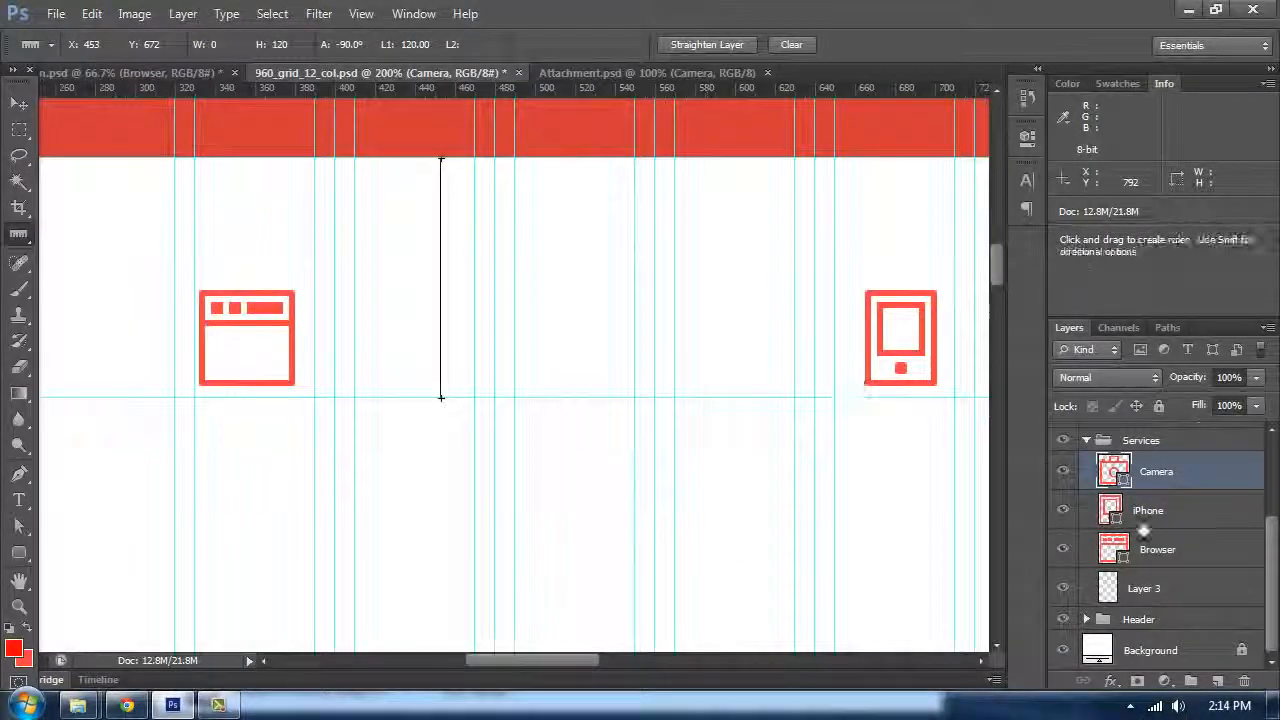
# Step: Select all three icons and move them down so their tops sit on the new guide
pyautogui.keyDown('shift'); pyautogui.click(1150, 549); pyautogui.keyUp('shift')
pyautogui.click(19, 103)
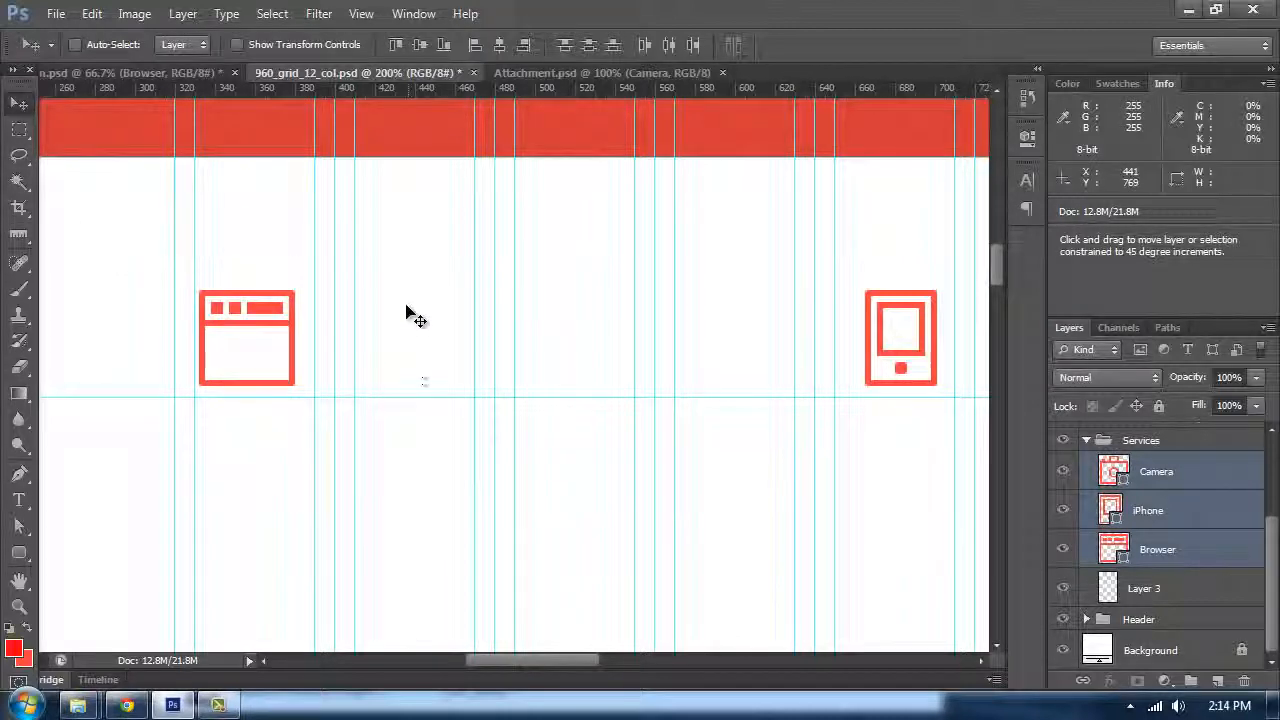
pyautogui.moveTo(406, 314); pyautogui.dragTo(424, 416)
pyautogui.moveTo(517, 409); pyautogui.dragTo(526, 311)
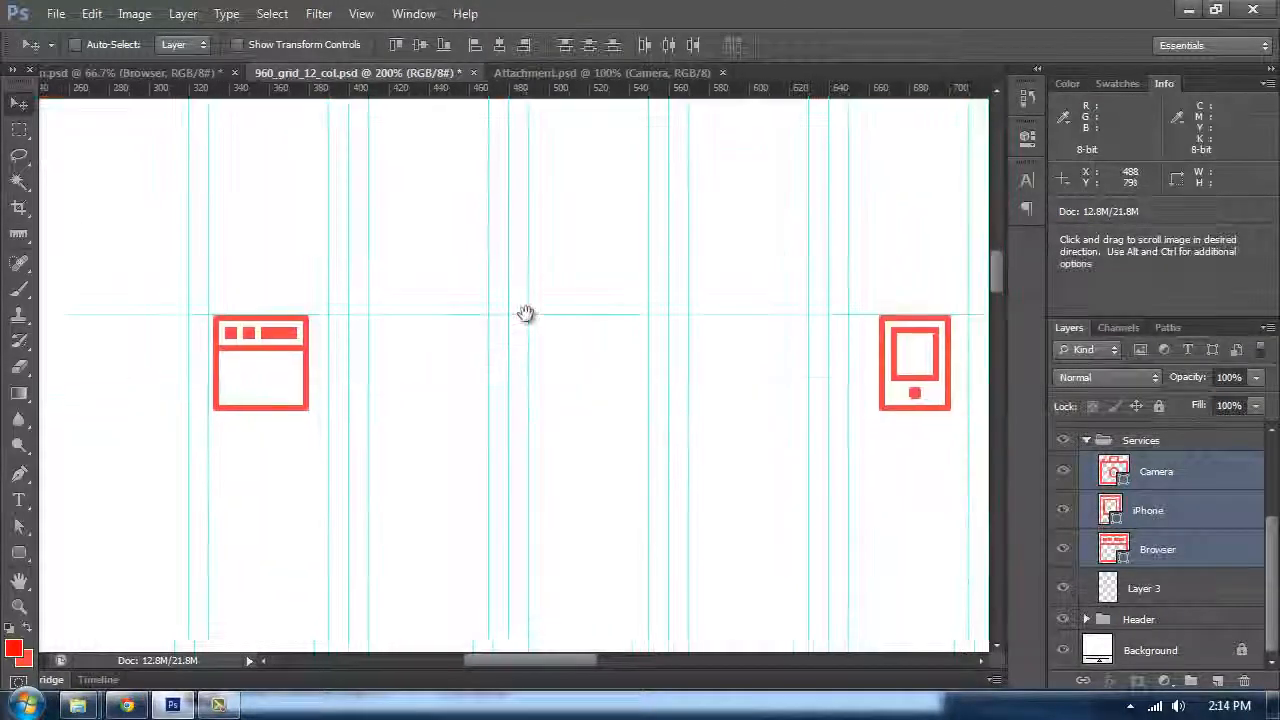
# Step: Align the Browser icon to the top and horizontal centre of a 60 × 76 px selection starting at the guide, then deselect
pyautogui.click(1160, 551)
pyautogui.click(19, 129)
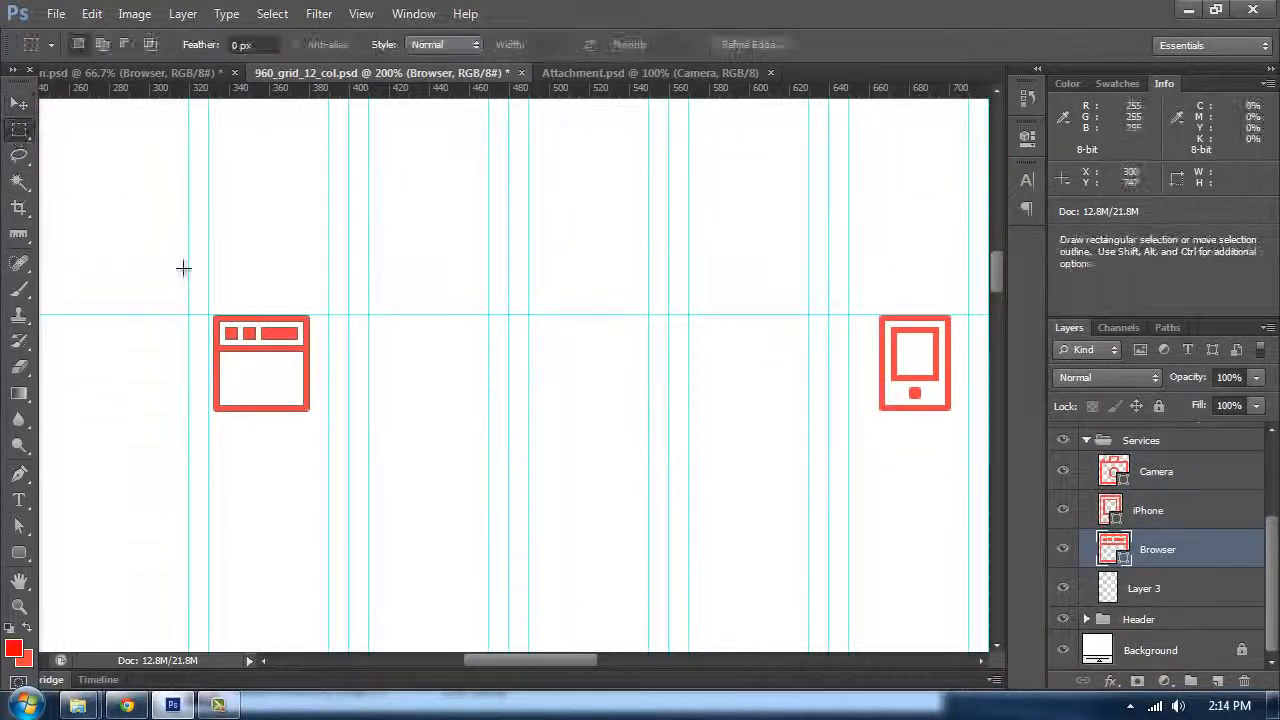
pyautogui.moveTo(210, 316); pyautogui.dragTo(328, 466)
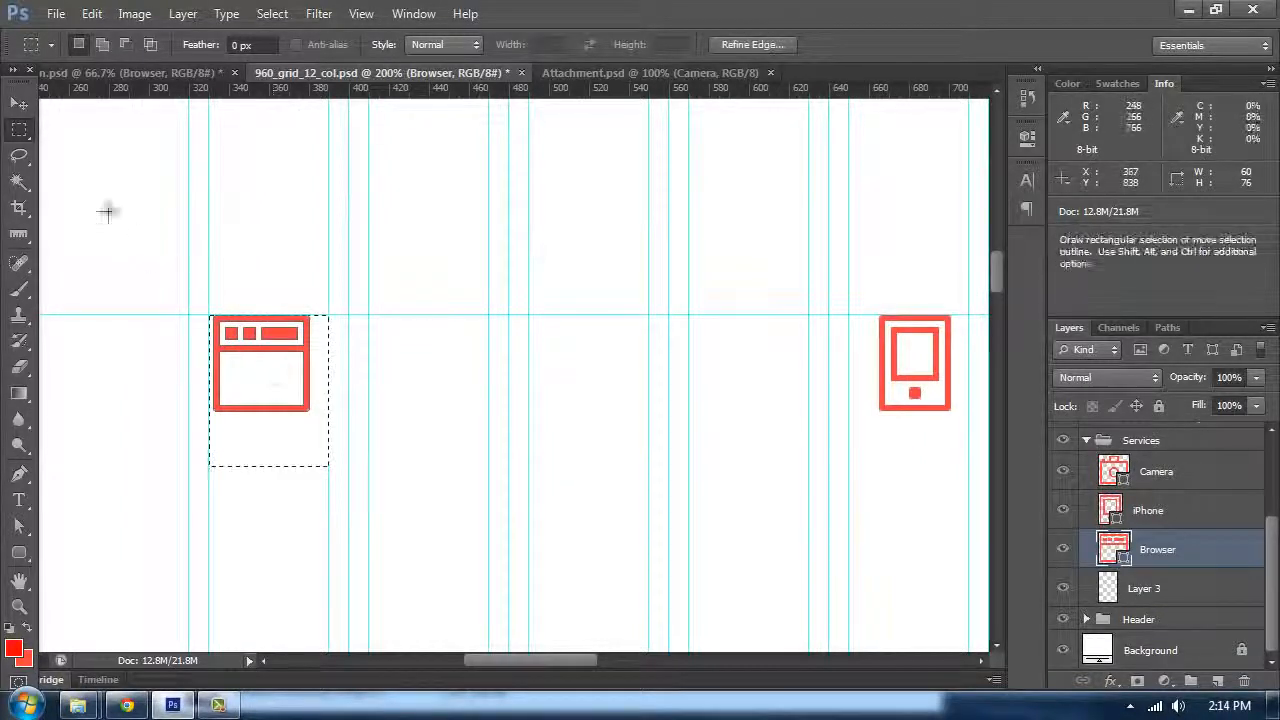
pyautogui.rightClick(14, 134)
pyautogui.click(66, 127)
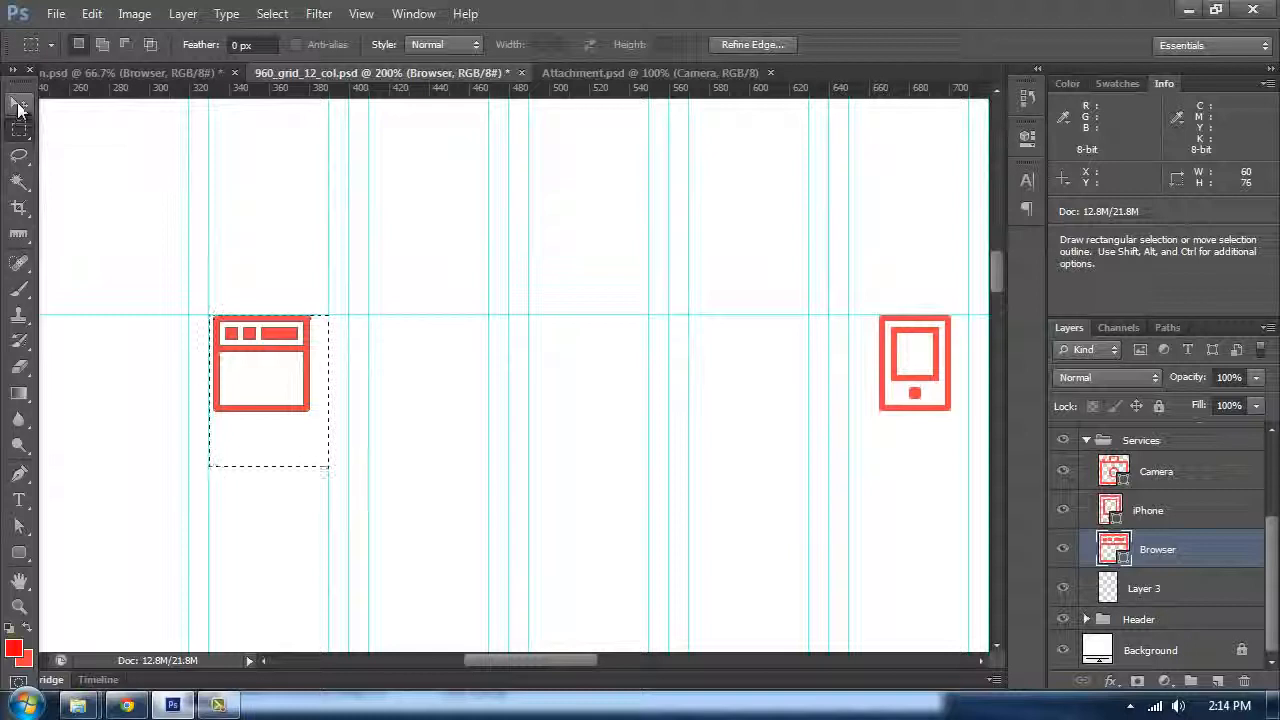
pyautogui.click(19, 105)
pyautogui.click(420, 47)
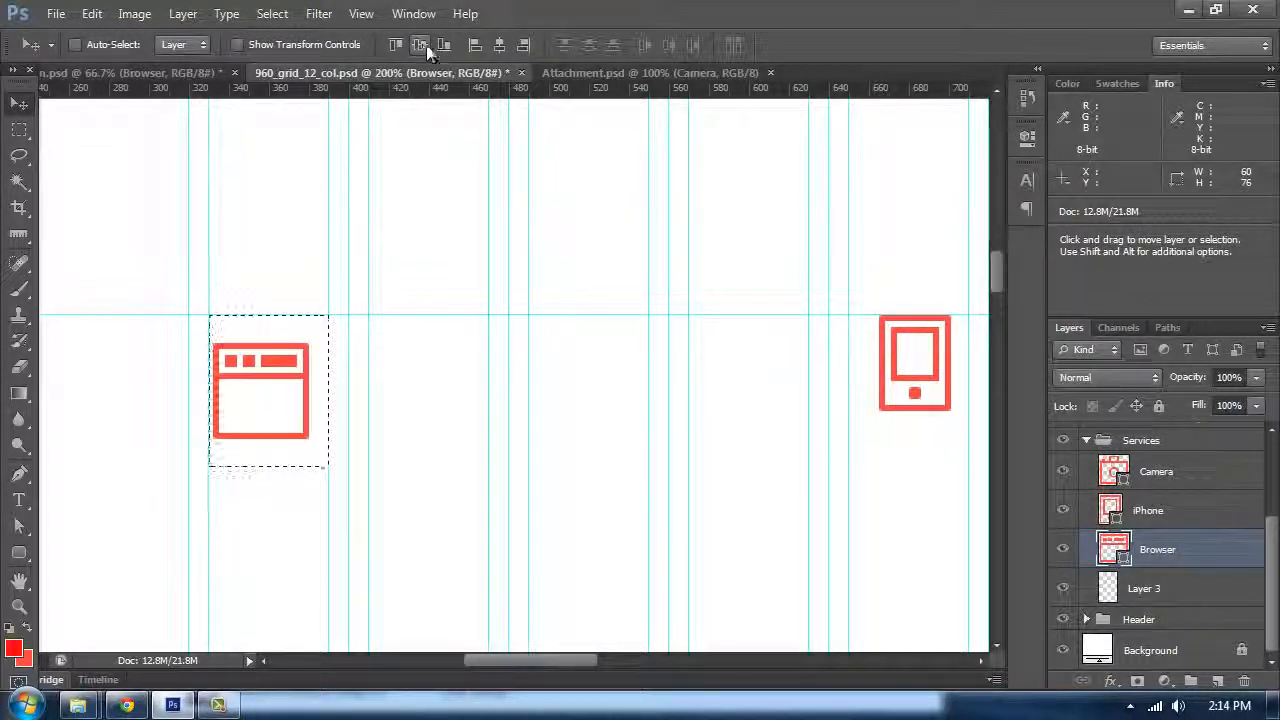
pyautogui.click(396, 45)
pyautogui.click(501, 44)
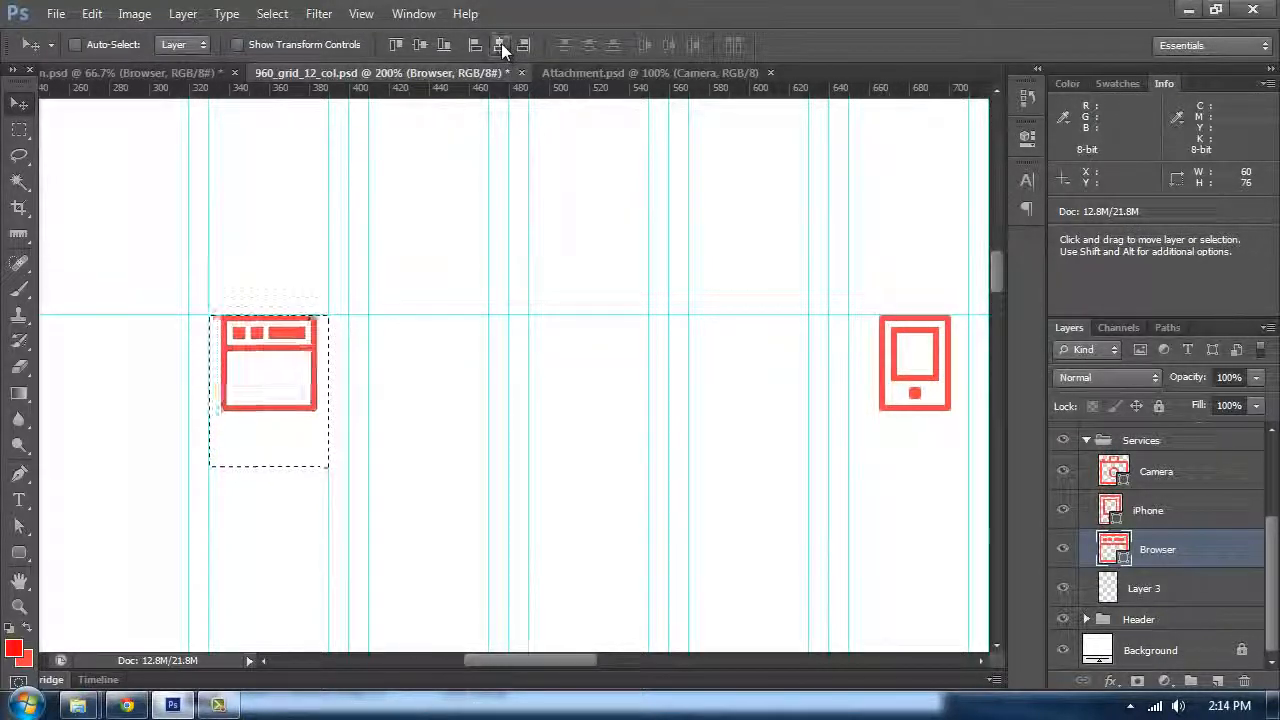
pyautogui.hotkey('ctrl', 'd')
# Step: Draw a 60 px wide selection box around the iPhone icon starting at the guide and switch to the Move tool
pyautogui.moveTo(666, 220); pyautogui.dragTo(403, 177)
pyautogui.click(19, 130)
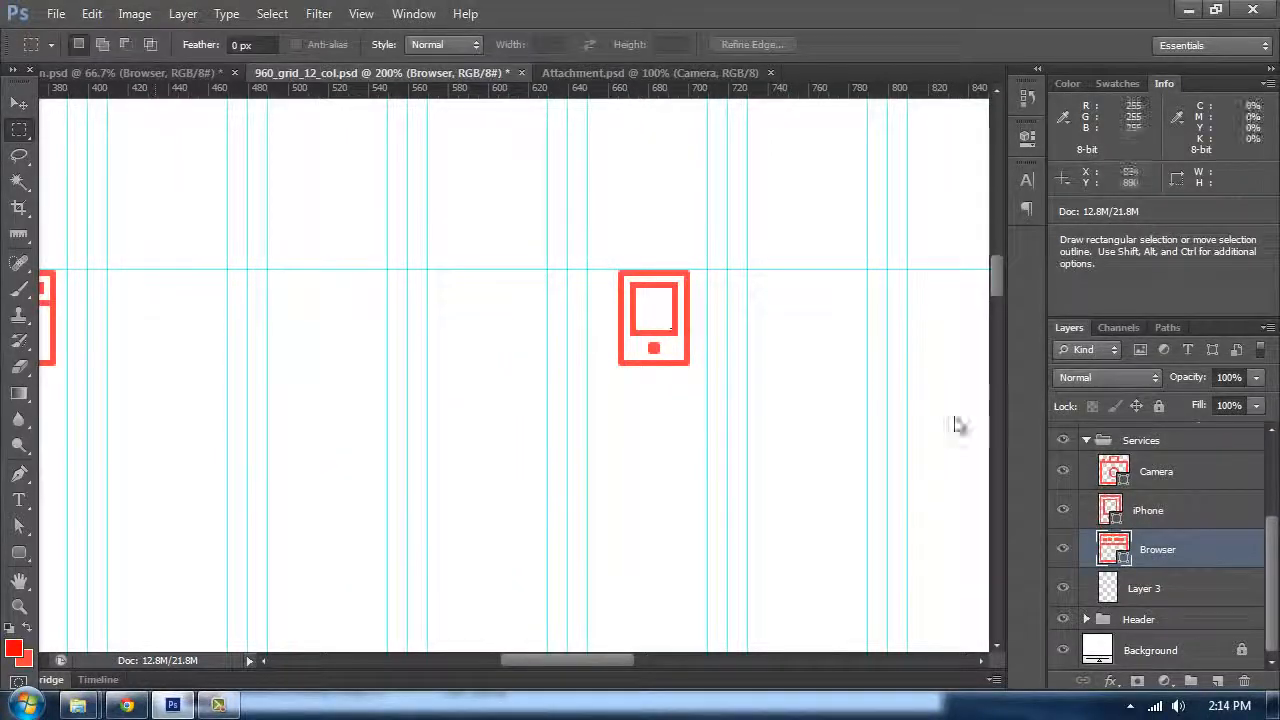
pyautogui.click(1112, 472)
pyautogui.click(1140, 510)
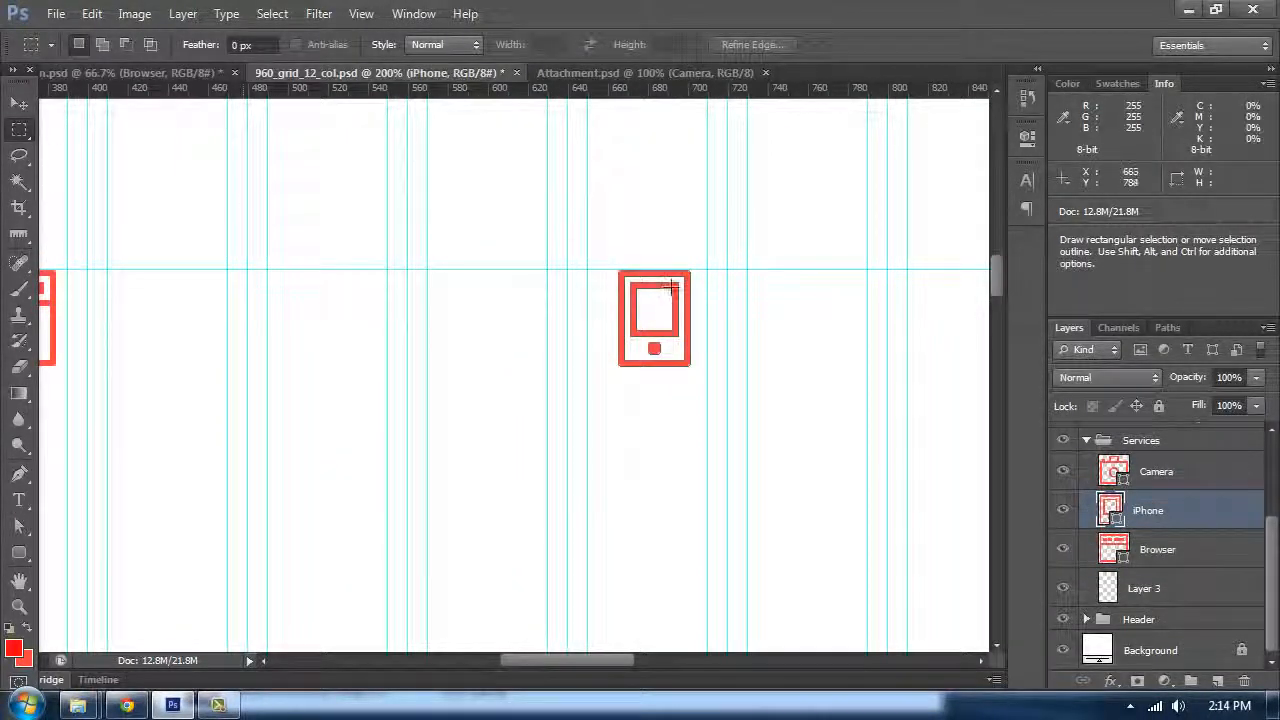
pyautogui.moveTo(587, 270); pyautogui.dragTo(707, 381)
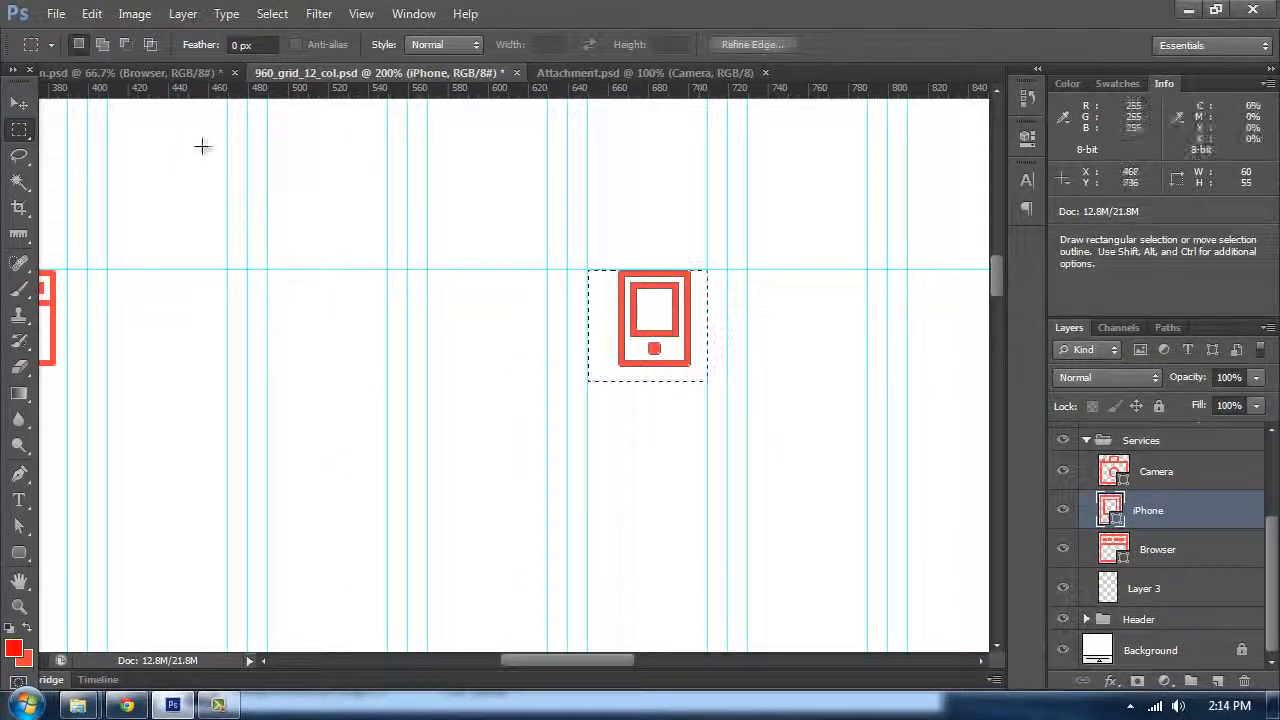
pyautogui.click(14, 104)
# Step: Draw a 60 px wide selection box around the Camera icon starting at the guide and switch to the Move tool
pyautogui.hscroll(10, 490, 210)
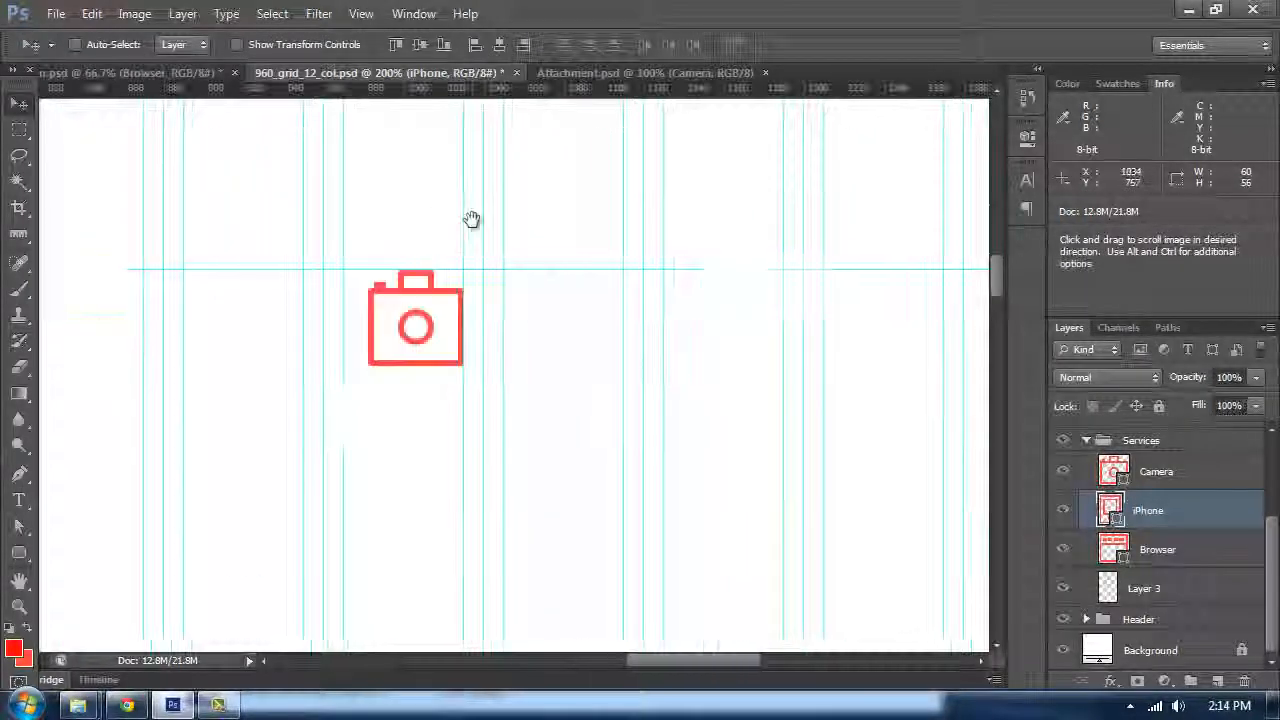
pyautogui.click(22, 132)
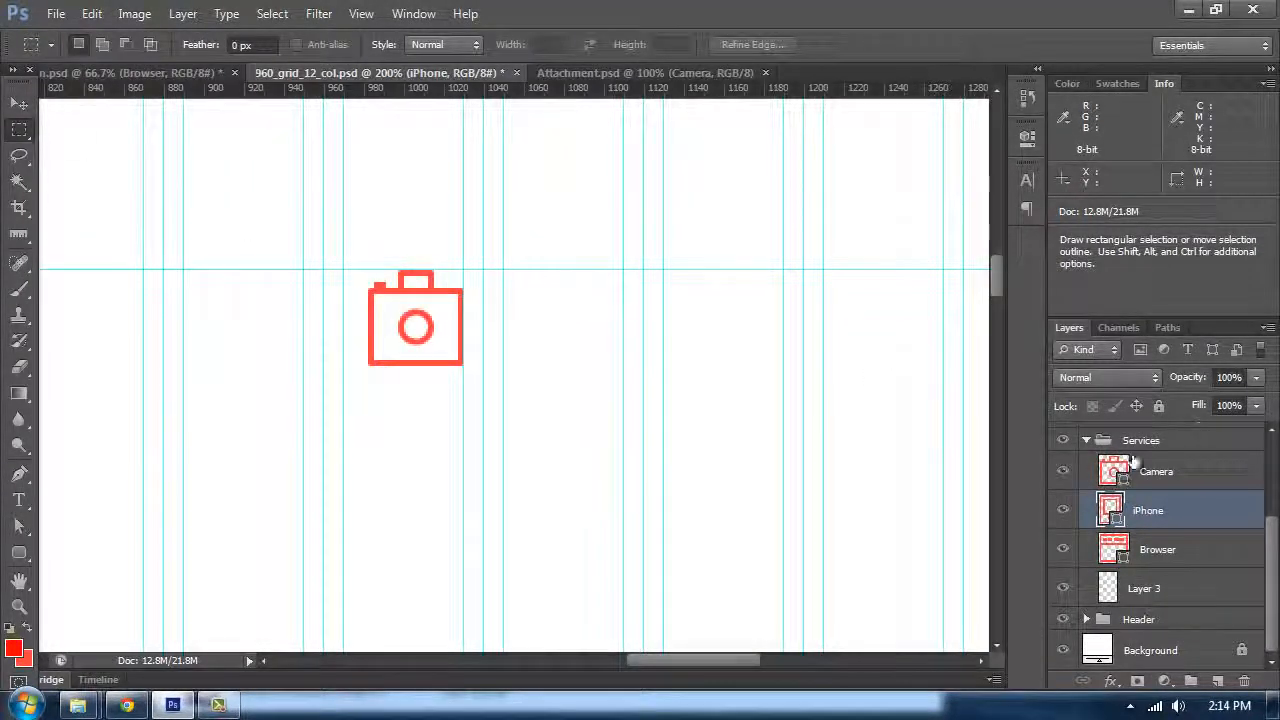
pyautogui.click(1133, 462)
pyautogui.moveTo(345, 270); pyautogui.dragTo(463, 393)
pyautogui.click(19, 103)
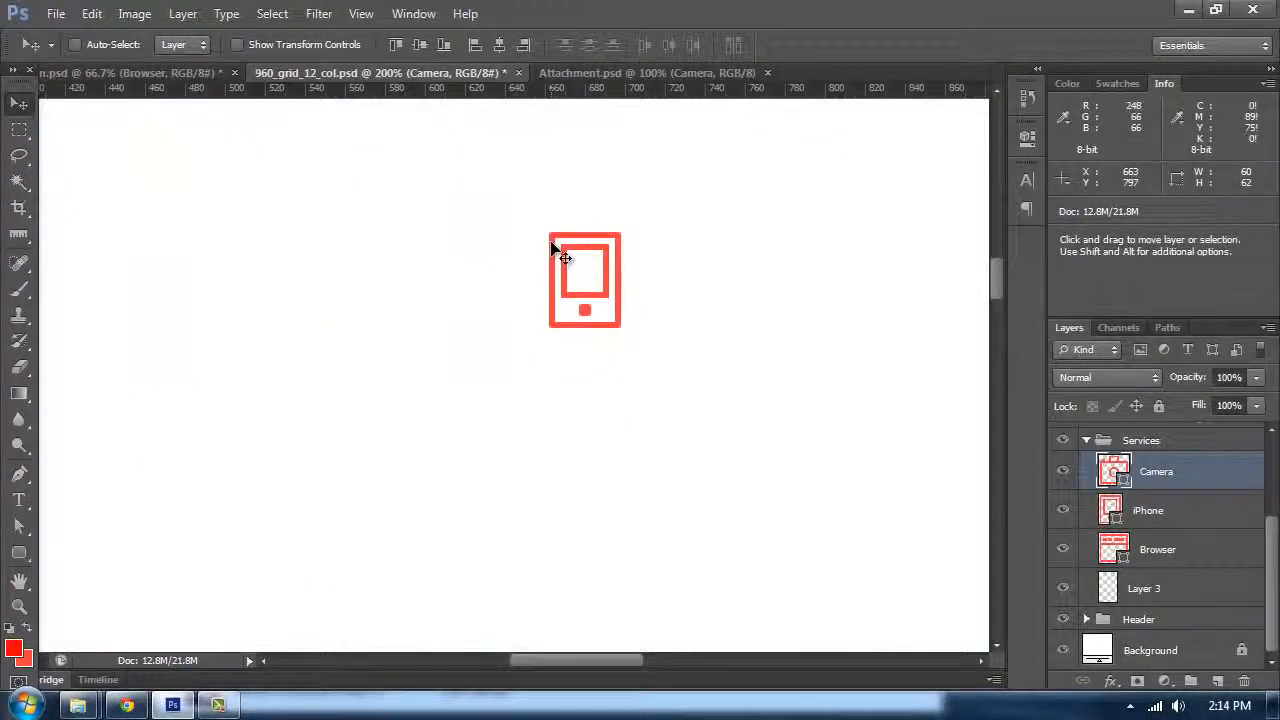
# Step: Compare the icon layout with the reference design document, then return to 960_grid_12_col.psd
pyautogui.hotkey('ctrl', '-')
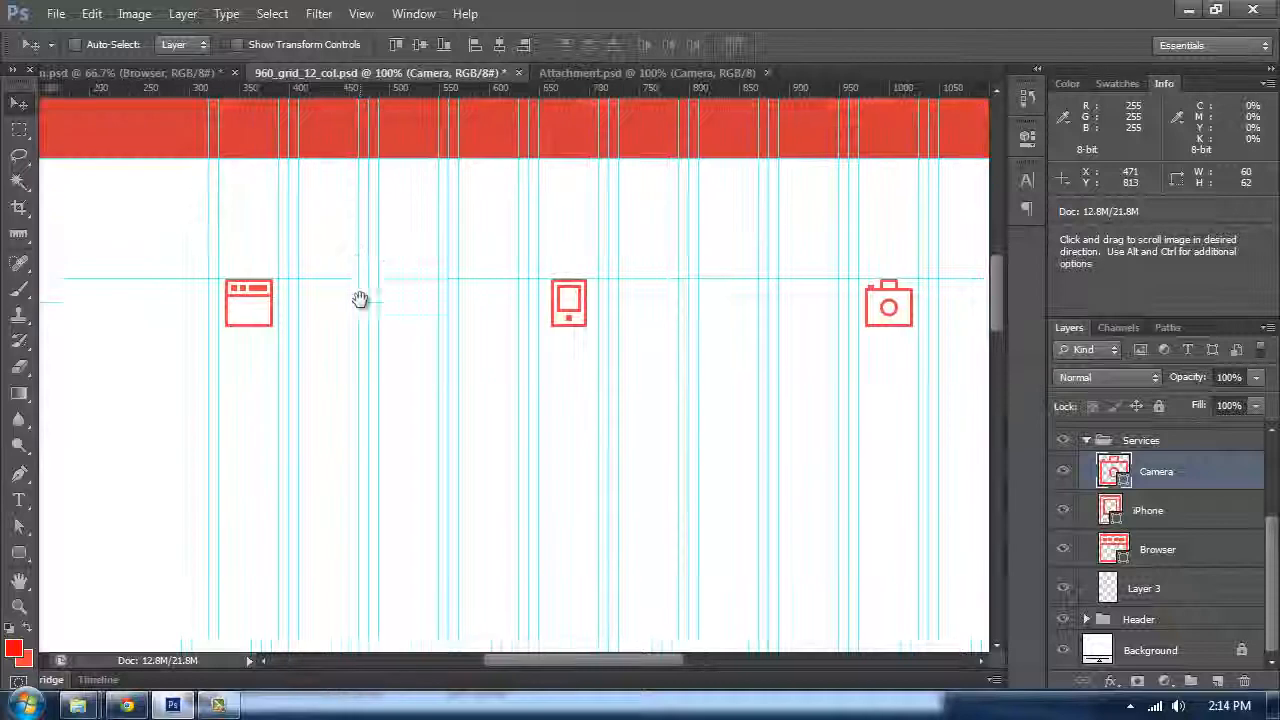
pyautogui.moveTo(360, 297); pyautogui.dragTo(248, 120)
pyautogui.scroll(-3, 417, 234)
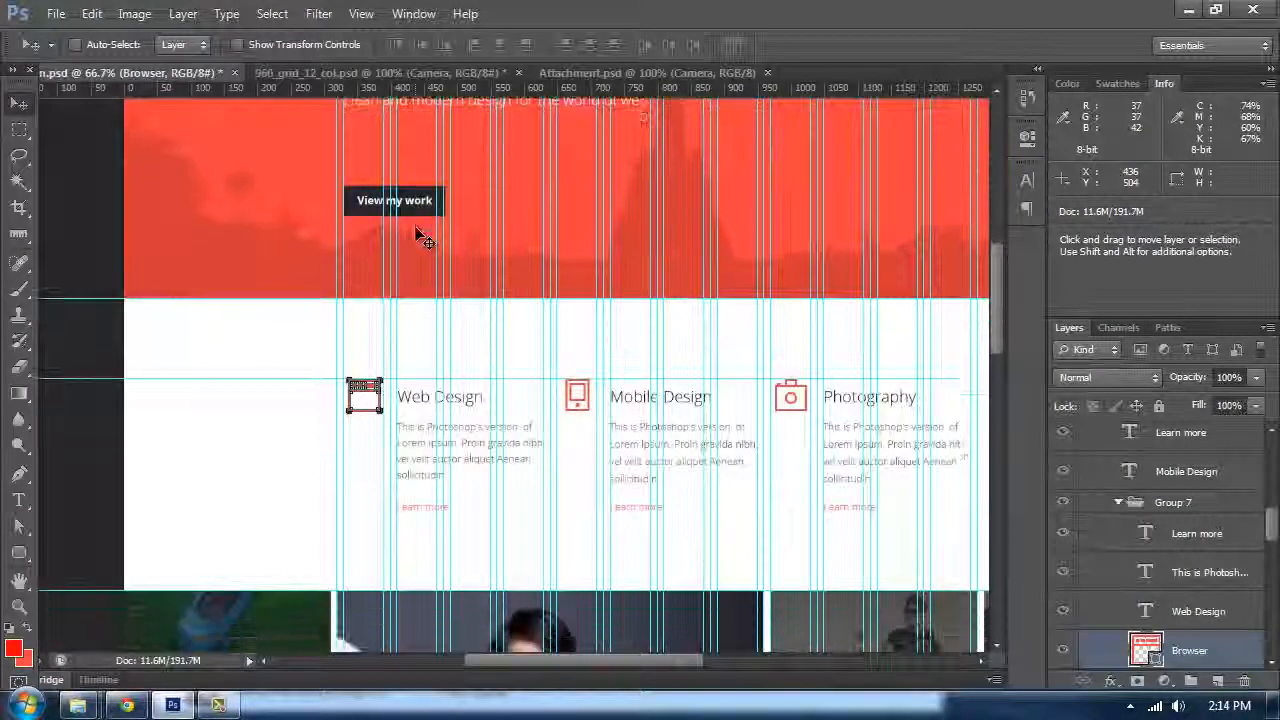
pyautogui.click(342, 75)
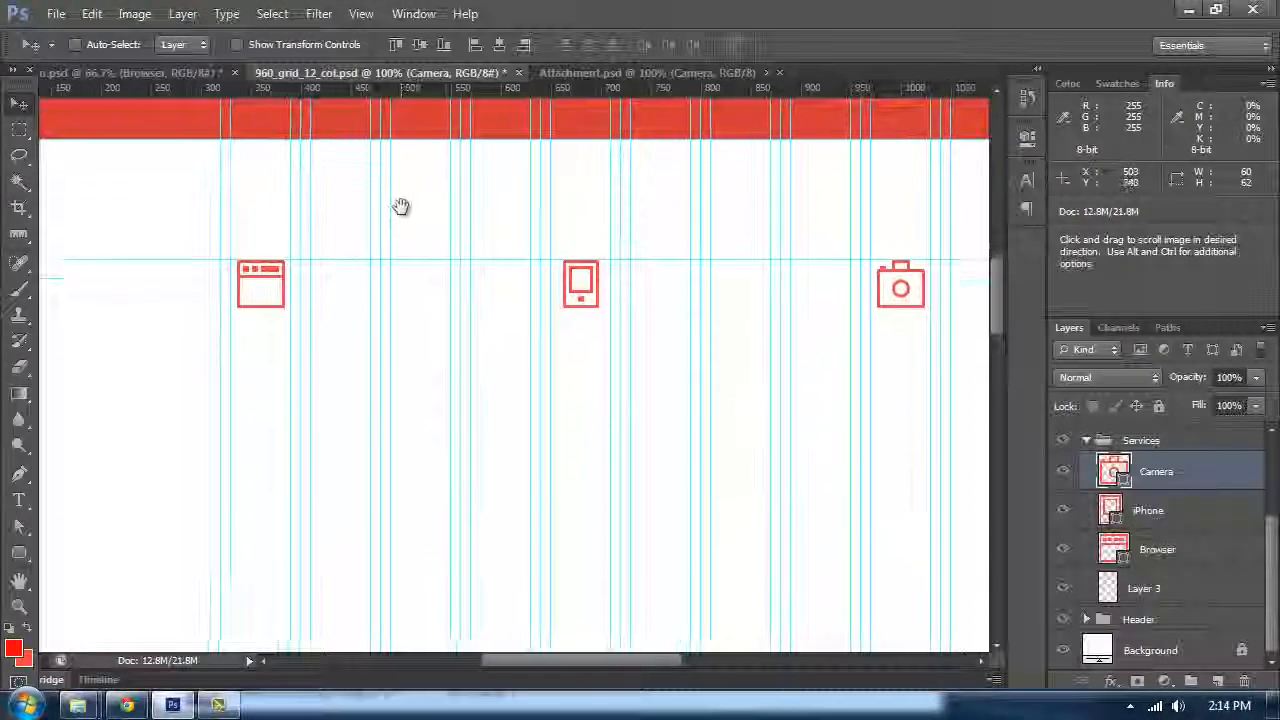
# Step: Start a text layer to the right of the Browser icon and set the text colour to #111111
pyautogui.press('t')
pyautogui.click(337, 295)
pyautogui.click(641, 45)
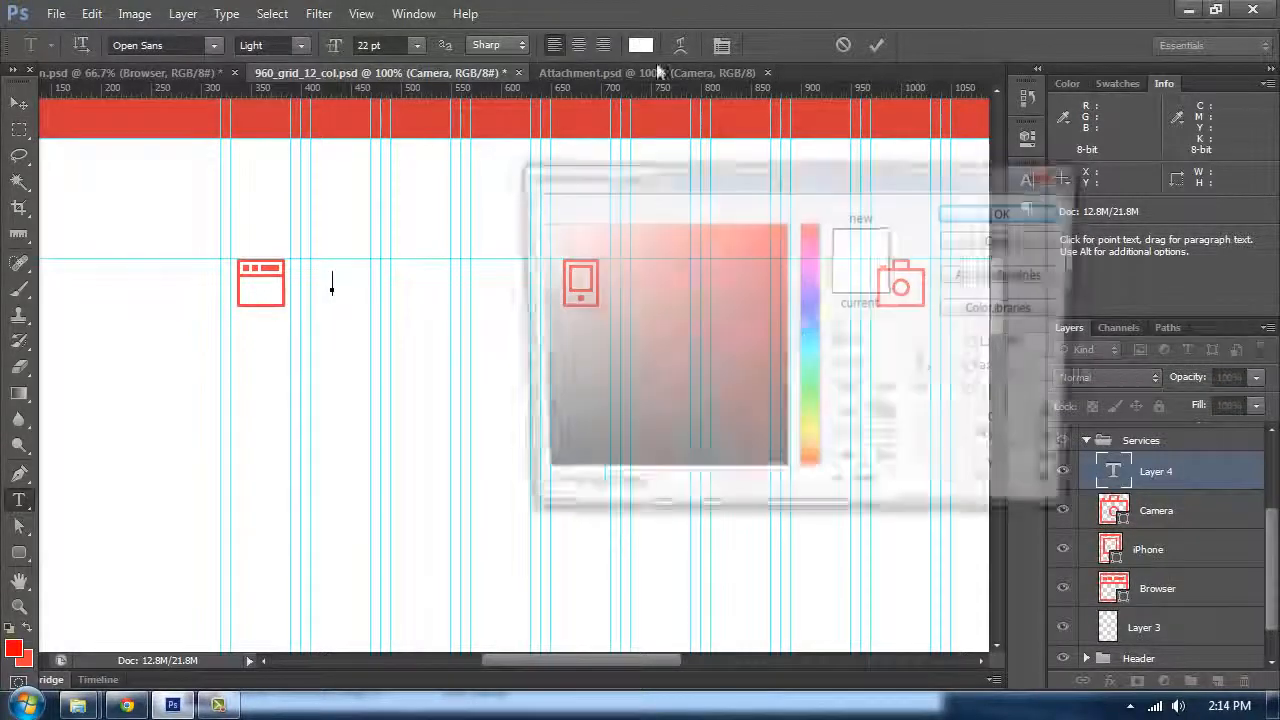
pyautogui.write('111111')
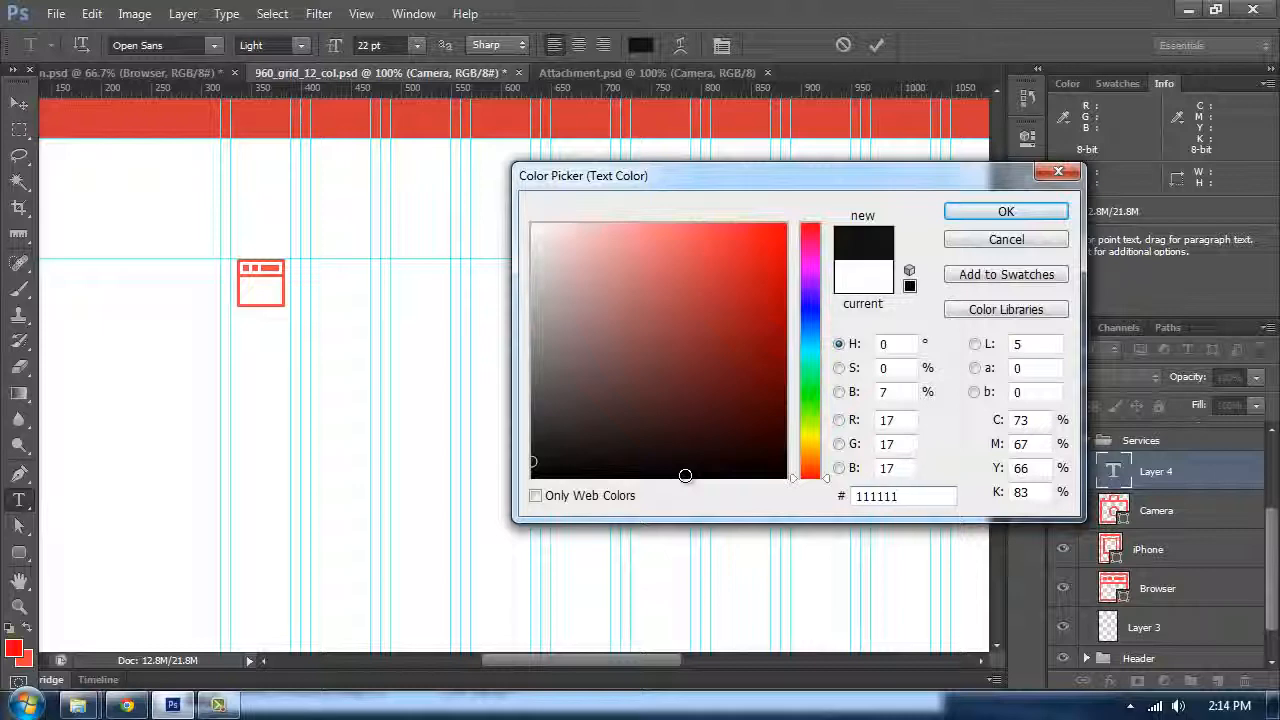
pyautogui.press('Return')
# Step: Set the font size to 24 pt and enter the heading "Web Design", then commit it
pyautogui.click(418, 46)
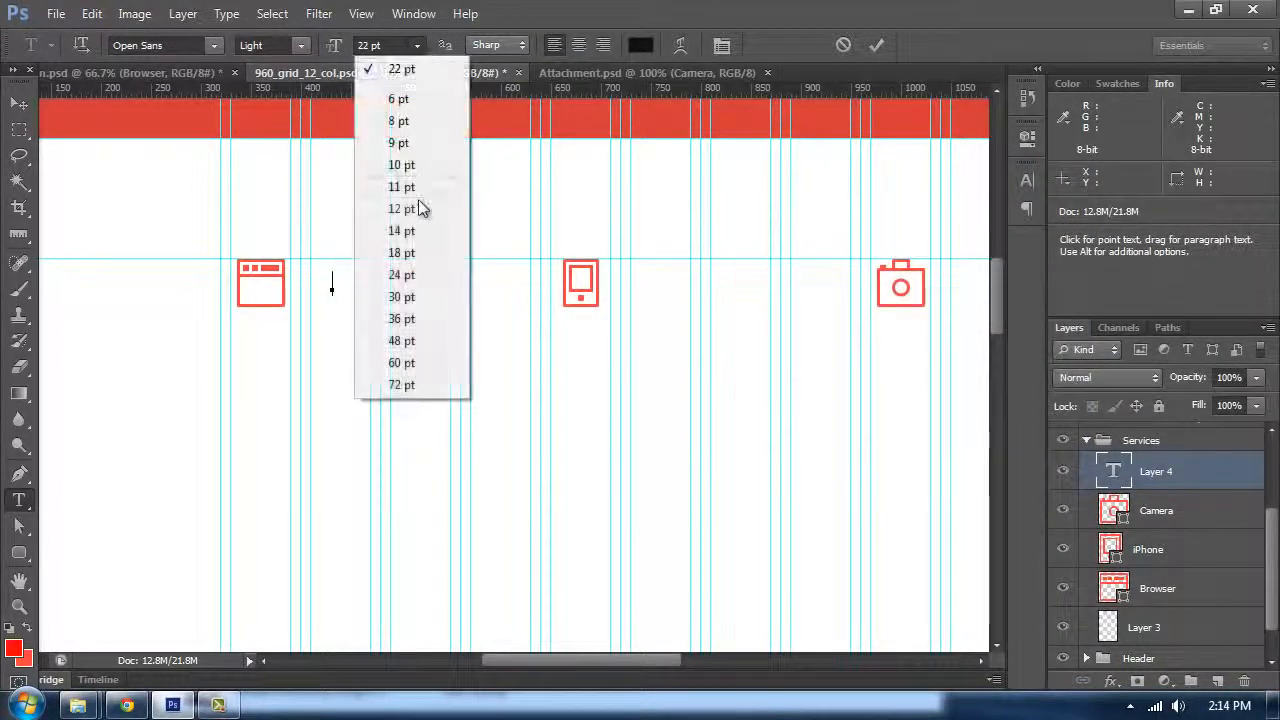
pyautogui.click(403, 275)
pyautogui.write('We')
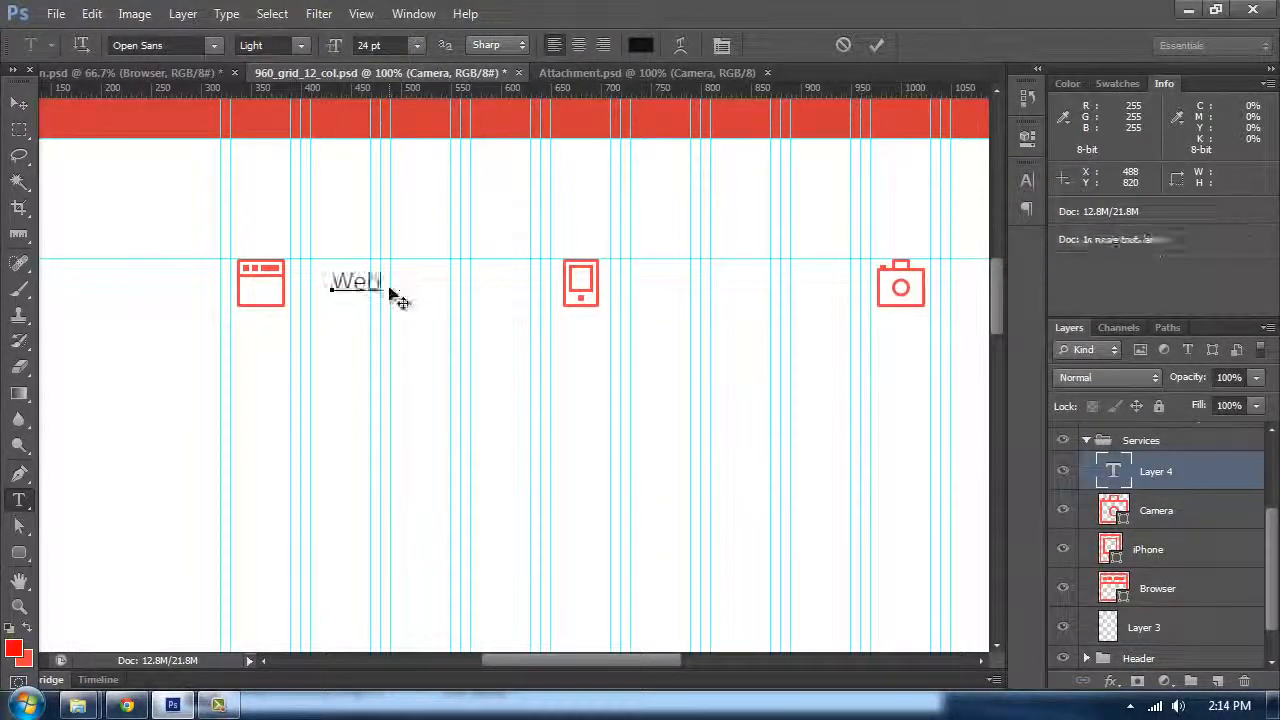
pyautogui.write('b Design')
pyautogui.click(17, 105)
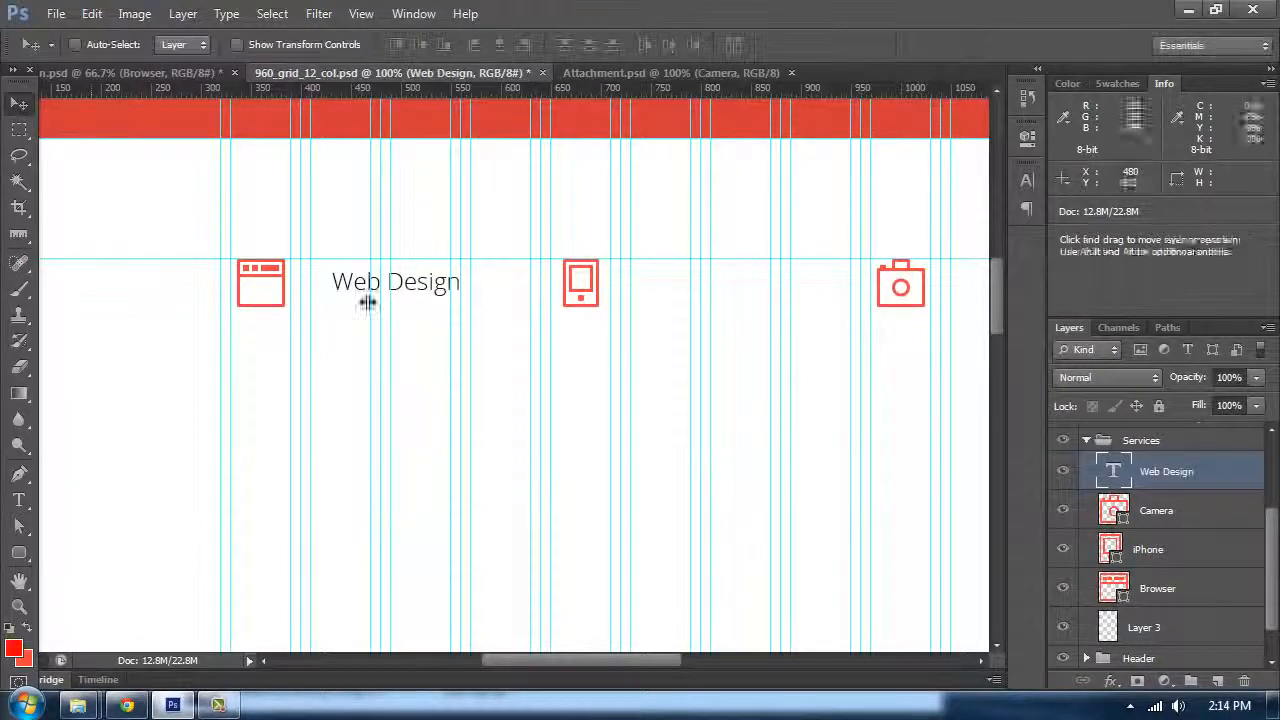
# Step: Move the Web Design text closer to the Browser icon and show the Baseline Grid layer
pyautogui.moveTo(363, 296); pyautogui.dragTo(437, 304)
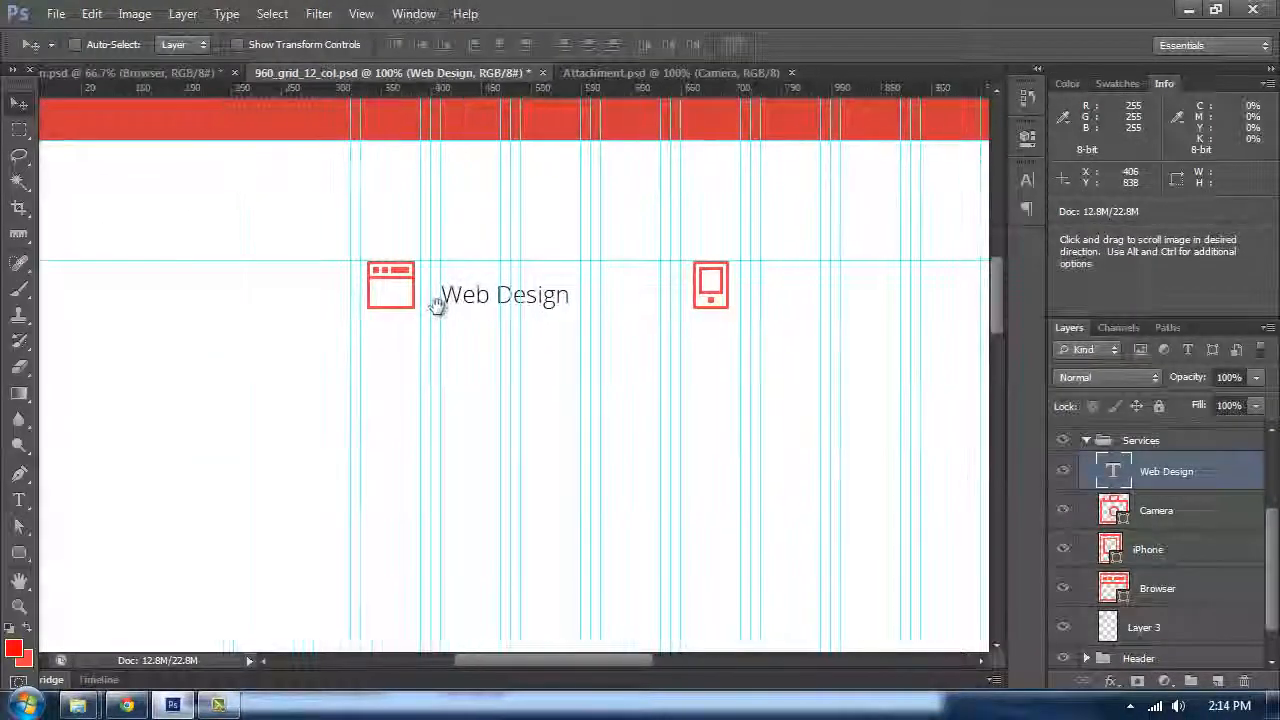
pyautogui.hotkey('ctrl', '+')
pyautogui.scroll(3, 1141, 600)
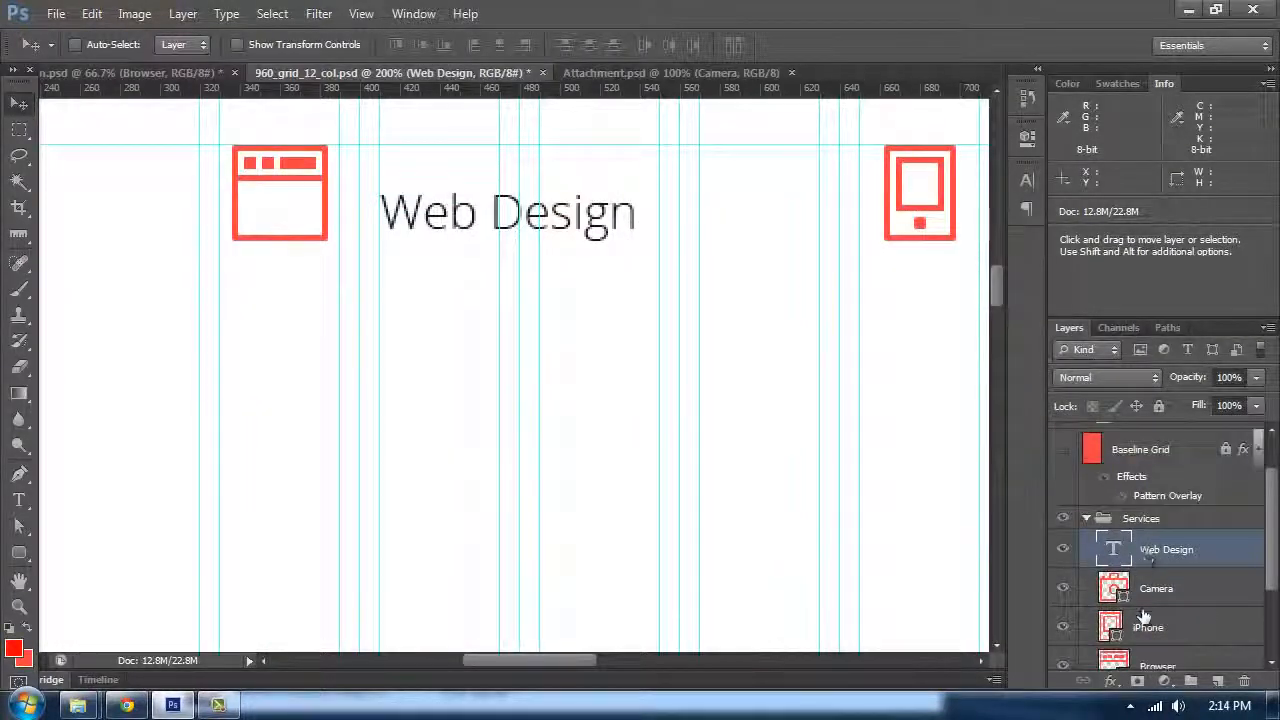
pyautogui.click(1063, 504)
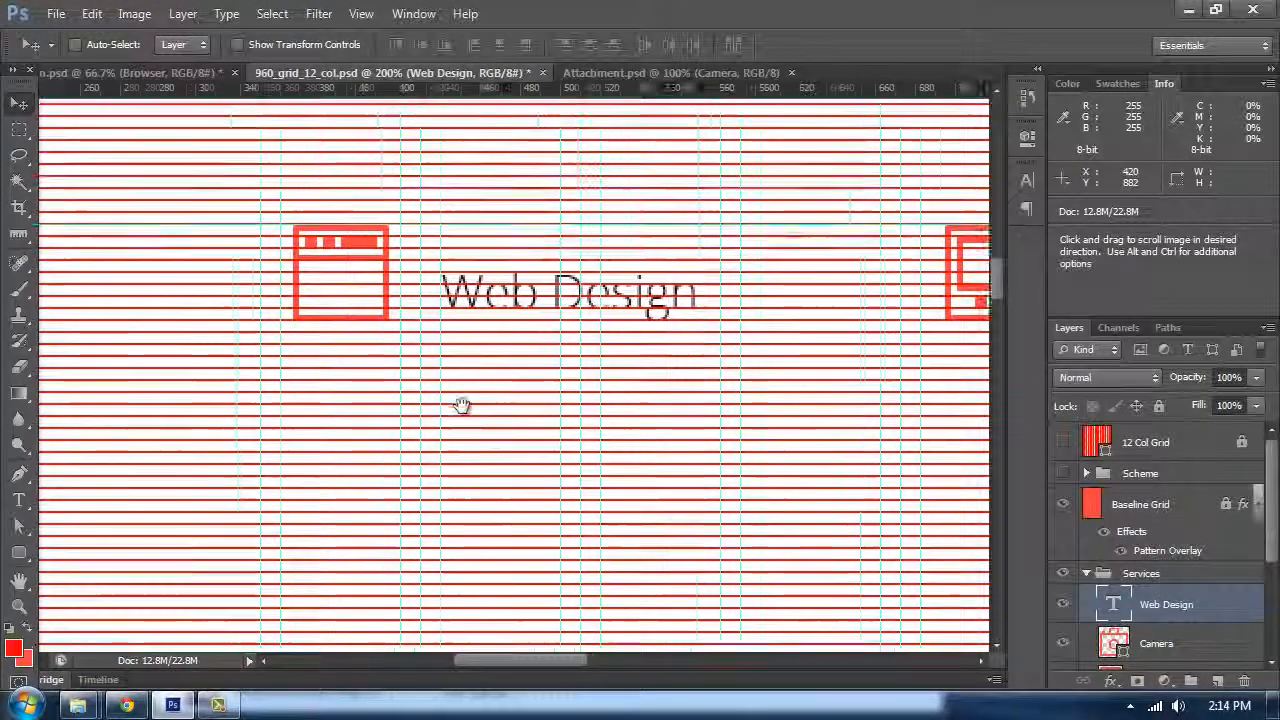
# Step: Nudge the Web Design text vertically so it sits on the baseline grid
pyautogui.hotkey('ctrl', '+')
pyautogui.press('t')
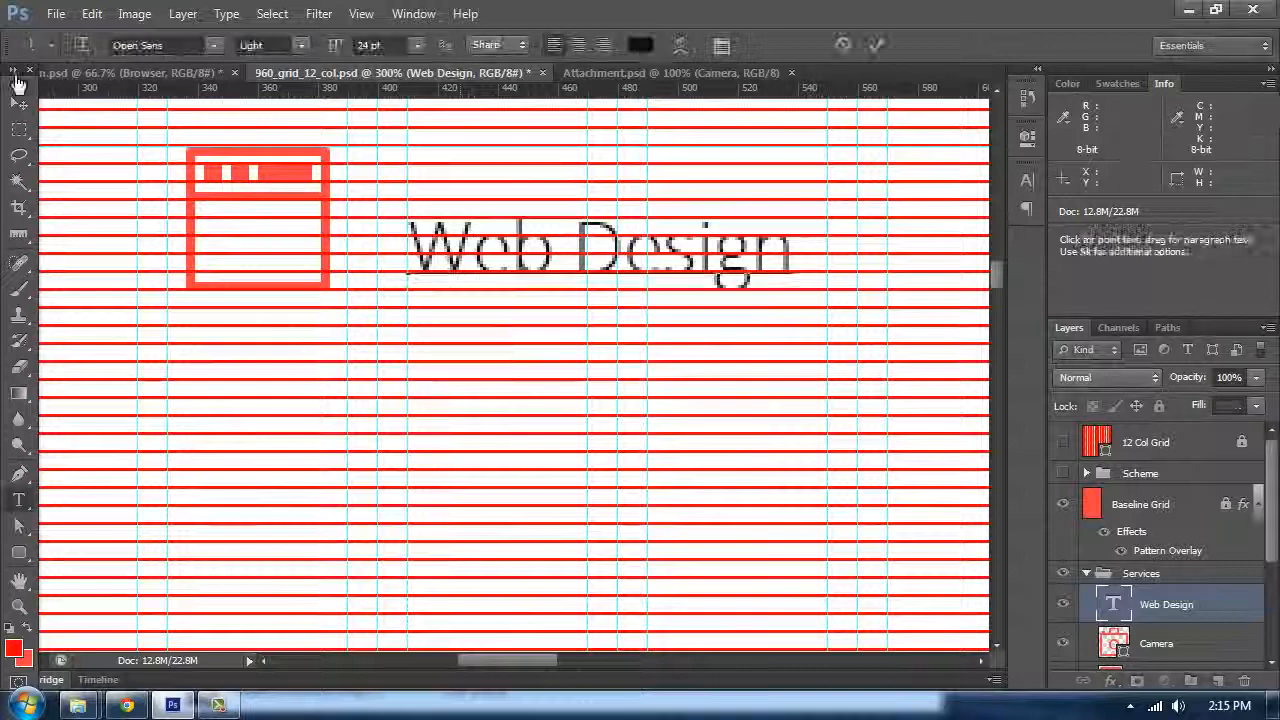
pyautogui.press('v')
pyautogui.moveTo(437, 267); pyautogui.dragTo(437, 192)
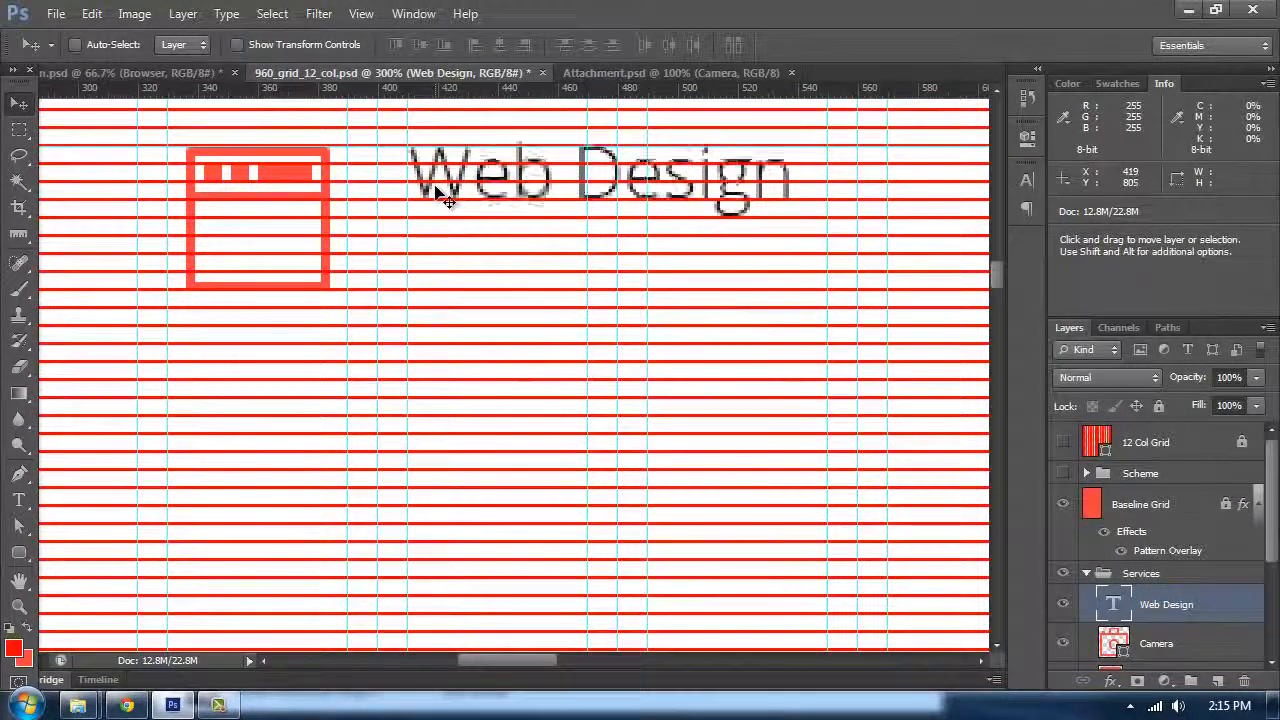
pyautogui.hotkey('shift', 'Down')
pyautogui.hotkey('shift', 'Down')
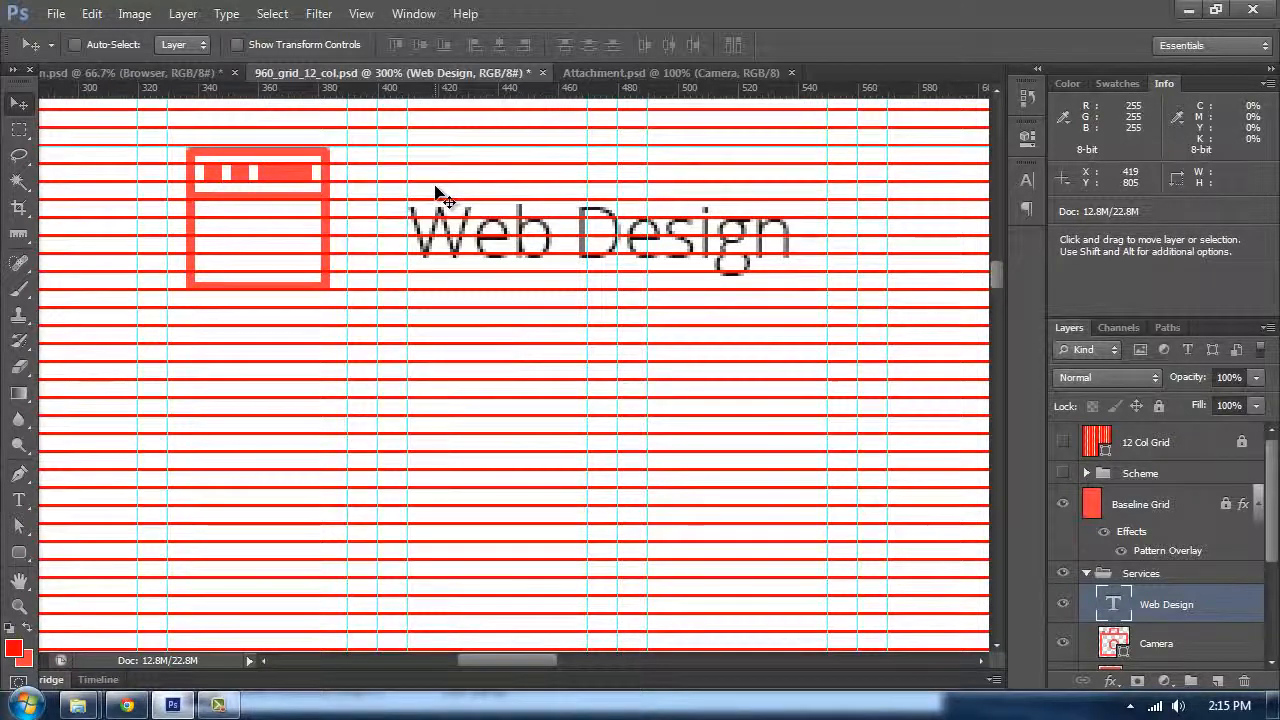
pyautogui.press('Up')
pyautogui.press('Up')
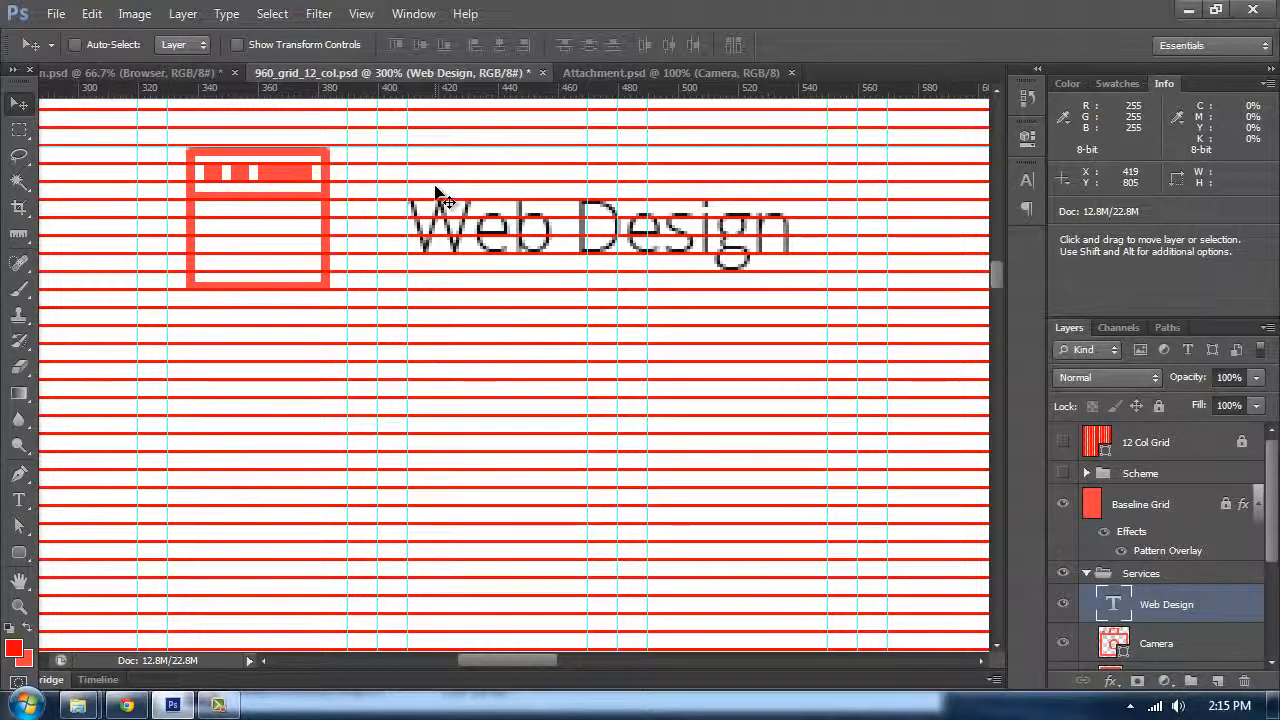
pyautogui.press('Up')
pyautogui.press('Up')
pyautogui.press('Up')
pyautogui.press('Up')
pyautogui.press('Up')
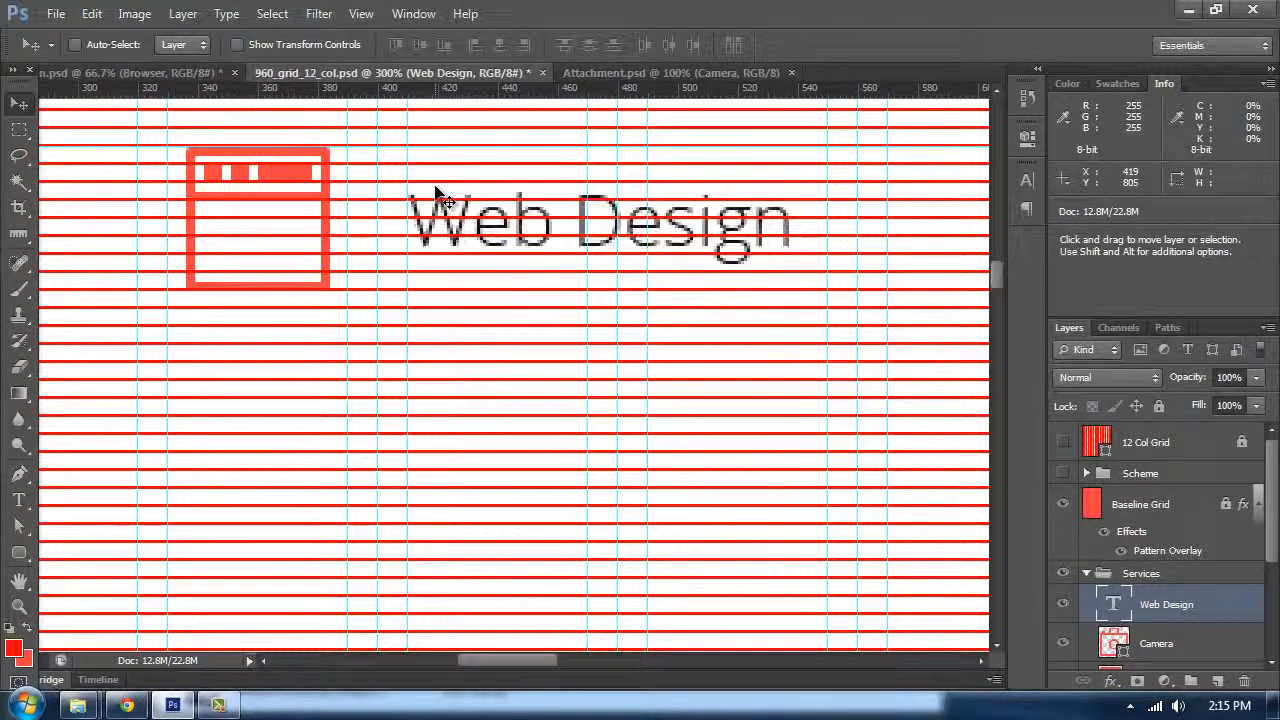
pyautogui.press('Down')
pyautogui.press('Down')
pyautogui.press('Down')
pyautogui.press('Down')
pyautogui.press('Down')
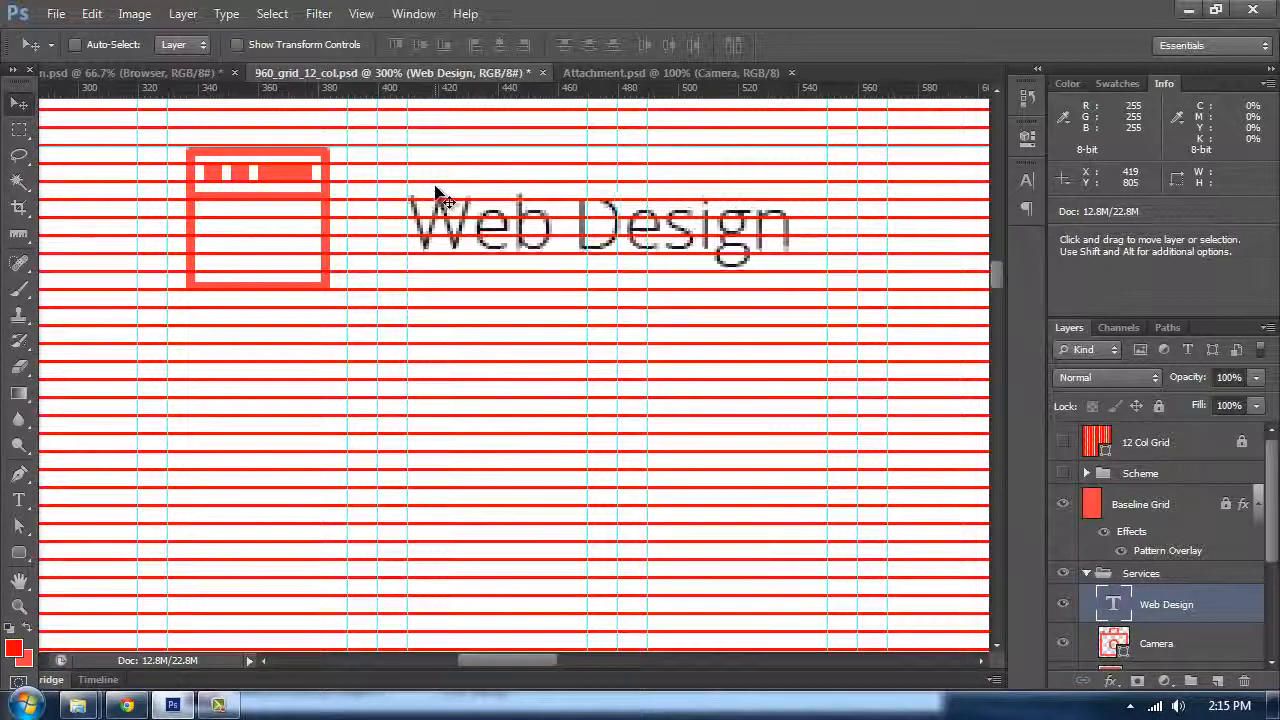
# Step: Duplicate the Web Design text layer
pyautogui.hotkey('ctrl', '-')
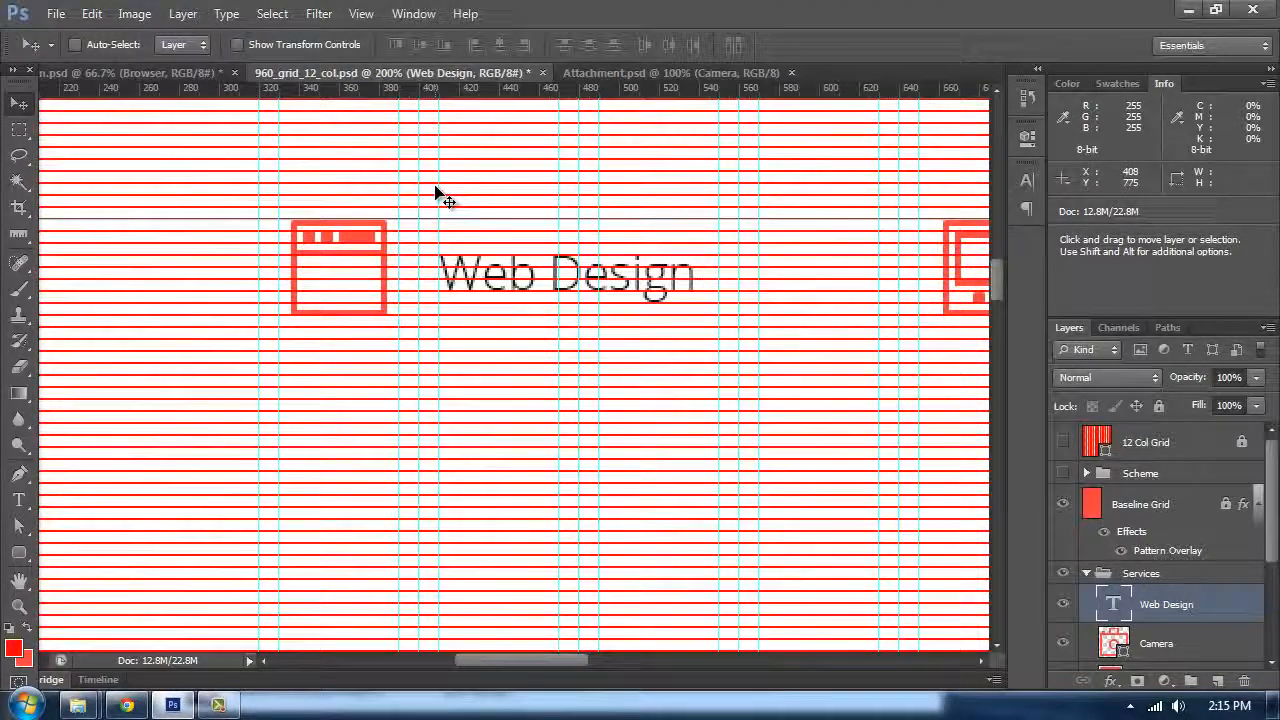
pyautogui.hotkey('ctrl', '-')
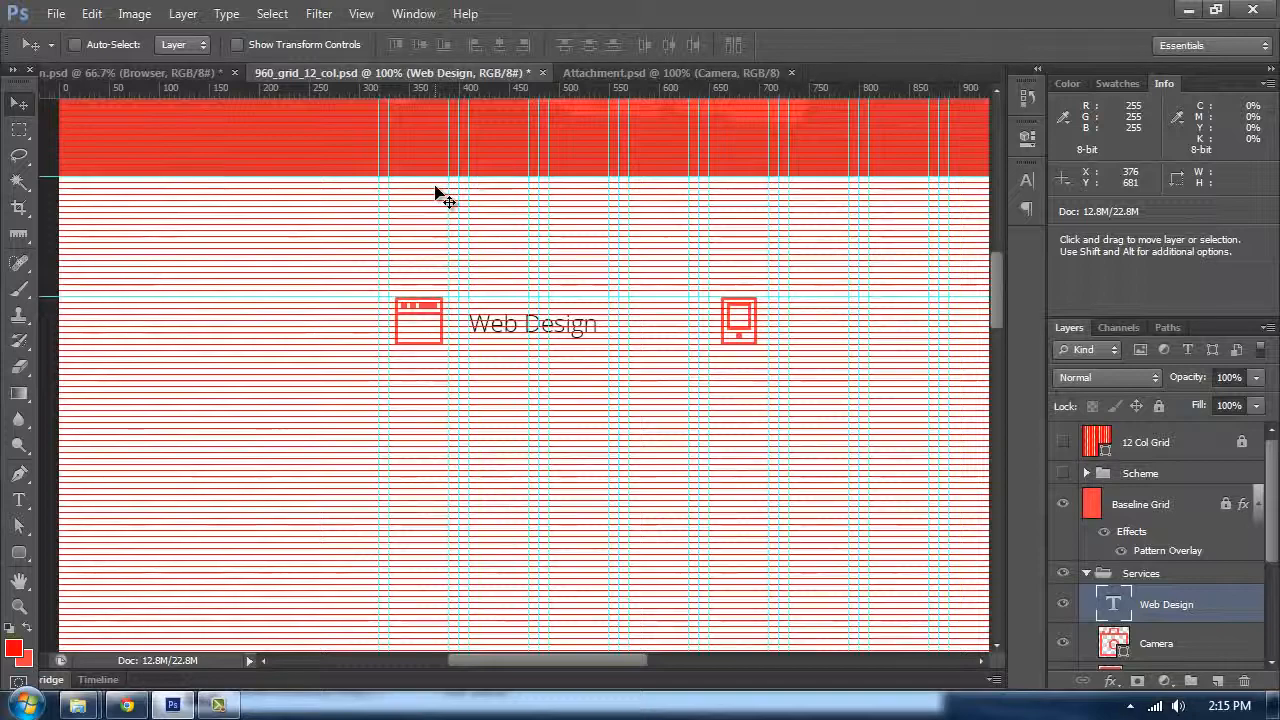
pyautogui.hotkey('ctrl', '+')
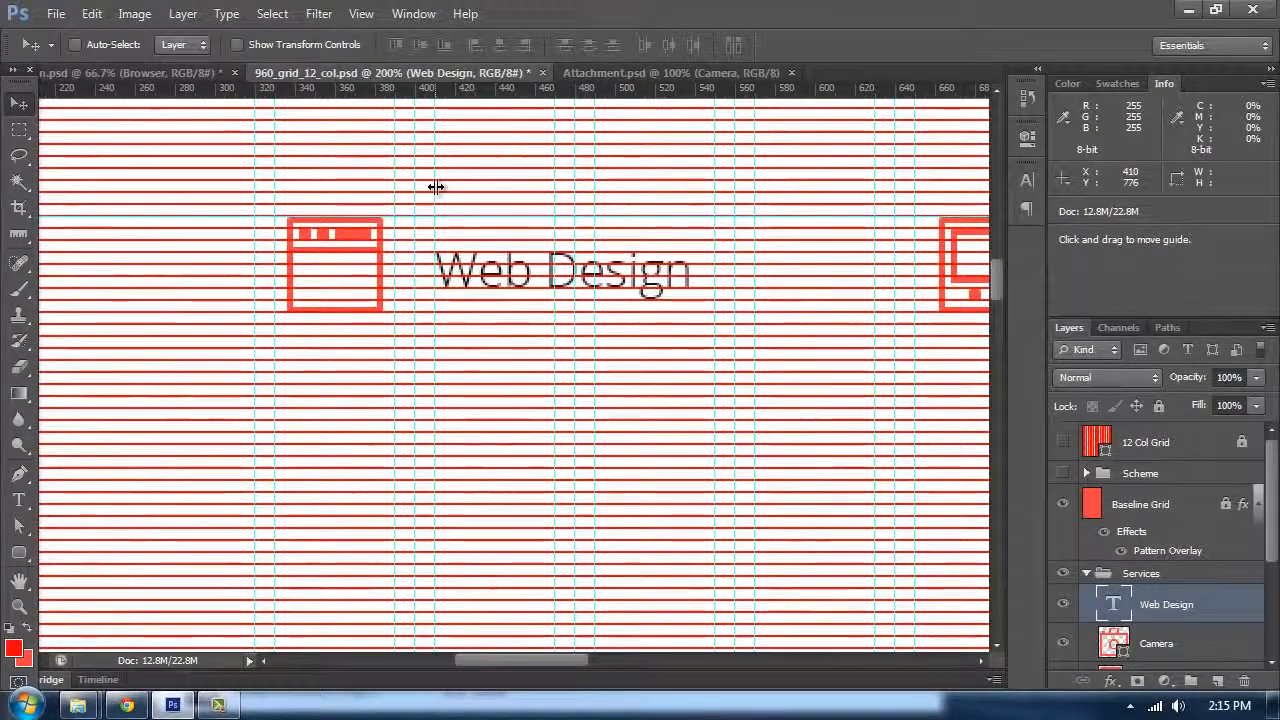
pyautogui.hotkey('ctrl', '-')
pyautogui.press('space')
pyautogui.moveTo(480, 349); pyautogui.dragTo(317, 349)
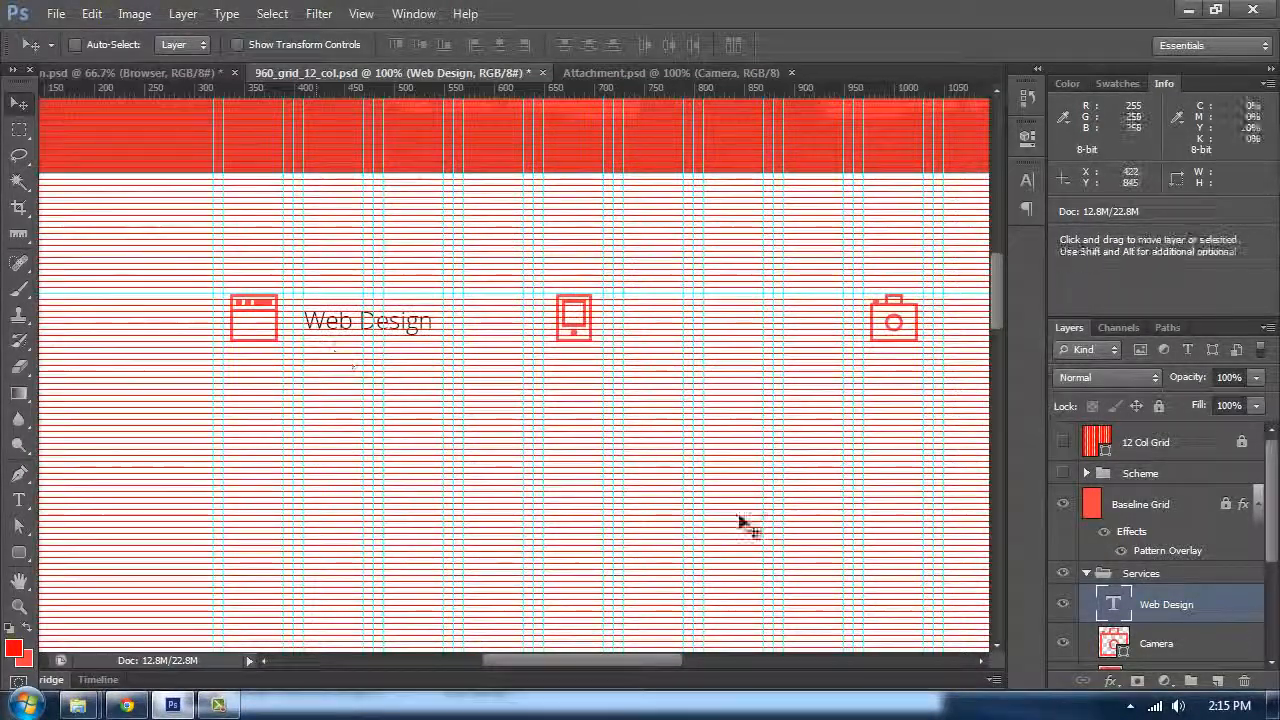
pyautogui.hotkey('ctrl', 'j')
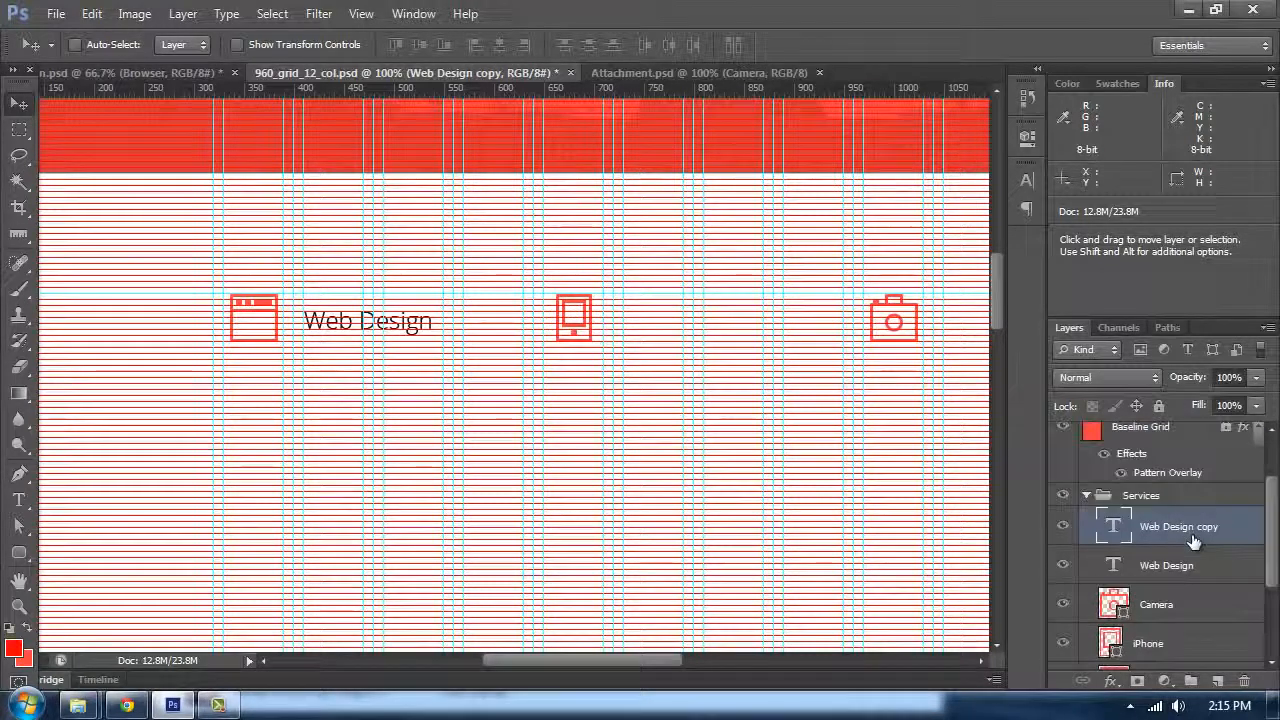
# Step: Move the original Web Design layer next to the Browser layer and group them into a folder named Web
pyautogui.moveTo(1236, 531); pyautogui.dragTo(1173, 566)
pyautogui.click(1160, 560)
pyautogui.scroll(-1, 1199, 552)
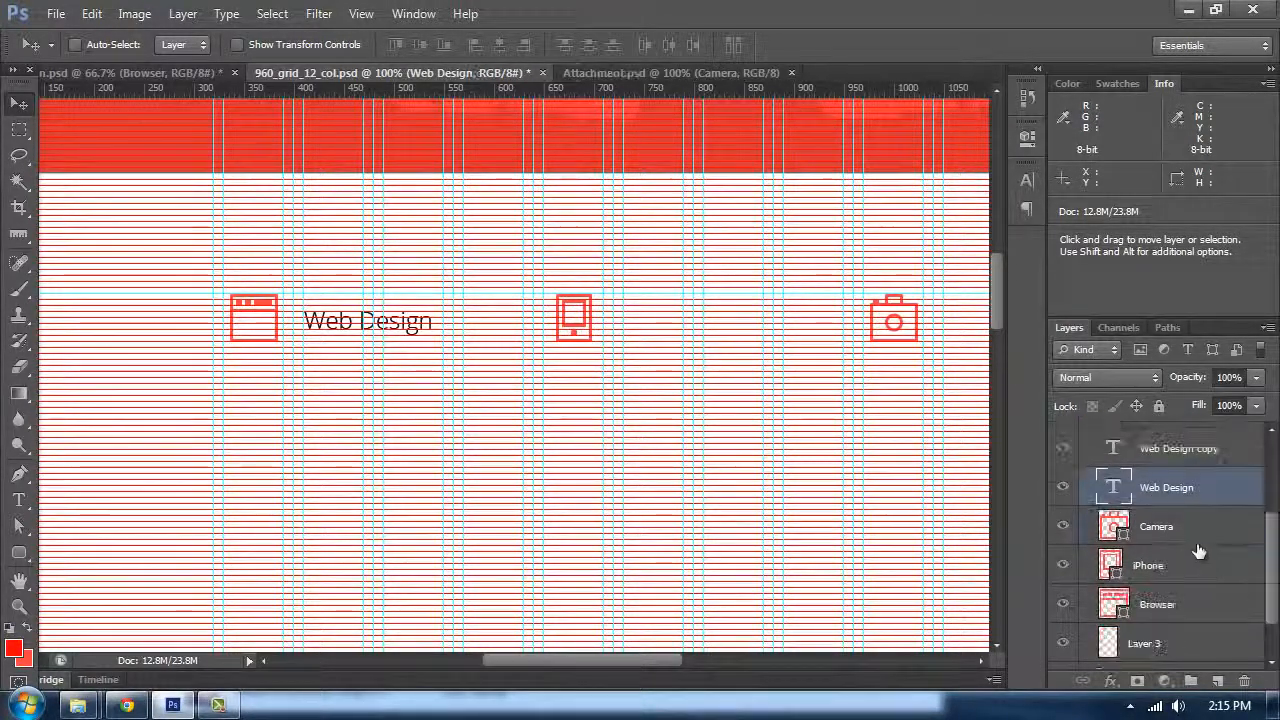
pyautogui.moveTo(1166, 514); pyautogui.dragTo(1168, 588)
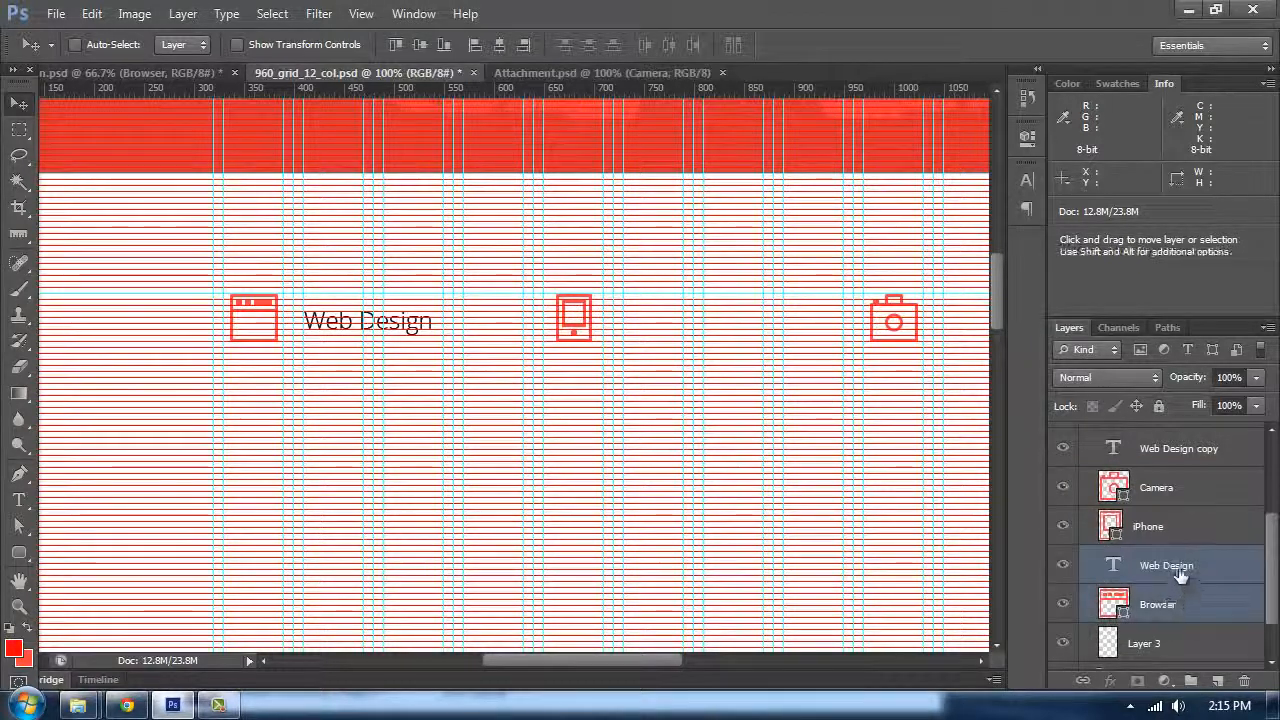
pyautogui.hotkey('ctrl', 'g')
pyautogui.doubleClick(1156, 557)
pyautogui.scroll(1, 1160, 540)
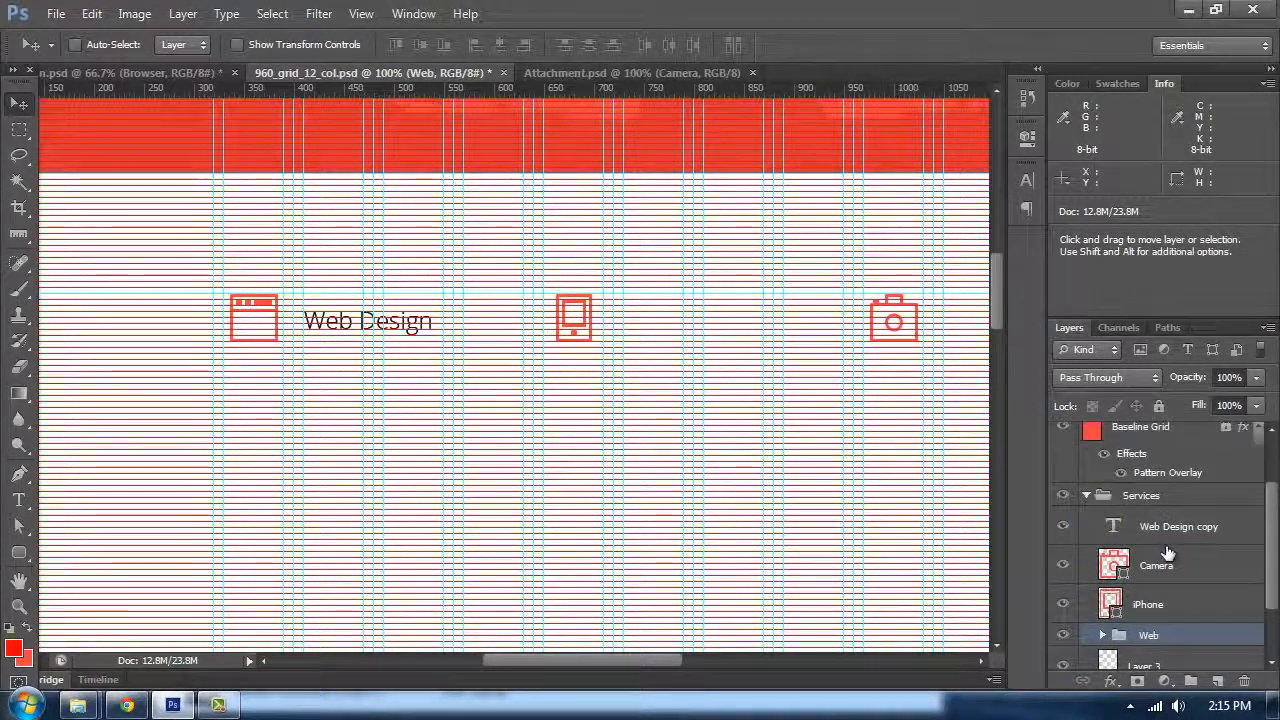
# Step: Group the Web Design copy text layer together with the iPhone layer
pyautogui.click(1200, 530)
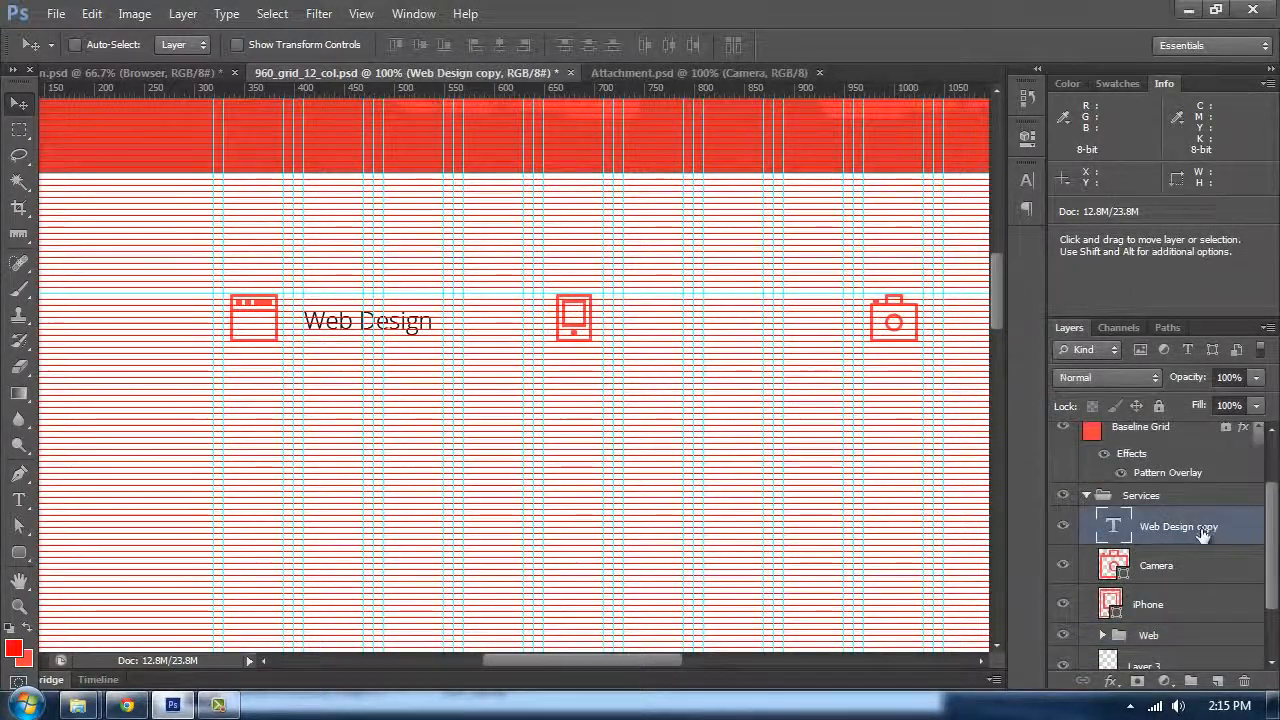
pyautogui.keyDown('shift'); pyautogui.click(1172, 604); pyautogui.keyUp('shift')
pyautogui.hotkey('ctrl', 'g')
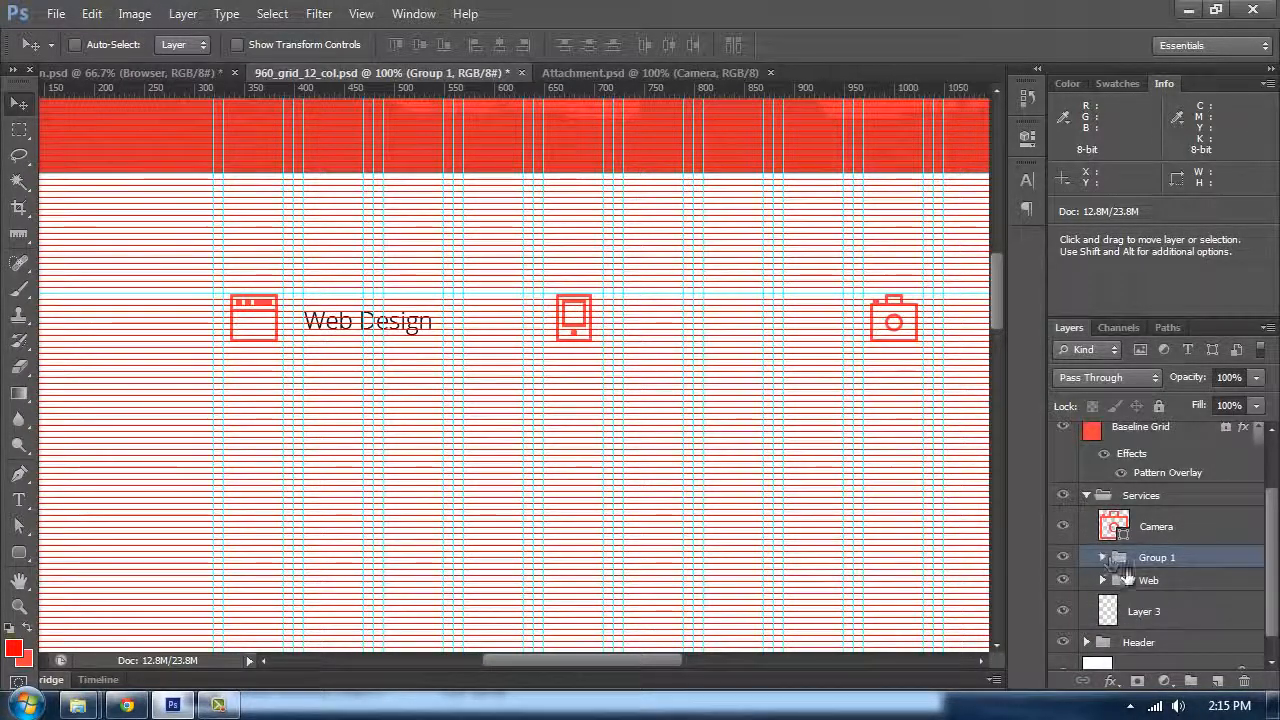
# Step: Move the copied text beside the iPhone icon and change its wording to "Mobile Design"
pyautogui.click(1103, 557)
pyautogui.doubleClick(1177, 590)
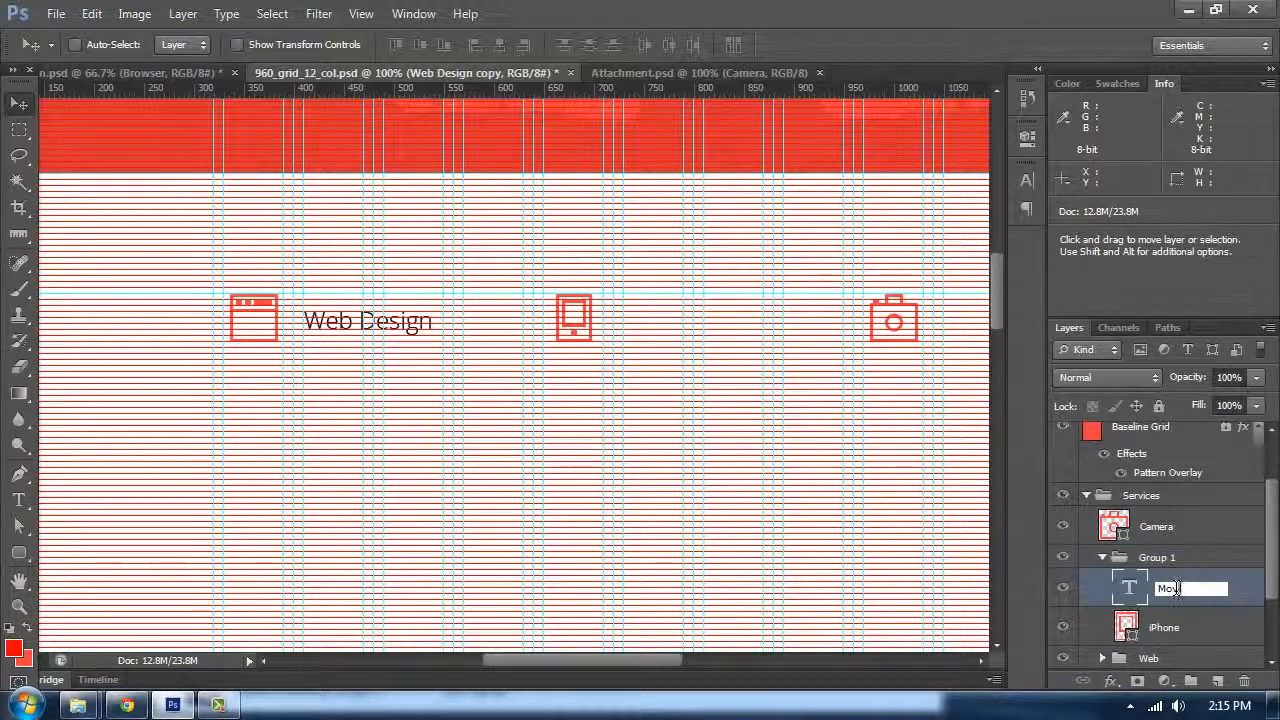
pyautogui.doubleClick(1137, 583)
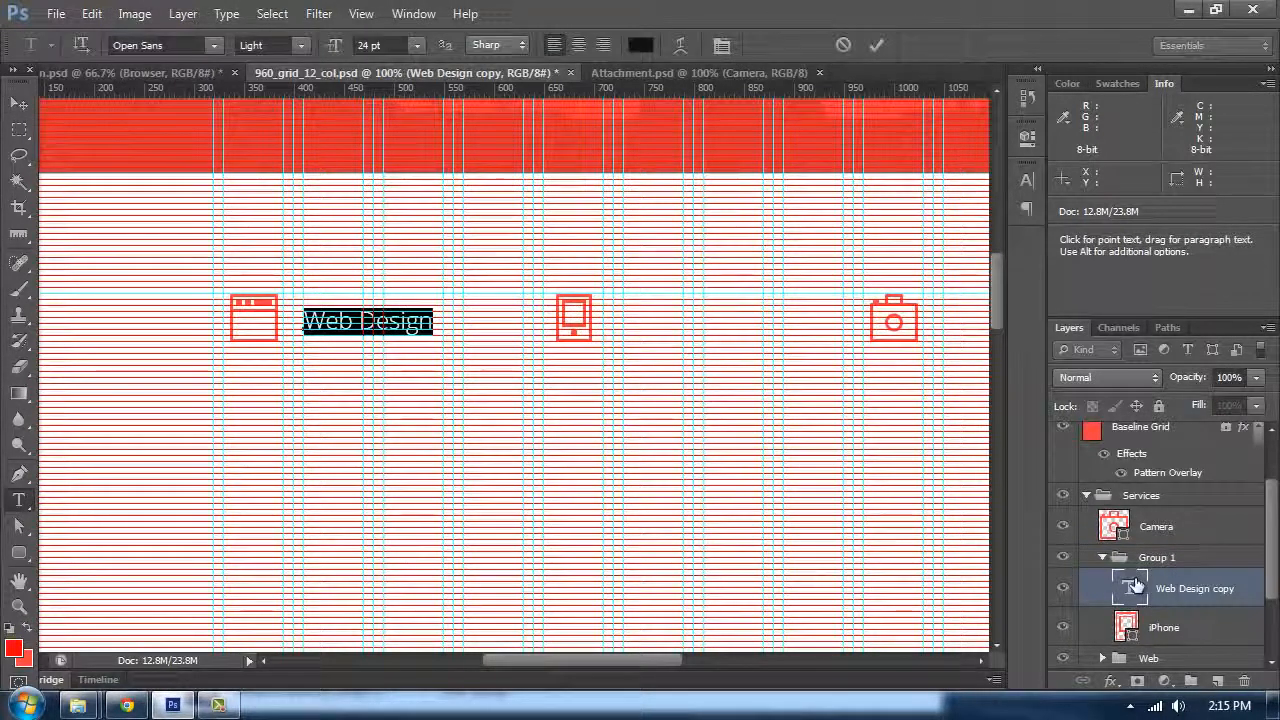
pyautogui.press('Left')
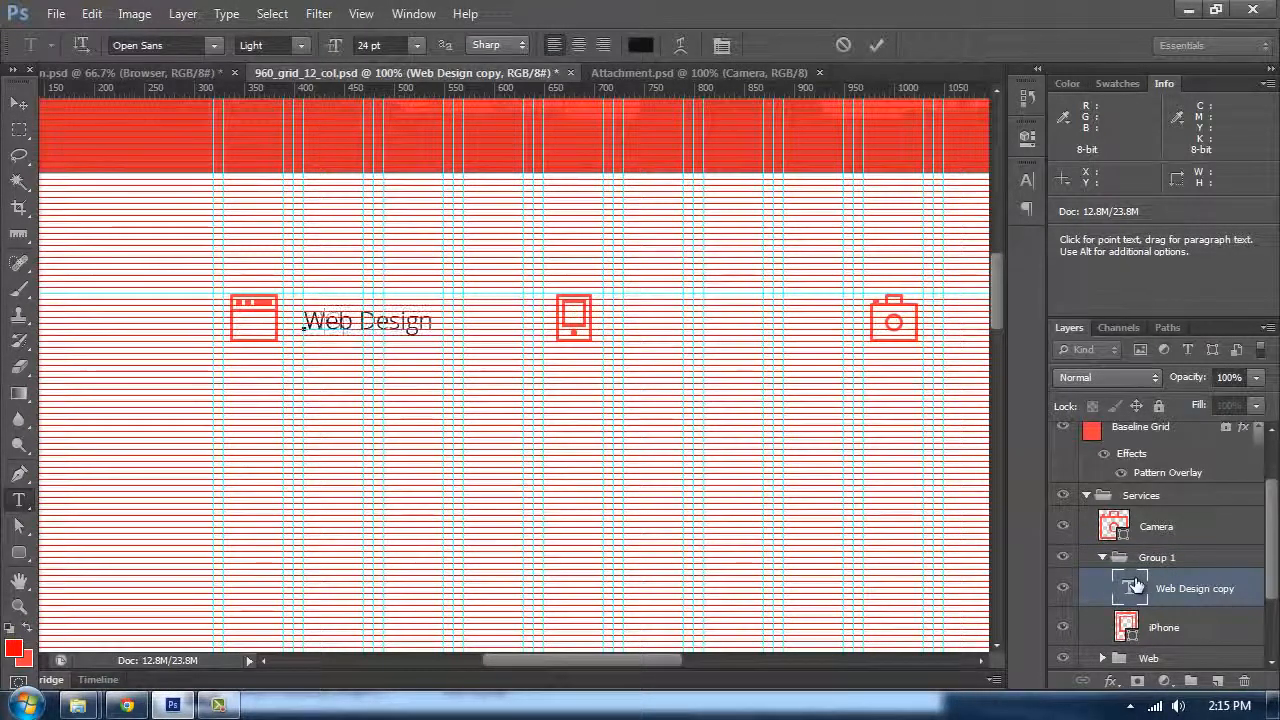
pyautogui.click(20, 104)
pyautogui.moveTo(320, 320); pyautogui.dragTo(657, 320)
pyautogui.doubleClick(657, 320)
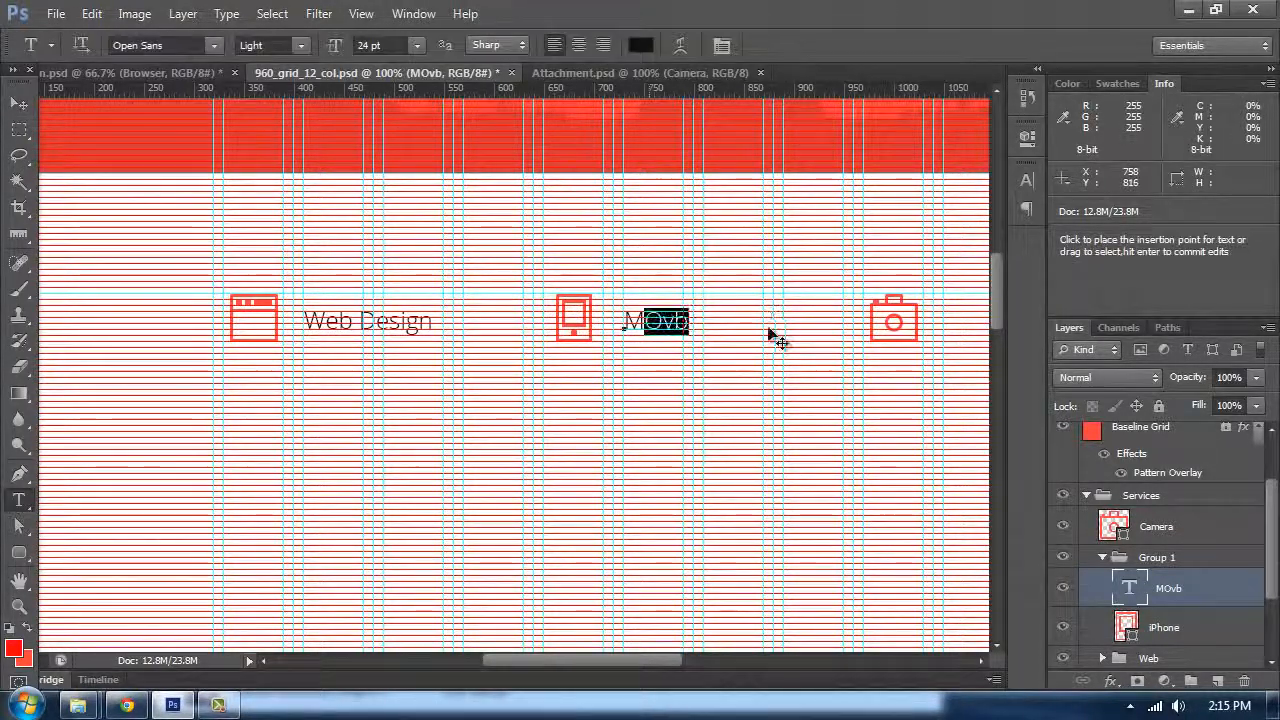
pyautogui.write('Mobile Design')
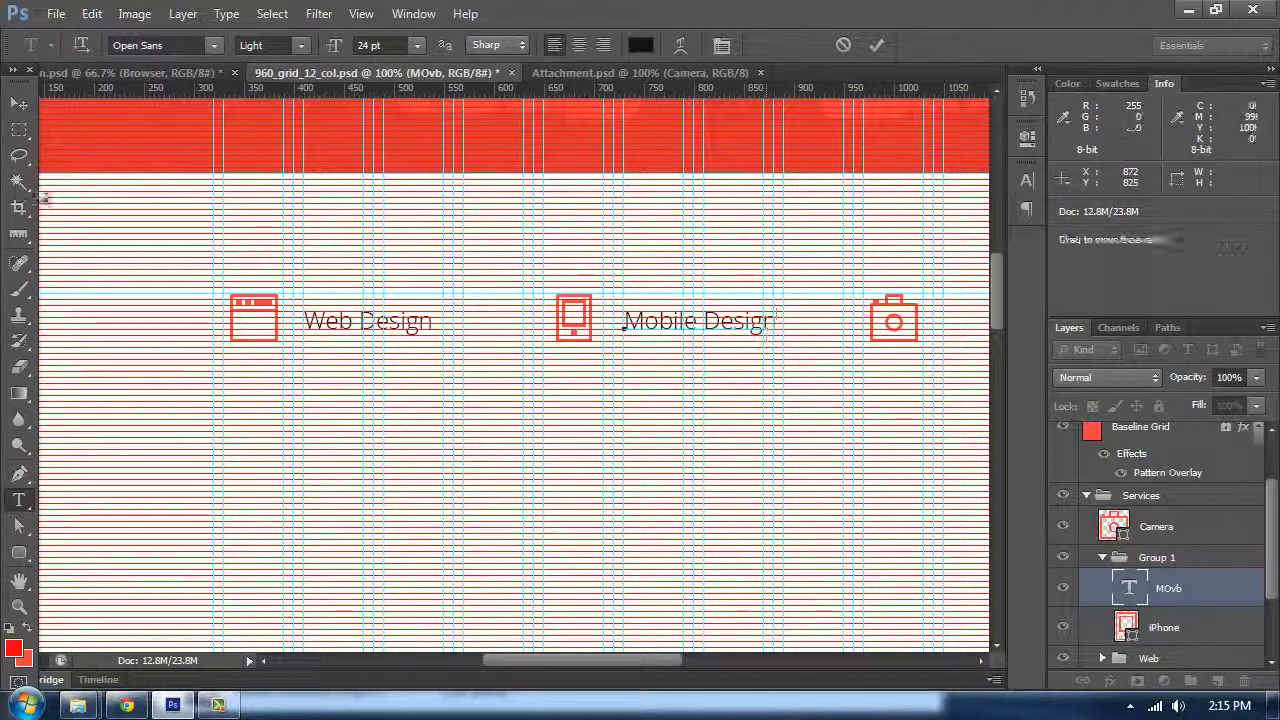
pyautogui.click(20, 104)
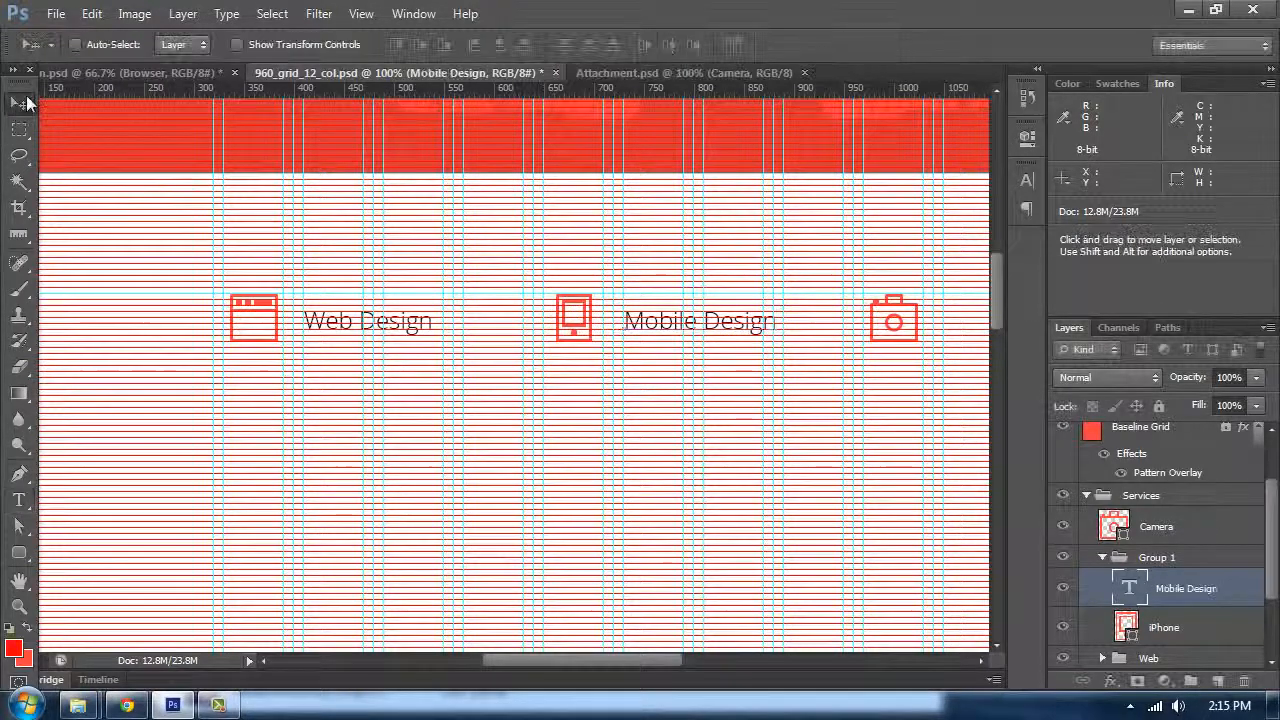
# Step: Duplicate the Mobile Design text and move the copy beside the Camera icon
pyautogui.hotkey('ctrl', '+')
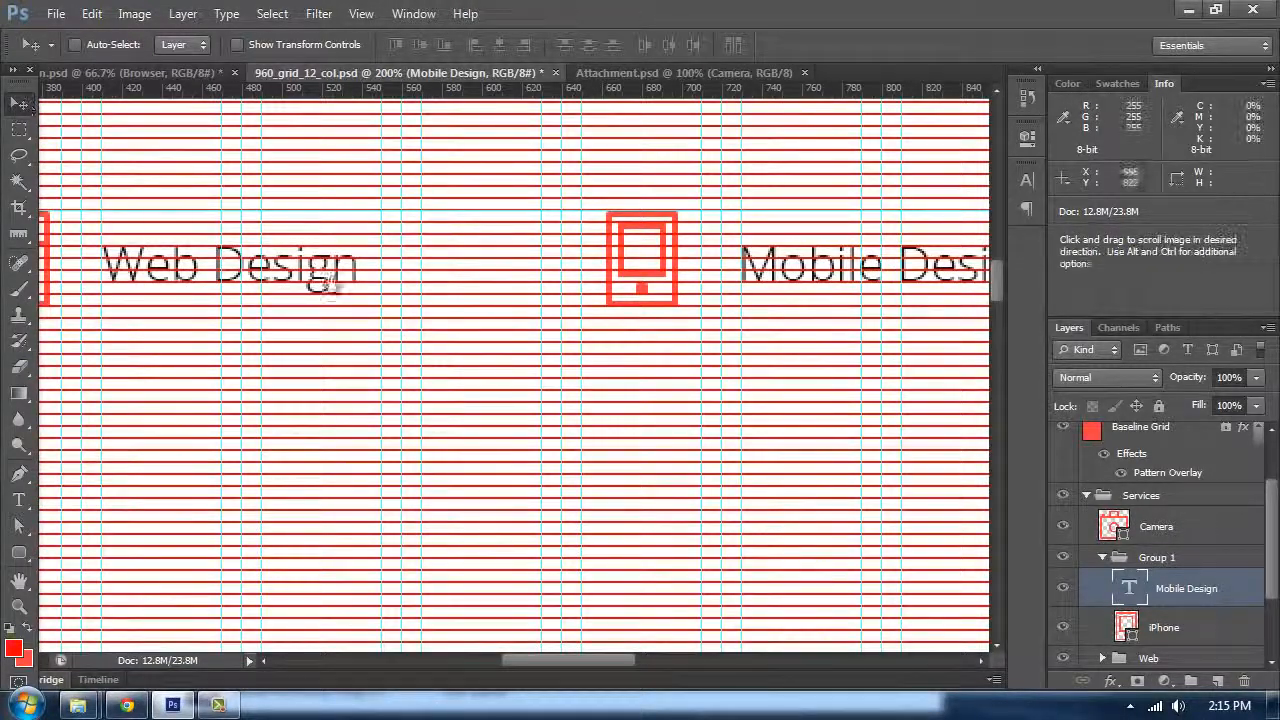
pyautogui.moveTo(960, 264); pyautogui.dragTo(466, 286)
pyautogui.moveTo(900, 272); pyautogui.dragTo(513, 288)
pyautogui.hotkey('ctrl', 'j')
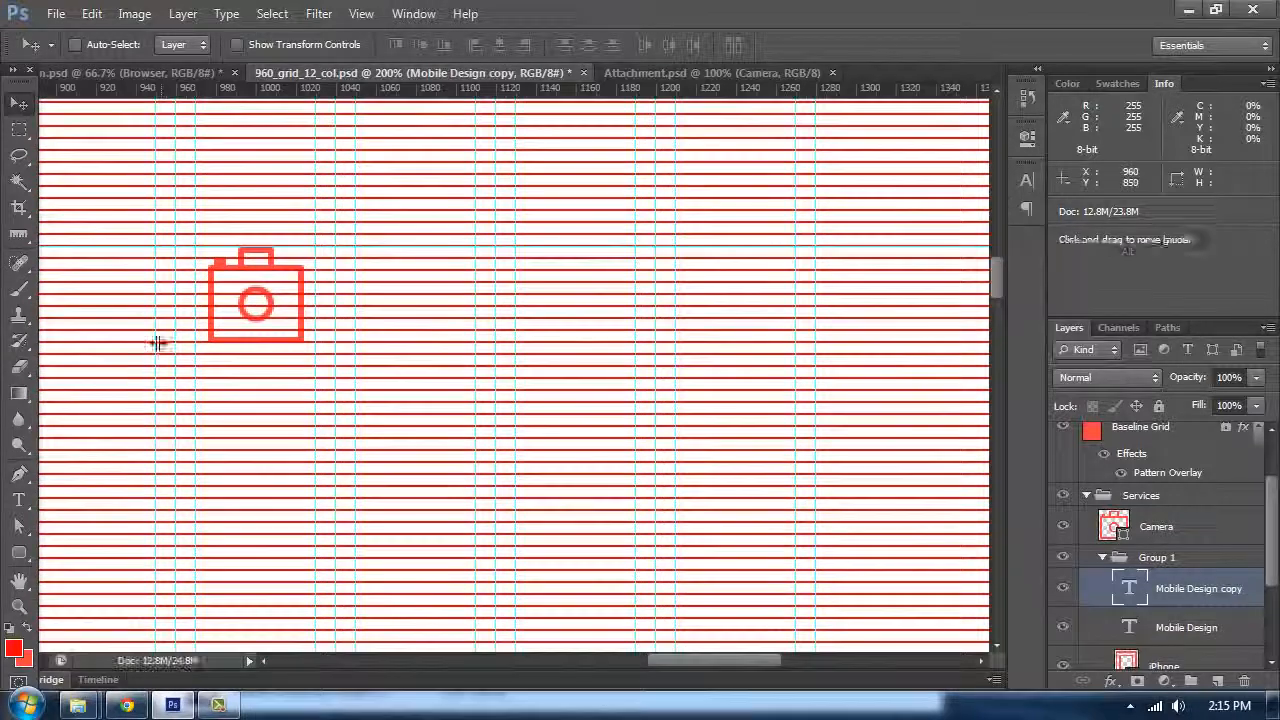
pyautogui.moveTo(129, 326); pyautogui.dragTo(602, 298)
pyautogui.moveTo(435, 329); pyautogui.dragTo(414, 324)
# Step: Replace the copied text with "Photography" and commit it
pyautogui.press('t')
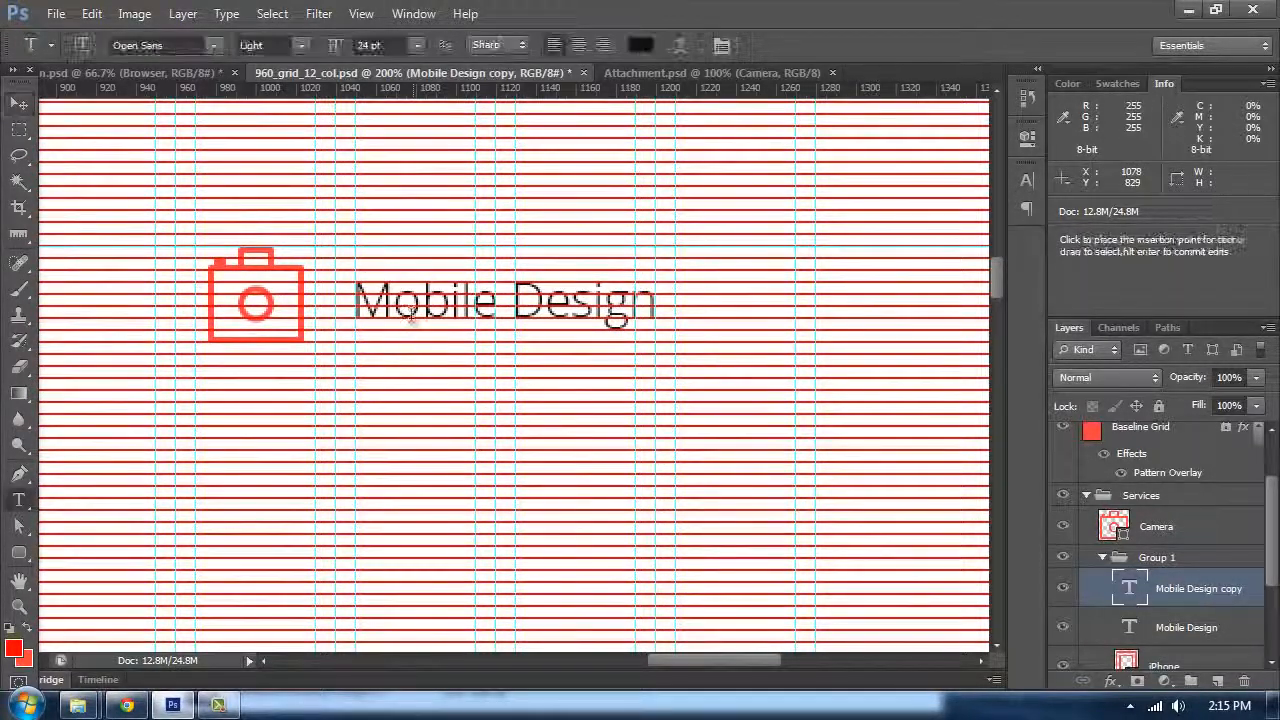
pyautogui.tripleClick(411, 305)
pyautogui.write('Photography')
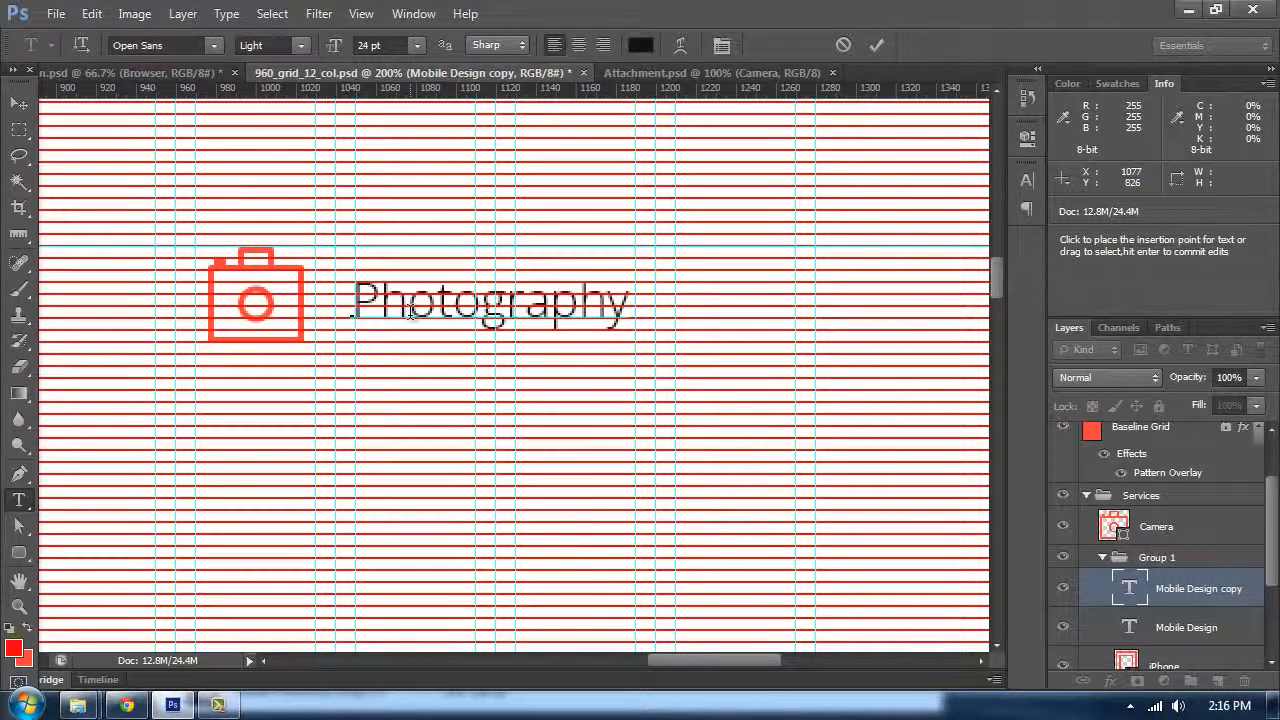
pyautogui.click(33, 103)
pyautogui.hotkey('ctrl', '-')
pyautogui.hotkey('ctrl', '-')
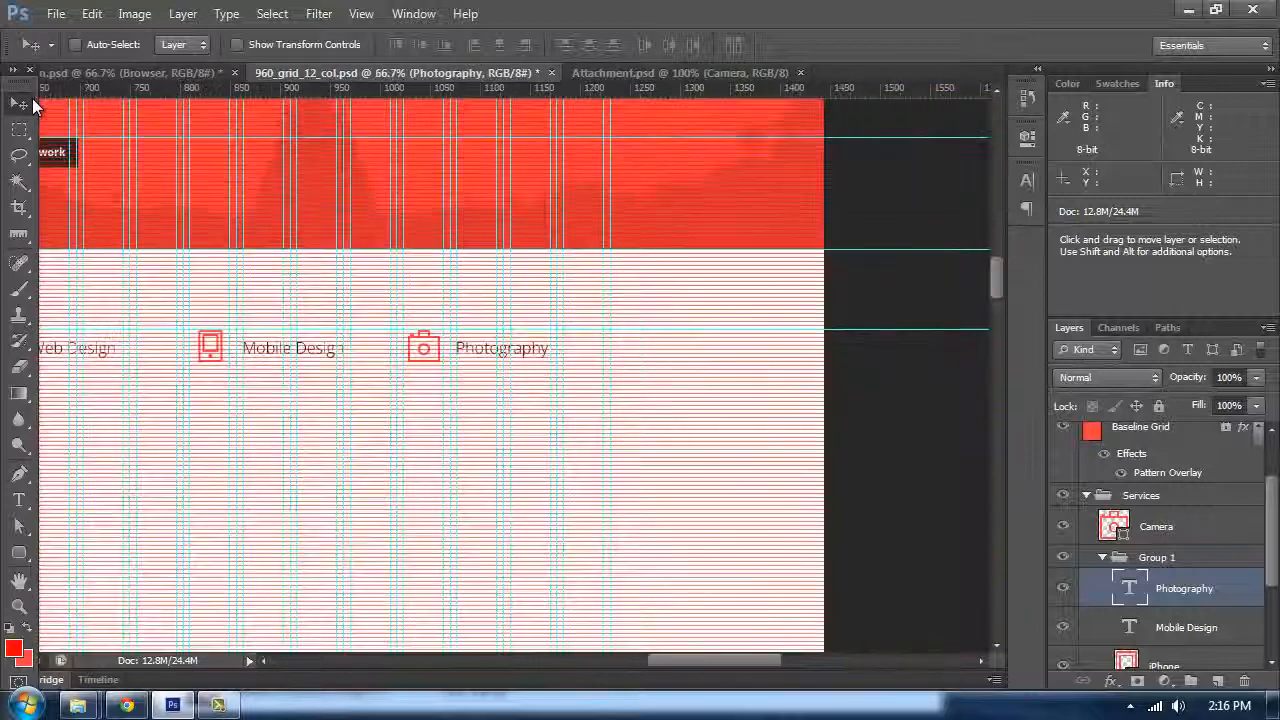
# Step: Rename Group 1 as "Mobile"
pyautogui.hotkey('ctrl', '-')
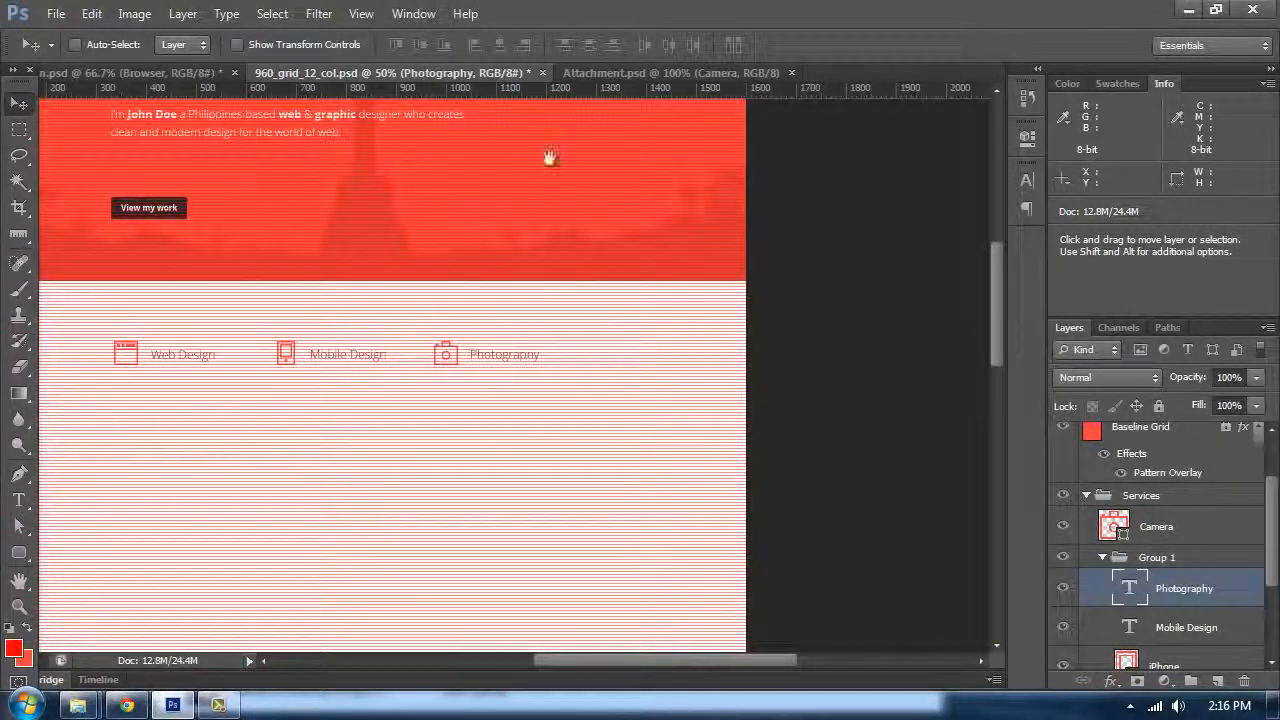
pyautogui.moveTo(440, 377); pyautogui.dragTo(805, 329)
pyautogui.hotkey('ctrl', '+')
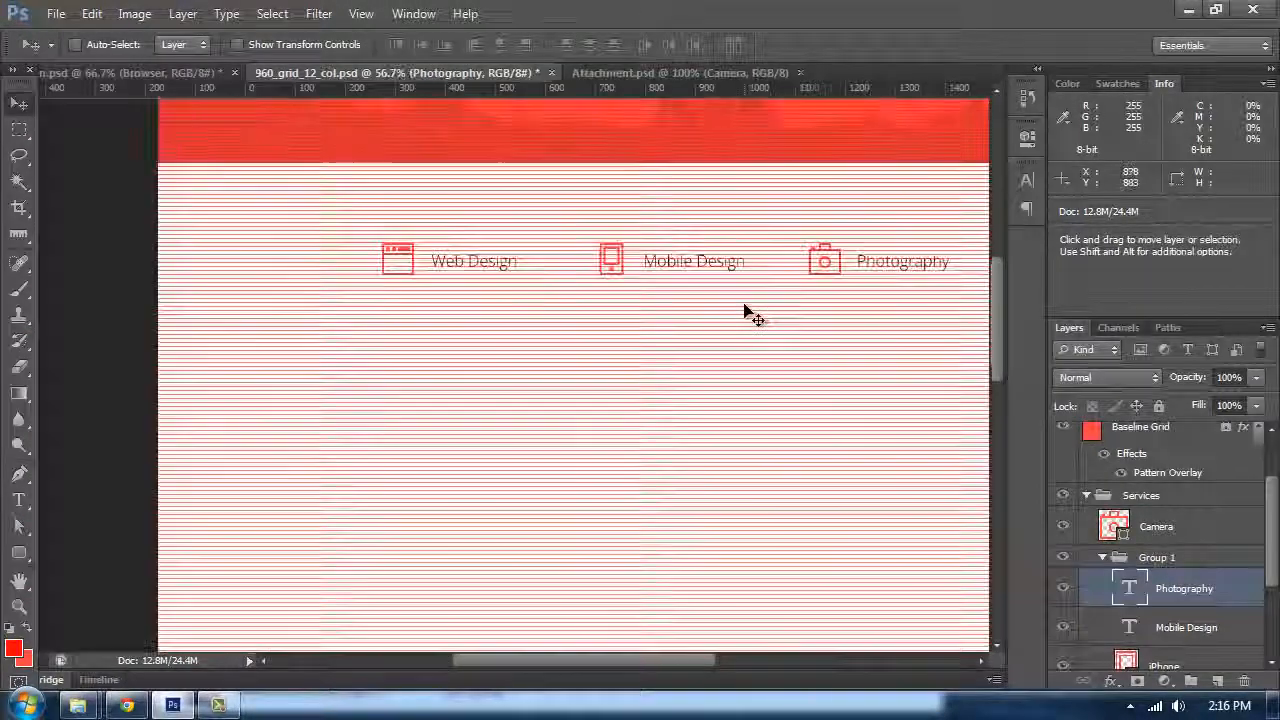
pyautogui.scroll(1, 1148, 596)
pyautogui.click(1104, 597)
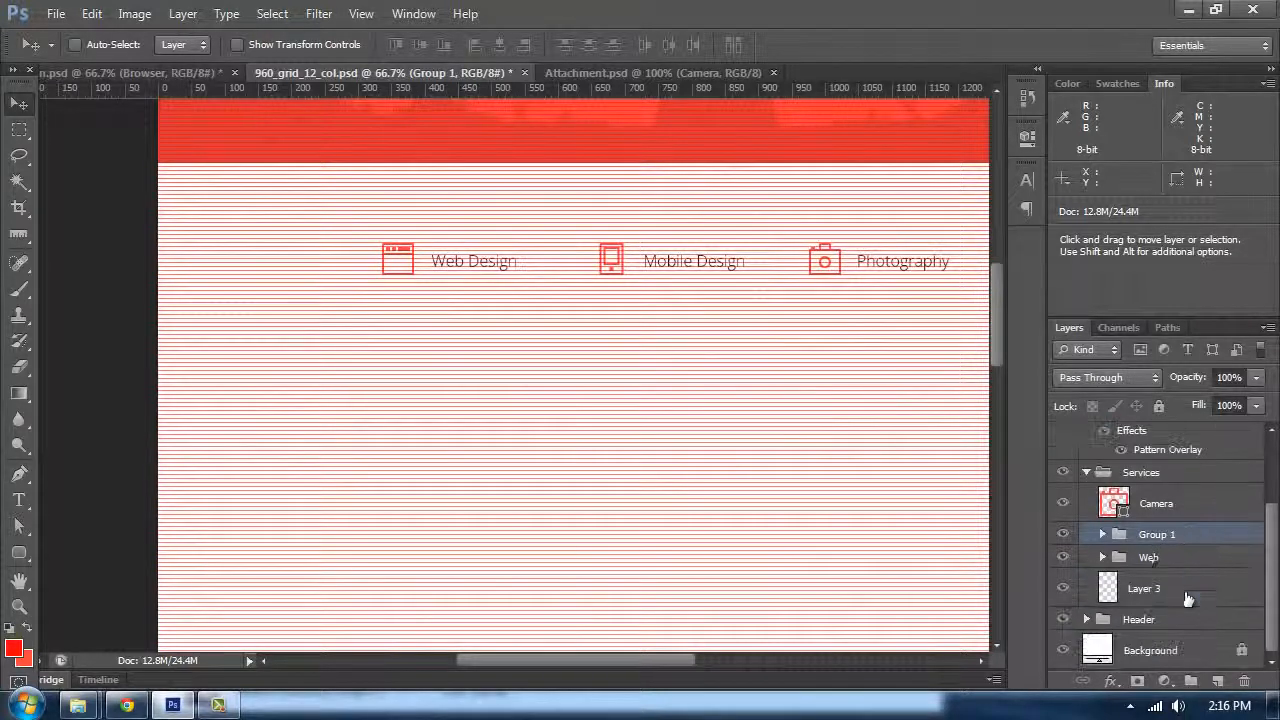
pyautogui.click(1180, 508)
# Step: Group the Camera layer with its text and name the new group "Photography"
pyautogui.click(1217, 681)
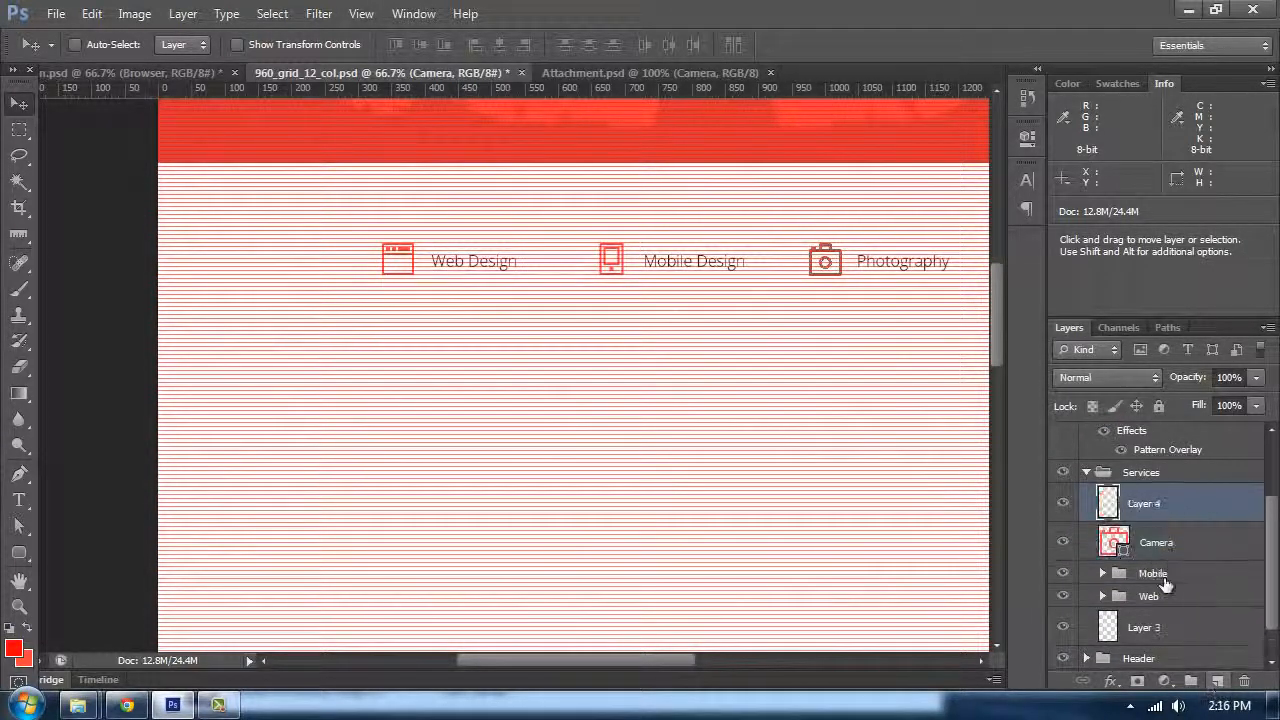
pyautogui.keyDown('shift'); pyautogui.click(1155, 540); pyautogui.keyUp('shift')
pyautogui.hotkey('ctrl', 'g')
pyautogui.doubleClick(1147, 512)
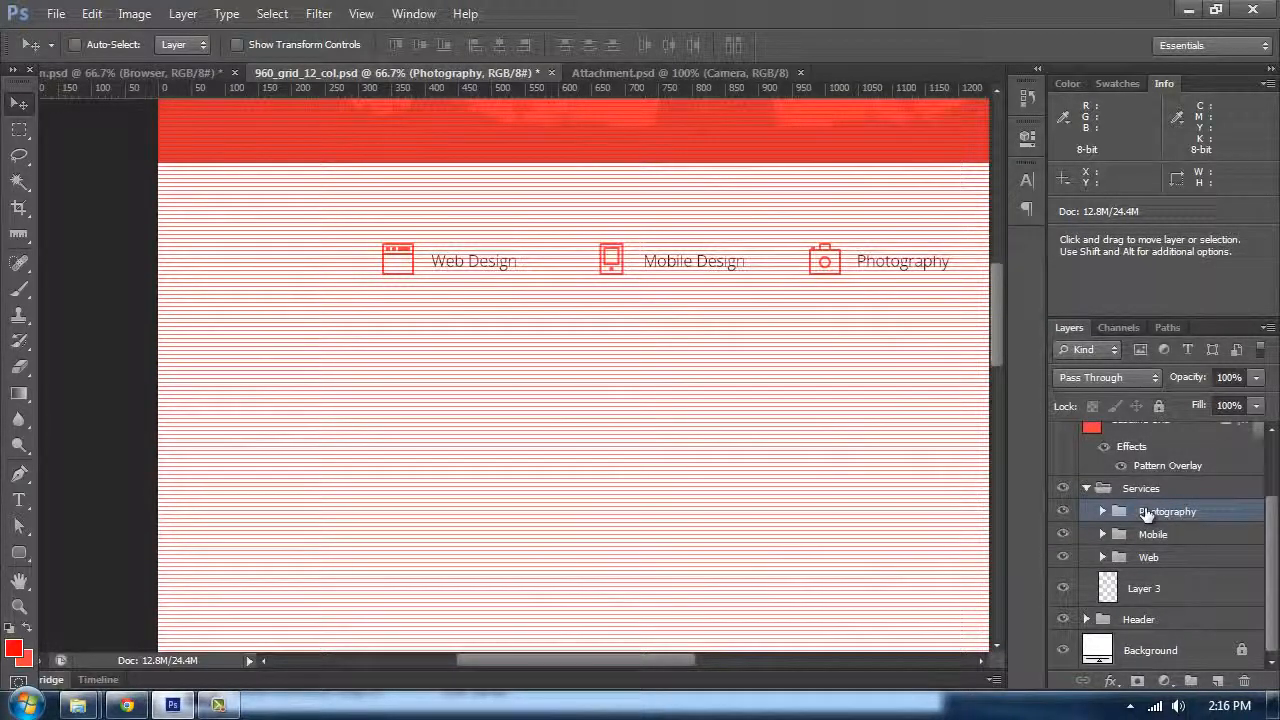
pyautogui.moveTo(324, 184); pyautogui.dragTo(289, 215)
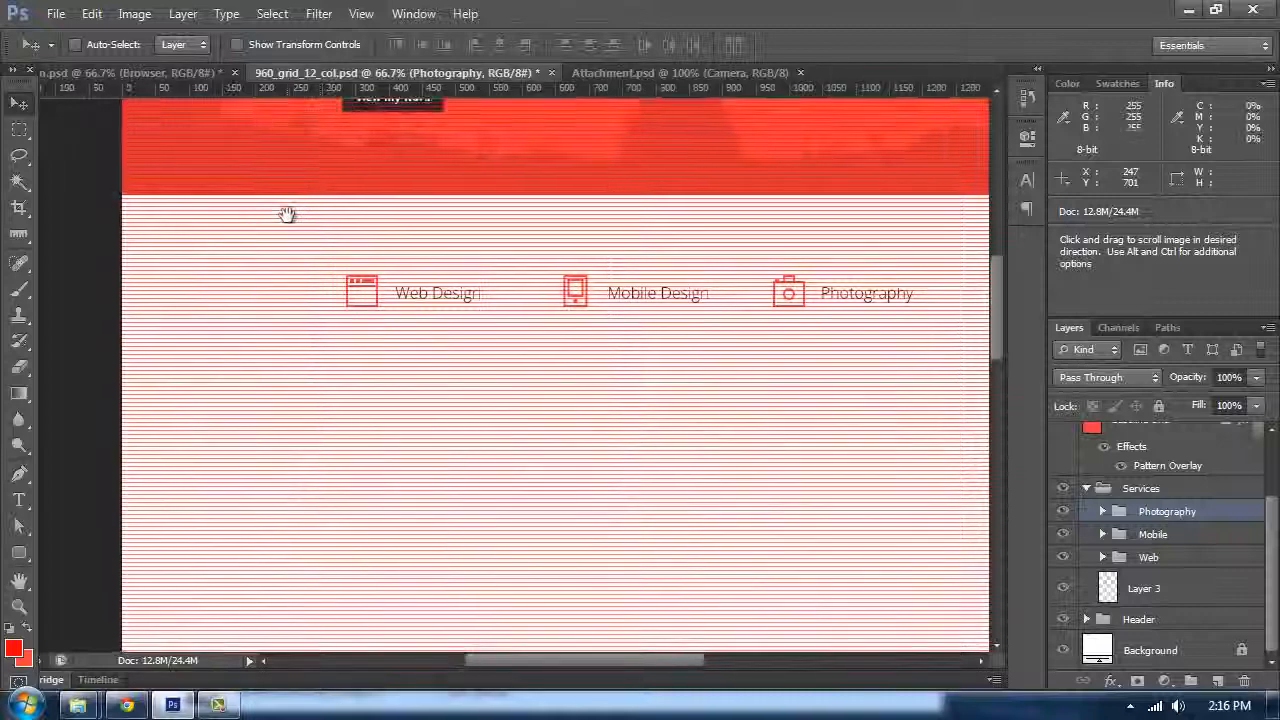
pyautogui.hotkey('ctrl', '+')
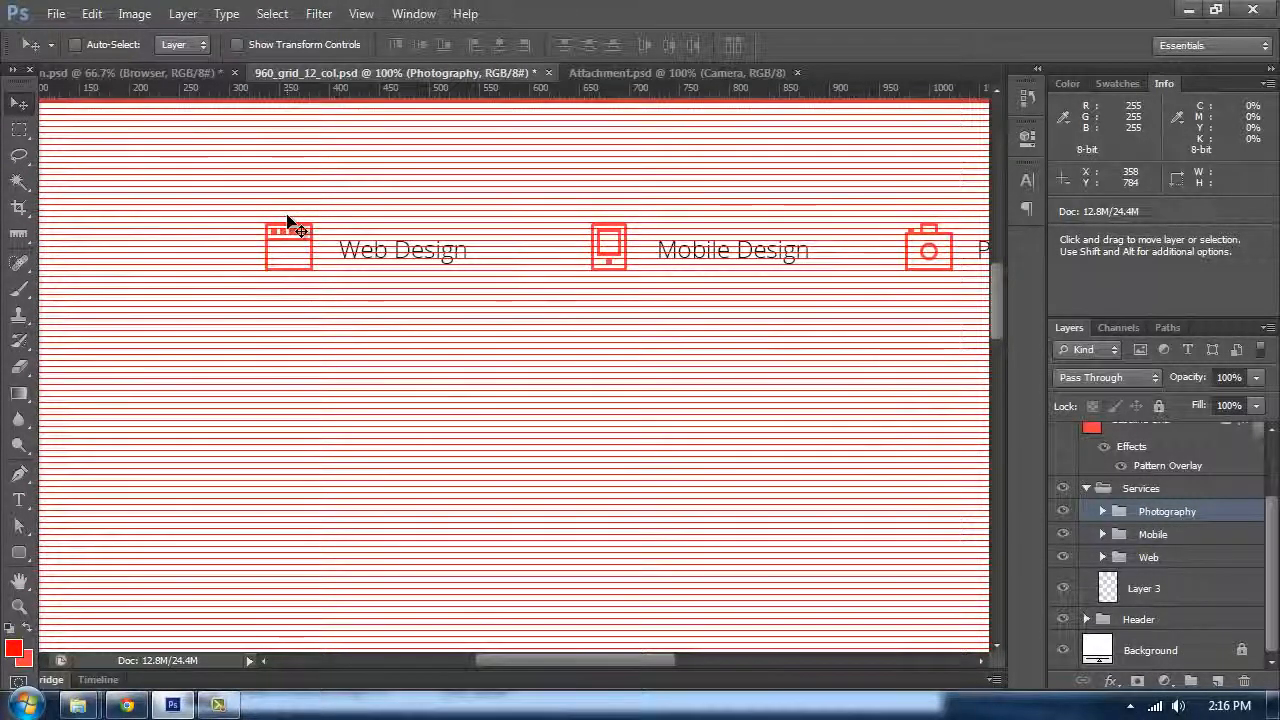
pyautogui.hotkey('ctrl', '-')
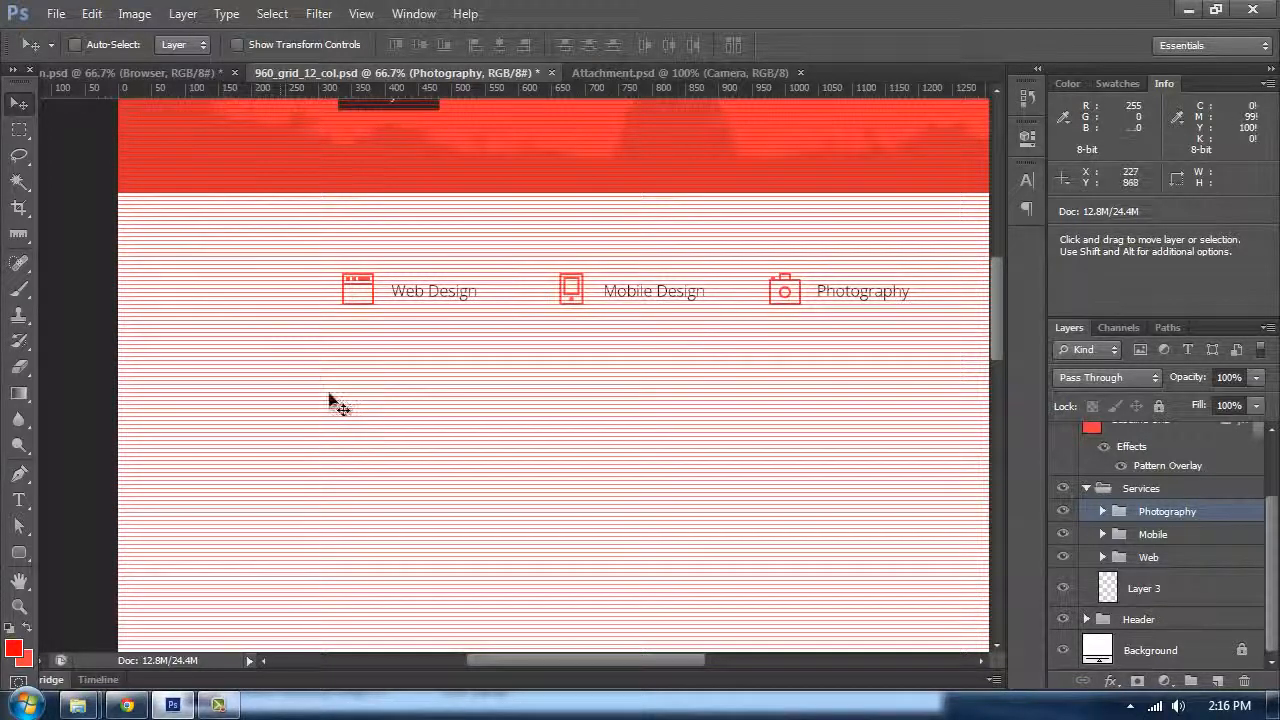
pyautogui.scroll(1, 335, 408)
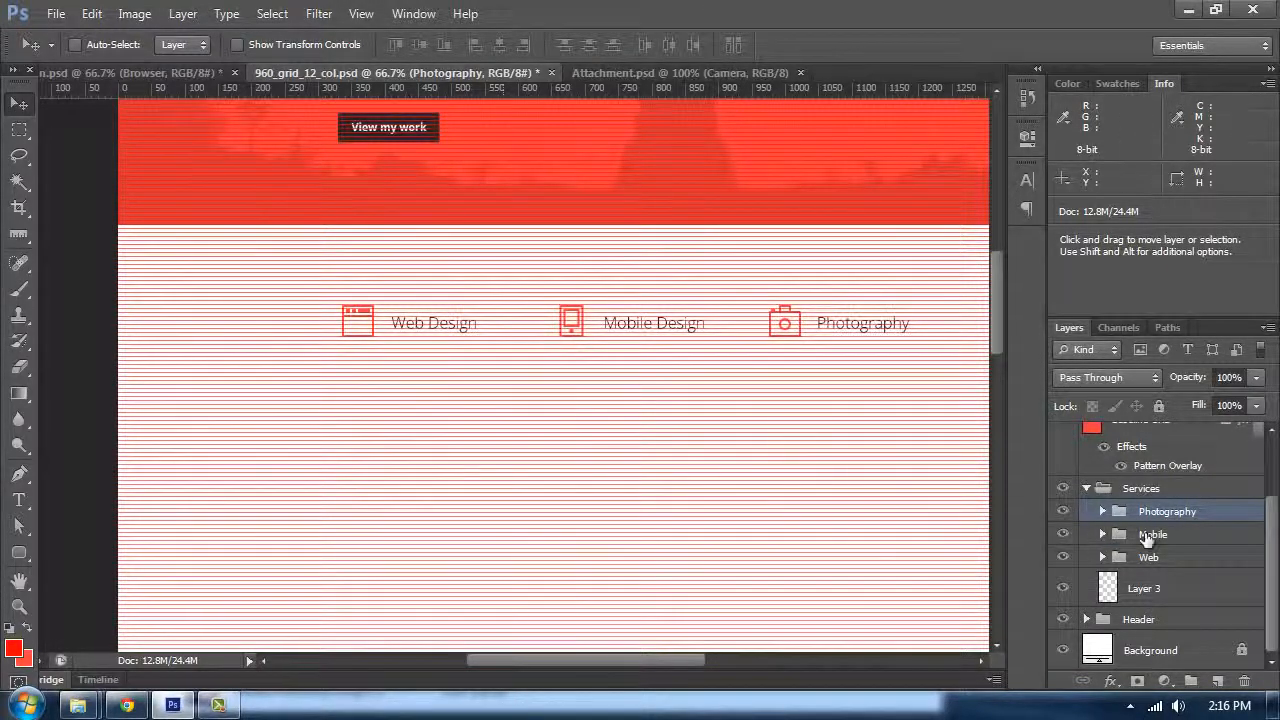
pyautogui.click(1216, 682)
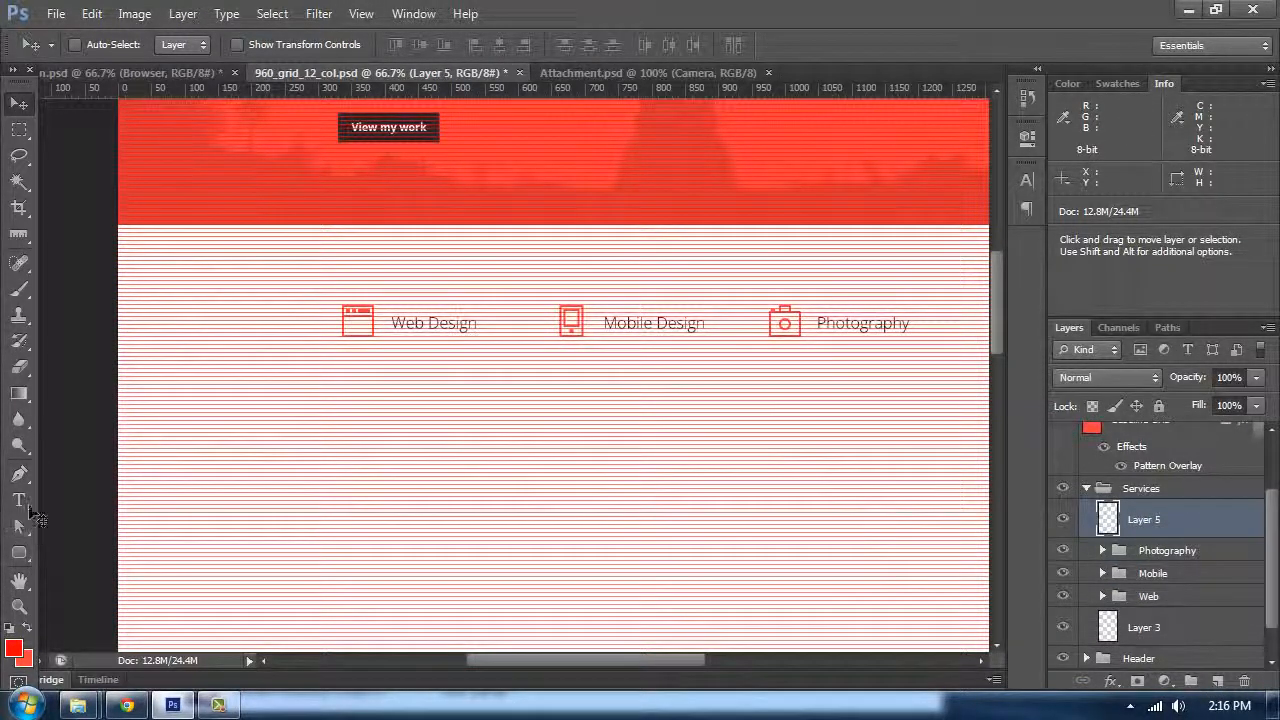
pyautogui.press('Delete')
# Step: Expand the Web group and add a new empty layer above the Web Design text
pyautogui.click(1102, 557)
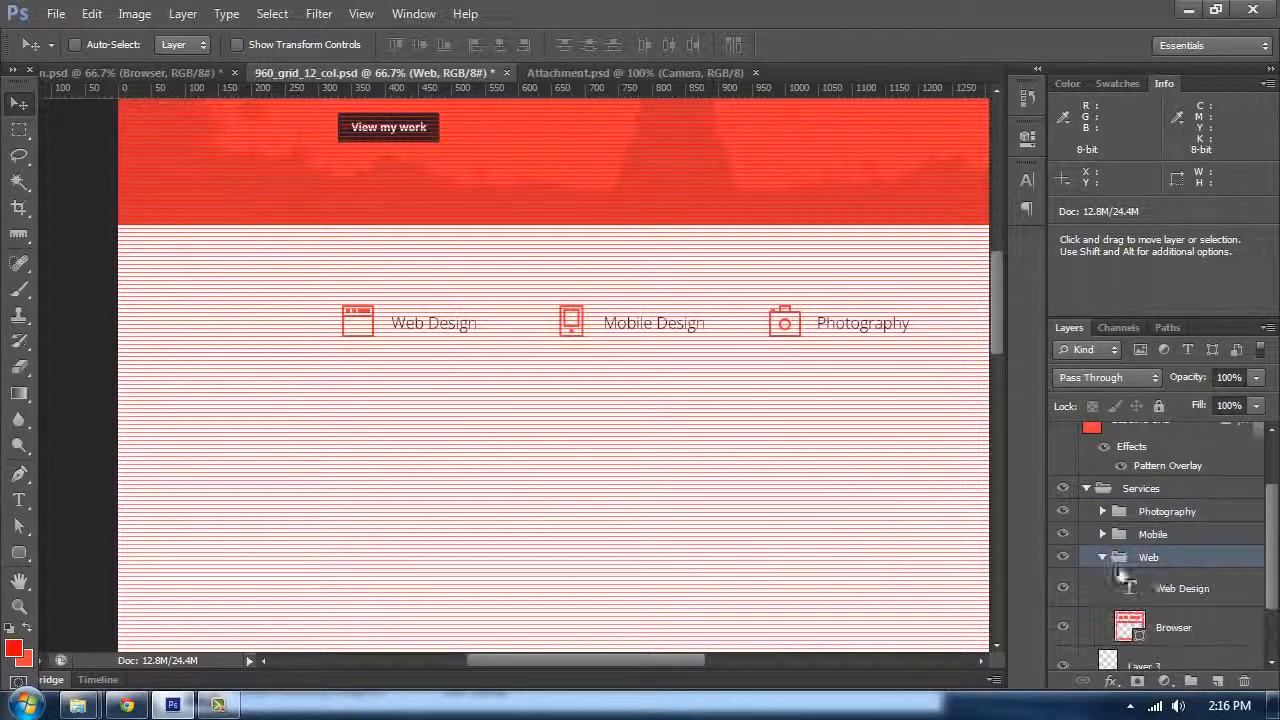
pyautogui.click(1167, 600)
pyautogui.click(1216, 682)
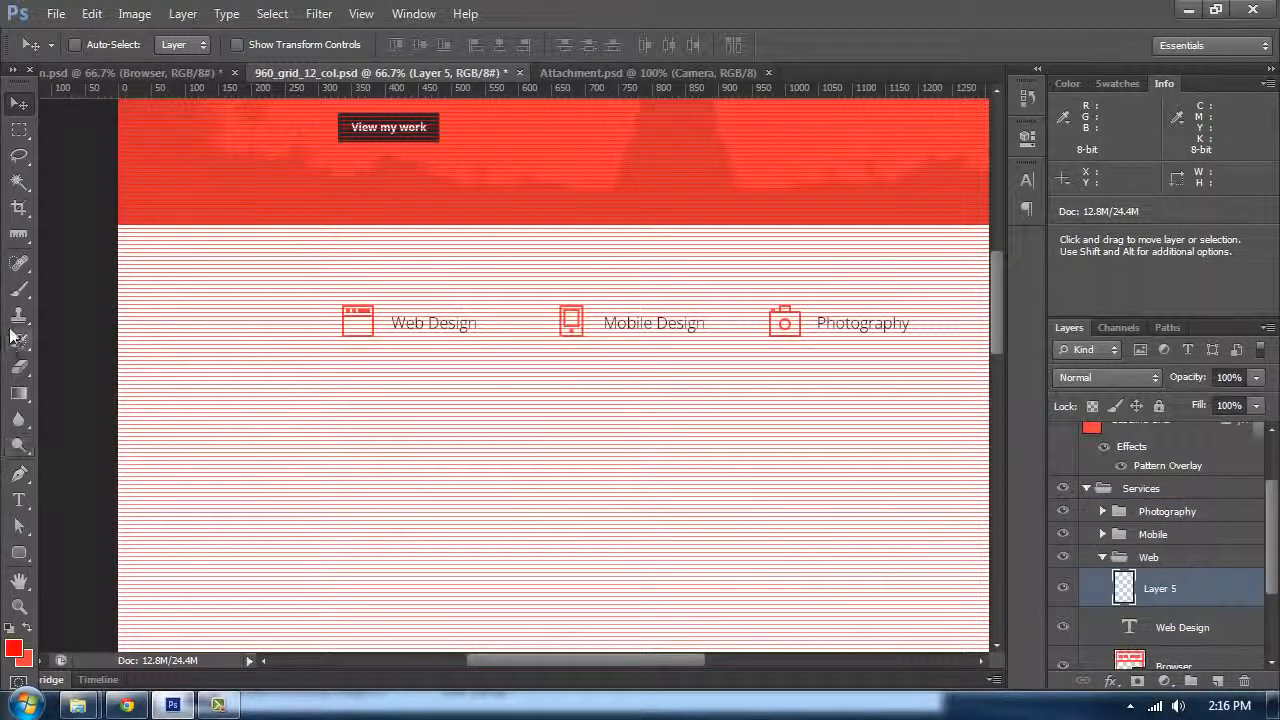
# Step: Select the Type tool and set the text color to #666666
pyautogui.click(19, 500)
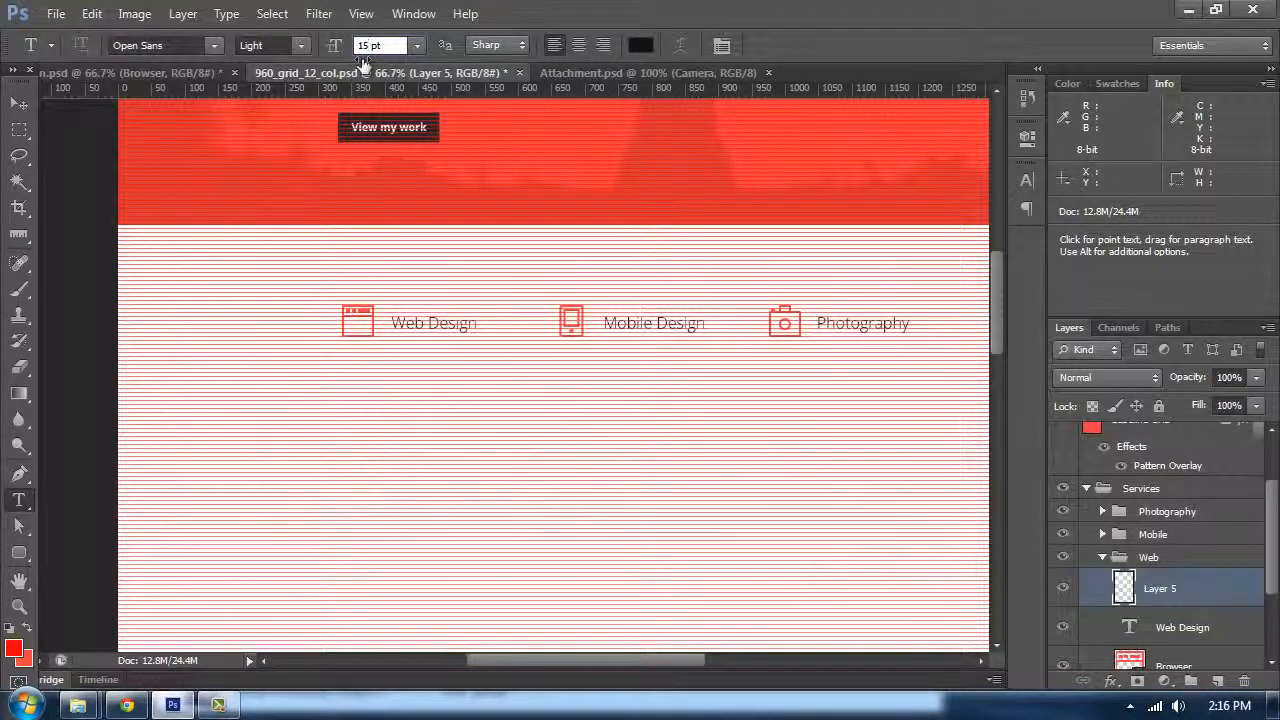
pyautogui.click(640, 45)
pyautogui.click(918, 495)
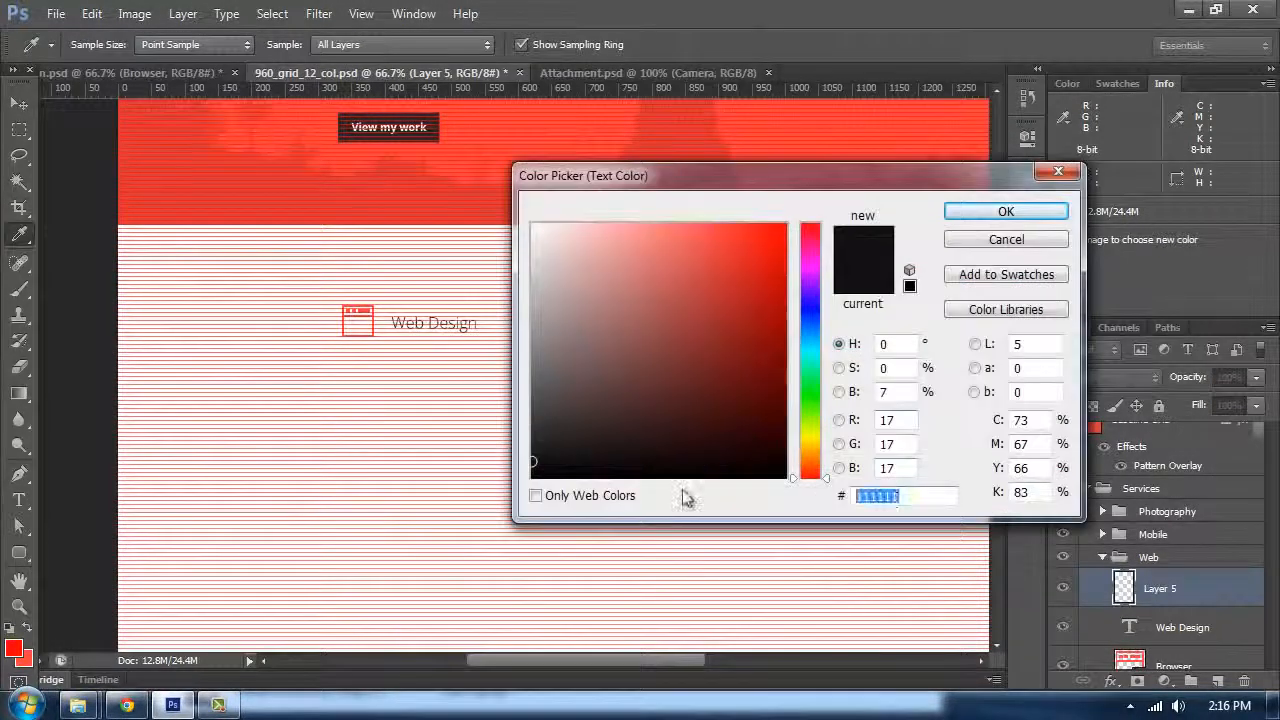
pyautogui.write('666666')
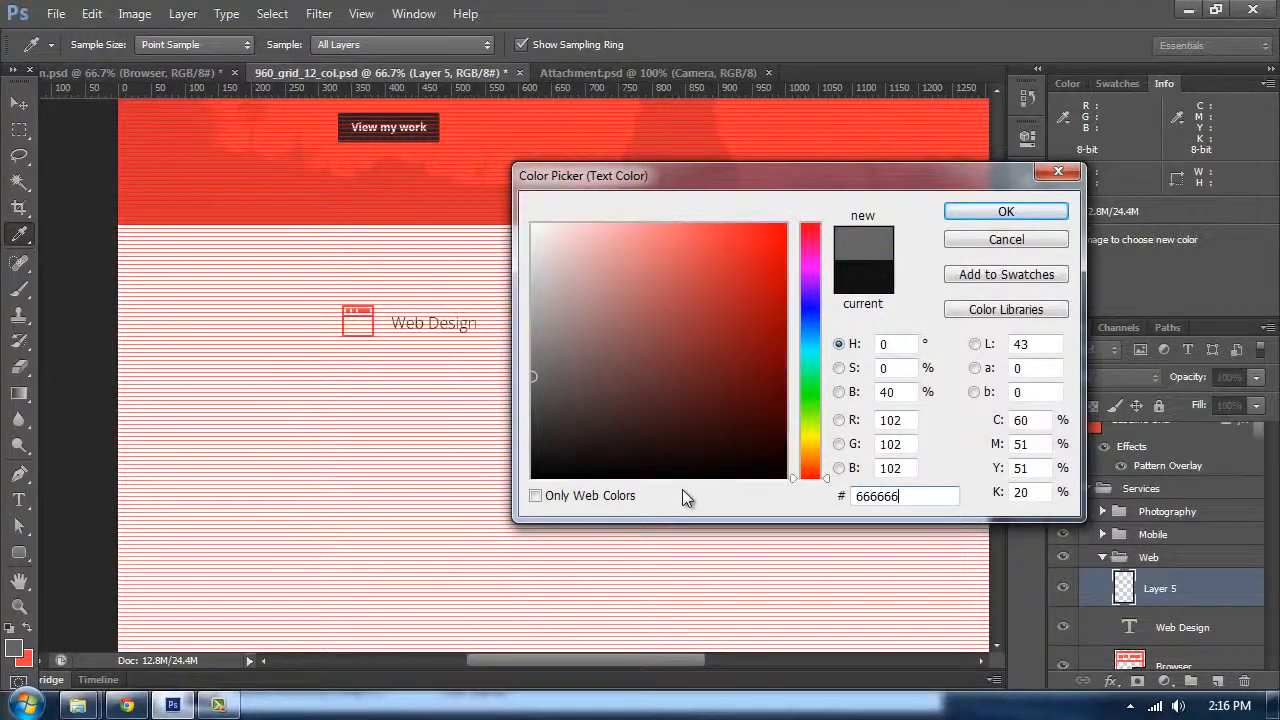
pyautogui.press('Return')
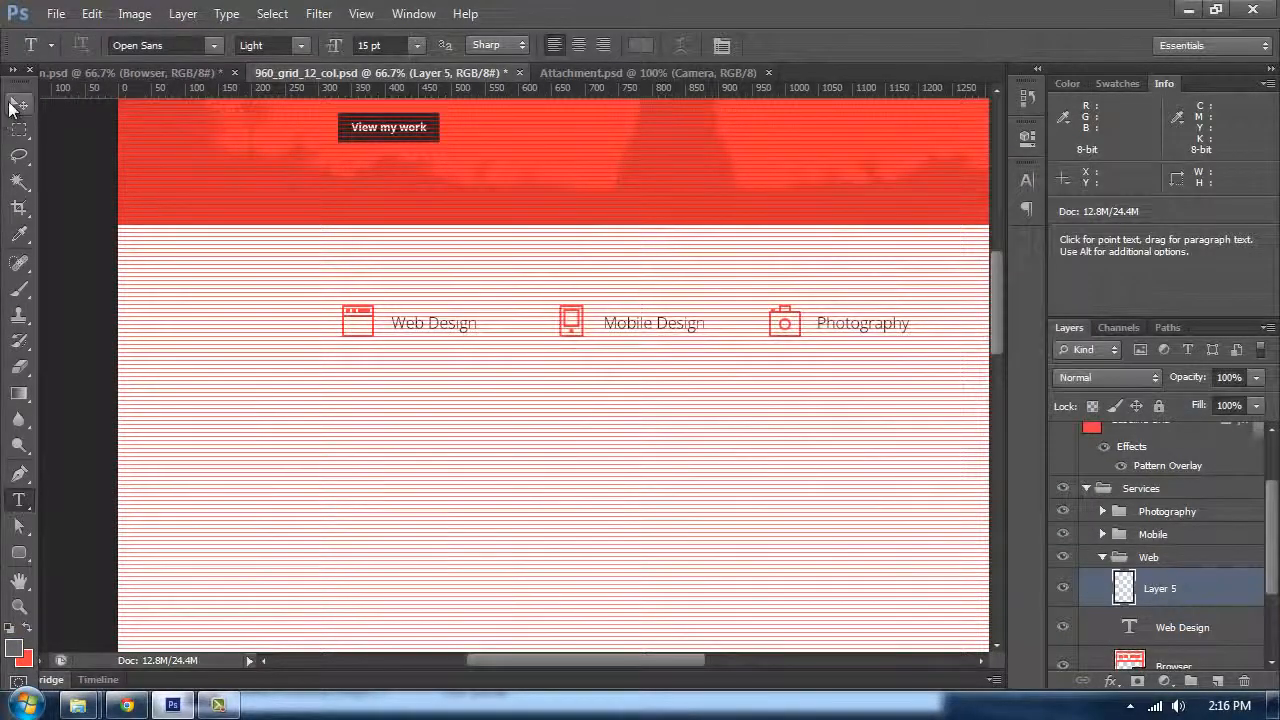
# Step: Draw a paragraph text box under Web Design, paste Lorem Ipsum into it and extend it to about 220 × 304 px
pyautogui.hotkey('ctrl', ';')
pyautogui.hotkey('ctrl', '+')
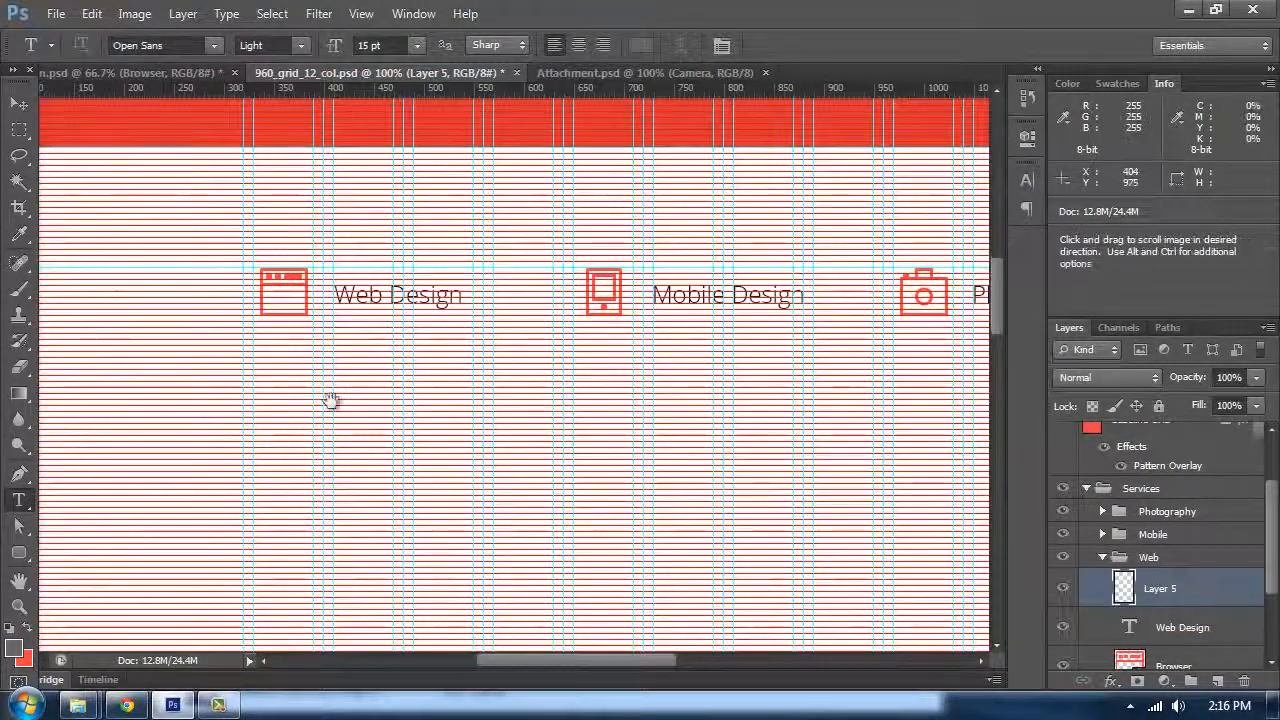
pyautogui.moveTo(329, 400); pyautogui.dragTo(338, 298)
pyautogui.moveTo(338, 236); pyautogui.dragTo(556, 419)
pyautogui.click(226, 14)
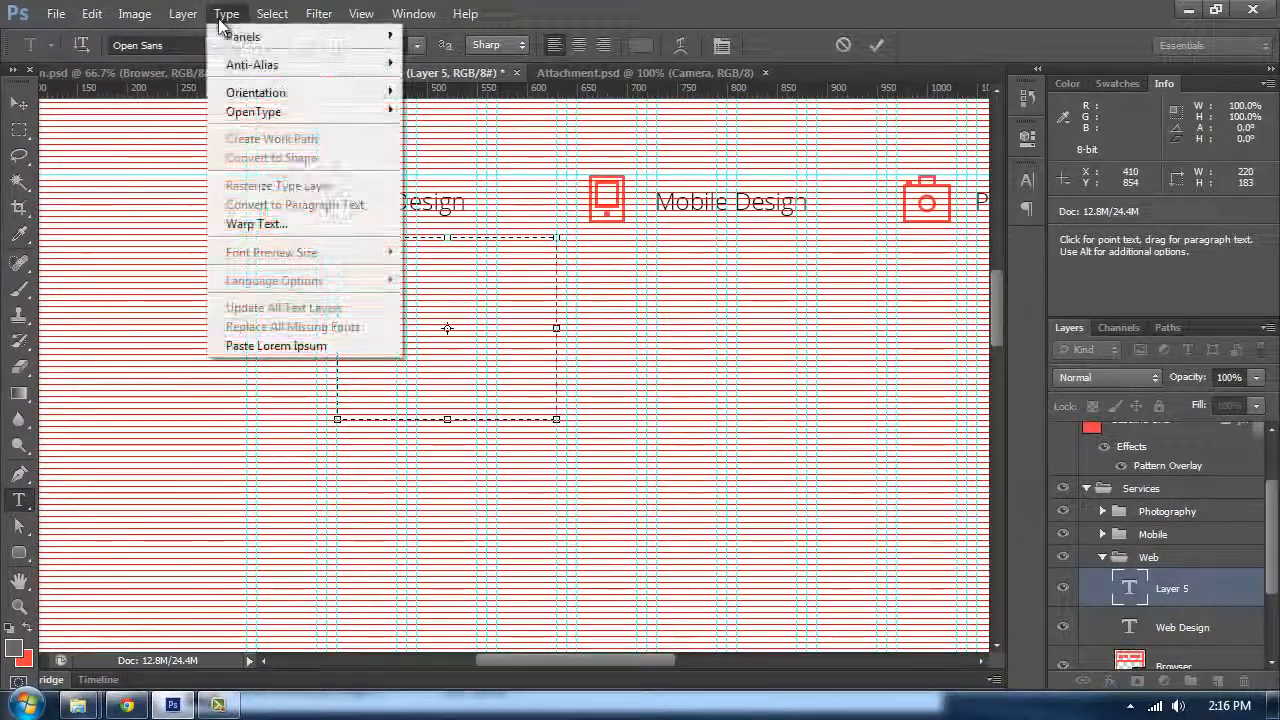
pyautogui.click(281, 346)
pyautogui.moveTo(447, 419); pyautogui.dragTo(458, 541)
pyautogui.hotkey('ctrl', 'a')
# Step: Compare with the reference design, then set the body paragraph's leading to 27 pt
pyautogui.click(175, 78)
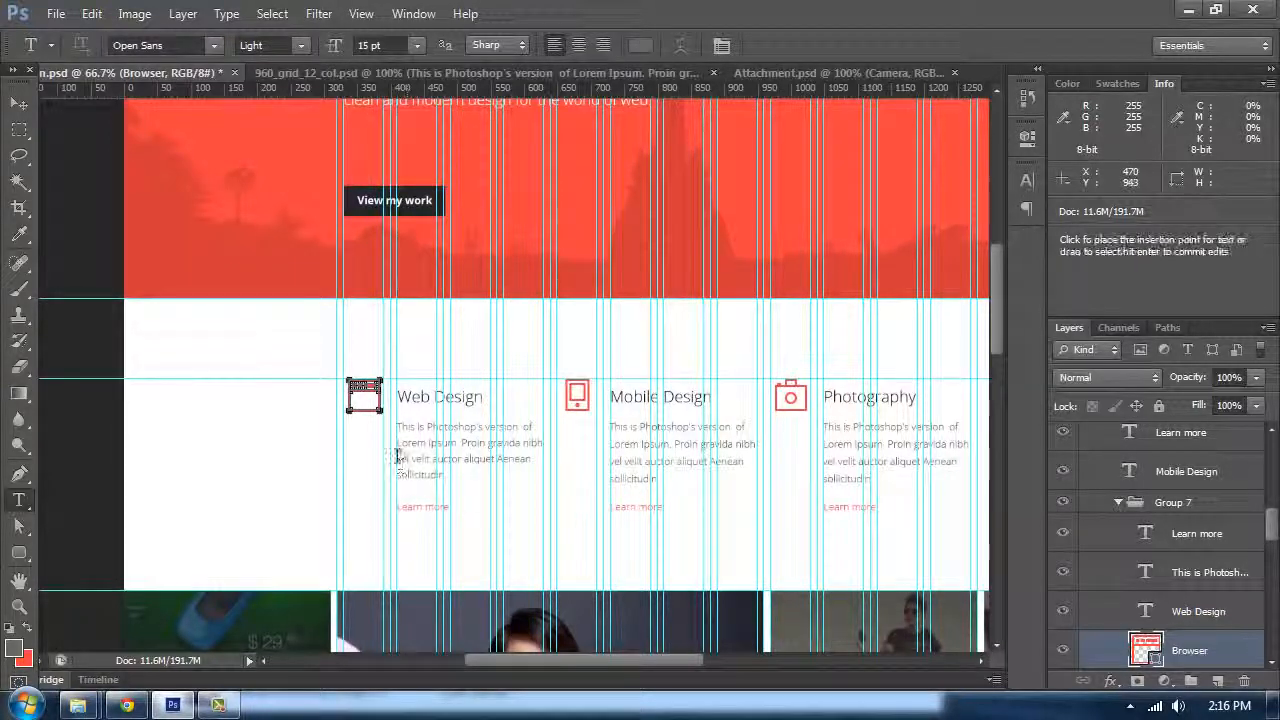
pyautogui.click(357, 70)
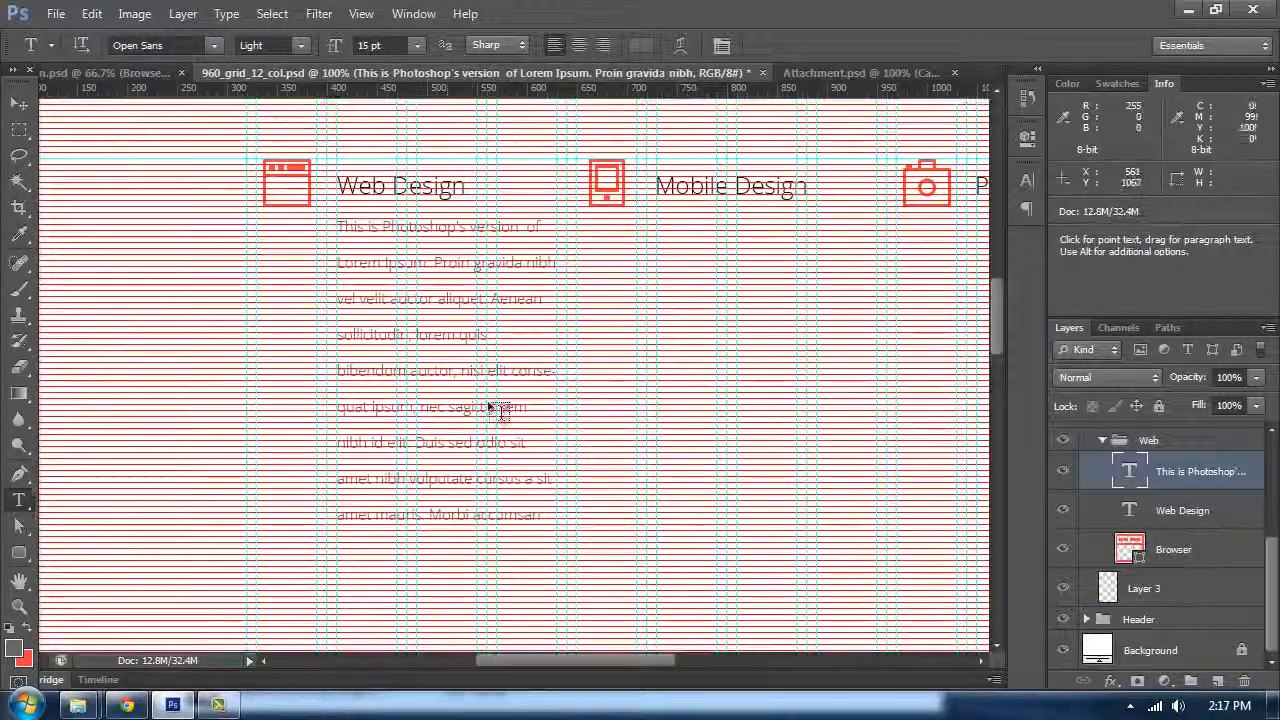
pyautogui.click(402, 246)
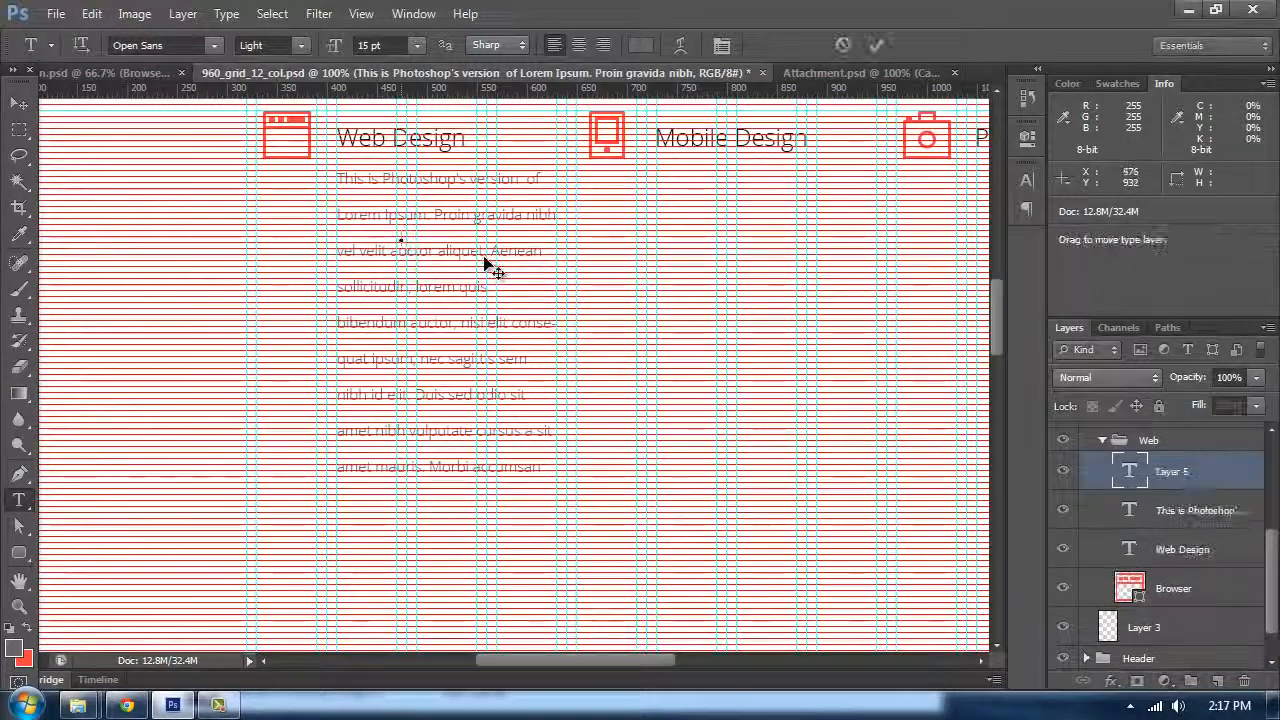
pyautogui.click(477, 218)
pyautogui.hotkey('ctrl', '+')
pyautogui.scroll(3, 503, 291)
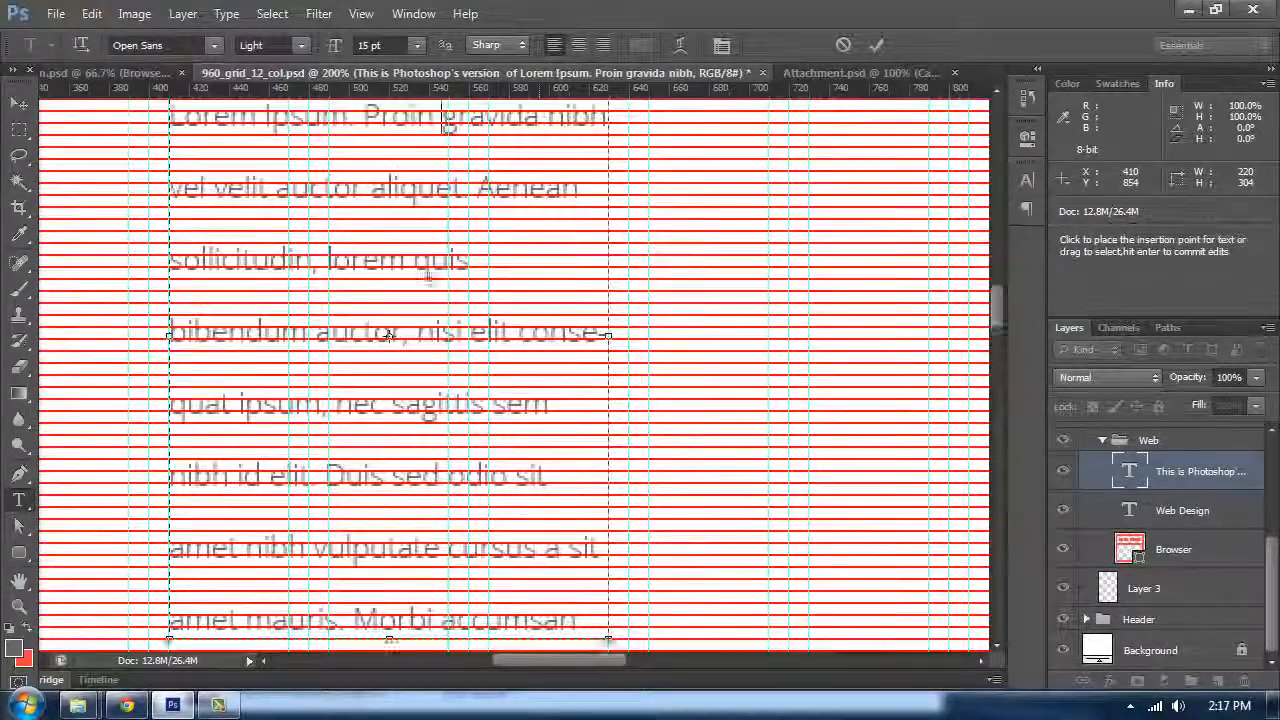
pyautogui.scroll(2, 503, 291)
pyautogui.hotkey('ctrl', 'a')
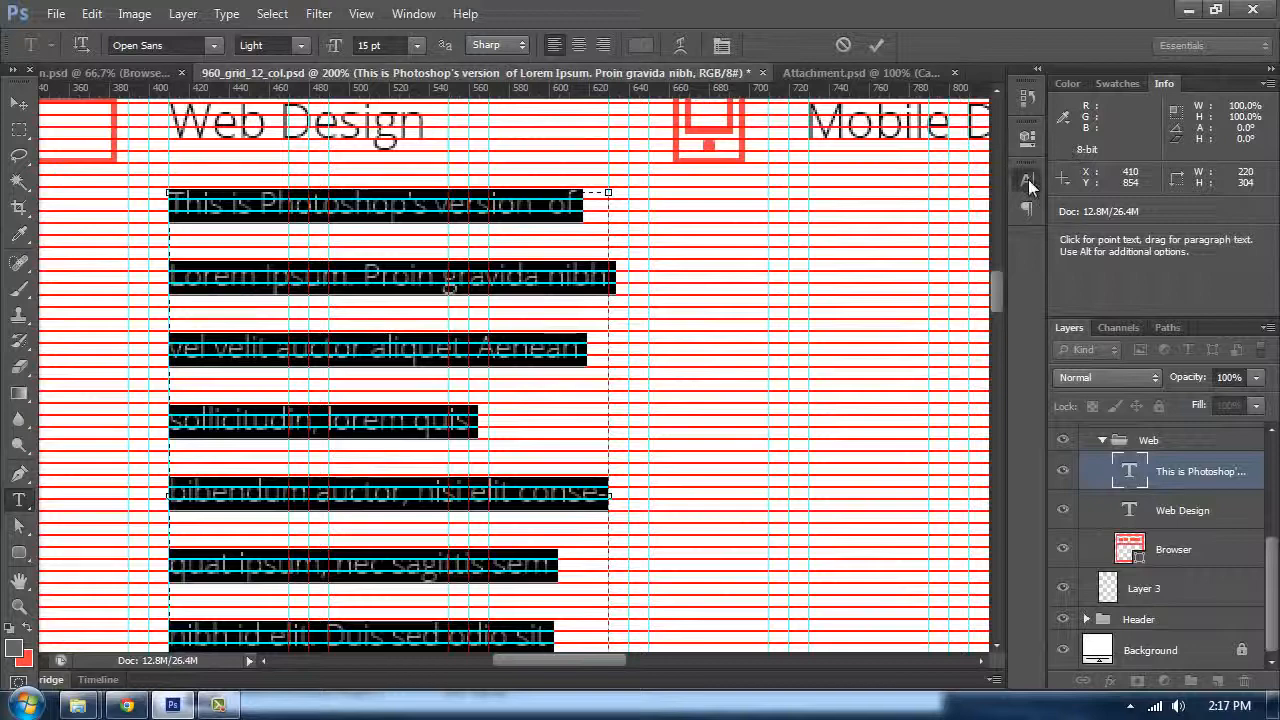
pyautogui.click(1028, 182)
pyautogui.moveTo(918, 220); pyautogui.dragTo(908, 220)
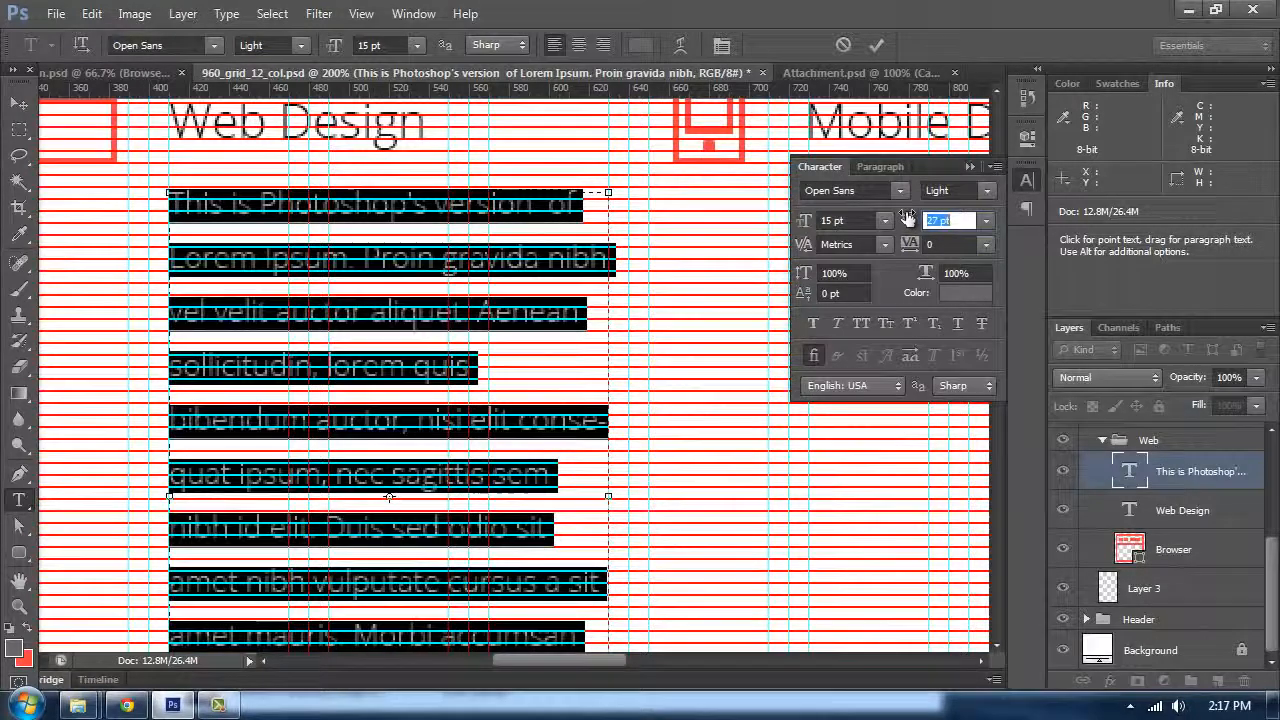
pyautogui.click(12, 106)
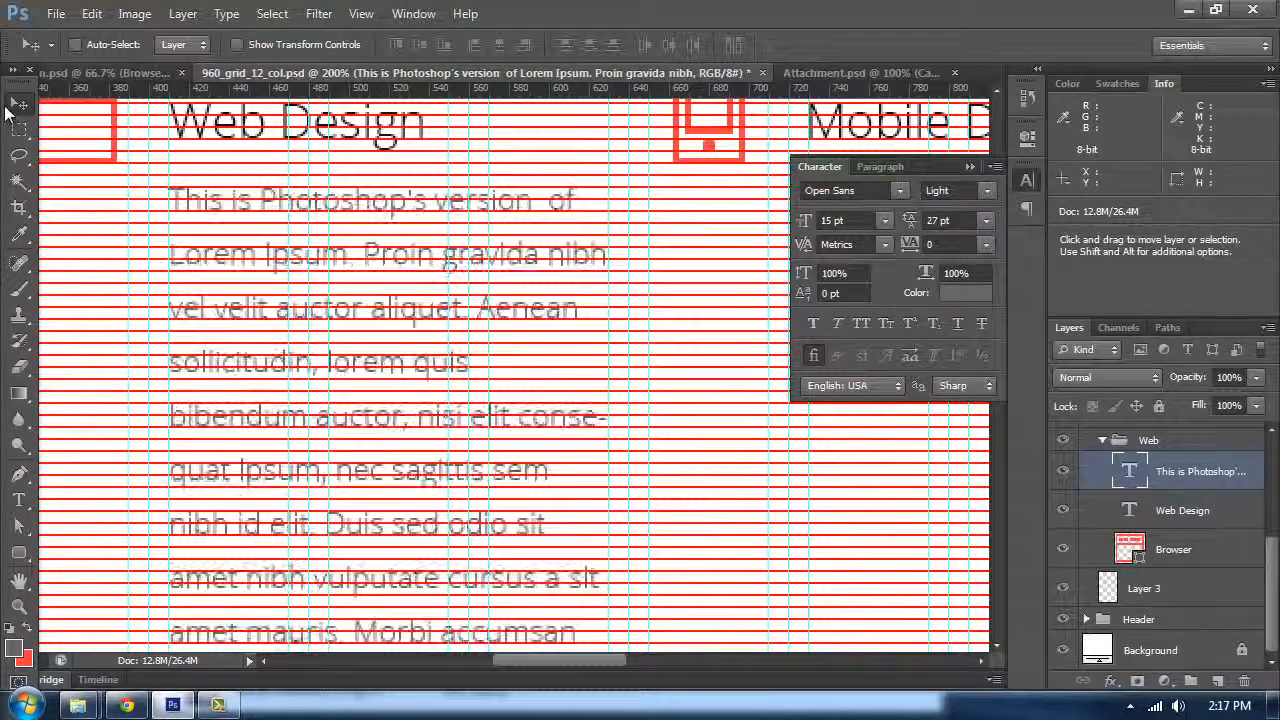
# Step: Set the body paragraph's leading to 24 pt to sit on the baseline grid
pyautogui.hotkey('ctrl', '+')
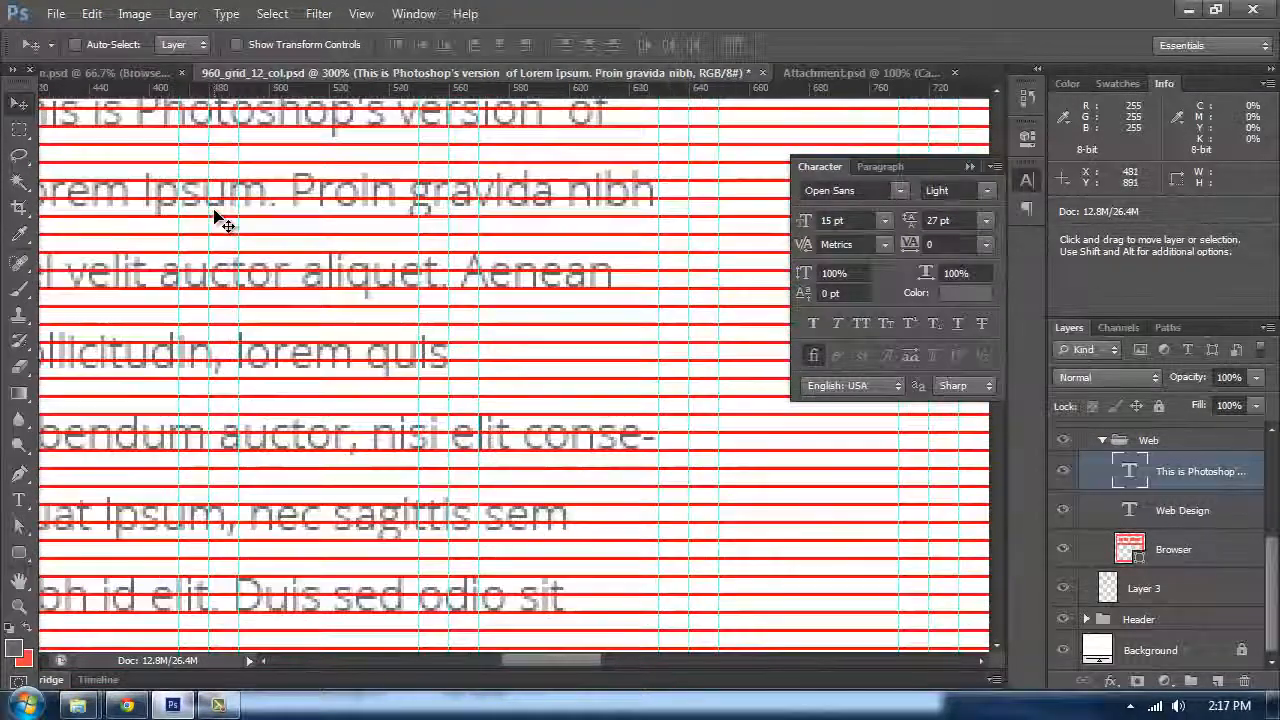
pyautogui.moveTo(375, 500); pyautogui.dragTo(573, 577)
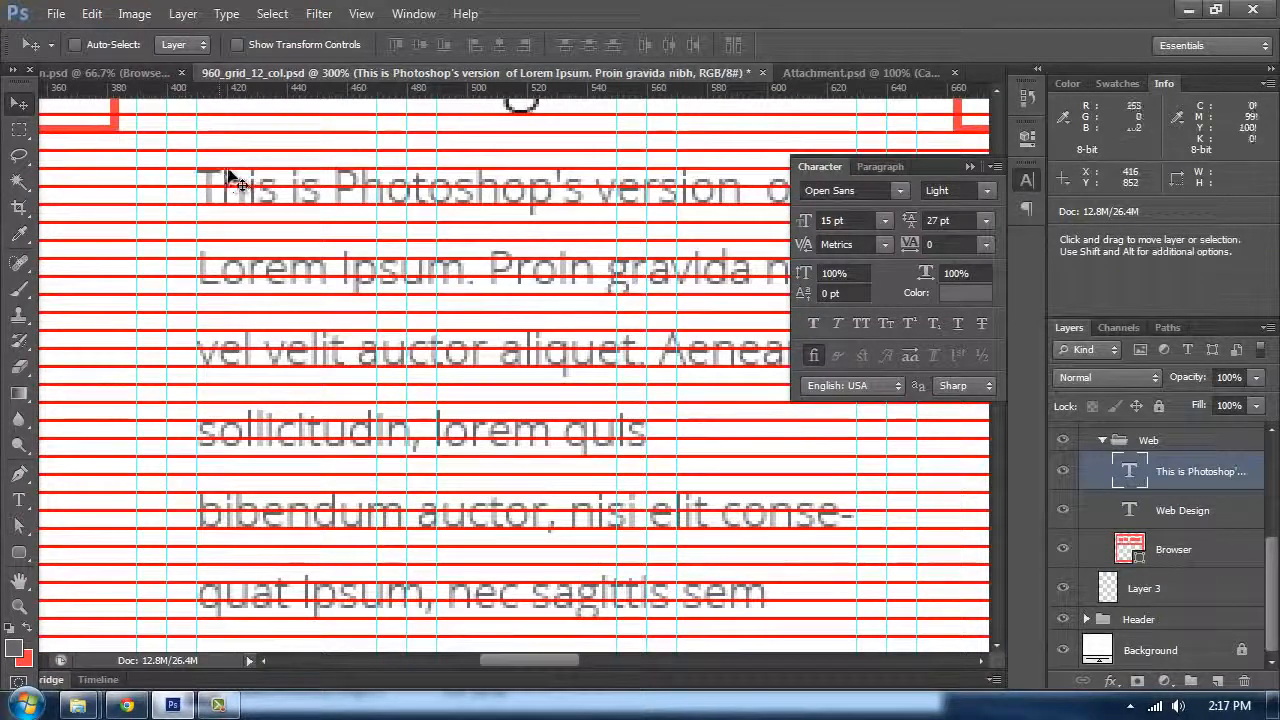
pyautogui.press('t')
pyautogui.click(274, 220)
pyautogui.press('Escape')
pyautogui.click(268, 194)
pyautogui.hotkey('ctrl', 'a')
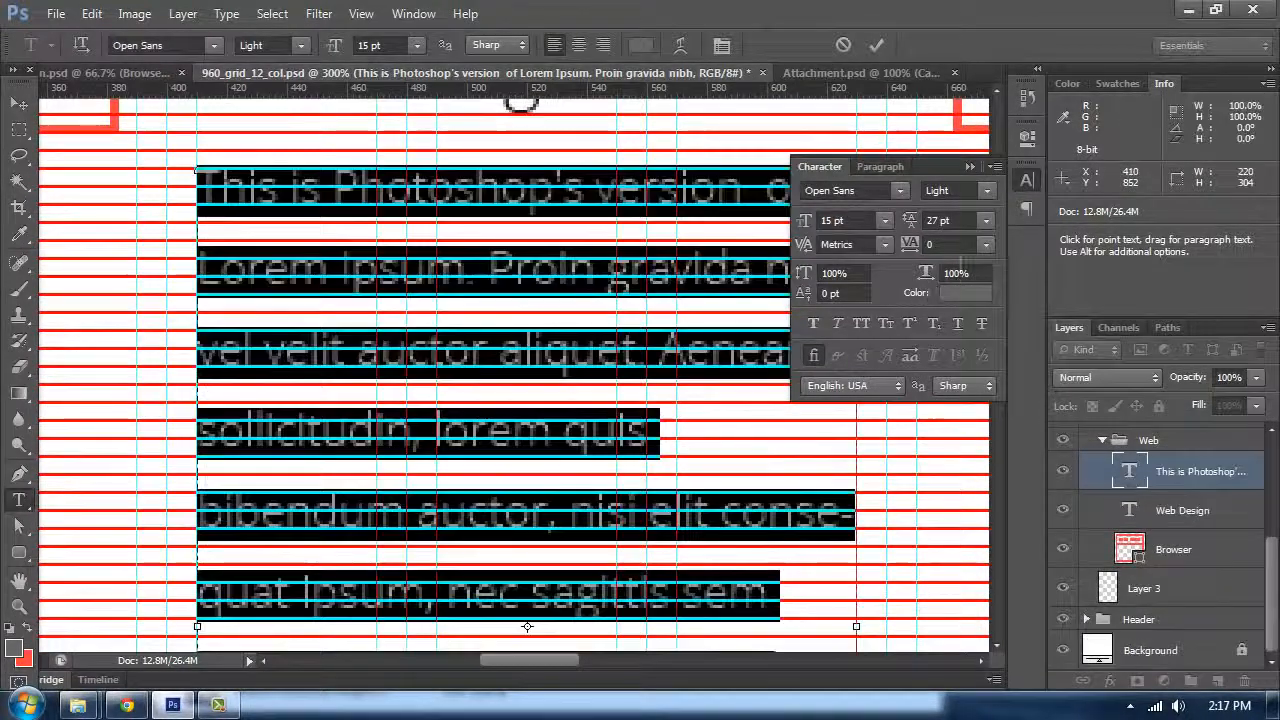
pyautogui.moveTo(909, 228); pyautogui.dragTo(907, 228)
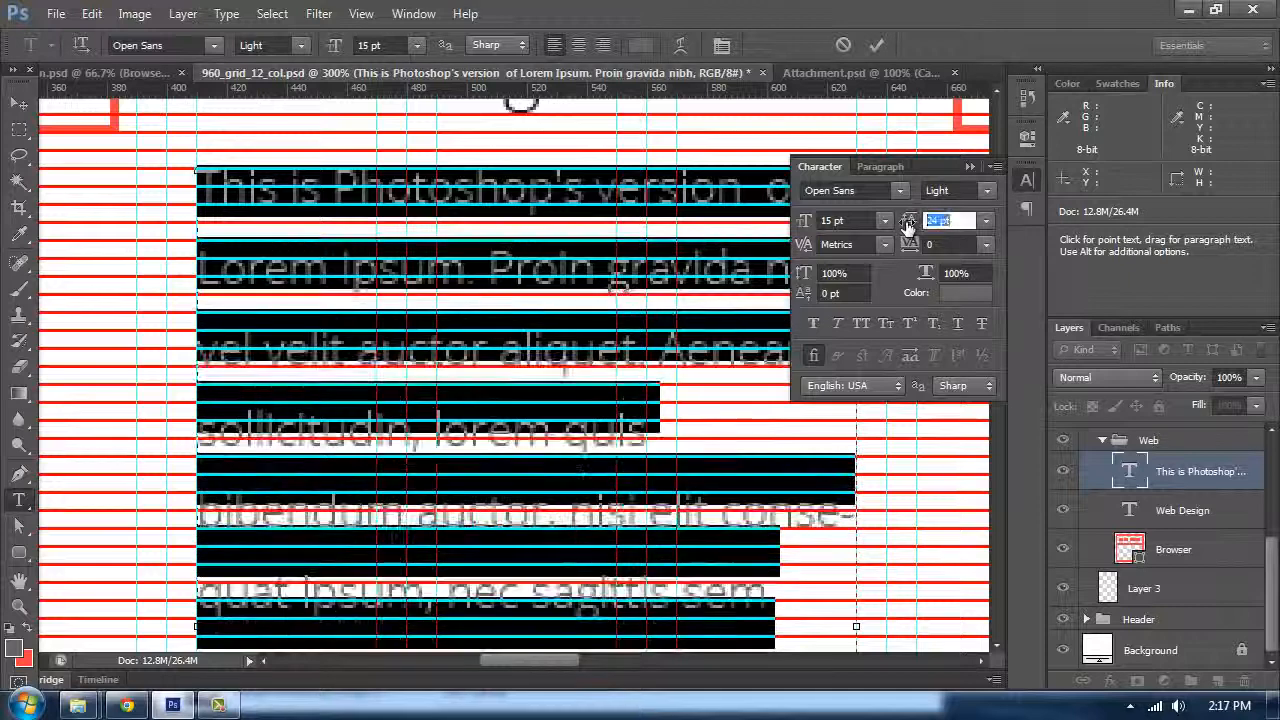
pyautogui.click(289, 262)
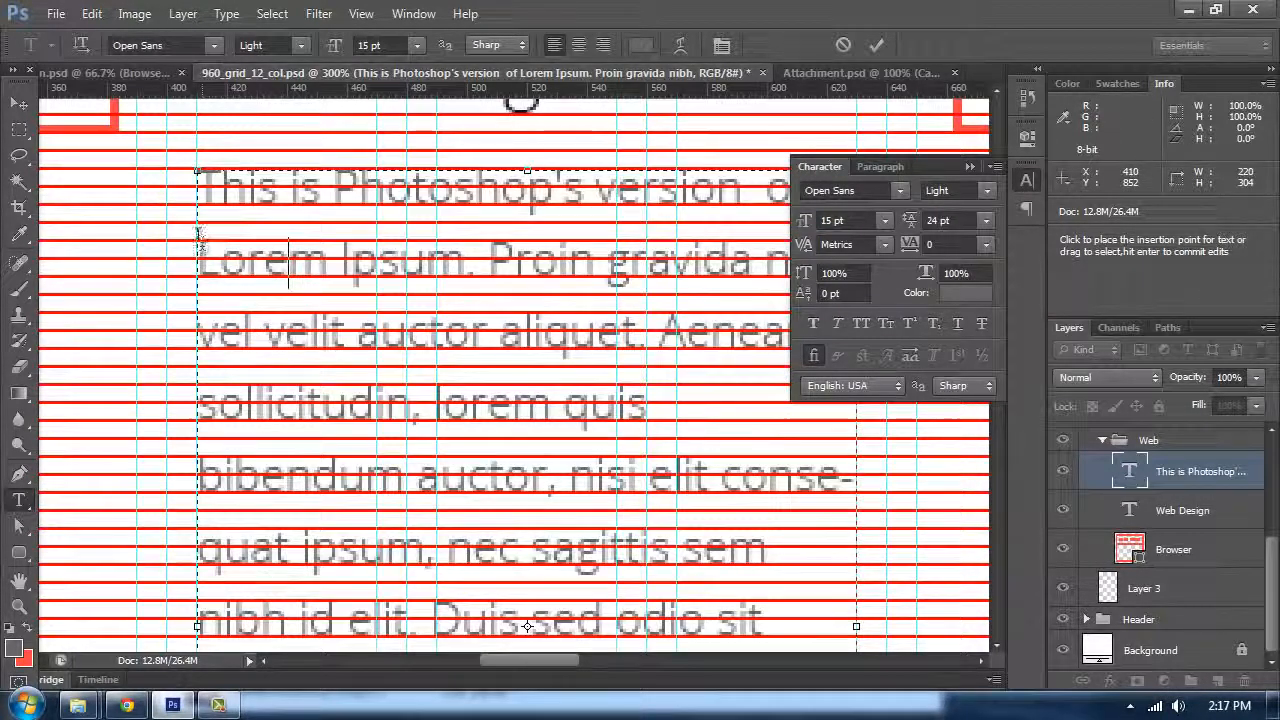
# Step: Remove the period after "aliquet" in the body paragraph
pyautogui.click(970, 166)
pyautogui.scroll(-3, 463, 366)
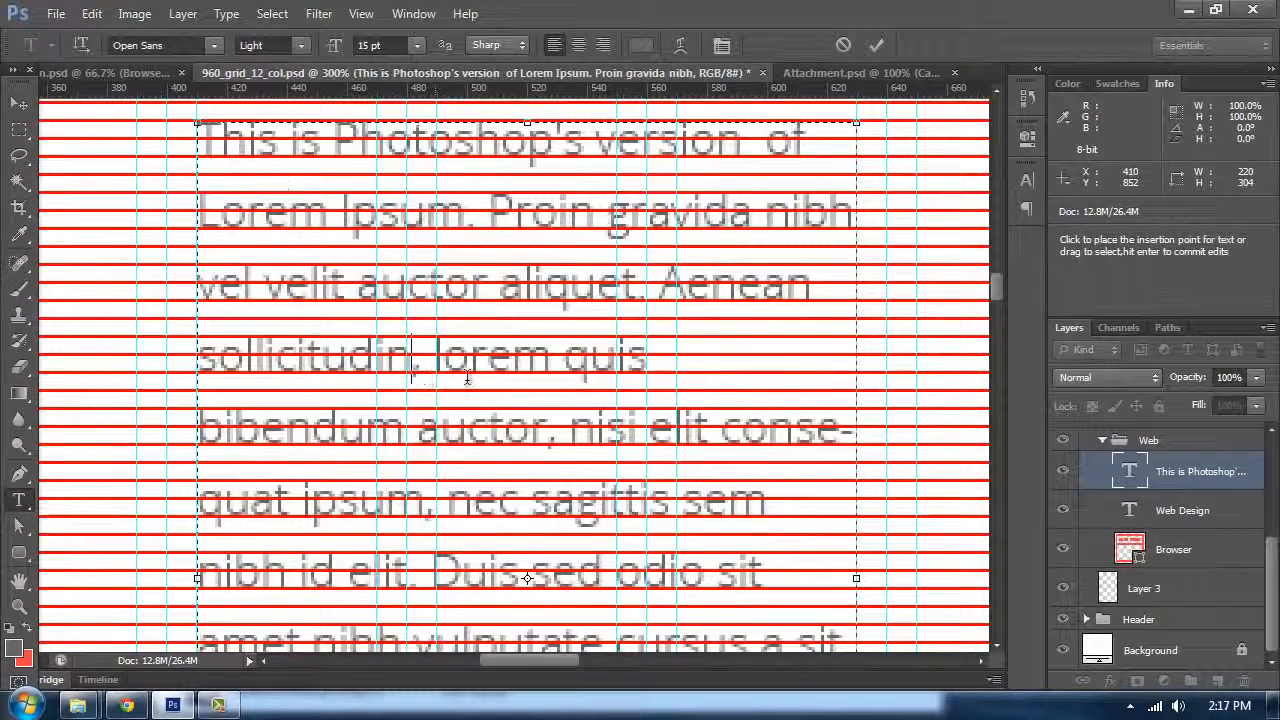
pyautogui.moveTo(467, 378); pyautogui.dragTo(653, 320)
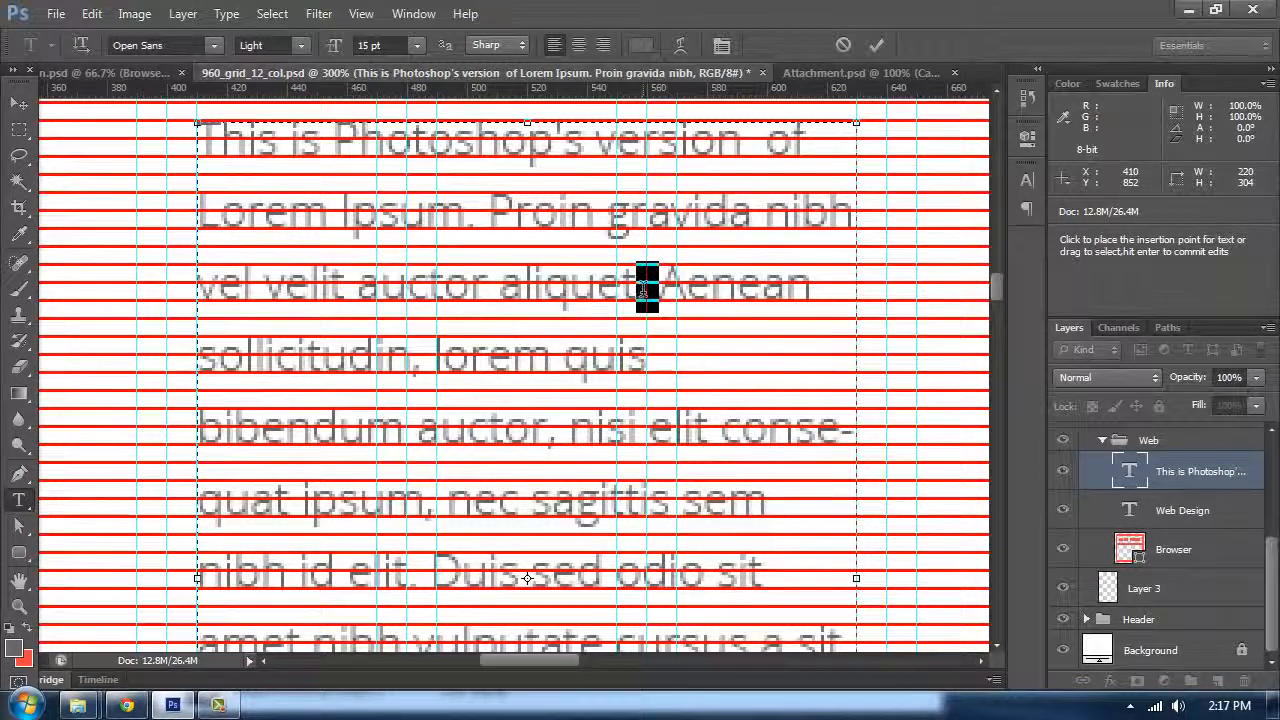
pyautogui.press('BackSpace')
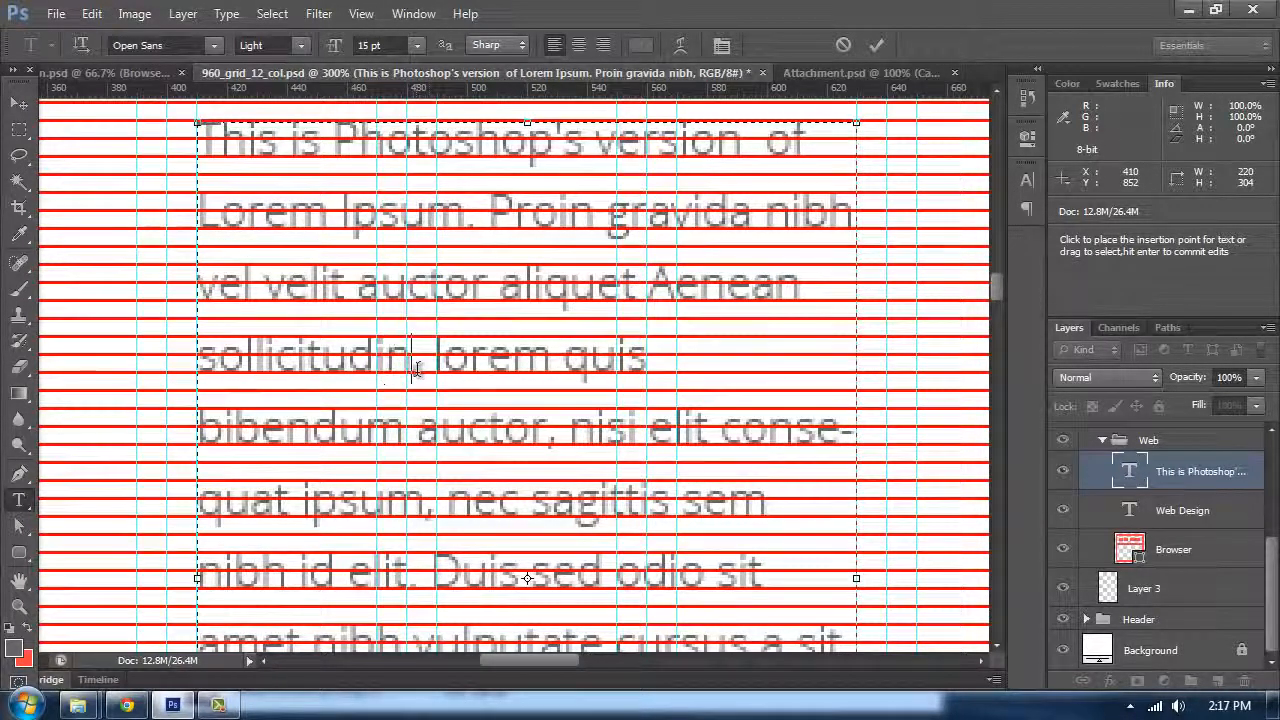
pyautogui.write(',')
# Step: Delete the remaining text so the body paragraph ends with "sollicitudin."
pyautogui.moveTo(425, 366); pyautogui.dragTo(857, 380)
pyautogui.press('BackSpace')
pyautogui.scroll(1, 665, 340)
pyautogui.moveTo(430, 222); pyautogui.dragTo(765, 500)
pyautogui.press('BackSpace')
pyautogui.moveTo(424, 197); pyautogui.dragTo(733, 625)
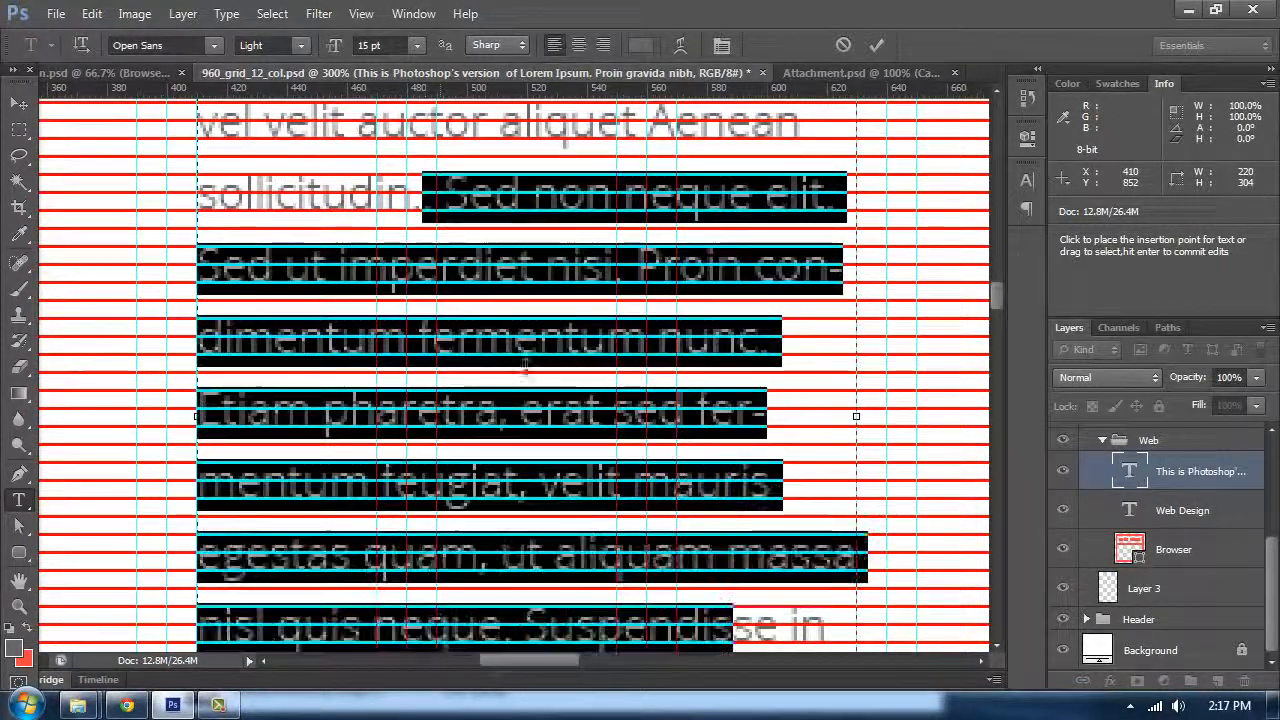
pyautogui.press('BackSpace')
pyautogui.moveTo(424, 200); pyautogui.dragTo(754, 202)
pyautogui.press('BackSpace')
pyautogui.scroll(5, 645, 299)
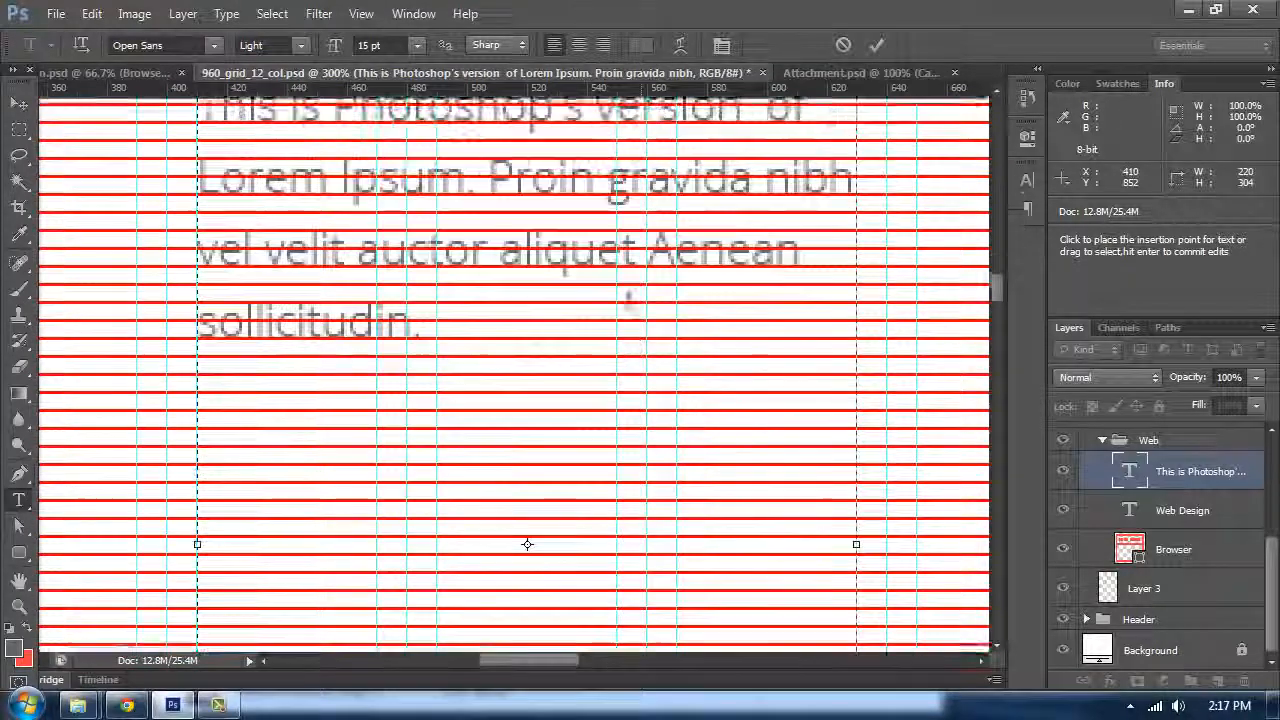
# Step: Nudge and reposition the body paragraph so its lines sit on the baseline grid below the Web Design heading
pyautogui.click(22, 105)
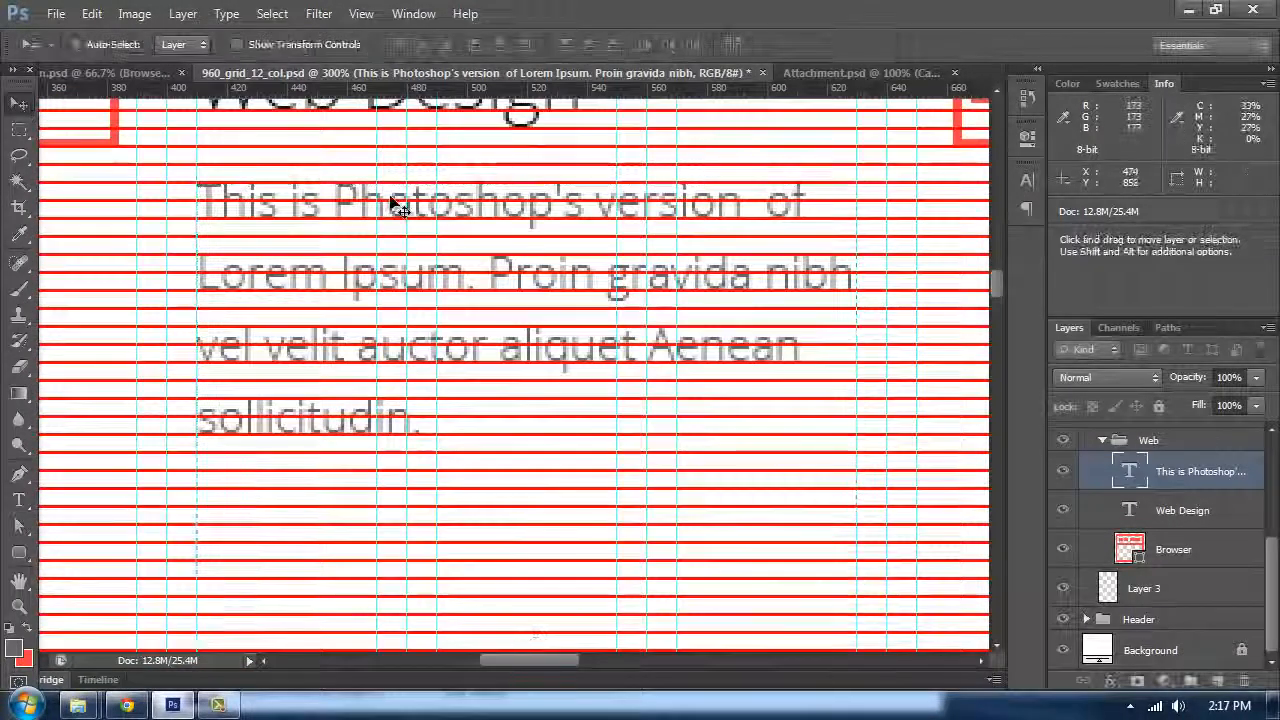
pyautogui.scroll(2, 340, 240)
pyautogui.hscroll(-3, 300, 280)
pyautogui.moveTo(389, 268); pyautogui.dragTo(383, 235)
pyautogui.hotkey('shift', 'Down')
pyautogui.hotkey('shift', 'Down')
pyautogui.hotkey('shift', 'Down')
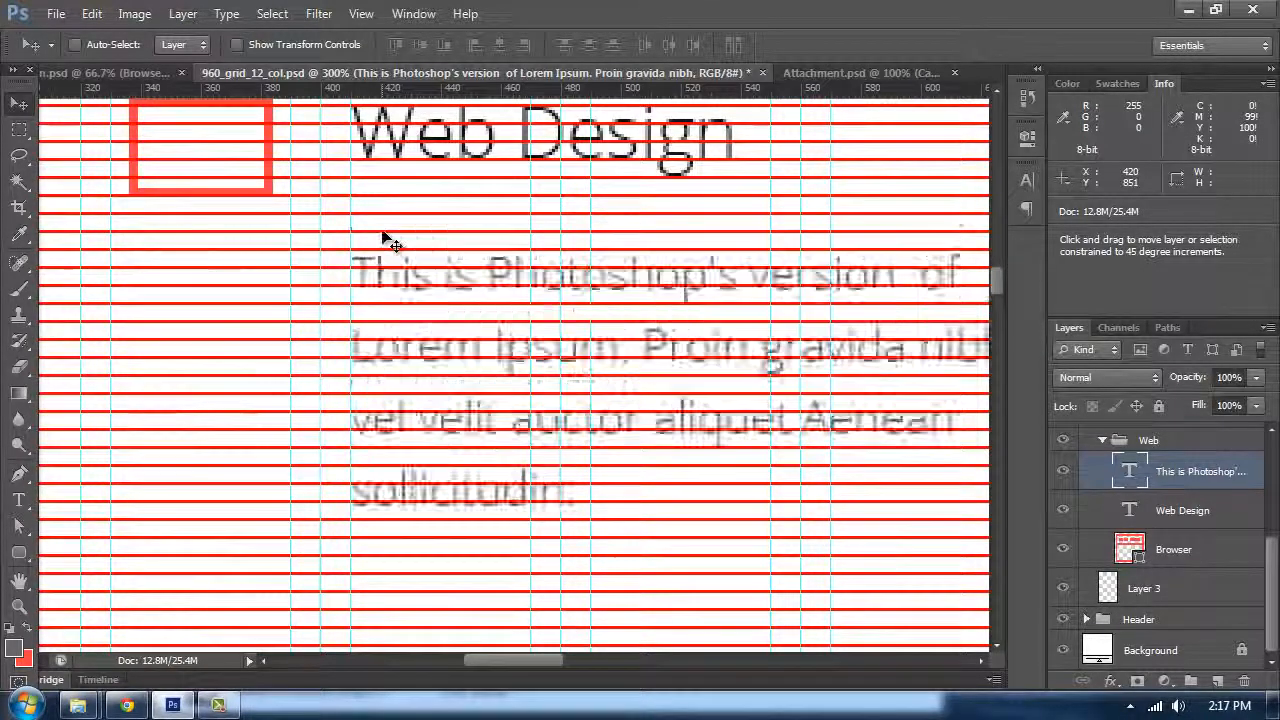
pyautogui.moveTo(511, 409); pyautogui.dragTo(476, 342)
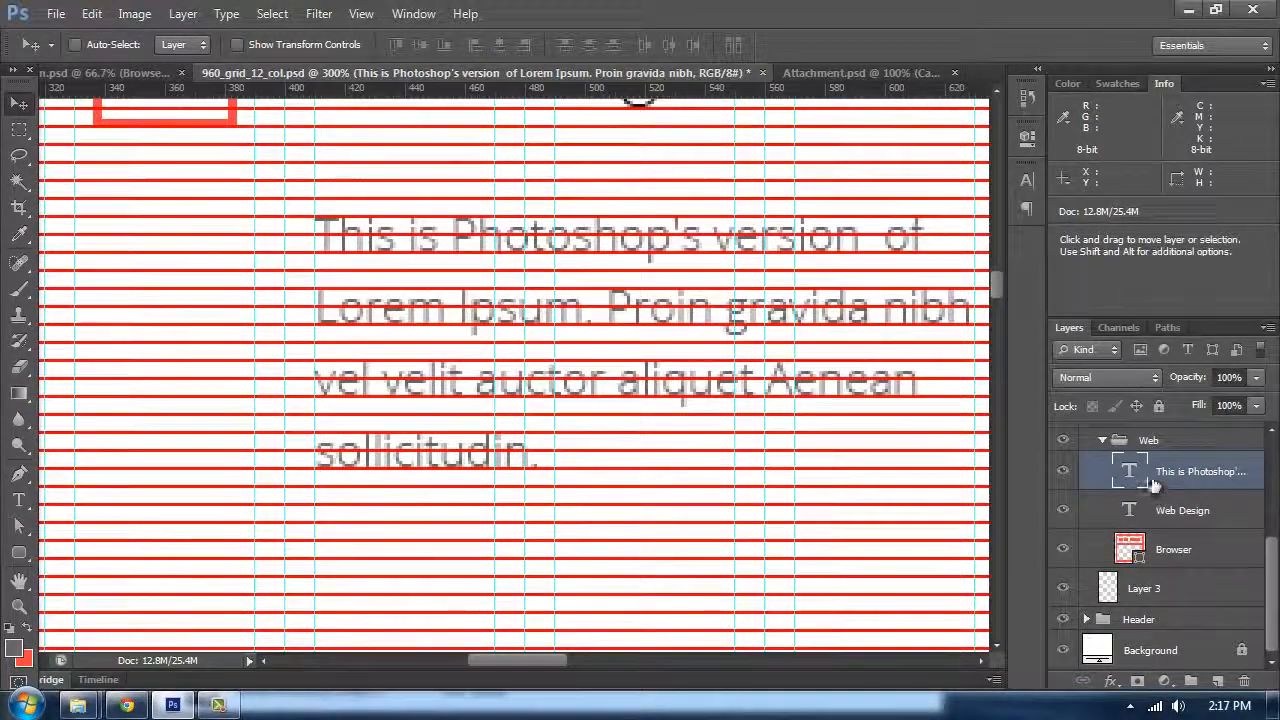
# Step: Duplicate the body paragraph, move the copy below it, and replace its text with "Read More"
pyautogui.hotkey('ctrl', 'j')
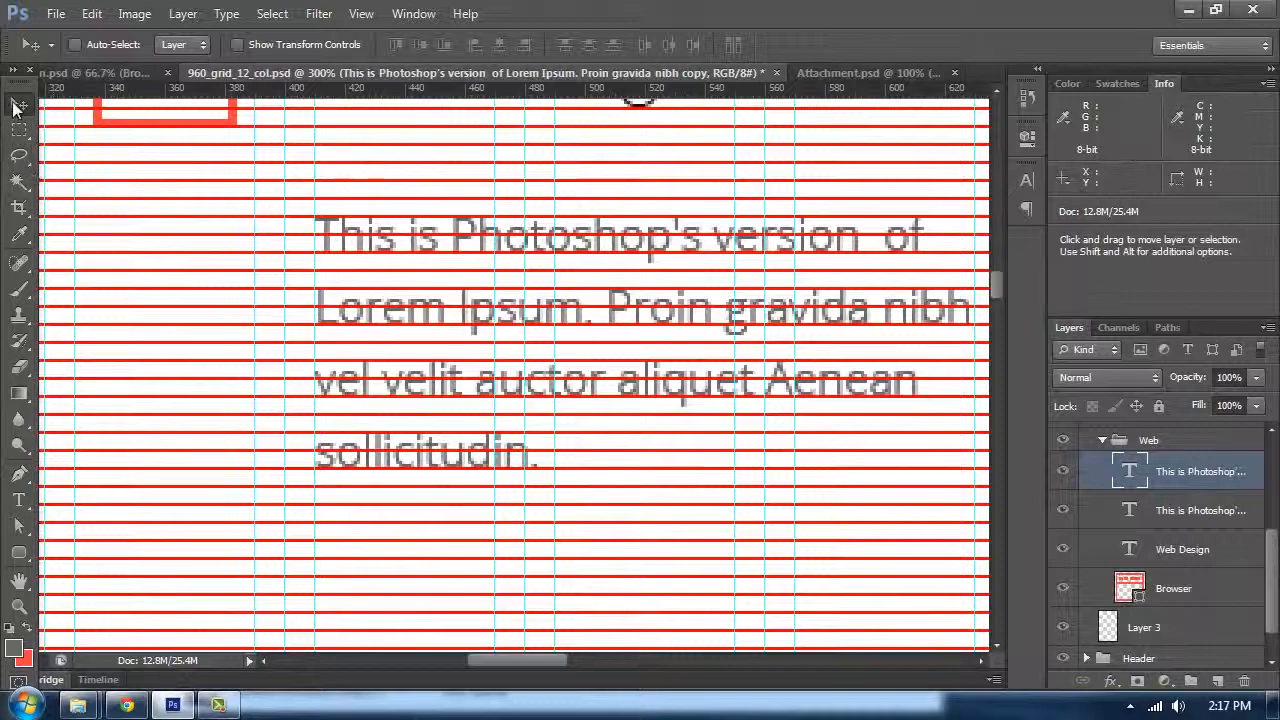
pyautogui.moveTo(329, 291); pyautogui.dragTo(357, 508)
pyautogui.press('t')
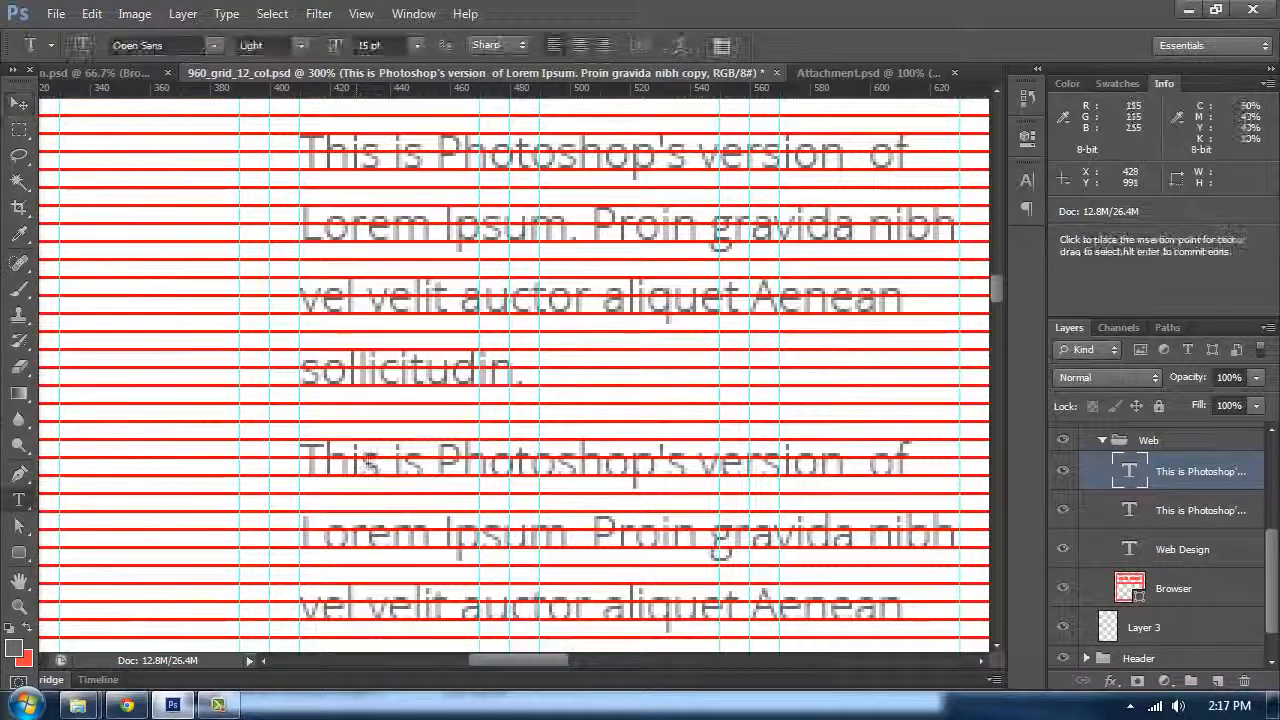
pyautogui.click(488, 436)
pyautogui.hotkey('ctrl', 'a')
pyautogui.write('Read')
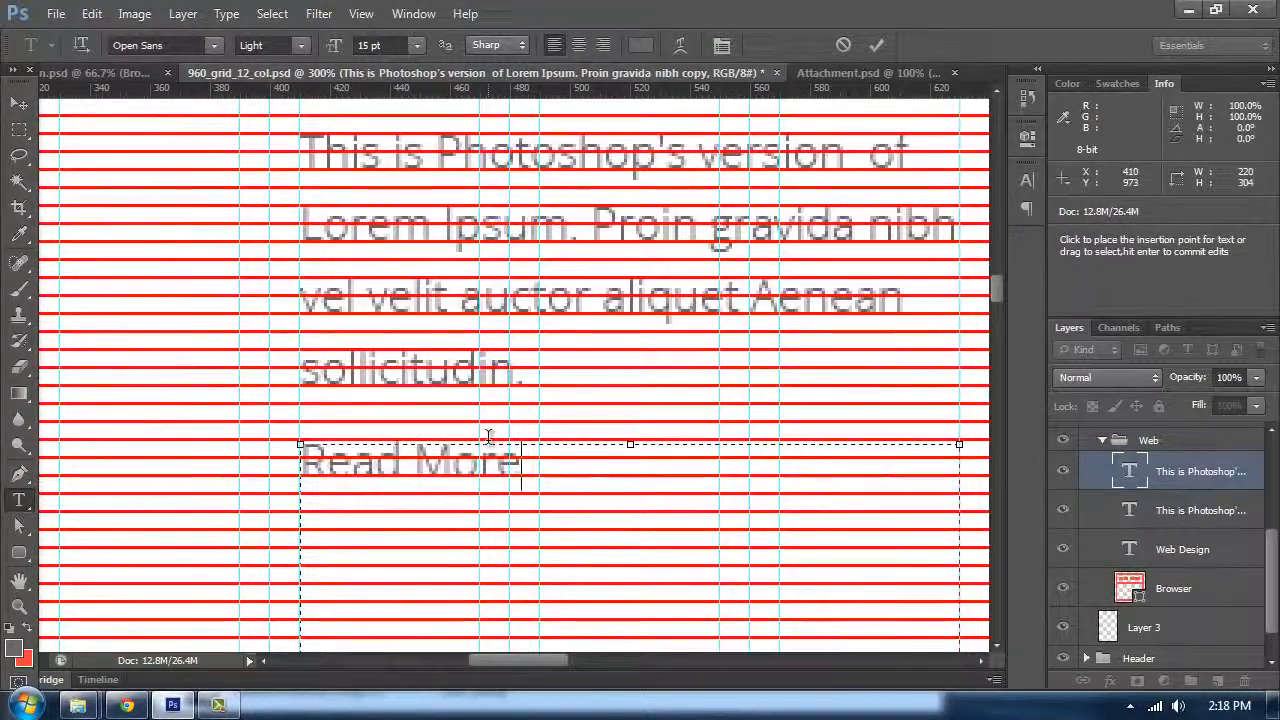
# Step: Color the Read More text red, #f84242, matching the icon color
pyautogui.hotkey('ctrl', 'a')
pyautogui.click(641, 45)
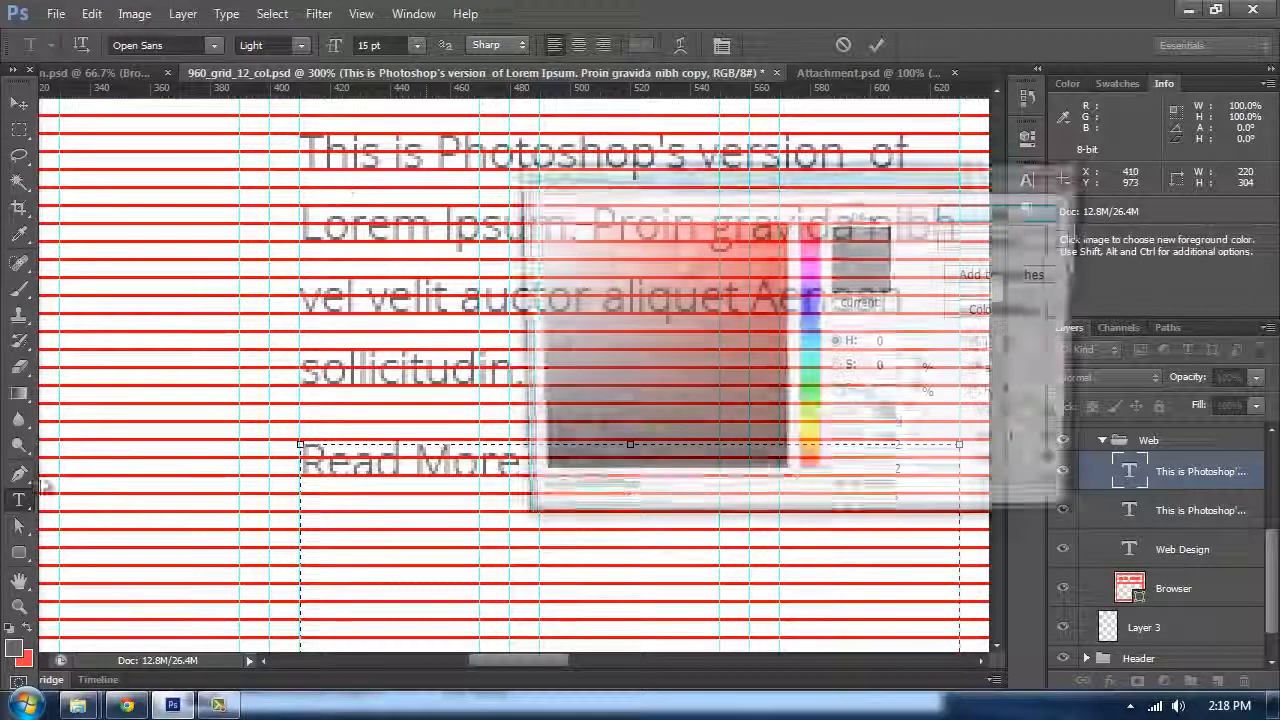
pyautogui.click(38, 656)
pyautogui.click(975, 213)
pyautogui.scroll(3, 520, 320)
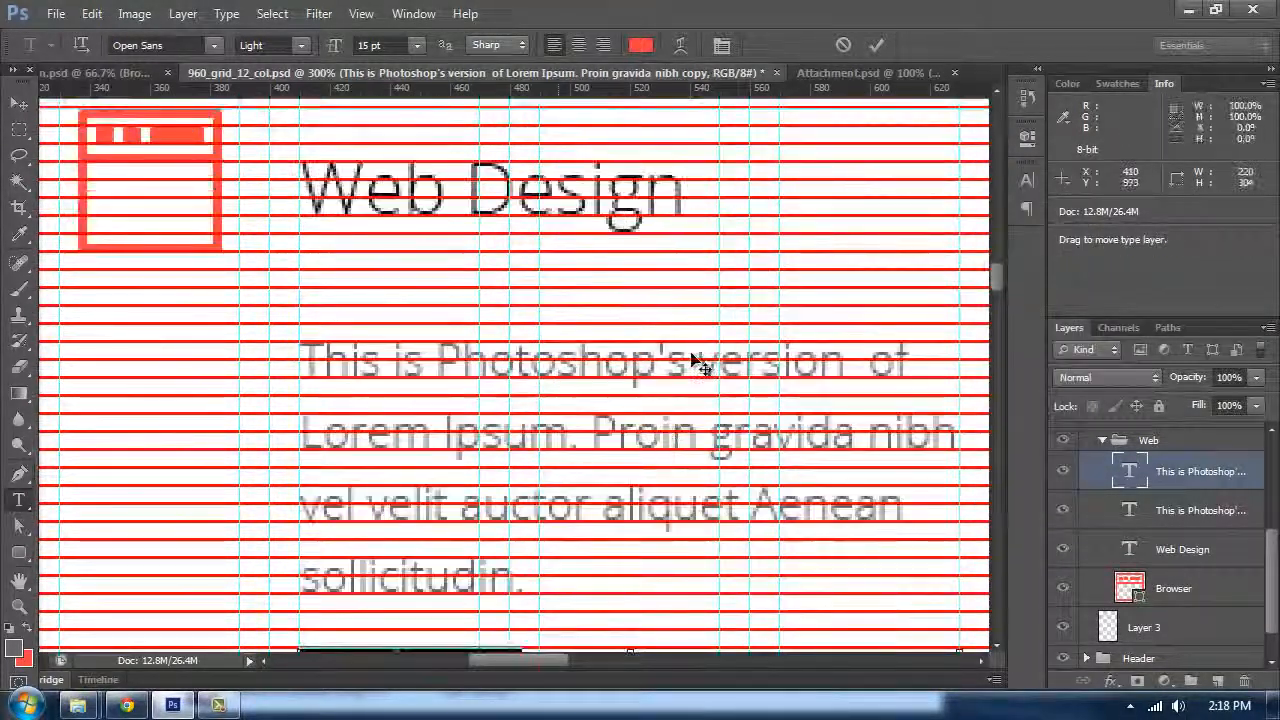
pyautogui.scroll(2, 700, 362)
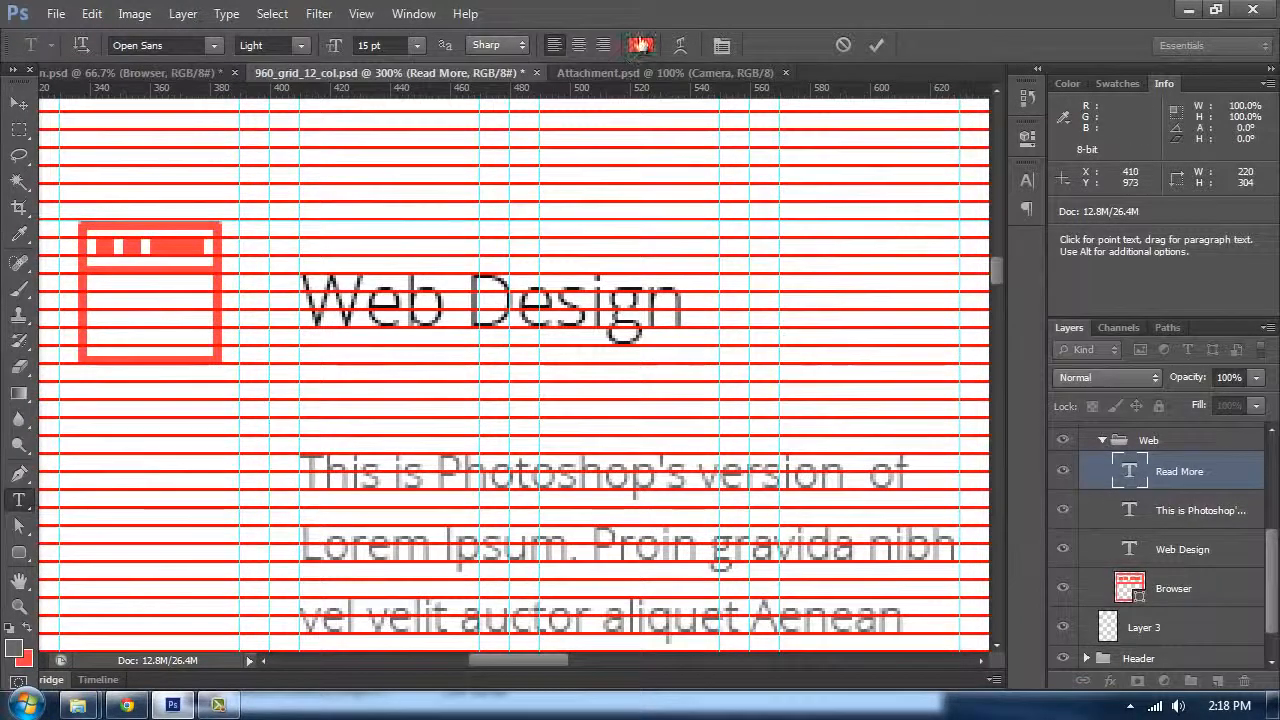
pyautogui.click(641, 45)
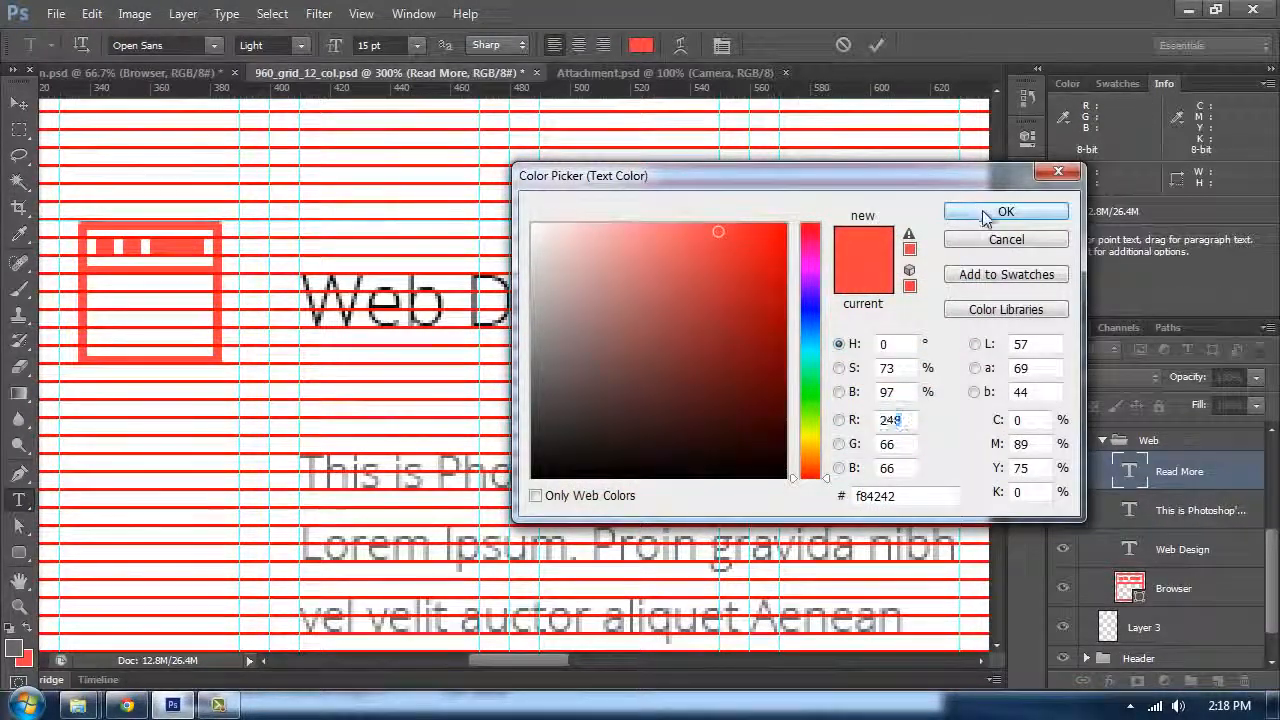
pyautogui.click(984, 213)
# Step: Shrink the Read More text box's height so it fits just the single line
pyautogui.press('v')
pyautogui.scroll(-8, 524, 245)
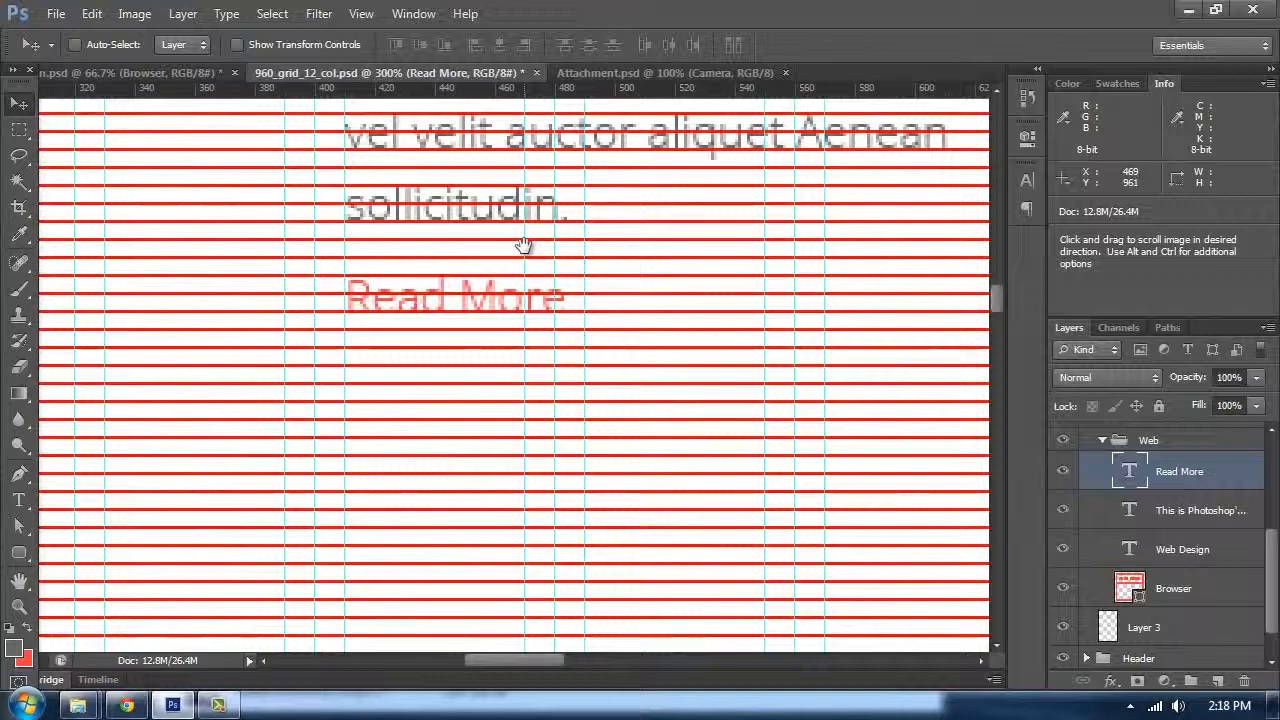
pyautogui.press('t')
pyautogui.click(527, 303)
pyautogui.hotkey('ctrl', '-')
pyautogui.hotkey('ctrl', '-')
pyautogui.hotkey('ctrl', '-')
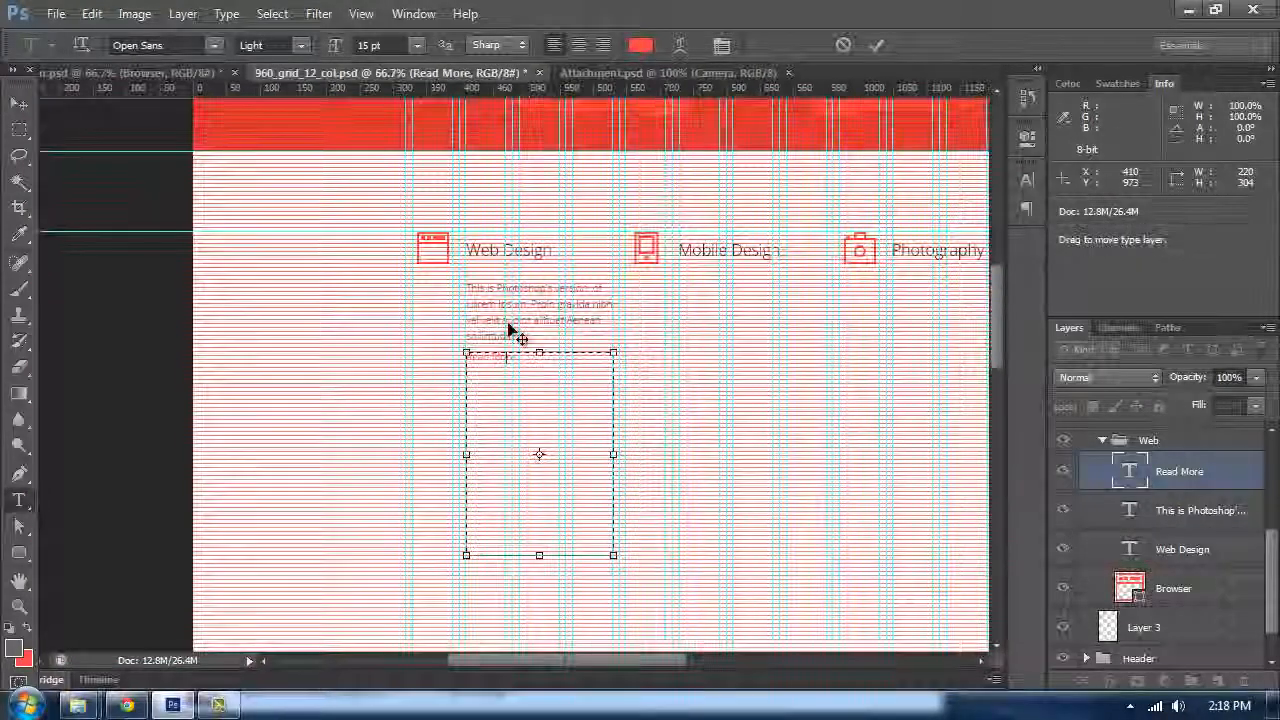
pyautogui.moveTo(539, 555); pyautogui.dragTo(539, 362)
pyautogui.click(16, 106)
# Step: Nudge the Read More text down onto the baseline grid below the paragraph
pyautogui.hotkey('ctrl', '+')
pyautogui.hotkey('ctrl', '+')
pyautogui.hotkey('ctrl', '+')
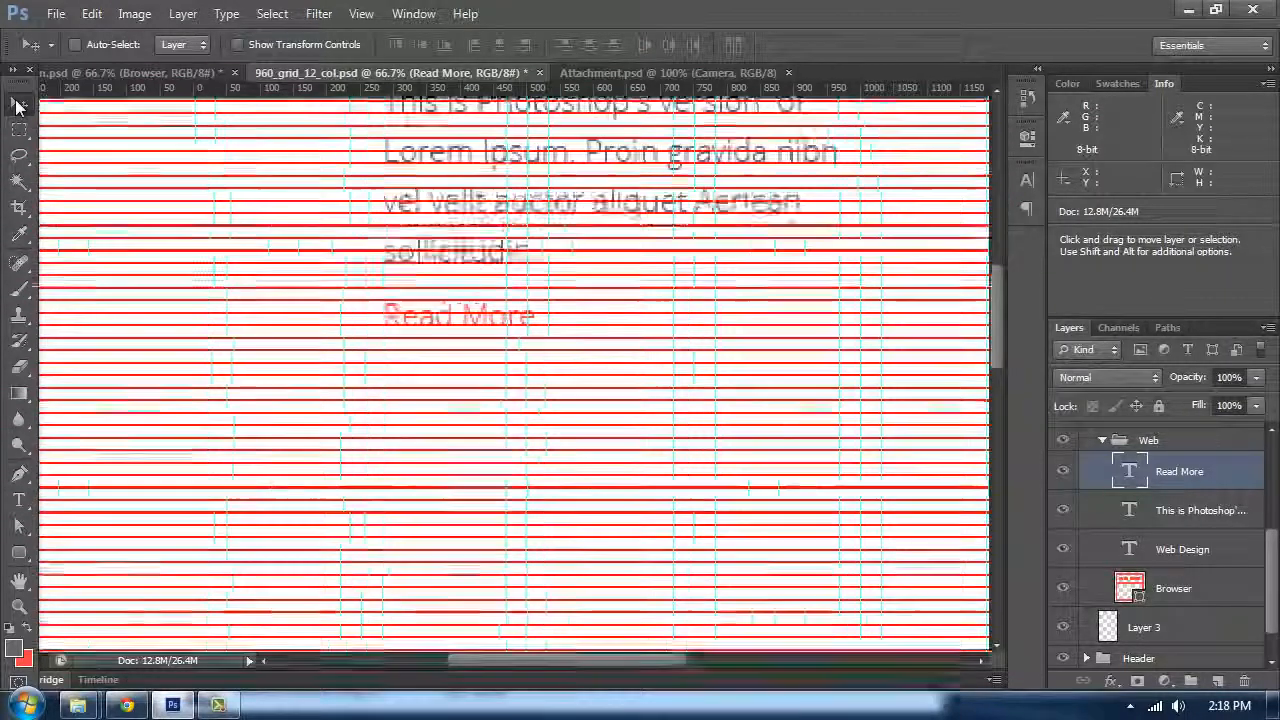
pyautogui.press('Down')
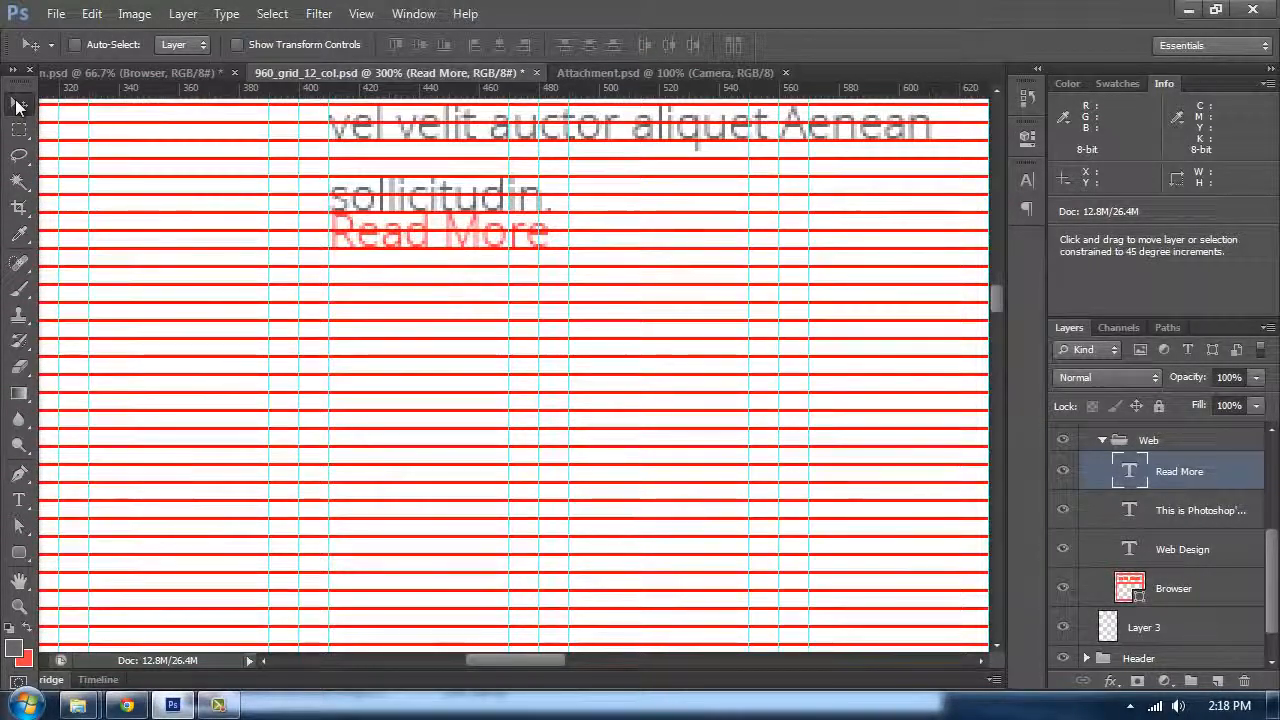
pyautogui.hotkey('shift', 'Down')
pyautogui.hotkey('shift', 'Down')
pyautogui.hotkey('shift', 'Down')
pyautogui.hotkey('shift', 'Down')
pyautogui.hotkey('shift', 'Down')
pyautogui.hotkey('shift', 'Down')
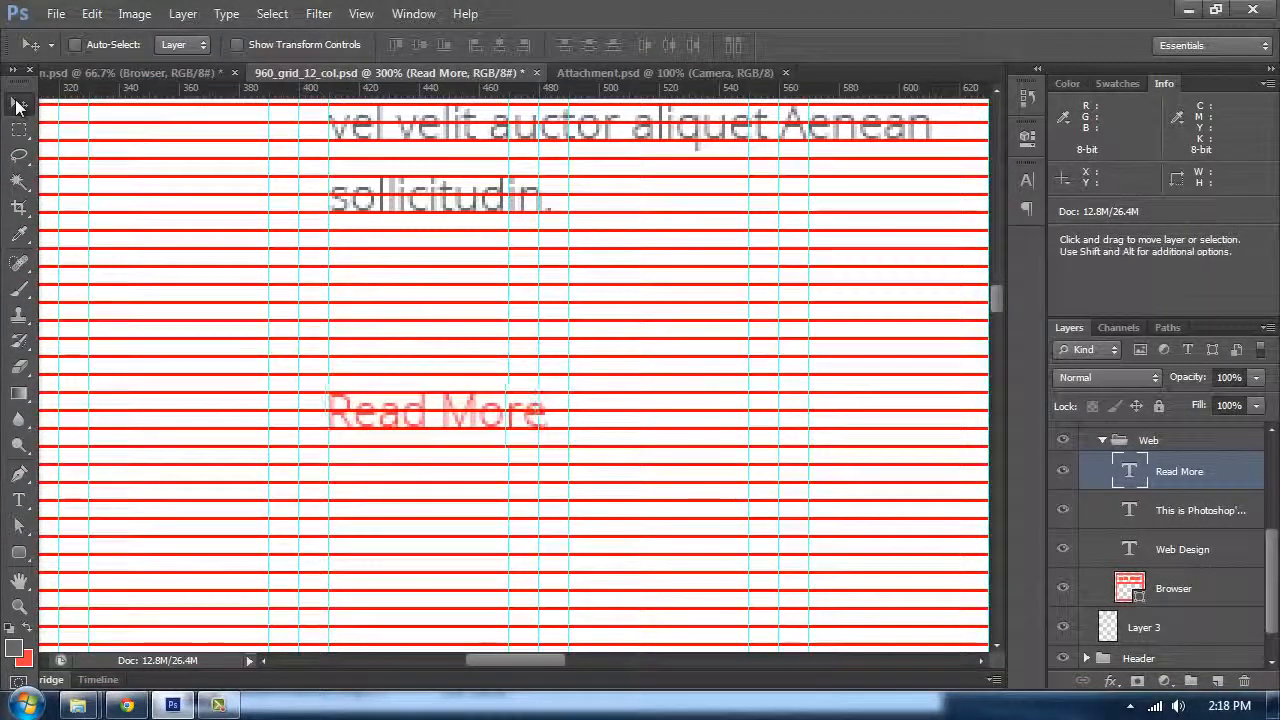
pyautogui.press('Right')
# Step: Compare the Services section against the reference design document
pyautogui.hotkey('ctrl', '-')
pyautogui.hotkey('ctrl', '-')
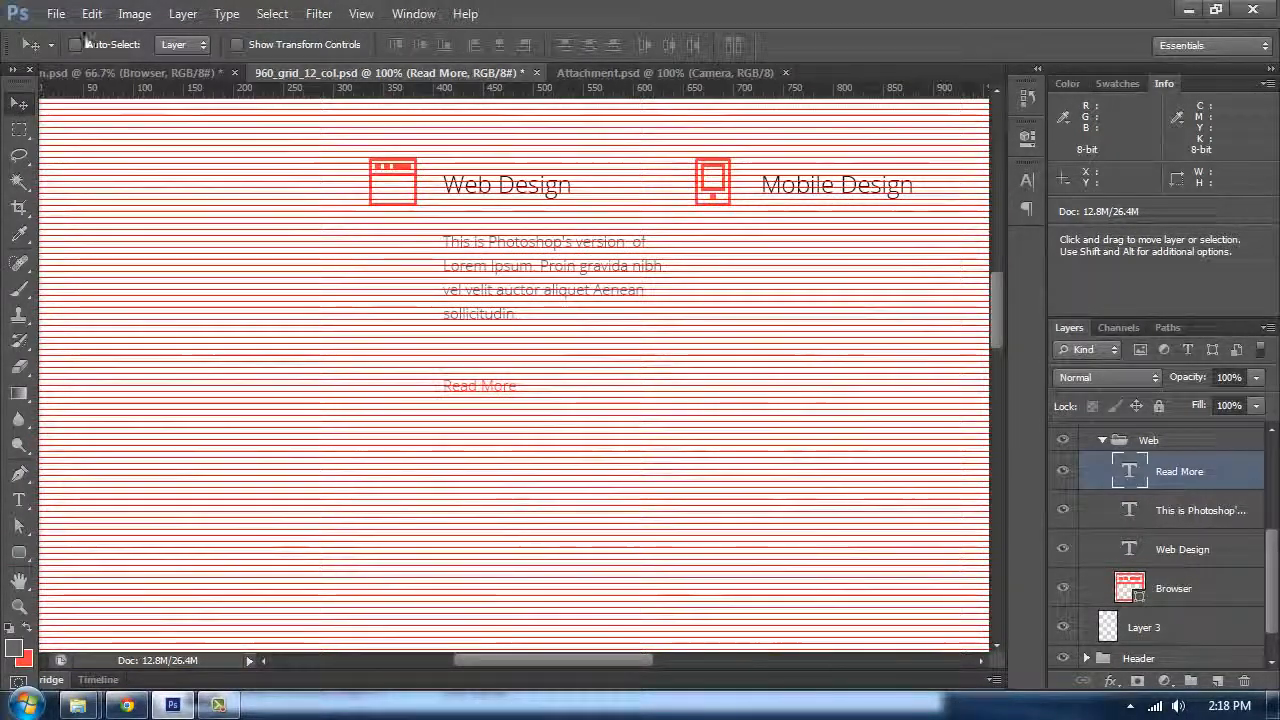
pyautogui.click(140, 72)
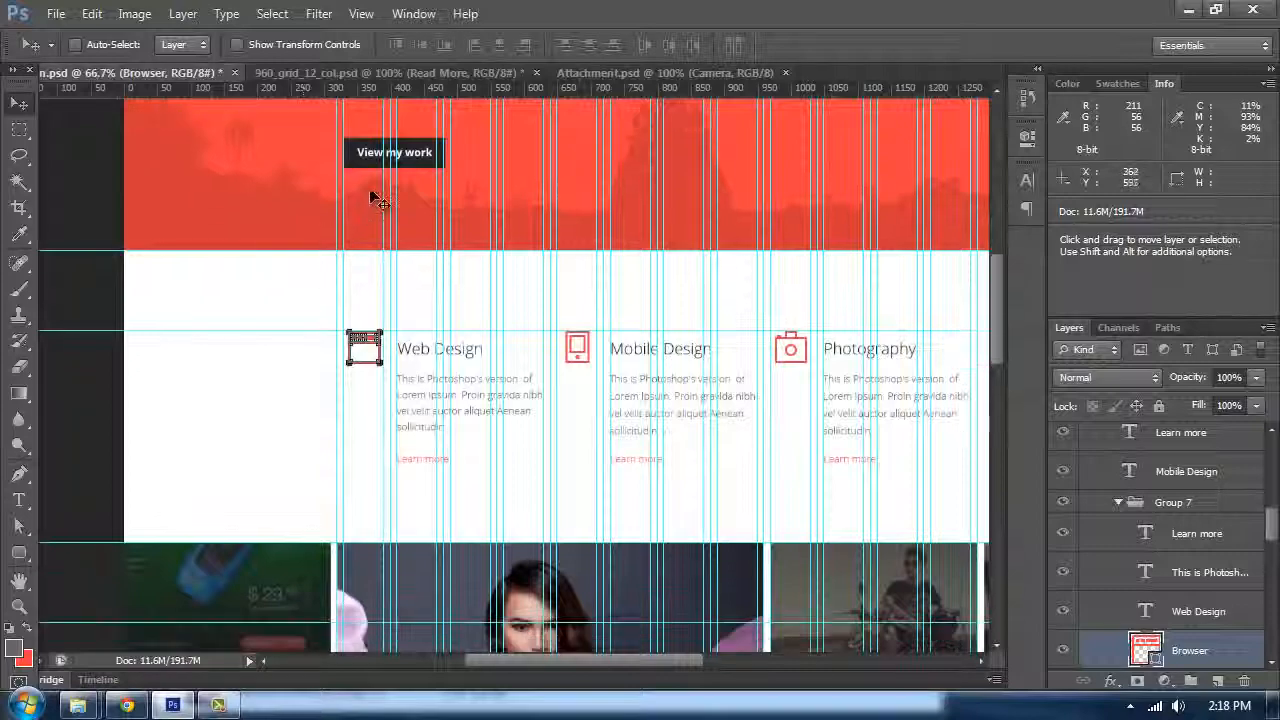
pyautogui.click(392, 73)
pyautogui.hotkey('ctrl', '+')
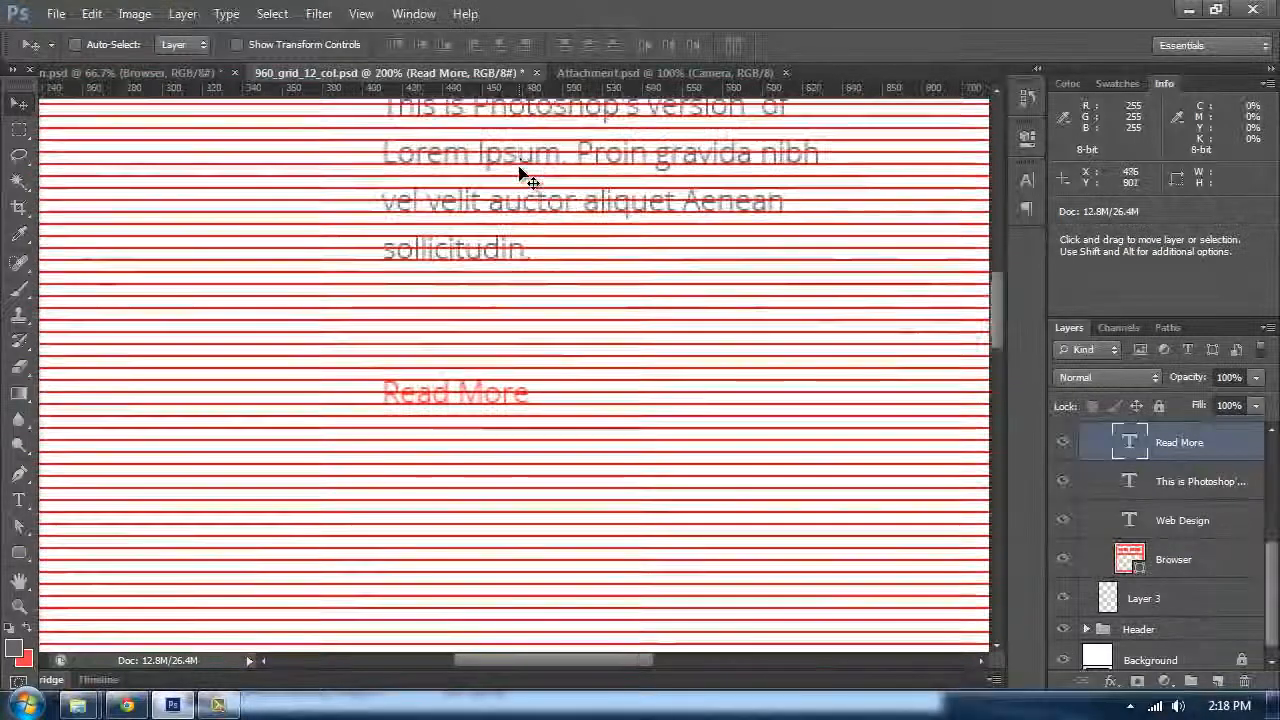
pyautogui.scroll(-1, 520, 175)
pyautogui.hotkey('ctrl', '-')
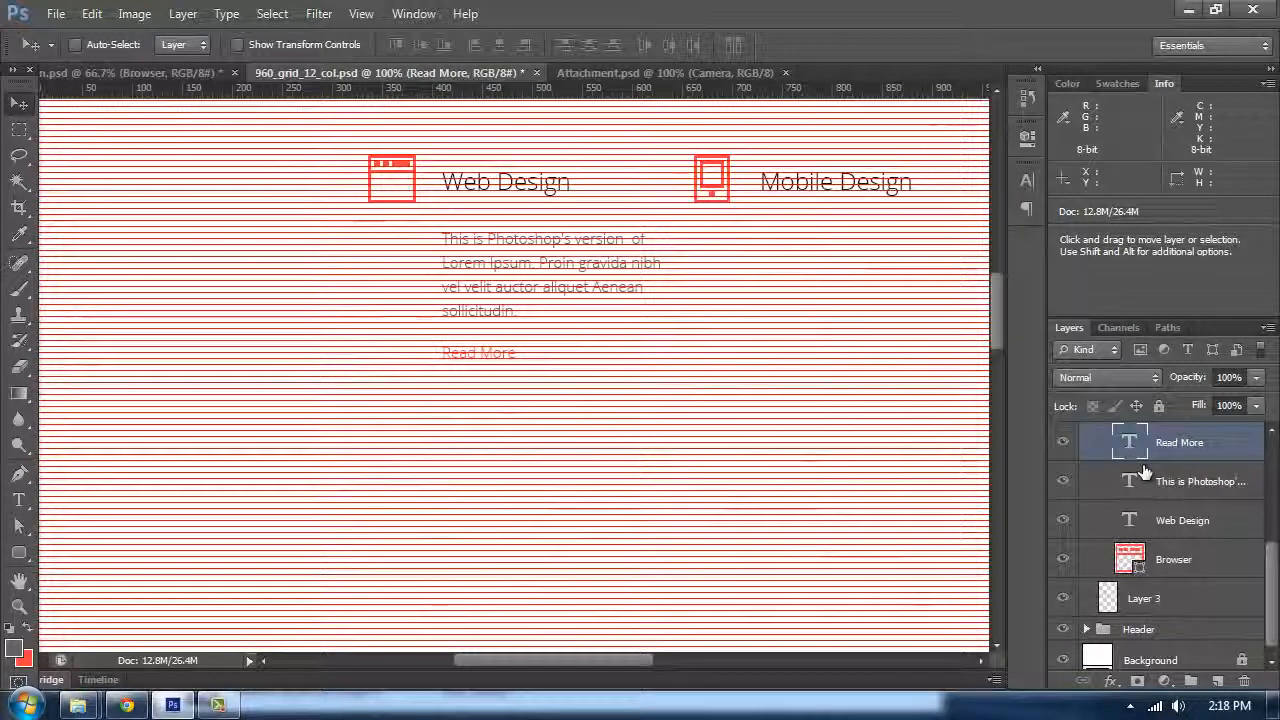
# Step: Collapse the Web group and hide the Baseline Grid layer
pyautogui.scroll(4, 1128, 556)
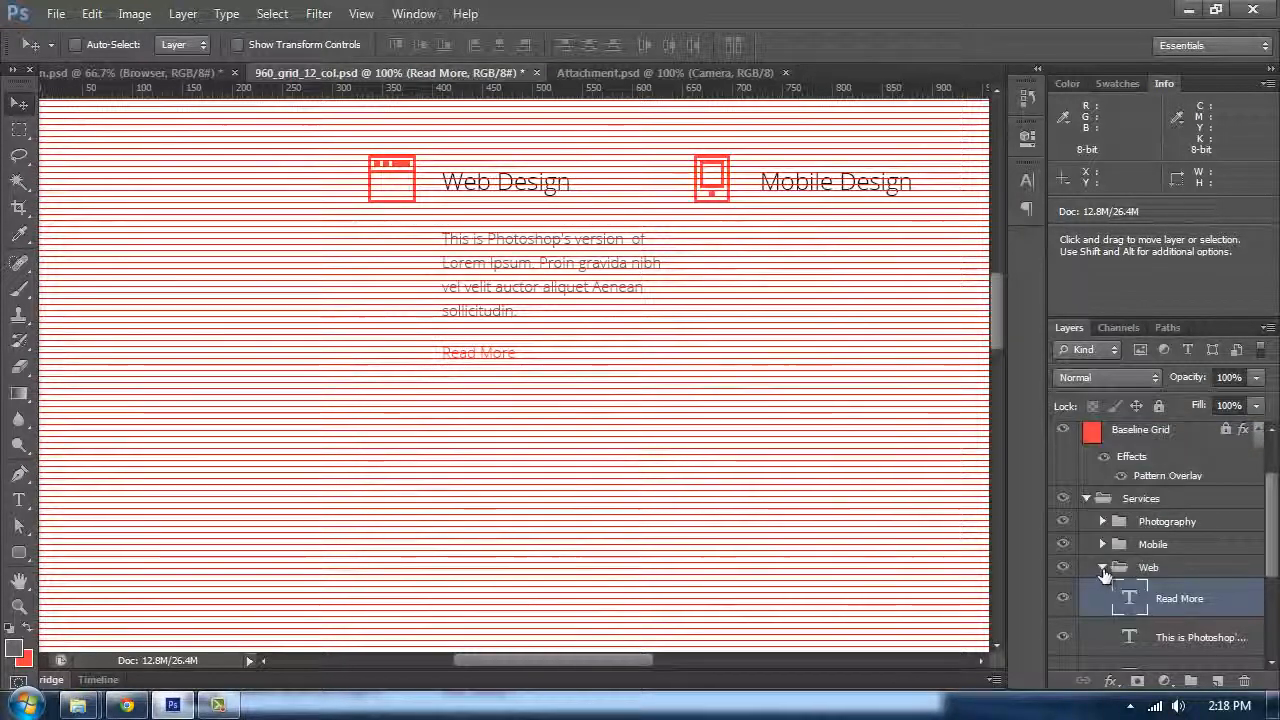
pyautogui.click(1103, 567)
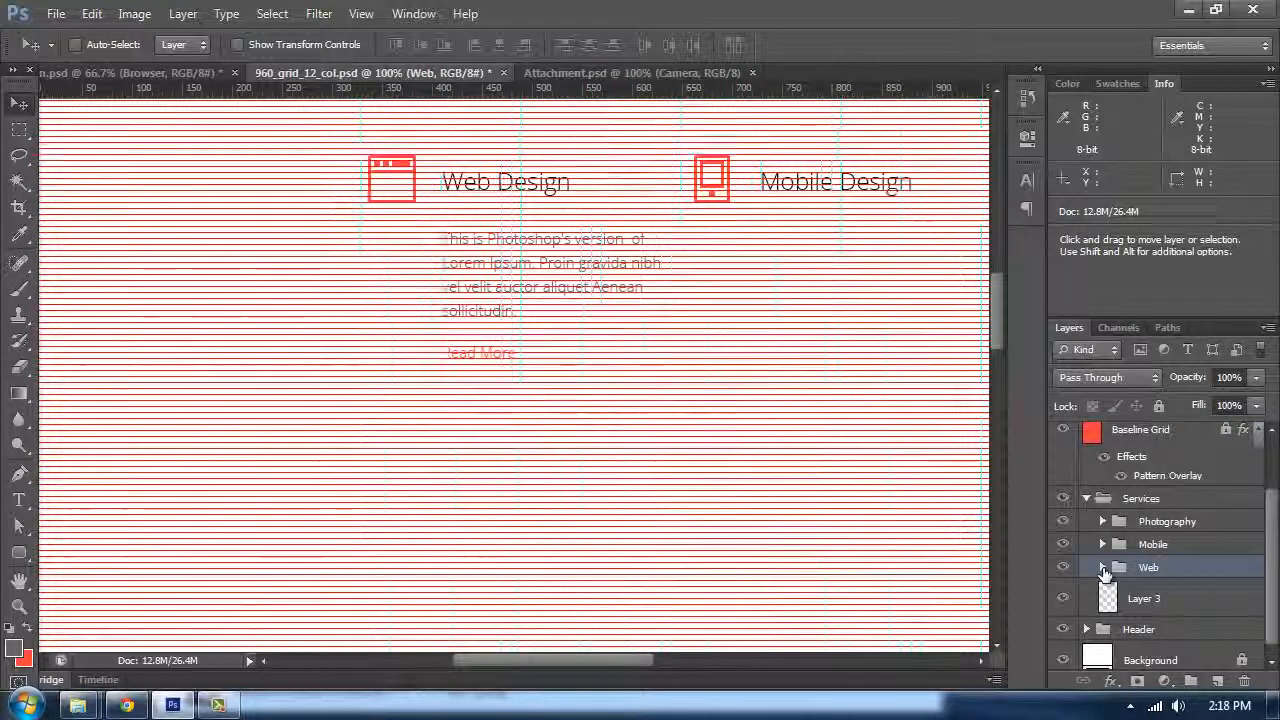
pyautogui.scroll(2, 1074, 508)
pyautogui.click(1067, 505)
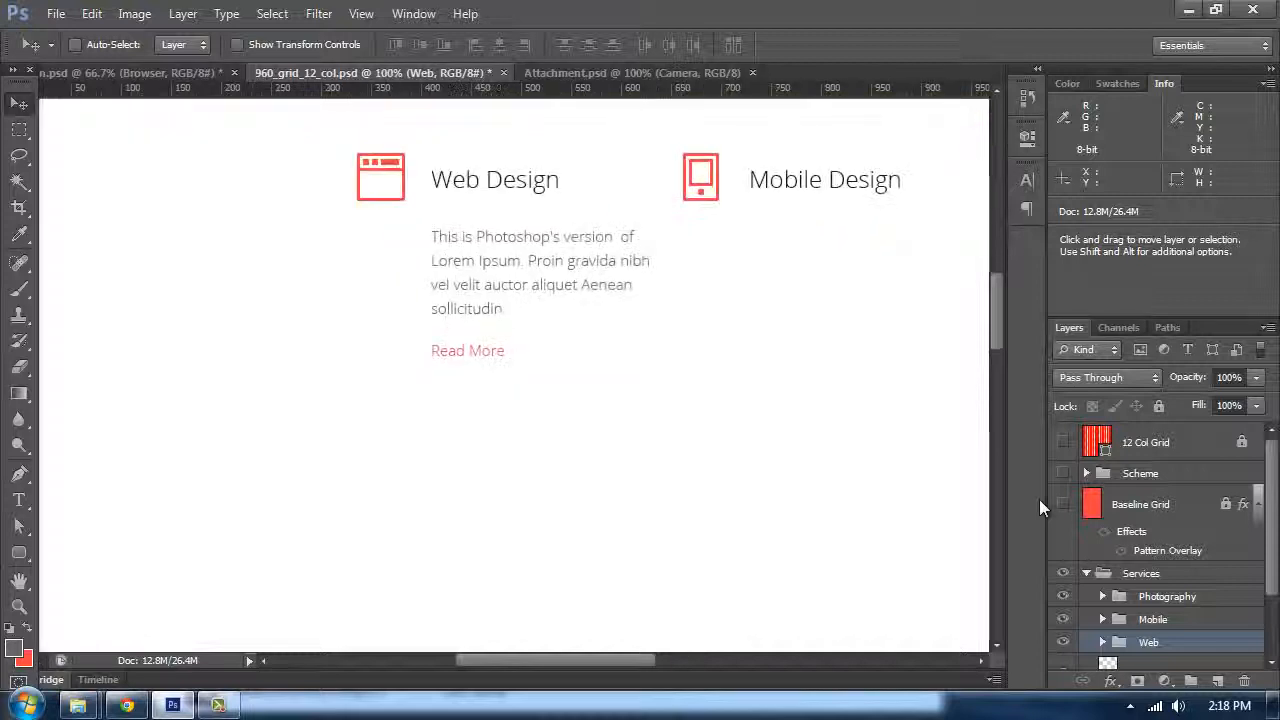
# Step: Try switching the body paragraph's font style from Light to Regular, then undo it
pyautogui.moveTo(766, 431); pyautogui.dragTo(683, 430)
pyautogui.press('t')
pyautogui.click(495, 277)
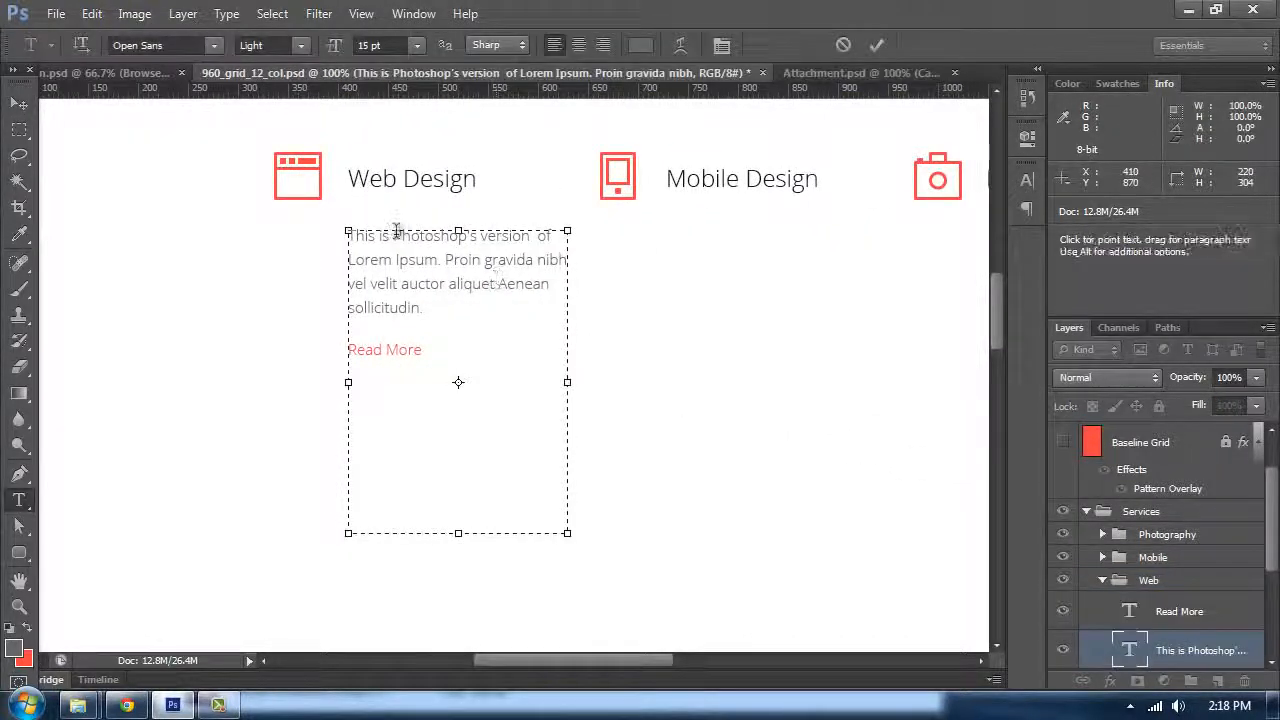
pyautogui.moveTo(426, 312); pyautogui.dragTo(200, 88)
pyautogui.click(303, 47)
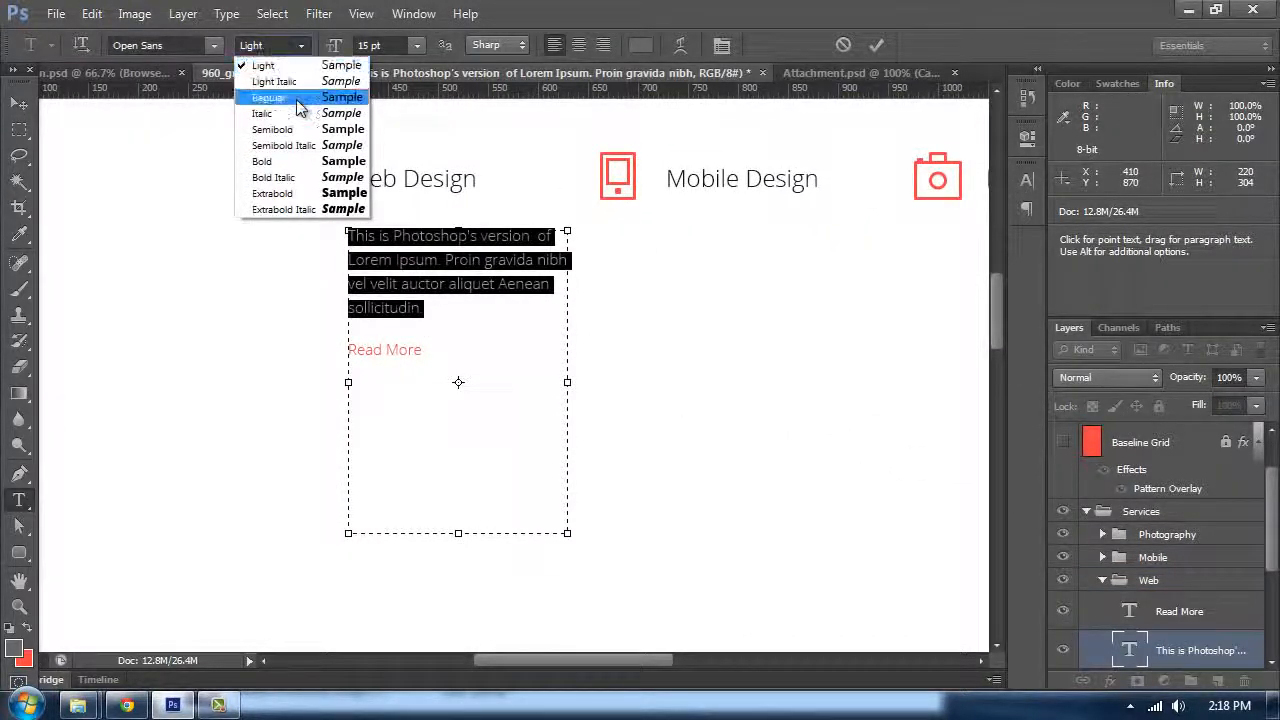
pyautogui.click(296, 98)
pyautogui.click(20, 106)
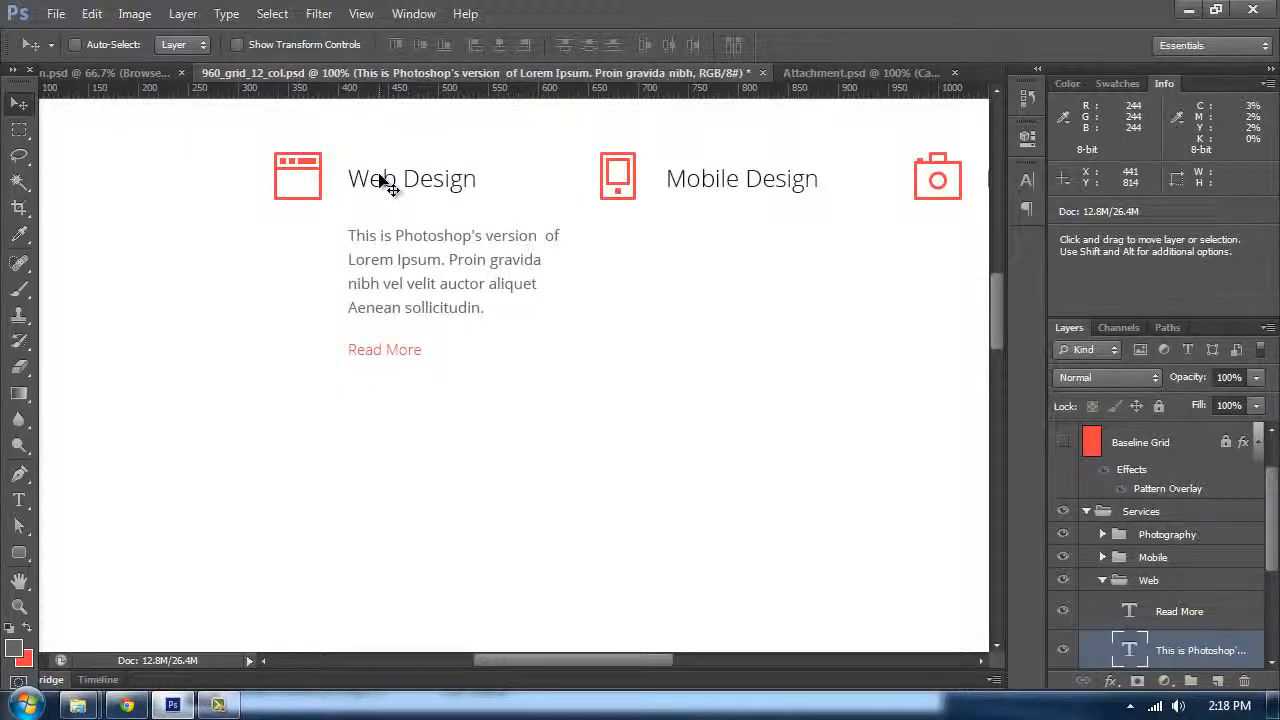
pyautogui.hotkey('ctrl', 'z')
# Step: Duplicate the Read More and body paragraph layers and move the copies into the Mobile group
pyautogui.scroll(-2, 1101, 582)
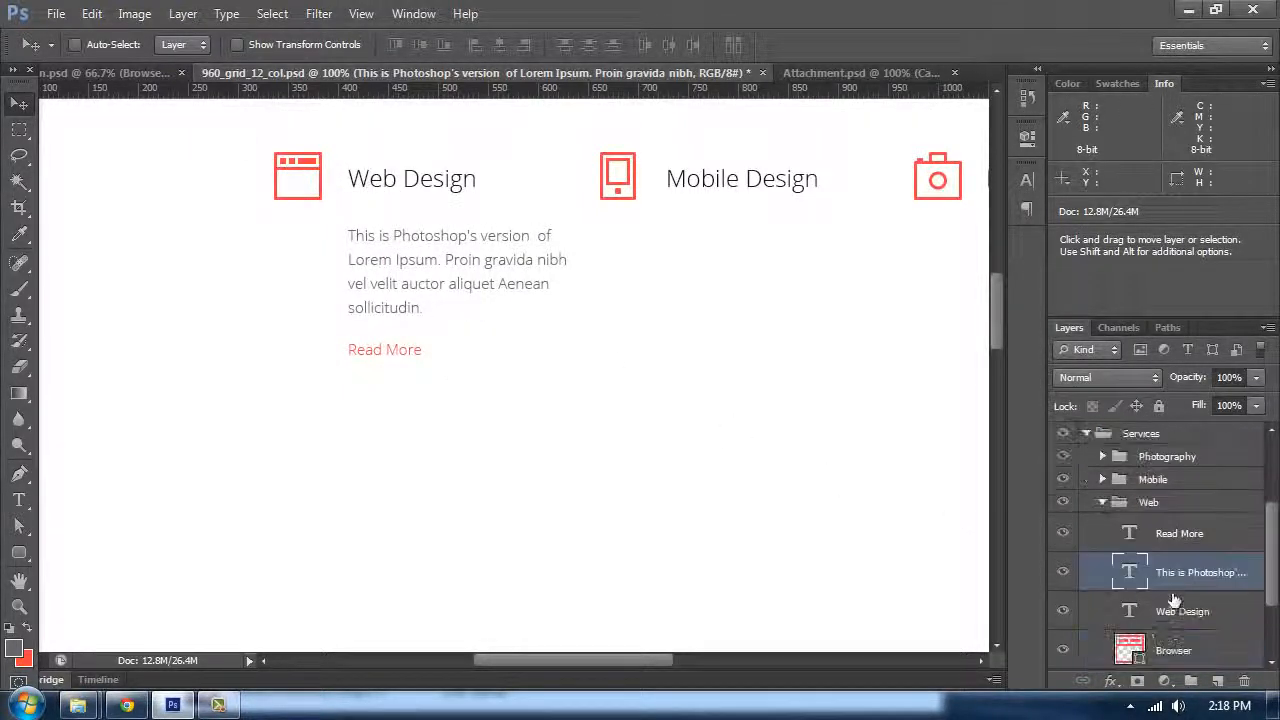
pyautogui.click(1178, 540)
pyautogui.keyDown('shift'); pyautogui.click(1192, 572); pyautogui.keyUp('shift')
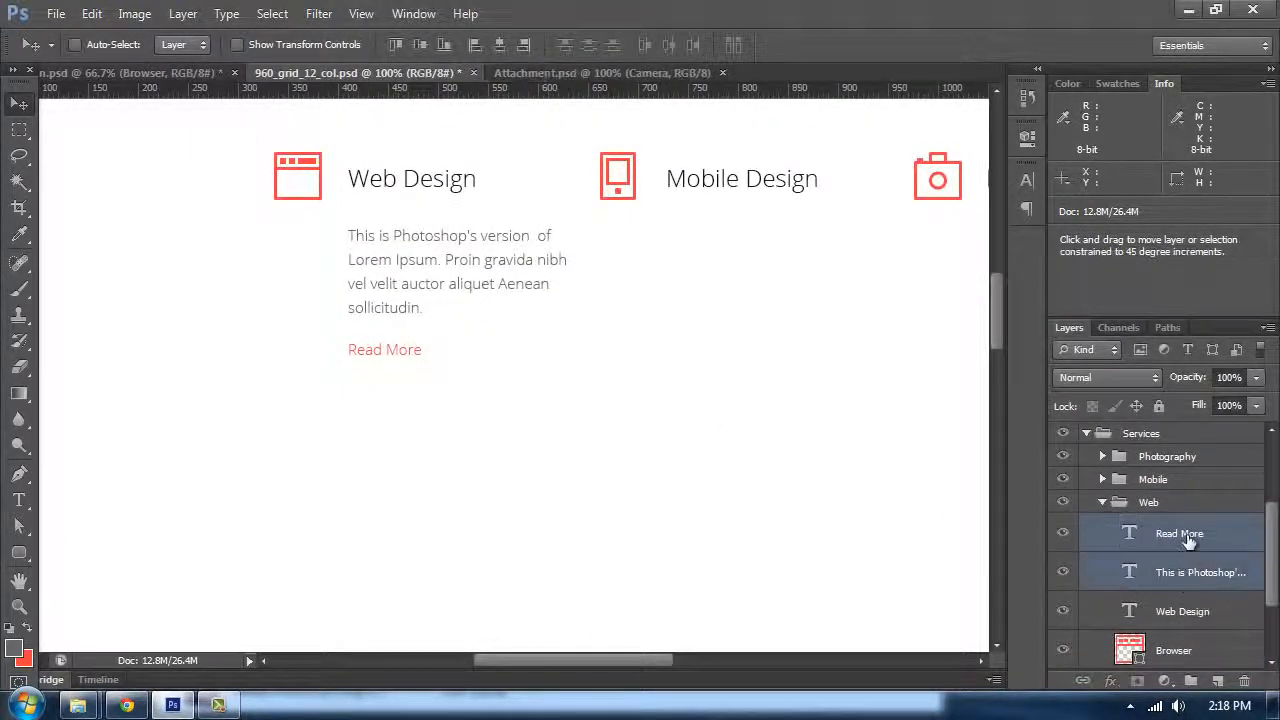
pyautogui.moveTo(1097, 484); pyautogui.dragTo(1159, 553)
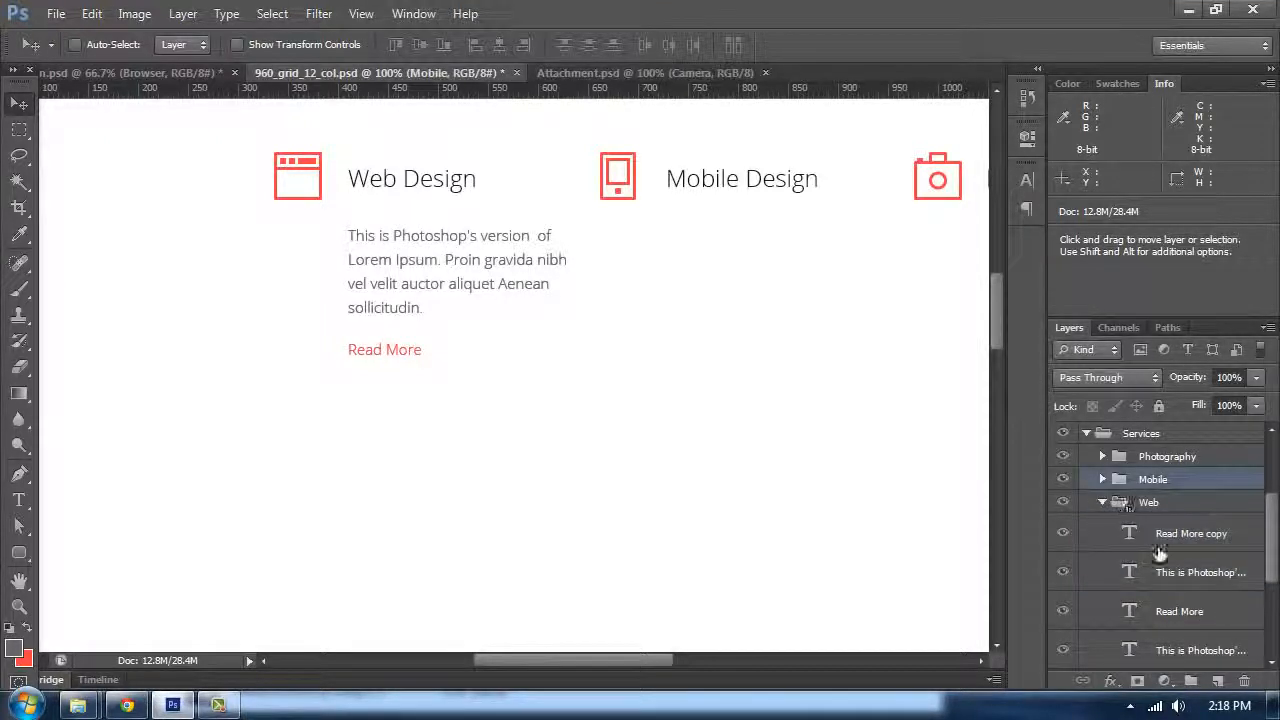
pyautogui.click(1102, 481)
pyautogui.scroll(-2, 1190, 580)
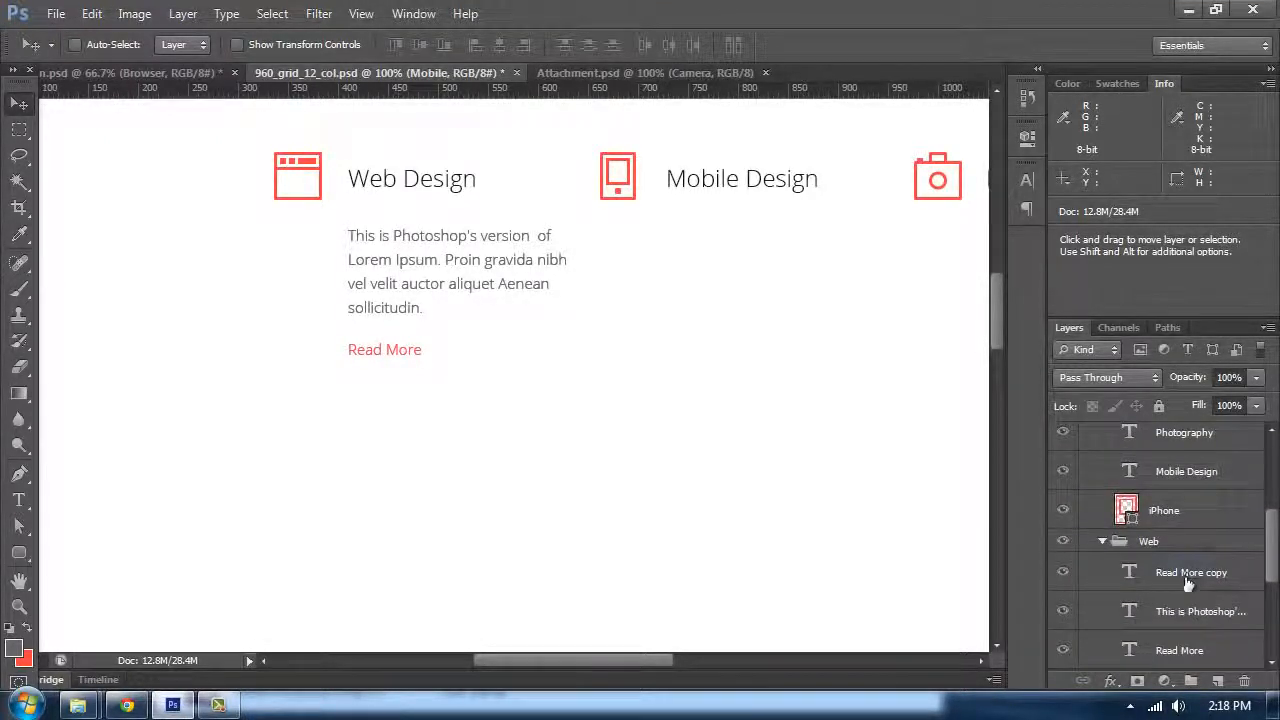
pyautogui.click(1187, 582)
pyautogui.keyDown('shift'); pyautogui.click(1187, 603); pyautogui.keyUp('shift')
pyautogui.moveTo(1181, 573); pyautogui.dragTo(1195, 533)
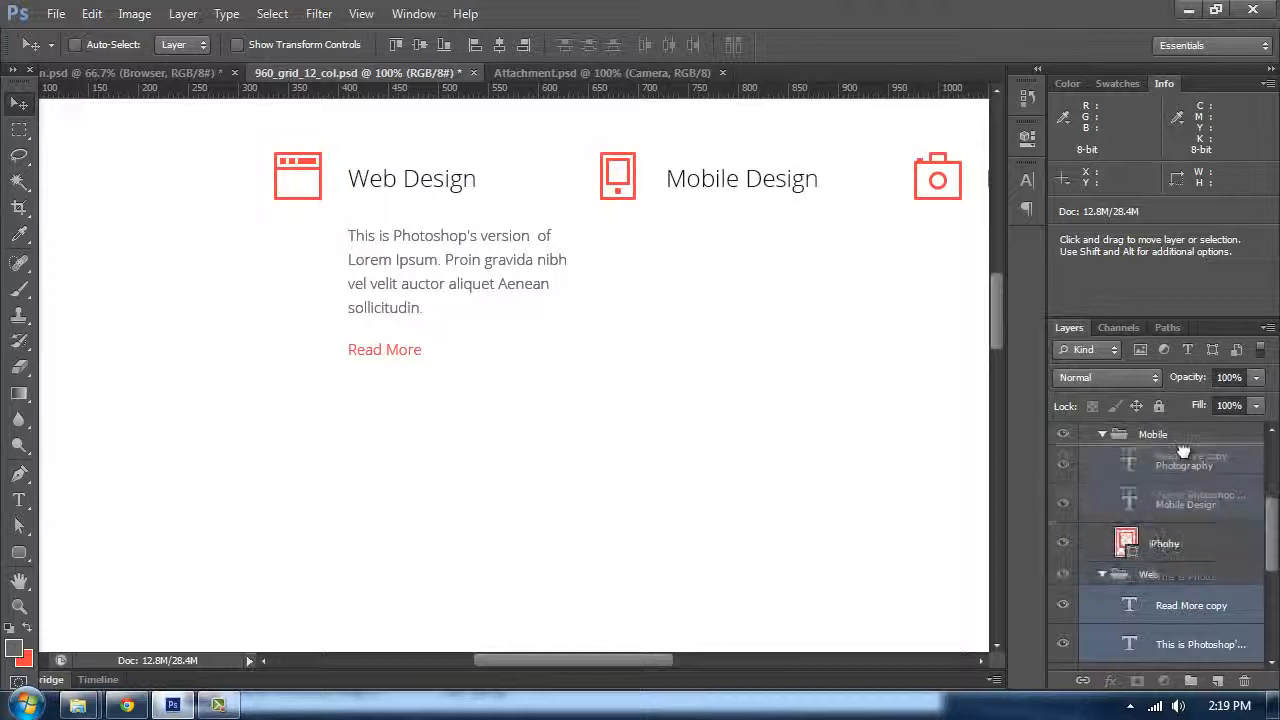
pyautogui.moveTo(1183, 452); pyautogui.dragTo(1183, 455)
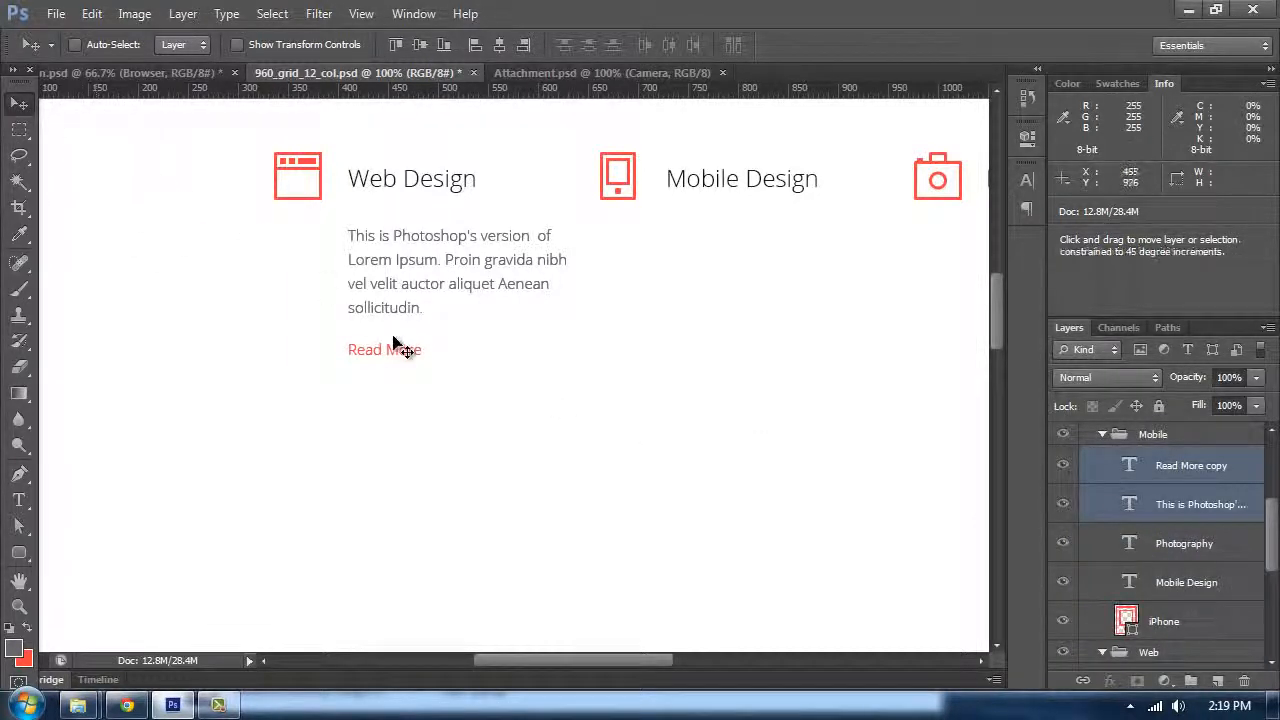
# Step: Move the copied paragraph and Read More under the Mobile Design heading, aligned to its column guide
pyautogui.moveTo(390, 270); pyautogui.dragTo(657, 262)
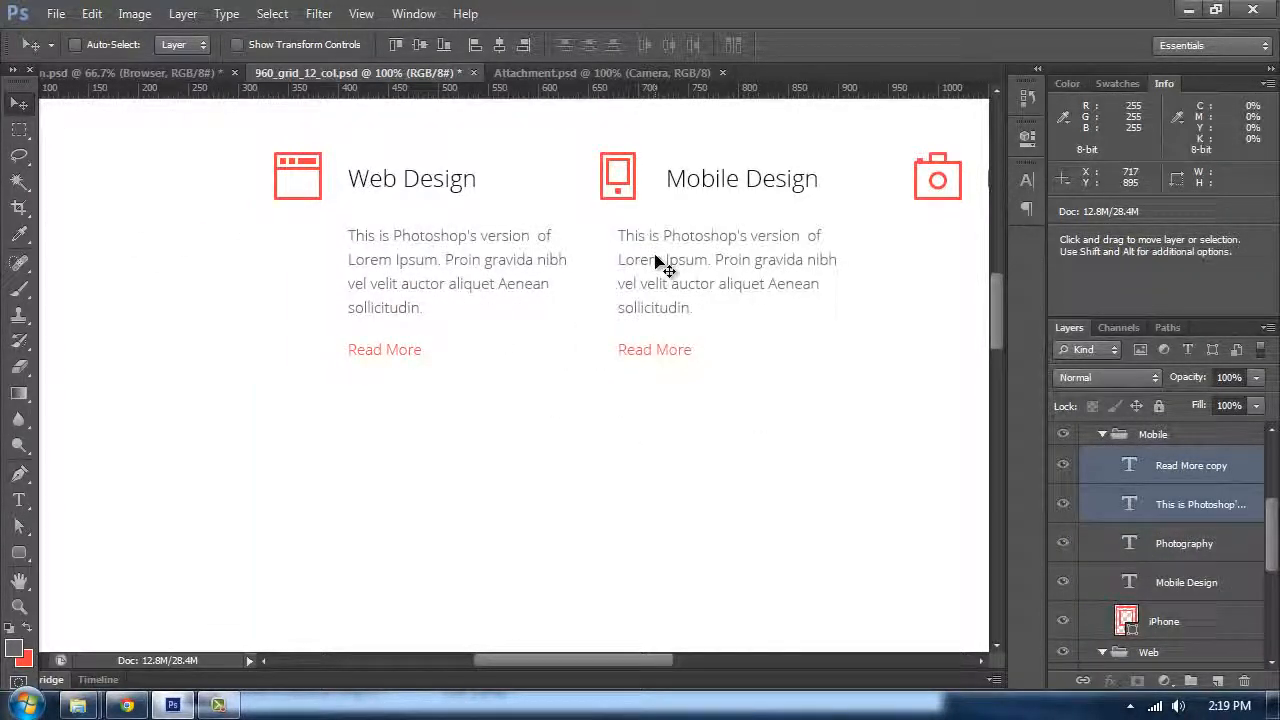
pyautogui.hotkey('ctrl', ';')
pyautogui.hotkey('shift', 'Right')
pyautogui.hotkey('shift', 'Right')
pyautogui.hotkey('shift', 'Right')
pyautogui.hotkey('shift', 'Right')
pyautogui.hotkey('shift', 'Right')
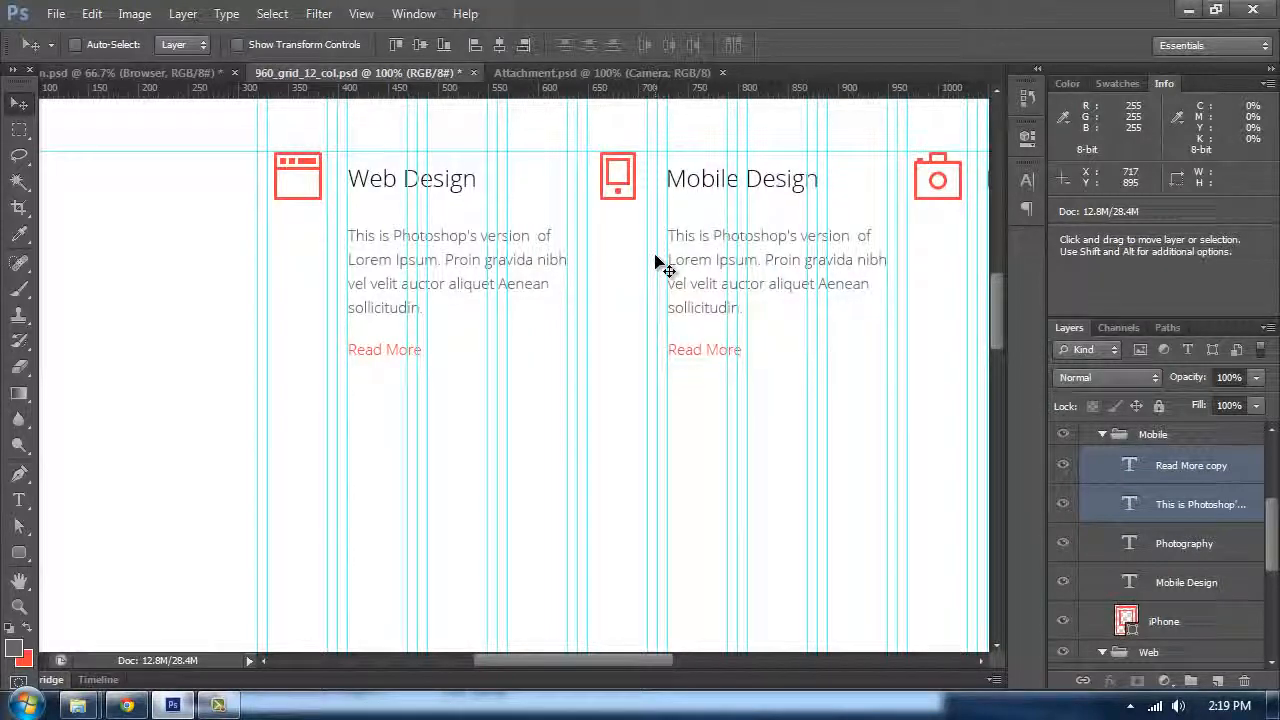
# Step: Move the duplicated paragraph and Read More layers into the Photography group and place them under the Photography heading
pyautogui.moveTo(676, 254); pyautogui.dragTo(411, 275)
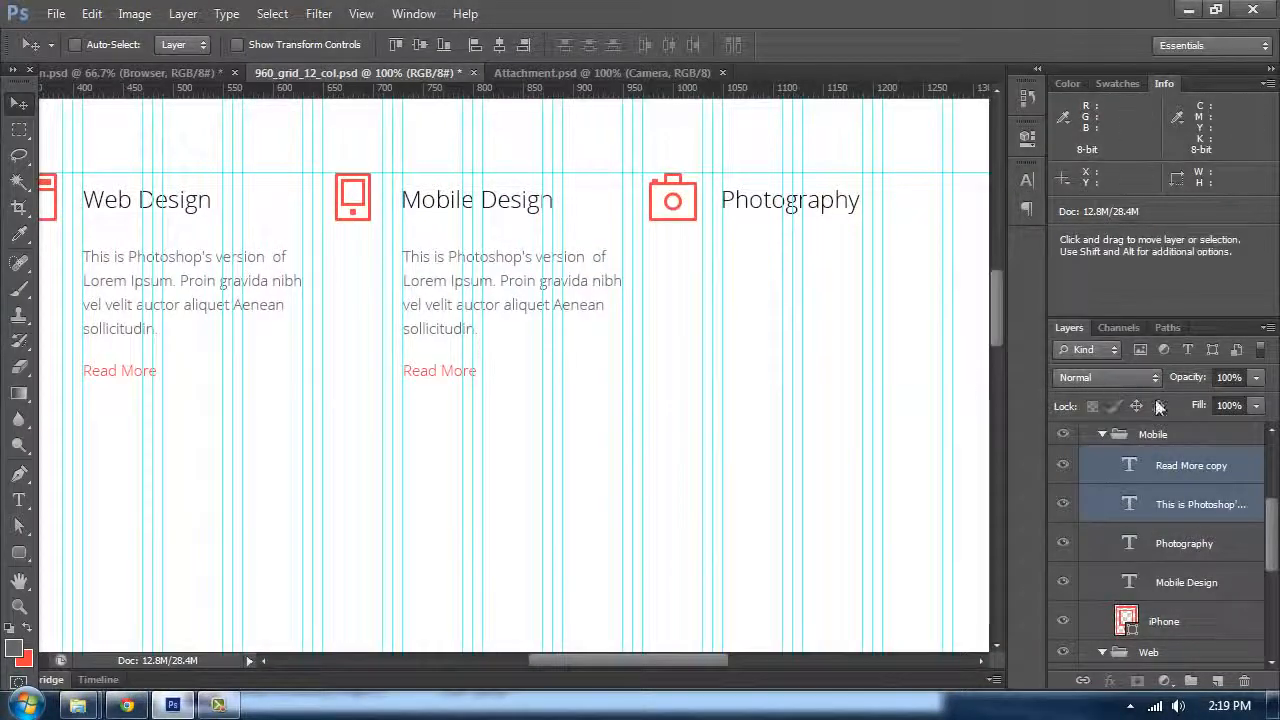
pyautogui.scroll(2, 1205, 490)
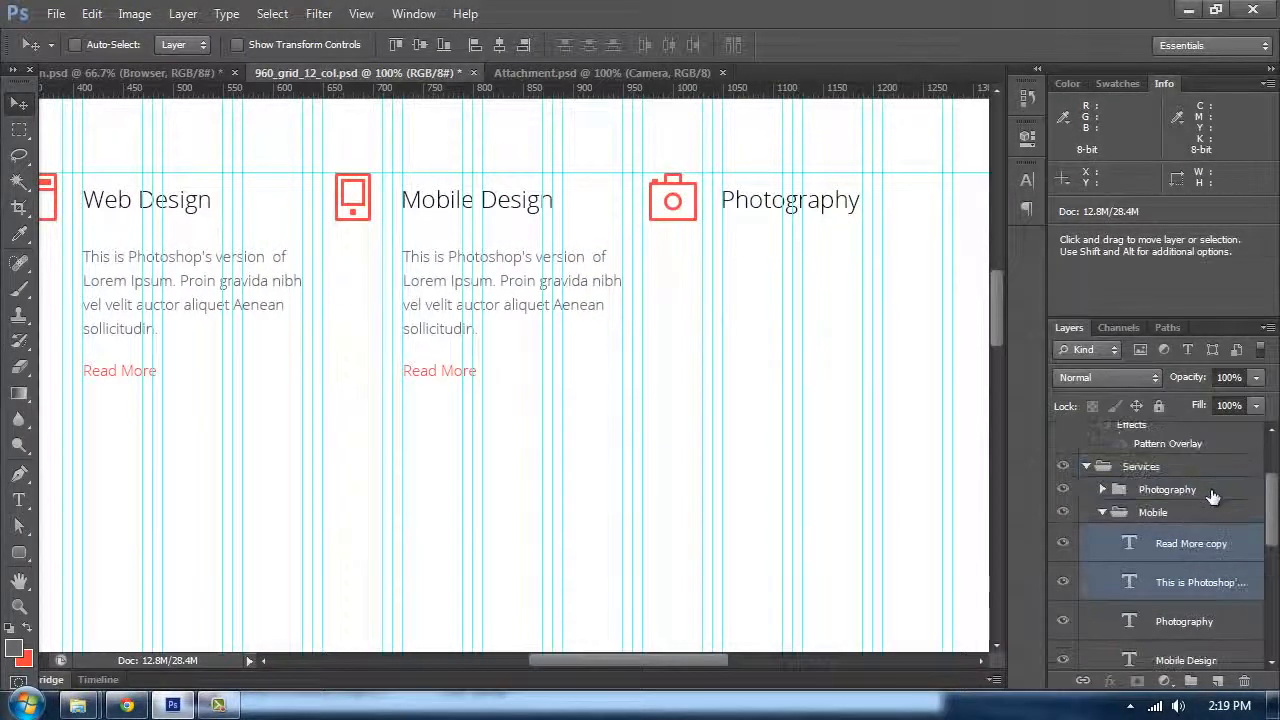
pyautogui.click(1103, 490)
pyautogui.moveTo(1190, 545); pyautogui.dragTo(1187, 487)
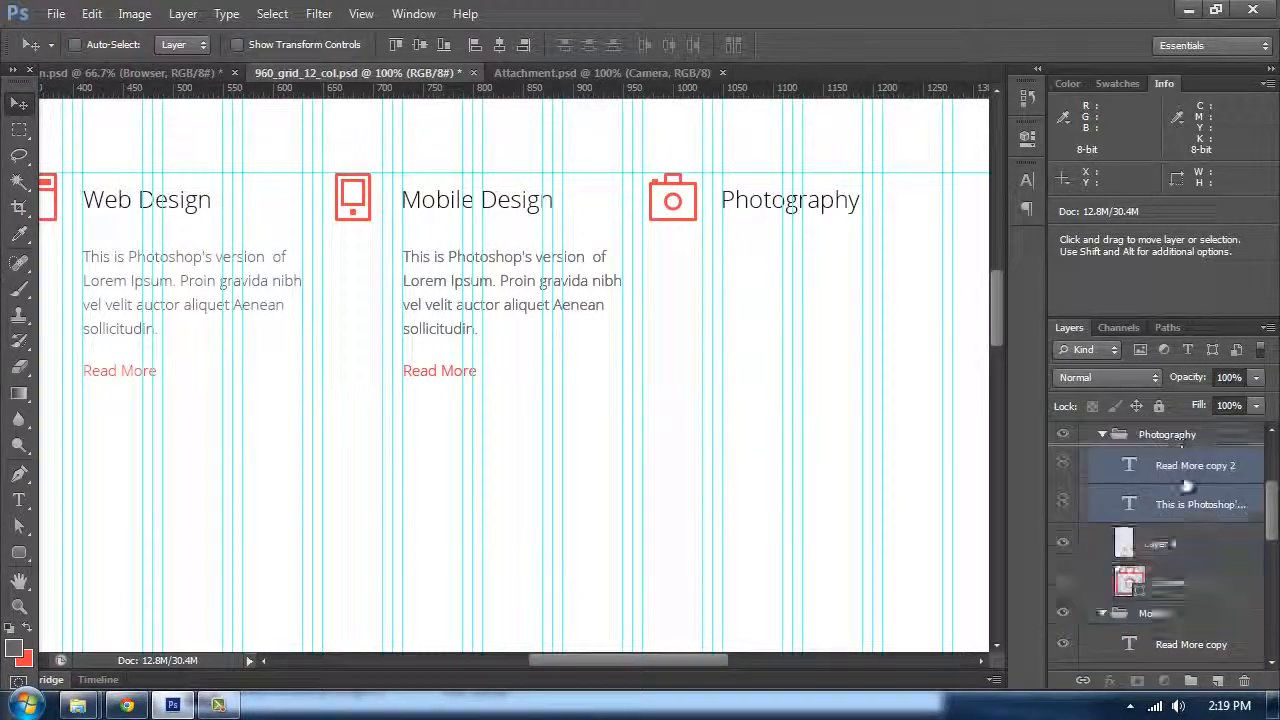
pyautogui.moveTo(515, 283); pyautogui.dragTo(835, 282)
# Step: Move the Photography heading layer into the Photography group
pyautogui.press('t')
pyautogui.click(781, 199)
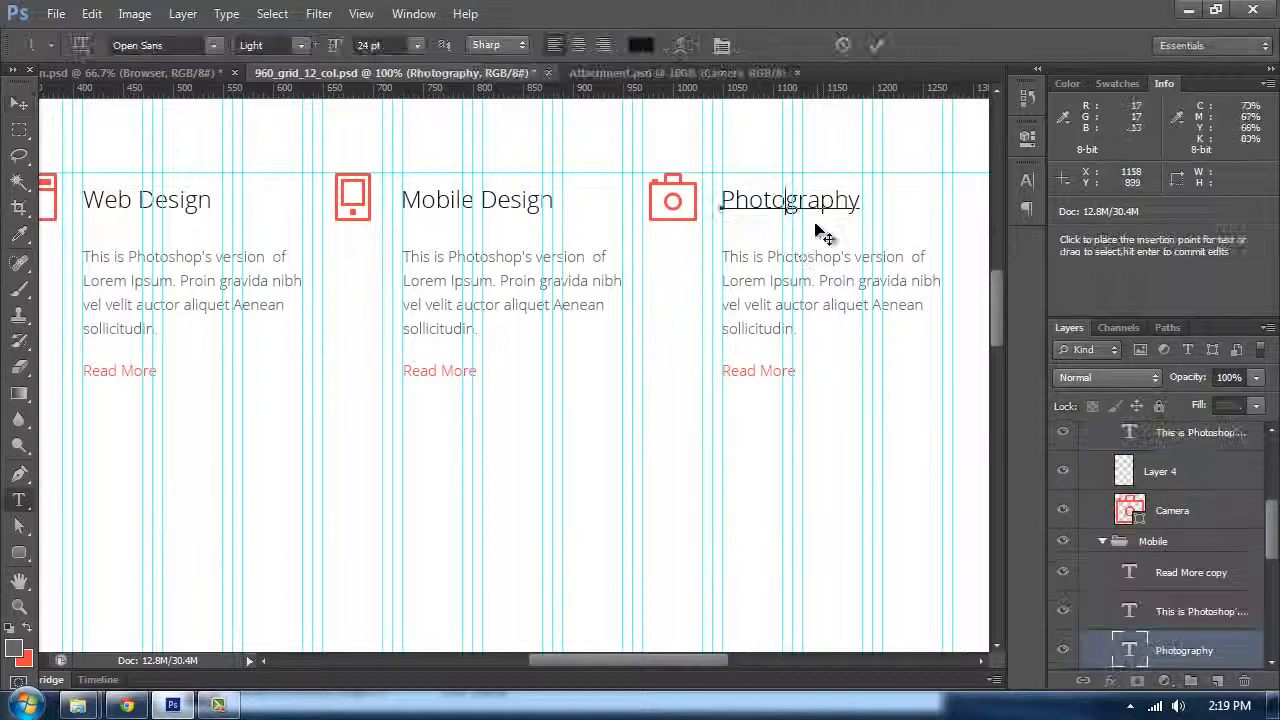
pyautogui.moveTo(1149, 642); pyautogui.dragTo(1160, 560)
pyautogui.click(19, 103)
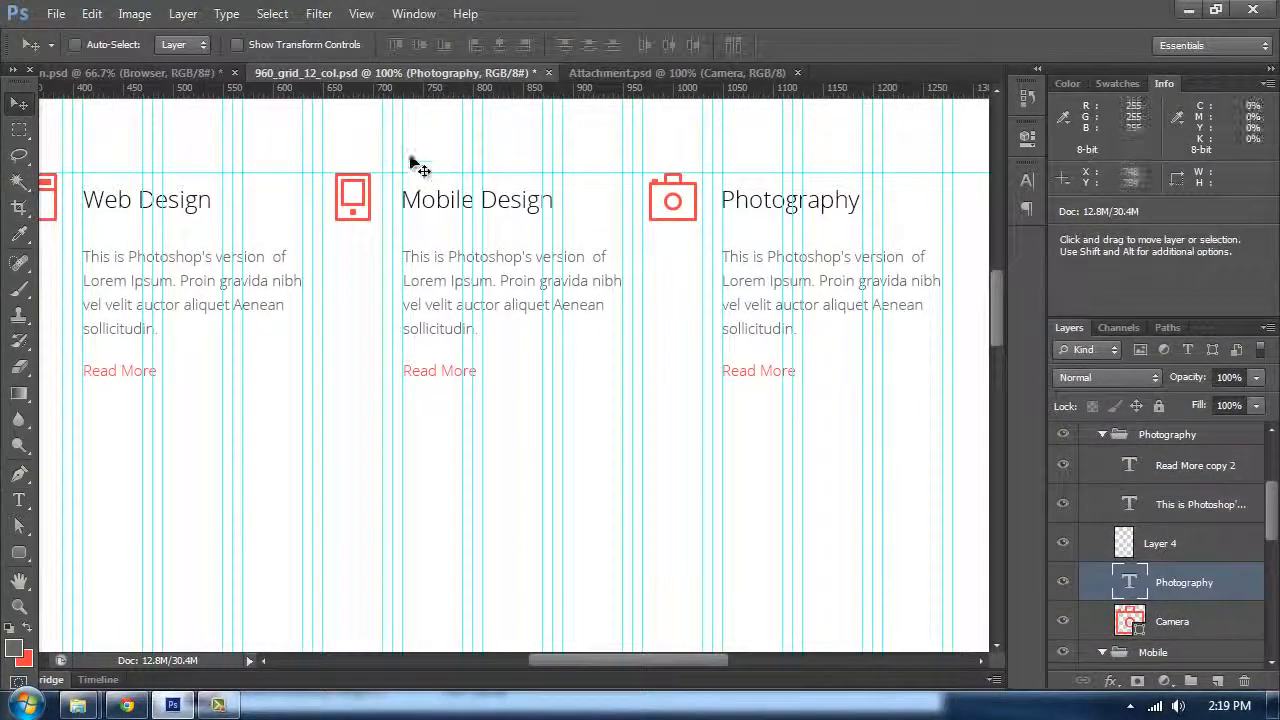
# Step: Preview the finished Services section with guides and panels hidden
pyautogui.hotkey('ctrl', ';')
pyautogui.press('Tab')
pyautogui.press('space')
pyautogui.moveTo(489, 317); pyautogui.dragTo(760, 446)
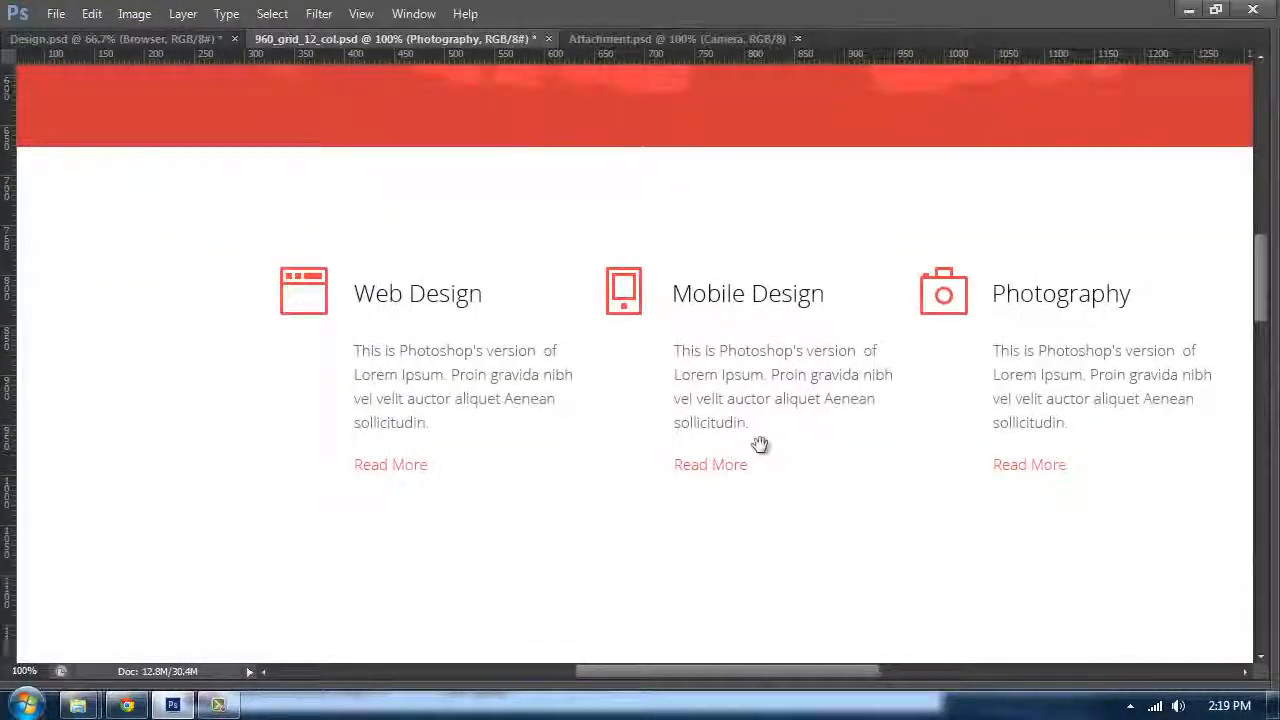
pyautogui.press('Tab')
pyautogui.moveTo(594, 262); pyautogui.dragTo(596, 137)
# Step: Show the Baseline Grid and measure the vertical space below the Web Design Read More link with the Ruler tool
pyautogui.click(22, 234)
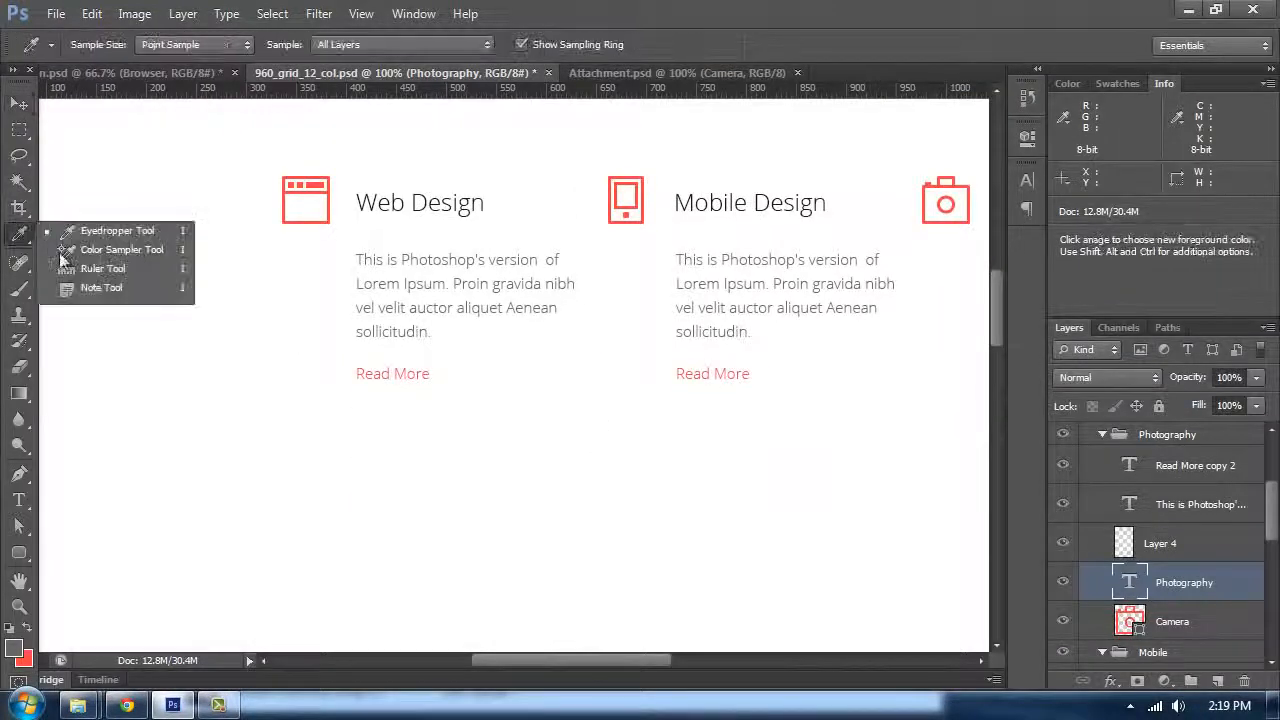
pyautogui.click(85, 268)
pyautogui.scroll(3, 1130, 515)
pyautogui.click(1087, 573)
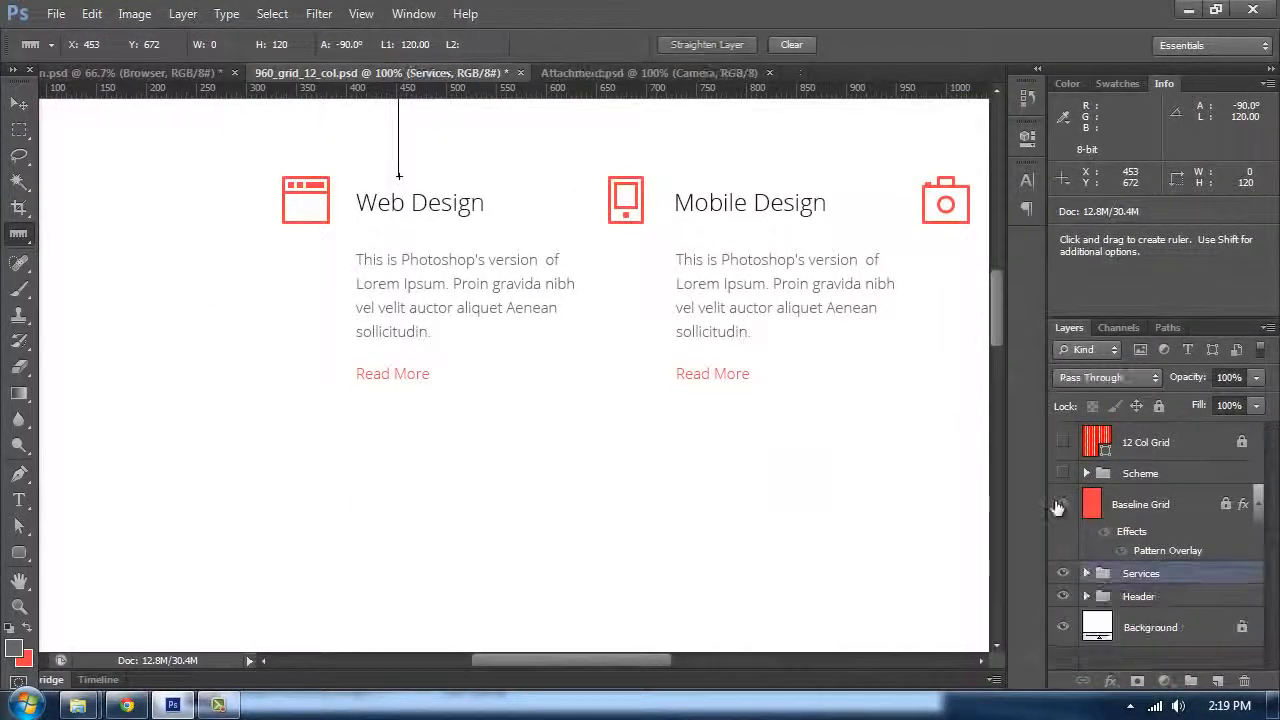
pyautogui.click(1062, 504)
pyautogui.hotkey('ctrl', '+')
pyautogui.hotkey('ctrl', '+')
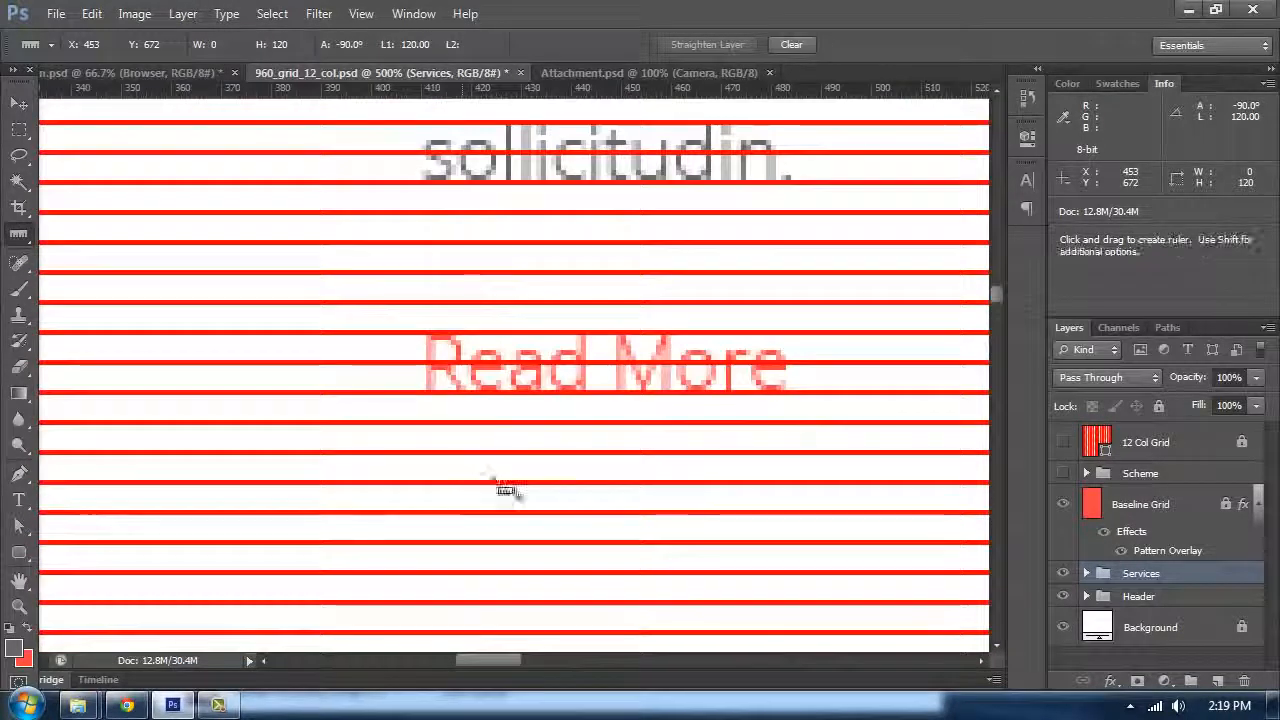
pyautogui.moveTo(501, 398); pyautogui.dragTo(521, 591)
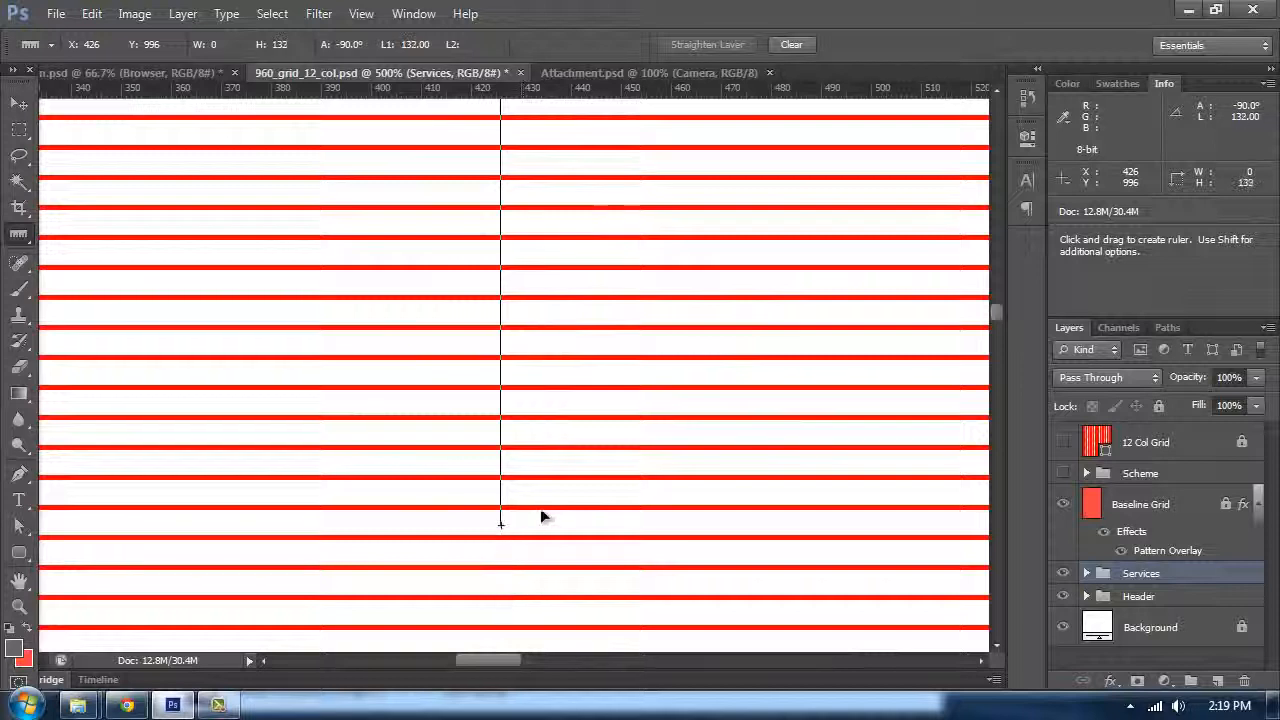
pyautogui.moveTo(541, 517); pyautogui.dragTo(553, 478)
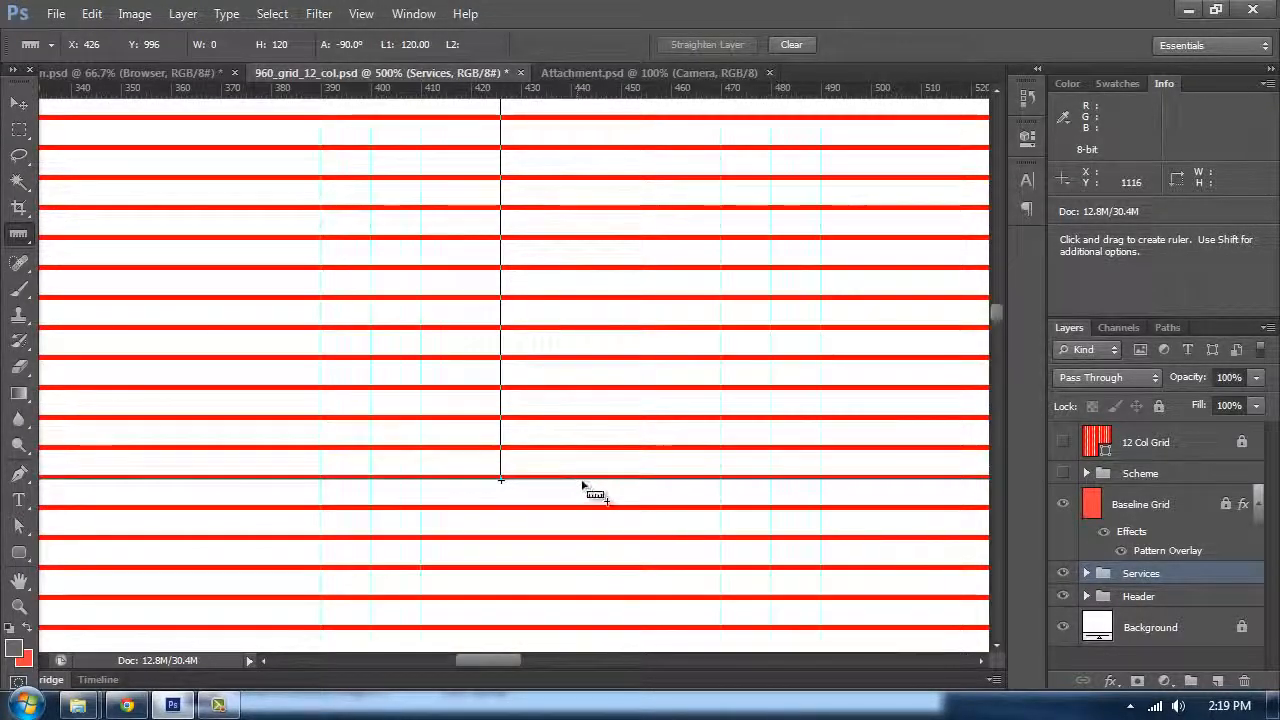
pyautogui.hotkey('ctrl', '-')
pyautogui.hotkey('ctrl', '-')
pyautogui.hotkey('ctrl', '-')
pyautogui.hotkey('ctrl', '-')
pyautogui.hotkey('ctrl', '-')
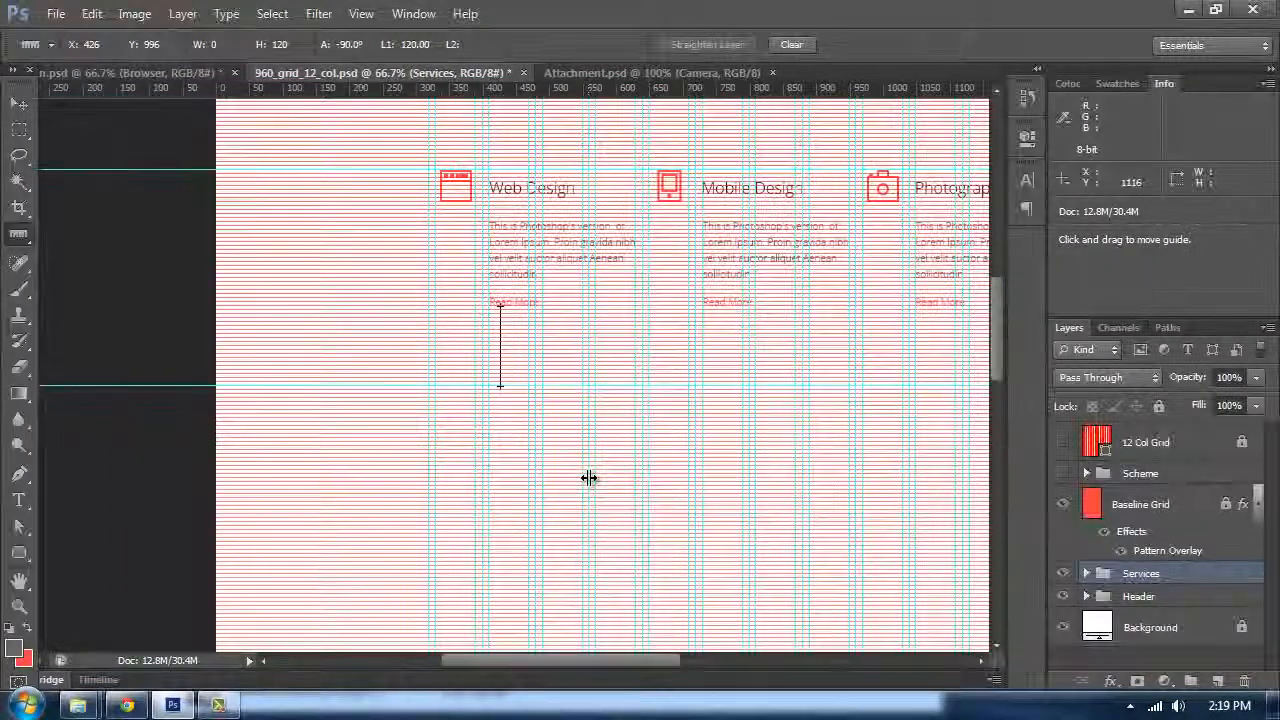
pyautogui.scroll(2, 582, 483)
pyautogui.moveTo(674, 337); pyautogui.dragTo(544, 318)
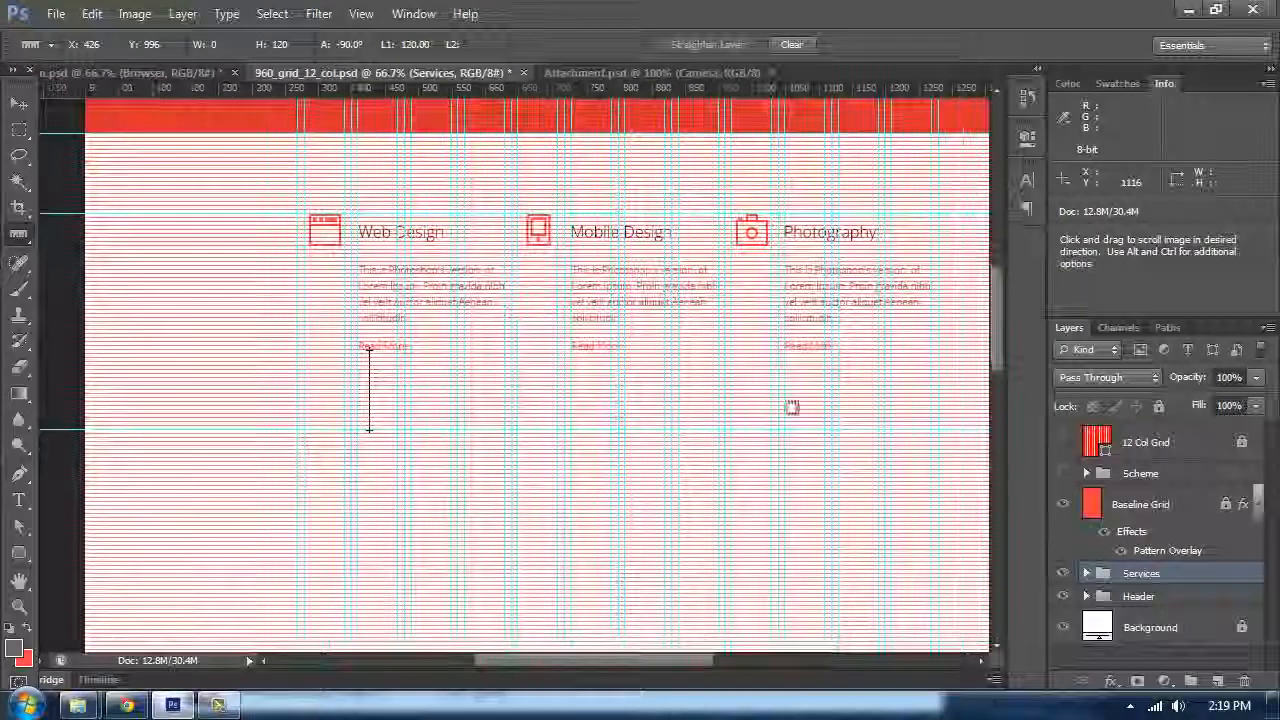
# Step: Add a new layer, group it and name the group Portfolio
pyautogui.click(1218, 681)
pyautogui.hotkey('ctrl', 'g')
pyautogui.doubleClick(1138, 576)
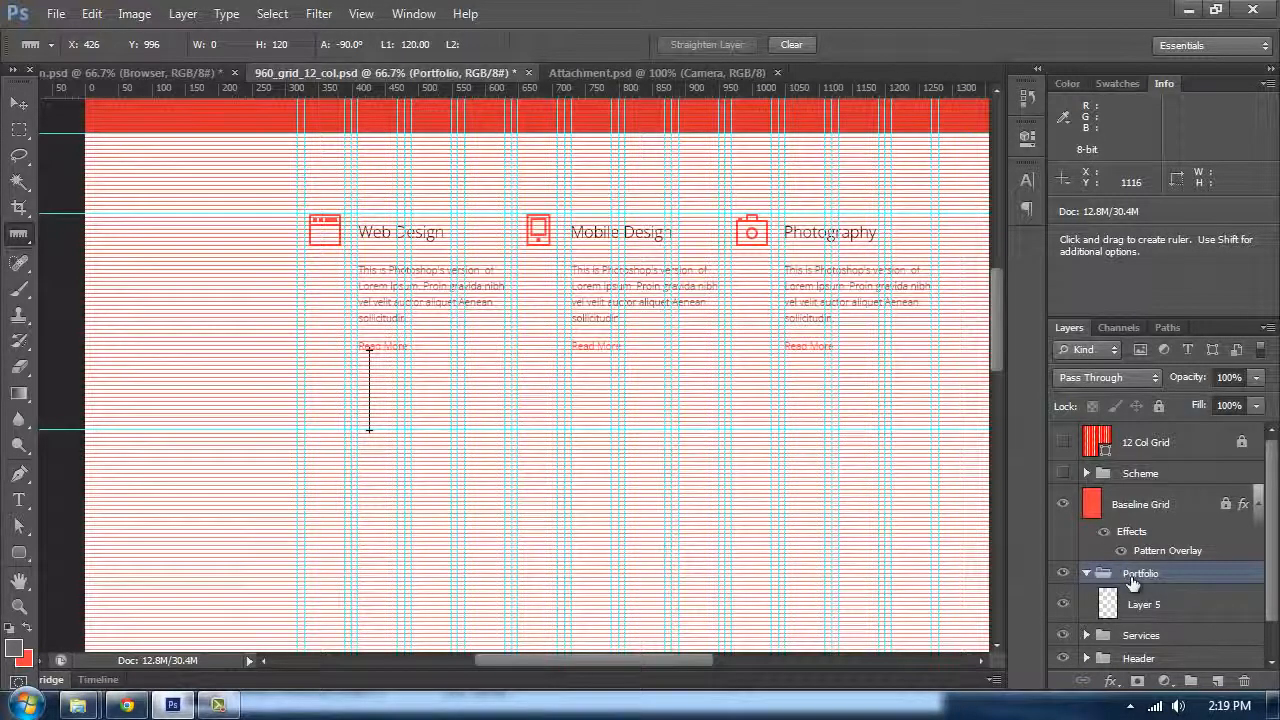
pyautogui.press('v')
# Step: Hide the Baseline Grid layer and show the guides again
pyautogui.scroll(-3, 690, 365)
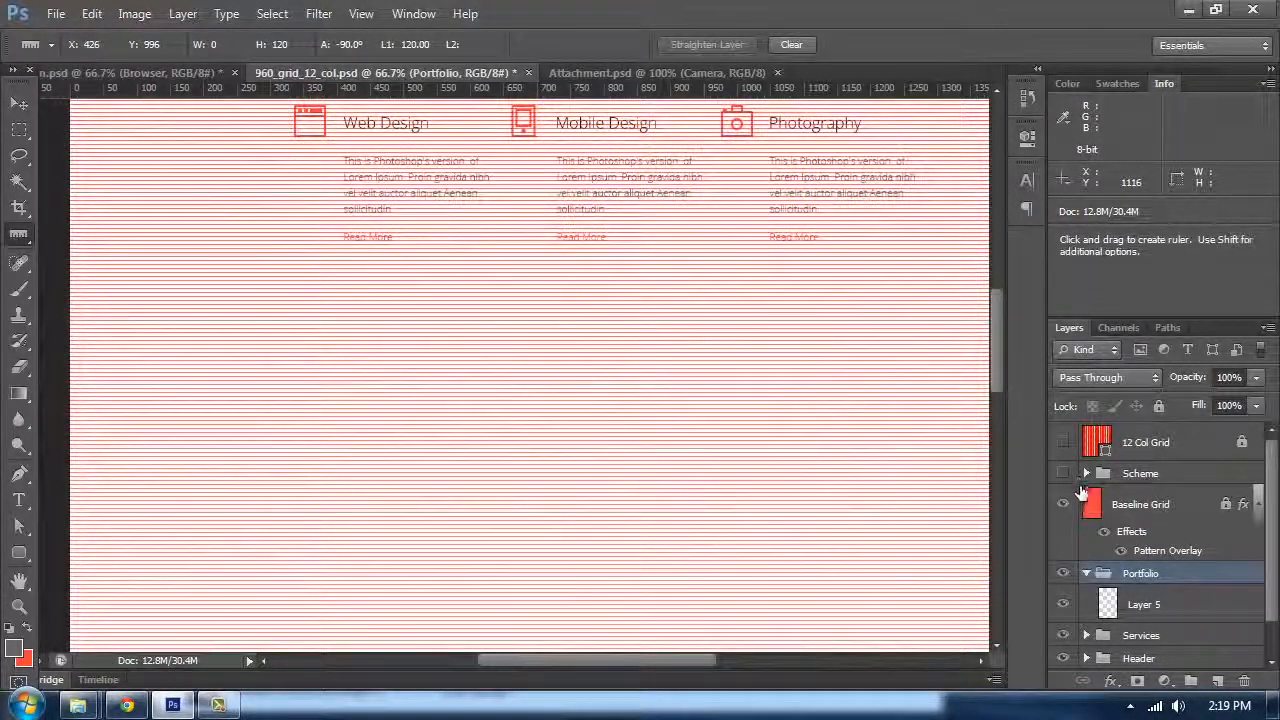
pyautogui.click(1063, 504)
pyautogui.scroll(1, 571, 423)
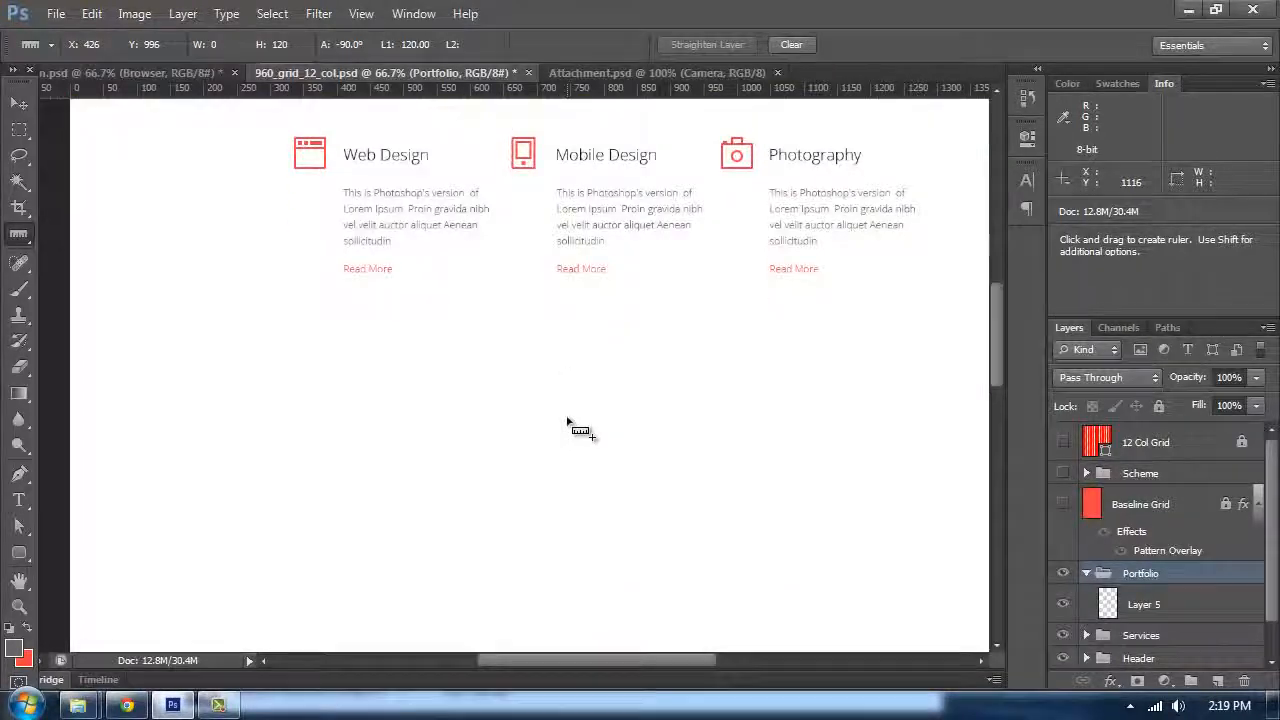
pyautogui.press('i')
pyautogui.hotkey('ctrl', ';')
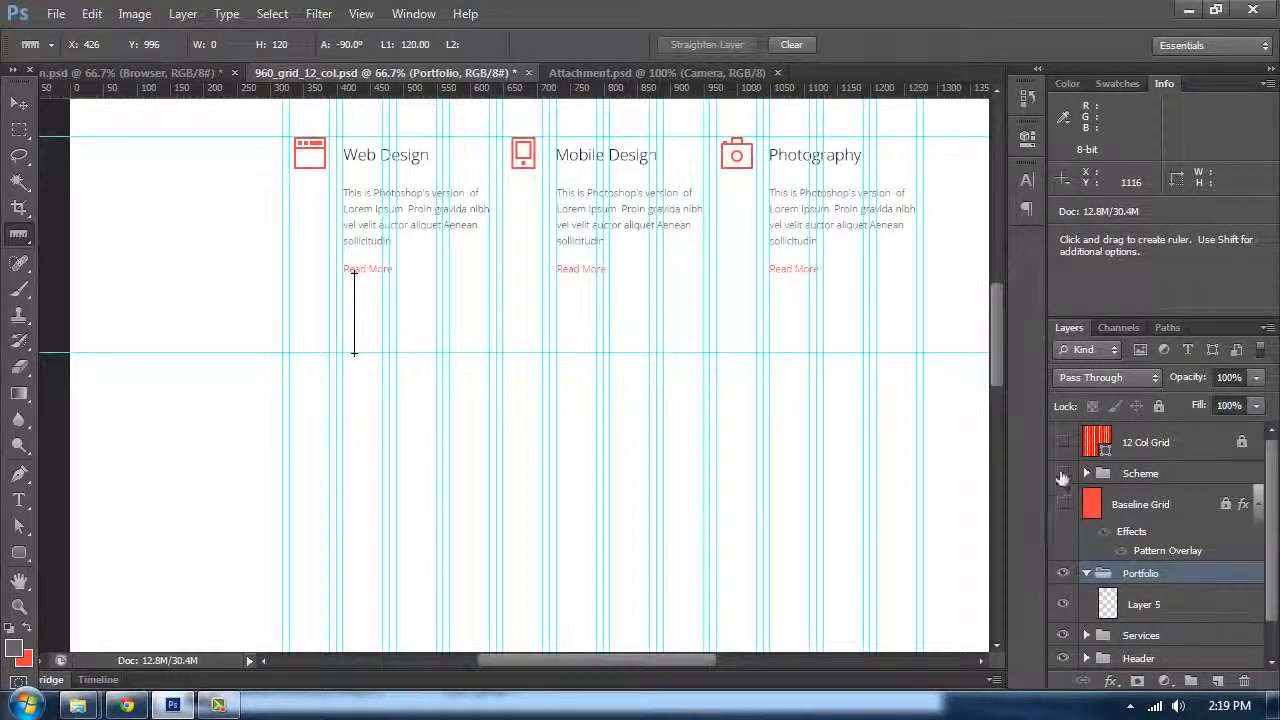
# Step: Sample the light grey e5e5e5 from the header swatch as the background colour
pyautogui.scroll(12, 243, 294)
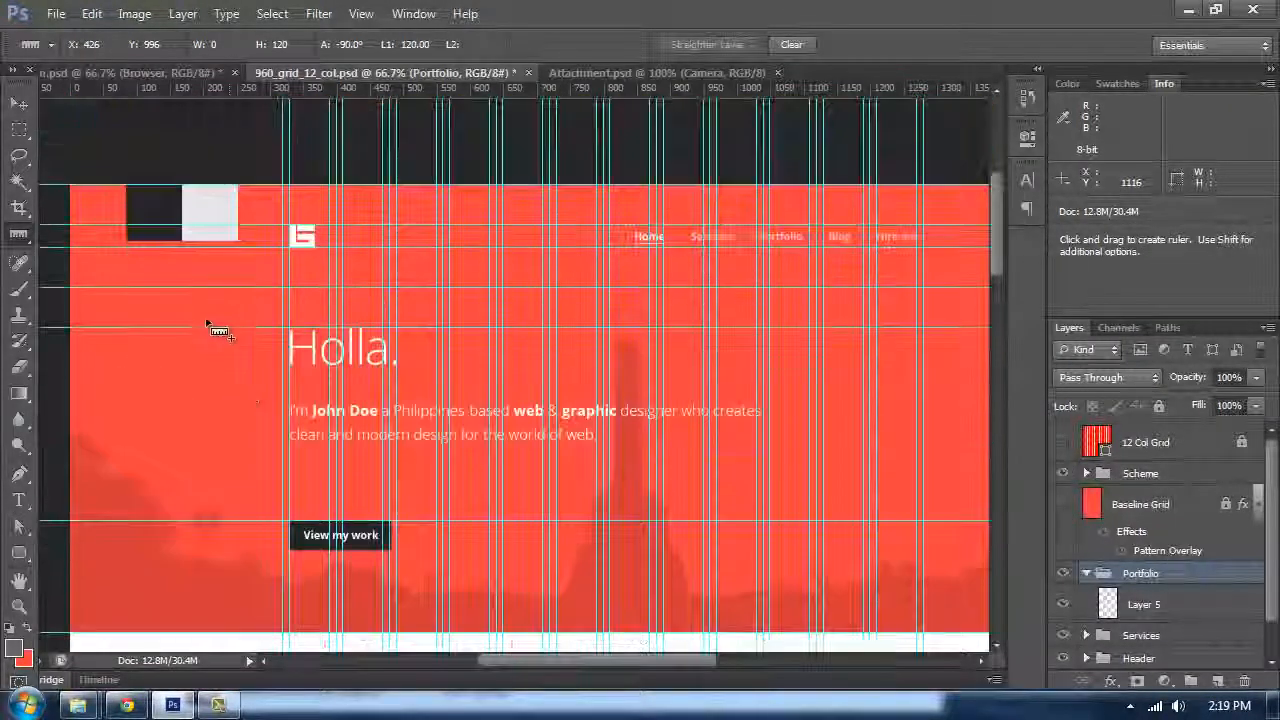
pyautogui.click(24, 660)
pyautogui.click(232, 198)
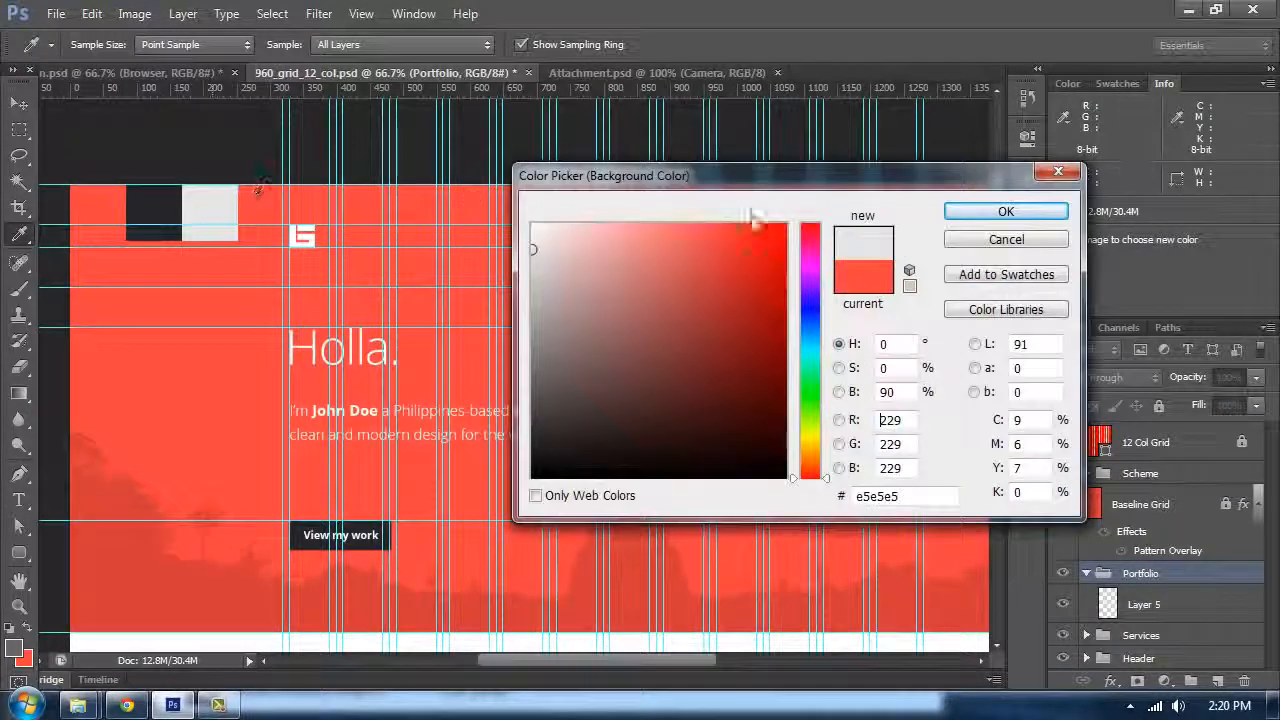
pyautogui.click(967, 214)
# Step: Hide the Scheme group
pyautogui.click(1063, 474)
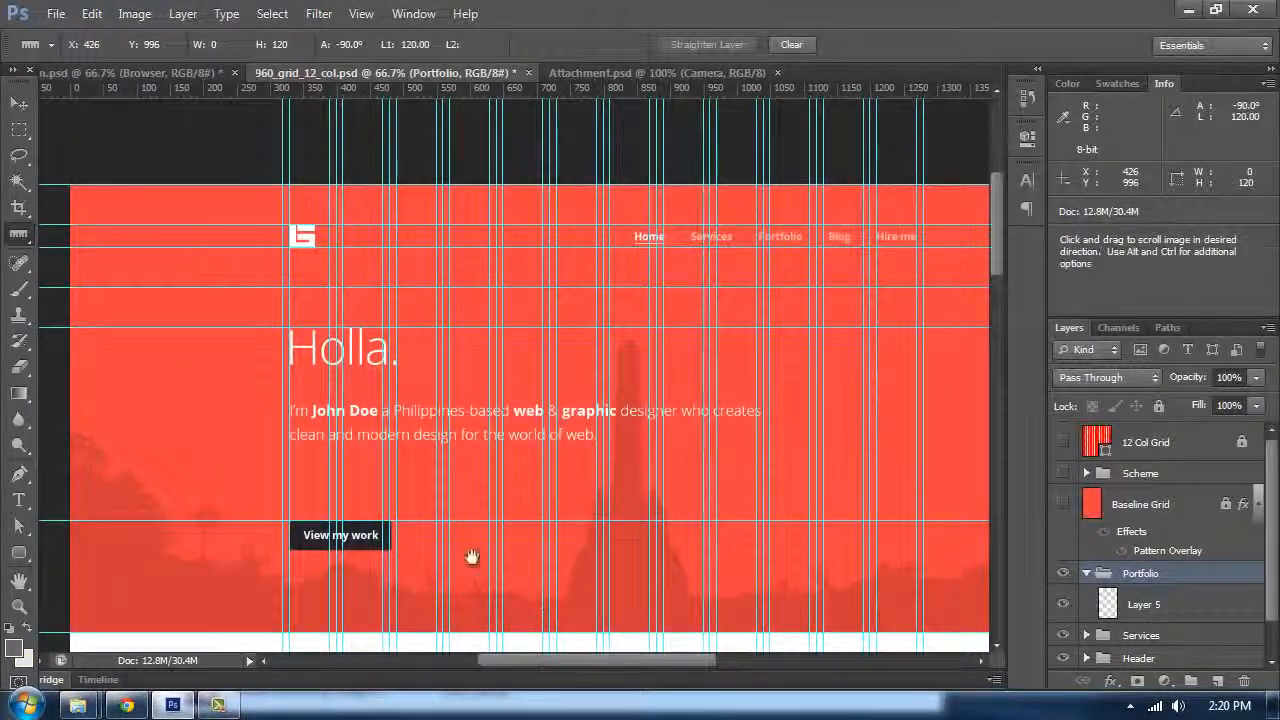
pyautogui.moveTo(472, 557); pyautogui.dragTo(509, 493)
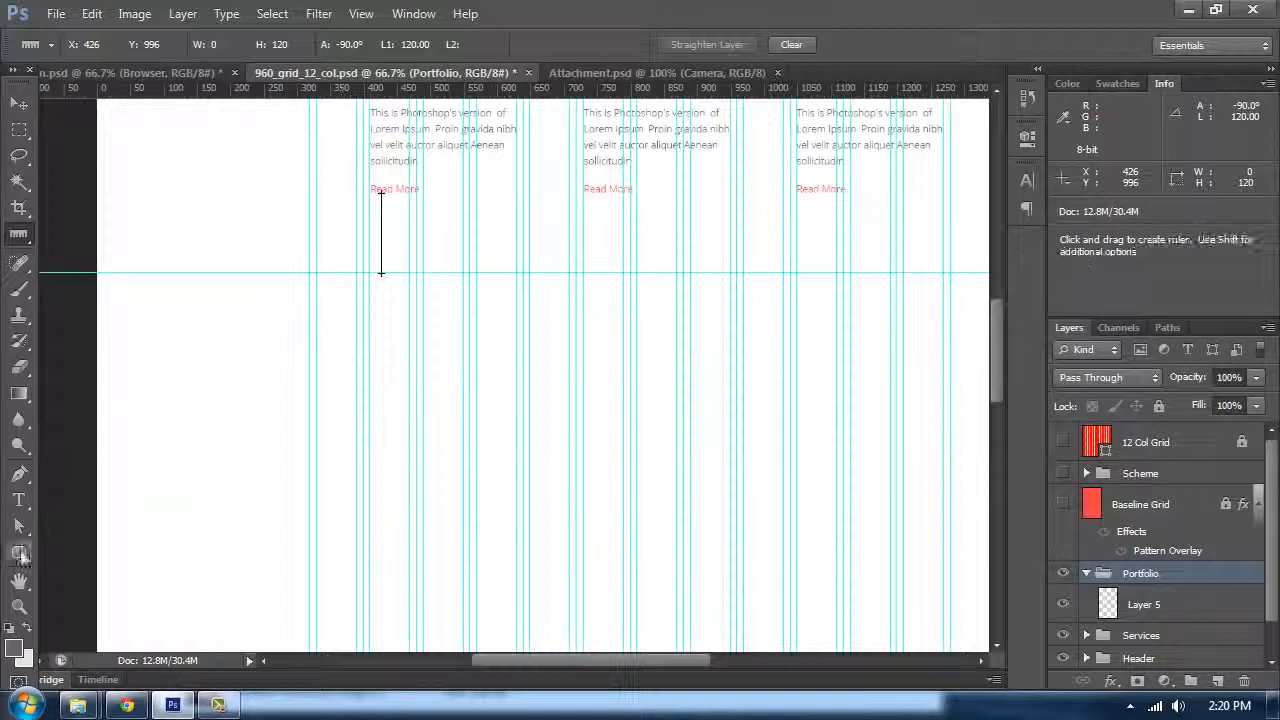
# Step: Create a 1600 × 696 px rectangle shape inside the Portfolio group
pyautogui.click(19, 553)
pyautogui.click(110, 548)
pyautogui.click(1118, 602)
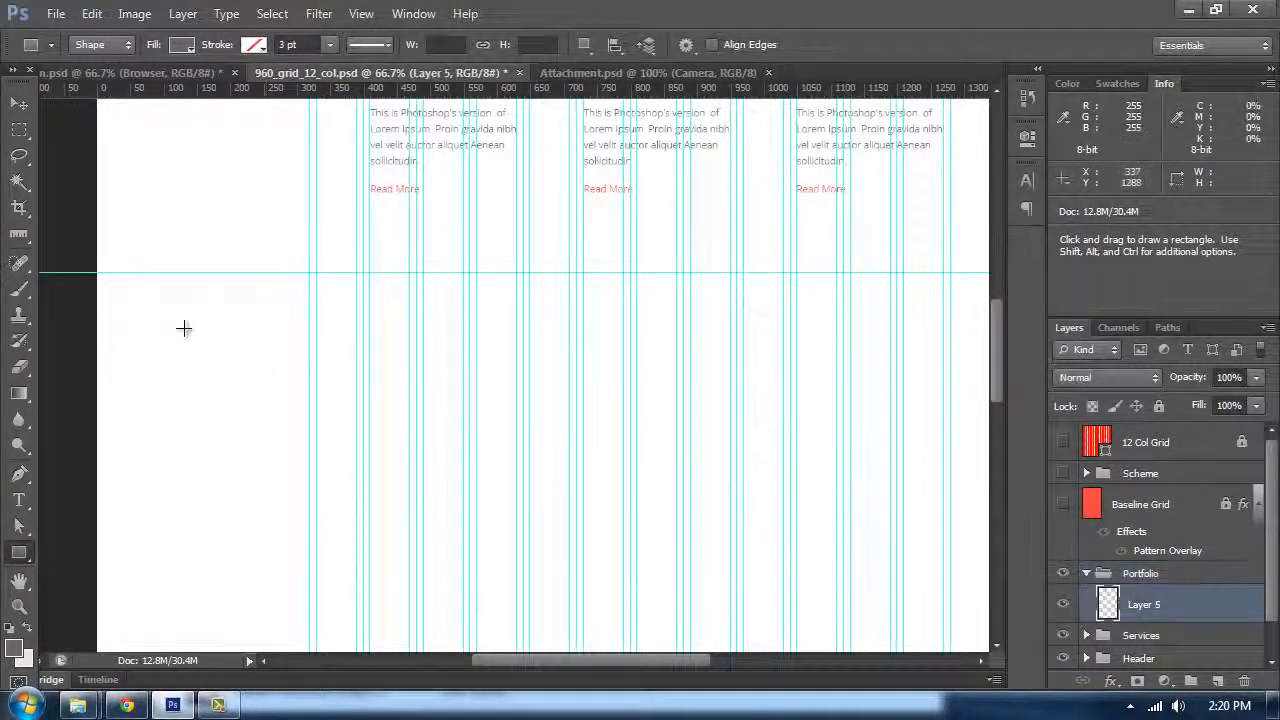
pyautogui.moveTo(93, 273); pyautogui.dragTo(955, 607)
pyautogui.hotkey('ctrl', 'z')
pyautogui.click(254, 308)
pyautogui.write('1600')
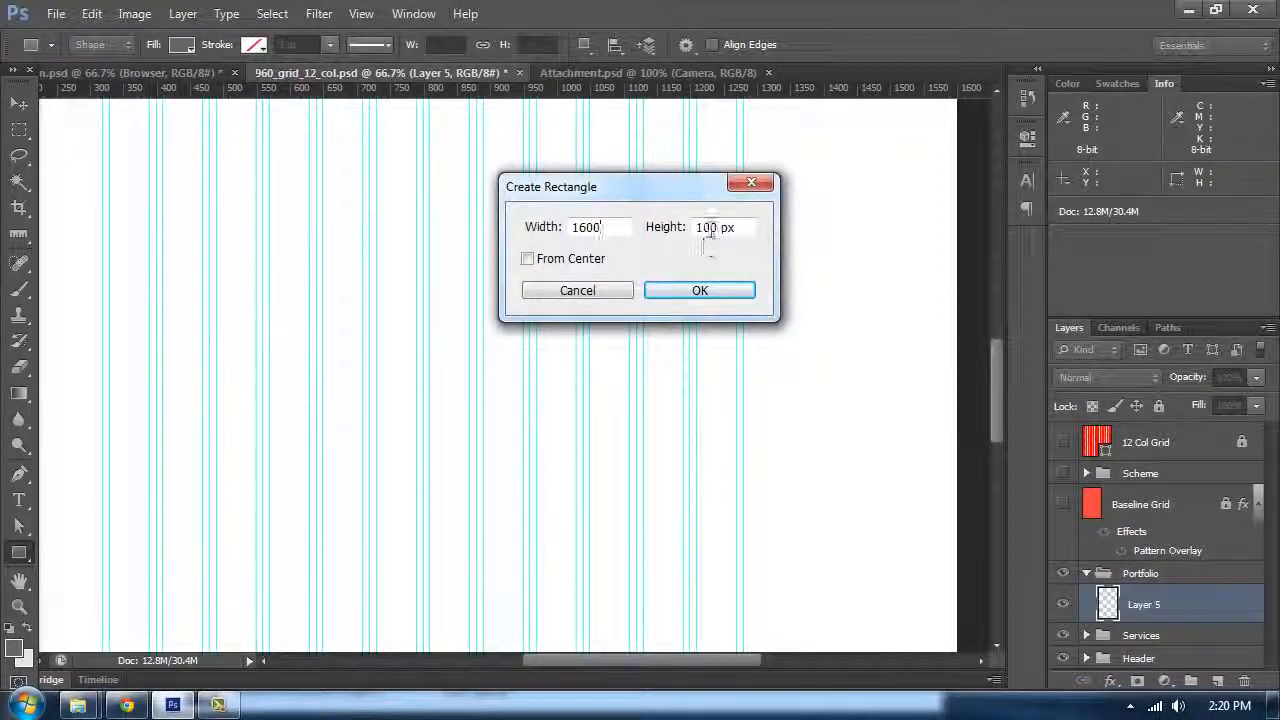
pyautogui.press('Tab')
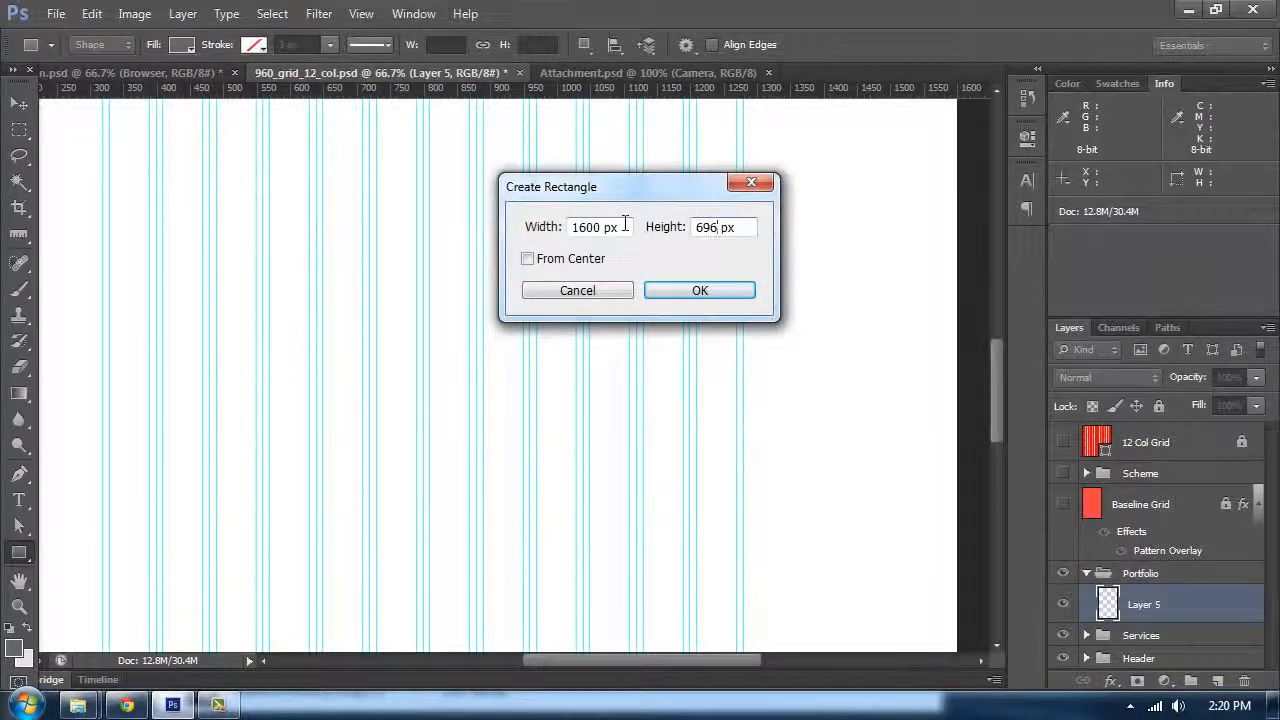
pyautogui.press('Return')
# Step: Move the rectangle to the canvas's left edge, aligned to the horizontal guide below the Services section
pyautogui.press('v')
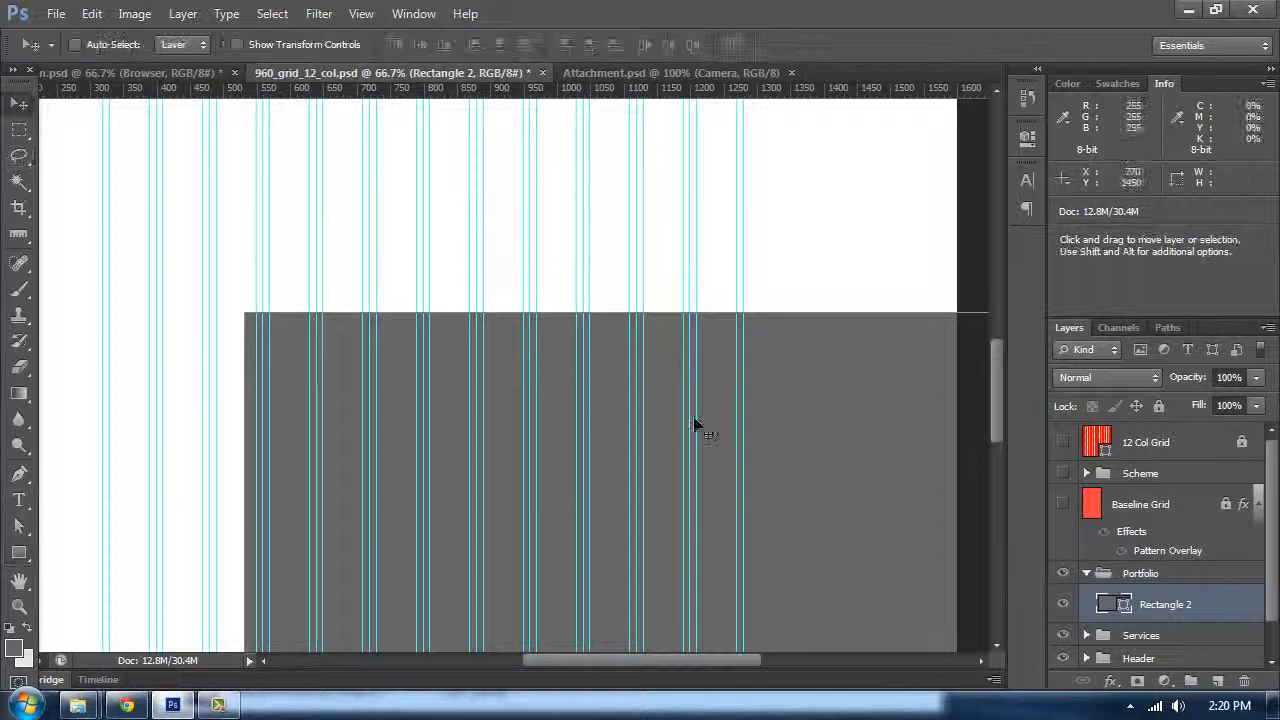
pyautogui.moveTo(706, 406); pyautogui.dragTo(425, 278)
pyautogui.press('space')
pyautogui.moveTo(529, 383); pyautogui.dragTo(734, 526)
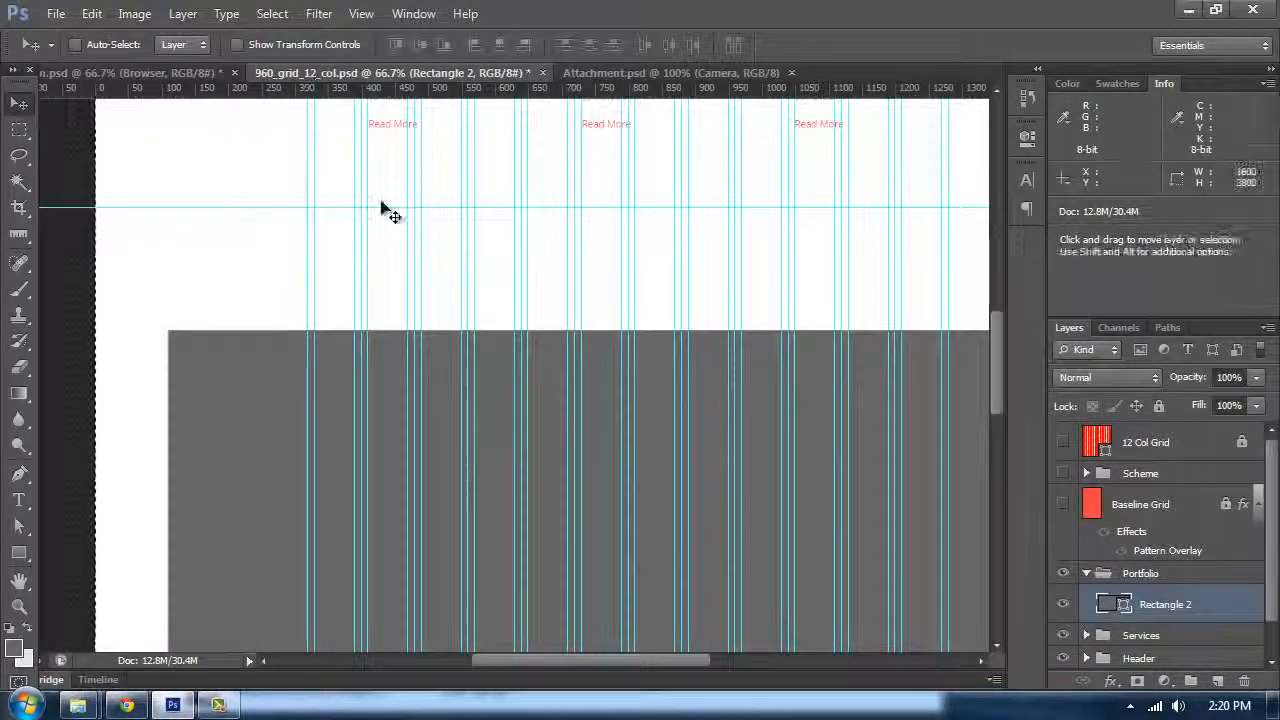
pyautogui.moveTo(237, 349); pyautogui.dragTo(144, 265)
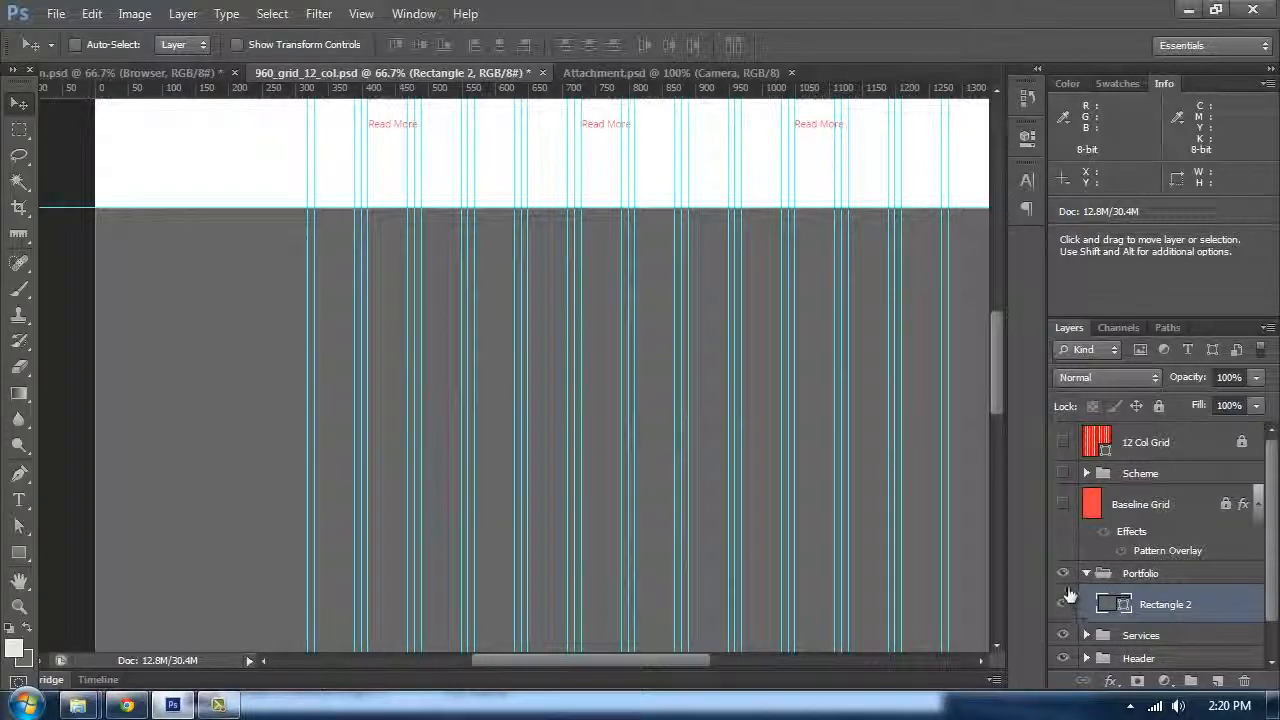
# Step: Change the rectangle's fill to a light grey sampled from the canvas
pyautogui.doubleClick(1104, 597)
pyautogui.press('Escape')
pyautogui.doubleClick(1110, 604)
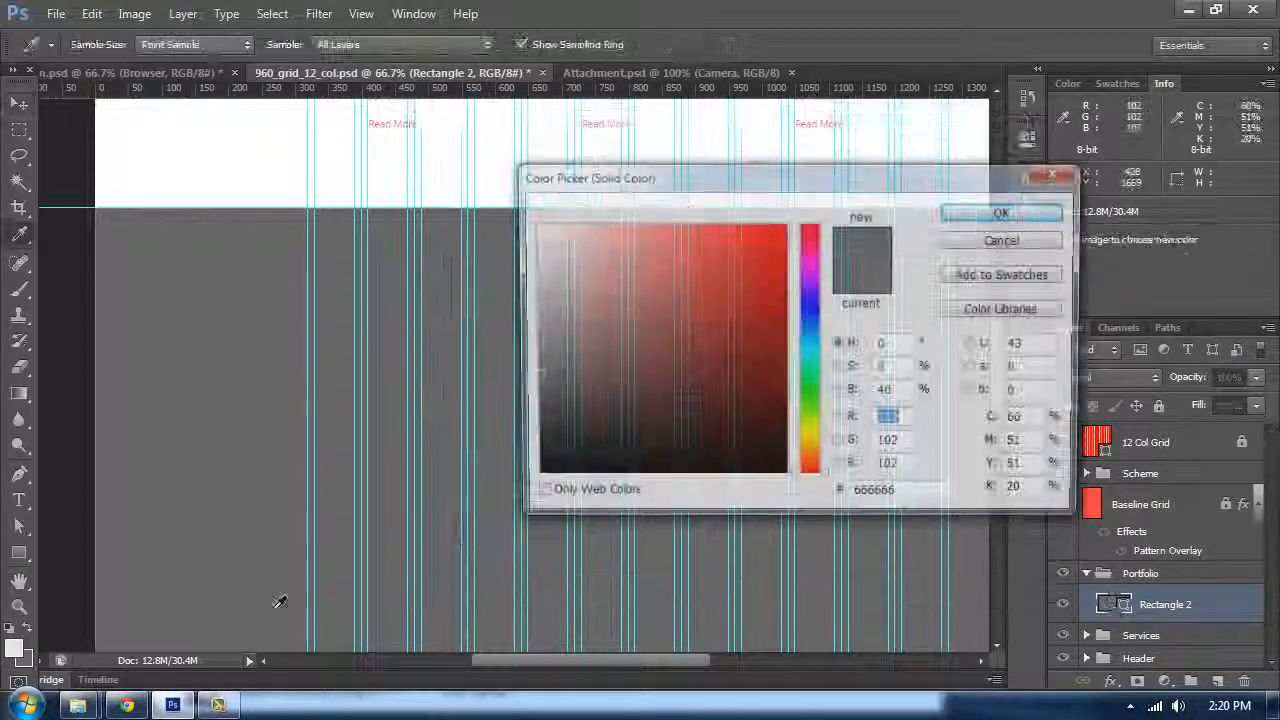
pyautogui.click(528, 243)
pyautogui.click(971, 210)
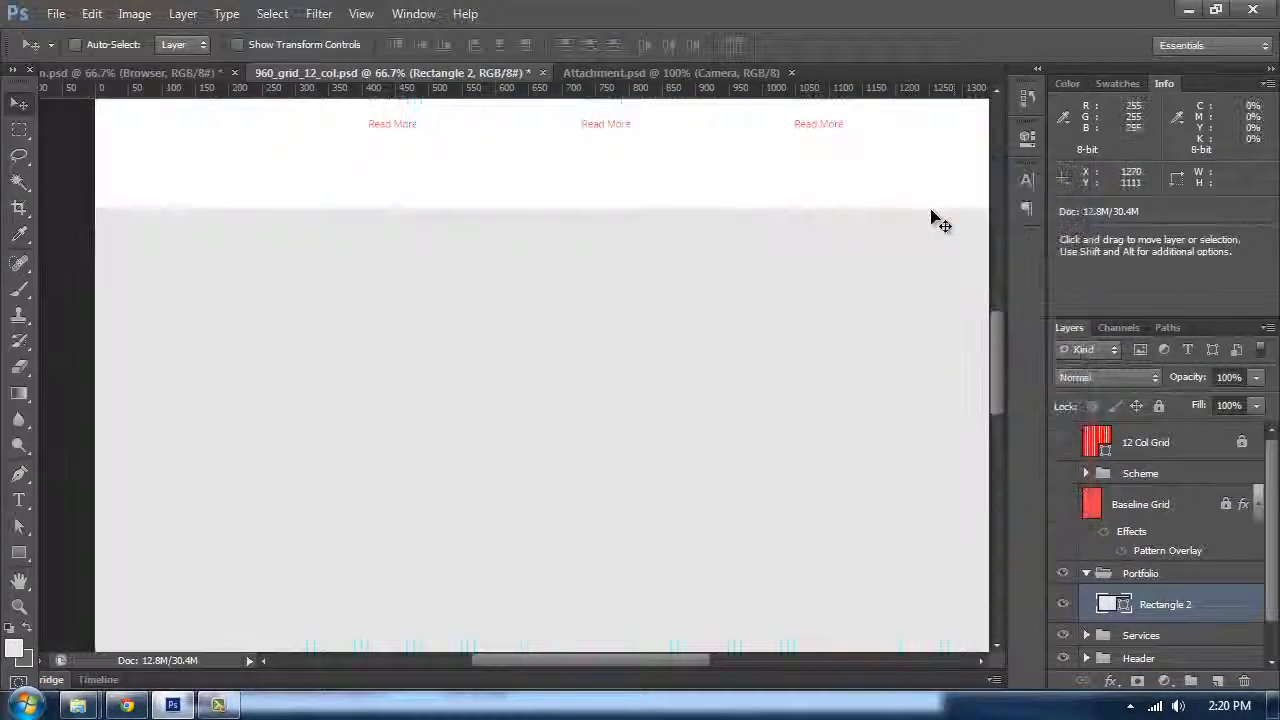
# Step: Preview the page with the new grey section and panels hidden
pyautogui.press('Tab')
pyautogui.moveTo(769, 320); pyautogui.dragTo(741, 432)
pyautogui.press('Tab')
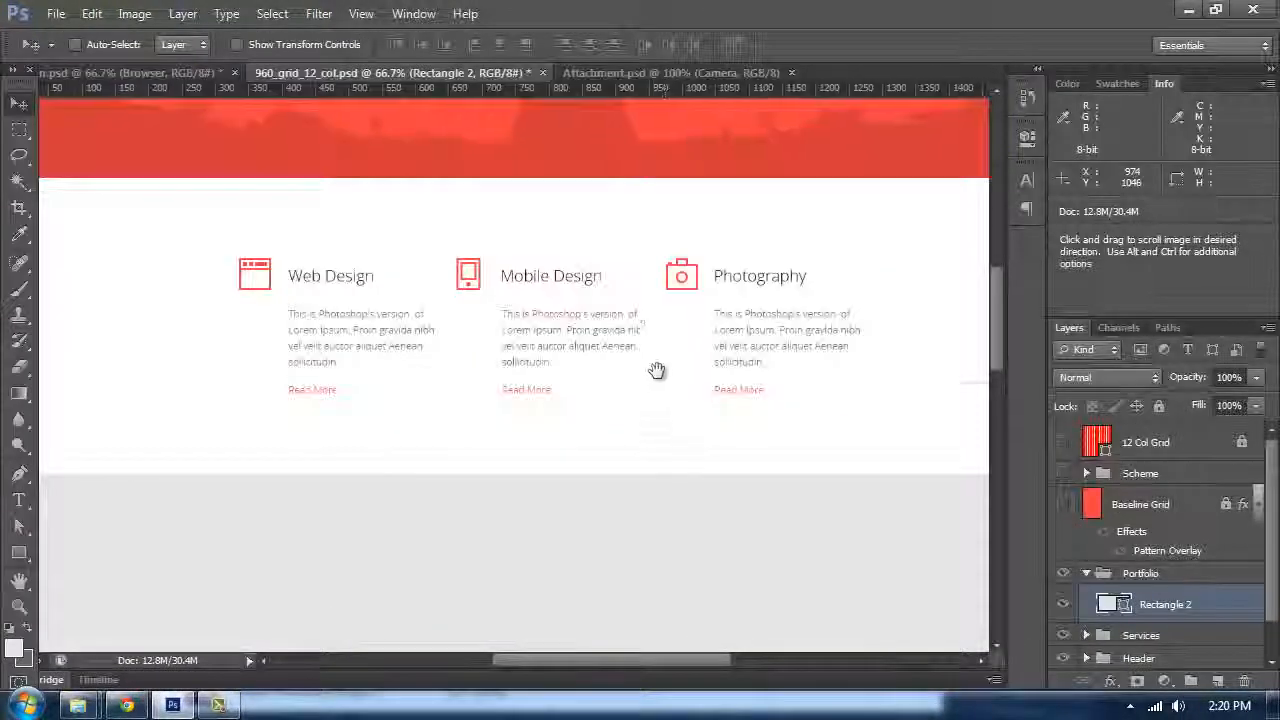
pyautogui.moveTo(395, 227); pyautogui.dragTo(387, 134)
# Step: Switch to the reference design document and examine its portfolio section layout
pyautogui.click(185, 72)
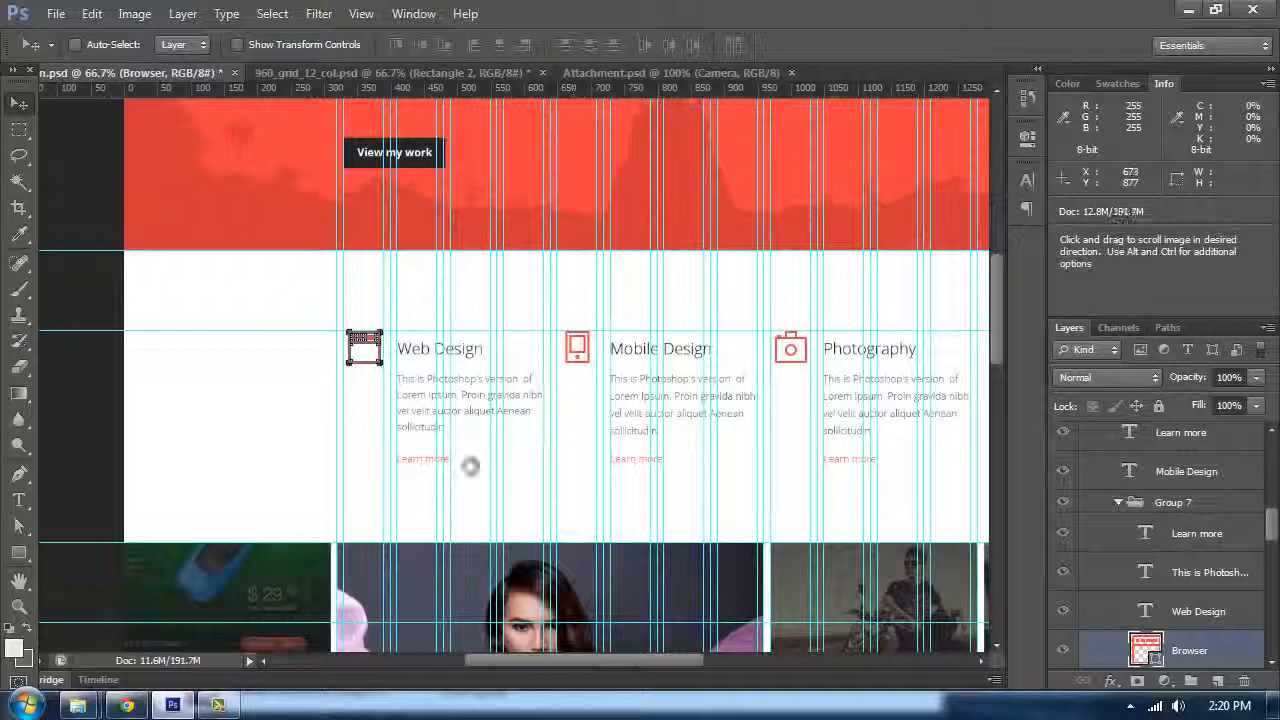
pyautogui.hotkey('ctrl', 'h')
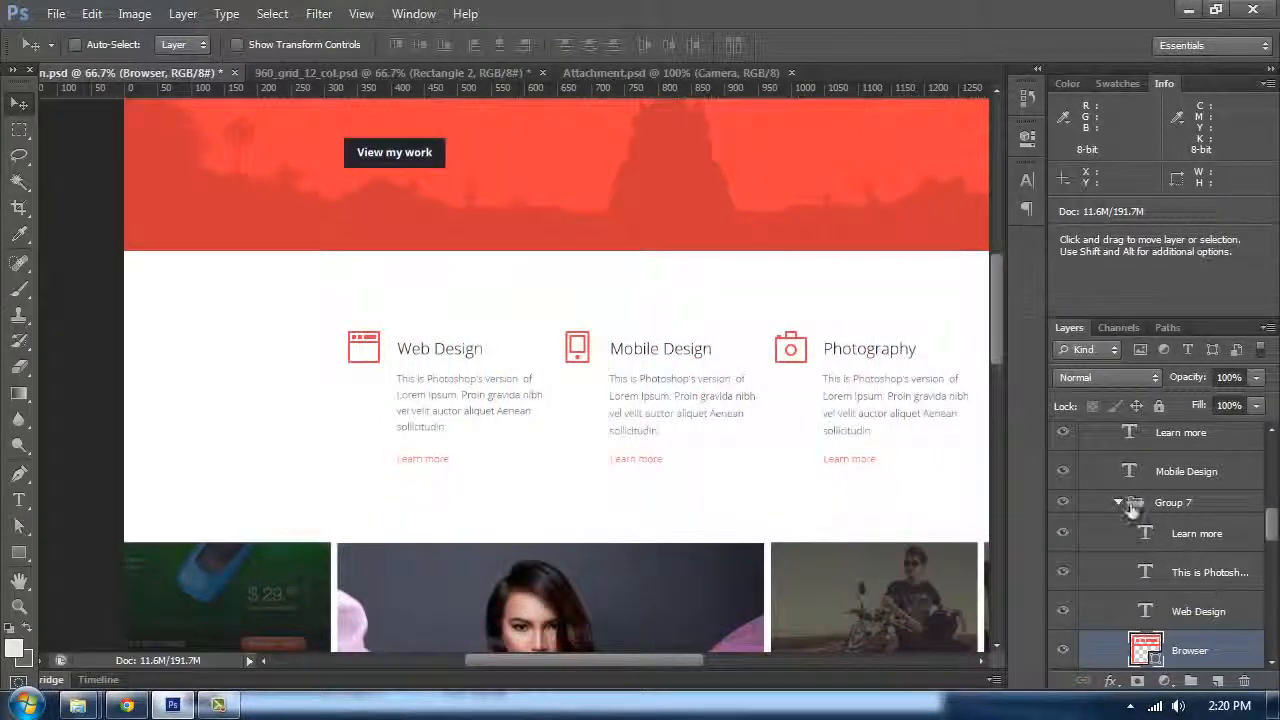
pyautogui.click(1131, 505)
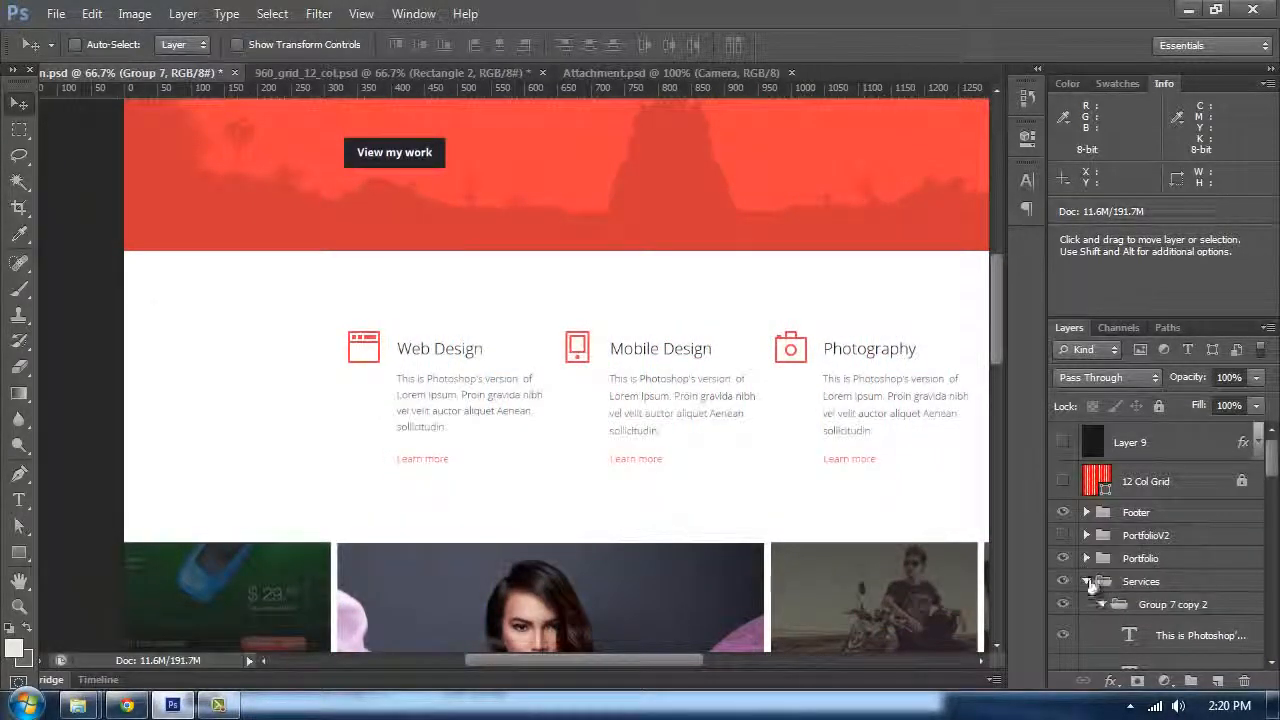
pyautogui.click(1087, 581)
pyautogui.click(1063, 558)
pyautogui.click(1063, 535)
pyautogui.moveTo(737, 366); pyautogui.dragTo(714, 190)
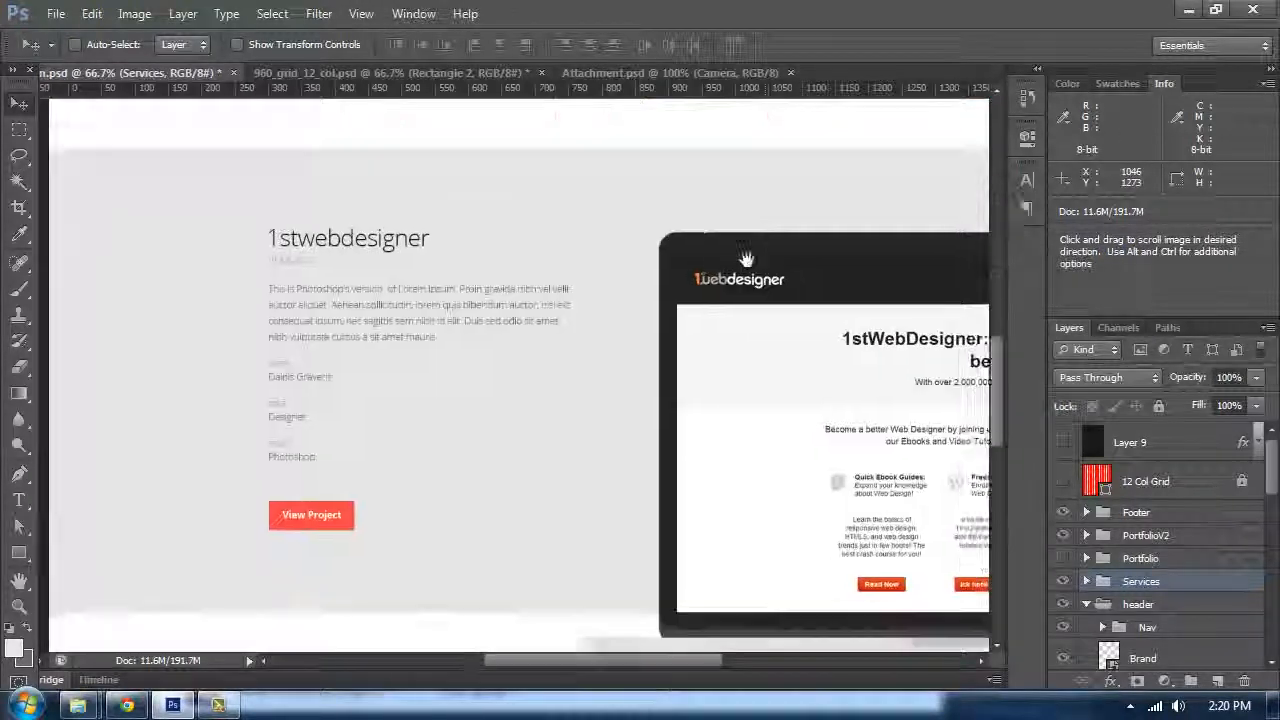
pyautogui.moveTo(746, 258)
pyautogui.mouseDown()
pyautogui.moveTo(681, 172)
pyautogui.moveTo(755, 241)
pyautogui.mouseUp()
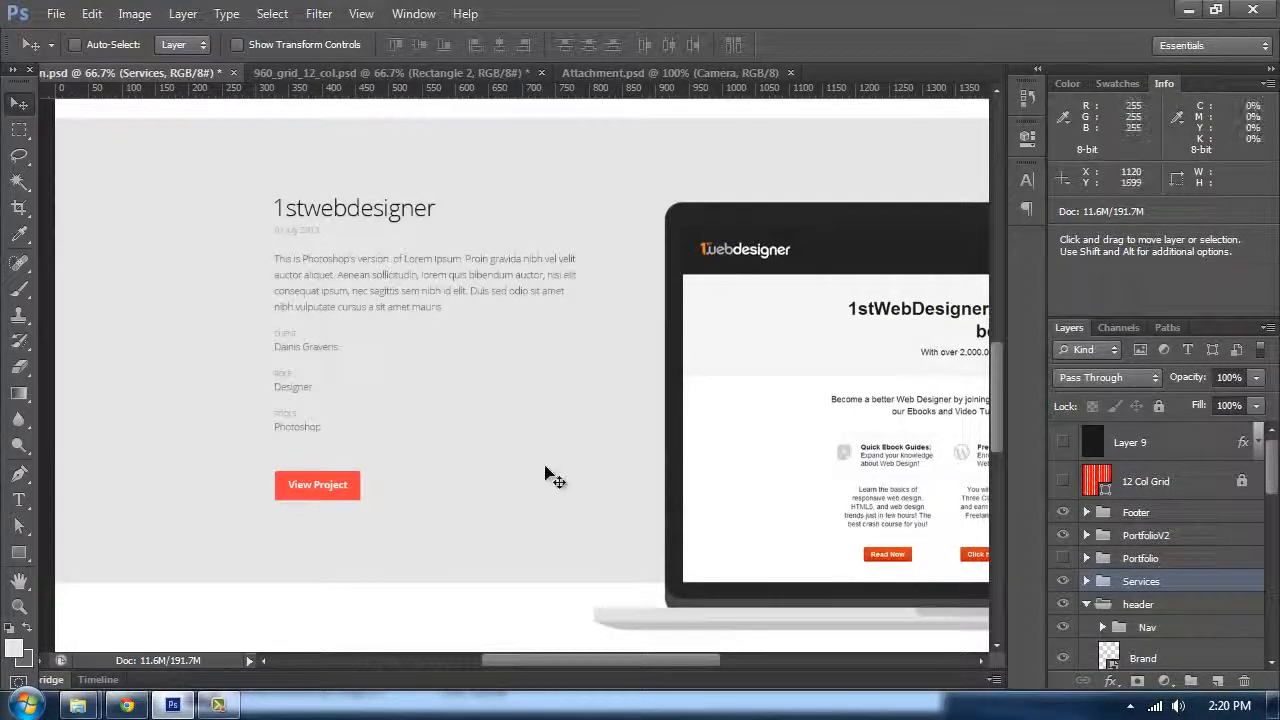
# Step: Duplicate the reference design's portfolio Text group into the 960_grid_12_col.psd document
pyautogui.press('t')
pyautogui.click(420, 286)
pyautogui.scroll(2, 1120, 503)
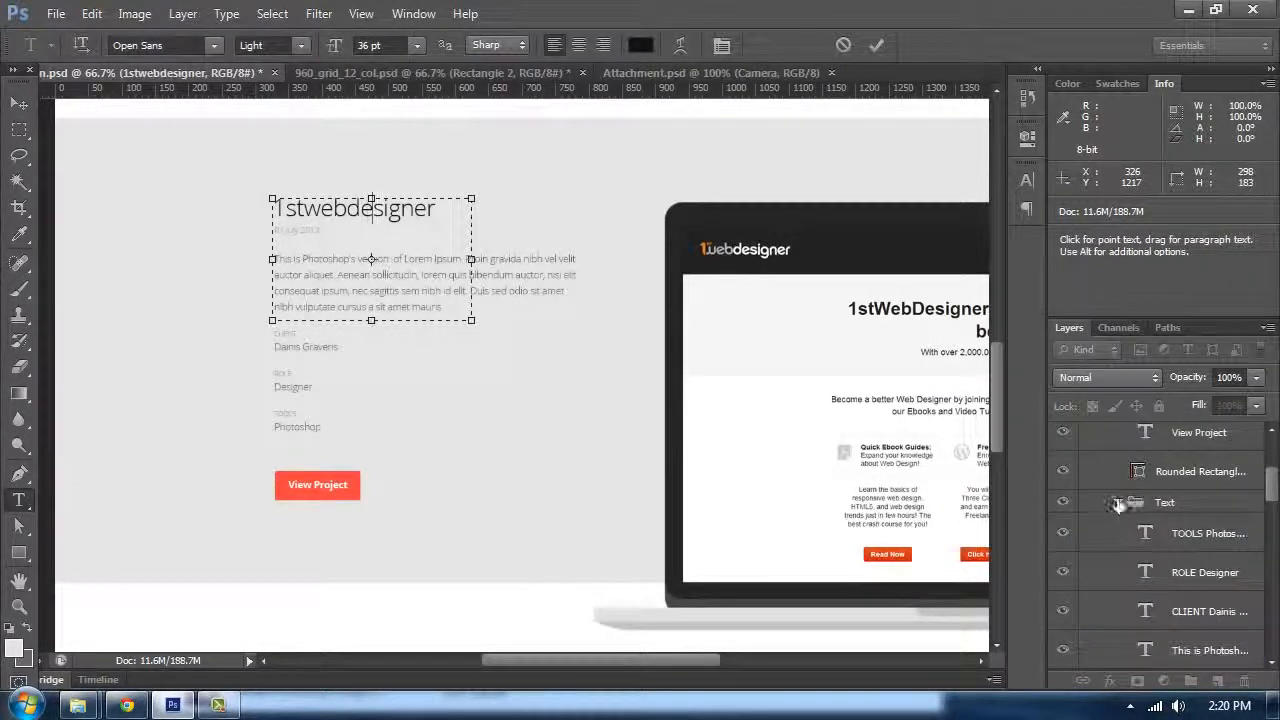
pyautogui.click(1118, 504)
pyautogui.scroll(-1, 1202, 541)
pyautogui.click(1065, 618)
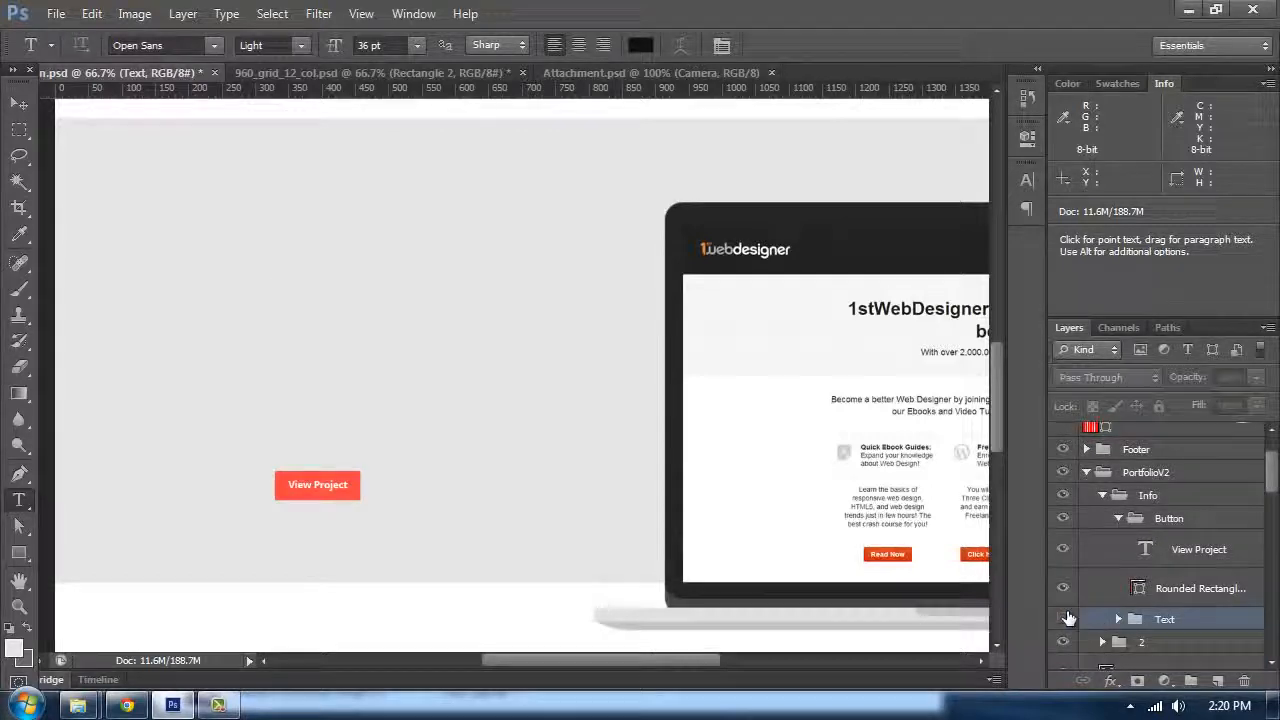
pyautogui.click(1064, 619)
pyautogui.rightClick(1165, 620)
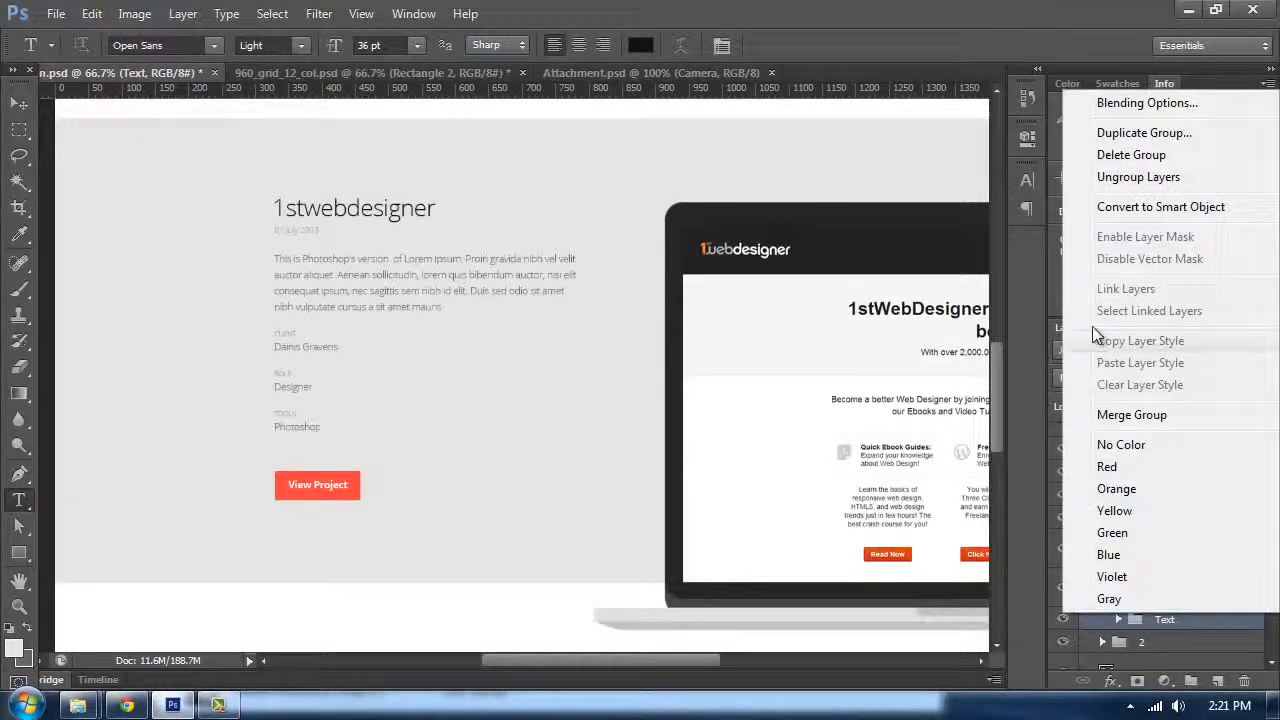
pyautogui.click(1127, 136)
pyautogui.click(757, 344)
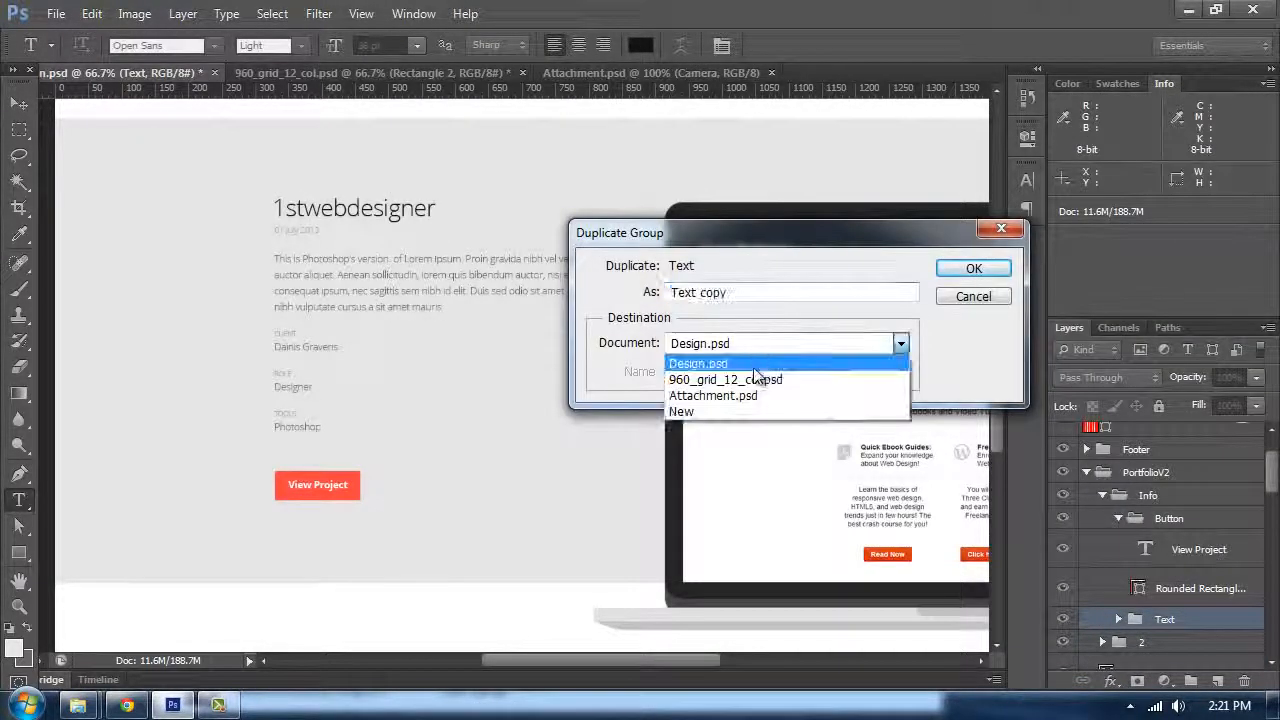
pyautogui.click(760, 380)
pyautogui.click(973, 268)
# Step: Switch to the template and move the copied text group into the grey Portfolio section, showing the guides
pyautogui.click(316, 70)
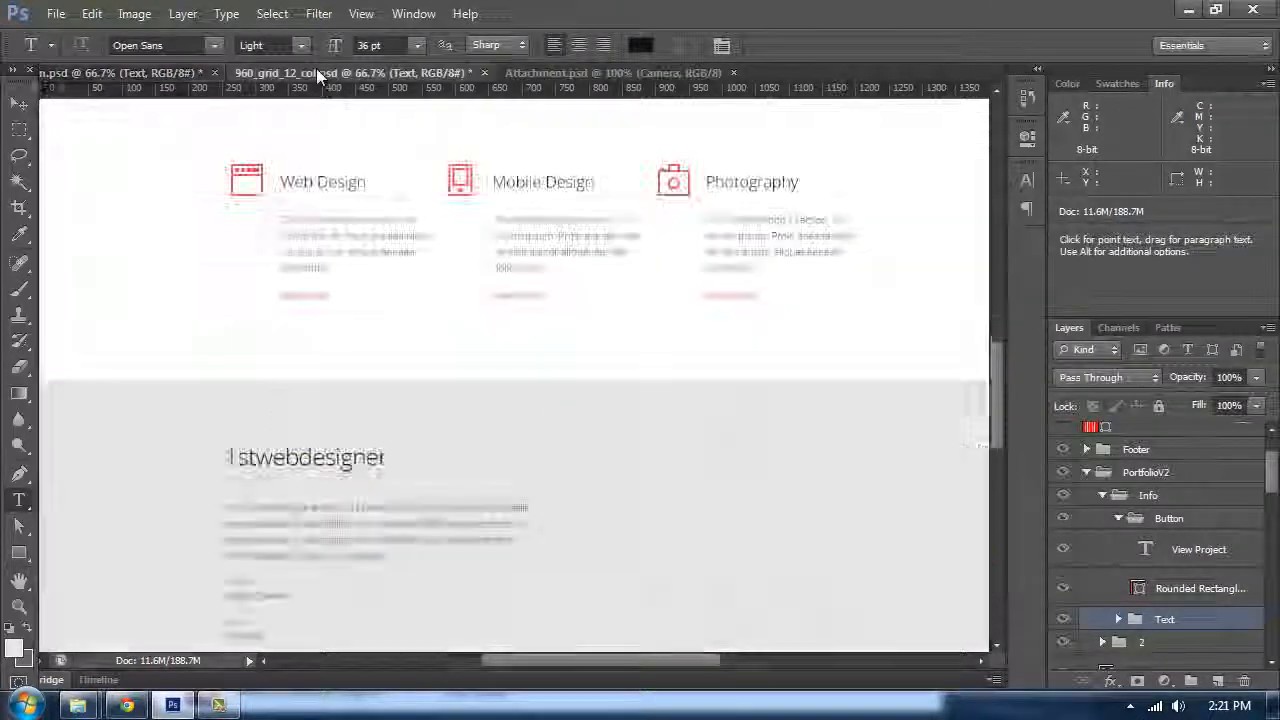
pyautogui.moveTo(469, 300); pyautogui.dragTo(515, 190)
pyautogui.hotkey('ctrl', ';')
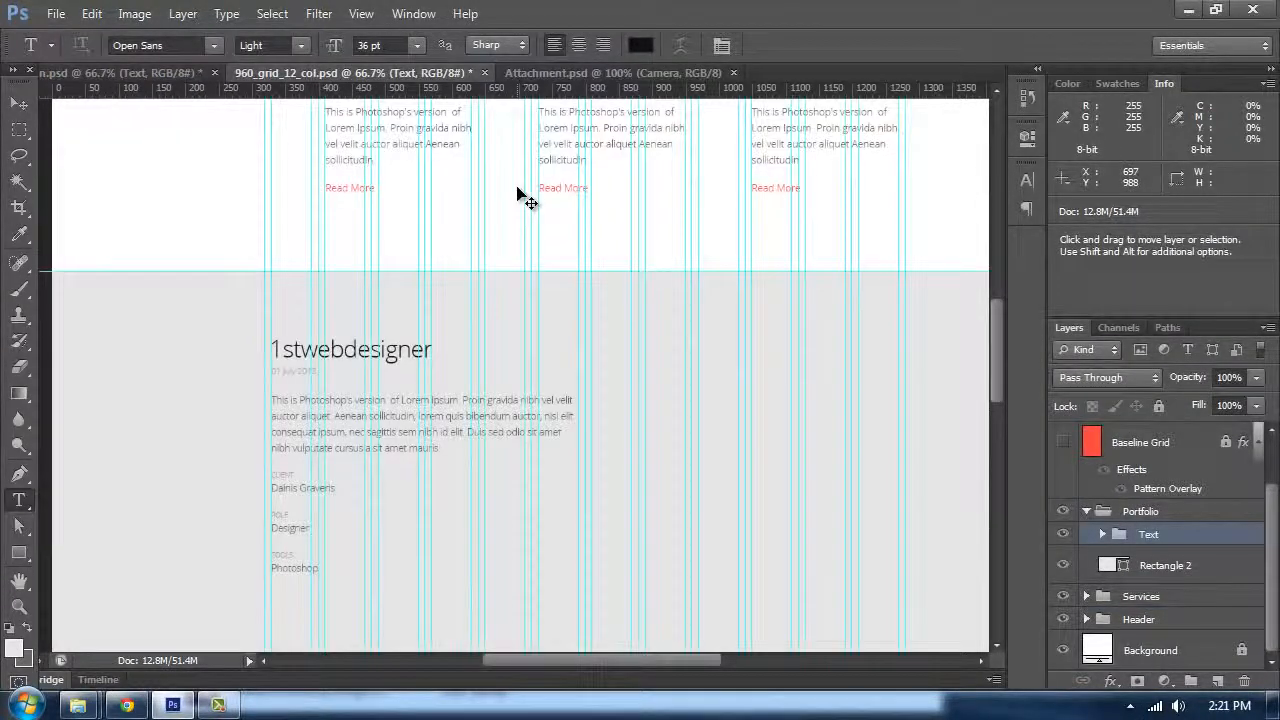
# Step: Show the baseline grid and reposition the text group, nudging it down onto the baseline lines
pyautogui.hotkey('ctrl', '+')
pyautogui.click(1063, 442)
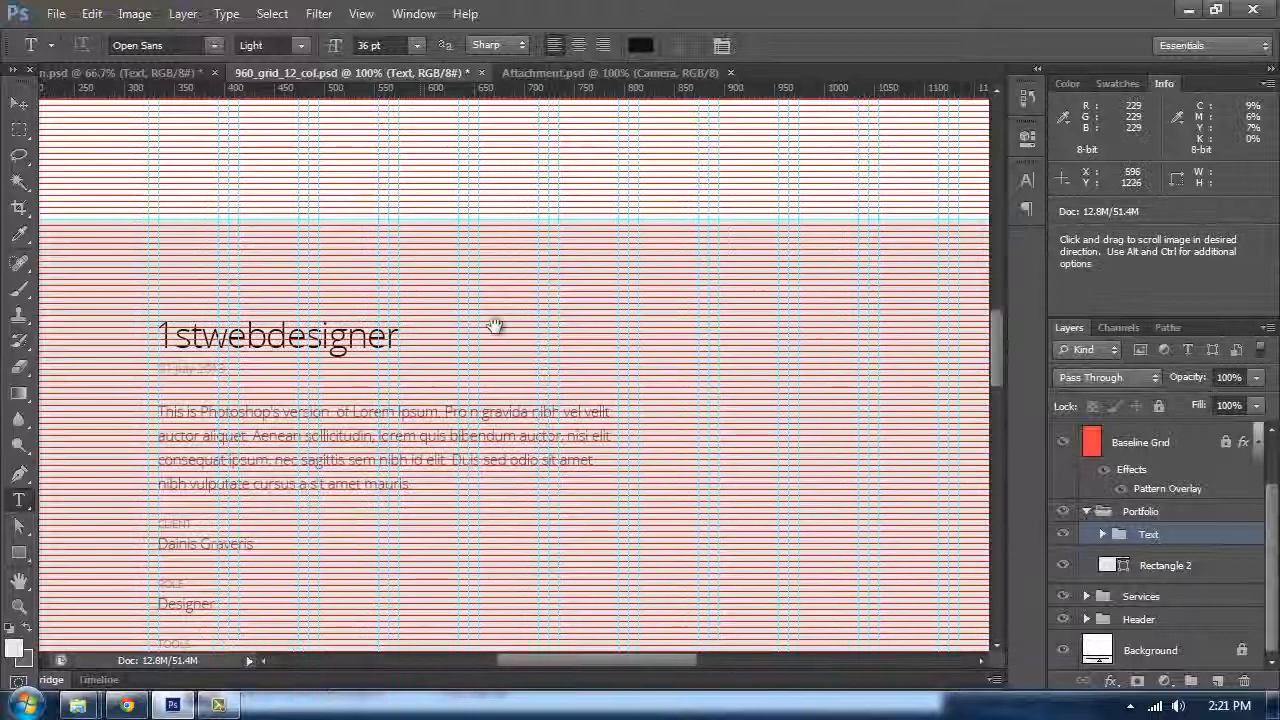
pyautogui.click(21, 105)
pyautogui.hotkey('ctrl', '+')
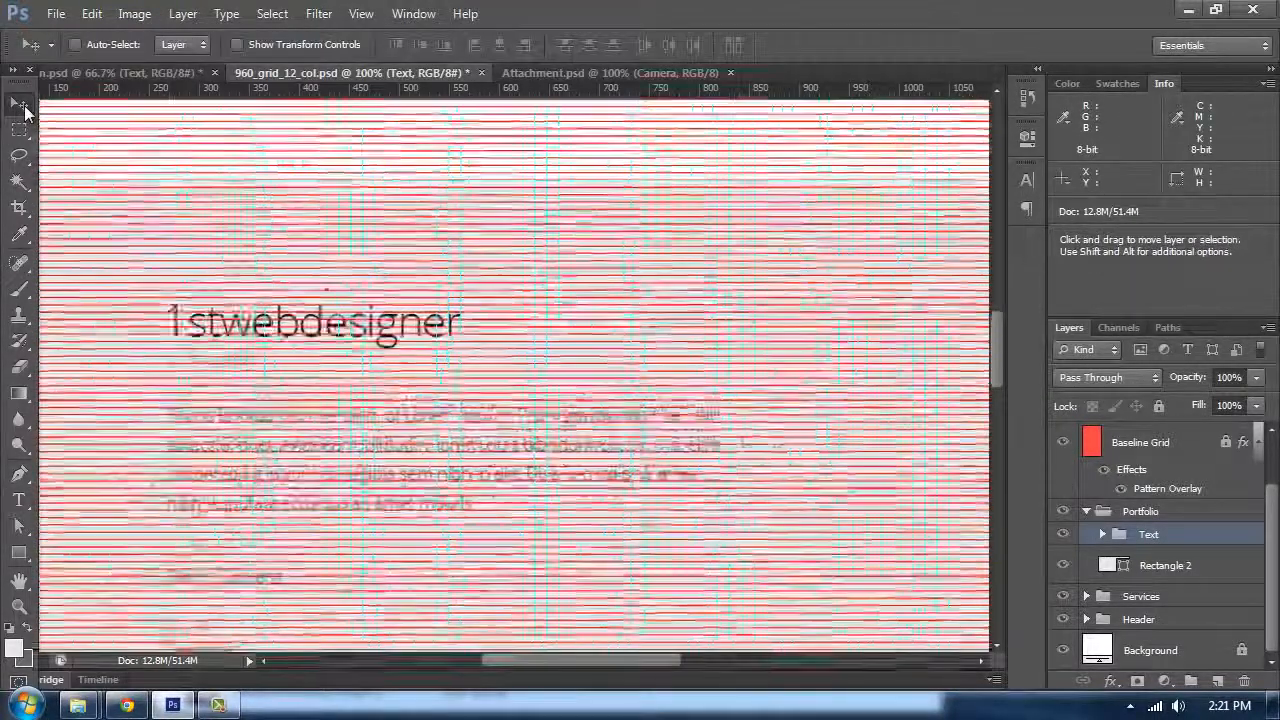
pyautogui.scroll(-7, 27, 113)
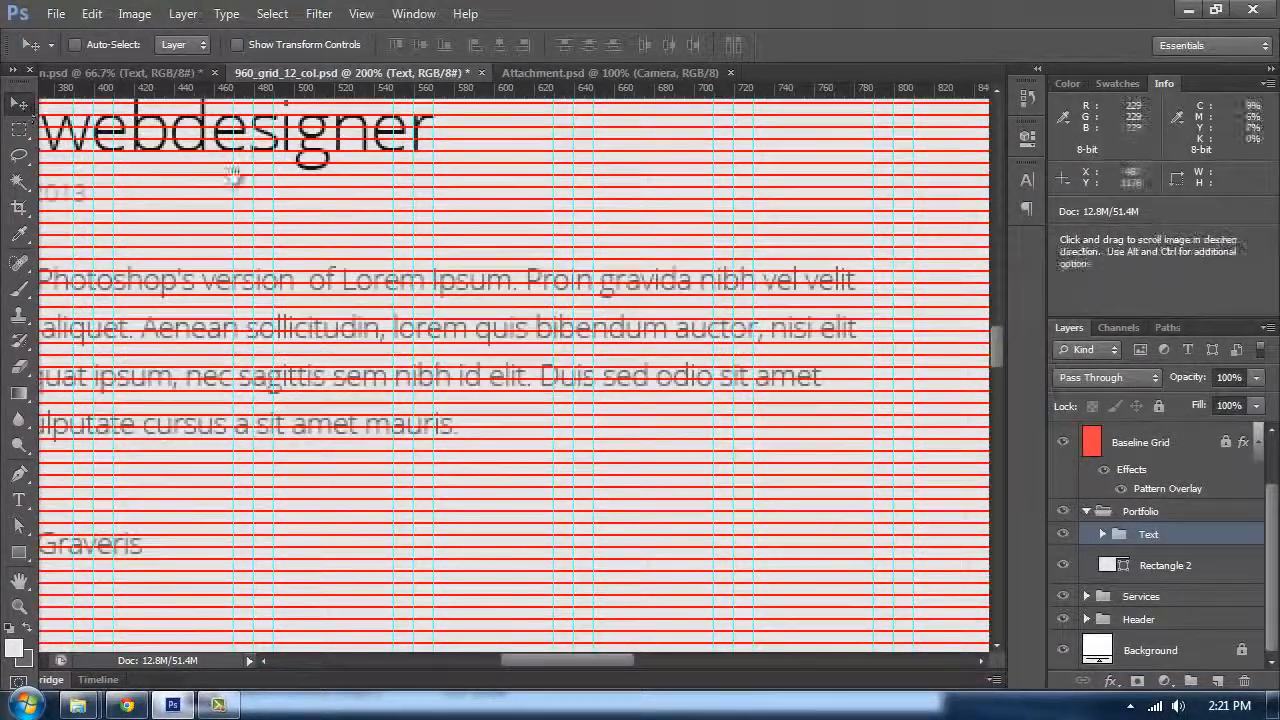
pyautogui.moveTo(181, 213); pyautogui.dragTo(593, 338)
pyautogui.scroll(-2, 597, 343)
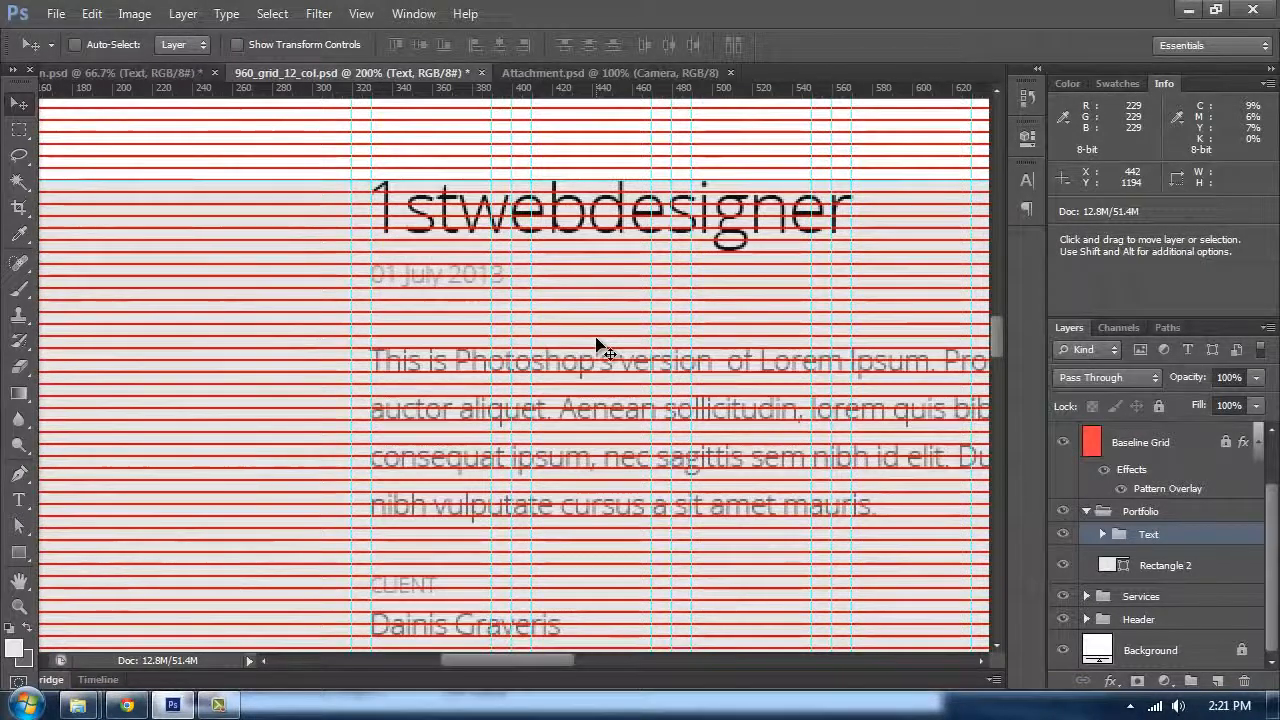
pyautogui.hotkey('shift', 'Down')
pyautogui.hotkey('shift', 'Down')
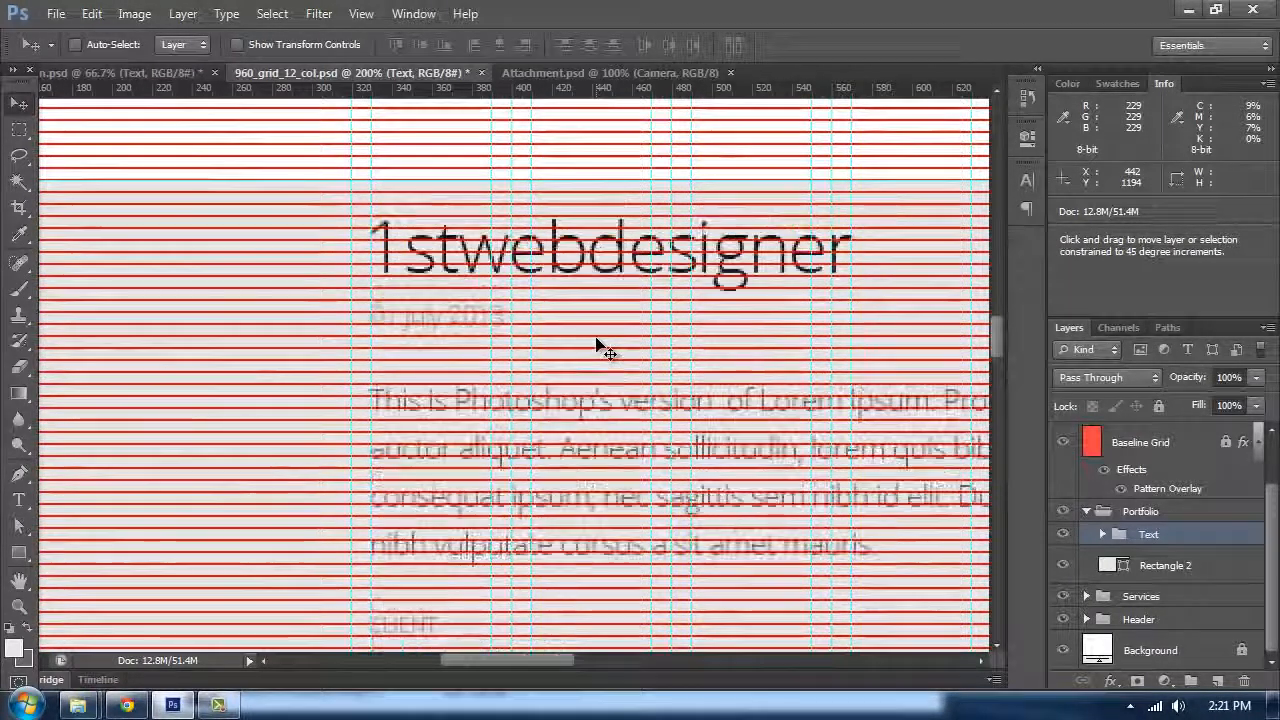
pyautogui.hotkey('shift', 'Down')
pyautogui.hotkey('shift', 'Down')
pyautogui.hotkey('shift', 'Down')
pyautogui.hotkey('shift', 'Down')
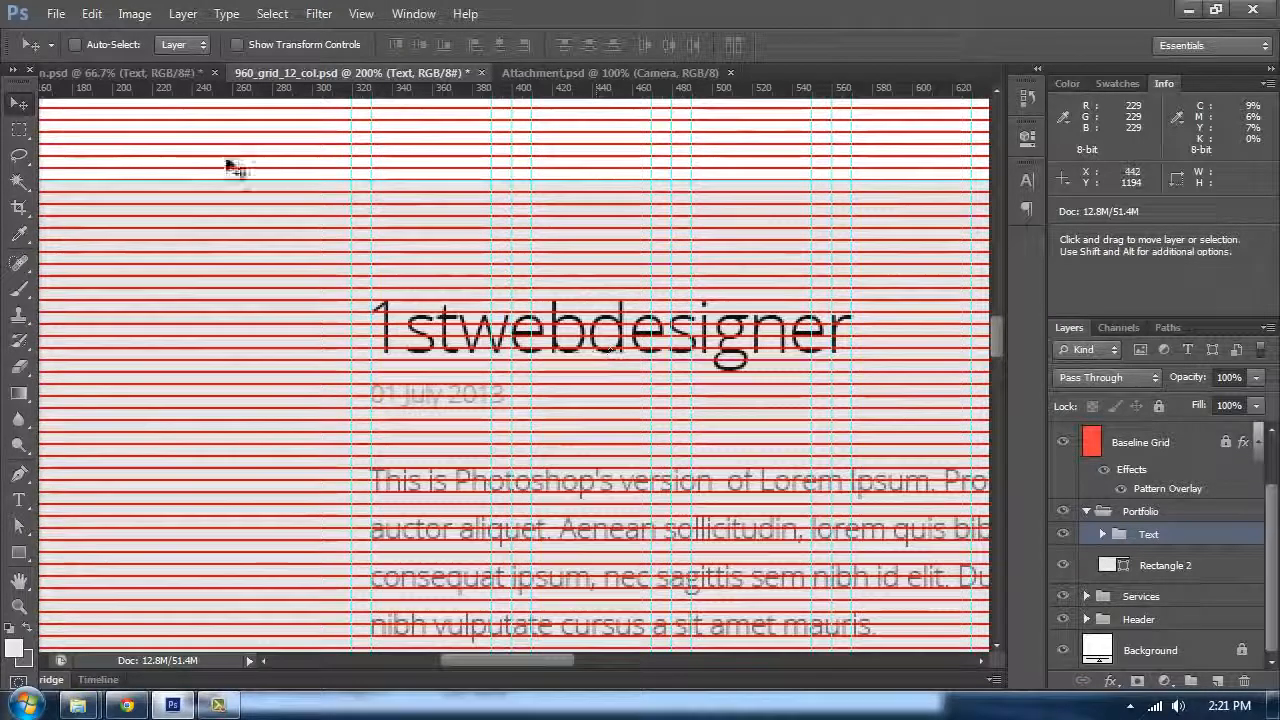
# Step: Measure the vertical spacing above the heading with the Ruler tool
pyautogui.rightClick(19, 235)
pyautogui.click(109, 268)
pyautogui.moveTo(615, 254); pyautogui.dragTo(353, 232)
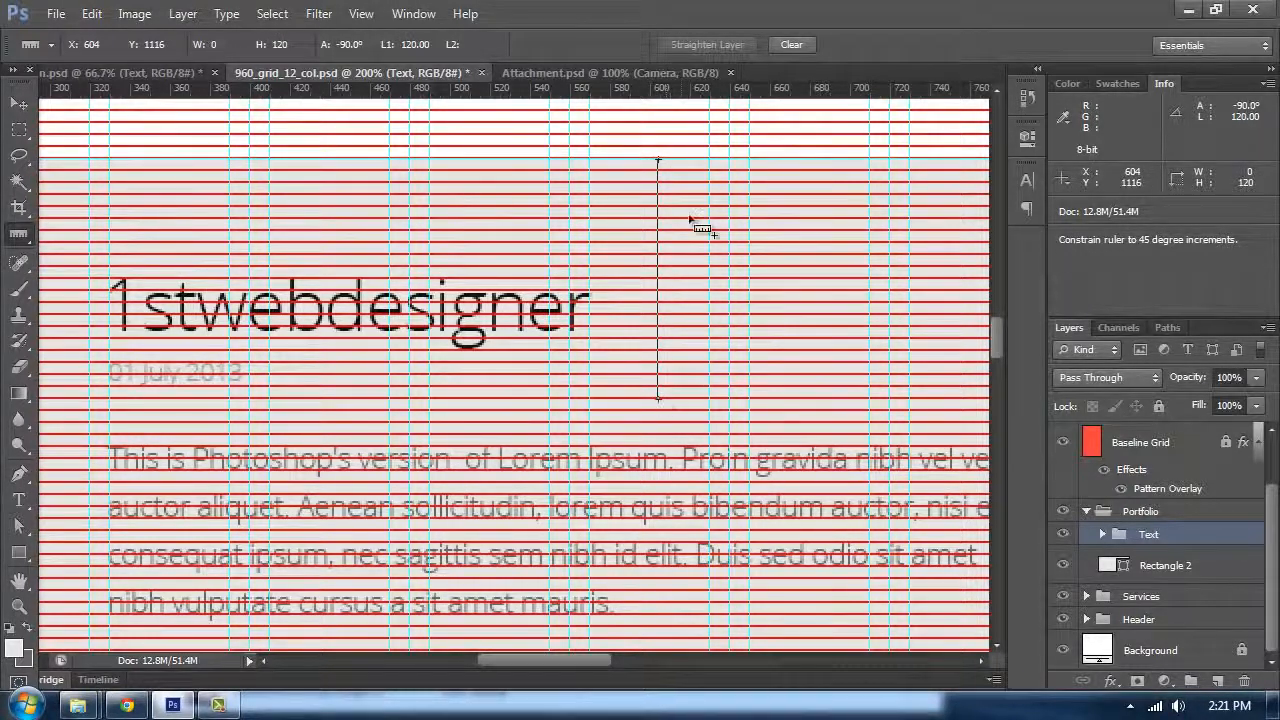
pyautogui.moveTo(665, 90); pyautogui.dragTo(695, 398)
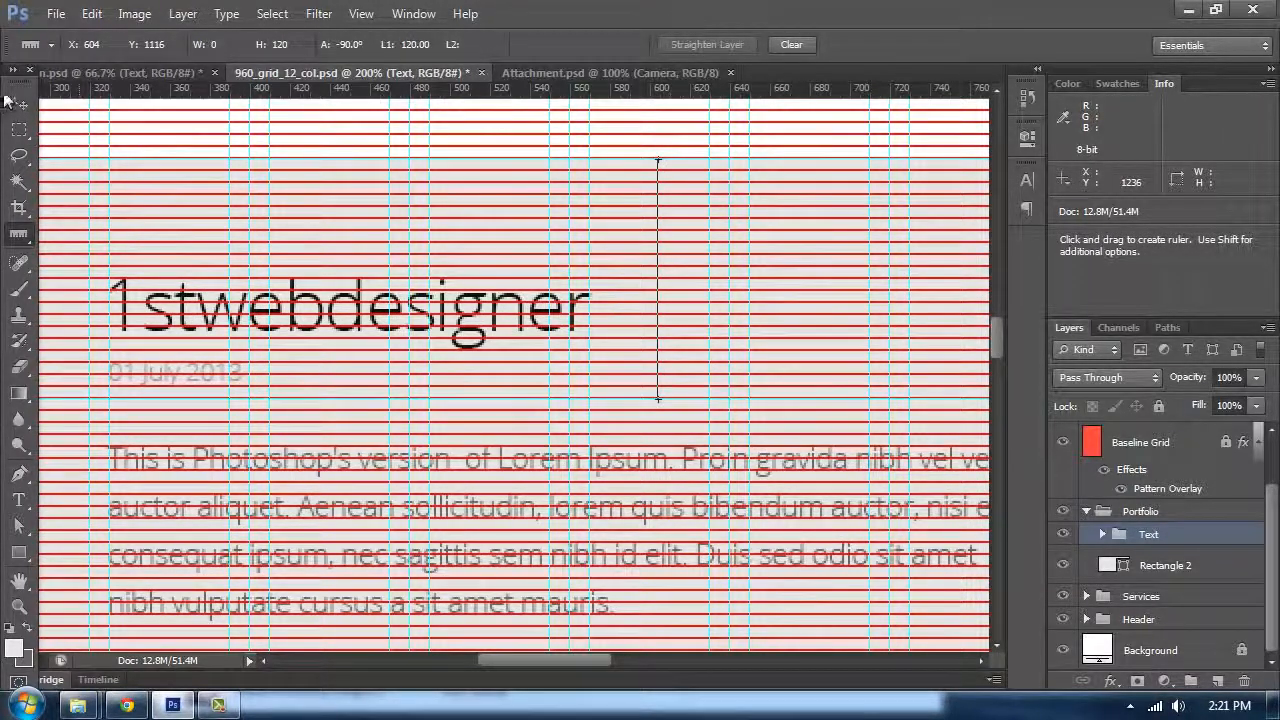
# Step: Move the text group down and across so it lines up with the grid columns
pyautogui.click(19, 103)
pyautogui.moveTo(325, 322); pyautogui.dragTo(353, 431)
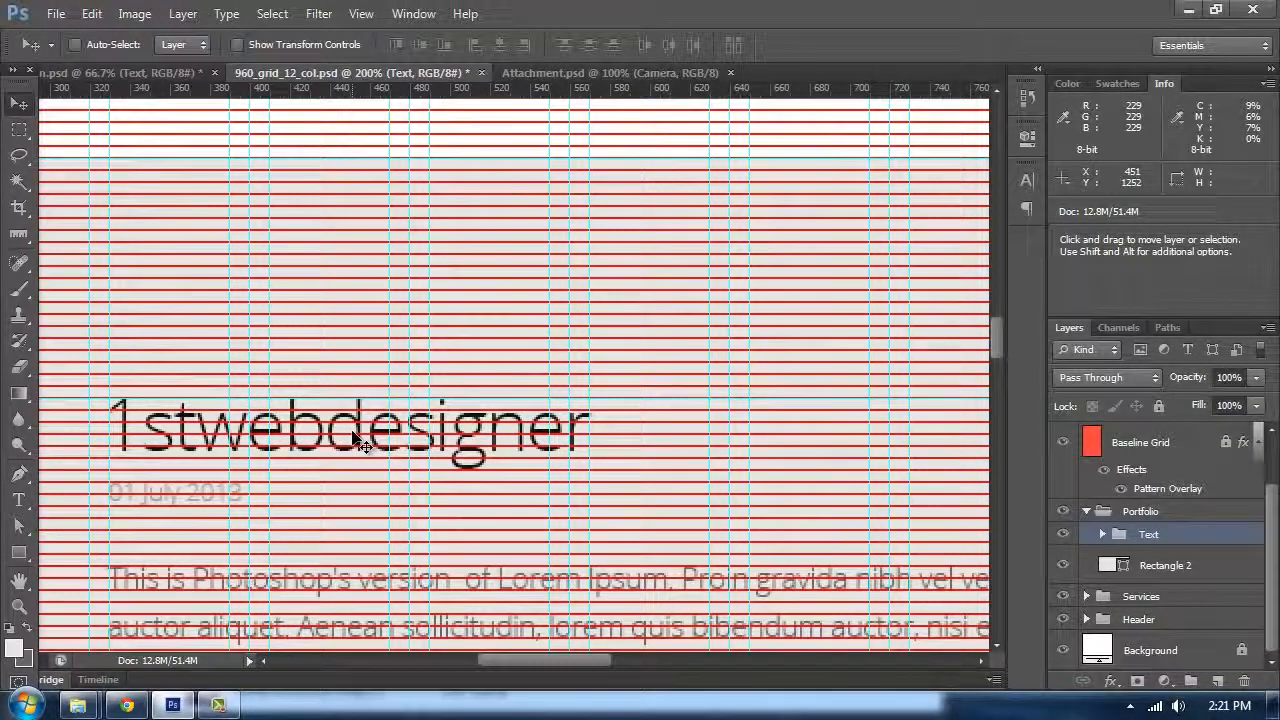
pyautogui.hotkey('ctrl', '-')
pyautogui.moveTo(586, 437); pyautogui.dragTo(580, 317)
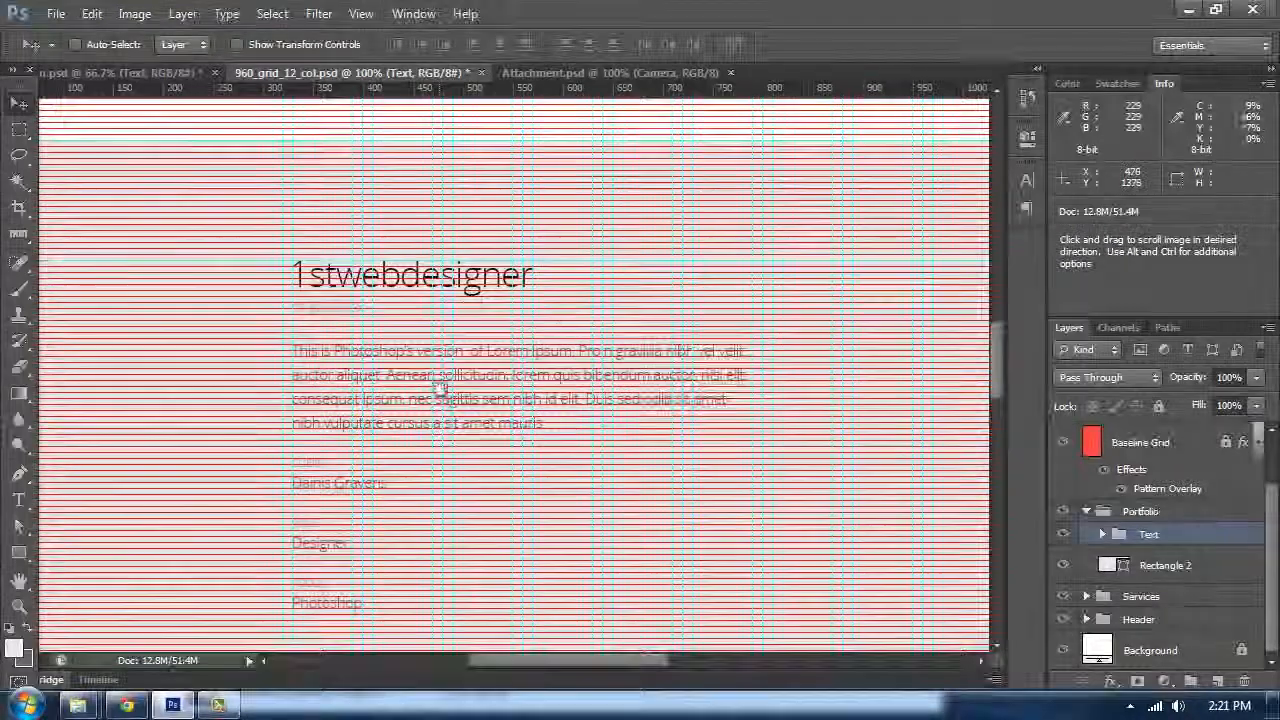
pyautogui.moveTo(437, 388); pyautogui.dragTo(523, 346)
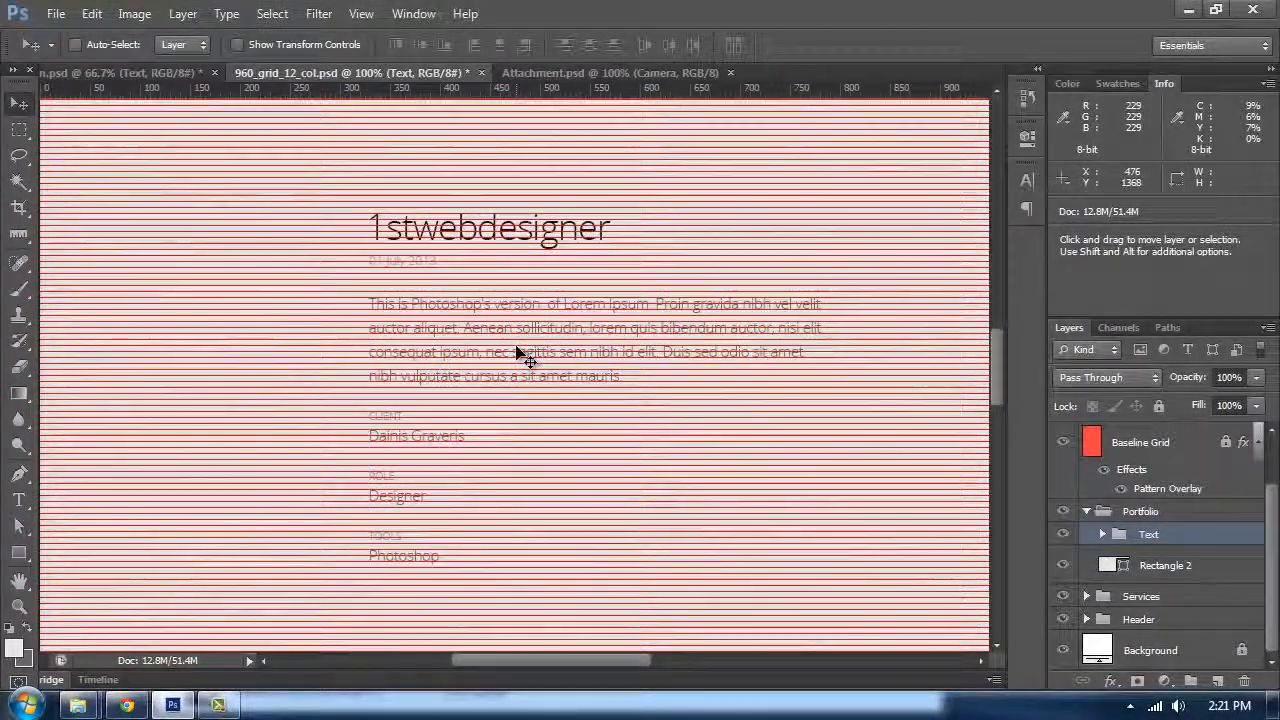
# Step: Inspect the heading's text colour in the colour picker without changing it
pyautogui.press('t')
pyautogui.click(540, 212)
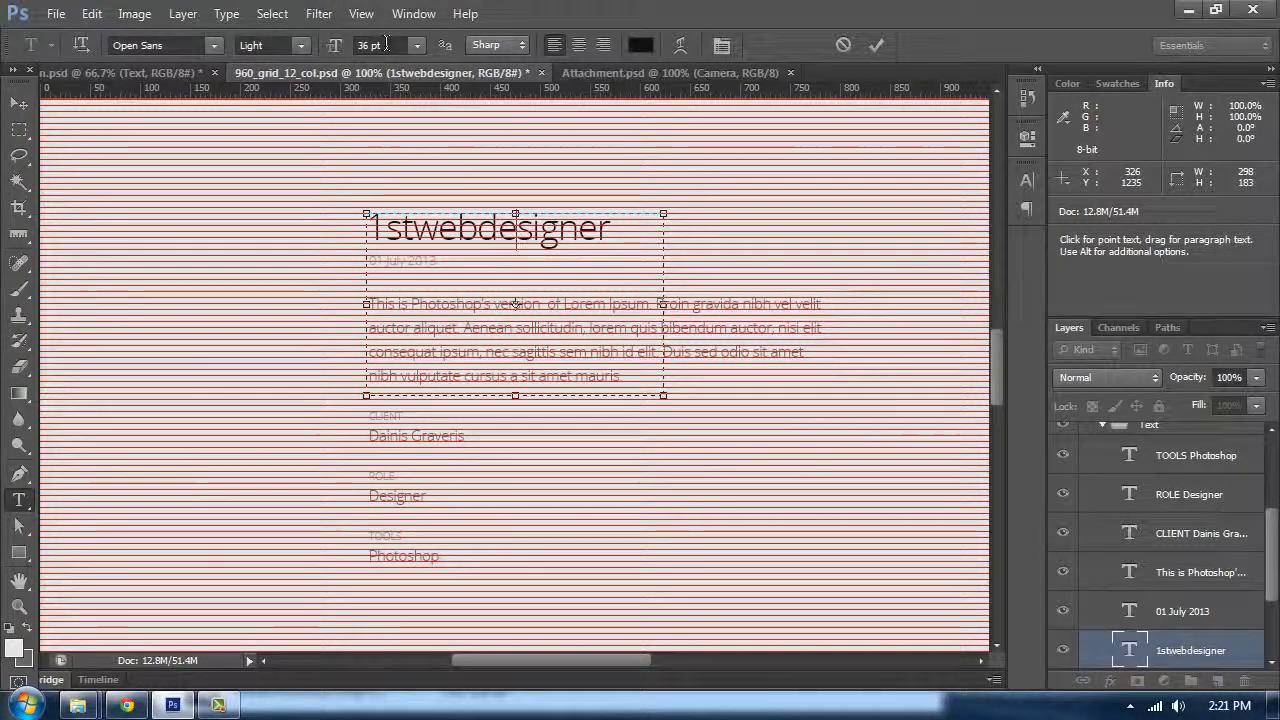
pyautogui.click(640, 45)
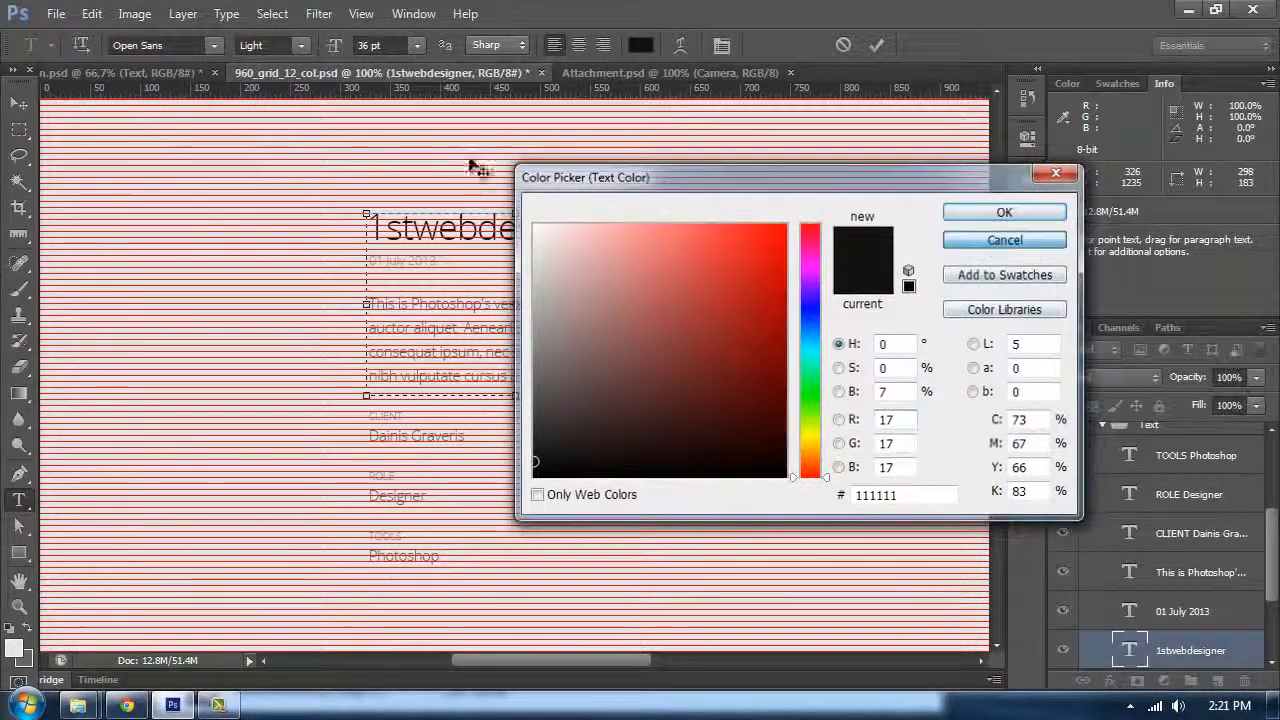
pyautogui.click(1004, 240)
pyautogui.click(20, 104)
pyautogui.scroll(2, 315, 320)
pyautogui.hotkey('ctrl', '+')
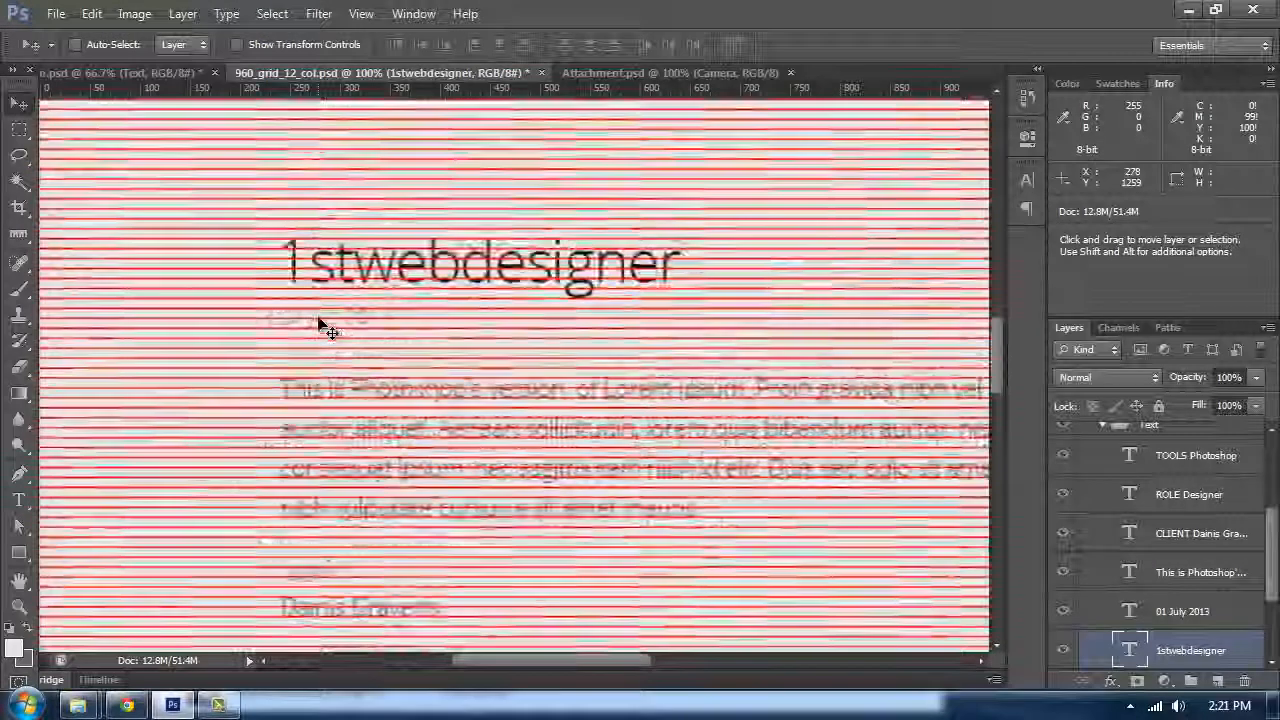
# Step: Inspect the text colours of the date line and the body paragraph without changing them
pyautogui.doubleClick(335, 310)
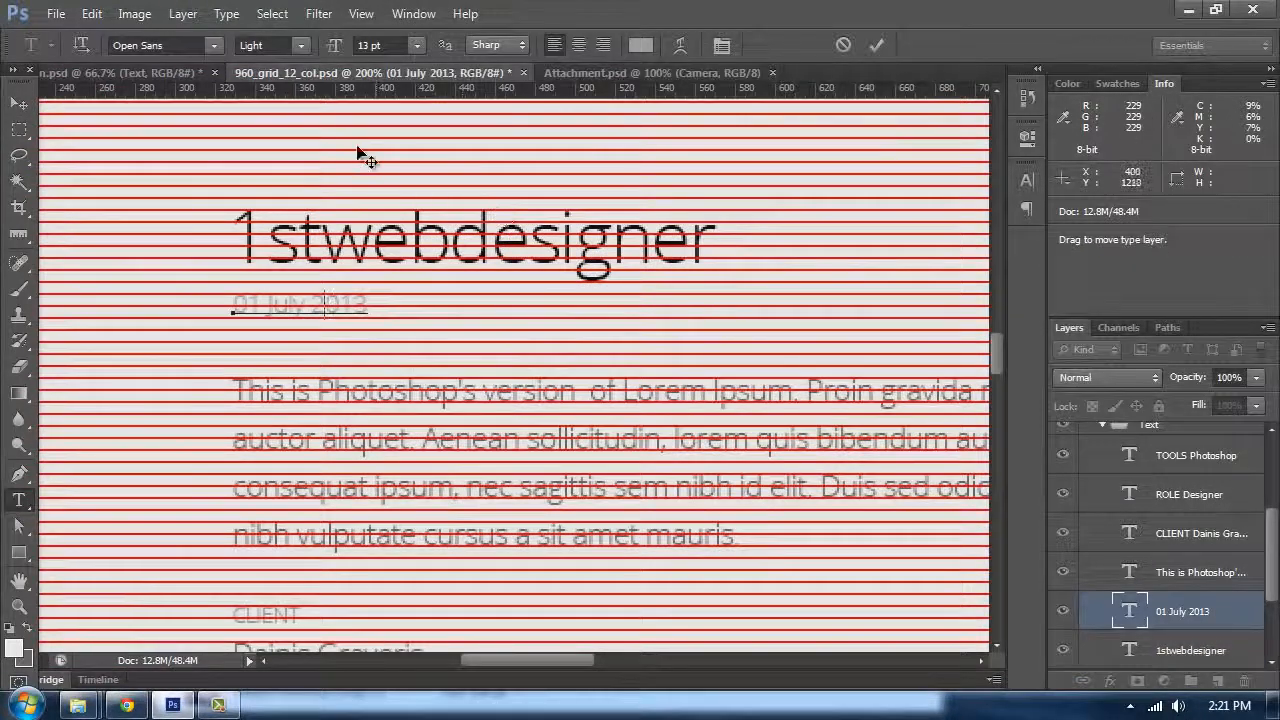
pyautogui.hotkey('ctrl', 'a')
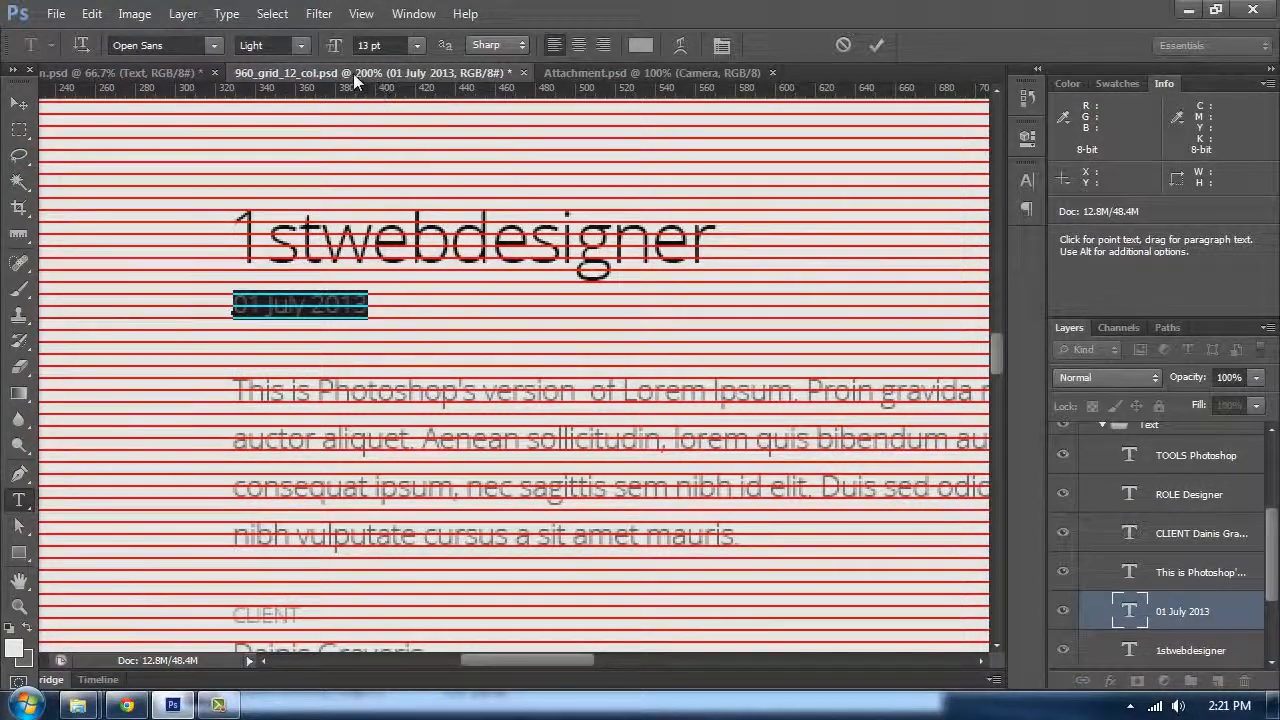
pyautogui.click(640, 46)
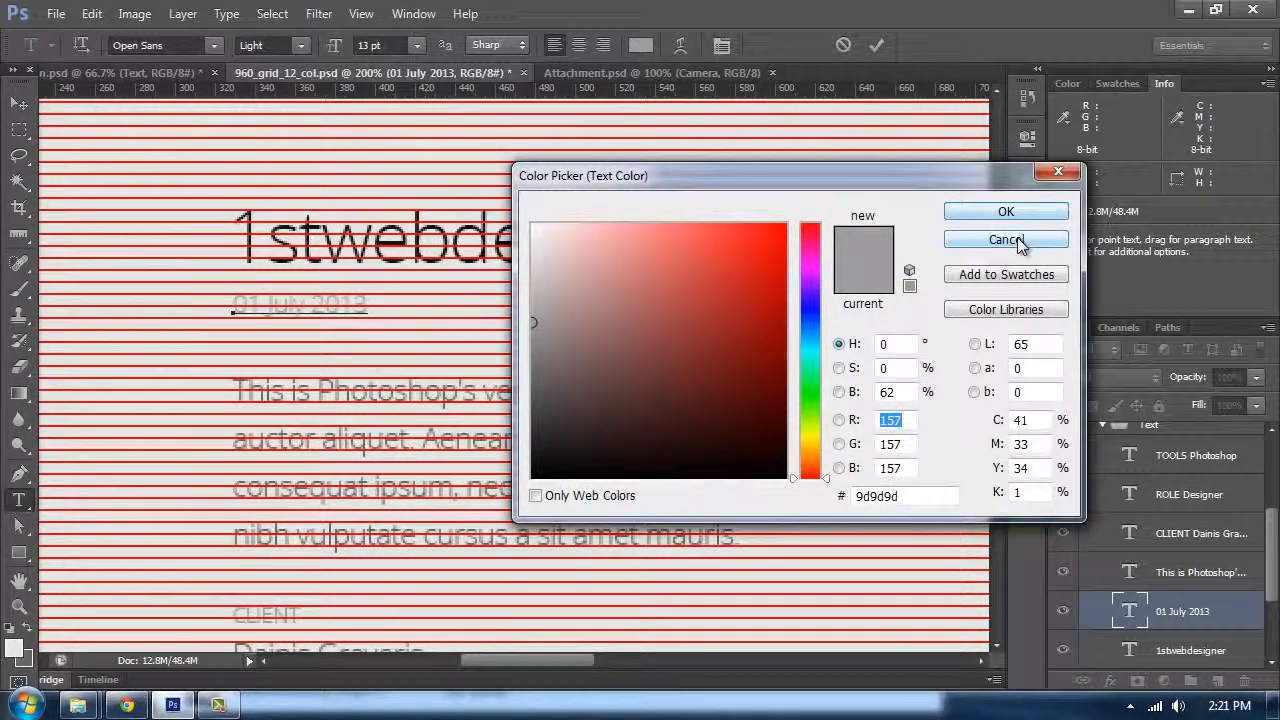
pyautogui.click(1020, 245)
pyautogui.click(20, 104)
pyautogui.doubleClick(420, 390)
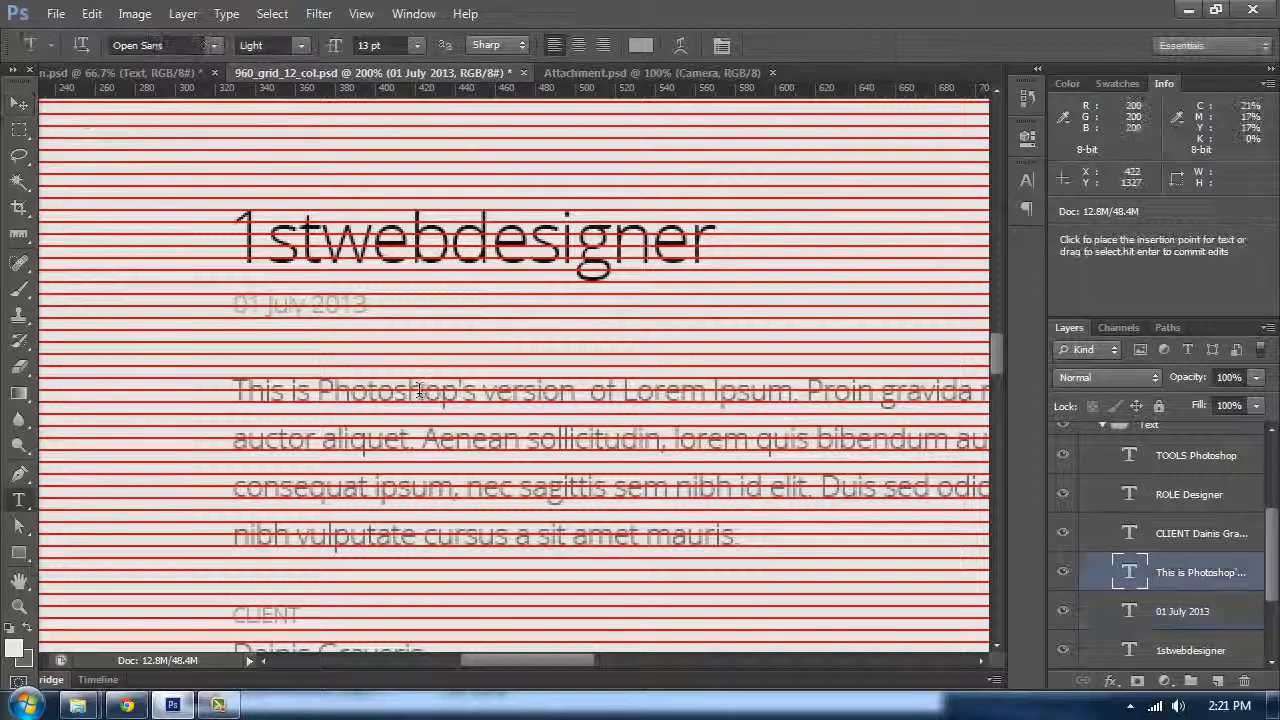
pyautogui.click(640, 46)
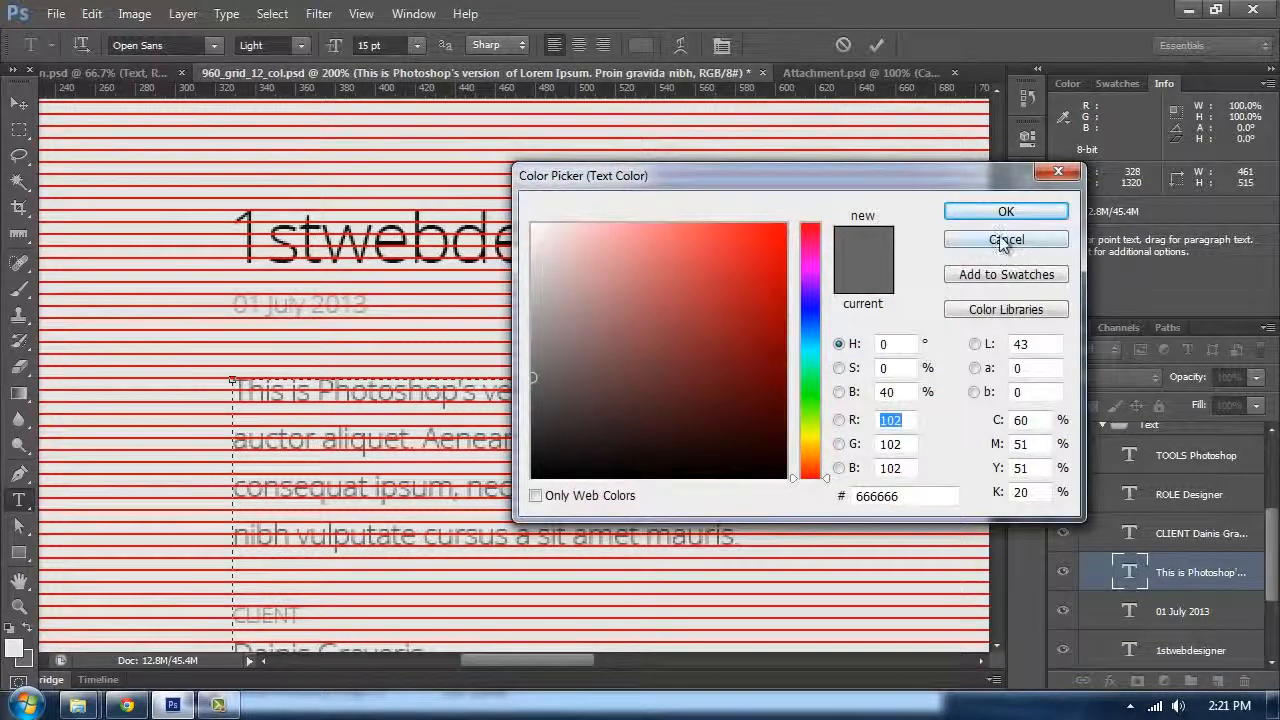
pyautogui.click(1003, 243)
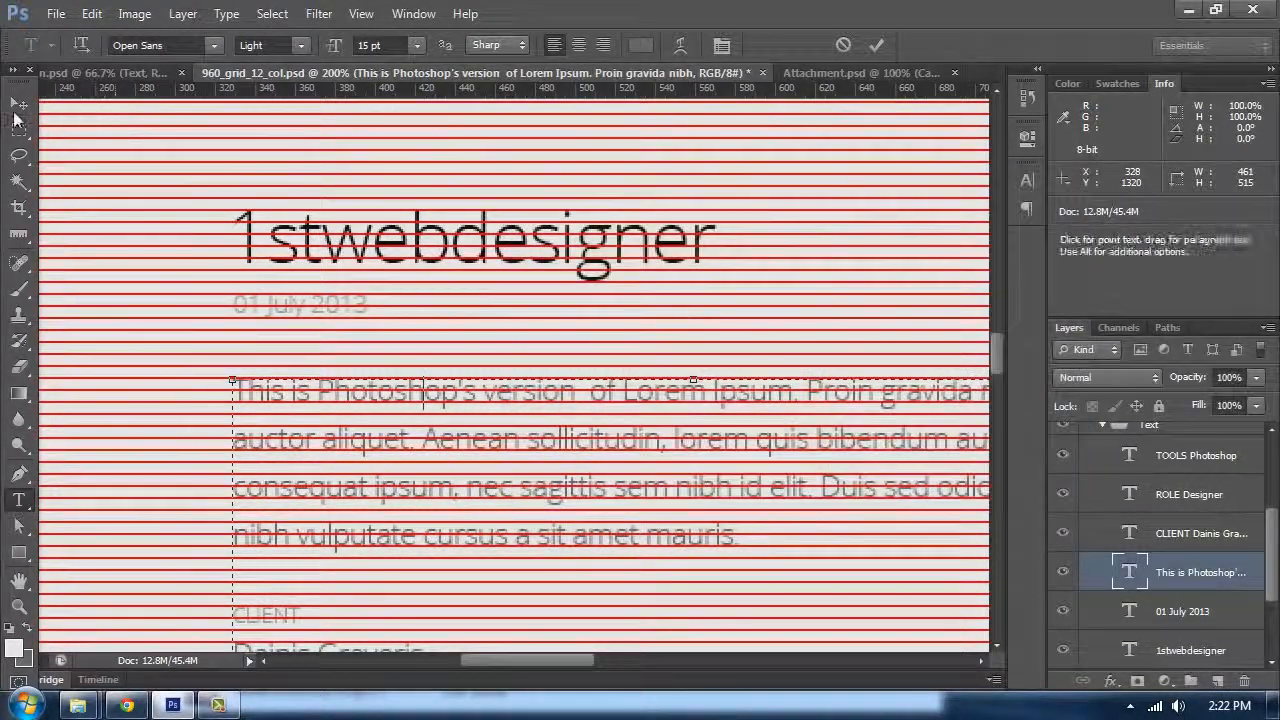
# Step: Try nudging the body paragraph up, then move it back down to its original position
pyautogui.click(18, 106)
pyautogui.moveTo(541, 377); pyautogui.dragTo(547, 288)
pyautogui.doubleClick(547, 290)
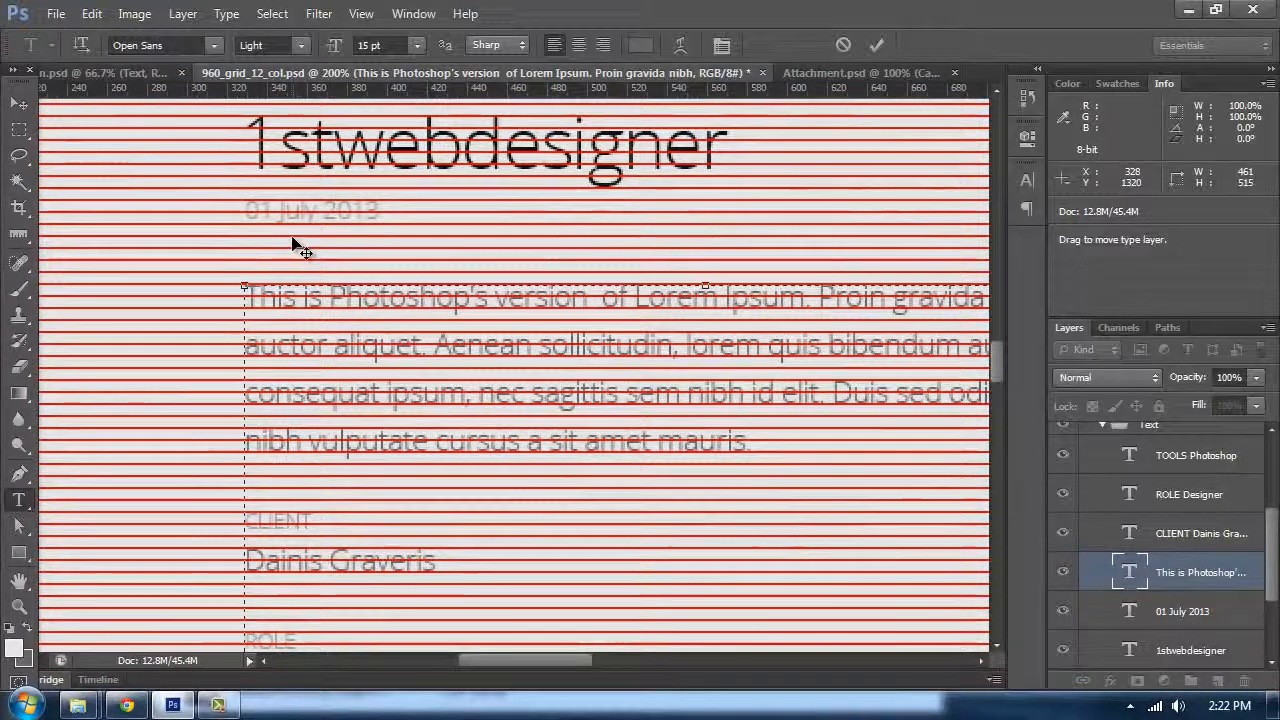
pyautogui.click(18, 106)
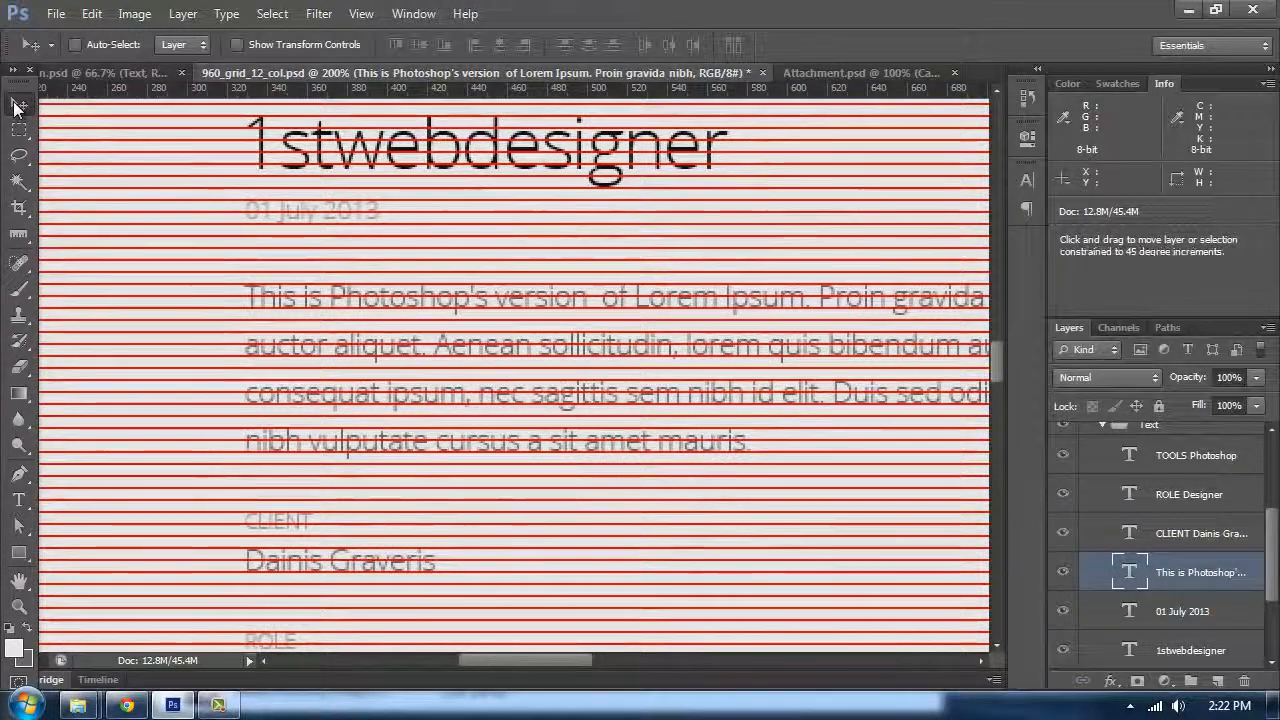
pyautogui.hotkey('shift', 'Up')
pyautogui.hotkey('shift', 'Up')
pyautogui.hotkey('shift', 'Up')
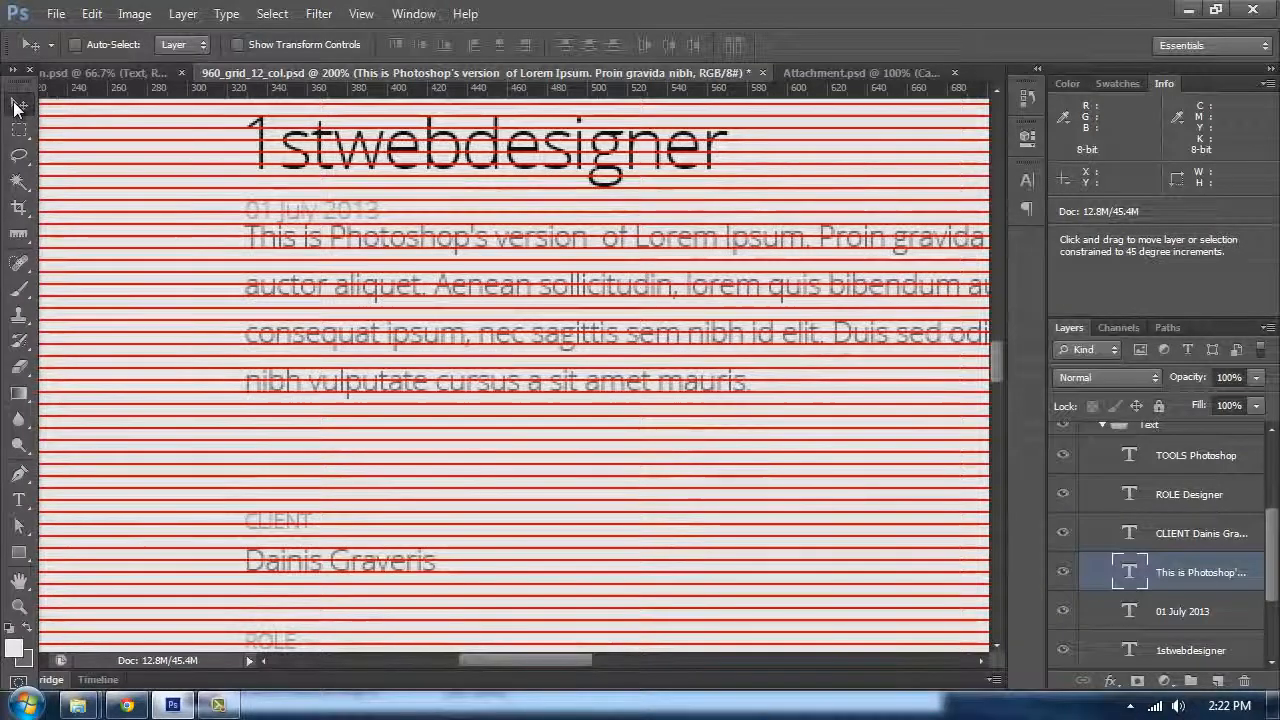
pyautogui.hotkey('shift', 'Down')
pyautogui.hotkey('shift', 'Down')
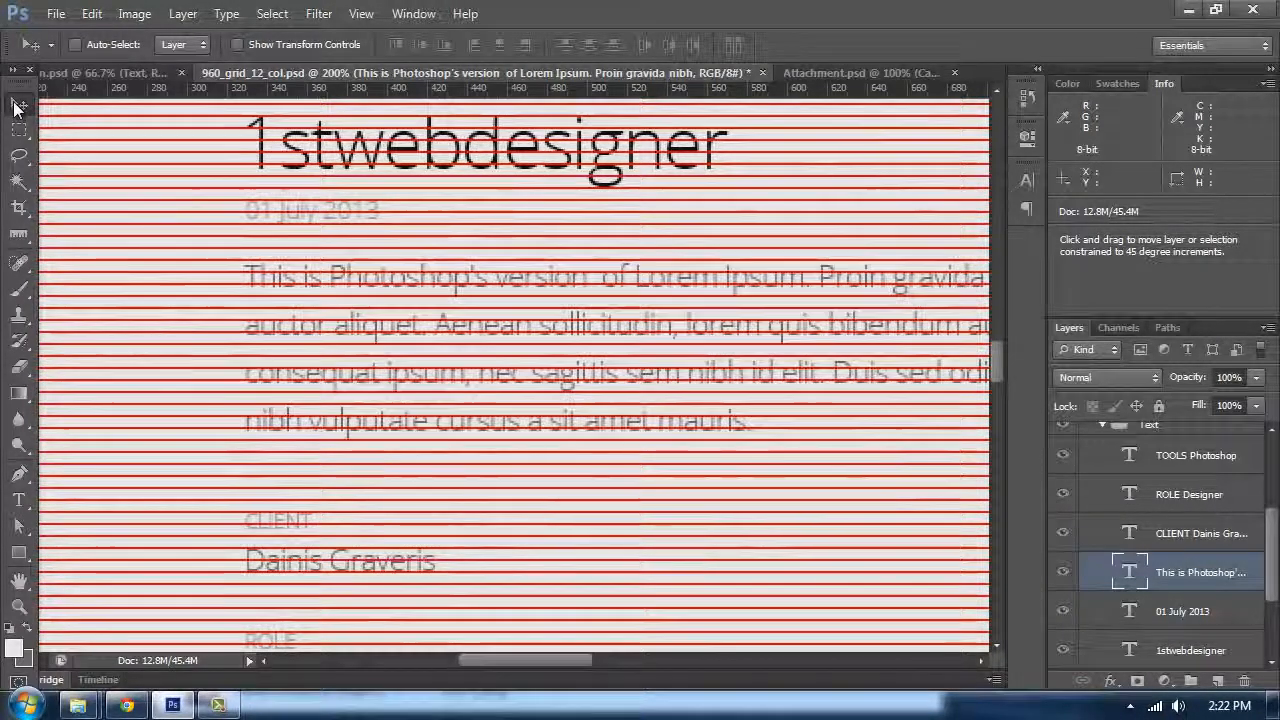
pyautogui.hotkey('shift', 'Down')
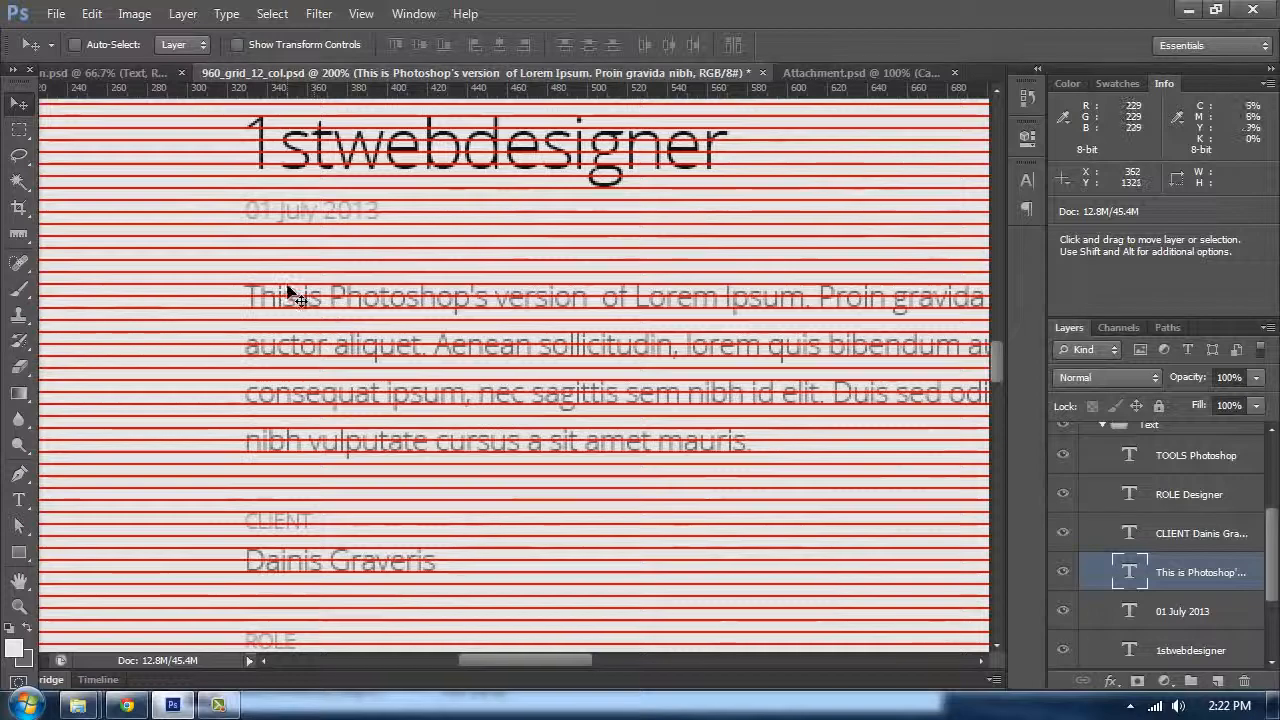
# Step: Inspect the text colours of the CLIENT label and the client name in the colour picker without changing them
pyautogui.scroll(-5, 300, 270)
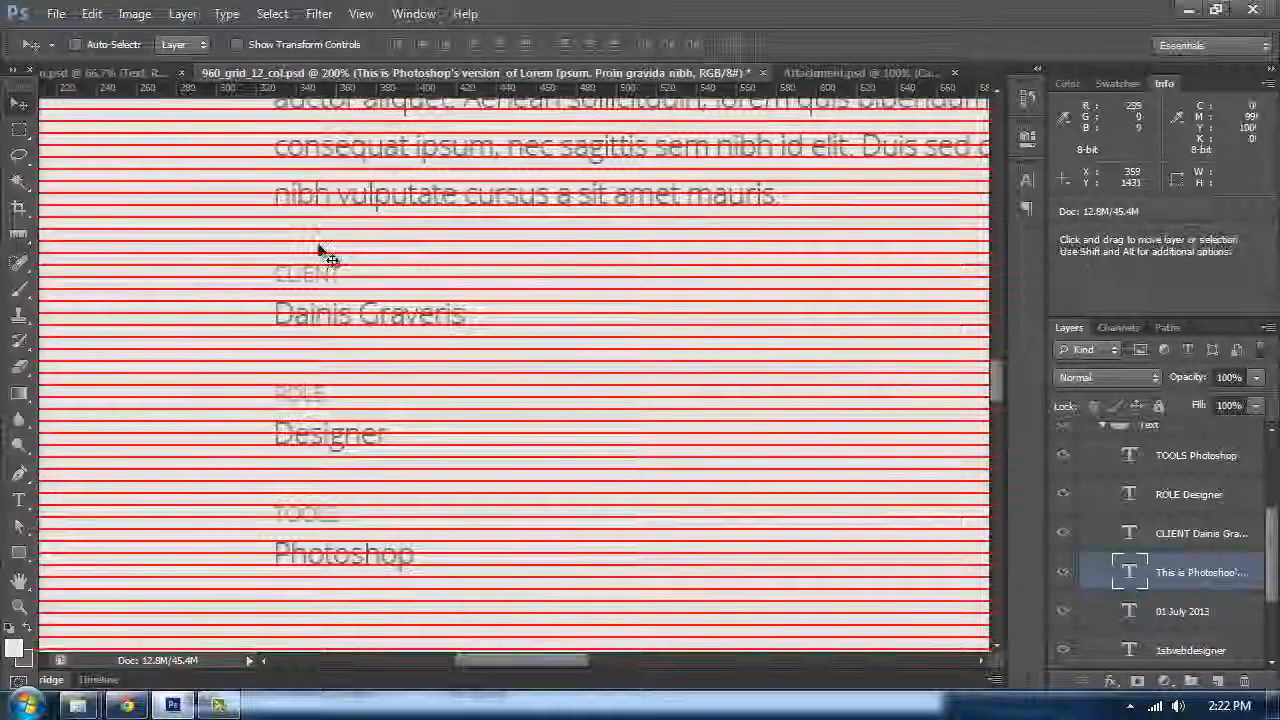
pyautogui.scroll(-2, 343, 400)
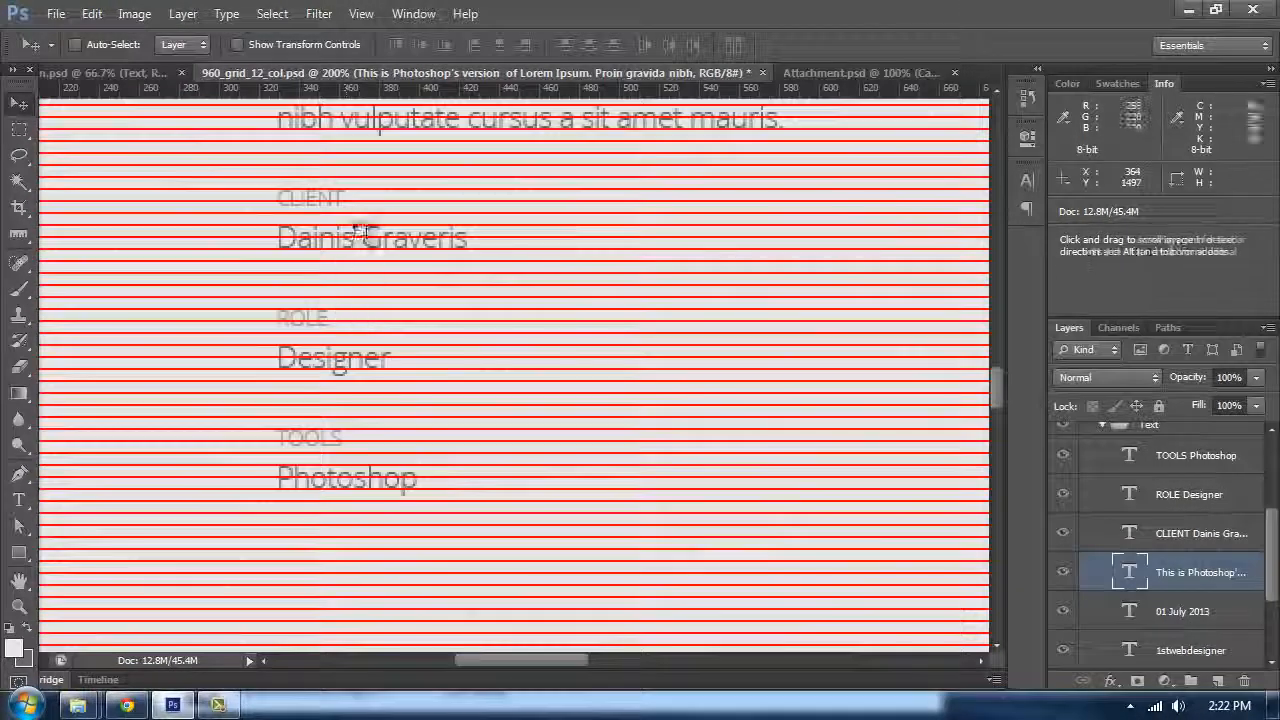
pyautogui.doubleClick(360, 232)
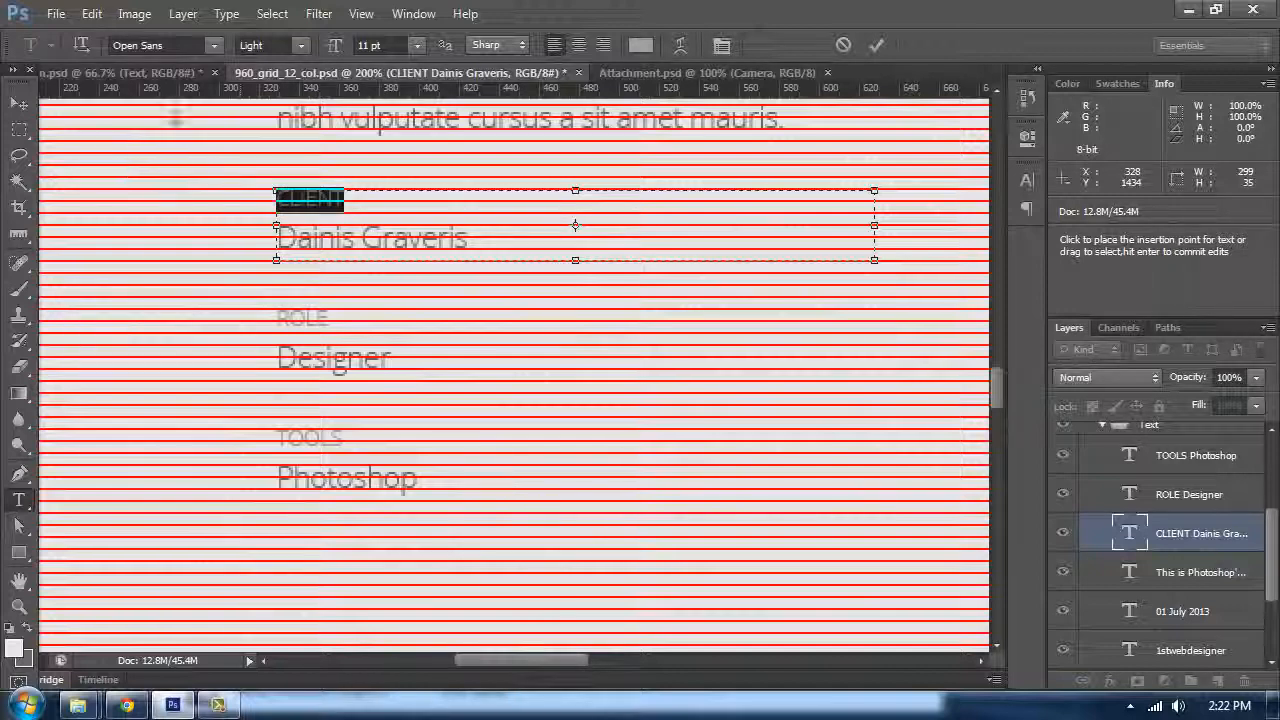
pyautogui.click(640, 45)
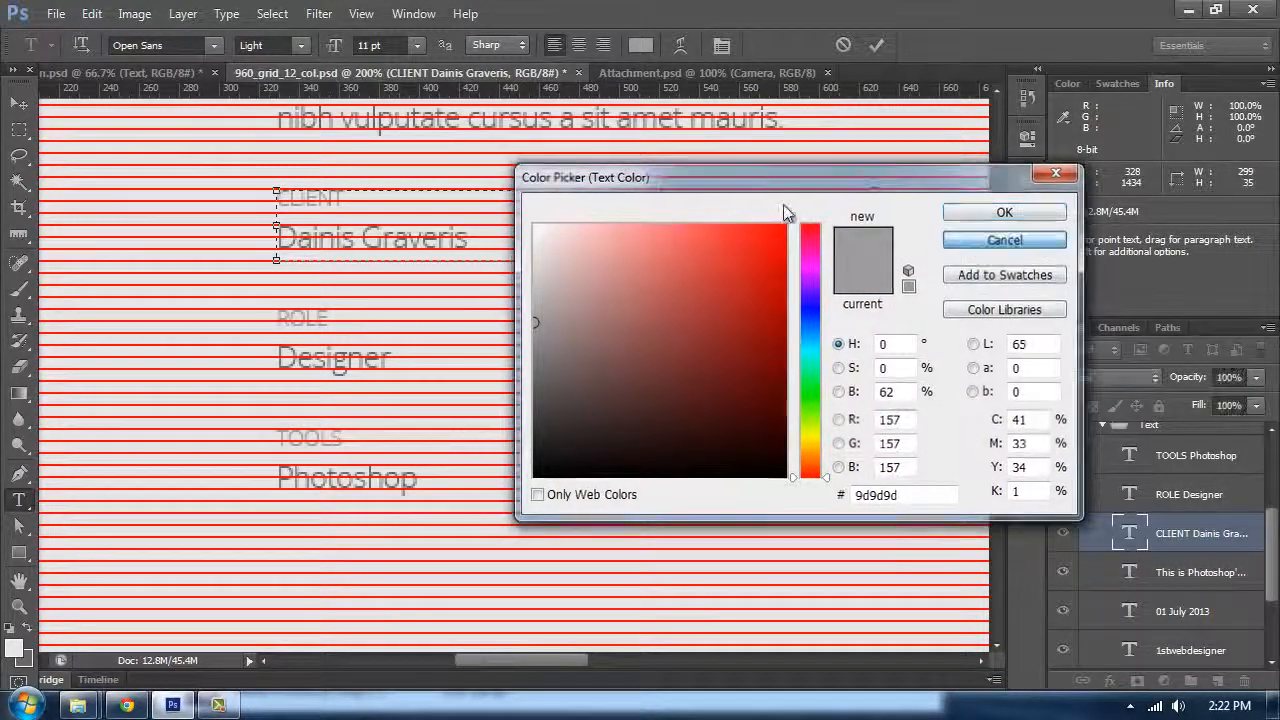
pyautogui.click(980, 248)
pyautogui.click(452, 215)
pyautogui.moveTo(487, 239); pyautogui.dragTo(249, 248)
pyautogui.click(640, 48)
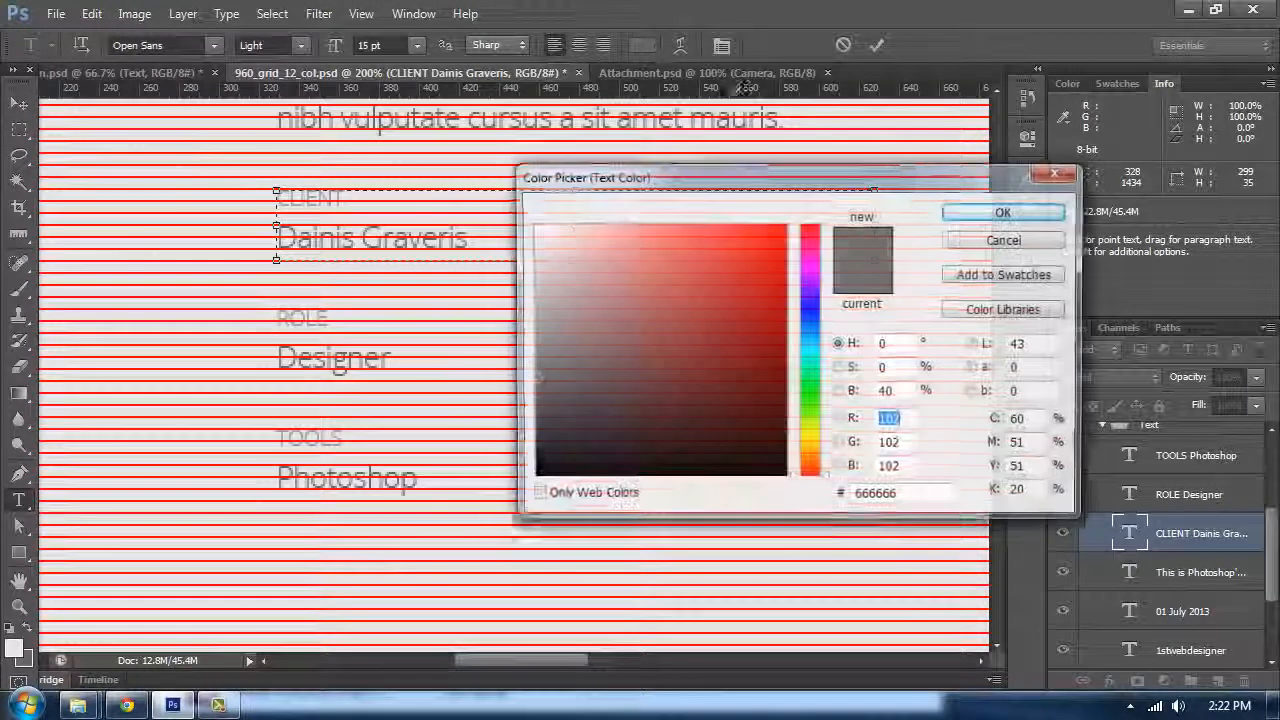
pyautogui.click(965, 245)
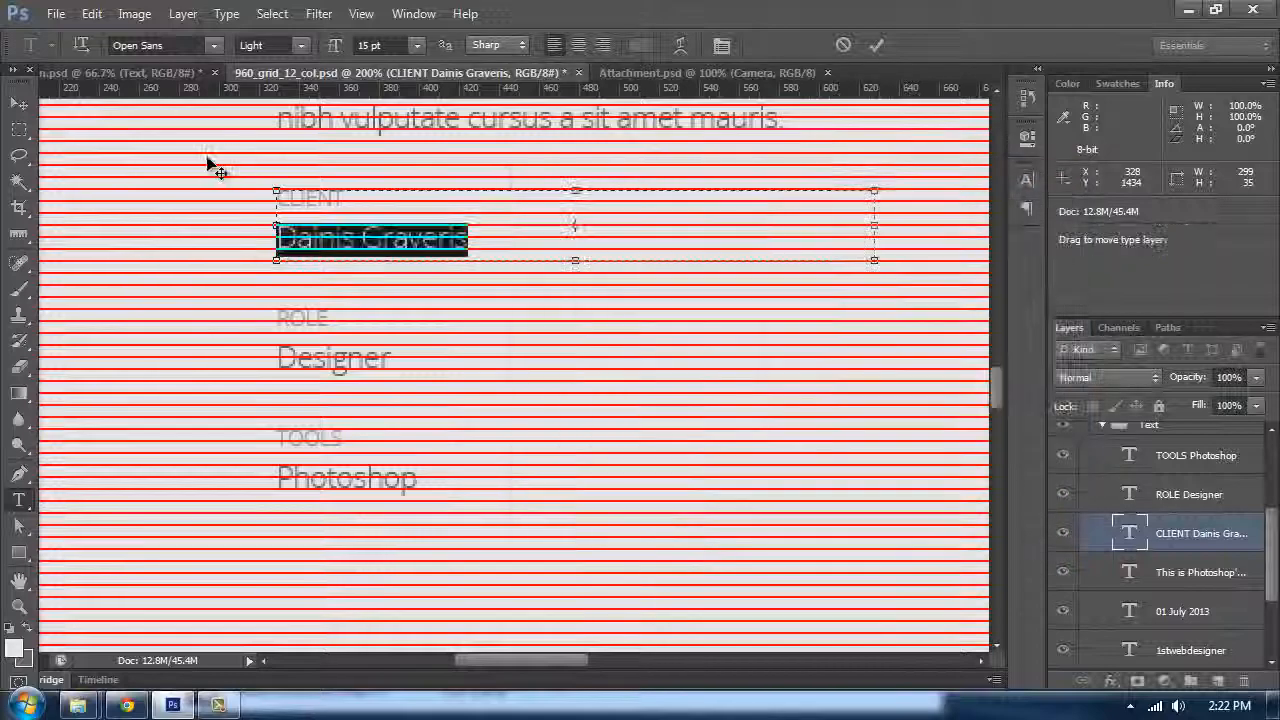
pyautogui.click(20, 104)
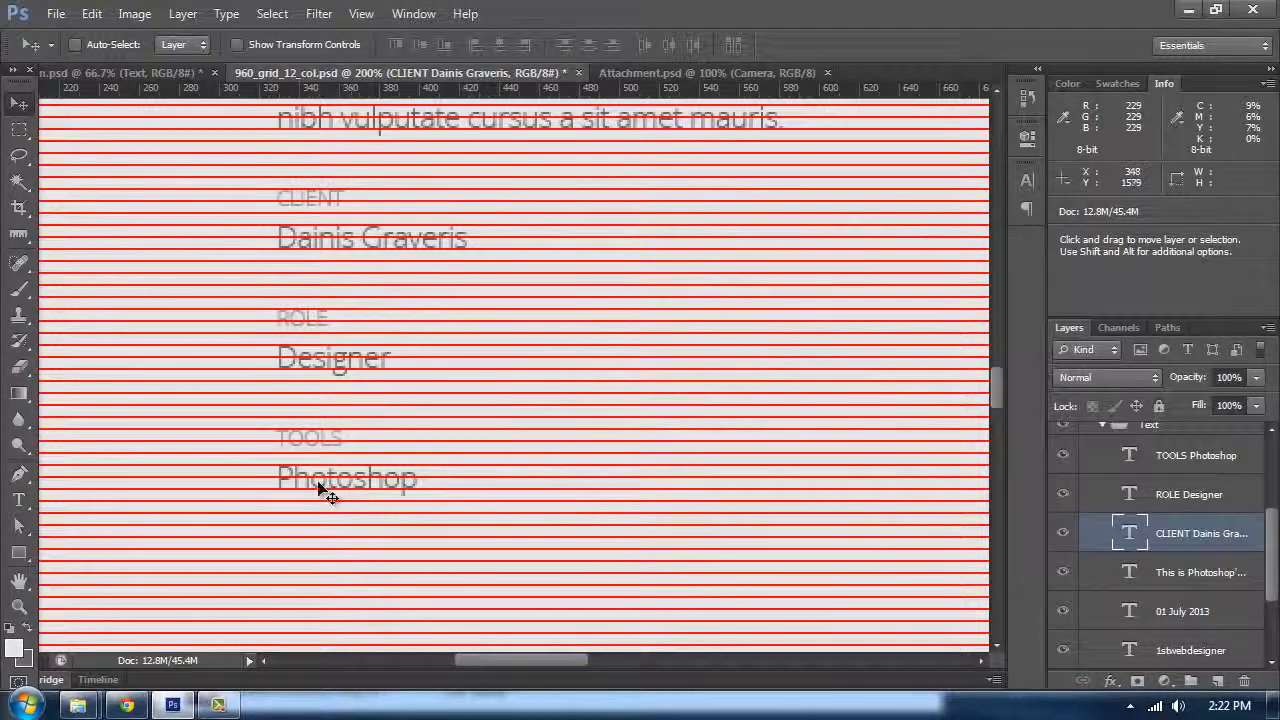
# Step: Select the Text group inside Portfolio and add a new empty layer above it
pyautogui.hotkey('ctrl', '-')
pyautogui.hotkey('ctrl', '-')
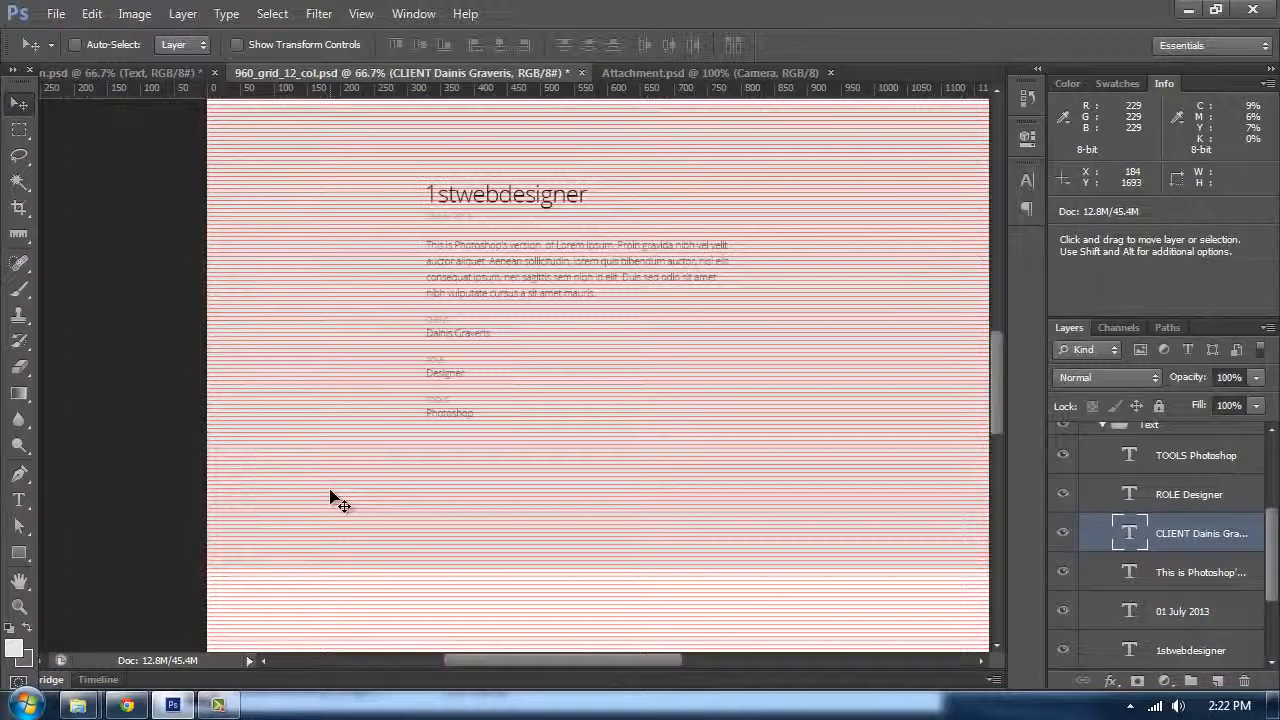
pyautogui.scroll(3, 1118, 548)
pyautogui.click(1103, 541)
pyautogui.click(1176, 550)
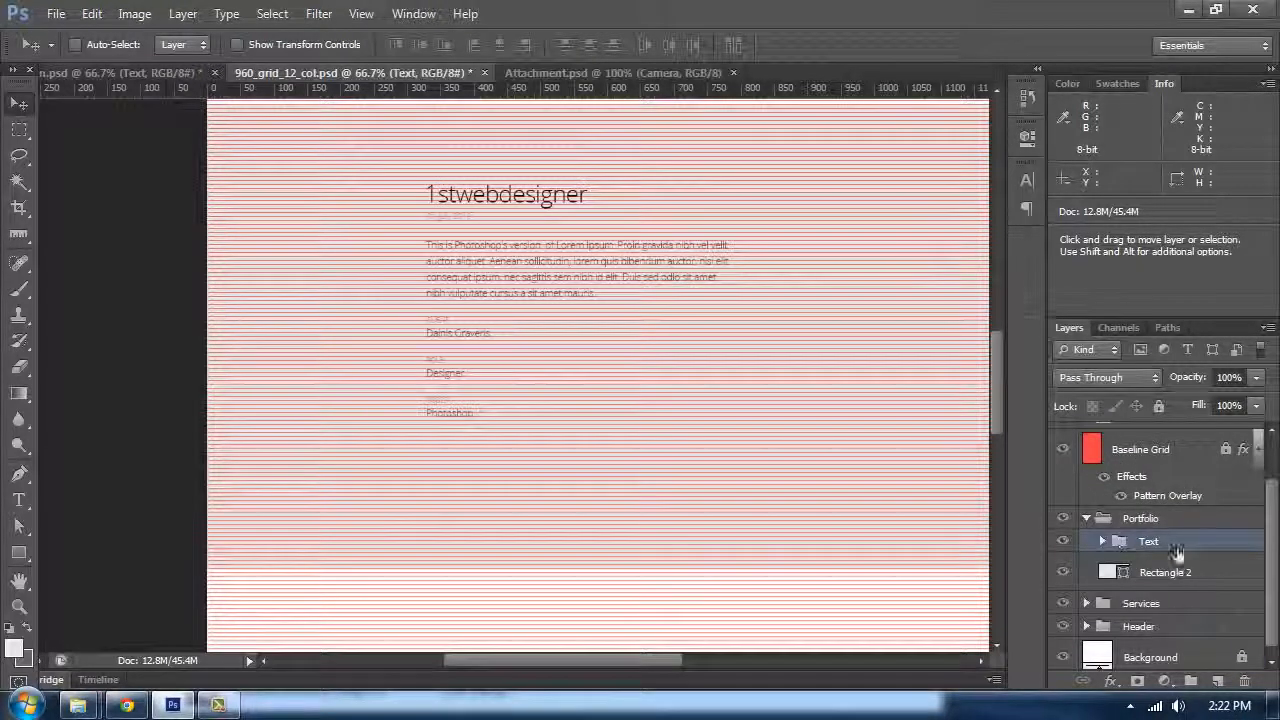
pyautogui.click(1220, 683)
# Step: Hide the Baseline Grid layer and compare the section with the reference design's View Project button
pyautogui.scroll(-2, 510, 425)
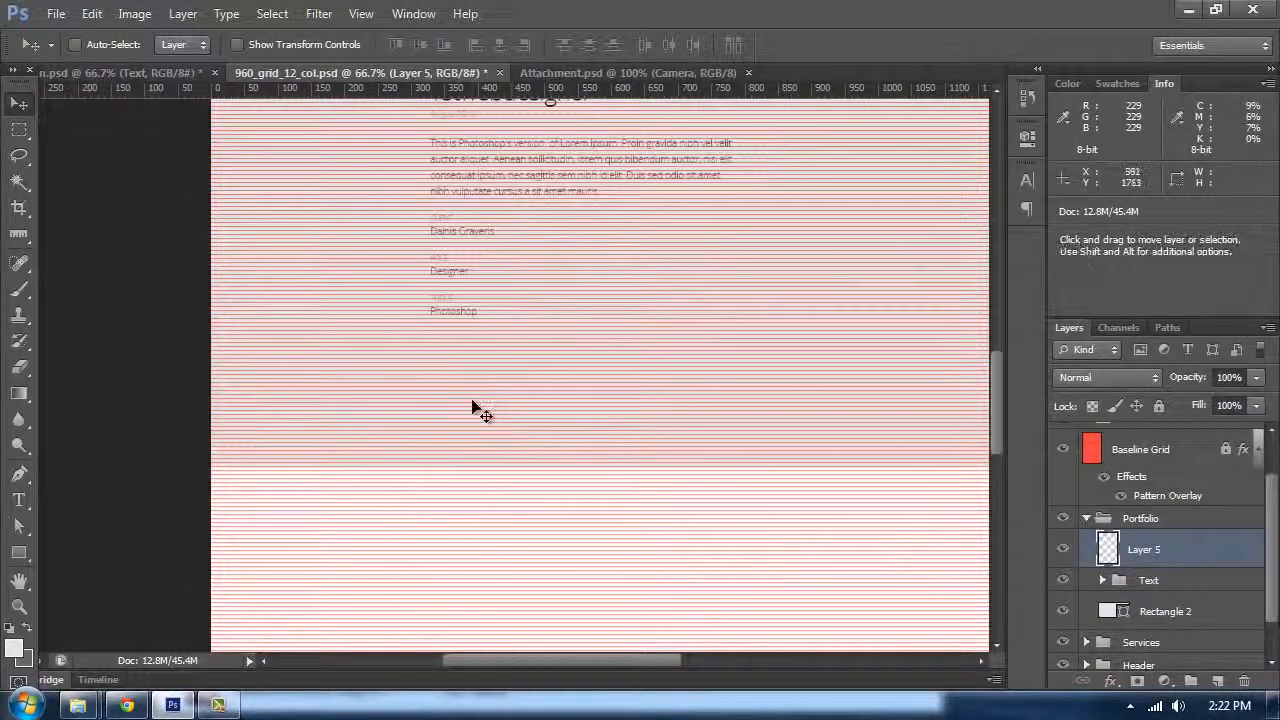
pyautogui.click(1063, 449)
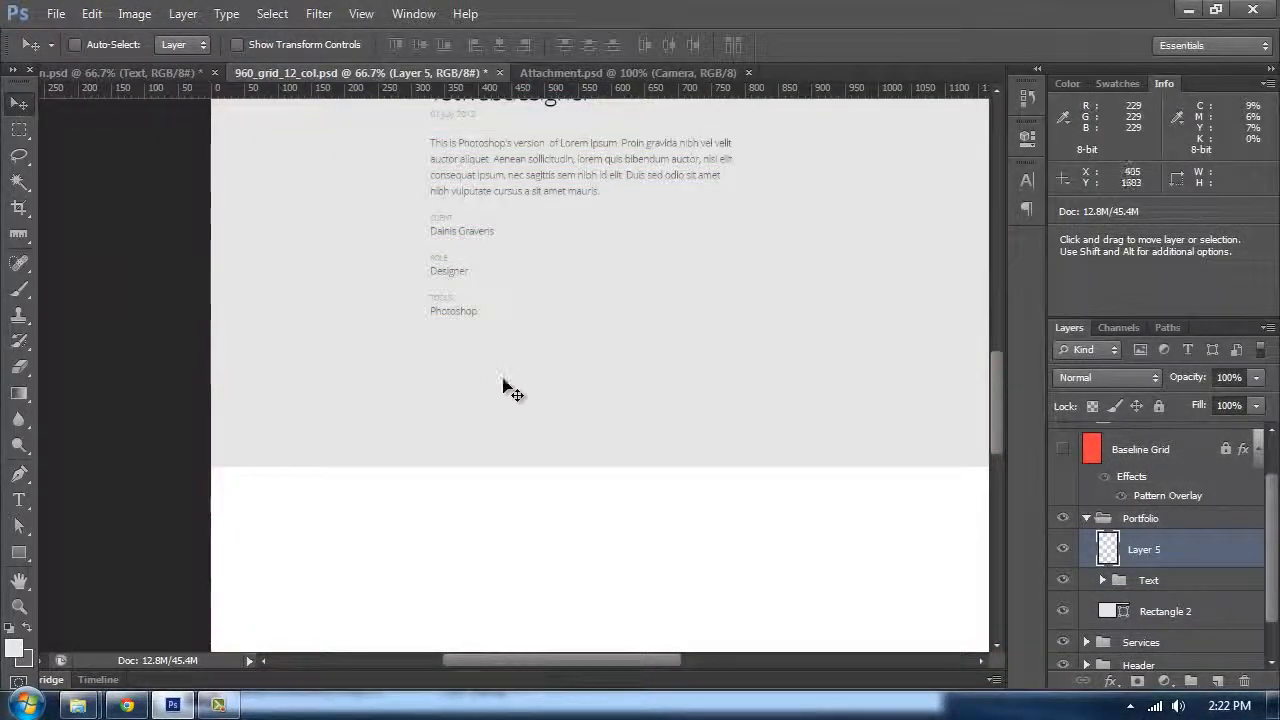
pyautogui.scroll(1, 503, 386)
pyautogui.click(110, 76)
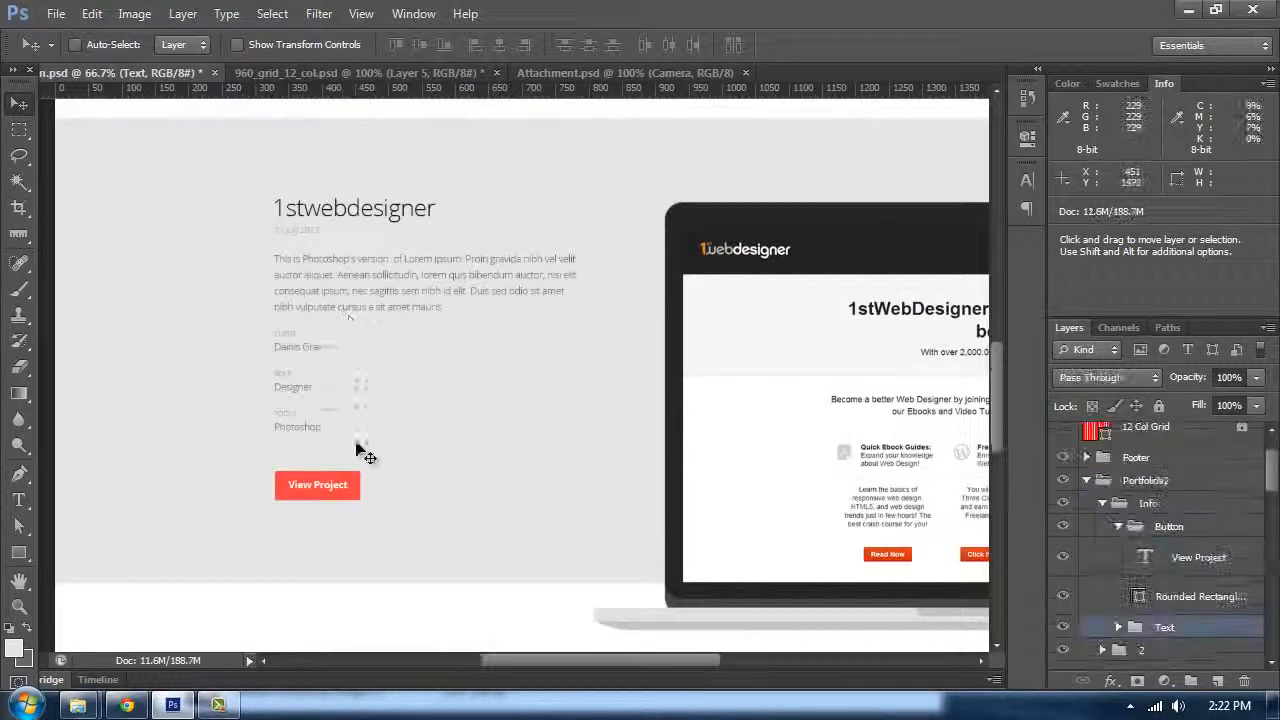
pyautogui.click(338, 76)
# Step: Put the new empty layer into a group named Button
pyautogui.scroll(-2, 650, 430)
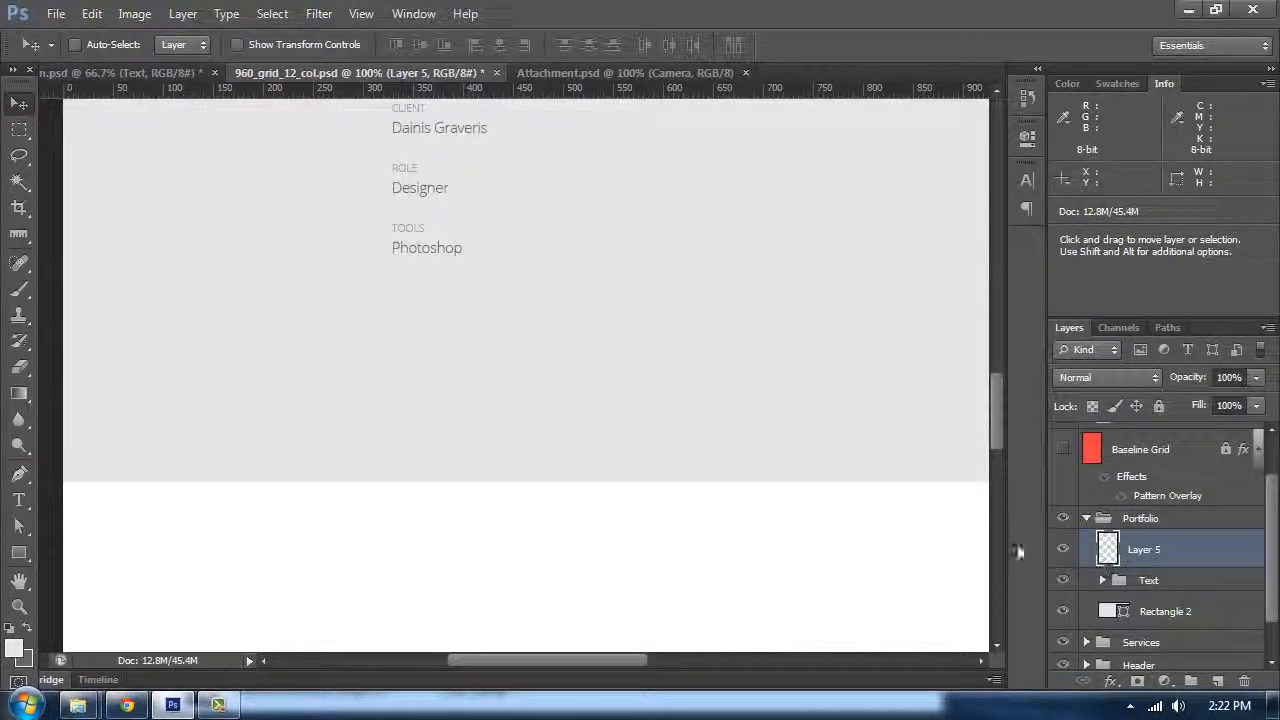
pyautogui.hotkey('ctrl', 'g')
pyautogui.doubleClick(1145, 541)
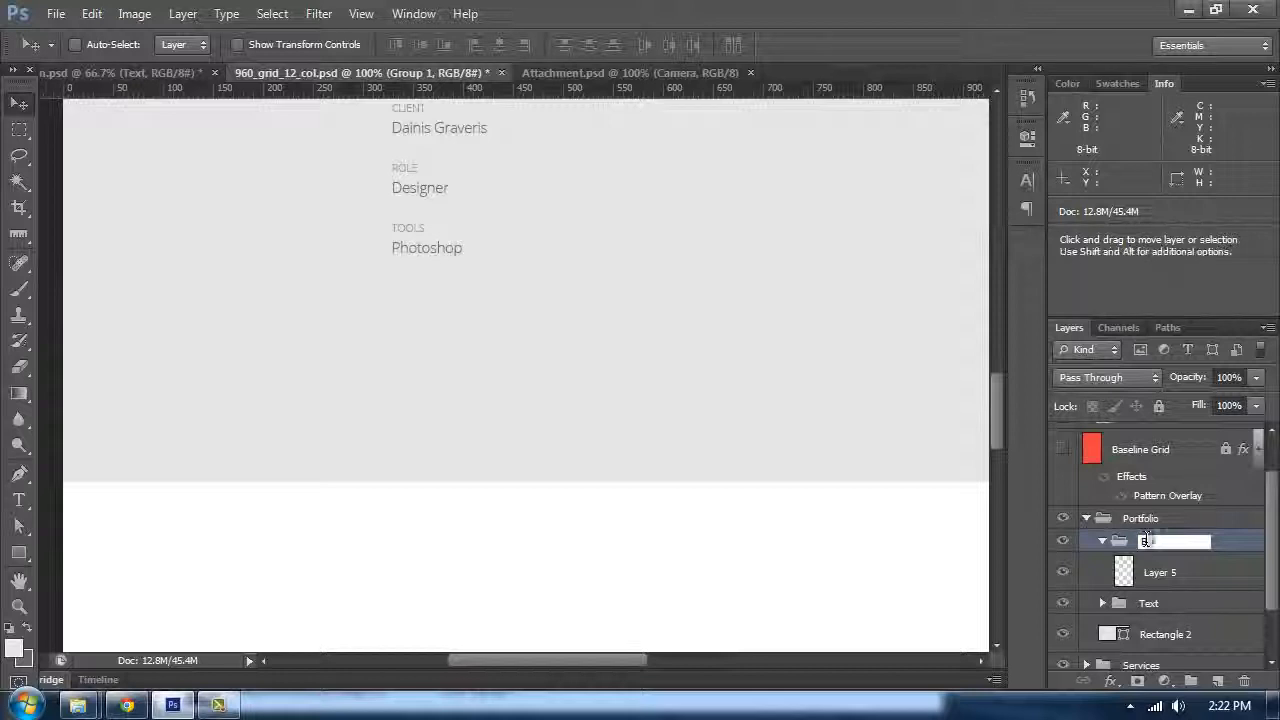
pyautogui.write('Button')
# Step: Add a "View Project" text layer below the Tools entry inside the Button group
pyautogui.click(1160, 572)
pyautogui.press('t')
pyautogui.click(407, 370)
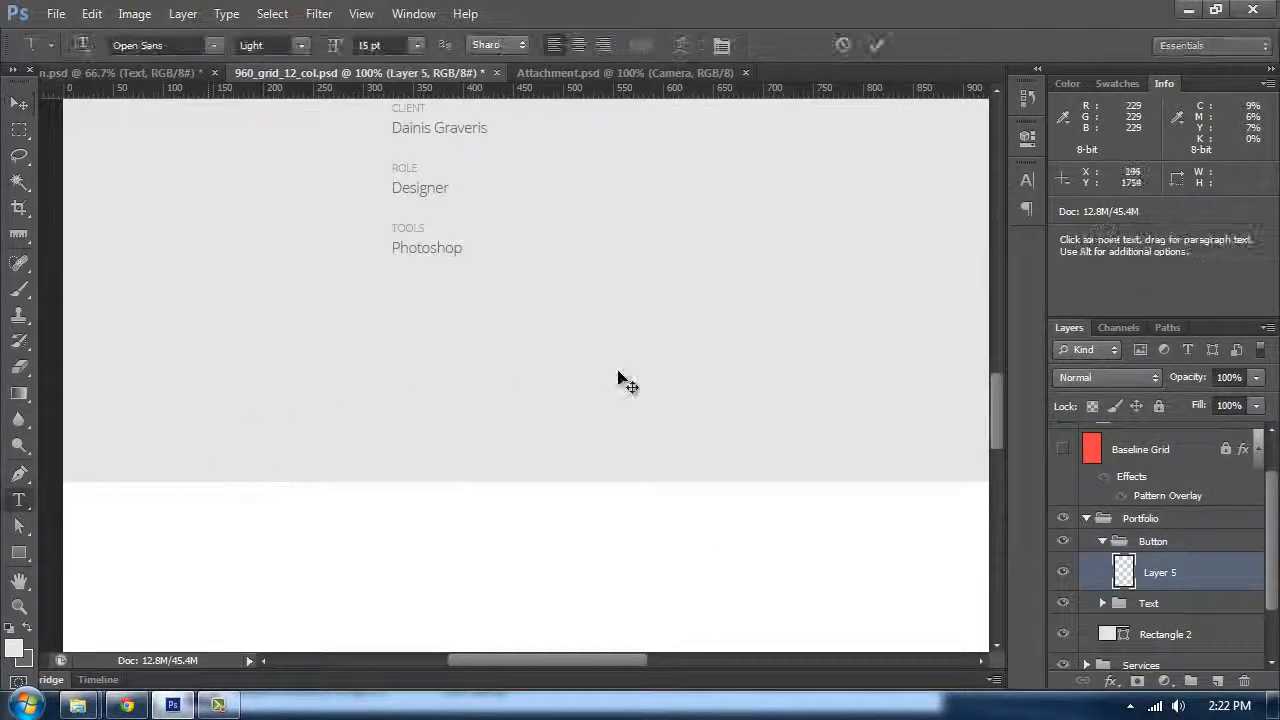
pyautogui.write('View Project')
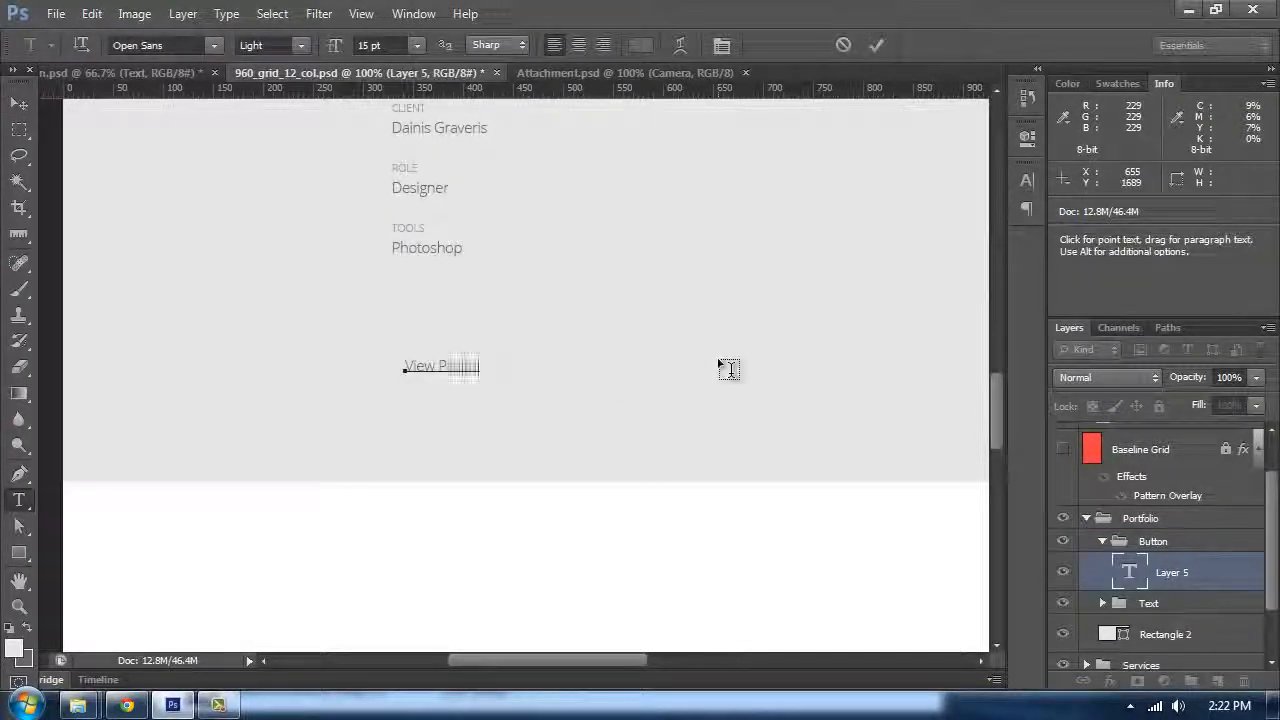
# Step: Set the View Project text's font style to Bold
pyautogui.hotkey('ctrl', 'a')
pyautogui.click(299, 45)
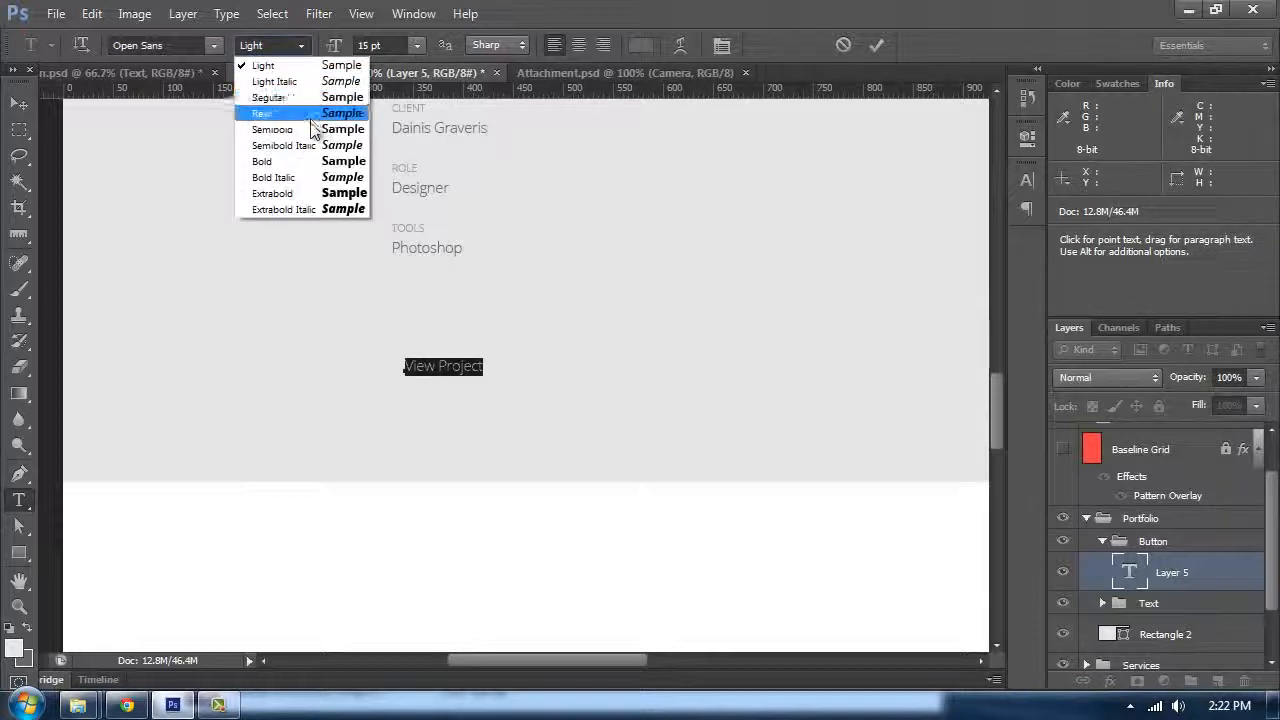
pyautogui.click(312, 161)
pyautogui.click(18, 103)
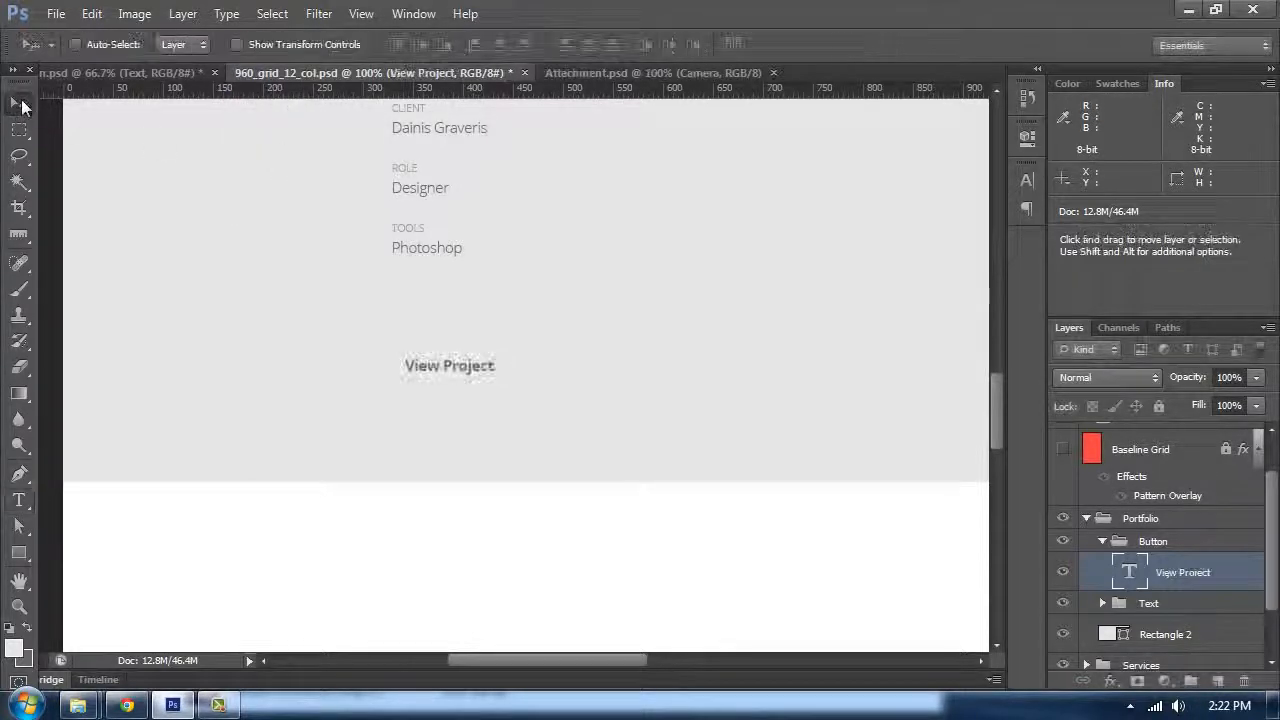
# Step: Change the View Project text colour to white
pyautogui.doubleClick(449, 365)
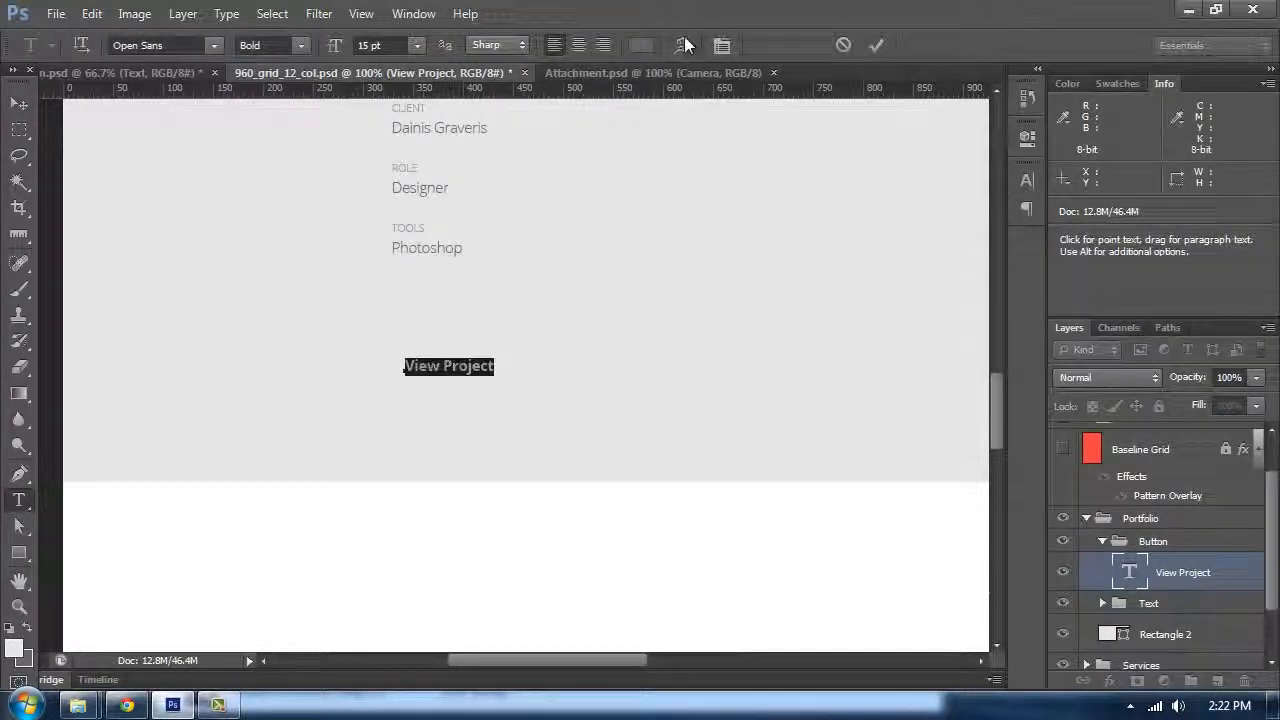
pyautogui.click(642, 45)
pyautogui.click(988, 211)
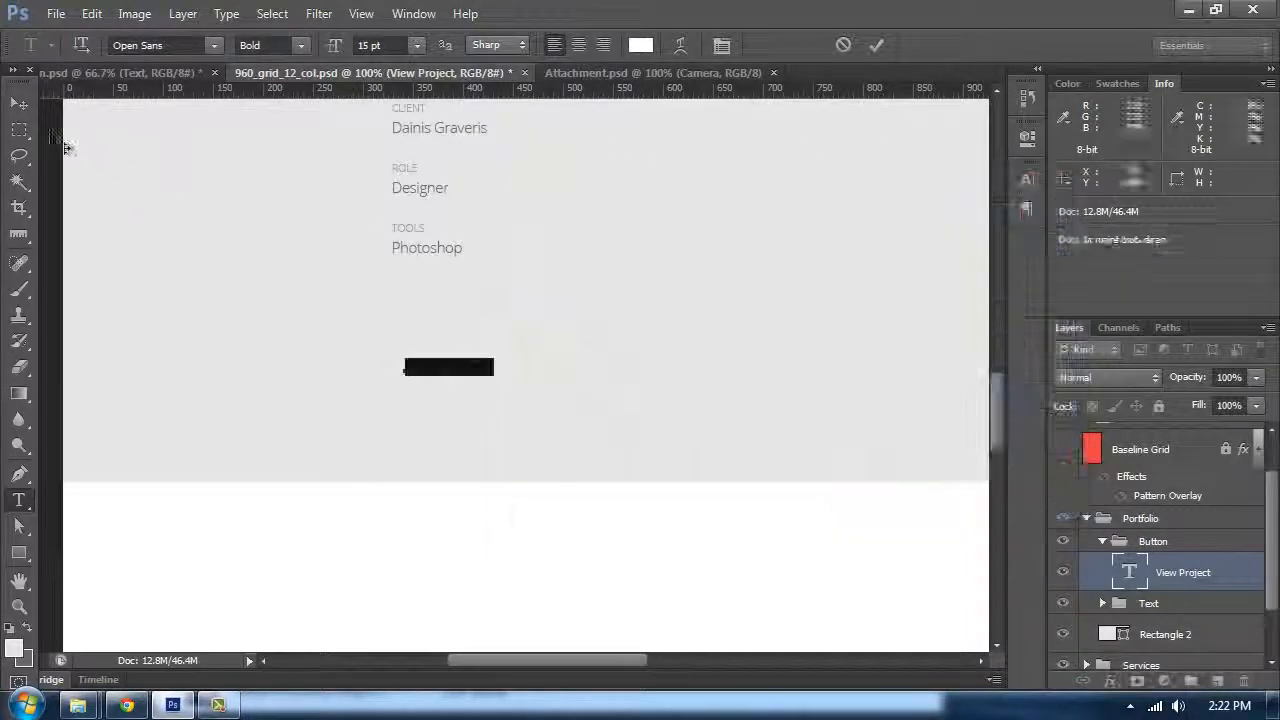
# Step: Open Free Transform on the View Project text to check its dimensions
pyautogui.click(22, 103)
pyautogui.hotkey('ctrl', 't')
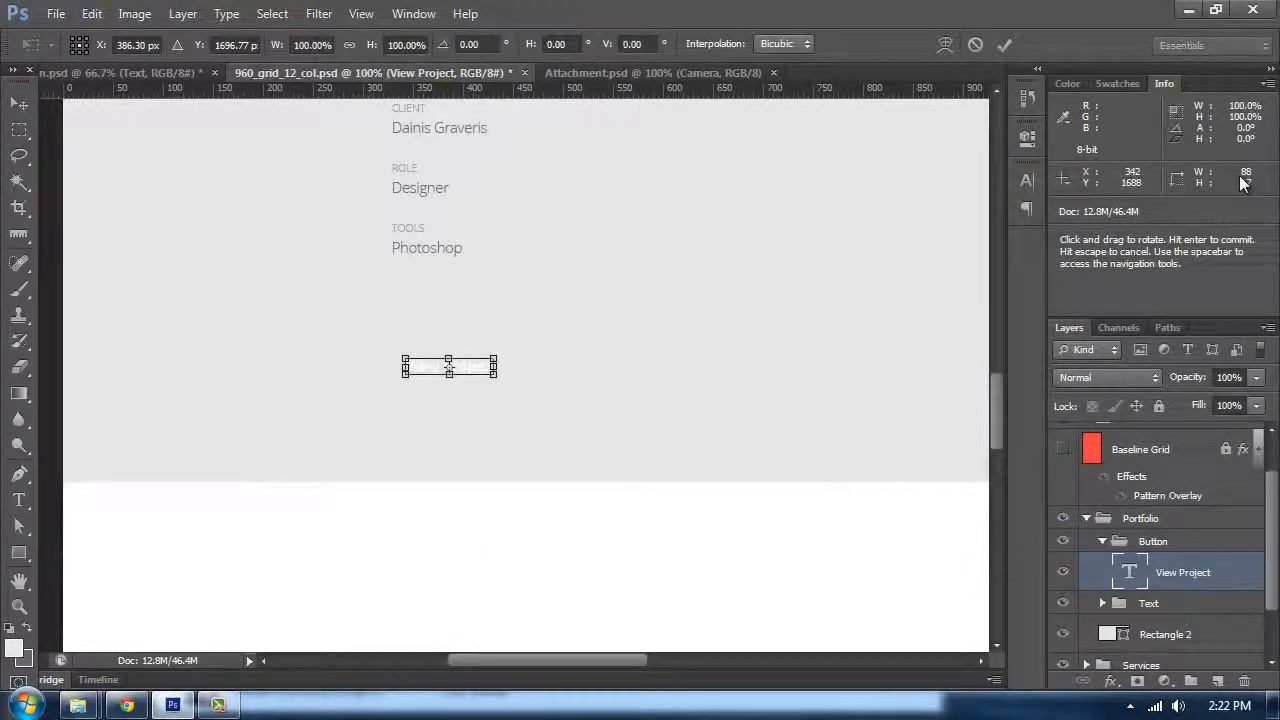
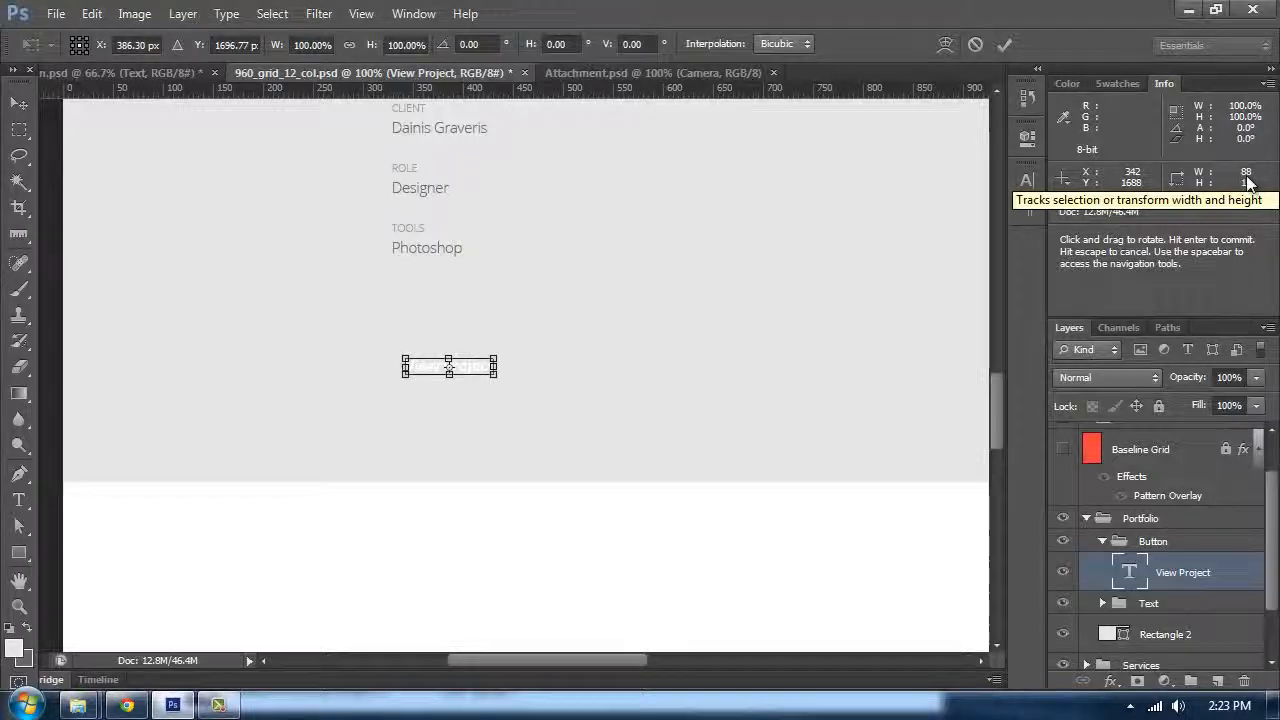
# Step: Draw a rounded rectangle of 128 × 44 px with a 2 px radius below the View Project text
pyautogui.moveTo(29, 556); pyautogui.dragTo(120, 563)
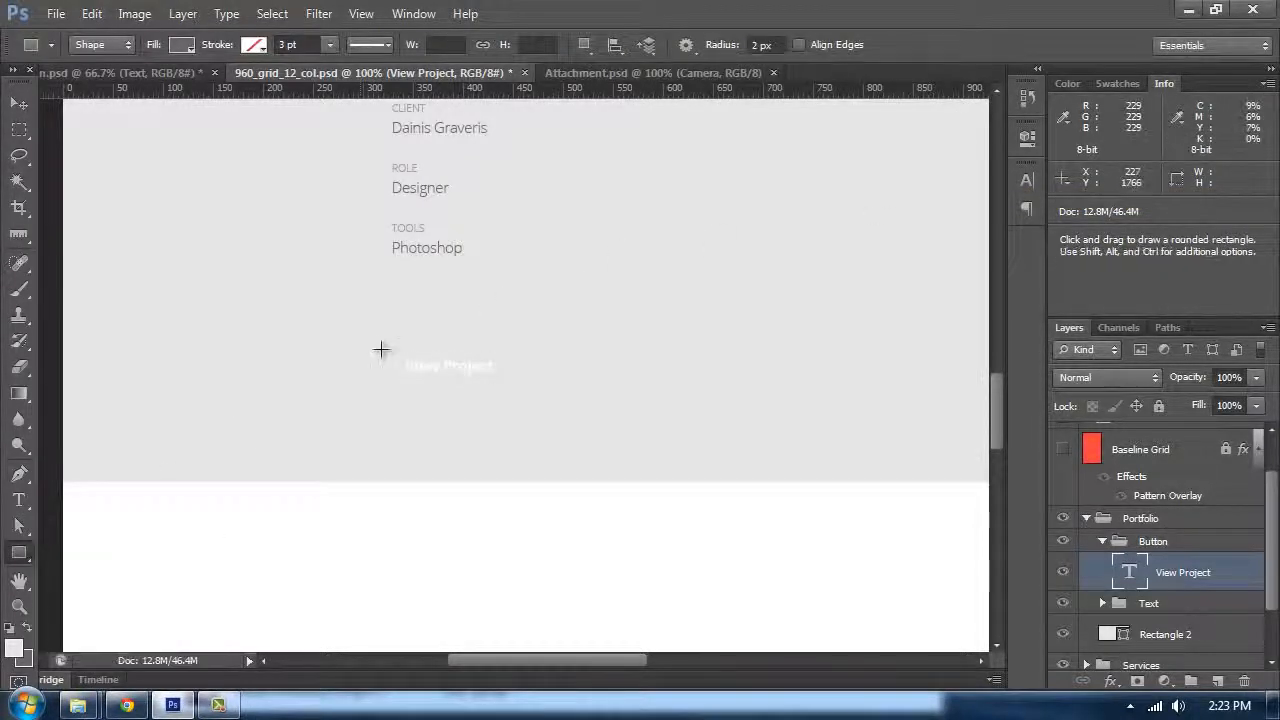
pyautogui.click(431, 335)
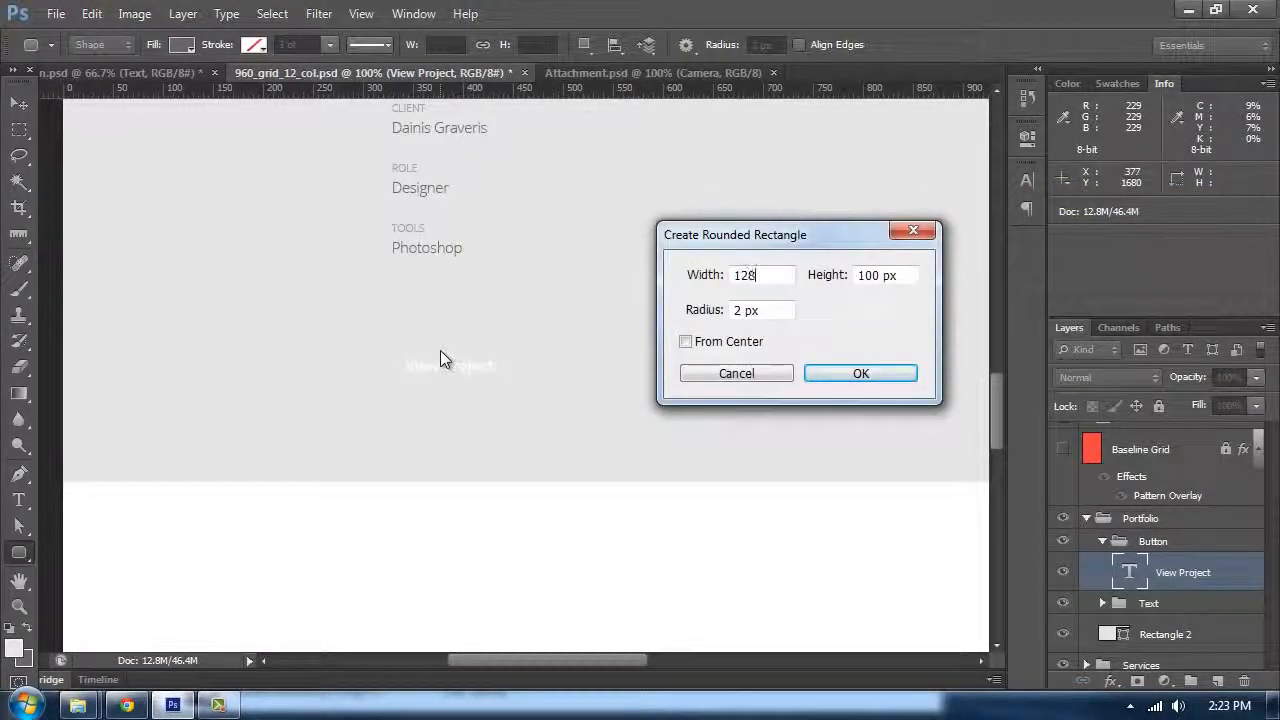
pyautogui.press('Tab')
pyautogui.write('44')
pyautogui.press('Return')
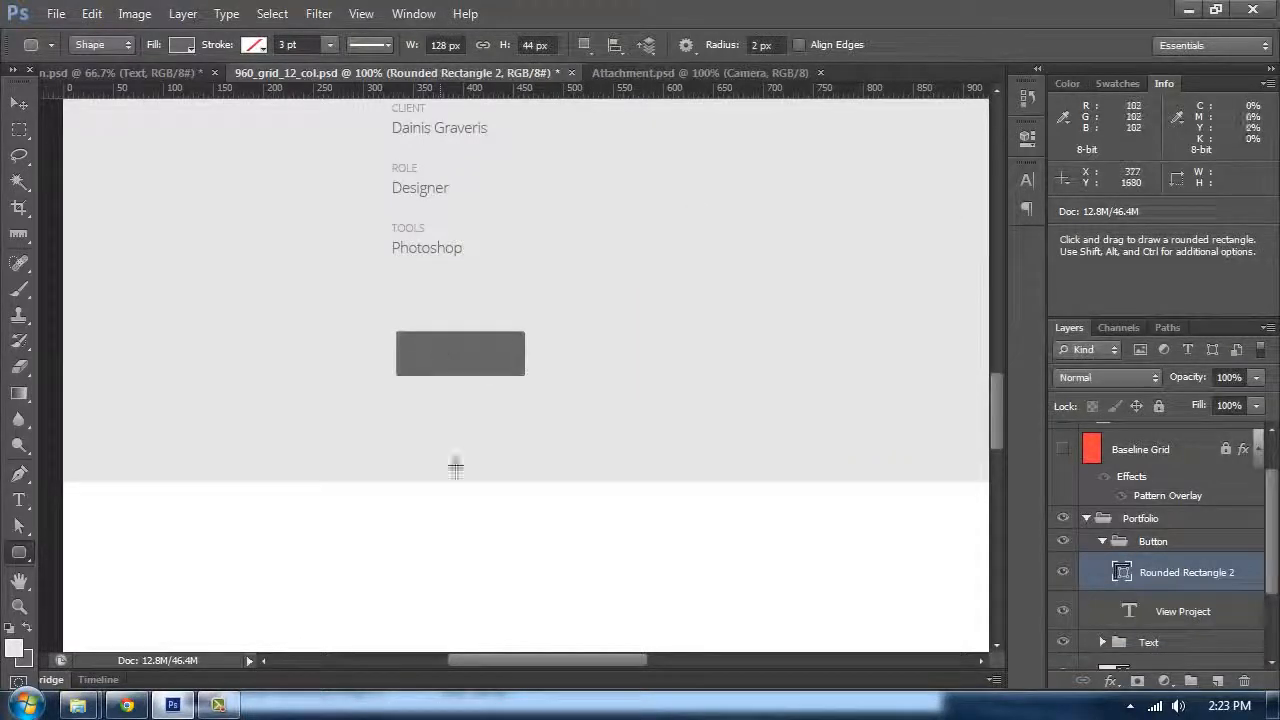
# Step: Set the rounded rectangle's fill to the red #f84242 sampled from the reference design
pyautogui.press('i')
pyautogui.moveTo(414, 326); pyautogui.dragTo(405, 528)
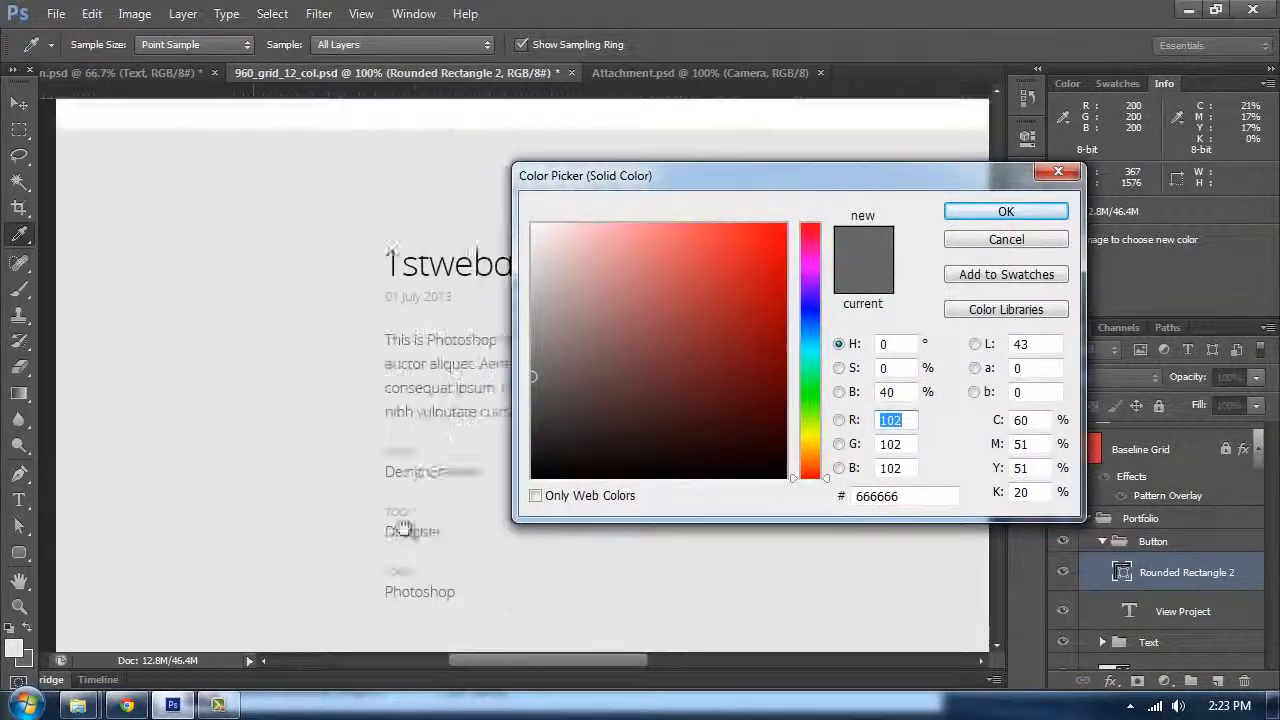
pyautogui.moveTo(297, 480); pyautogui.dragTo(303, 636)
pyautogui.moveTo(303, 289); pyautogui.dragTo(305, 400)
pyautogui.click(371, 149)
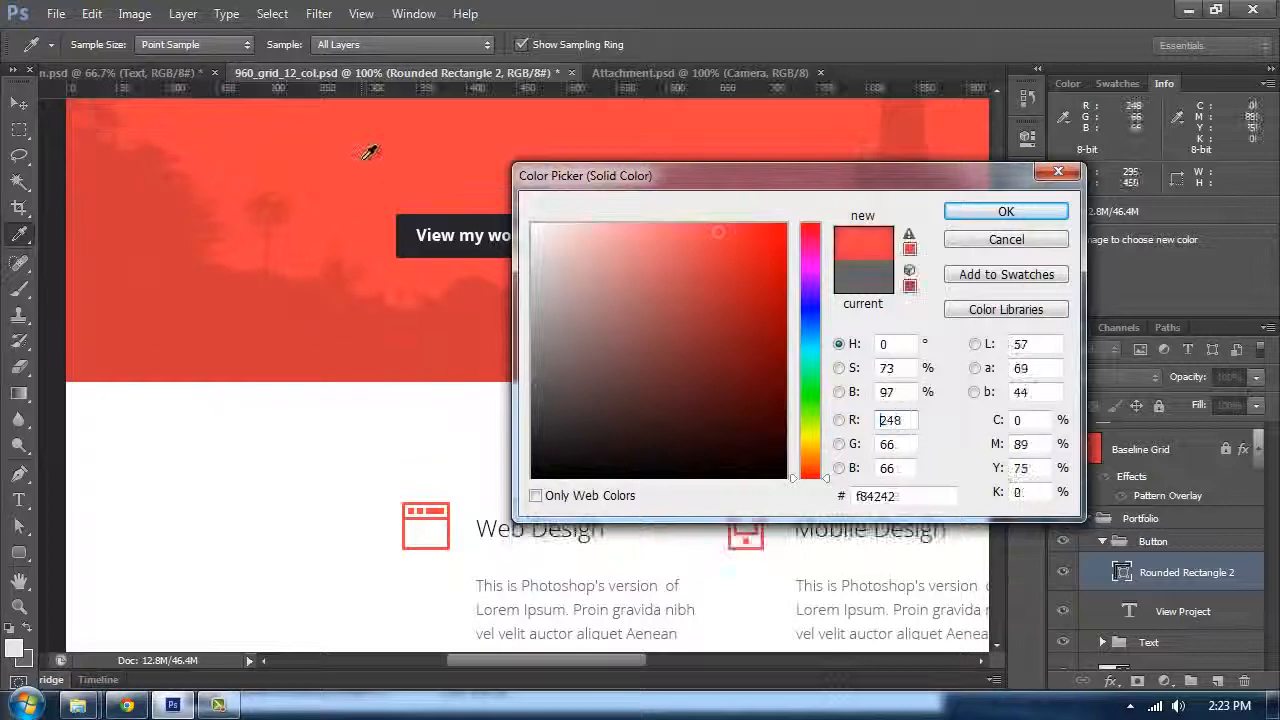
pyautogui.click(1005, 211)
# Step: Move the View Project text above the rectangle and centre it on the rectangle both vertically and horizontally
pyautogui.moveTo(997, 289); pyautogui.dragTo(983, 462)
pyautogui.click(20, 104)
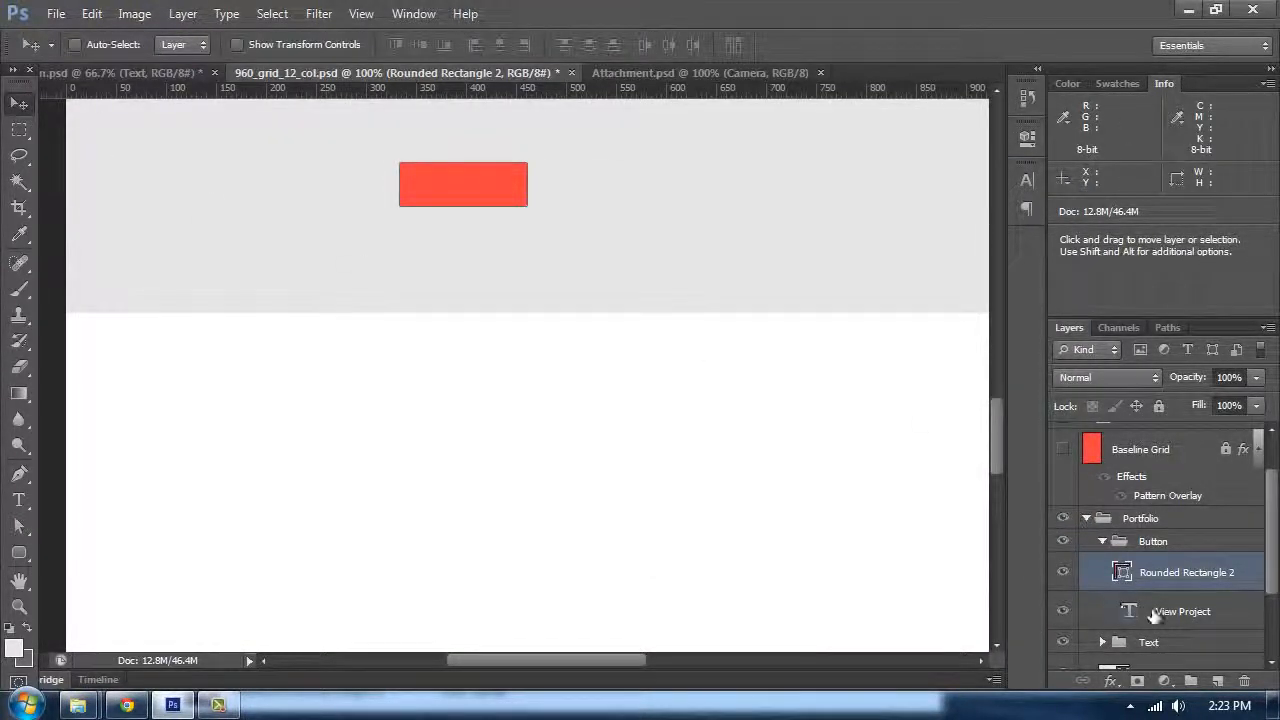
pyautogui.moveTo(1155, 614); pyautogui.dragTo(1115, 560)
pyautogui.keyDown('shift'); pyautogui.click(1103, 608); pyautogui.keyUp('shift')
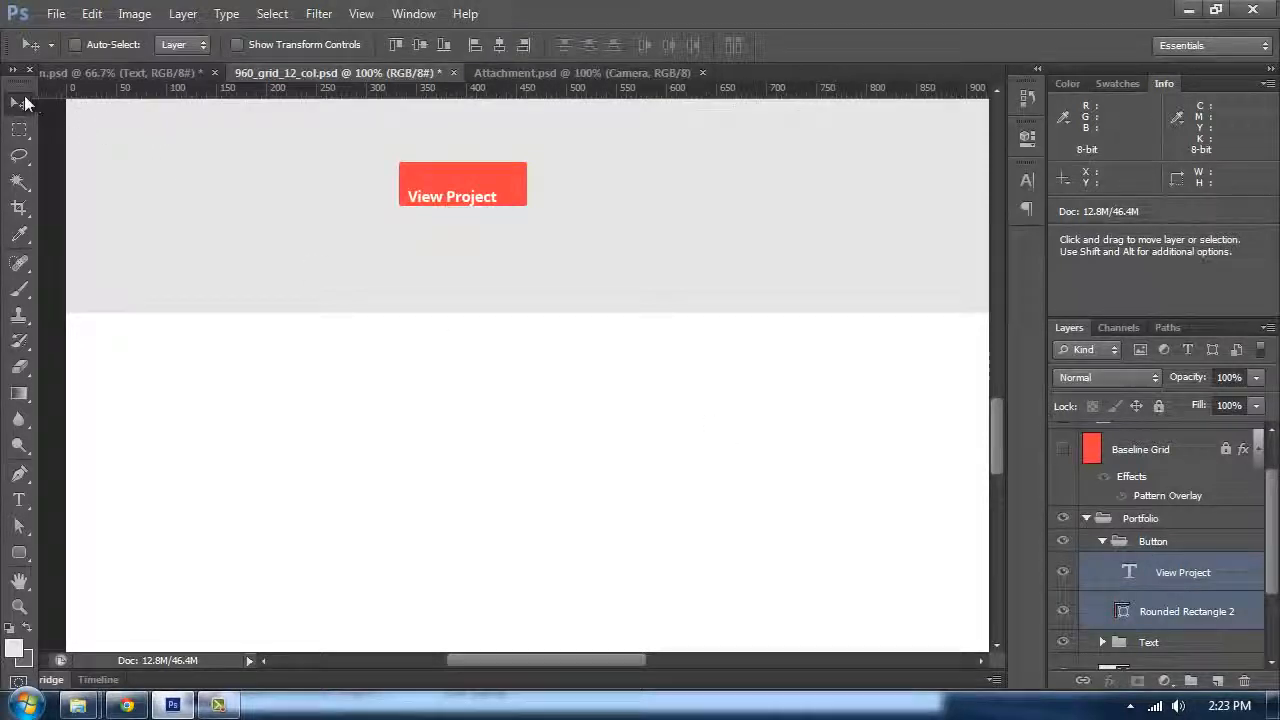
pyautogui.click(421, 46)
pyautogui.click(499, 47)
# Step: Collapse the Button group and move the button up closer to the Tools entry
pyautogui.press('space')
pyautogui.moveTo(508, 293); pyautogui.dragTo(517, 417)
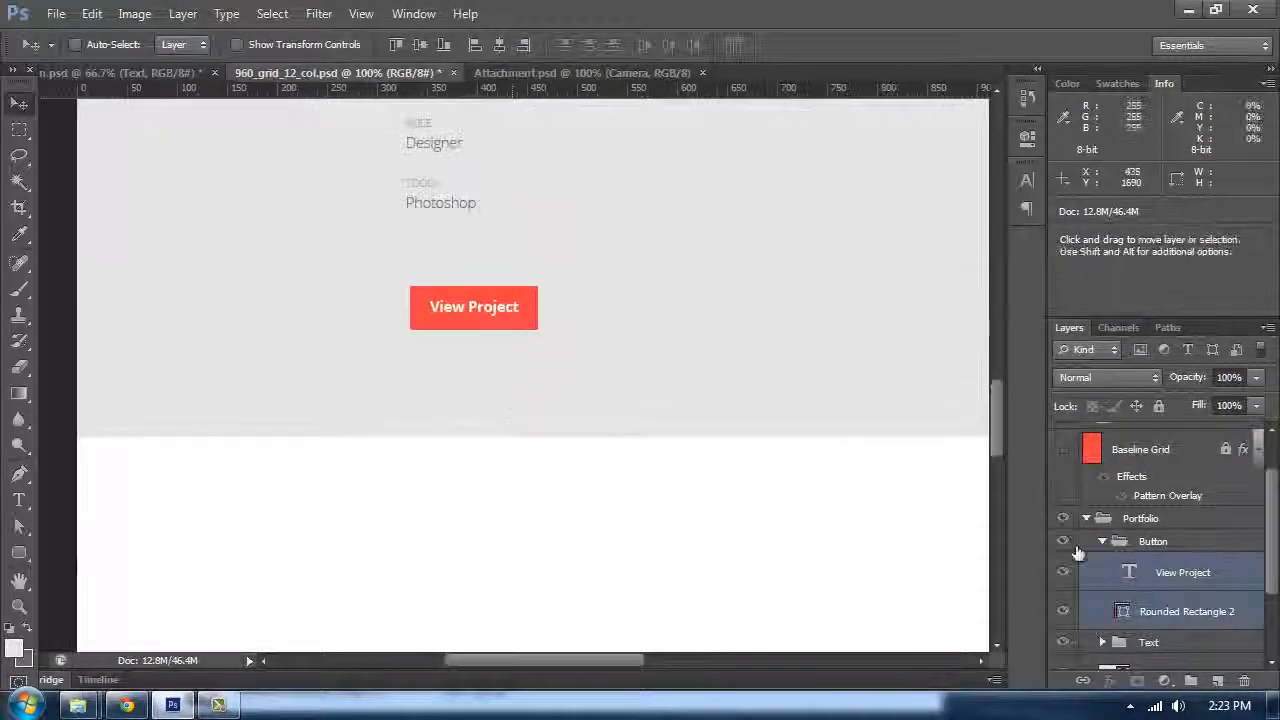
pyautogui.click(1102, 541)
pyautogui.moveTo(450, 306); pyautogui.dragTo(446, 244)
# Step: Show the guides and baseline grid, then nudge the Button group down to align with the baseline grid
pyautogui.hotkey('ctrl', ';')
pyautogui.hotkey('ctrl', '+')
pyautogui.scroll(3, 740, 317)
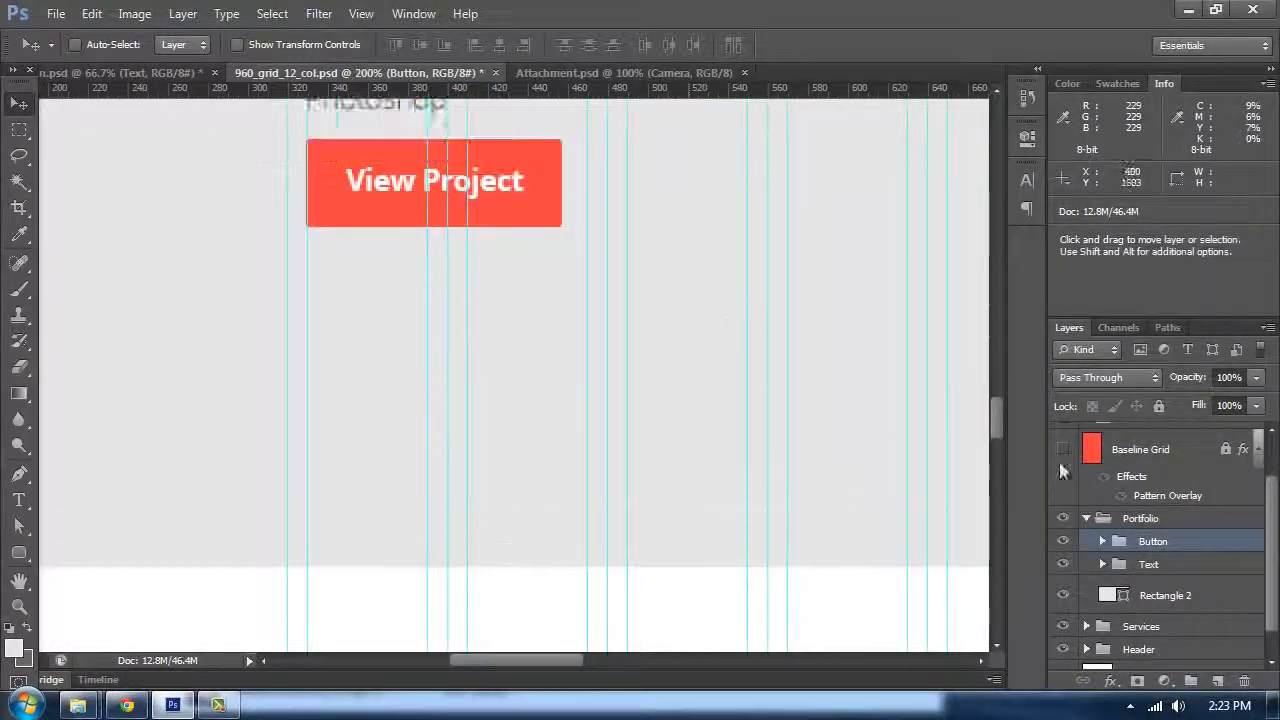
pyautogui.click(1062, 449)
pyautogui.press('space')
pyautogui.moveTo(585, 320); pyautogui.dragTo(663, 403)
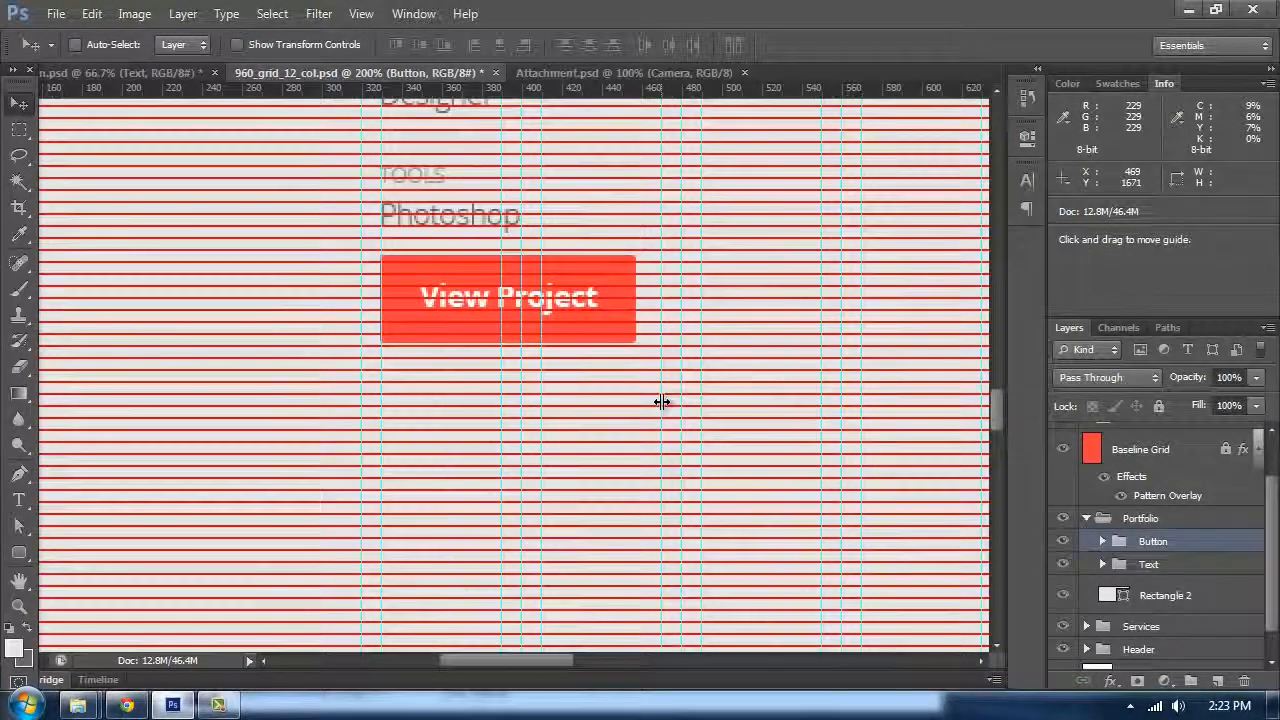
pyautogui.hotkey('ctrl', '+')
pyautogui.hotkey('shift', 'Up')
pyautogui.press('Up')
pyautogui.press('Up')
pyautogui.press('Up')
pyautogui.press('Up')
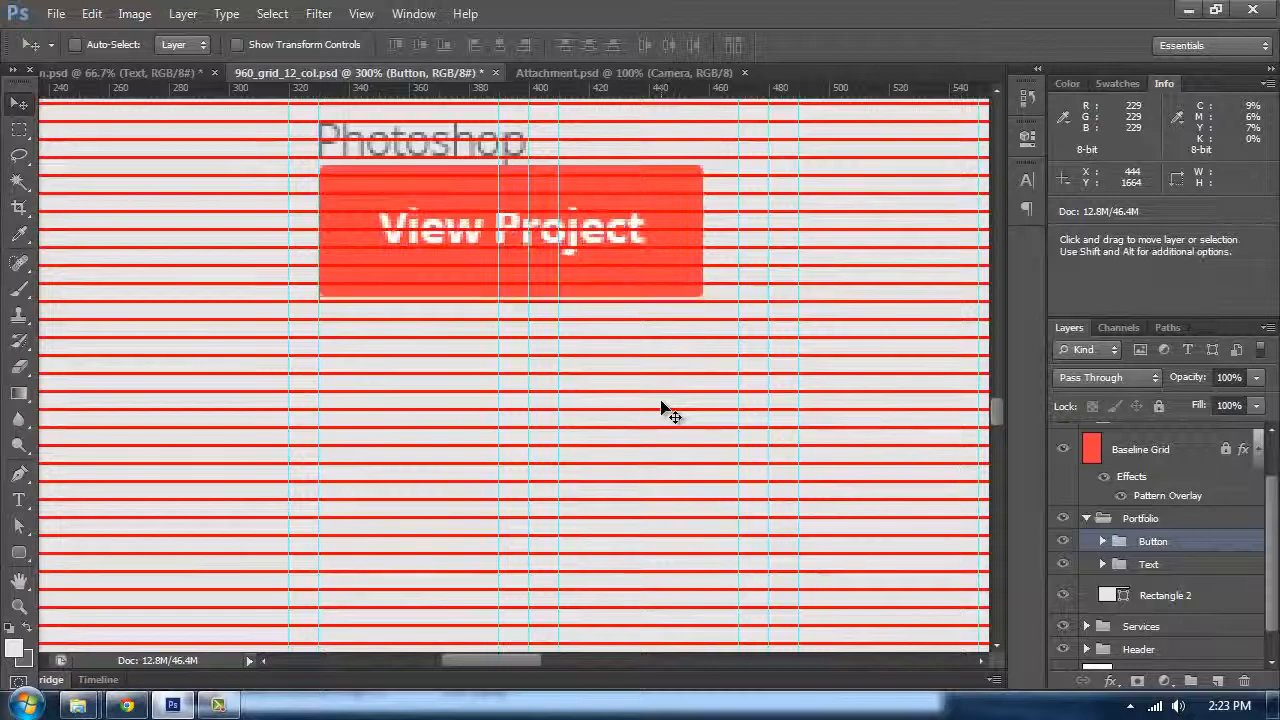
pyautogui.hotkey('shift', 'Down')
pyautogui.hotkey('shift', 'Down')
pyautogui.hotkey('shift', 'Down')
pyautogui.hotkey('shift', 'Down')
pyautogui.hotkey('shift', 'Down')
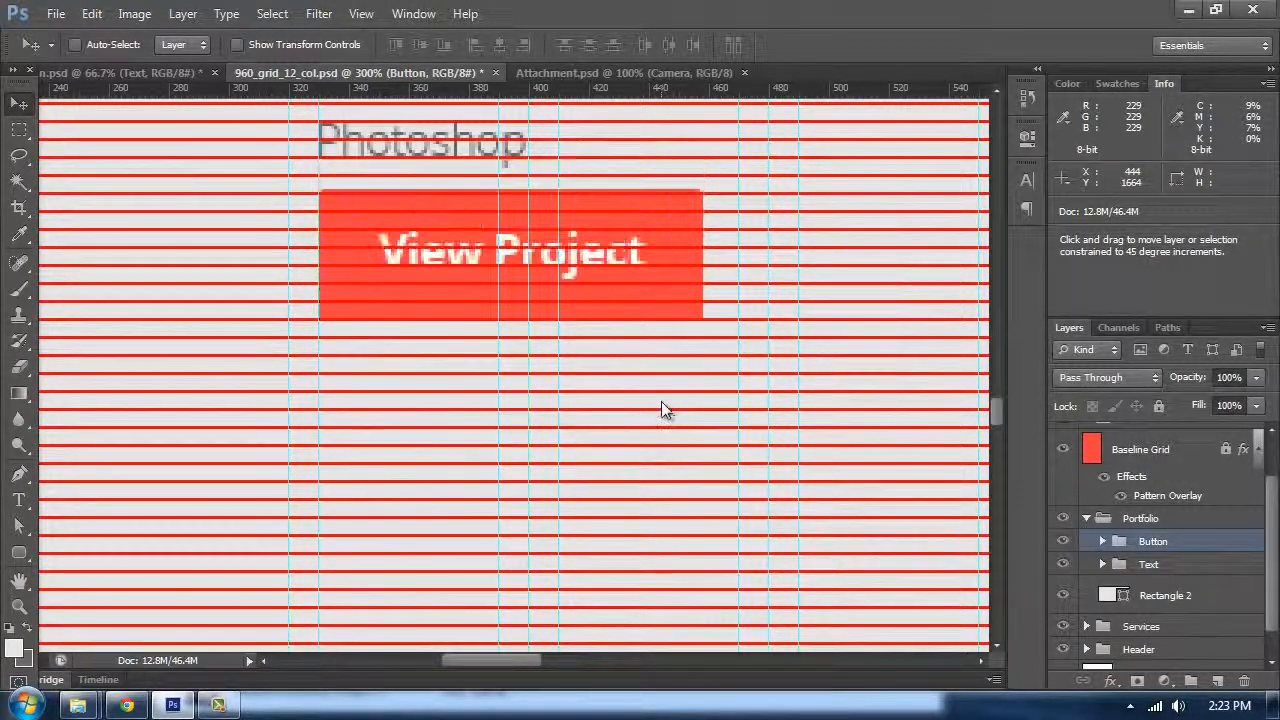
pyautogui.hotkey('shift', 'Down')
# Step: Measure the vertical spacing below the button with the Ruler tool
pyautogui.hotkey('ctrl', '-')
pyautogui.hotkey('ctrl', '-')
pyautogui.hotkey('ctrl', '-')
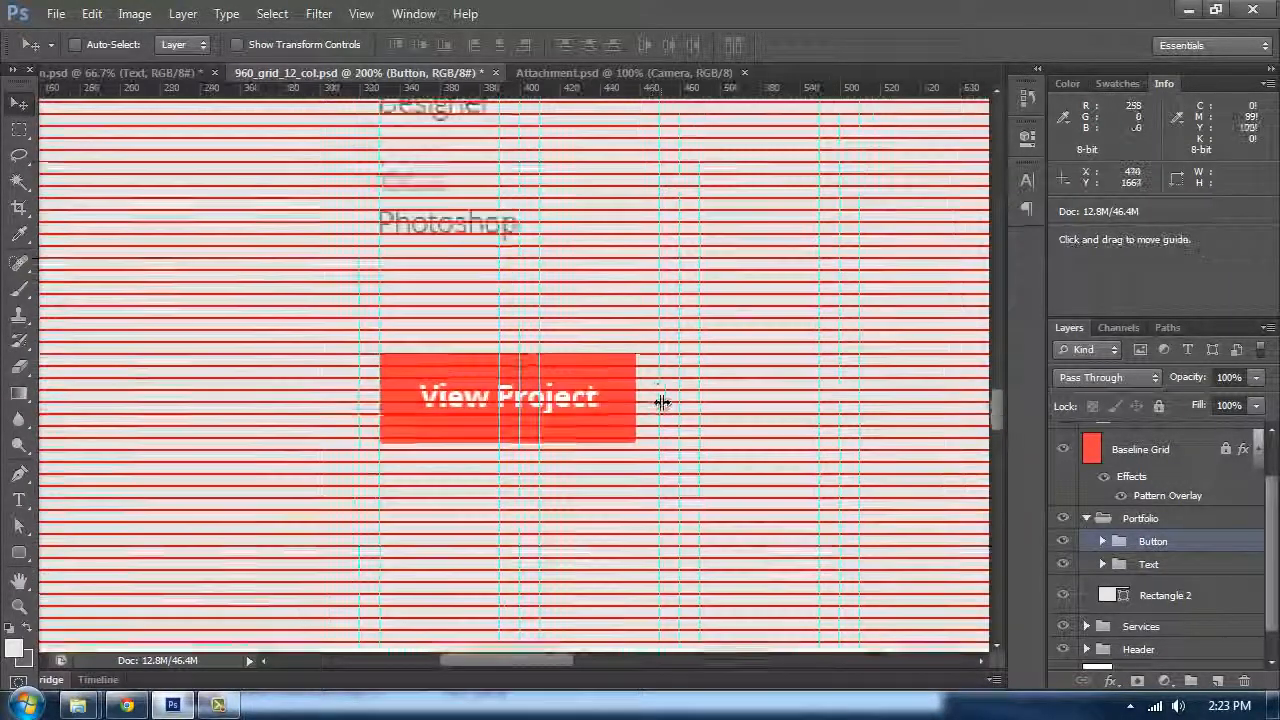
pyautogui.scroll(-2, 597, 411)
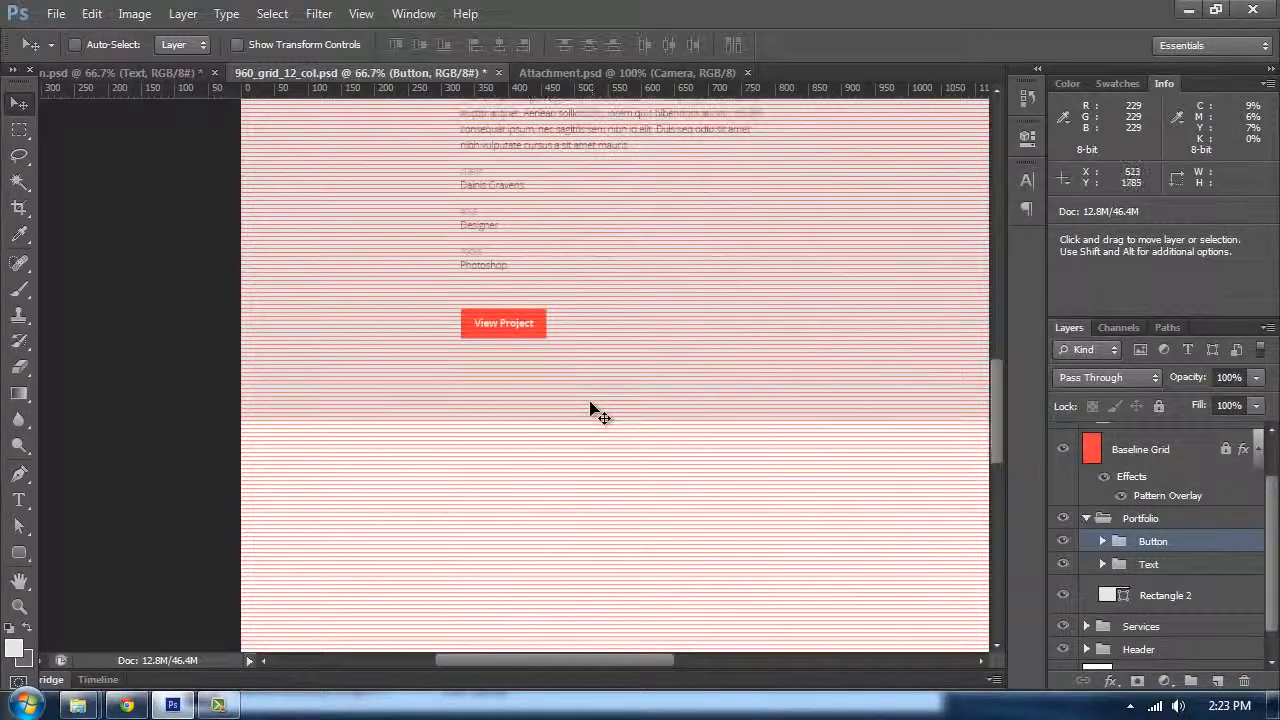
pyautogui.hotkey('ctrl', '+')
pyautogui.hotkey('ctrl', '+')
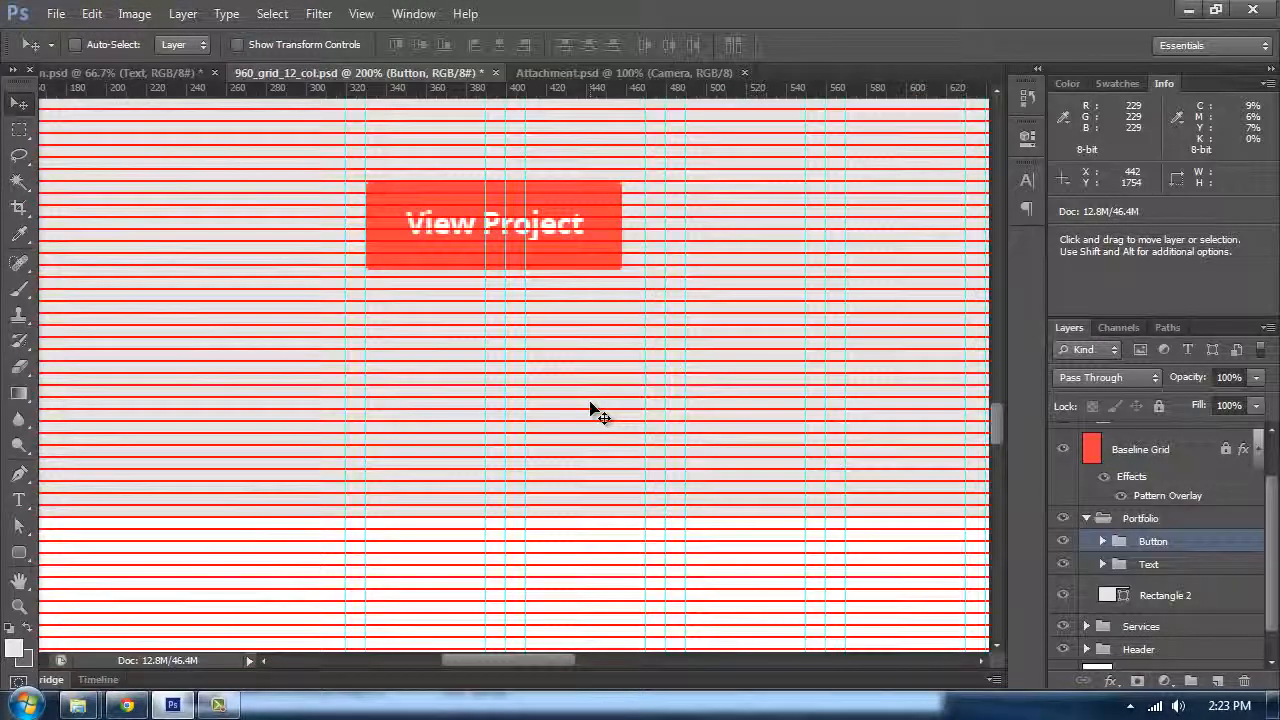
pyautogui.rightClick(19, 233)
pyautogui.click(95, 270)
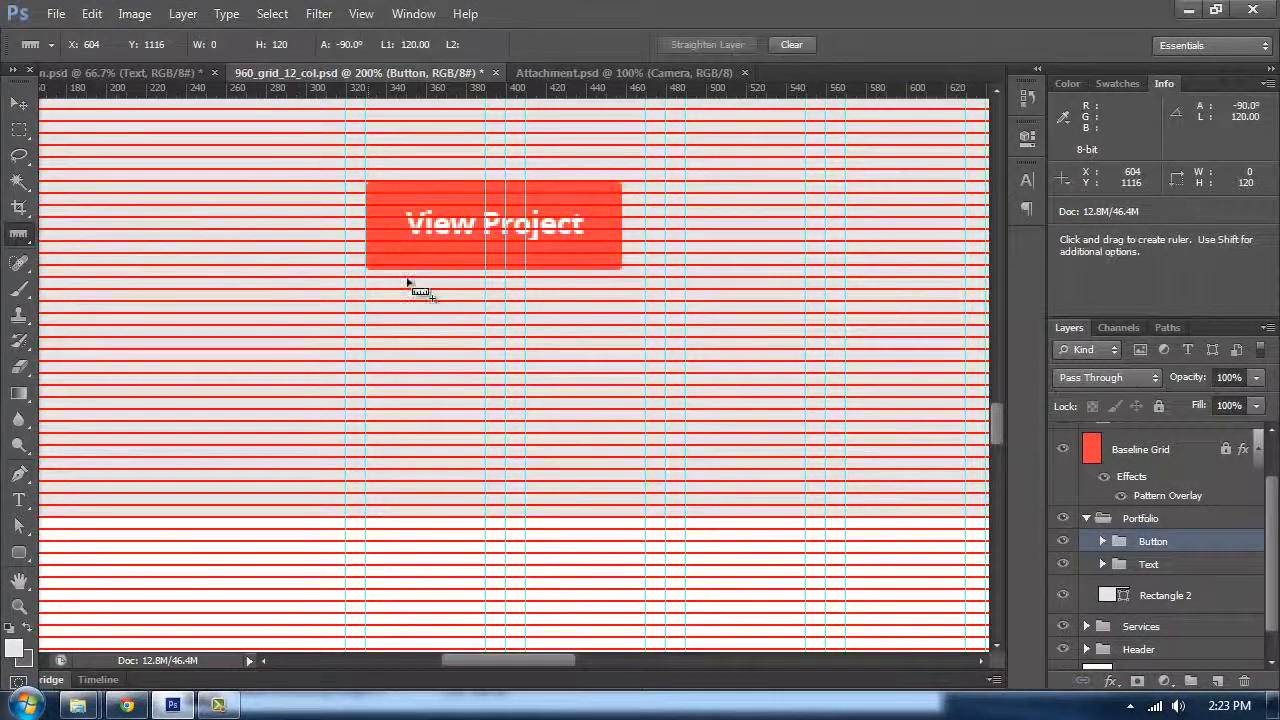
pyautogui.moveTo(413, 311); pyautogui.dragTo(455, 441)
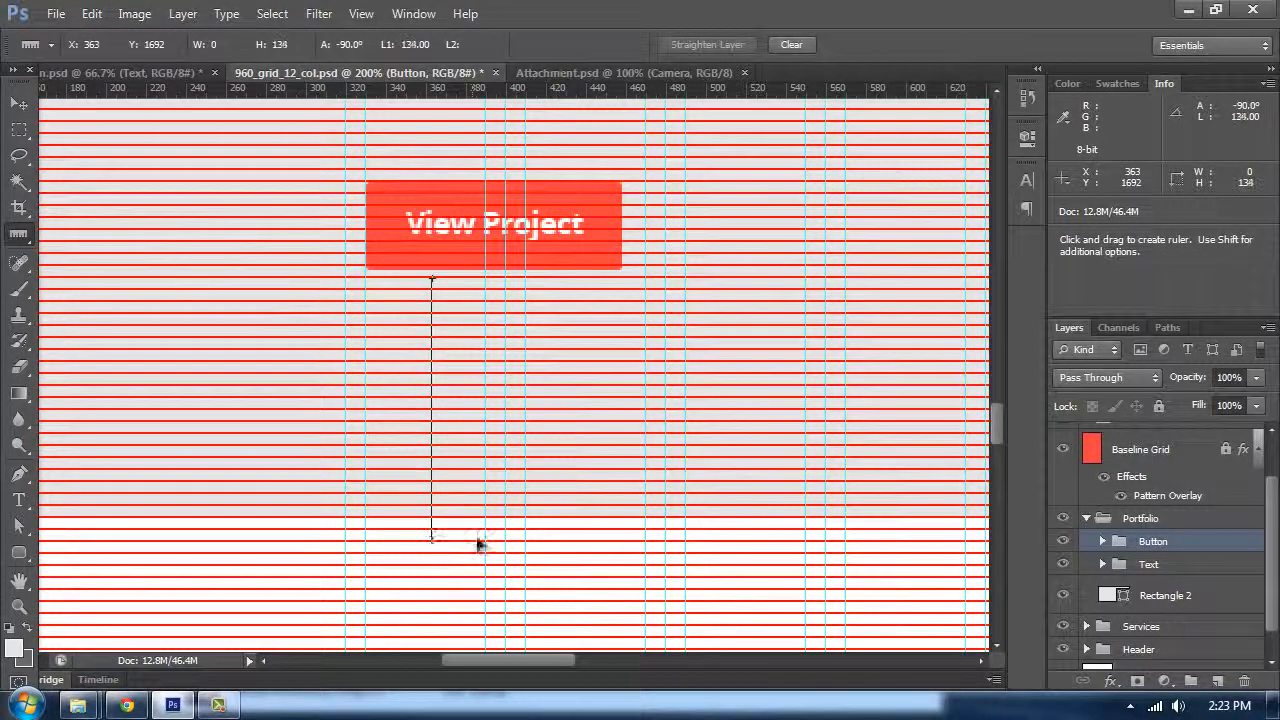
pyautogui.moveTo(476, 527); pyautogui.dragTo(478, 517)
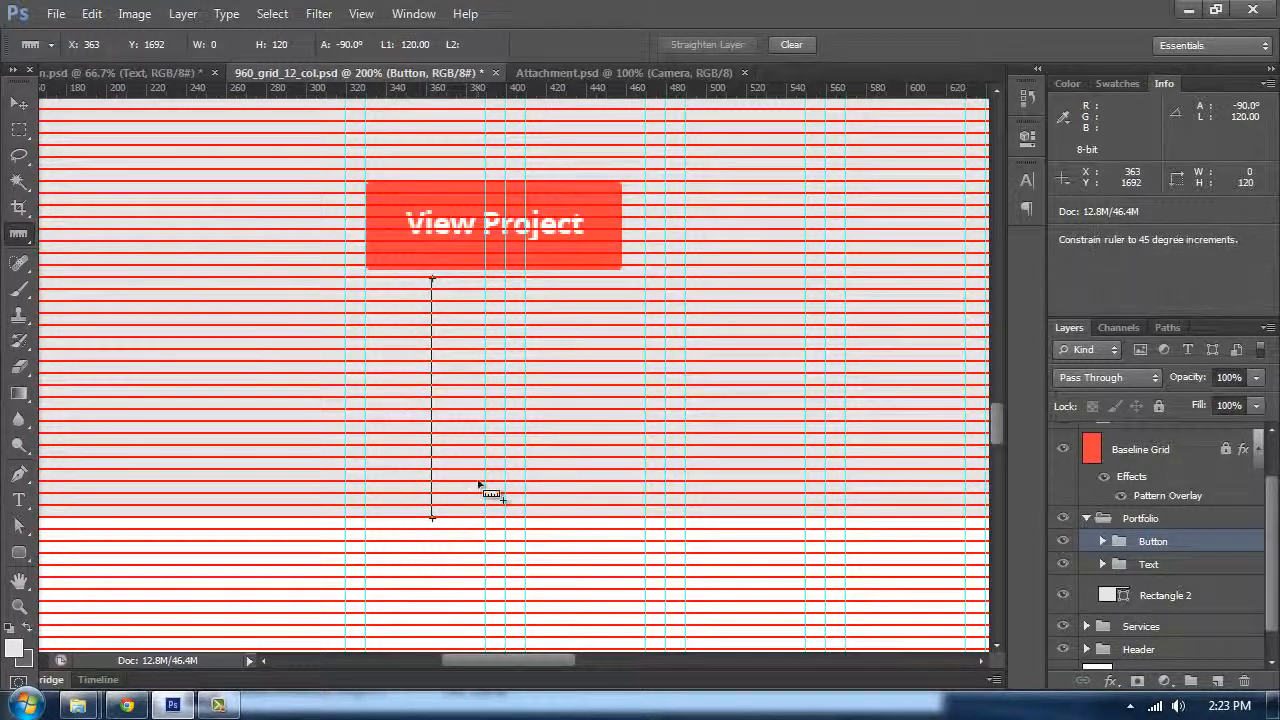
pyautogui.moveTo(459, 92); pyautogui.dragTo(480, 518)
# Step: Check the Portfolio section background rectangle's dimensions with Free Transform
pyautogui.click(19, 105)
pyautogui.click(337, 448)
pyautogui.hotkey('ctrl', 't')
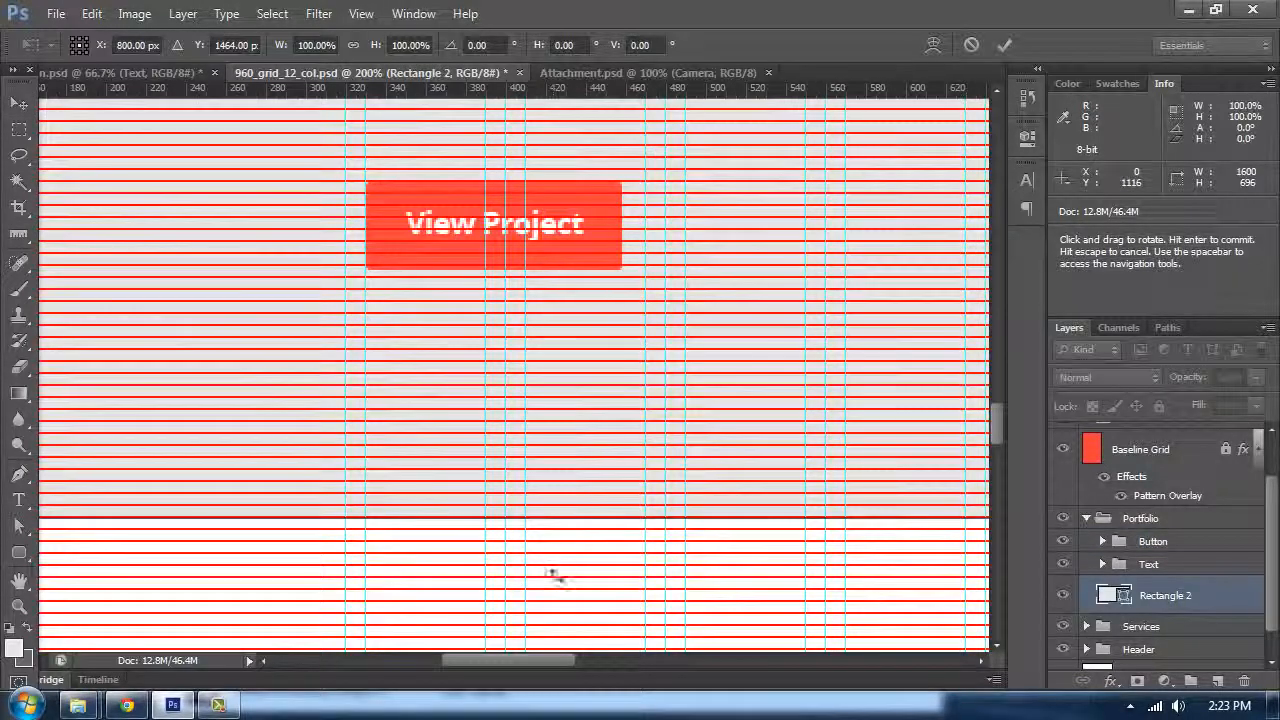
pyautogui.press('Return')
# Step: Hide the guides and the baseline grid and zoom out to review the finished Portfolio section
pyautogui.hotkey('ctrl', ';')
pyautogui.hotkey('ctrl', '-')
pyautogui.hotkey('ctrl', '-')
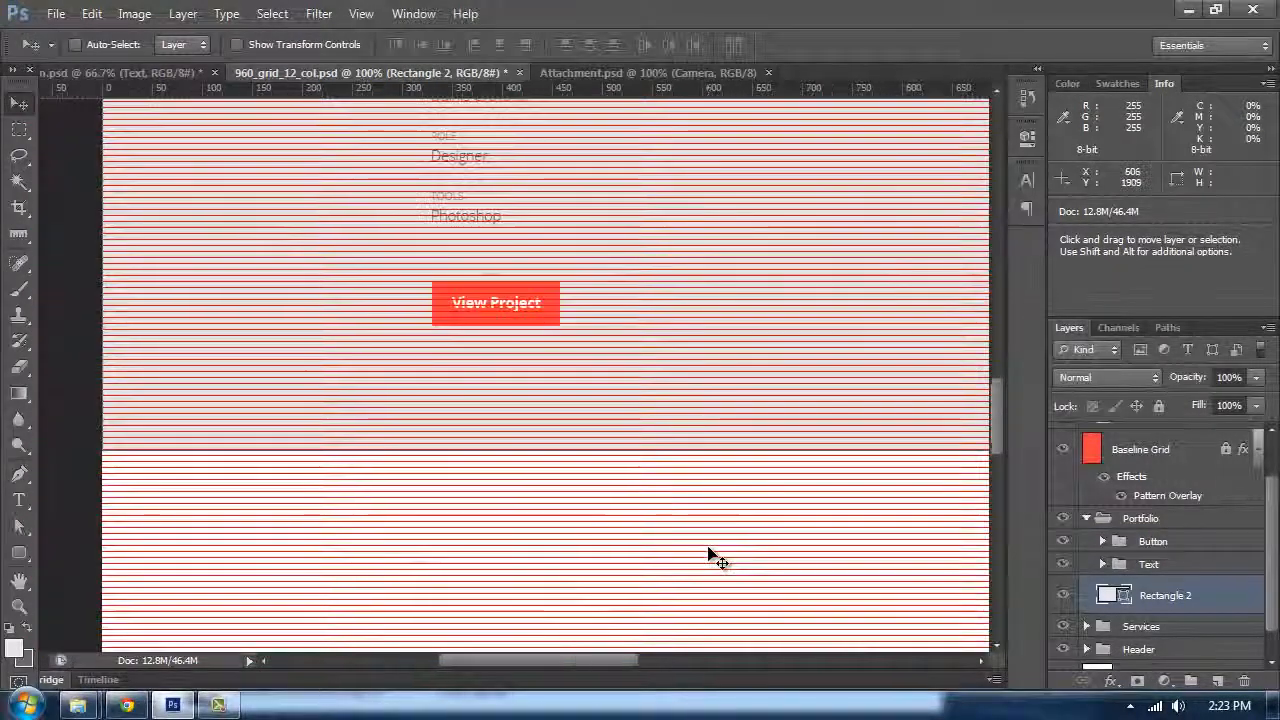
pyautogui.hotkey('ctrl', '-')
pyautogui.scroll(2, 1150, 560)
pyautogui.click(1152, 595)
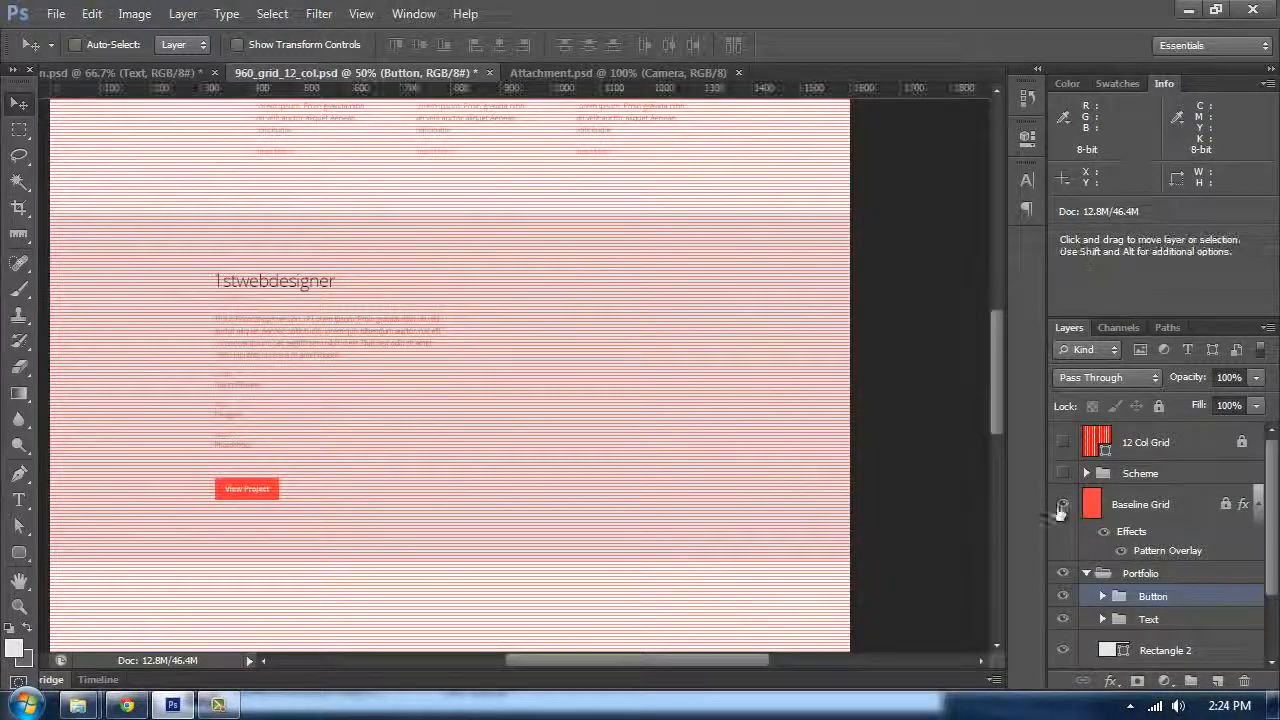
pyautogui.click(1063, 504)
pyautogui.scroll(-2, 550, 320)
pyautogui.hotkey('ctrl', '-')
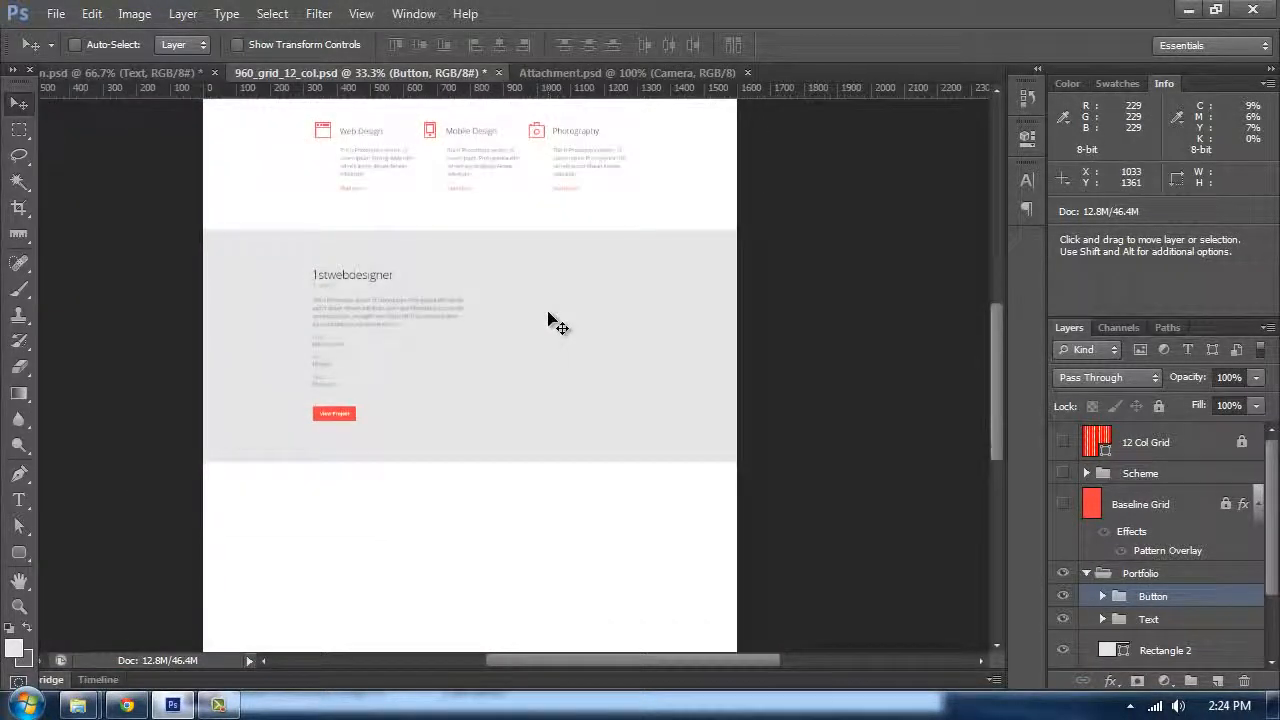
pyautogui.hotkey('ctrl', '+')
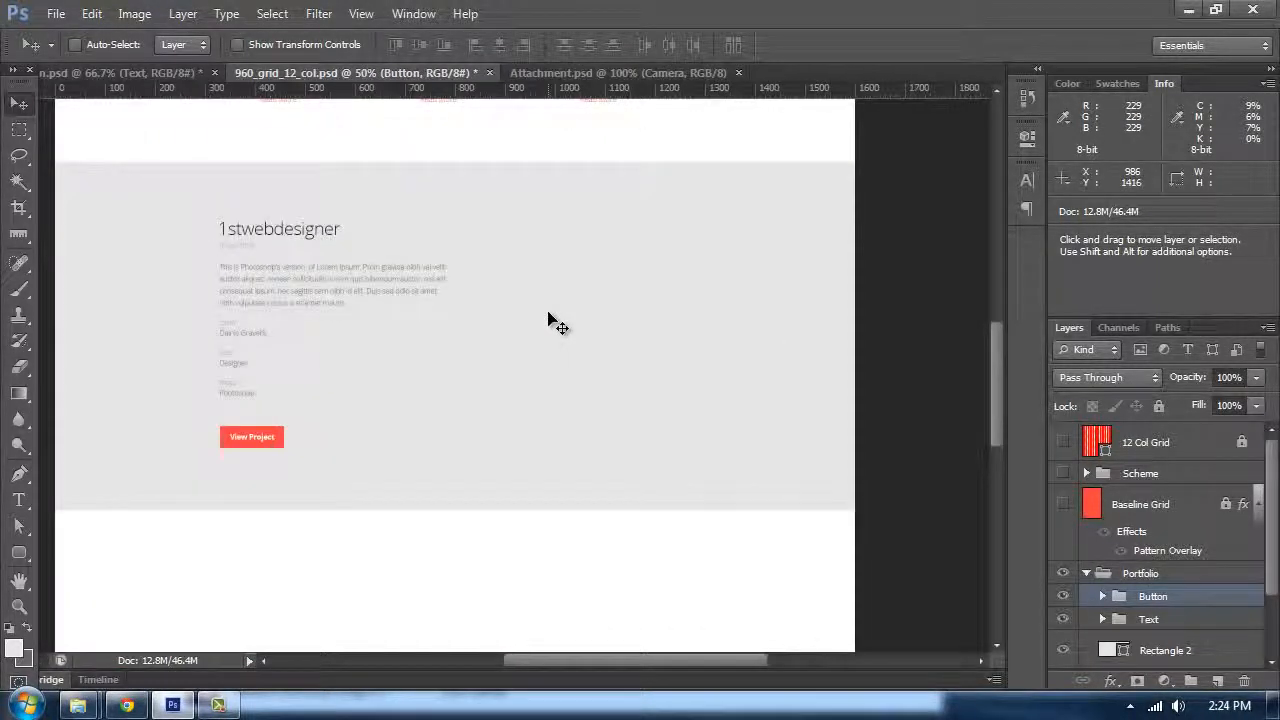
# Step: Open overview_display_hero.png from the file browser and close it again
pyautogui.click(56, 16)
pyautogui.click(78, 705)
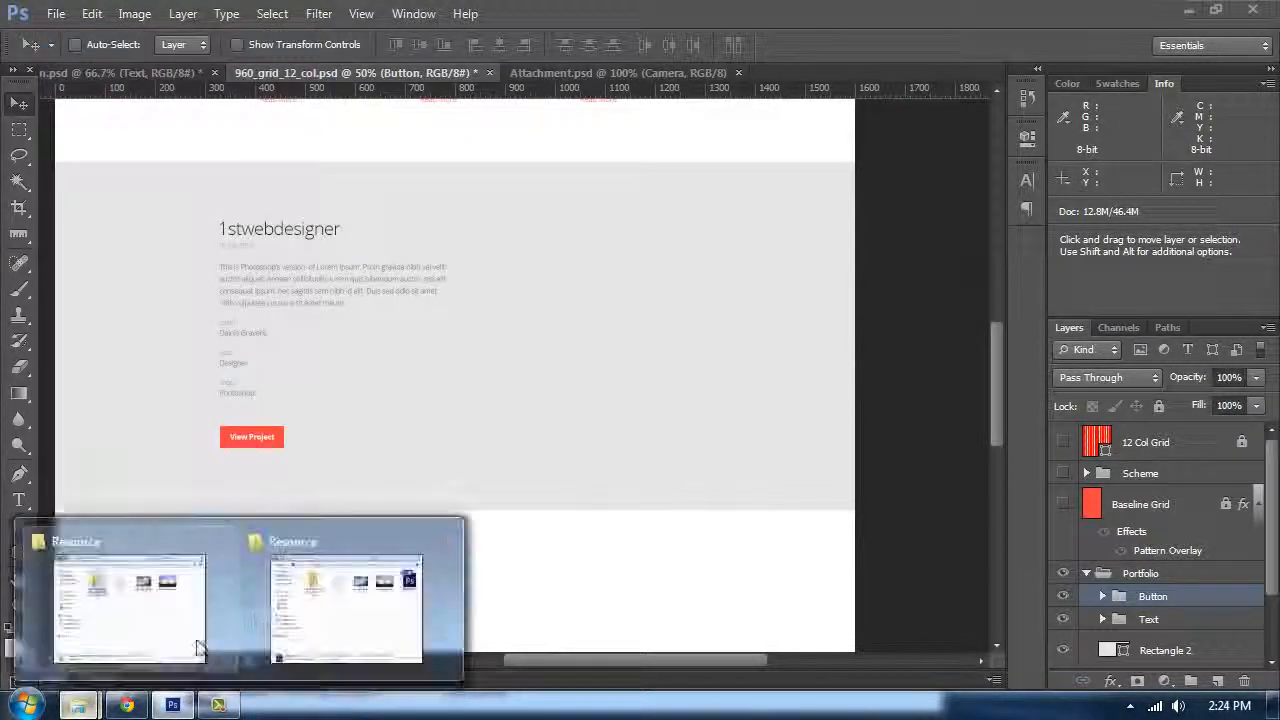
pyautogui.click(303, 598)
pyautogui.click(932, 131)
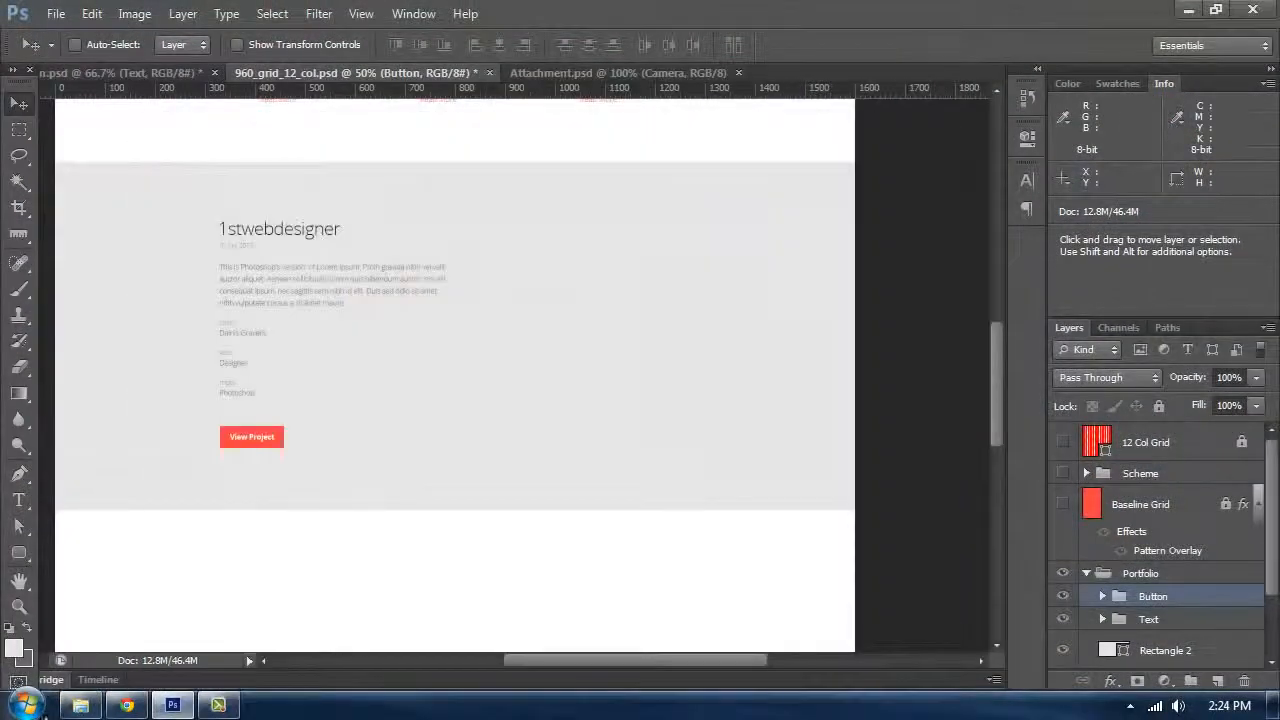
pyautogui.click(80, 705)
pyautogui.moveTo(654, 360); pyautogui.dragTo(792, 77)
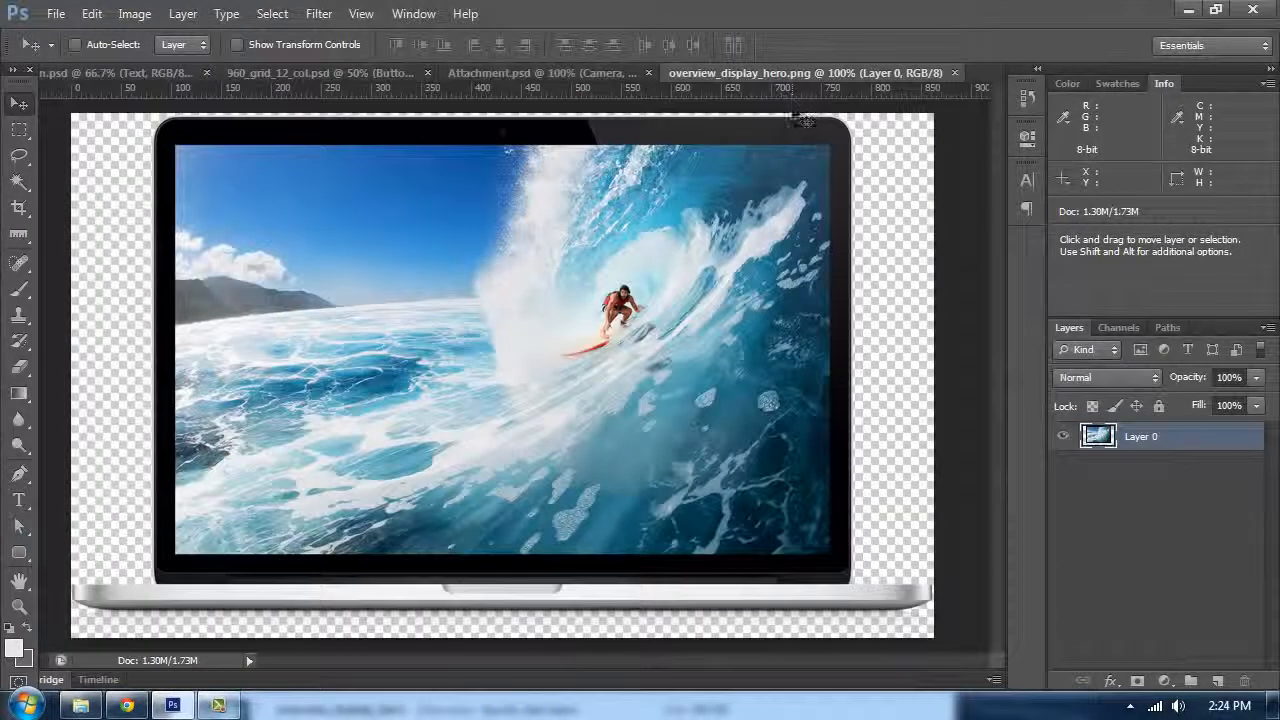
pyautogui.hotkey('ctrl', 'w')
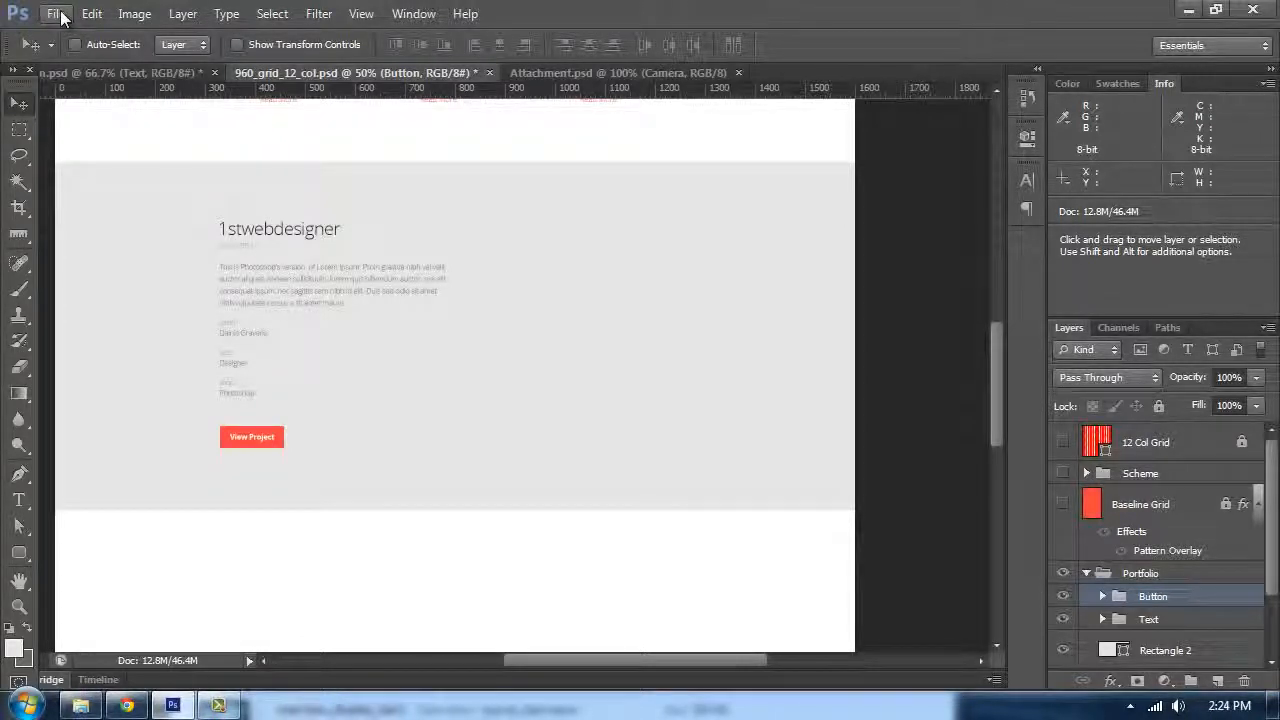
# Step: Open macbook.psd from the Portfolio folder
pyautogui.click(60, 13)
pyautogui.click(86, 52)
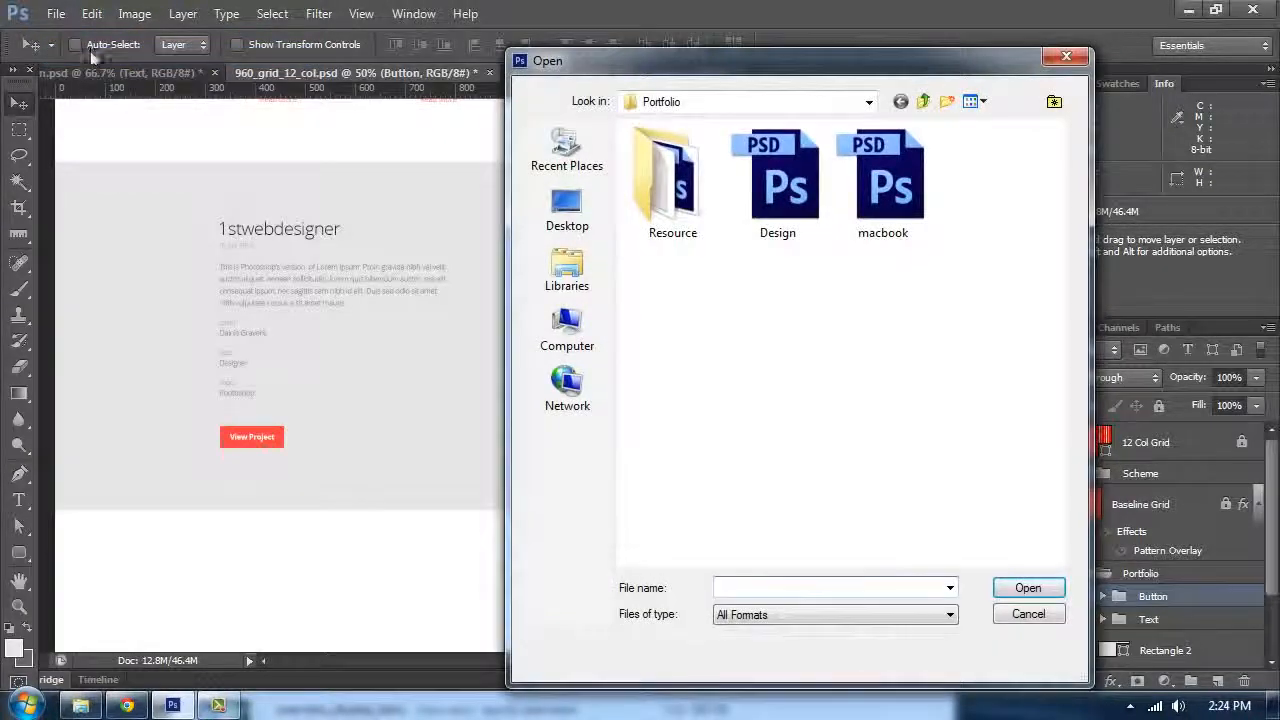
pyautogui.click(738, 178)
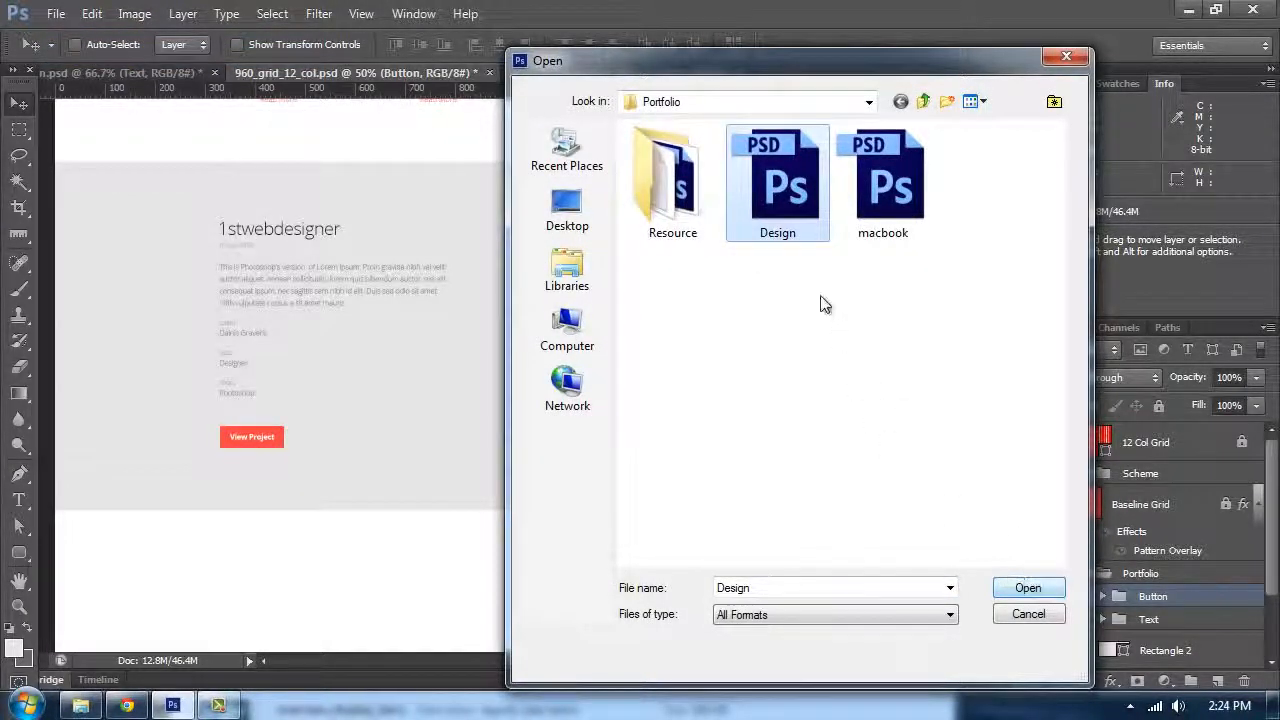
pyautogui.click(888, 185)
pyautogui.click(775, 185)
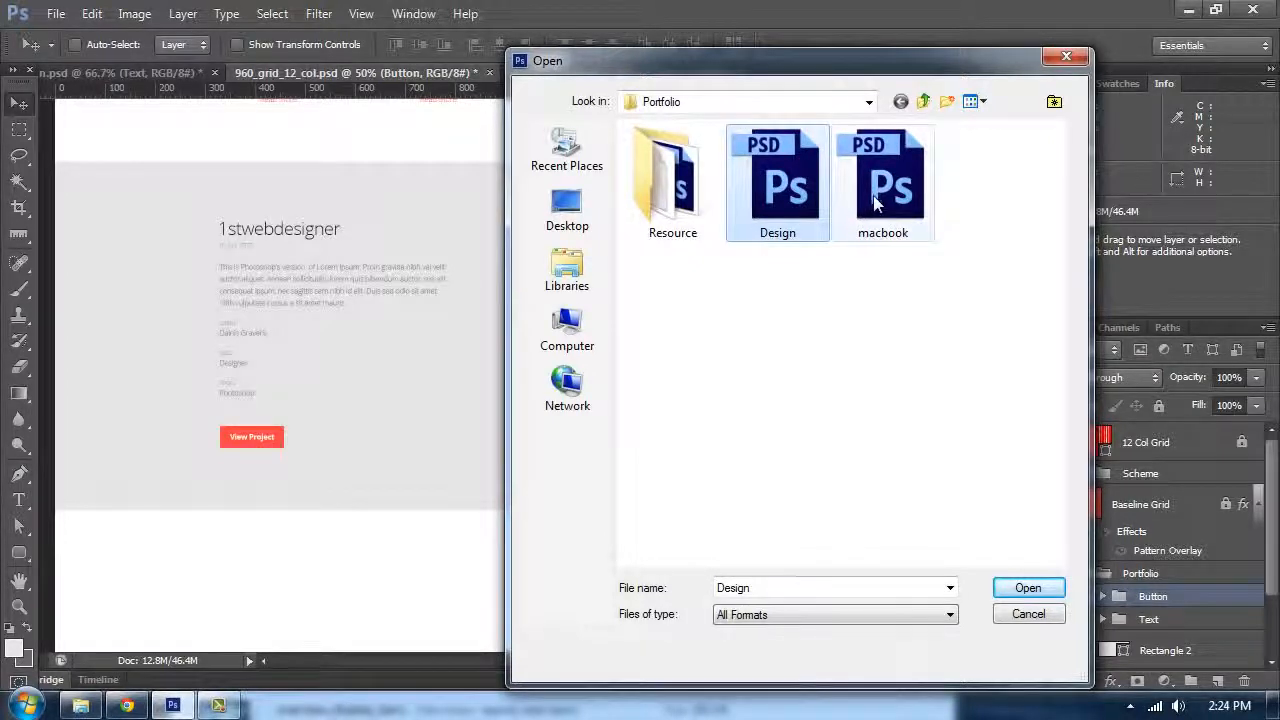
pyautogui.click(873, 197)
pyautogui.click(794, 195)
pyautogui.click(886, 195)
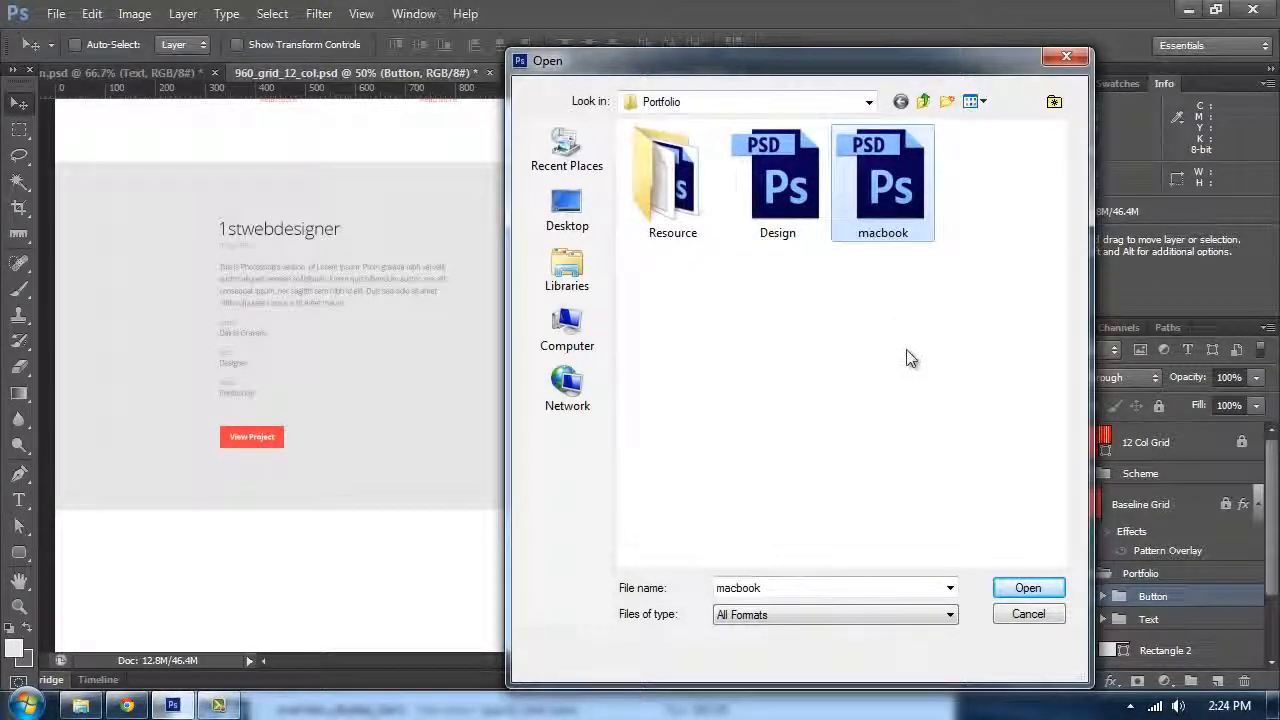
pyautogui.click(898, 339)
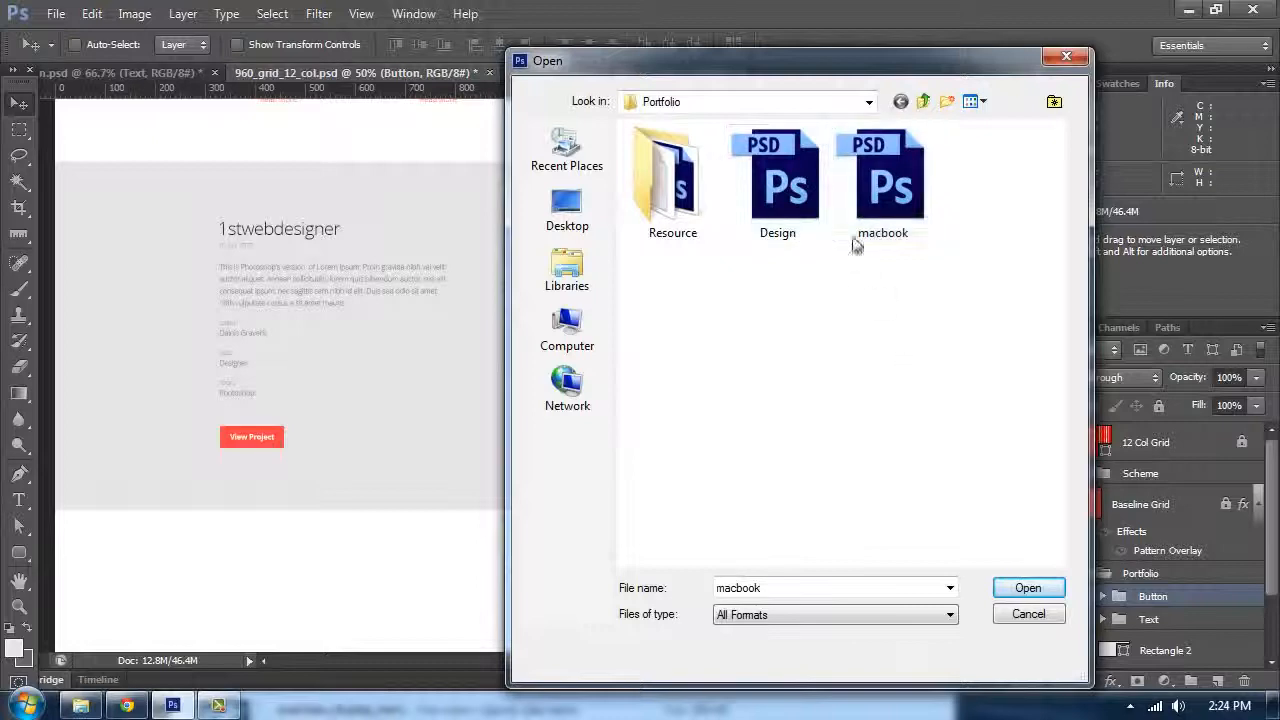
pyautogui.click(886, 212)
pyautogui.click(1030, 587)
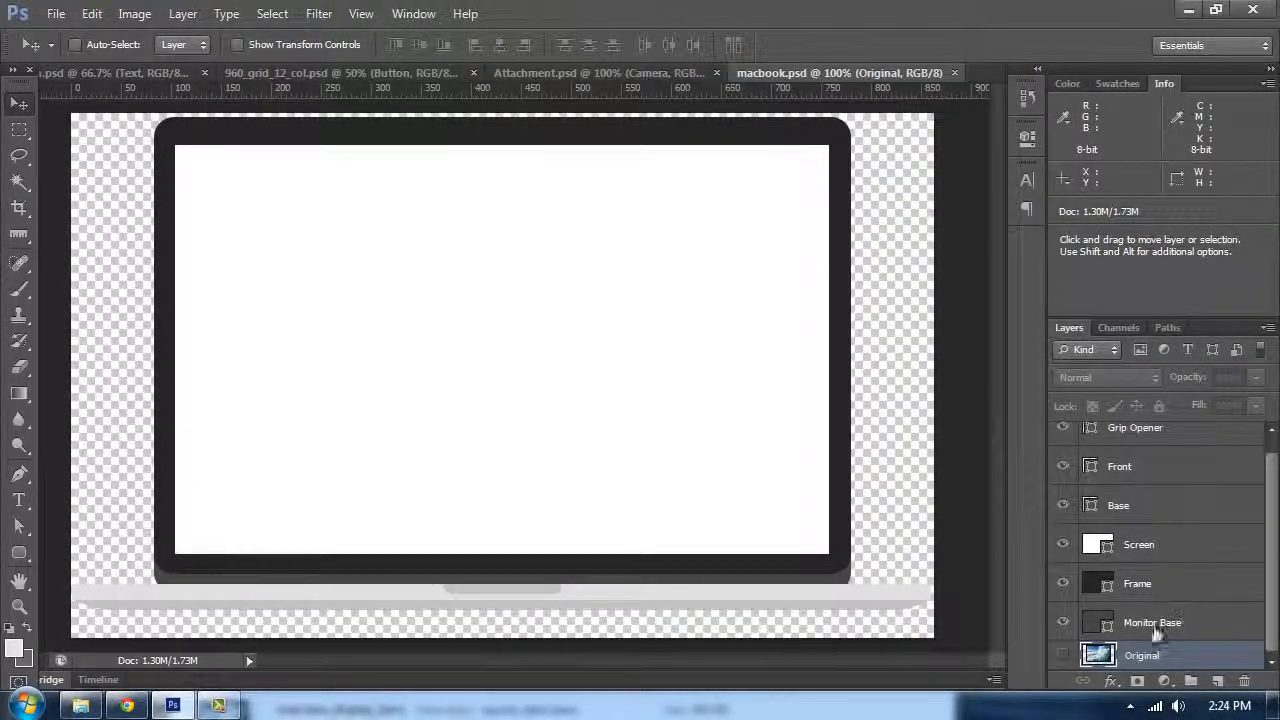
# Step: Hide all the mockup's vector layers and show only the Original layer
pyautogui.moveTo(1064, 622); pyautogui.dragTo(1075, 487)
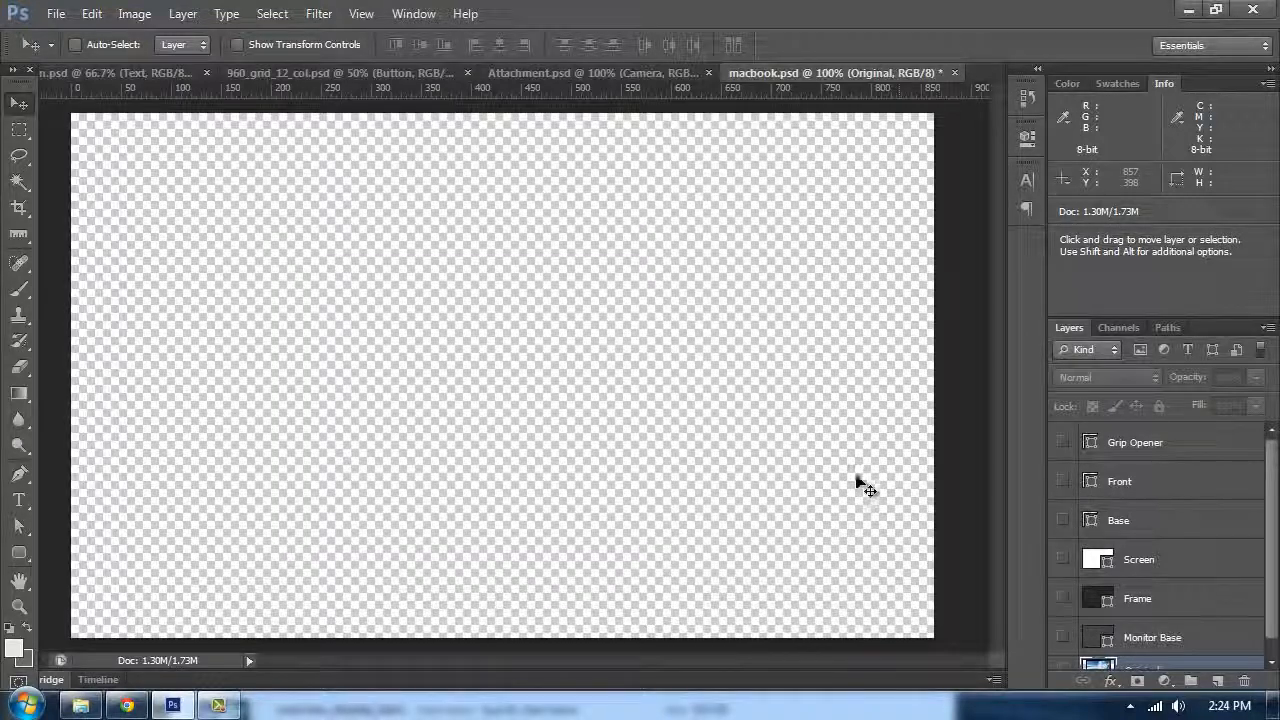
pyautogui.click(1063, 654)
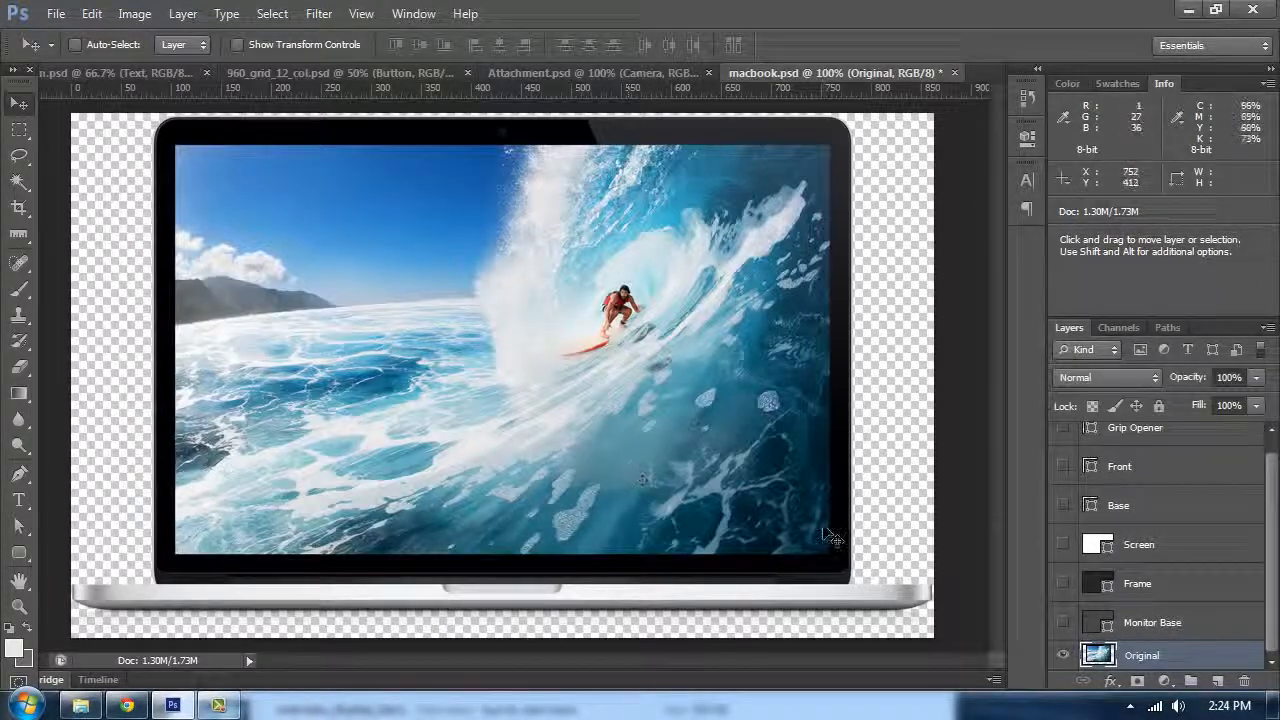
# Step: Toggle the Monitor Base layer to compare it with the photo and show the guides
pyautogui.click(1064, 622)
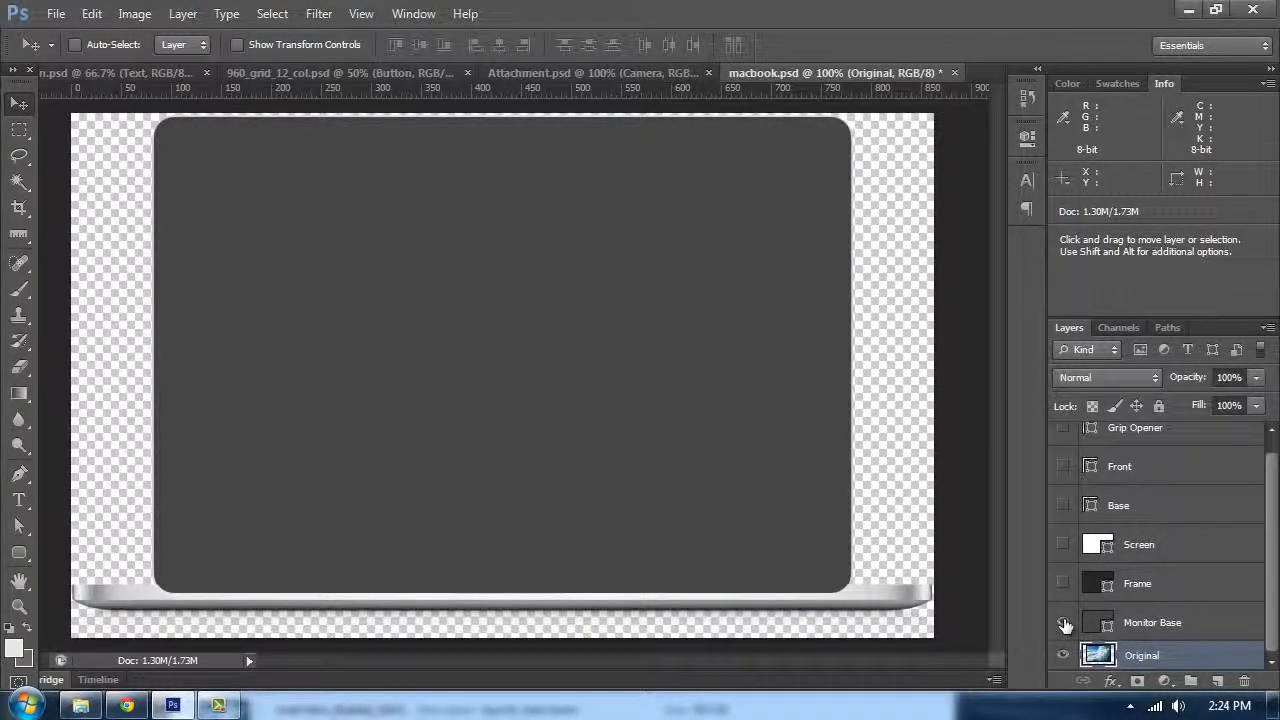
pyautogui.click(1064, 622)
pyautogui.click(1064, 622)
pyautogui.hotkey('ctrl', ';')
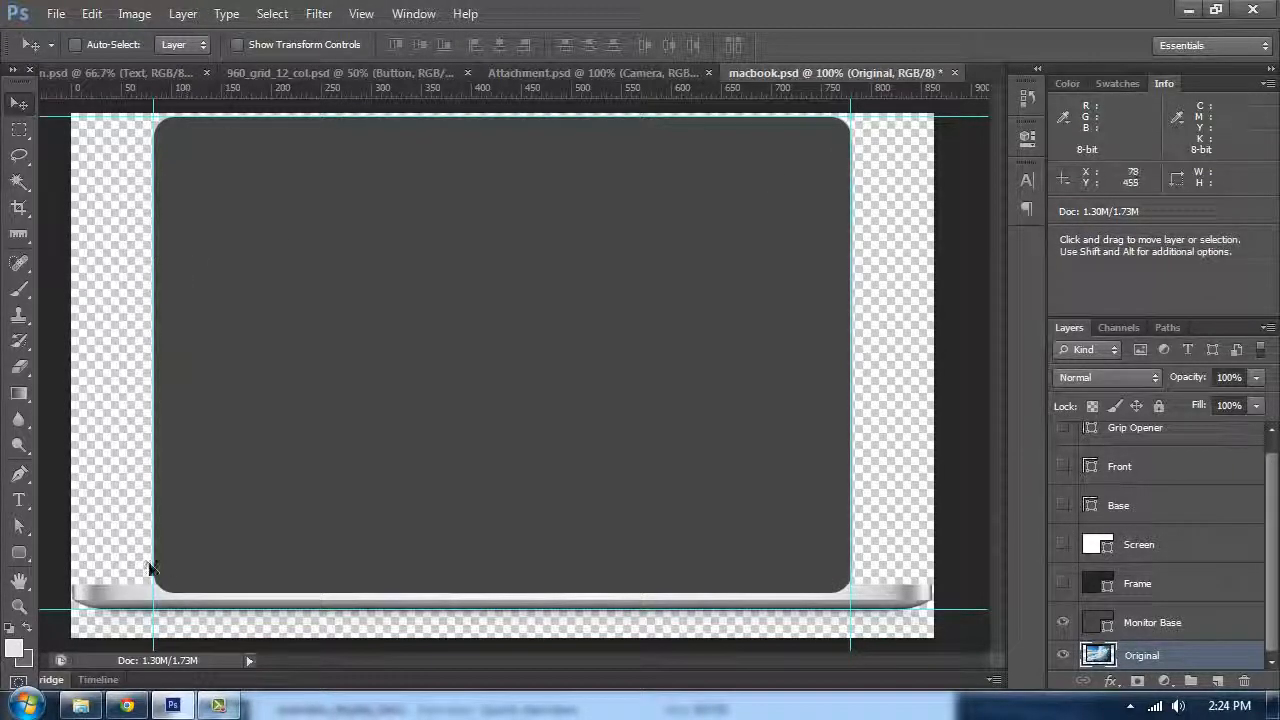
pyautogui.click(1062, 623)
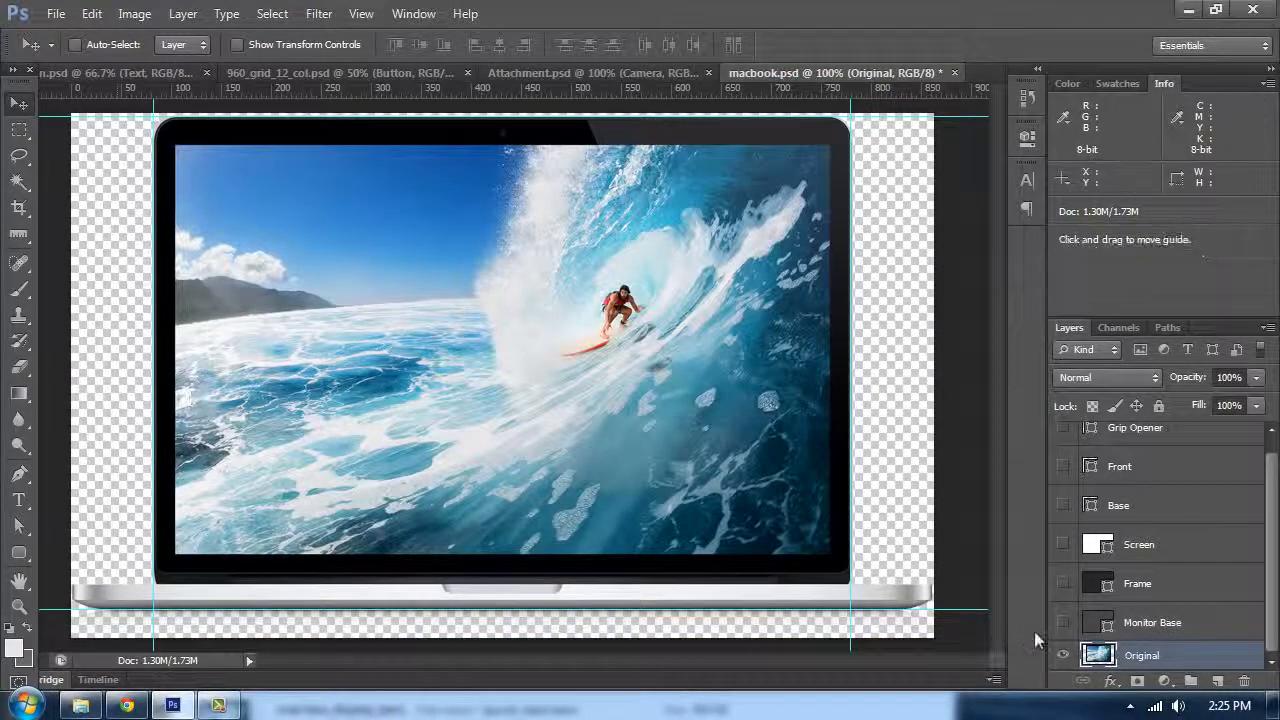
pyautogui.click(1062, 623)
# Step: Draw a rounded rectangle with a 20 px radius between the guides, about 697 × 476 px
pyautogui.moveTo(22, 556); pyautogui.dragTo(100, 563)
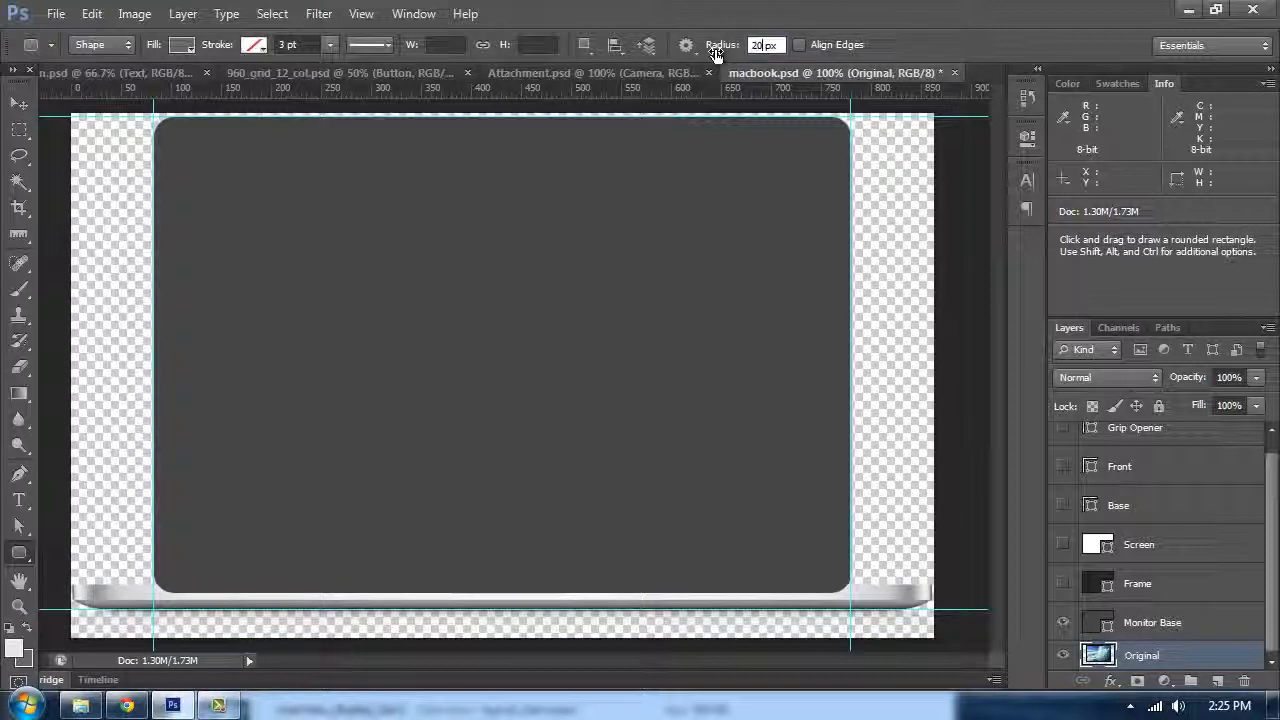
pyautogui.press('Return')
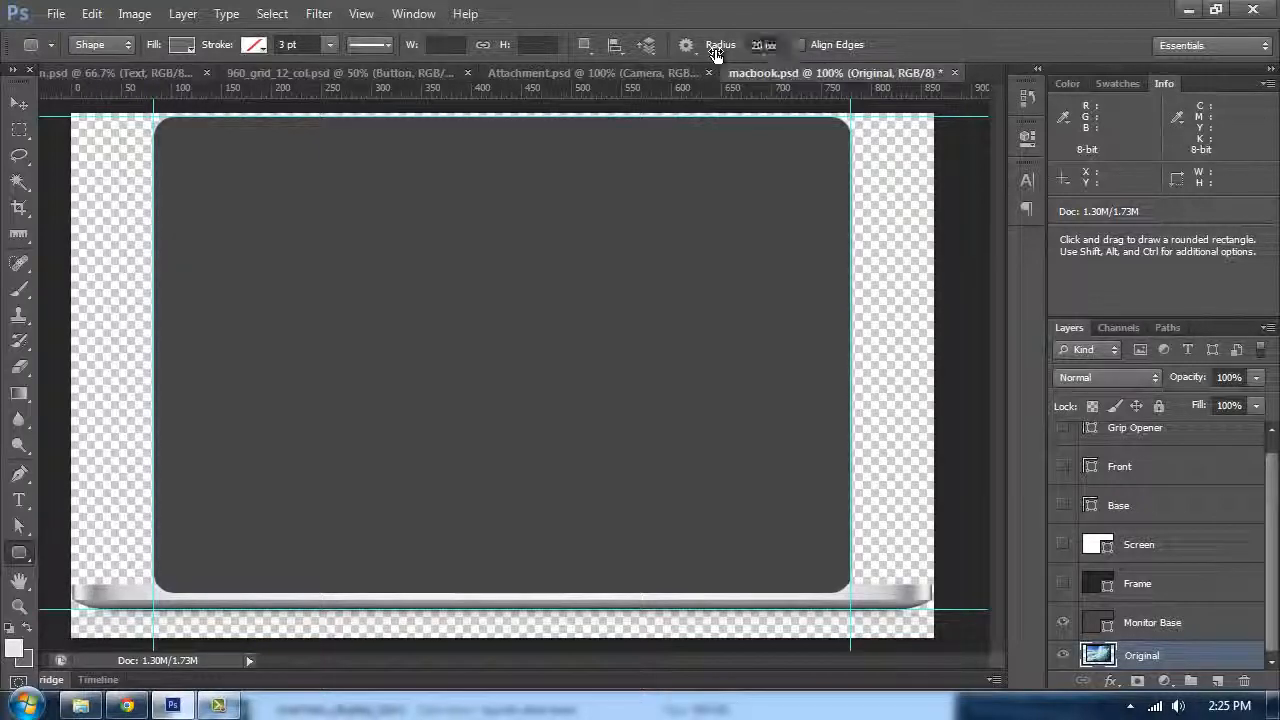
pyautogui.click(1061, 624)
pyautogui.click(1061, 624)
pyautogui.click(1061, 624)
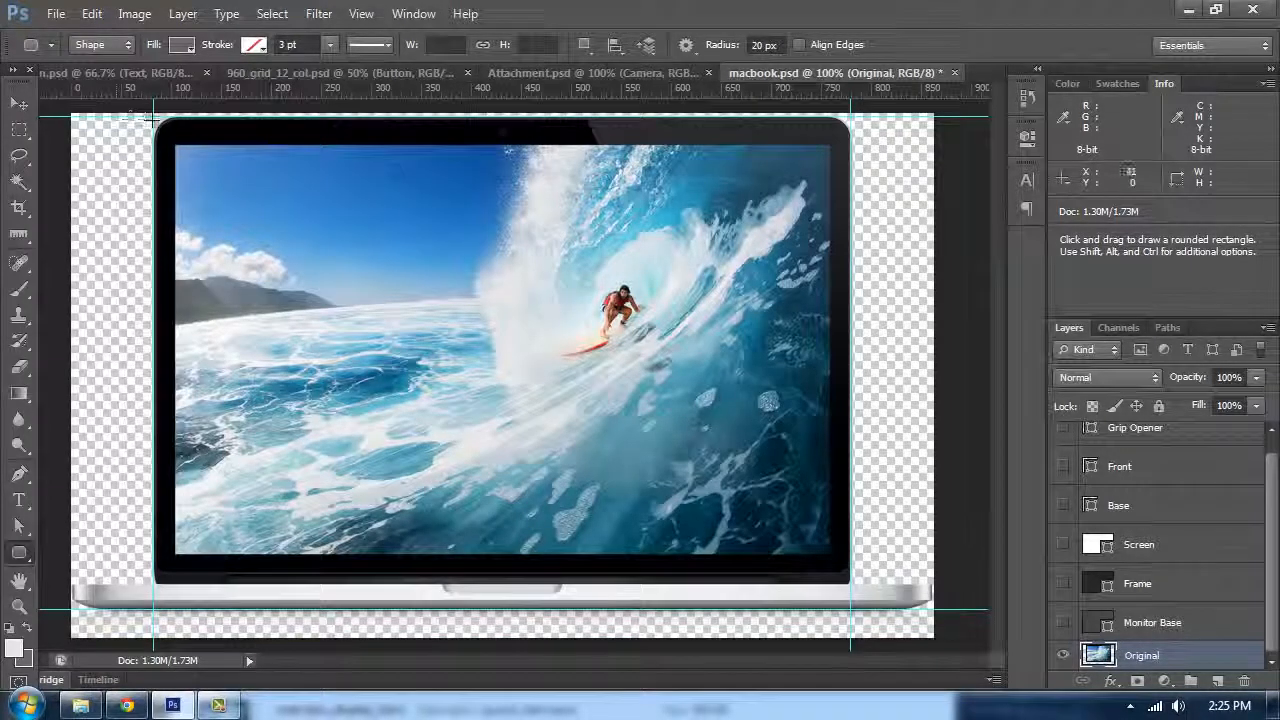
pyautogui.press('shift')
pyautogui.moveTo(153, 115); pyautogui.dragTo(848, 591)
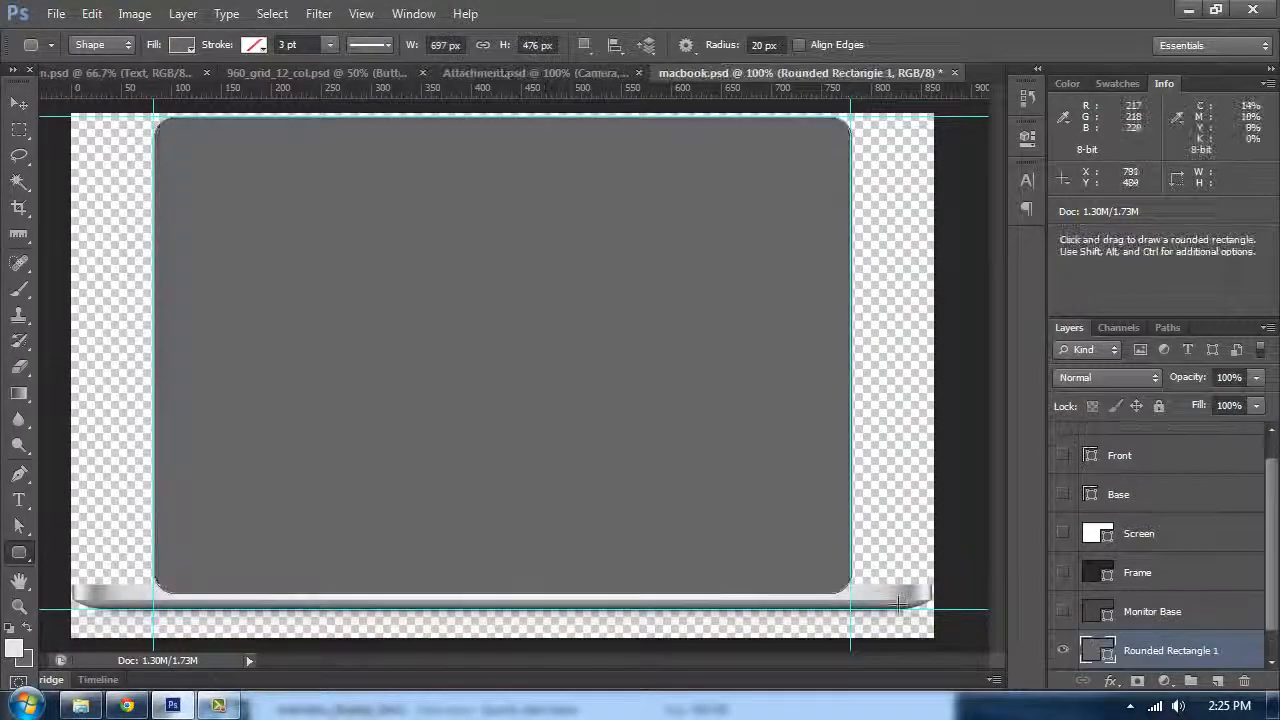
# Step: Compare the rectangle against Monitor Base and draw a second 20 px rounded rectangle about 697 × 456 px
pyautogui.scroll(-1, 1138, 641)
pyautogui.click(1063, 622)
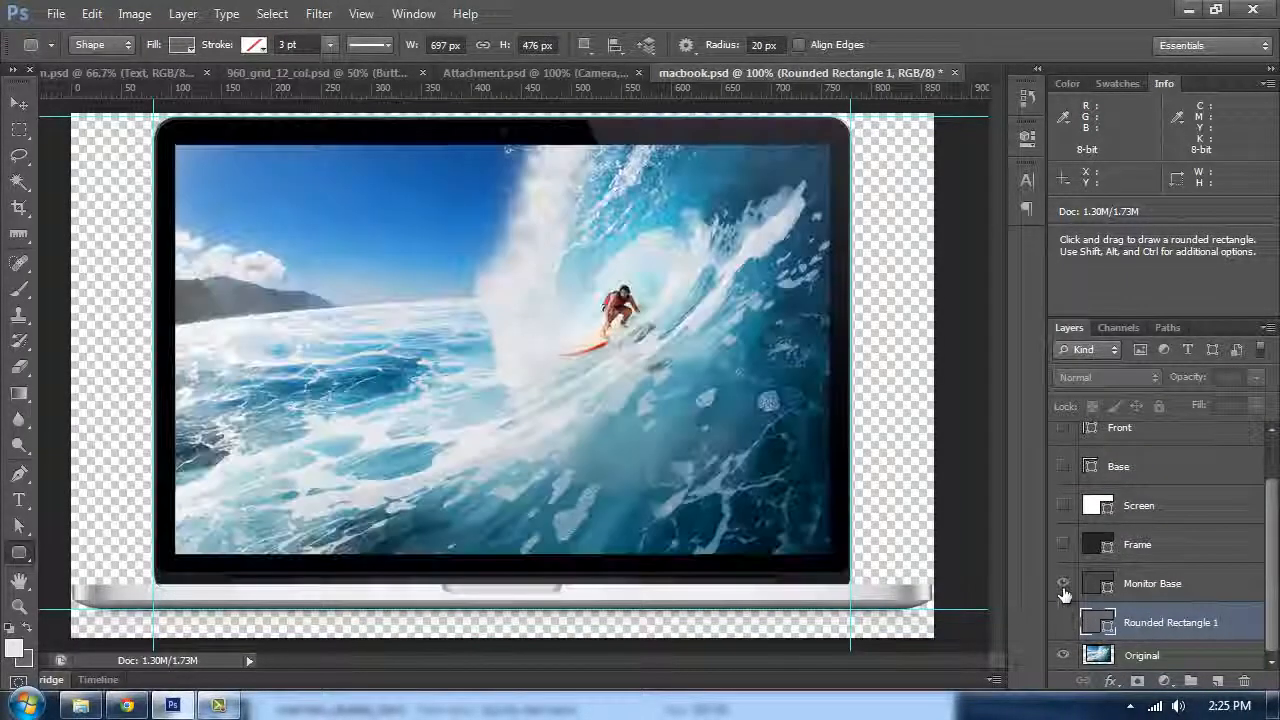
pyautogui.click(1063, 583)
pyautogui.click(1063, 585)
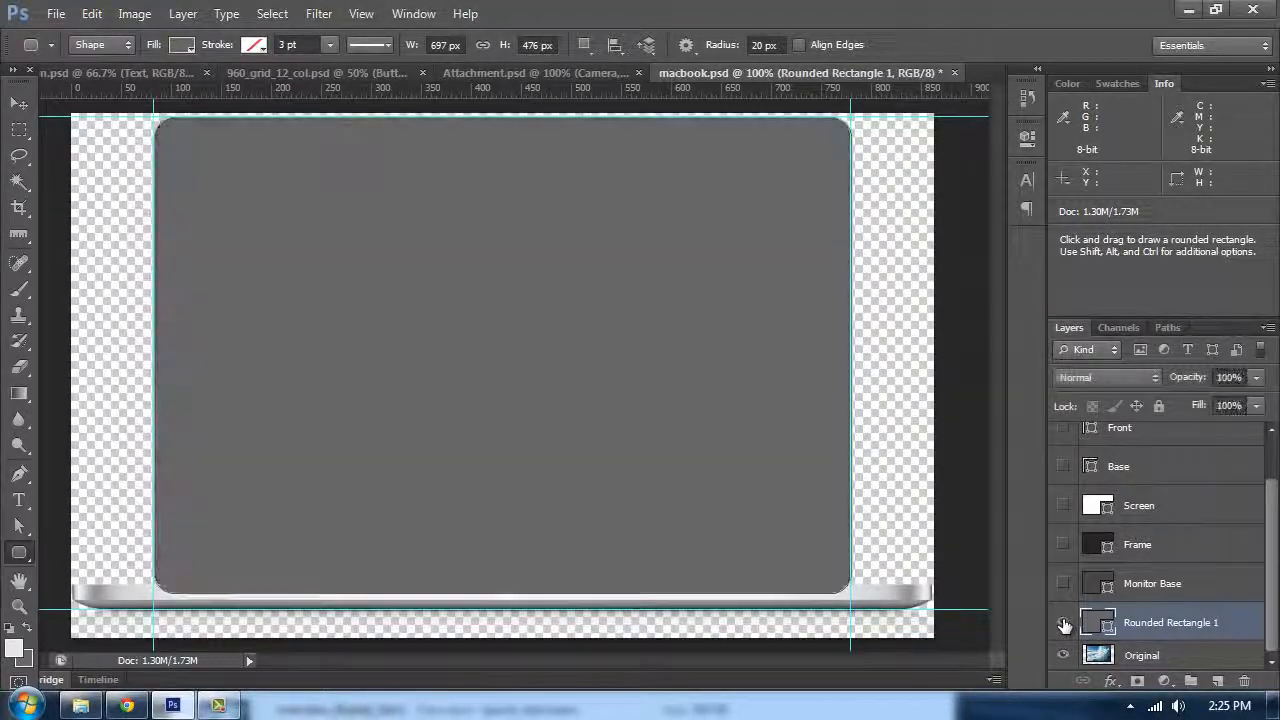
pyautogui.click(1063, 622)
pyautogui.click(1063, 622)
pyautogui.click(1063, 622)
pyautogui.click(1063, 622)
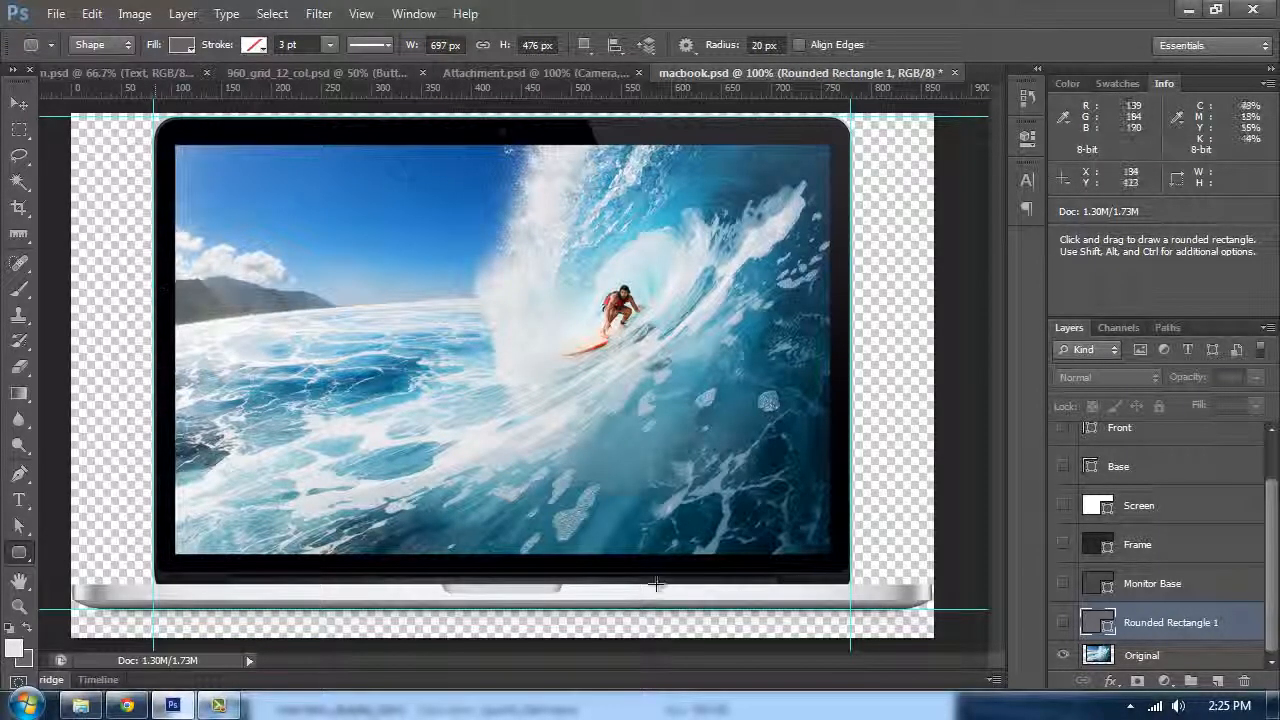
pyautogui.moveTo(160, 118); pyautogui.dragTo(856, 570)
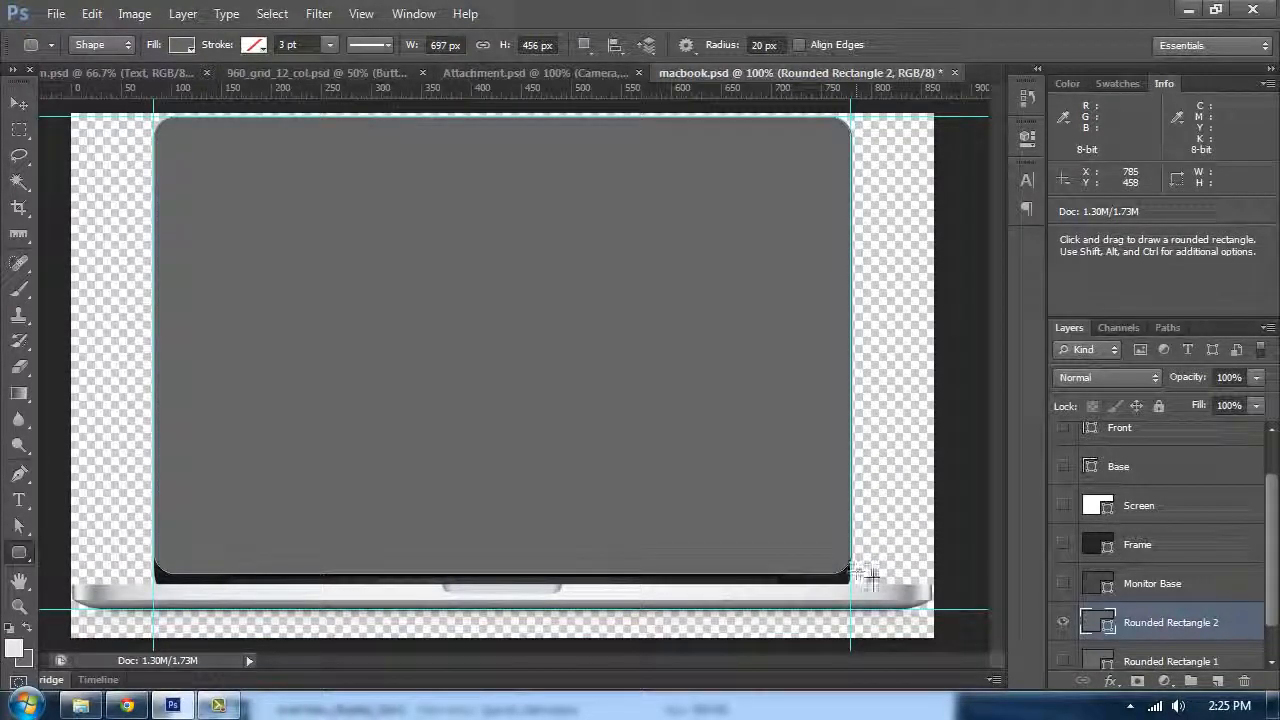
pyautogui.click(1062, 625)
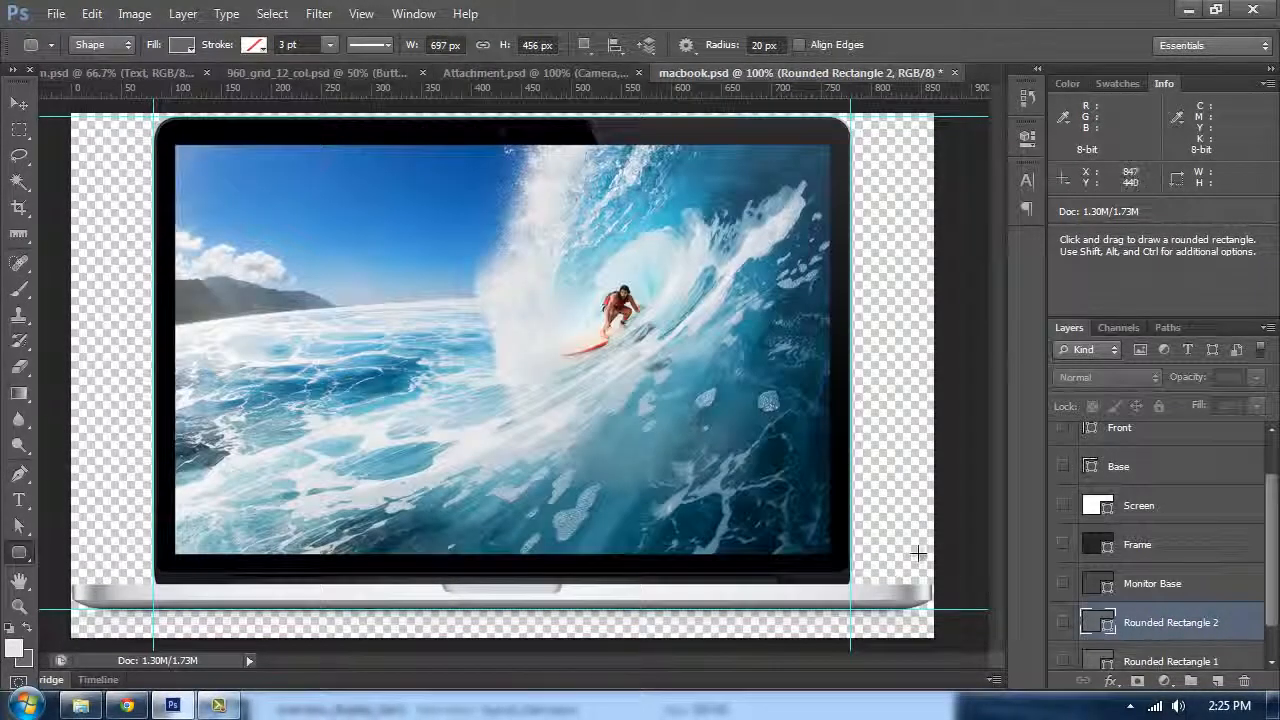
# Step: Delete both rounded rectangle layers after trying to send one to the back
pyautogui.scroll(-1, 1135, 622)
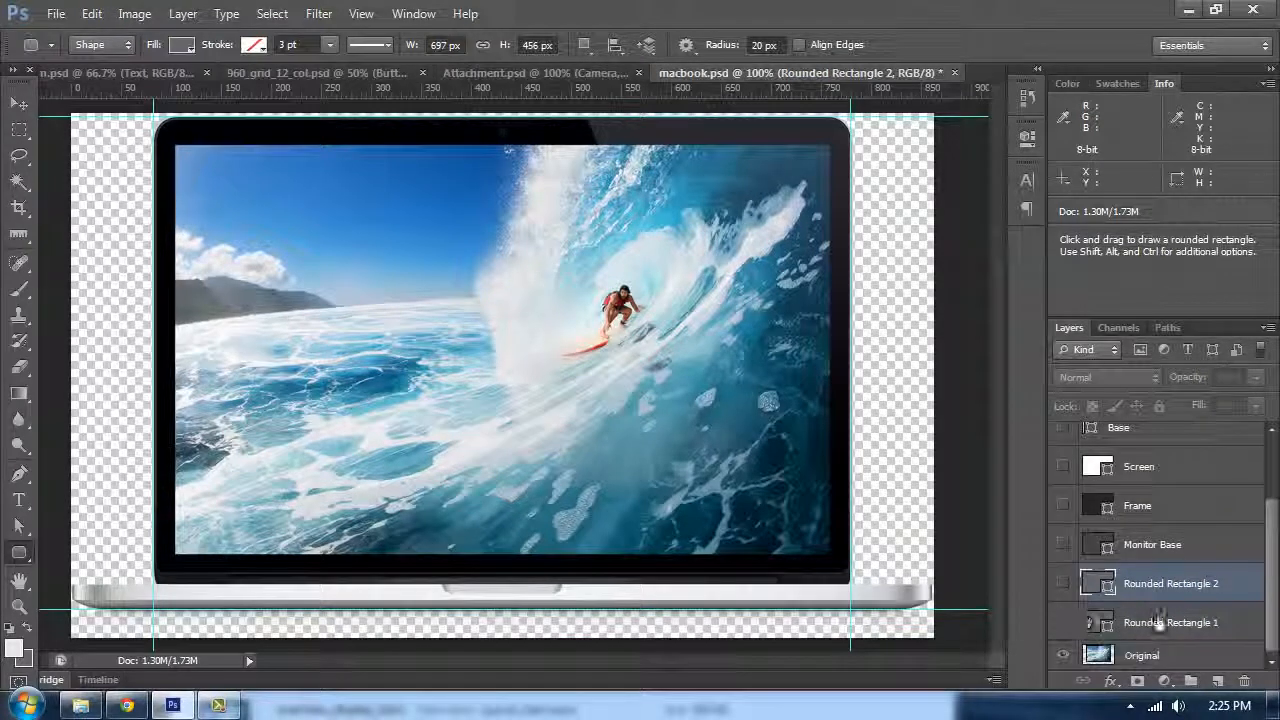
pyautogui.click(1162, 624)
pyautogui.hotkey('ctrl', 'shift', '[')
pyautogui.hotkey('ctrl', 'z')
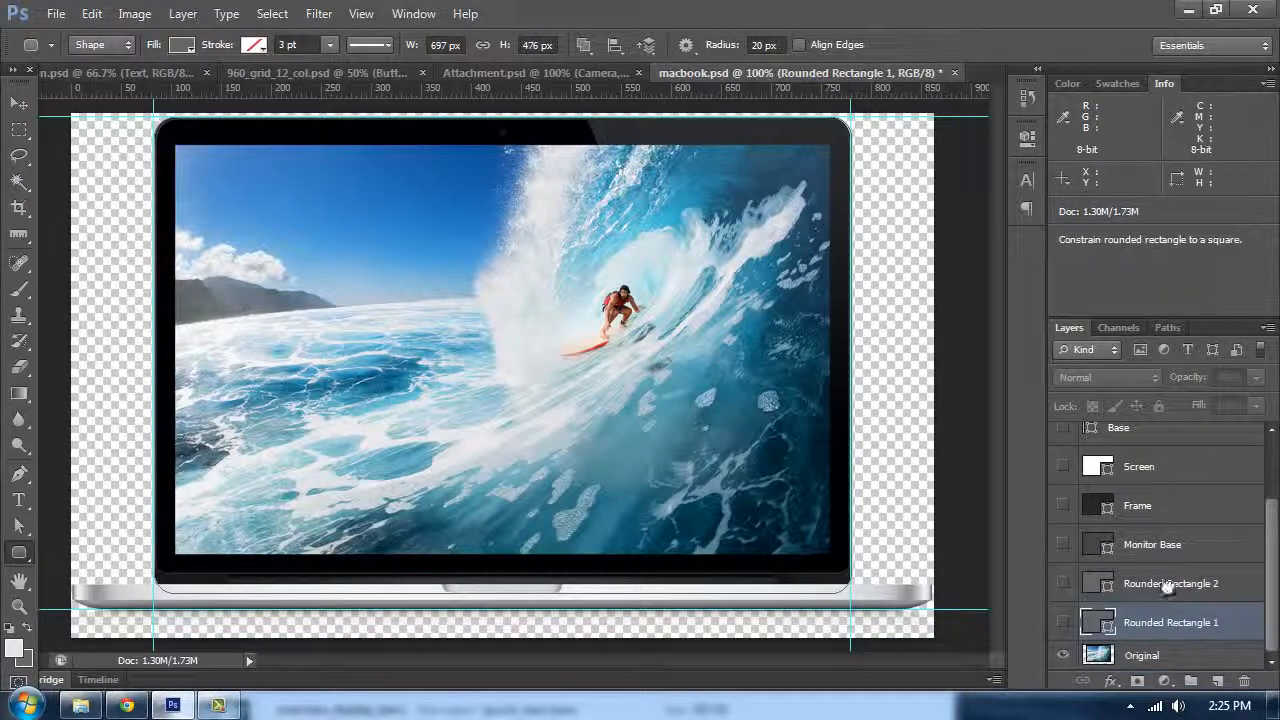
pyautogui.keyDown('shift'); pyautogui.click(1166, 584); pyautogui.keyUp('shift')
pyautogui.moveTo(1176, 612); pyautogui.dragTo(1244, 681)
# Step: Show the Monitor Base and Frame layers above the Original photo
pyautogui.click(1063, 622)
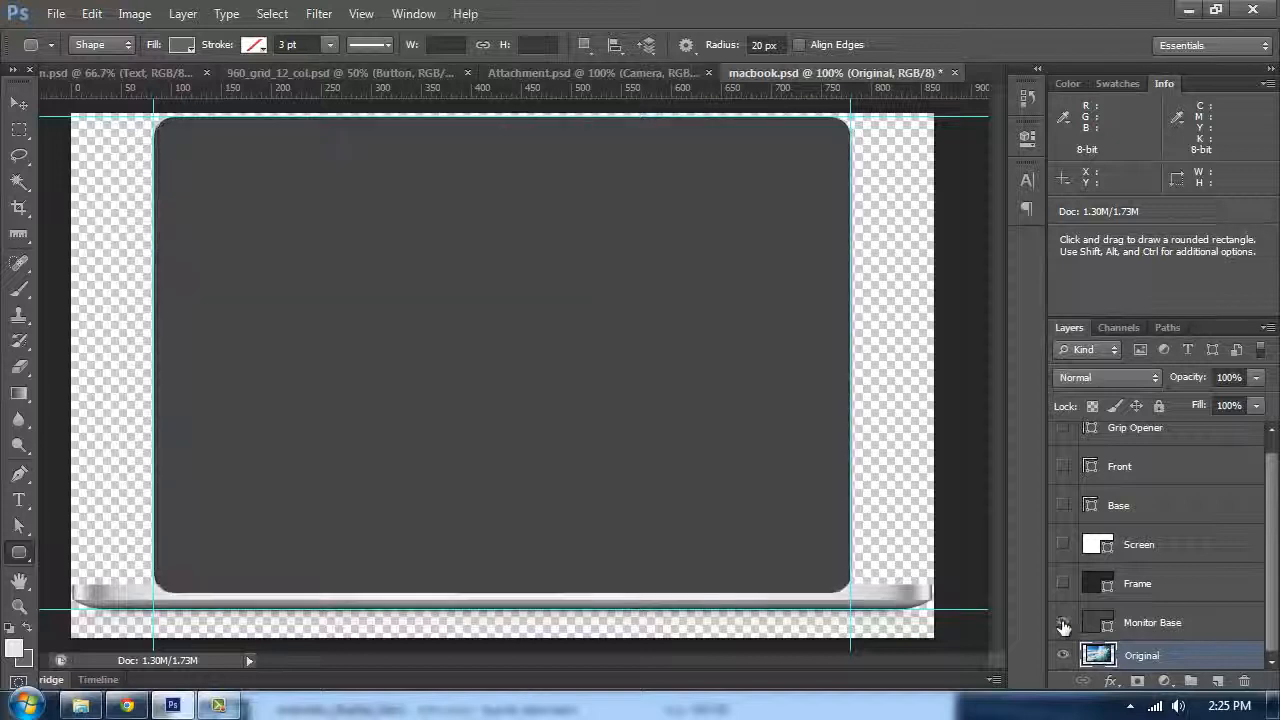
pyautogui.click(1063, 584)
pyautogui.click(1063, 585)
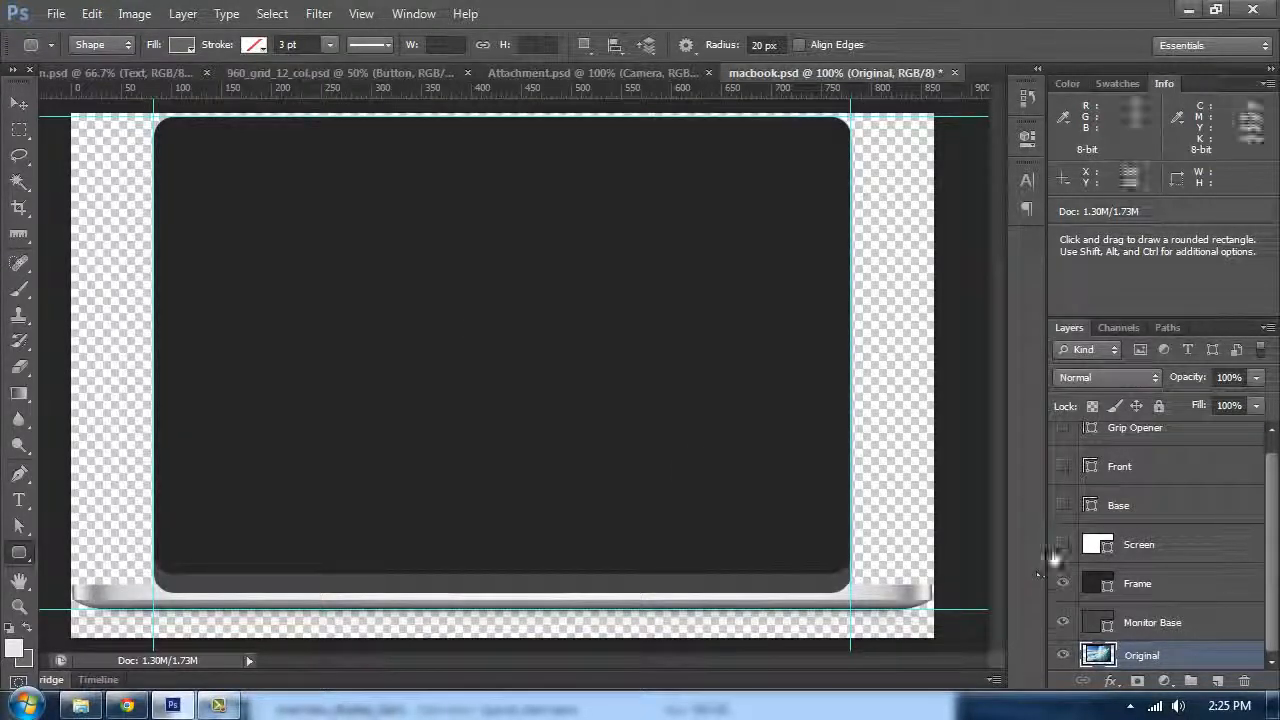
pyautogui.click(1063, 583)
pyautogui.click(1063, 583)
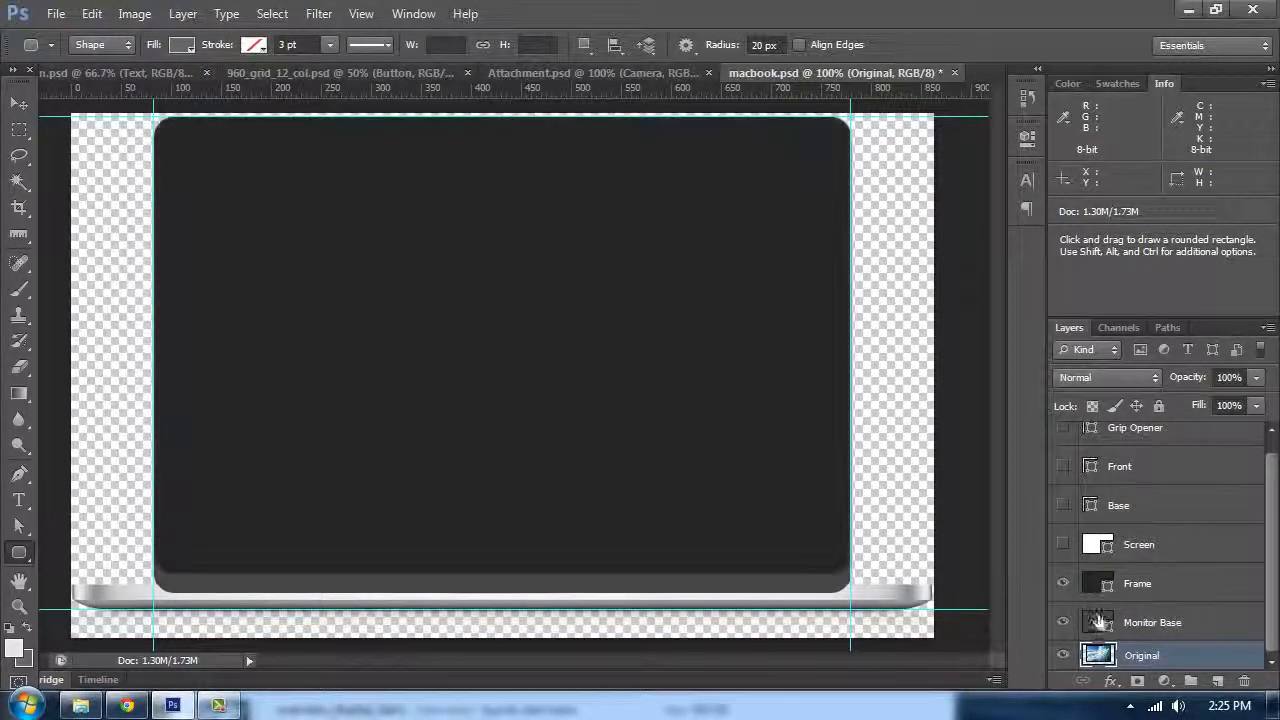
# Step: Set the Monitor Base layer's fill colour to #464646 from the grey swatches
pyautogui.click(1100, 622)
pyautogui.click(1117, 84)
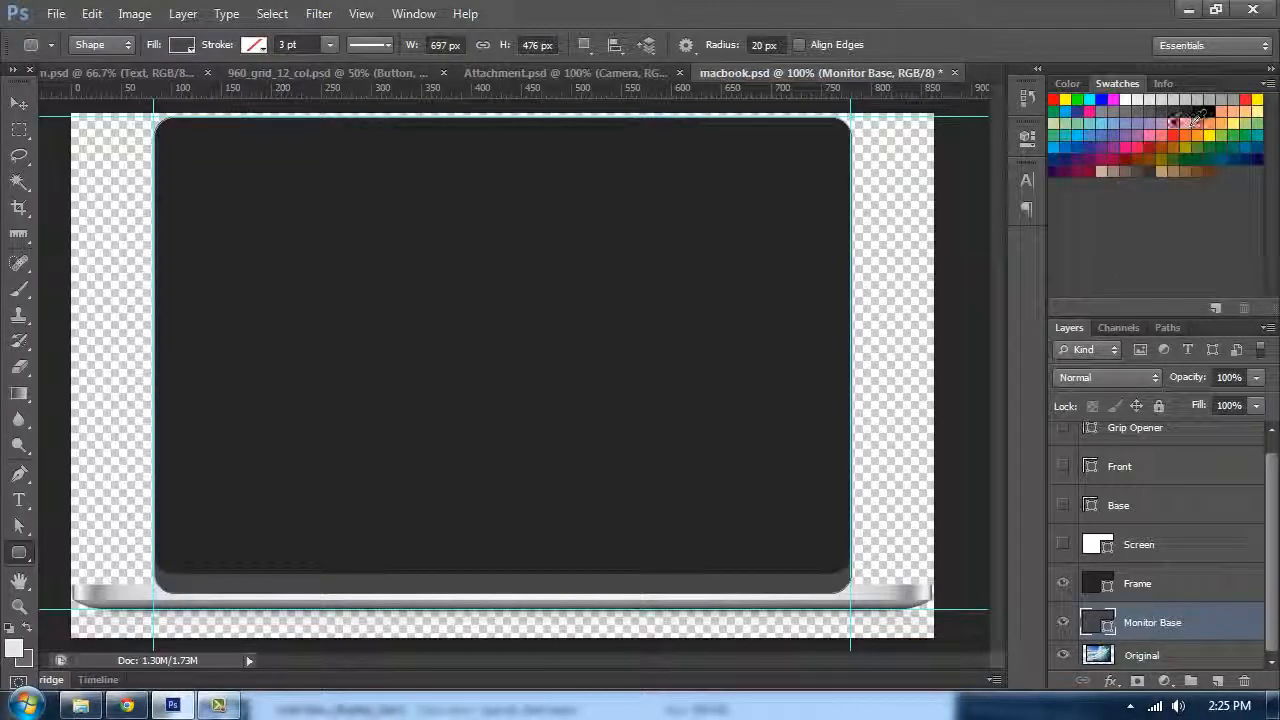
pyautogui.click(19, 103)
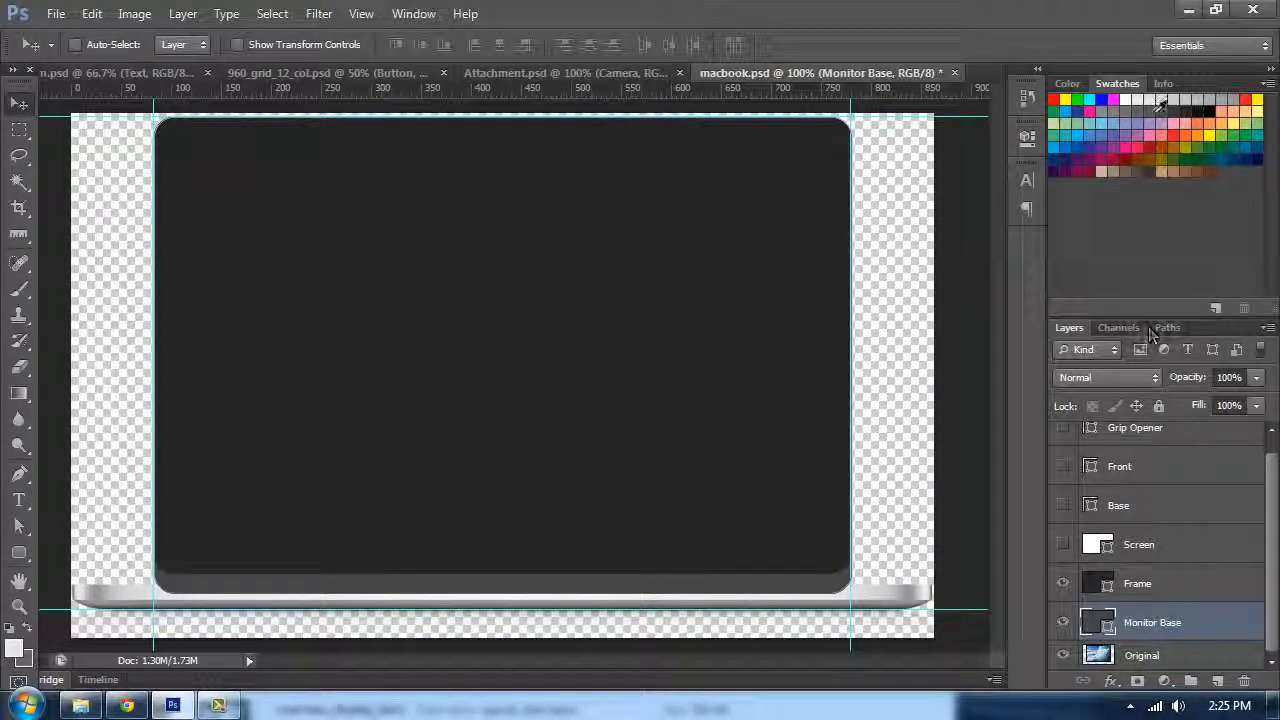
pyautogui.doubleClick(1100, 623)
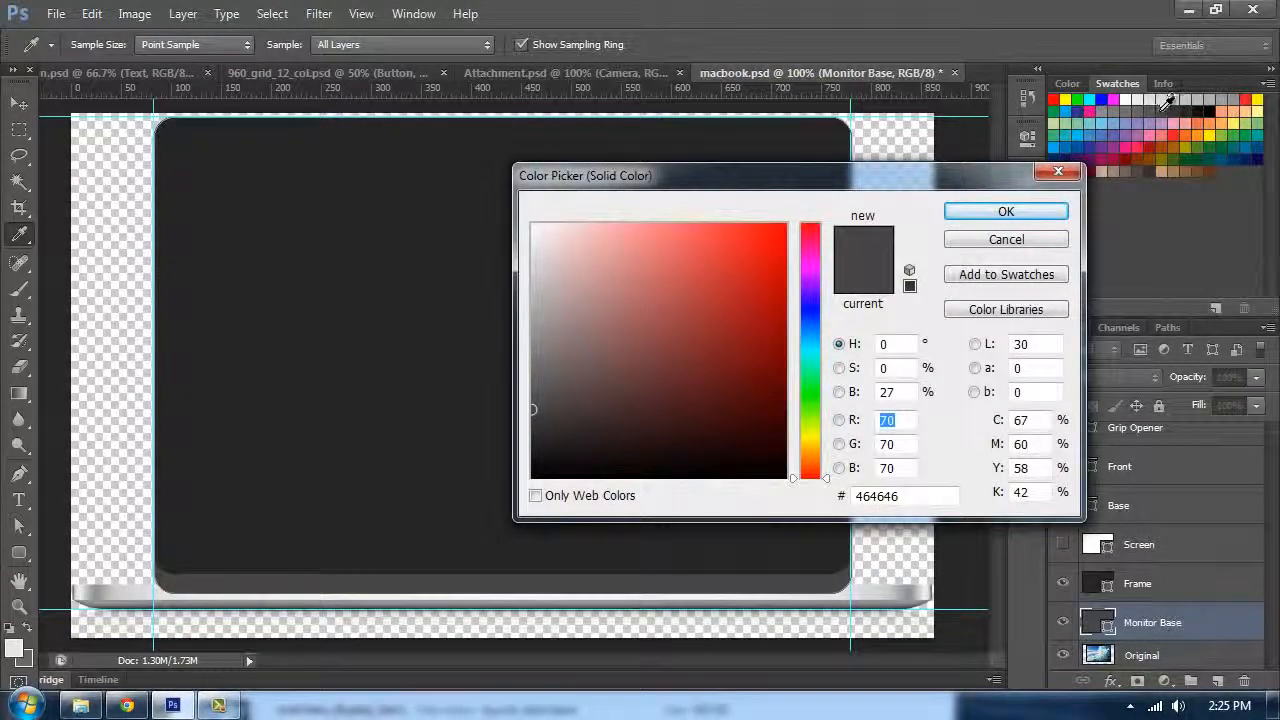
pyautogui.click(1158, 106)
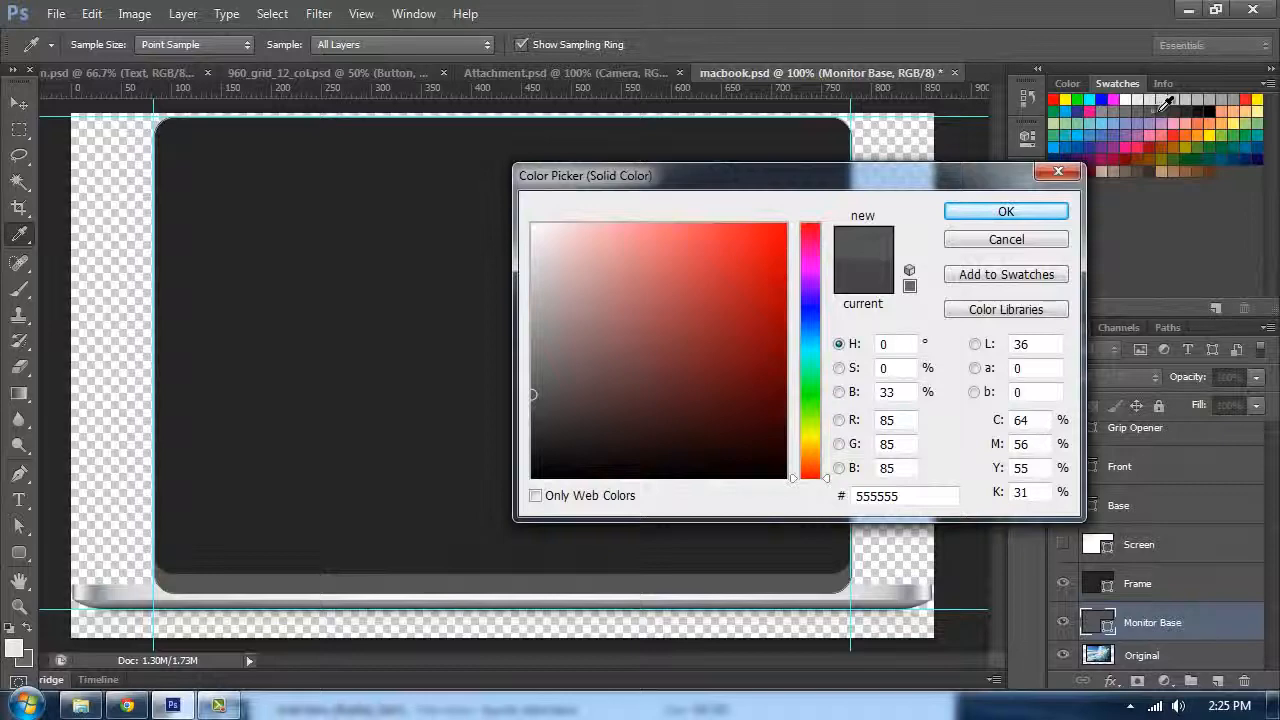
pyautogui.click(1168, 106)
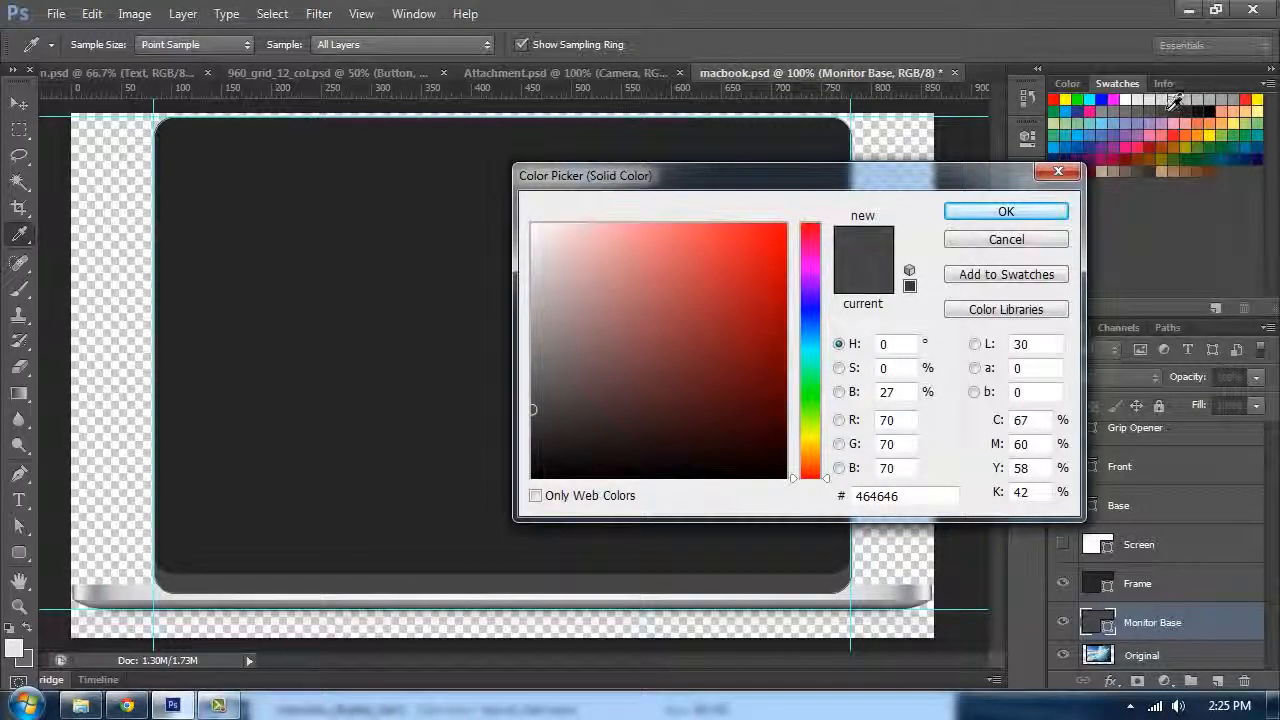
pyautogui.click(1055, 211)
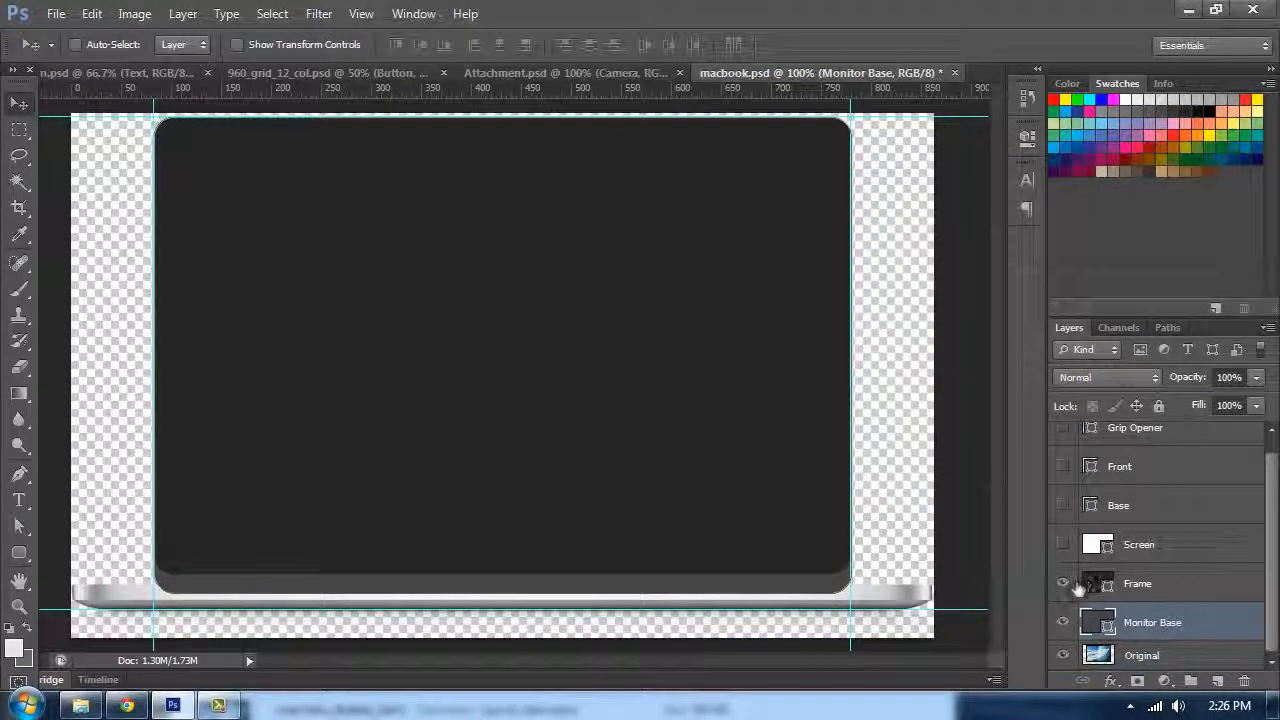
# Step: Inspect the Frame layer's fill colour without changing it
pyautogui.click(1086, 585)
pyautogui.doubleClick(1086, 585)
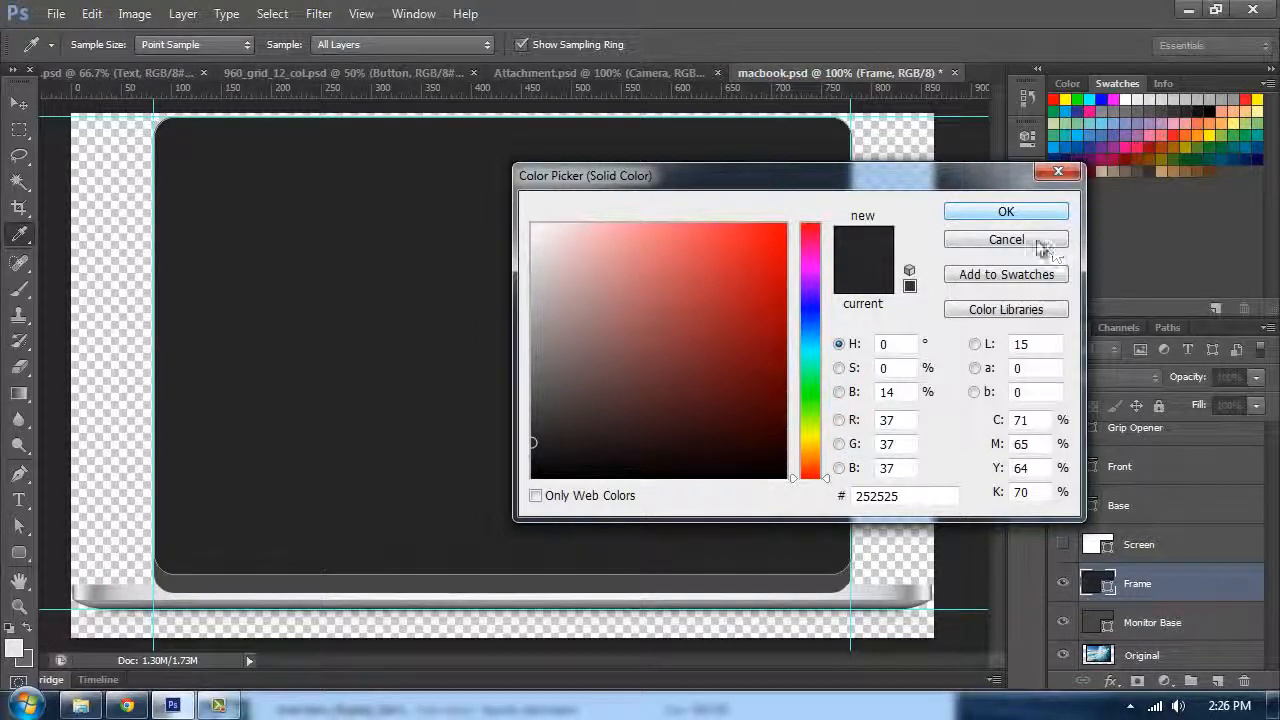
pyautogui.click(1040, 245)
# Step: Hide the Frame, Monitor Base and Screen layers and show the Base layer
pyautogui.click(1063, 583)
pyautogui.click(1065, 622)
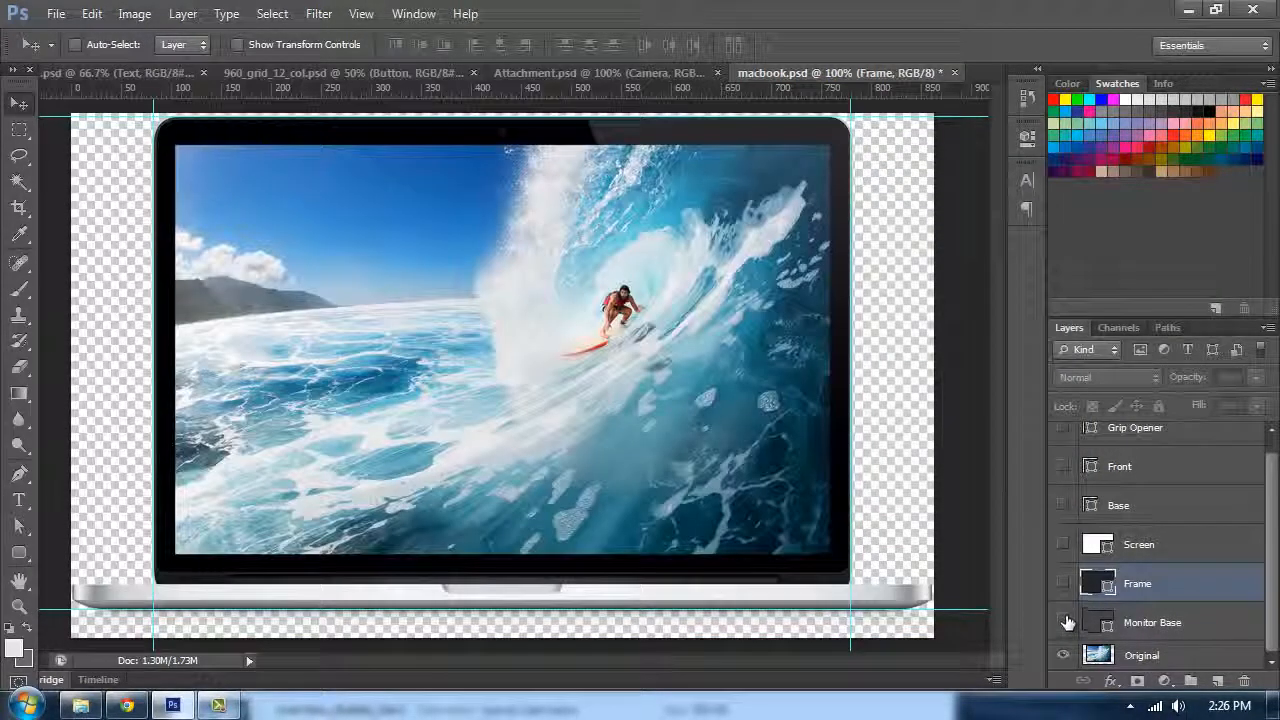
pyautogui.click(1064, 544)
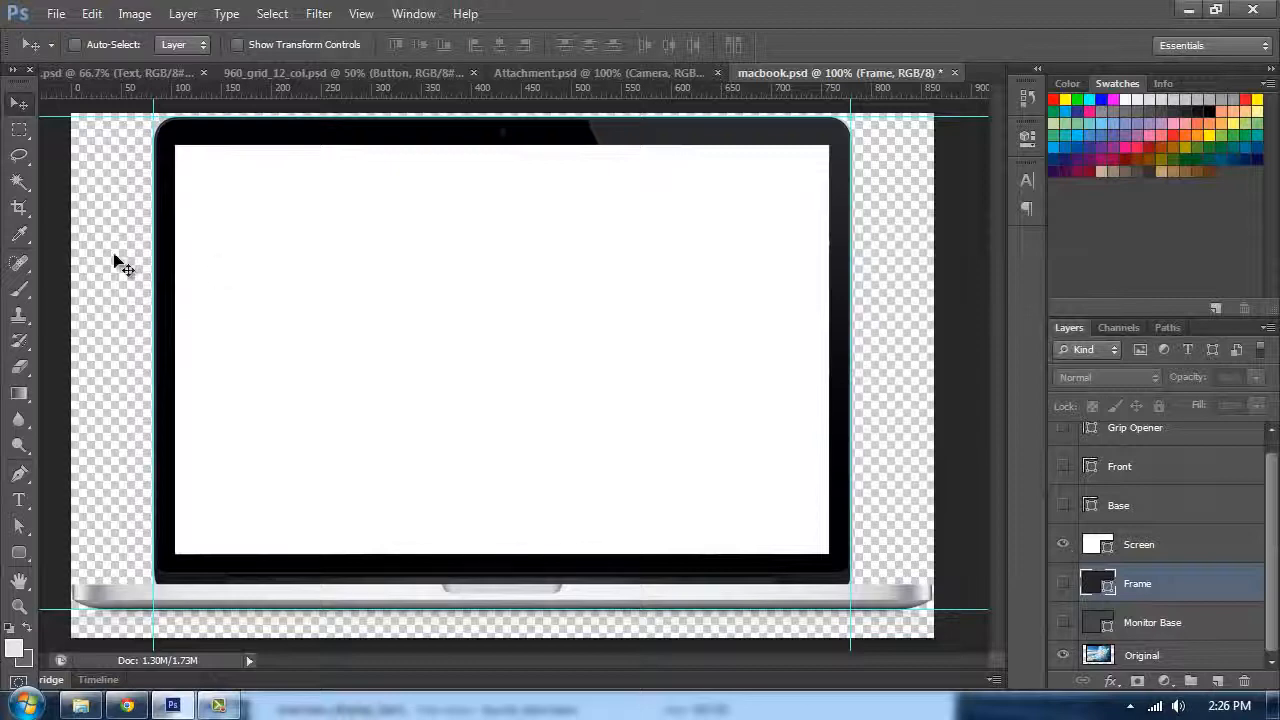
pyautogui.click(24, 554)
pyautogui.click(57, 549)
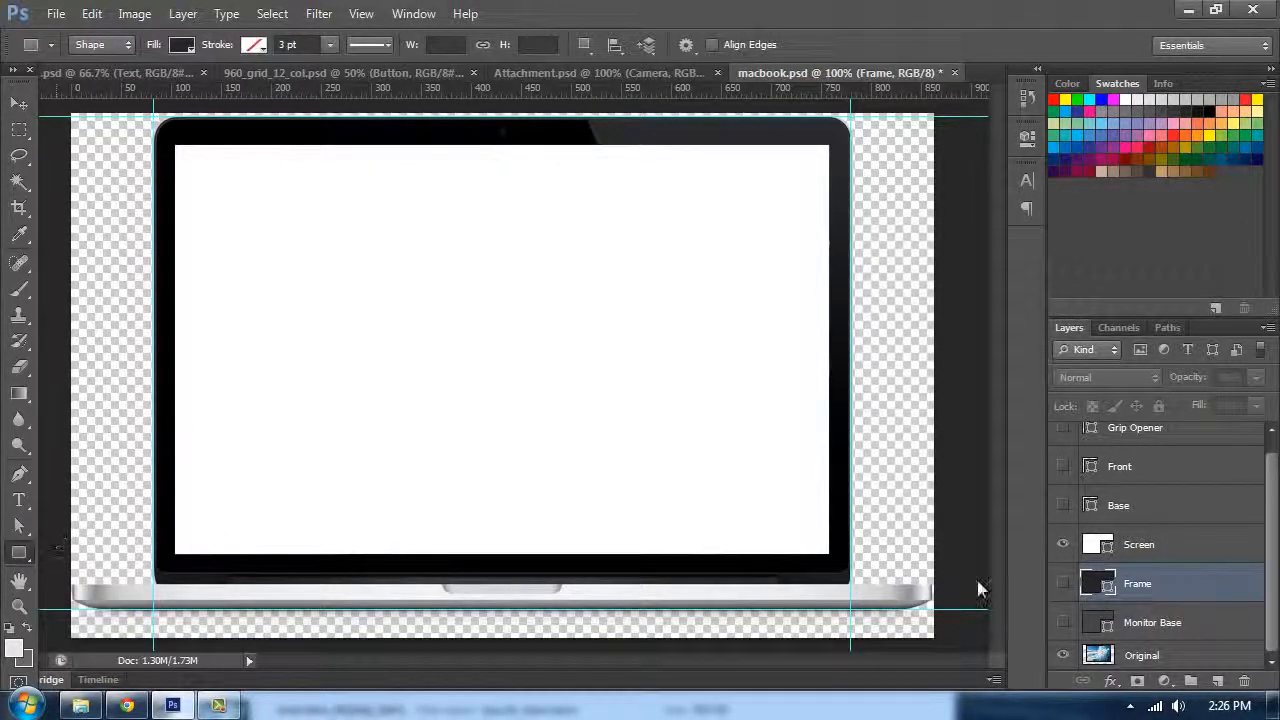
pyautogui.click(1063, 544)
pyautogui.click(1063, 583)
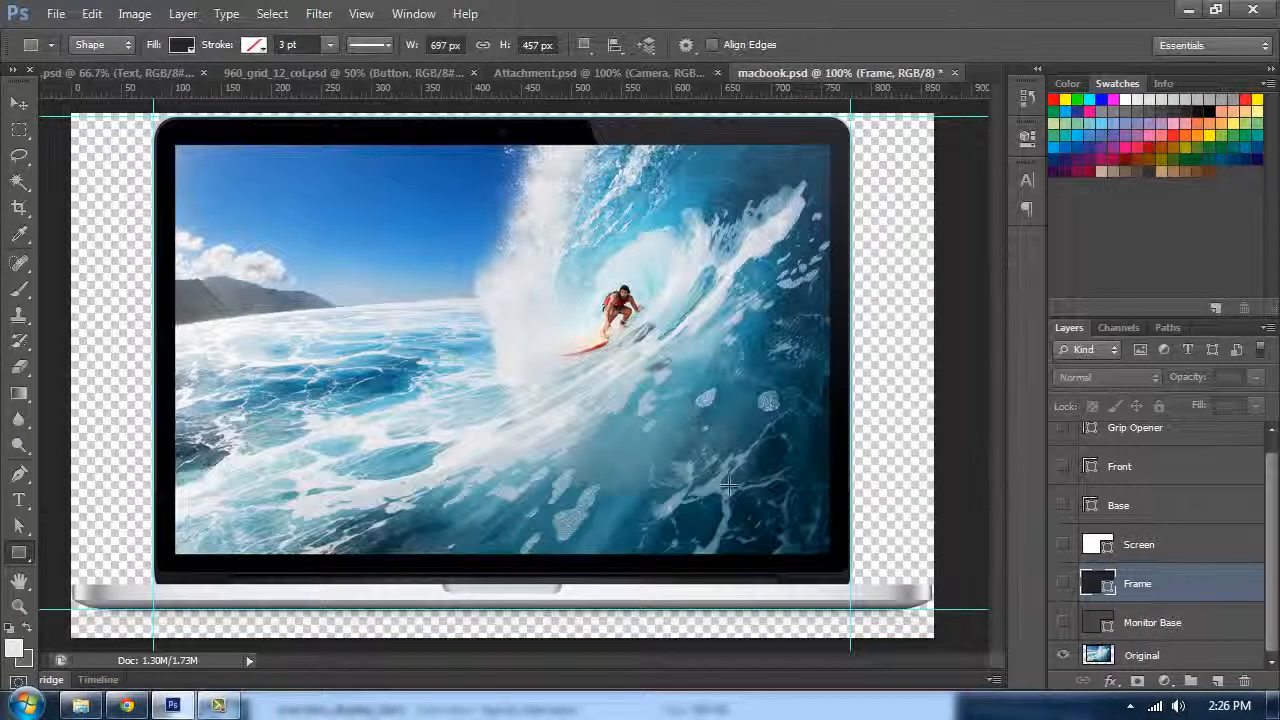
pyautogui.scroll(1, 1137, 535)
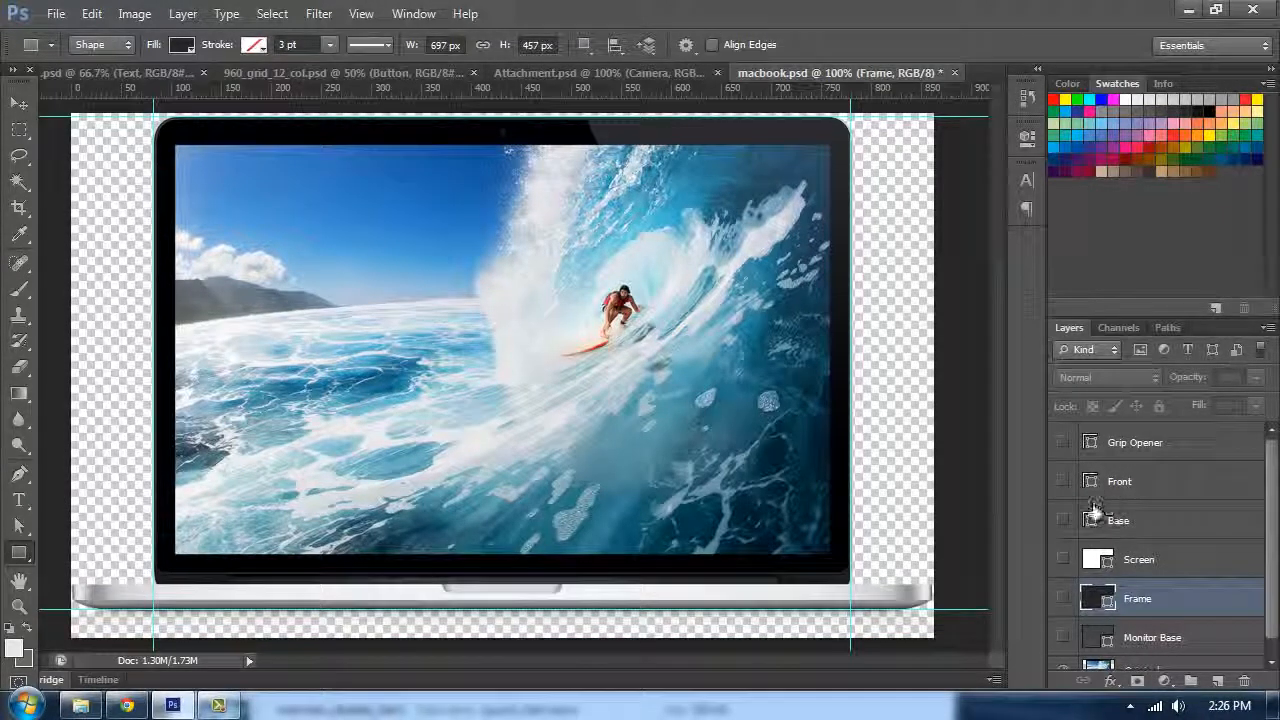
pyautogui.click(1063, 520)
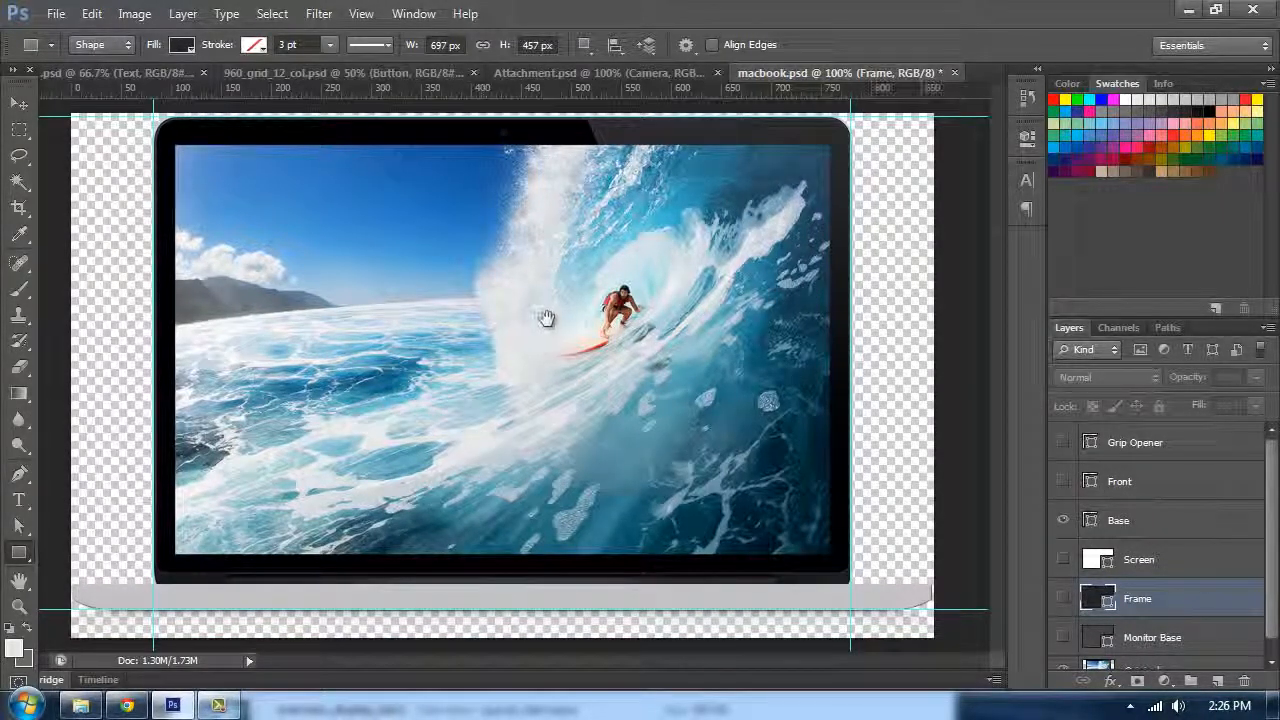
# Step: Zoom in to examine the laptop base's lower edge against the guide
pyautogui.hotkey('ctrl', '+')
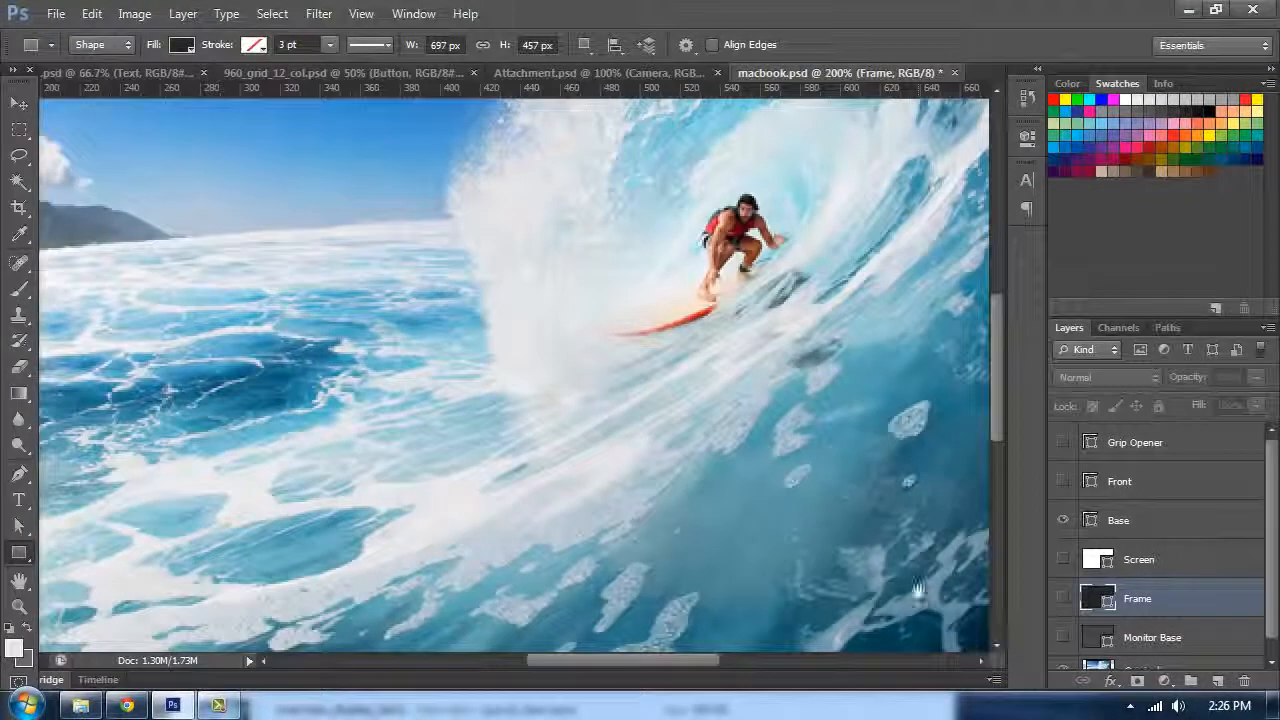
pyautogui.moveTo(584, 584); pyautogui.dragTo(838, 308)
pyautogui.moveTo(325, 315); pyautogui.dragTo(642, 285)
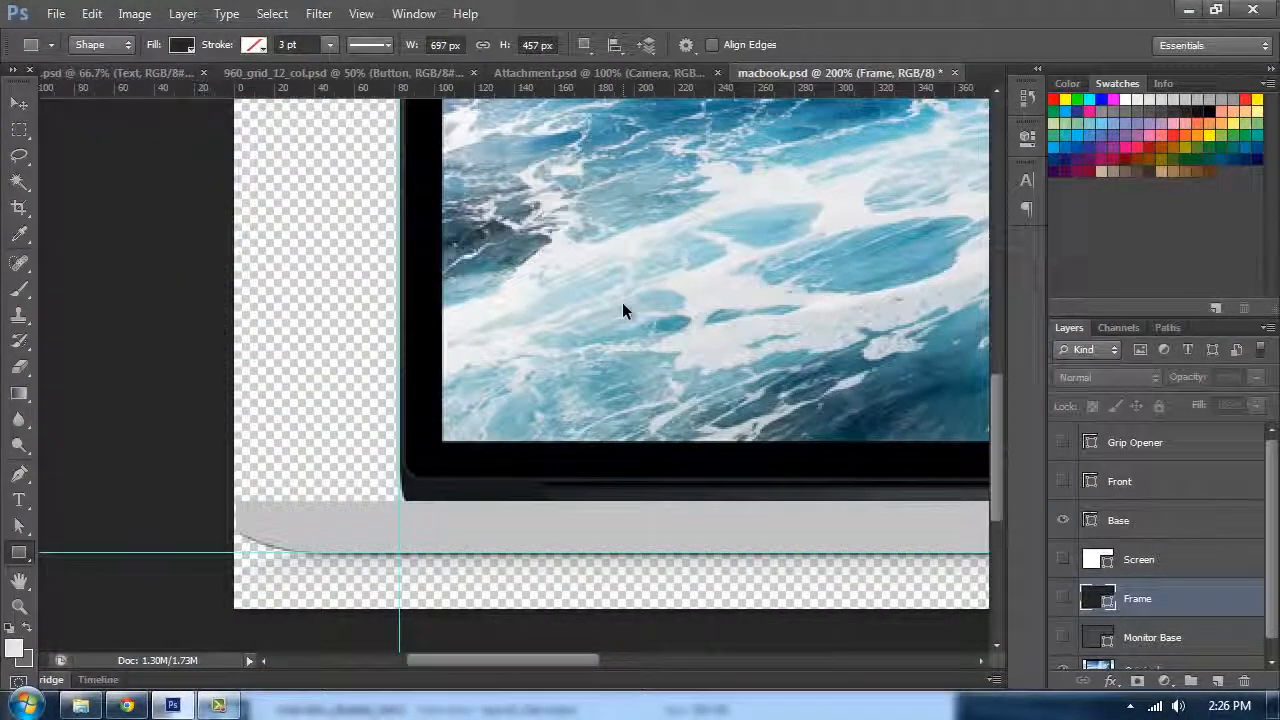
pyautogui.hotkey('ctrl', '-')
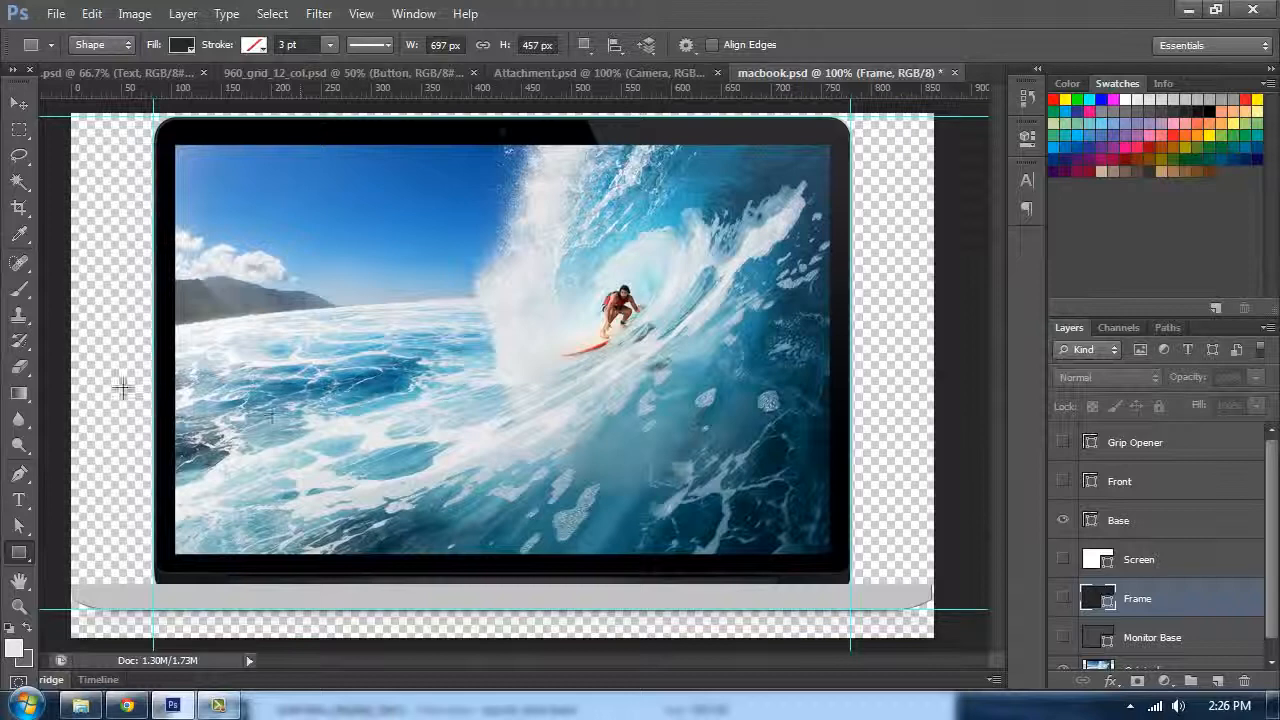
# Step: Switch to the Rounded Rectangle tool with a 2 px radius and hide the Base layer to reveal the reference laptop base
pyautogui.rightClick(19, 552)
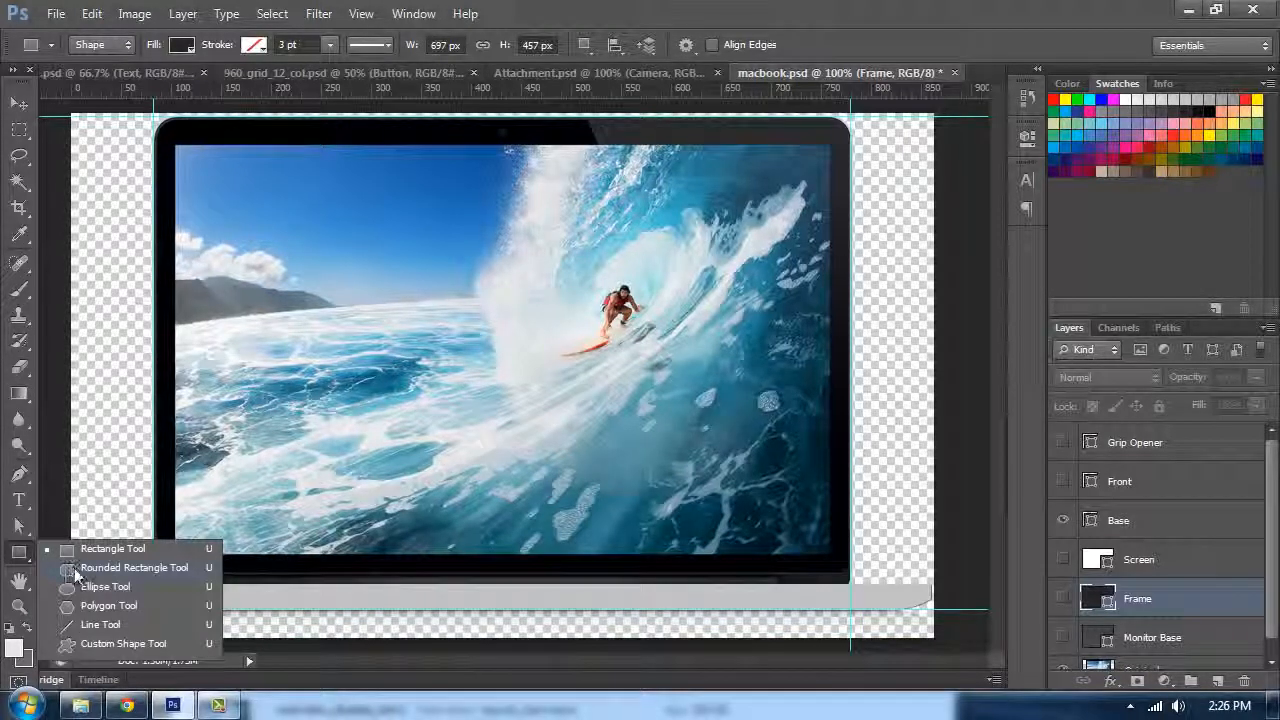
pyautogui.click(76, 570)
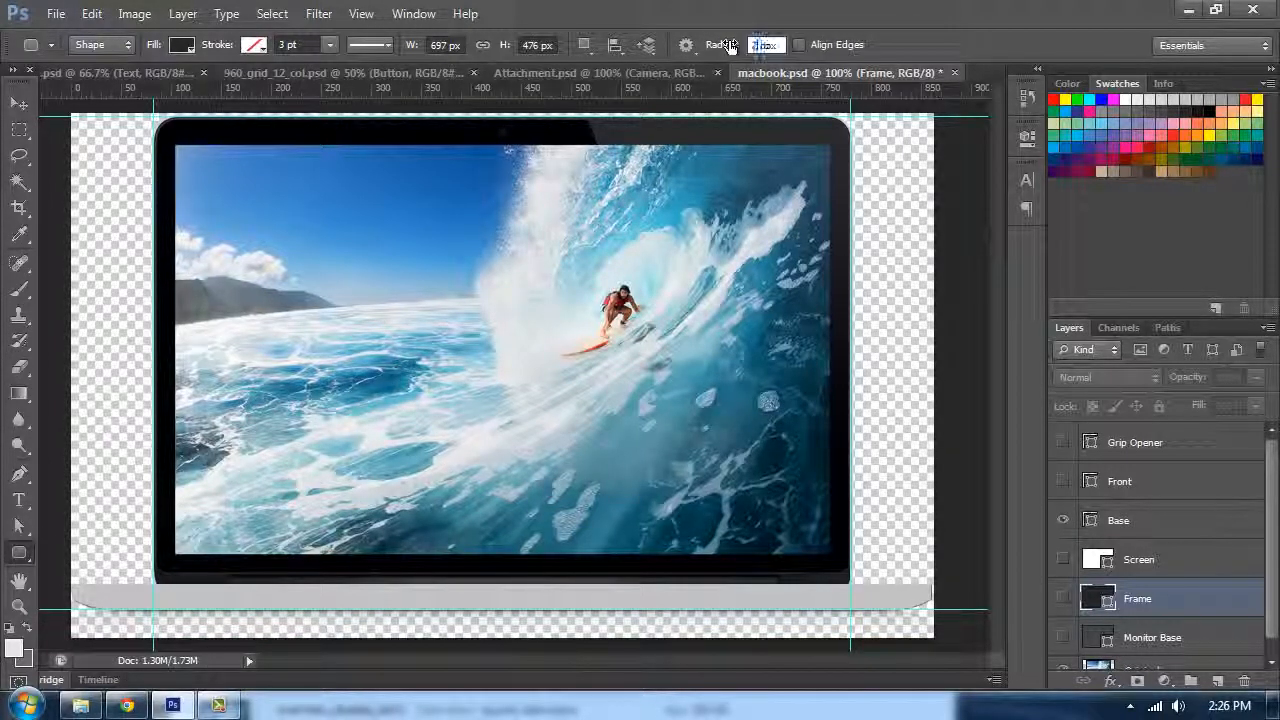
pyautogui.click(1063, 520)
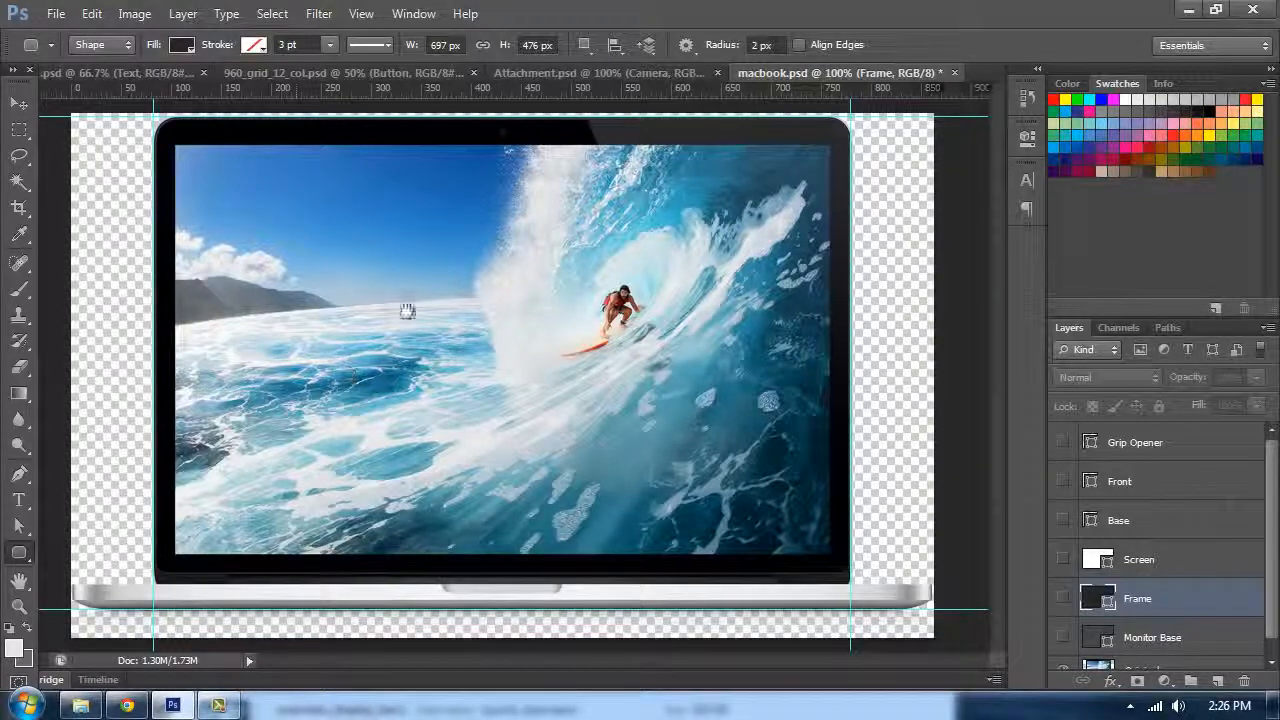
pyautogui.hotkey('ctrl', '+')
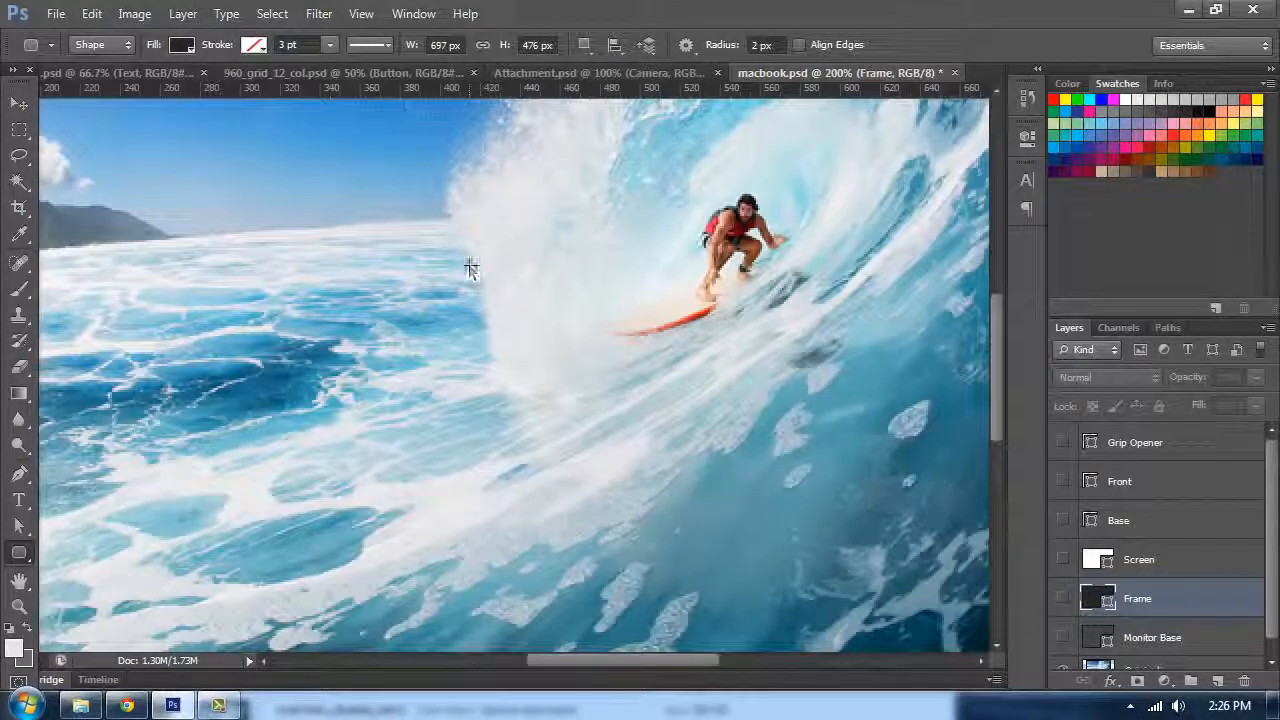
pyautogui.moveTo(506, 245); pyautogui.dragTo(806, 237)
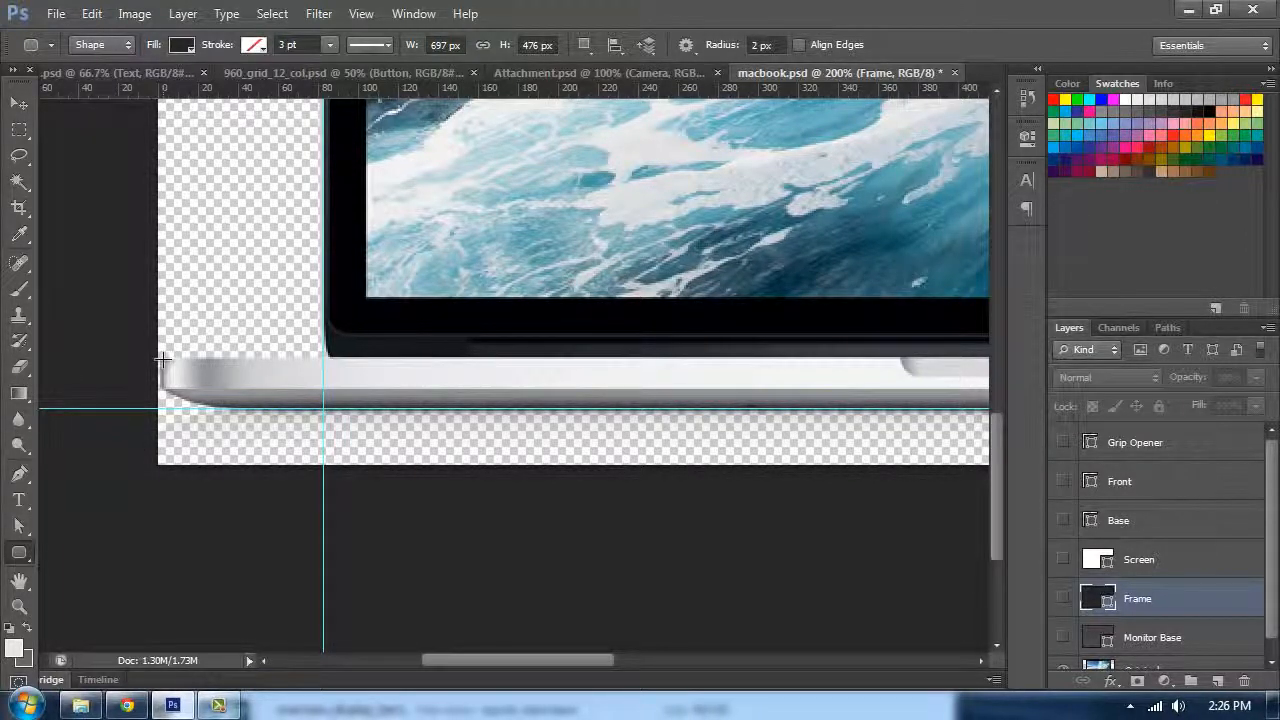
pyautogui.moveTo(159, 358)
pyautogui.mouseDown()
pyautogui.moveTo(205, 374)
pyautogui.moveTo(665, 374)
pyautogui.moveTo(1195, 340)
pyautogui.mouseUp()
pyautogui.hotkey('ctrl', 'z')
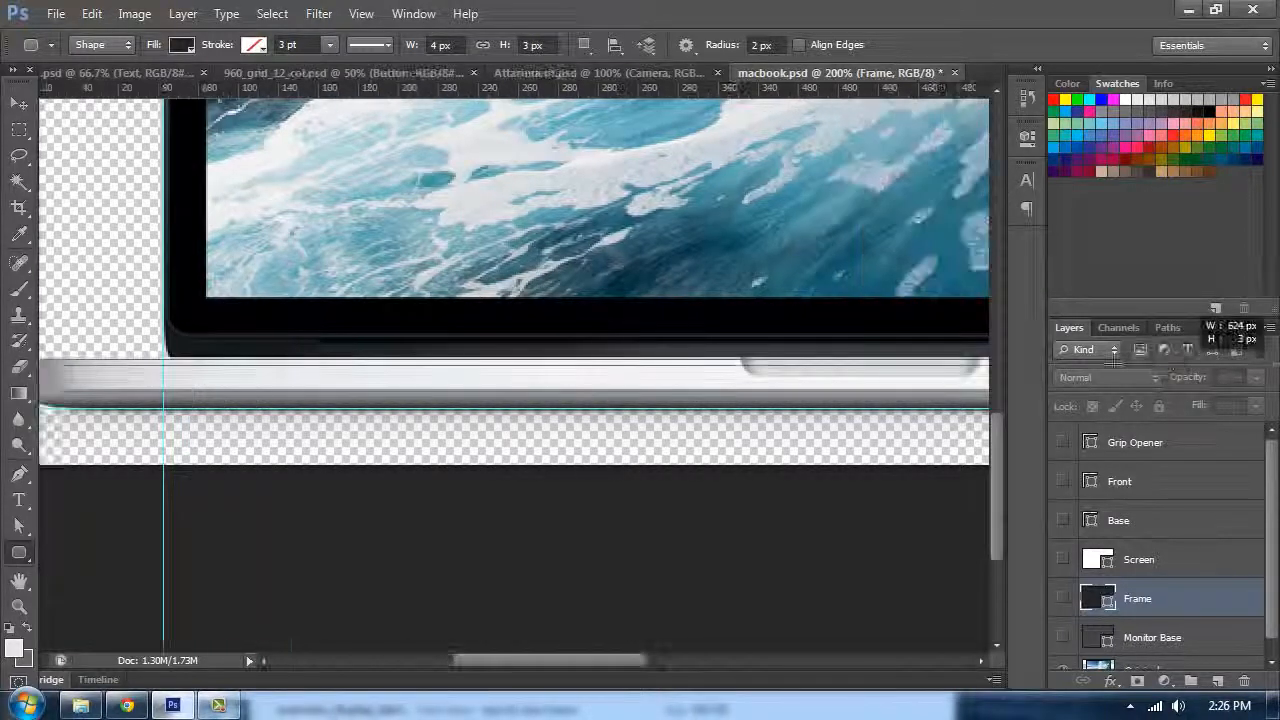
pyautogui.moveTo(1113, 360); pyautogui.dragTo(1006, 380)
pyautogui.hotkey('ctrl', 'z')
# Step: Zoom in to 500% on the left corner of the reference laptop base
pyautogui.moveTo(90, 357); pyautogui.dragTo(628, 356)
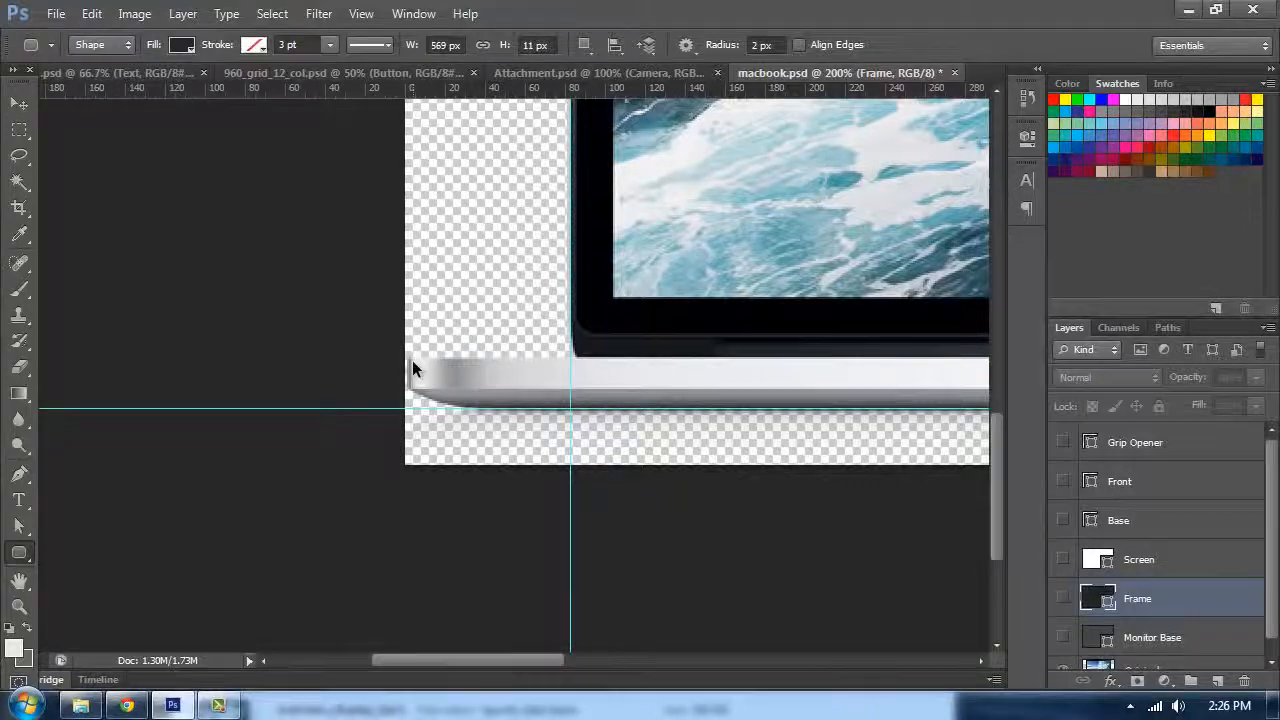
pyautogui.hotkey('ctrl', '+')
pyautogui.hotkey('ctrl', '+')
pyautogui.hotkey('ctrl', '+')
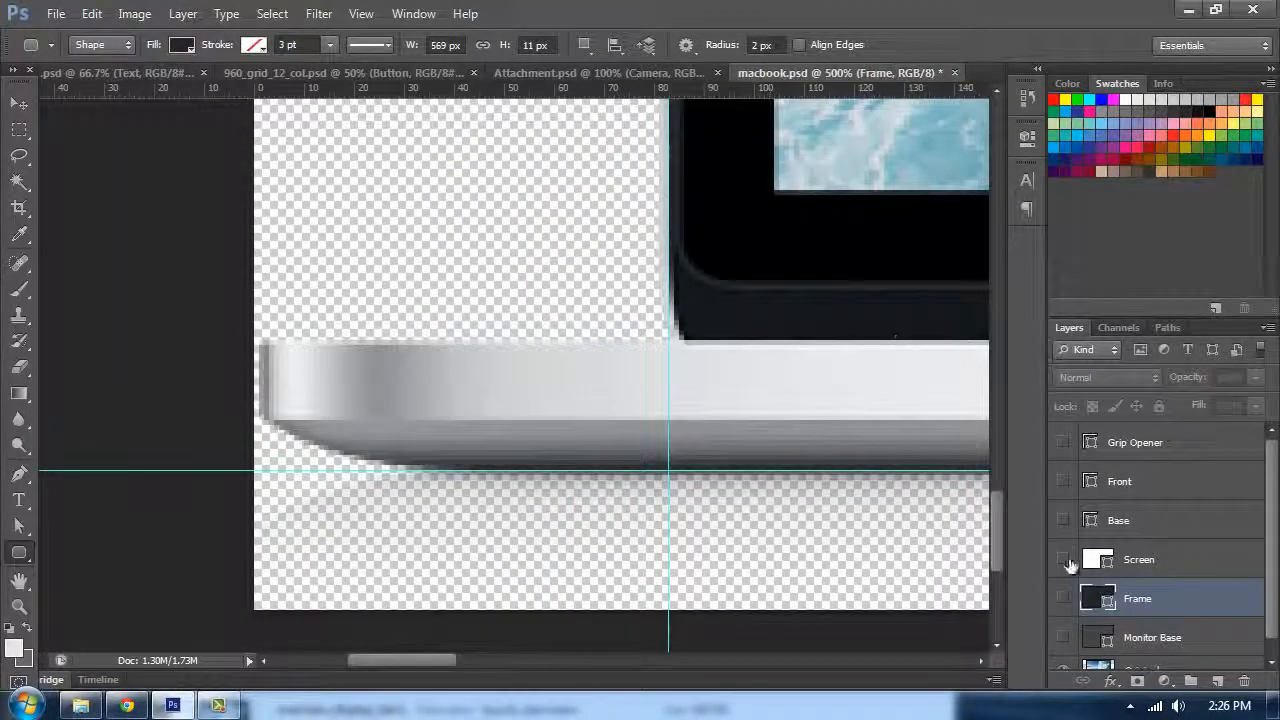
pyautogui.moveTo(640, 73); pyautogui.dragTo(790, 69)
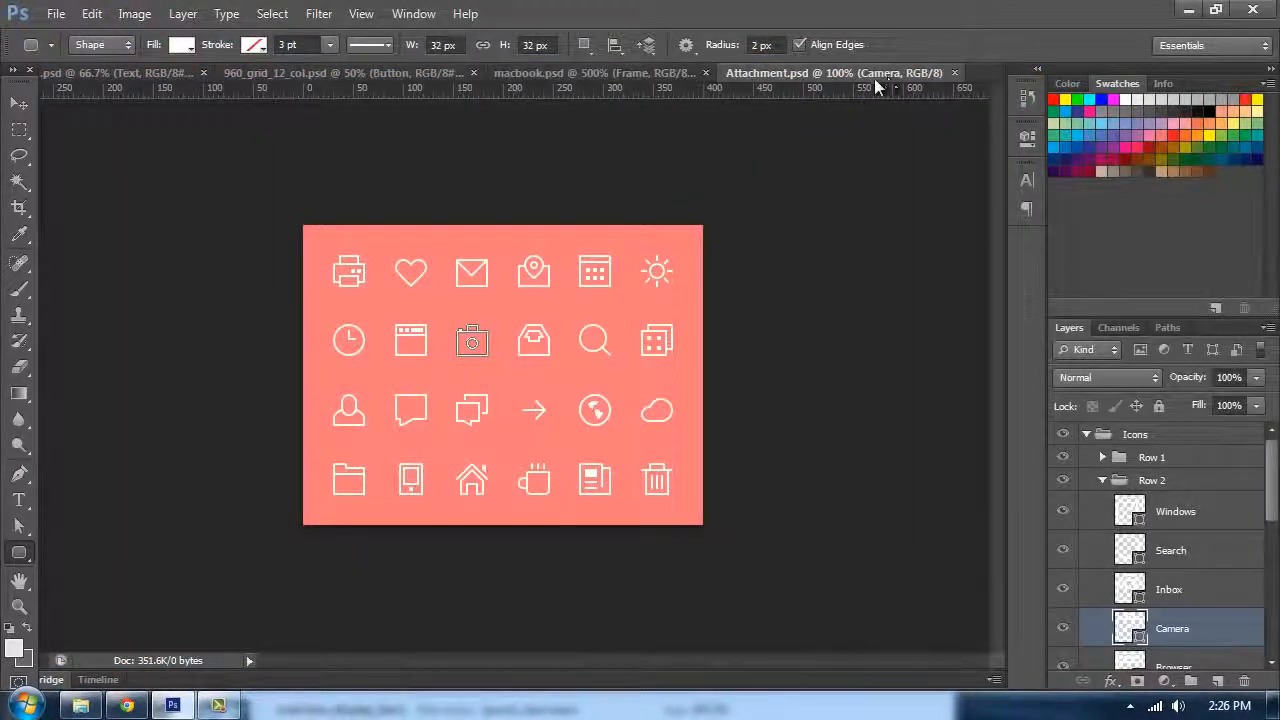
pyautogui.click(640, 73)
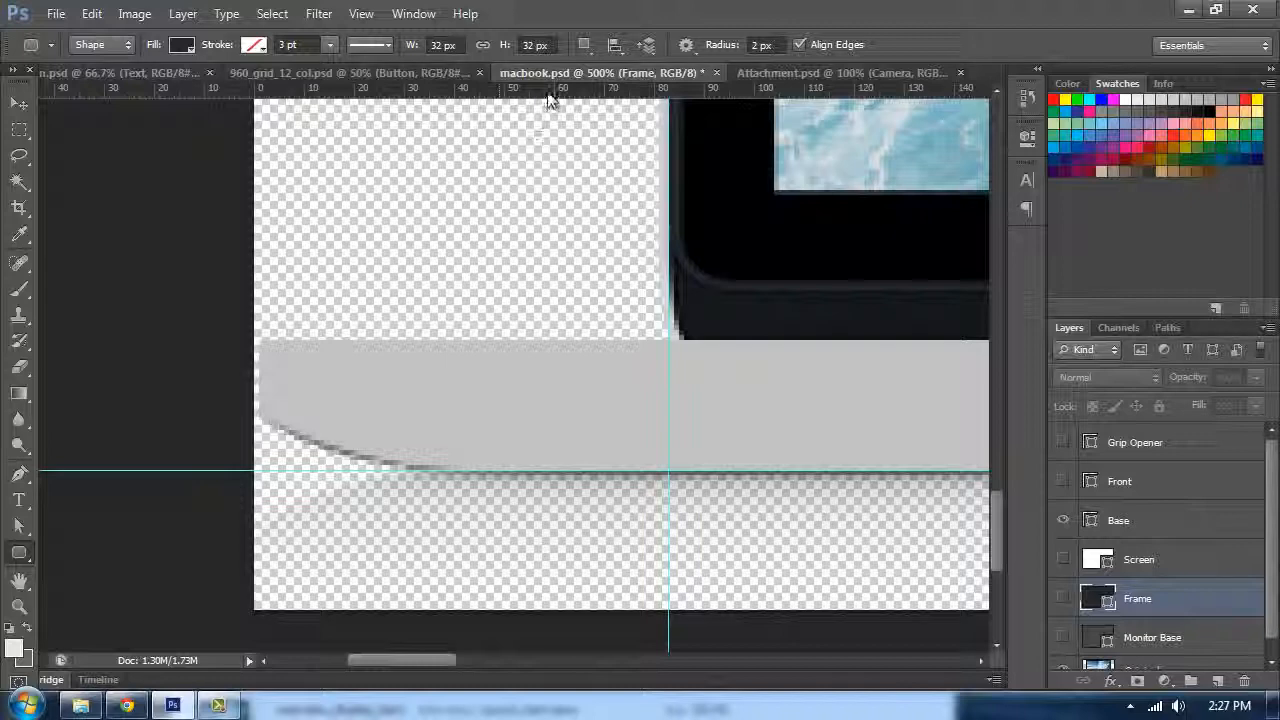
# Step: Add a horizontal guide along the top edge of the laptop base
pyautogui.moveTo(548, 92); pyautogui.dragTo(566, 341)
pyautogui.click(1063, 520)
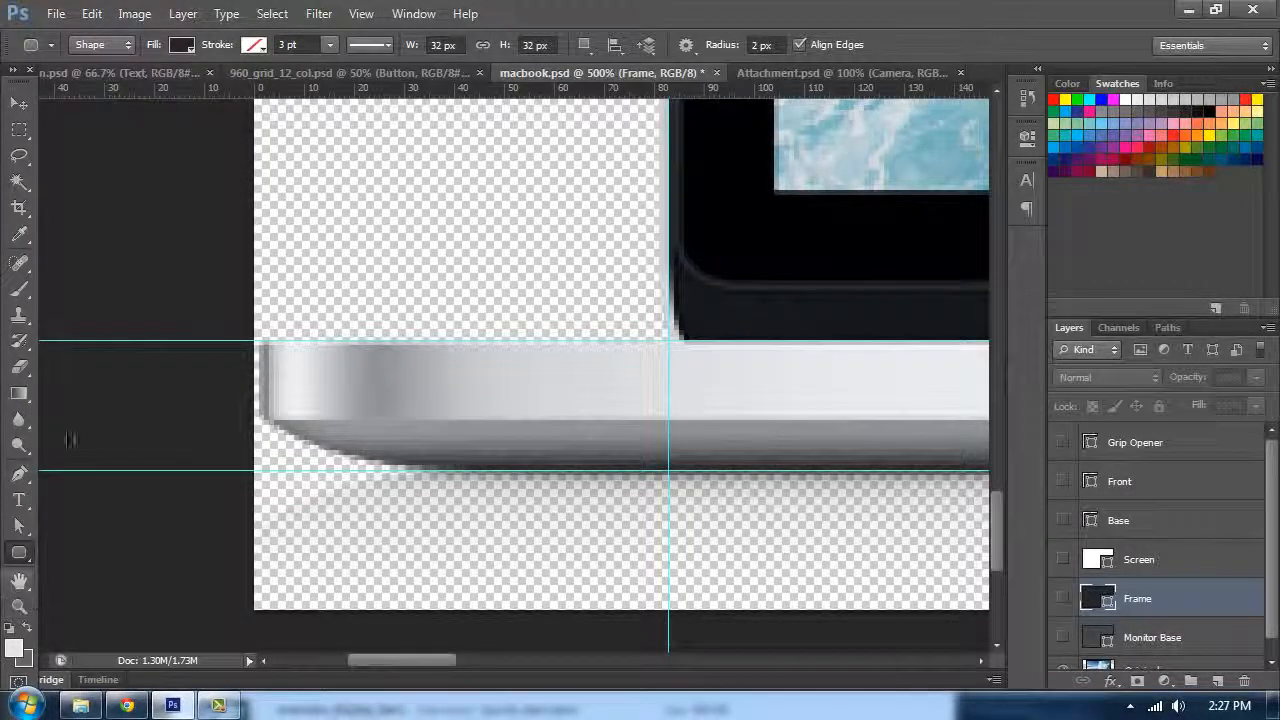
pyautogui.moveTo(17, 88); pyautogui.dragTo(2, 120)
pyautogui.moveTo(62, 241); pyautogui.dragTo(297, 297)
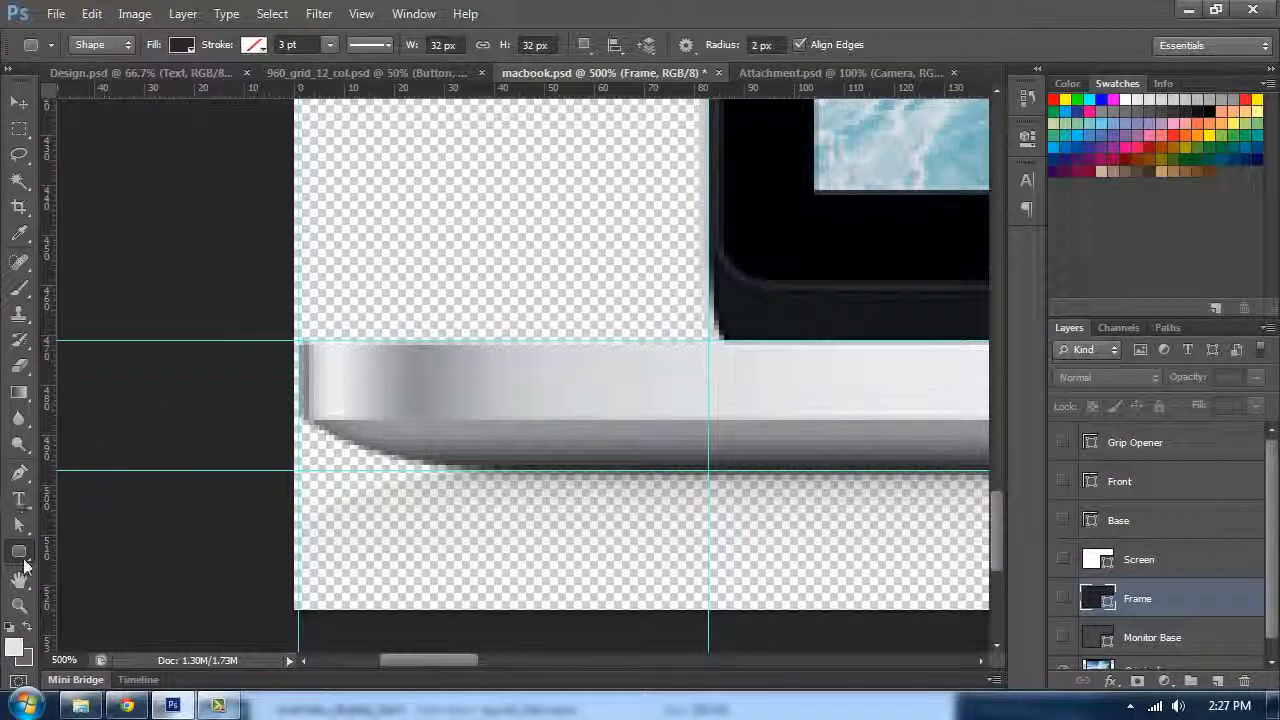
# Step: Draw a rounded rectangle about 860 x 27 px spanning the laptop base between the two horizontal guides
pyautogui.moveTo(298, 342); pyautogui.dragTo(830, 464)
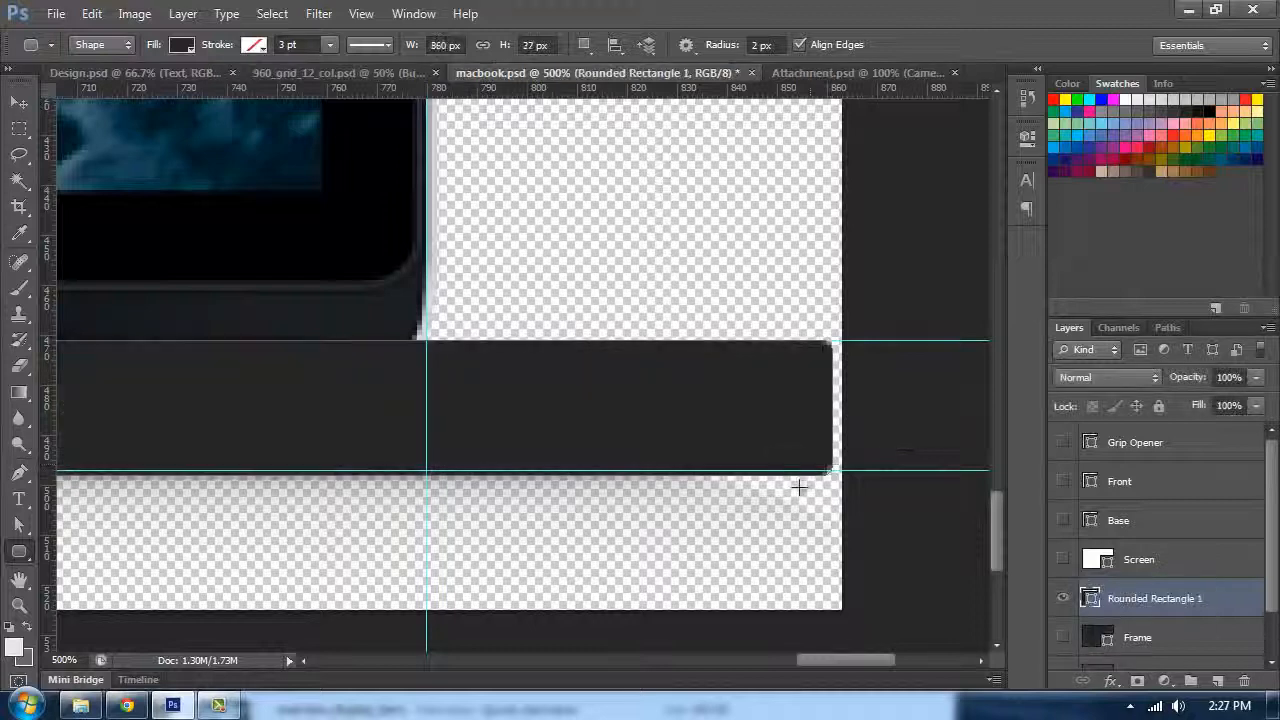
pyautogui.moveTo(571, 453); pyautogui.dragTo(526, 428)
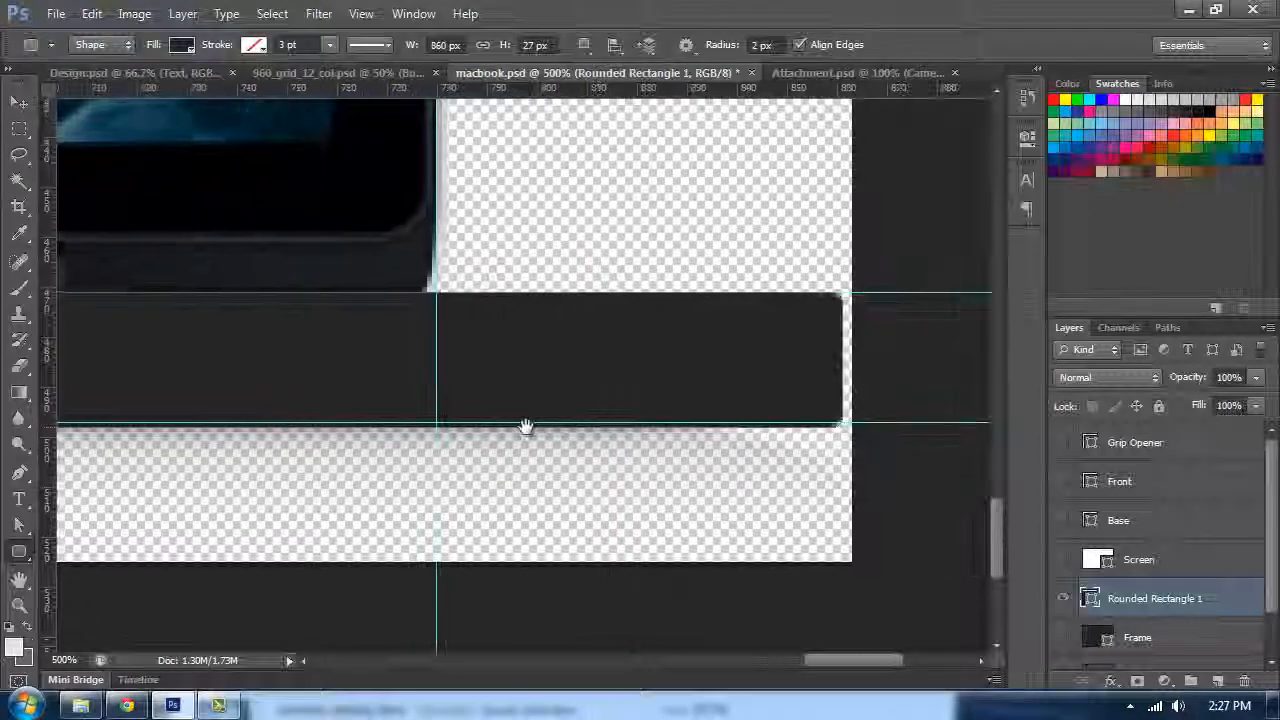
# Step: Toggle the new rounded rectangle's visibility repeatedly to compare it against the reference base beneath
pyautogui.click(1063, 598)
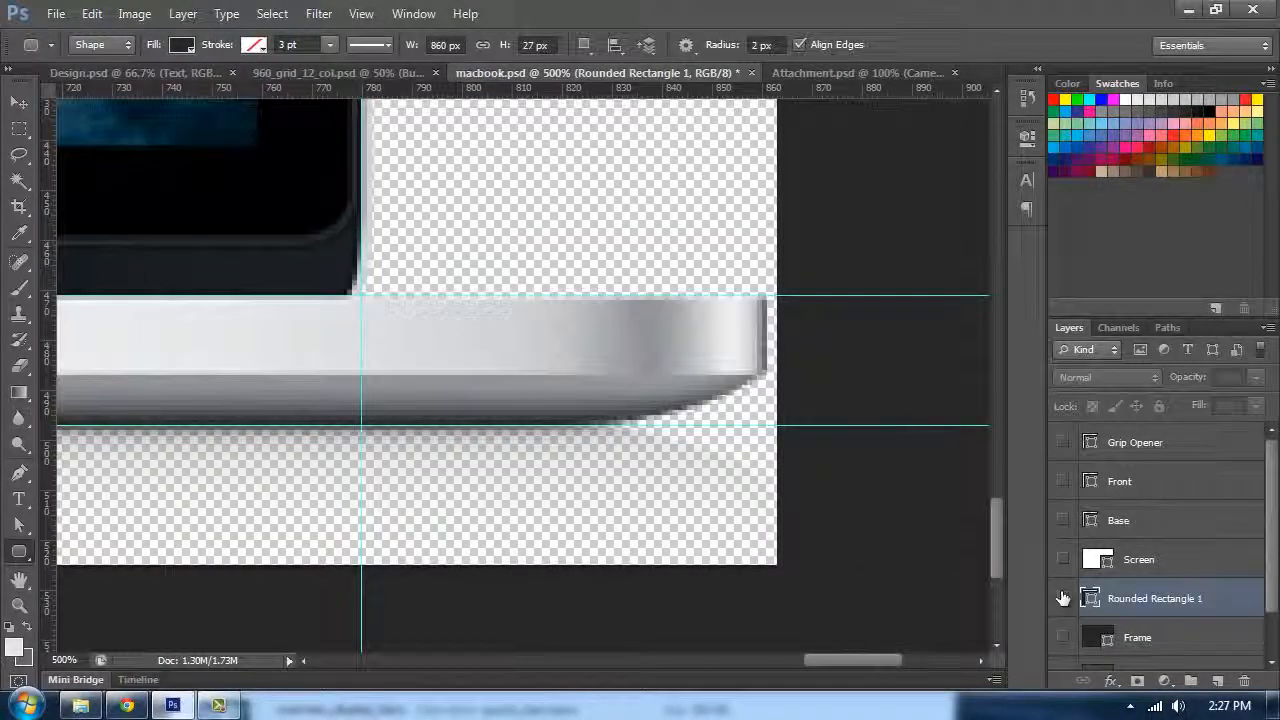
pyautogui.click(1063, 598)
pyautogui.click(1063, 598)
pyautogui.click(1063, 598)
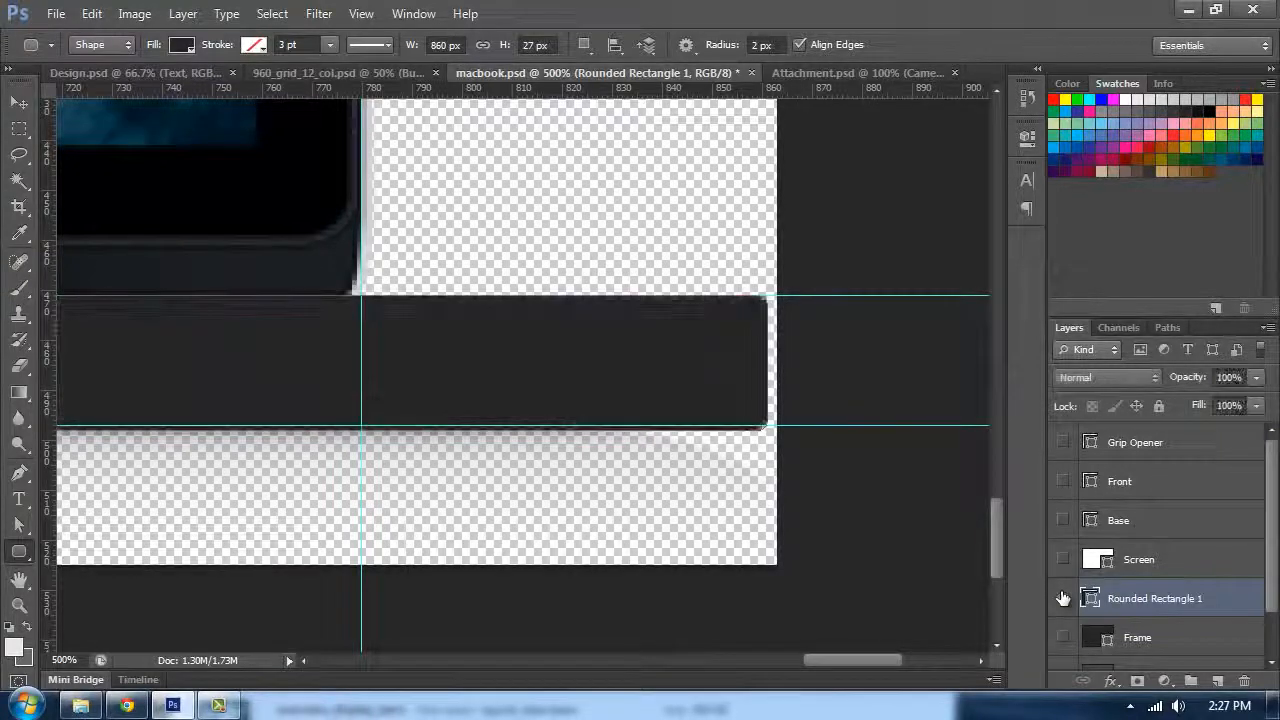
pyautogui.click(1063, 598)
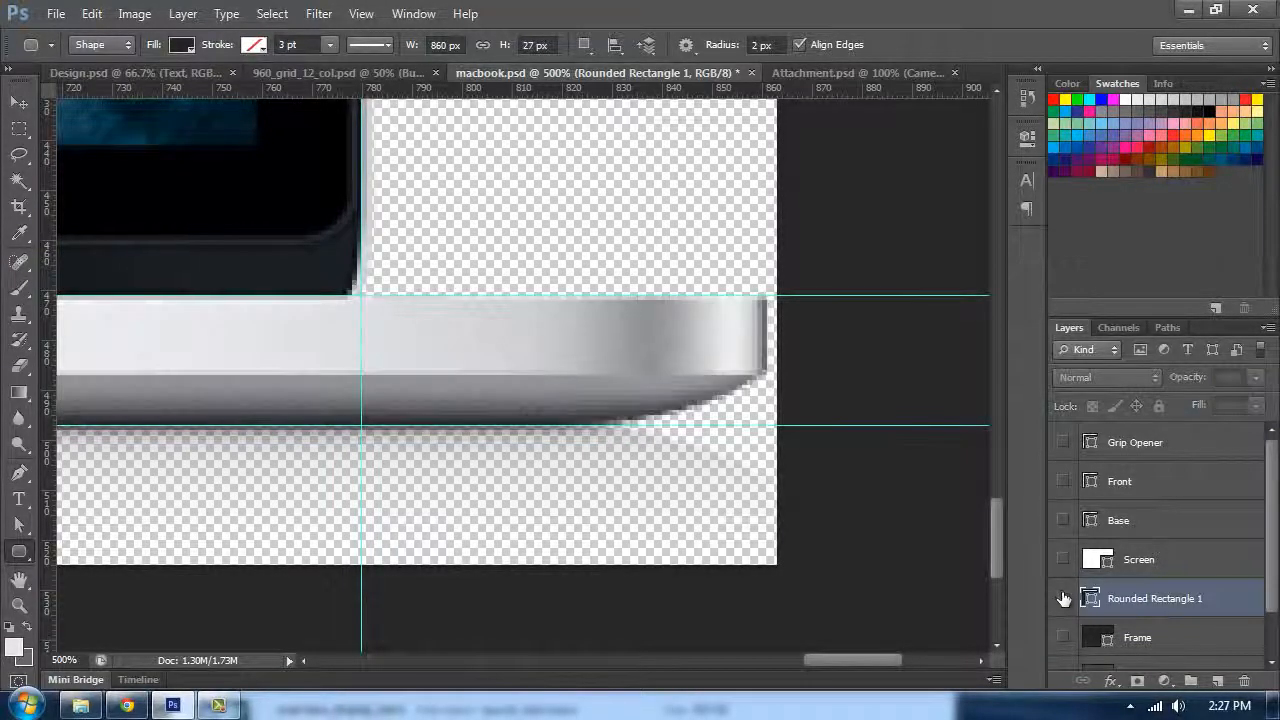
pyautogui.click(1063, 598)
pyautogui.click(1063, 598)
pyautogui.click(1063, 598)
pyautogui.click(1063, 598)
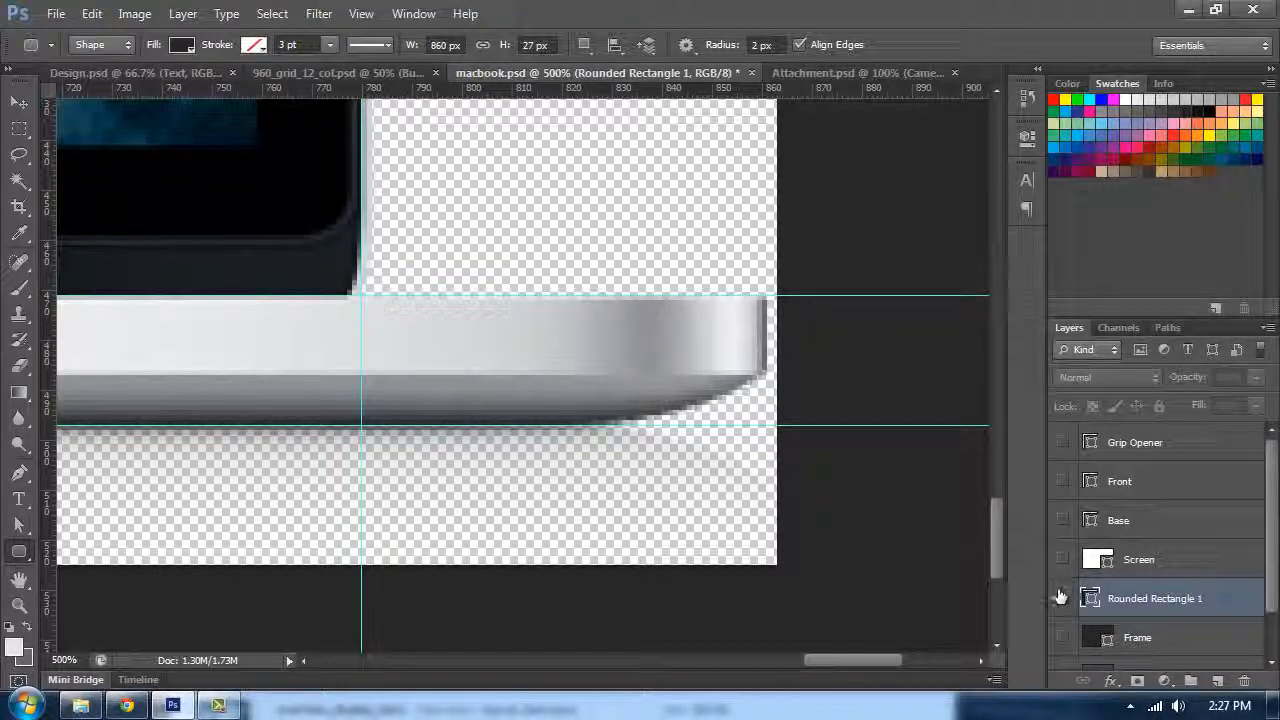
pyautogui.hotkey('ctrl', '-')
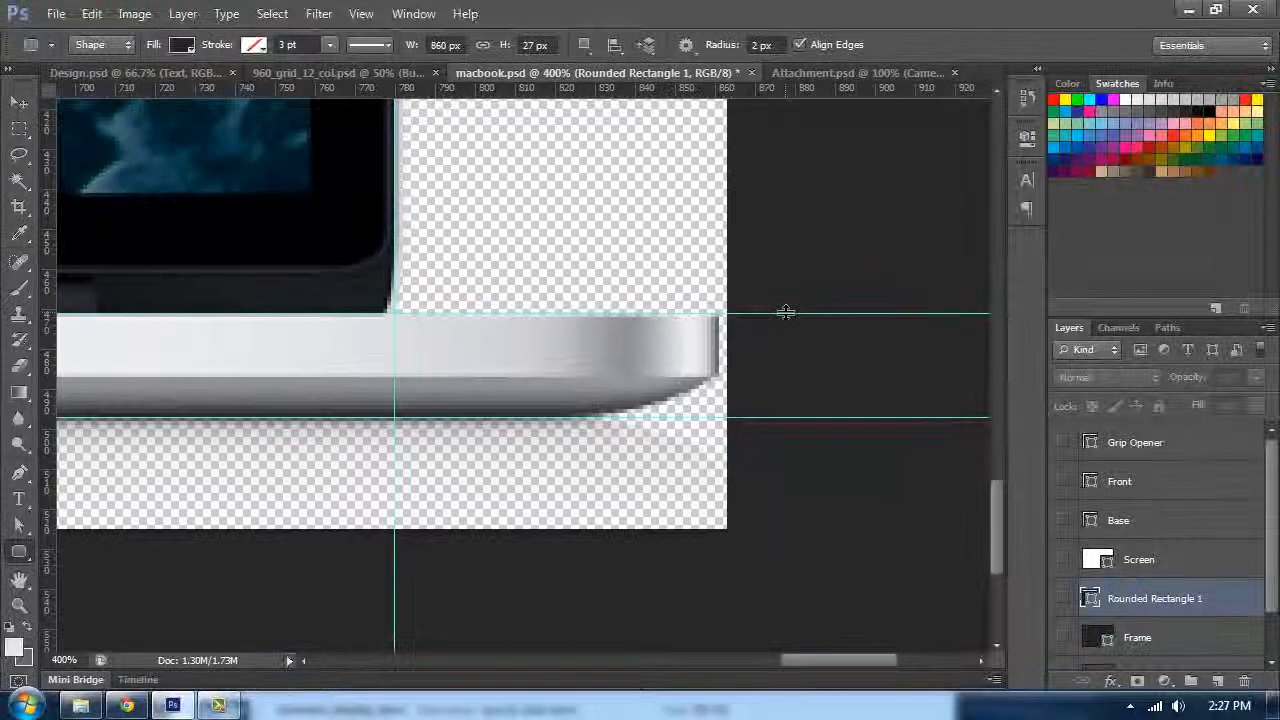
pyautogui.hotkey('ctrl', '+')
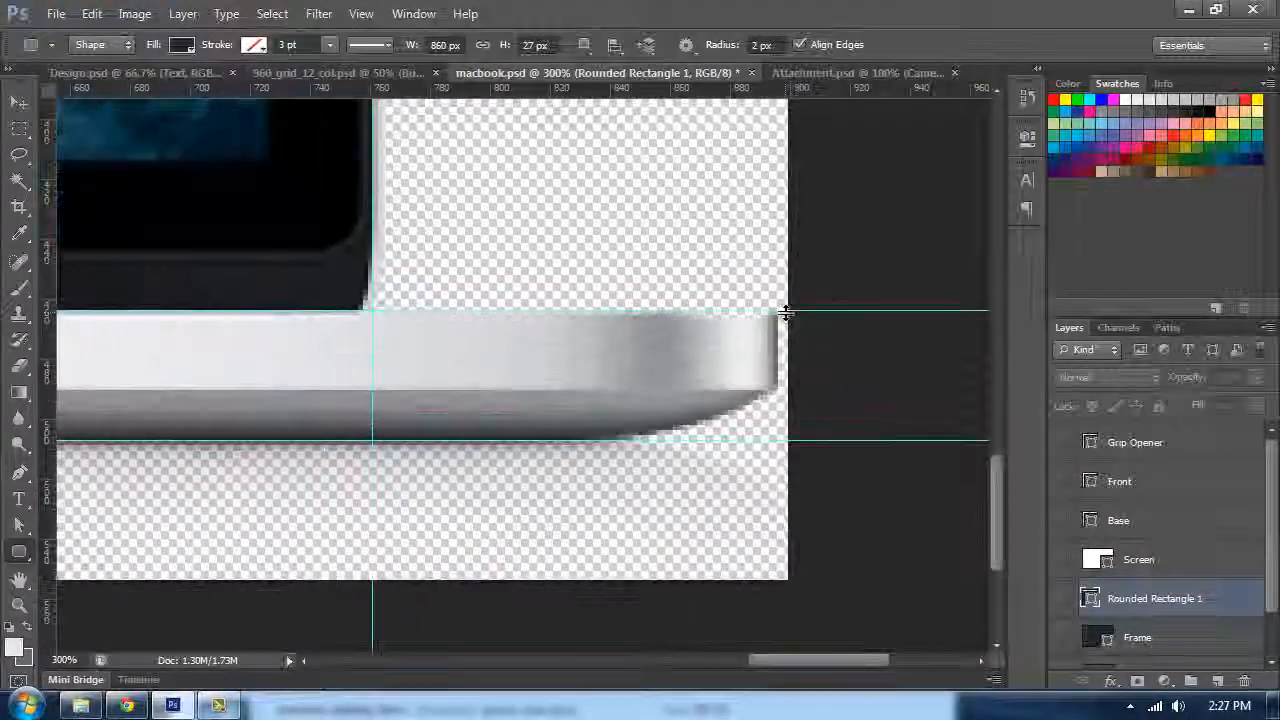
pyautogui.click(1062, 599)
# Step: Free-transform the rounded rectangle, shrinking its height to about 16 px to cover only the base's upper band
pyautogui.hotkey('ctrl', 't')
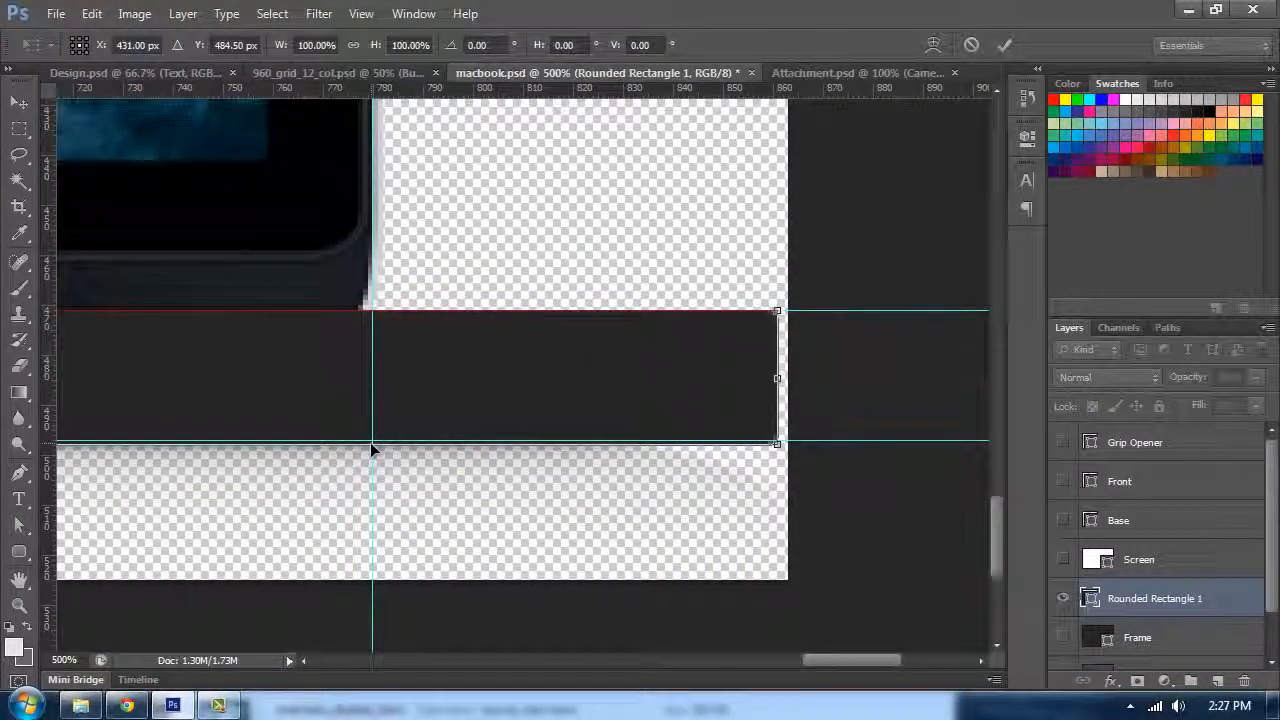
pyautogui.moveTo(372, 443); pyautogui.dragTo(377, 393)
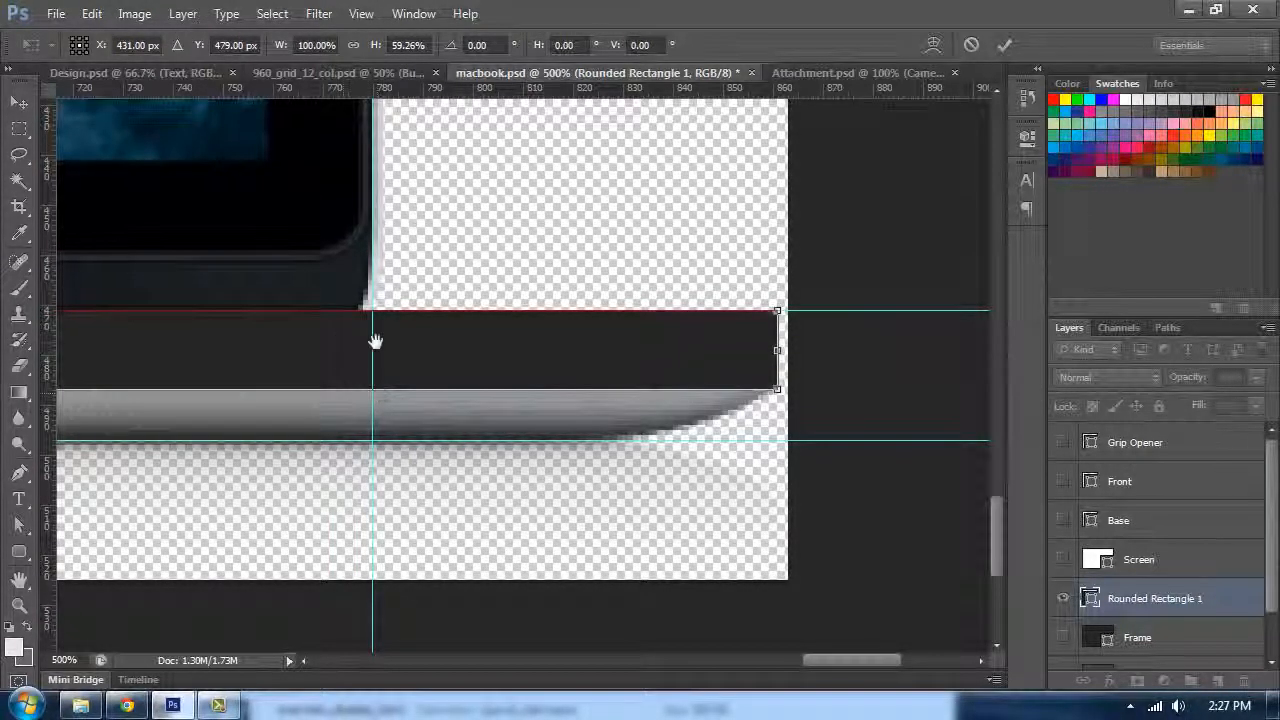
pyautogui.moveTo(375, 341); pyautogui.dragTo(423, 340)
pyautogui.press('Return')
# Step: Toggle the Front layer's visibility to compare it with the rounded rectangle
pyautogui.press('u')
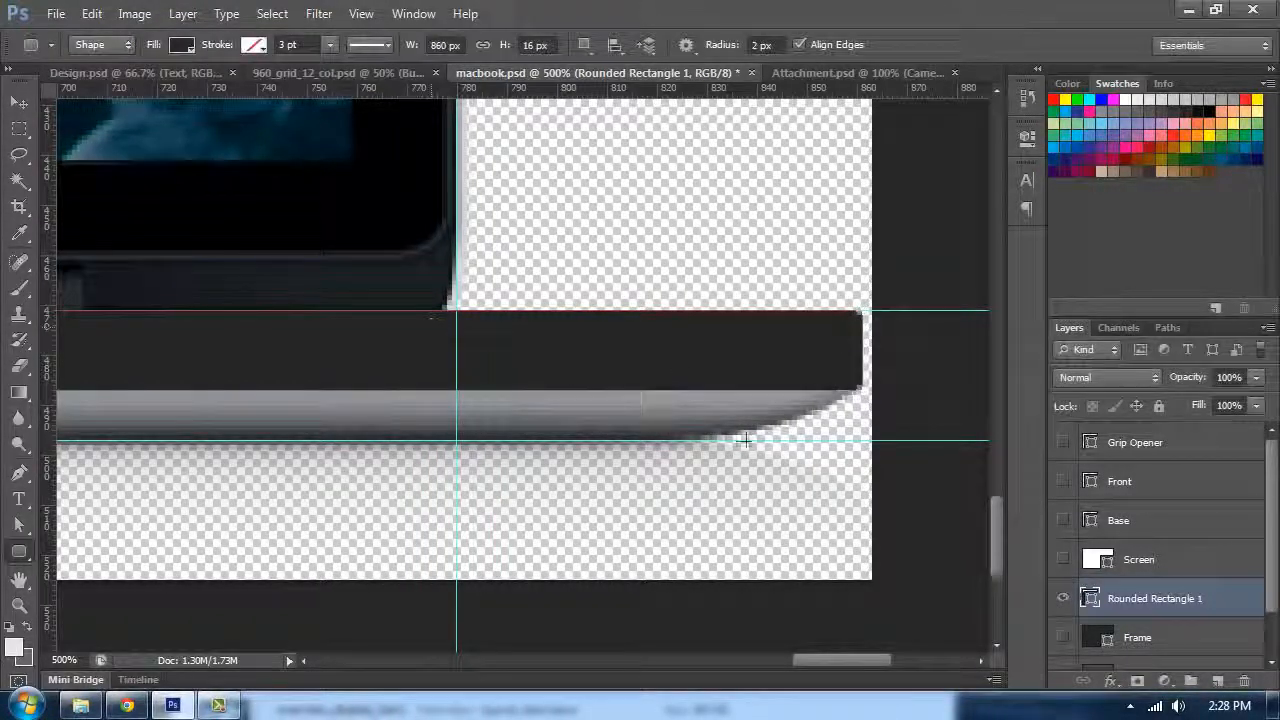
pyautogui.click(1063, 482)
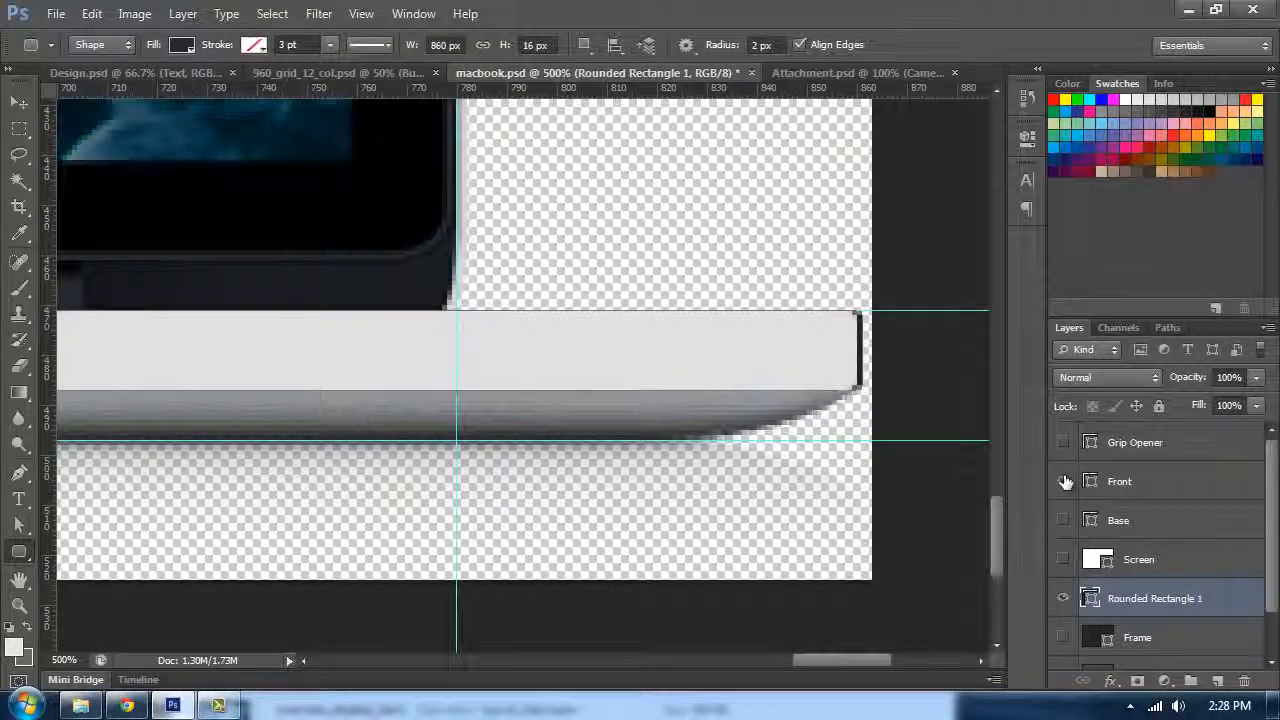
pyautogui.click(1063, 482)
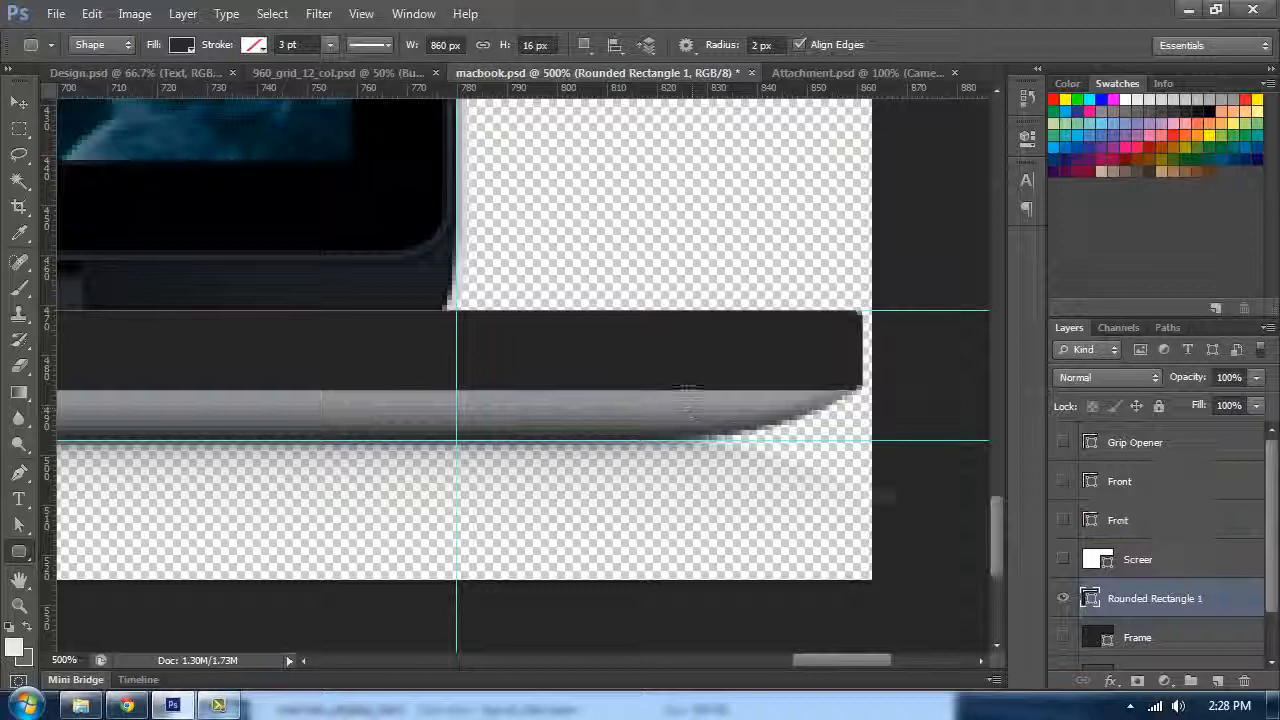
# Step: Duplicate the rounded rectangle layer, reselect the original, and select its lower right corner anchor with the Direct Selection tool
pyautogui.hotkey('ctrl', 'j')
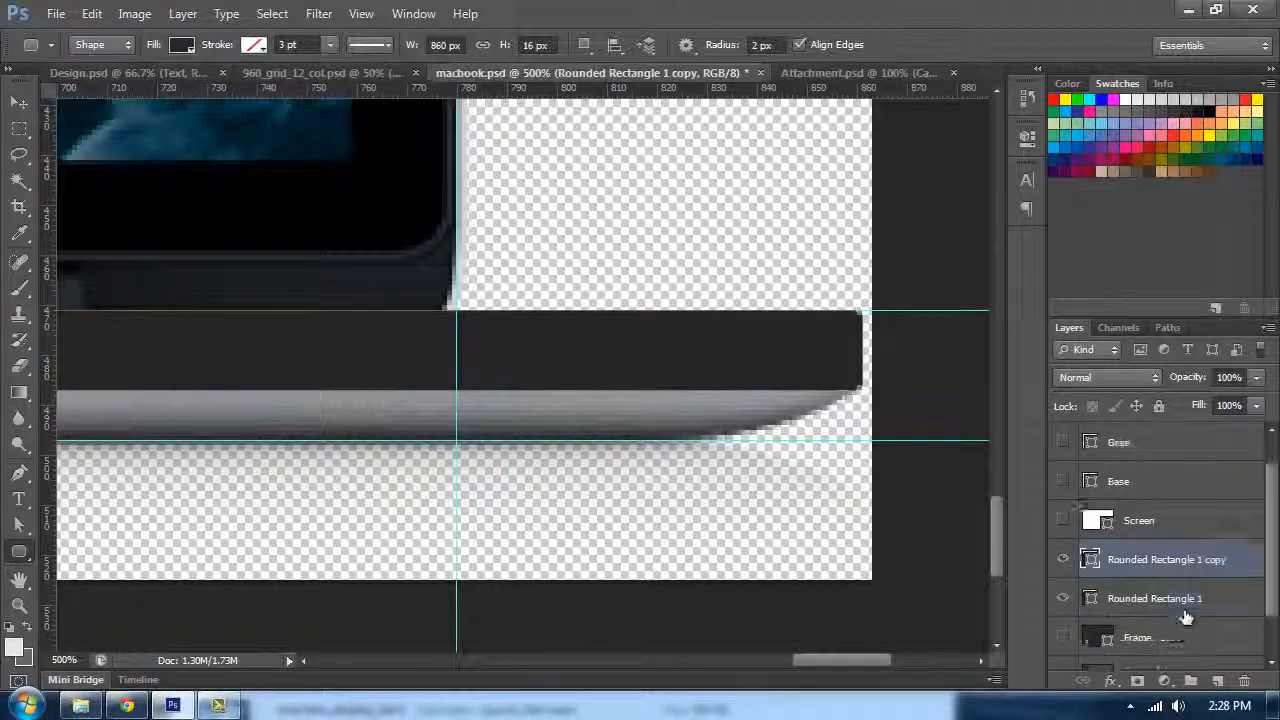
pyautogui.click(1138, 562)
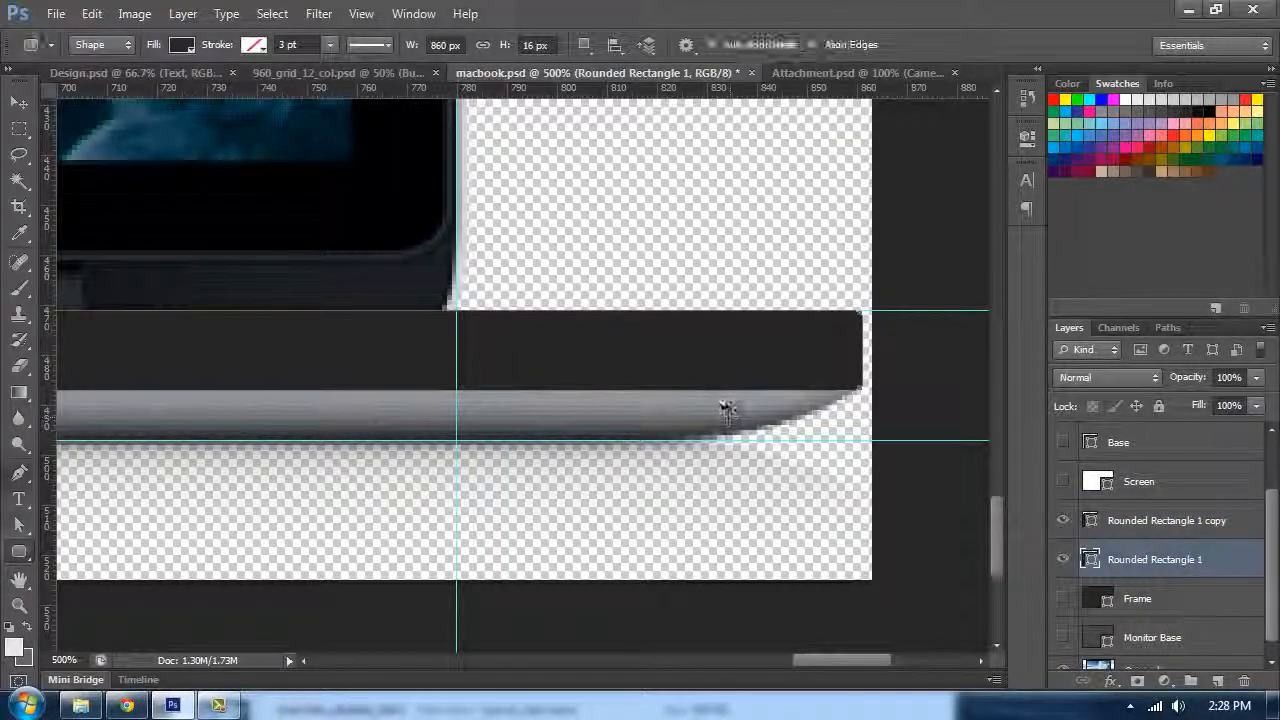
pyautogui.press('p')
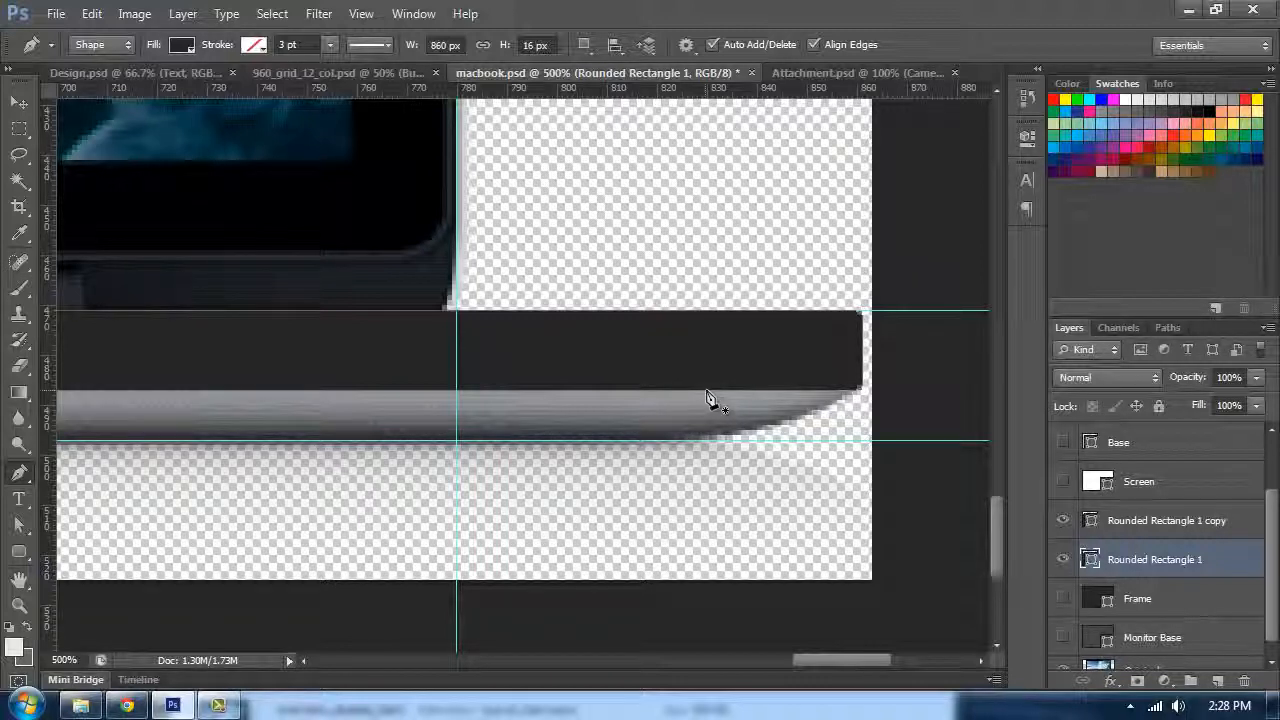
pyautogui.press('a')
pyautogui.click(24, 523)
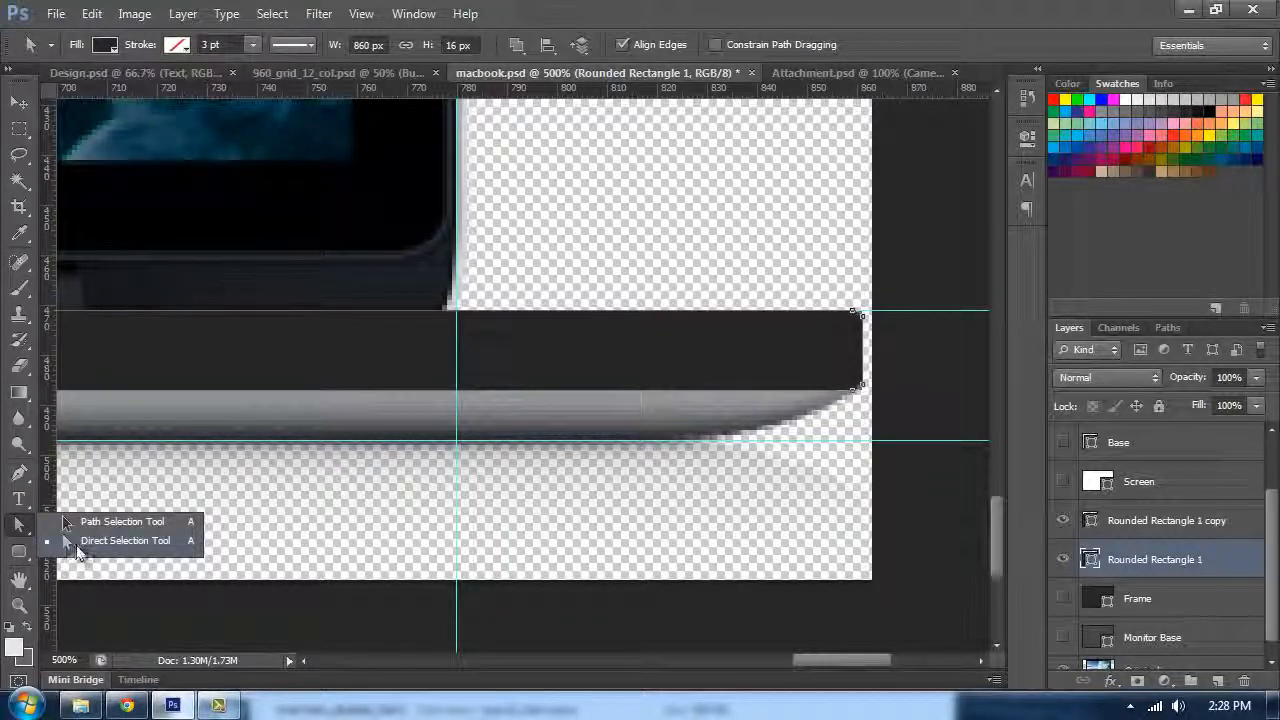
pyautogui.click(80, 543)
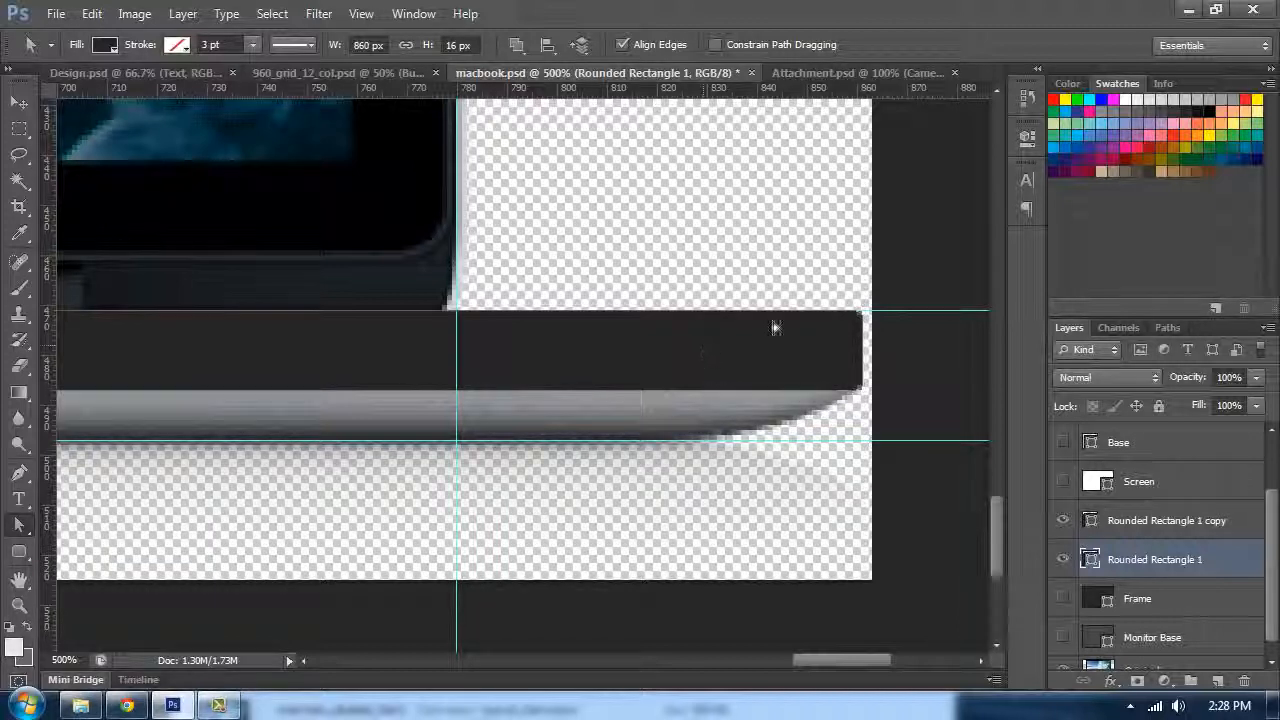
pyautogui.click(853, 395)
# Step: Add an anchor point on the rectangle's bottom edge near the right corner and select it with the Direct Selection tool
pyautogui.press('p')
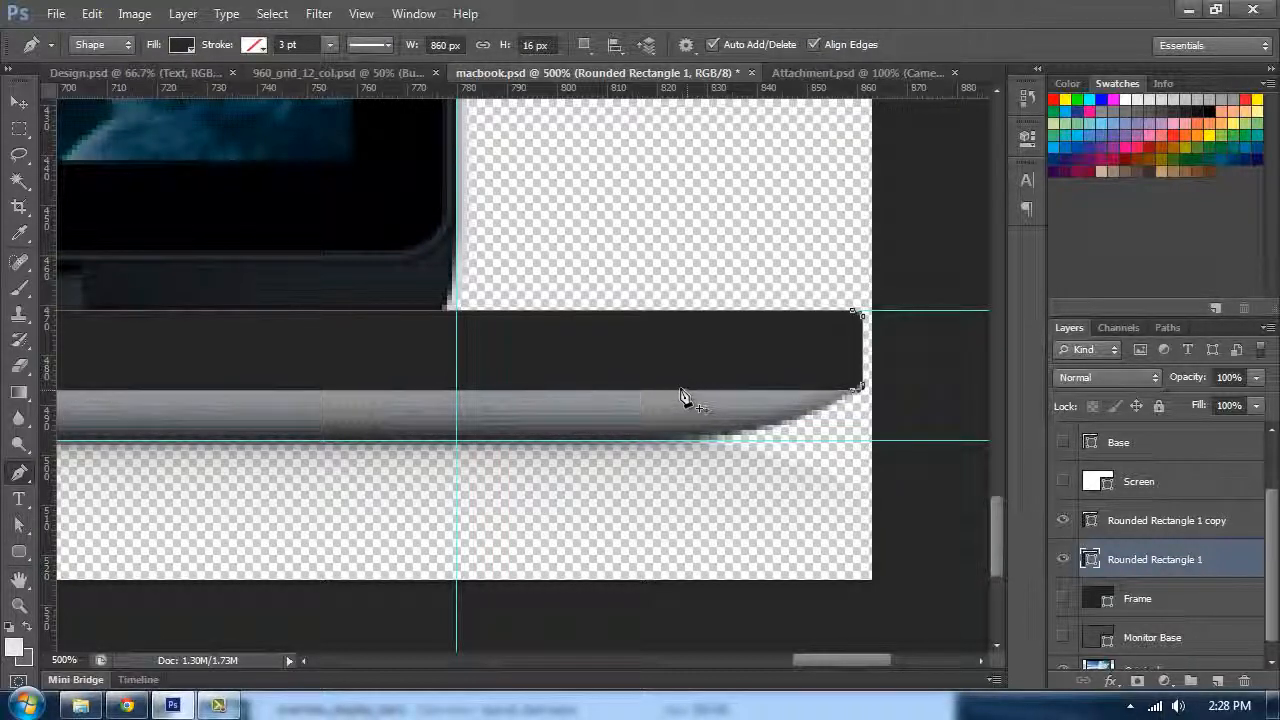
pyautogui.click(680, 398)
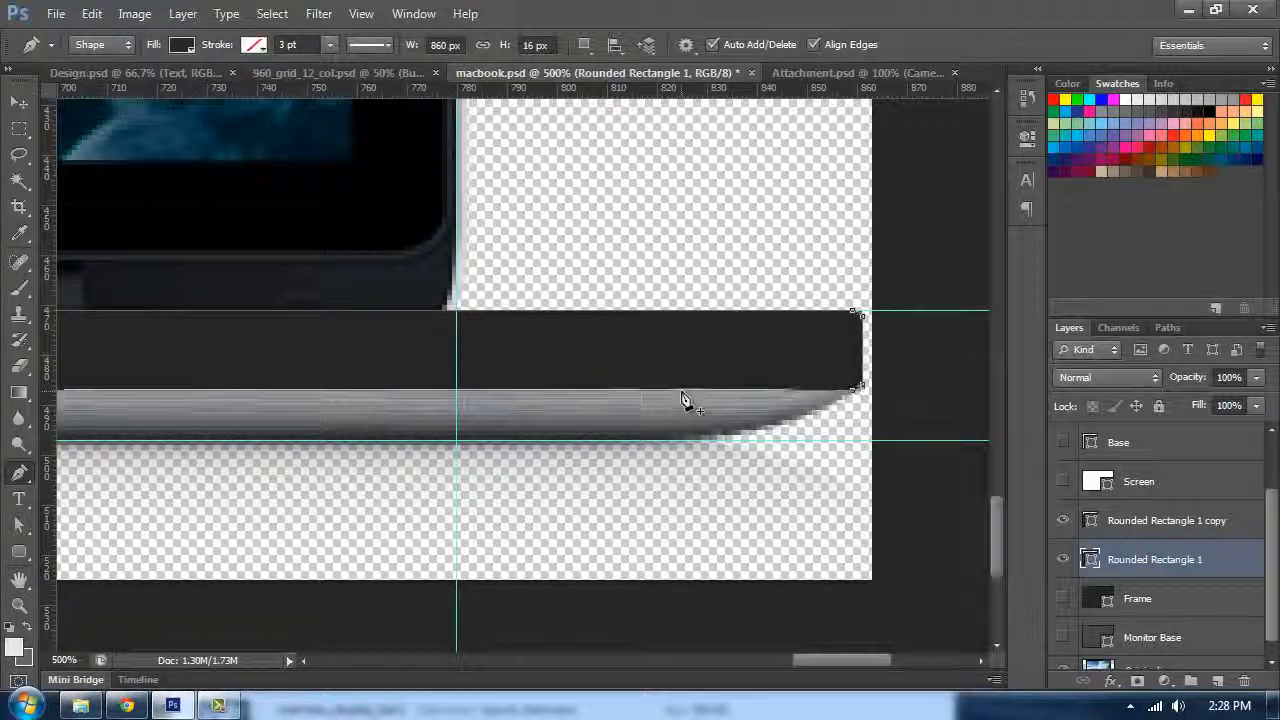
pyautogui.press('a')
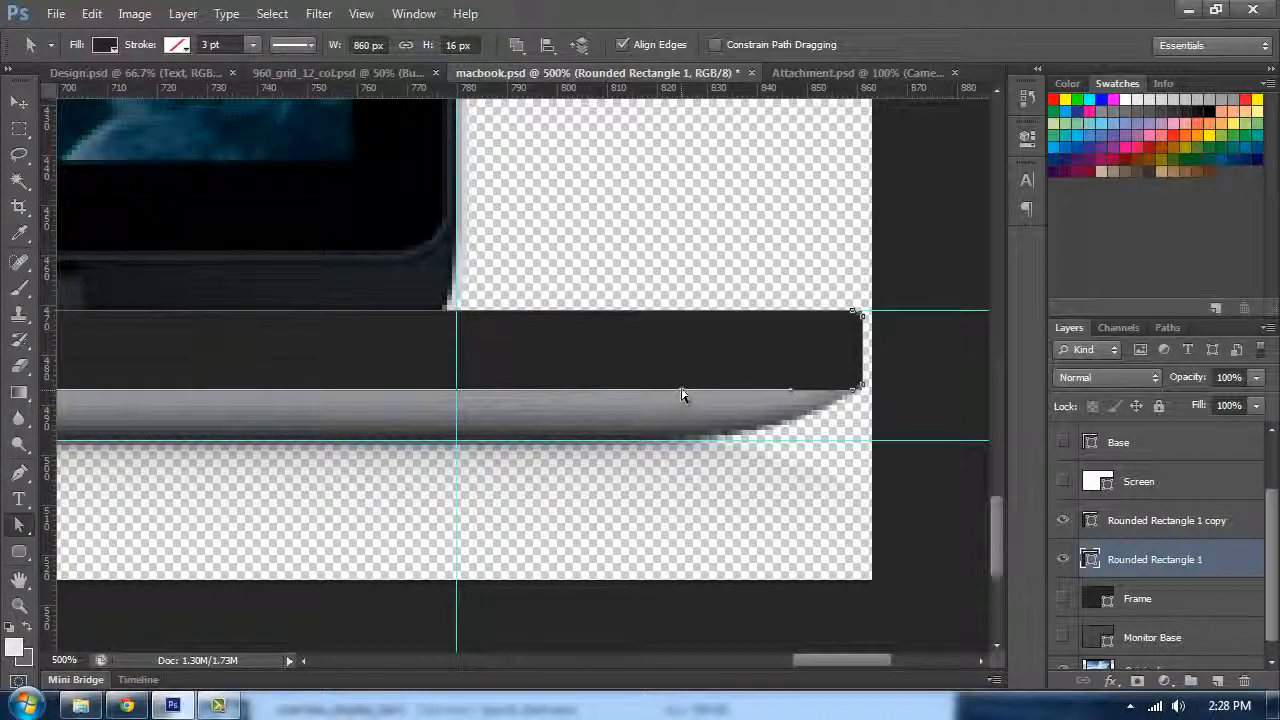
pyautogui.rightClick(28, 533)
pyautogui.click(76, 541)
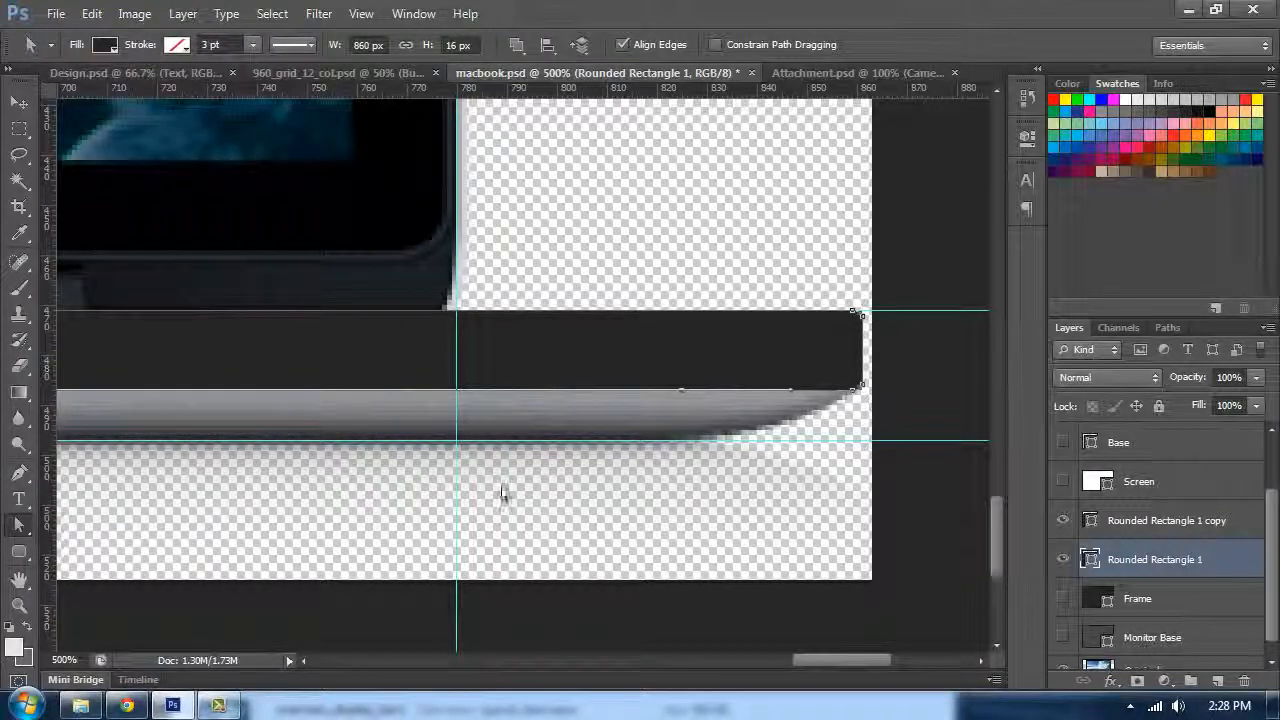
pyautogui.click(673, 400)
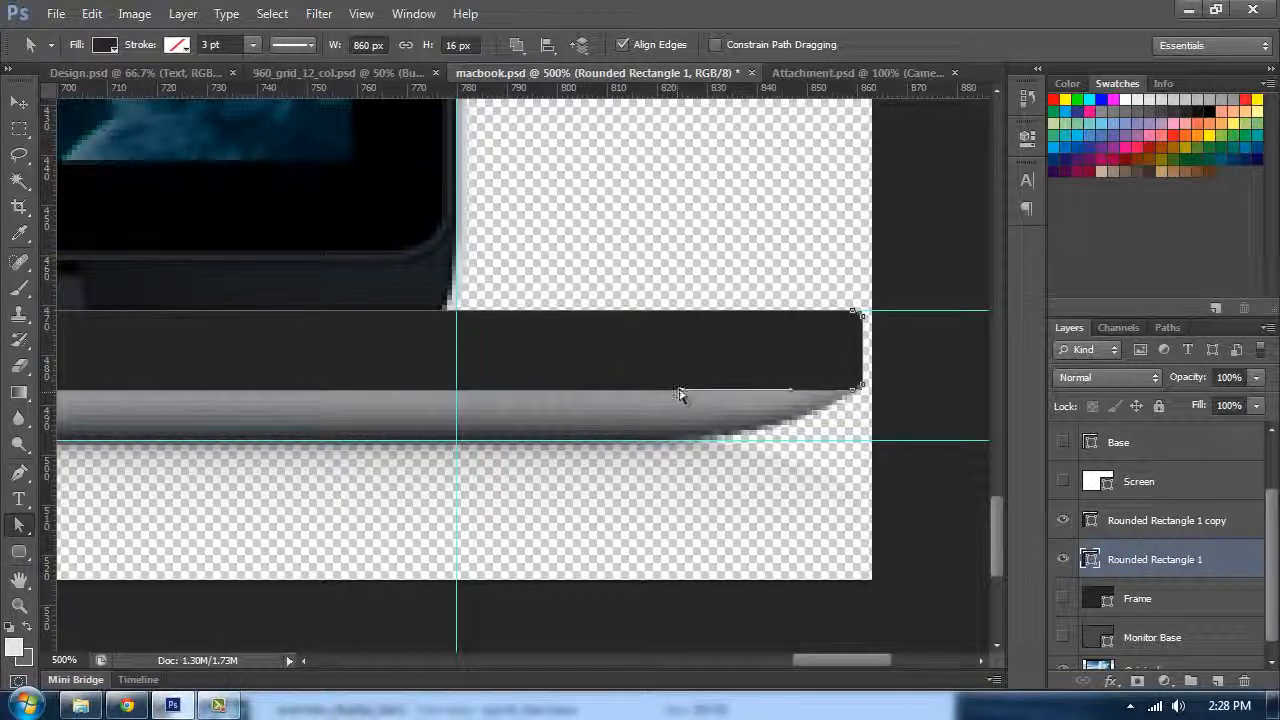
# Step: Drag the bottom-edge anchors near both ends of the rounded rectangle down to the lower guide, curving its corners to match the base
pyautogui.moveTo(680, 394); pyautogui.dragTo(700, 446)
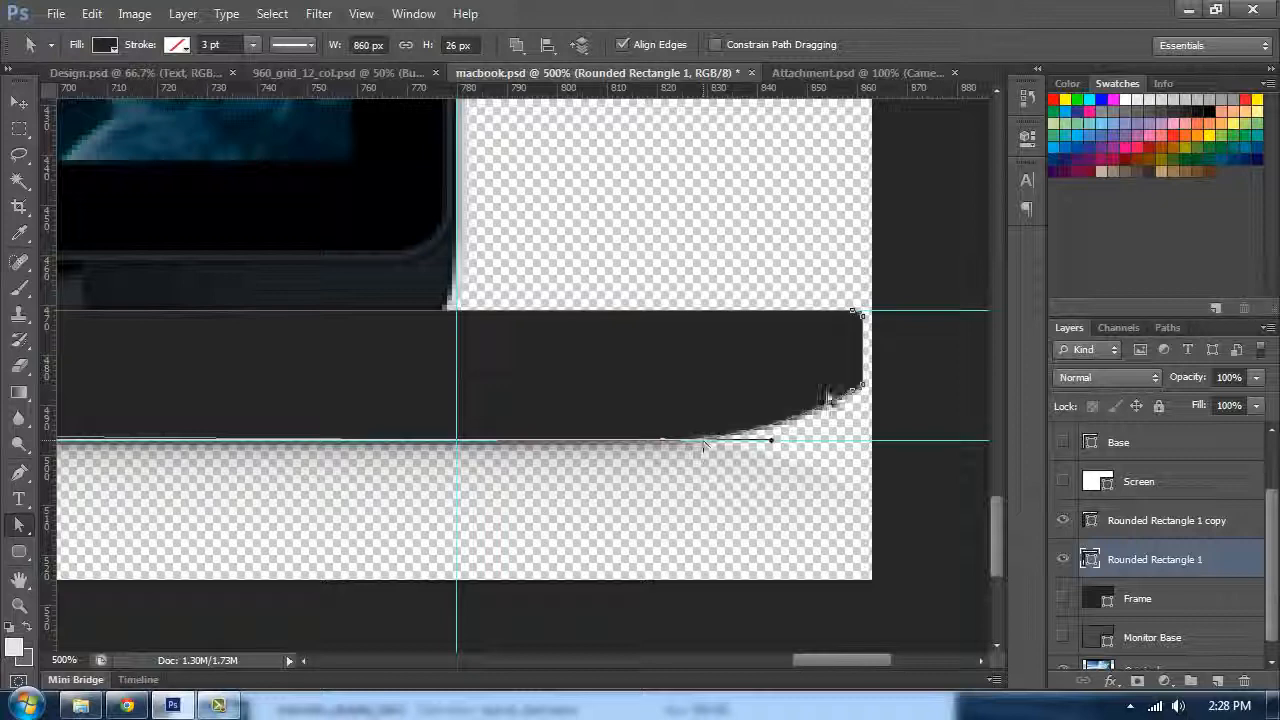
pyautogui.moveTo(340, 380)
pyautogui.mouseDown()
pyautogui.moveTo(457, 366)
pyautogui.moveTo(618, 400)
pyautogui.moveTo(930, 404)
pyautogui.mouseUp()
pyautogui.moveTo(275, 400); pyautogui.dragTo(930, 384)
pyautogui.moveTo(290, 392); pyautogui.dragTo(930, 370)
pyautogui.moveTo(300, 384); pyautogui.dragTo(930, 388)
pyautogui.moveTo(260, 394); pyautogui.dragTo(588, 396)
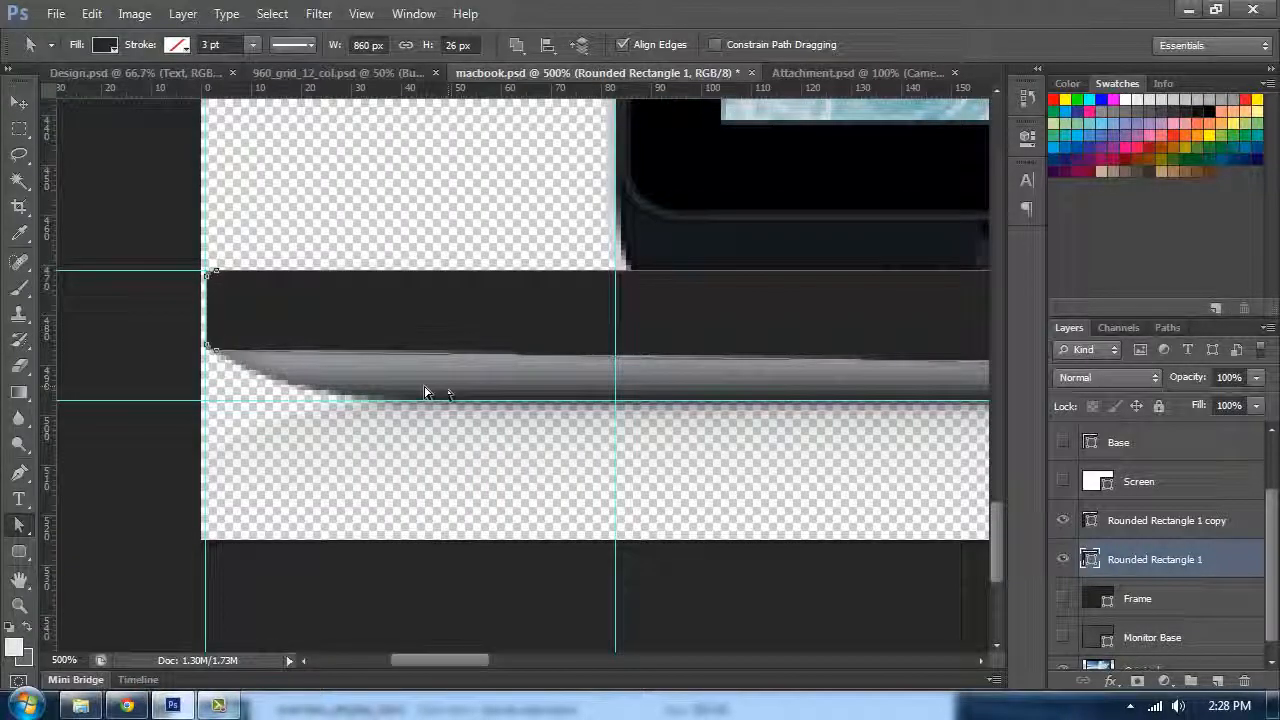
pyautogui.press('p')
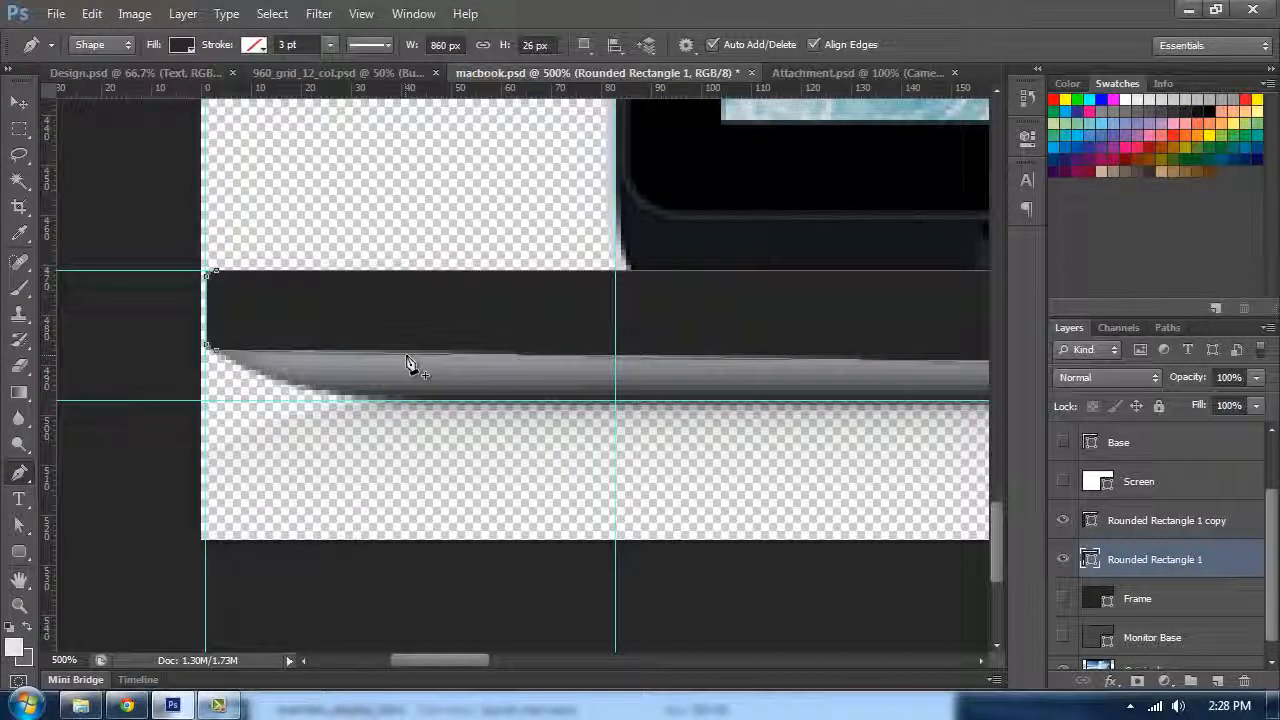
pyautogui.press('a')
pyautogui.moveTo(409, 364); pyautogui.dragTo(508, 406)
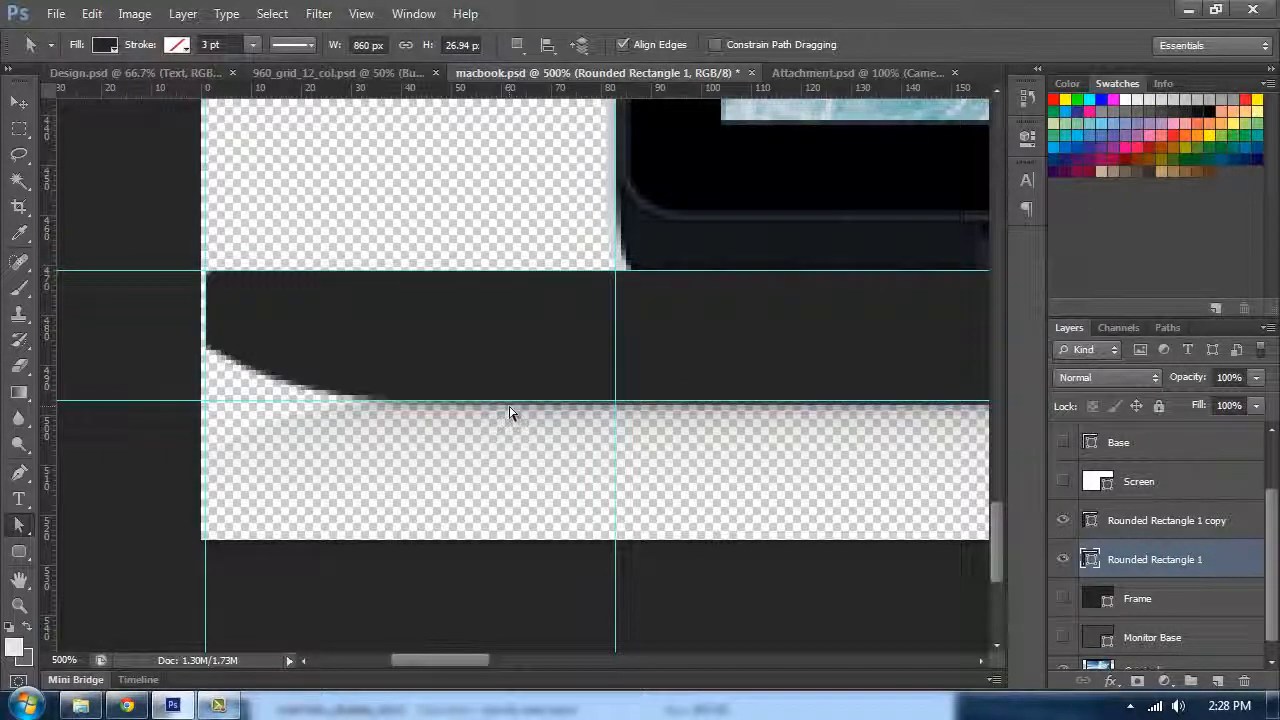
# Step: Zoom out, hide the guides, and hide both rounded rectangle layers
pyautogui.hotkey('ctrl', '-')
pyautogui.hotkey('ctrl', '-')
pyautogui.hotkey('ctrl', '-')
pyautogui.hotkey('ctrl', 'h')
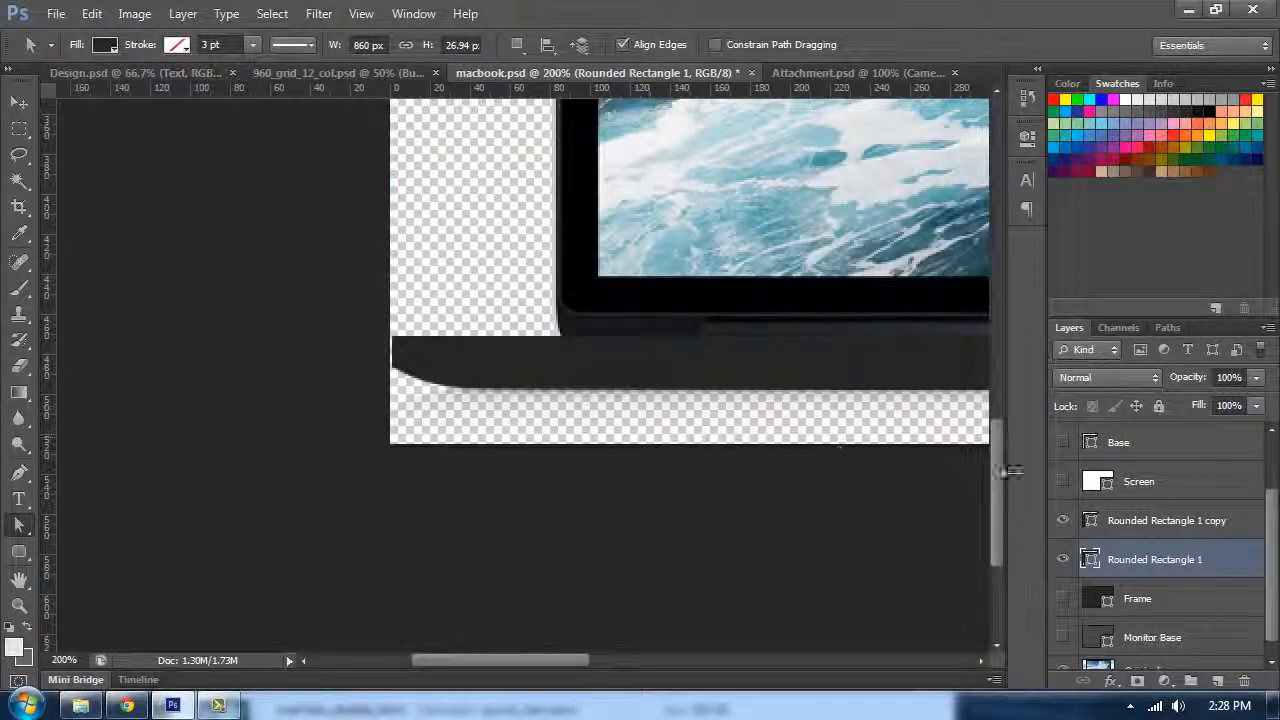
pyautogui.scroll(2, 1198, 548)
pyautogui.scroll(-2, 1198, 548)
pyautogui.moveTo(1063, 559); pyautogui.dragTo(1063, 521)
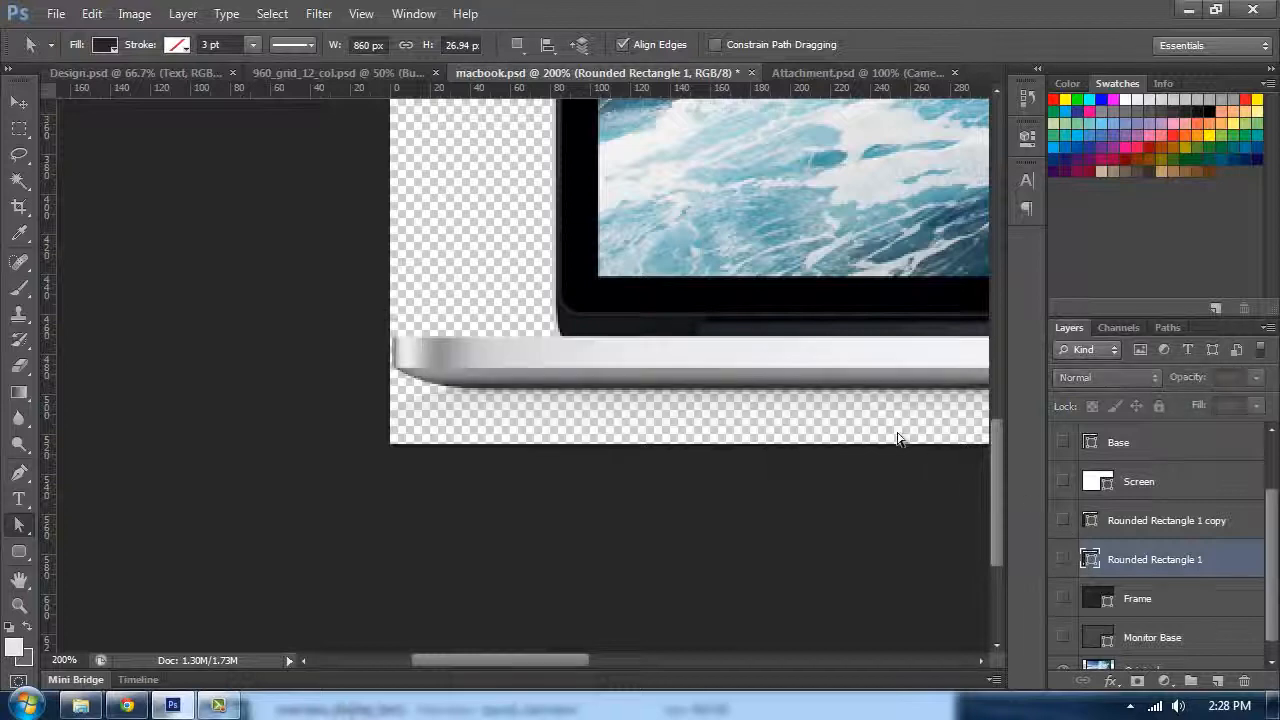
# Step: Show the Base layer
pyautogui.moveTo(770, 381); pyautogui.dragTo(524, 463)
pyautogui.scroll(2, 1068, 491)
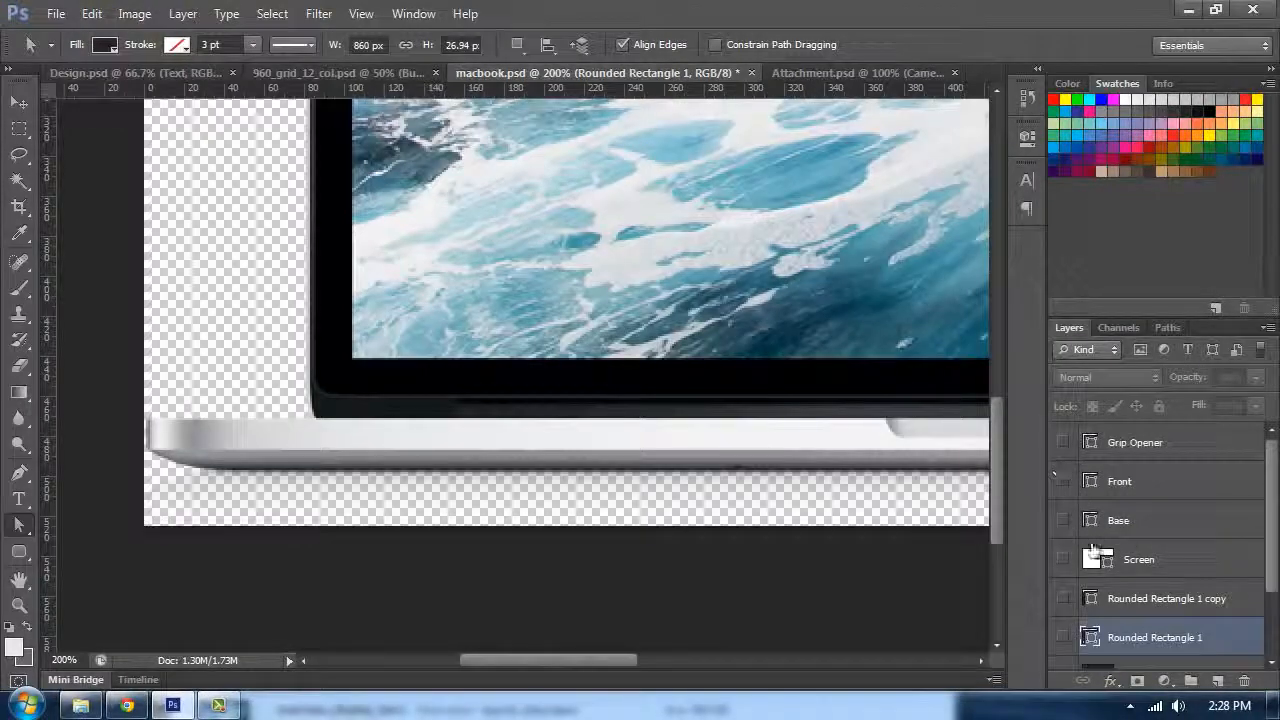
pyautogui.click(1063, 521)
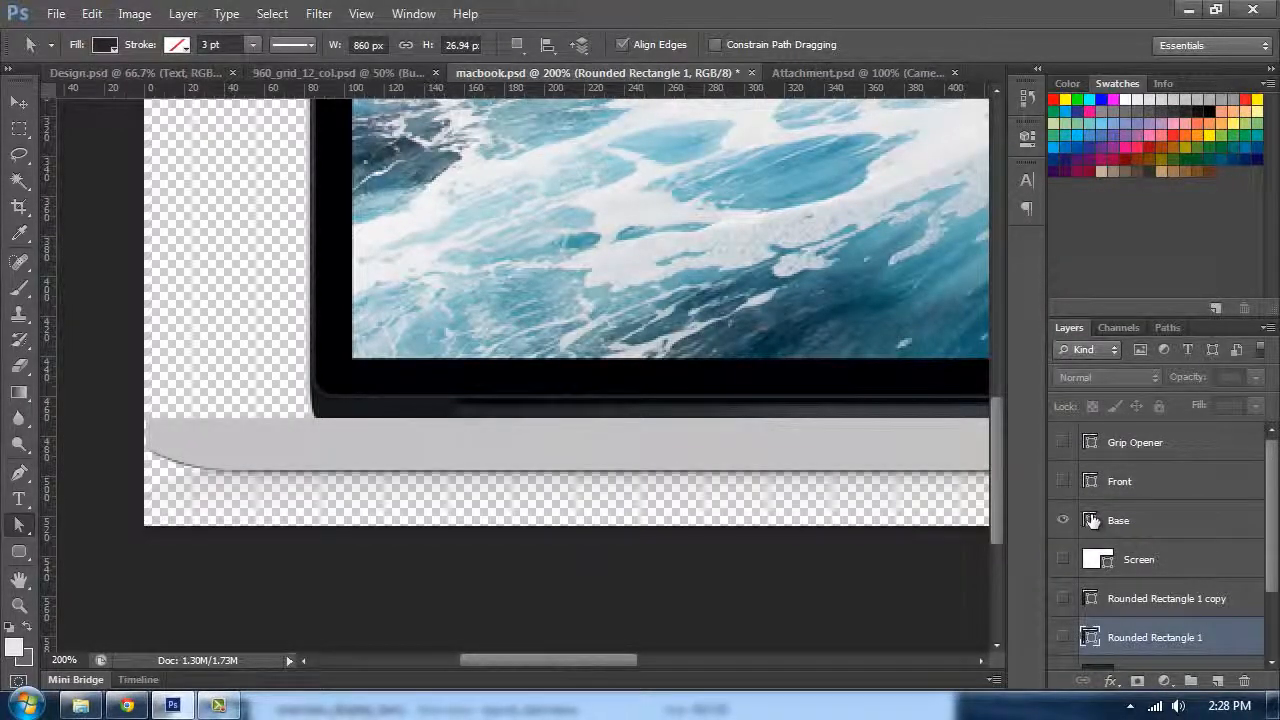
# Step: Try sampling swatch colours as the Base layer's fill colour
pyautogui.doubleClick(1092, 521)
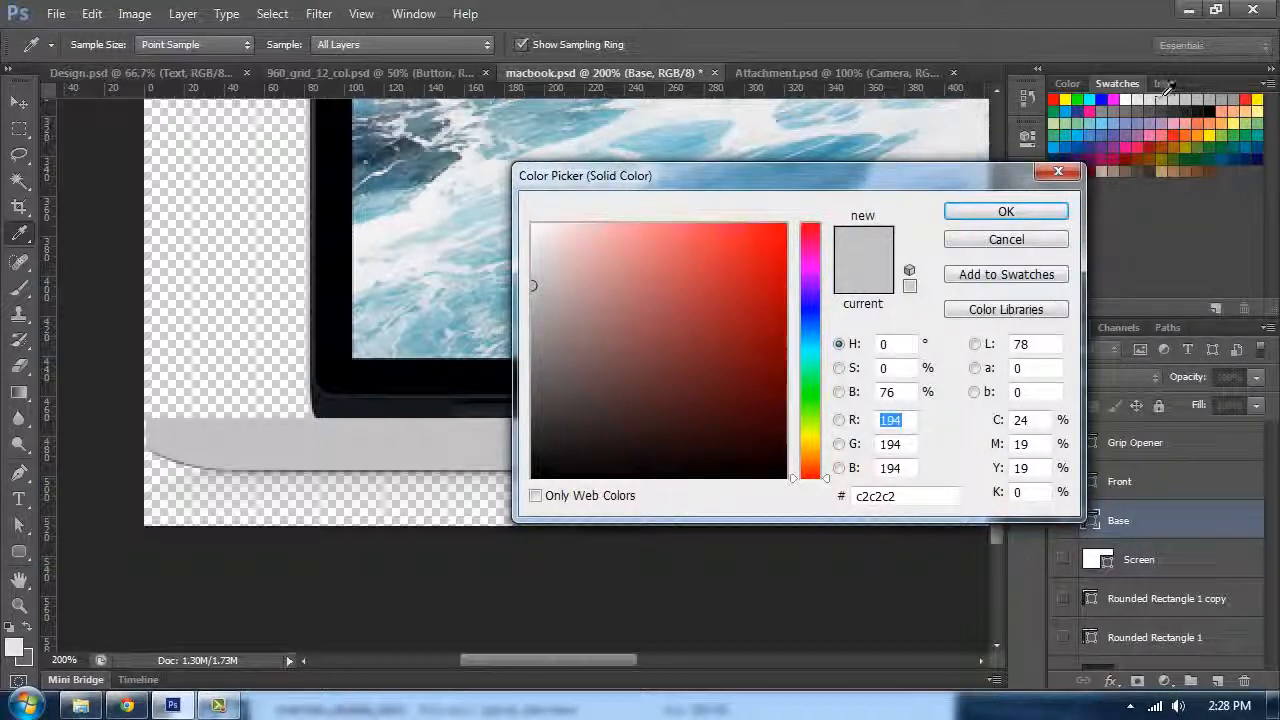
pyautogui.click(1164, 99)
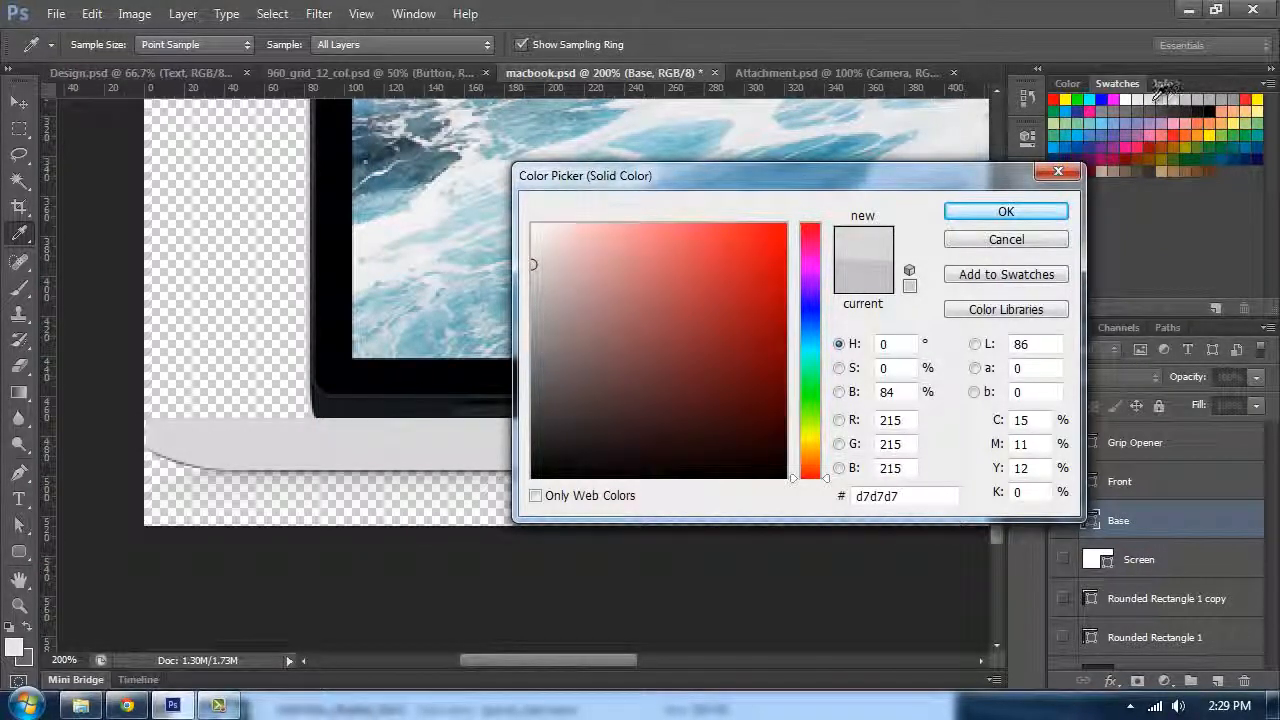
pyautogui.click(1176, 99)
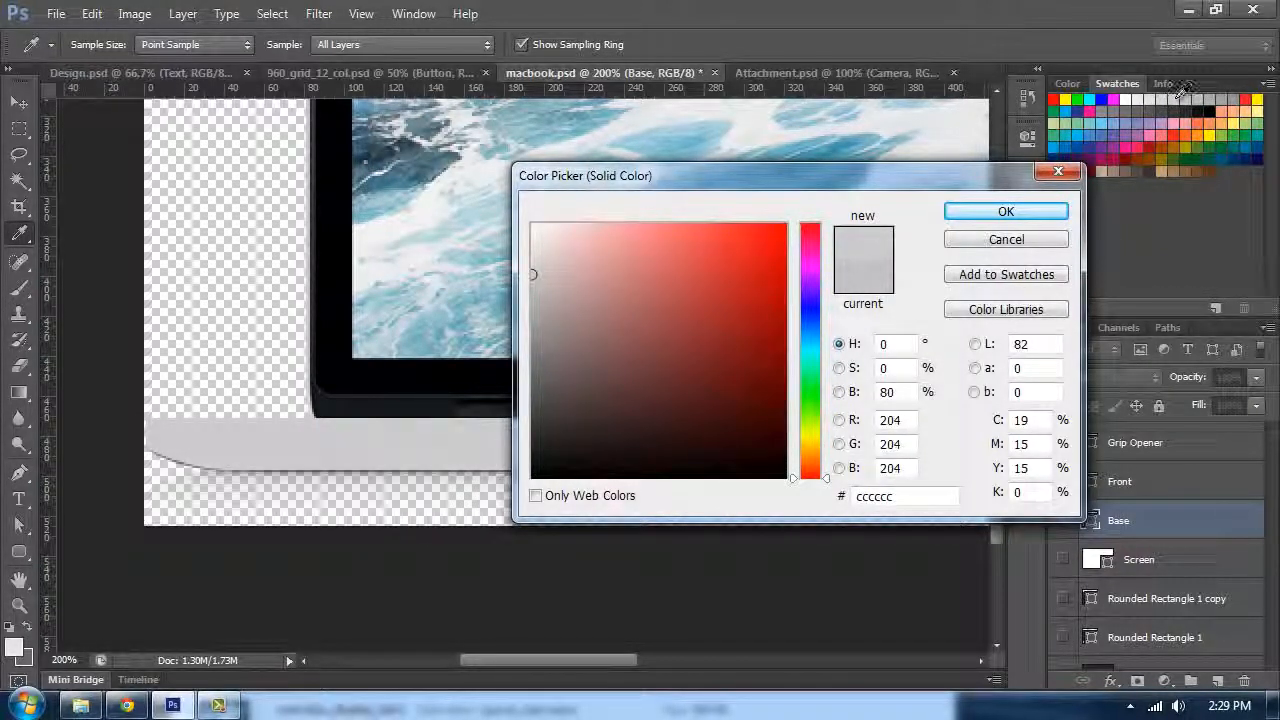
pyautogui.click(1188, 99)
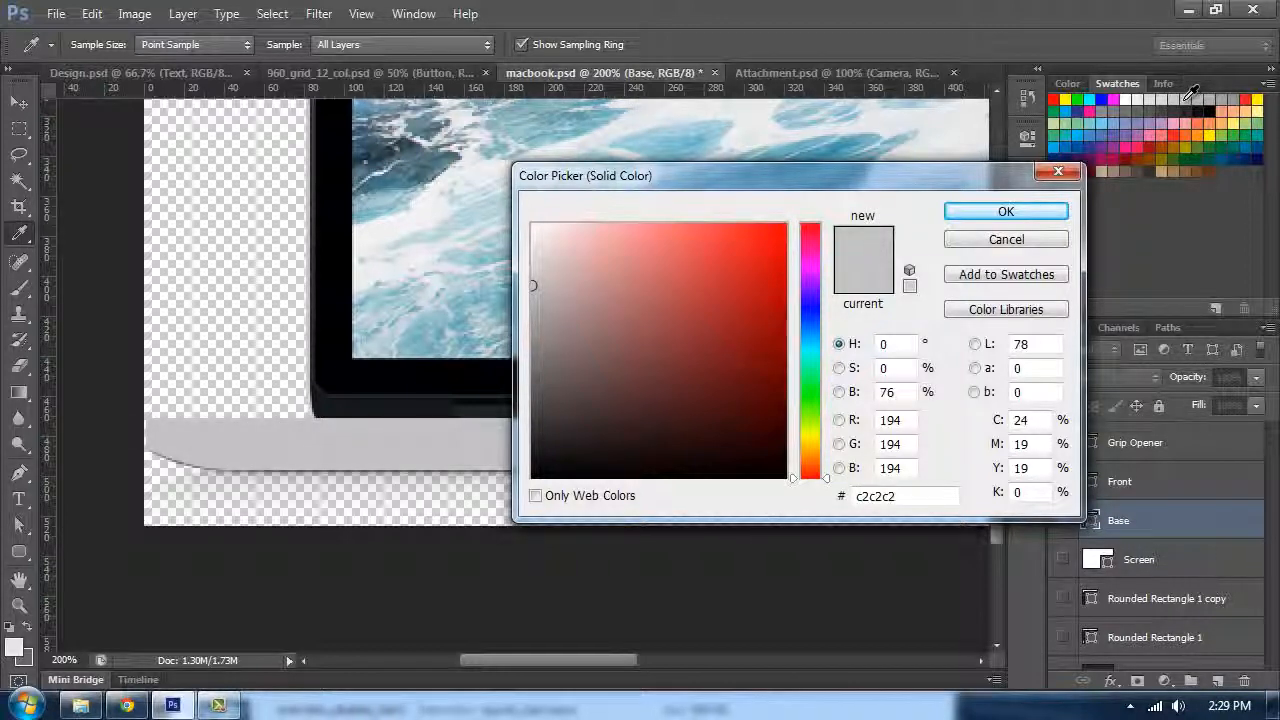
pyautogui.click(1052, 243)
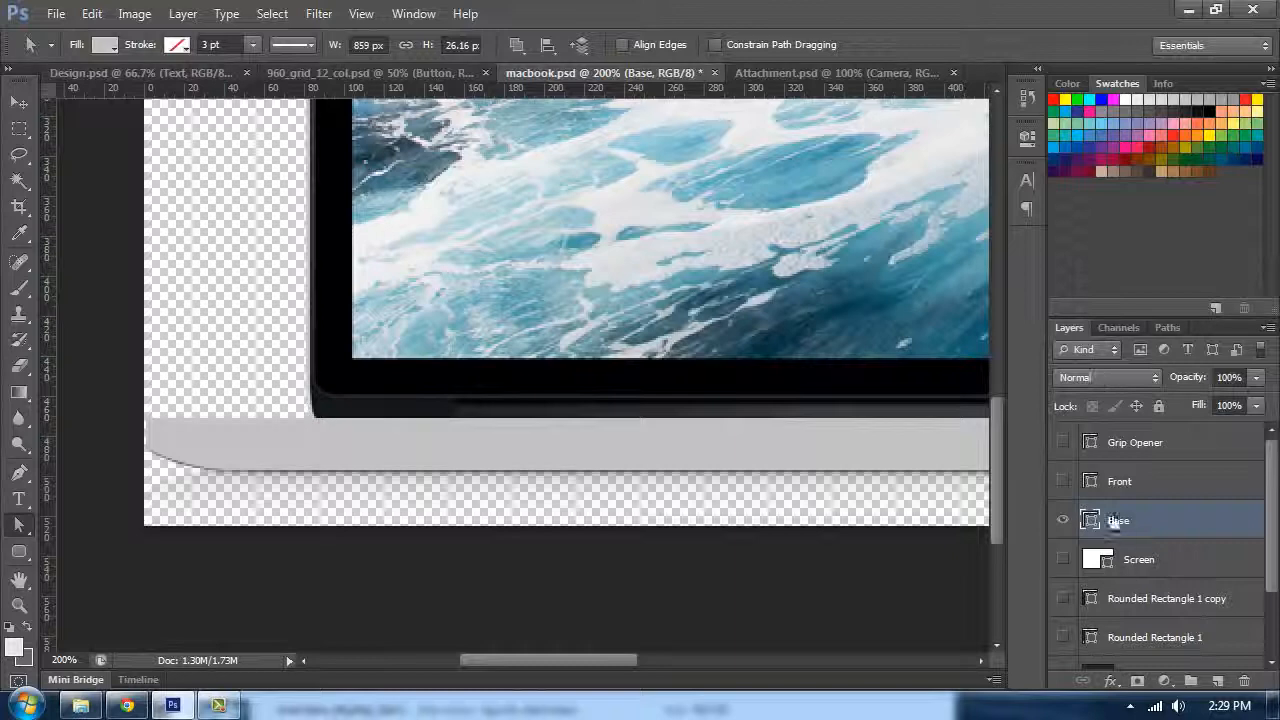
# Step: Show the Front layer and review its fill colour in the colour picker
pyautogui.click(1062, 482)
pyautogui.doubleClick(1090, 481)
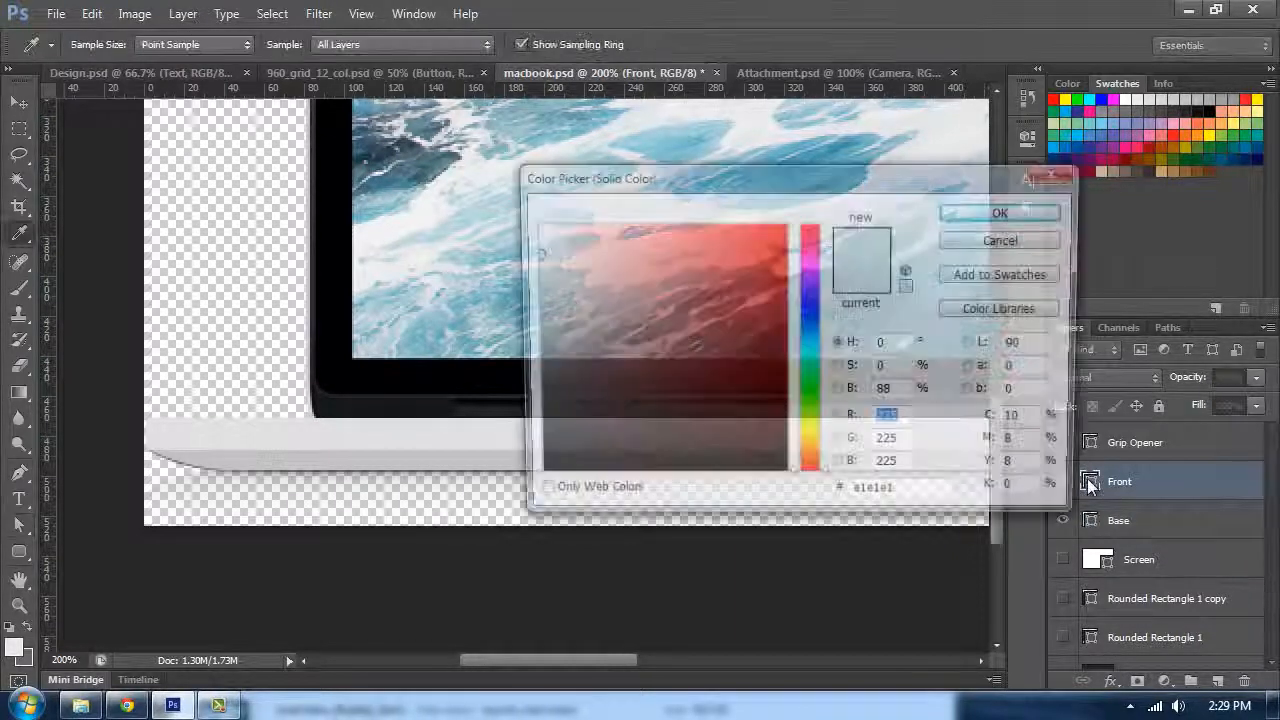
pyautogui.press('Return')
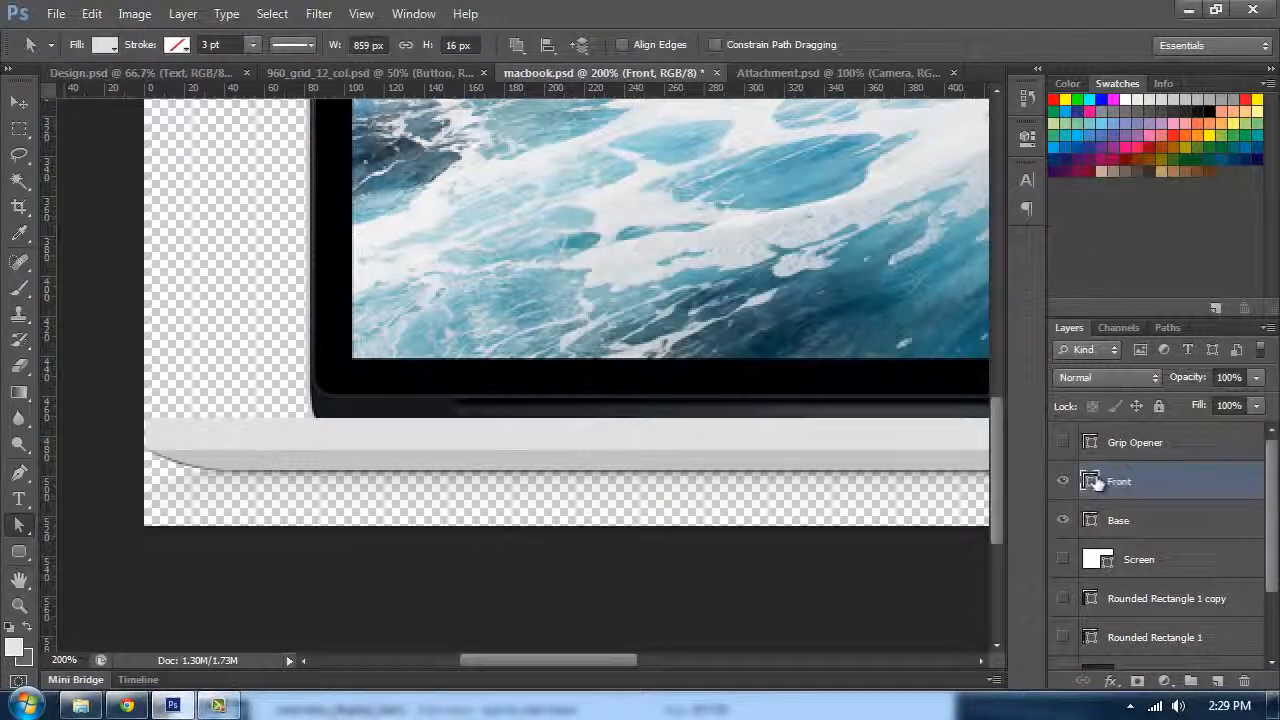
pyautogui.doubleClick(1095, 482)
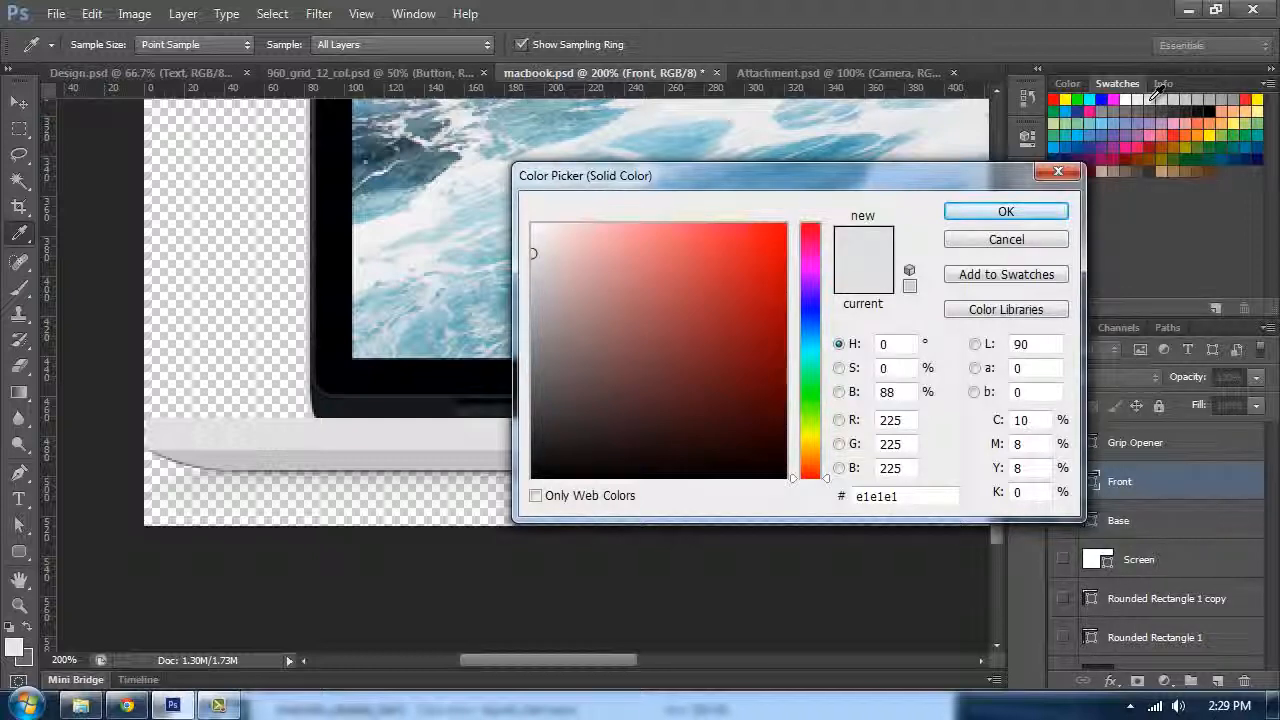
pyautogui.click(1006, 240)
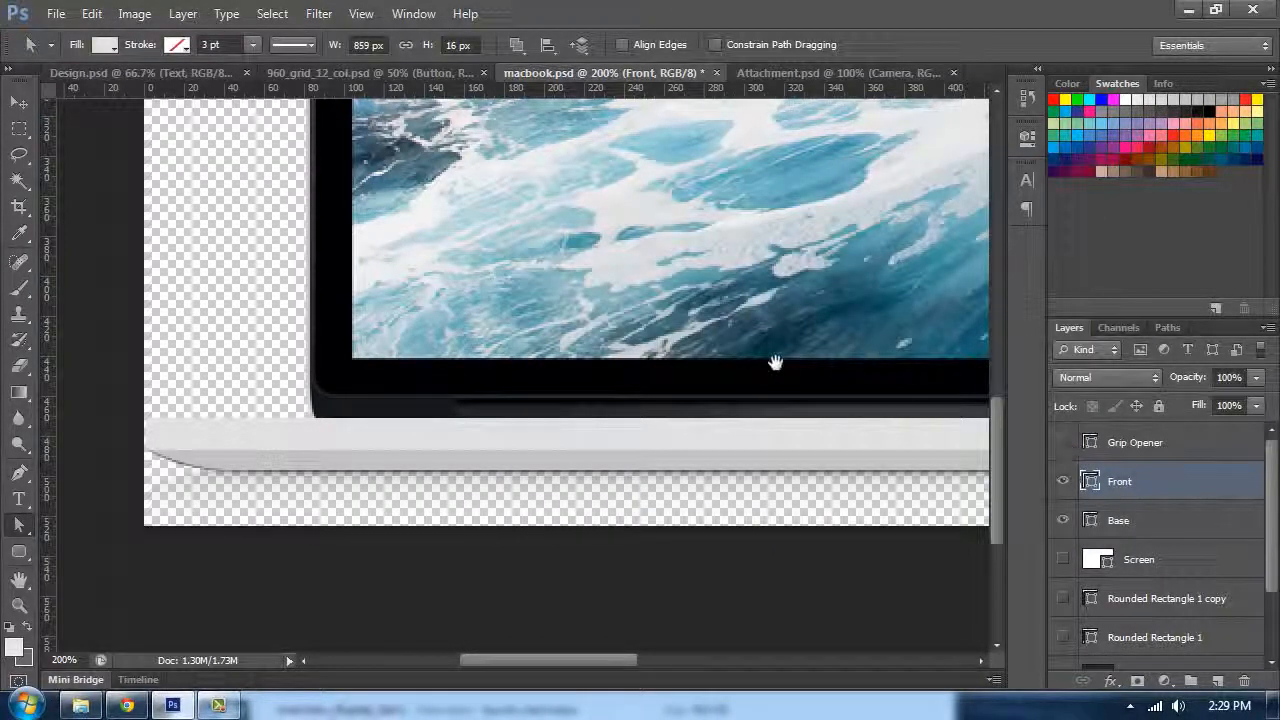
# Step: Show the Grip Opener layer and confirm its fill colour in the colour picker
pyautogui.moveTo(775, 362); pyautogui.dragTo(580, 354)
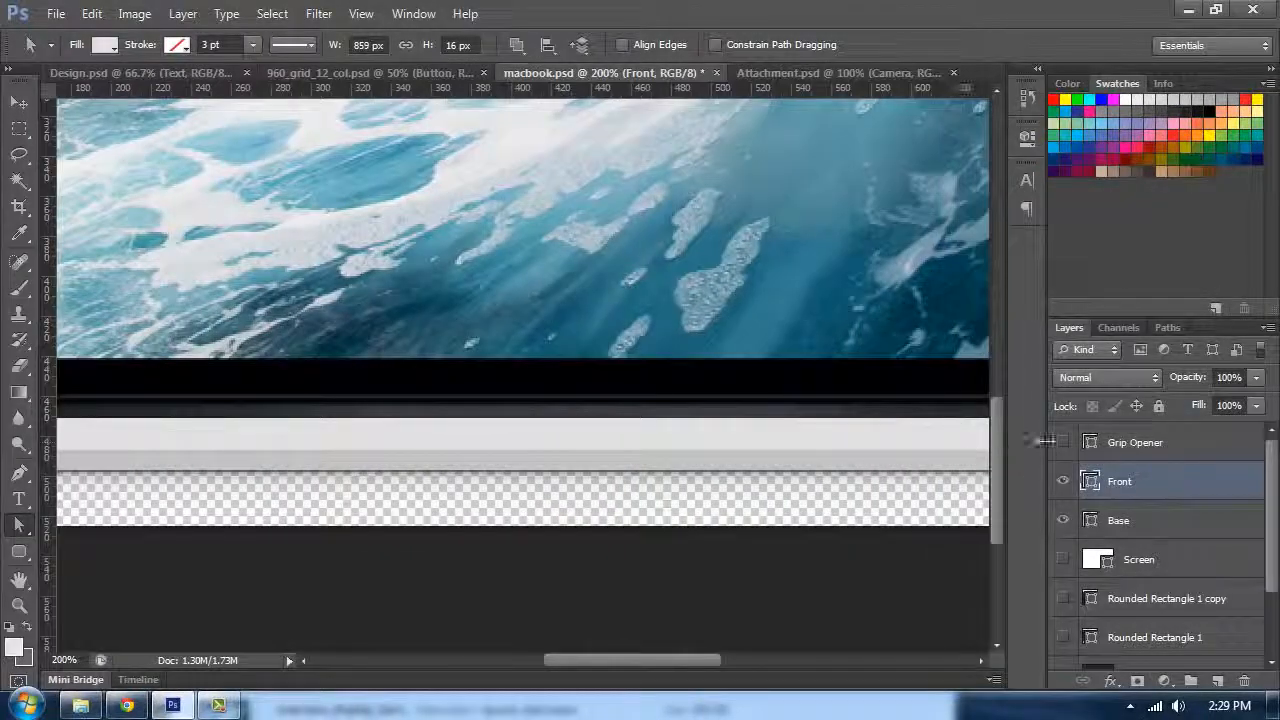
pyautogui.click(1064, 442)
pyautogui.doubleClick(1091, 443)
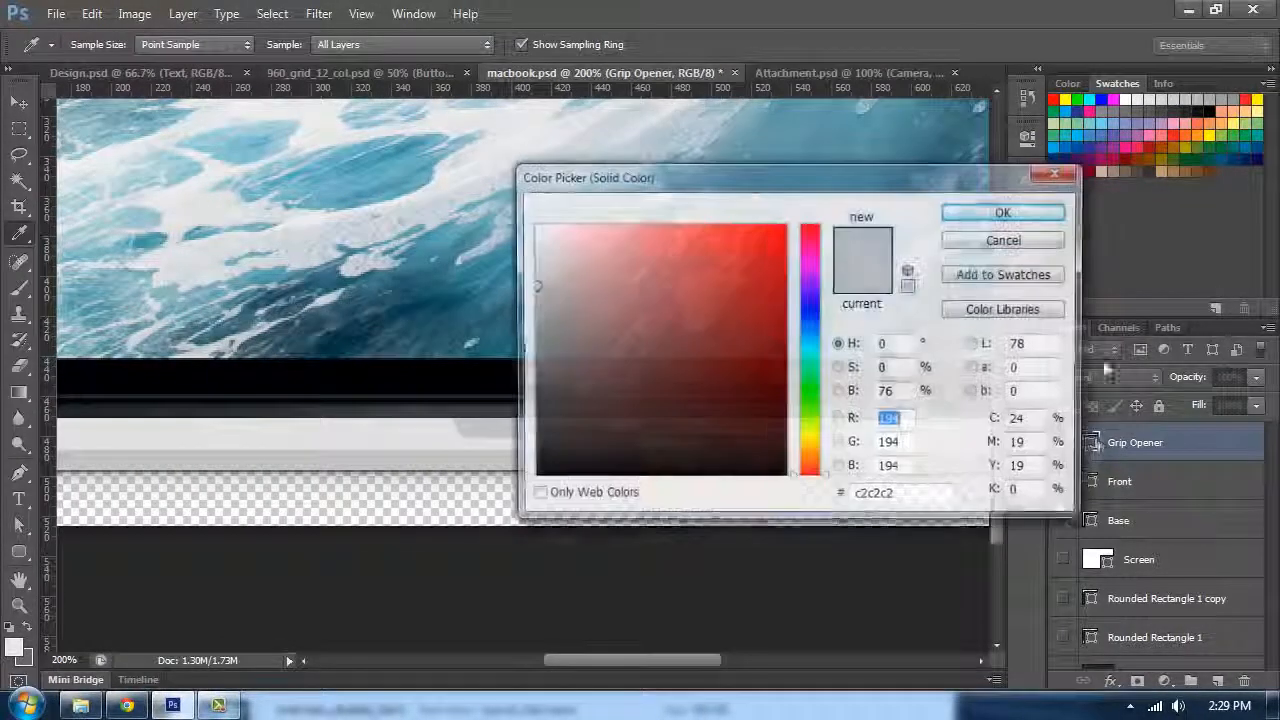
pyautogui.moveTo(900, 172); pyautogui.dragTo(1083, 293)
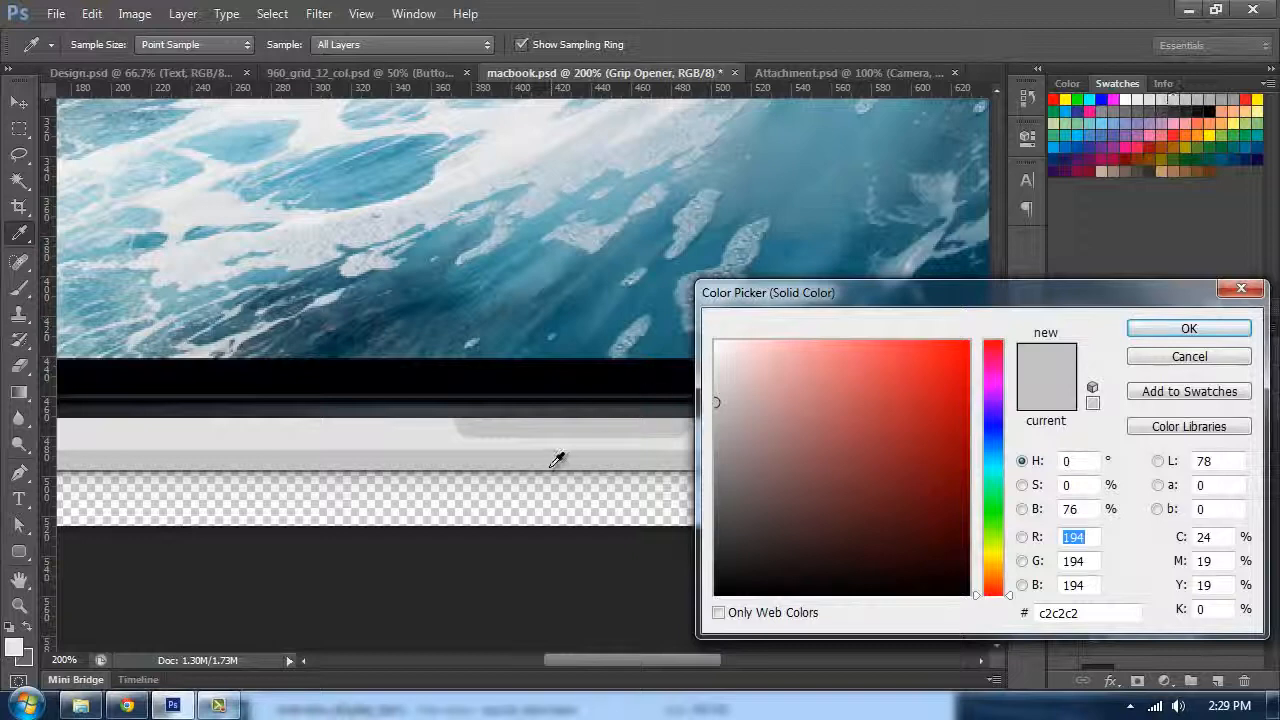
pyautogui.click(1200, 333)
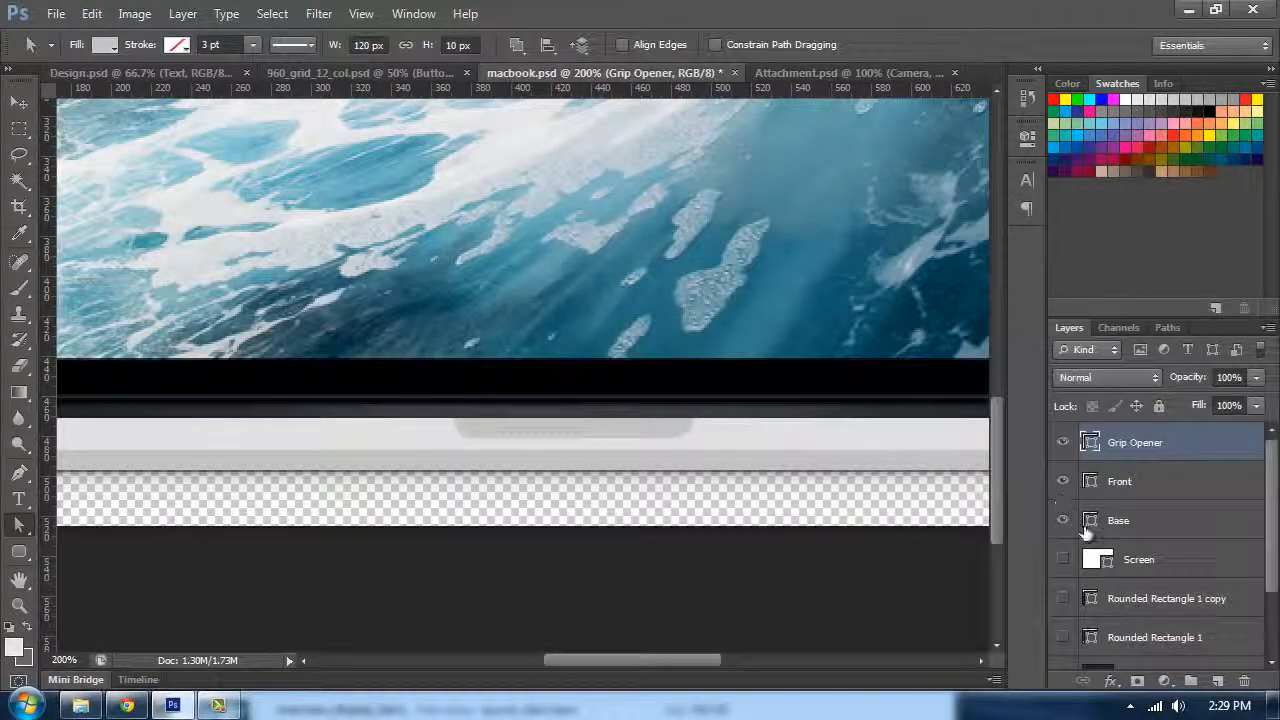
# Step: Show both rounded rectangle layers again and zoom the view to 100%
pyautogui.moveTo(1063, 598); pyautogui.dragTo(1063, 637)
pyautogui.scroll(-2, 1155, 620)
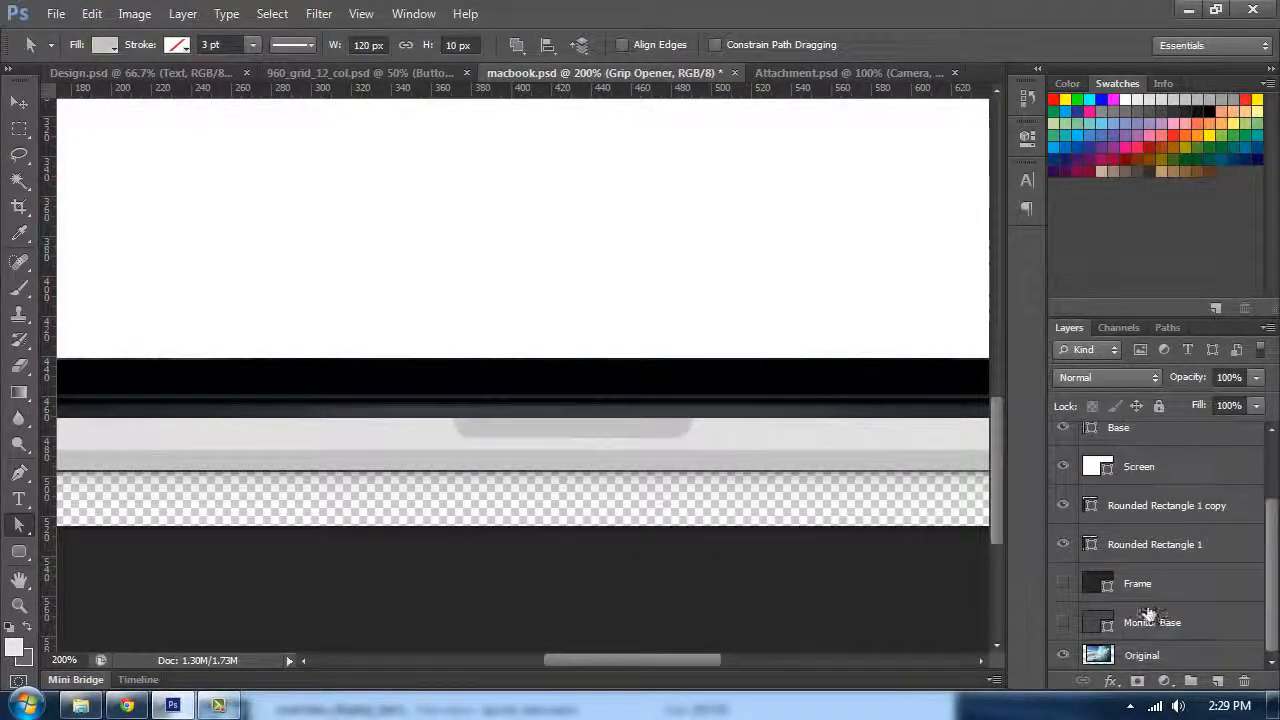
pyautogui.hotkey('ctrl', '-')
pyautogui.hotkey('ctrl', '-')
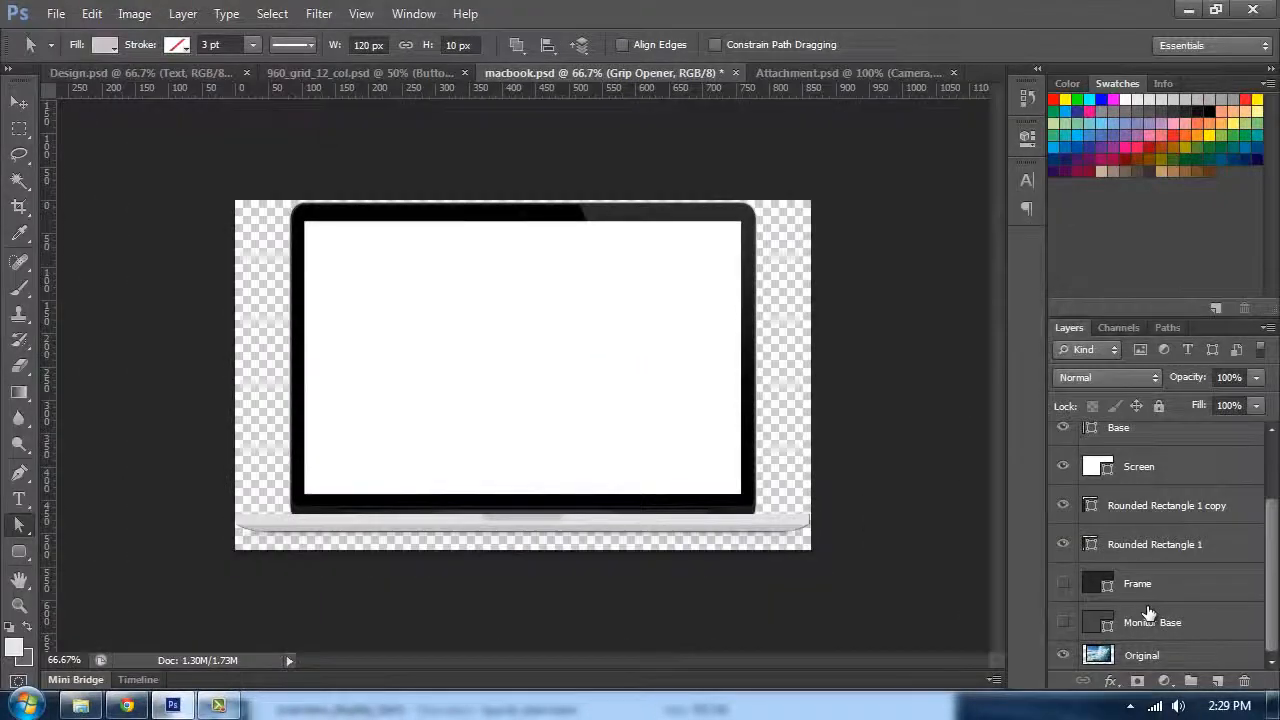
pyautogui.hotkey('ctrl', '+')
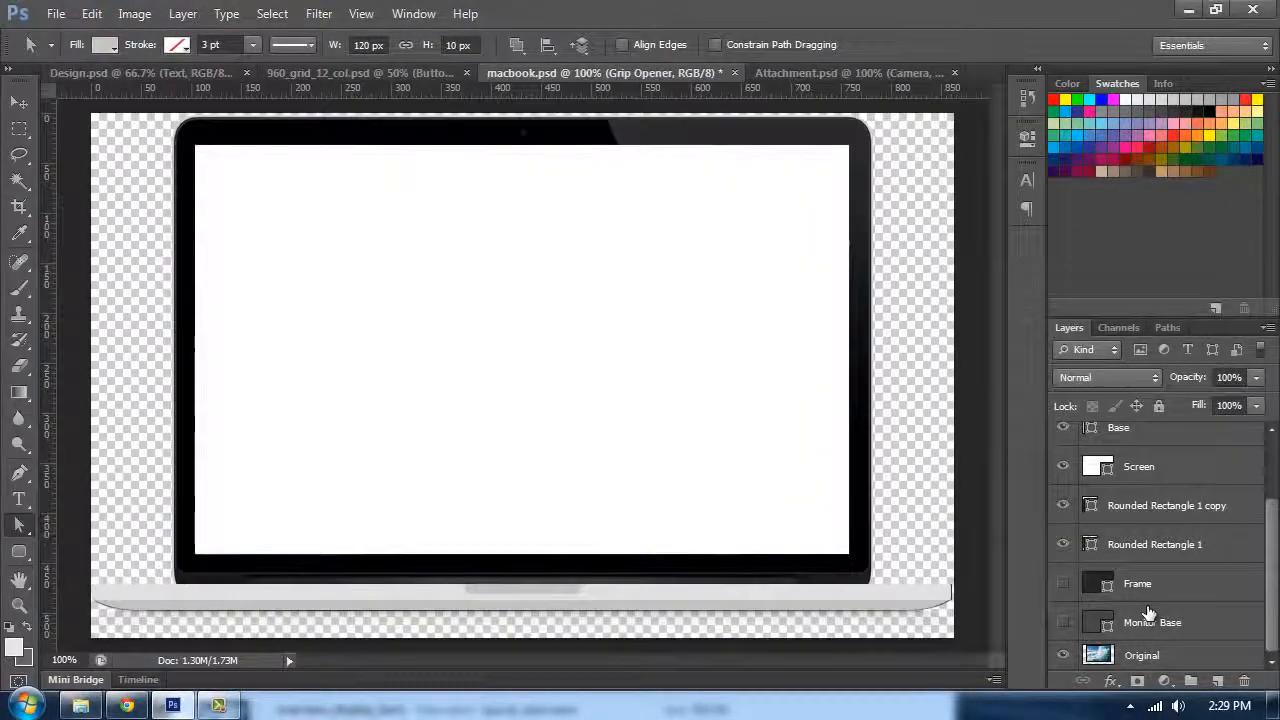
# Step: Hide the Original layer and toggle the Frame and Monitor Base layers to compare the mockup shapes
pyautogui.click(1063, 656)
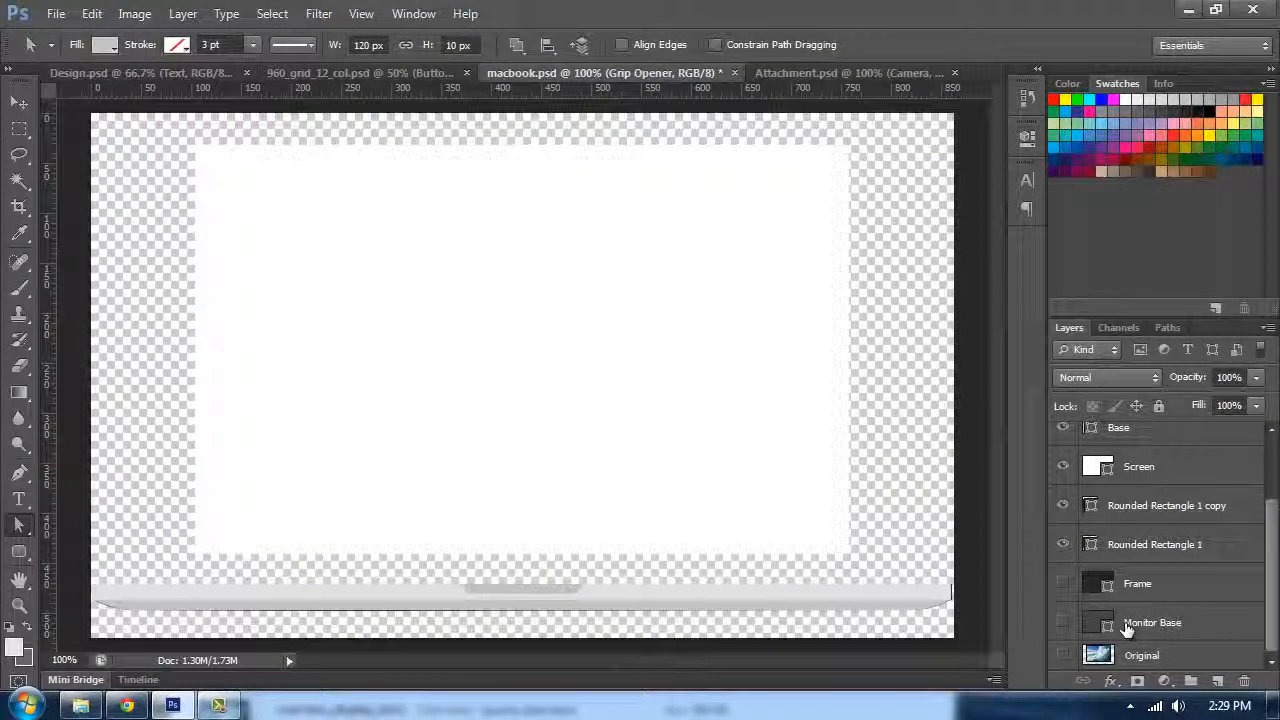
pyautogui.click(1062, 585)
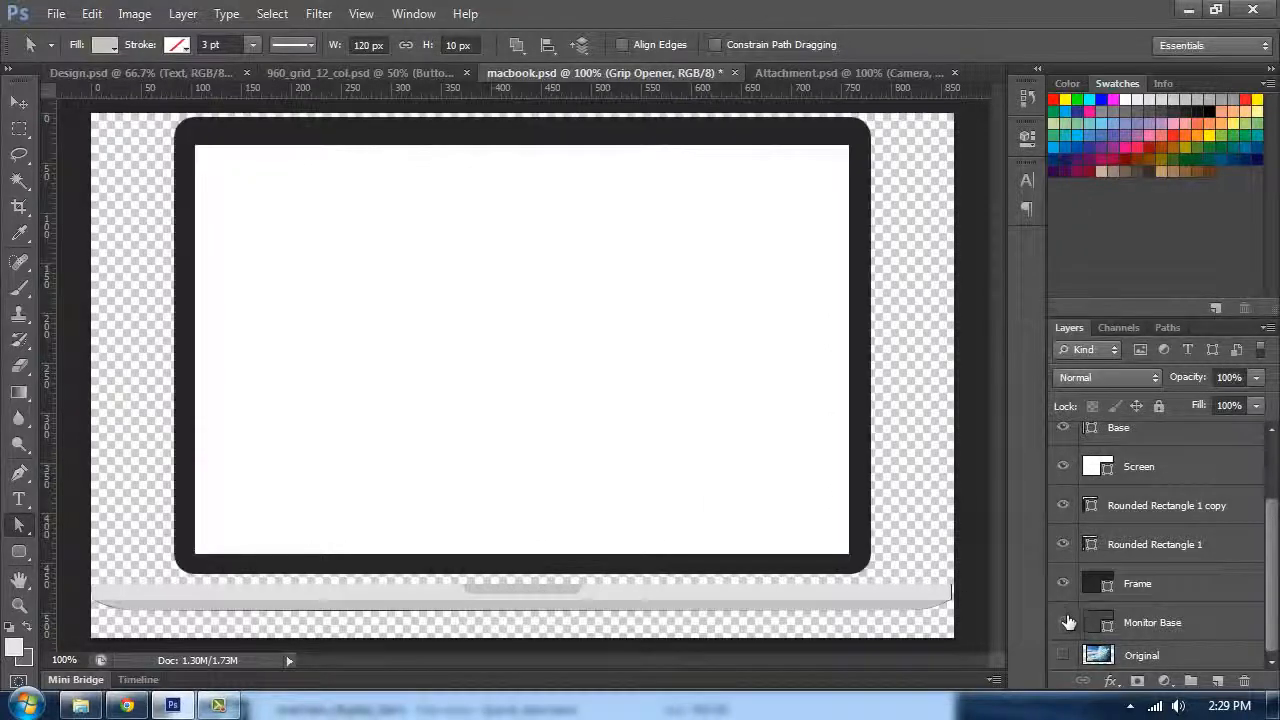
pyautogui.click(1063, 622)
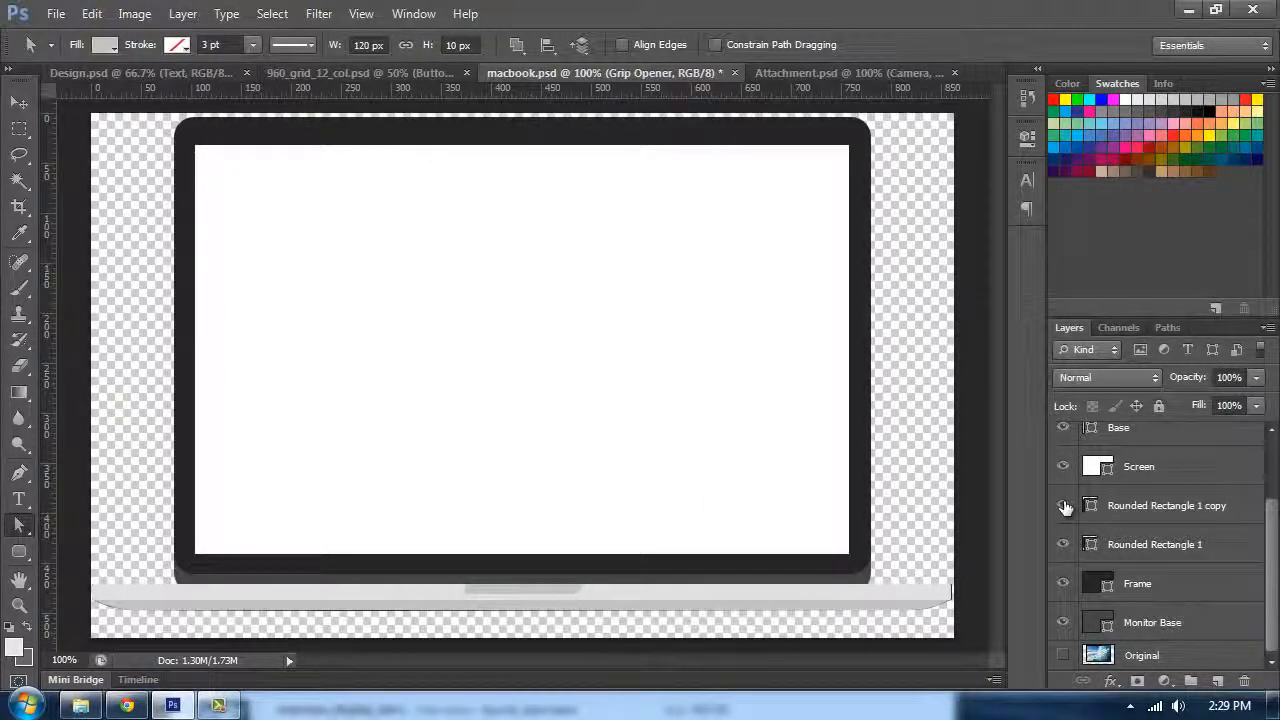
pyautogui.click(1063, 584)
pyautogui.click(1063, 622)
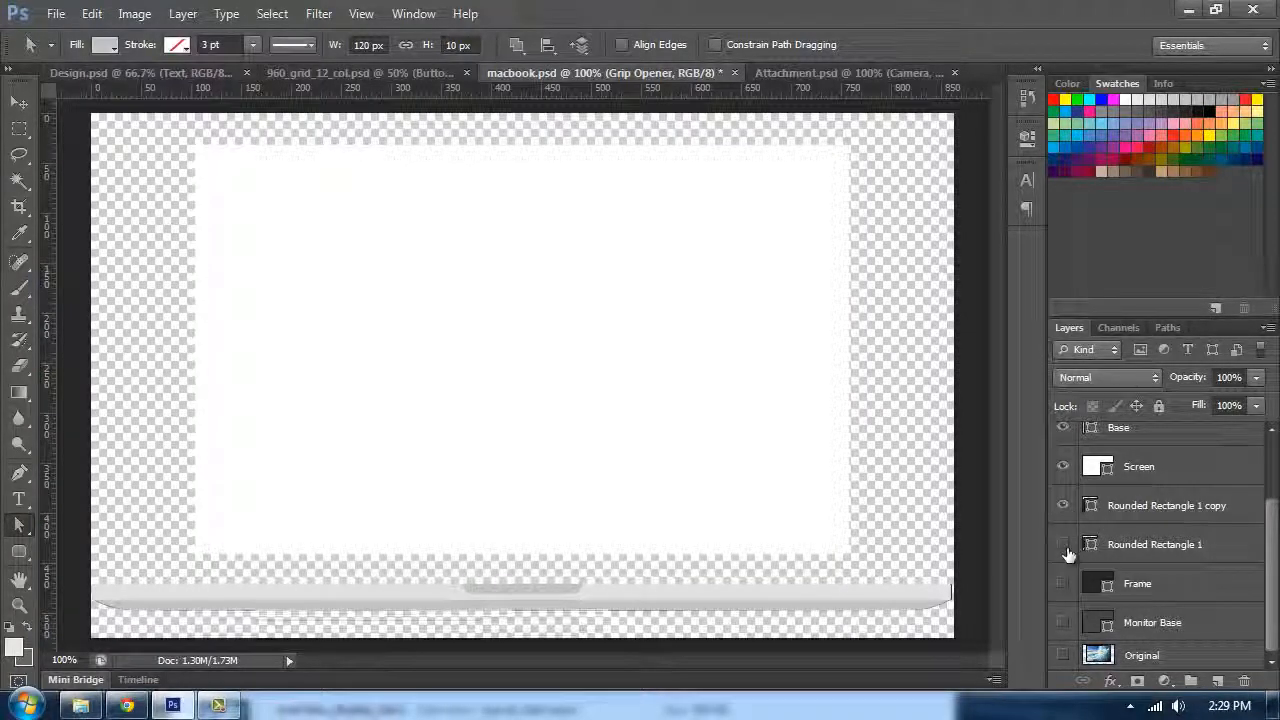
# Step: Select both rounded rectangle layers and delete them
pyautogui.click(1064, 546)
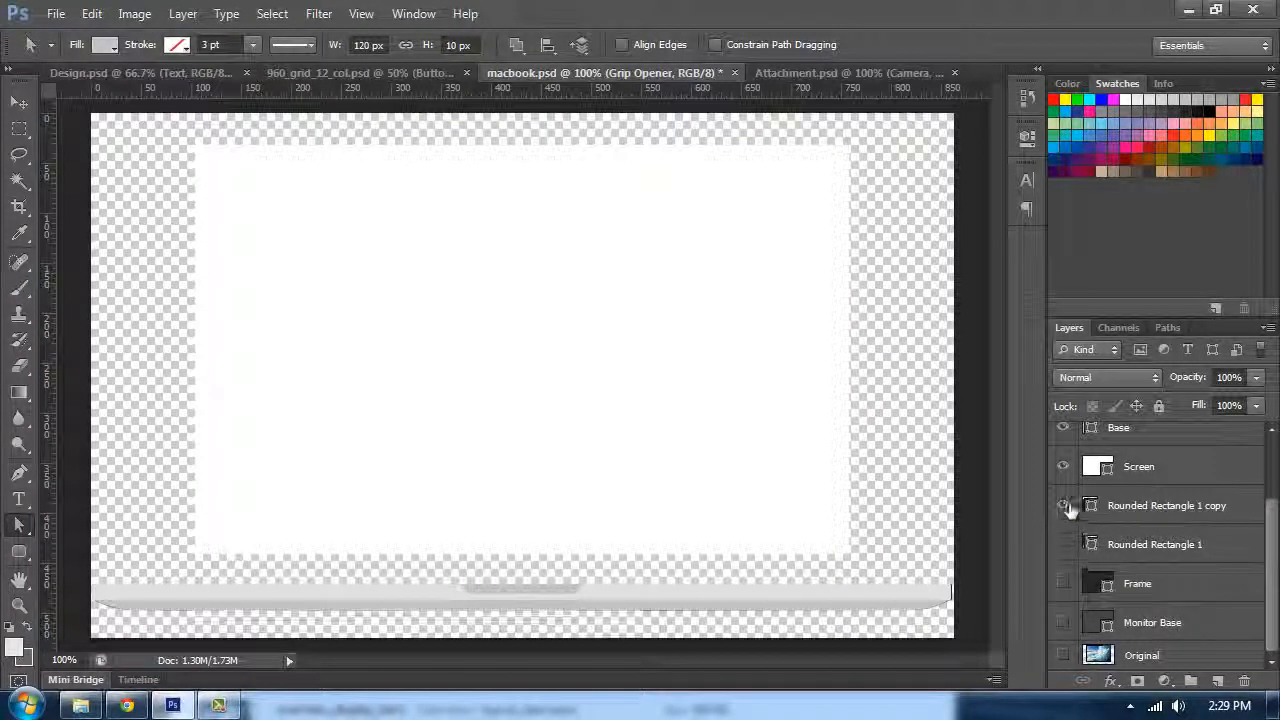
pyautogui.click(1090, 508)
pyautogui.keyDown('shift'); pyautogui.click(1086, 540); pyautogui.keyUp('shift')
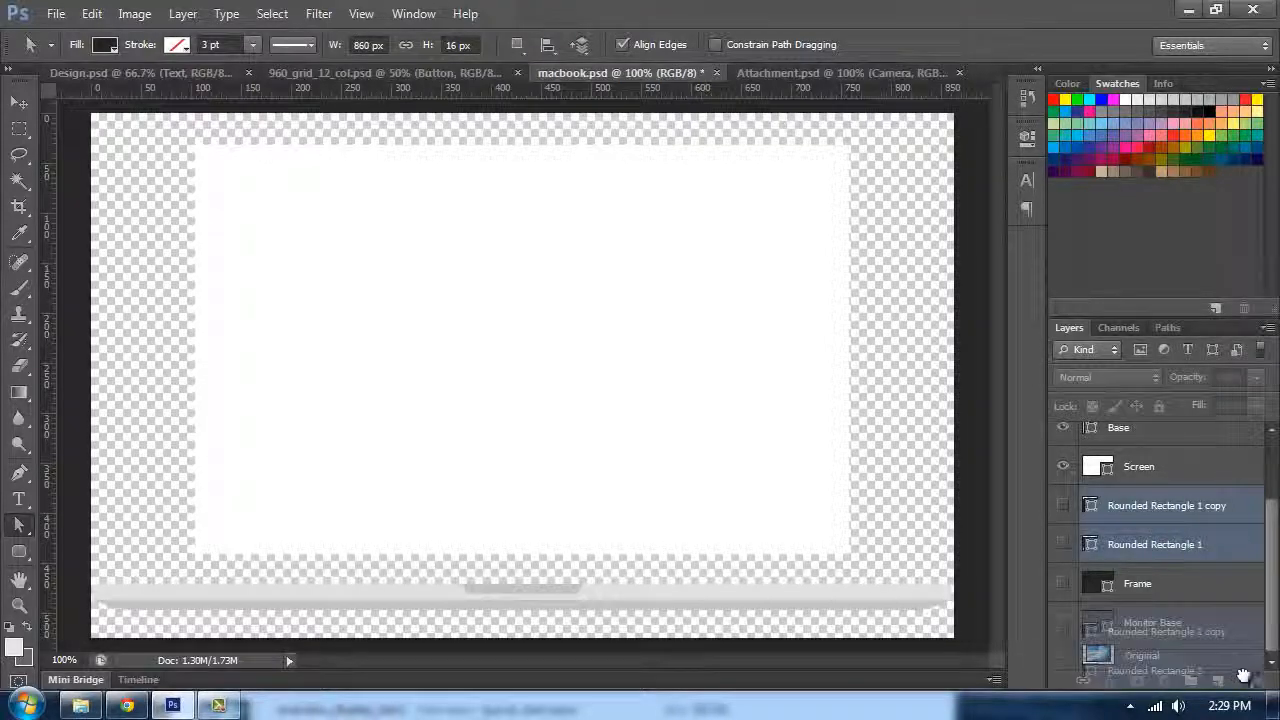
pyautogui.press('Delete')
# Step: Show the Frame and Monitor Base layers and select all shape layers from Monitor Base up to Grip Opener
pyautogui.click(1063, 584)
pyautogui.click(1063, 622)
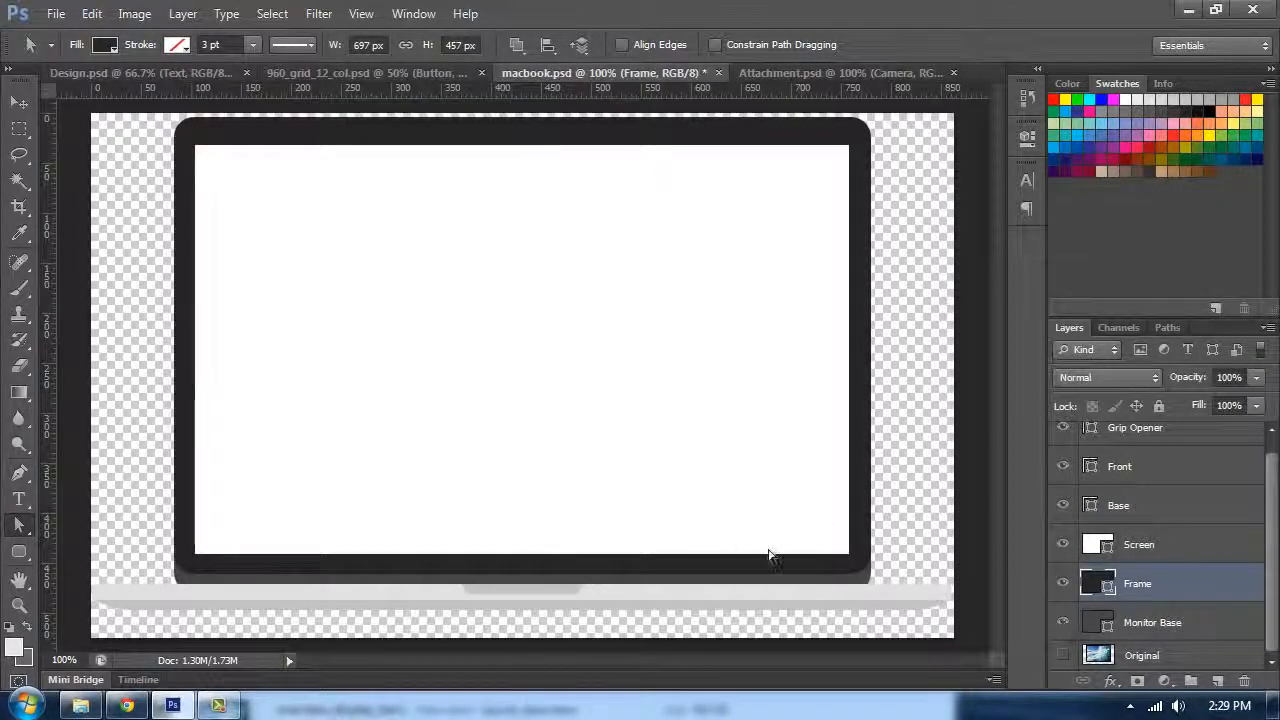
pyautogui.click(1150, 620)
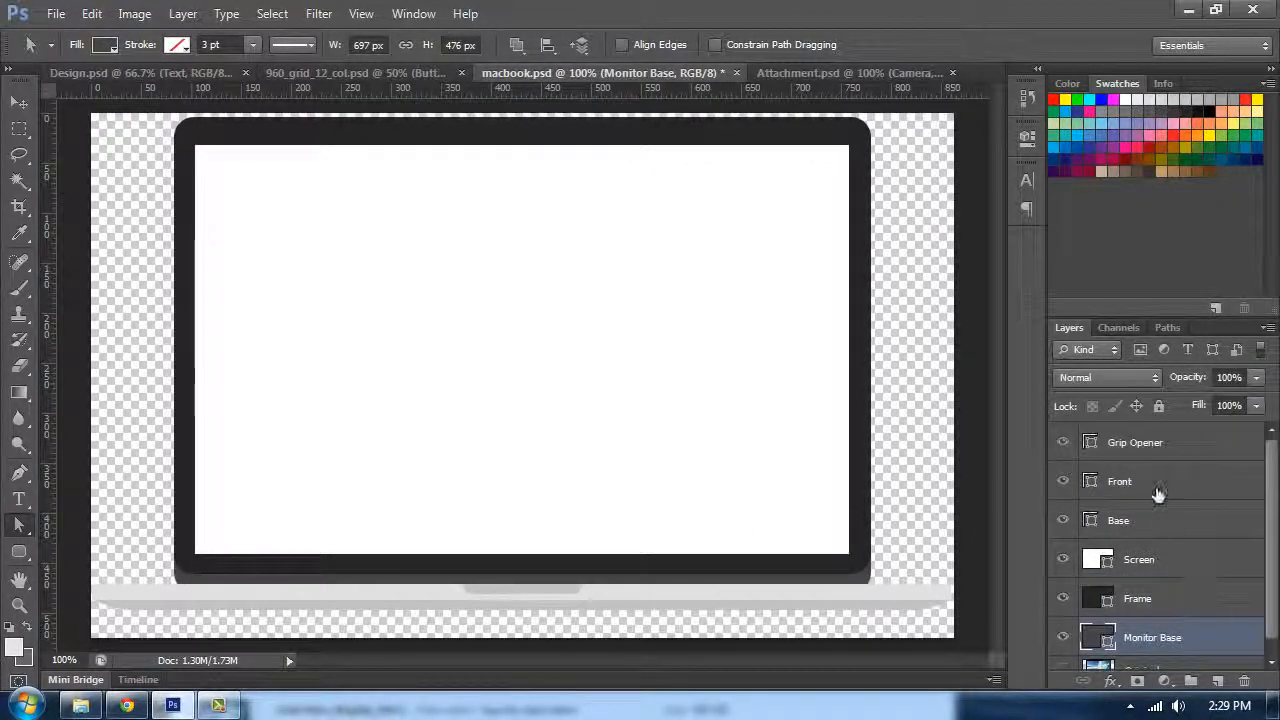
pyautogui.keyDown('shift'); pyautogui.click(1150, 460); pyautogui.keyUp('shift')
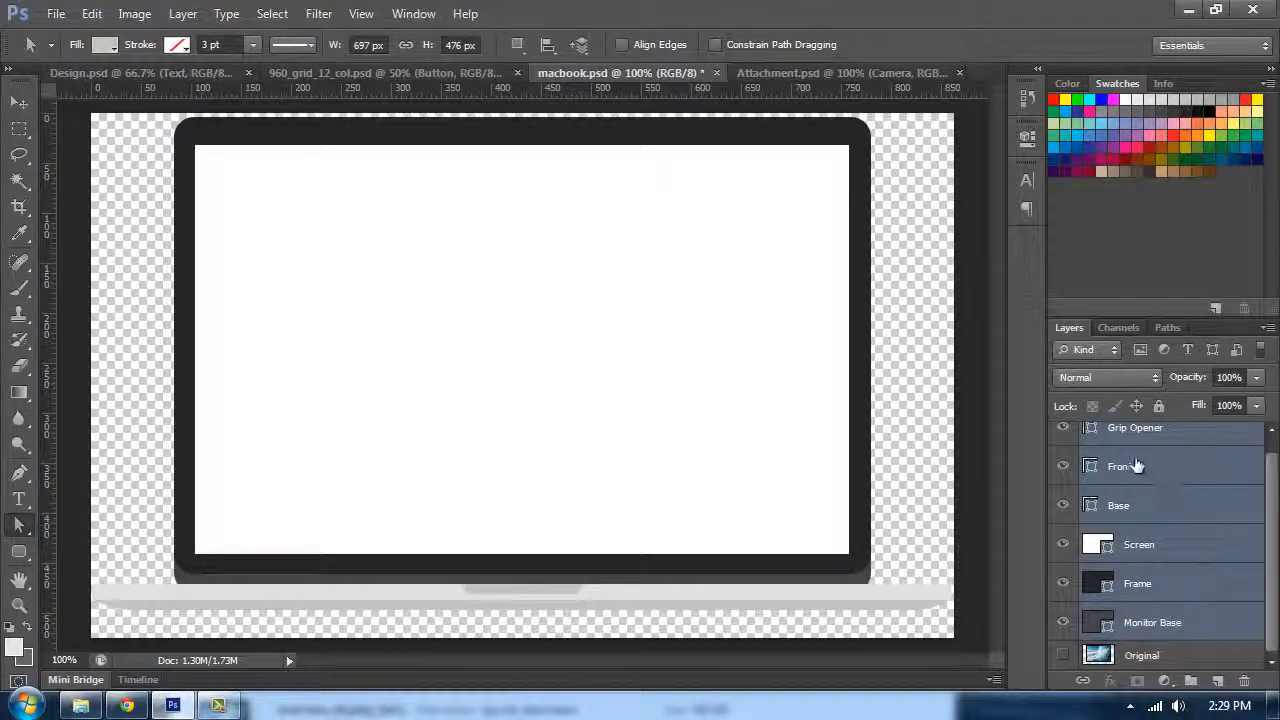
# Step: Convert the selected MacBook shape layers into a single smart object
pyautogui.rightClick(1137, 466)
pyautogui.click(1206, 622)
pyautogui.scroll(1, 1197, 517)
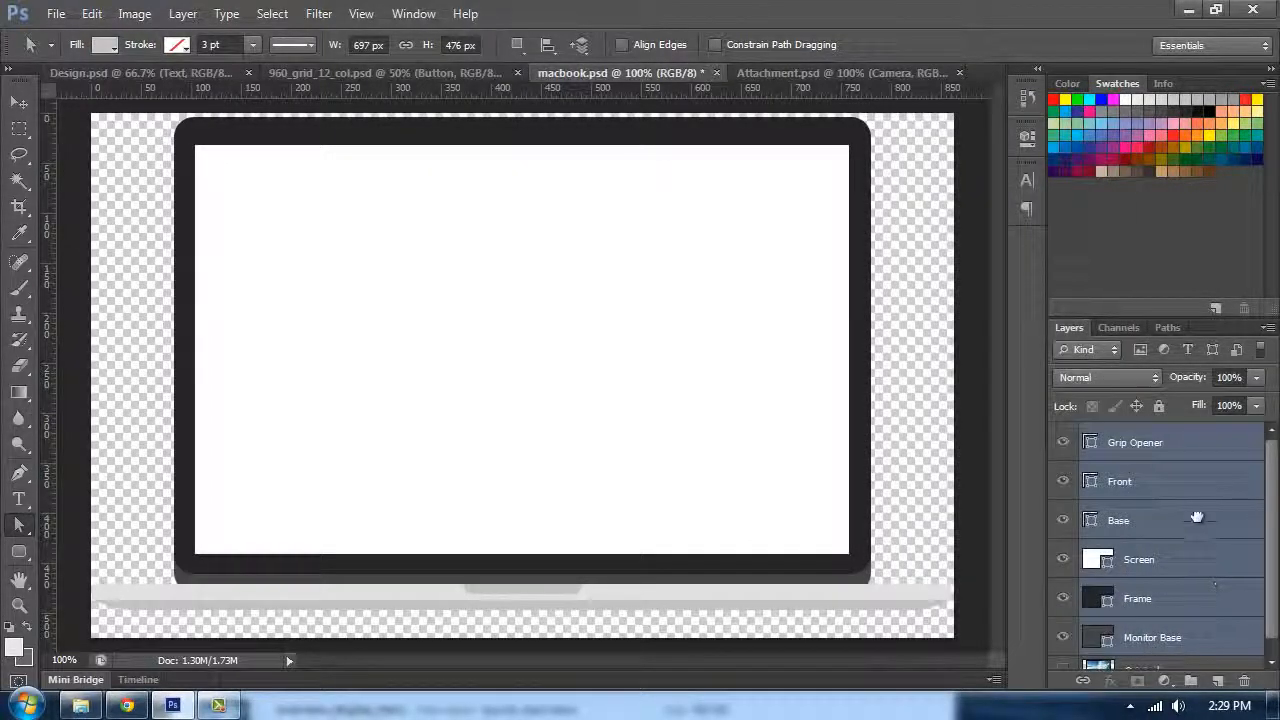
pyautogui.rightClick(1165, 455)
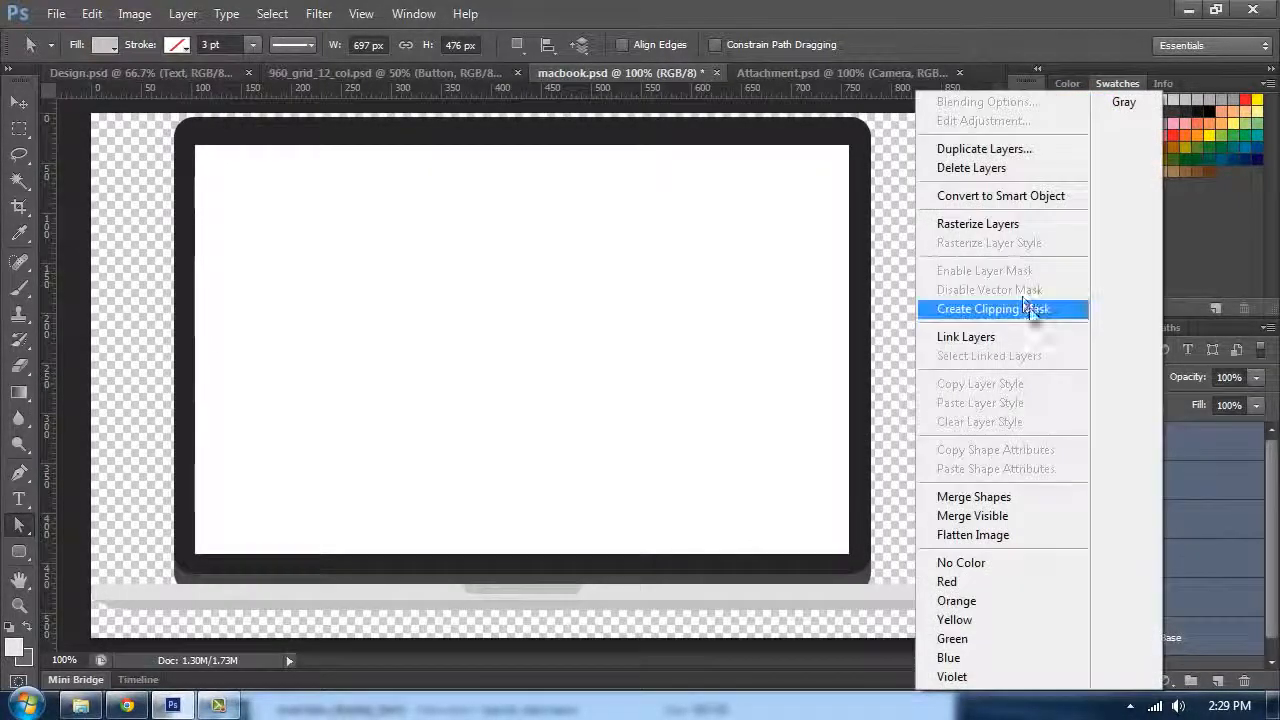
pyautogui.click(980, 198)
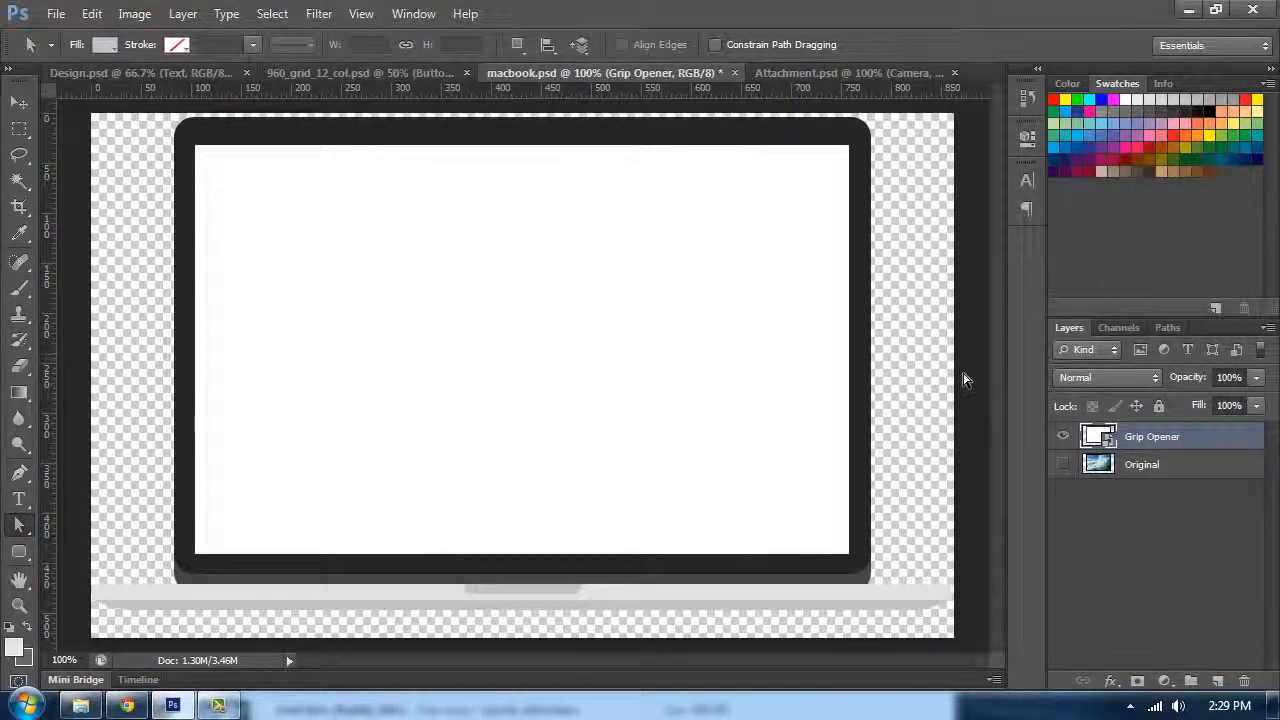
# Step: Duplicate the MacBook smart object into the 960_grid_12_col.psd document
pyautogui.rightClick(1182, 455)
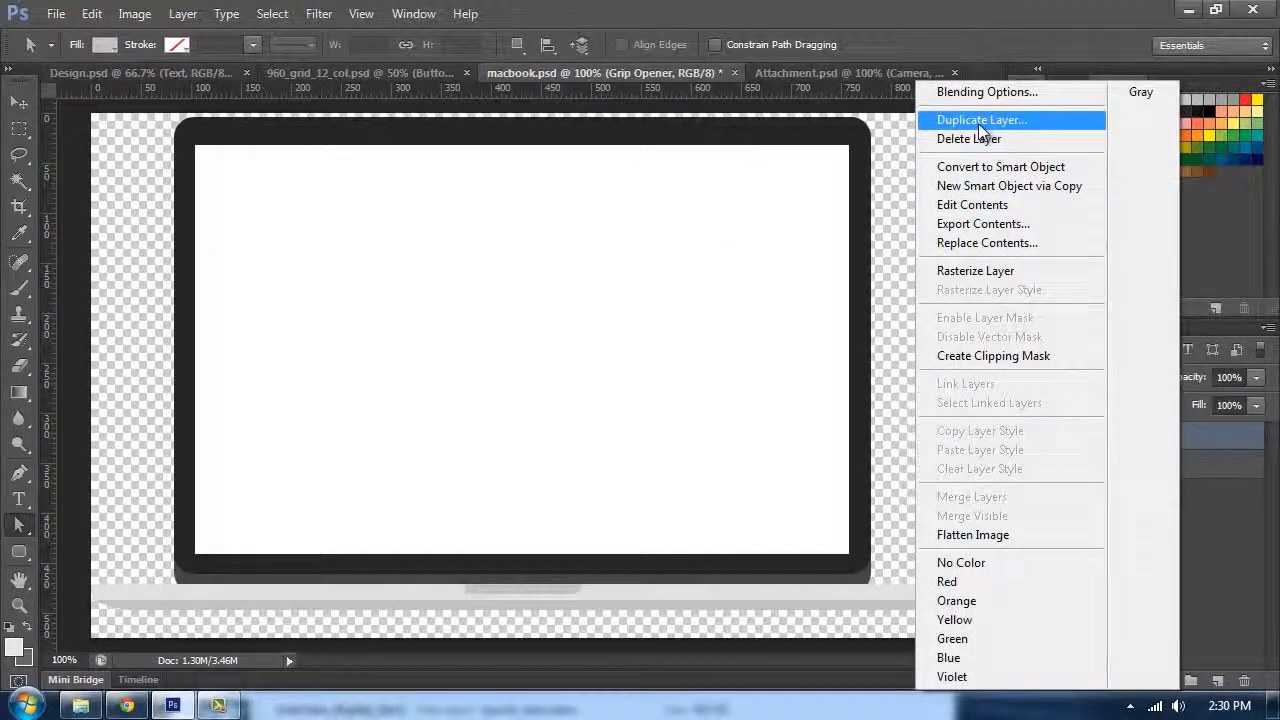
pyautogui.click(980, 120)
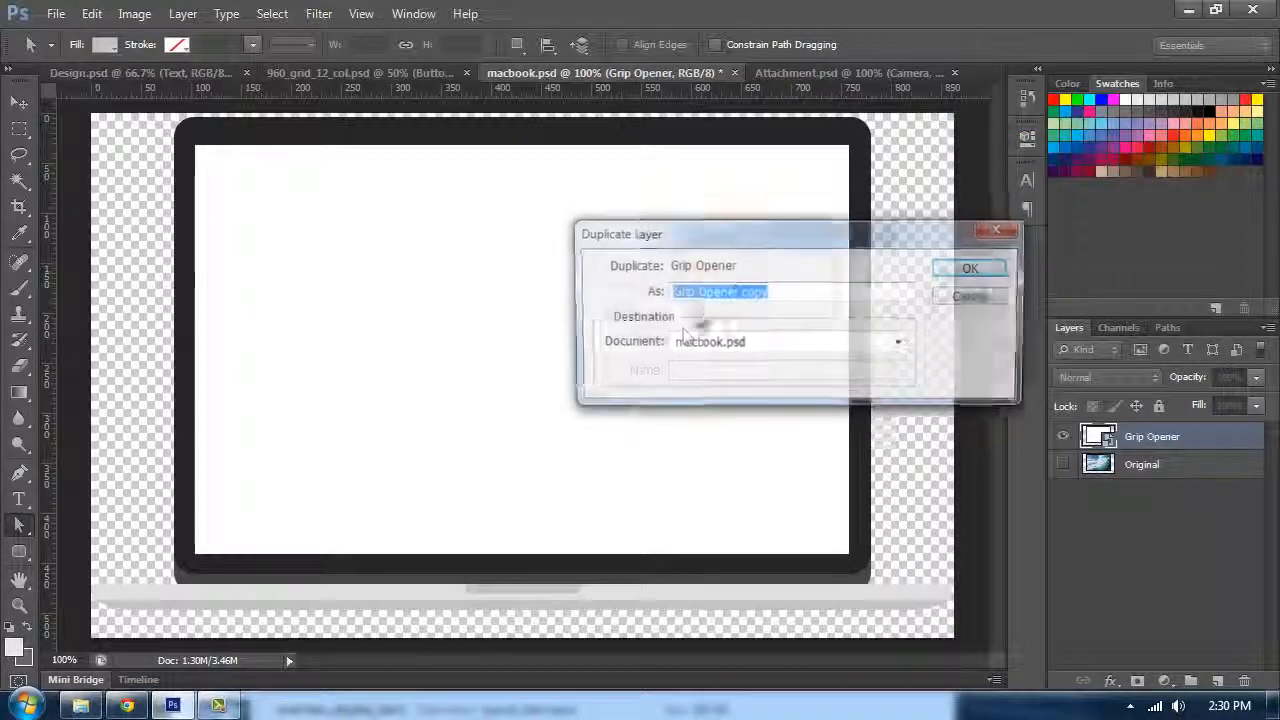
pyautogui.click(758, 343)
pyautogui.click(764, 377)
pyautogui.click(973, 268)
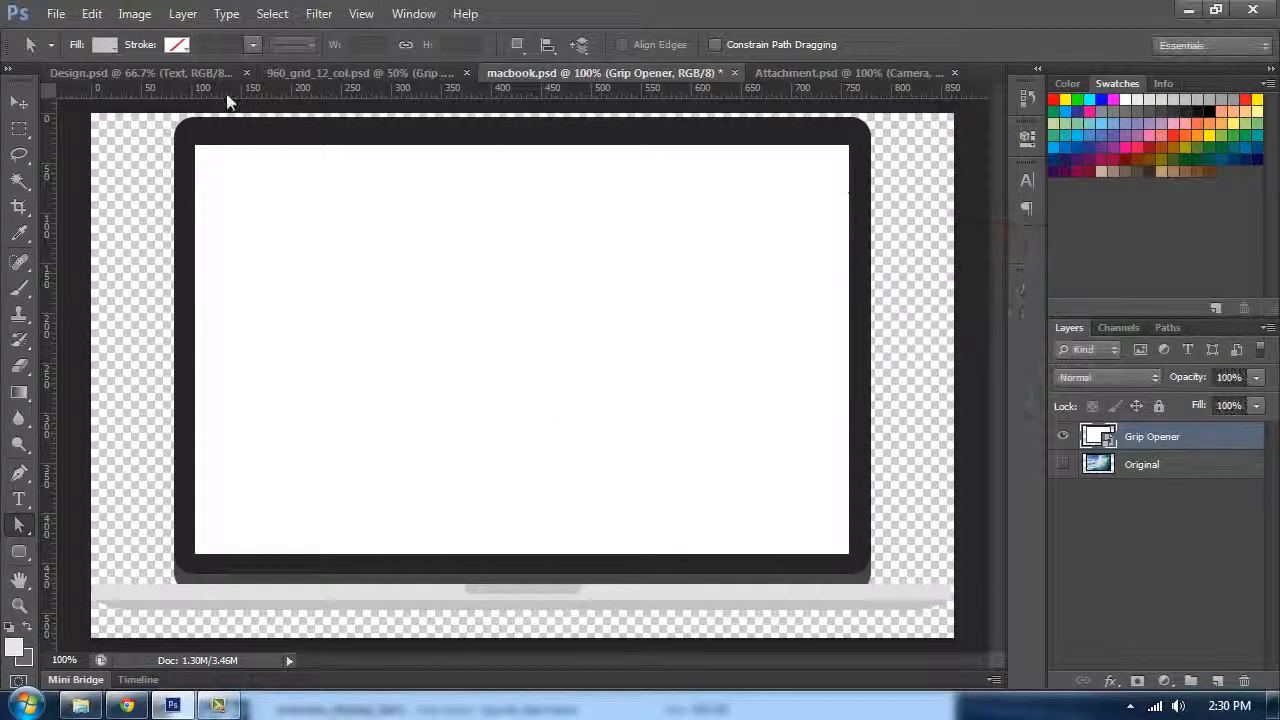
# Step: Switch to the grid document and move the MacBook smart object into the Portfolio section
pyautogui.click(178, 70)
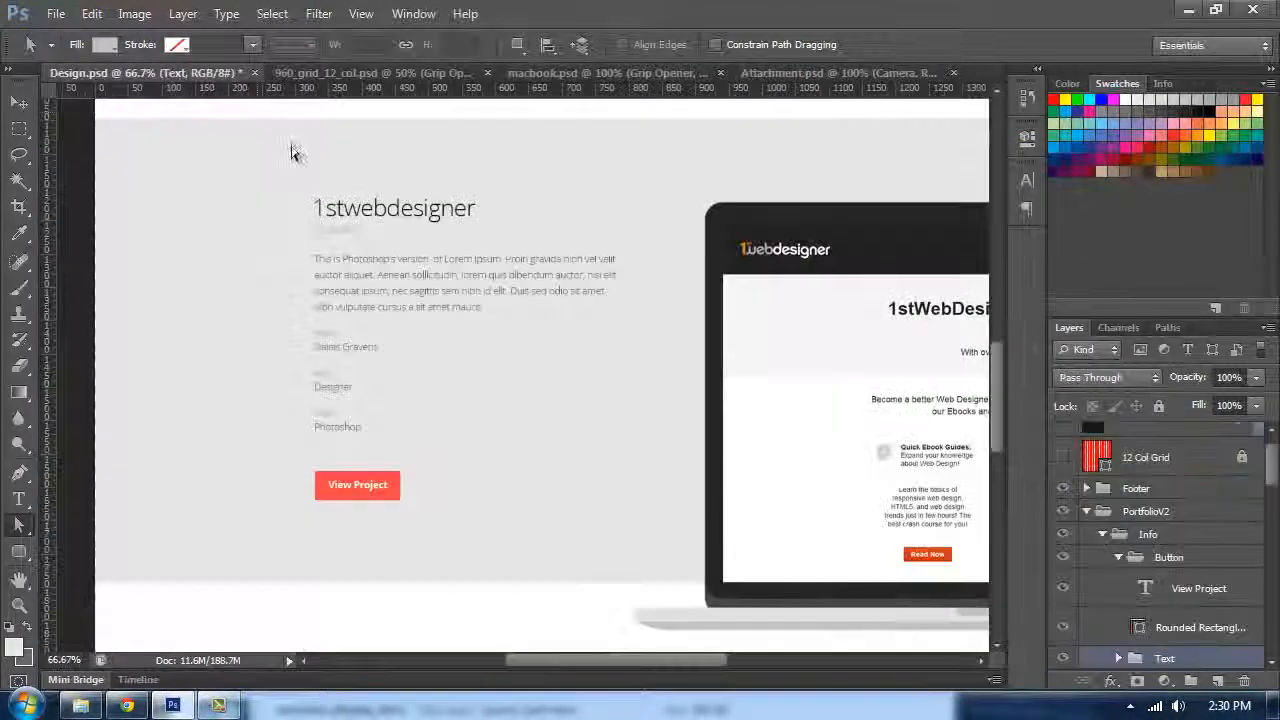
pyautogui.click(418, 74)
pyautogui.moveTo(662, 186); pyautogui.dragTo(720, 437)
pyautogui.moveTo(676, 160); pyautogui.dragTo(690, 328)
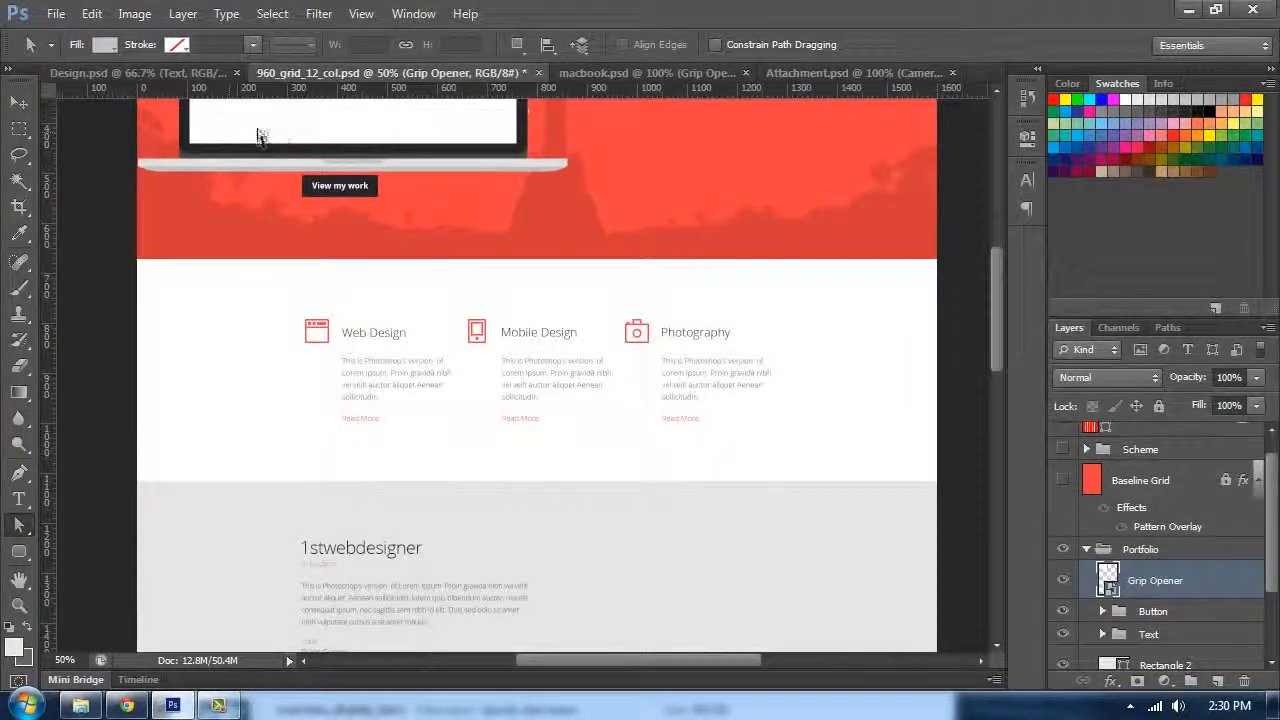
pyautogui.click(20, 103)
pyautogui.moveTo(279, 142); pyautogui.dragTo(569, 301)
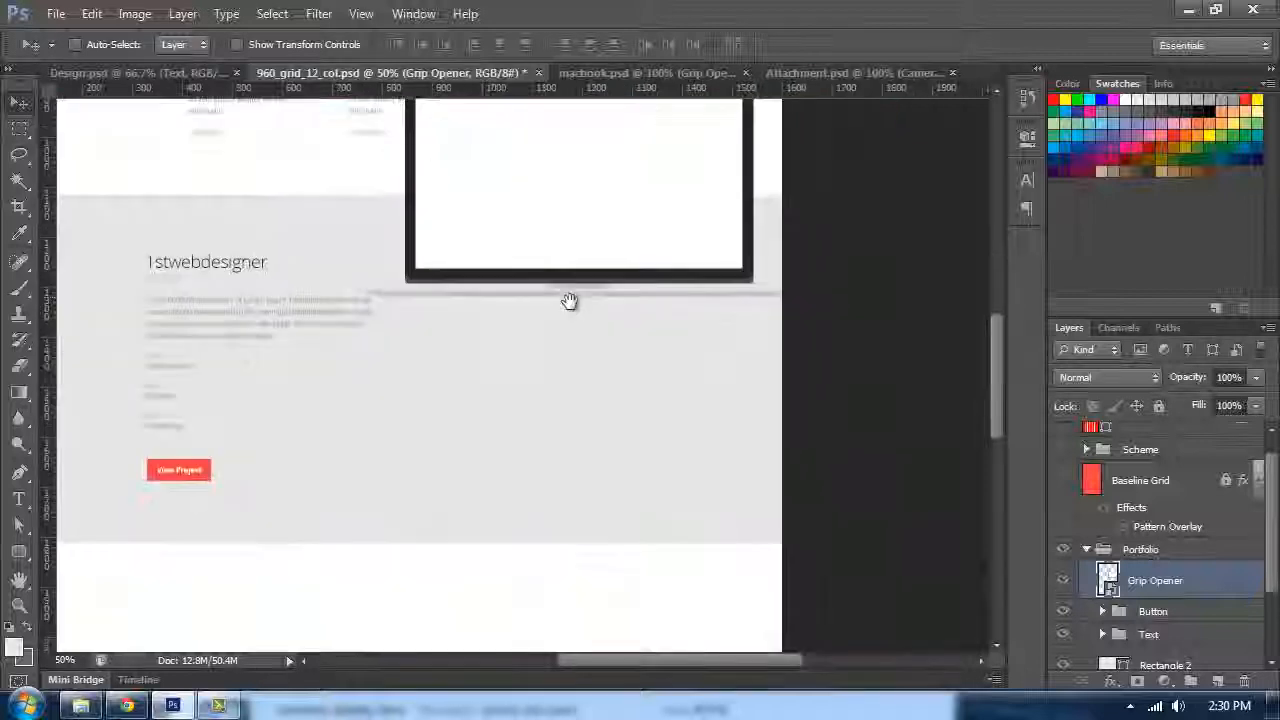
pyautogui.moveTo(532, 195); pyautogui.dragTo(549, 311)
pyautogui.hotkey('ctrl', ';')
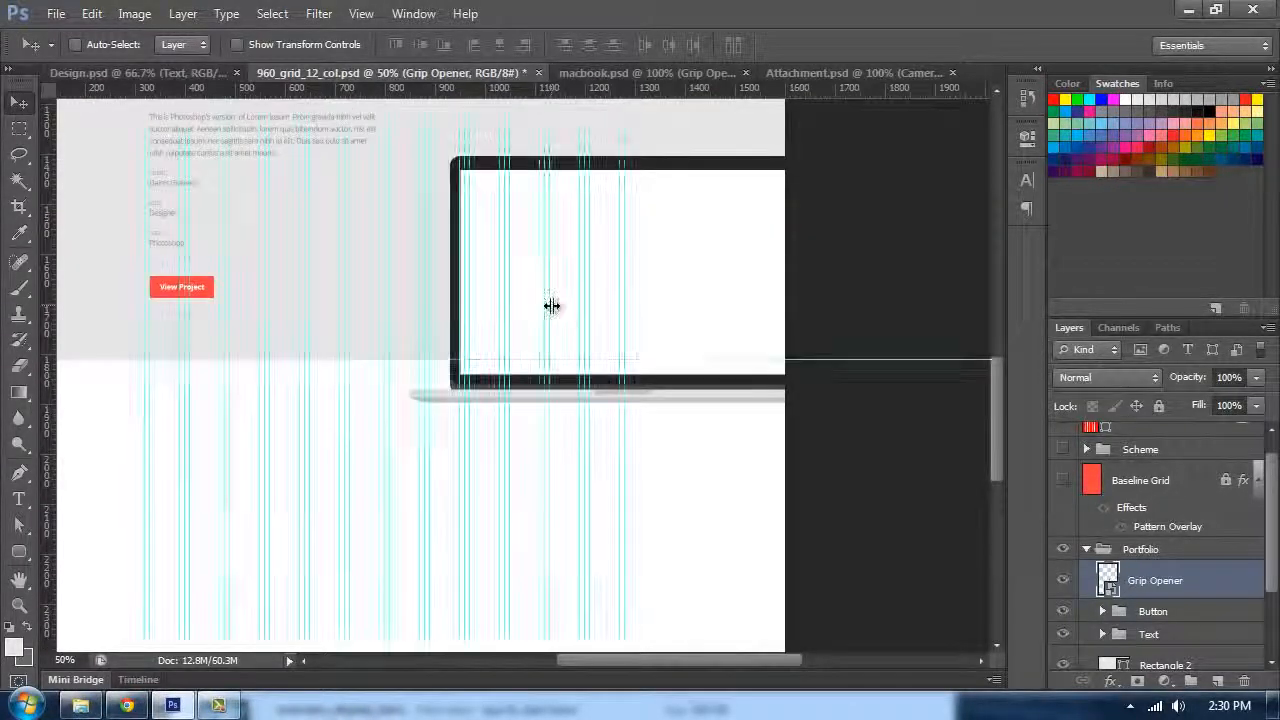
# Step: Align the MacBook's frame edges with the grid guides by dragging and nudging it
pyautogui.hotkey('ctrl', '+')
pyautogui.moveTo(460, 289); pyautogui.dragTo(583, 400)
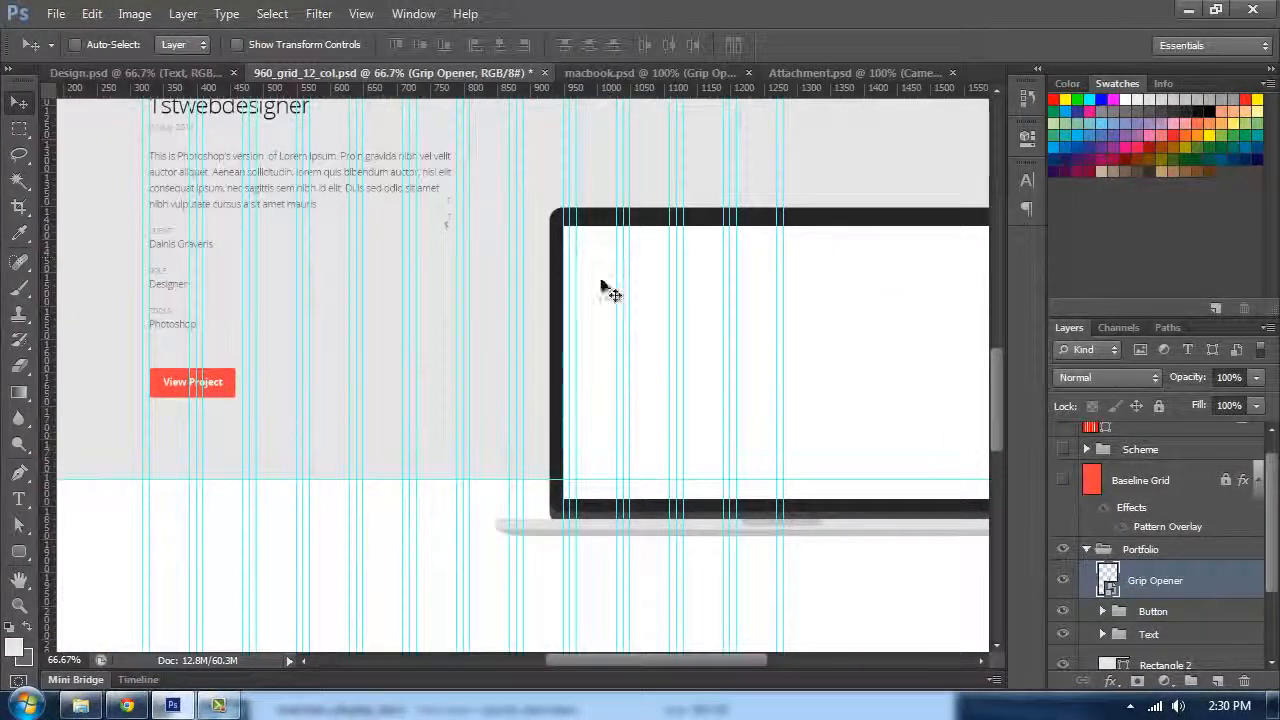
pyautogui.moveTo(594, 241); pyautogui.dragTo(569, 229)
pyautogui.moveTo(457, 271); pyautogui.dragTo(451, 166)
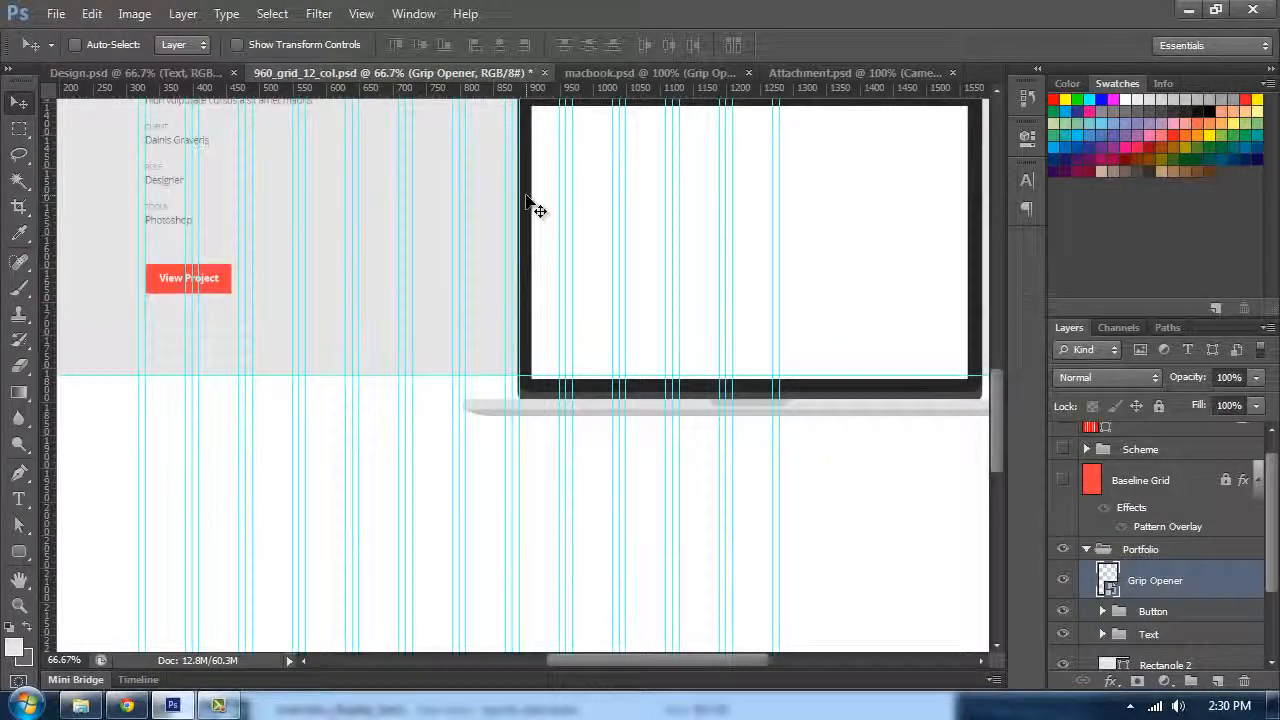
pyautogui.scroll(1, 527, 198)
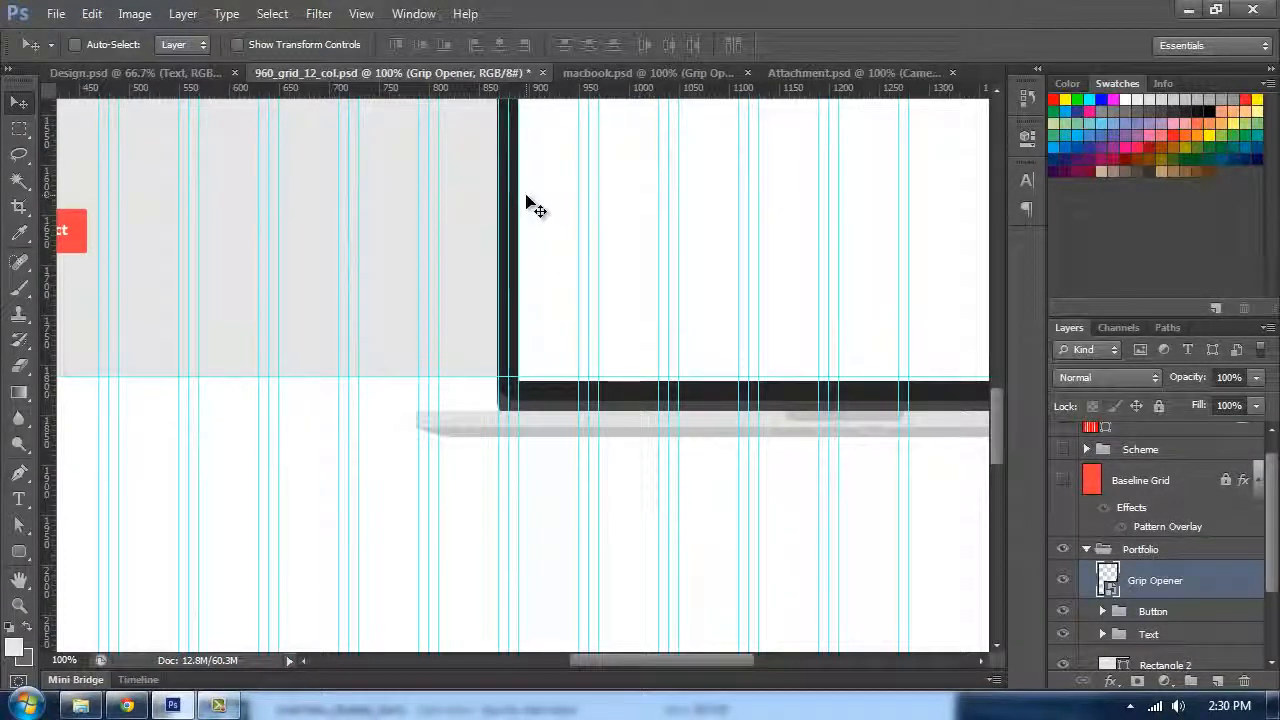
pyautogui.press('Left')
pyautogui.press('Right')
pyautogui.press('Up')
pyautogui.press('Up')
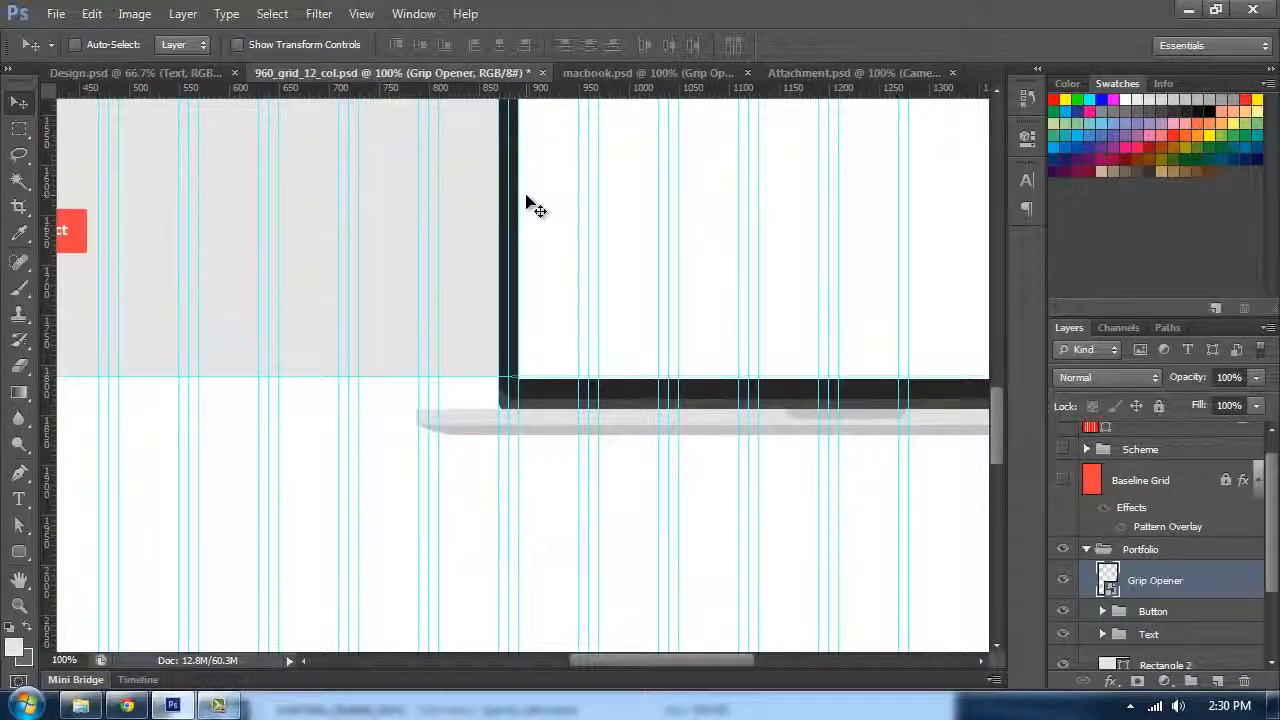
pyautogui.hotkey('ctrl', '+')
pyautogui.hotkey('ctrl', '+')
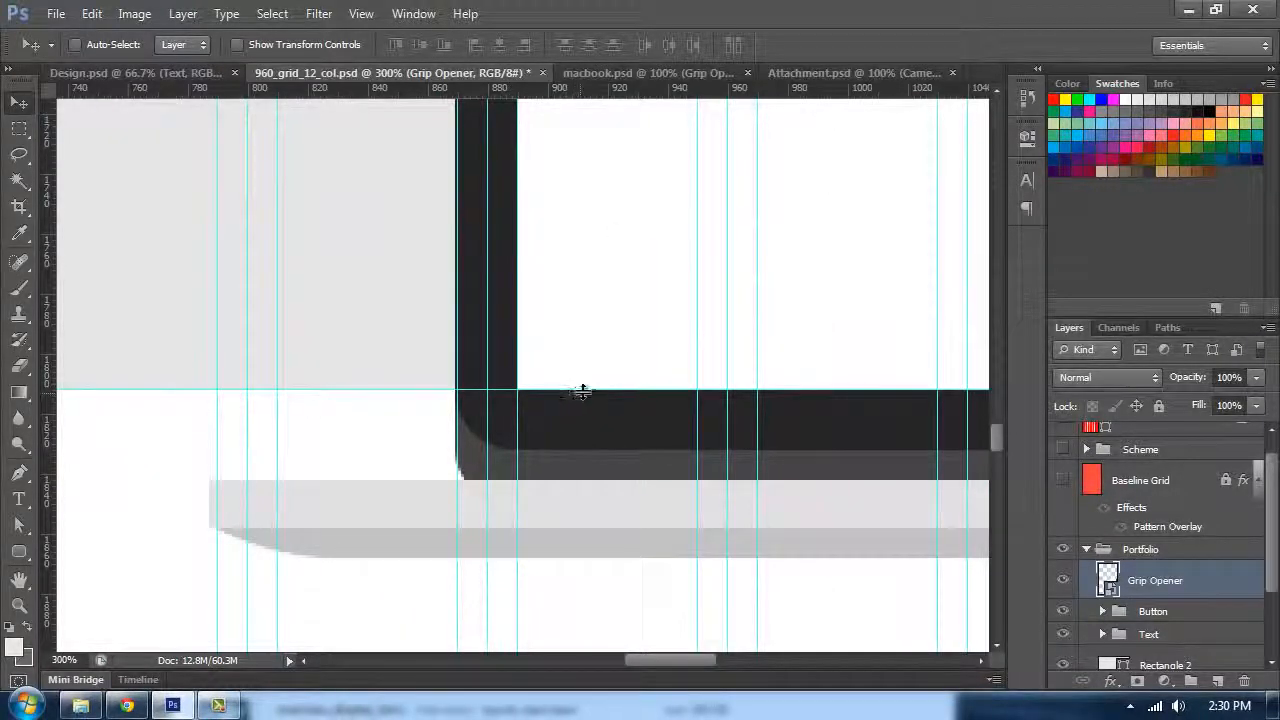
pyautogui.hotkey('ctrl', '-')
pyautogui.hotkey('ctrl', '-')
pyautogui.hotkey('ctrl', '-')
pyautogui.hotkey('ctrl', '-')
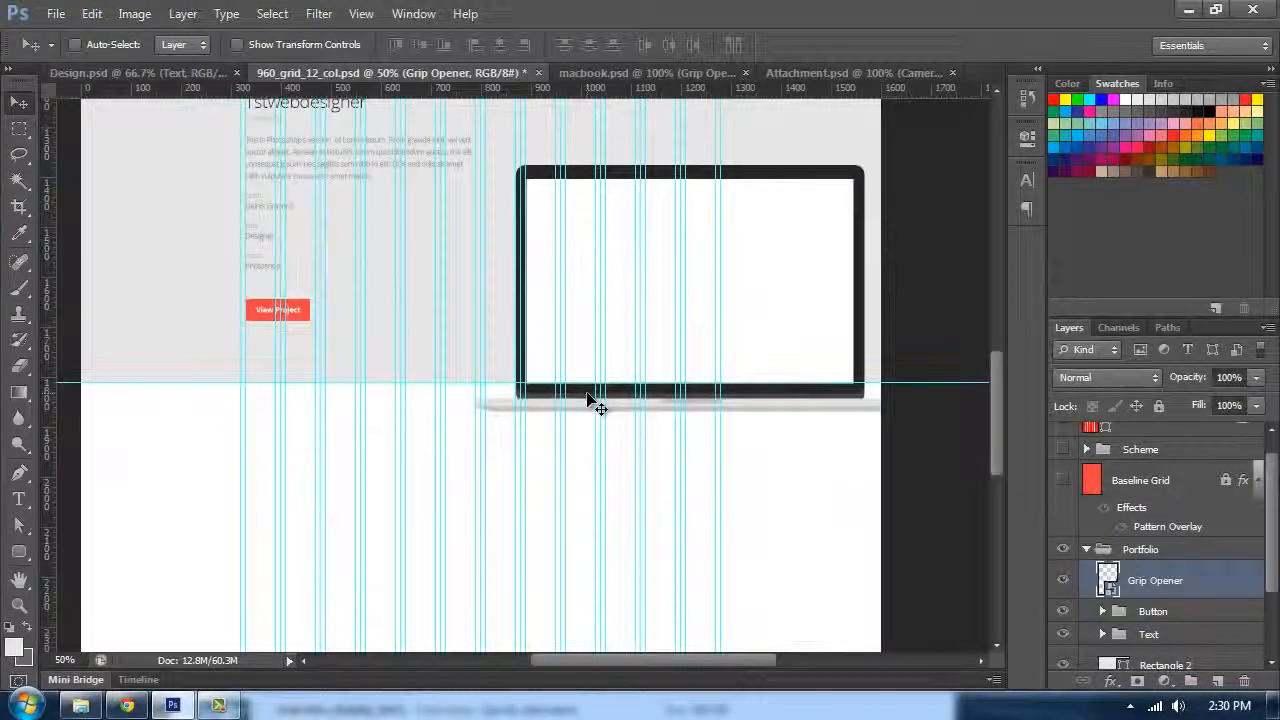
pyautogui.hotkey('ctrl', 't')
pyautogui.moveTo(894, 297); pyautogui.dragTo(734, 300)
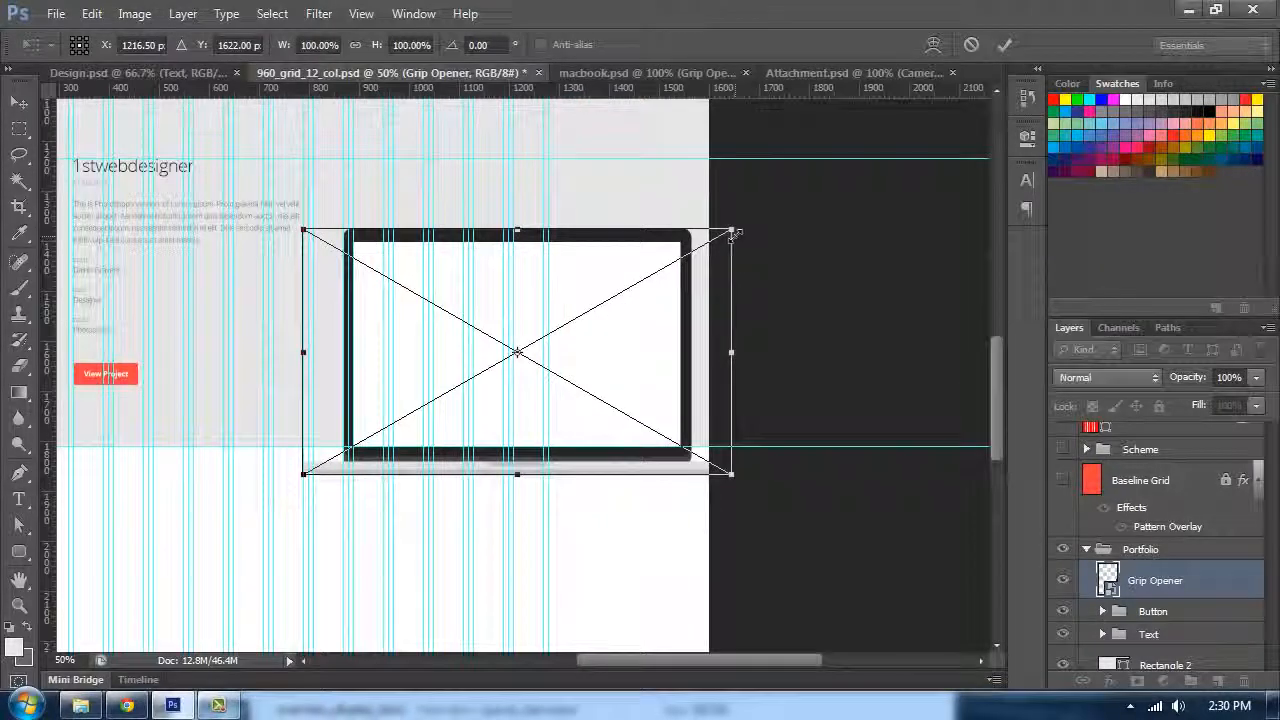
pyautogui.press('Escape')
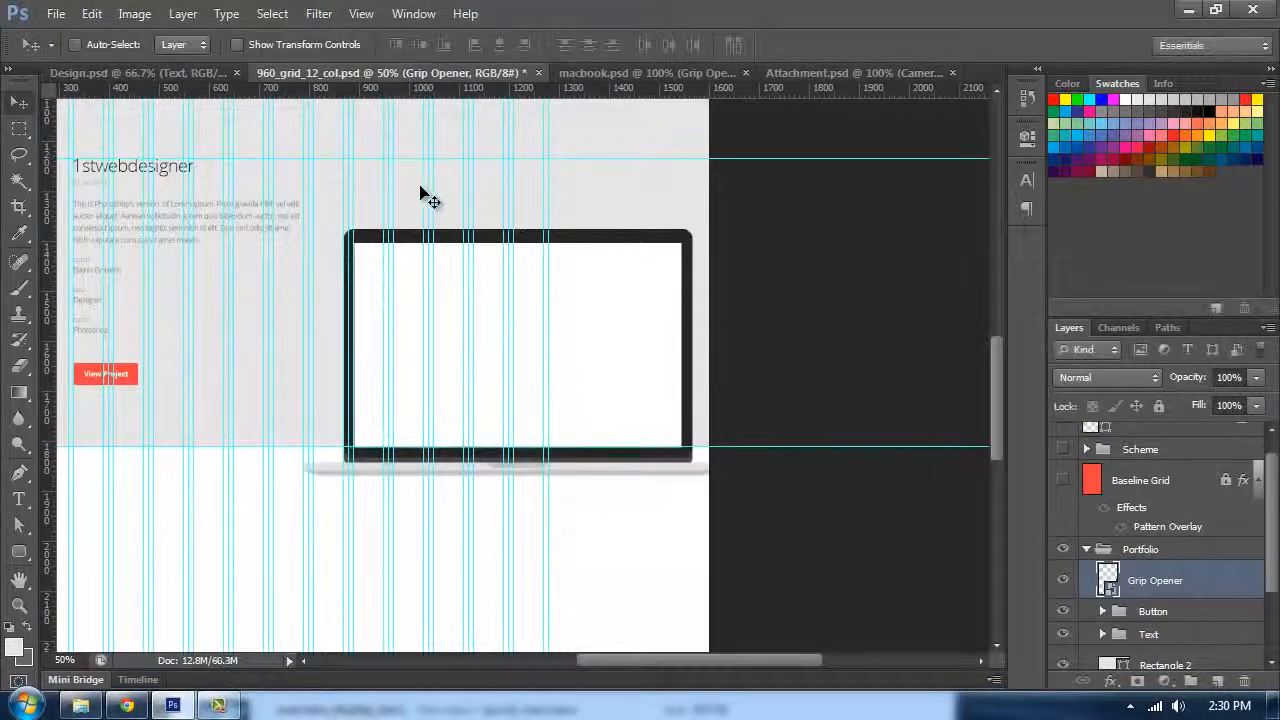
# Step: Scale the MacBook smart object to 130% with Free Transform
pyautogui.hotkey('ctrl', 't')
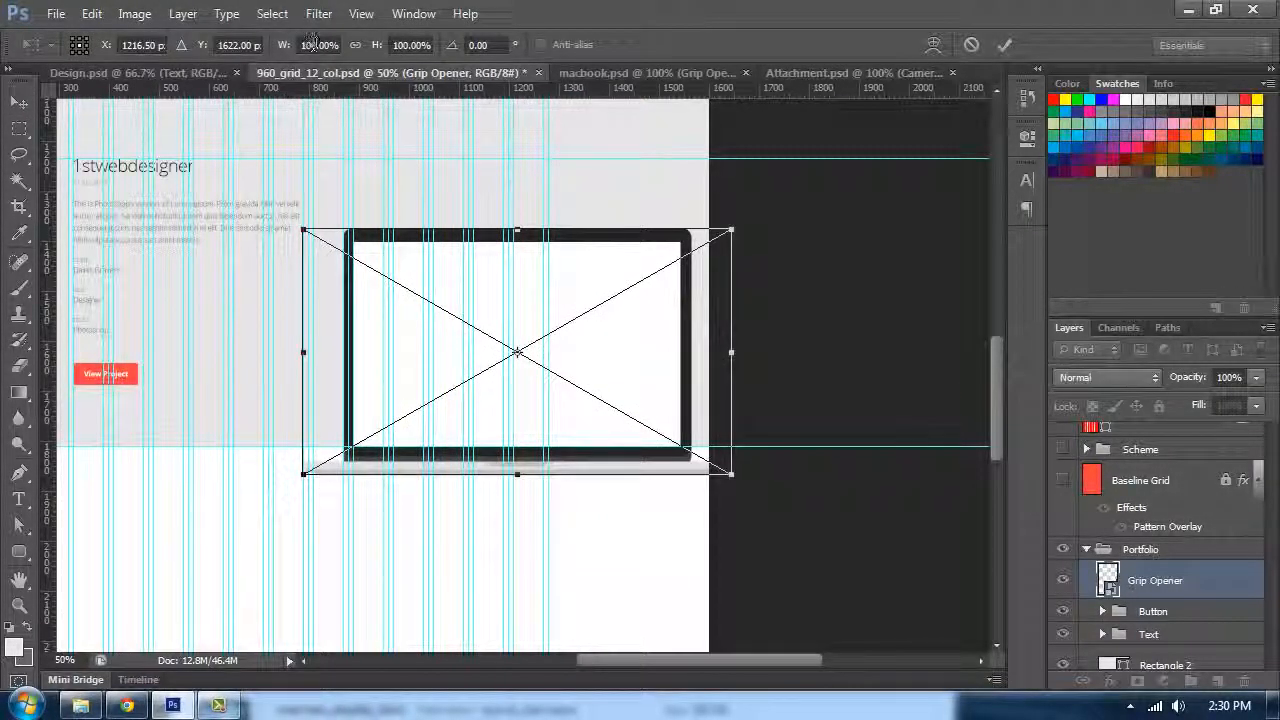
pyautogui.click(310, 44)
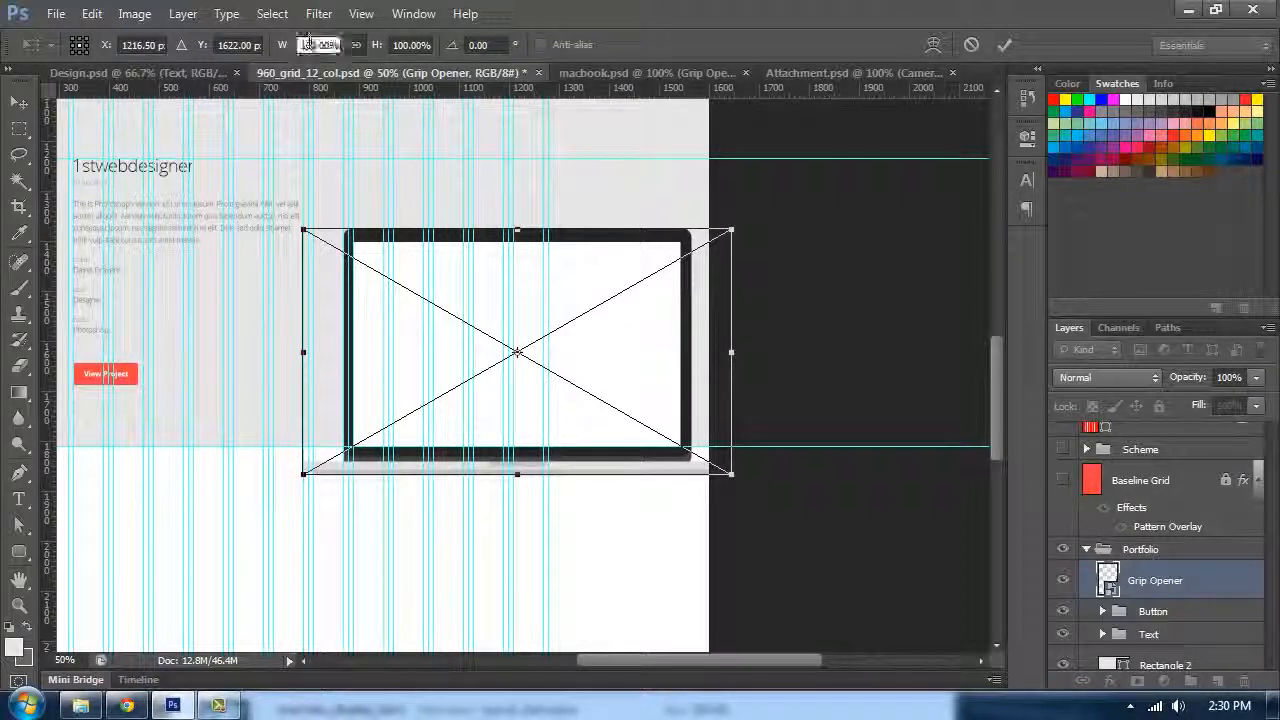
pyautogui.write('130')
pyautogui.press('Return')
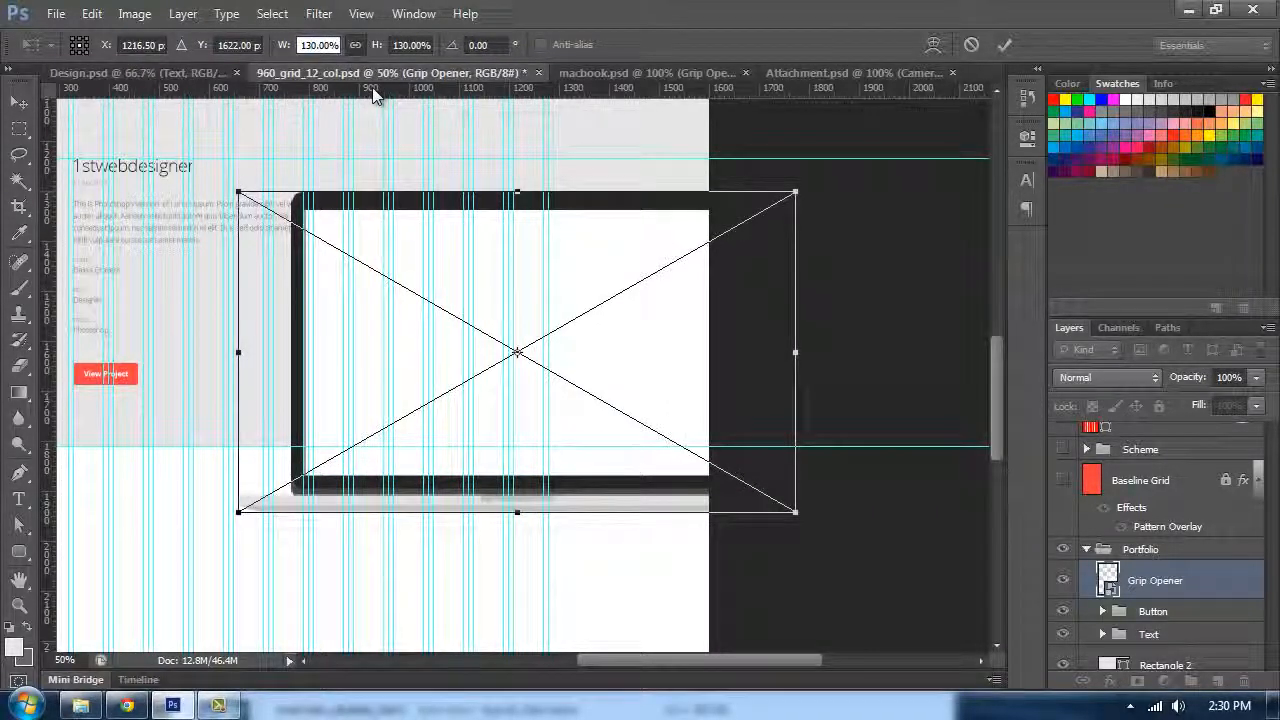
pyautogui.press('Return')
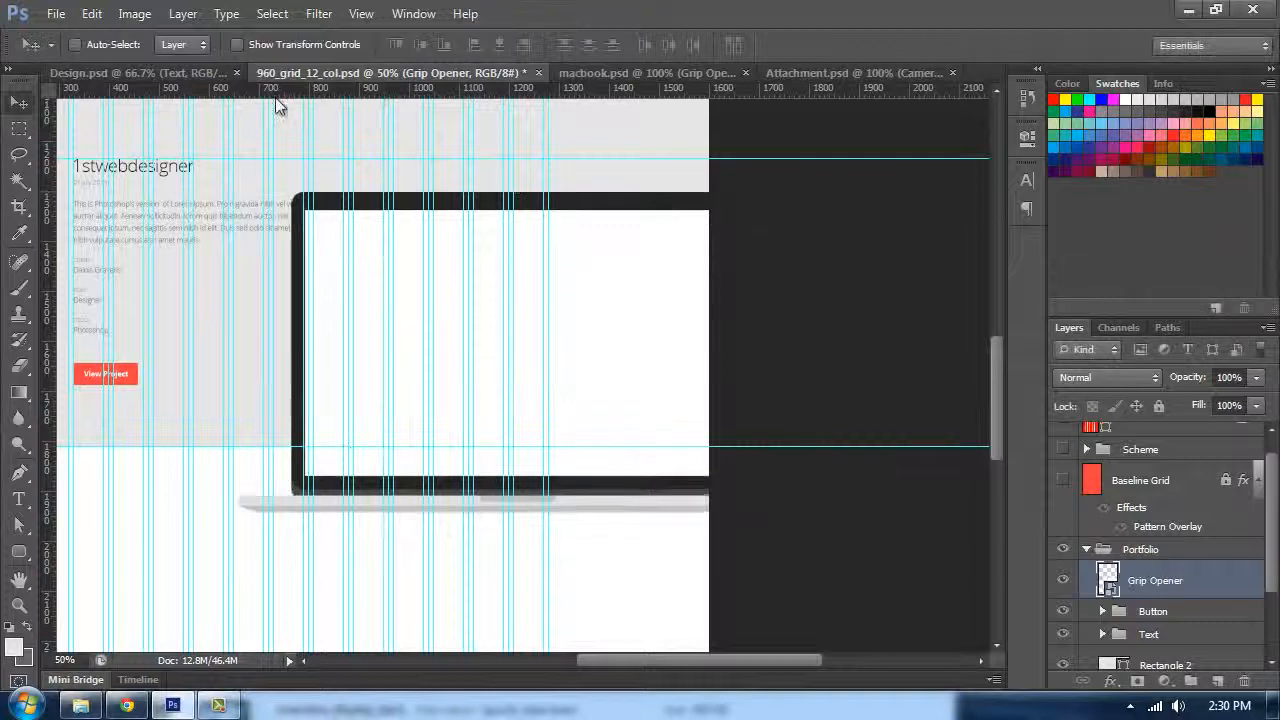
# Step: Reposition the scaled MacBook, undoing two moves and nudging it right in large steps
pyautogui.hotkey('ctrl', '+')
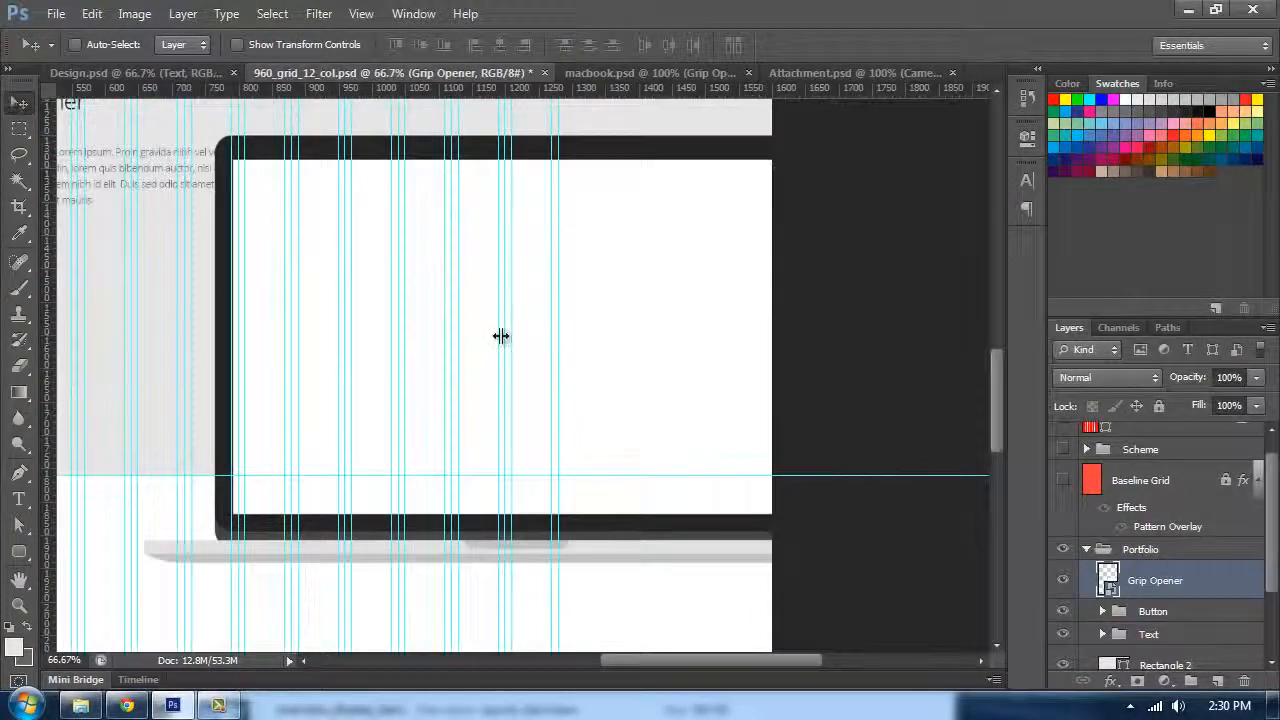
pyautogui.moveTo(672, 362); pyautogui.dragTo(716, 366)
pyautogui.moveTo(365, 291); pyautogui.dragTo(520, 306)
pyautogui.moveTo(443, 214); pyautogui.dragTo(485, 216)
pyautogui.hotkey('ctrl', 'alt', 'z')
pyautogui.hotkey('ctrl', 'alt', 'z')
pyautogui.hotkey('shift', 'Right')
pyautogui.hotkey('shift', 'Right')
pyautogui.hotkey('shift', 'Right')
pyautogui.hotkey('shift', 'Right')
pyautogui.hotkey('shift', 'Right')
pyautogui.hotkey('shift', 'Right')
pyautogui.hotkey('shift', 'Right')
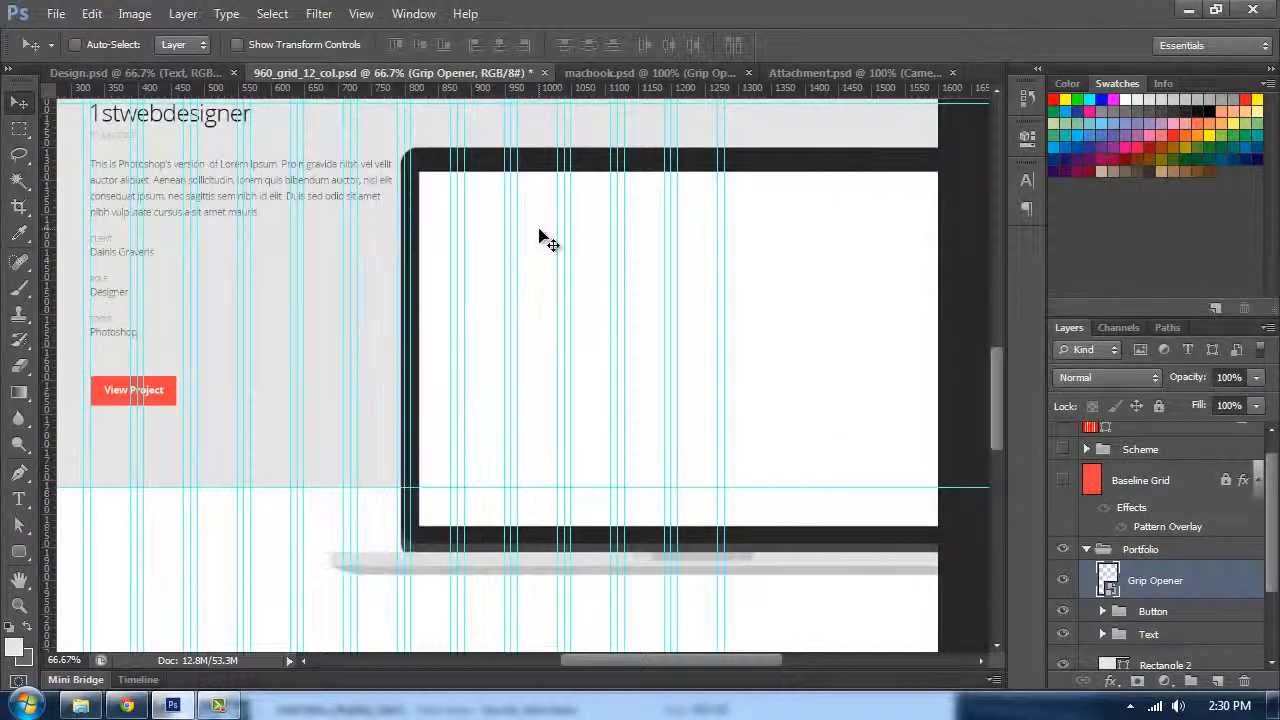
pyautogui.hotkey('shift', 'Right')
pyautogui.hotkey('shift', 'Right')
pyautogui.hotkey('shift', 'Right')
pyautogui.hotkey('shift', 'Right')
pyautogui.hotkey('shift', 'Right')
pyautogui.hotkey('shift', 'Right')
pyautogui.hotkey('shift', 'Right')
pyautogui.hotkey('shift', 'Right')
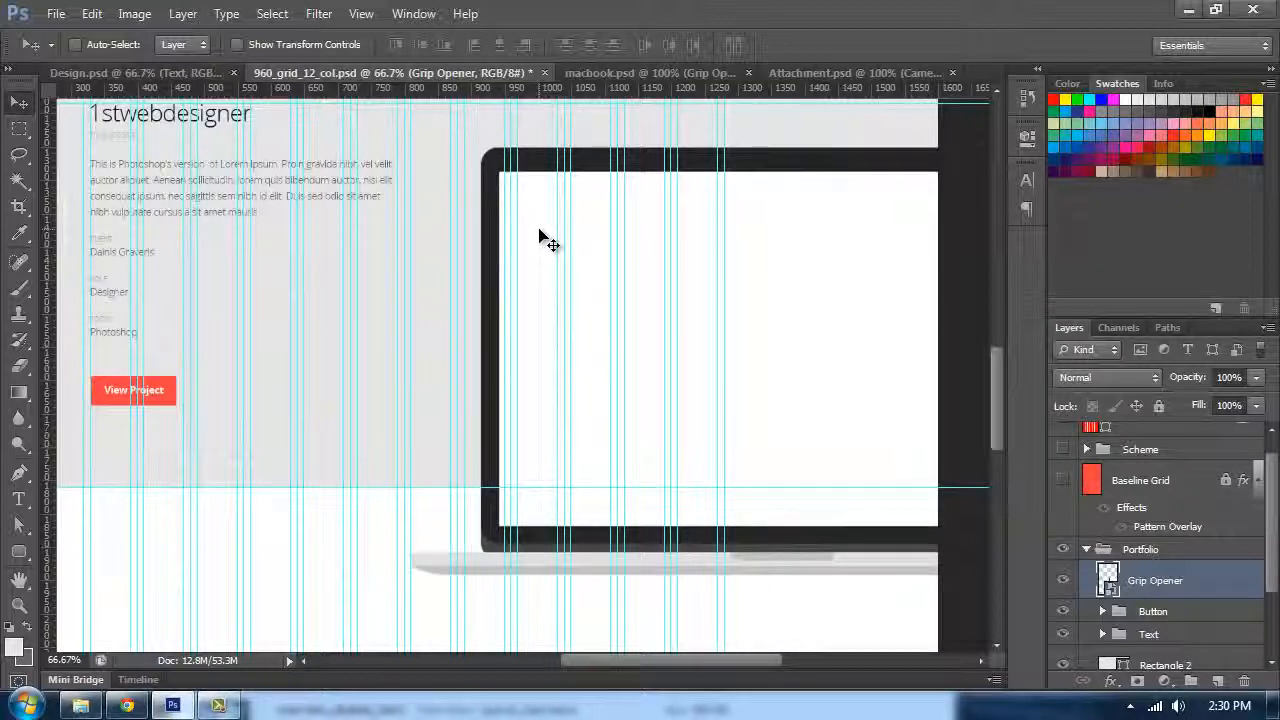
# Step: Fine-tune the MacBook's position so its screen bottom sits on the horizontal guide
pyautogui.hotkey('ctrl', '+')
pyautogui.moveTo(627, 422); pyautogui.dragTo(631, 248)
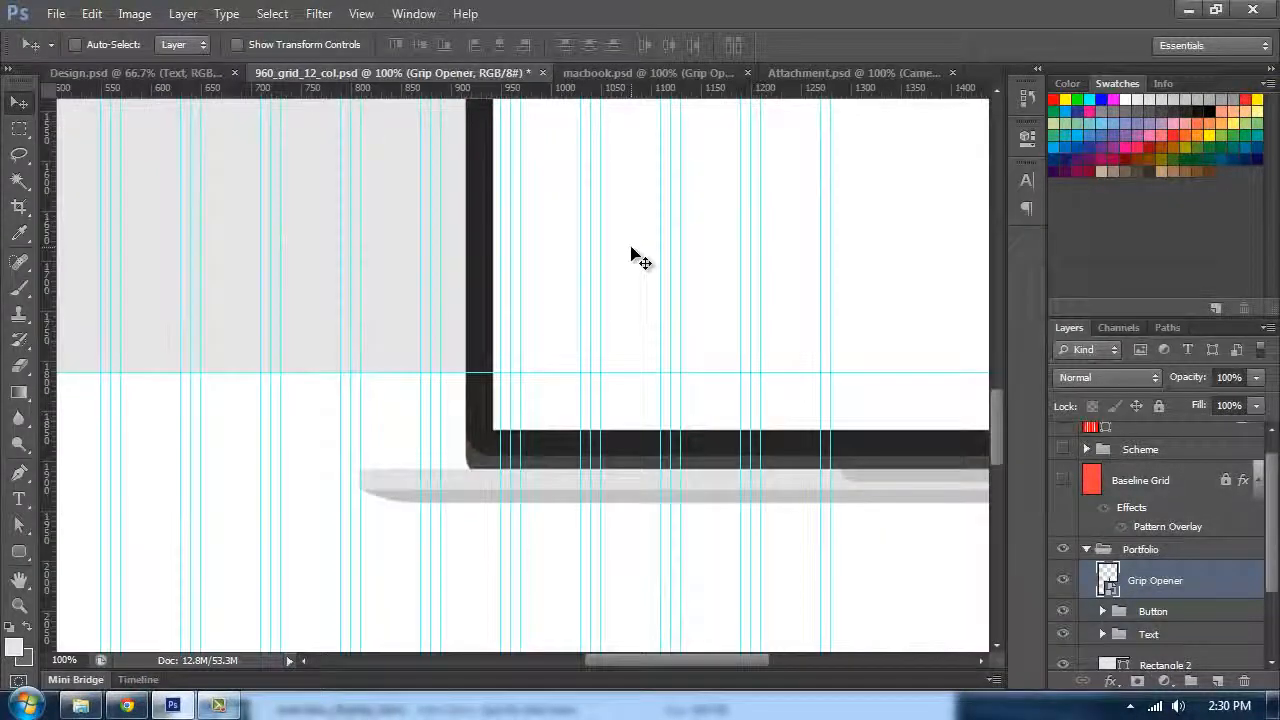
pyautogui.press('Left')
pyautogui.press('Left')
pyautogui.press('Left')
pyautogui.press('Left')
pyautogui.press('Left')
pyautogui.press('Left')
pyautogui.press('Left')
pyautogui.press('Left')
pyautogui.press('Left')
pyautogui.press('Left')
pyautogui.press('Left')
pyautogui.press('Left')
pyautogui.press('Left')
pyautogui.press('Left')
pyautogui.press('Left')
pyautogui.press('Left')
pyautogui.press('Left')
pyautogui.press('Left')
pyautogui.press('Left')
pyautogui.press('Left')
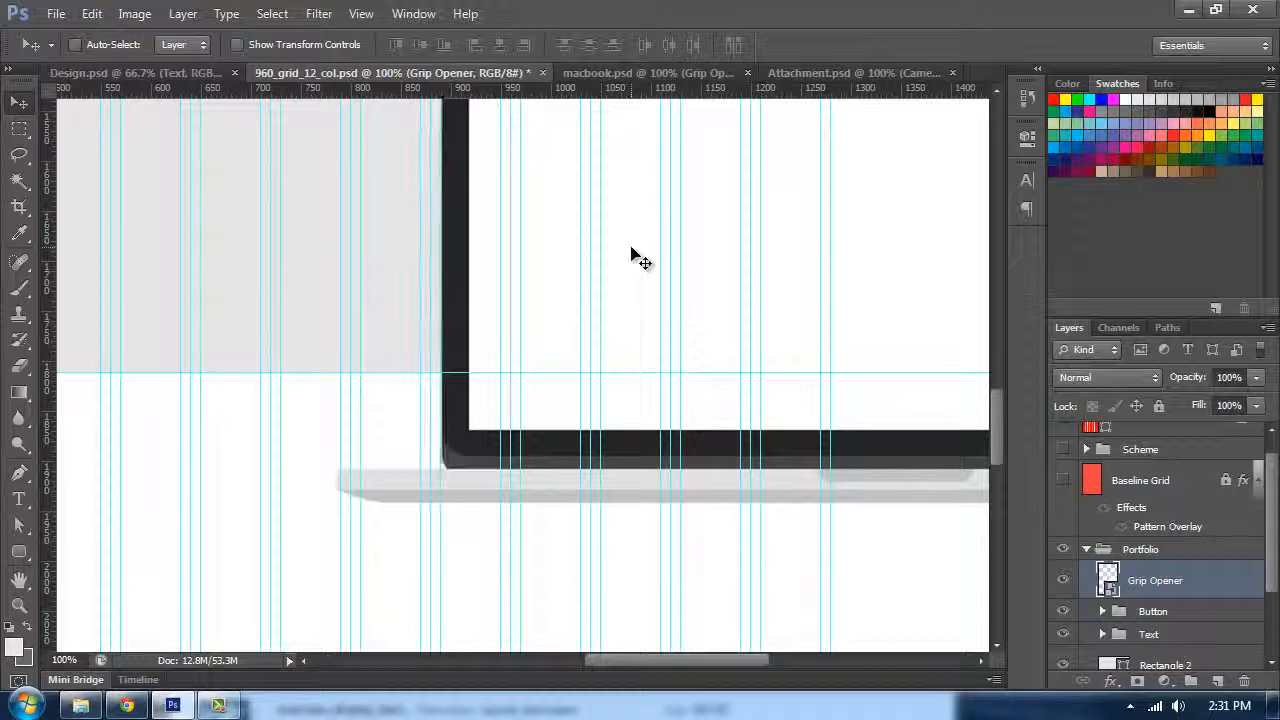
pyautogui.press('Left')
pyautogui.press('Left')
pyautogui.press('Up')
pyautogui.press('Up')
pyautogui.press('Up')
pyautogui.press('Up')
pyautogui.press('Up')
pyautogui.press('Up')
pyautogui.press('Up')
pyautogui.press('Up')
pyautogui.press('Up')
pyautogui.press('Up')
pyautogui.press('Up')
pyautogui.press('Up')
pyautogui.press('Up')
pyautogui.press('Up')
pyautogui.press('Up')
pyautogui.press('Up')
pyautogui.press('Up')
pyautogui.press('Up')
pyautogui.press('Up')
pyautogui.press('Up')
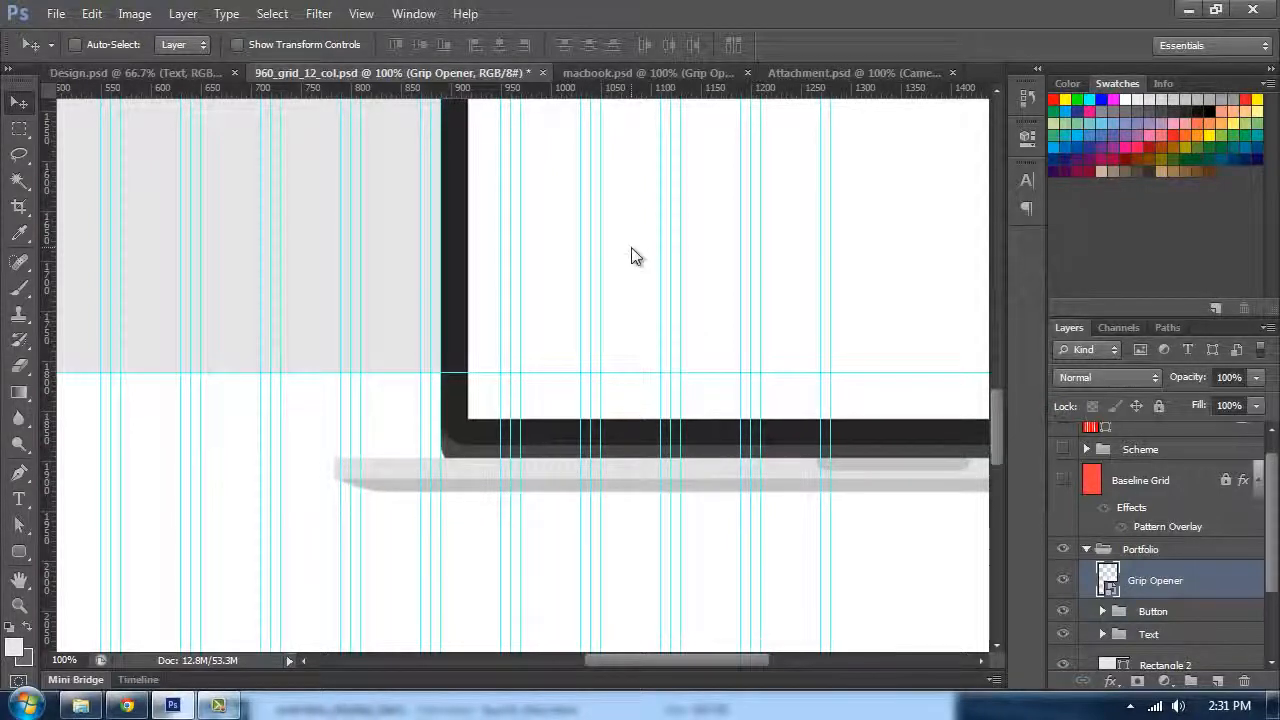
pyautogui.press('Down')
pyautogui.press('Down')
pyautogui.press('Down')
pyautogui.press('Down')
pyautogui.press('Down')
pyautogui.press('Down')
pyautogui.press('Down')
pyautogui.press('Down')
pyautogui.press('Down')
pyautogui.press('Down')
pyautogui.press('Down')
pyautogui.press('Down')
pyautogui.press('Down')
pyautogui.press('Down')
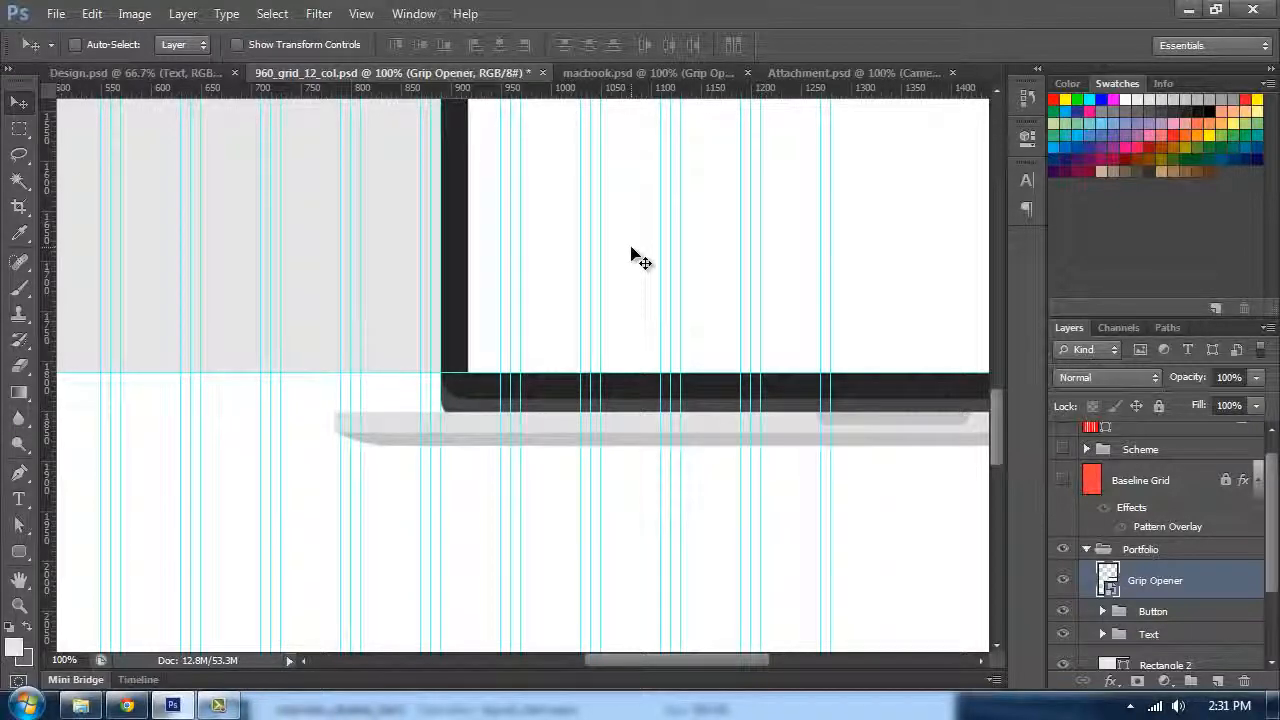
# Step: Enlarge the MacBook to about 131% by dragging its corner handle up to the top guide
pyautogui.hotkey('ctrl', '-')
pyautogui.hotkey('ctrl', '-')
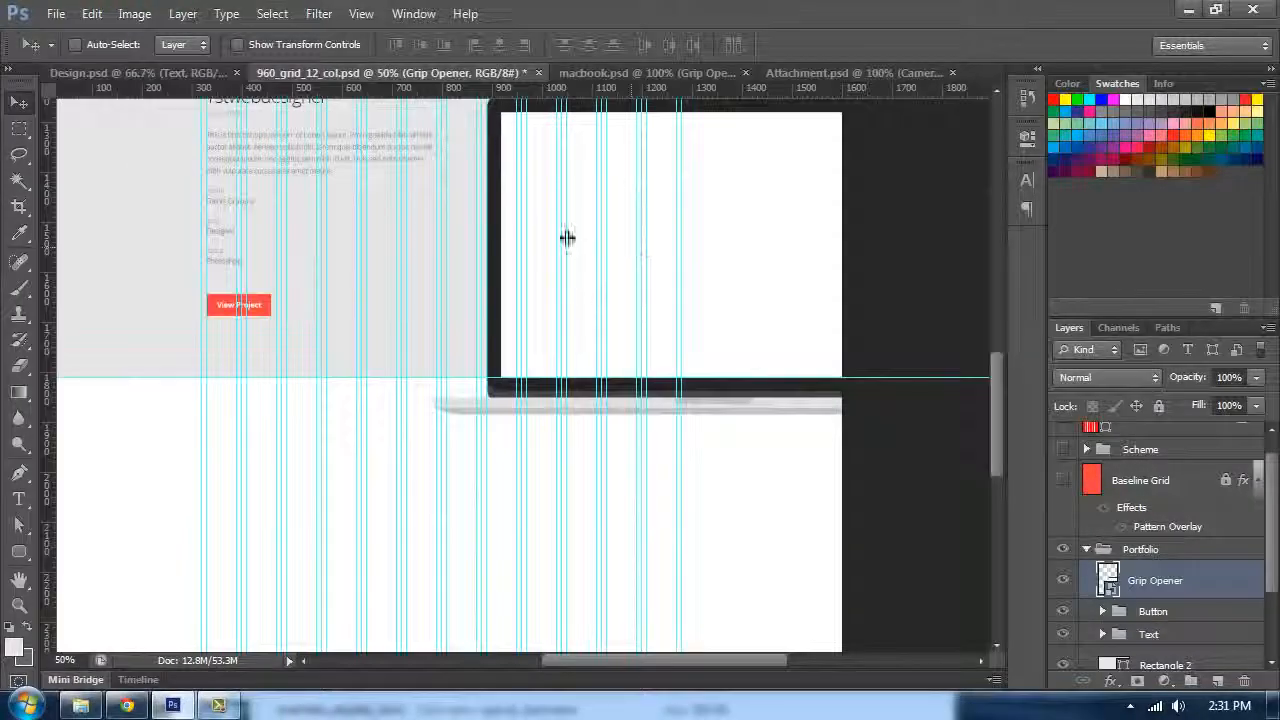
pyautogui.scroll(2, 567, 237)
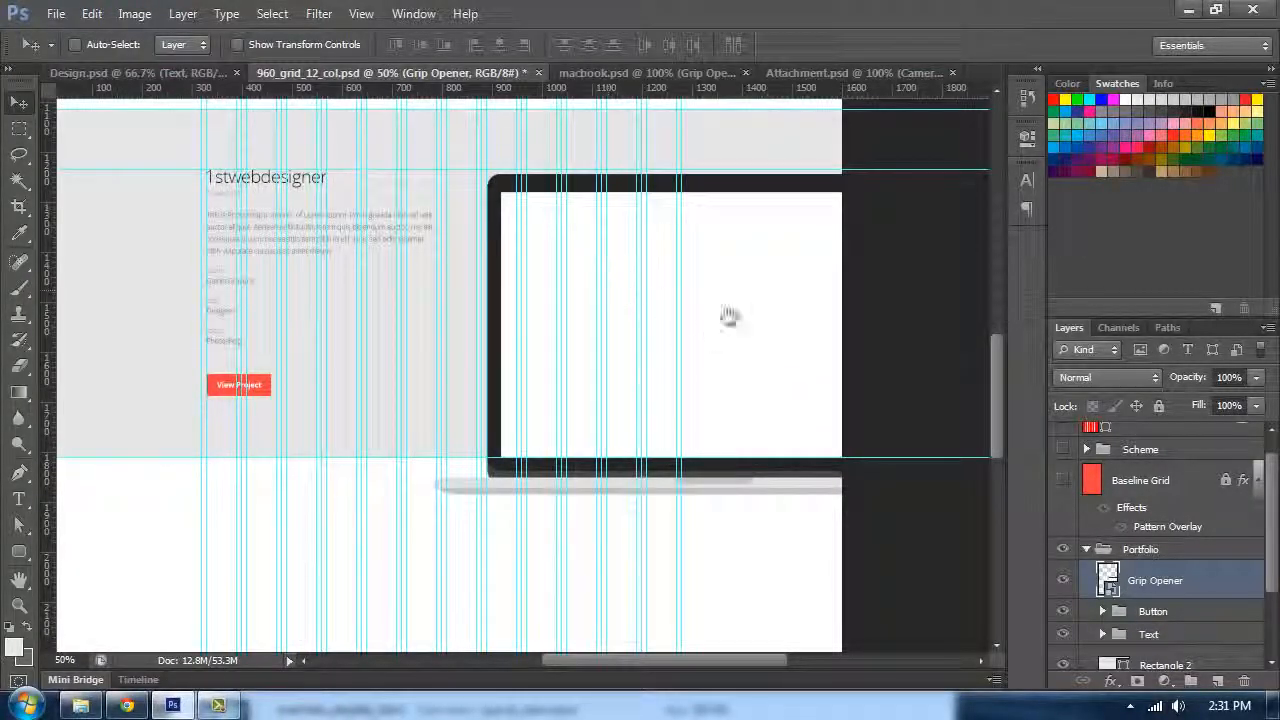
pyautogui.moveTo(728, 316); pyautogui.dragTo(473, 322)
pyautogui.hotkey('ctrl', 't')
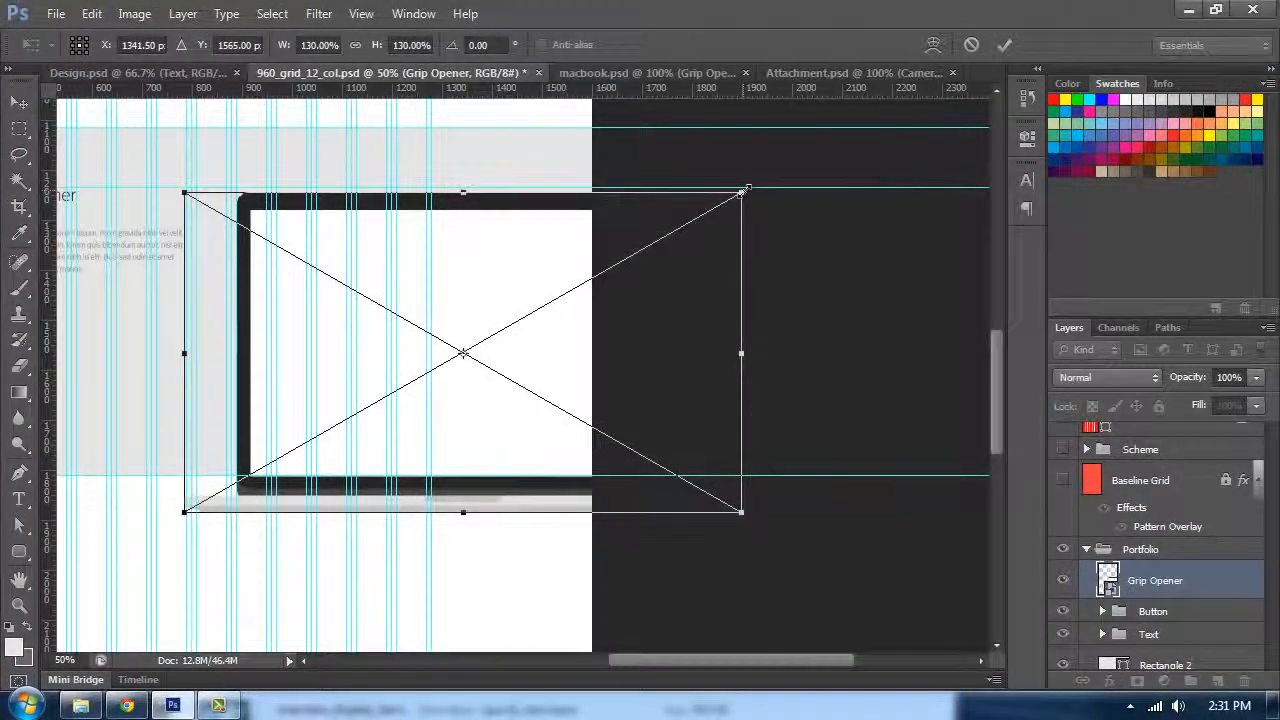
pyautogui.moveTo(745, 190); pyautogui.dragTo(754, 187)
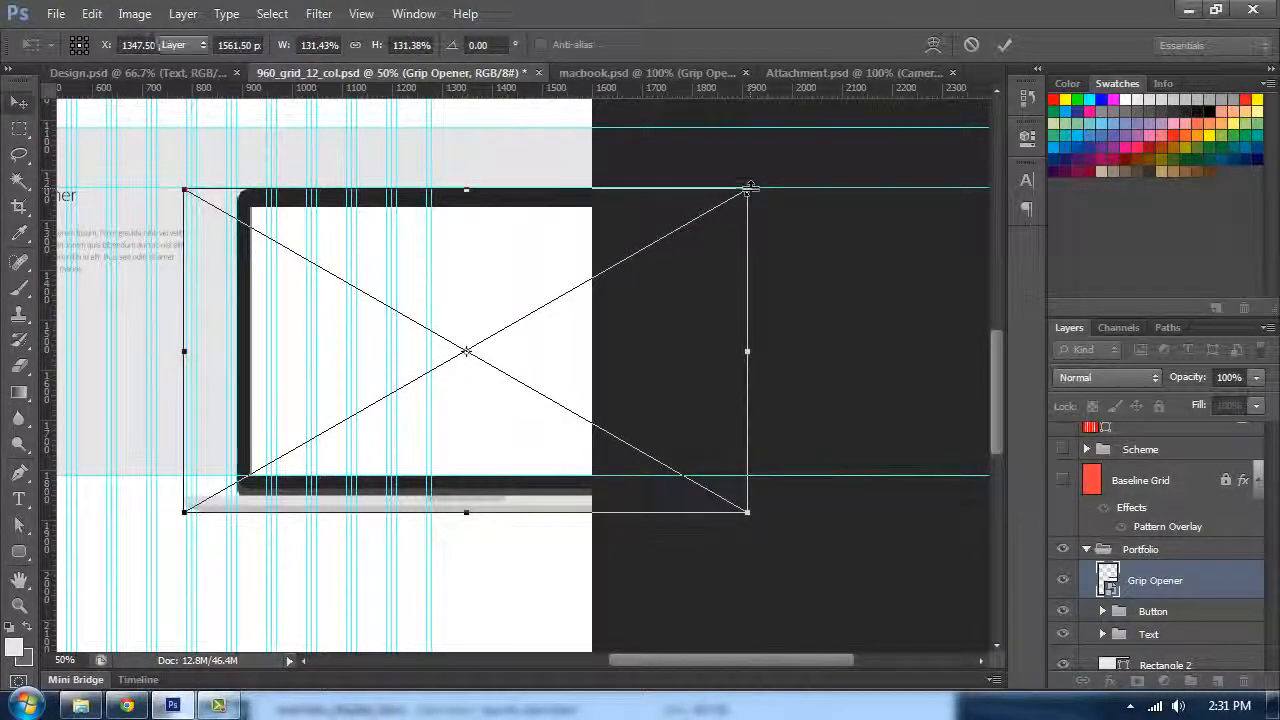
pyautogui.press('Return')
pyautogui.hotkey('ctrl', '+')
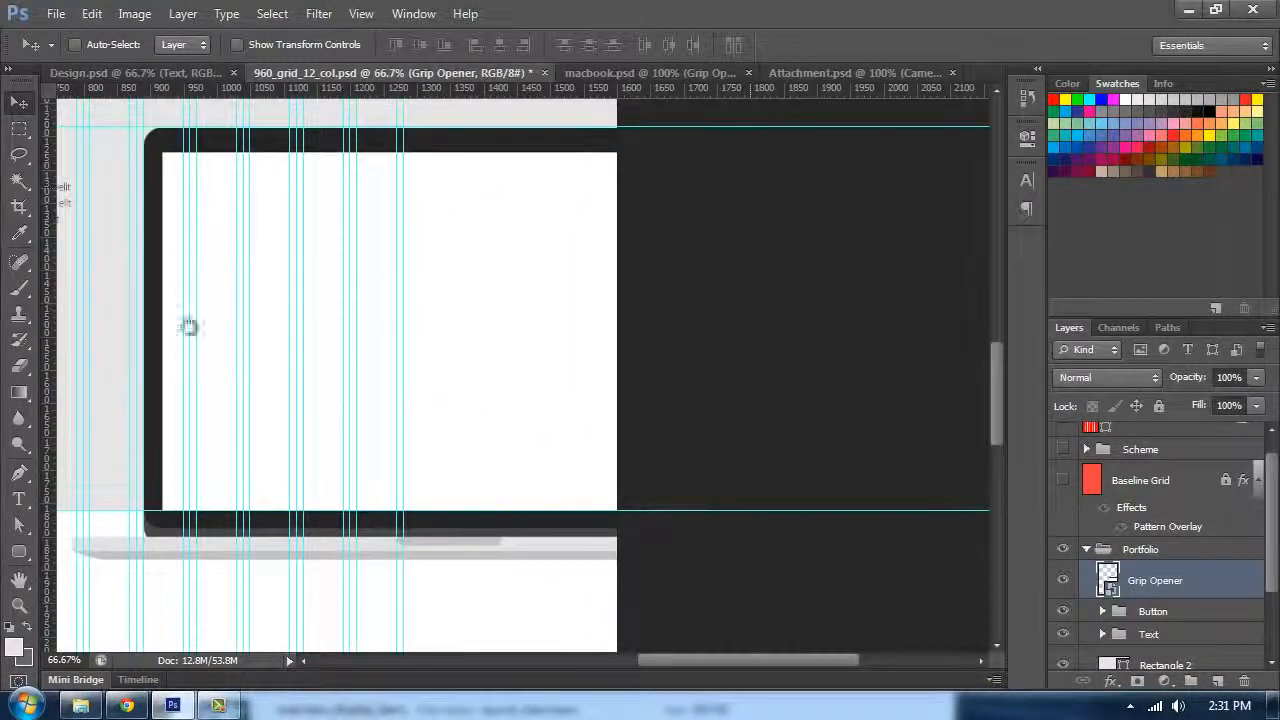
pyautogui.moveTo(189, 327); pyautogui.dragTo(371, 309)
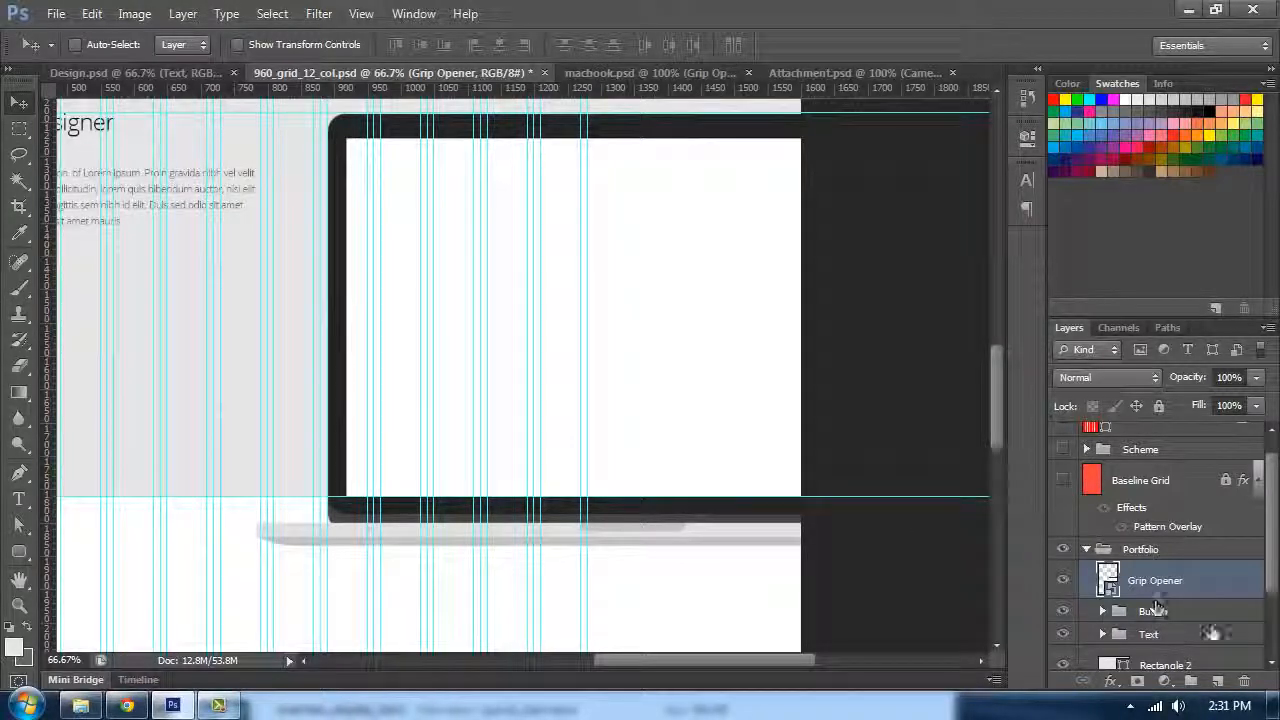
# Step: Duplicate the website screenshot layer (Layer 25) from Design.psd into the 960_grid_12_col.psd document
pyautogui.click(142, 76)
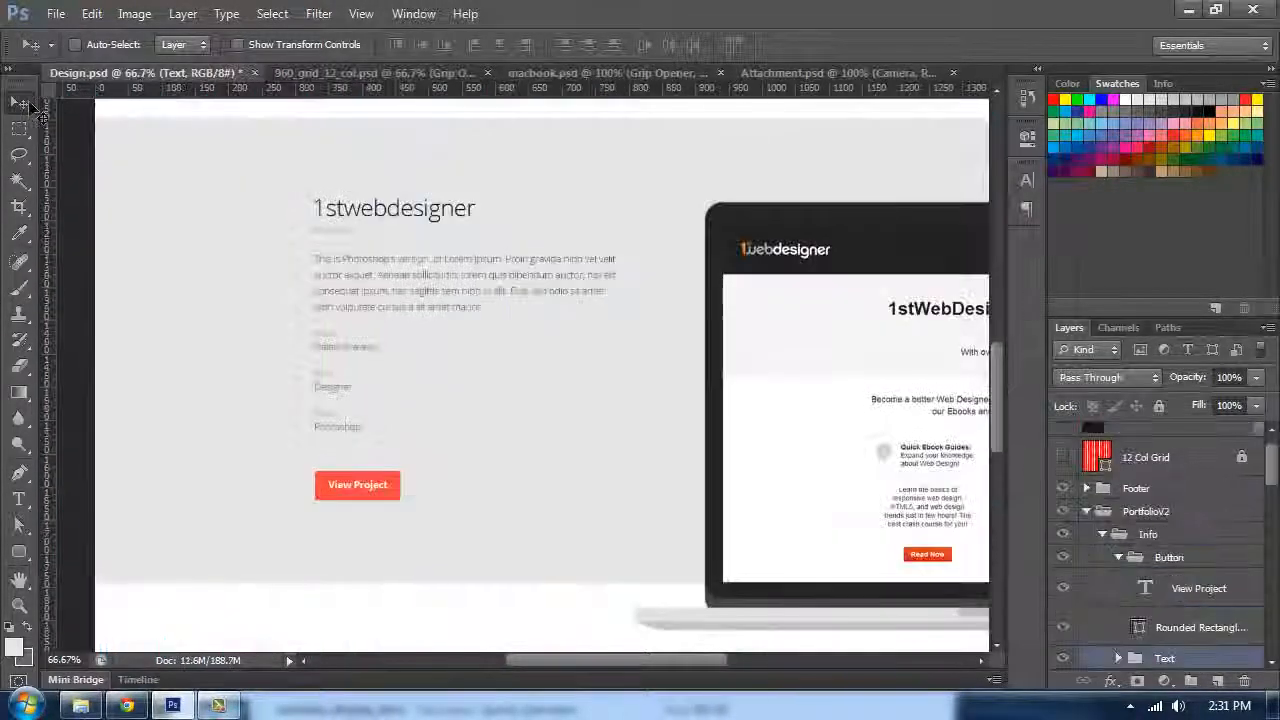
pyautogui.moveTo(594, 265); pyautogui.dragTo(374, 206)
pyautogui.keyDown('ctrl'); pyautogui.click(718, 346); pyautogui.keyUp('ctrl')
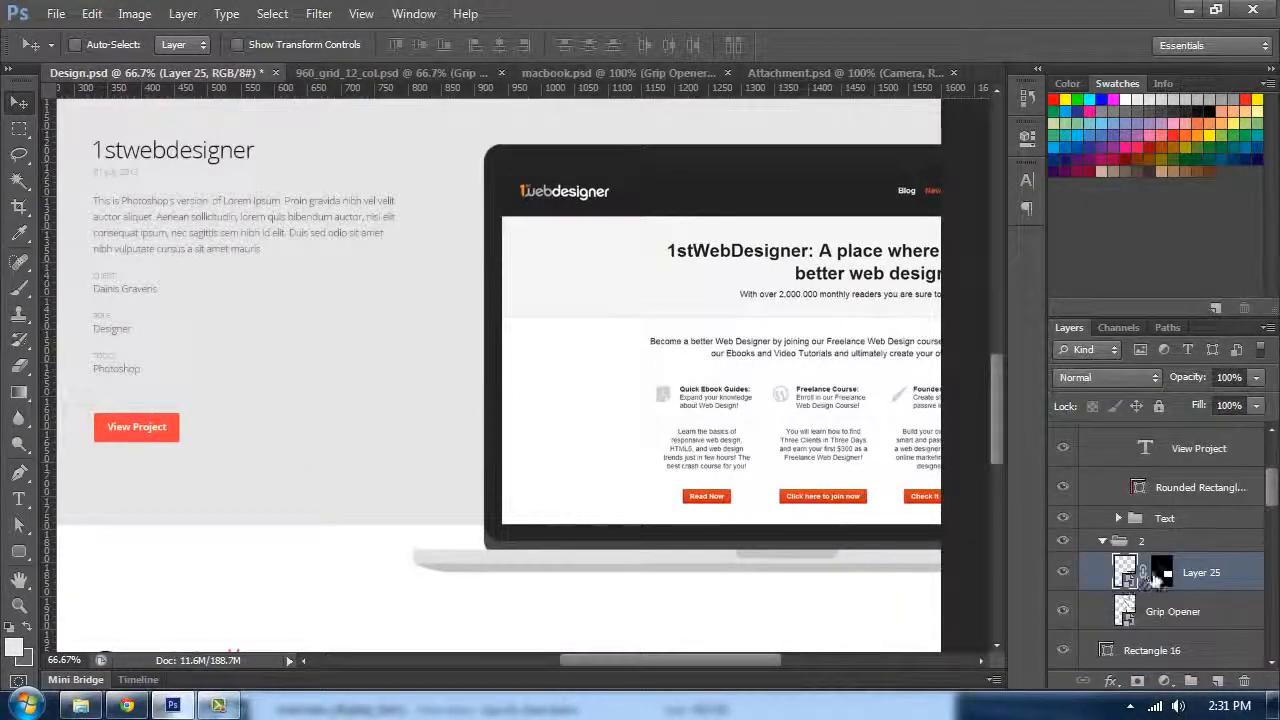
pyautogui.rightClick(1163, 572)
pyautogui.click(1108, 402)
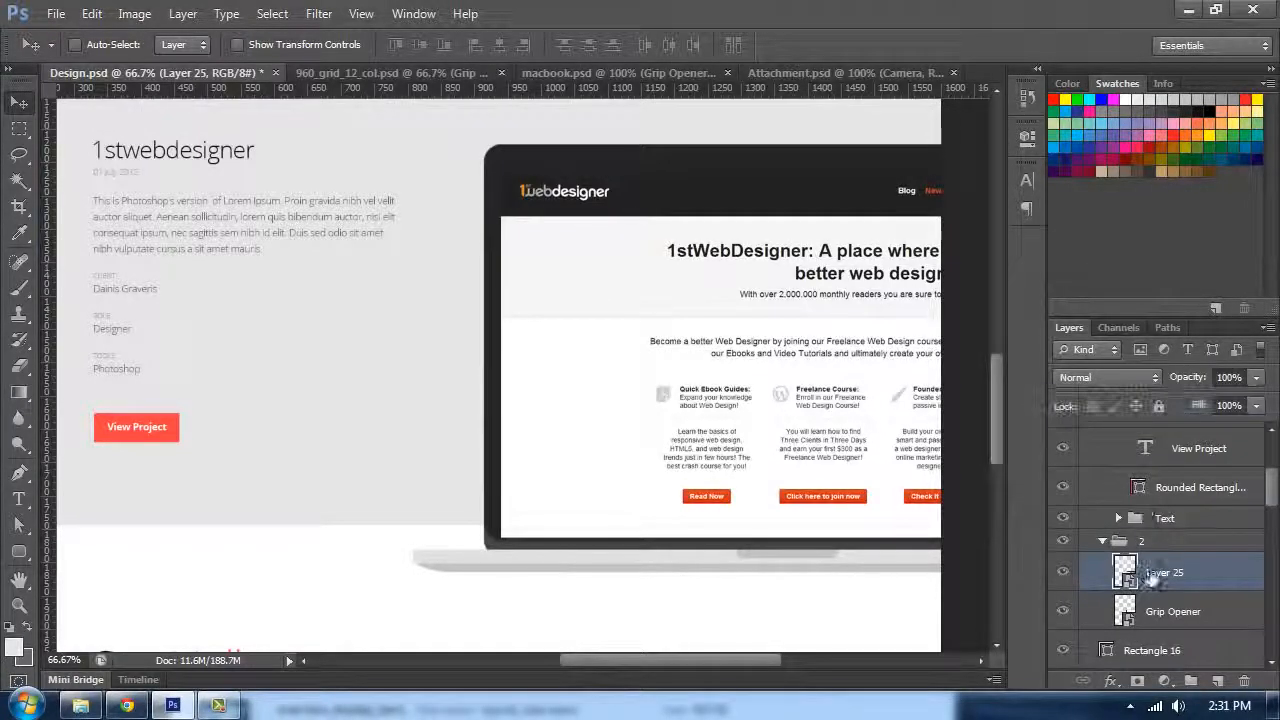
pyautogui.rightClick(1170, 572)
pyautogui.click(940, 117)
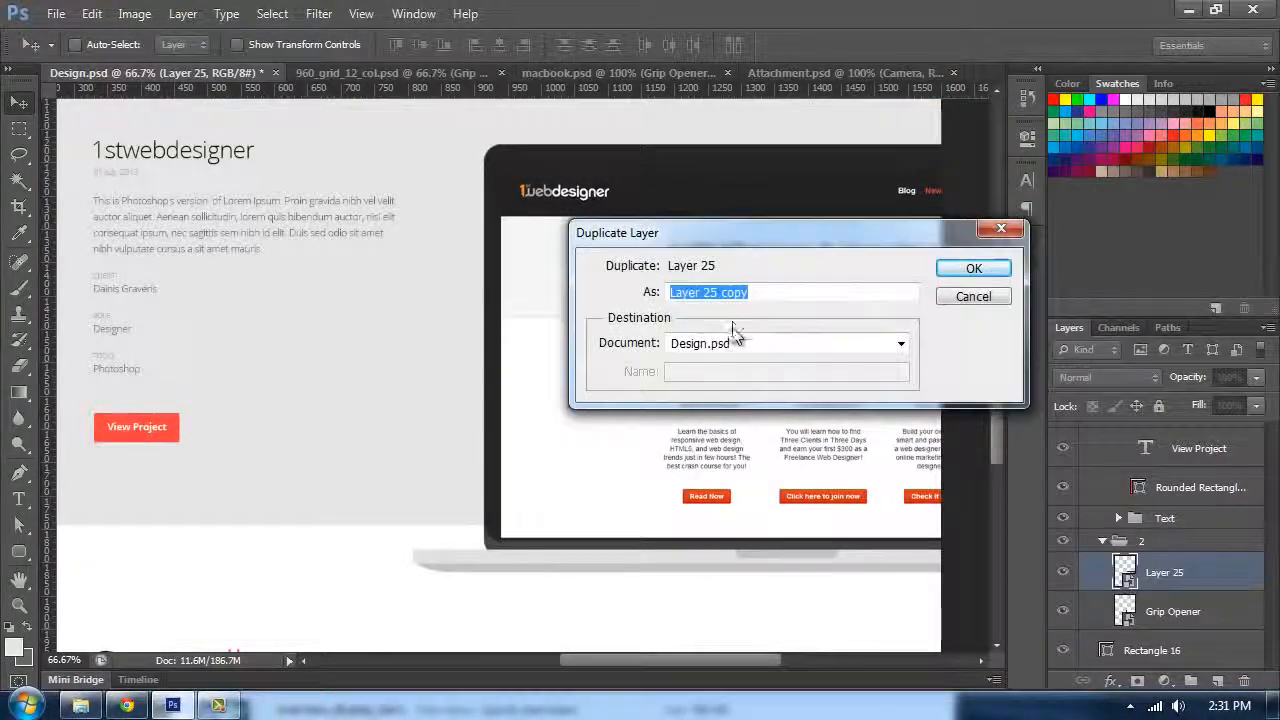
pyautogui.click(900, 343)
pyautogui.click(740, 374)
pyautogui.click(974, 268)
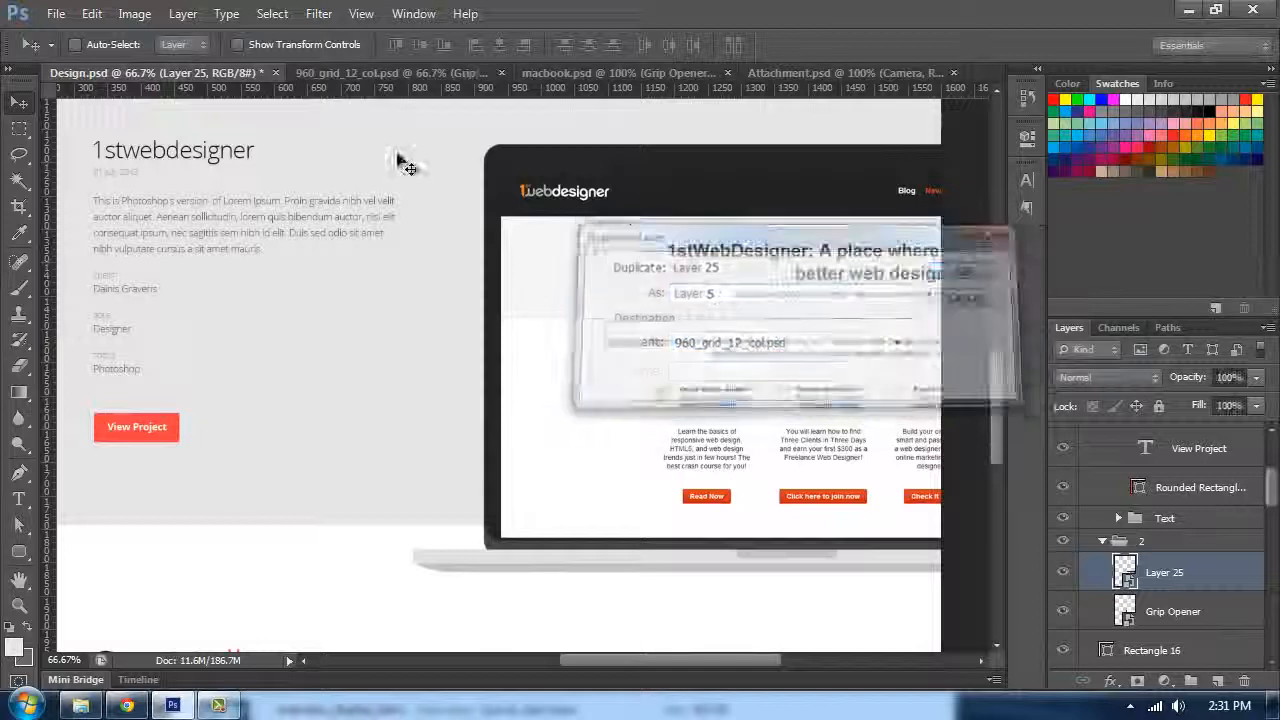
# Step: Position the duplicated screenshot inside the MacBook screen, nudging it until it fits the screen's top-left corner
pyautogui.click(395, 73)
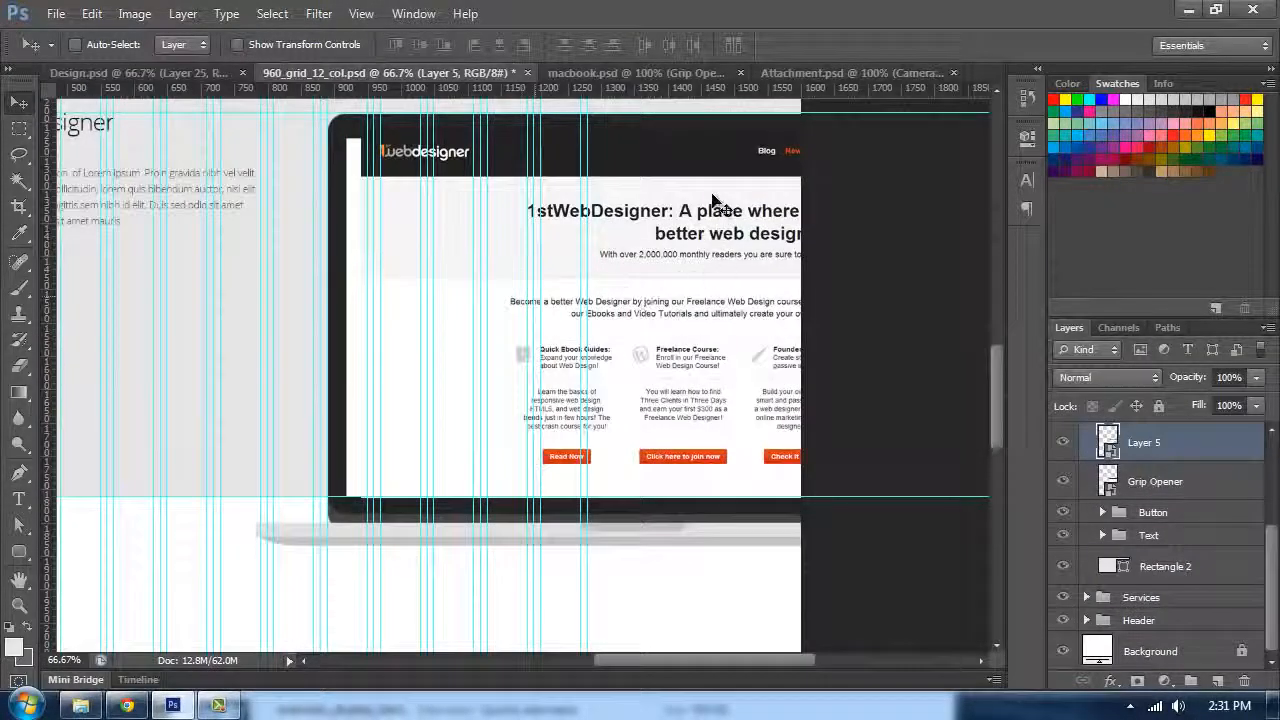
pyautogui.moveTo(712, 198); pyautogui.dragTo(694, 176)
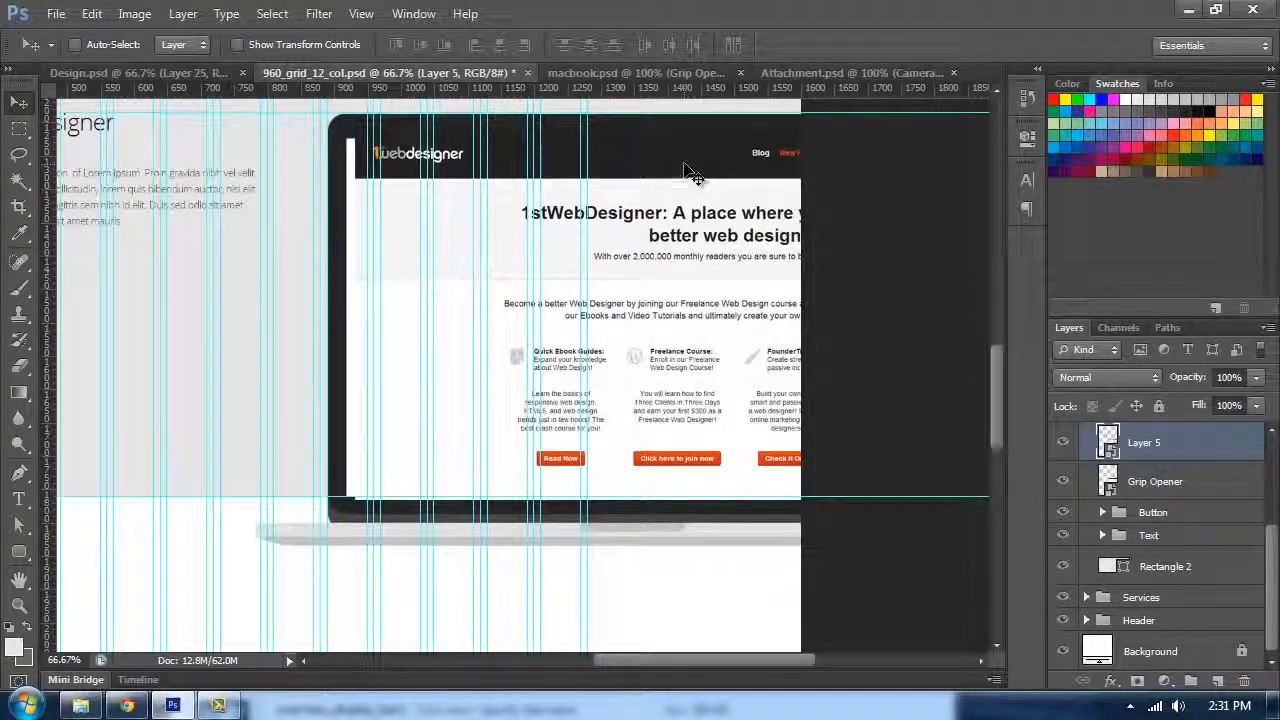
pyautogui.hotkey('ctrl', '+')
pyautogui.moveTo(386, 249); pyautogui.dragTo(486, 434)
pyautogui.moveTo(364, 217)
pyautogui.mouseDown()
pyautogui.moveTo(364, 236)
pyautogui.moveTo(372, 212)
pyautogui.moveTo(378, 226)
pyautogui.mouseUp()
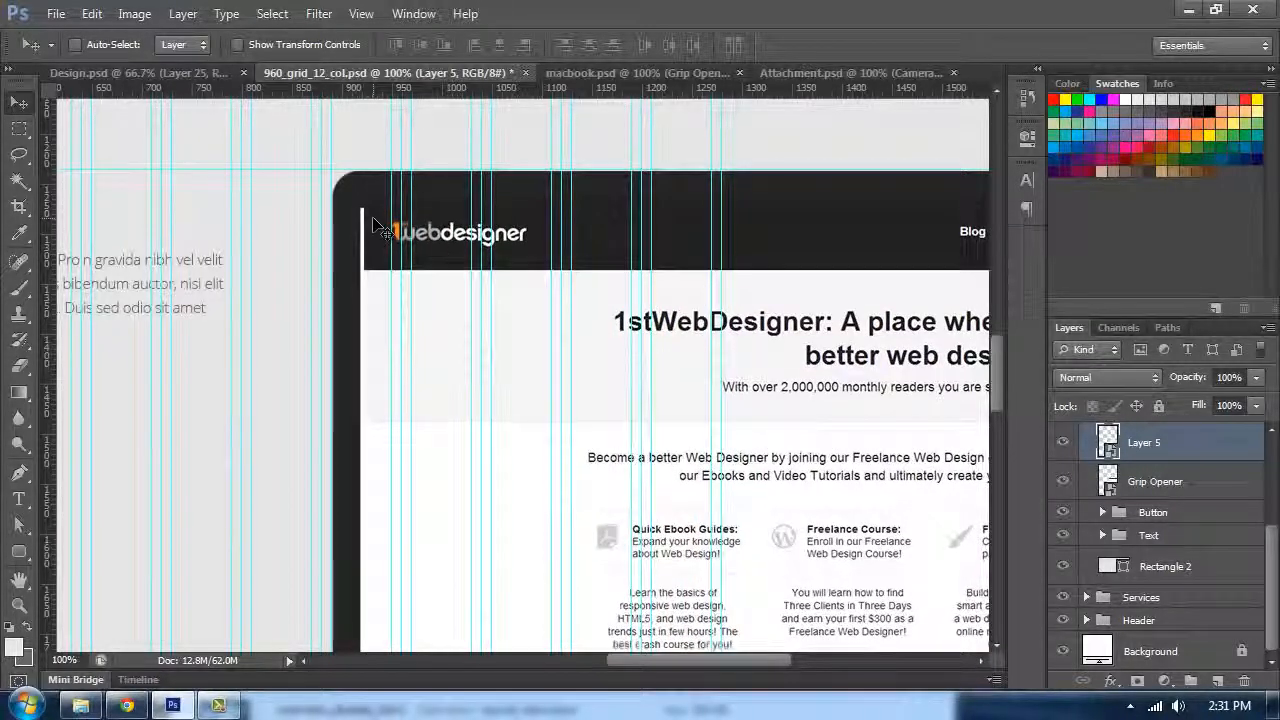
pyautogui.press('Down')
pyautogui.press('Down')
pyautogui.press('Down')
pyautogui.press('Down')
pyautogui.press('Down')
pyautogui.press('Down')
pyautogui.press('Down')
pyautogui.press('Down')
pyautogui.press('Down')
pyautogui.press('Down')
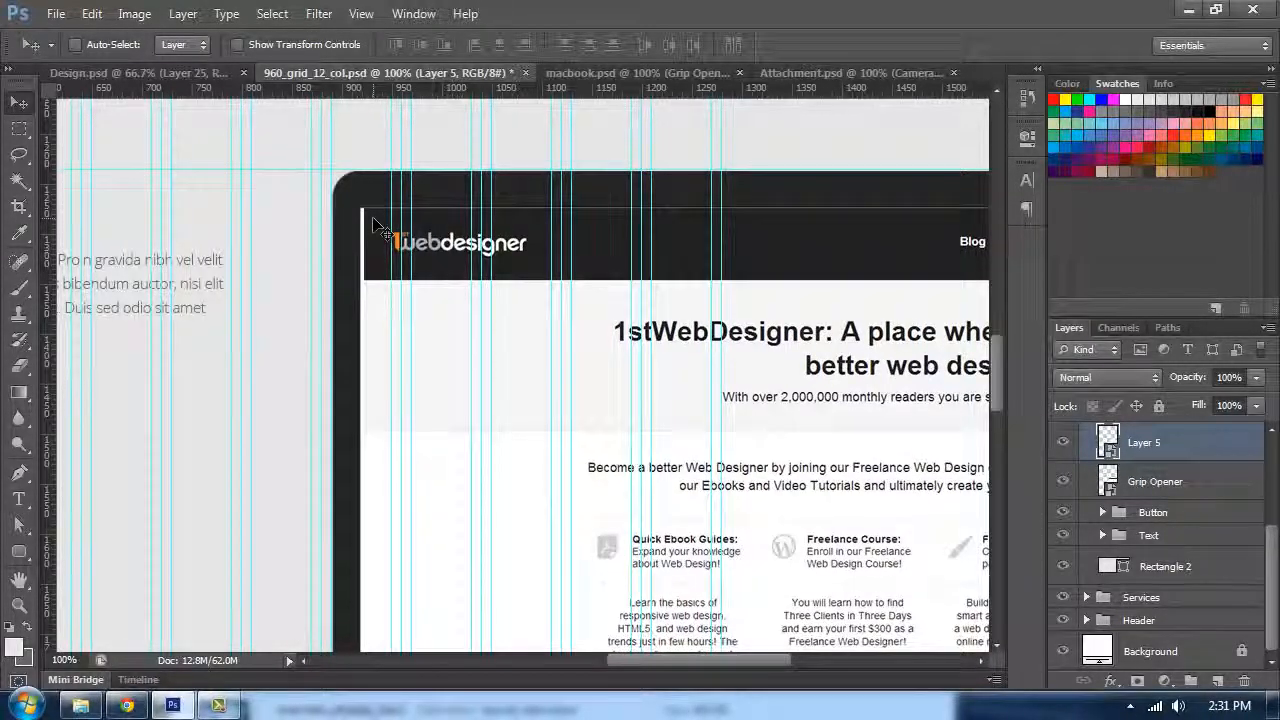
pyautogui.press('Up')
pyautogui.press('Left')
pyautogui.press('Left')
pyautogui.press('Left')
pyautogui.press('Left')
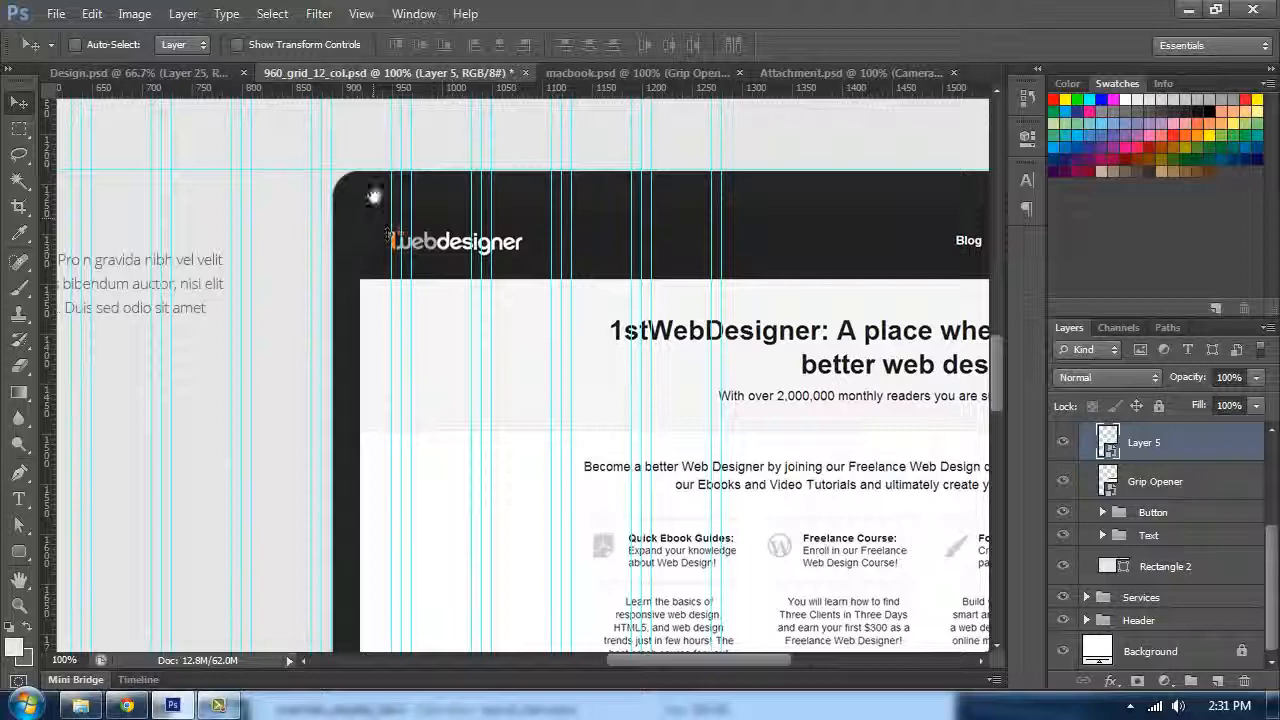
pyautogui.press('Left')
pyautogui.press('Up')
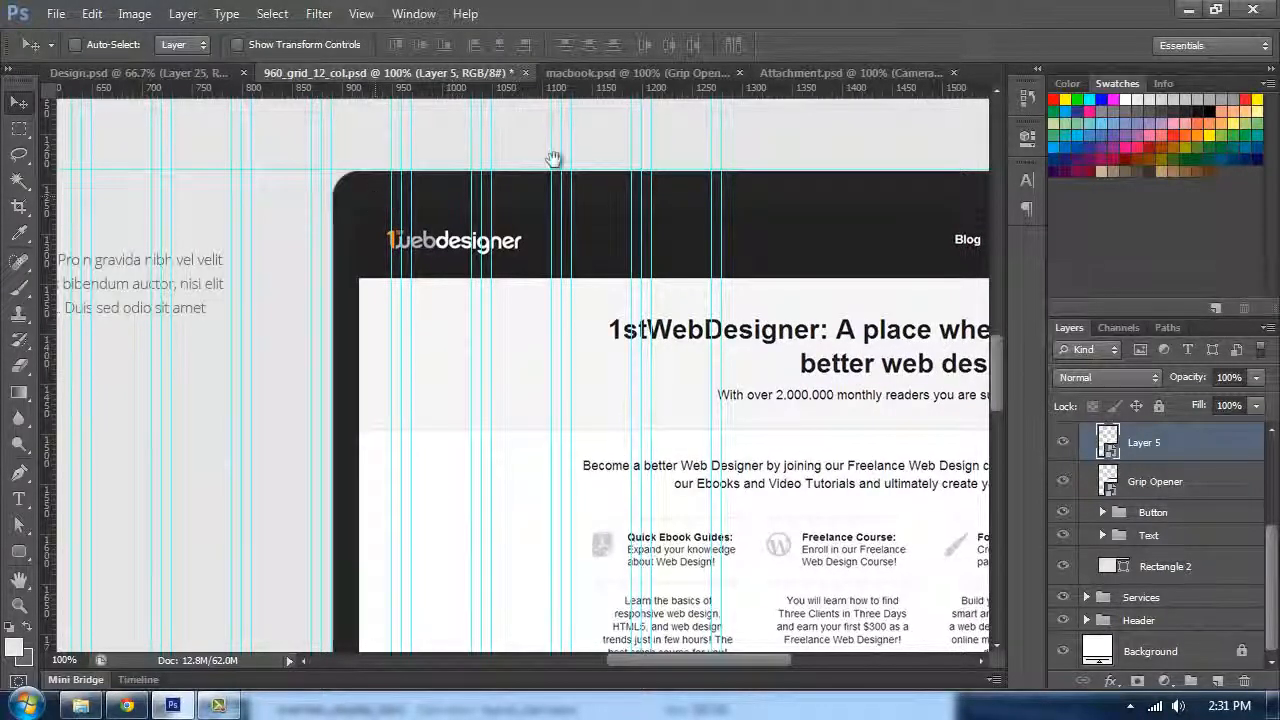
pyautogui.scroll(-5, 555, 250)
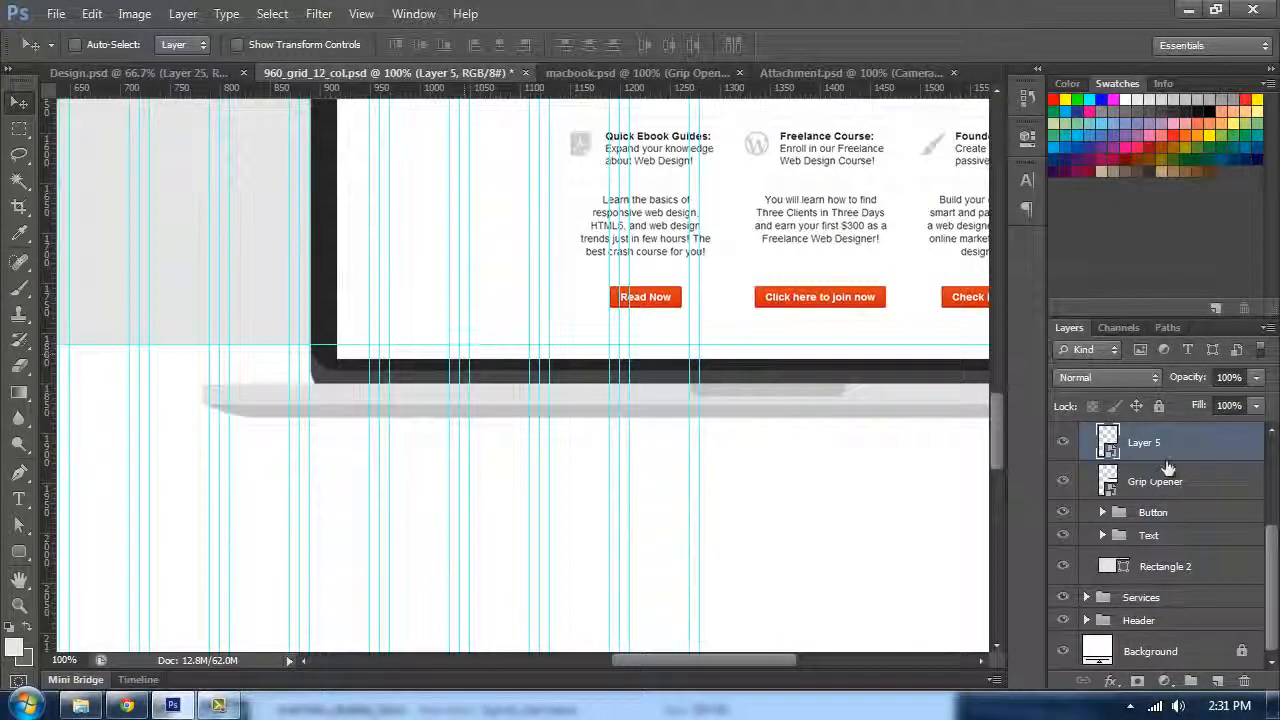
pyautogui.click(19, 128)
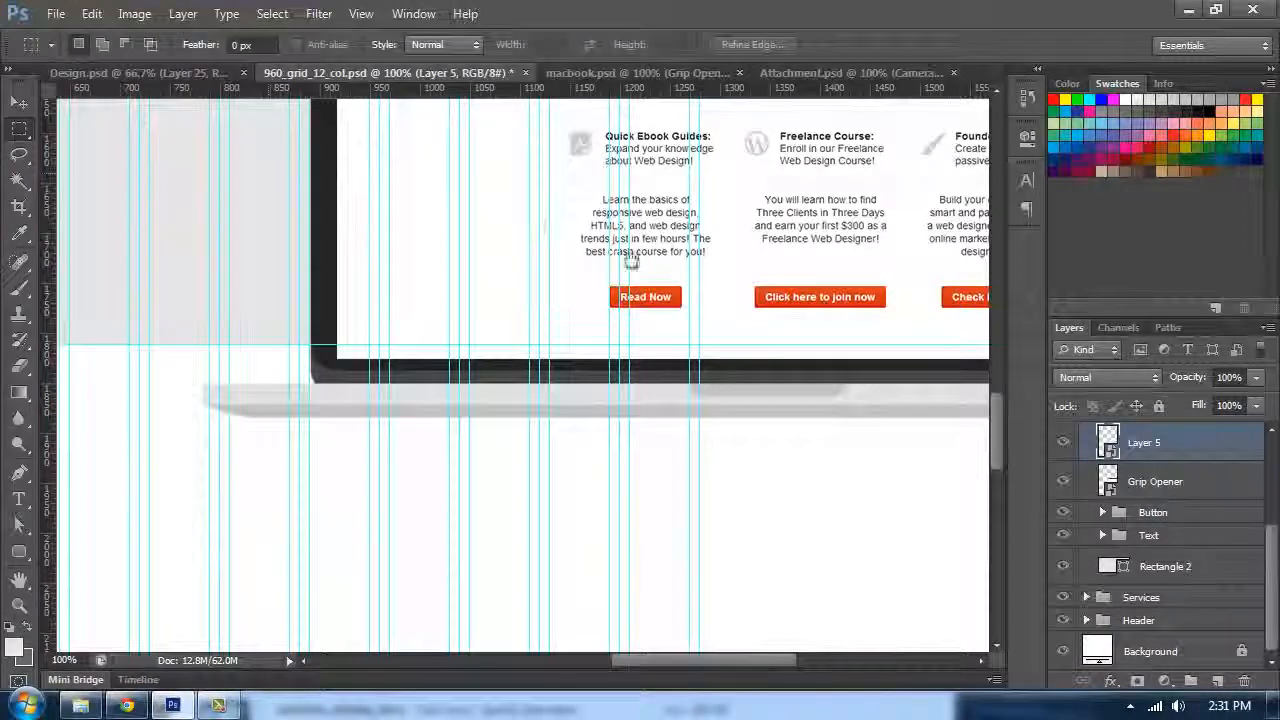
pyautogui.moveTo(276, 385); pyautogui.dragTo(117, 383)
pyautogui.moveTo(152, 341); pyautogui.dragTo(860, 452)
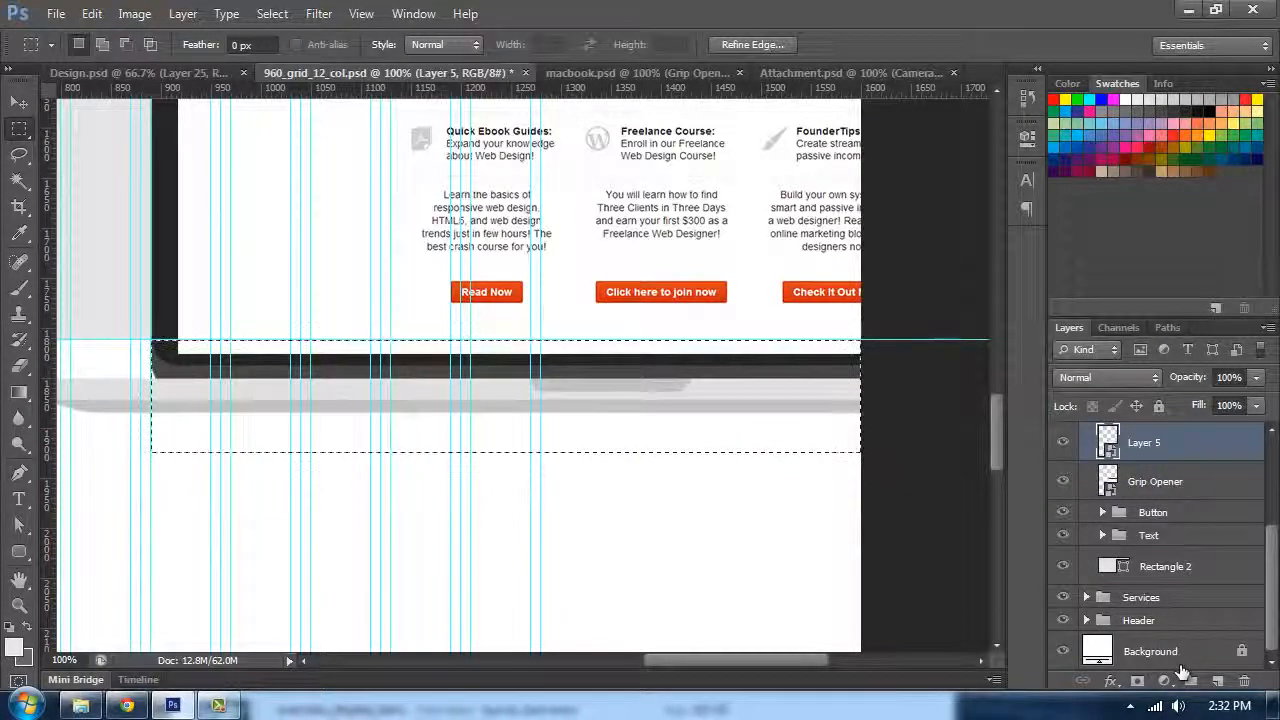
pyautogui.click(1137, 681)
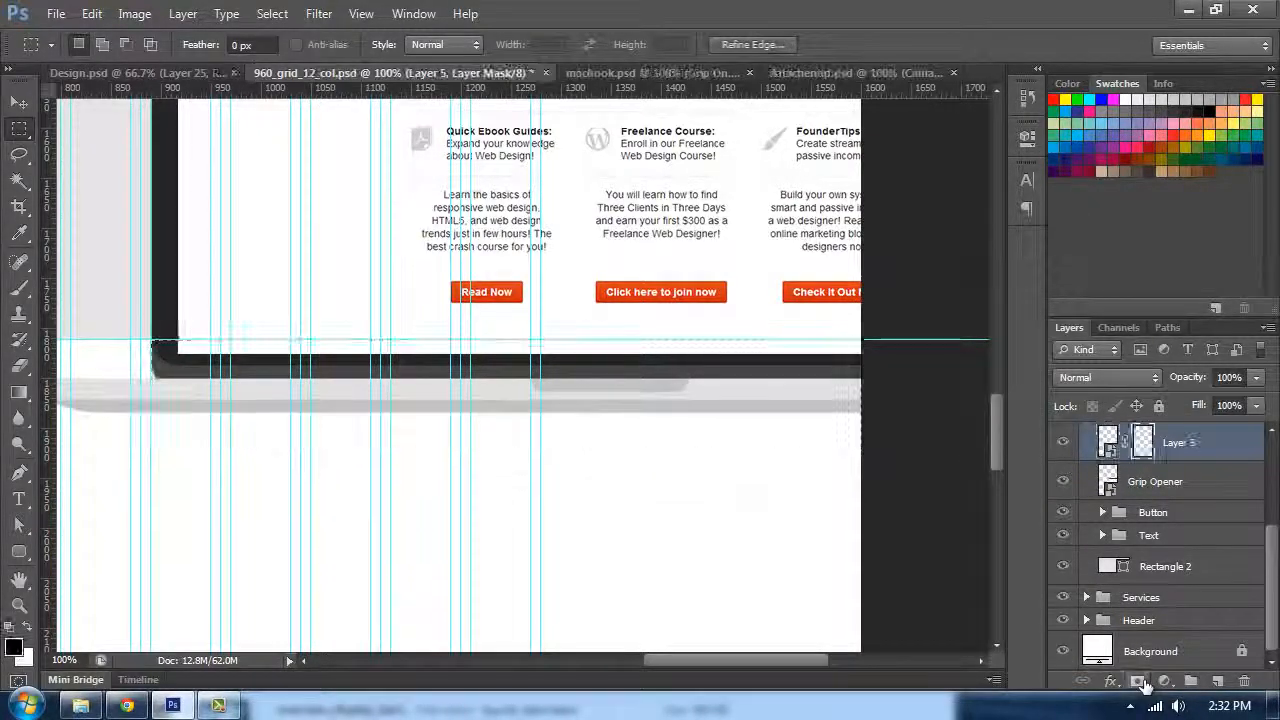
pyautogui.scroll(2, 680, 297)
pyautogui.scroll(2, 680, 297)
pyautogui.hotkey('ctrl', 'z')
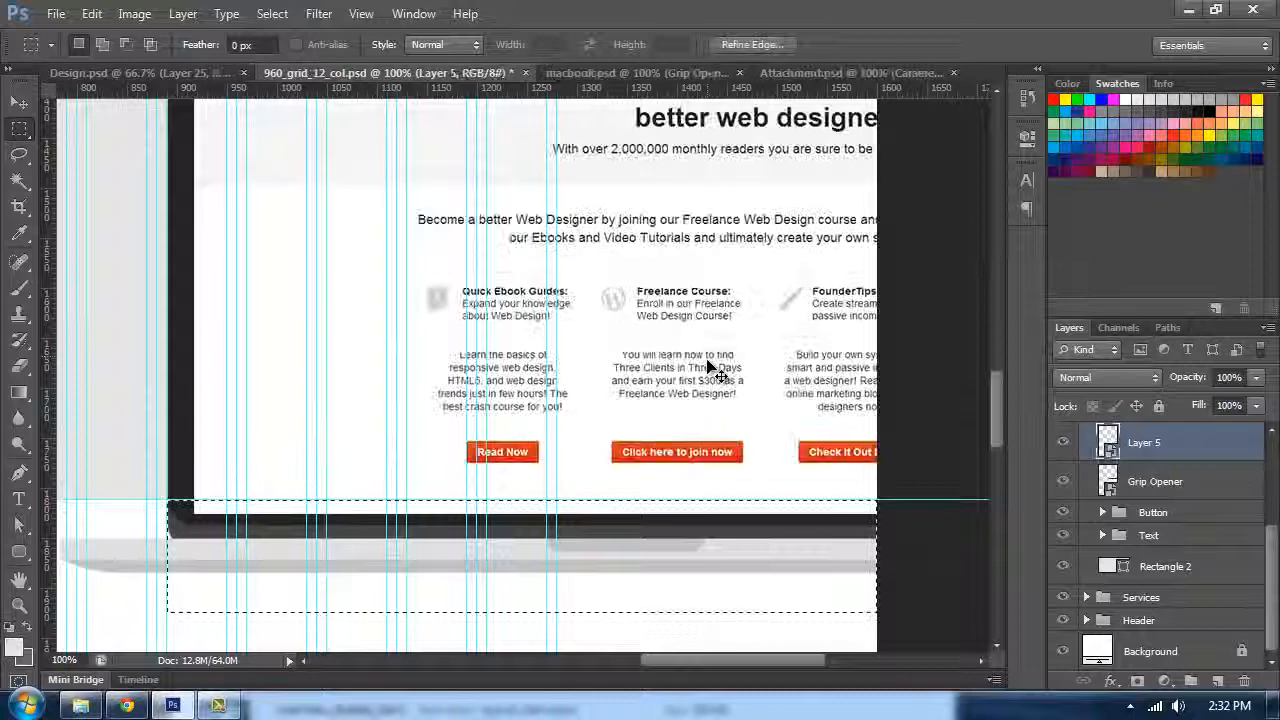
pyautogui.hotkey('ctrl', 'd')
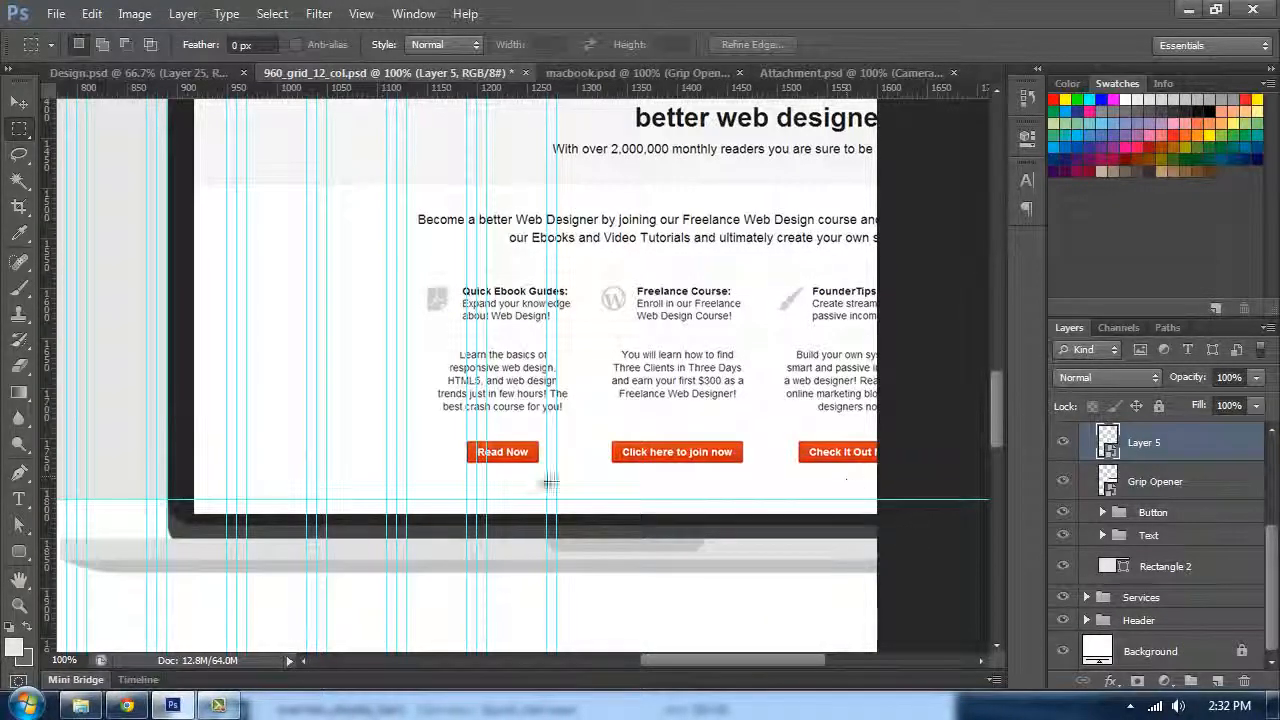
# Step: Select the area below the screen's bottom guide and mask it out of the screenshot layer
pyautogui.moveTo(172, 506); pyautogui.dragTo(905, 588)
pyautogui.click(1137, 681)
pyautogui.hotkey('ctrl', 'z')
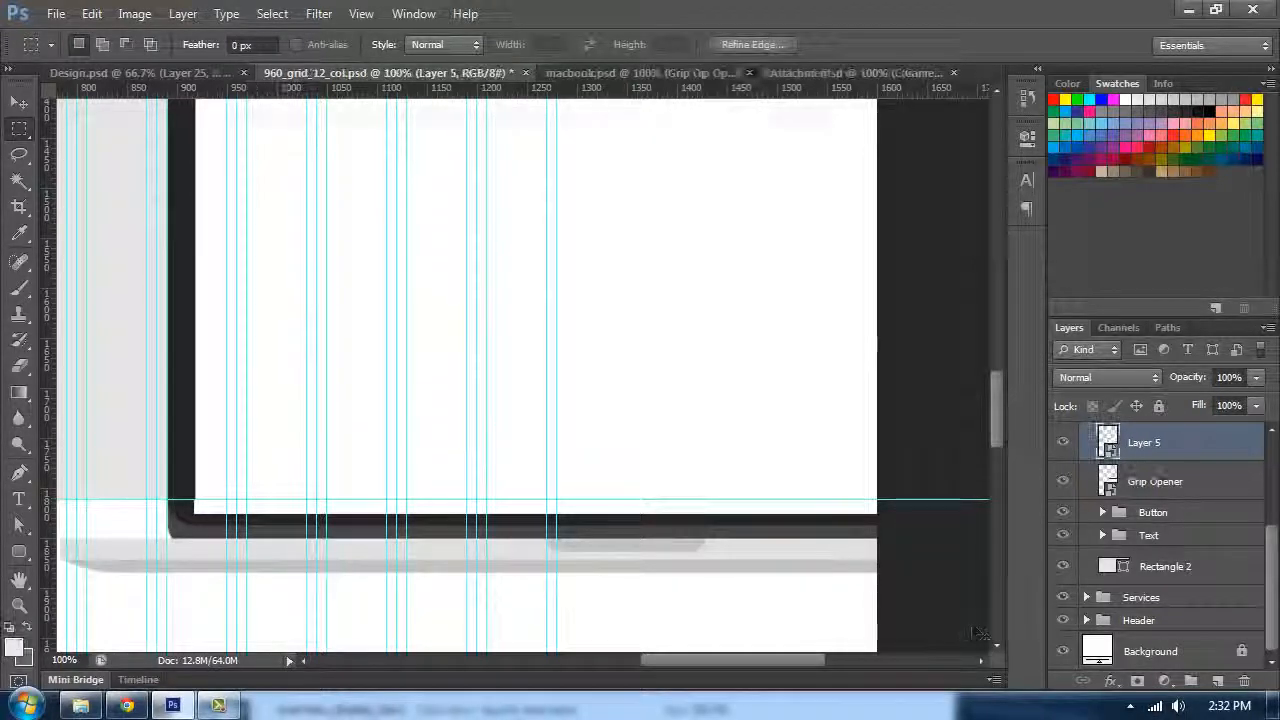
pyautogui.click(1063, 450)
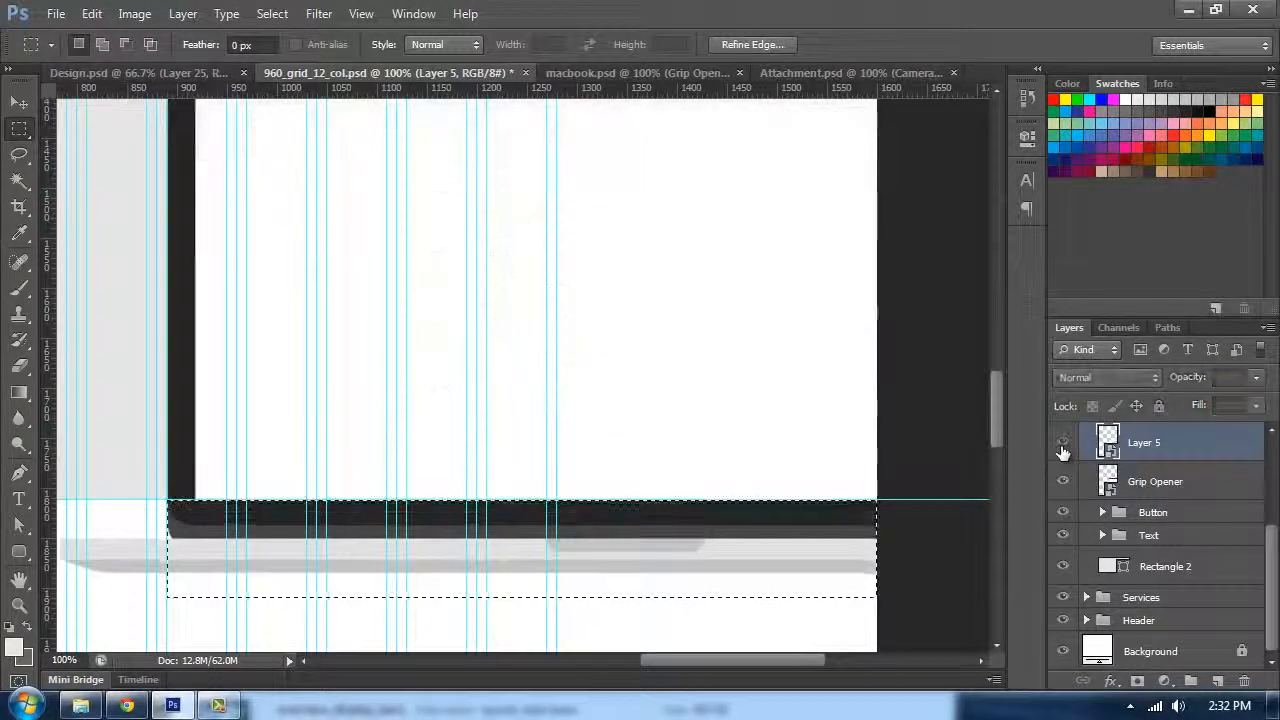
pyautogui.click(1063, 450)
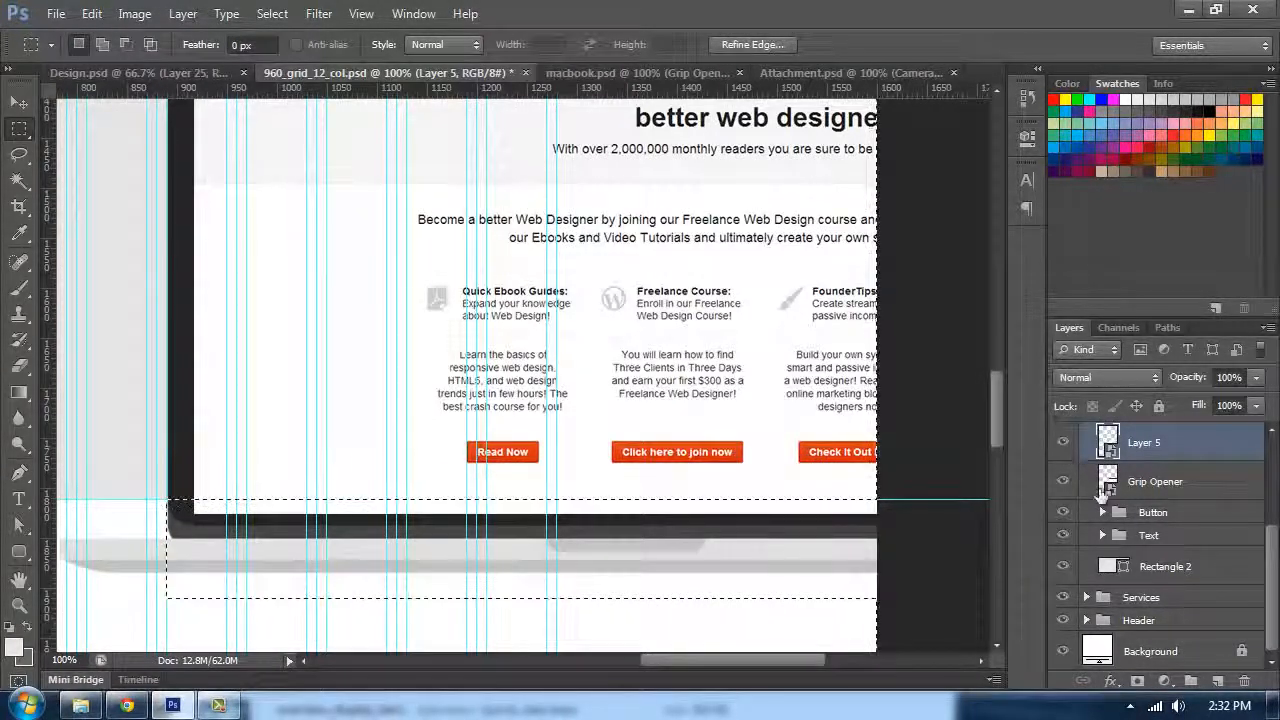
pyautogui.click(1138, 681)
# Step: Inspect the masked MacBook mockup at several zoom levels with the panels hidden and shown
pyautogui.hotkey('ctrl', '-')
pyautogui.hotkey('ctrl', '-')
pyautogui.hotkey('ctrl', '-')
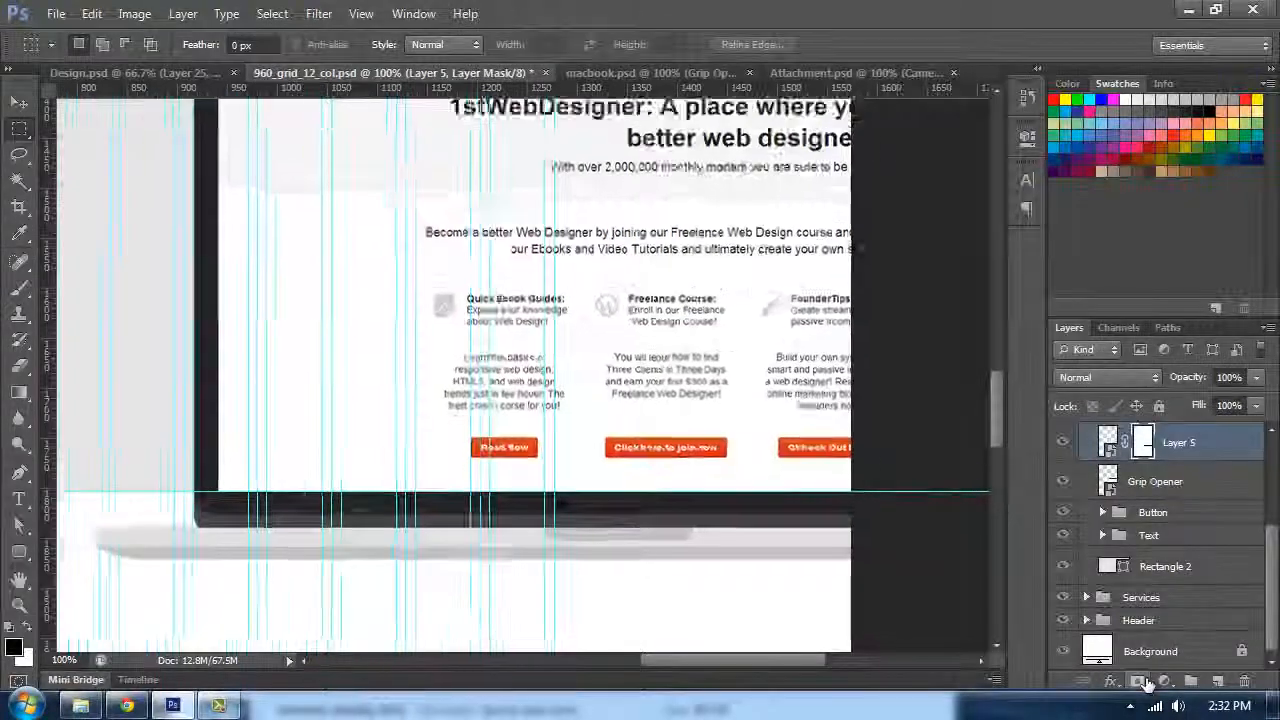
pyautogui.hotkey('ctrl', '+')
pyautogui.hotkey('ctrl', '+')
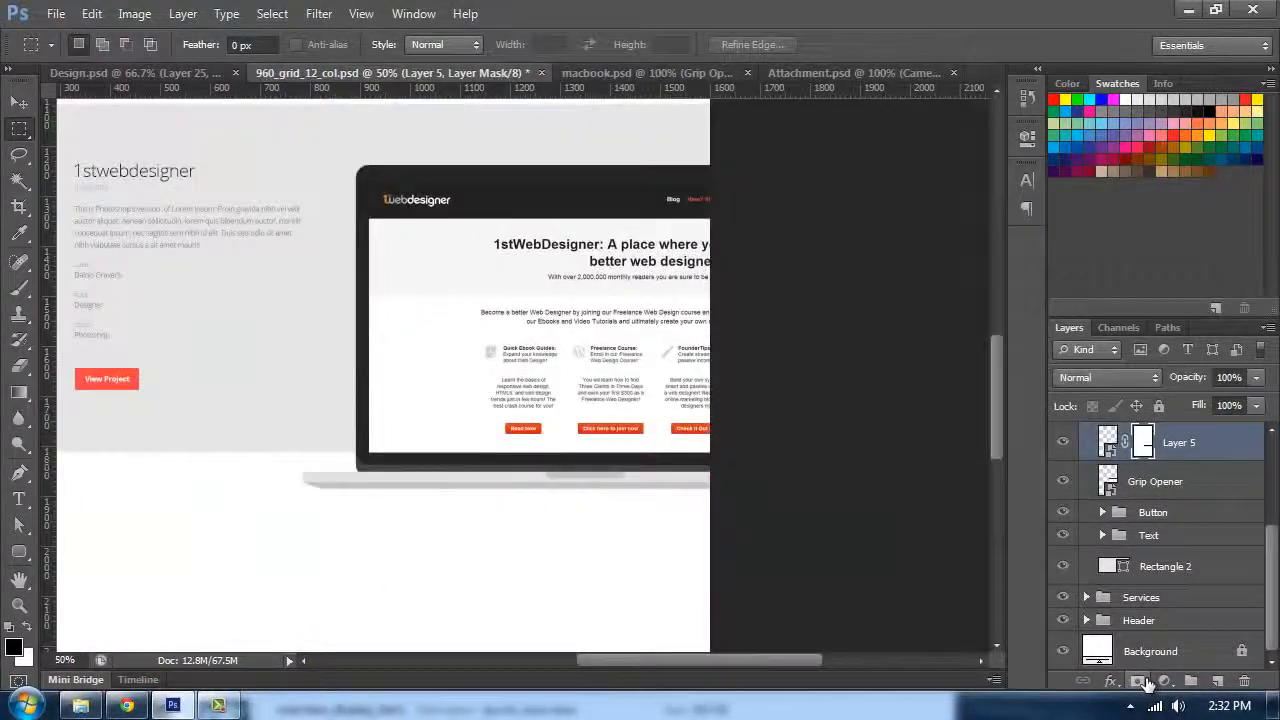
pyautogui.press('Tab')
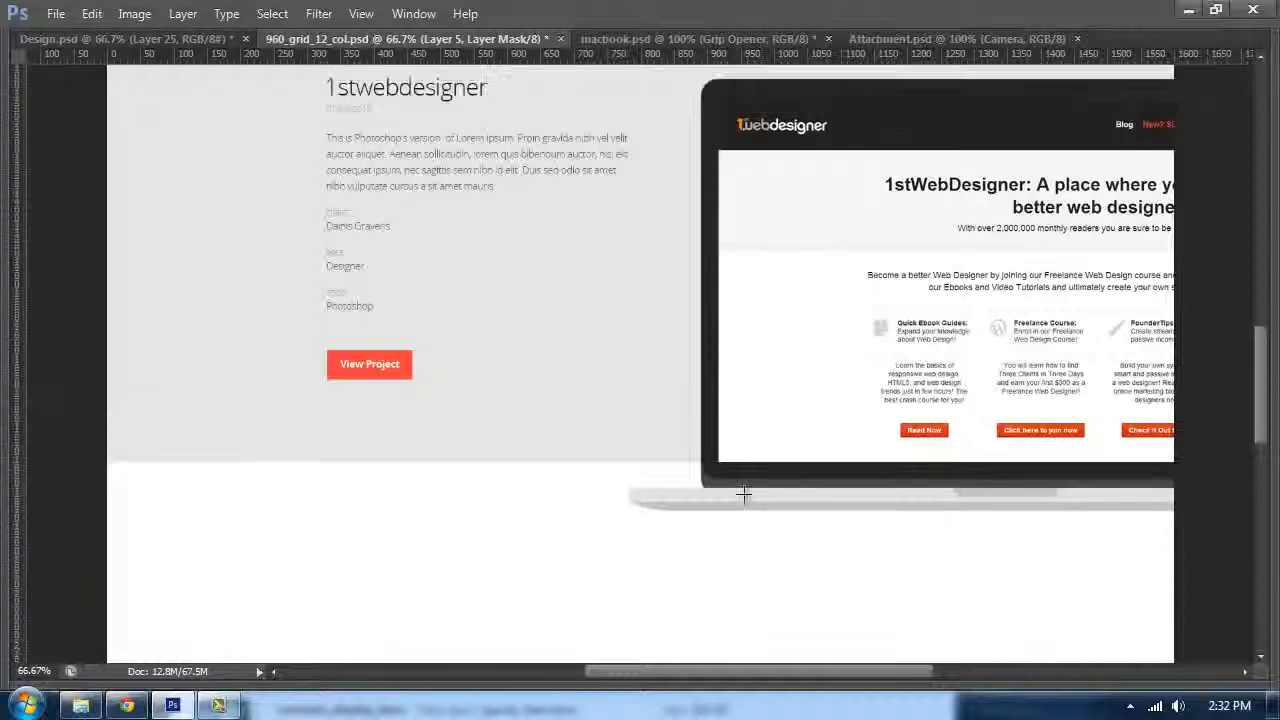
pyautogui.press('Tab')
pyautogui.moveTo(614, 337); pyautogui.dragTo(420, 368)
# Step: In Design.psd, collapse the PortfolioV2 group, hide it and make the Portfolio group visible
pyautogui.click(622, 73)
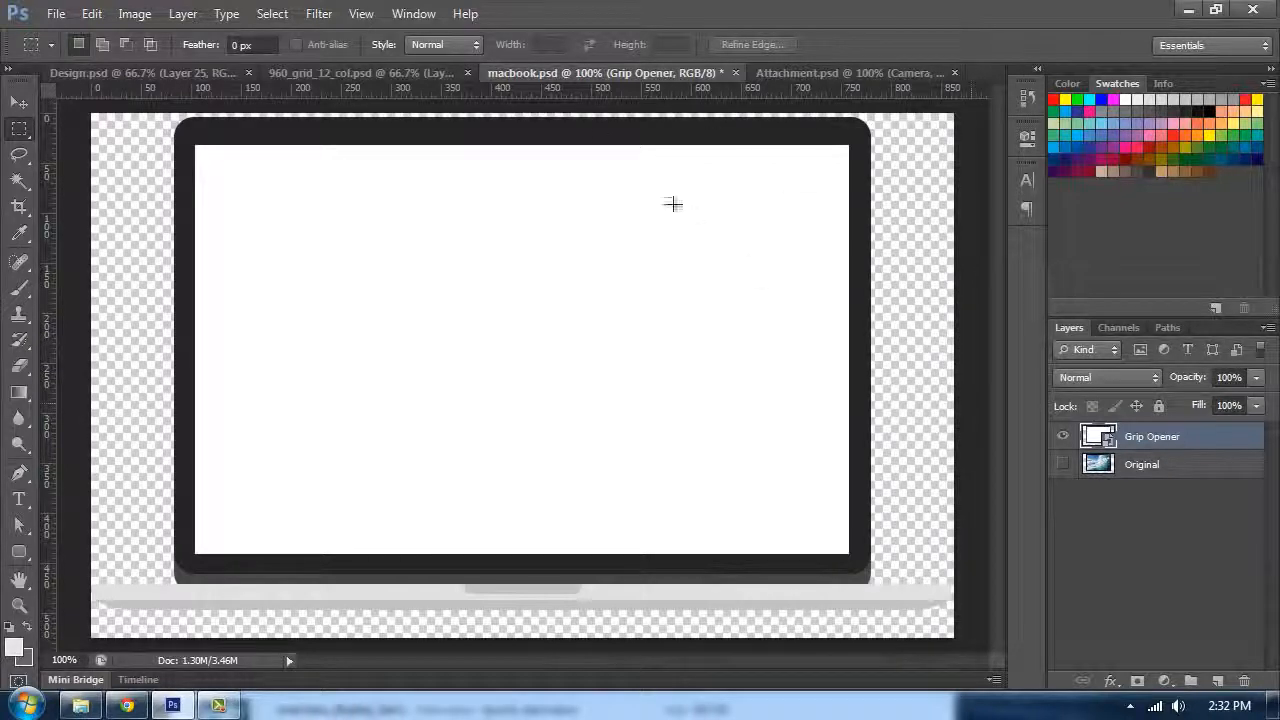
pyautogui.click(197, 73)
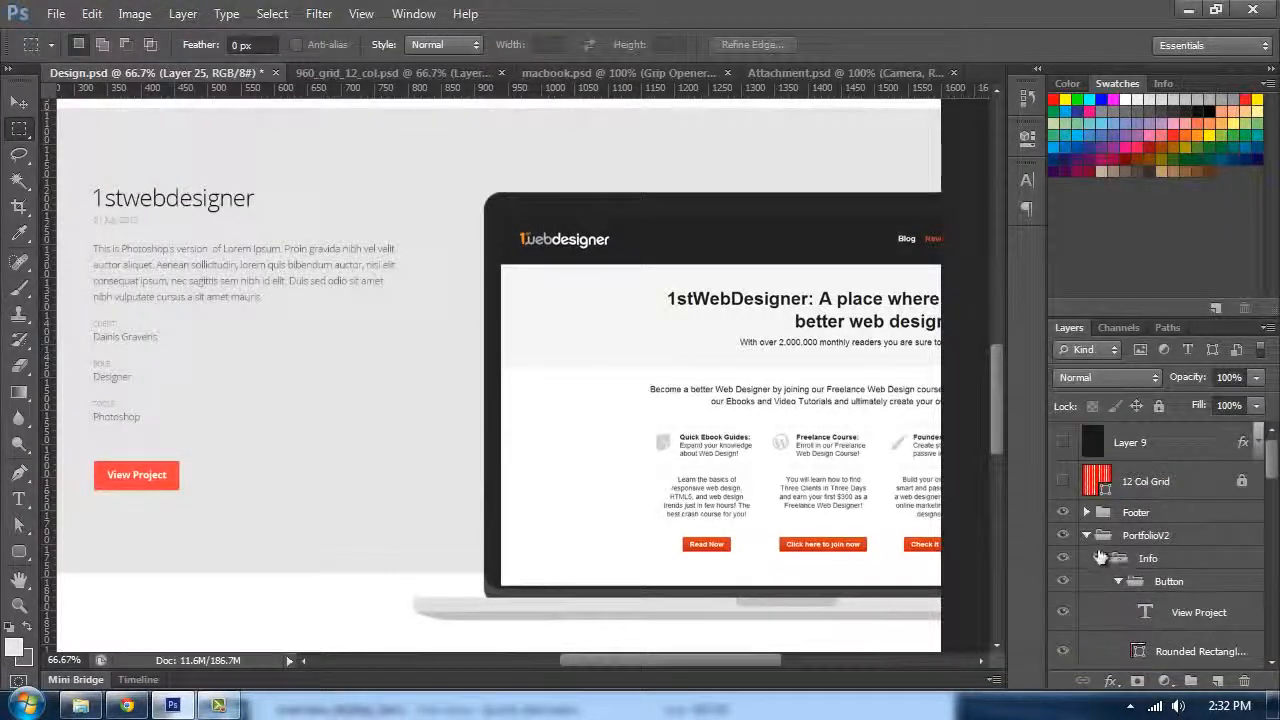
pyautogui.click(1085, 537)
pyautogui.moveTo(503, 388); pyautogui.dragTo(741, 337)
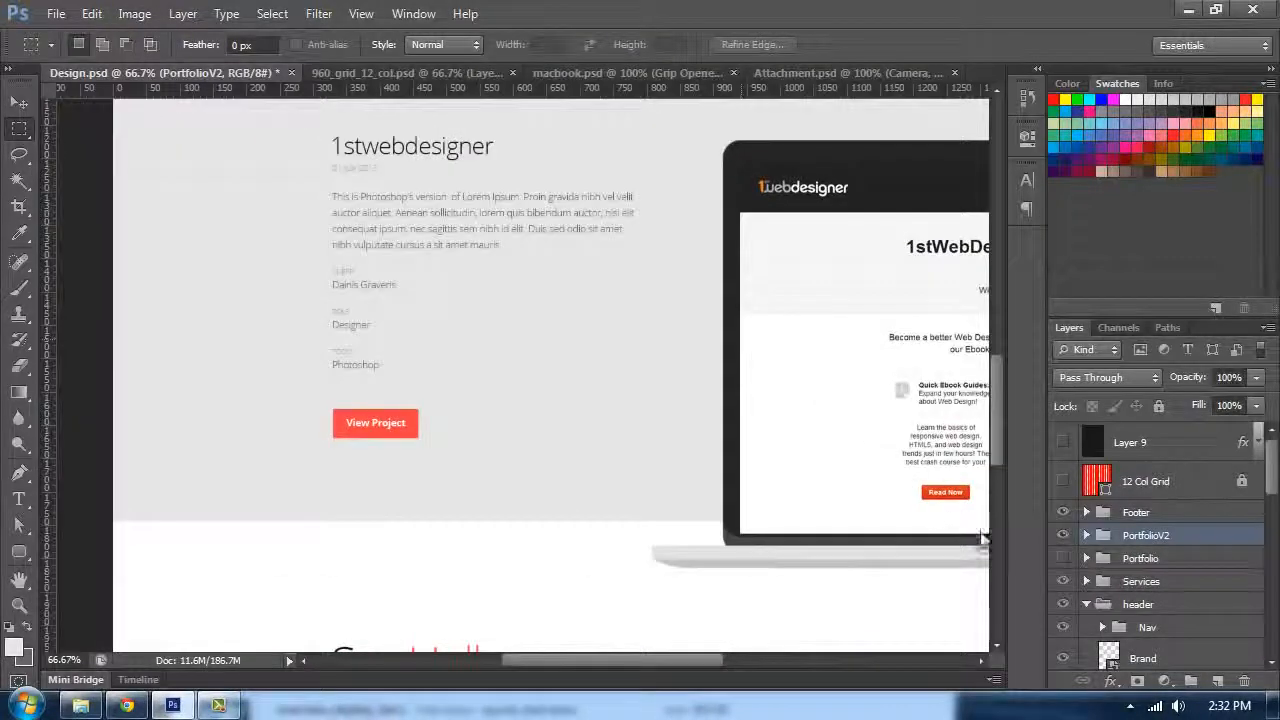
pyautogui.click(1066, 537)
pyautogui.click(1063, 558)
pyautogui.moveTo(629, 316); pyautogui.dragTo(484, 443)
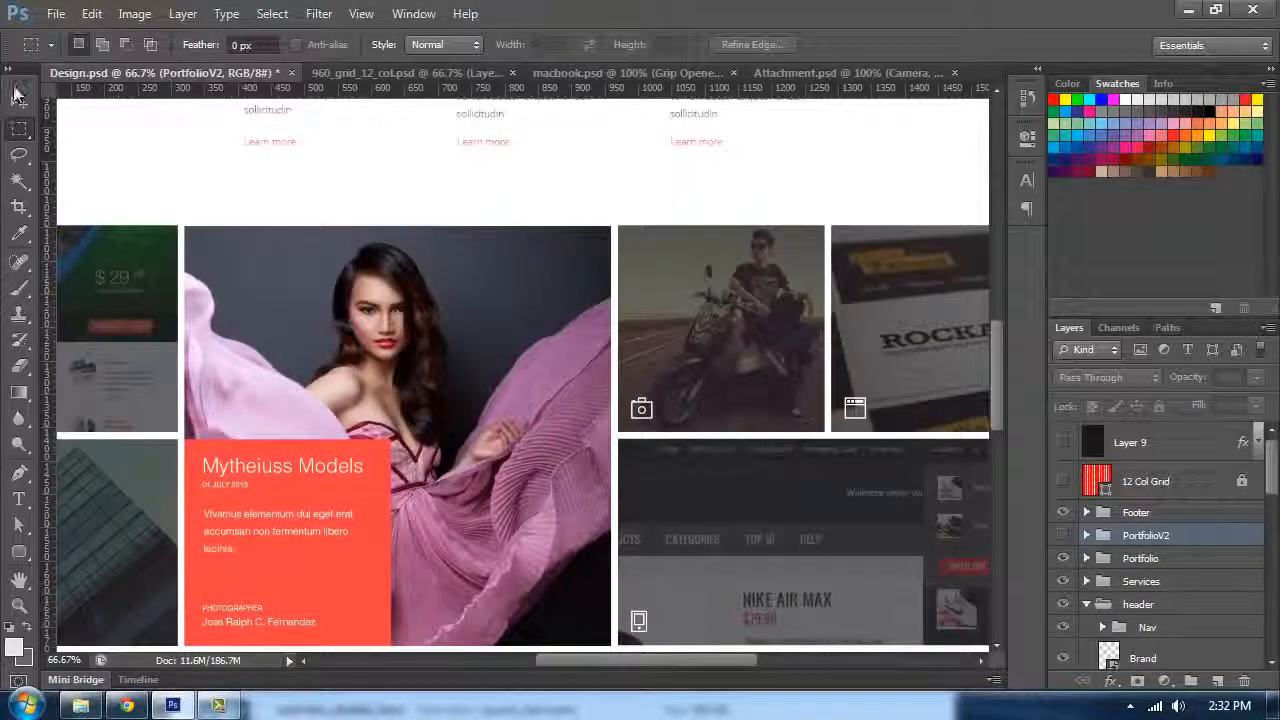
pyautogui.press('v')
pyautogui.moveTo(544, 320); pyautogui.dragTo(442, 249)
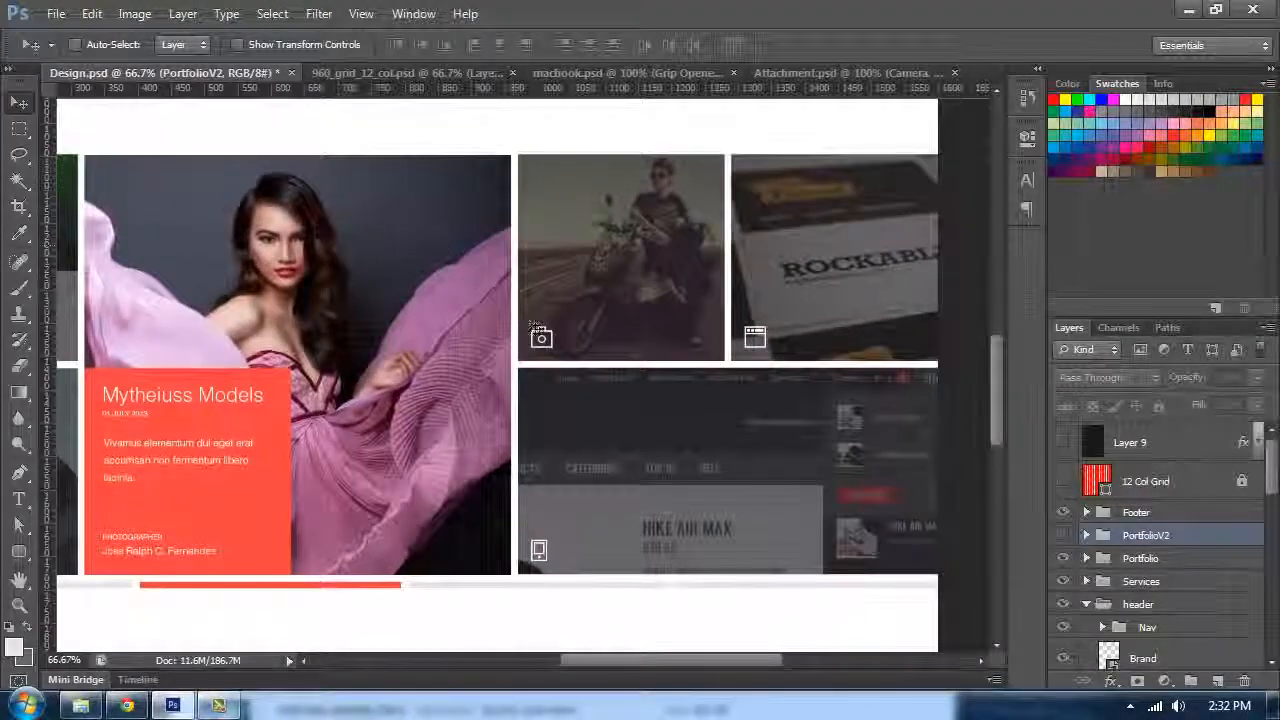
pyautogui.hotkey('ctrl', ';')
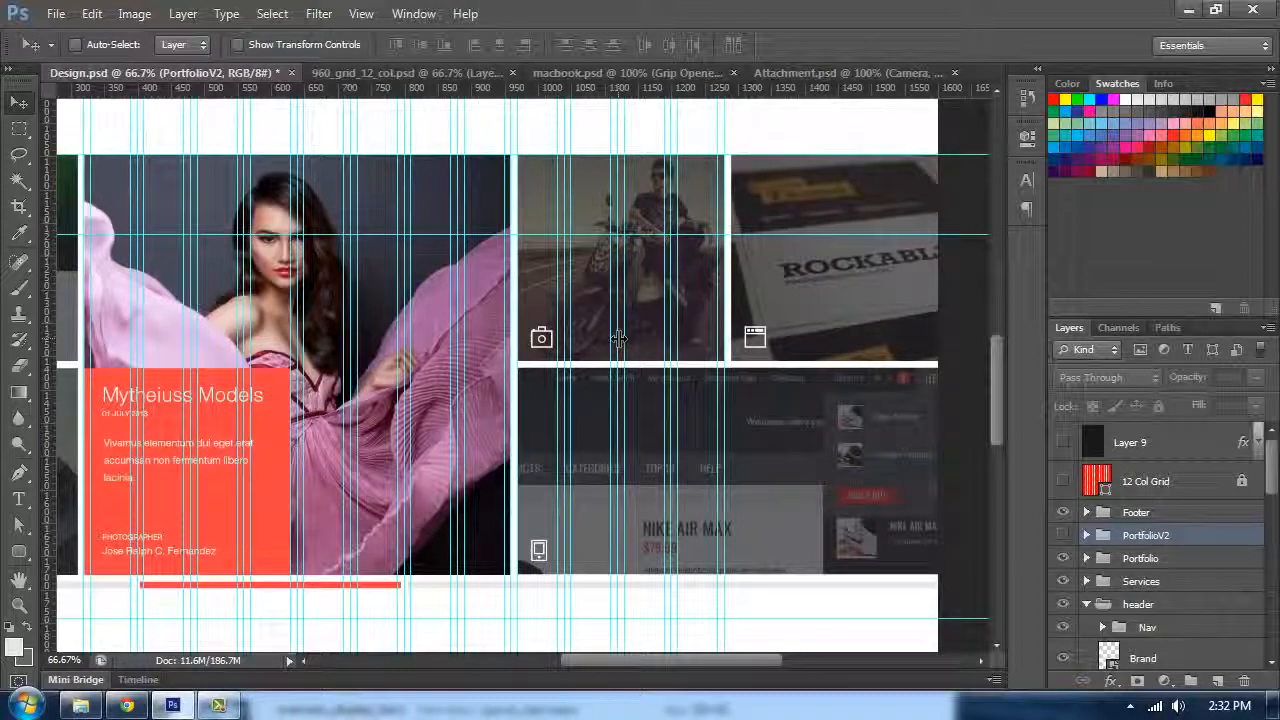
pyautogui.hotkey('ctrl', ';')
pyautogui.scroll(2, 619, 338)
# Step: Check the dimensions of the photo tile's Rectangle 10 layer using Free Transform and the Info panel
pyautogui.keyDown('ctrl'); pyautogui.click(634, 320); pyautogui.keyUp('ctrl')
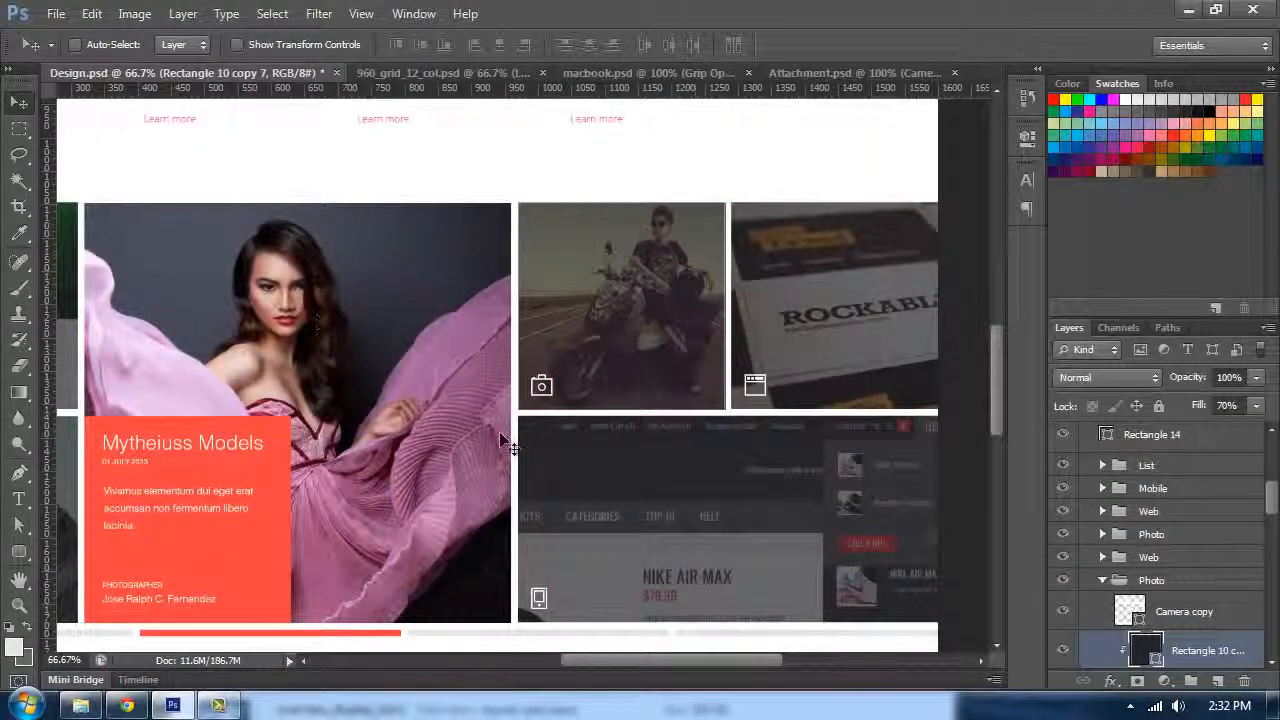
pyautogui.hotkey('ctrl', '+')
pyautogui.moveTo(602, 392); pyautogui.dragTo(526, 409)
pyautogui.scroll(-2, 1160, 614)
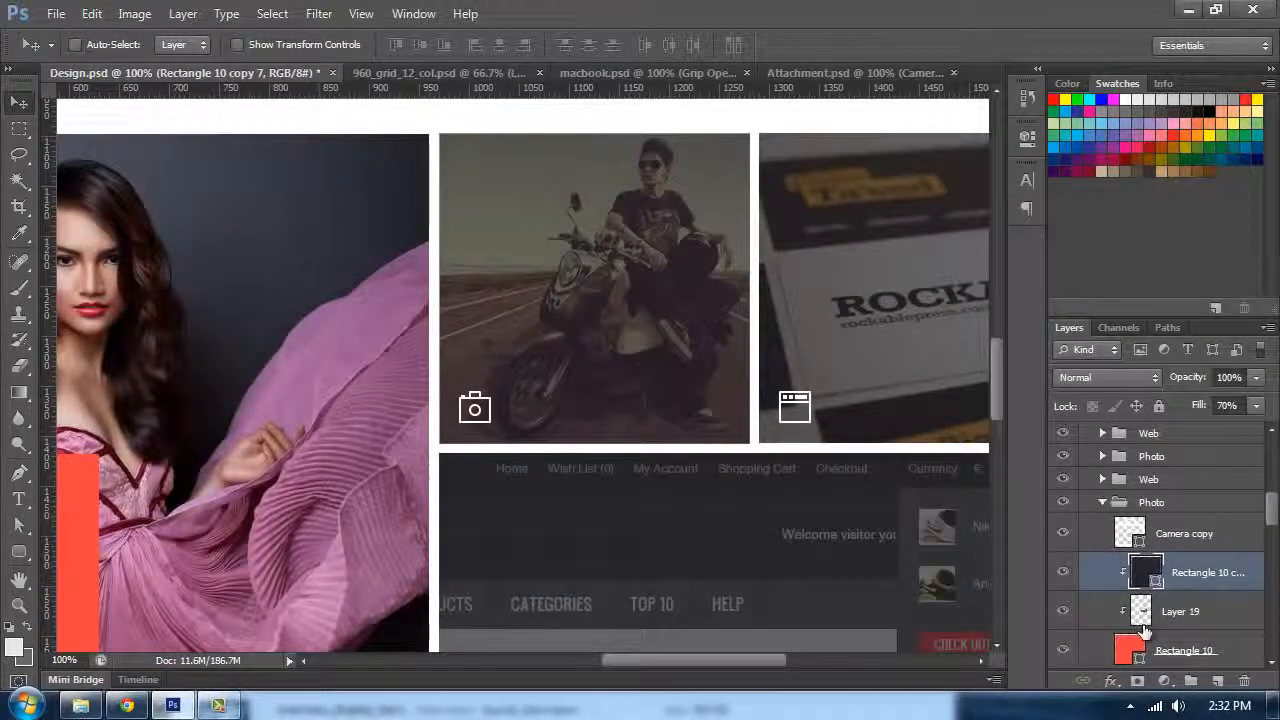
pyautogui.scroll(-1, 1145, 632)
pyautogui.click(1145, 614)
pyautogui.hotkey('ctrl', 't')
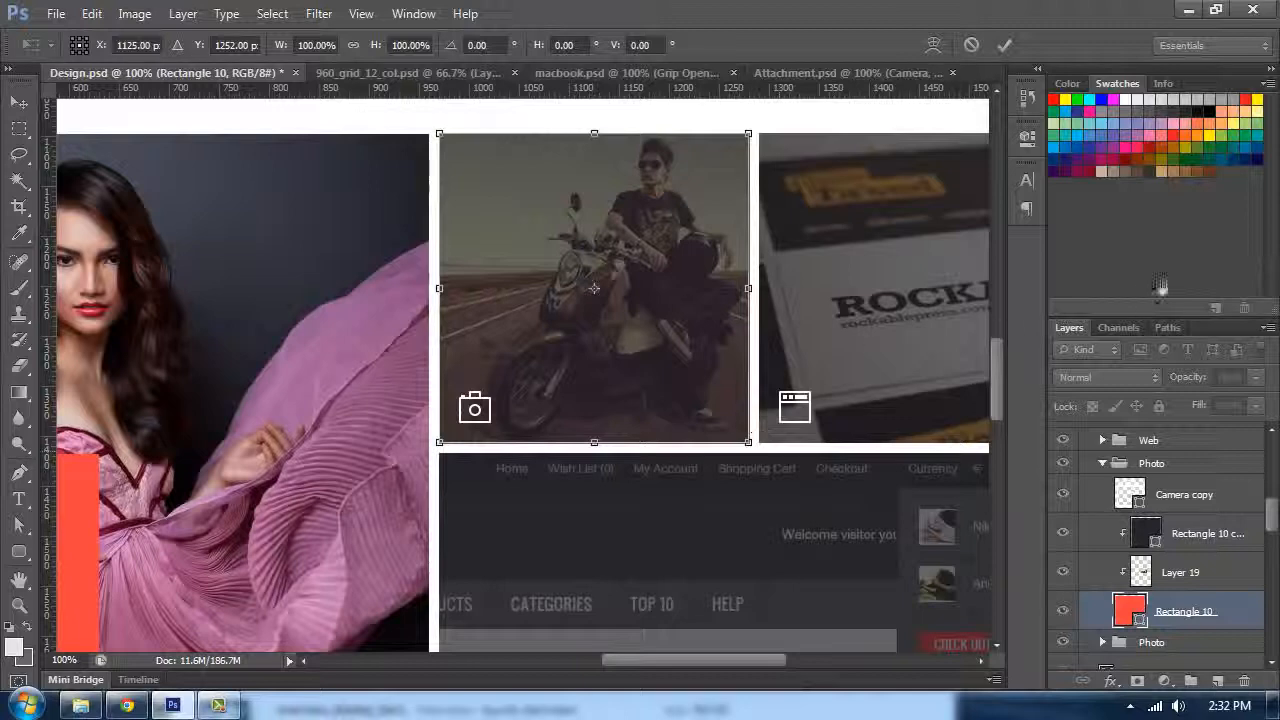
pyautogui.click(1172, 84)
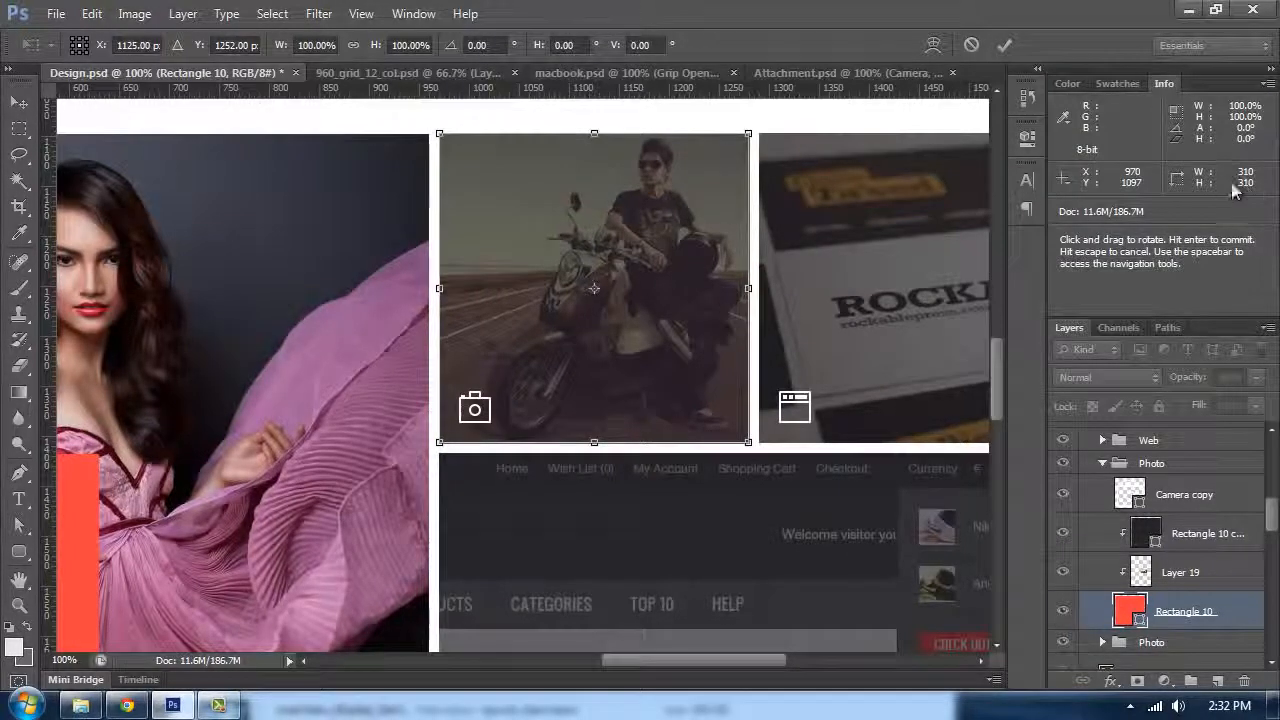
pyautogui.press('Return')
pyautogui.hotkey('ctrl', '-')
pyautogui.hotkey('ctrl', ';')
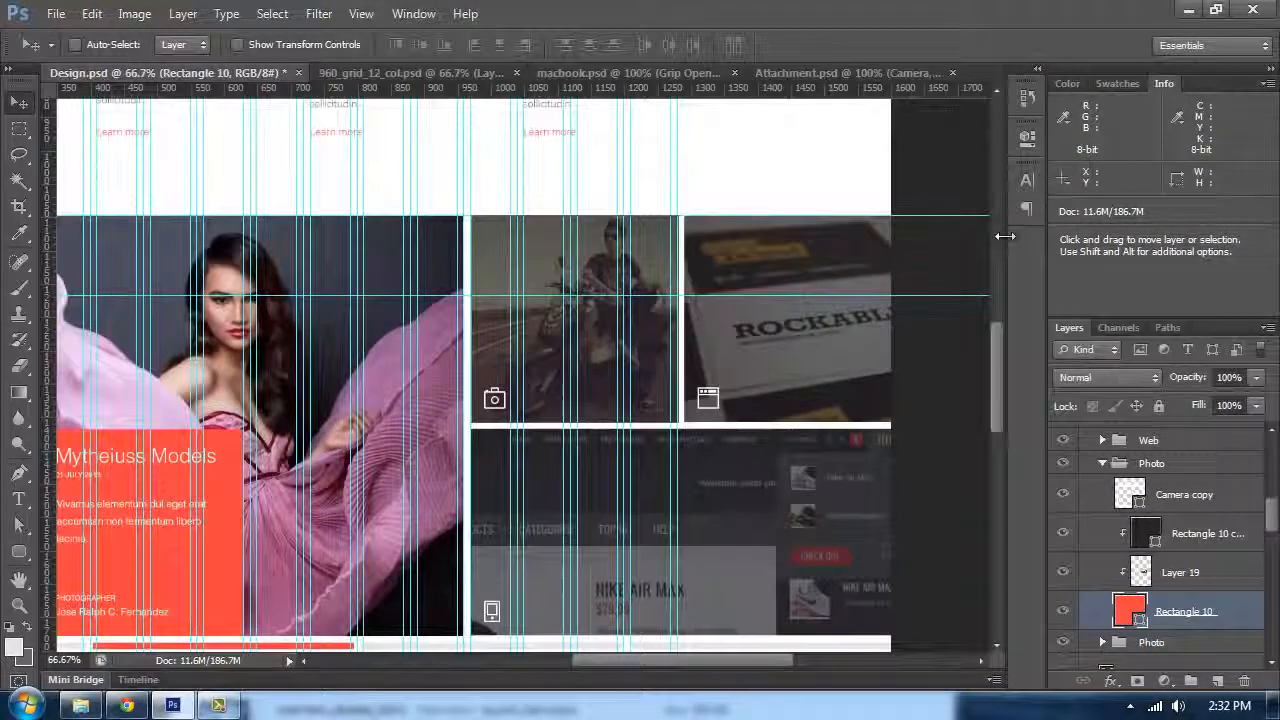
pyautogui.hotkey('ctrl', '-')
pyautogui.hotkey('ctrl', '+')
pyautogui.hotkey('ctrl', '+')
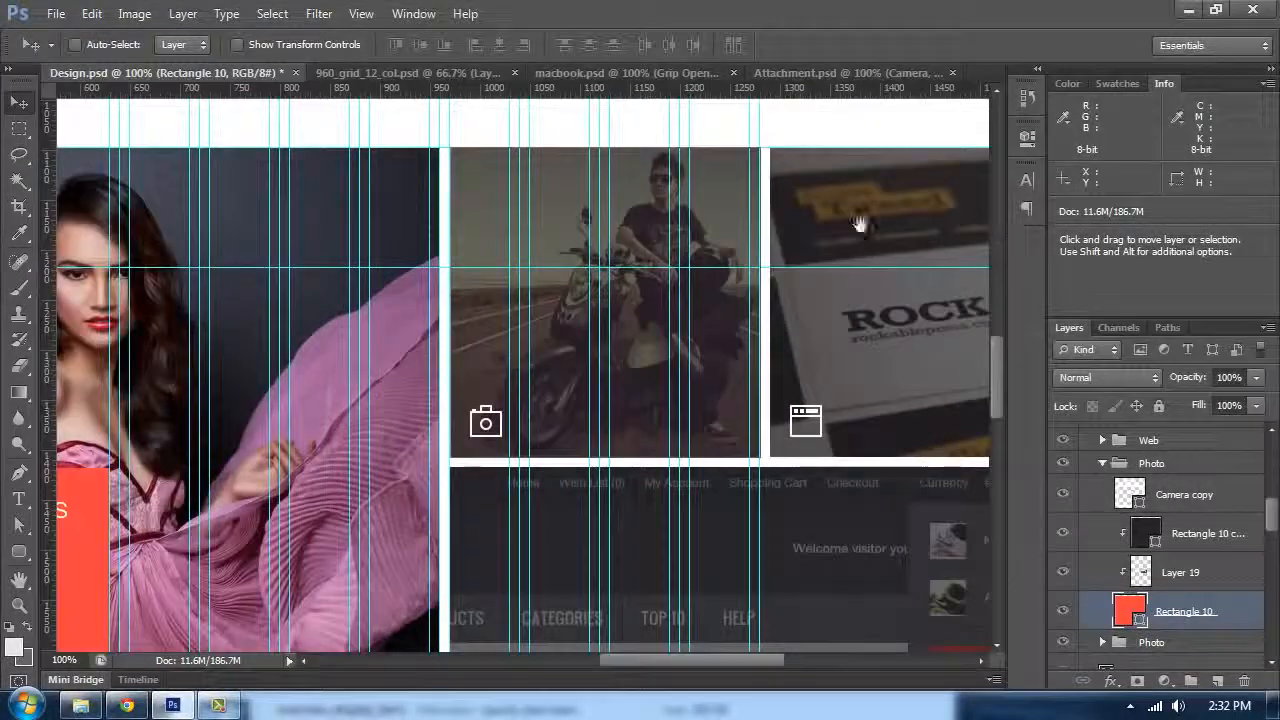
# Step: Duplicate the selected Rectangle 10 tile layer and check the copy's bounds with Free Transform
pyautogui.moveTo(501, 211); pyautogui.dragTo(547, 257)
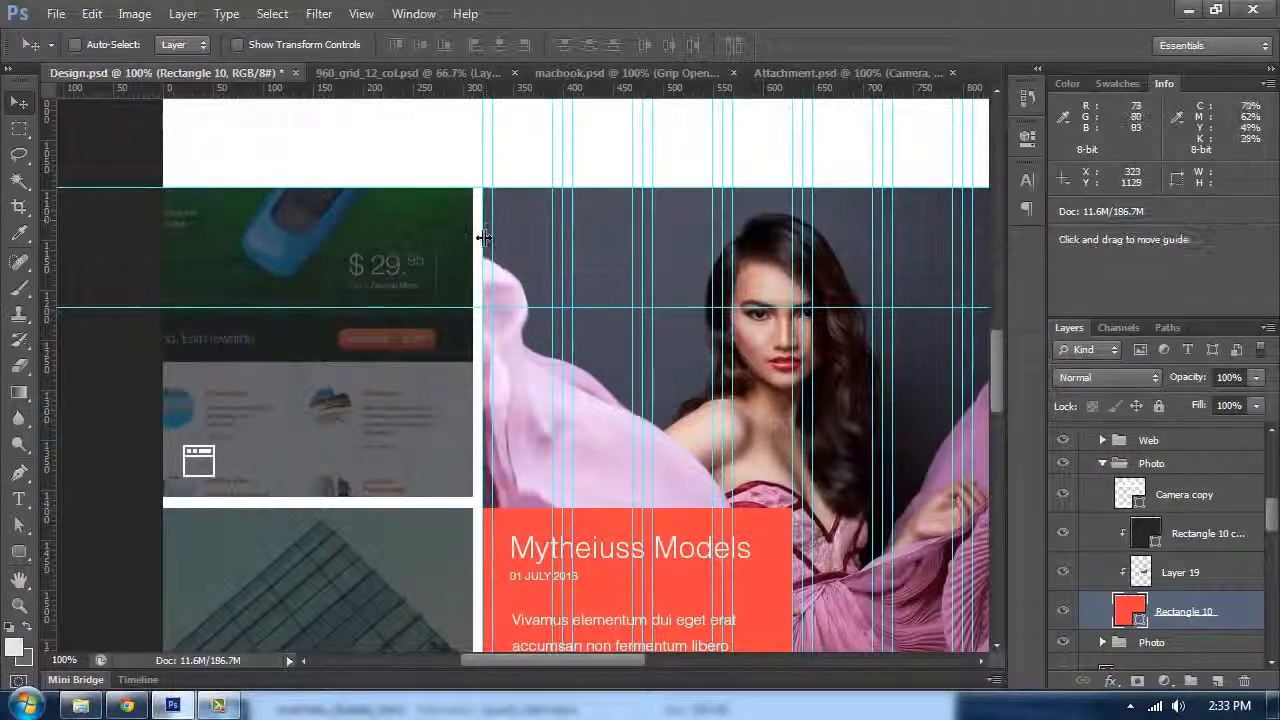
pyautogui.moveTo(457, 294); pyautogui.dragTo(300, 262)
pyautogui.moveTo(860, 345); pyautogui.dragTo(315, 389)
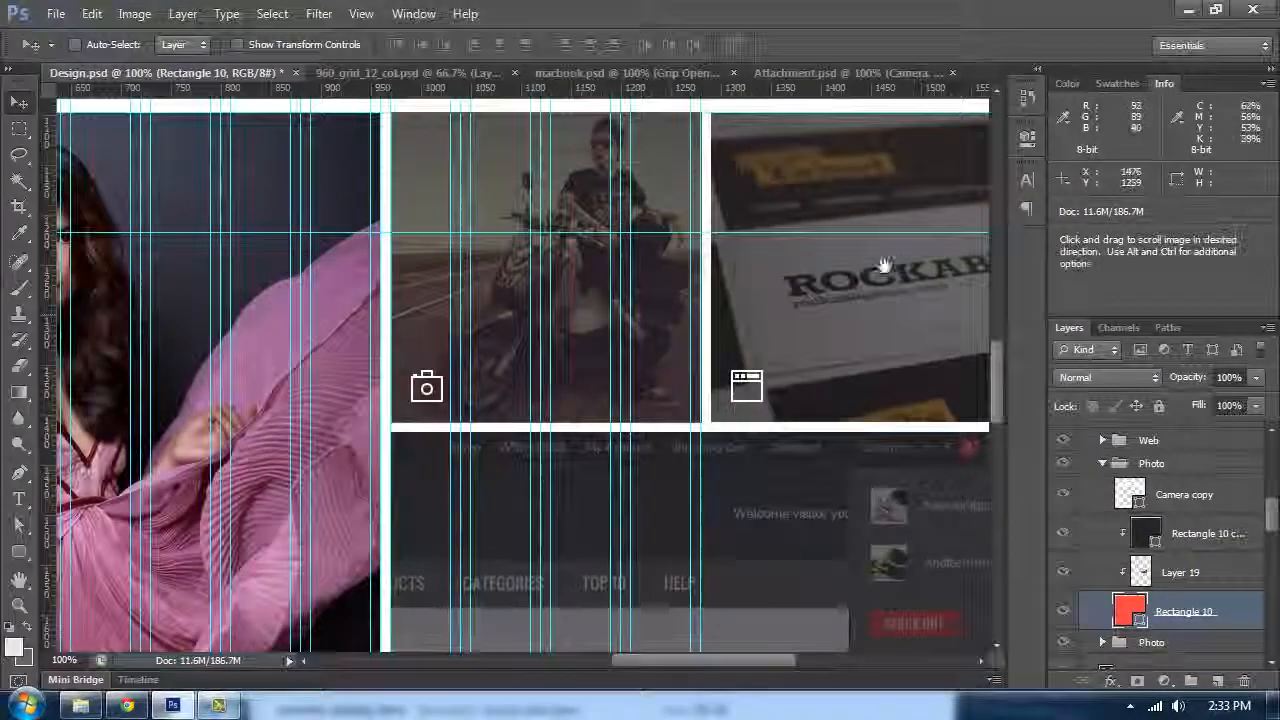
pyautogui.moveTo(856, 201); pyautogui.dragTo(734, 229)
pyautogui.scroll(-5, 737, 214)
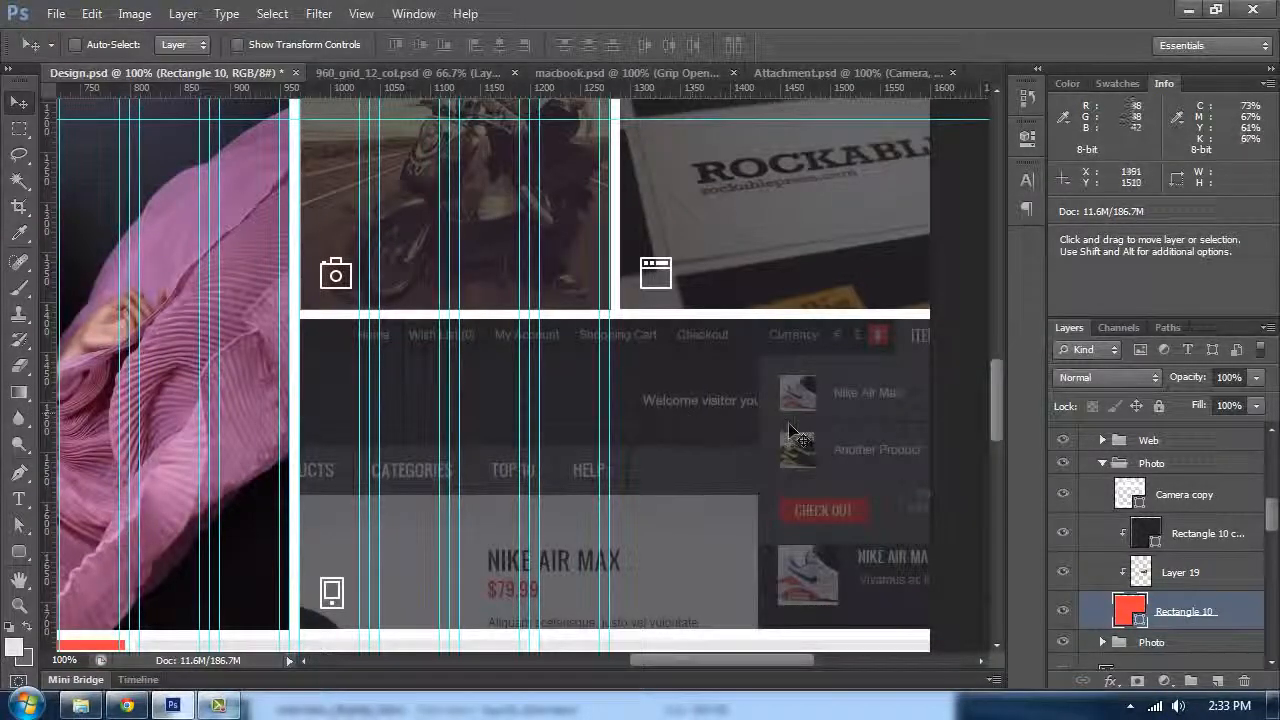
pyautogui.hotkey('ctrl', 'j')
pyautogui.hotkey('ctrl', 't')
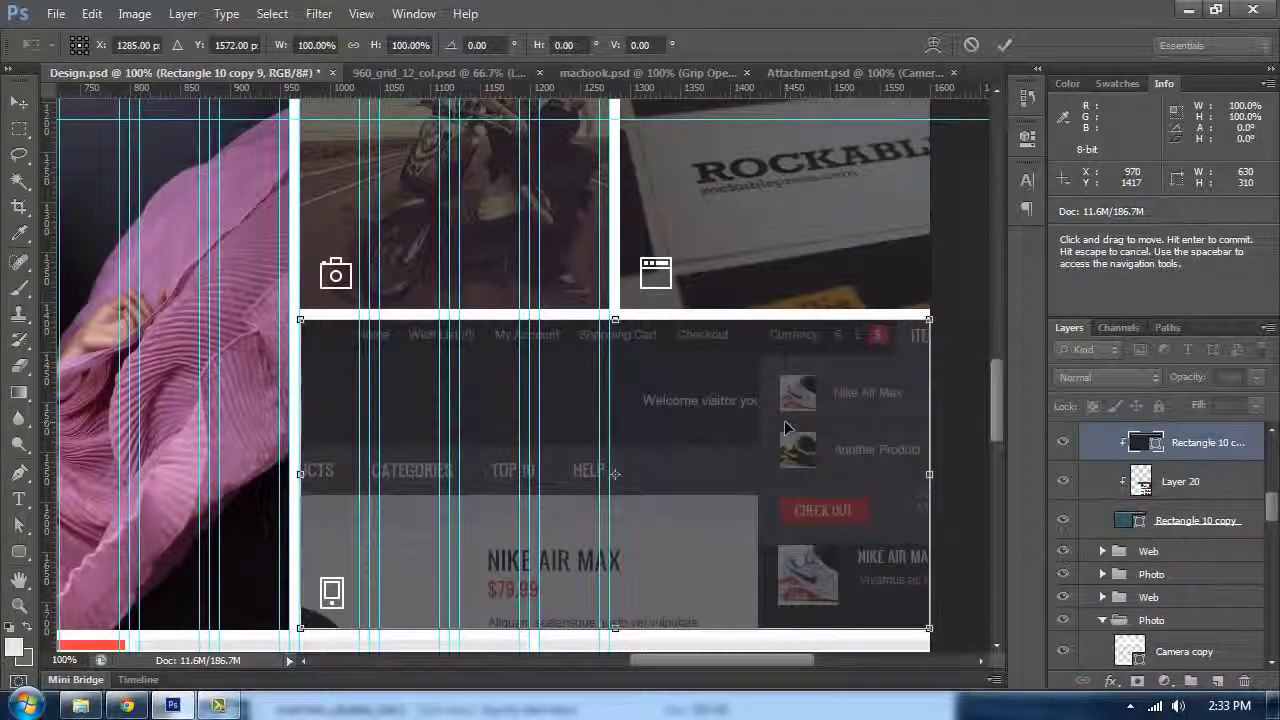
pyautogui.press('Return')
# Step: Select the web tile's Rectangle 10 copy layer and check its dimensions with Free Transform
pyautogui.scroll(5, 765, 190)
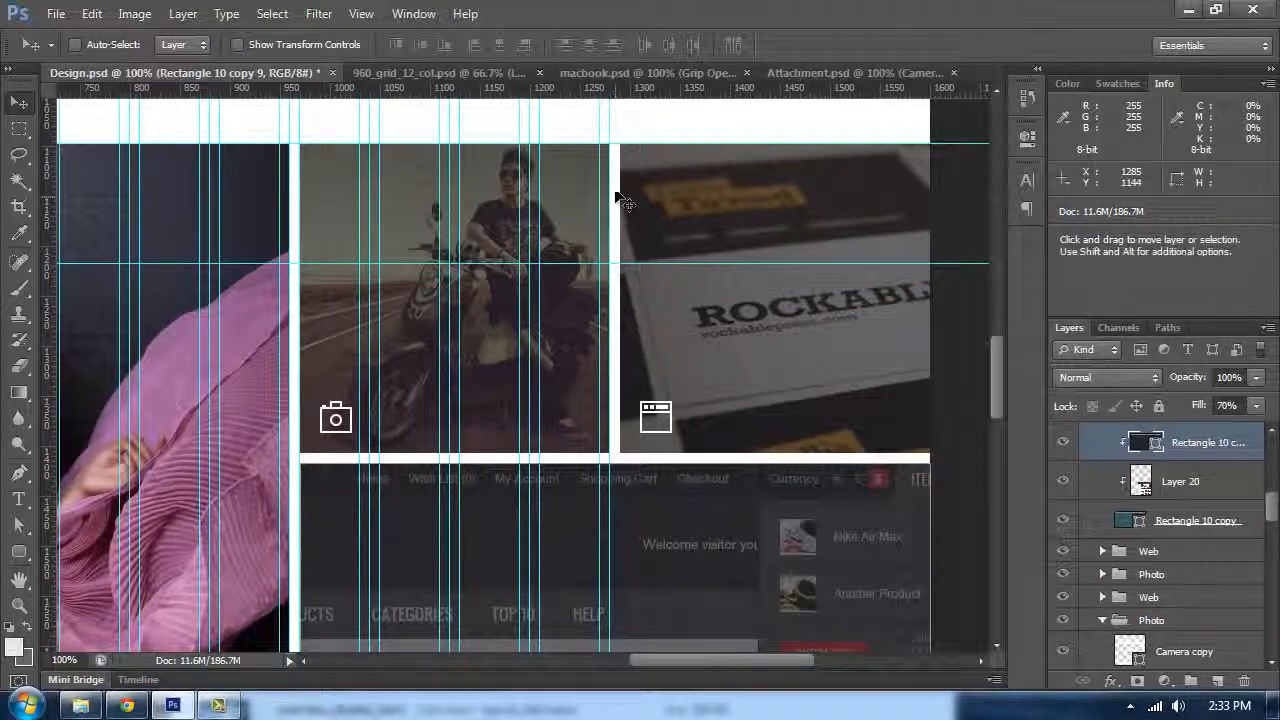
pyautogui.moveTo(656, 289); pyautogui.dragTo(649, 223)
pyautogui.scroll(-2, 1160, 520)
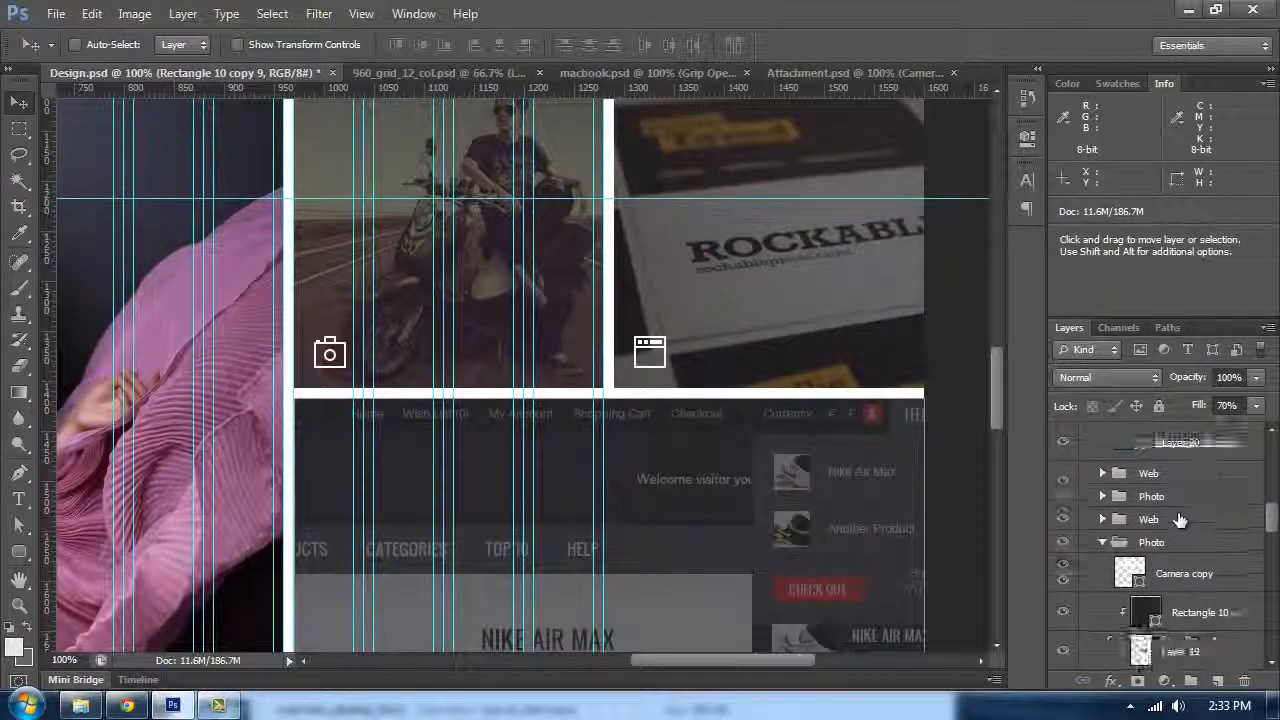
pyautogui.click(1192, 443)
pyautogui.hotkey('ctrl', 't')
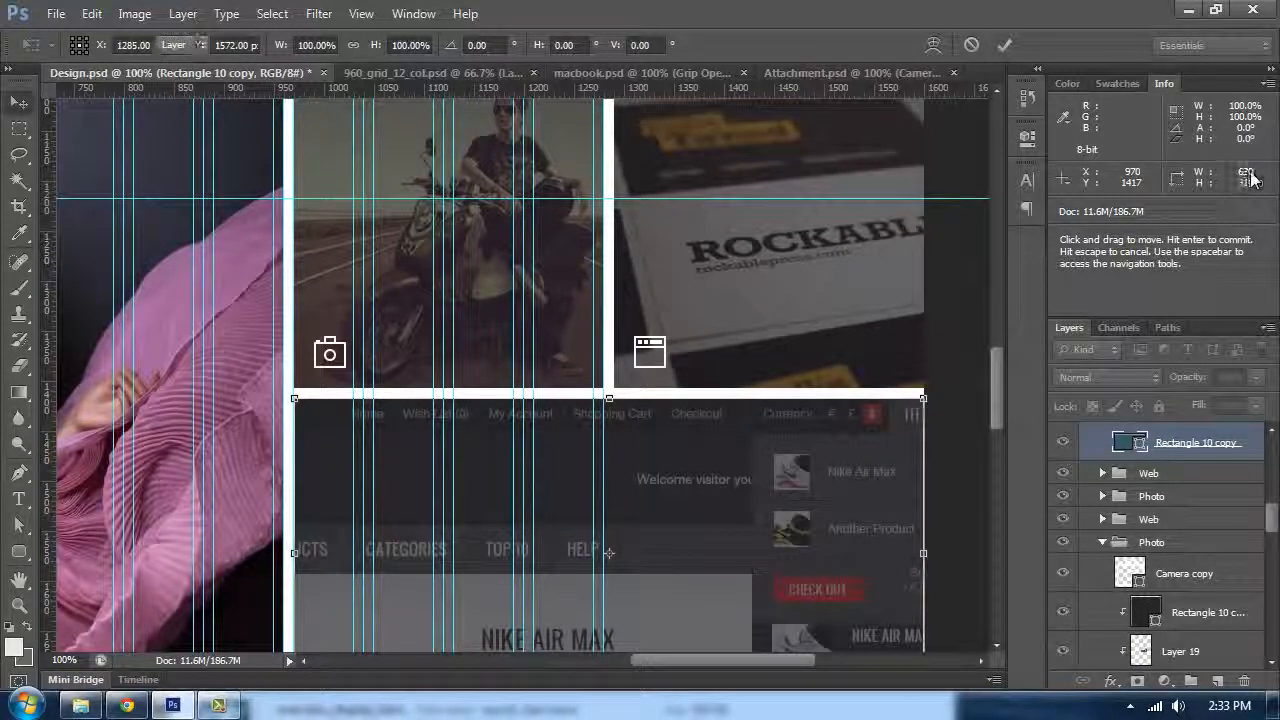
pyautogui.press('Return')
# Step: Select the large model tile's Rectangle 9 layer and check its dimensions with Free Transform
pyautogui.hotkey('ctrl', '-')
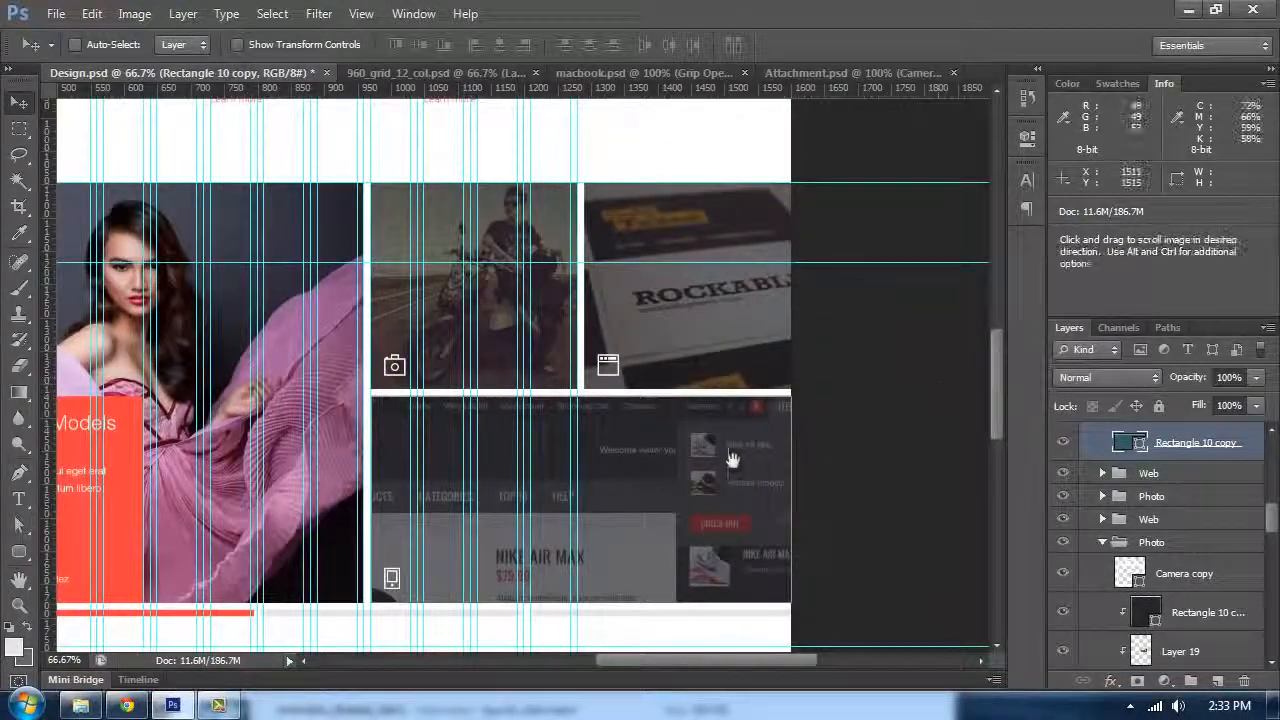
pyautogui.moveTo(731, 458); pyautogui.dragTo(849, 429)
pyautogui.moveTo(563, 380); pyautogui.dragTo(642, 388)
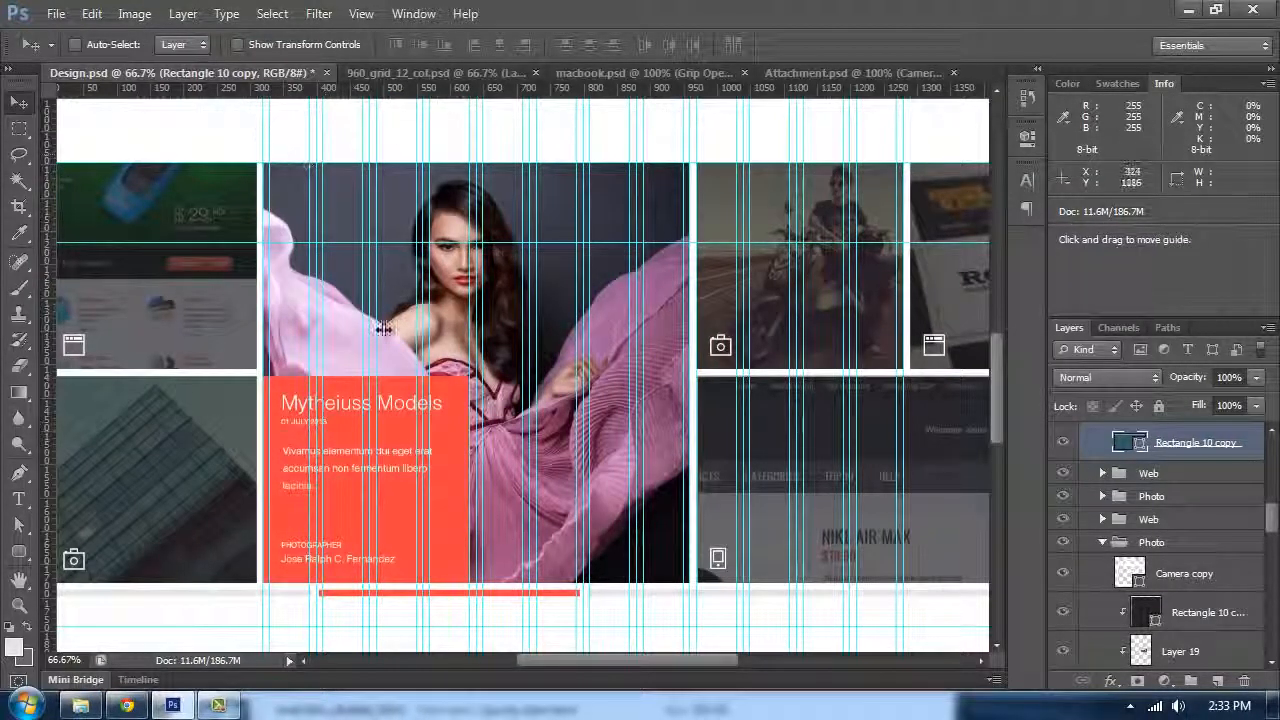
pyautogui.keyDown('ctrl'); pyautogui.click(578, 375); pyautogui.keyUp('ctrl')
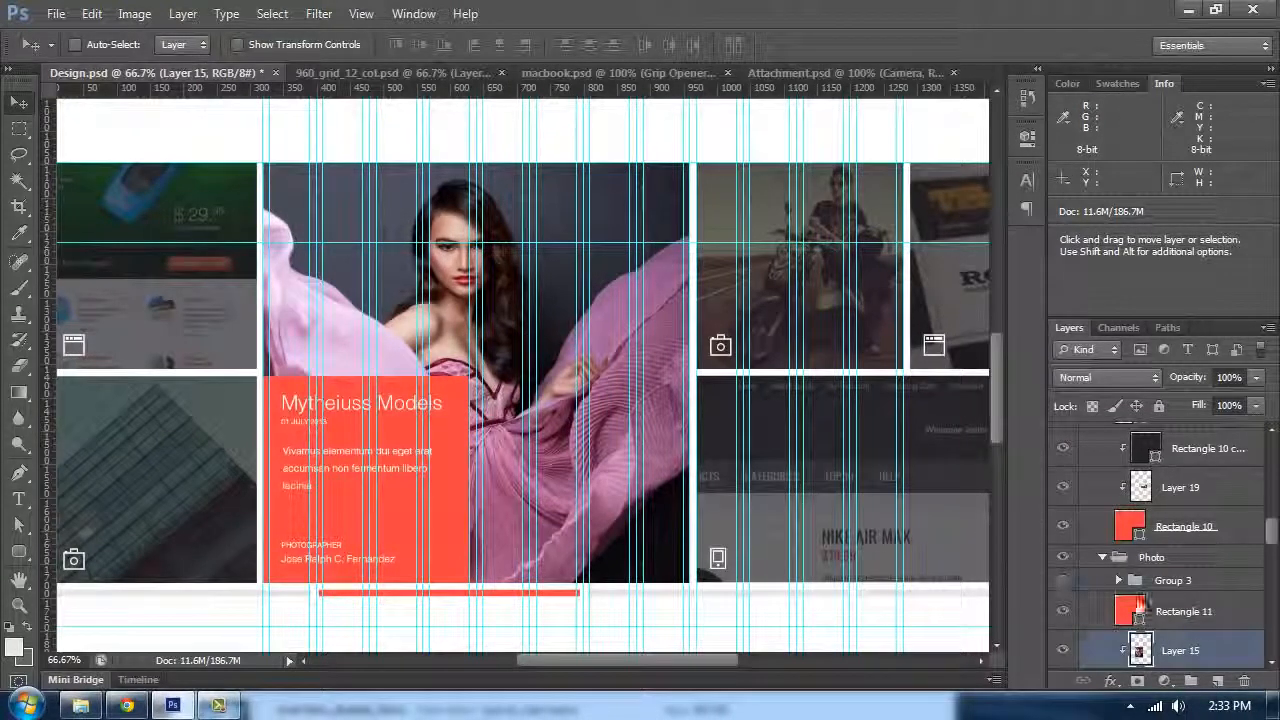
pyautogui.scroll(-2, 1140, 608)
pyautogui.click(1175, 618)
pyautogui.hotkey('ctrl', 't')
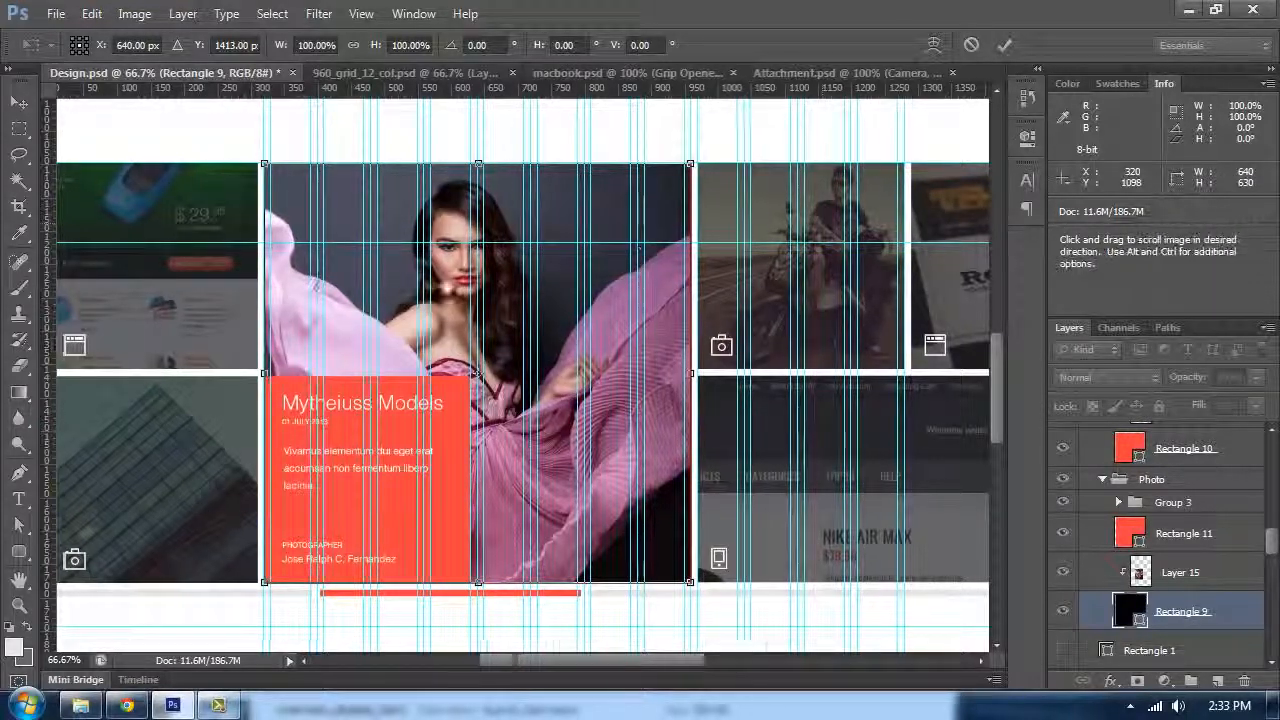
pyautogui.moveTo(272, 299); pyautogui.dragTo(477, 289)
pyautogui.click(19, 103)
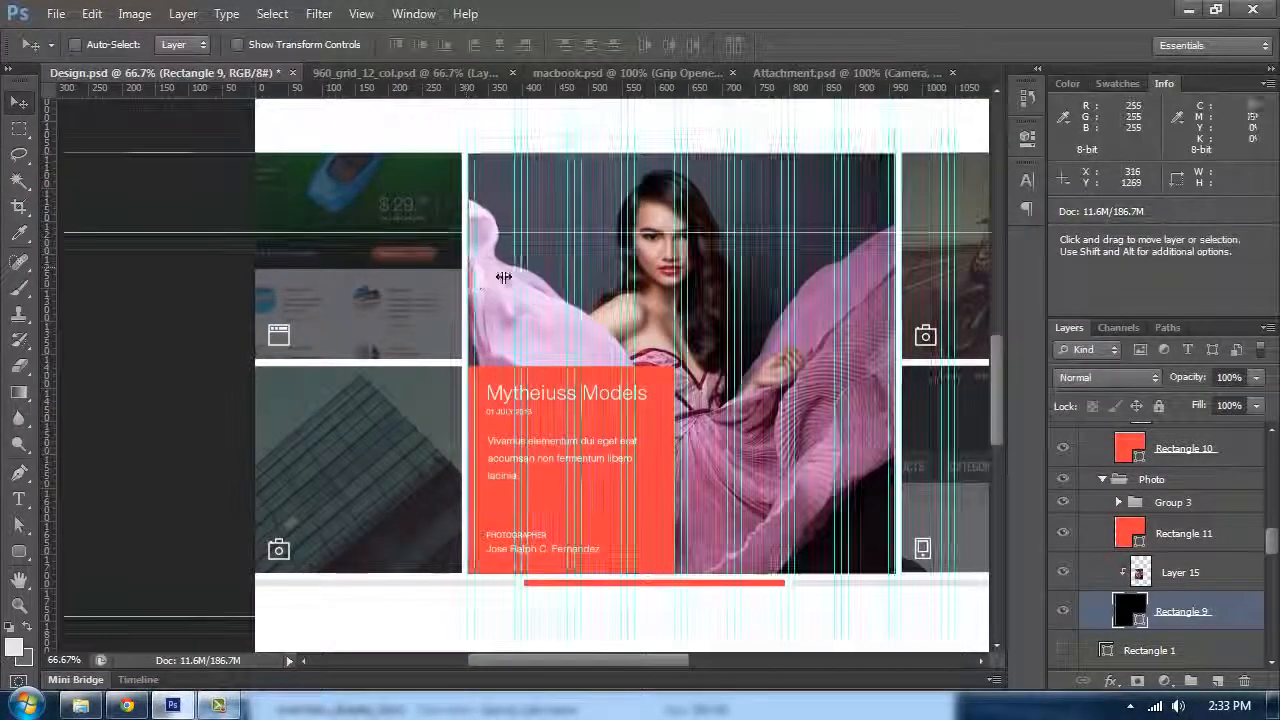
# Step: Hide the guides and review the portfolio tile layout around the model tile
pyautogui.hotkey('ctrl', ';')
pyautogui.moveTo(662, 311); pyautogui.dragTo(476, 305)
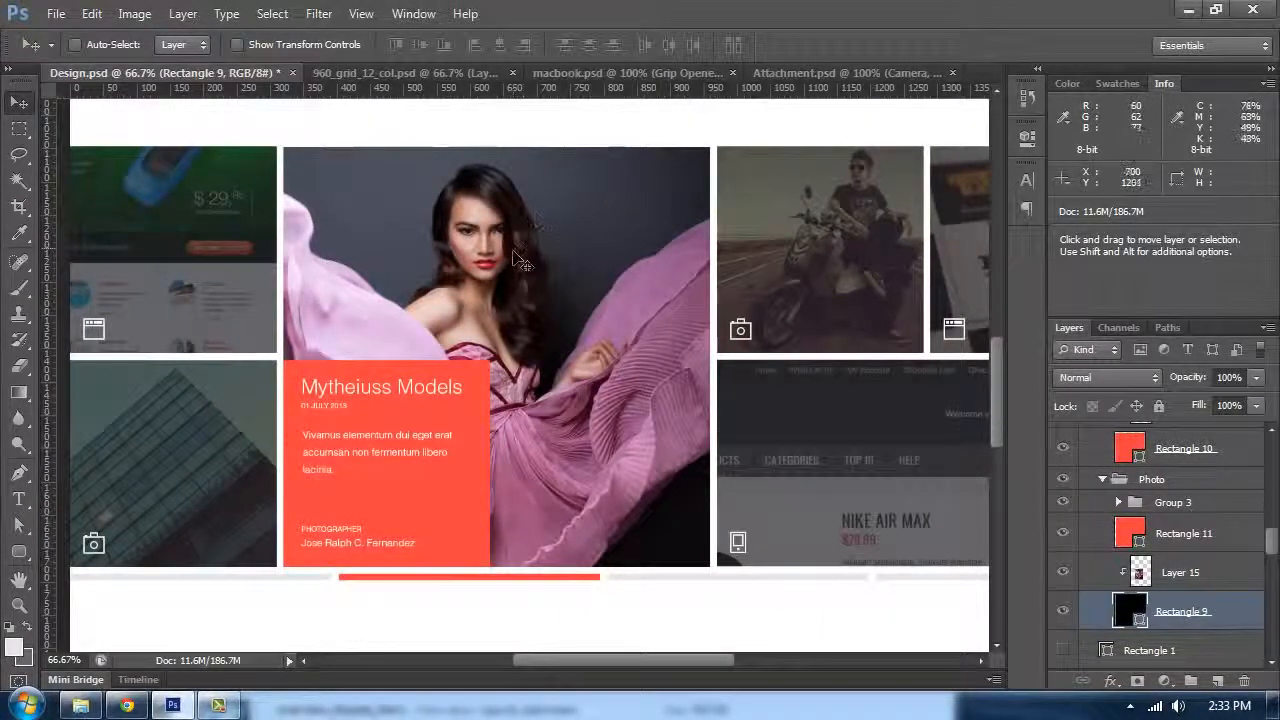
pyautogui.moveTo(355, 243); pyautogui.dragTo(440, 194)
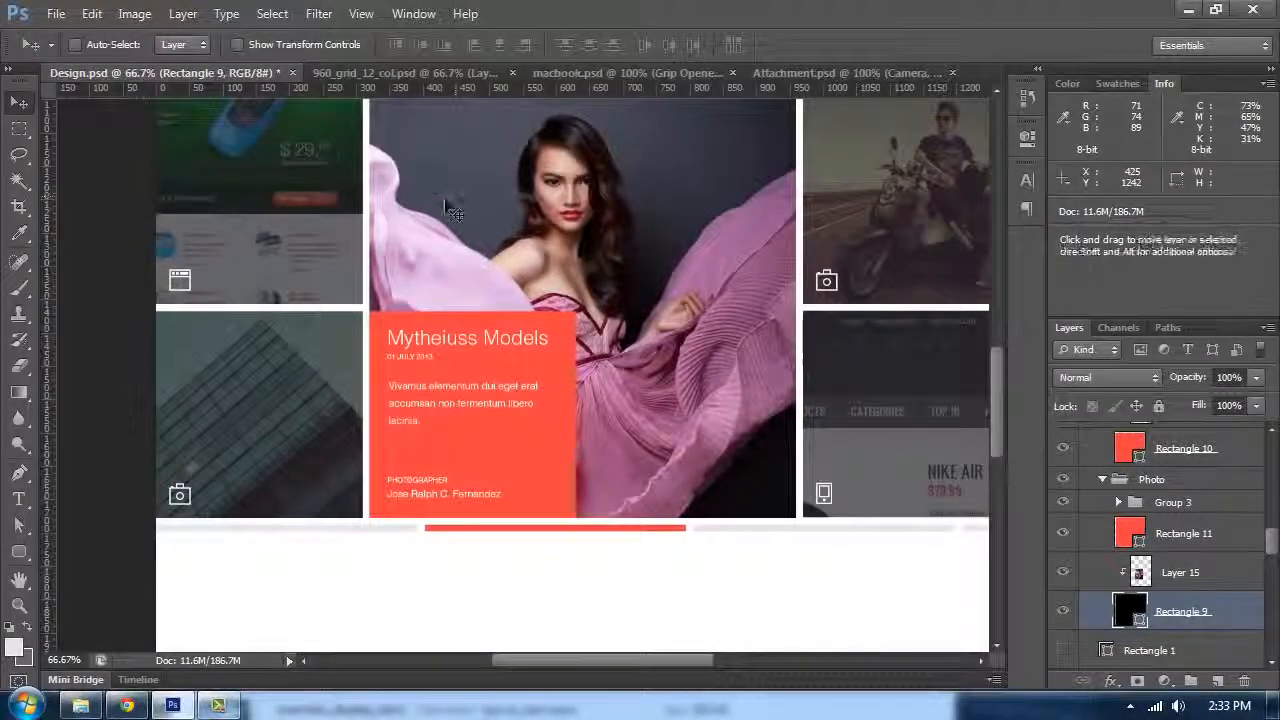
# Step: Open the Mytheiuss Models title text with the Type tool, accepting the font substitution
pyautogui.hotkey('ctrl', '+')
pyautogui.press('t')
pyautogui.click(466, 323)
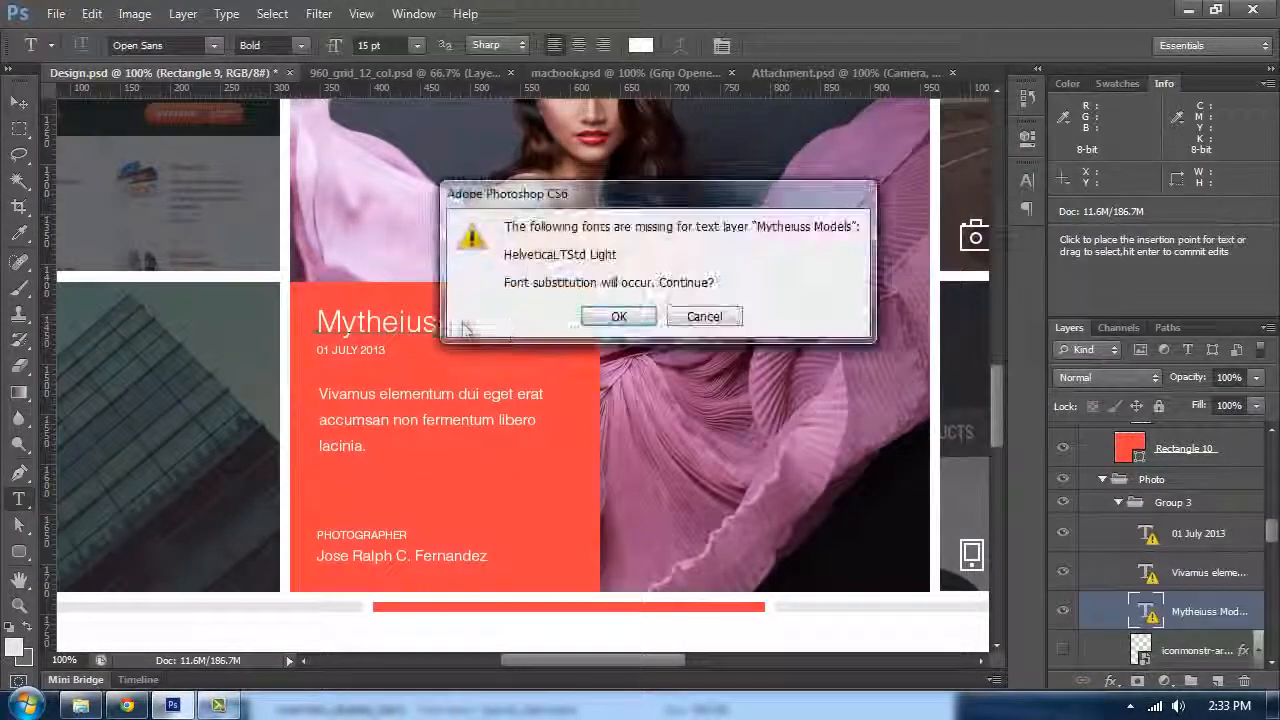
pyautogui.click(619, 316)
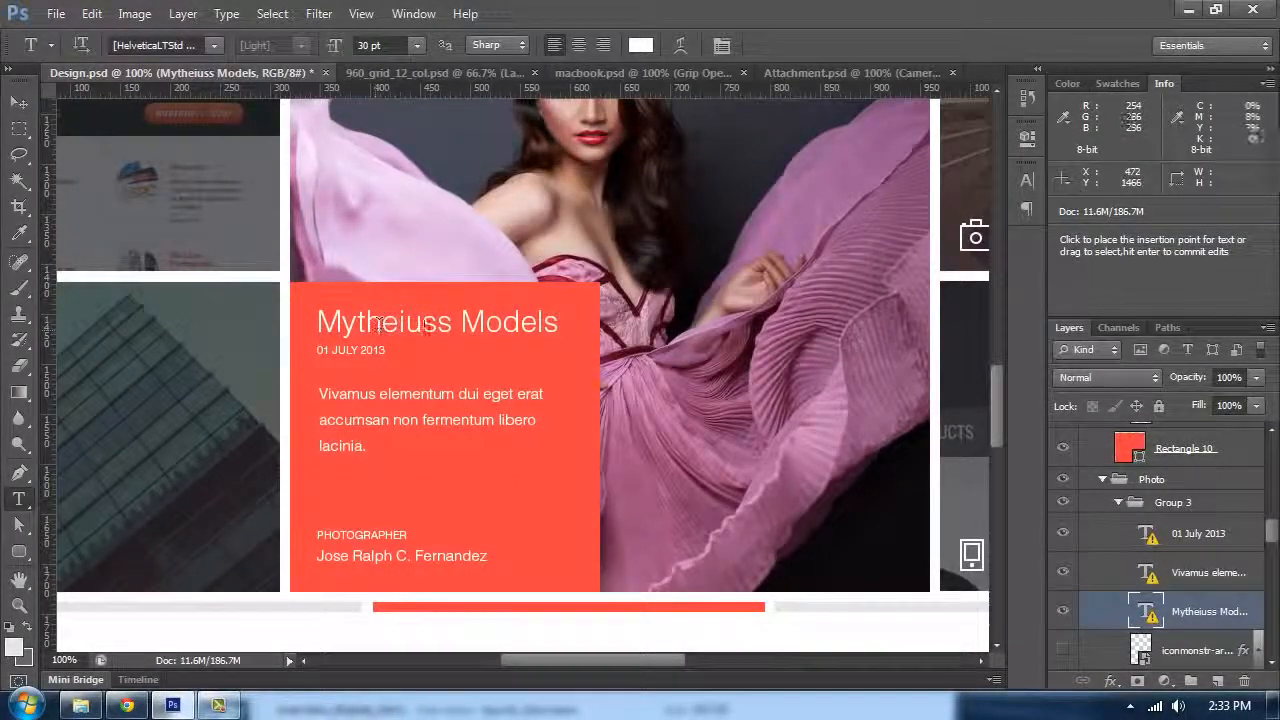
# Step: Review the model tile's caption block at different zoom levels with the Move tool
pyautogui.hotkey('ctrl', '-')
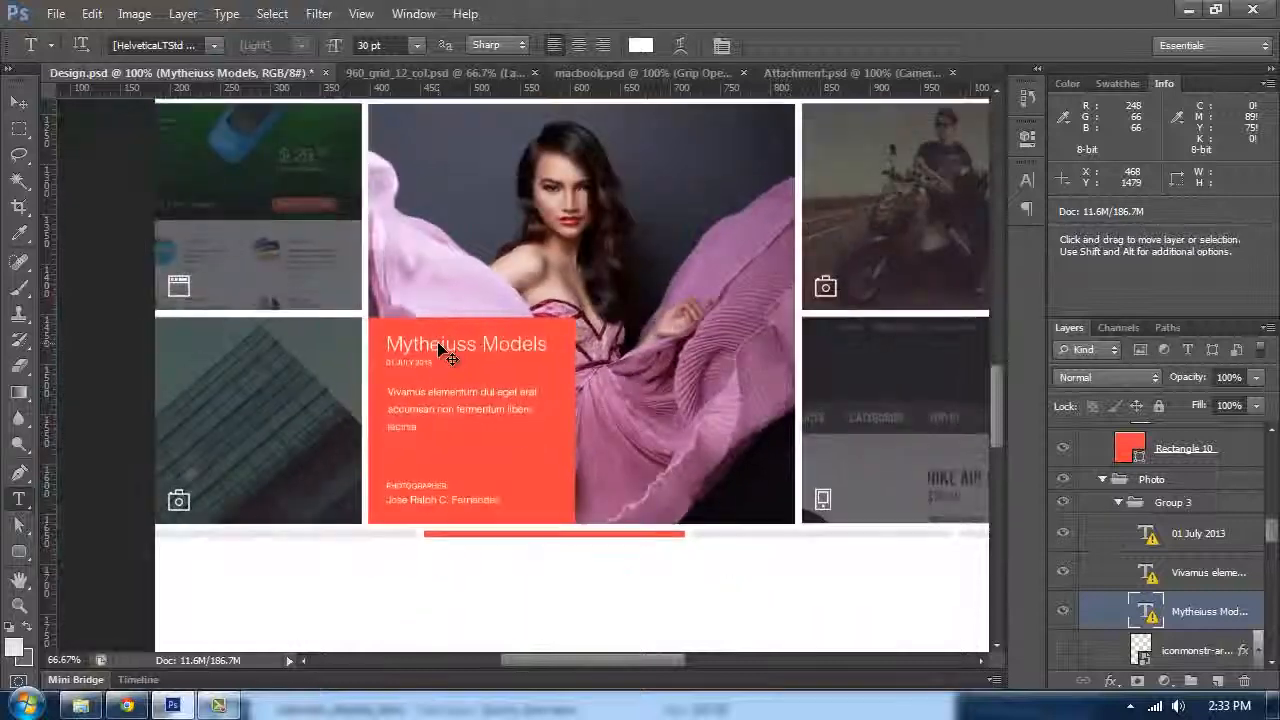
pyautogui.hotkey('ctrl', '-')
pyautogui.hotkey('ctrl', '+')
pyautogui.hotkey('ctrl', '+')
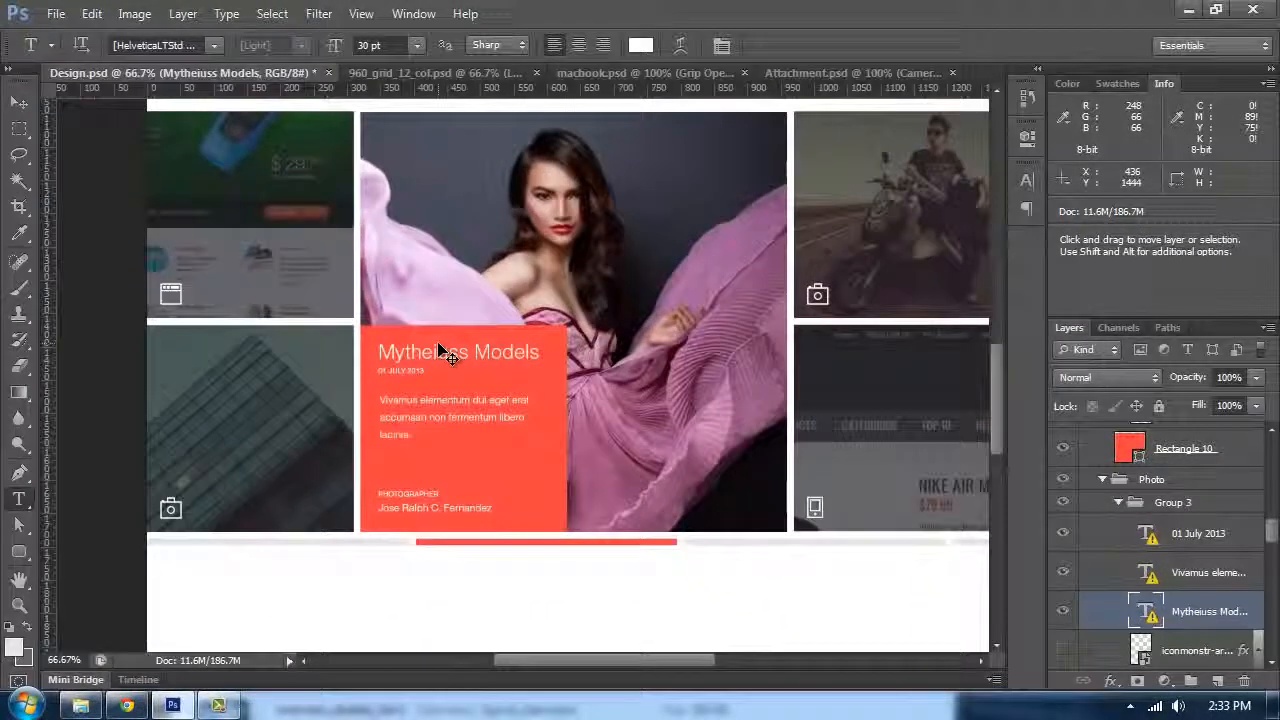
pyautogui.hotkey('ctrl', '-')
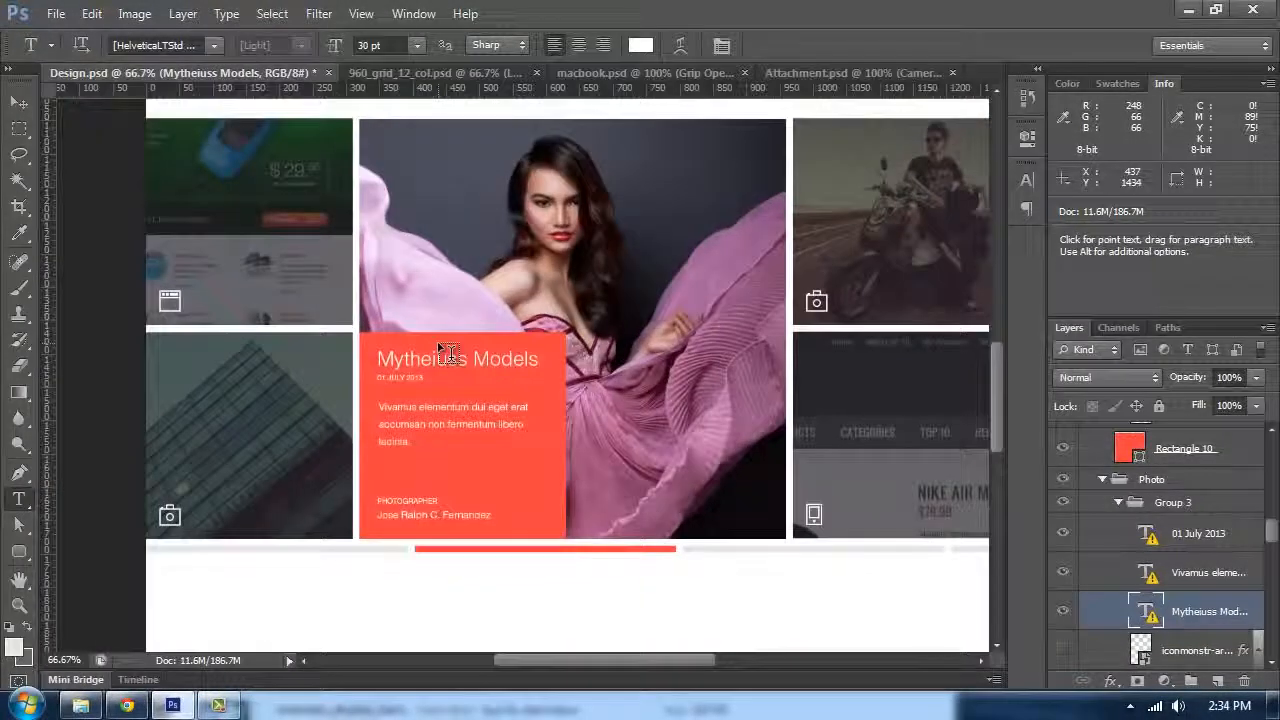
pyautogui.click(18, 102)
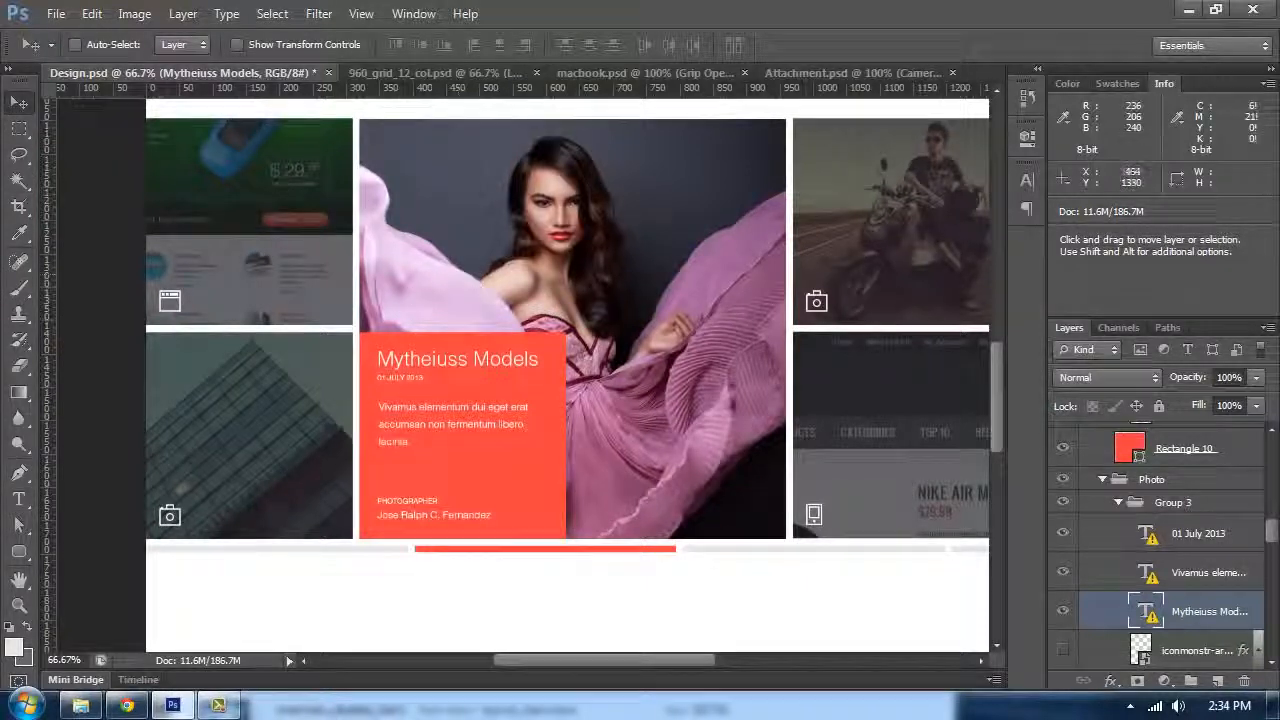
pyautogui.moveTo(666, 416); pyautogui.dragTo(613, 453)
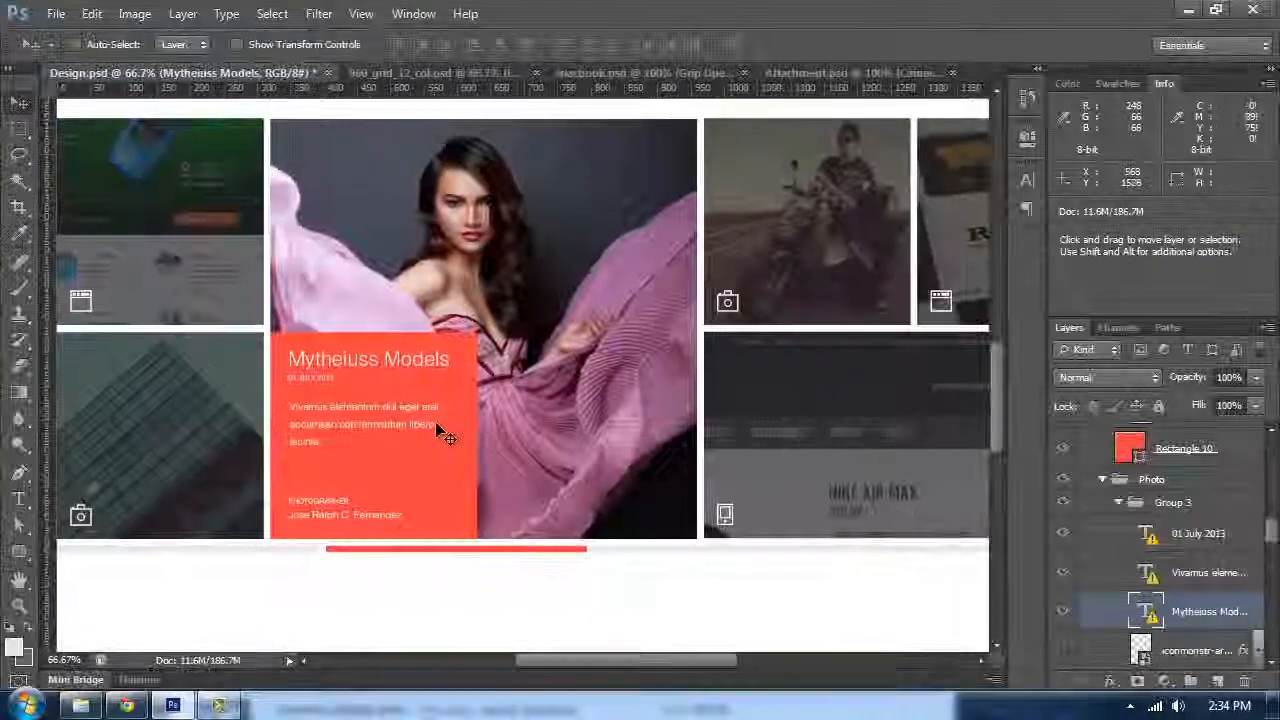
pyautogui.moveTo(421, 368); pyautogui.dragTo(420, 382)
pyautogui.moveTo(327, 306); pyautogui.dragTo(368, 325)
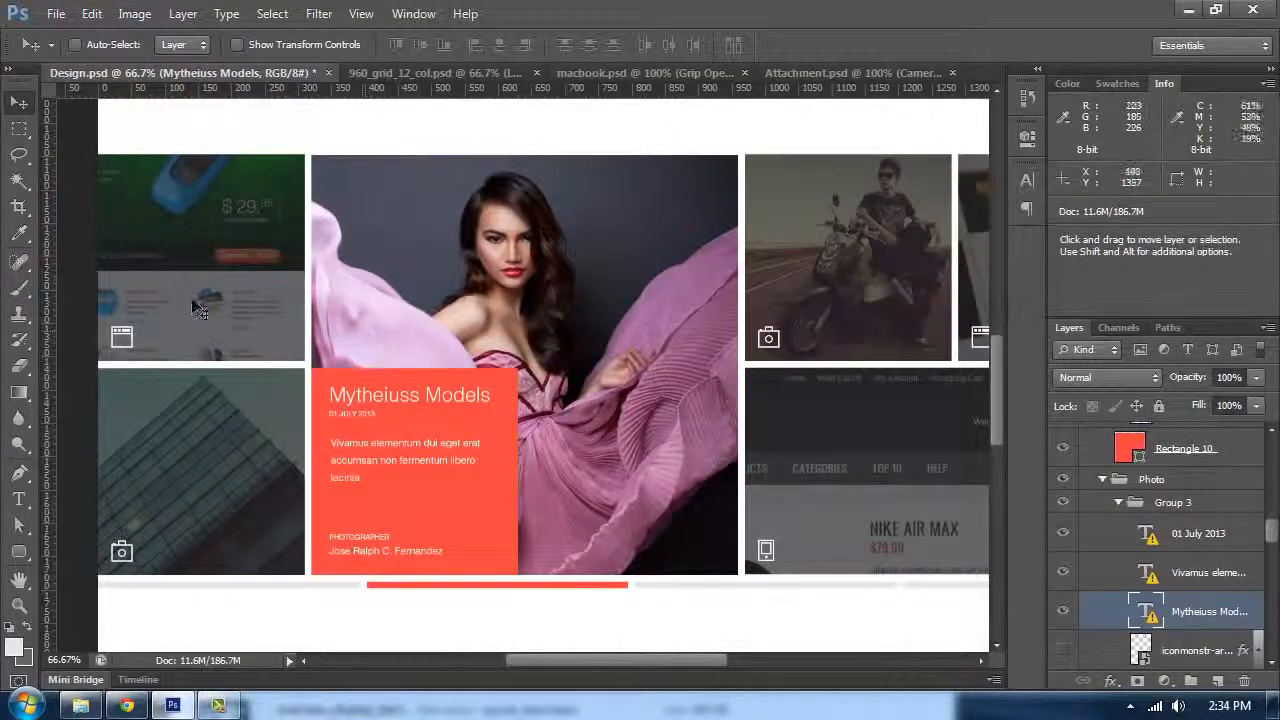
# Step: Select the browser icon layer on the web tile and start Free Transform on it
pyautogui.scroll(4, 140, 328)
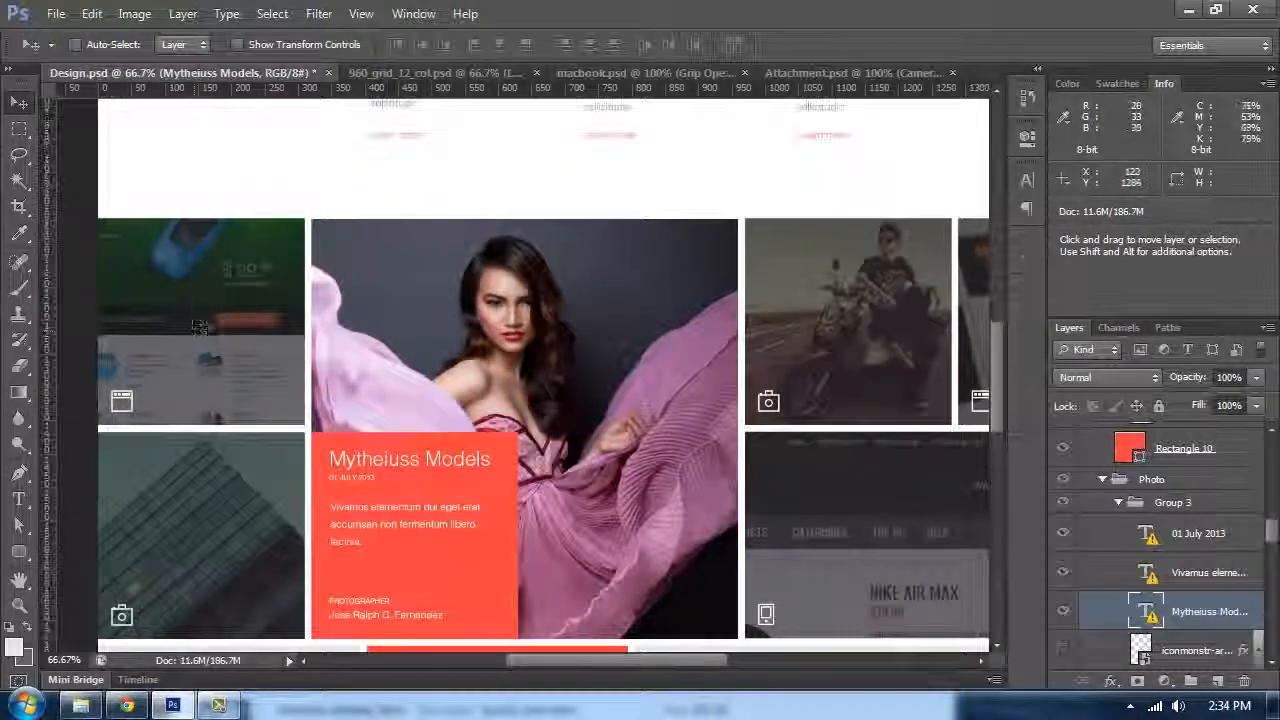
pyautogui.keyDown('ctrl'); pyautogui.click(124, 404); pyautogui.keyUp('ctrl')
pyautogui.hotkey('ctrl', 't')
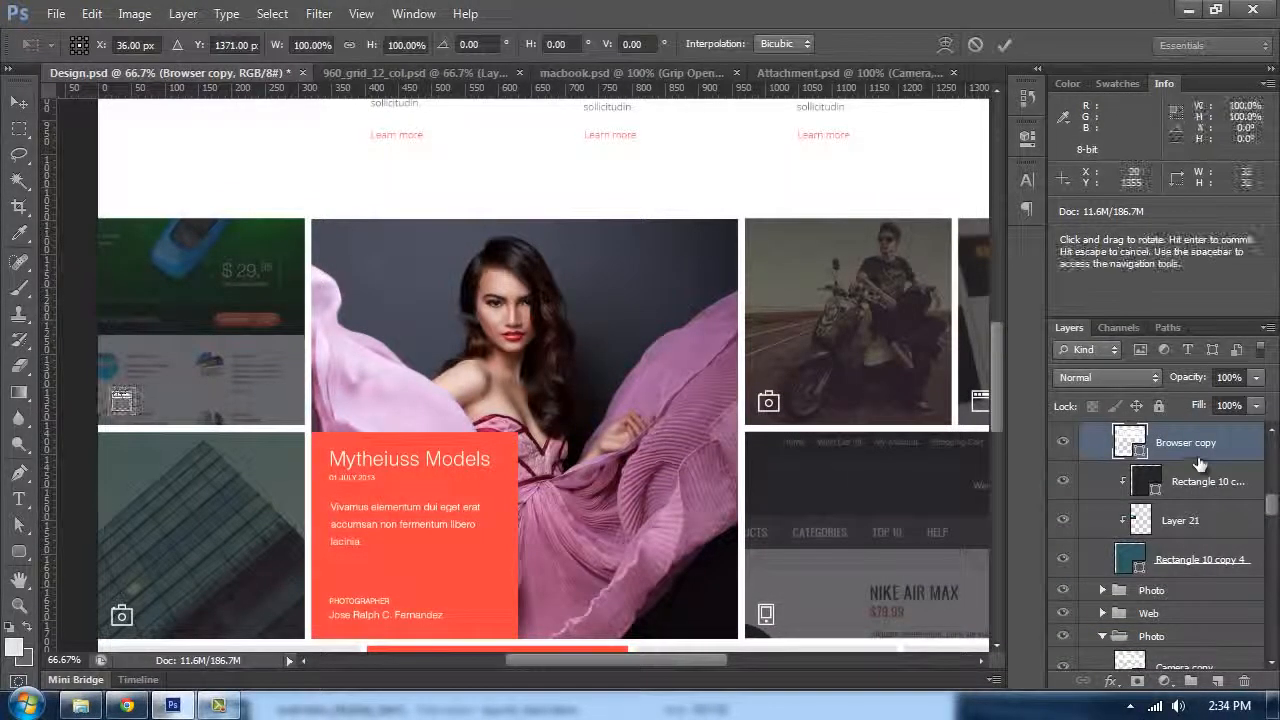
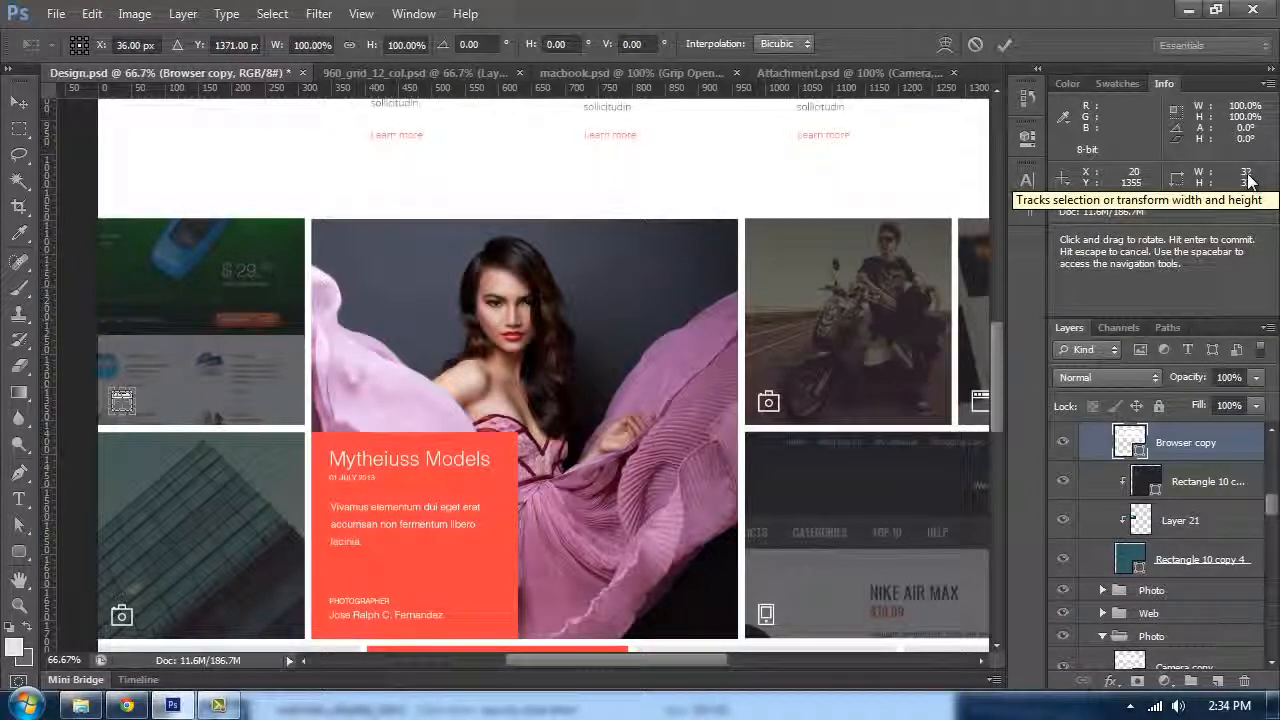
# Step: Commit the Browser copy layer's transform and nudge the layer down into place
pyautogui.press('Return')
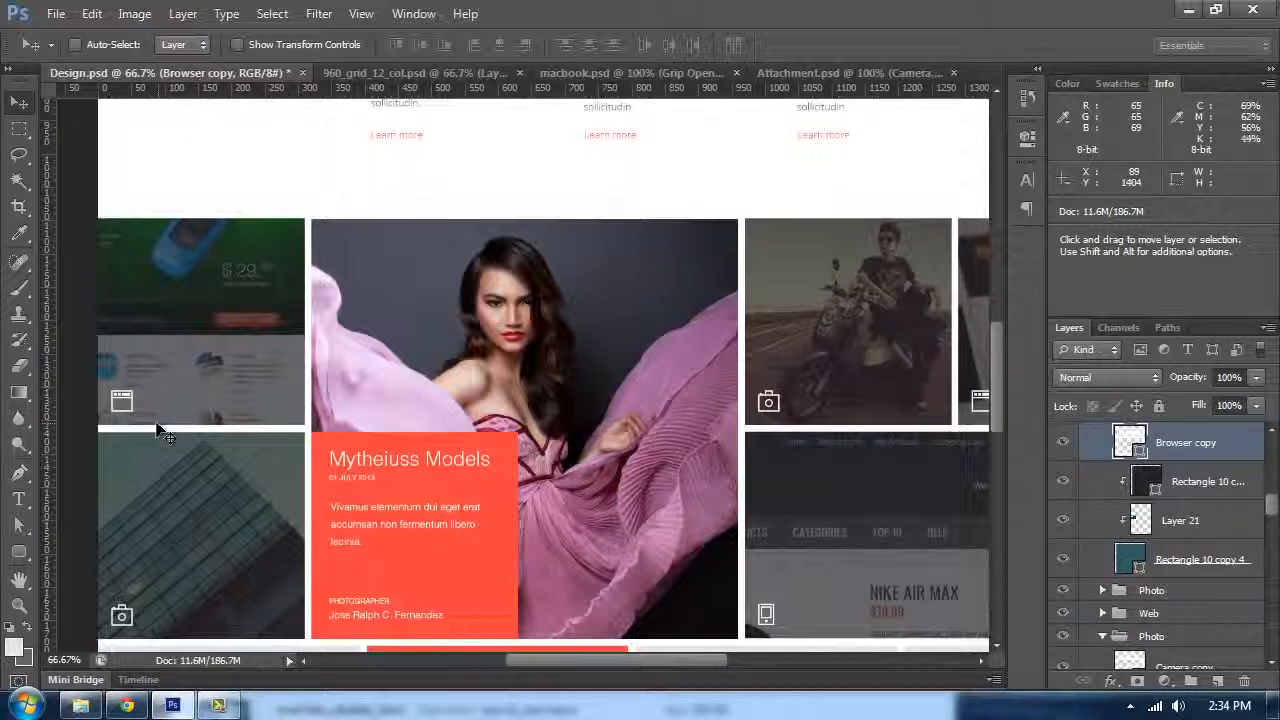
pyautogui.moveTo(122, 366); pyautogui.dragTo(370, 261)
pyautogui.hotkey('ctrl', '+')
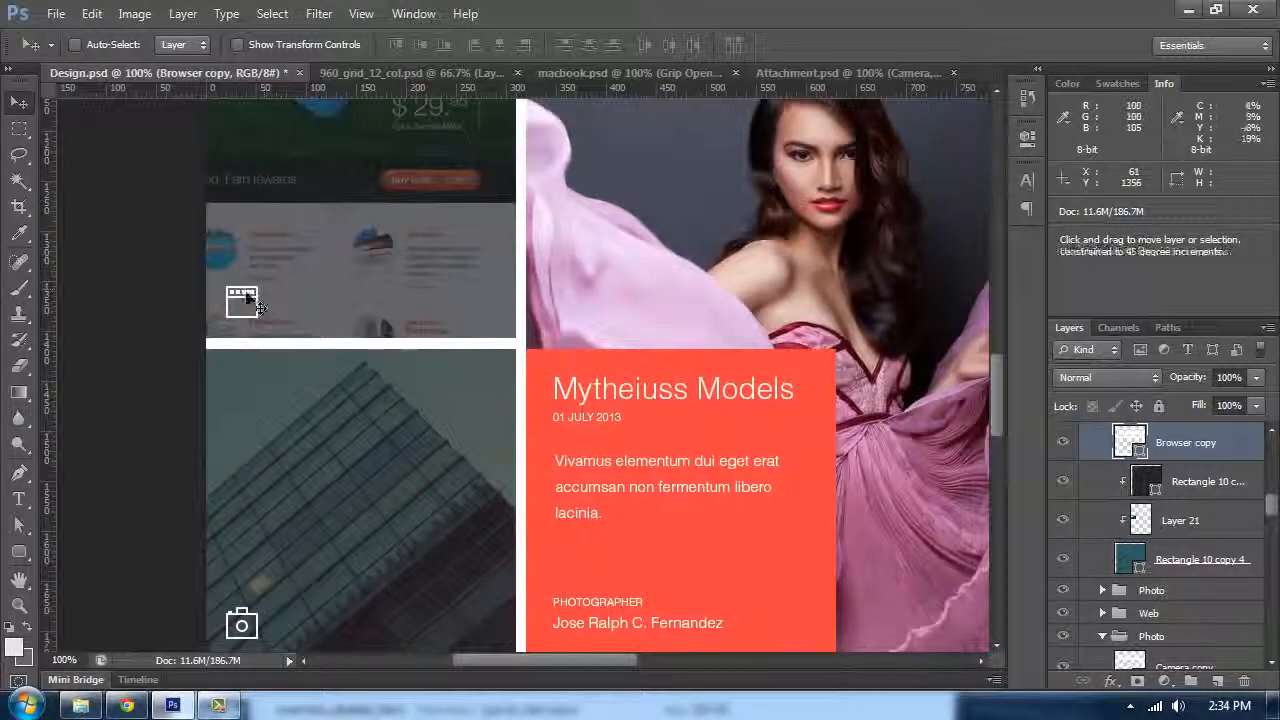
pyautogui.hotkey('shift', 'Down')
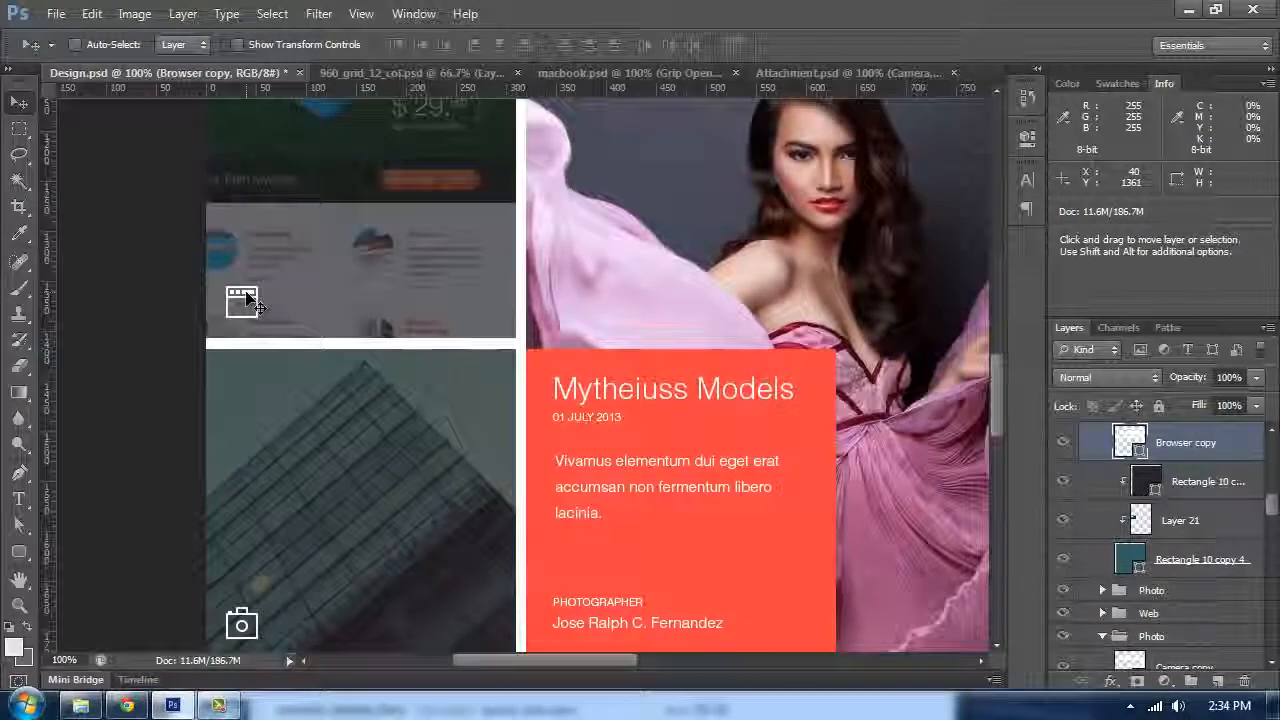
# Step: Set the foreground colour to #e5e5e5
pyautogui.press('Tab')
pyautogui.hotkey('ctrl', '-')
pyautogui.press('Tab')
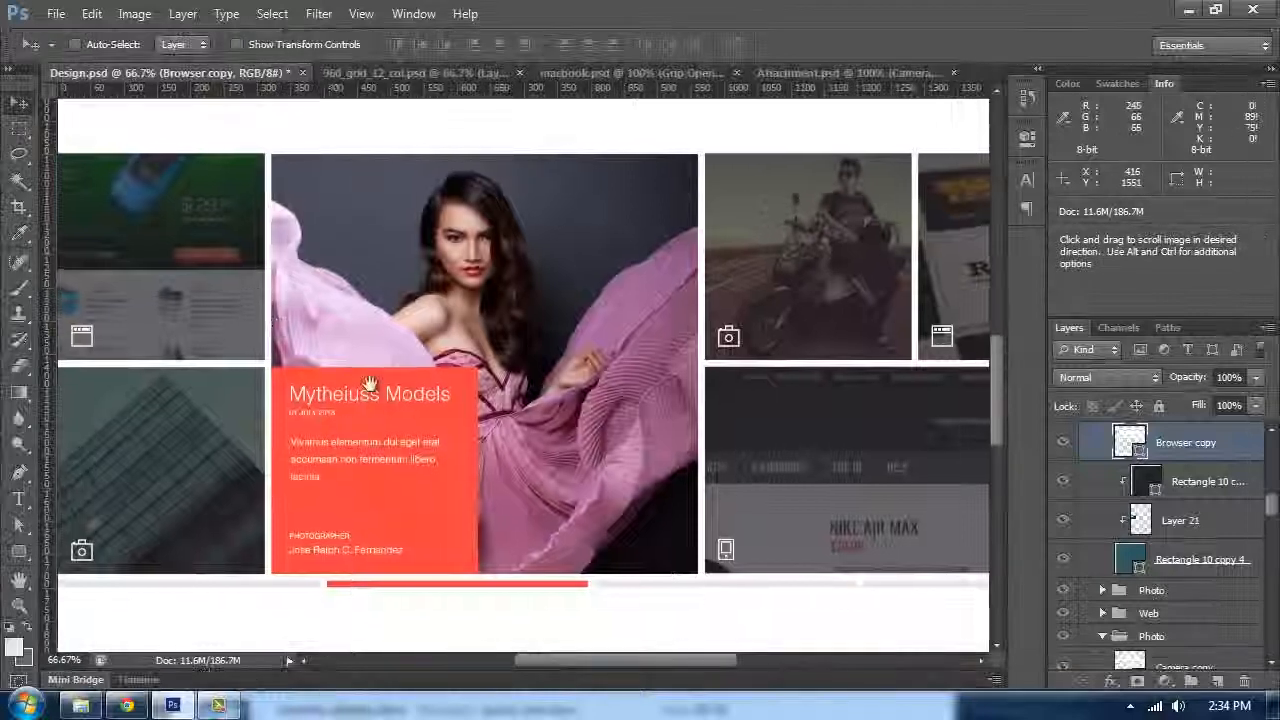
pyautogui.scroll(-5, 366, 371)
pyautogui.hscroll(-2, 471, 369)
pyautogui.scroll(1, 478, 303)
pyautogui.scroll(1, 478, 303)
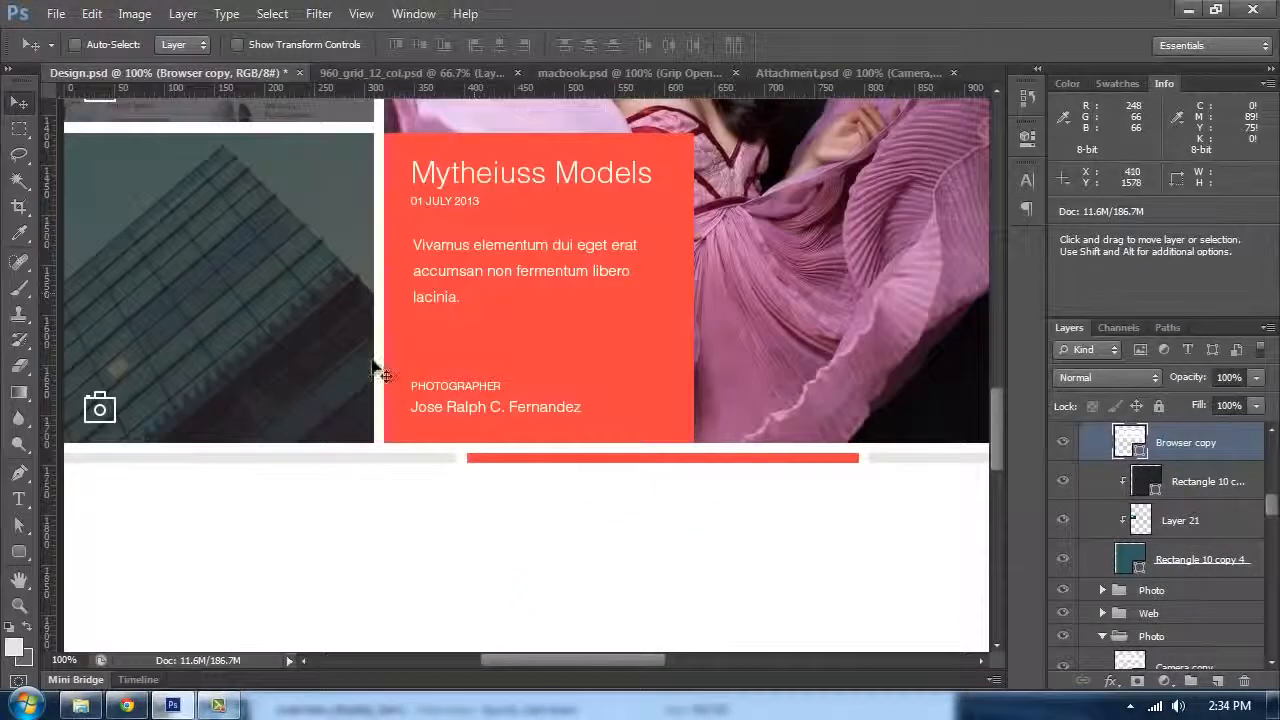
pyautogui.scroll(-3, 543, 370)
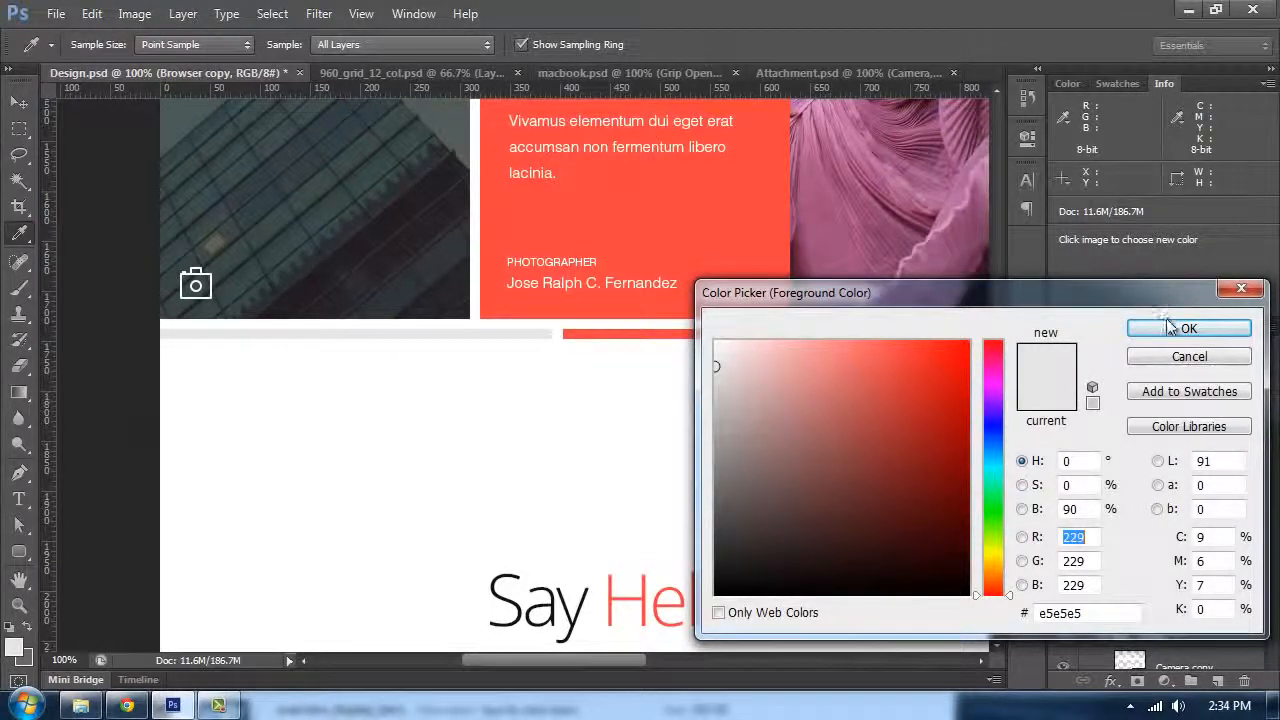
pyautogui.click(1170, 327)
# Step: Pan along the slider bar beneath the portfolio images to inspect its segments
pyautogui.moveTo(805, 311)
pyautogui.mouseDown()
pyautogui.moveTo(544, 312)
pyautogui.moveTo(649, 329)
pyautogui.mouseUp()
pyautogui.moveTo(312, 329); pyautogui.dragTo(454, 329)
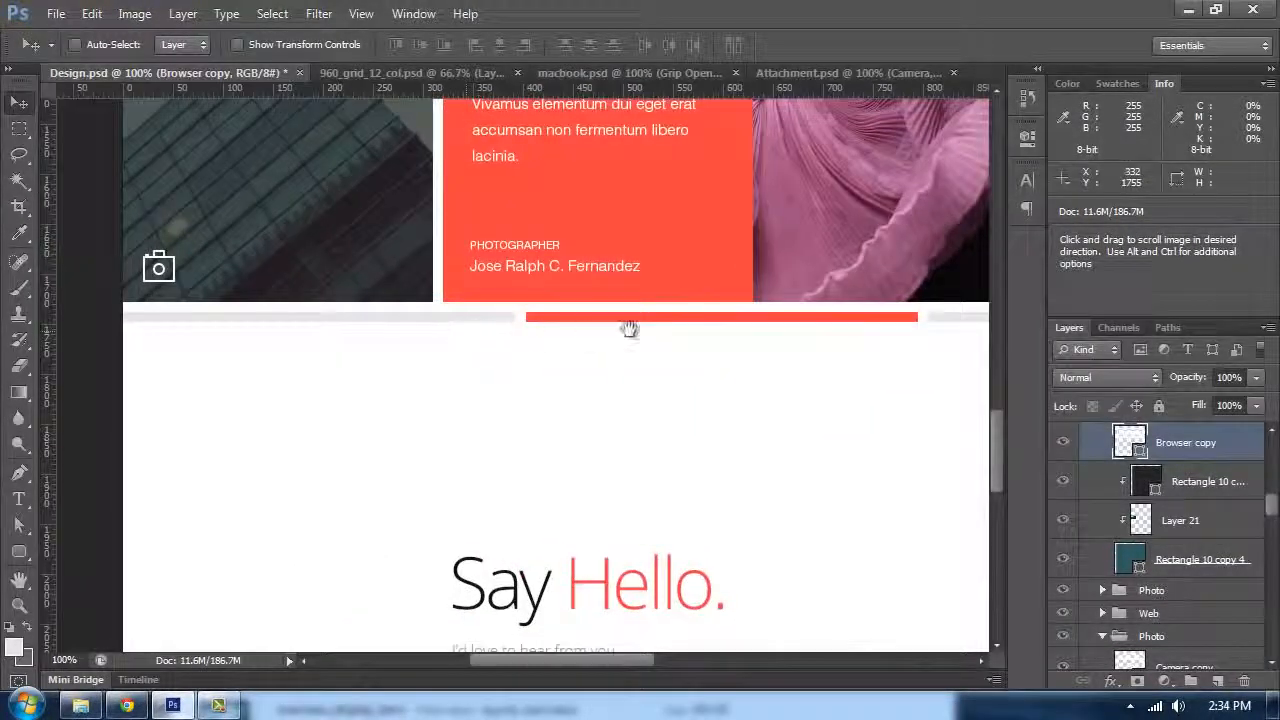
pyautogui.moveTo(670, 329); pyautogui.dragTo(389, 326)
pyautogui.moveTo(598, 340); pyautogui.dragTo(423, 352)
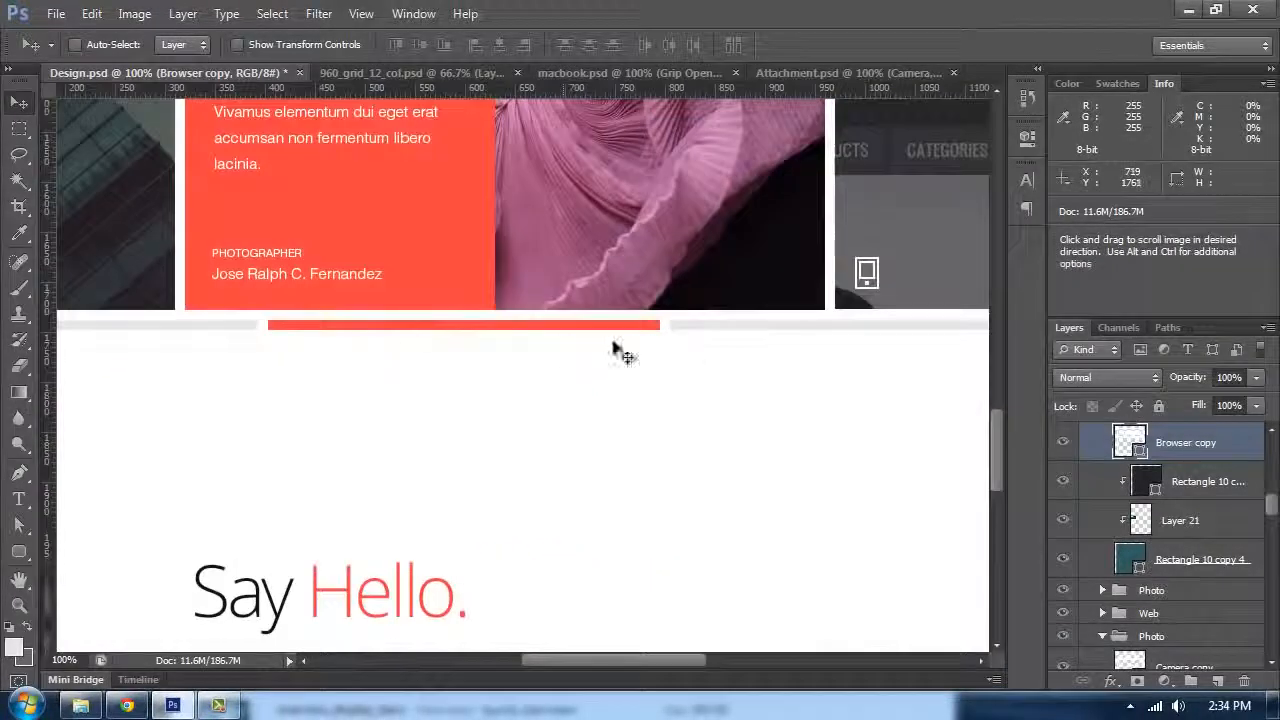
pyautogui.moveTo(704, 331); pyautogui.dragTo(400, 339)
pyautogui.moveTo(534, 334); pyautogui.dragTo(800, 334)
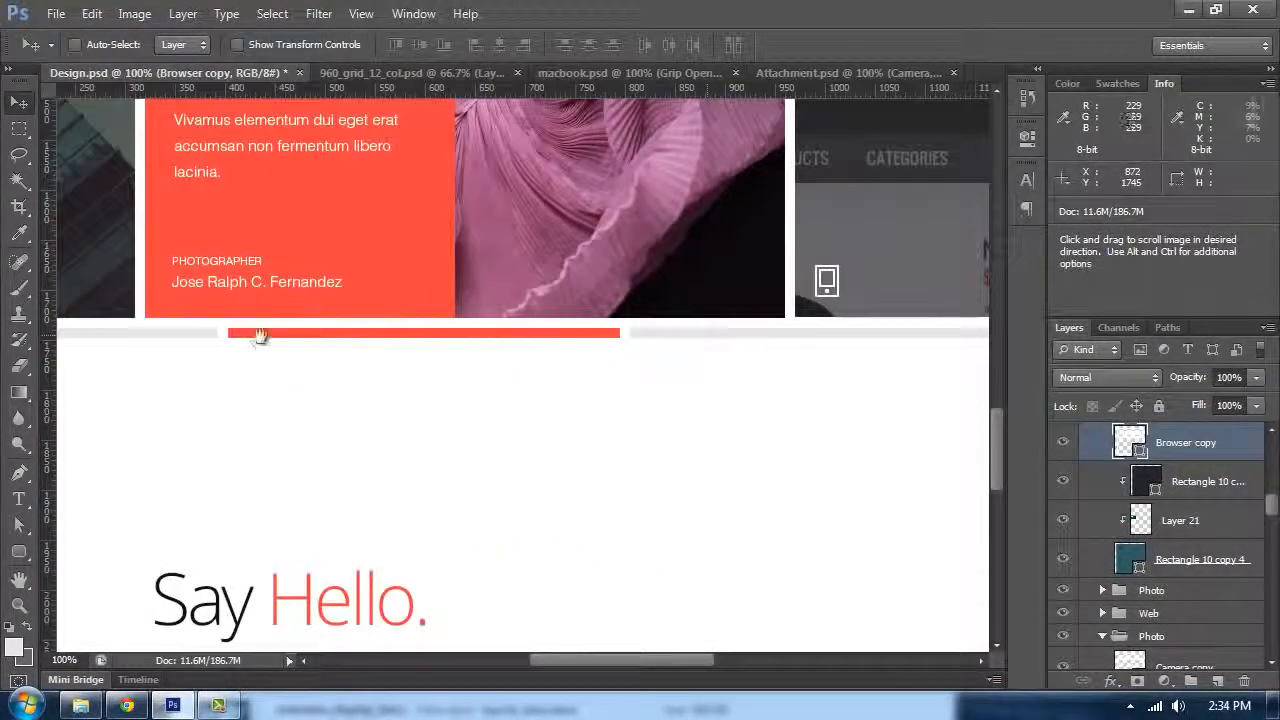
pyautogui.moveTo(598, 349); pyautogui.dragTo(267, 372)
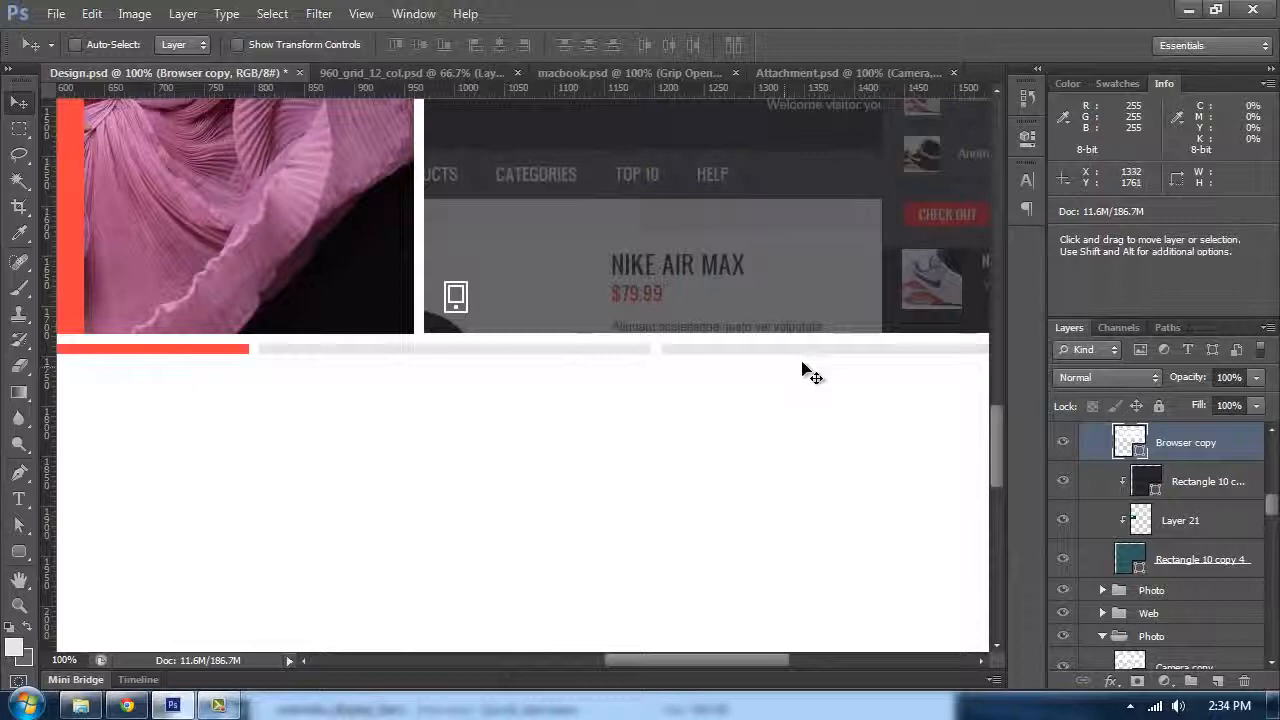
pyautogui.hotkey('ctrl', '-')
pyautogui.hotkey('ctrl', '-')
pyautogui.moveTo(215, 411); pyautogui.dragTo(503, 408)
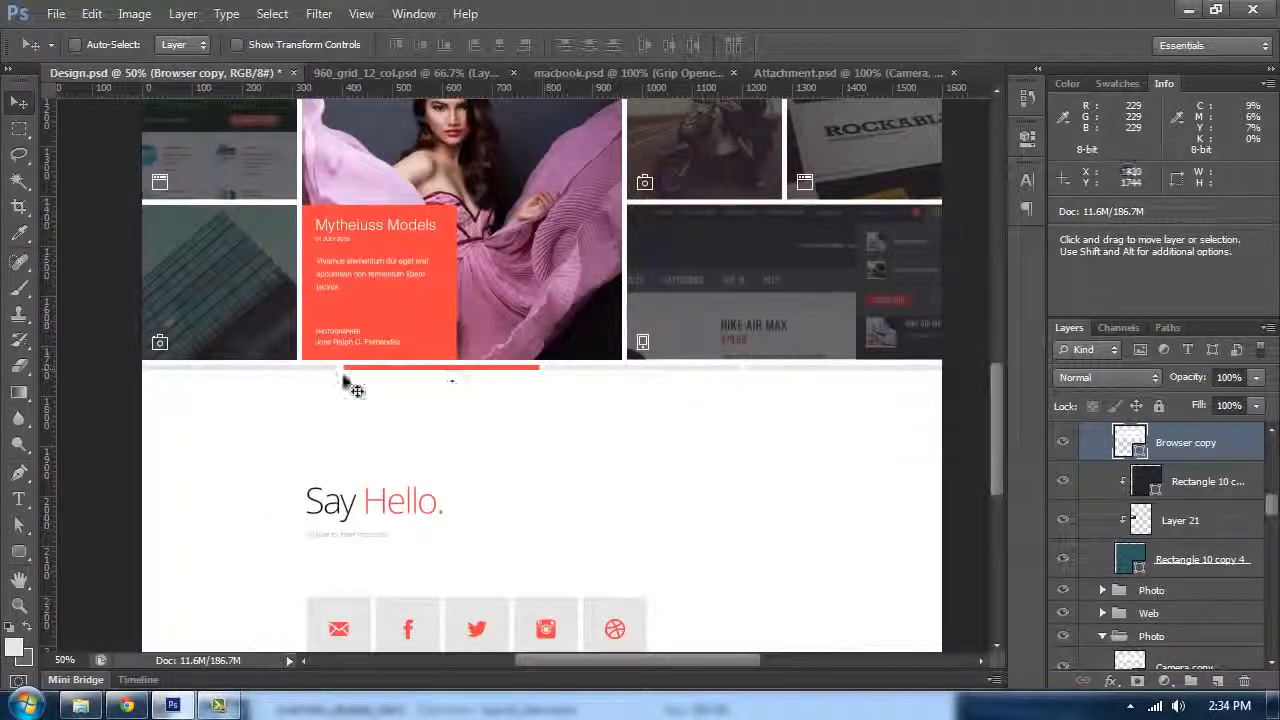
# Step: Compare the lower area of the 960 grid document with the Say Hello contact section in Design.psd
pyautogui.click(366, 74)
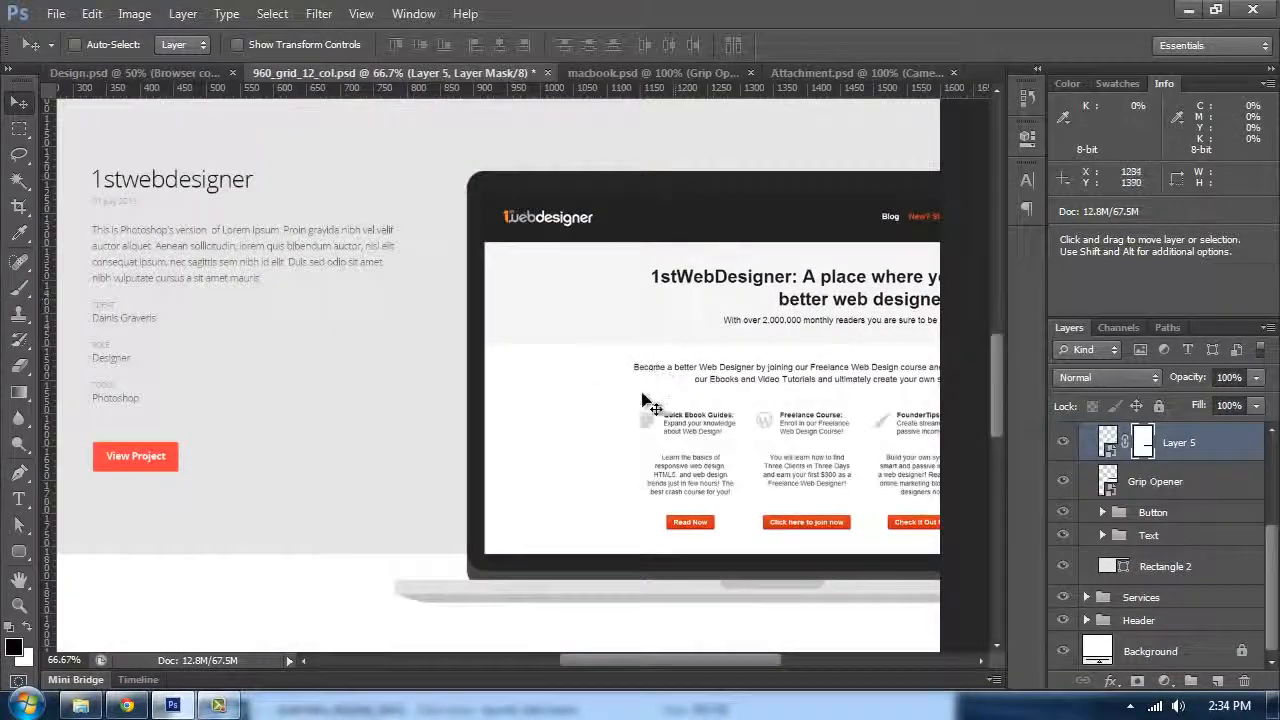
pyautogui.scroll(-2, 620, 408)
pyautogui.hotkey('ctrl', '-')
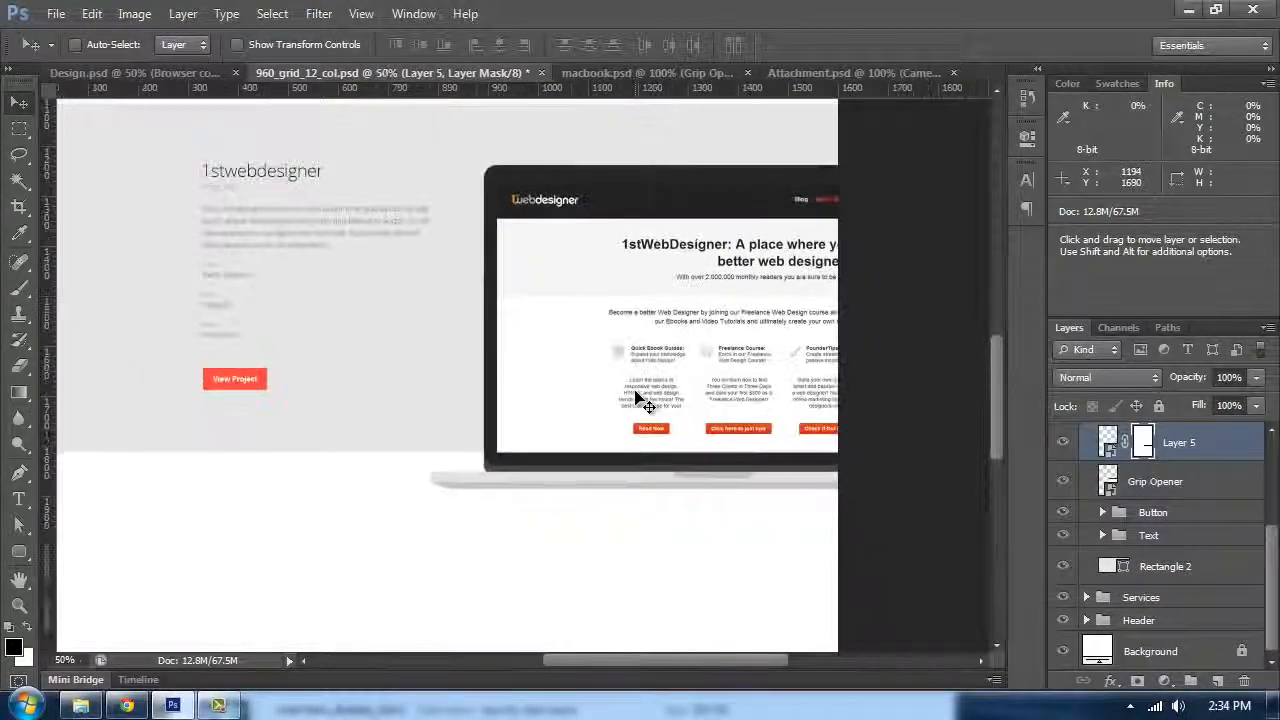
pyautogui.press('Tab')
pyautogui.moveTo(636, 394); pyautogui.dragTo(565, 220)
pyautogui.press('Tab')
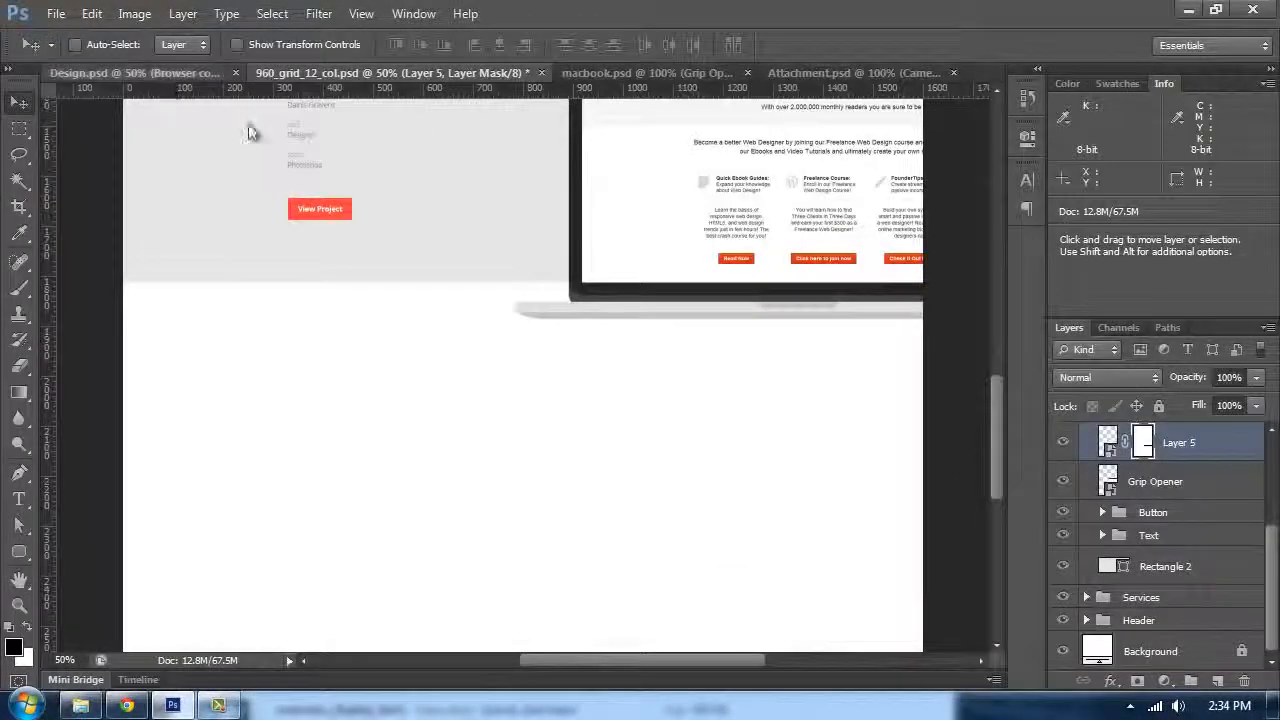
pyautogui.click(173, 74)
pyautogui.scroll(-2, 450, 400)
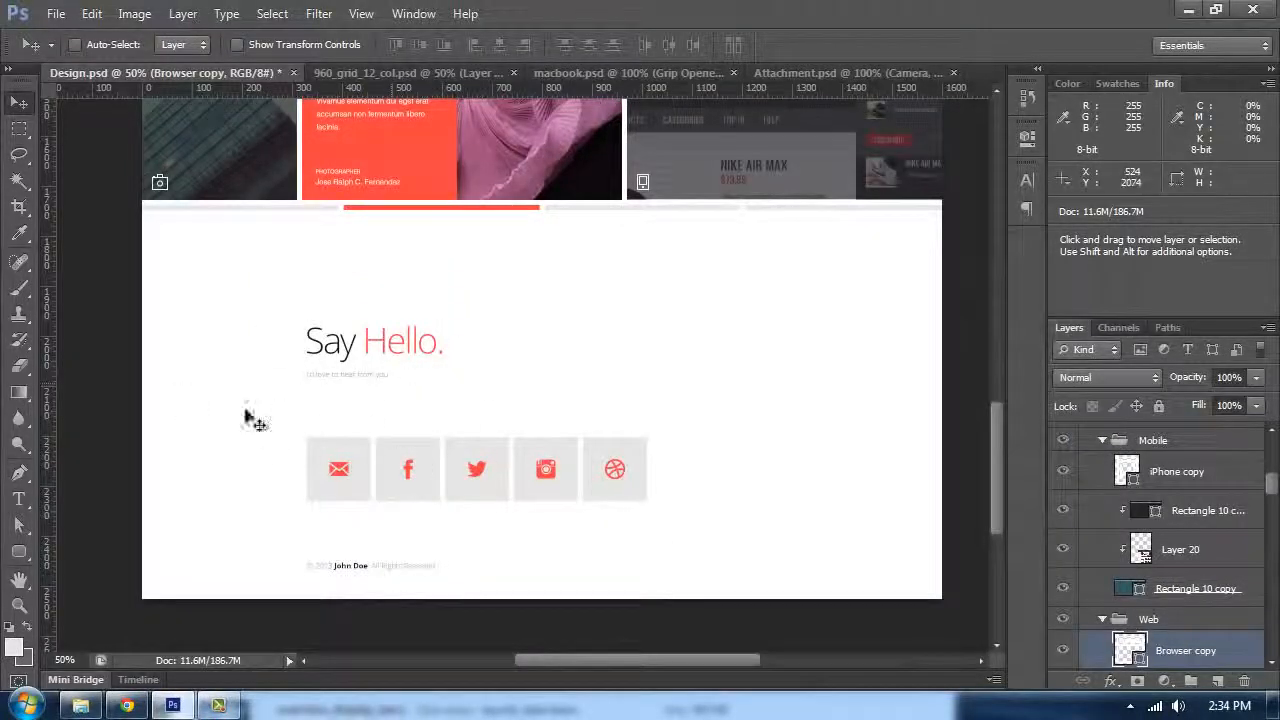
pyautogui.hotkey('ctrl', '+')
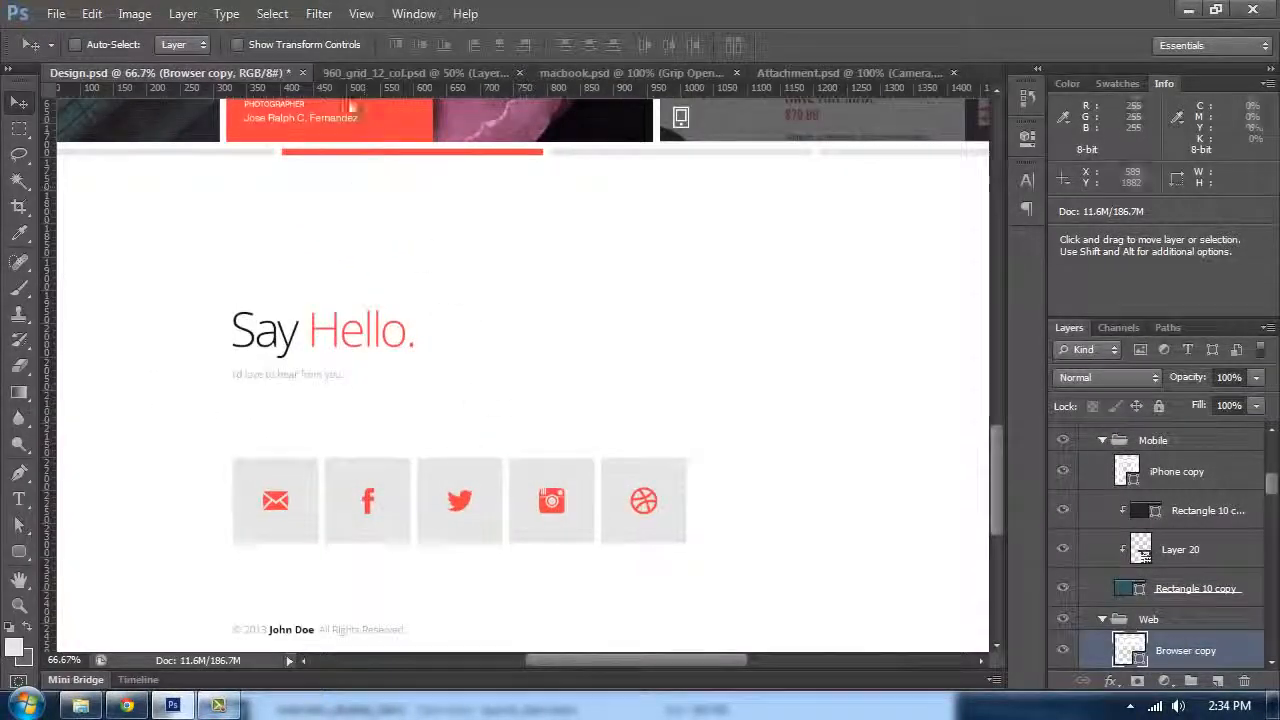
pyautogui.scroll(1, 540, 278)
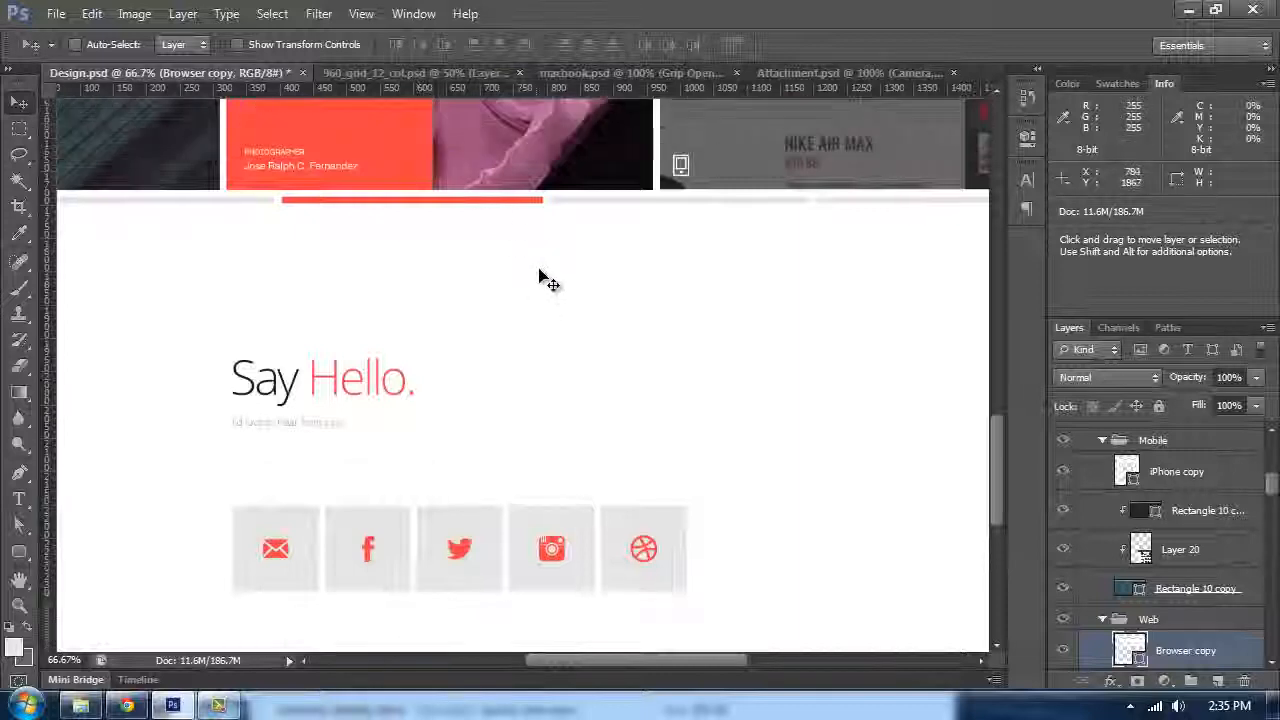
pyautogui.scroll(2, 540, 278)
# Step: In the 960 grid document, show the guides and make the Baseline Grid layer visible
pyautogui.click(432, 73)
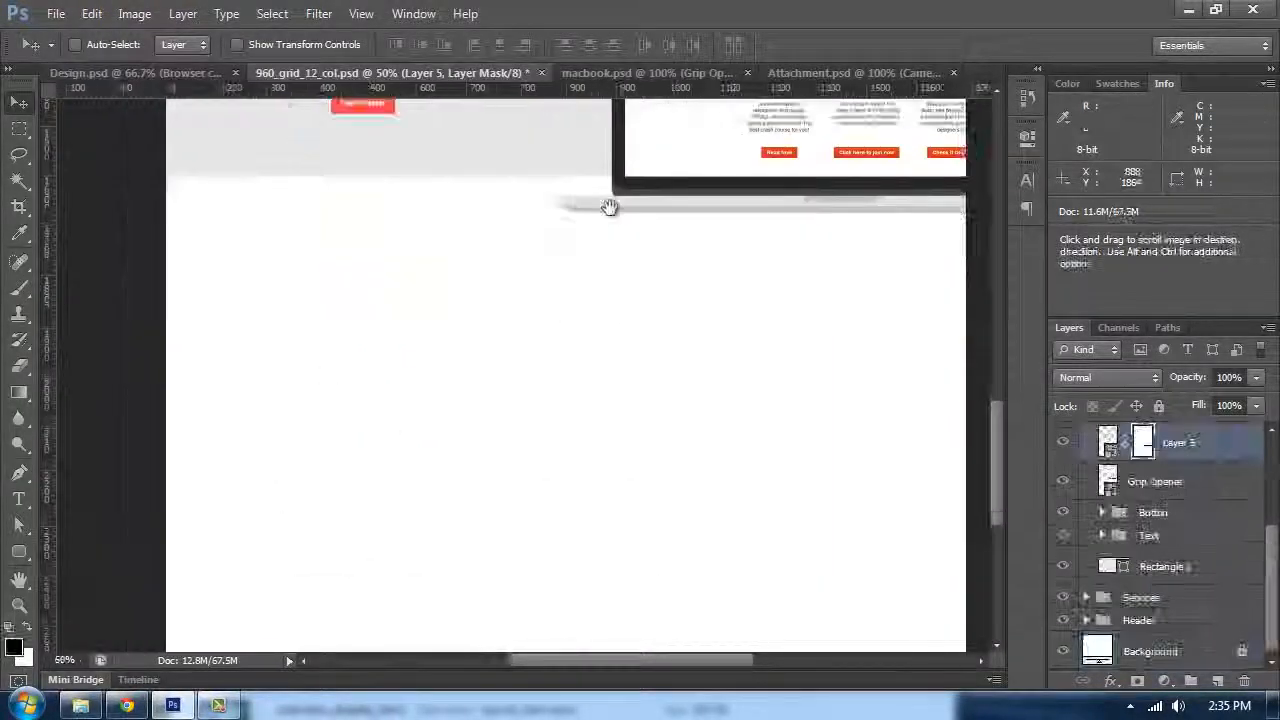
pyautogui.hotkey('ctrl', ';')
pyautogui.hotkey('ctrl', '+')
pyautogui.moveTo(824, 203); pyautogui.dragTo(663, 312)
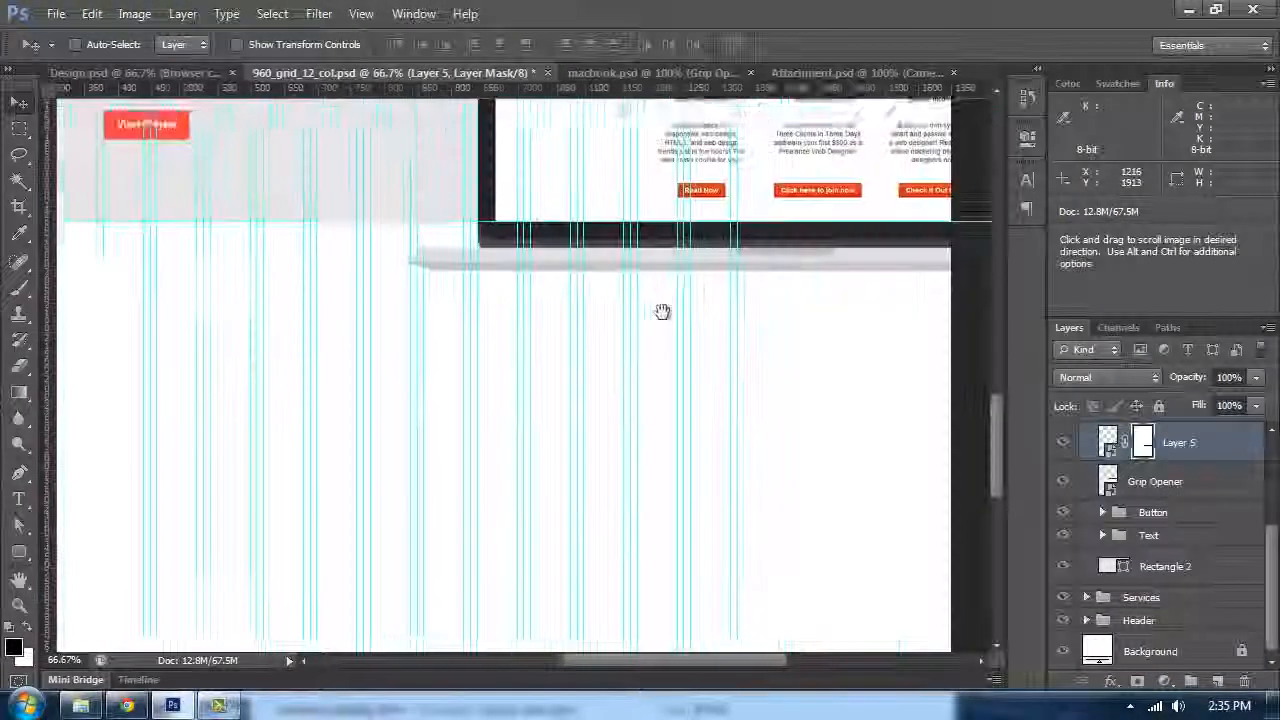
pyautogui.hotkey('ctrl', '+')
pyautogui.scroll(3, 1137, 537)
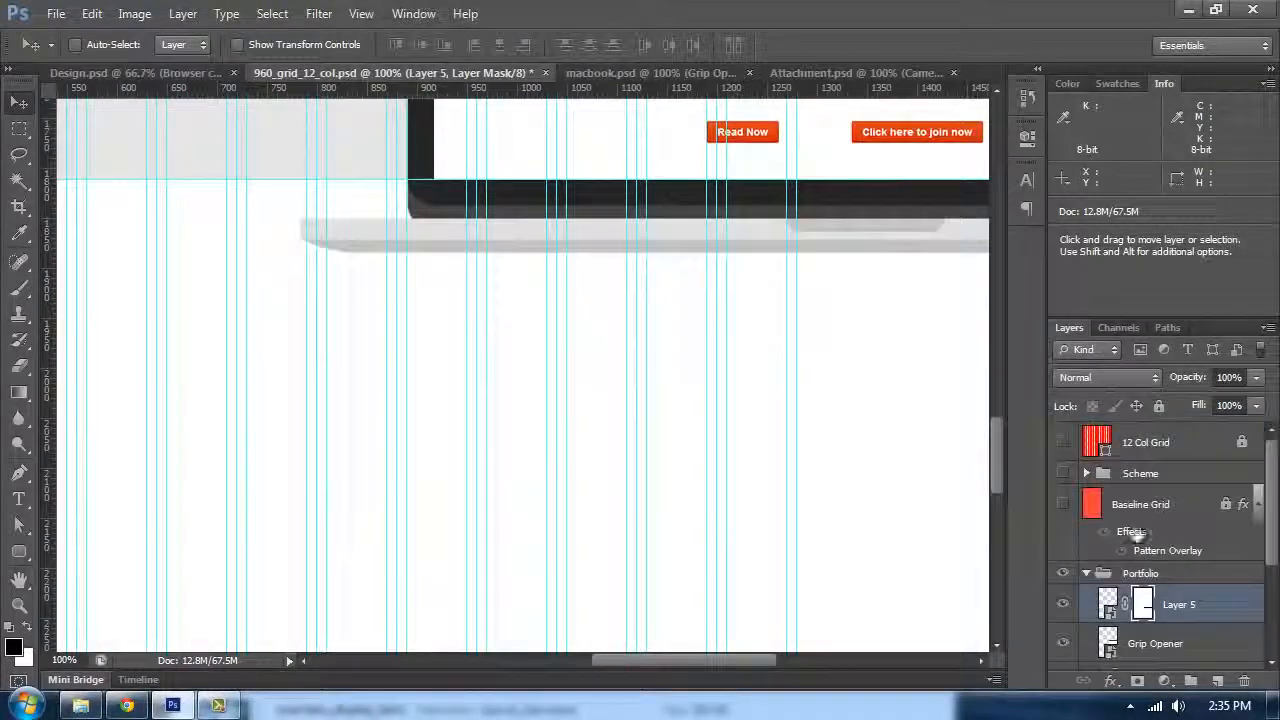
pyautogui.click(1063, 504)
pyautogui.hotkey('ctrl', '+')
pyautogui.hotkey('ctrl', '+')
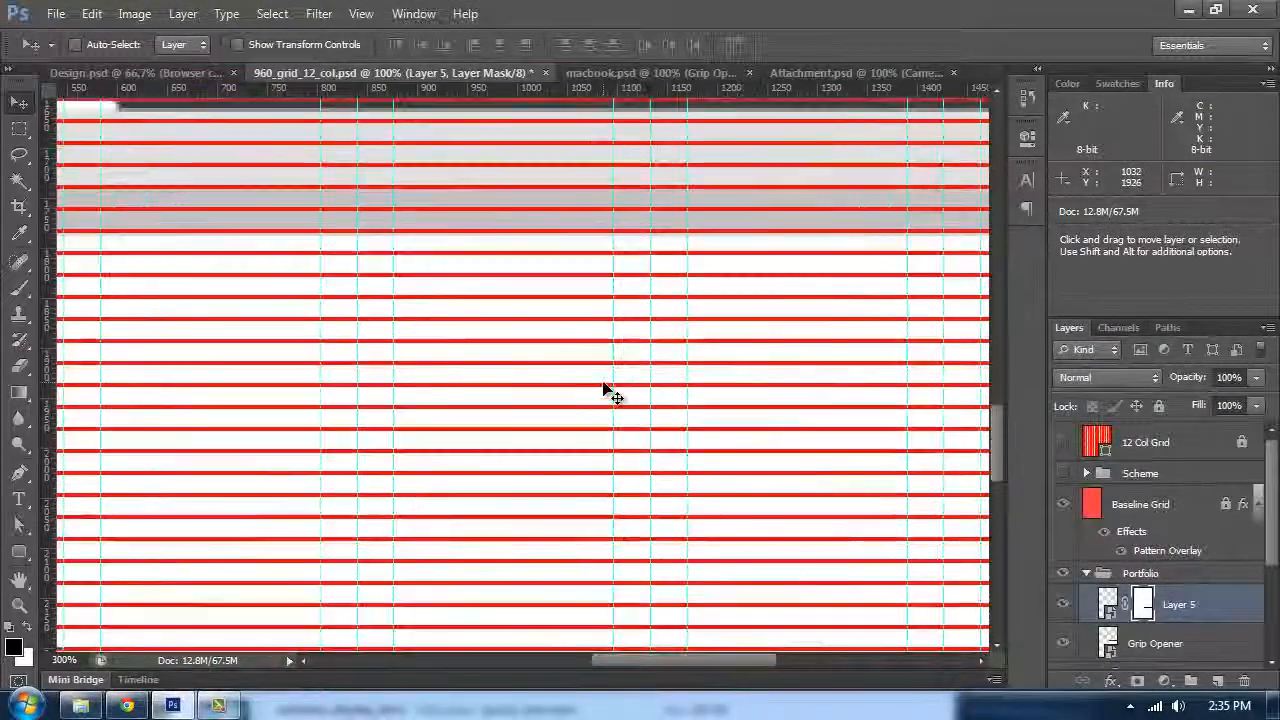
pyautogui.hotkey('ctrl', '+')
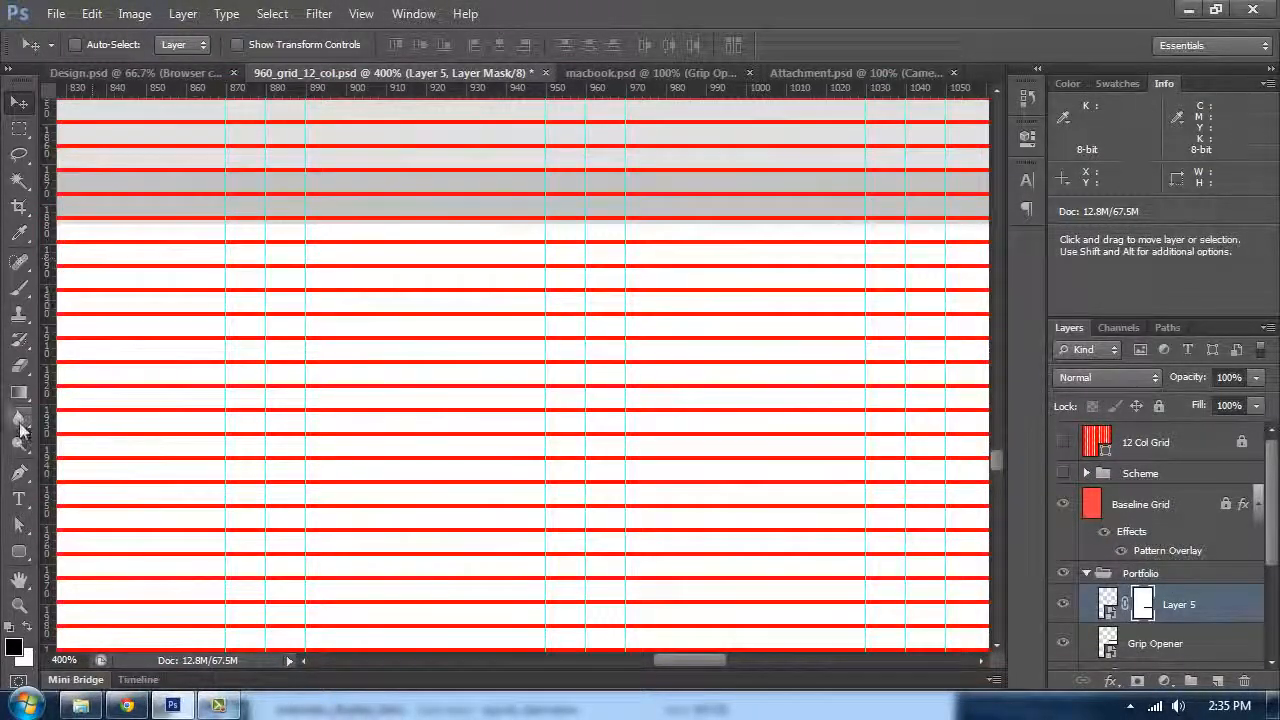
# Step: Measure the vertical spacing below the laptop mockup with the Ruler tool
pyautogui.click(35, 233)
pyautogui.click(130, 263)
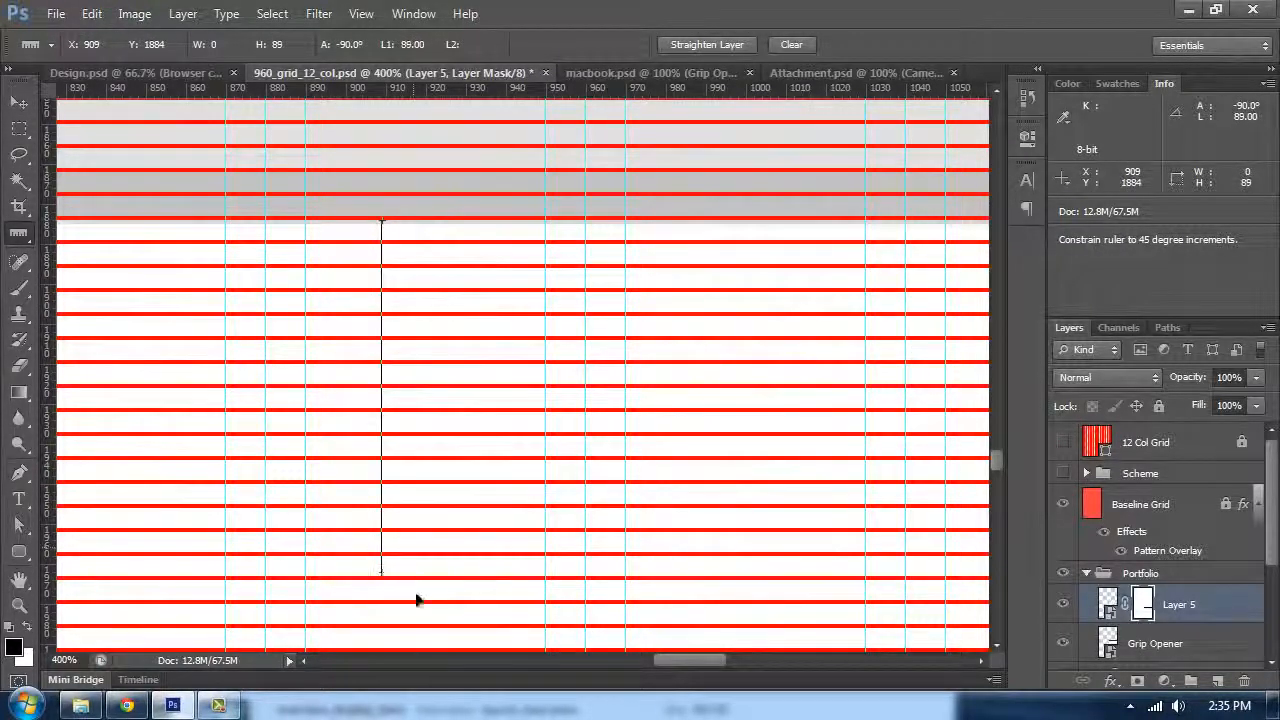
pyautogui.moveTo(422, 648); pyautogui.dragTo(422, 590)
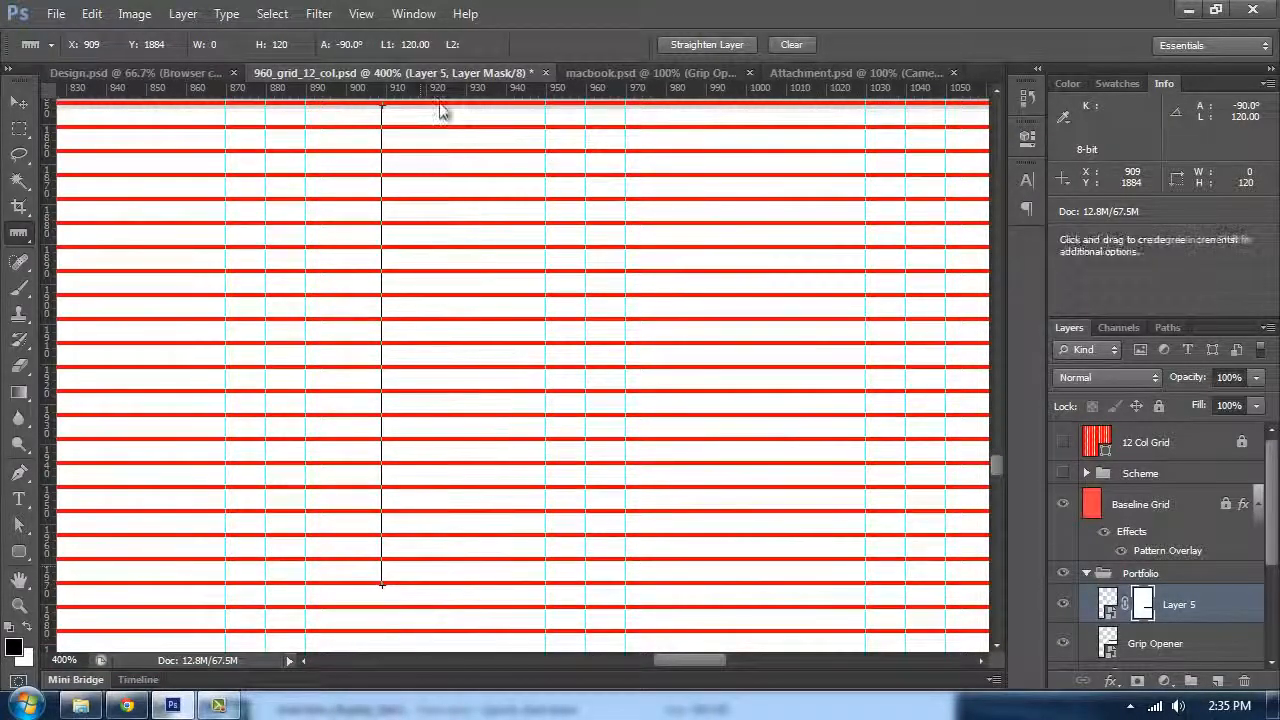
pyautogui.moveTo(448, 373); pyautogui.dragTo(454, 583)
pyautogui.moveTo(435, 563); pyautogui.dragTo(596, 281)
pyautogui.hotkey('ctrl', '0')
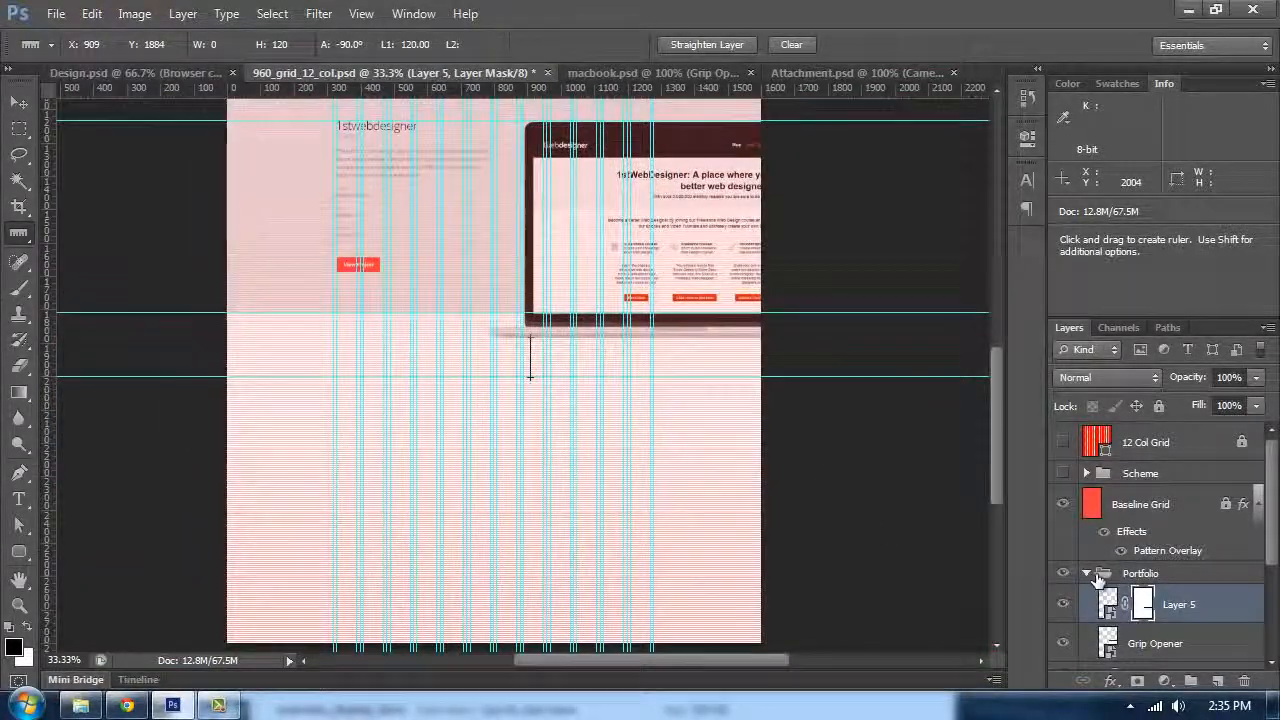
# Step: Add a new layer above the Portfolio group and put it in a group named Contact
pyautogui.click(1088, 574)
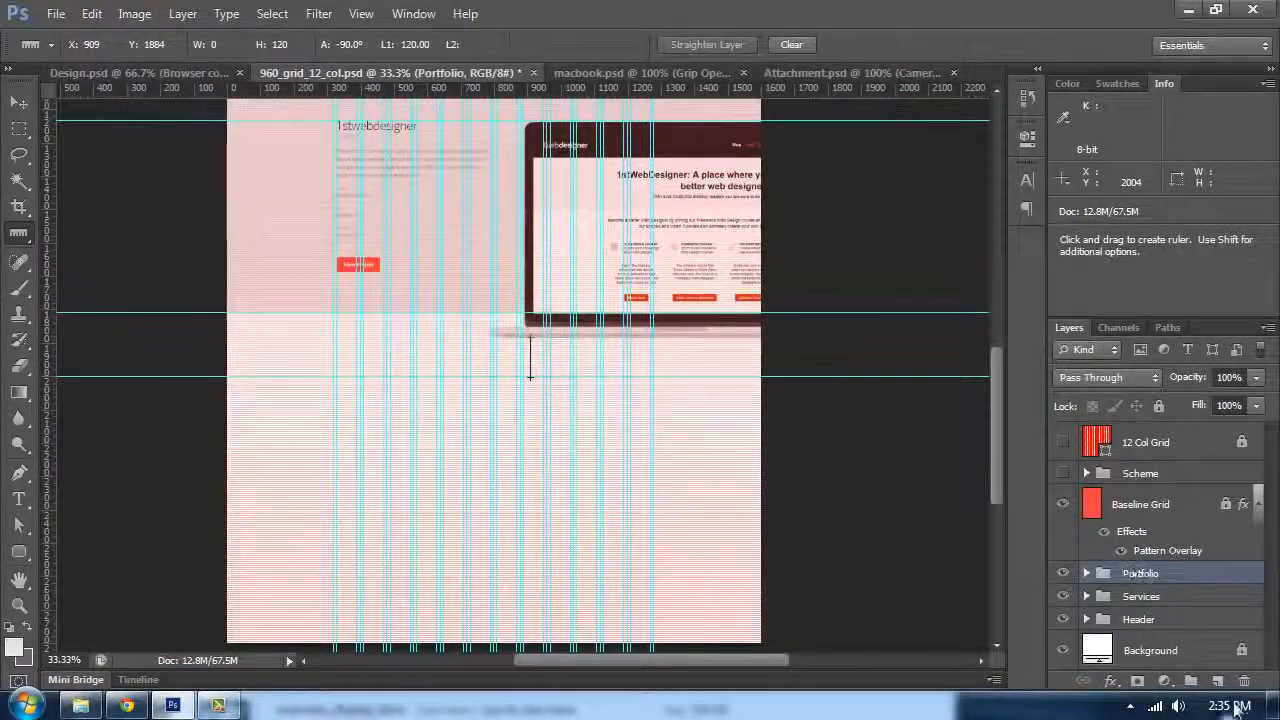
pyautogui.click(1219, 682)
pyautogui.hotkey('ctrl', 'g')
pyautogui.doubleClick(1144, 577)
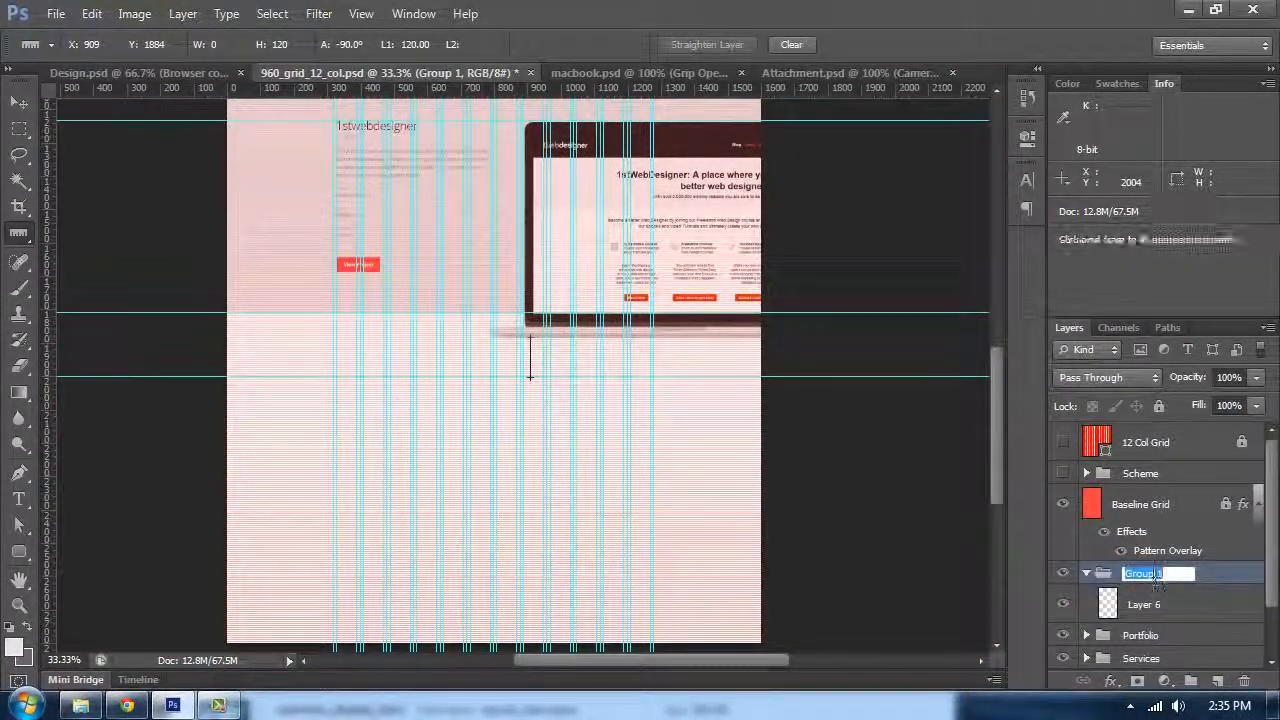
pyautogui.write('Contact')
pyautogui.click(1158, 605)
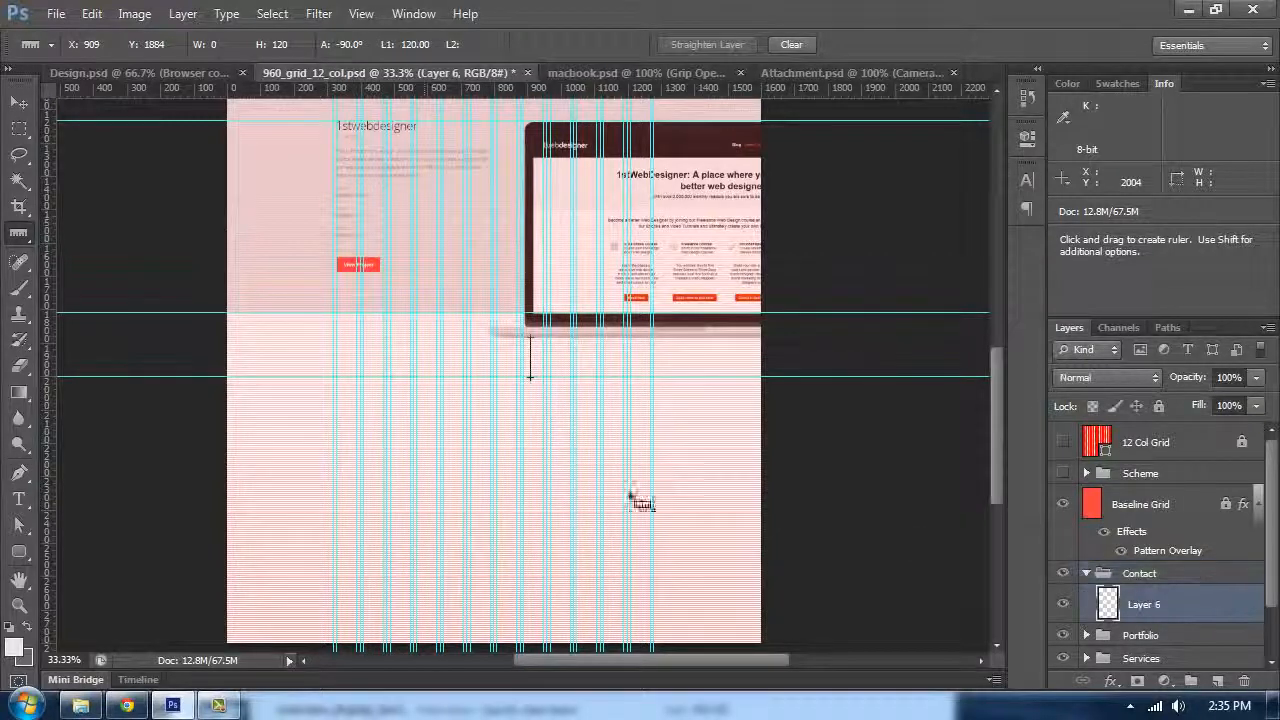
pyautogui.click(19, 551)
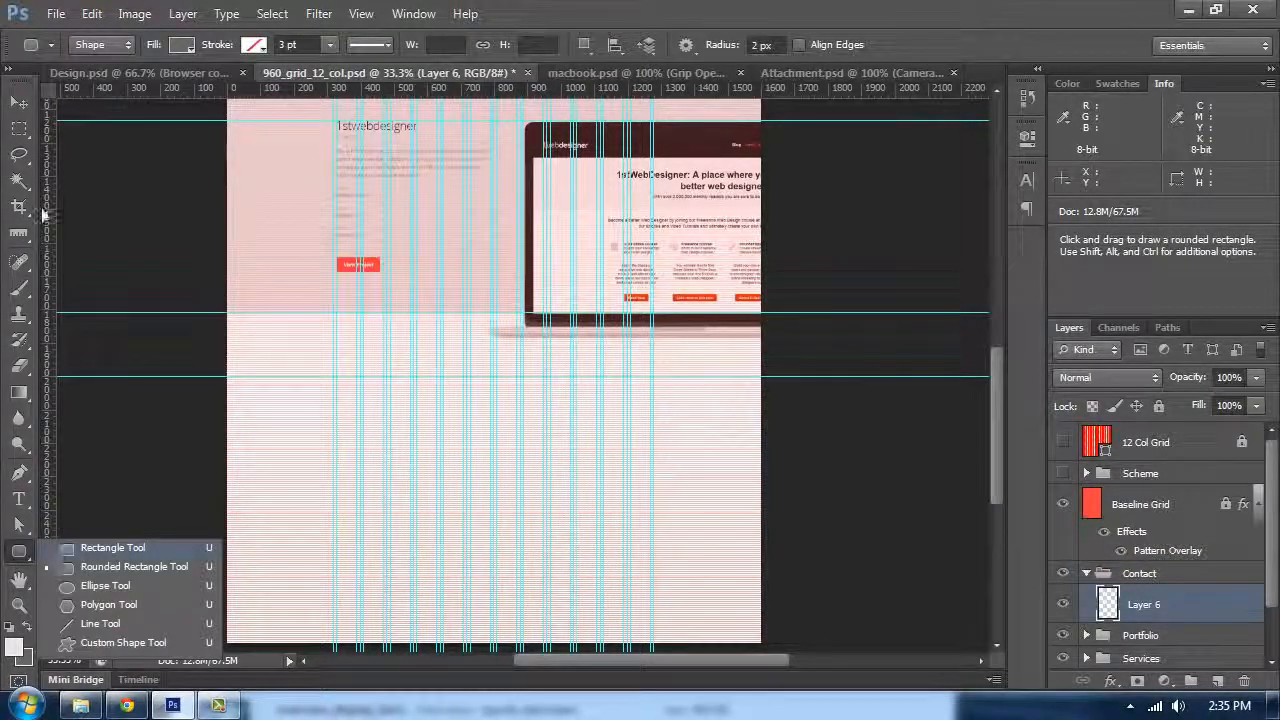
pyautogui.click(35, 99)
pyautogui.moveTo(333, 247); pyautogui.dragTo(418, 226)
pyautogui.hotkey('ctrl', '+')
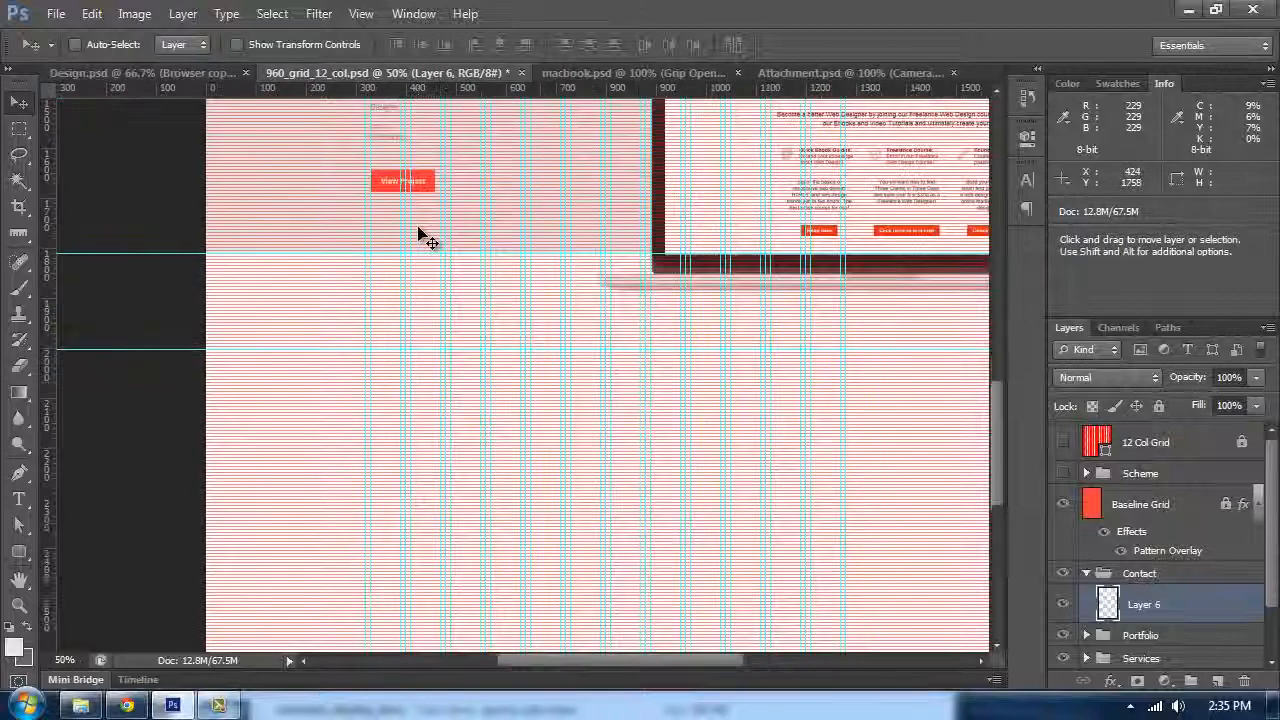
# Step: Pick up the Holla. heading's type settings, Open Sans Light 72 pt, with the Type tool
pyautogui.press('t')
pyautogui.scroll(5, 451, 320)
pyautogui.scroll(8, 460, 320)
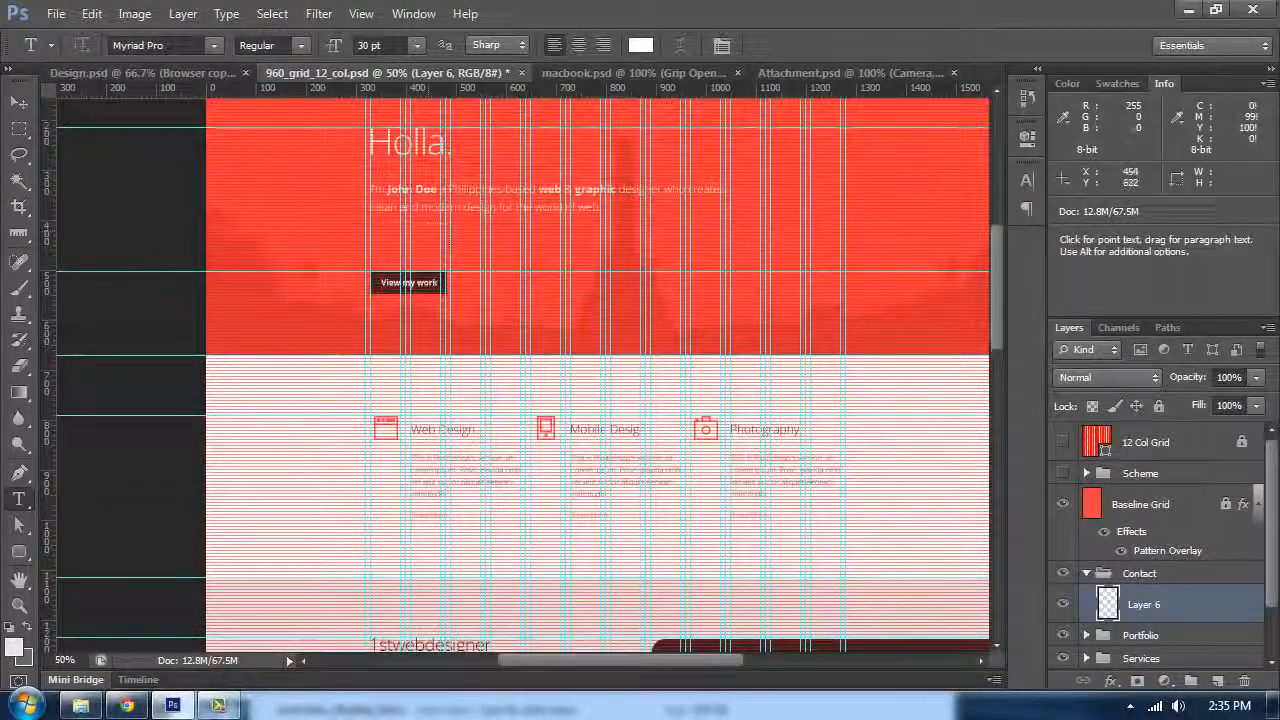
pyautogui.click(417, 129)
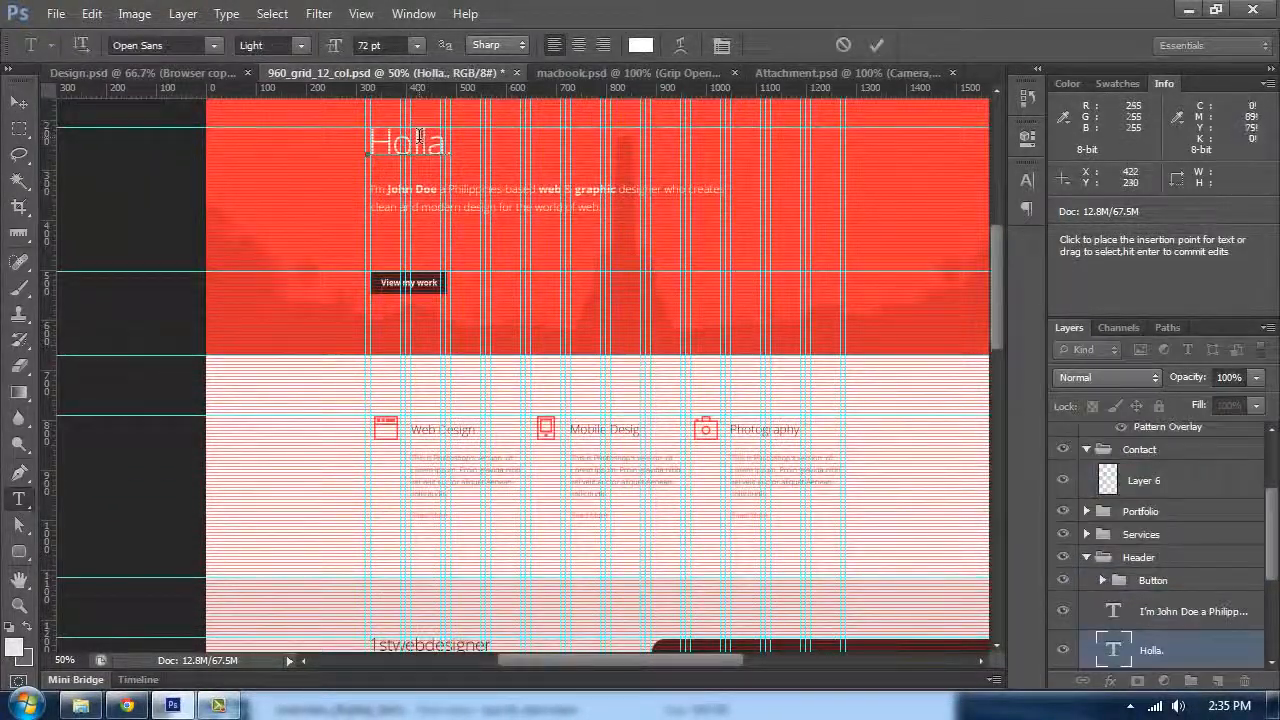
pyautogui.press('Escape')
# Step: Select Layer 6 in the Contact group and type the heading Say Hello in the space below the laptop mockup
pyautogui.moveTo(996, 346); pyautogui.dragTo(1001, 491)
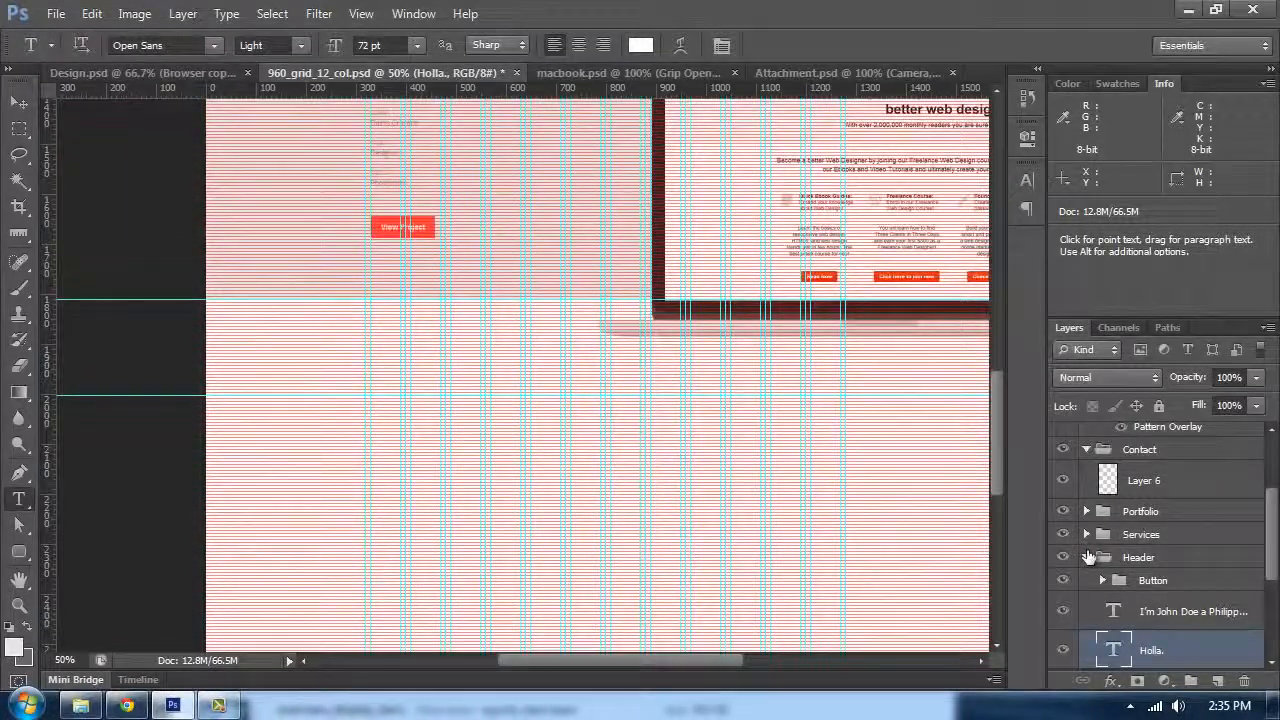
pyautogui.click(1087, 557)
pyautogui.click(1142, 542)
pyautogui.hotkey('ctrl', '+')
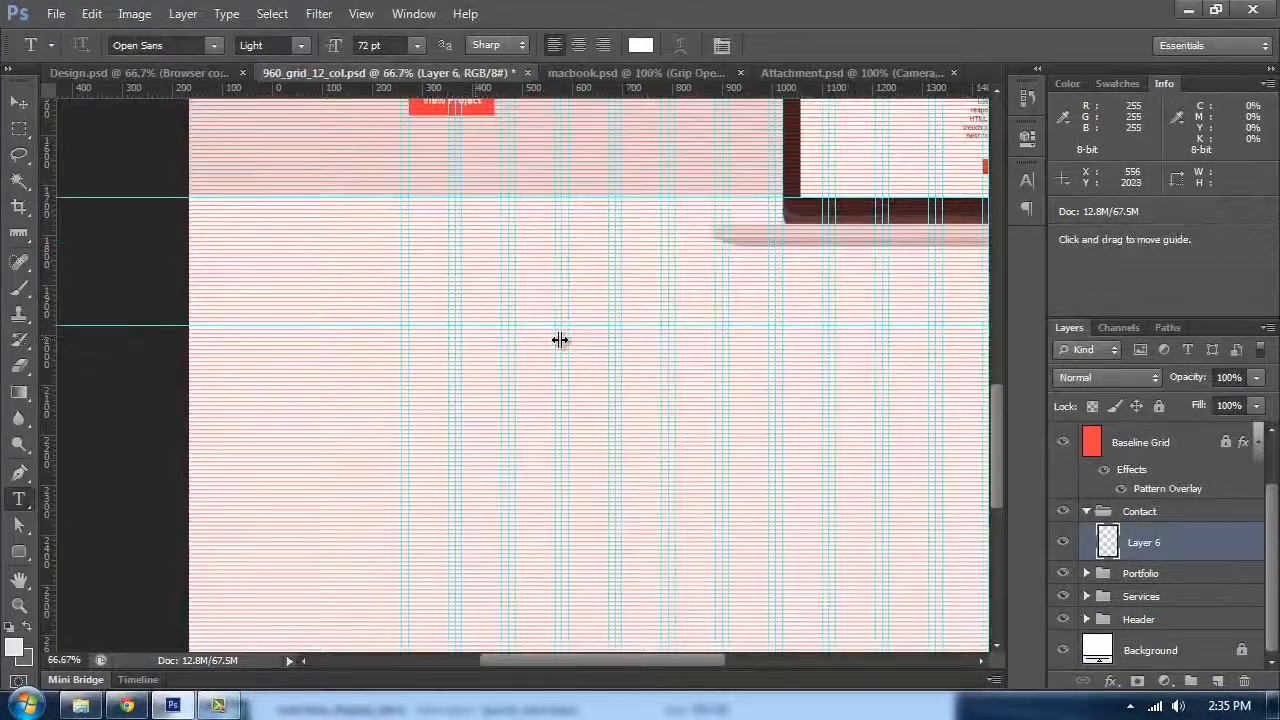
pyautogui.click(428, 386)
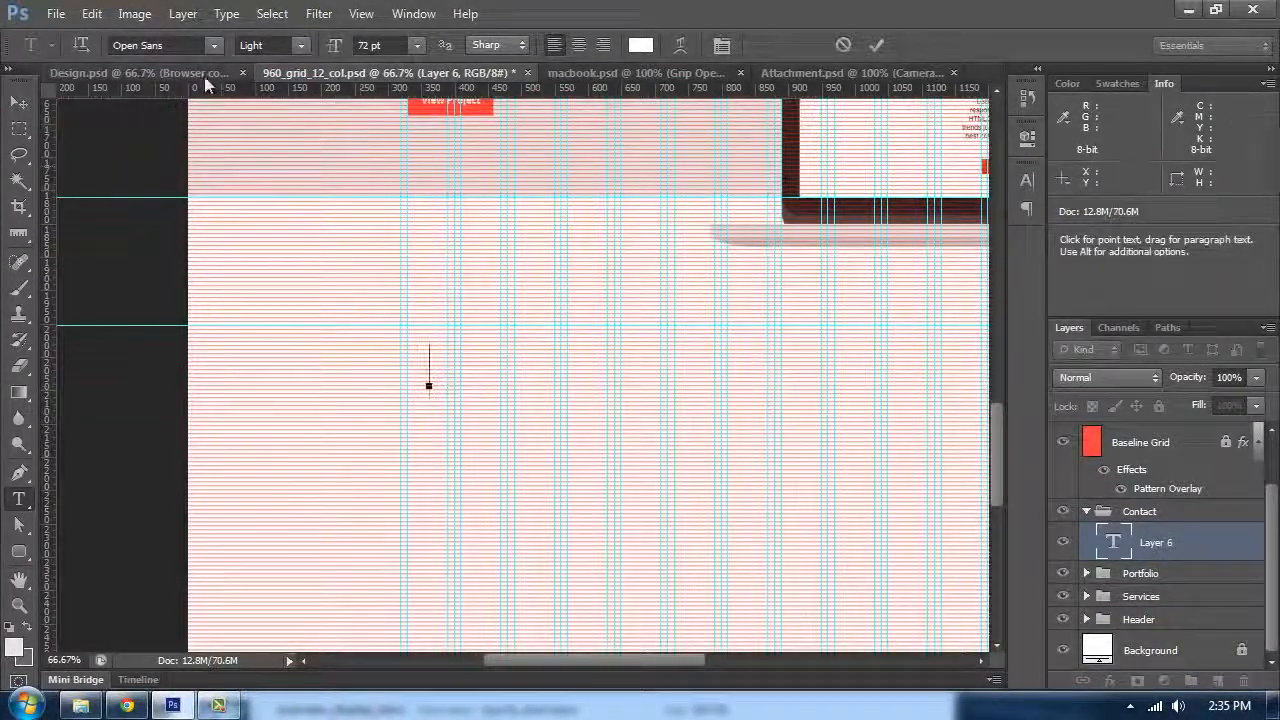
pyautogui.write('S')
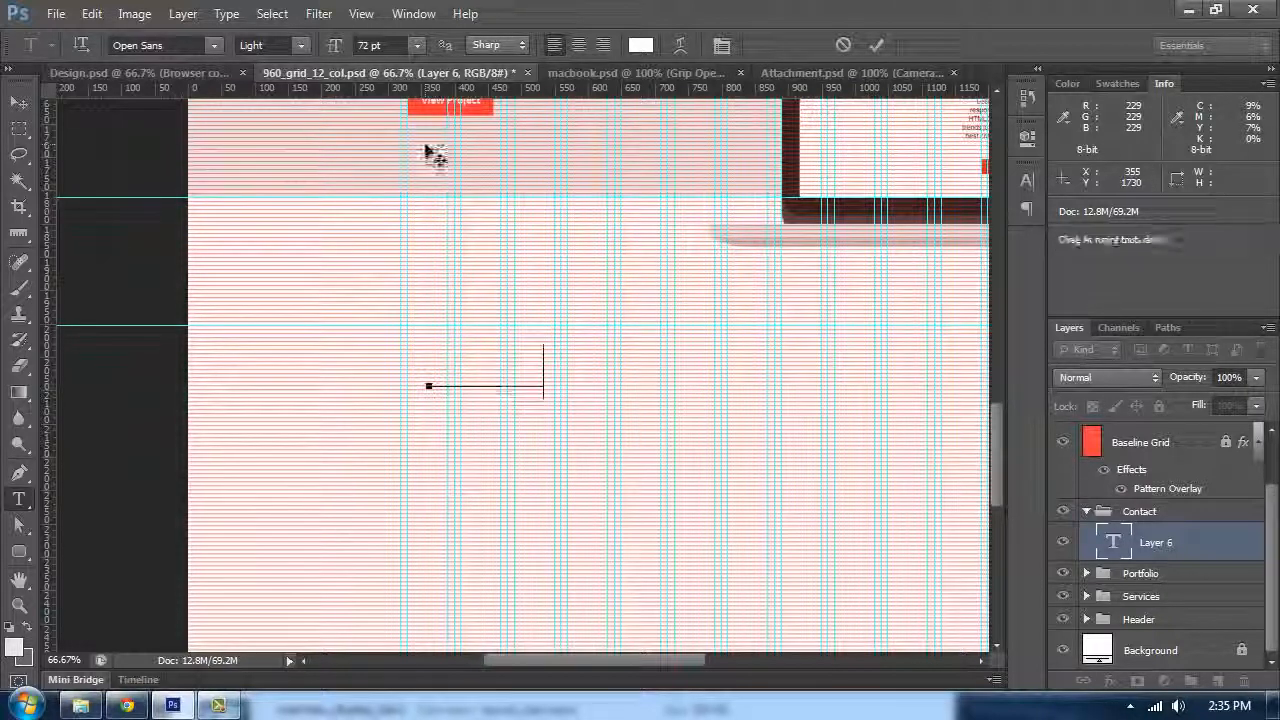
# Step: Set the Say Hello heading's text colour to #111111
pyautogui.hotkey('ctrl', 'a')
pyautogui.click(640, 45)
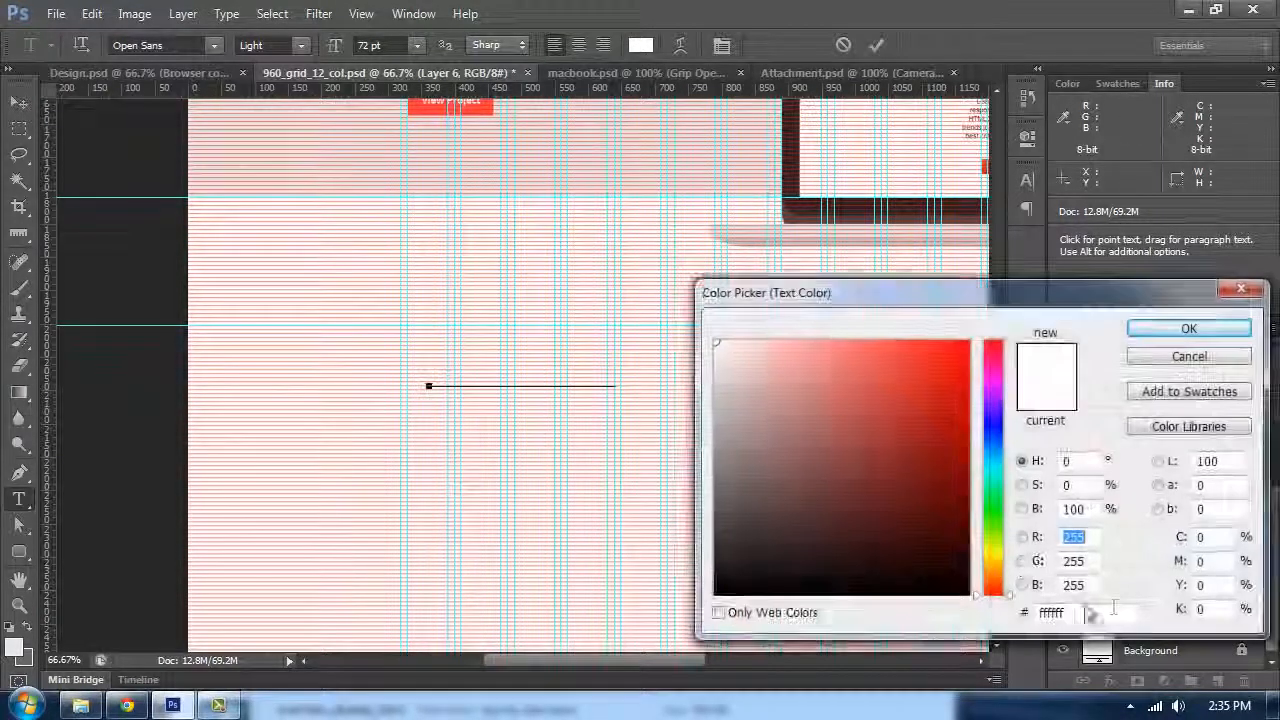
pyautogui.write('1111')
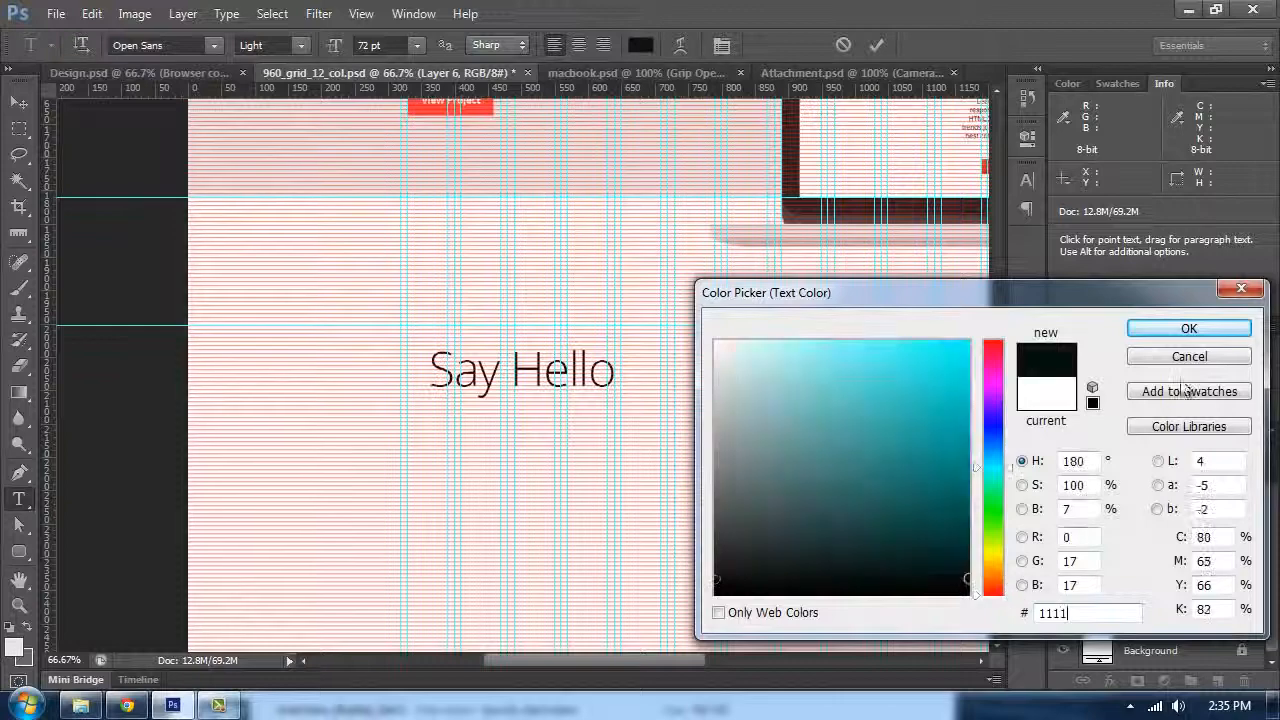
pyautogui.write('11')
pyautogui.click(1189, 329)
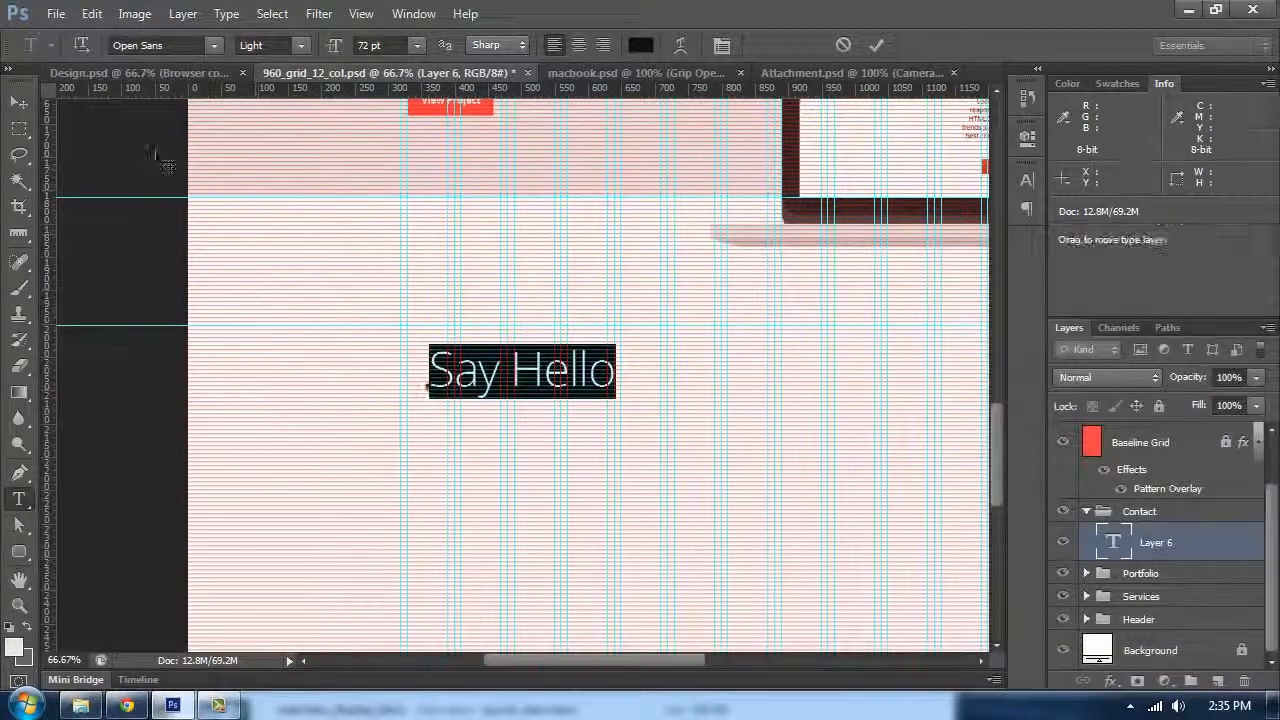
# Step: Move the Say Hello heading about 33 px left and 39 px up onto the baseline grid, then nudge it down two pixels
pyautogui.click(22, 103)
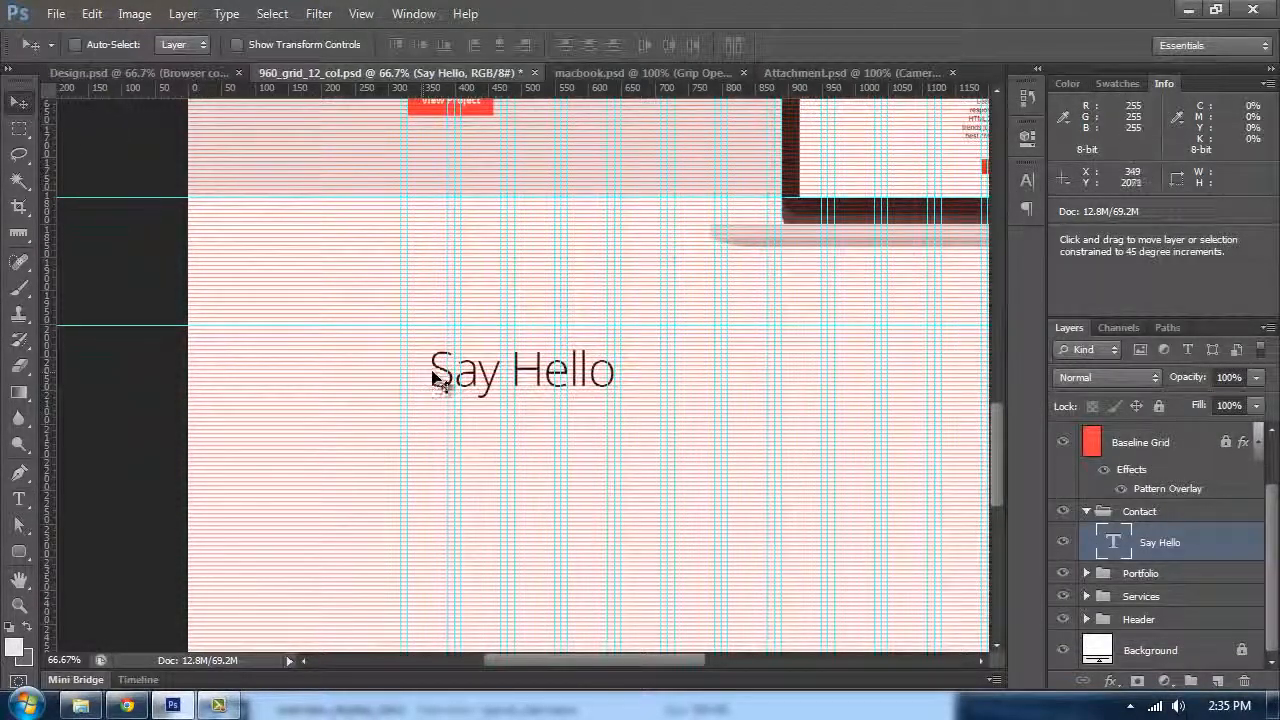
pyautogui.hotkey('ctrl', '+')
pyautogui.hotkey('ctrl', '+')
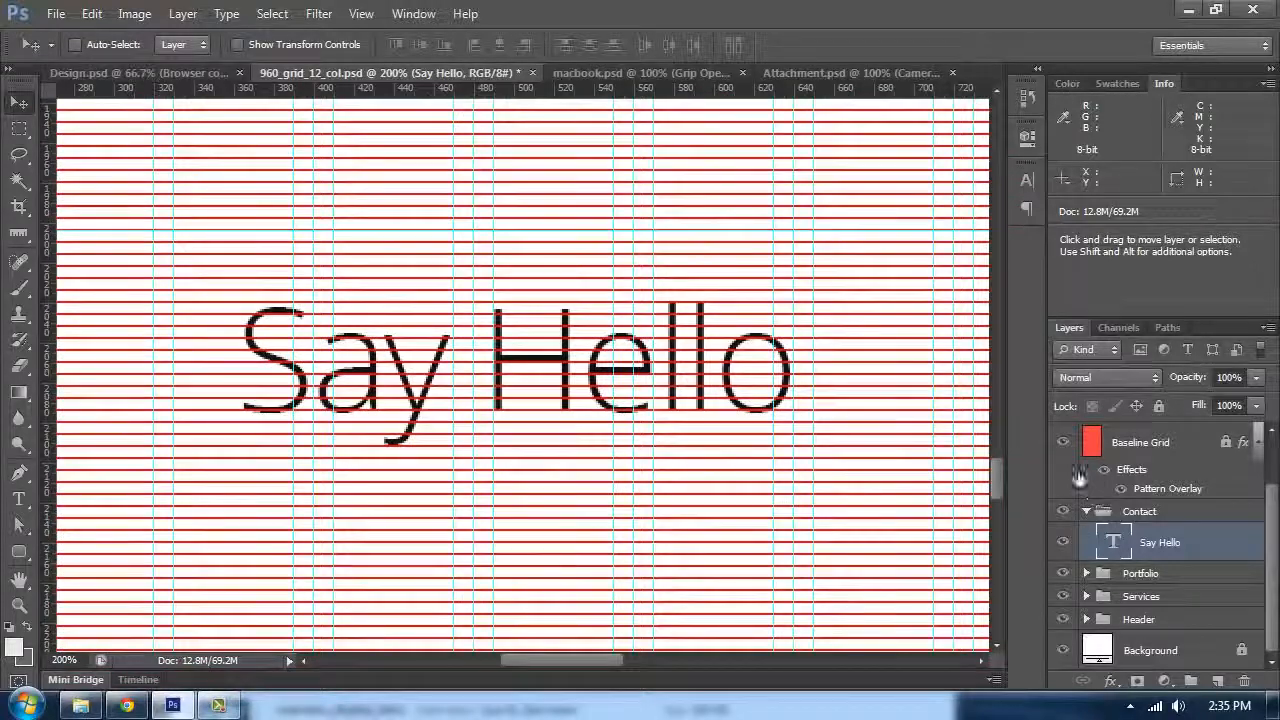
pyautogui.scroll(2, 1158, 470)
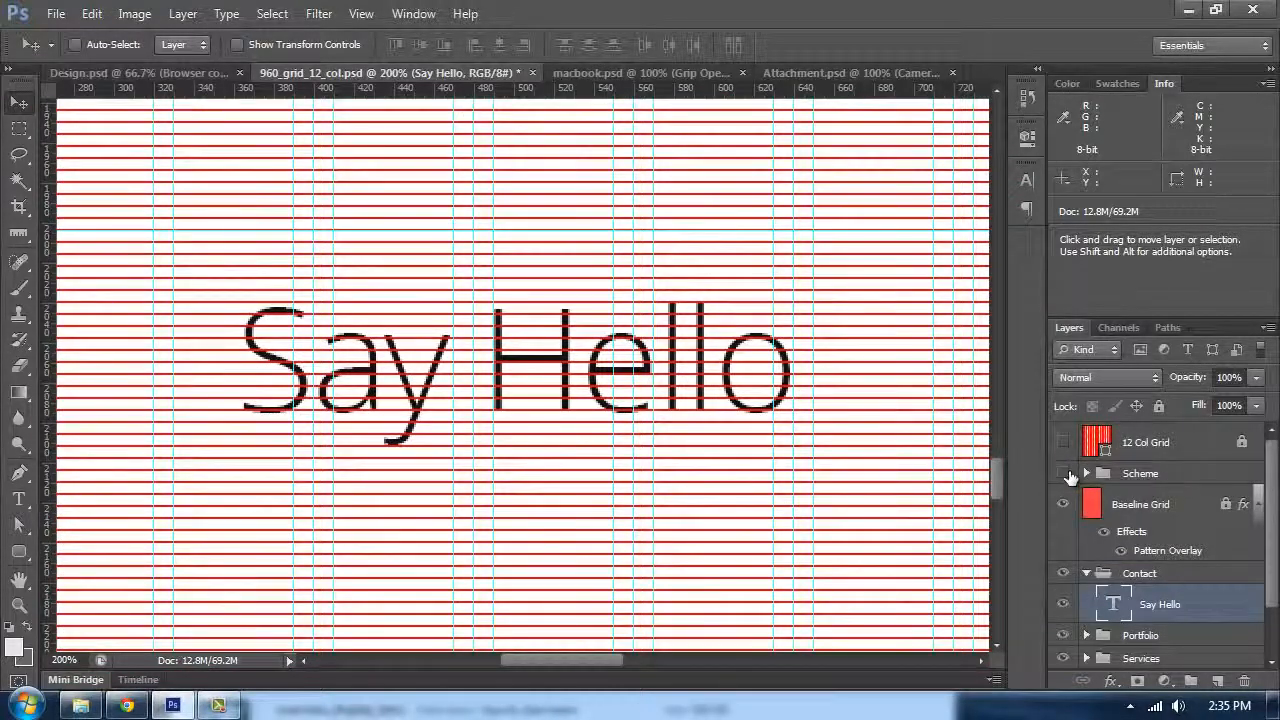
pyautogui.moveTo(276, 394); pyautogui.dragTo(209, 318)
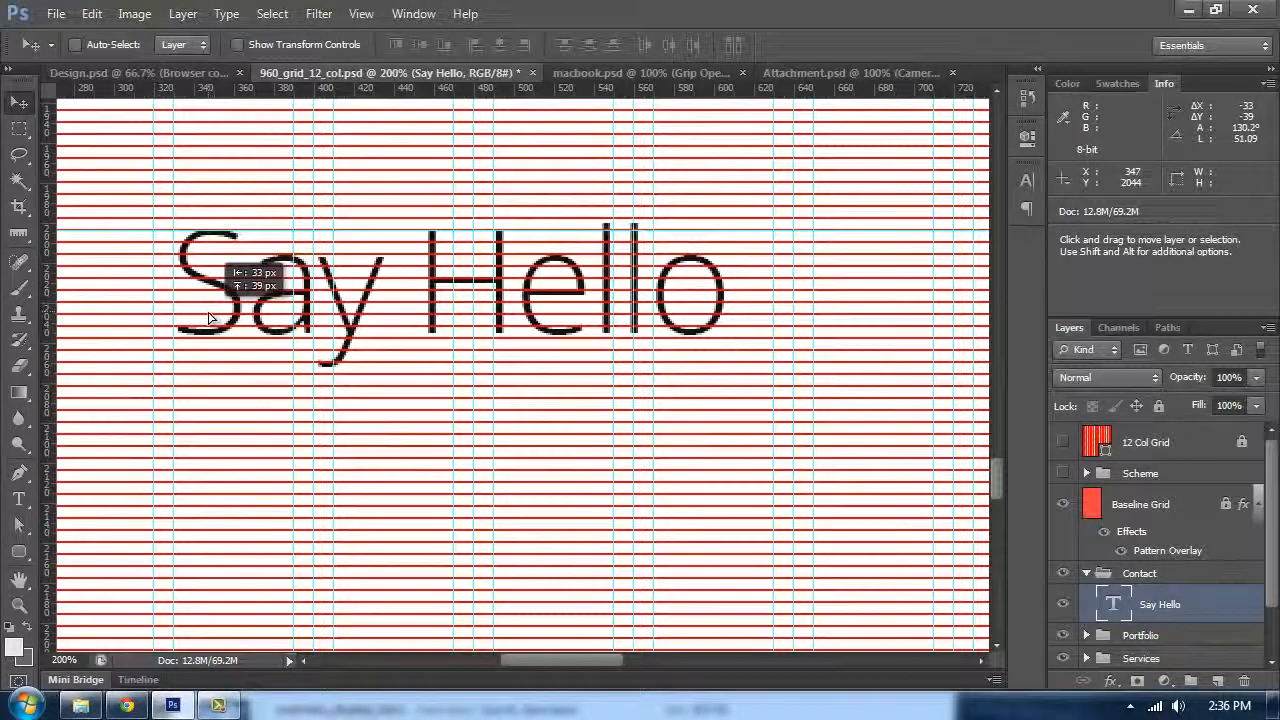
pyautogui.press('Down')
pyautogui.press('Down')
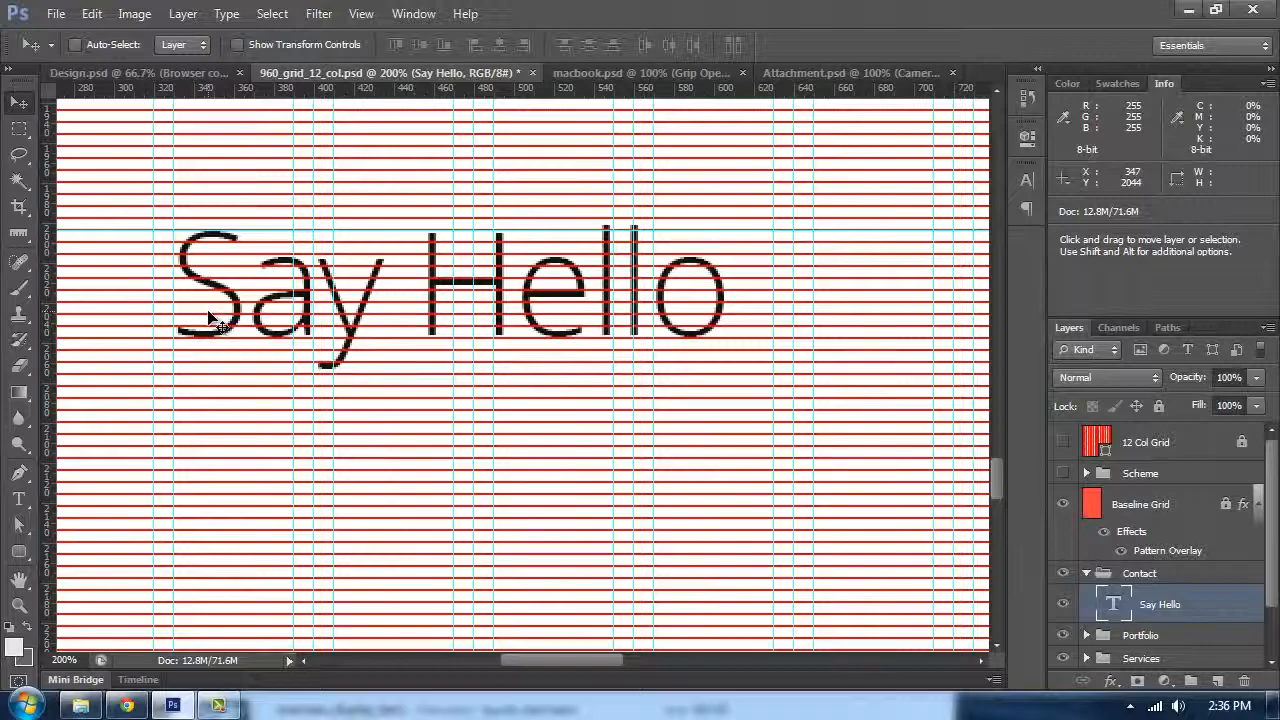
# Step: Recolour the word Hello in the heading with the red sampled from the header section
pyautogui.hotkey('ctrl', '-')
pyautogui.hotkey('ctrl', '-')
pyautogui.hotkey('ctrl', '-')
pyautogui.hotkey('ctrl', '-')
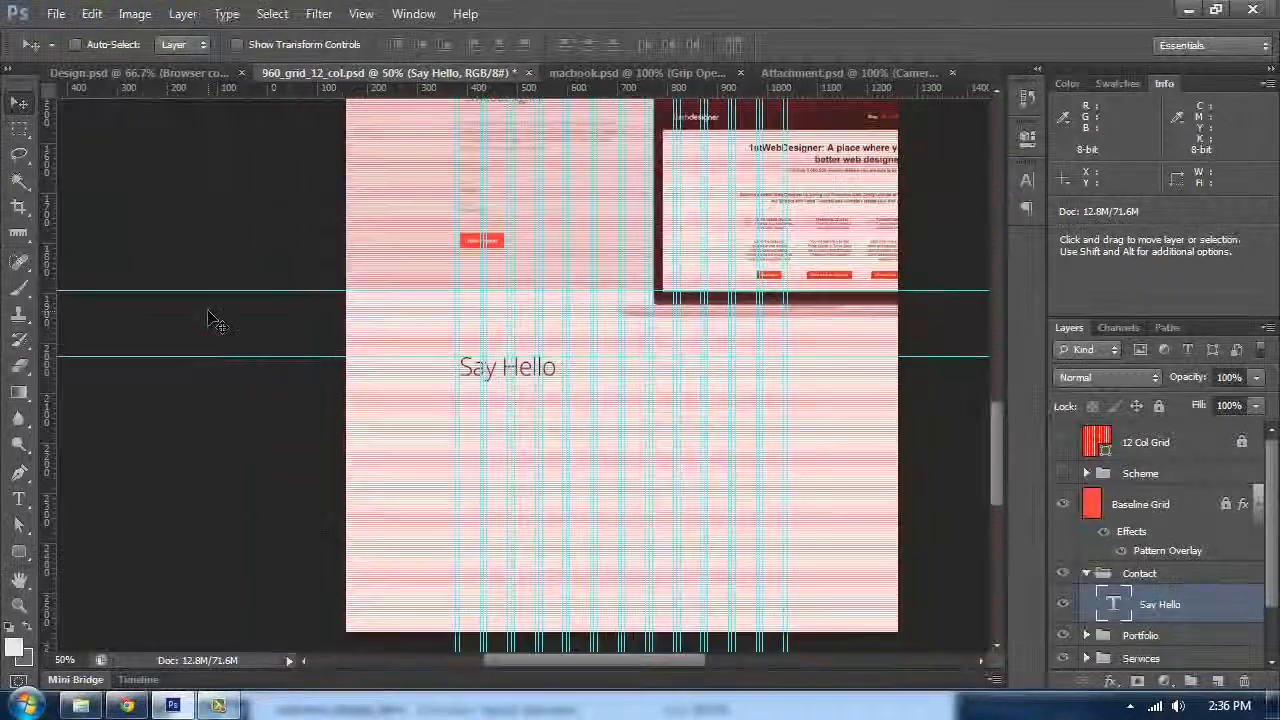
pyautogui.scroll(1, 573, 451)
pyautogui.press('t')
pyautogui.doubleClick(508, 411)
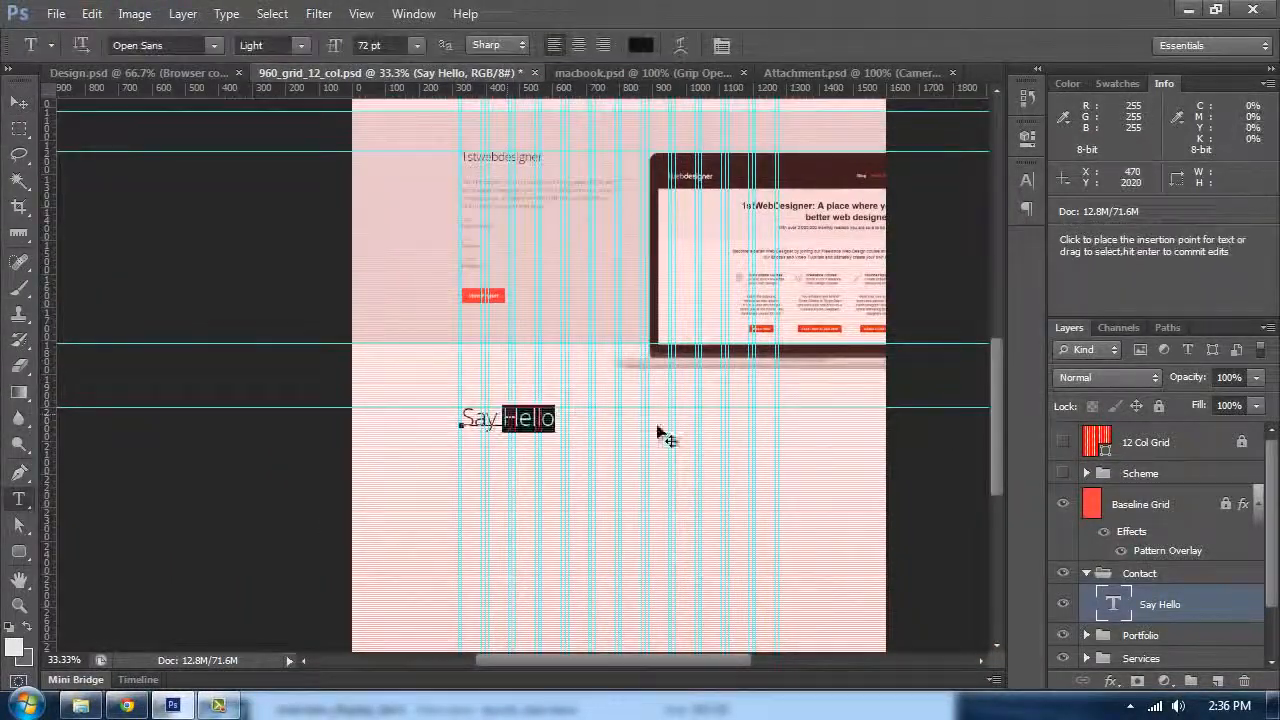
pyautogui.scroll(6, 620, 386)
pyautogui.click(640, 45)
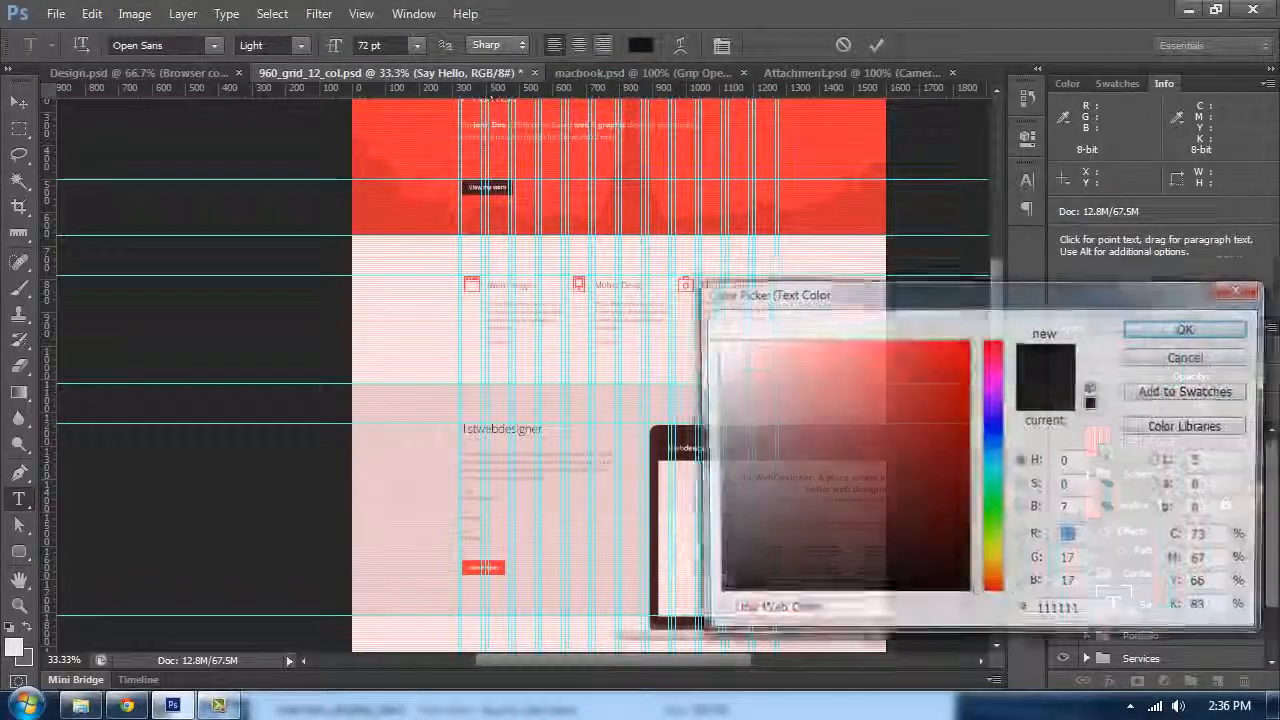
pyautogui.click(829, 202)
pyautogui.click(1147, 337)
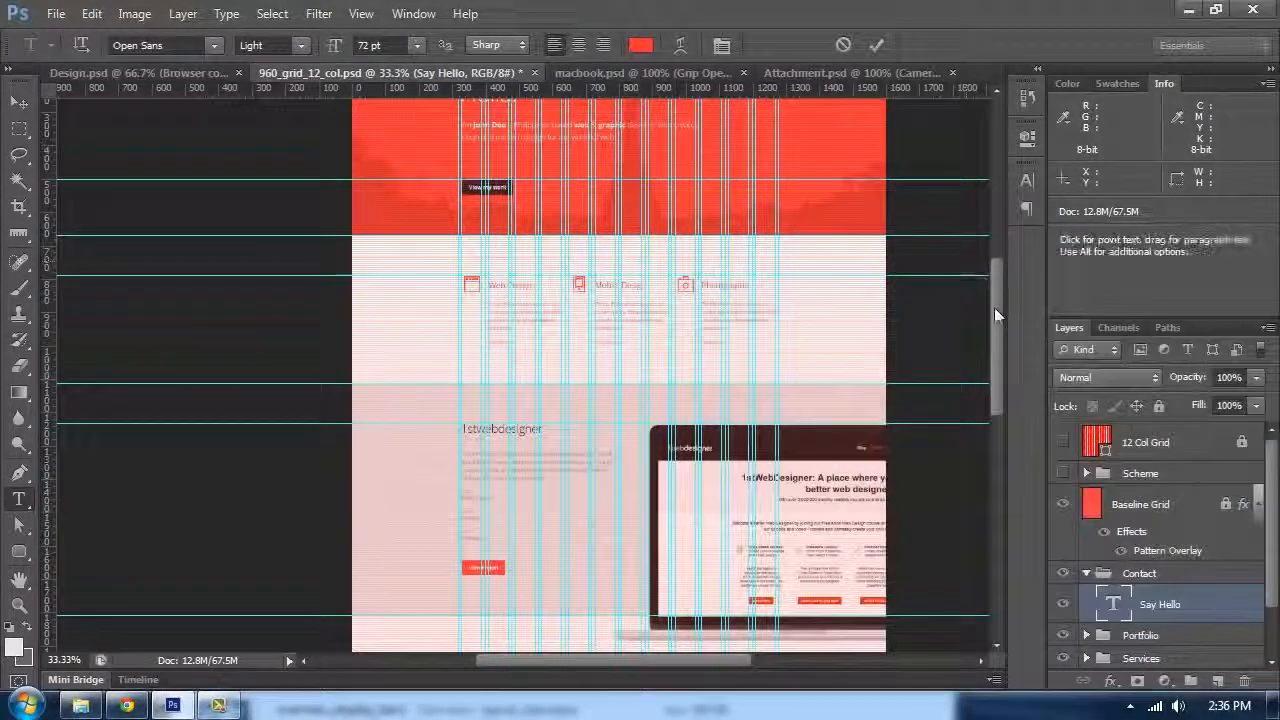
pyautogui.moveTo(994, 307); pyautogui.dragTo(998, 376)
pyautogui.click(18, 103)
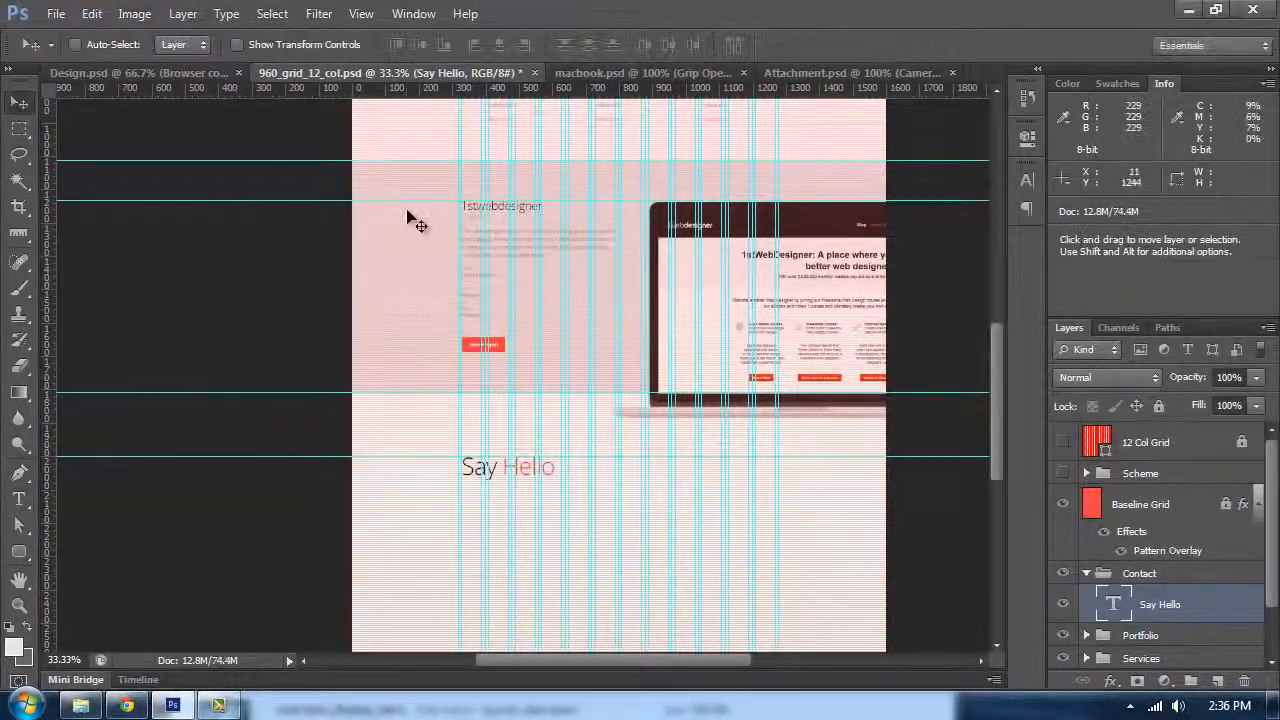
# Step: Add a period after Hello to match the Design reference and move the heading up into position
pyautogui.click(210, 76)
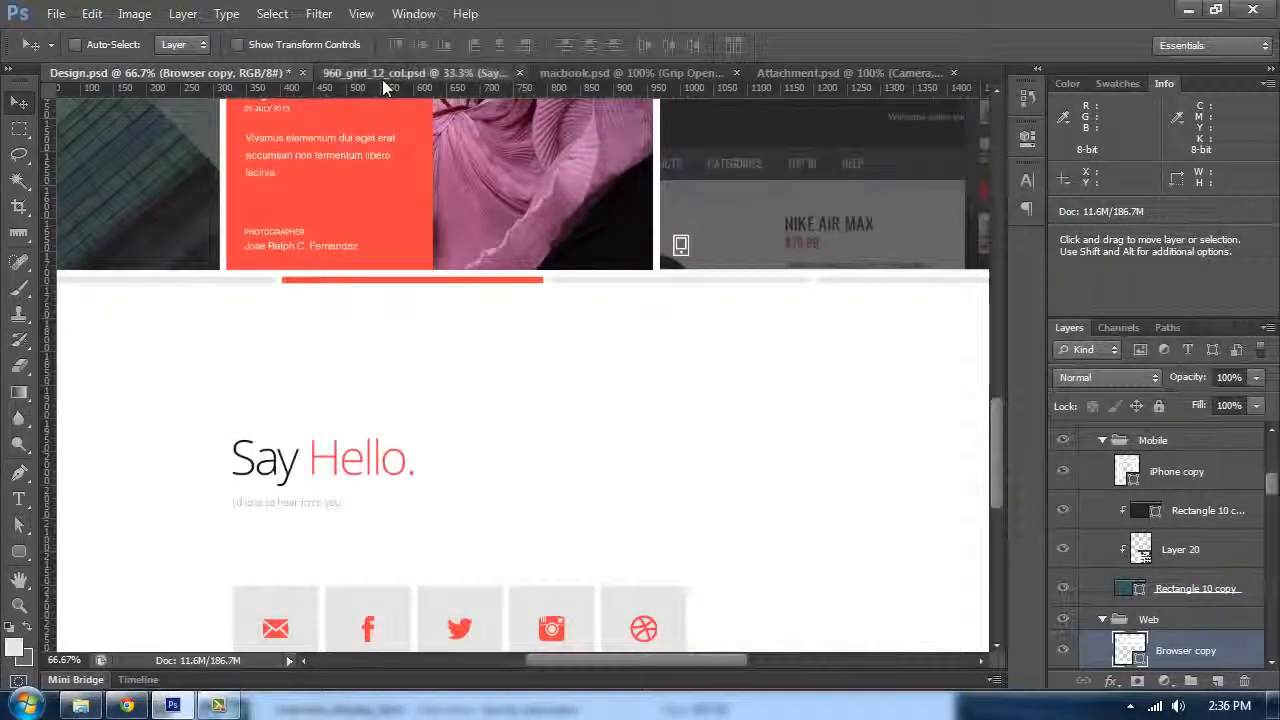
pyautogui.click(386, 76)
pyautogui.press('t')
pyautogui.click(554, 470)
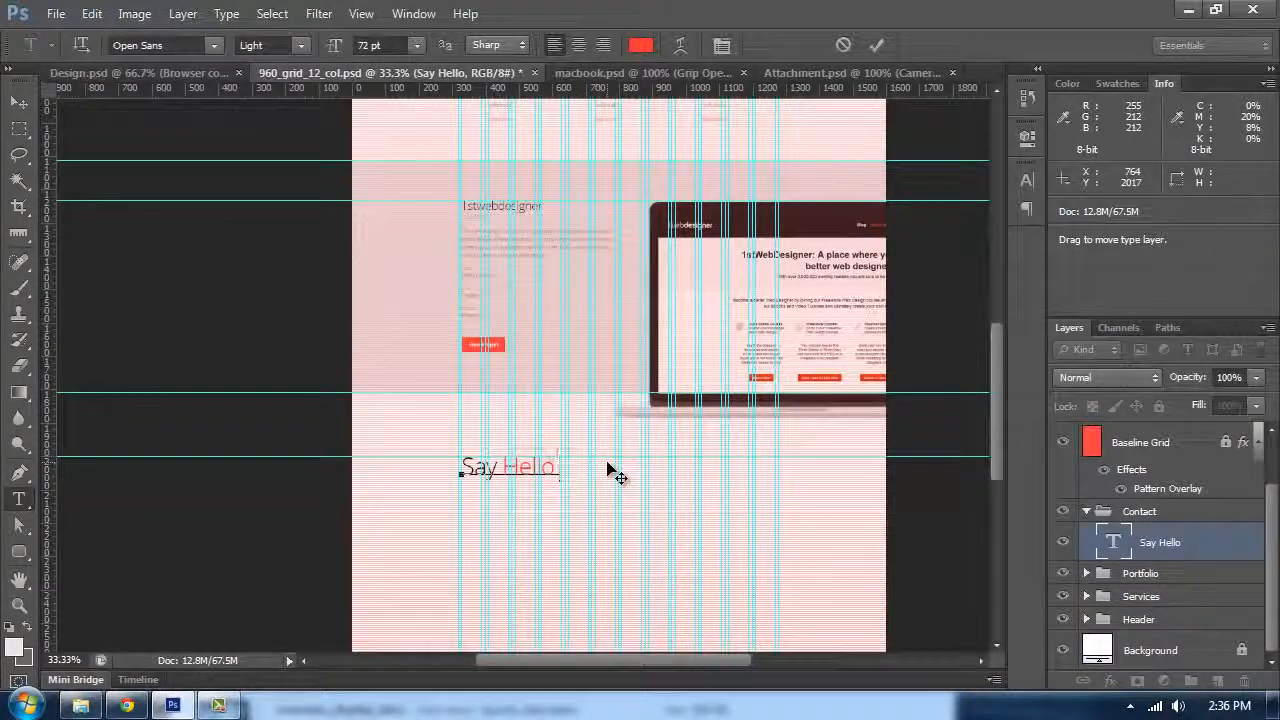
pyautogui.click(14, 105)
pyautogui.moveTo(390, 426); pyautogui.dragTo(374, 311)
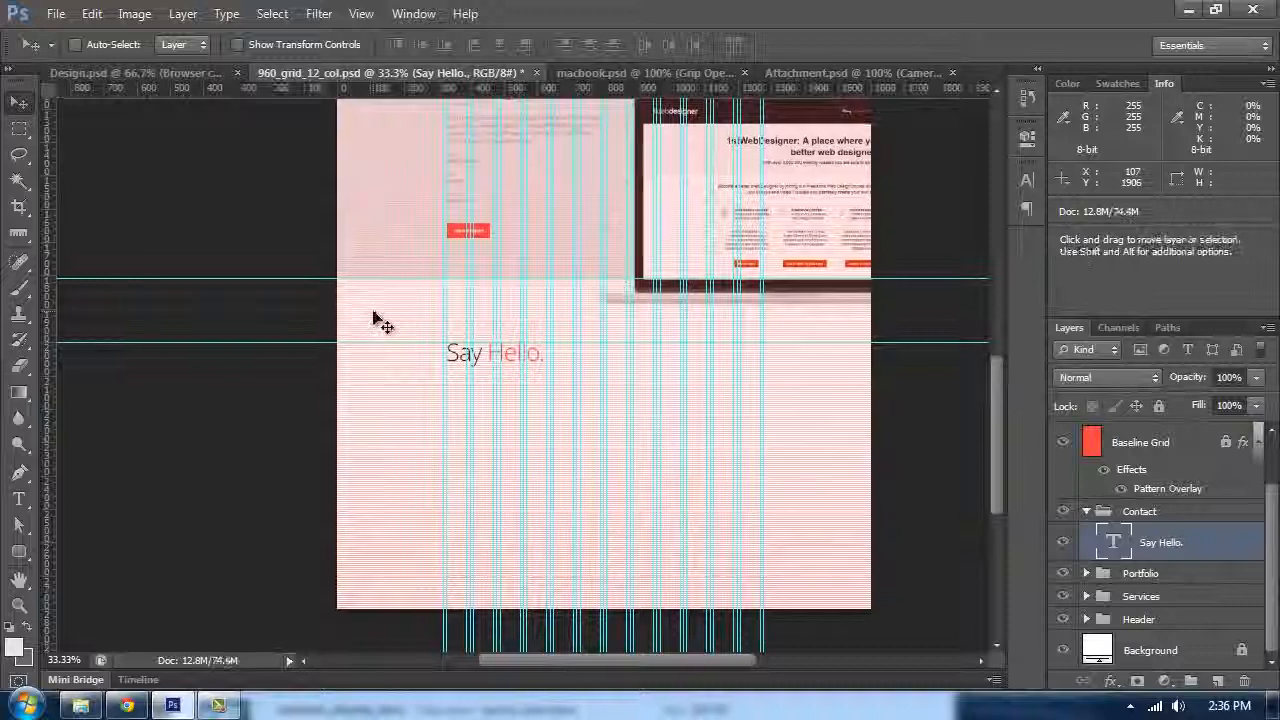
# Step: Hide the guides and start a new 15 pt text layer below the heading in colour #666666
pyautogui.hotkey('ctrl', '+')
pyautogui.hotkey('ctrl', '+')
pyautogui.hotkey('ctrl', '+')
pyautogui.hotkey('ctrl', 'h')
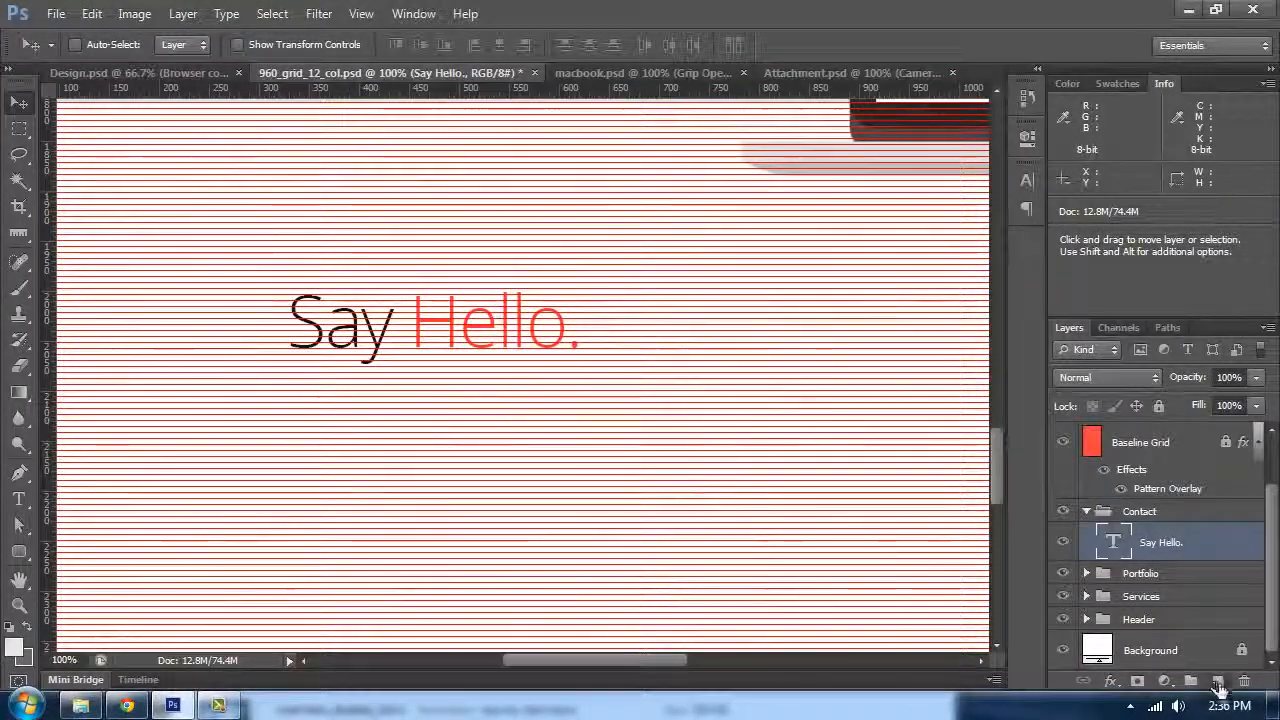
pyautogui.press('t')
pyautogui.click(377, 430)
pyautogui.moveTo(359, 46); pyautogui.dragTo(455, 72)
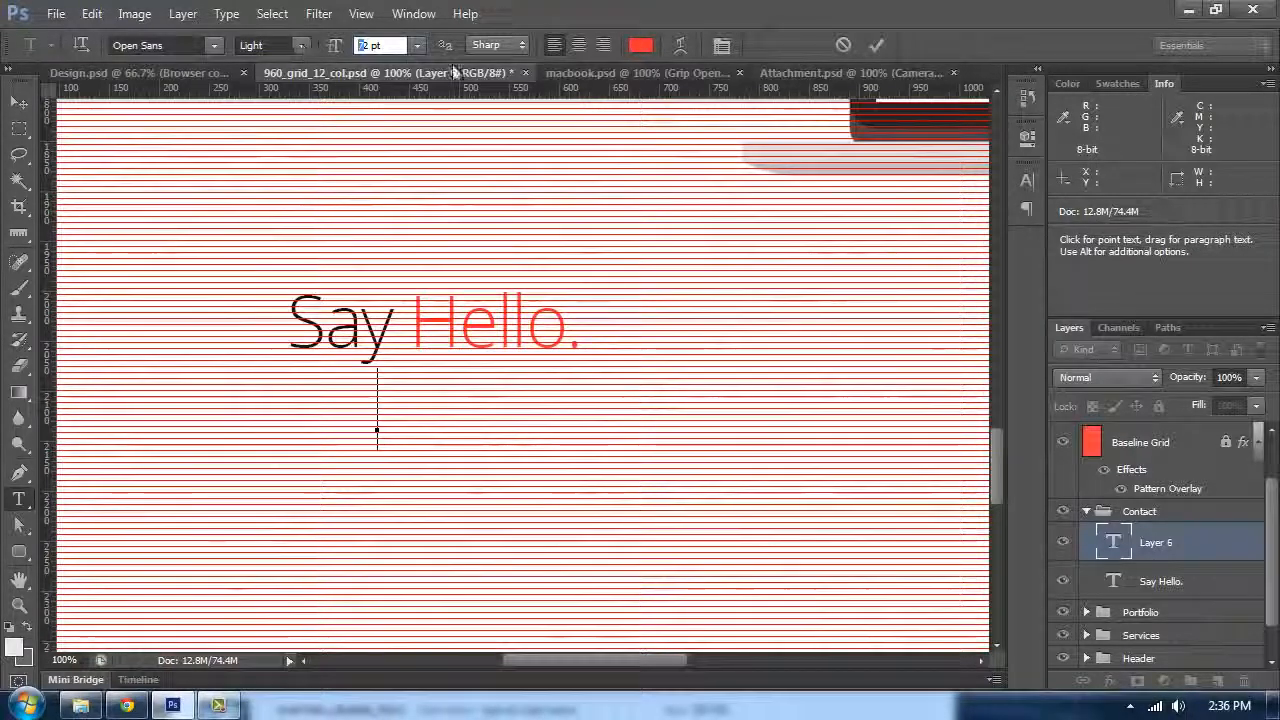
pyautogui.write('15')
pyautogui.click(641, 46)
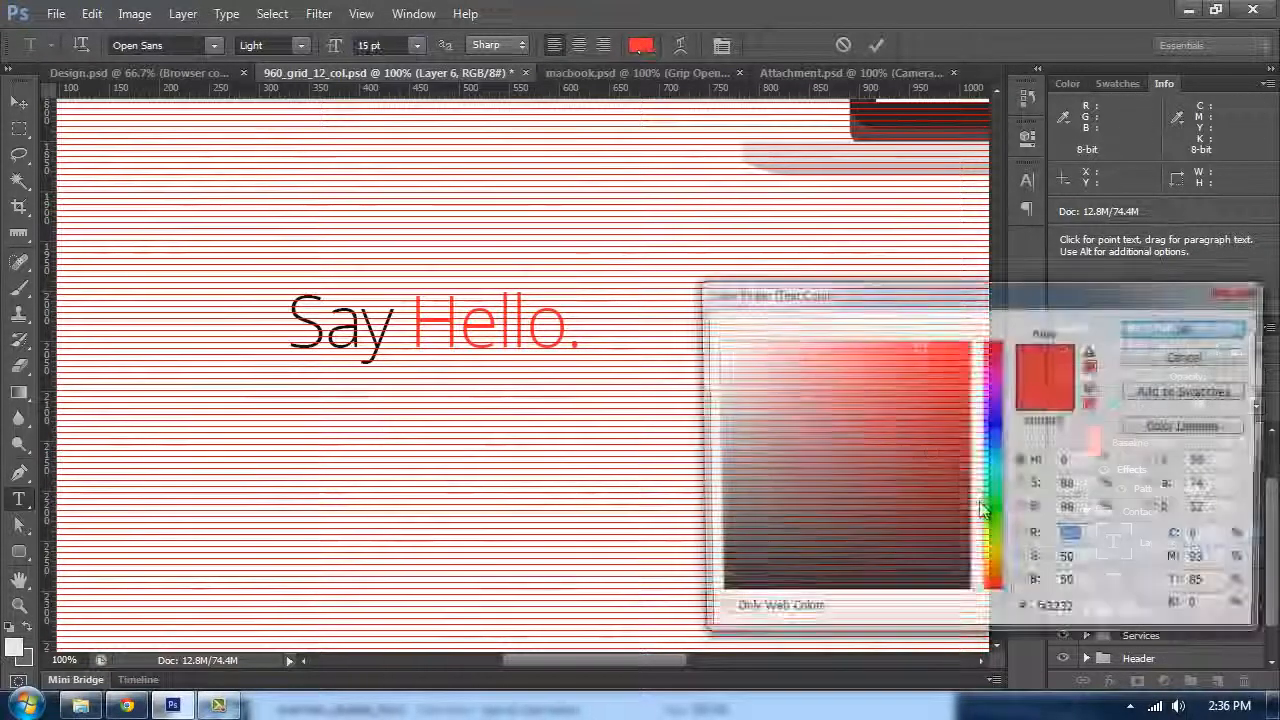
pyautogui.doubleClick(1080, 613)
pyautogui.write('666666')
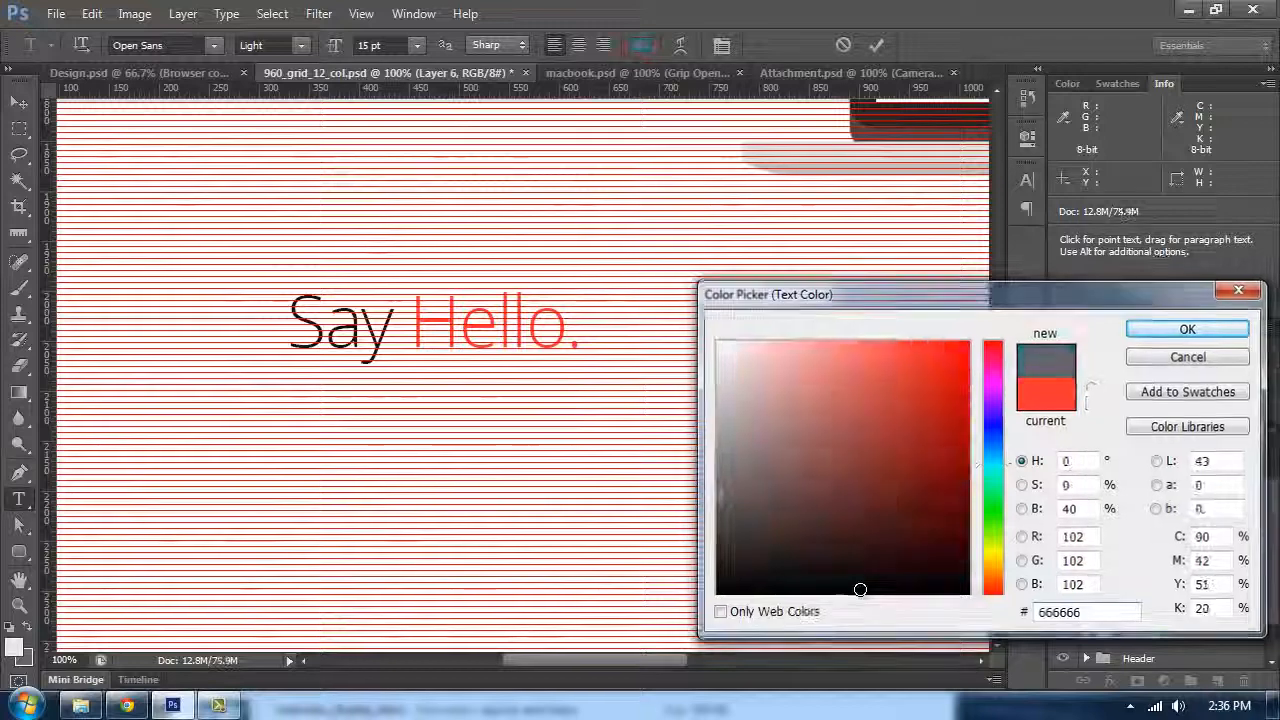
pyautogui.press('Return')
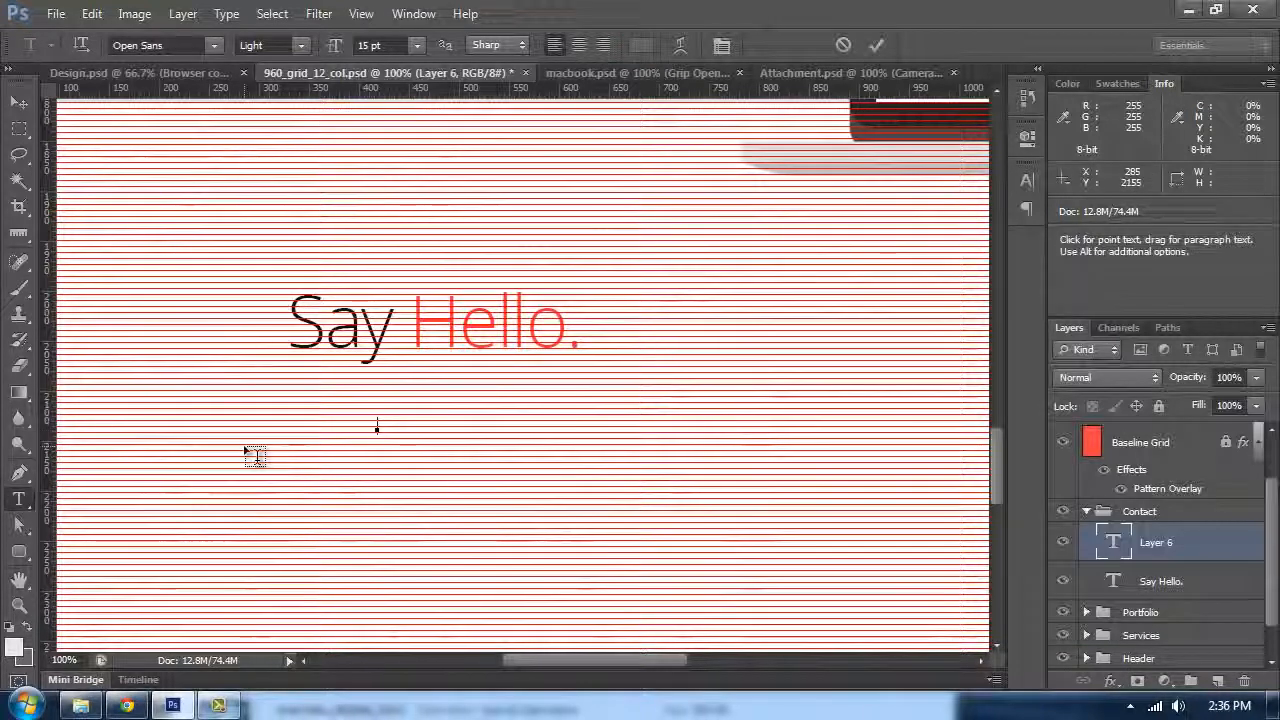
# Step: Type the subtitle I'd love to hear from you
pyautogui.write('If love')
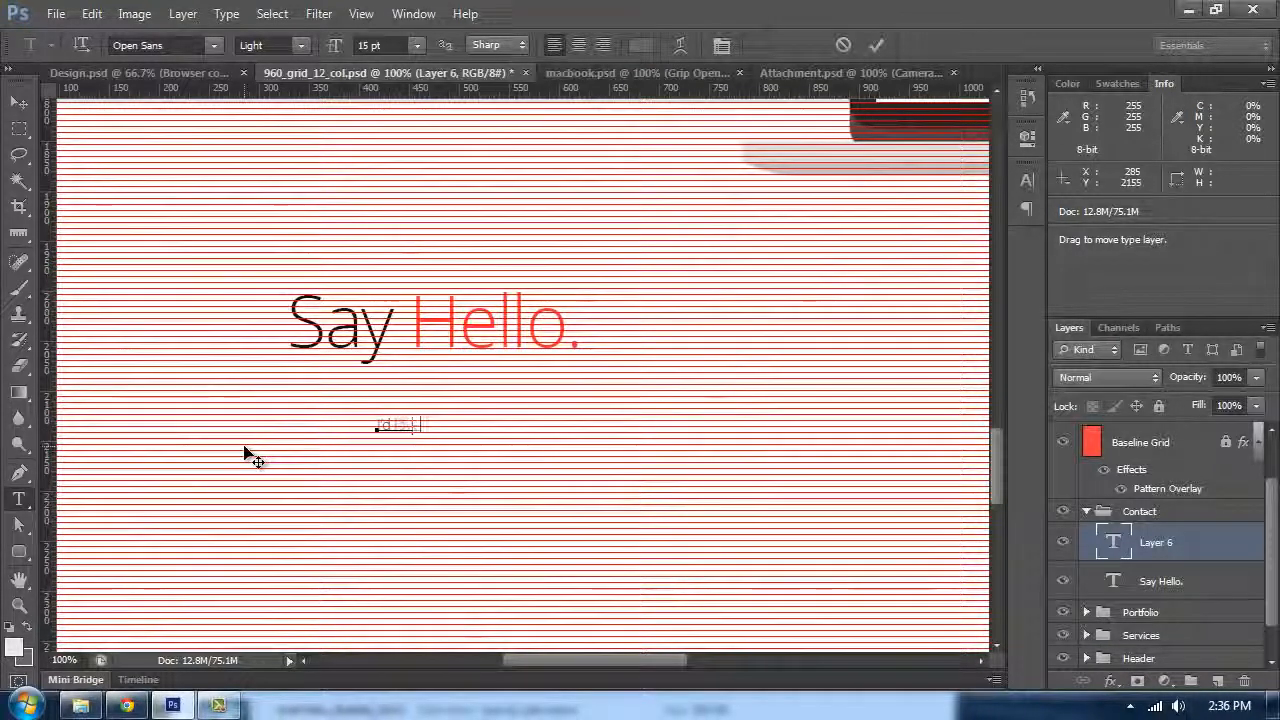
pyautogui.write(' to hear from')
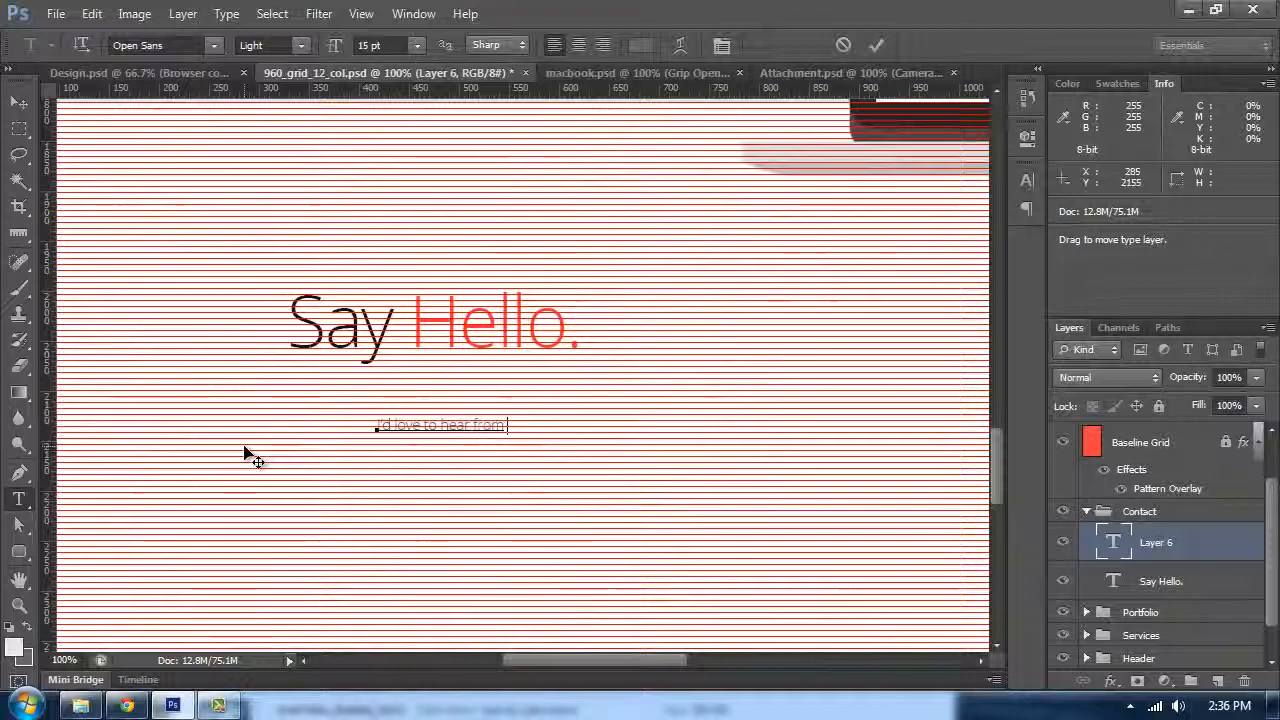
pyautogui.write(' you')
# Step: Move the subtitle beneath the Say Hello heading, aligned with its left edge
pyautogui.click(19, 102)
pyautogui.moveTo(480, 333); pyautogui.dragTo(646, 286)
pyautogui.hotkey('ctrl', '+')
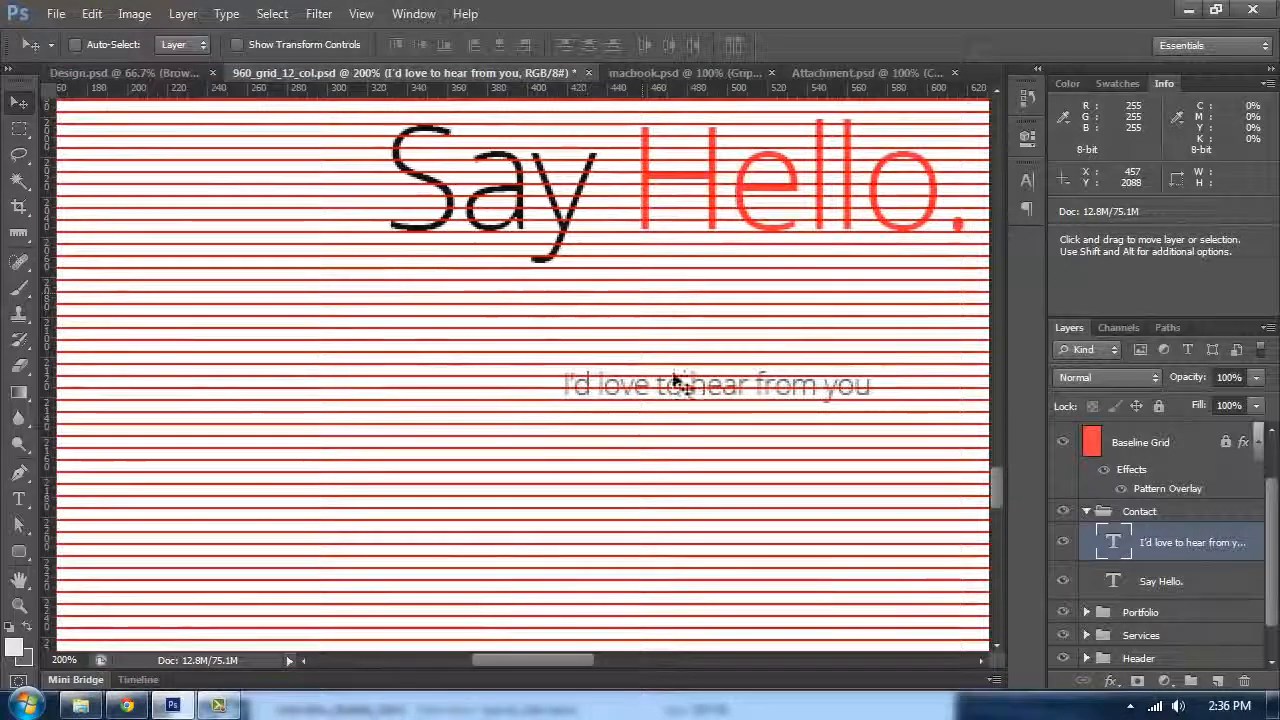
pyautogui.moveTo(615, 435); pyautogui.dragTo(521, 428)
# Step: Edit the subtitle to read Project in Mind? I'd love to hear from you. and move it just below the heading
pyautogui.press('t')
pyautogui.click(427, 363)
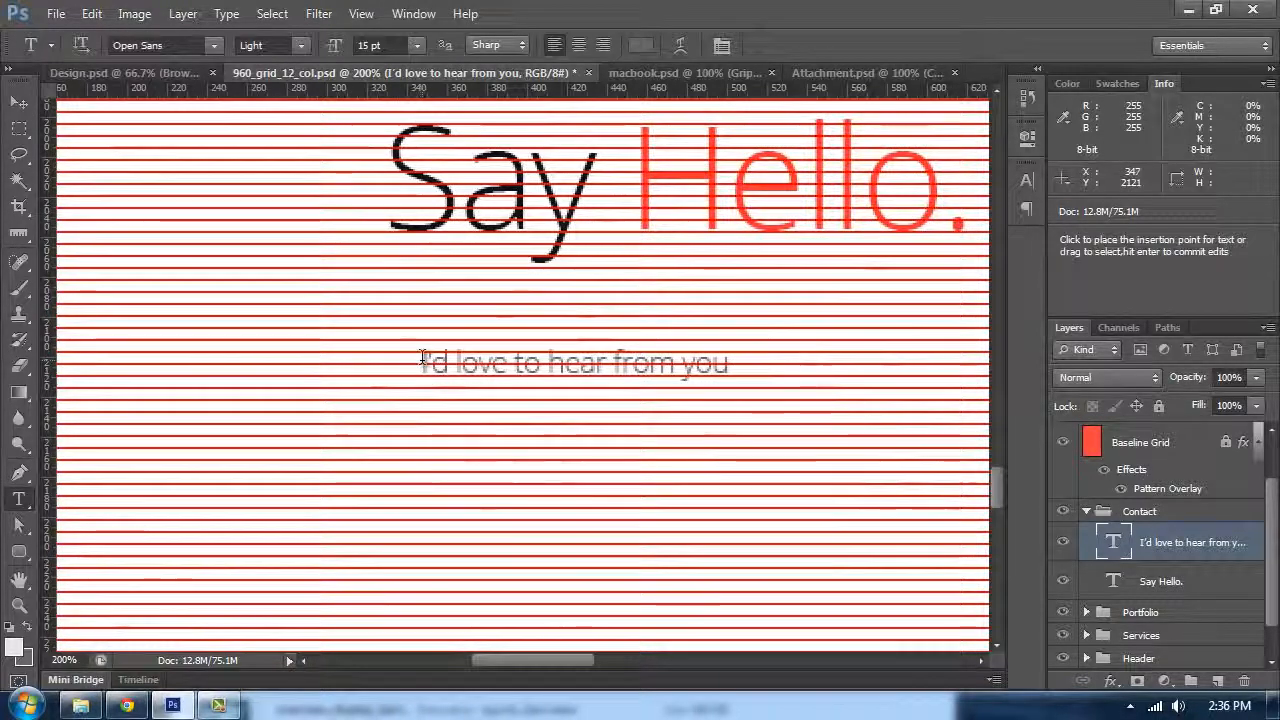
pyautogui.write('Project')
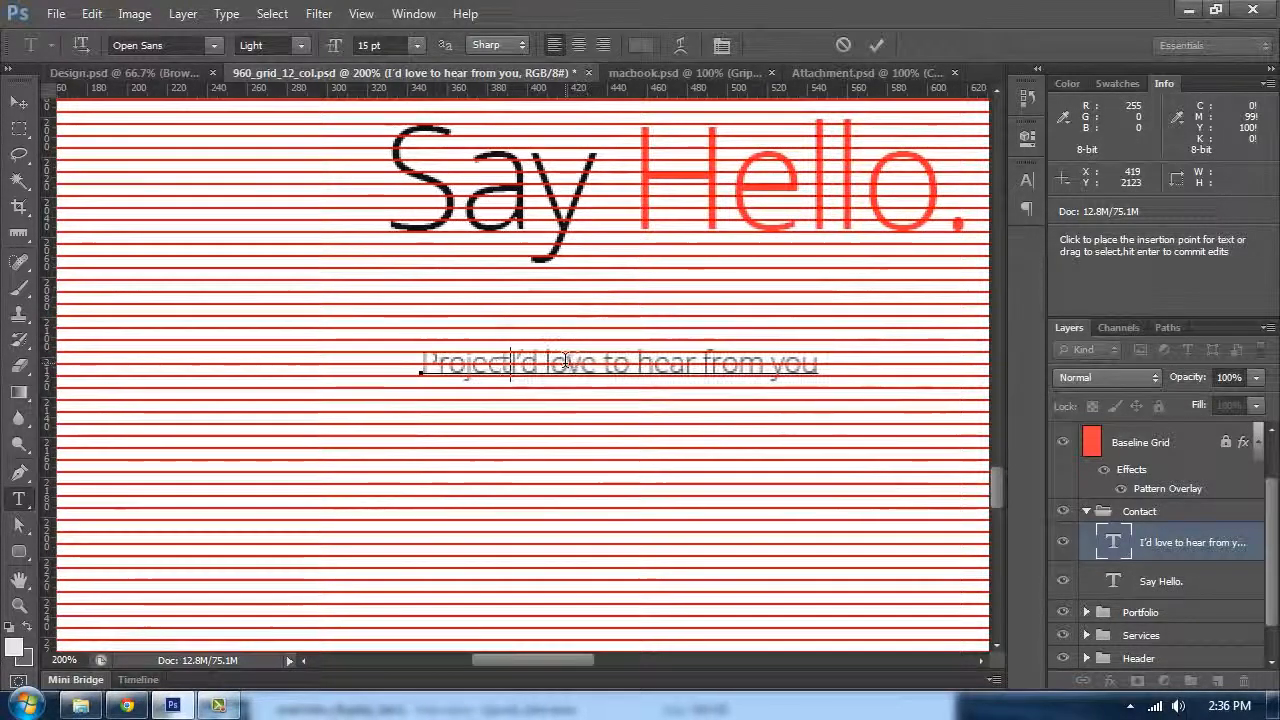
pyautogui.press('BackSpace')
pyautogui.press('BackSpace')
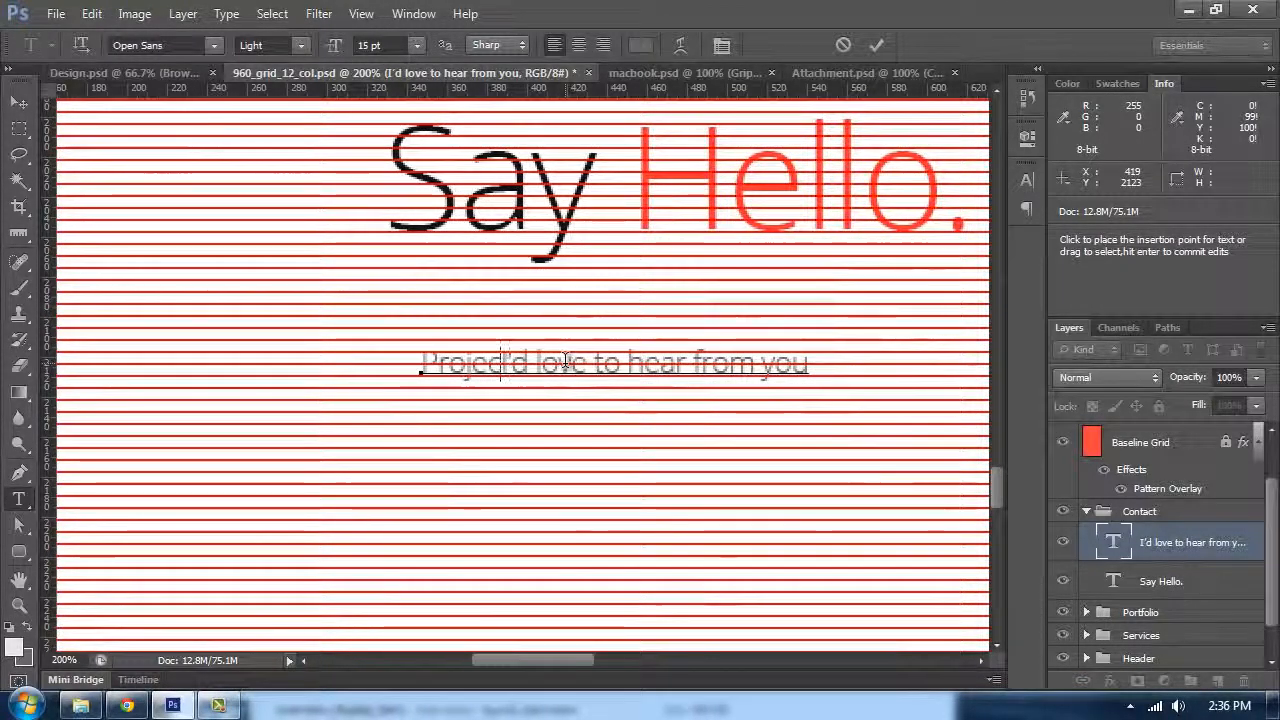
pyautogui.write("t in Mind? I'd")
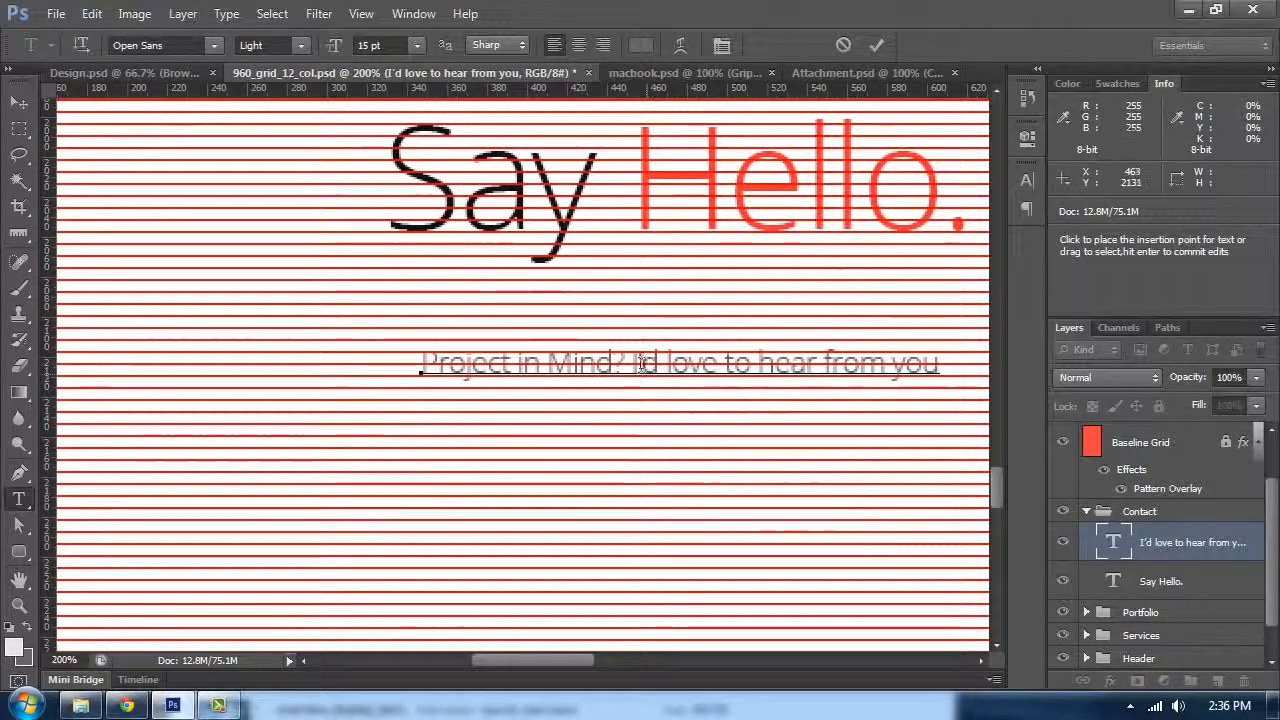
pyautogui.moveTo(632, 360); pyautogui.dragTo(824, 360)
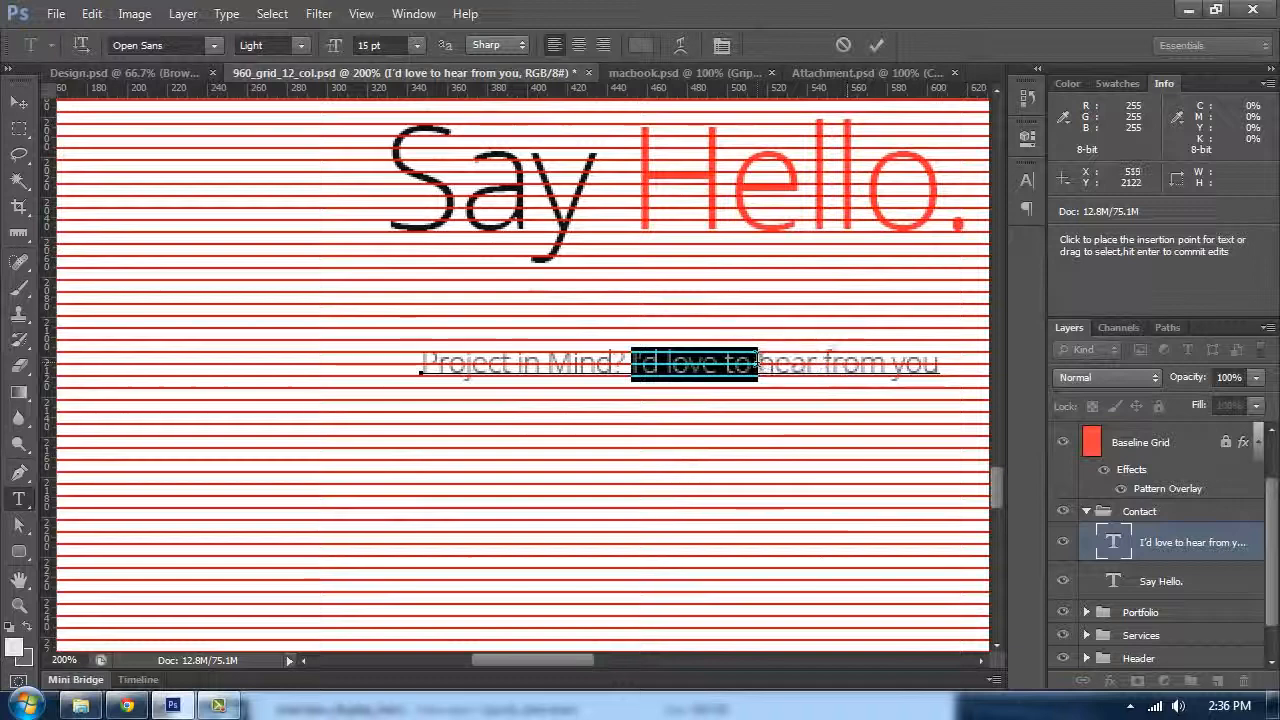
pyautogui.click(943, 363)
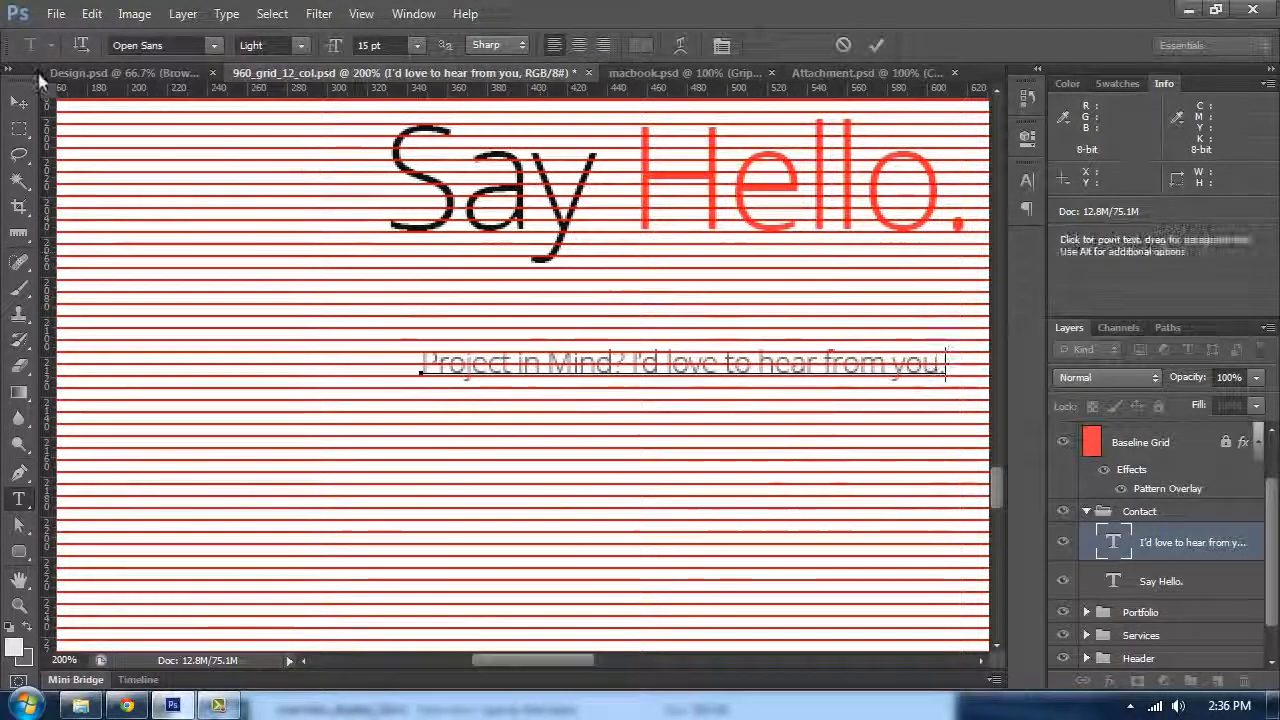
pyautogui.click(19, 102)
pyautogui.moveTo(457, 371); pyautogui.dragTo(423, 256)
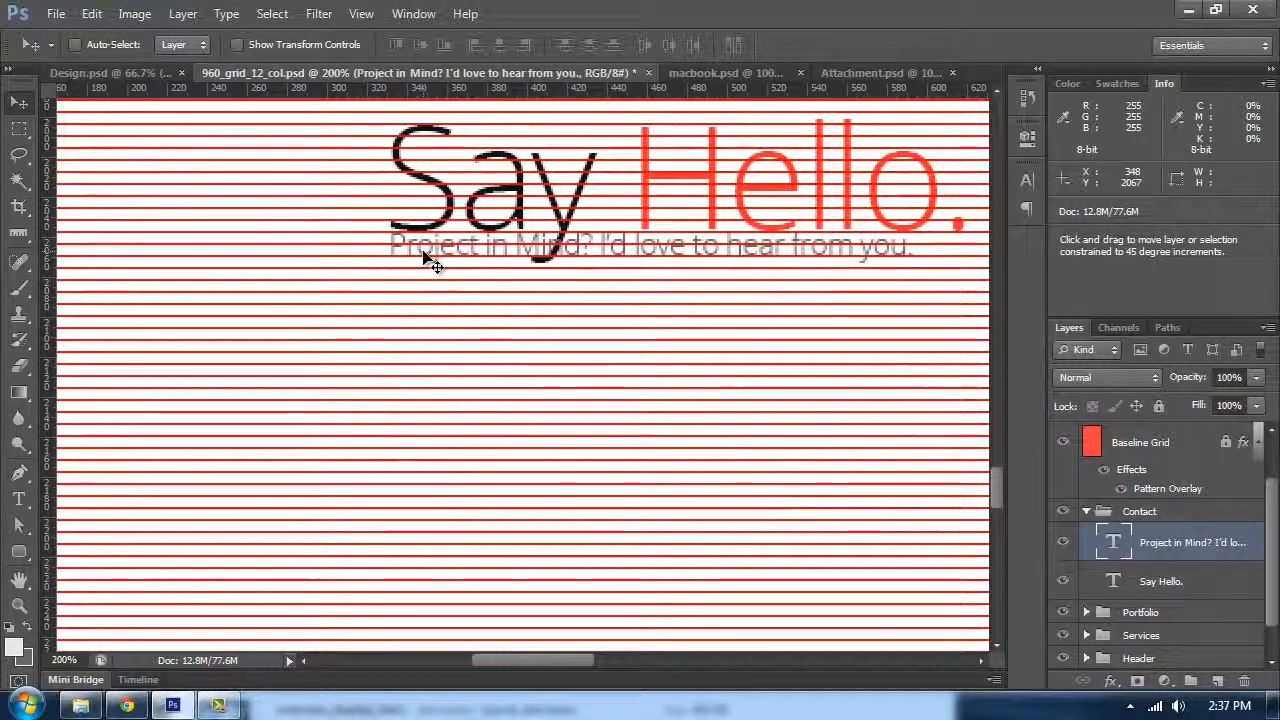
# Step: Nudge the subtitle 30 px further down below the Say Hello heading
pyautogui.hotkey('ctrl', ';')
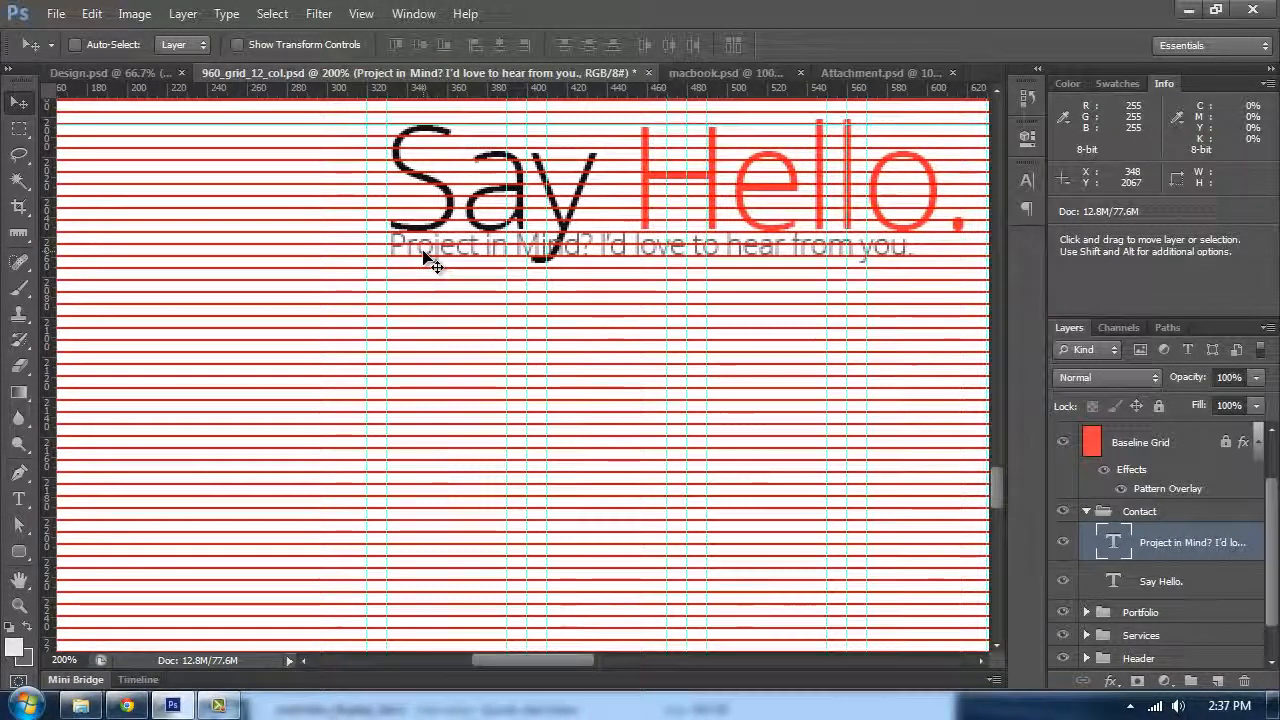
pyautogui.hotkey('shift', 'Down')
pyautogui.hotkey('shift', 'Down')
pyautogui.hotkey('shift', 'Down')
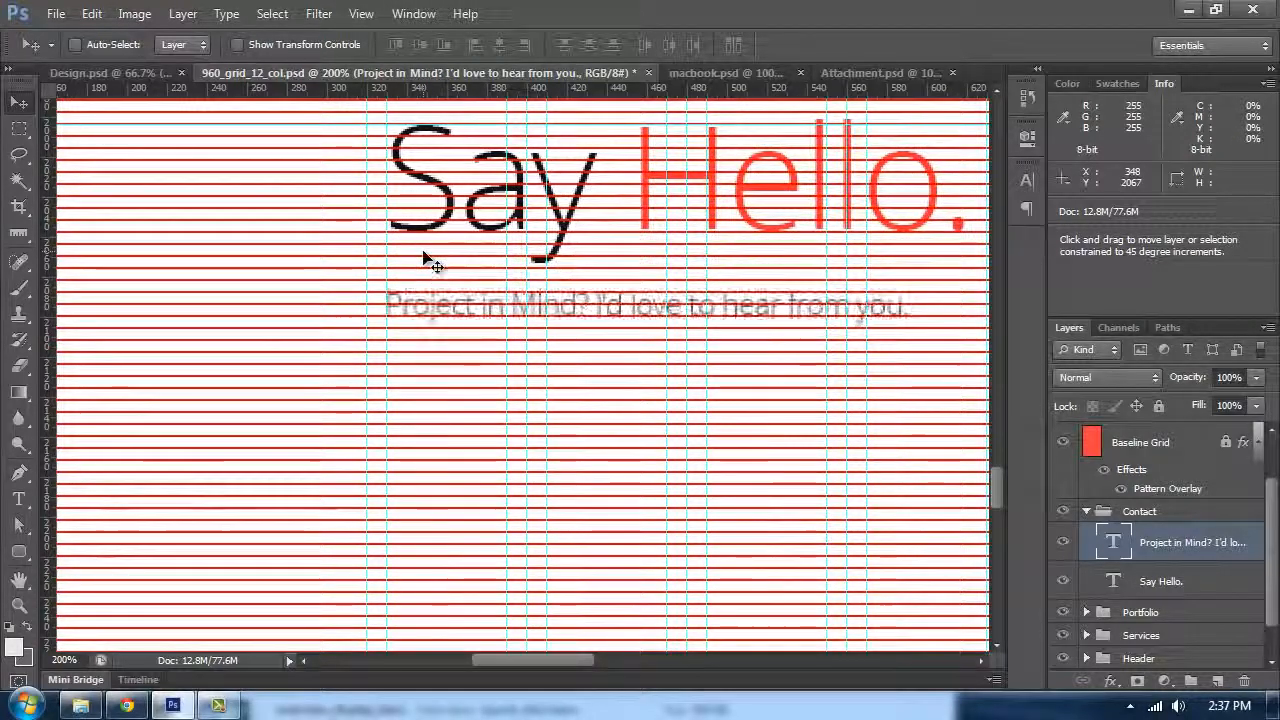
pyautogui.hotkey('ctrl', ';')
# Step: Measure the space below the subtitle with the Ruler tool and compare it with the Contact section in Design.psd
pyautogui.hotkey('ctrl', '-')
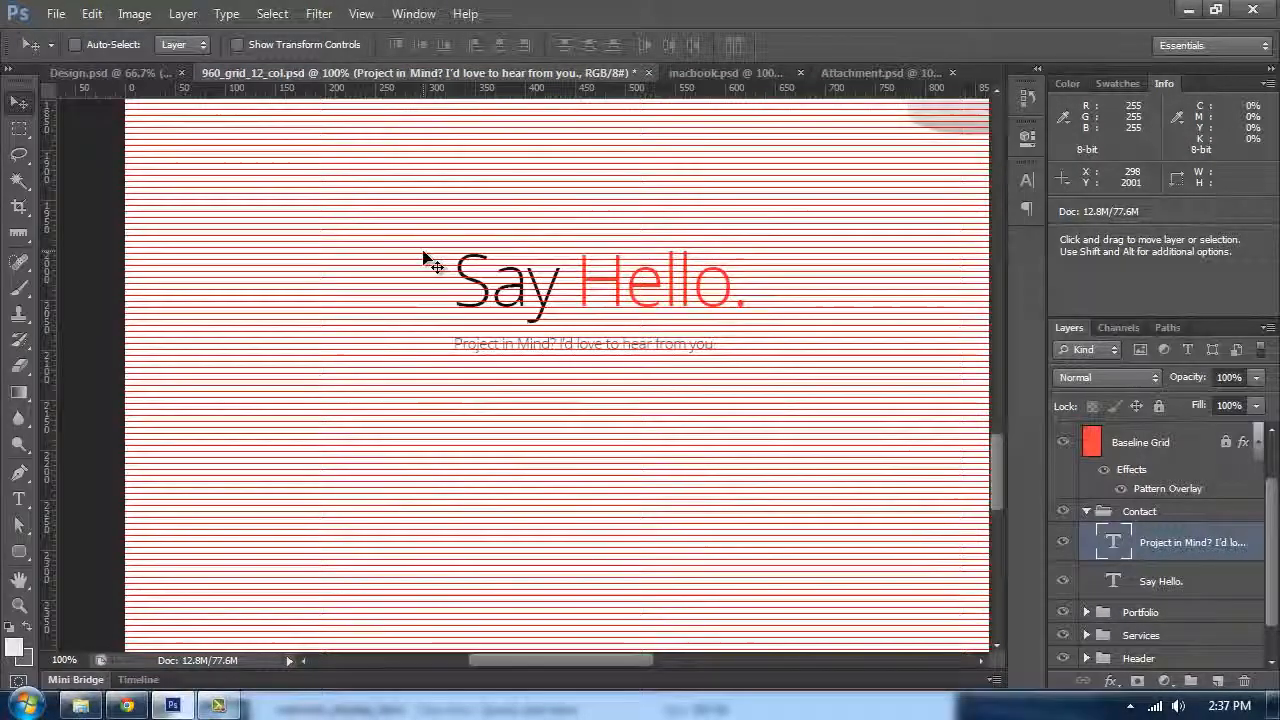
pyautogui.hotkey('ctrl', '-')
pyautogui.moveTo(677, 440); pyautogui.dragTo(546, 360)
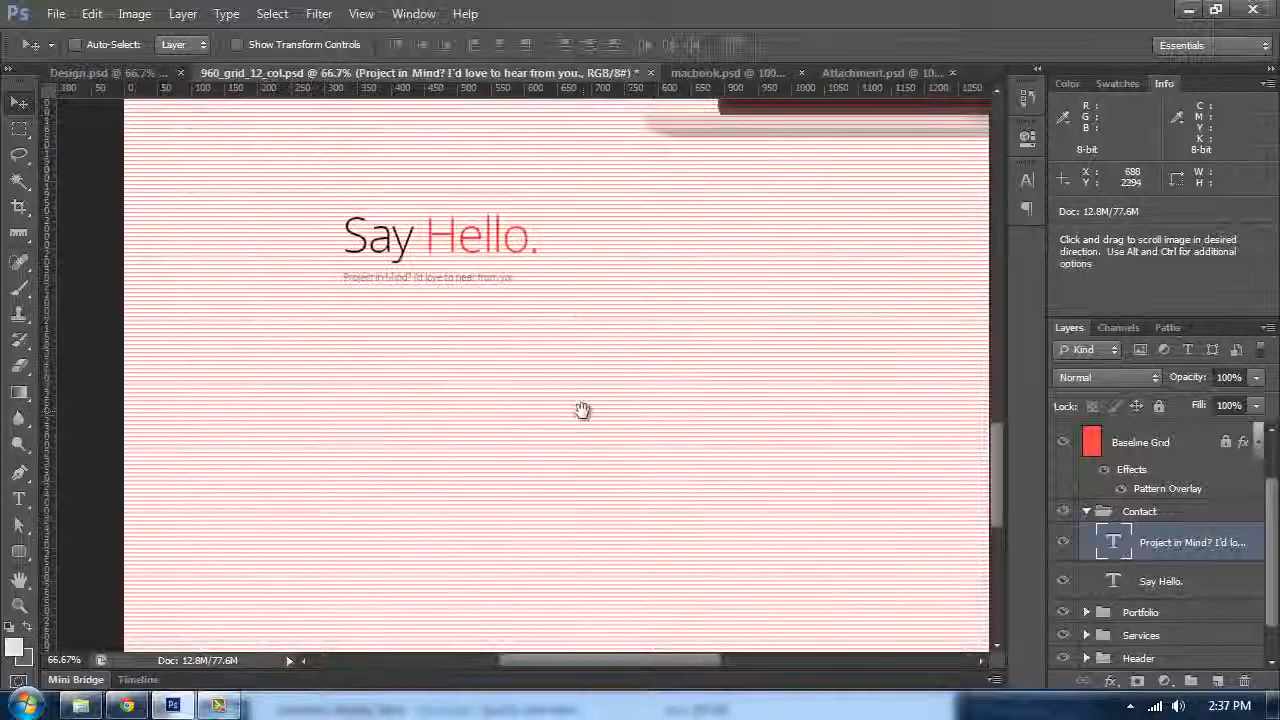
pyautogui.click(1141, 578)
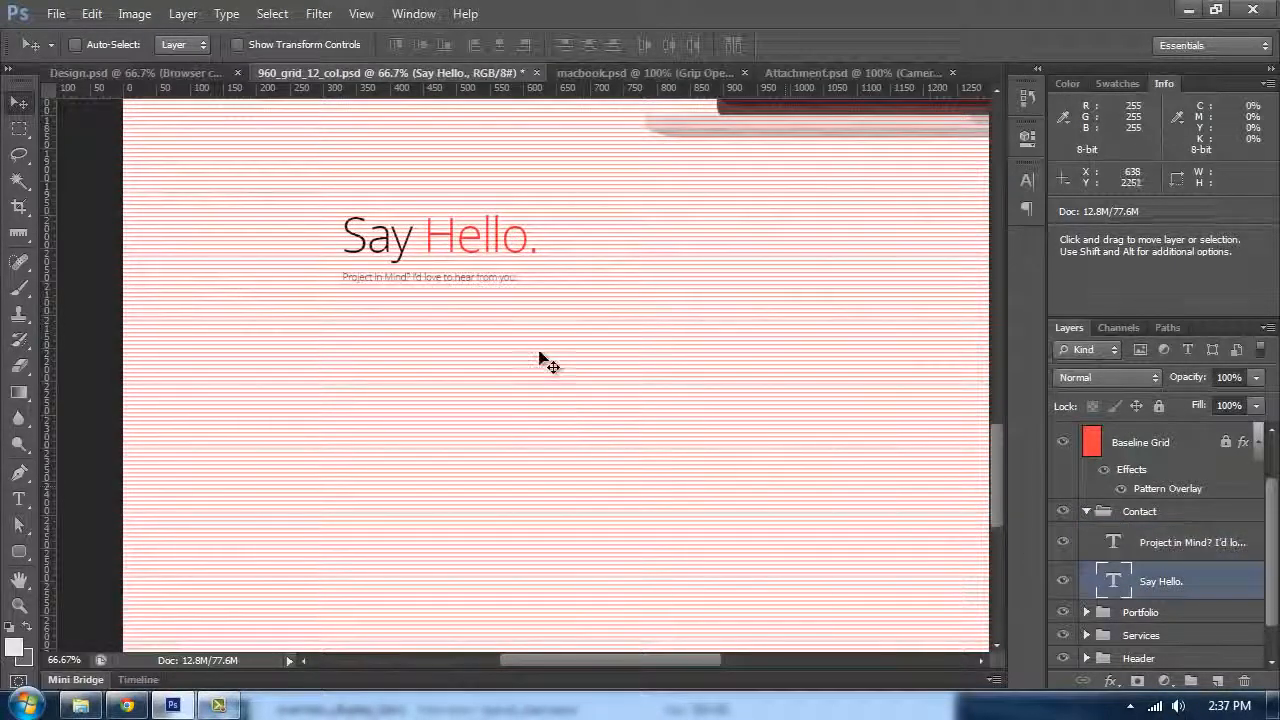
pyautogui.scroll(3, 614, 477)
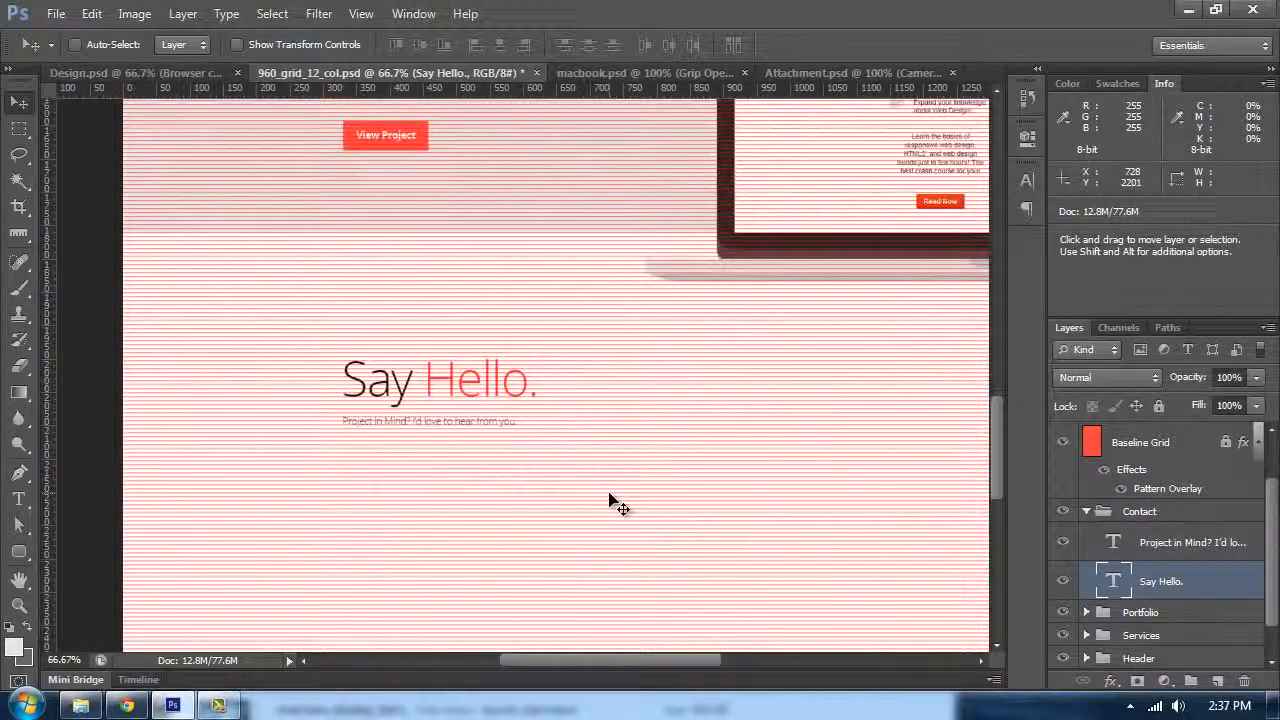
pyautogui.hotkey('ctrl', '+')
pyautogui.hotkey('ctrl', '+')
pyautogui.moveTo(457, 389); pyautogui.dragTo(610, 206)
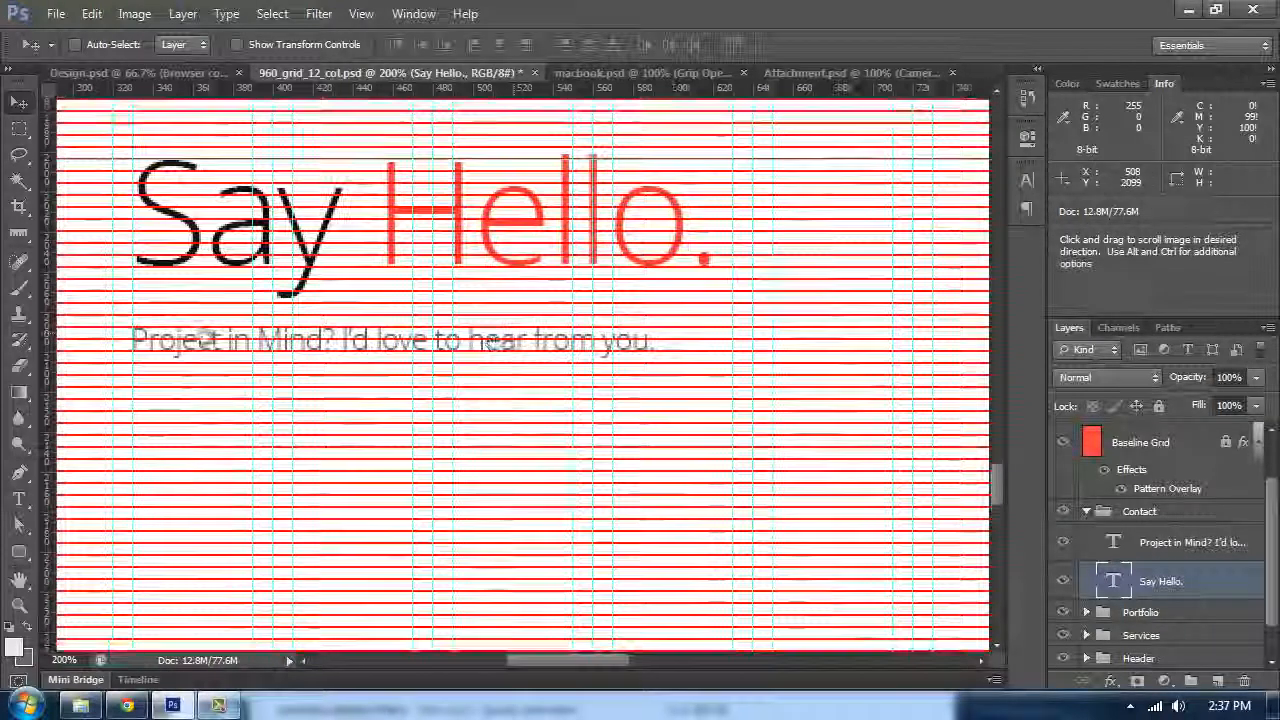
pyautogui.click(19, 234)
pyautogui.click(100, 267)
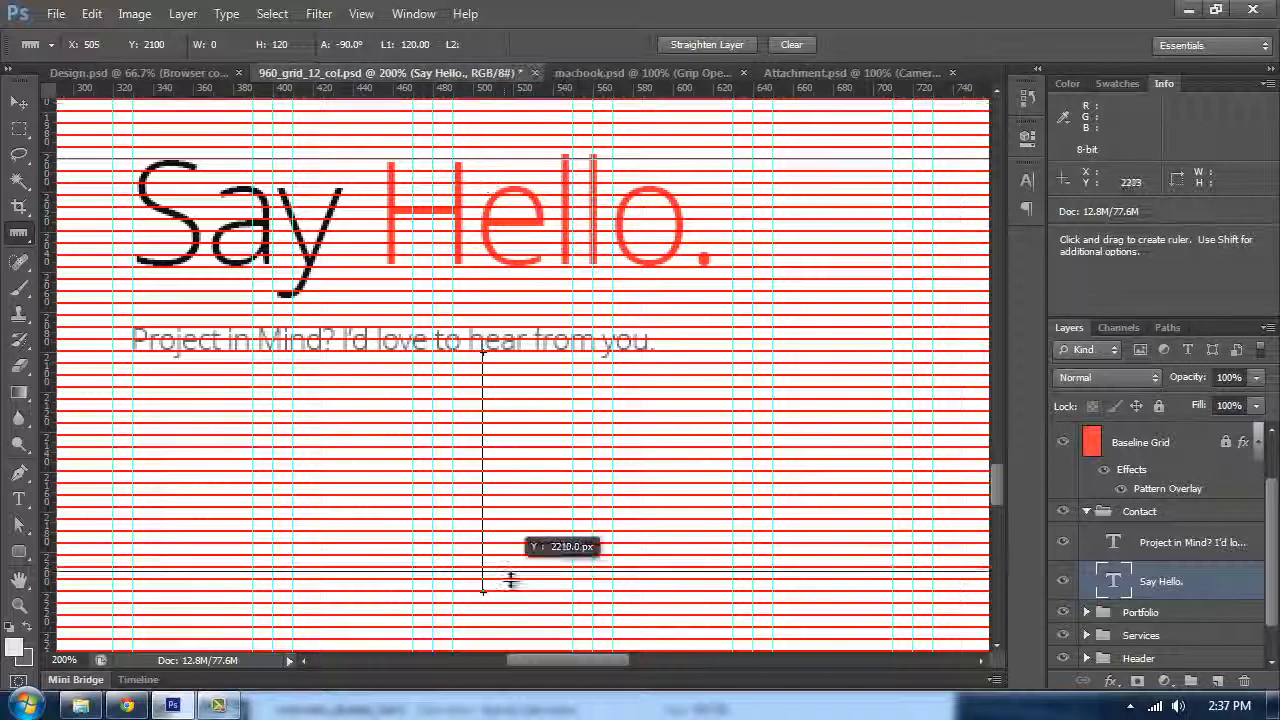
pyautogui.click(176, 79)
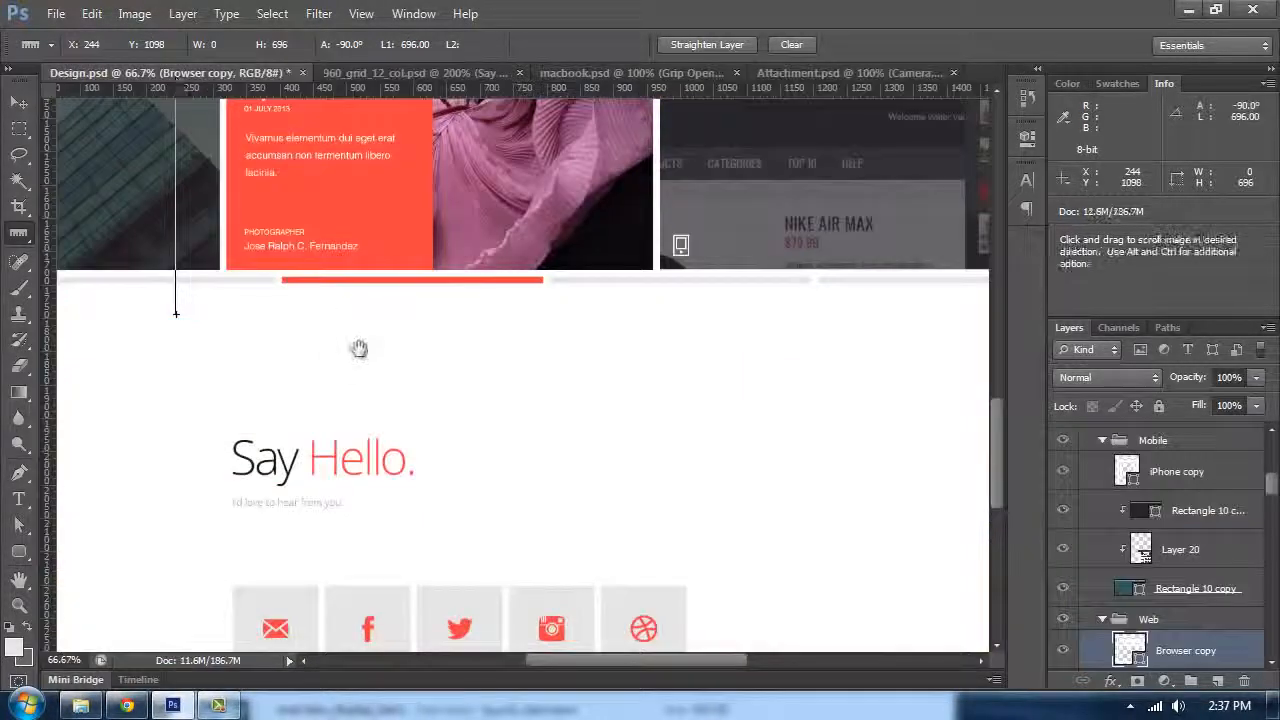
pyautogui.moveTo(357, 349); pyautogui.dragTo(417, 137)
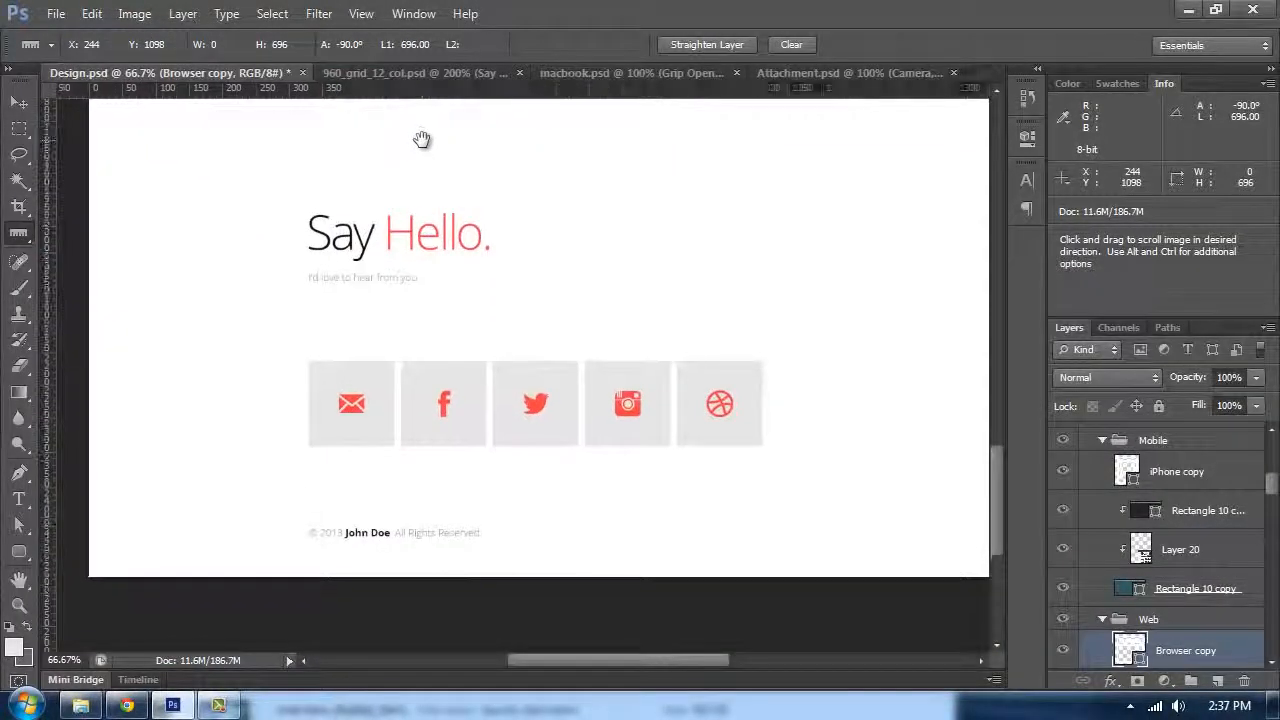
pyautogui.click(445, 73)
pyautogui.moveTo(434, 436); pyautogui.dragTo(497, 150)
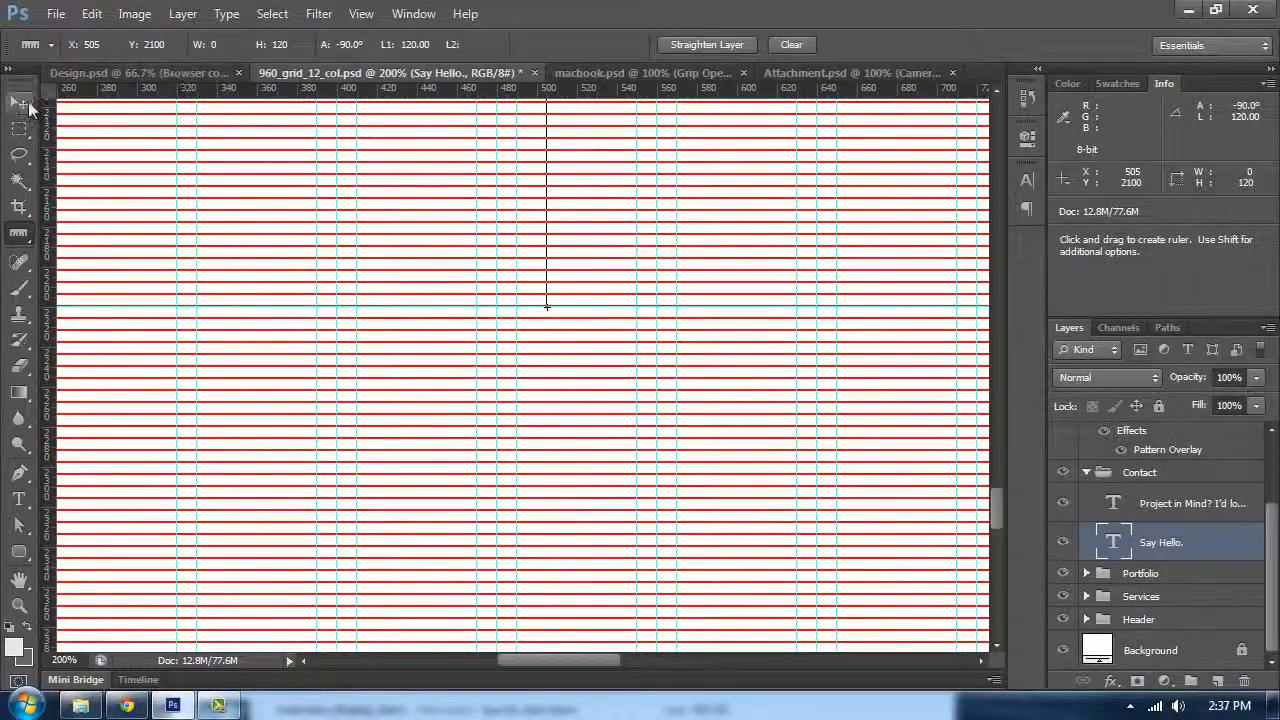
# Step: Add a new layer above the subtitle, put it in a group and name the group Scoail Icons
pyautogui.click(20, 103)
pyautogui.click(1140, 503)
pyautogui.click(1217, 681)
pyautogui.hotkey('ctrl', 'g')
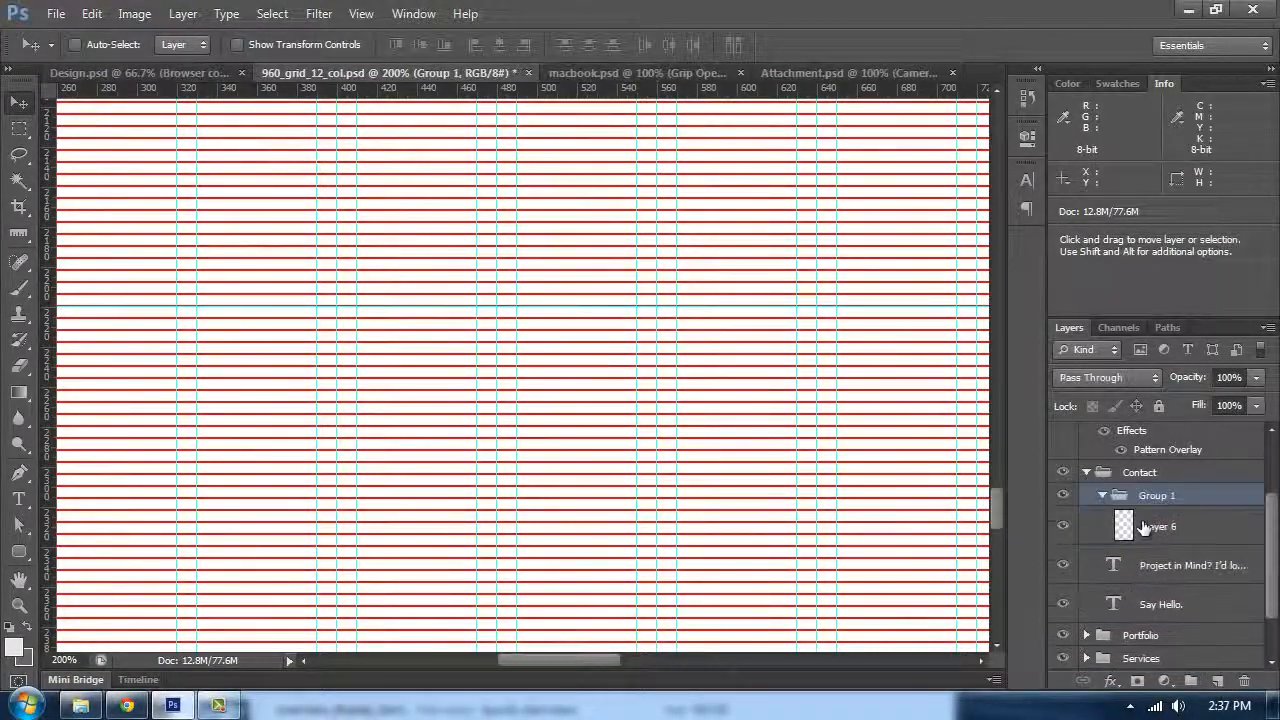
pyautogui.doubleClick(1150, 496)
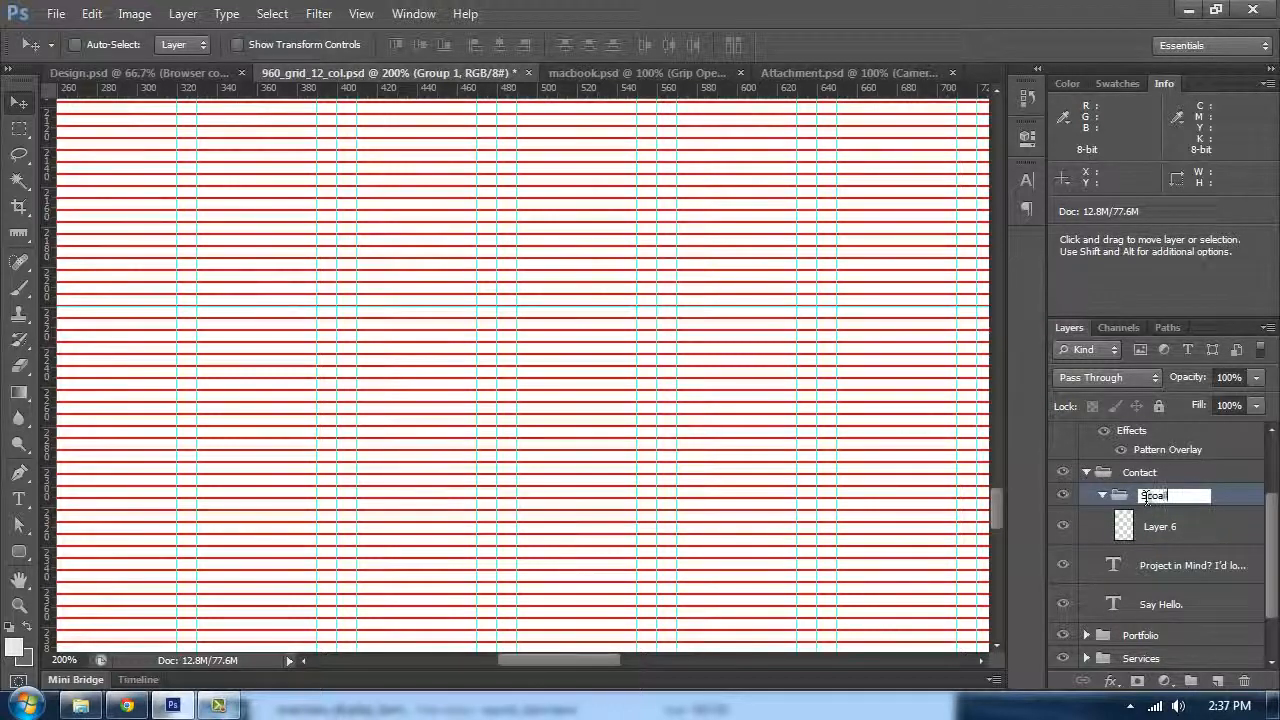
pyautogui.write('Scoail Icons')
pyautogui.press('Return')
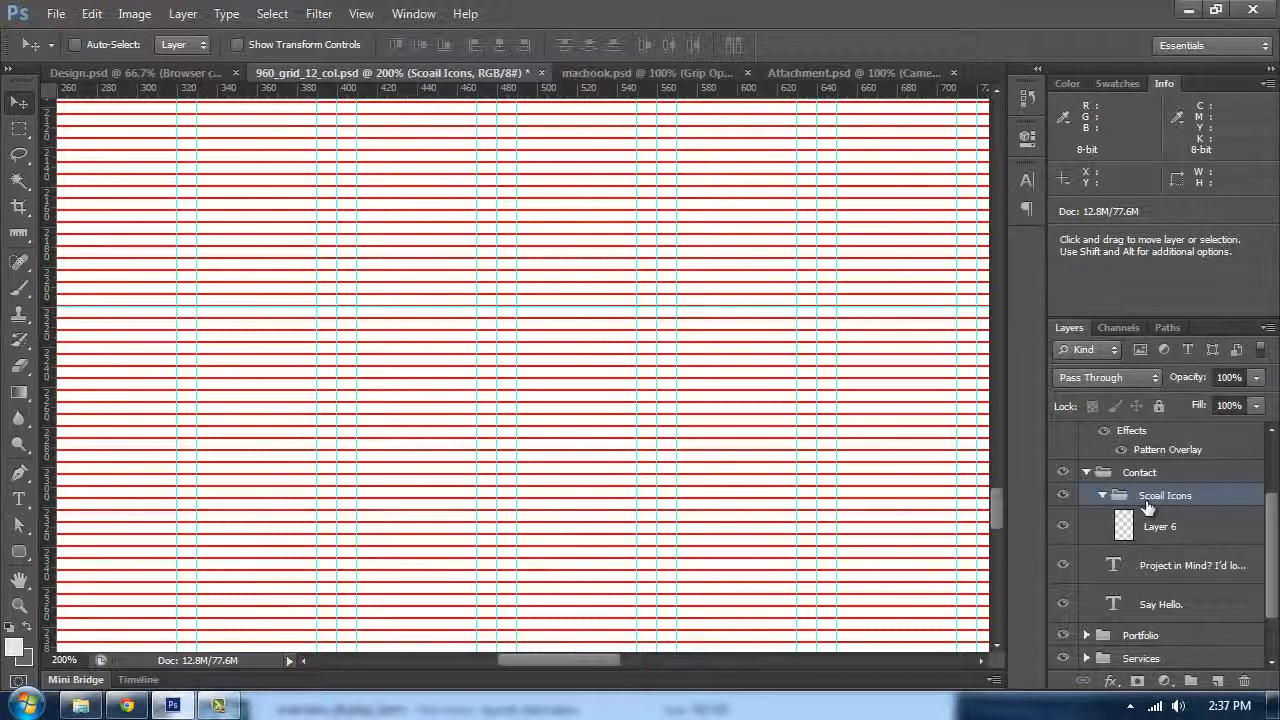
# Step: Draw a 120 × 120 px rectangle shape below the subtitle inside the Scoail Icons group
pyautogui.click(1155, 529)
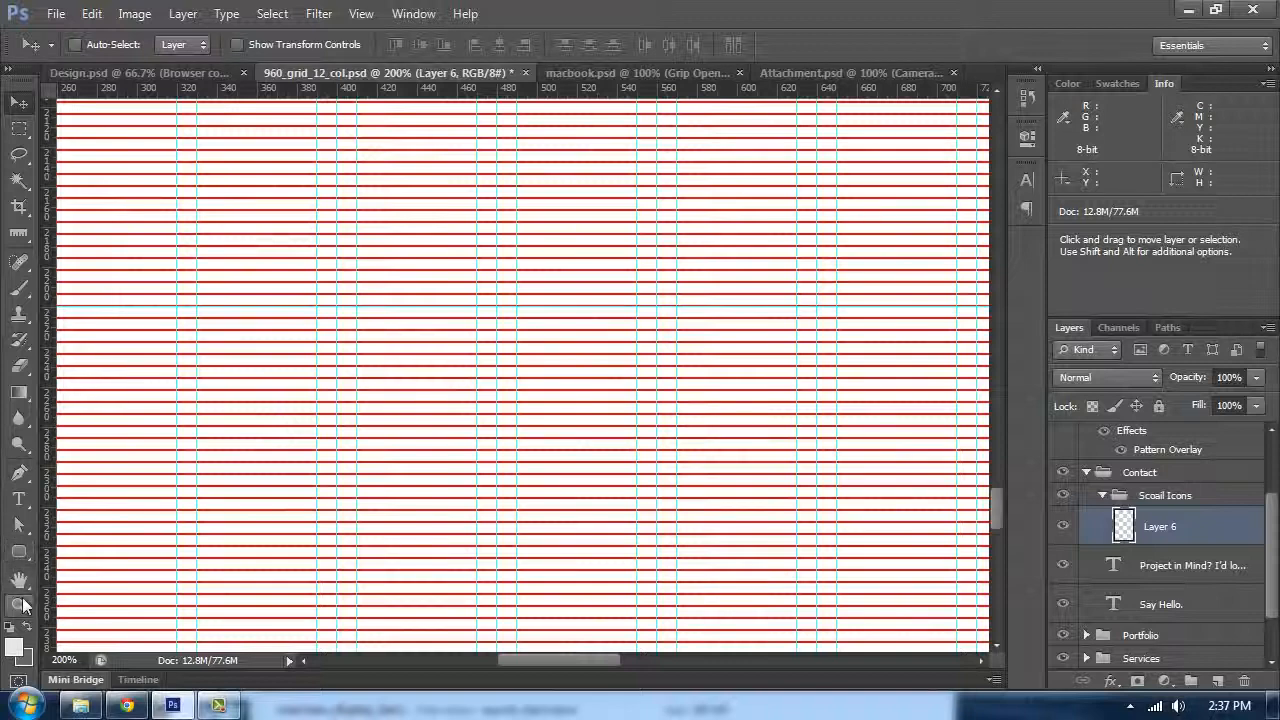
pyautogui.rightClick(20, 562)
pyautogui.click(72, 546)
pyautogui.scroll(5, 240, 428)
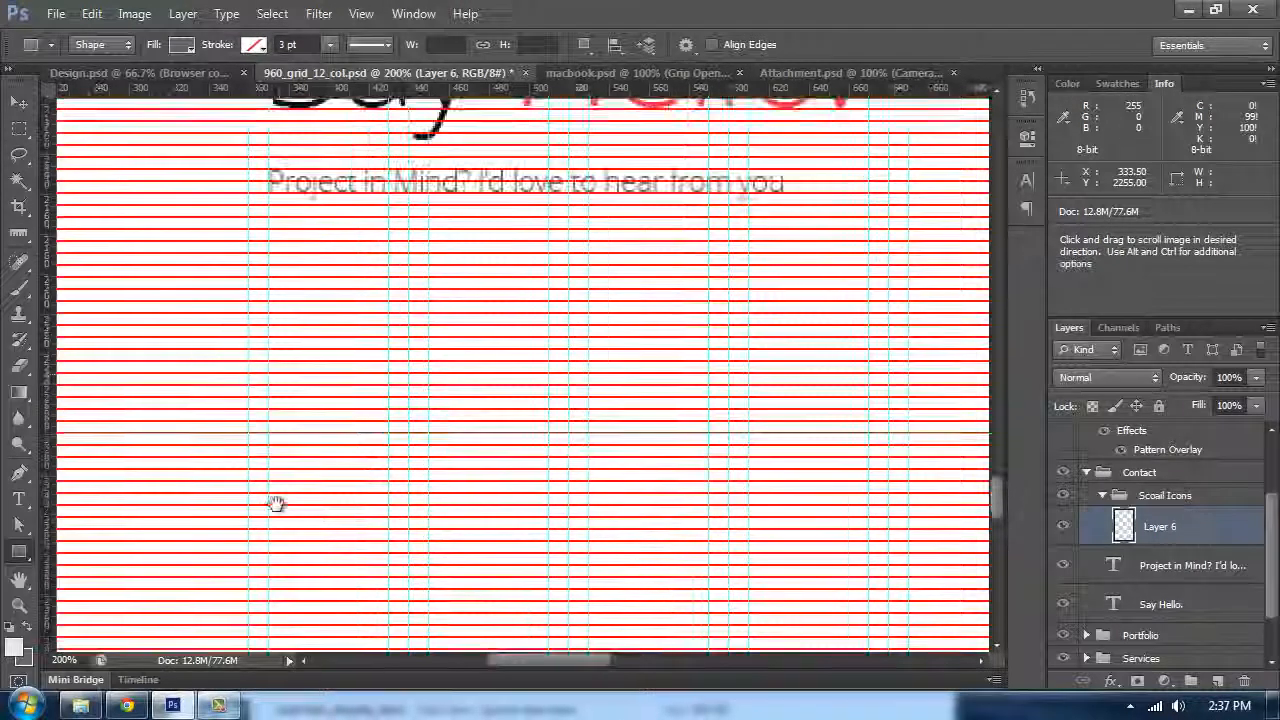
pyautogui.scroll(1, 257, 408)
pyautogui.scroll(-2, 277, 440)
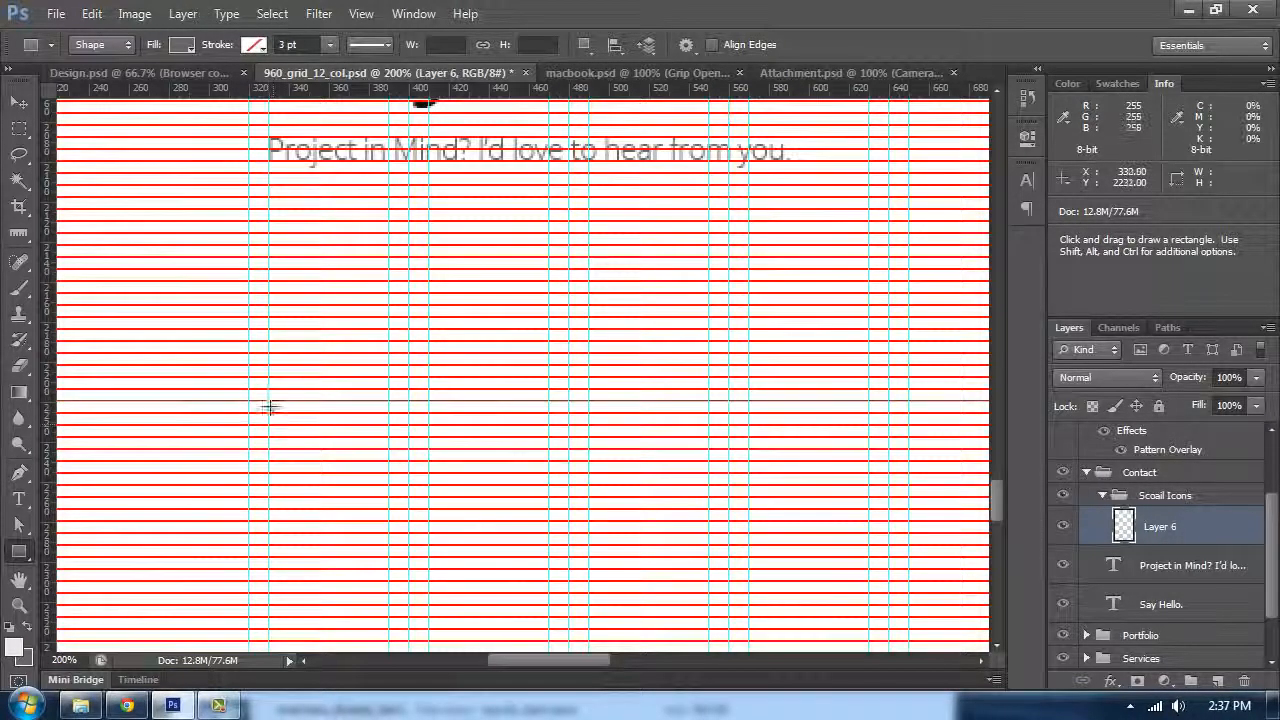
pyautogui.moveTo(269, 403); pyautogui.dragTo(551, 641)
pyautogui.scroll(-3, 537, 537)
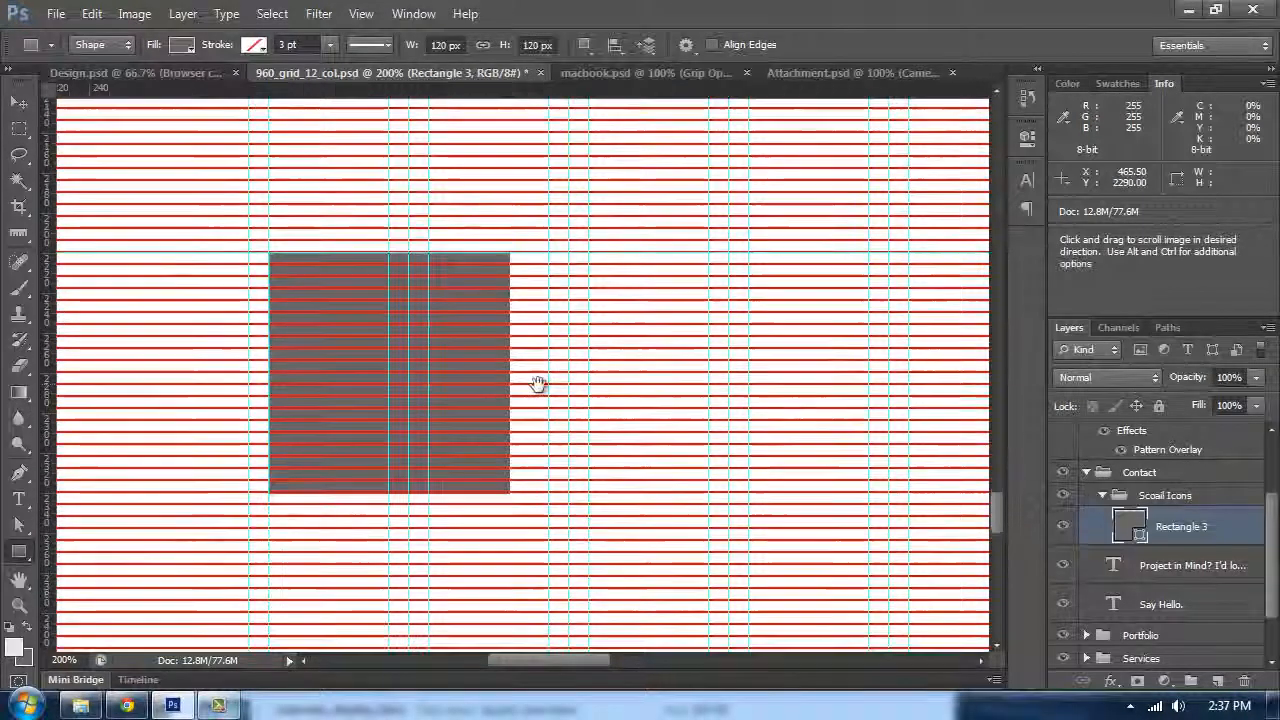
# Step: Set the rectangle's fill colour to #e5e5e5
pyautogui.doubleClick(1124, 526)
pyautogui.click(724, 367)
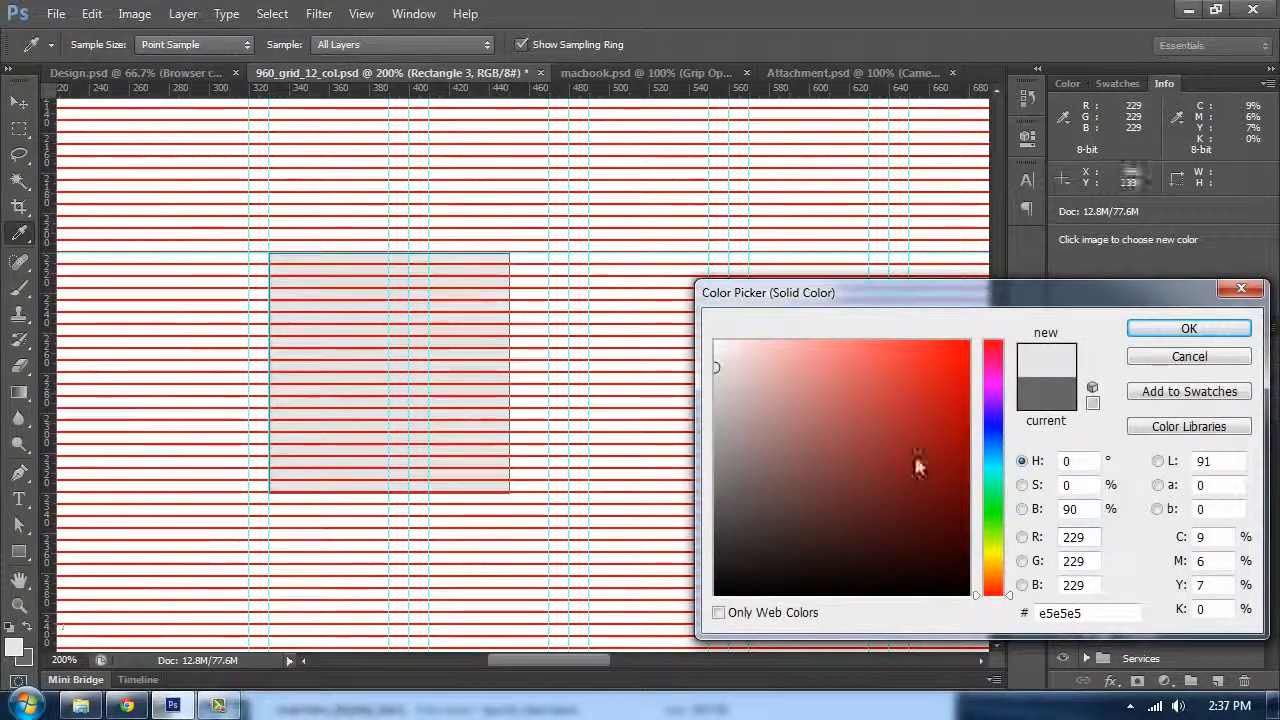
pyautogui.click(1184, 330)
# Step: Duplicate the square into a row of five evenly spaced squares along the grid columns
pyautogui.hotkey('ctrl', 'h')
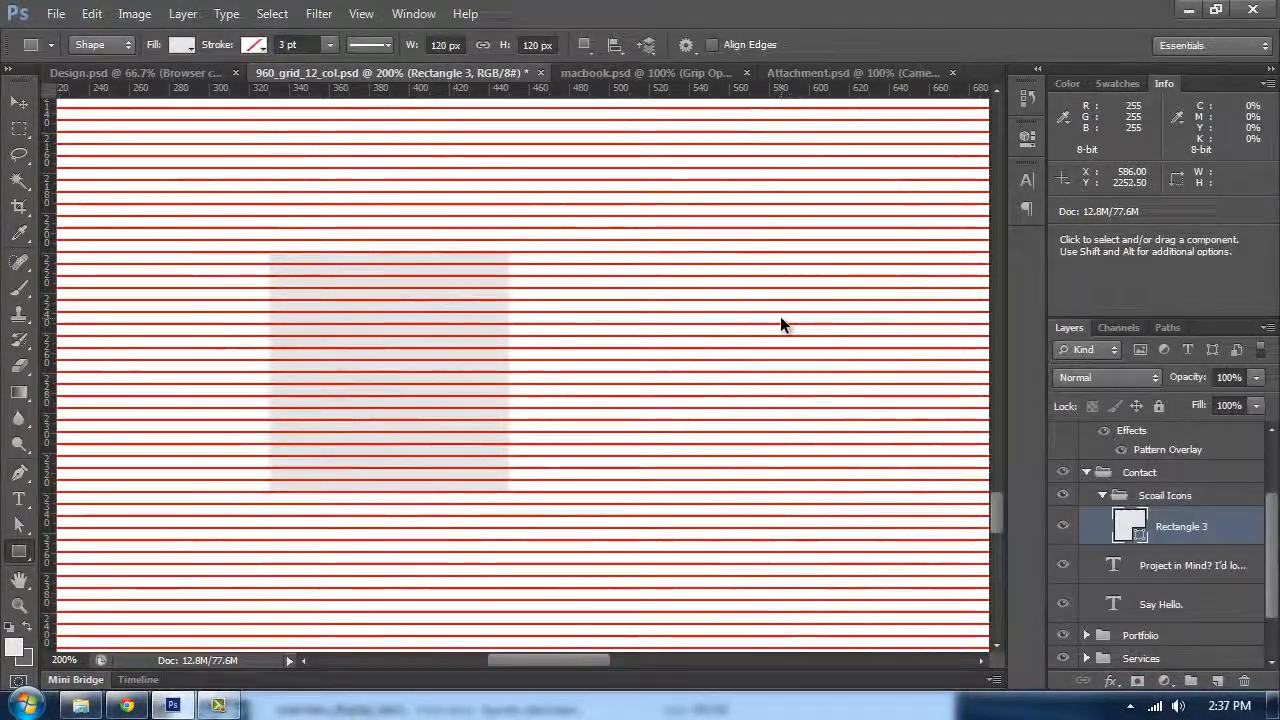
pyautogui.hotkey('ctrl', 'j')
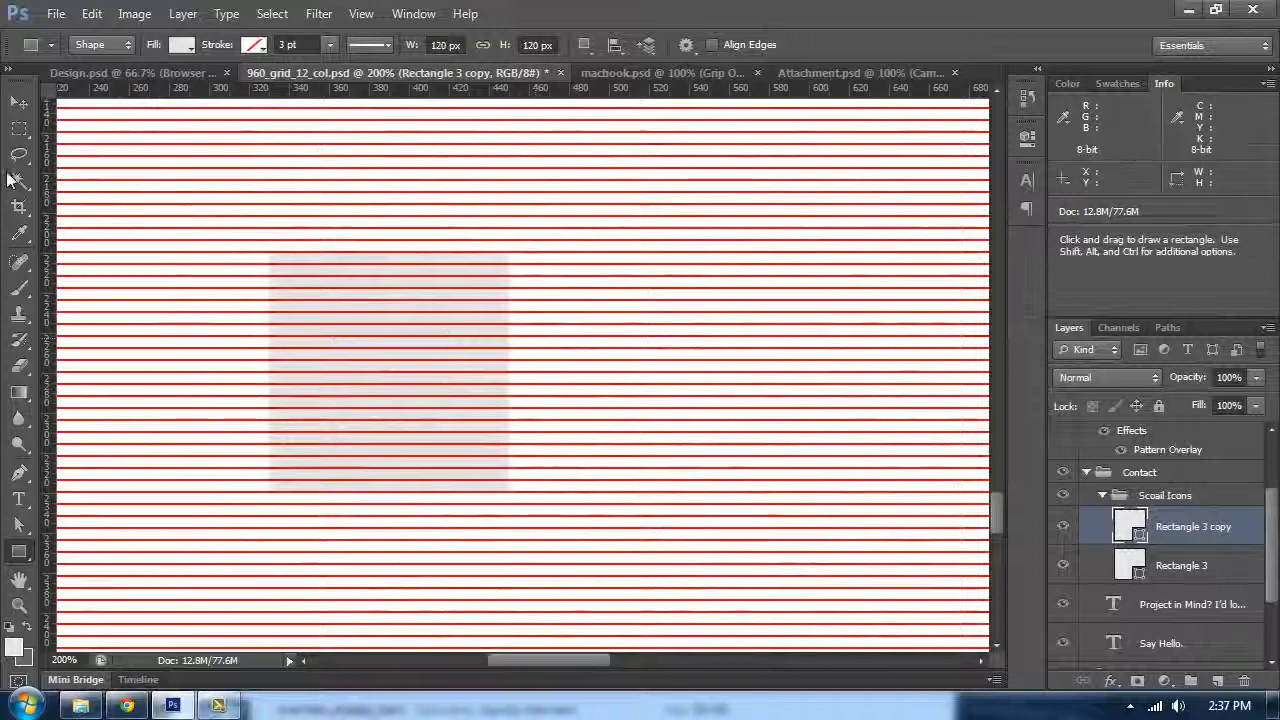
pyautogui.click(19, 103)
pyautogui.moveTo(367, 314); pyautogui.dragTo(615, 314)
pyautogui.click(126, 72)
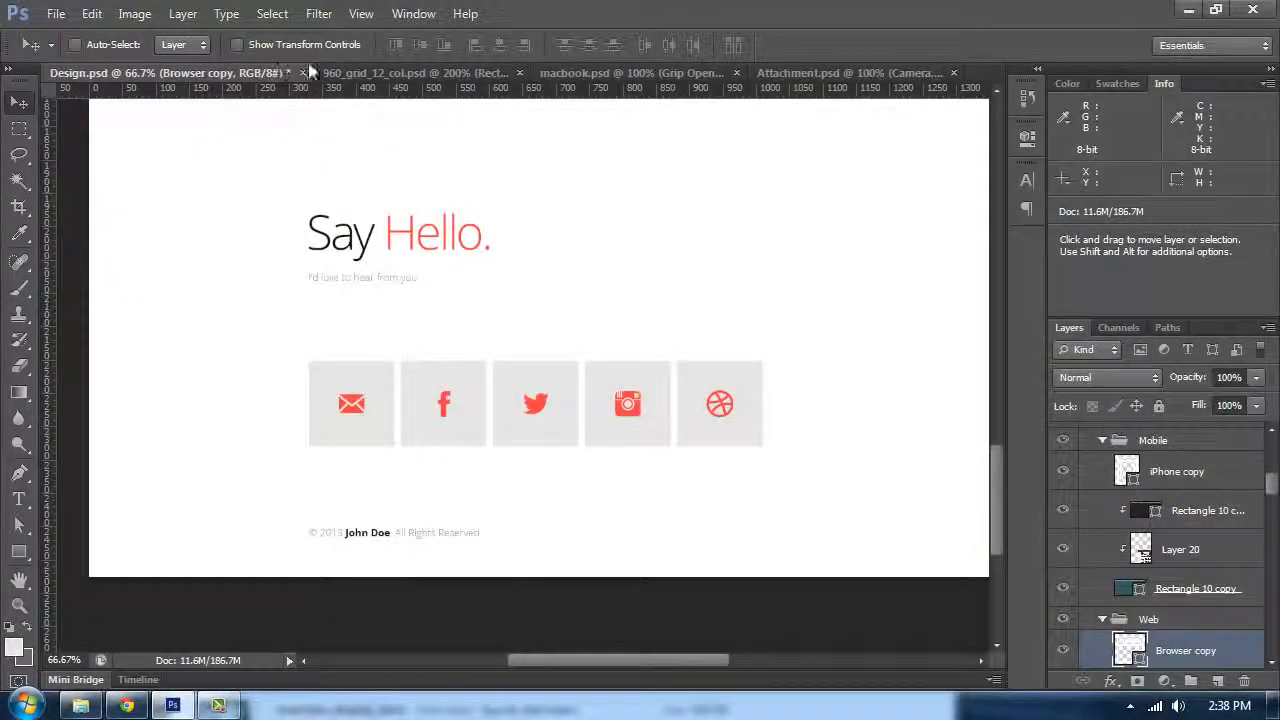
pyautogui.click(352, 70)
pyautogui.moveTo(608, 358); pyautogui.dragTo(523, 349)
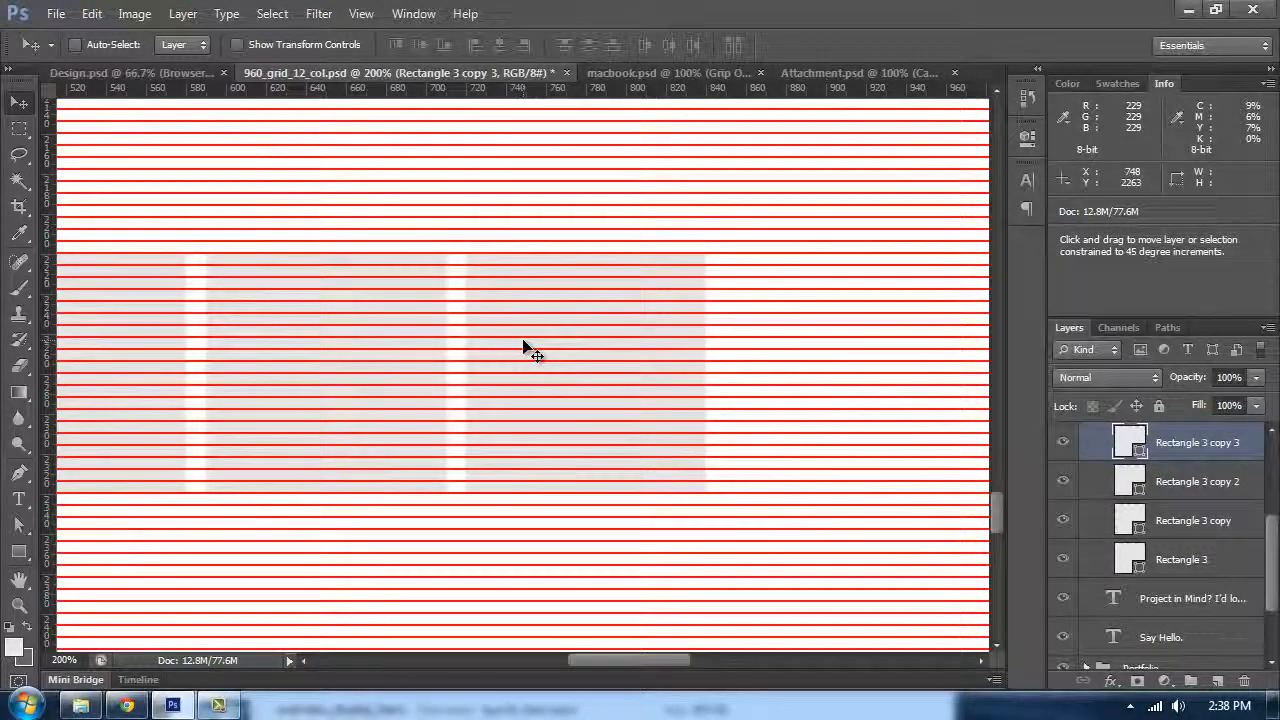
pyautogui.moveTo(414, 340); pyautogui.dragTo(655, 343)
pyautogui.hotkey('ctrl', '-')
pyautogui.hotkey('ctrl', '-')
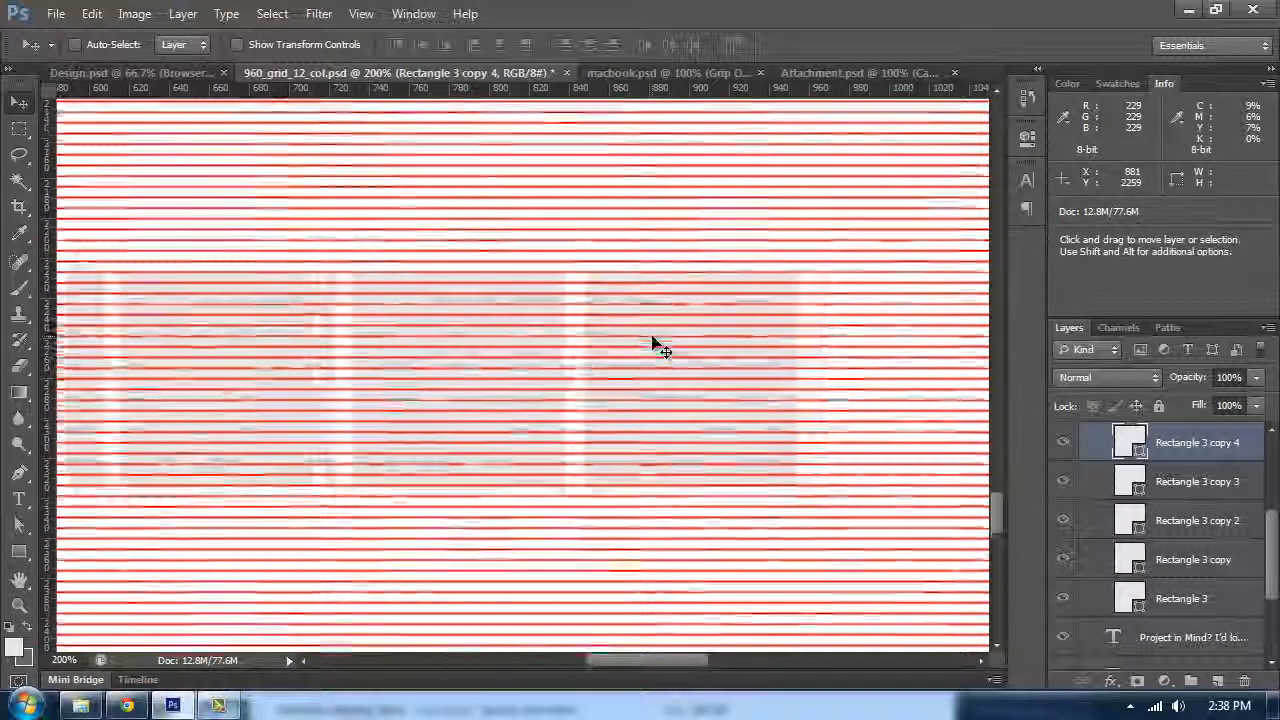
pyautogui.scroll(-1, 650, 355)
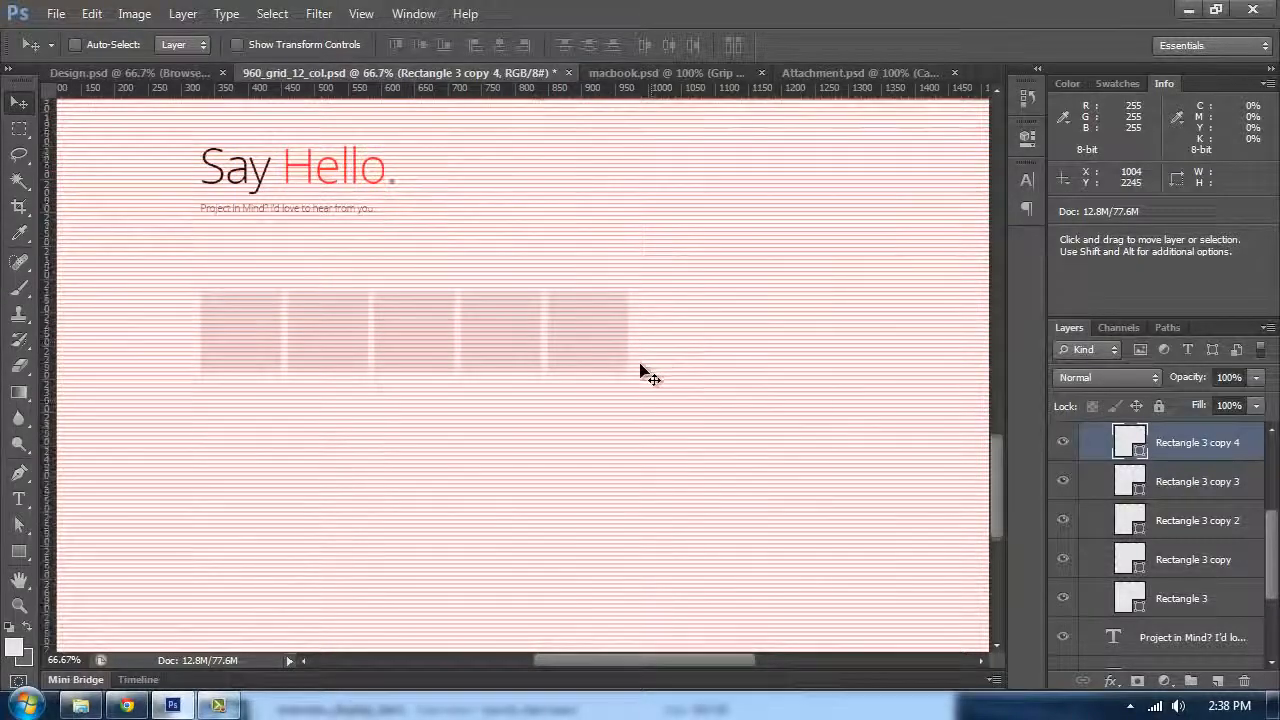
pyautogui.hscroll(-3, 490, 405)
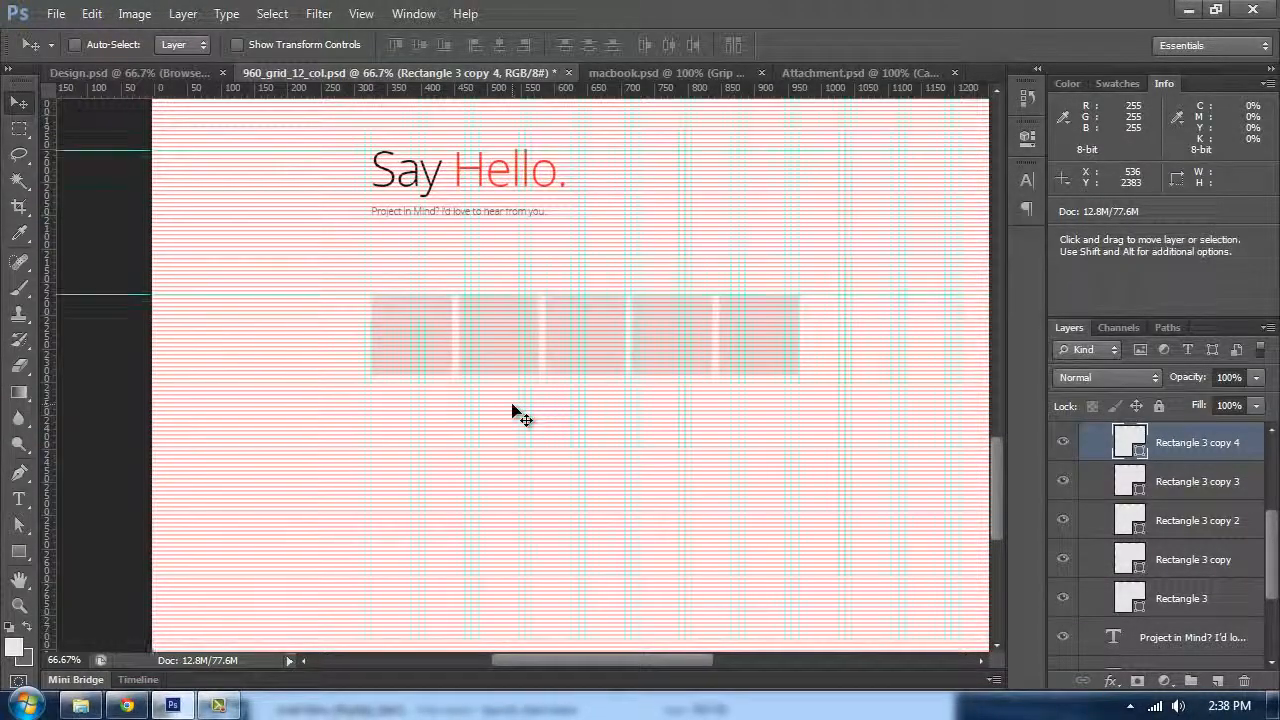
# Step: Measure the space below the row of squares with the Ruler tool
pyautogui.hotkey('ctrl', '+')
pyautogui.hotkey('ctrl', '+')
pyautogui.rightClick(18, 232)
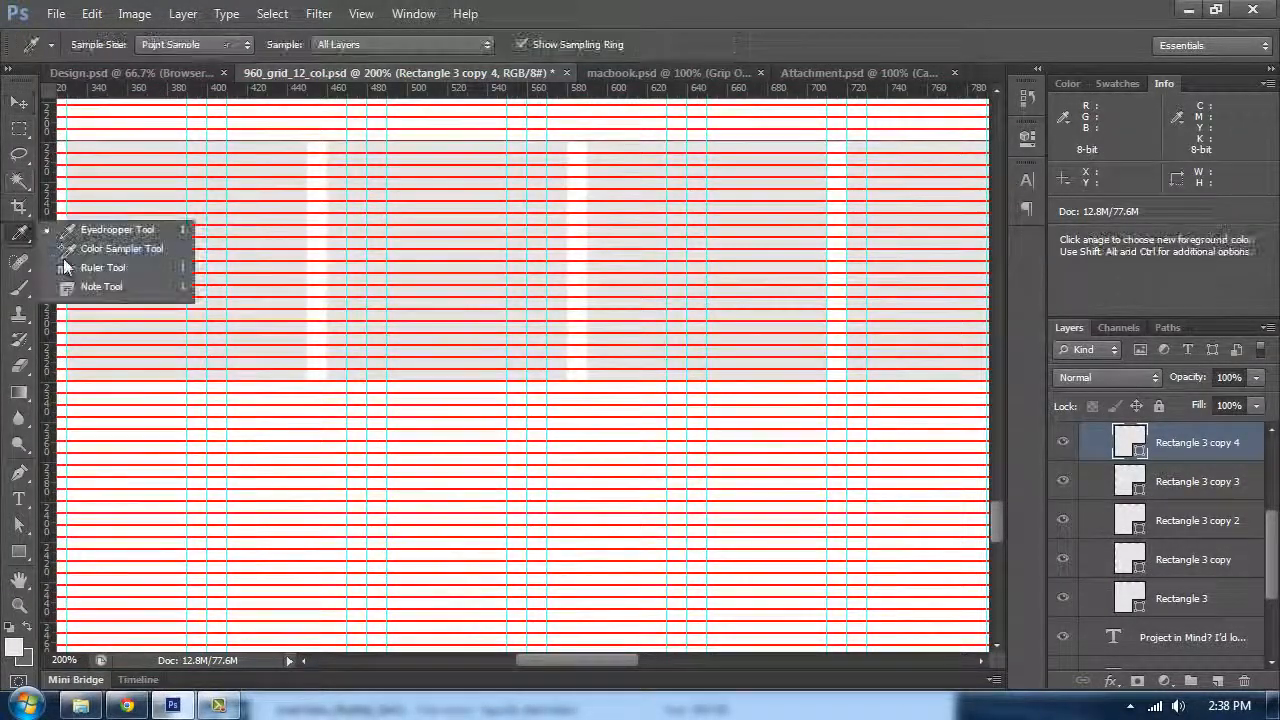
pyautogui.click(100, 265)
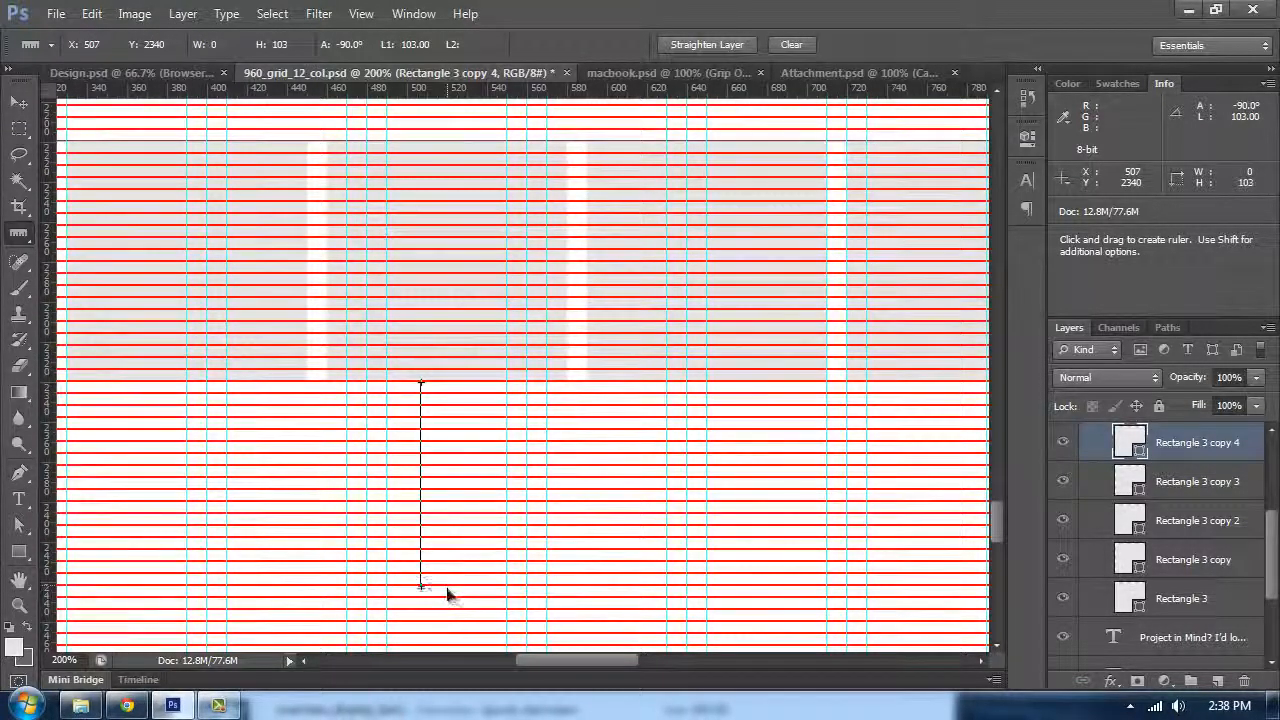
pyautogui.moveTo(449, 614)
pyautogui.mouseDown()
pyautogui.moveTo(452, 570)
pyautogui.moveTo(462, 623)
pyautogui.mouseUp()
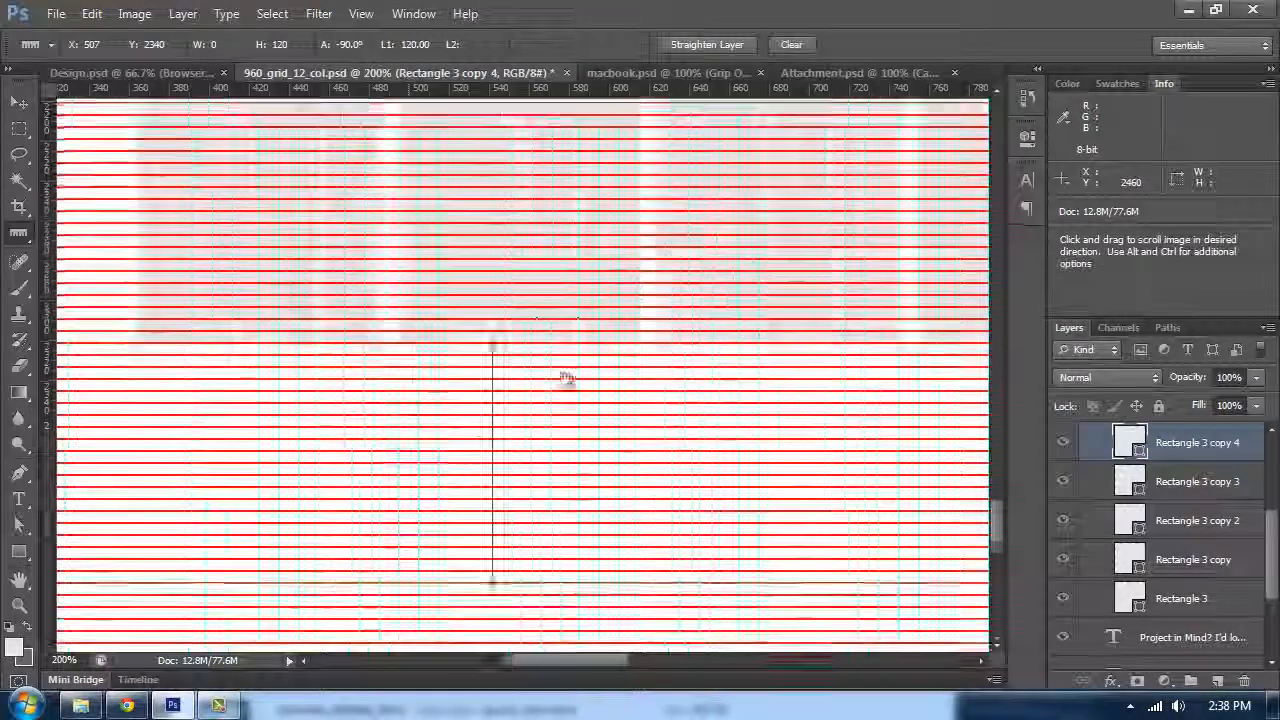
pyautogui.moveTo(567, 378); pyautogui.dragTo(626, 303)
pyautogui.scroll(10, 586, 340)
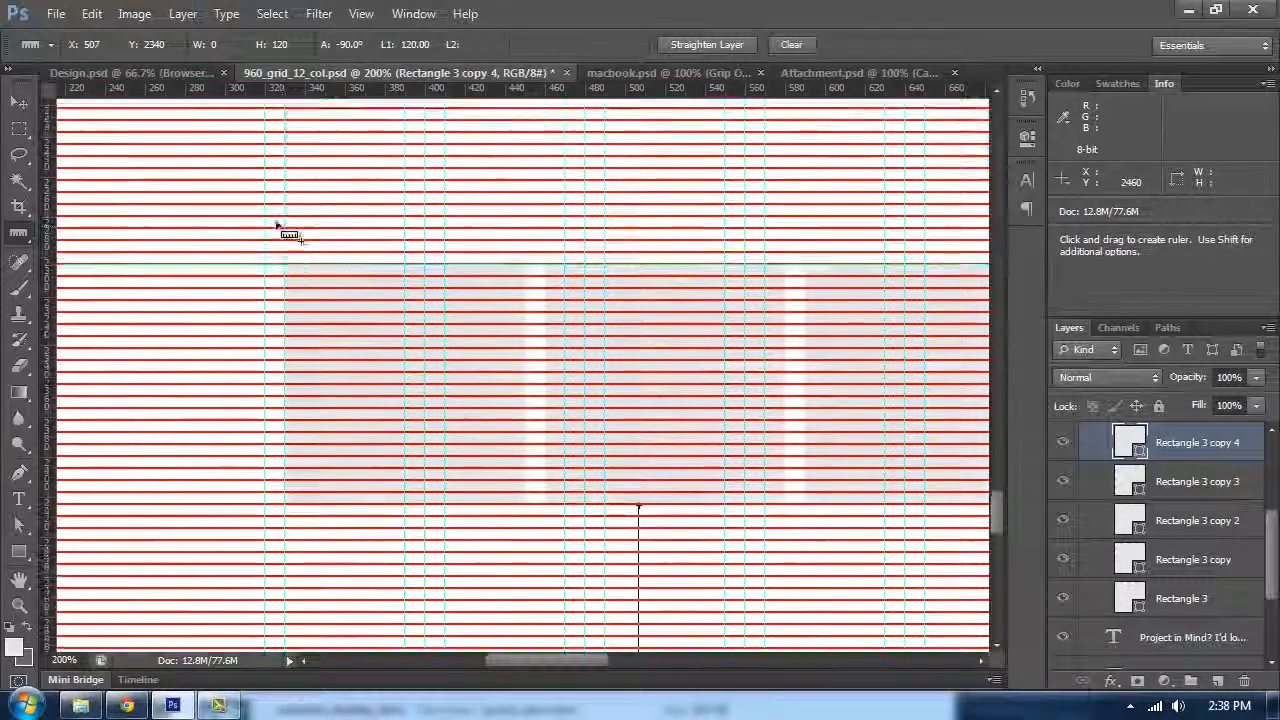
pyautogui.scroll(3, 277, 225)
# Step: Duplicate the subtitle layer and move the copy about 120 px below the row of squares
pyautogui.press('t')
pyautogui.click(322, 160)
pyautogui.click(19, 103)
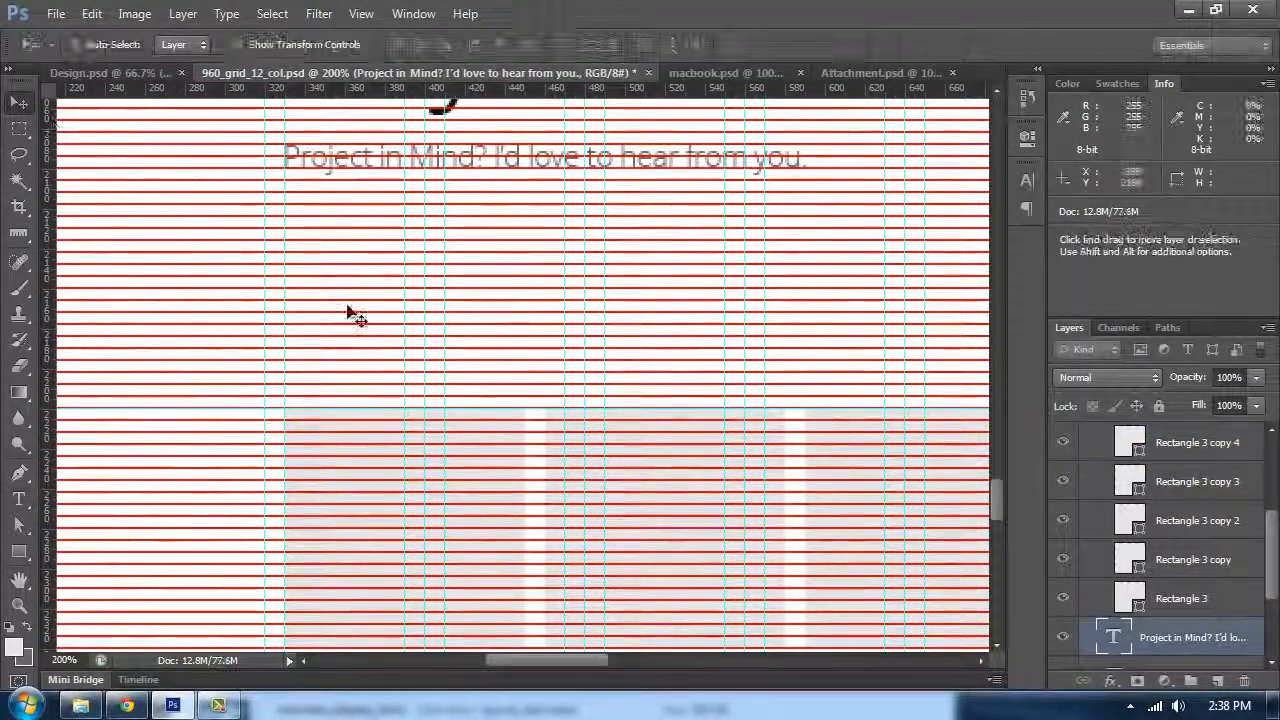
pyautogui.hotkey('ctrl', 'j')
pyautogui.moveTo(331, 215); pyautogui.dragTo(370, 527)
# Step: Replace the copy's text with a Copyright 2013 notice giving the author's name and All rights reserved
pyautogui.press('t')
pyautogui.click(369, 518)
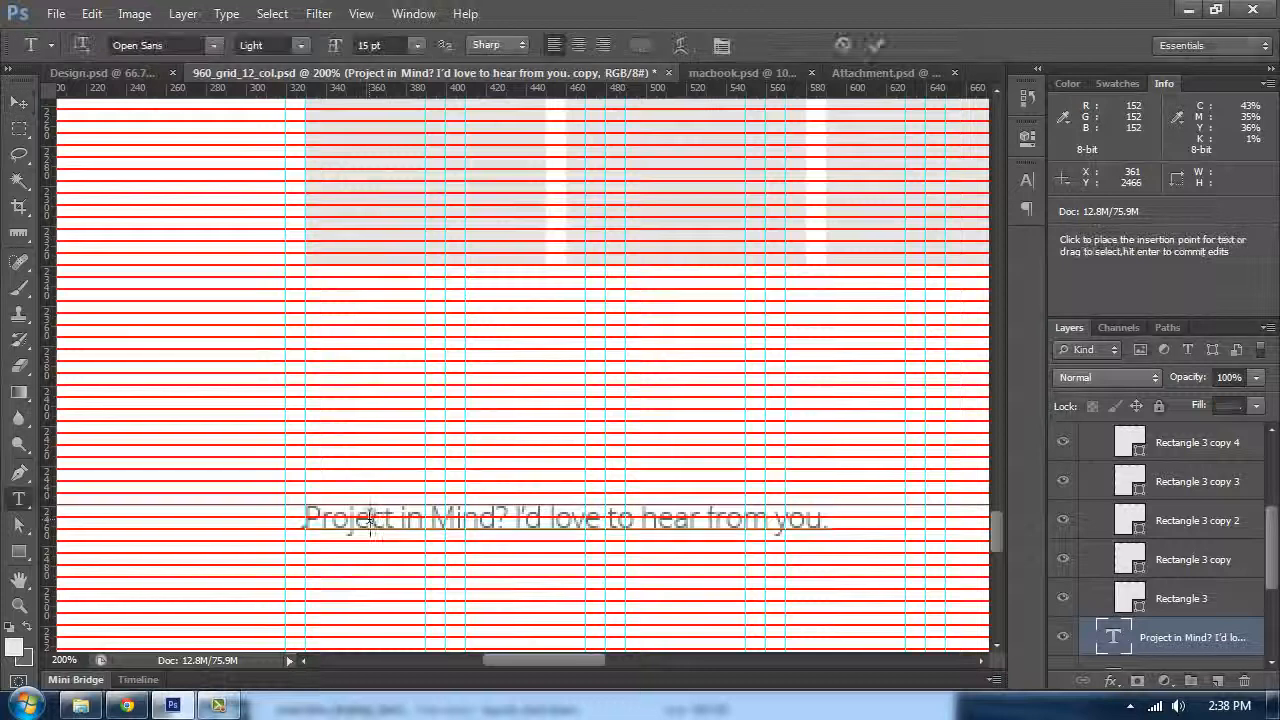
pyautogui.hotkey('ctrl', 'a')
pyautogui.write('Co')
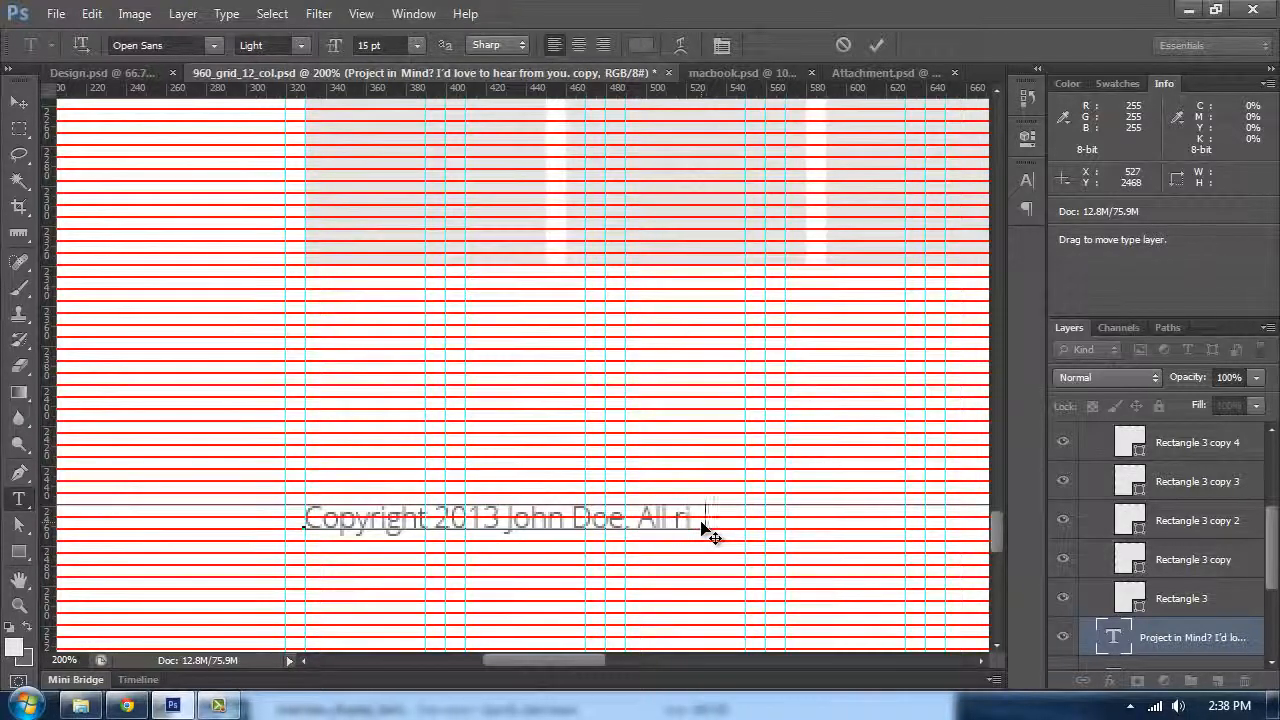
pyautogui.write('ed.')
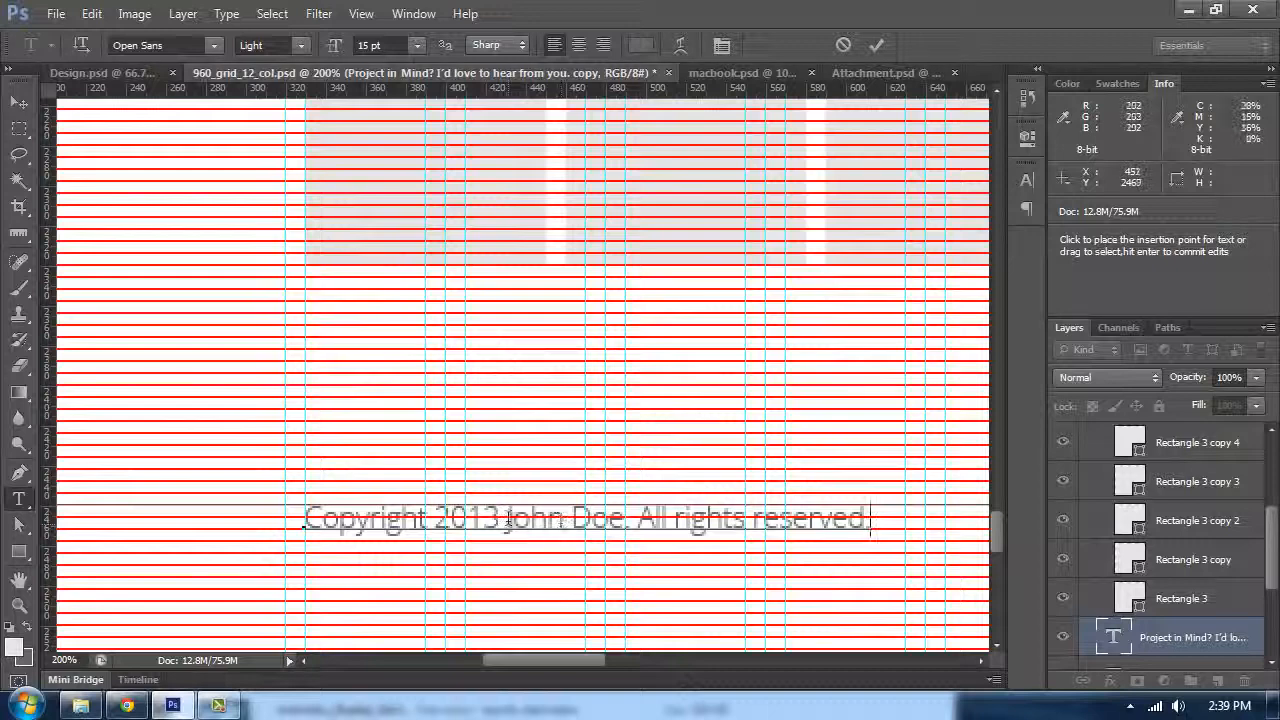
# Step: Set the author's name in the copyright line to Bold and colour it #111111
pyautogui.click(272, 45)
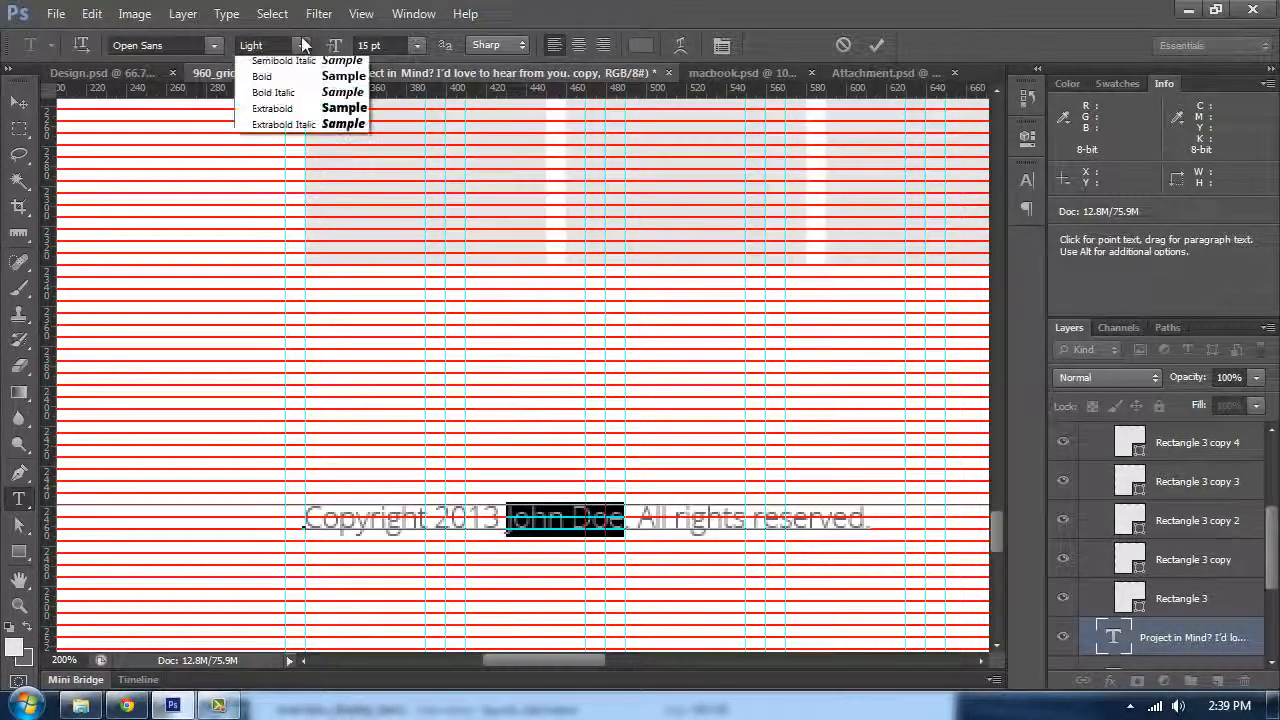
pyautogui.click(306, 172)
pyautogui.click(641, 45)
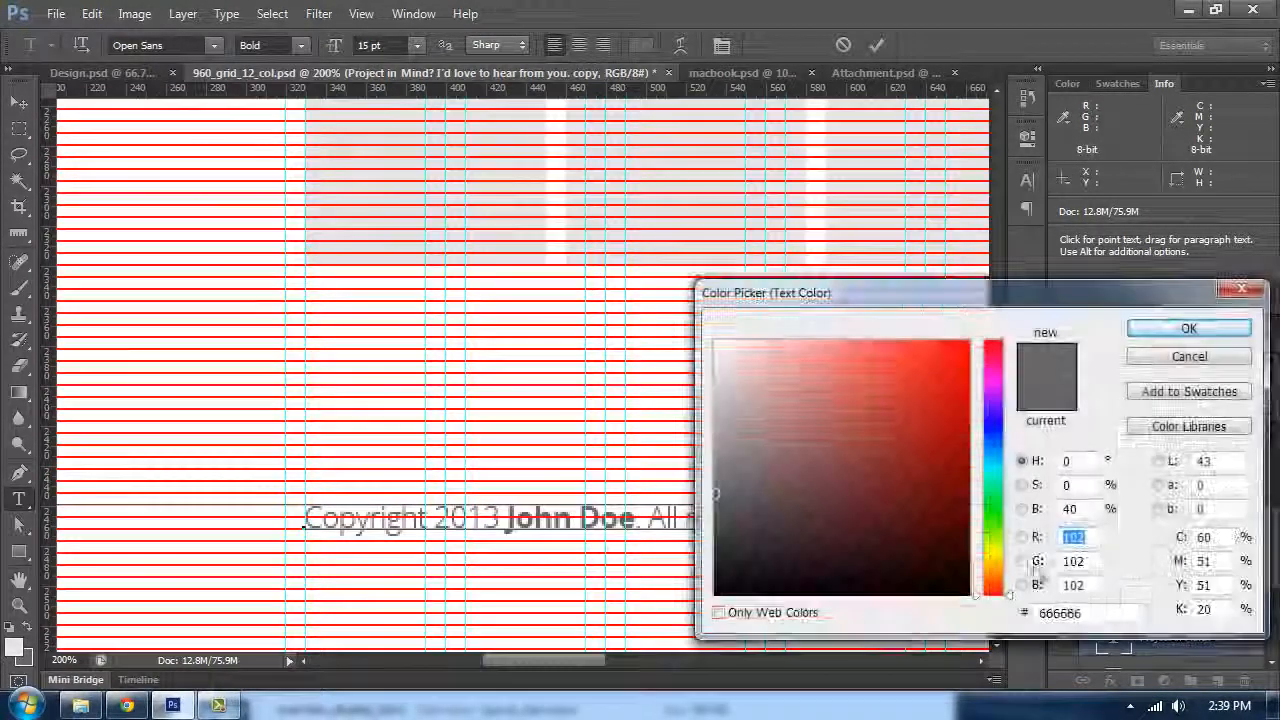
pyautogui.doubleClick(1075, 613)
pyautogui.write('11111')
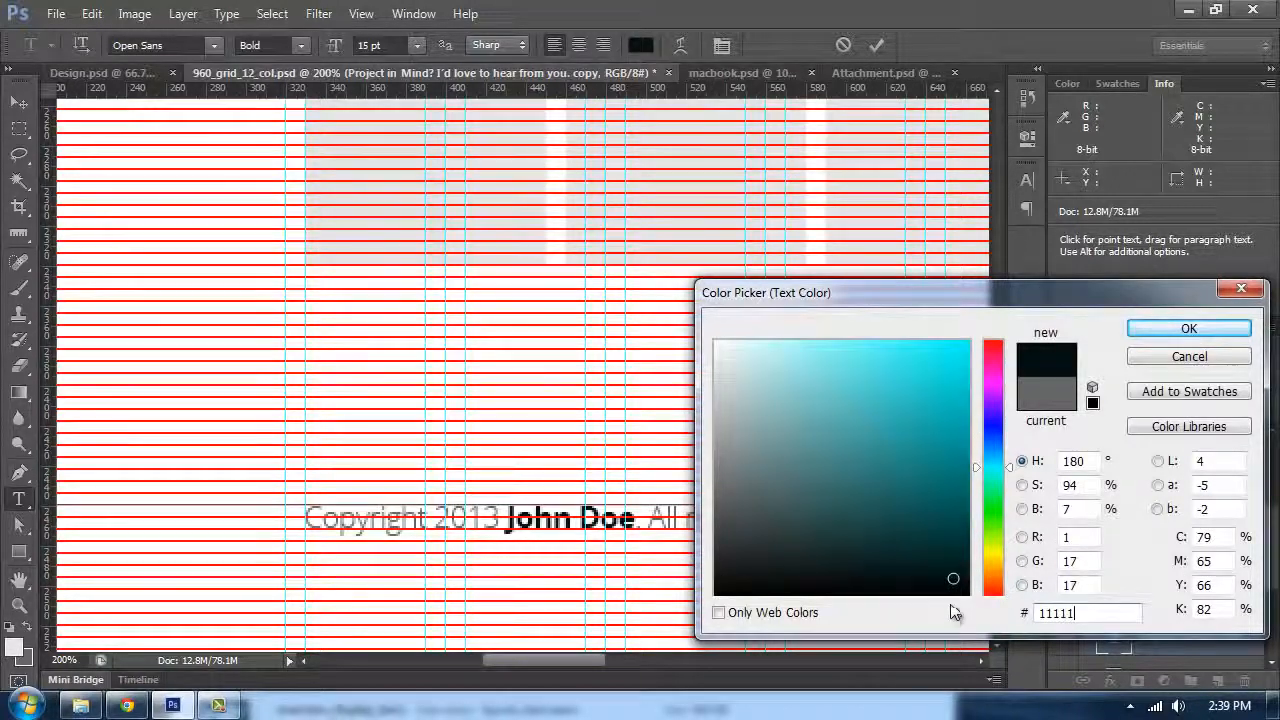
pyautogui.write('1')
pyautogui.click(1152, 333)
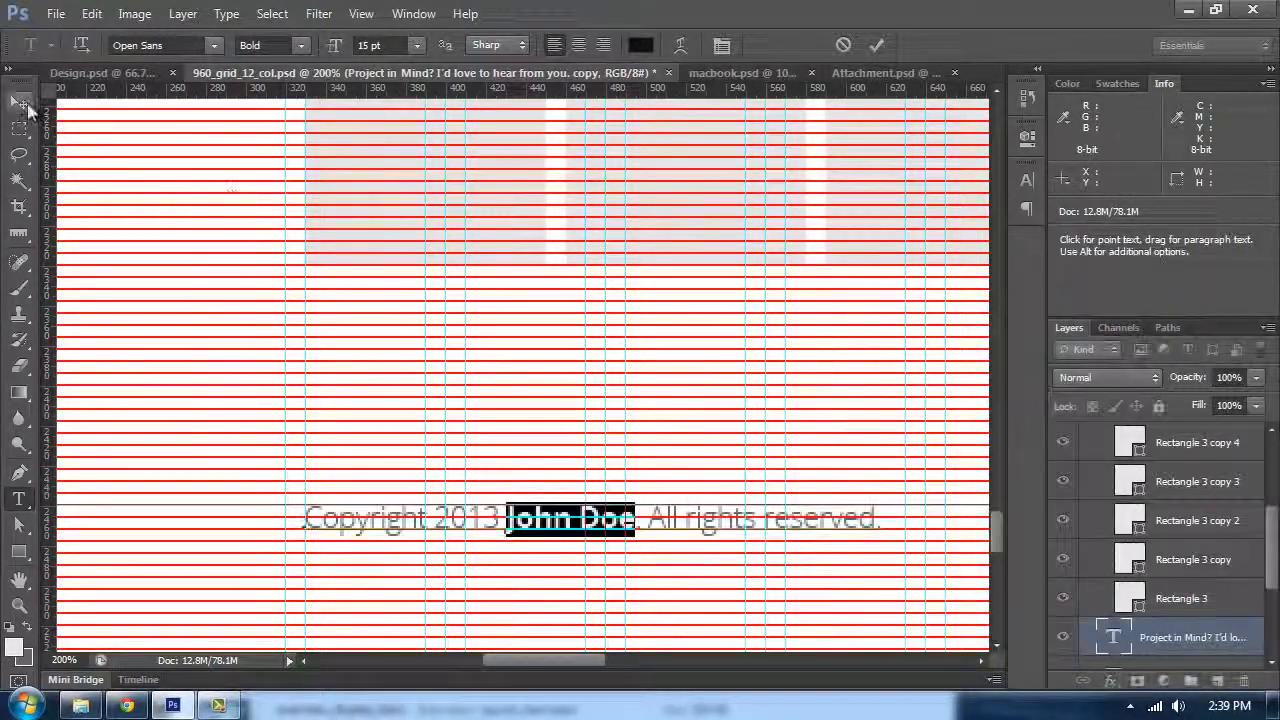
# Step: Hide the Baseline Grid layer to preview the Contact section
pyautogui.click(19, 102)
pyautogui.hotkey('ctrl', '-')
pyautogui.hotkey('ctrl', '-')
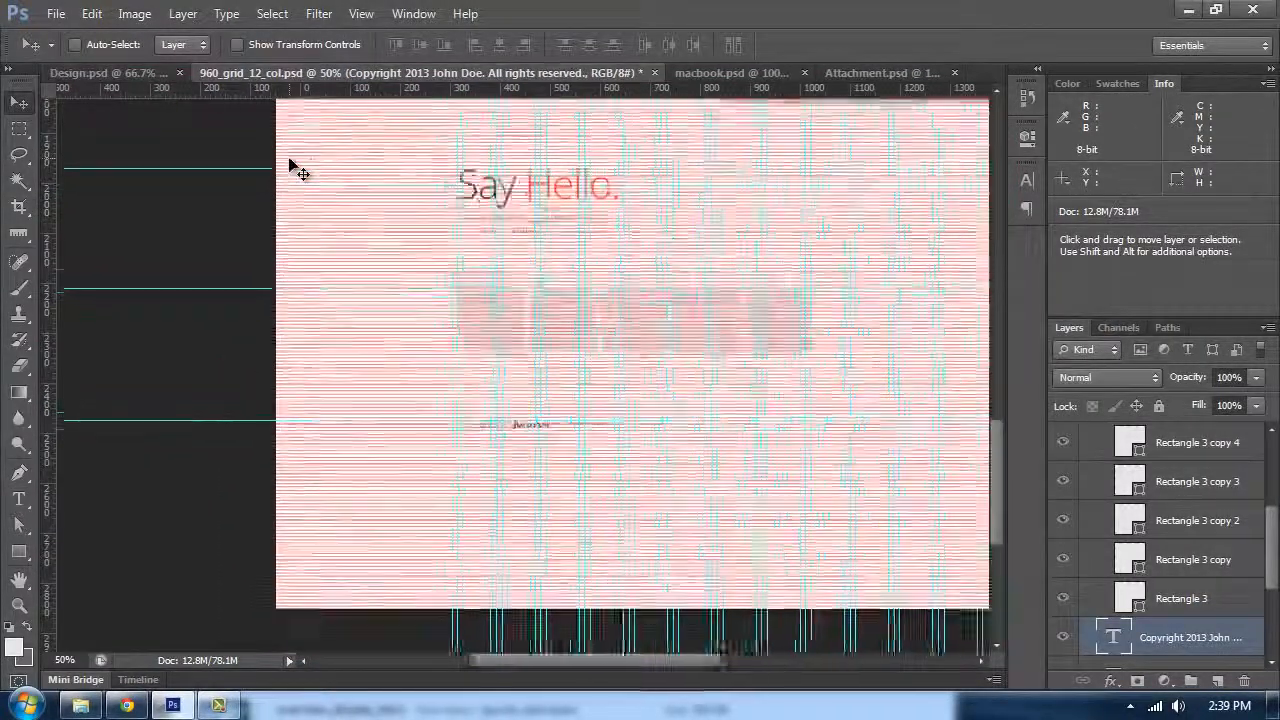
pyautogui.hotkey('ctrl', '+')
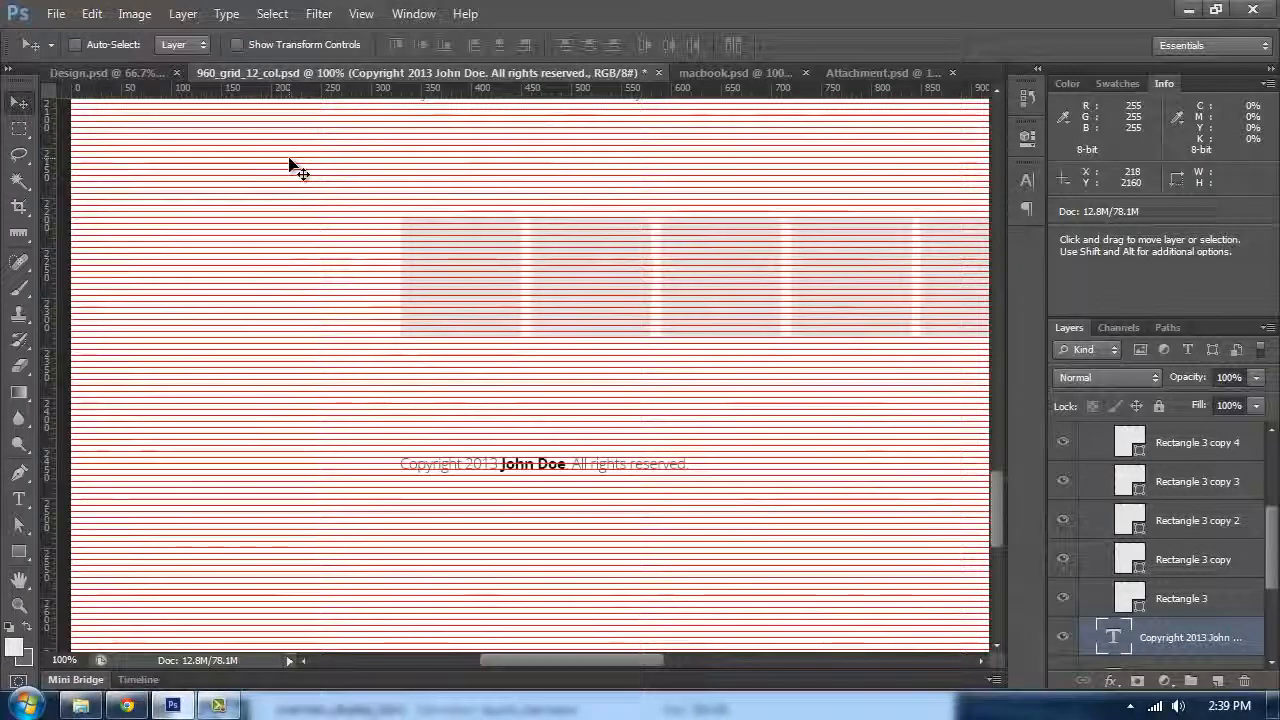
pyautogui.click(1026, 208)
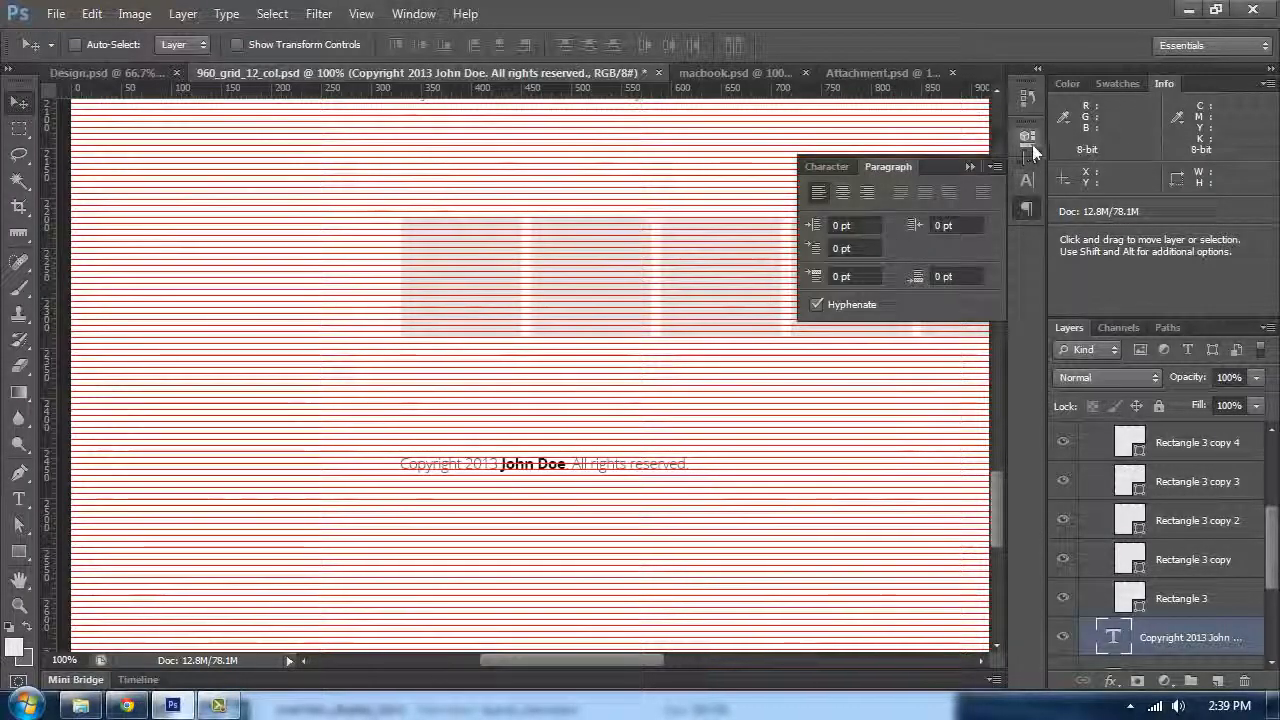
pyautogui.click(1028, 180)
pyautogui.click(972, 166)
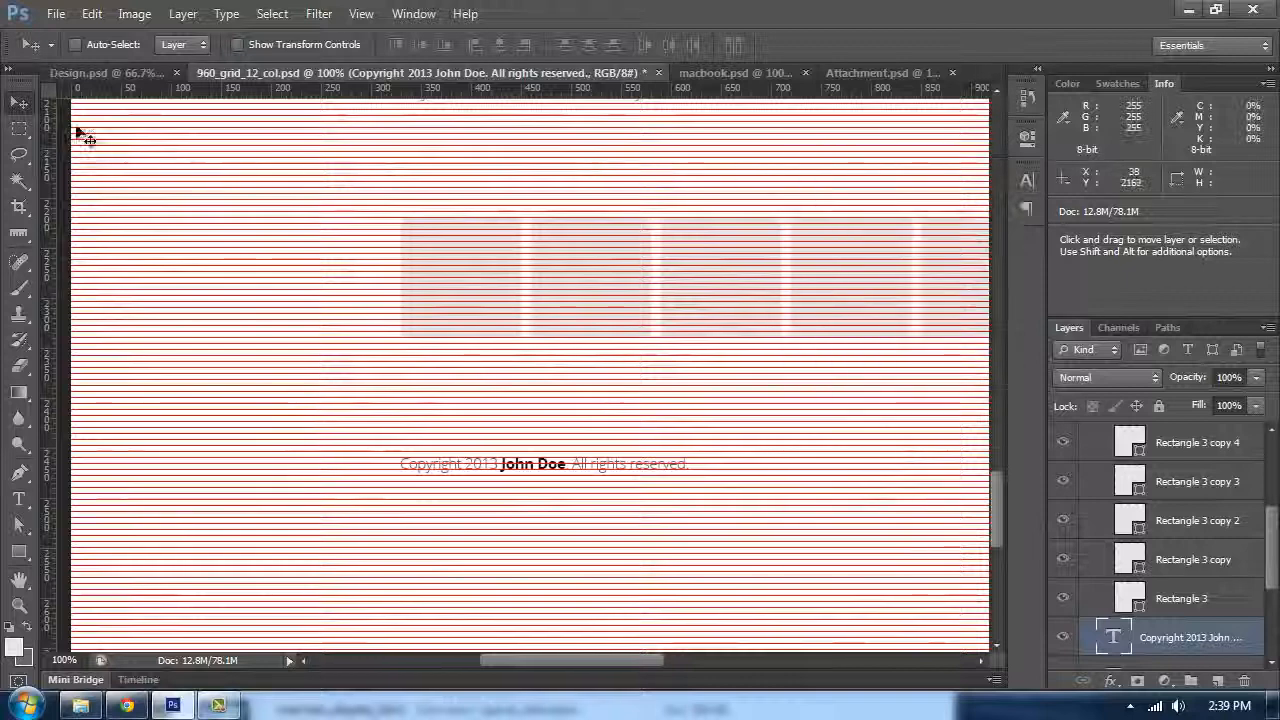
pyautogui.scroll(2, 143, 134)
pyautogui.scroll(5, 1150, 540)
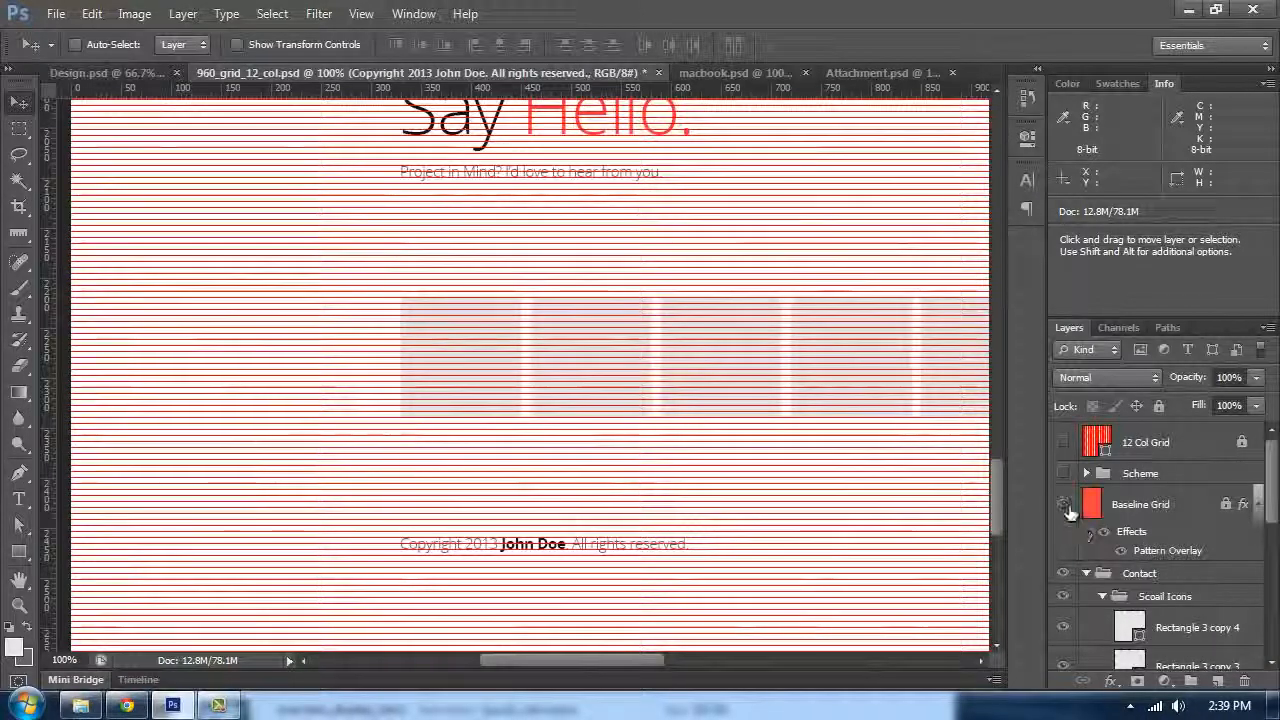
pyautogui.click(1064, 504)
pyautogui.hotkey('ctrl', '-')
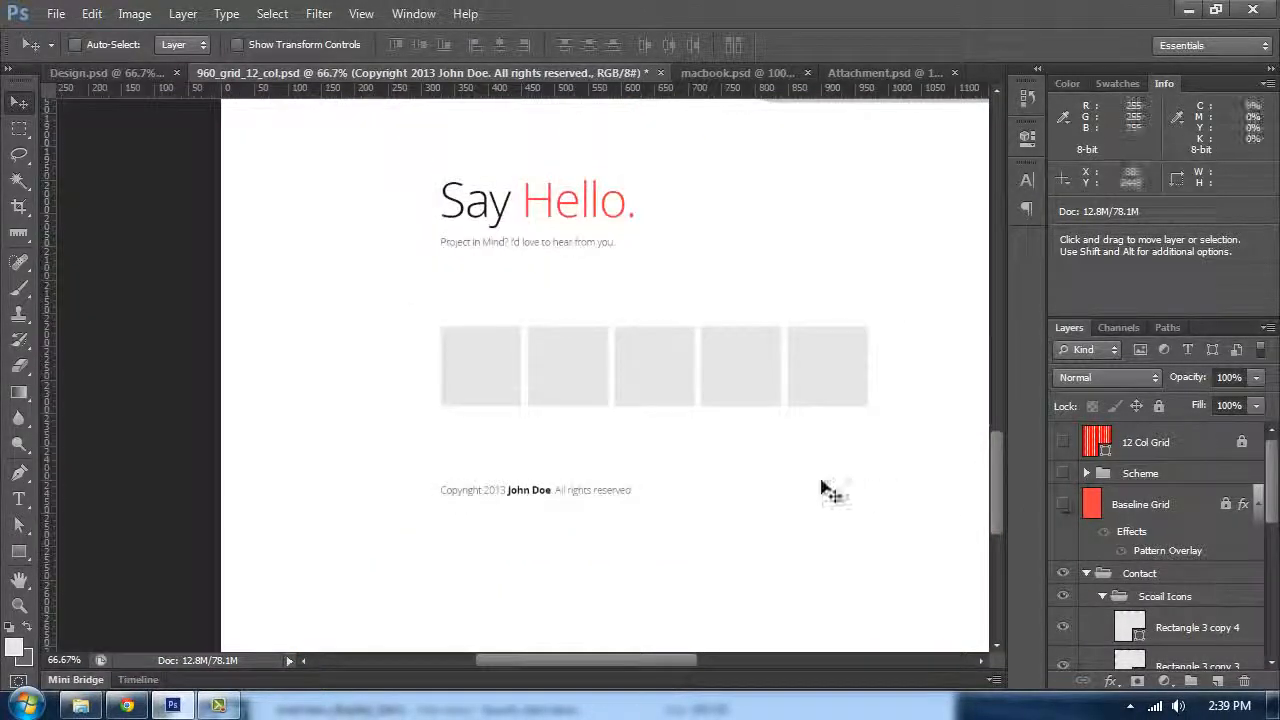
pyautogui.moveTo(806, 445); pyautogui.dragTo(647, 200)
pyautogui.press('Tab')
pyautogui.press('Tab')
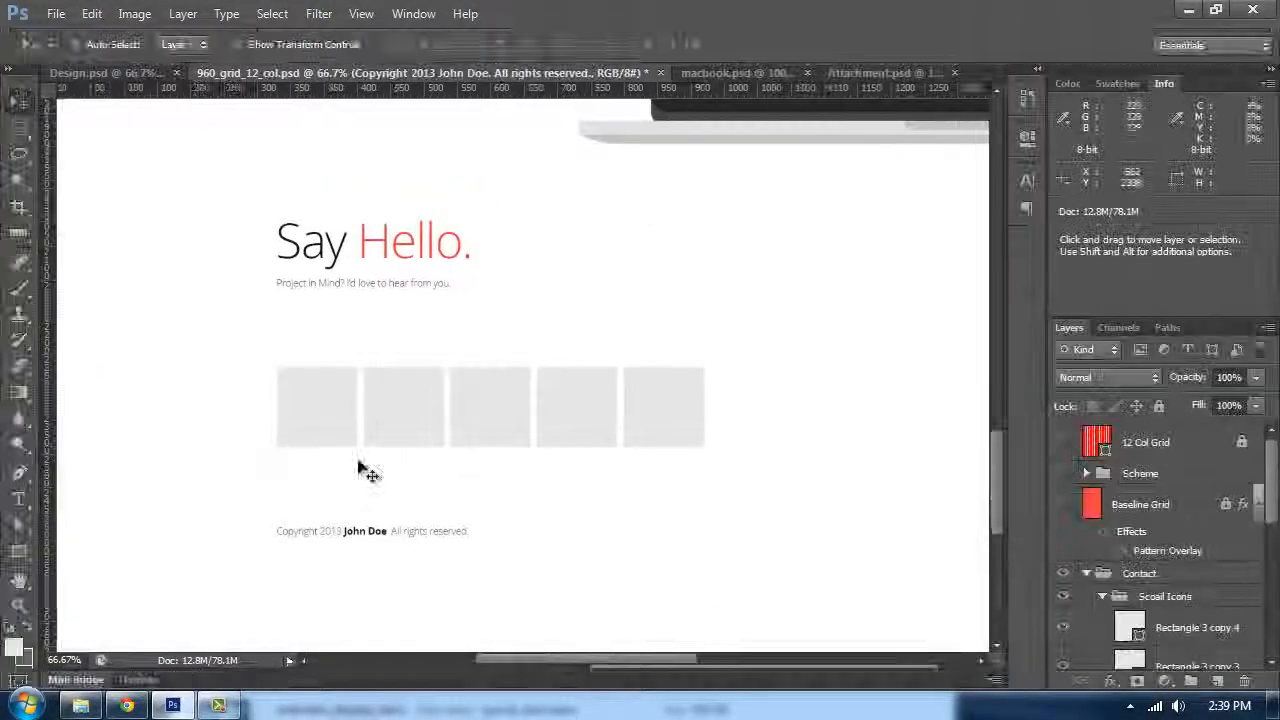
# Step: Switch to the browser, search iconmonstr for mail icons and open the first envelope icon's page
pyautogui.click(136, 706)
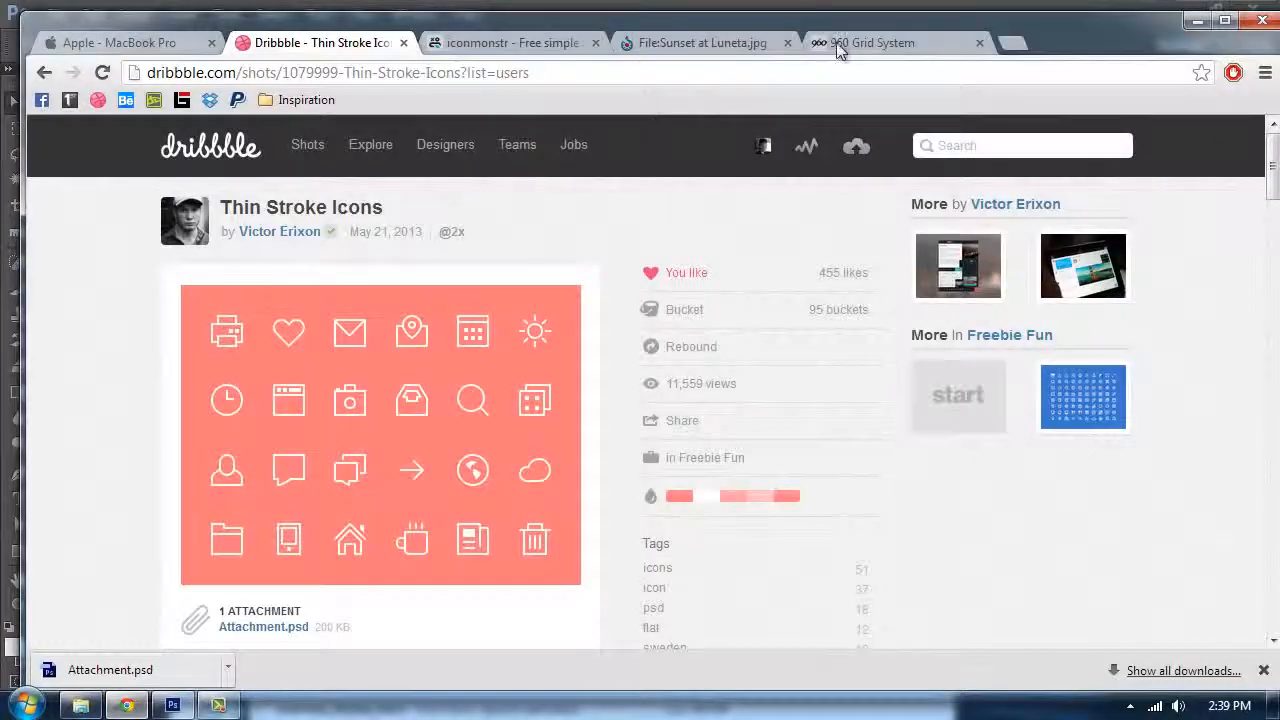
pyautogui.click(838, 46)
pyautogui.click(466, 45)
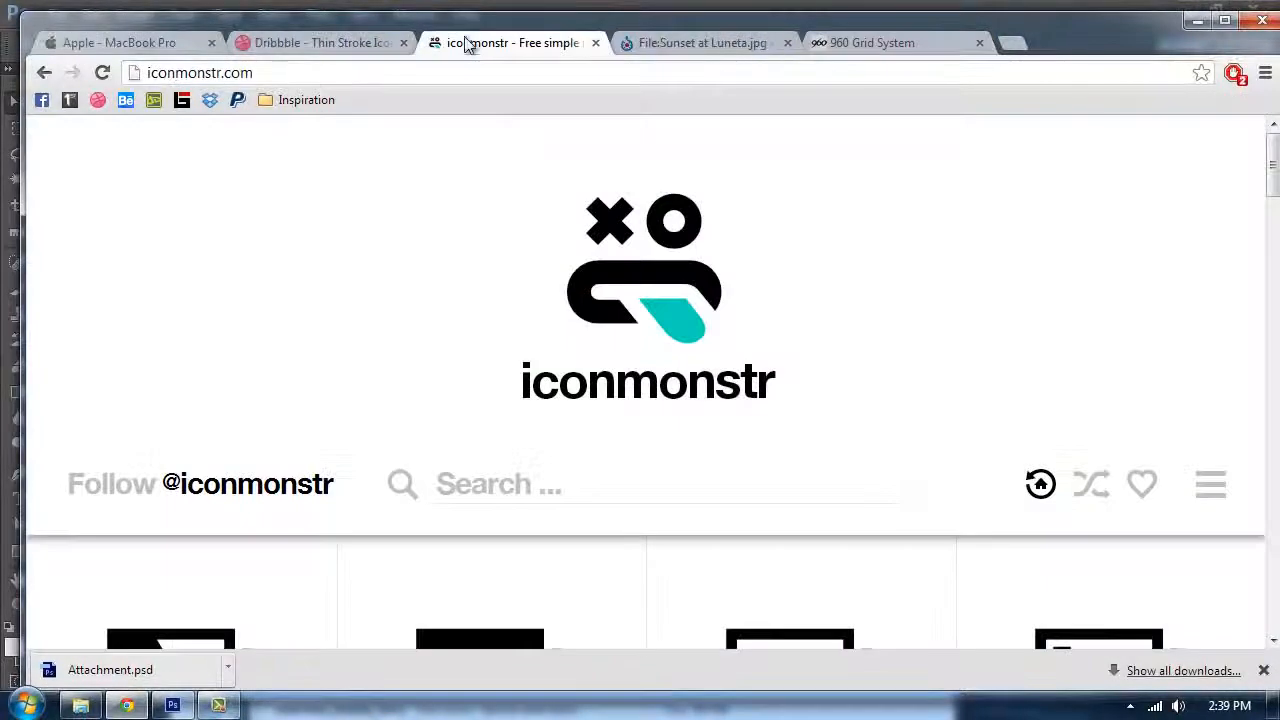
pyautogui.scroll(-3, 600, 420)
pyautogui.scroll(3, 505, 487)
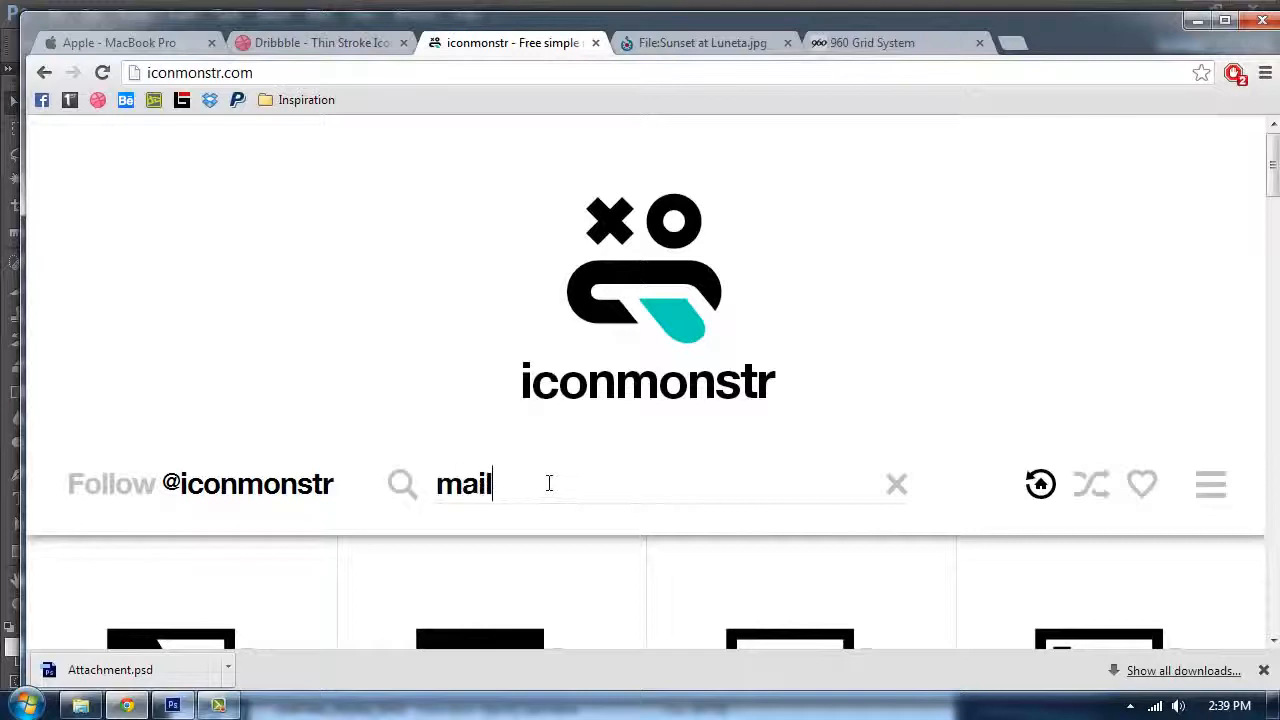
pyautogui.click(549, 483)
pyautogui.write('mail')
pyautogui.press('Return')
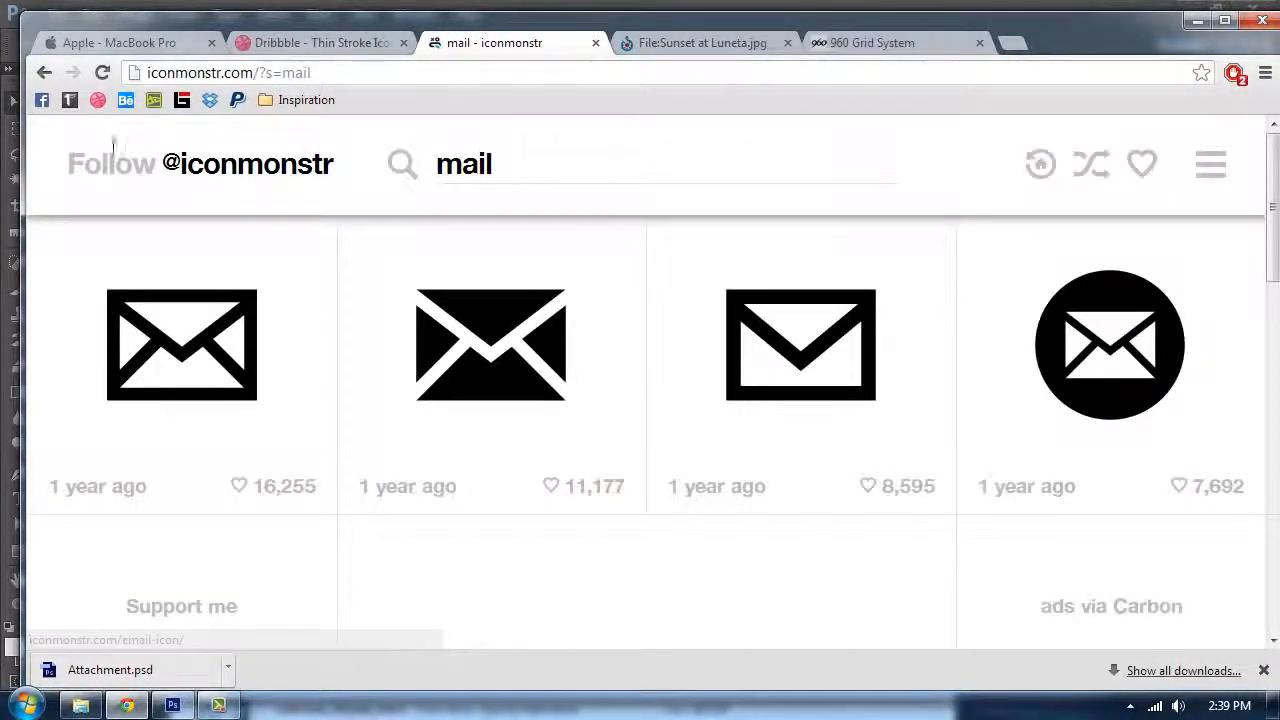
pyautogui.click(176, 366)
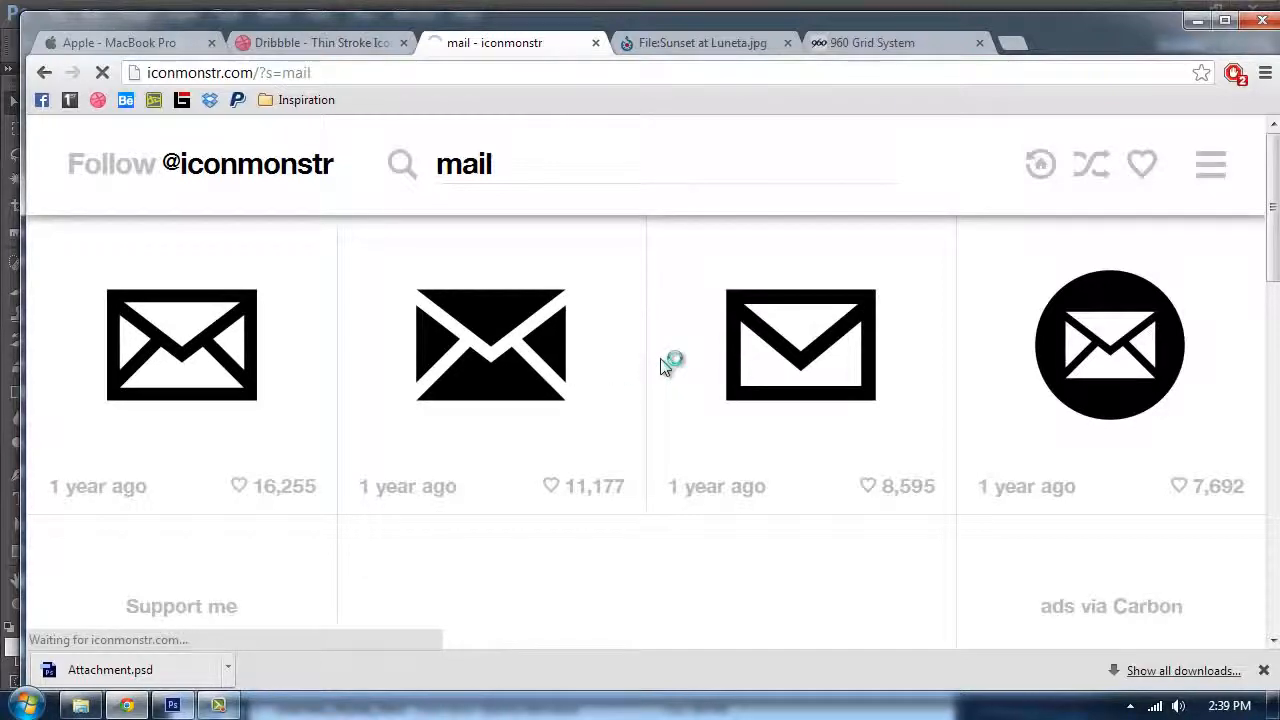
pyautogui.scroll(-6, 663, 367)
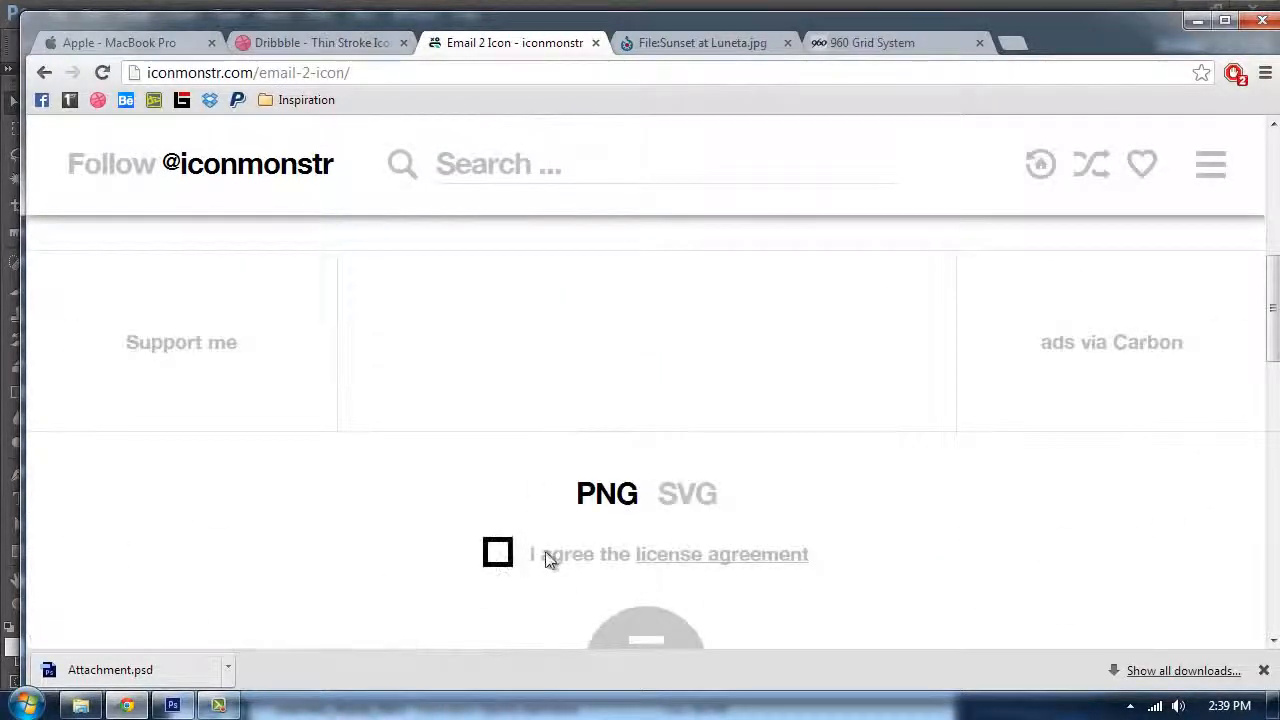
pyautogui.scroll(-5, 699, 407)
# Step: Disable the AdBlock extension in the browser's extension settings and reload the icon page
pyautogui.click(1265, 72)
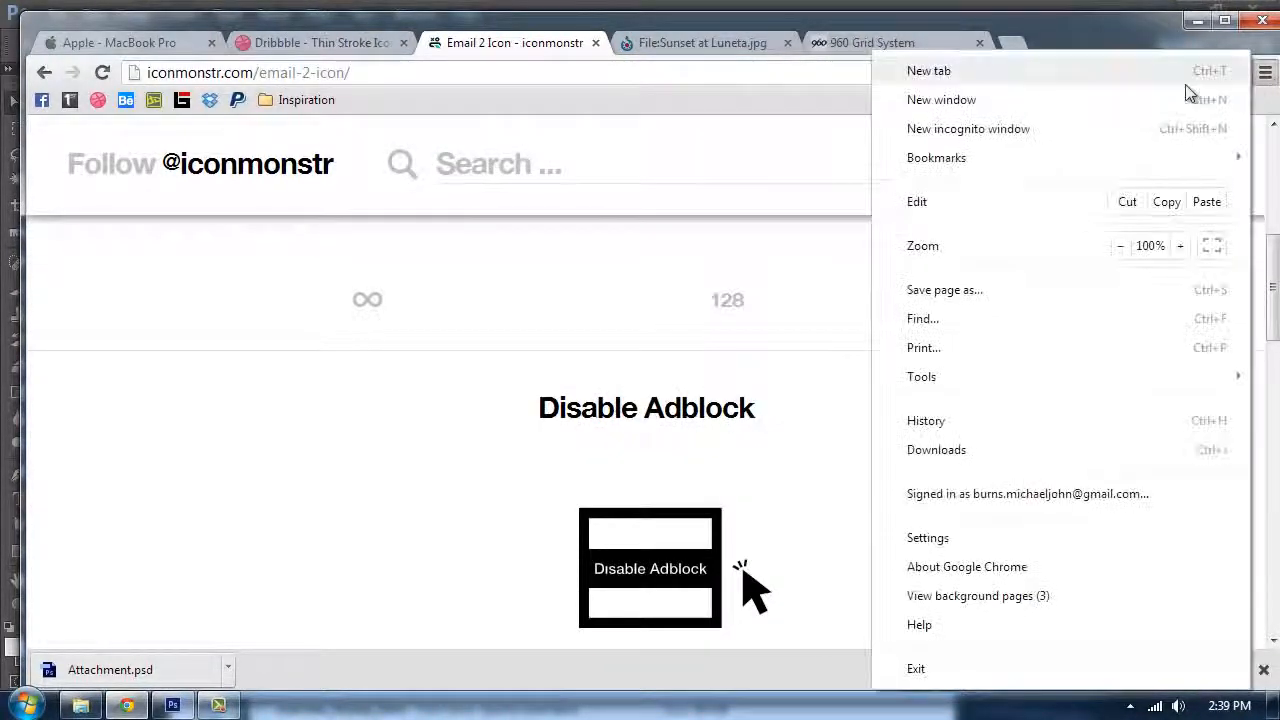
pyautogui.click(938, 540)
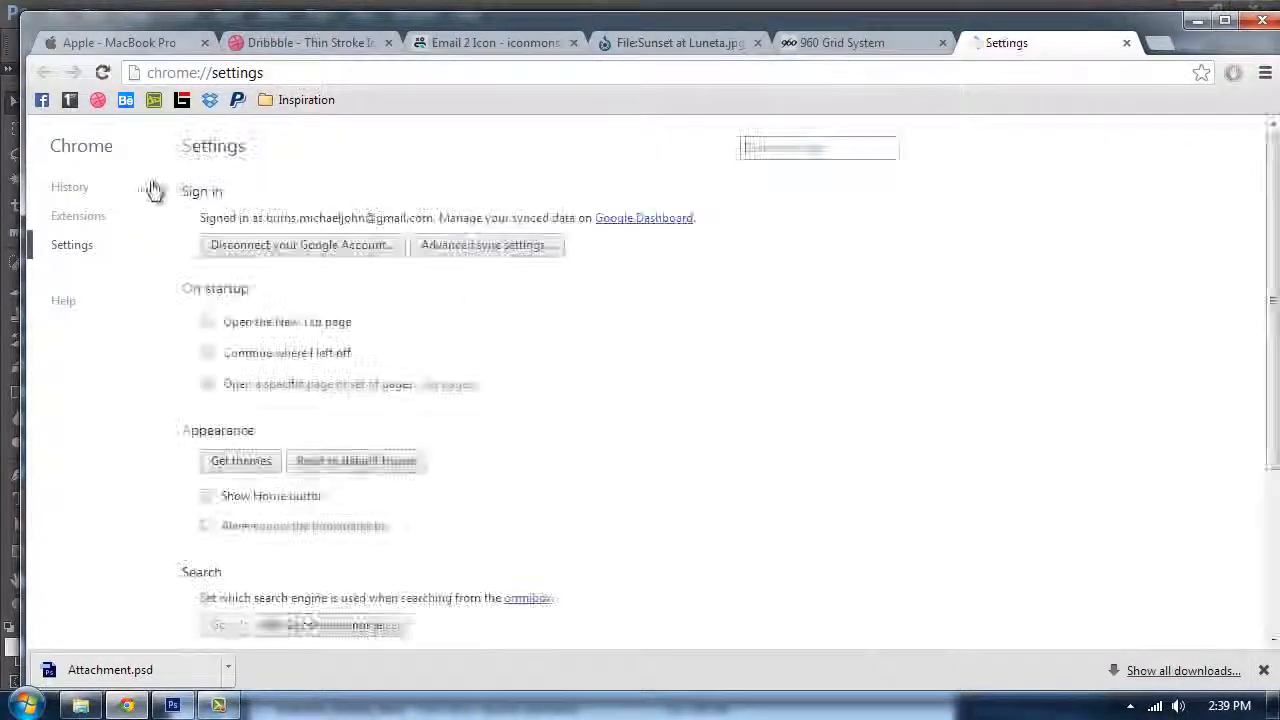
pyautogui.click(80, 216)
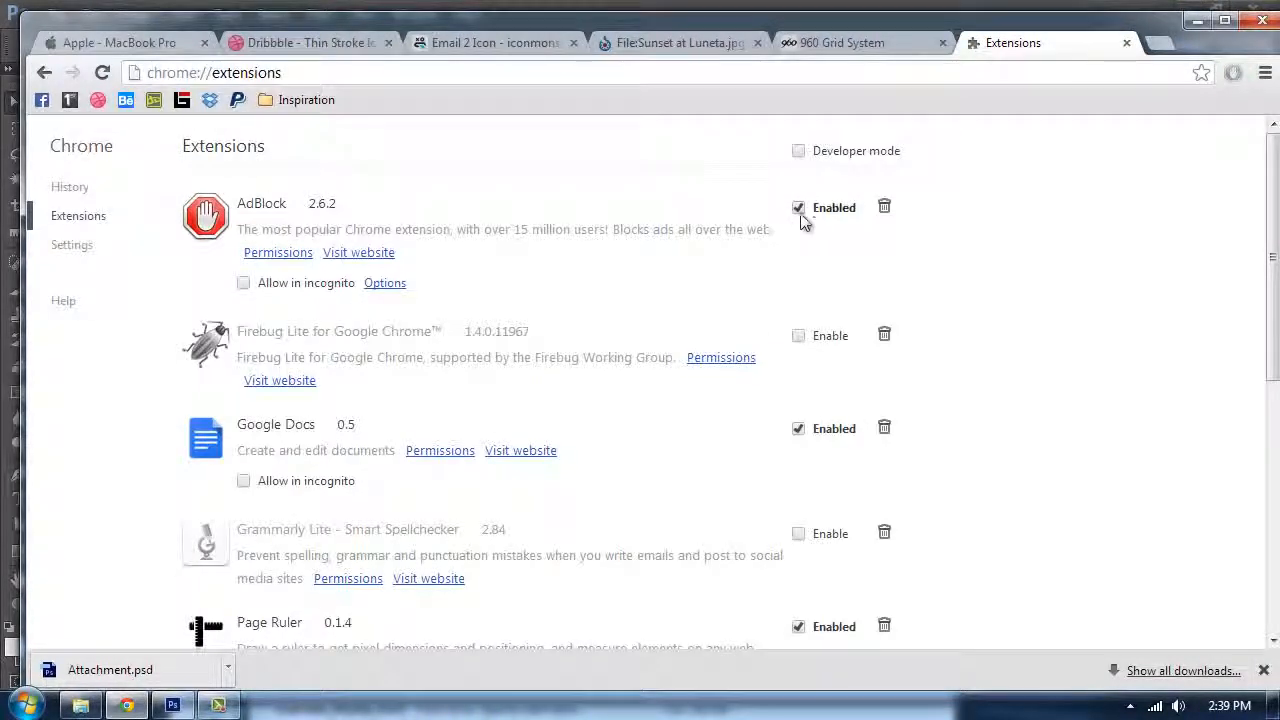
pyautogui.click(798, 209)
pyautogui.click(1127, 43)
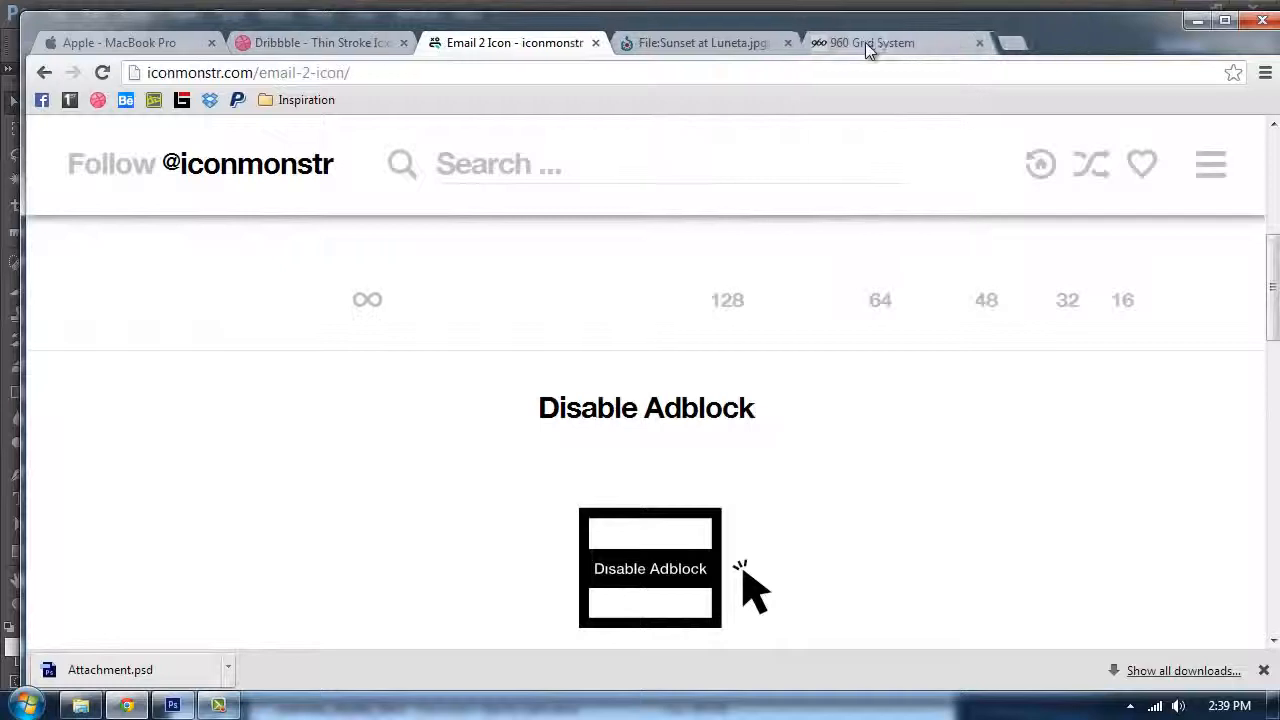
pyautogui.press('F5')
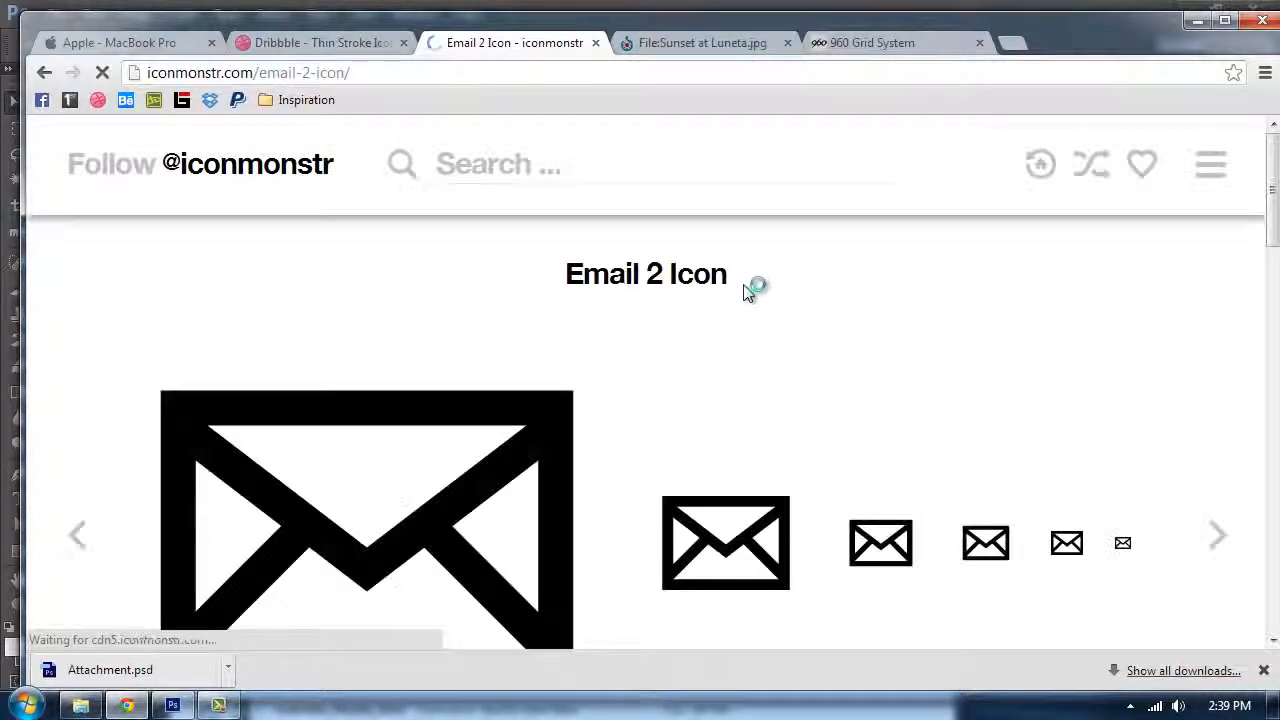
# Step: Agree to the license, download the envelope icon as PNG and place it into the Photoshop layout
pyautogui.scroll(-3, 690, 325)
pyautogui.click(483, 357)
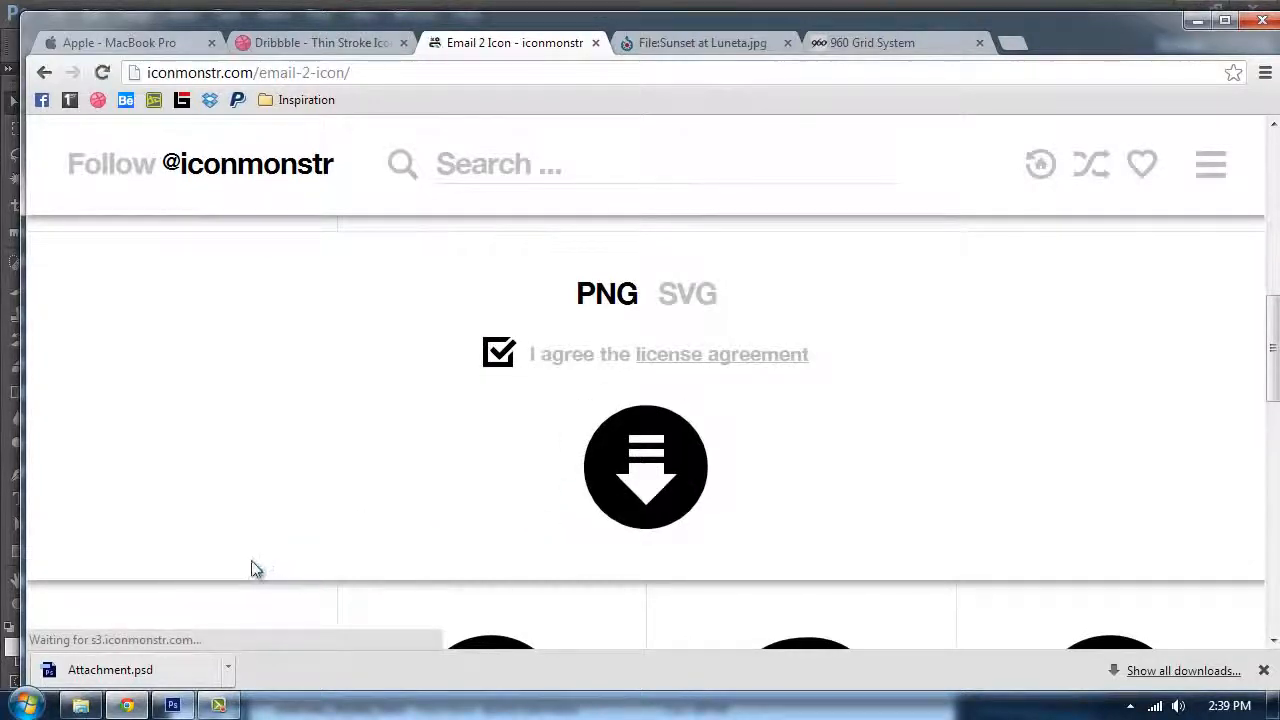
pyautogui.click(227, 670)
pyautogui.click(300, 587)
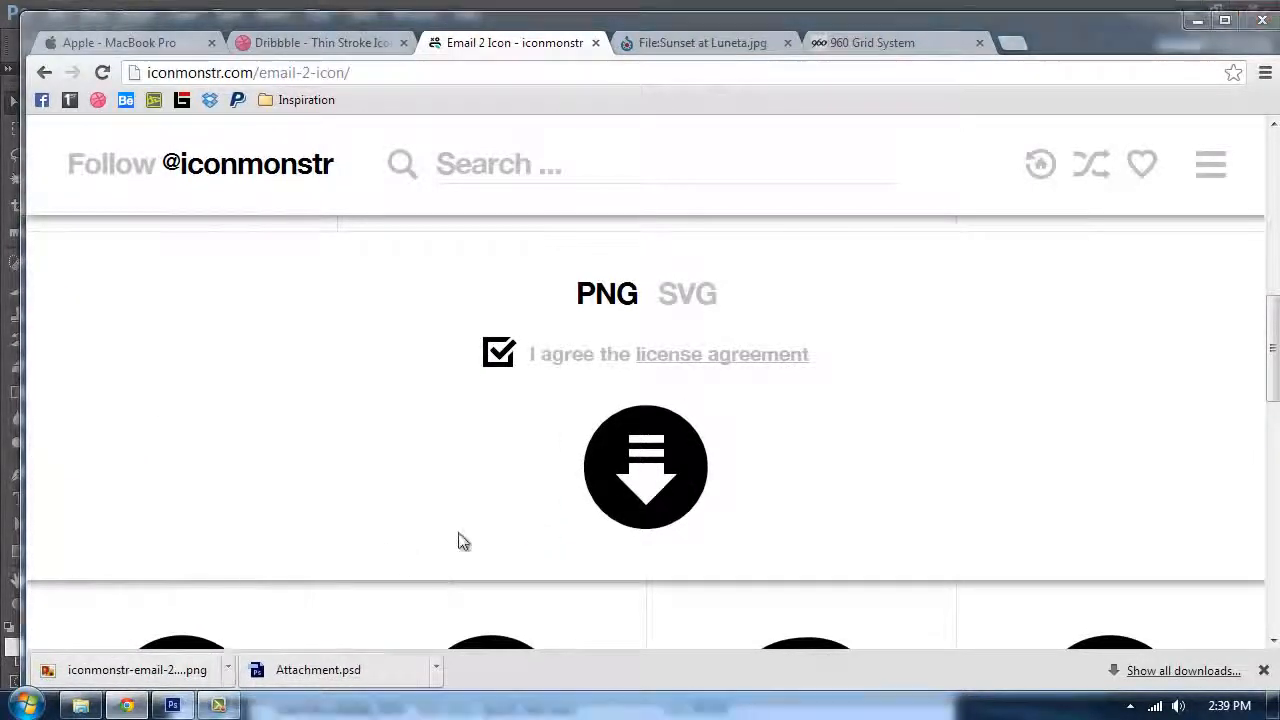
pyautogui.moveTo(398, 255); pyautogui.dragTo(391, 428)
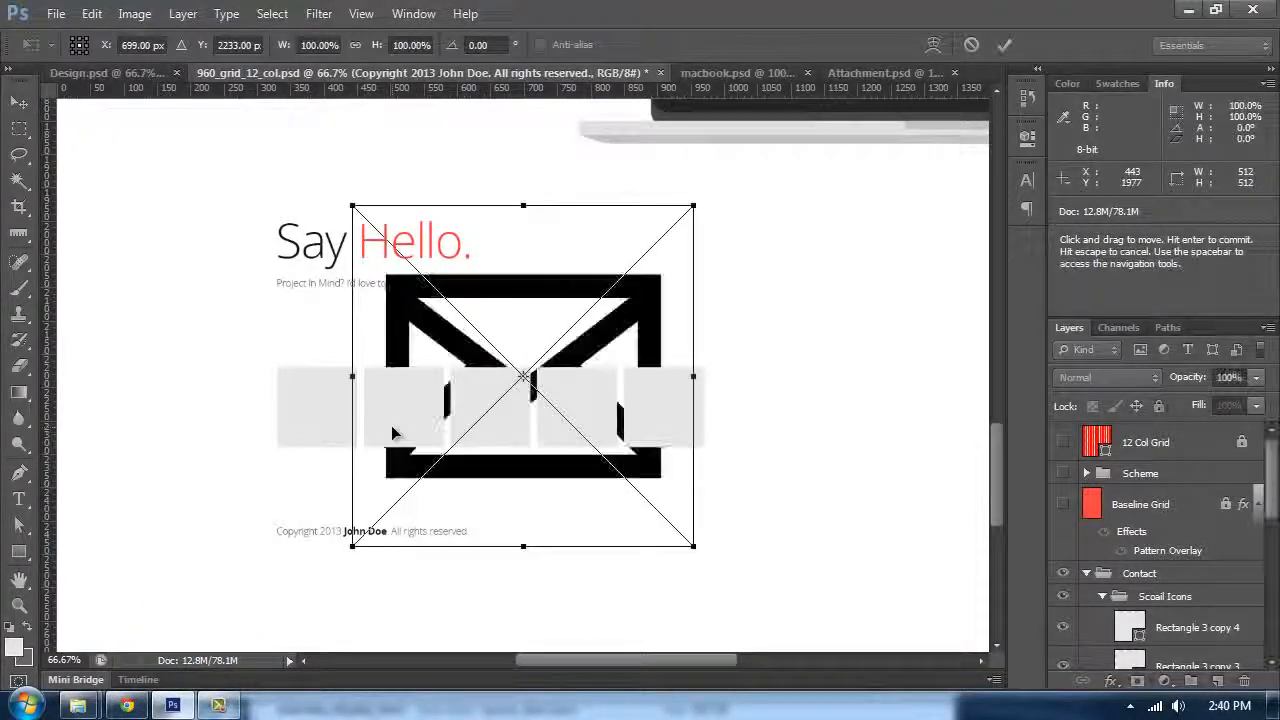
pyautogui.press('Return')
# Step: Move the icon layer just above Rectangle 3 in the layer stack and drag the icon over the first square
pyautogui.scroll(-3, 1097, 577)
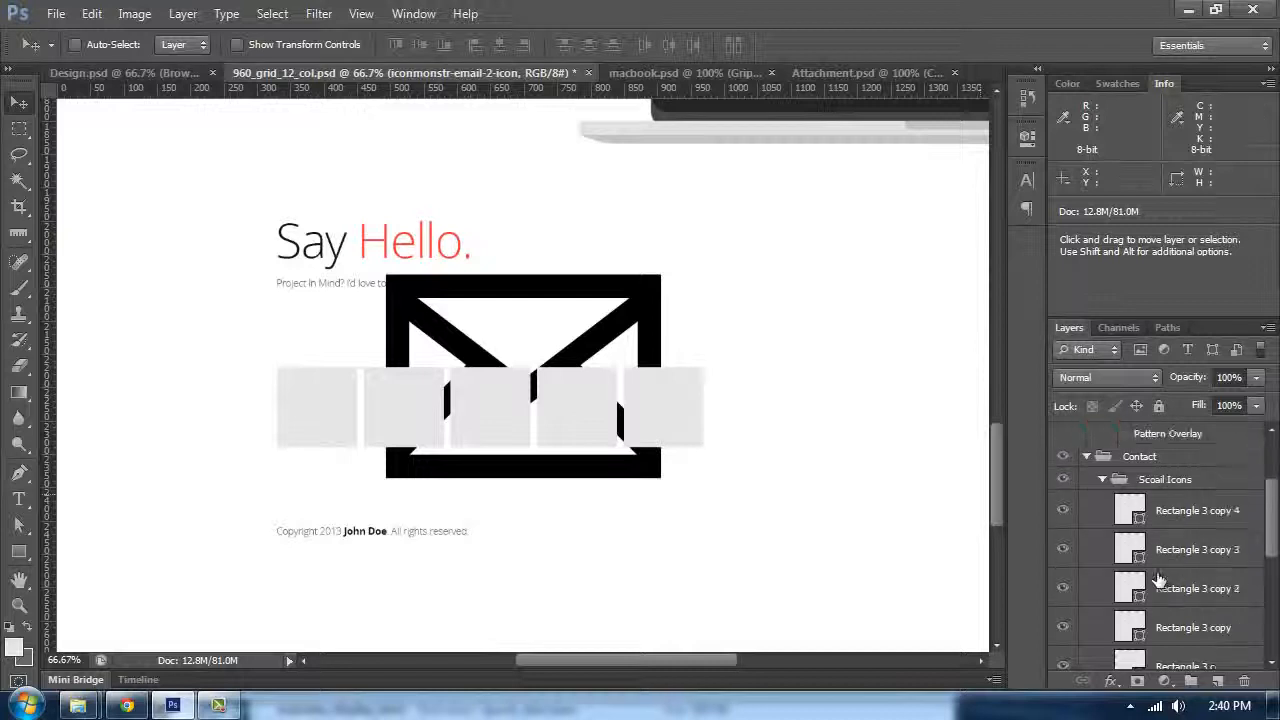
pyautogui.scroll(3, 1109, 557)
pyautogui.scroll(-5, 1109, 543)
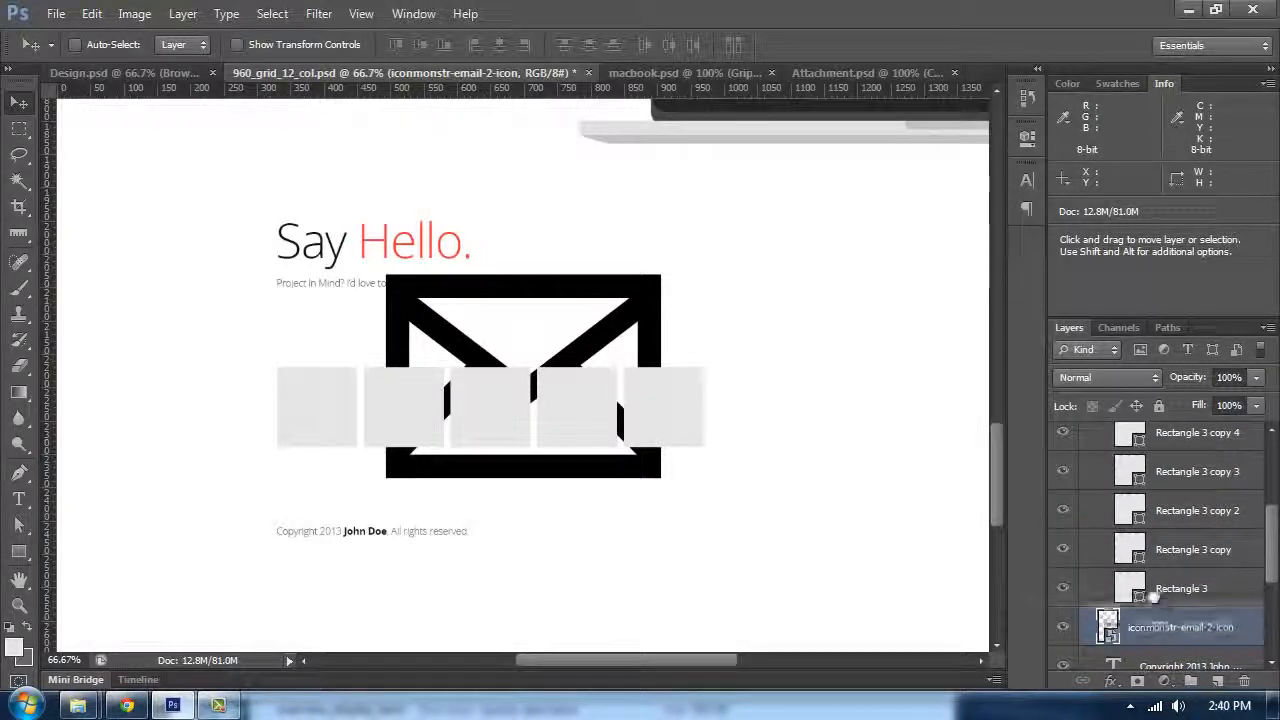
pyautogui.moveTo(1153, 597); pyautogui.dragTo(1150, 592)
pyautogui.moveTo(487, 330); pyautogui.dragTo(341, 358)
# Step: Scale the envelope icon down to about 22% so it fits inside the first square
pyautogui.hotkey('ctrl', '+')
pyautogui.hotkey('ctrl', '+')
pyautogui.press('space')
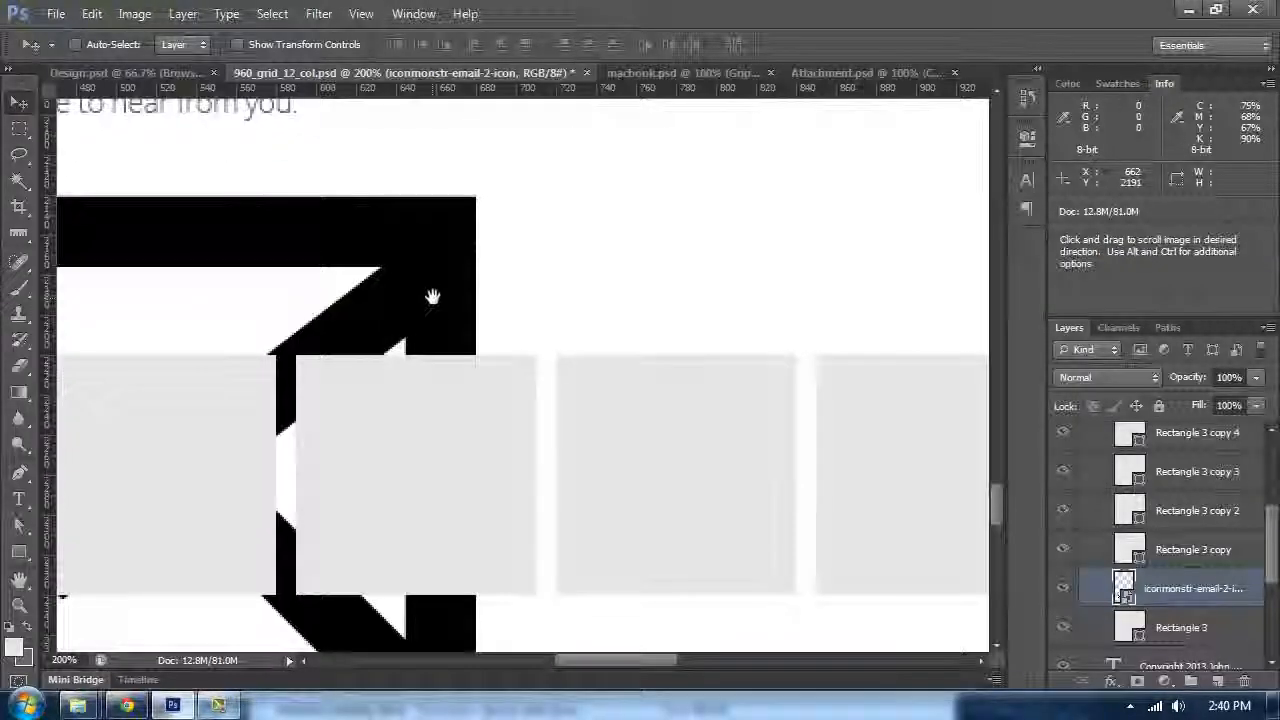
pyautogui.moveTo(431, 297); pyautogui.dragTo(796, 255)
pyautogui.hotkey('ctrl', 't')
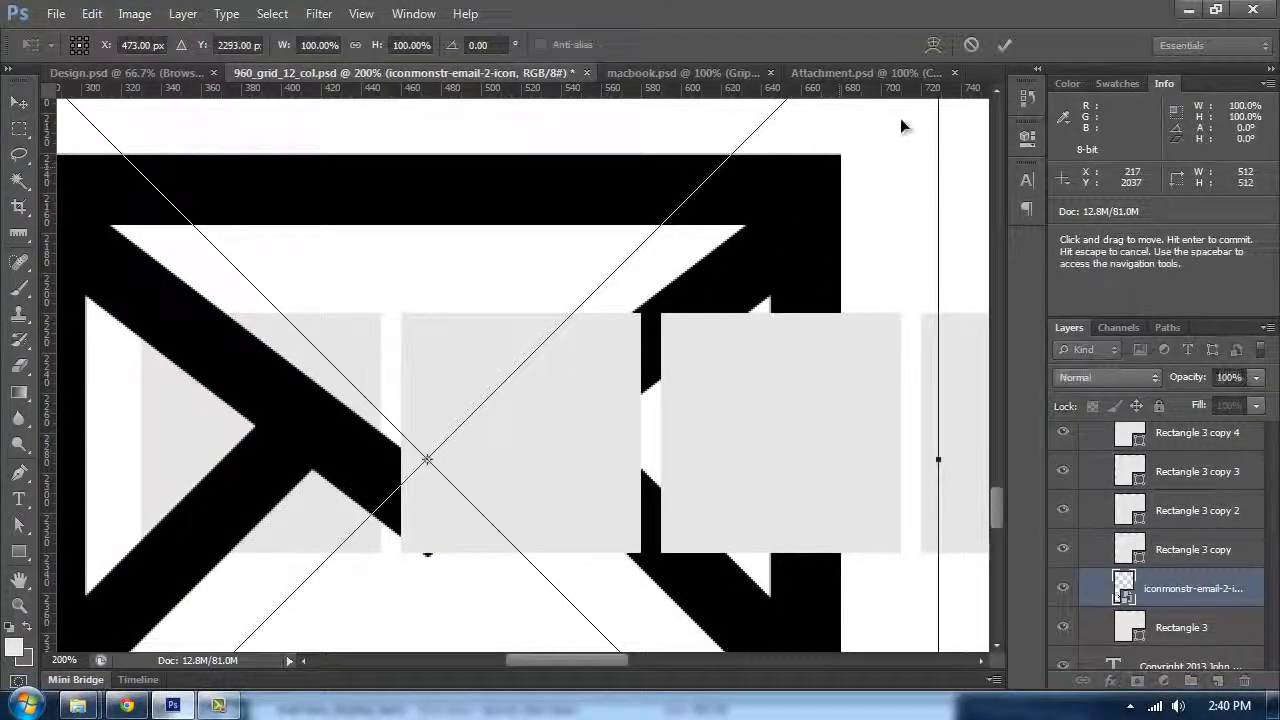
pyautogui.moveTo(900, 126); pyautogui.dragTo(106, 543)
pyautogui.press('space')
pyautogui.moveTo(183, 567); pyautogui.dragTo(474, 174)
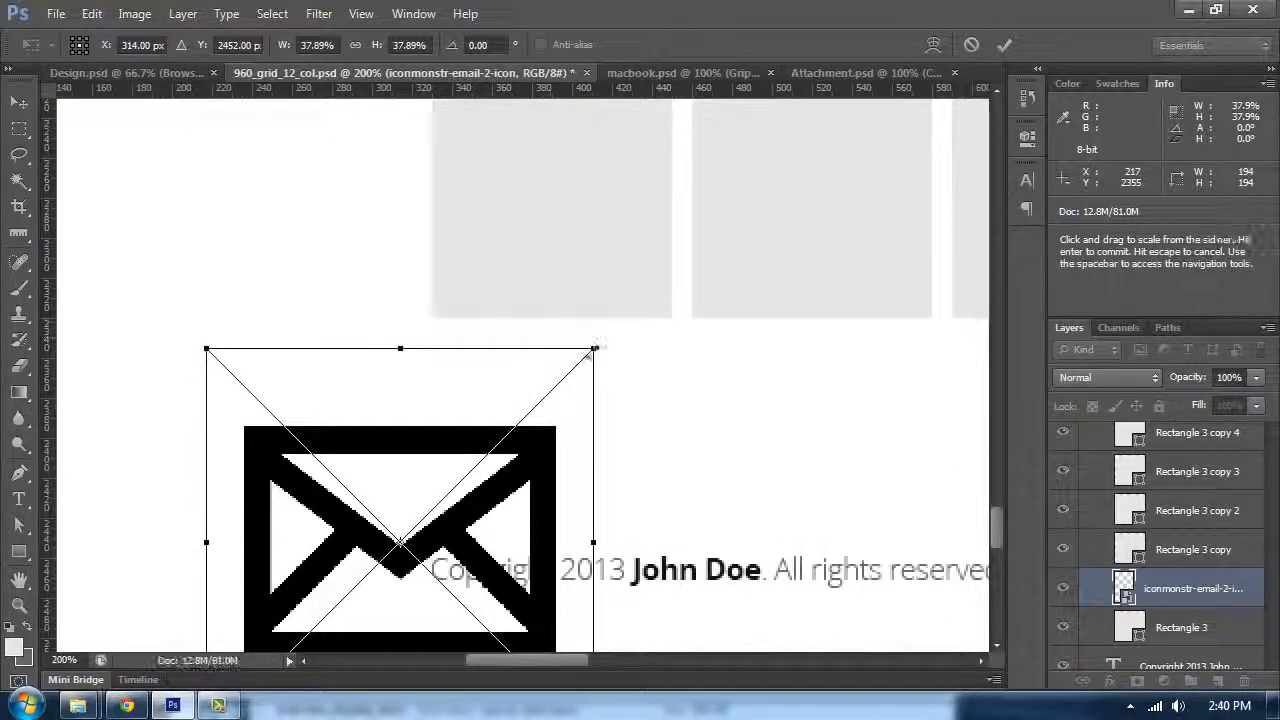
pyautogui.moveTo(595, 348); pyautogui.dragTo(435, 508)
pyautogui.moveTo(380, 615); pyautogui.dragTo(529, 406)
pyautogui.press('space')
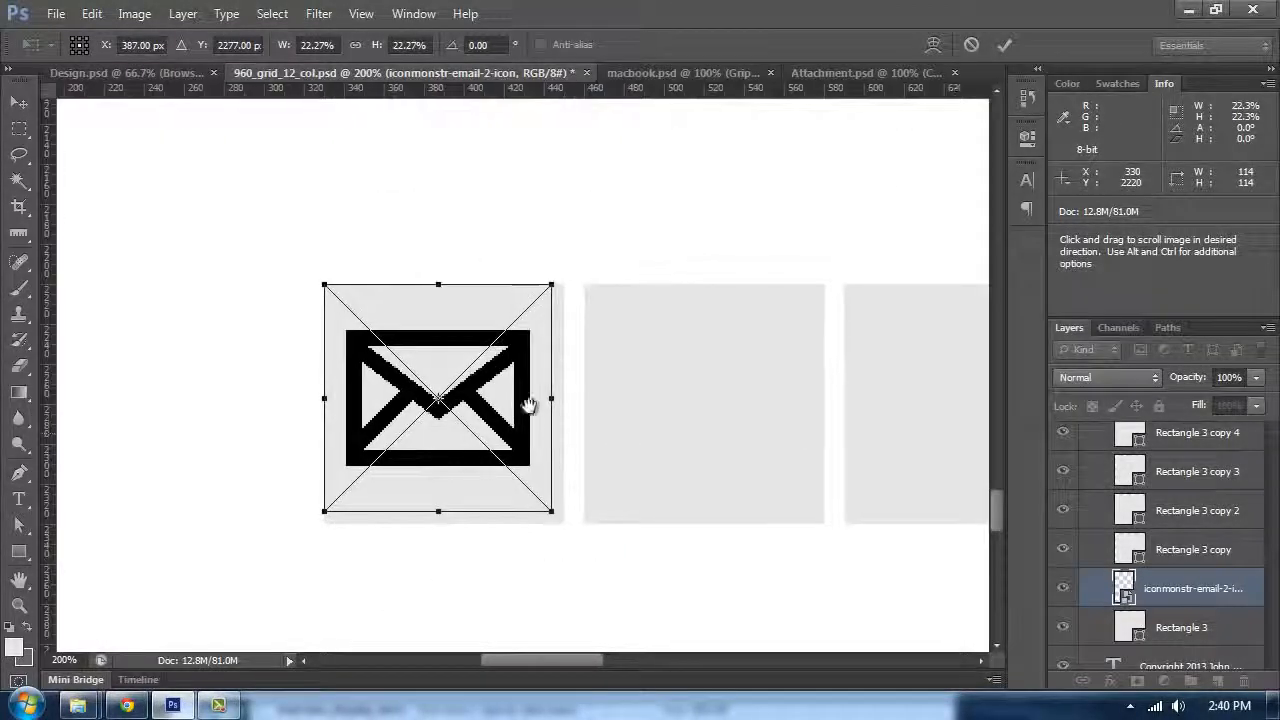
pyautogui.moveTo(559, 281); pyautogui.dragTo(396, 405)
# Step: Check the available icon sizes on the iconmonstr page
pyautogui.click(127, 705)
pyautogui.scroll(-3, 745, 399)
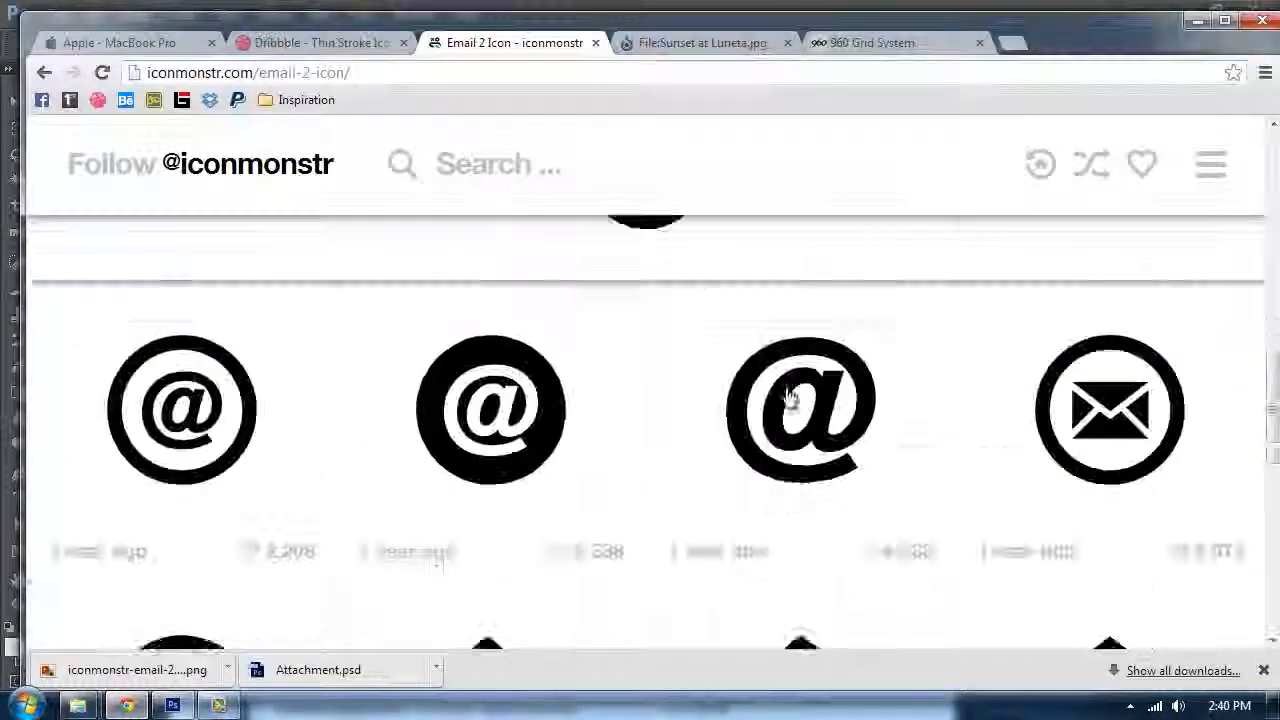
pyautogui.scroll(4, 797, 392)
pyautogui.scroll(4, 878, 391)
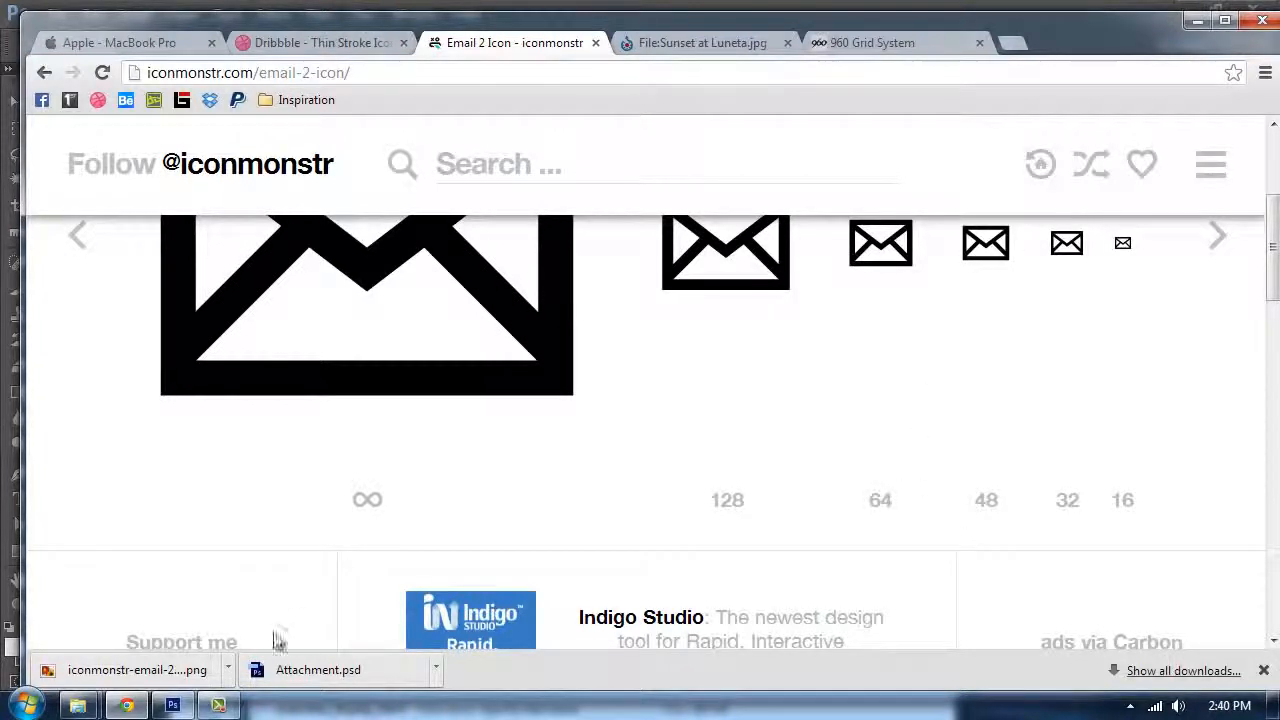
# Step: Reposition the scaled envelope icon within the first square and commit the transform
pyautogui.click(172, 705)
pyautogui.moveTo(407, 427); pyautogui.dragTo(486, 363)
pyautogui.press('Return')
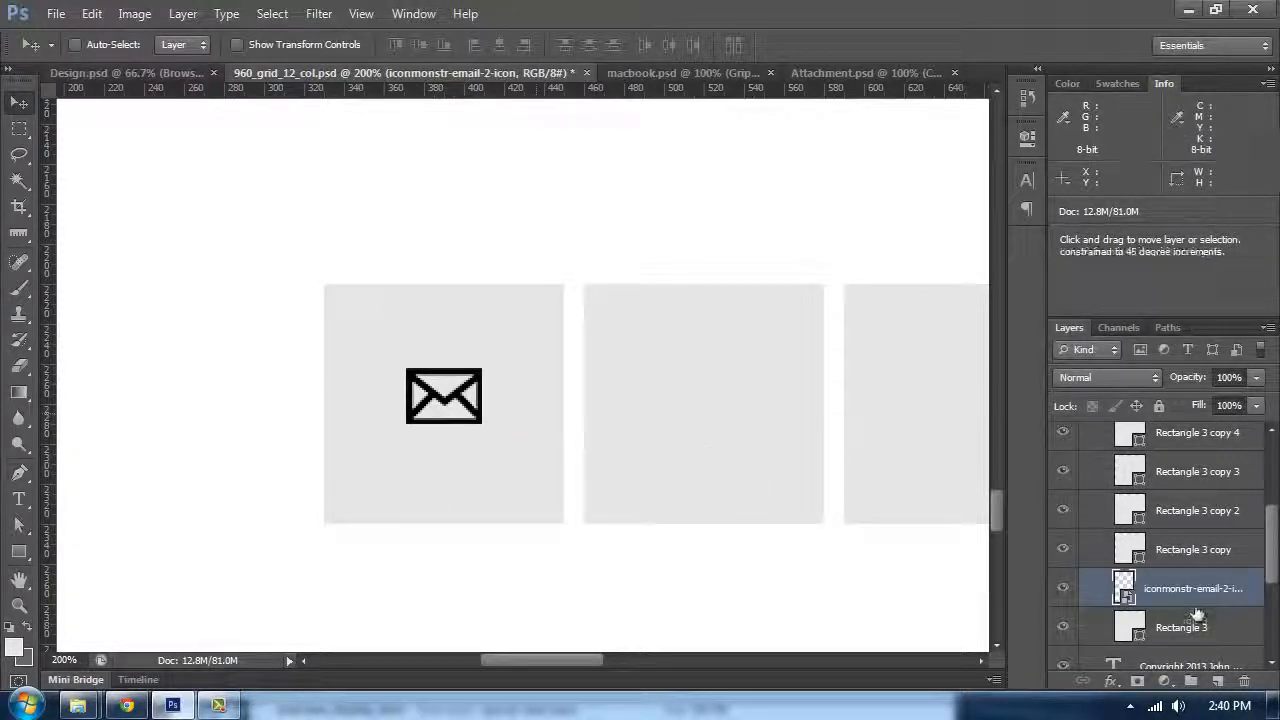
# Step: Add a Color Overlay layer style to the envelope icon layer
pyautogui.keyDown('shift'); pyautogui.click(1197, 620); pyautogui.keyUp('shift')
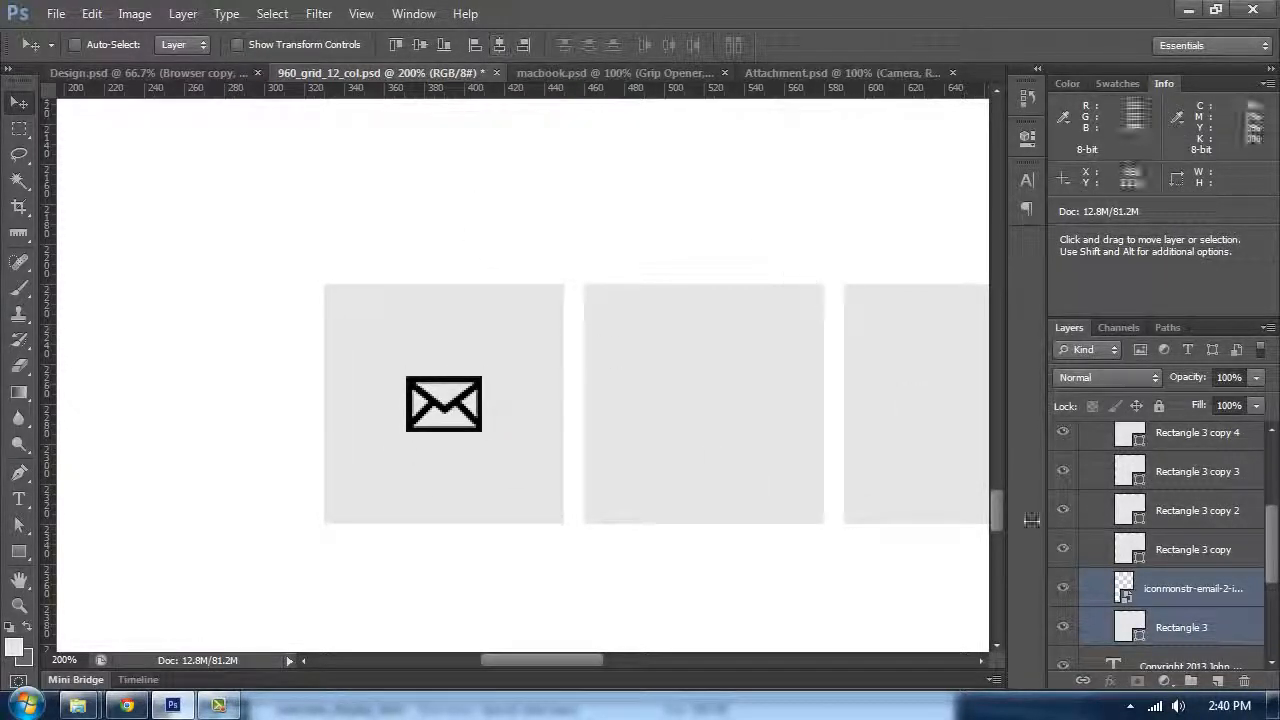
pyautogui.rightClick(1133, 598)
pyautogui.click(940, 89)
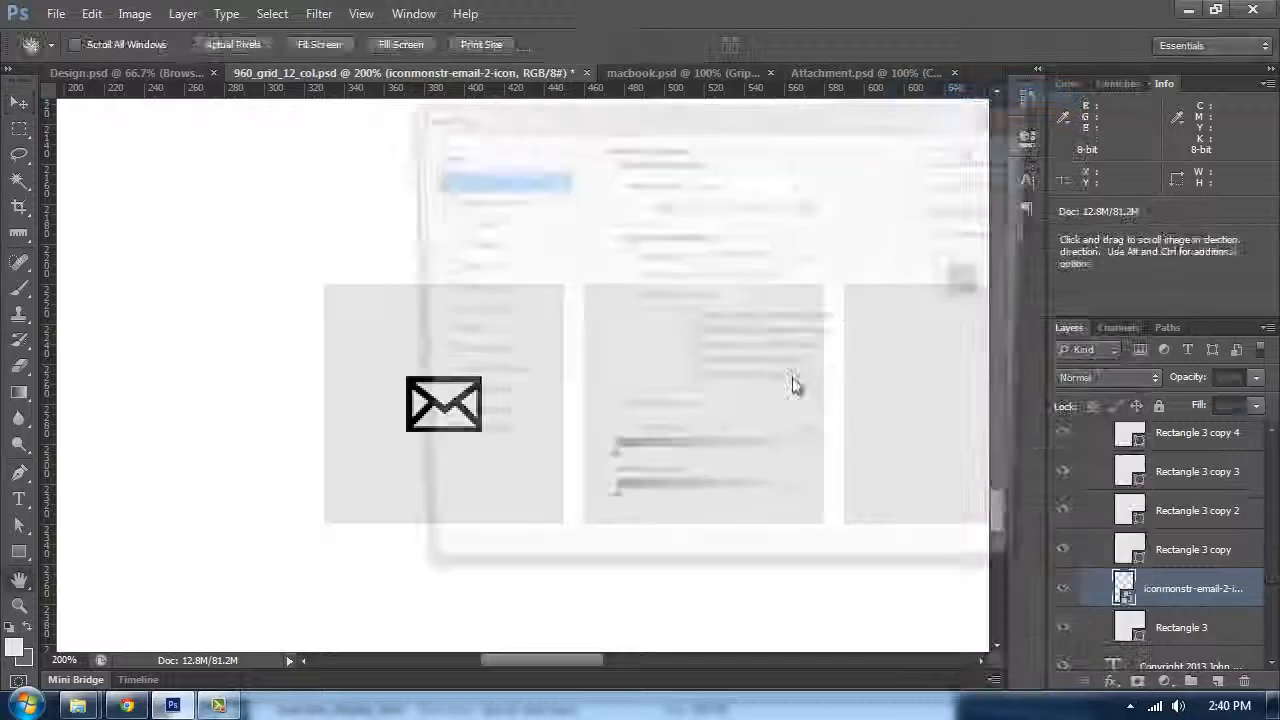
pyautogui.click(470, 354)
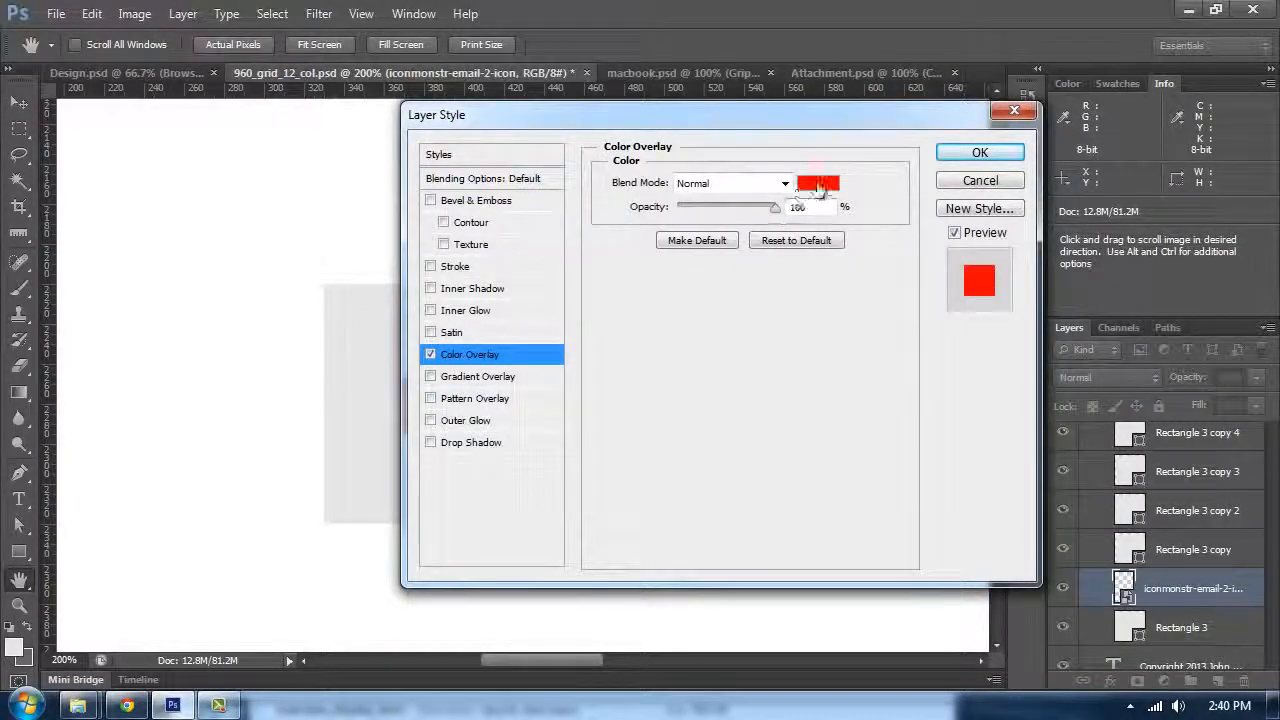
pyautogui.press('Return')
# Step: Set the envelope icon's Color Overlay colour to fa3232
pyautogui.hotkey('ctrl', '-')
pyautogui.hotkey('ctrl', '-')
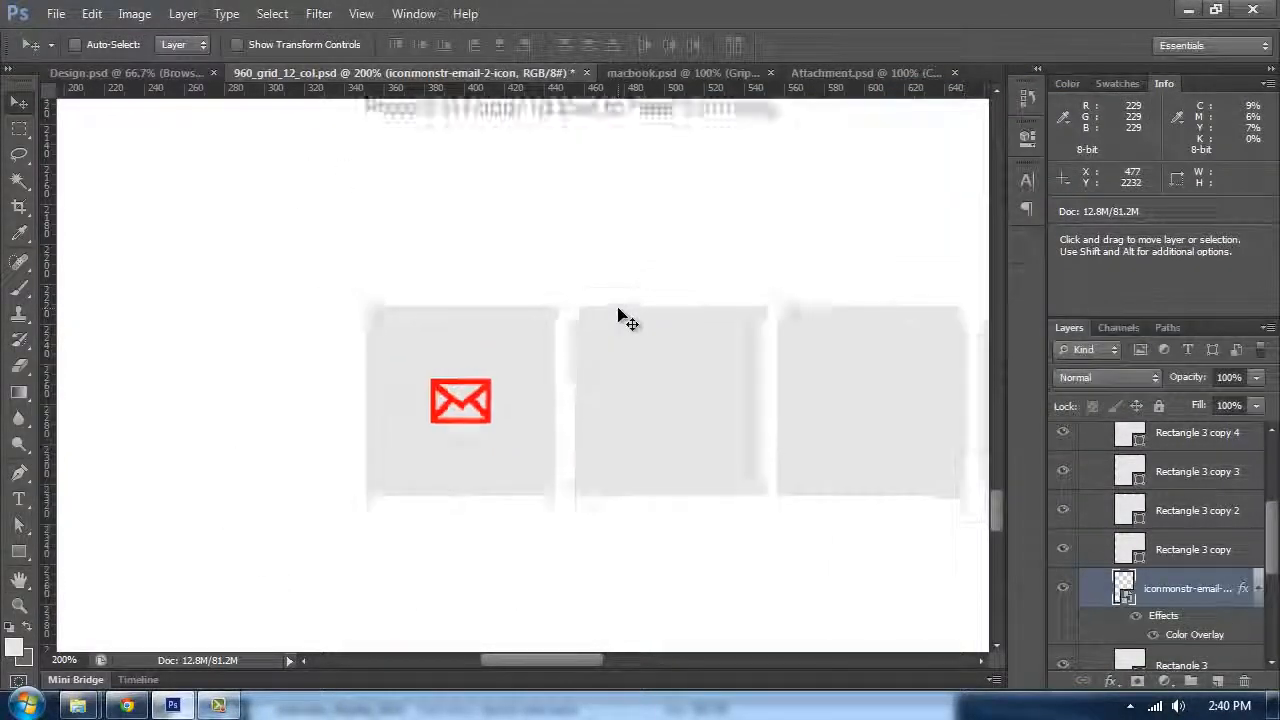
pyautogui.scroll(1, 690, 372)
pyautogui.hotkey('ctrl', '+')
pyautogui.hotkey('ctrl', '+')
pyautogui.hotkey('ctrl', '+')
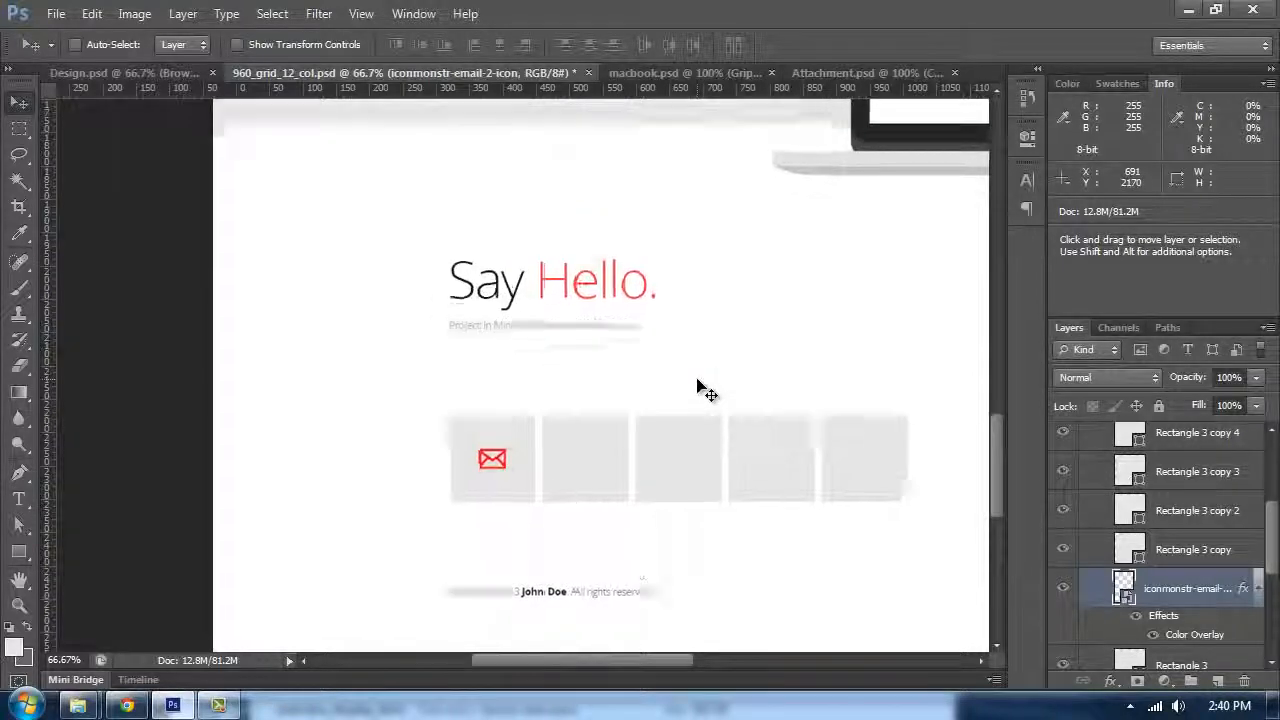
pyautogui.scroll(1, 701, 343)
pyautogui.scroll(2, 994, 558)
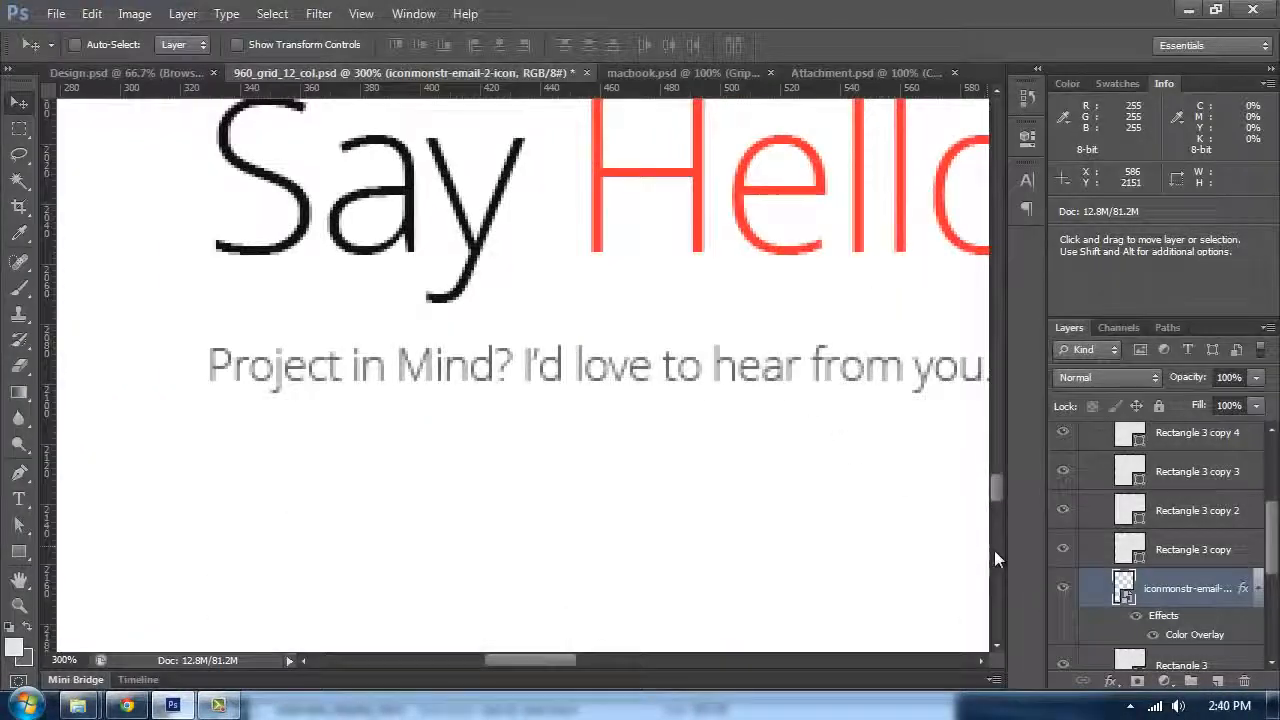
pyautogui.doubleClick(1178, 632)
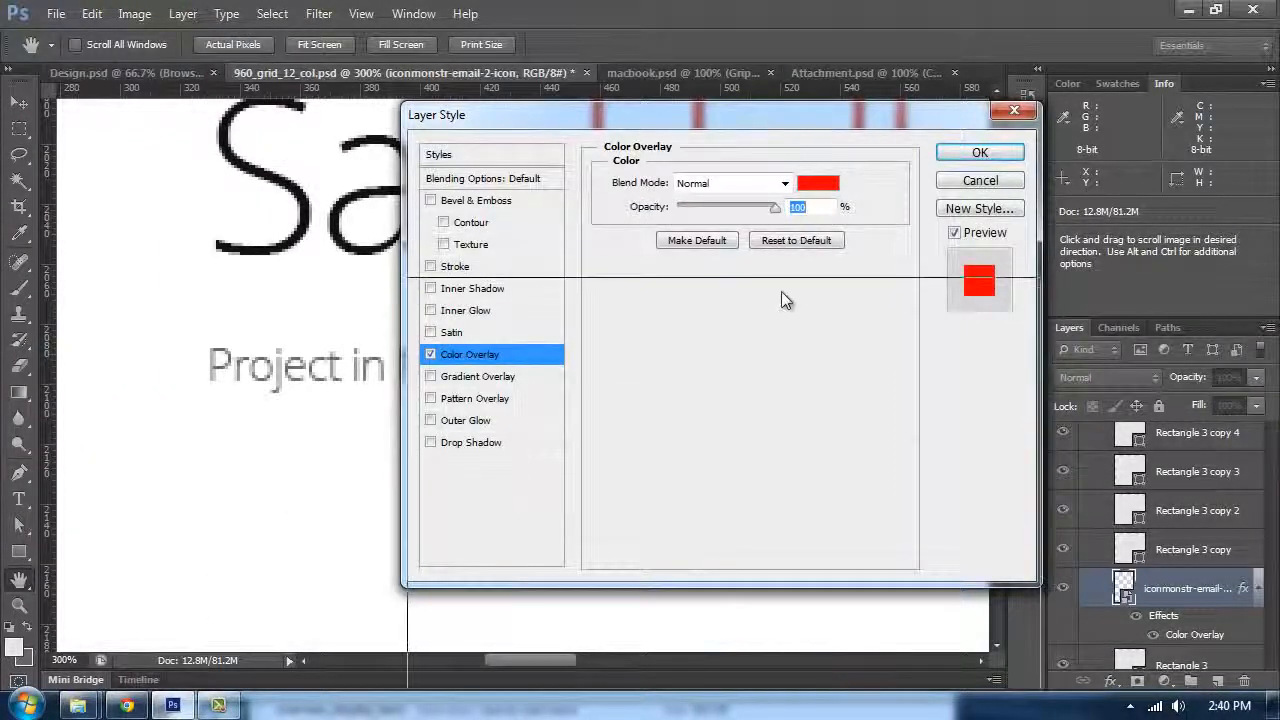
pyautogui.moveTo(785, 300); pyautogui.dragTo(786, 301)
pyautogui.click(820, 358)
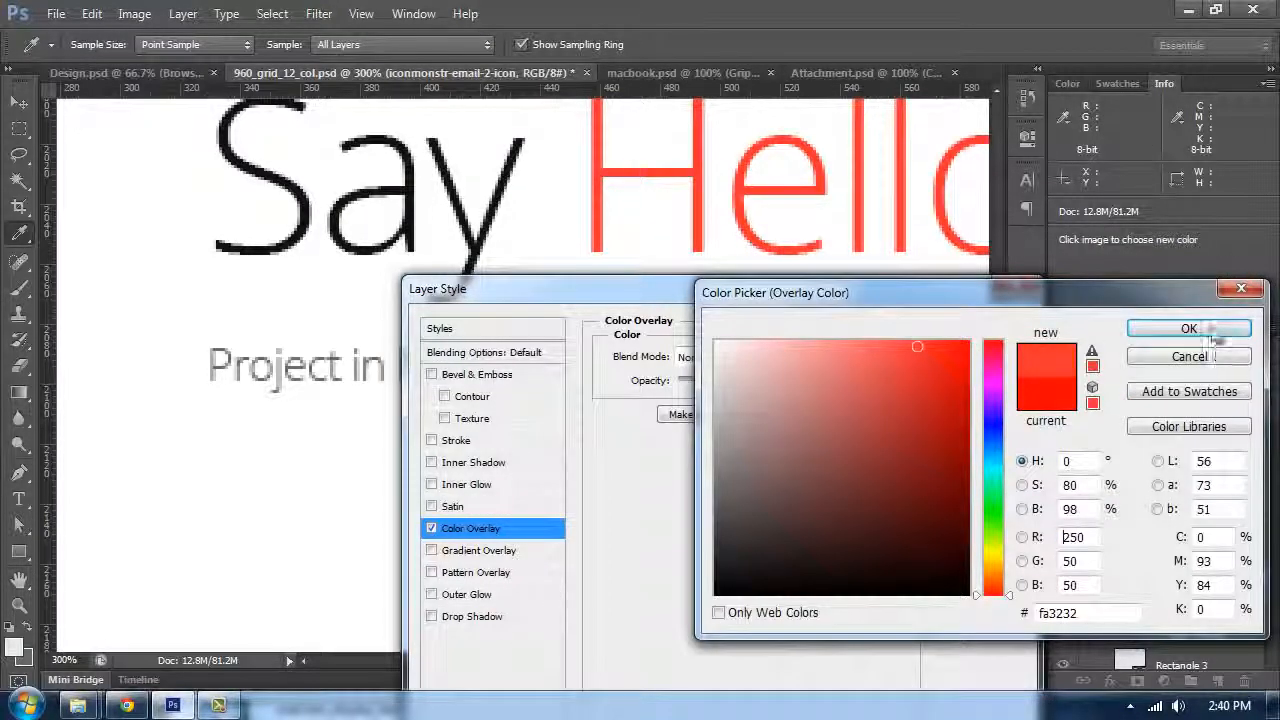
pyautogui.click(1205, 332)
pyautogui.click(975, 329)
pyautogui.scroll(-4, 578, 315)
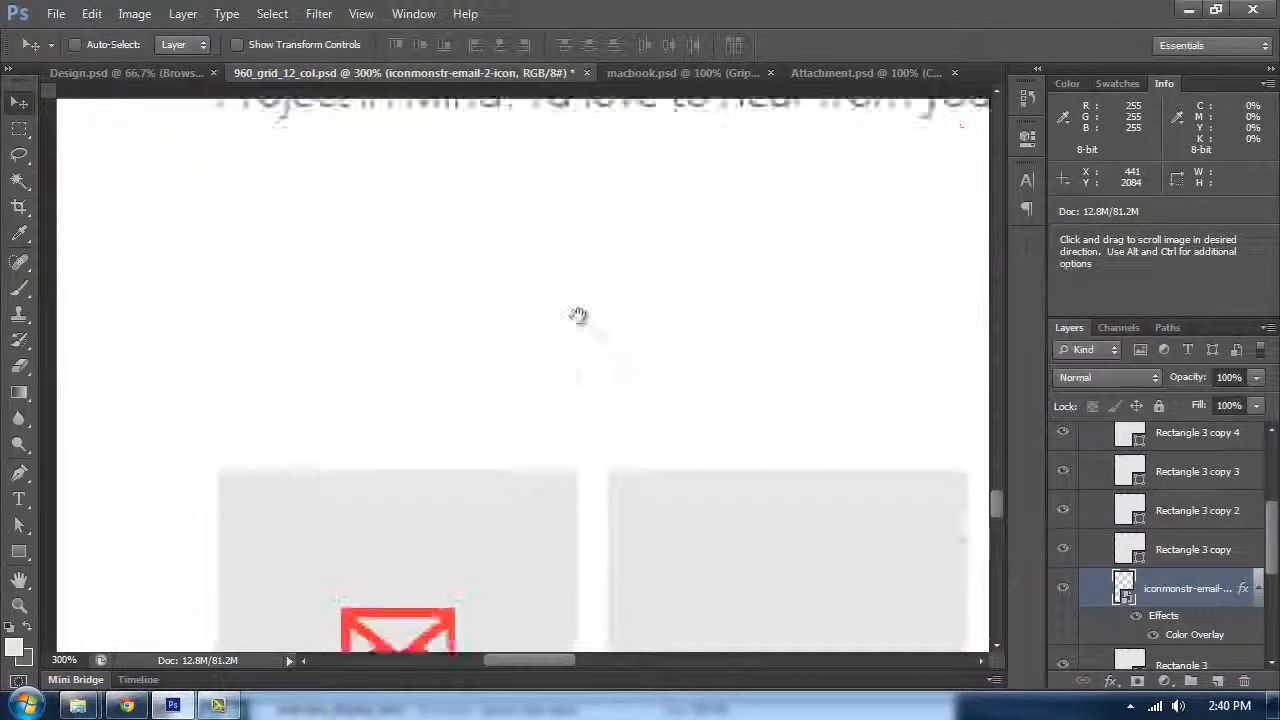
pyautogui.hotkey('ctrl', '-')
pyautogui.hotkey('ctrl', '-')
pyautogui.hotkey('ctrl', '-')
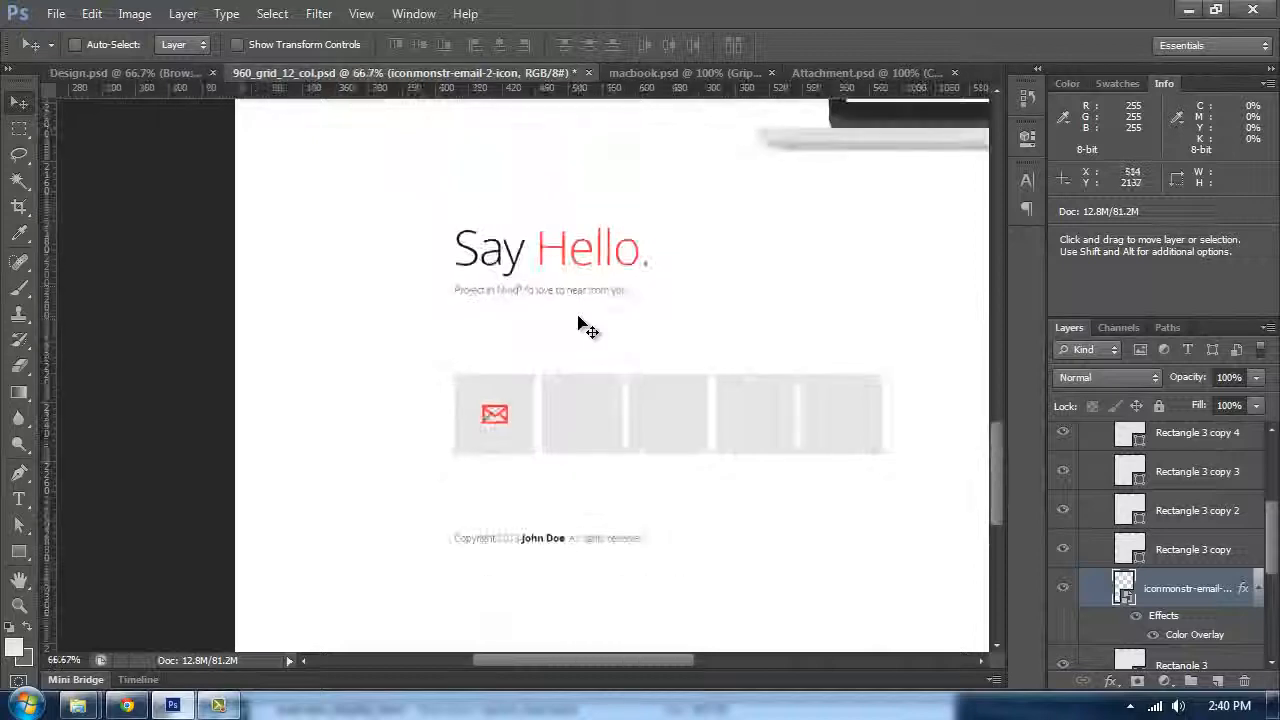
pyautogui.press('Tab')
pyautogui.press('Tab')
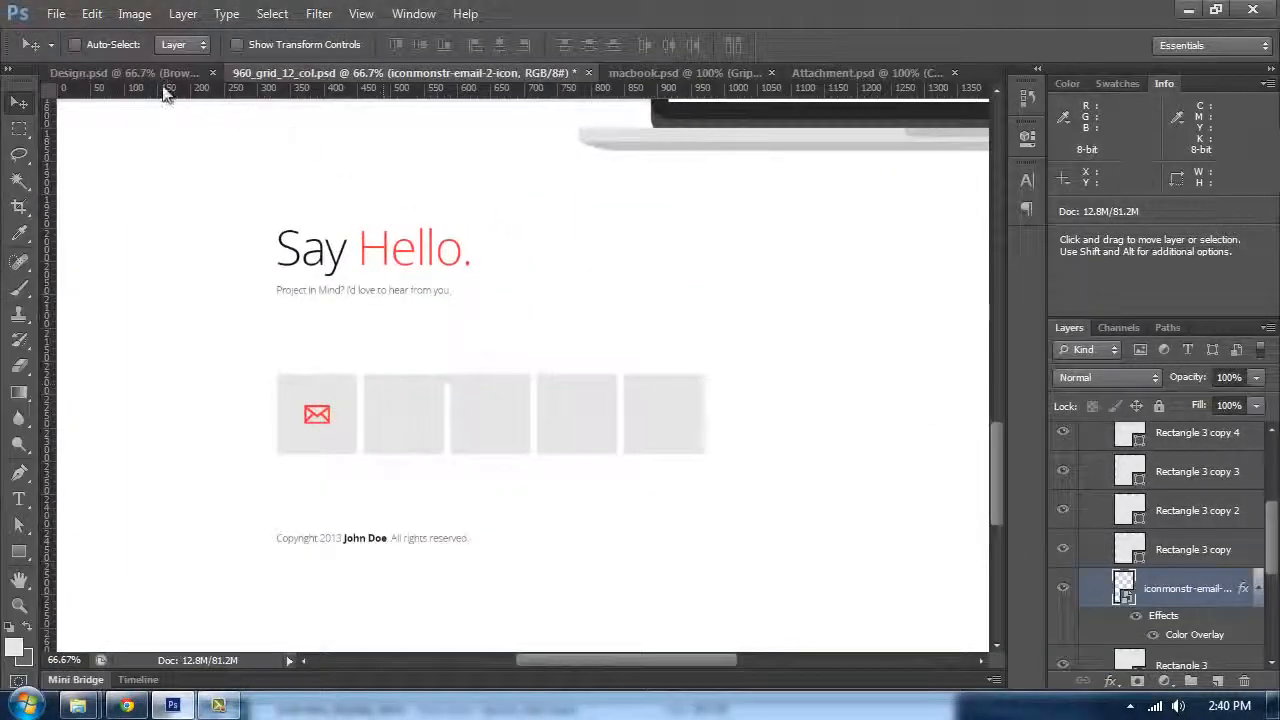
# Step: Duplicate the V2 social icons group from Design.psd into 960_grid_12_col.psd
pyautogui.click(165, 74)
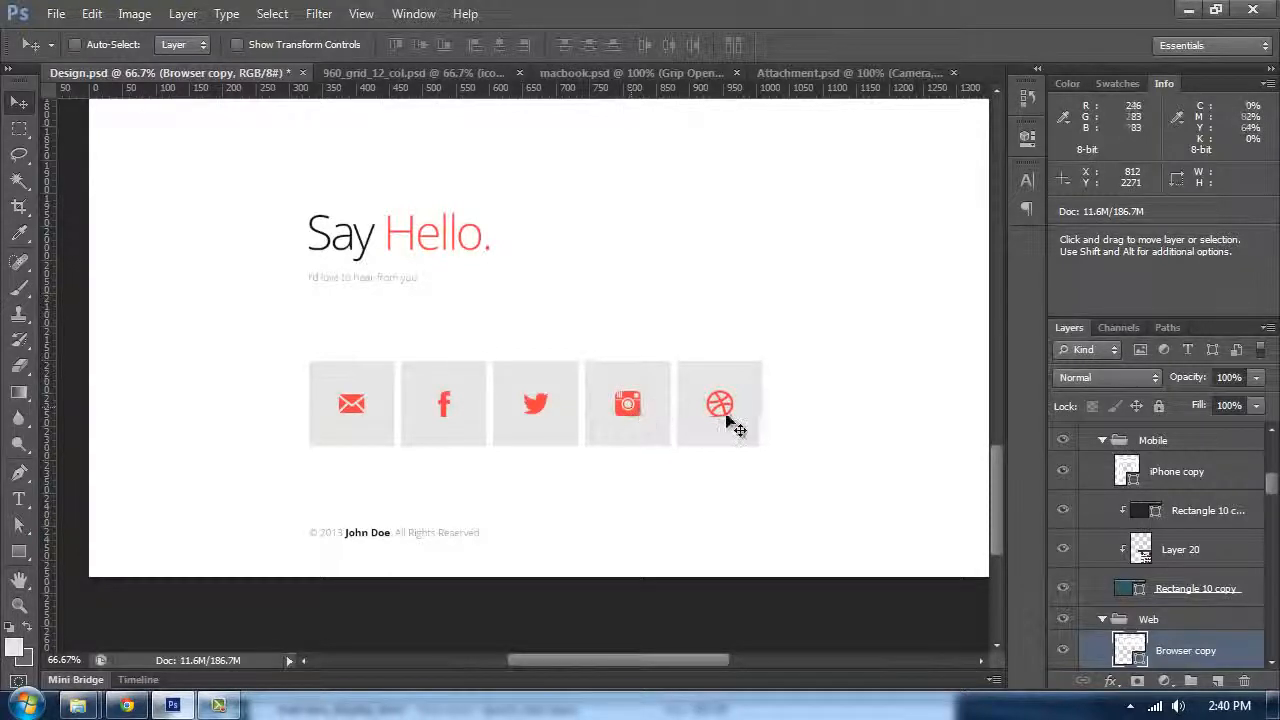
pyautogui.scroll(4, 1118, 492)
pyautogui.keyDown('ctrl'); pyautogui.click(380, 390); pyautogui.keyUp('ctrl')
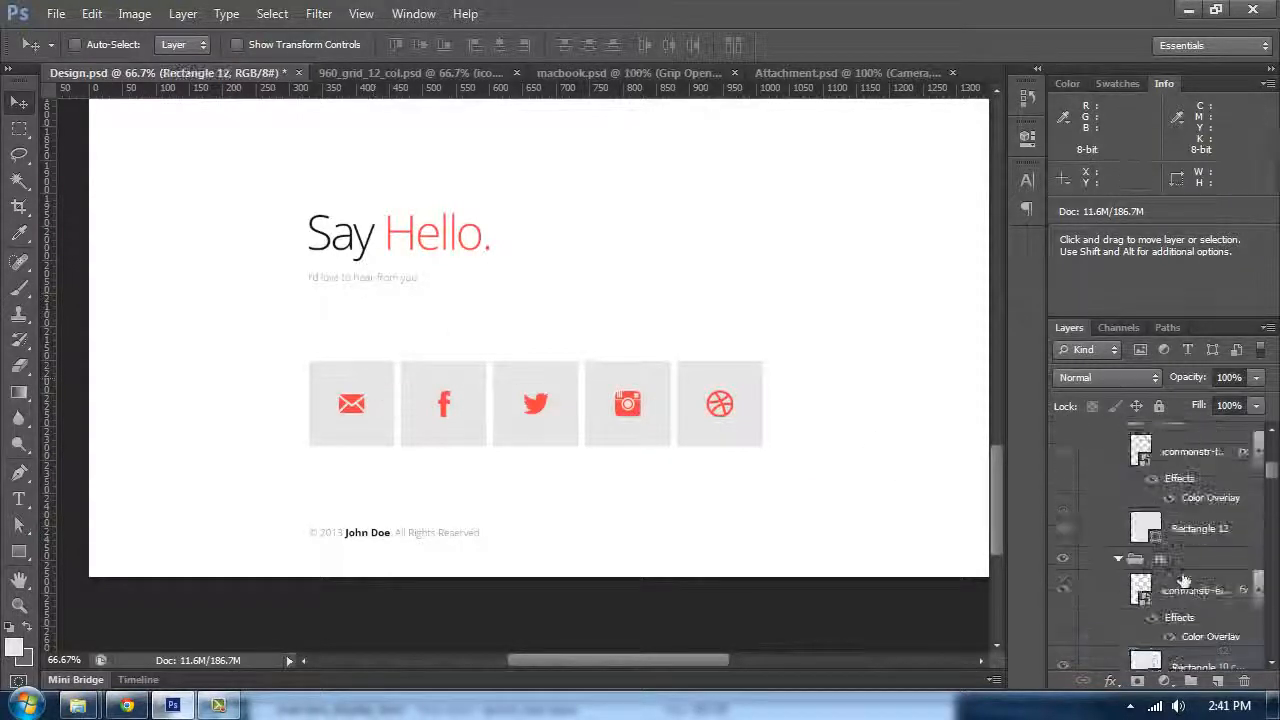
pyautogui.scroll(5, 1115, 558)
pyautogui.click(1118, 581)
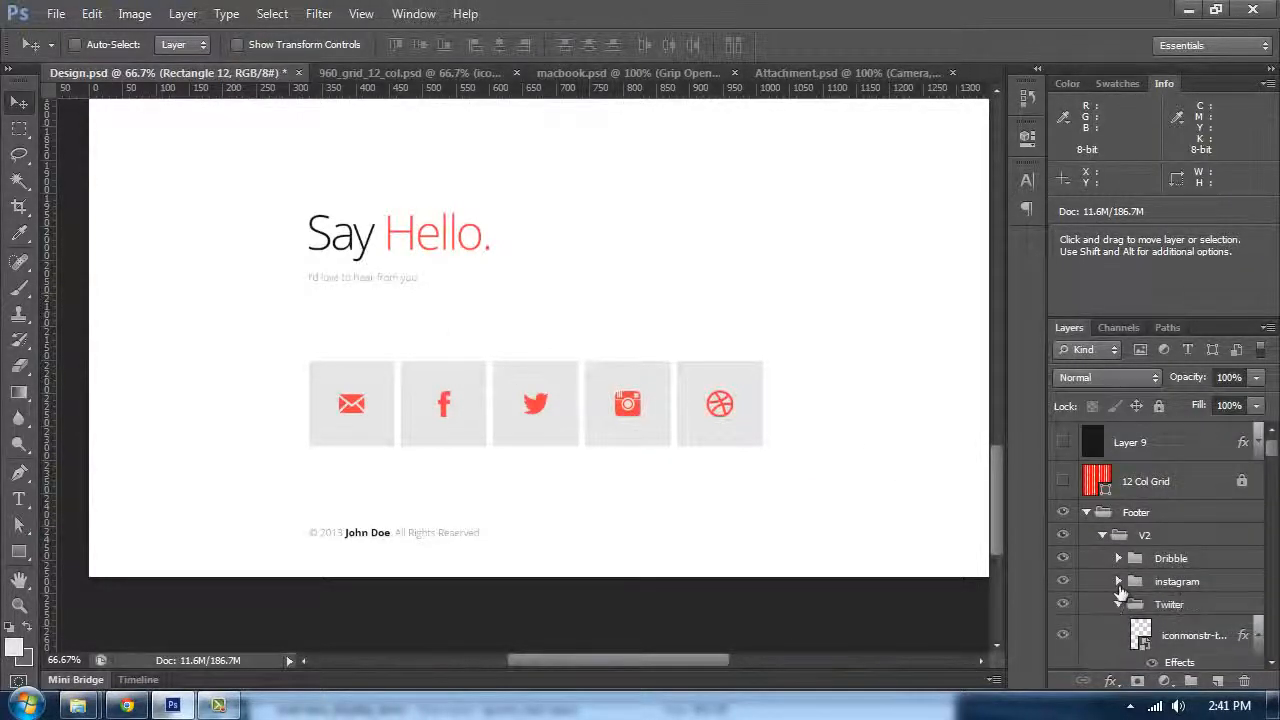
pyautogui.click(1102, 536)
pyautogui.rightClick(1136, 536)
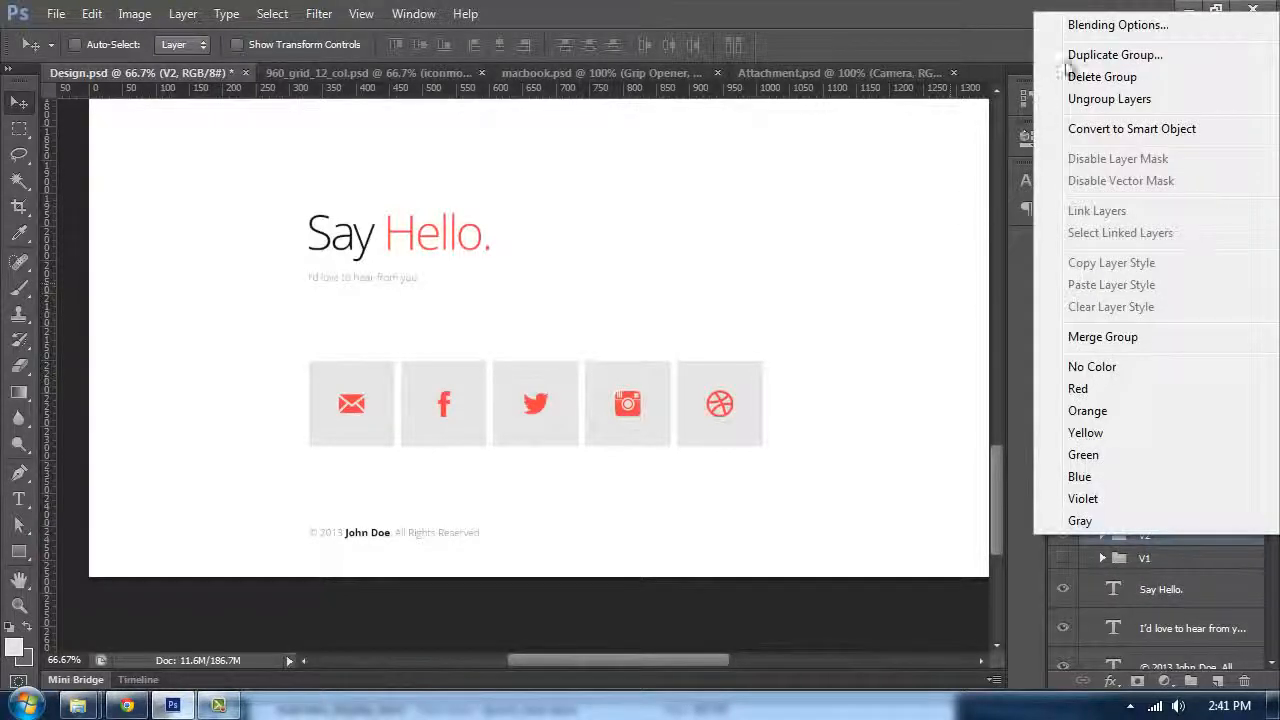
pyautogui.click(1065, 58)
pyautogui.click(723, 345)
pyautogui.click(743, 374)
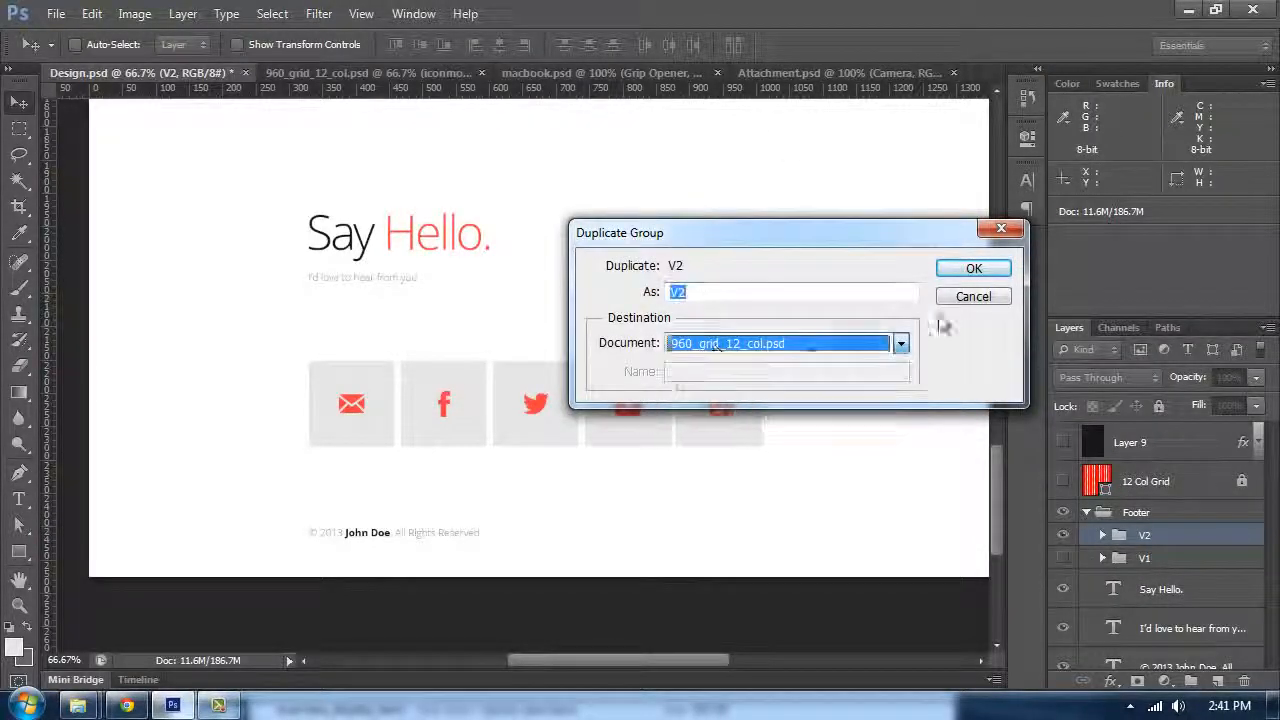
pyautogui.click(971, 269)
# Step: Move the duplicated V2 icons over the existing grey squares in the Contact section
pyautogui.click(373, 73)
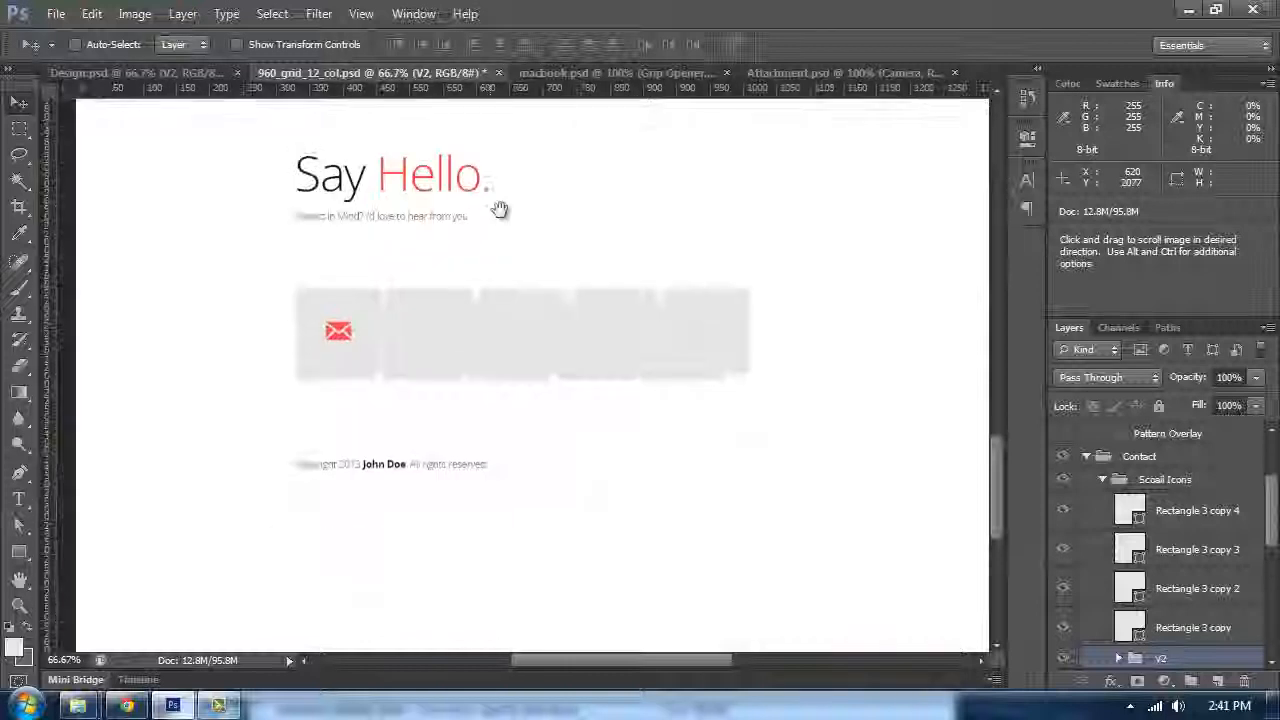
pyautogui.hotkey('ctrl', '+')
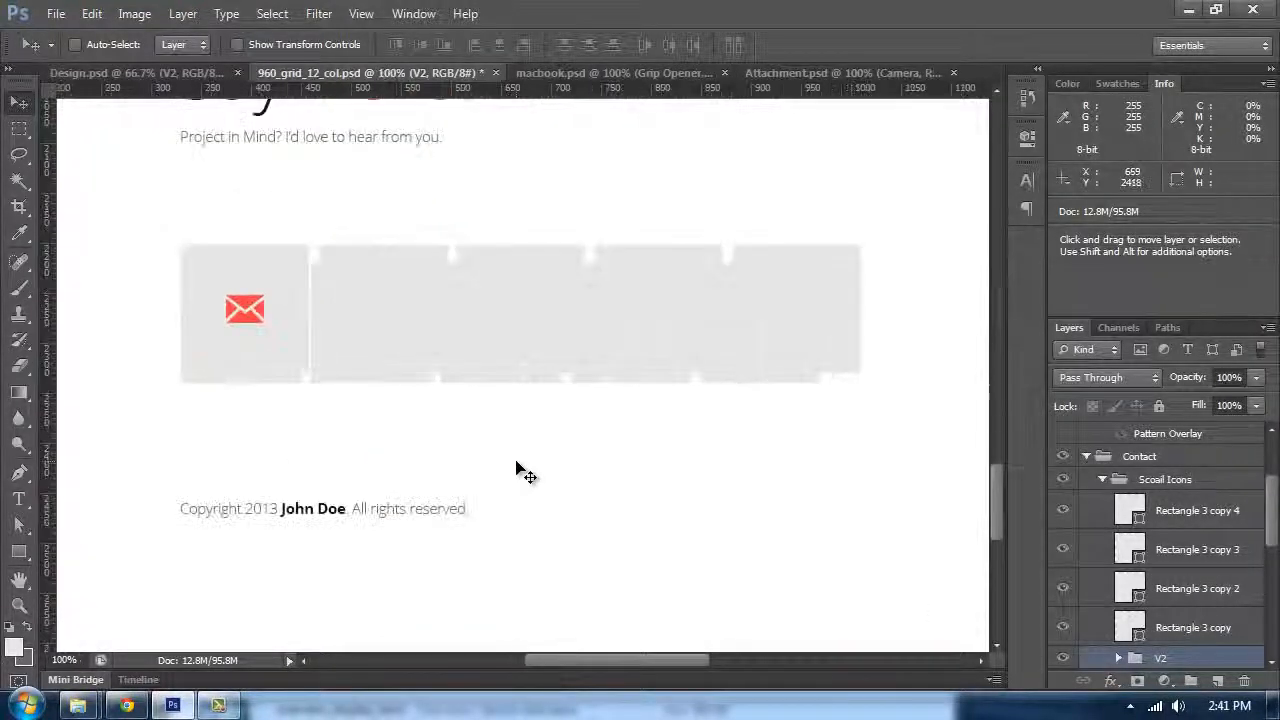
pyautogui.moveTo(405, 420); pyautogui.dragTo(382, 390)
# Step: Delete the original envelope icon layer with its Color Overlay effect
pyautogui.scroll(-2, 1148, 622)
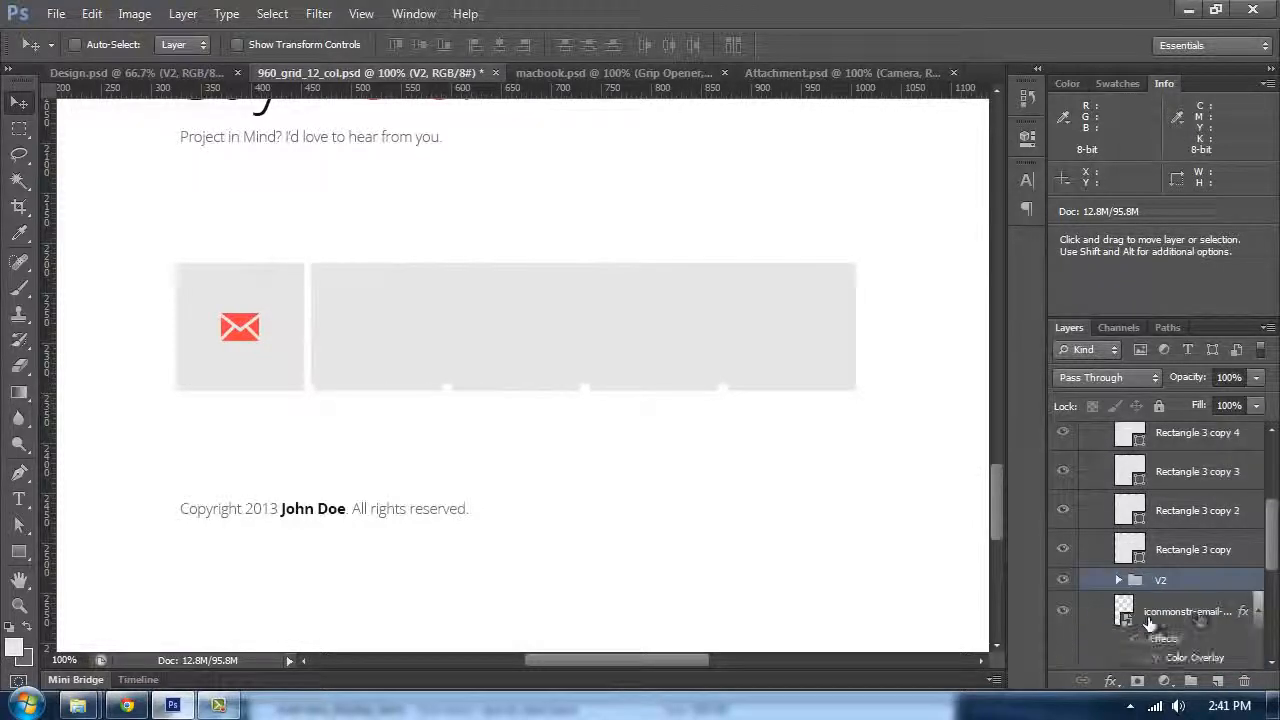
pyautogui.click(1188, 620)
pyautogui.keyDown('shift'); pyautogui.click(1193, 649); pyautogui.keyUp('shift')
pyautogui.moveTo(1193, 649); pyautogui.dragTo(1244, 681)
# Step: Delete the Rectangle 3 copy layers, leaving the duplicated V2 icon group
pyautogui.scroll(3, 1204, 590)
pyautogui.click(1187, 509)
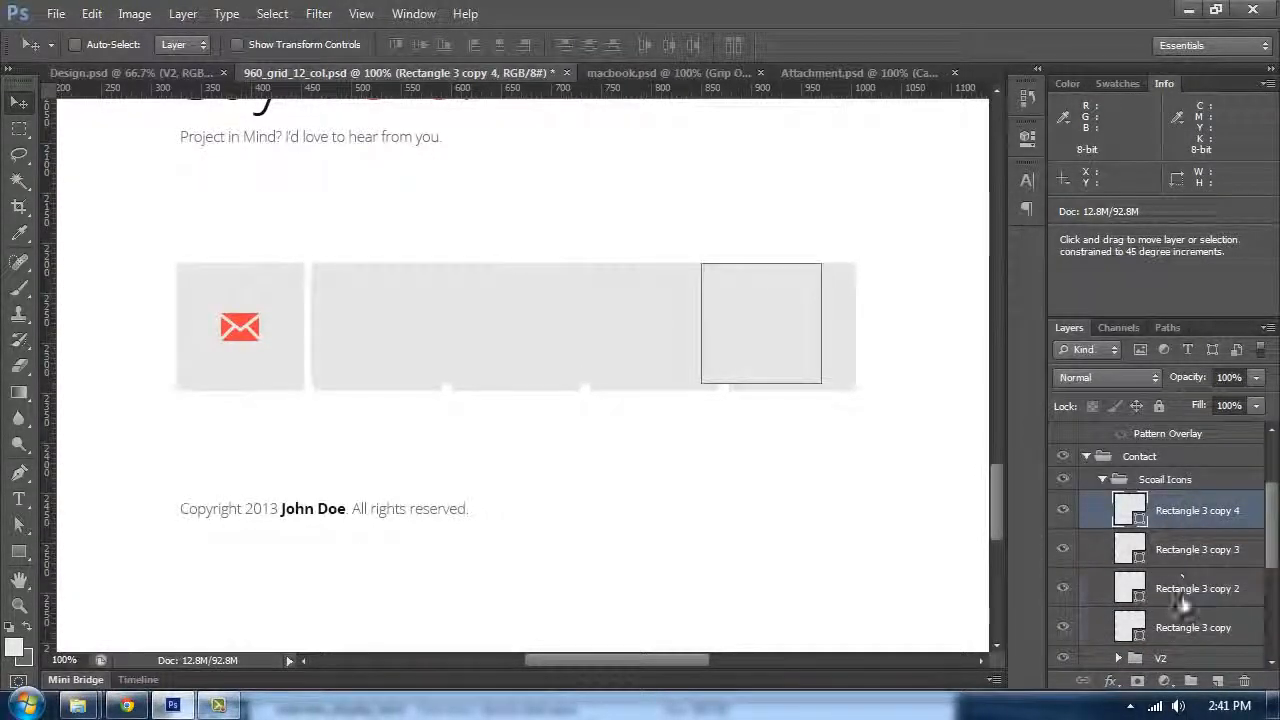
pyautogui.keyDown('shift'); pyautogui.click(1193, 627); pyautogui.keyUp('shift')
pyautogui.moveTo(1193, 627); pyautogui.dragTo(1244, 681)
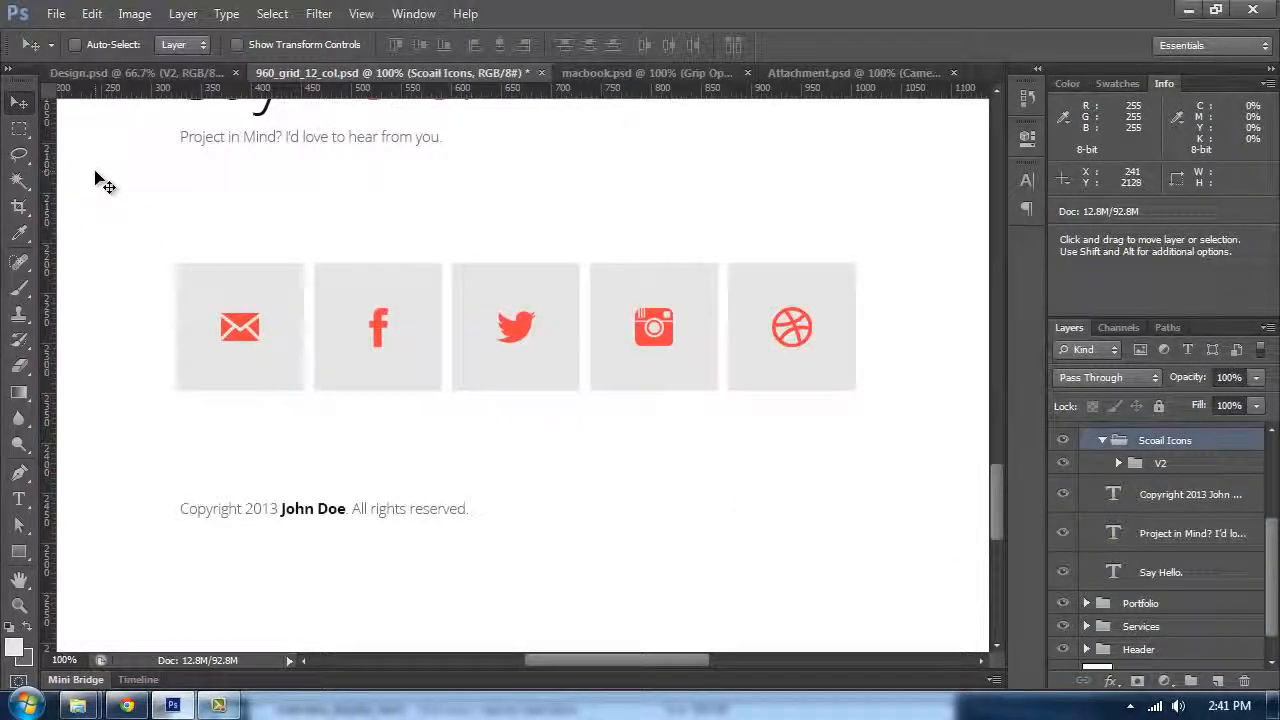
# Step: Nudge the social icons group three pixels right to align with the column guides
pyautogui.hotkey('ctrl', ';')
pyautogui.press('Right')
pyautogui.press('Right')
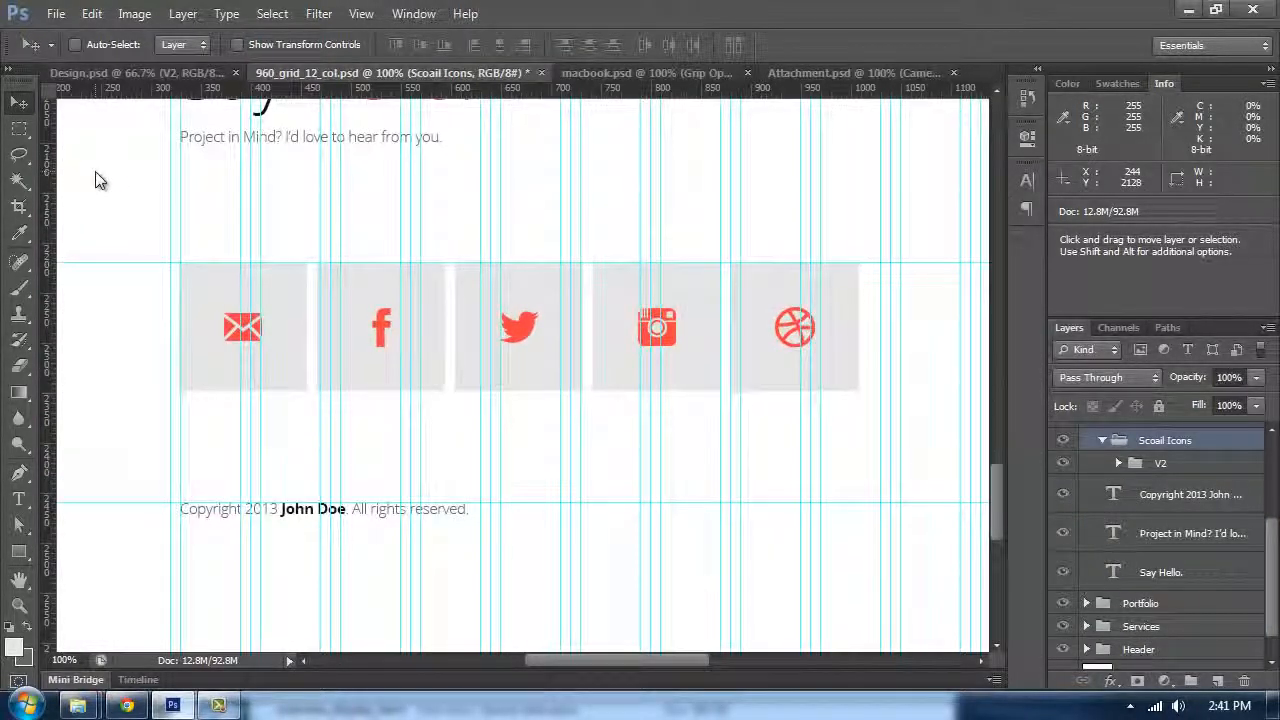
pyautogui.press('Right')
pyautogui.hotkey('ctrl', ';')
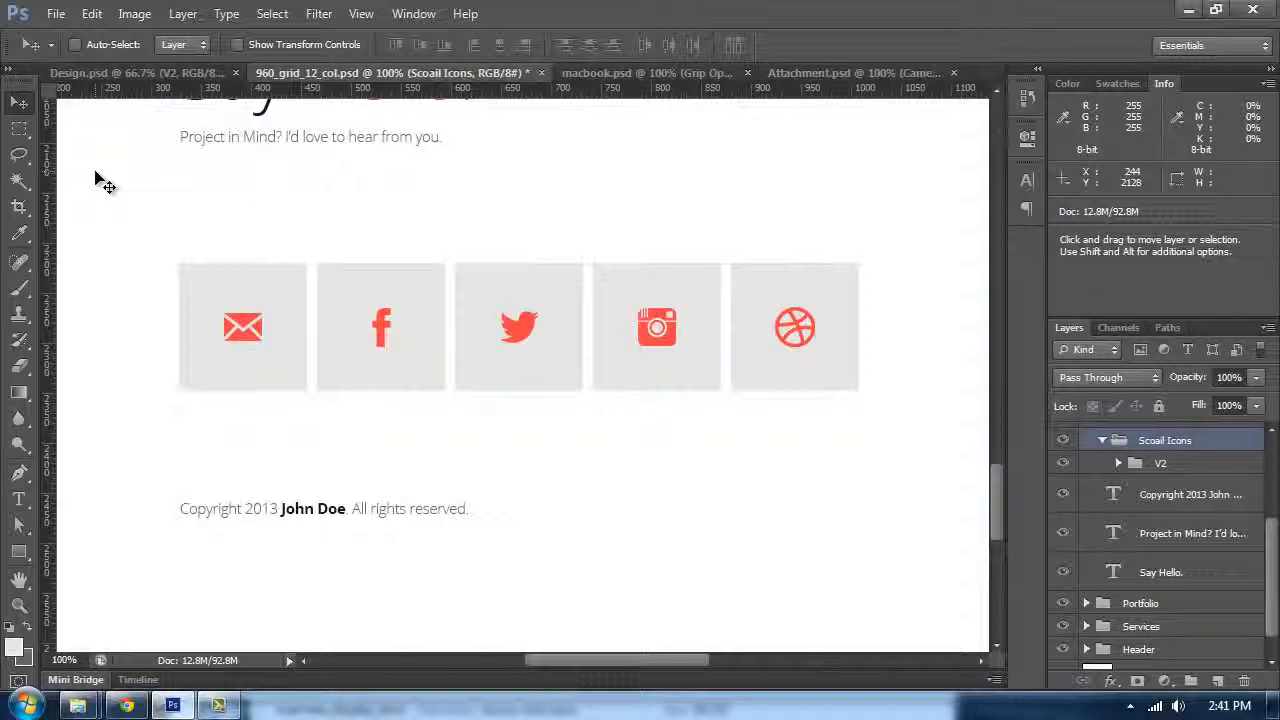
# Step: Check the social icons' alignment against the guides at different zoom levels
pyautogui.hotkey('ctrl', '-')
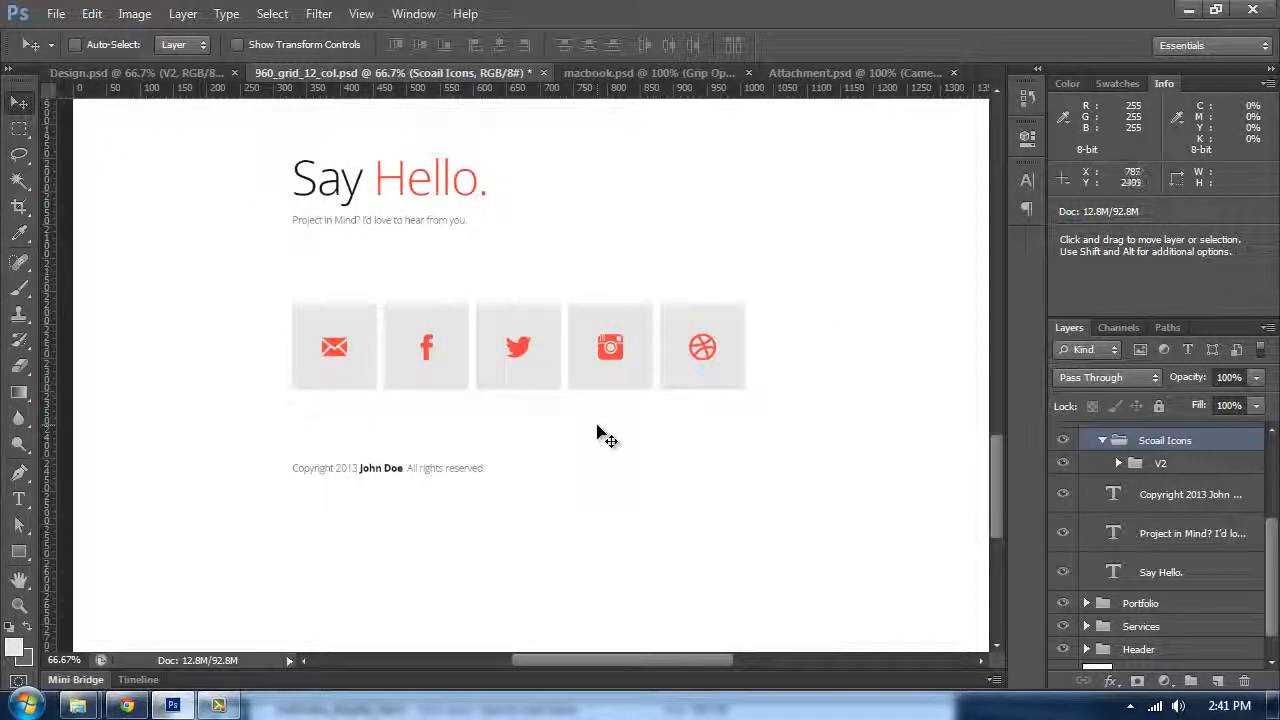
pyautogui.scroll(2, 598, 433)
pyautogui.hotkey('ctrl', '+')
pyautogui.hotkey('ctrl', ';')
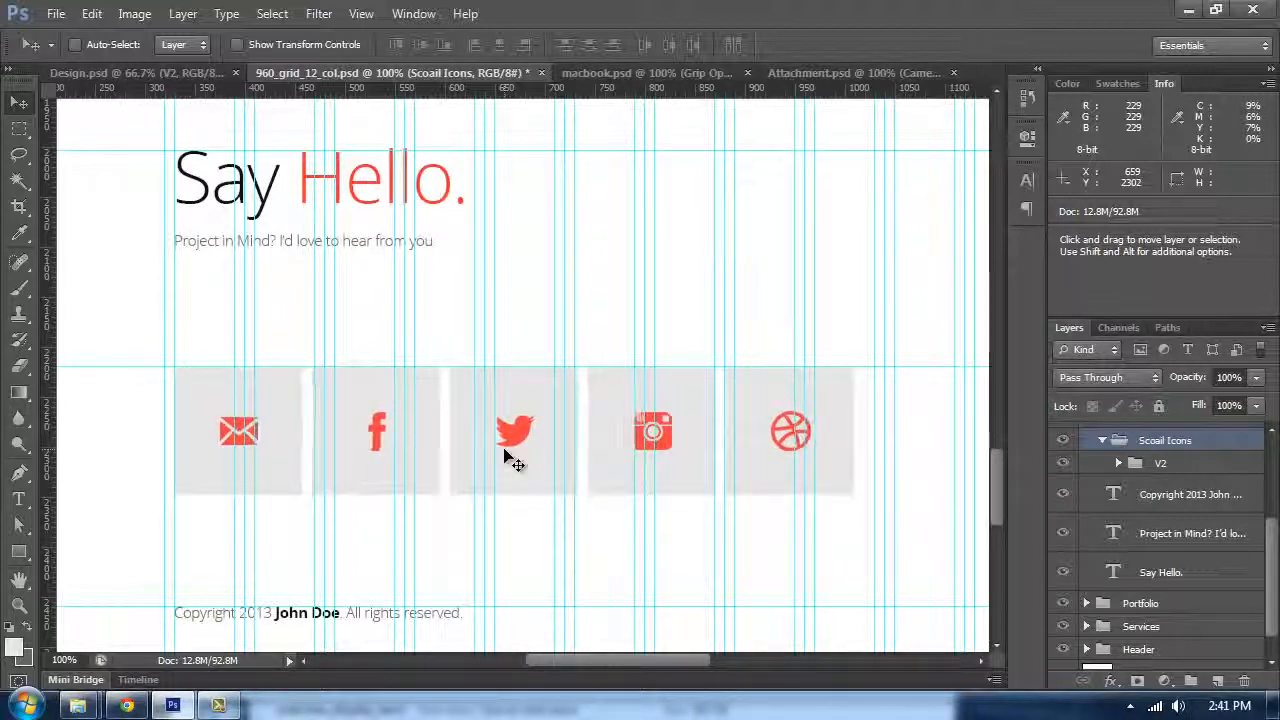
pyautogui.hotkey('ctrl', ';')
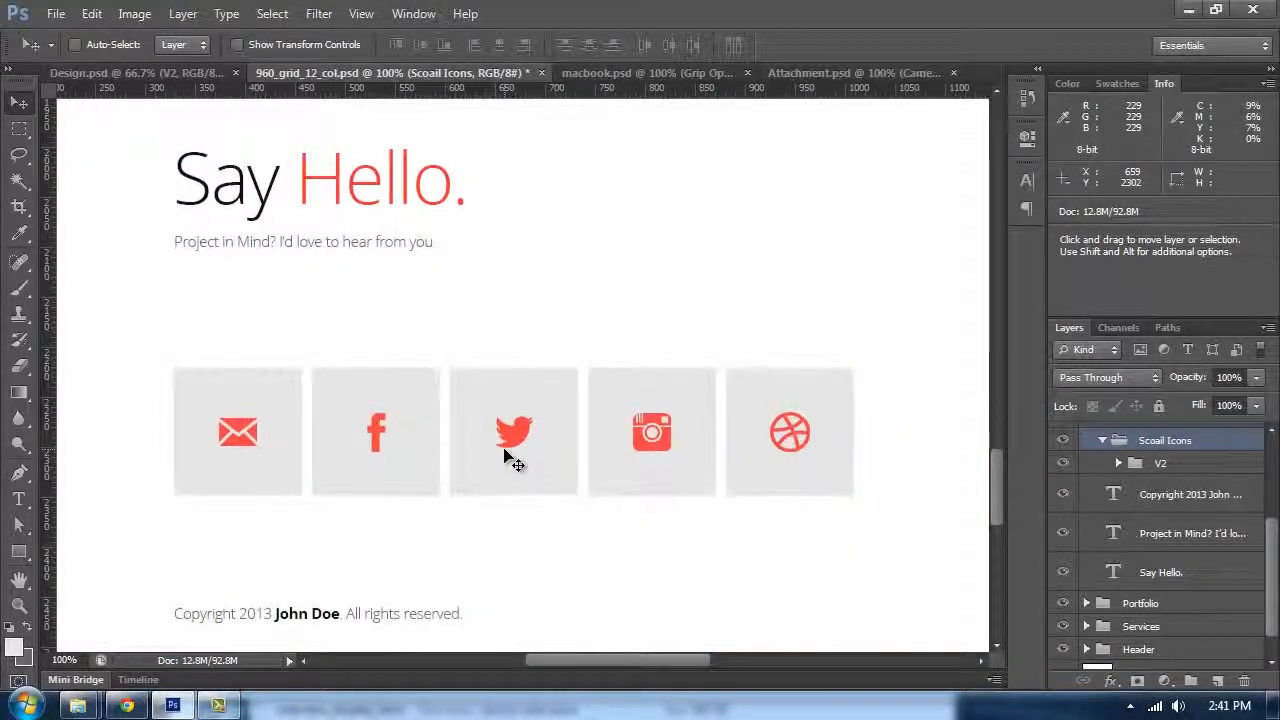
pyautogui.hotkey('ctrl', '-')
pyautogui.hotkey('ctrl', '-')
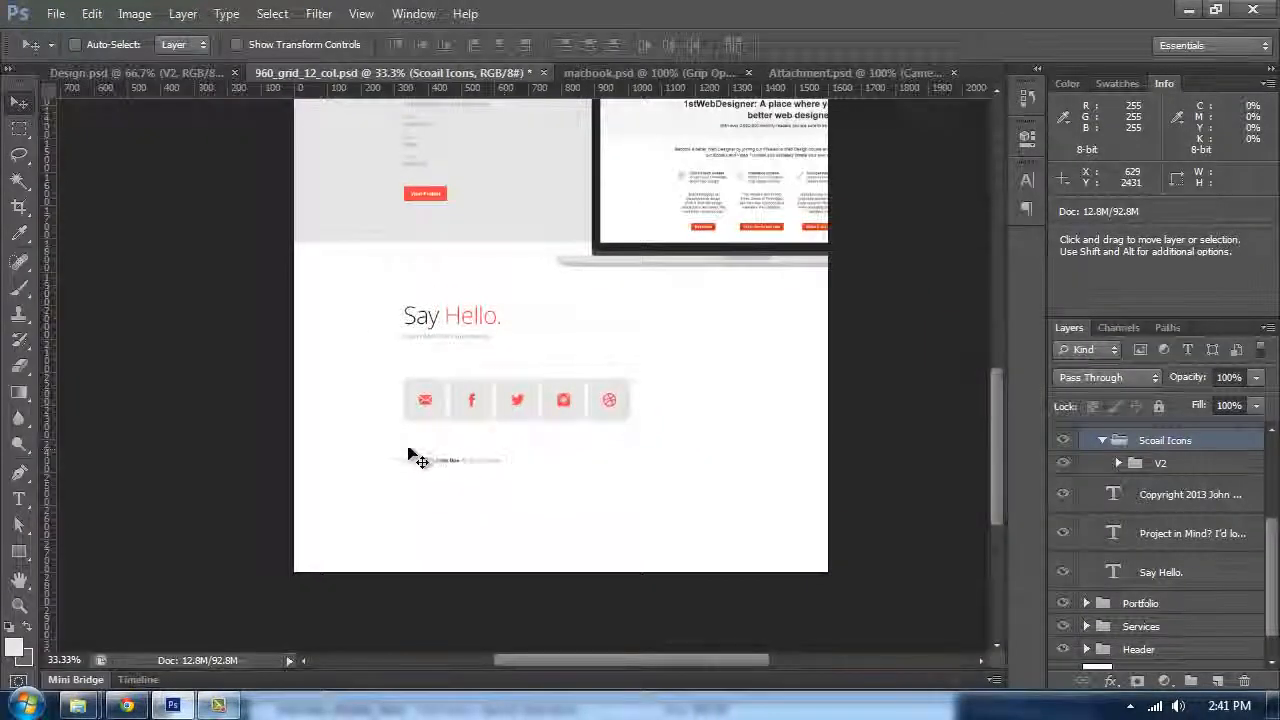
pyautogui.press('Tab')
pyautogui.press('Tab')
# Step: Crop the bottom of the canvas up closer to the copyright footer
pyautogui.click(19, 206)
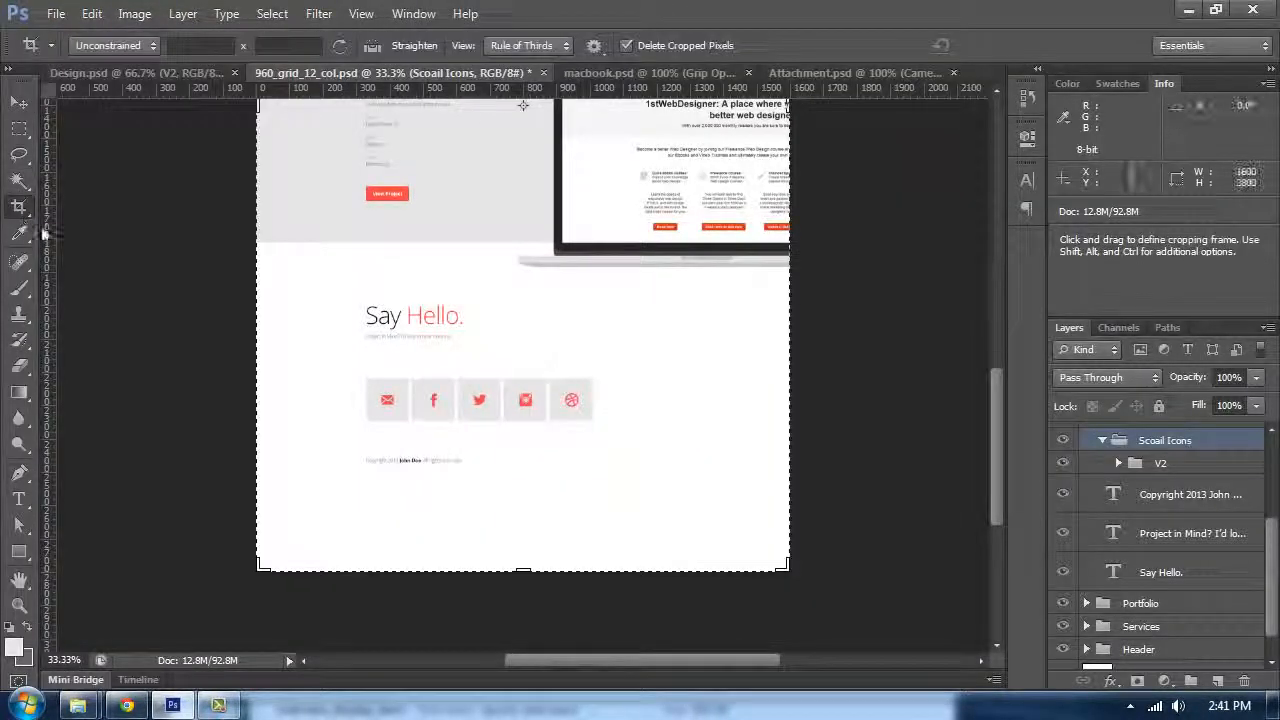
pyautogui.moveTo(530, 552); pyautogui.dragTo(533, 512)
pyautogui.press('Return')
pyautogui.hotkey('ctrl', '+')
pyautogui.hotkey('ctrl', '+')
pyautogui.hotkey('ctrl', '+')
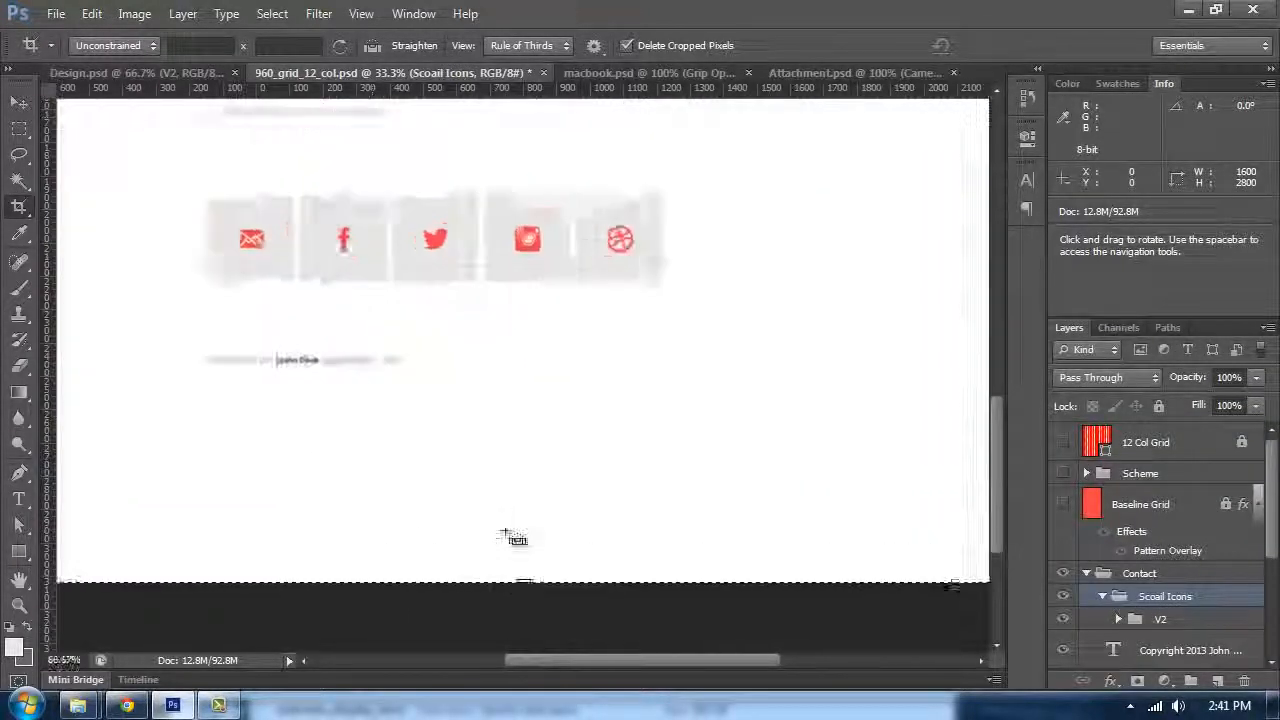
pyautogui.click(24, 110)
pyautogui.press('t')
pyautogui.click(274, 350)
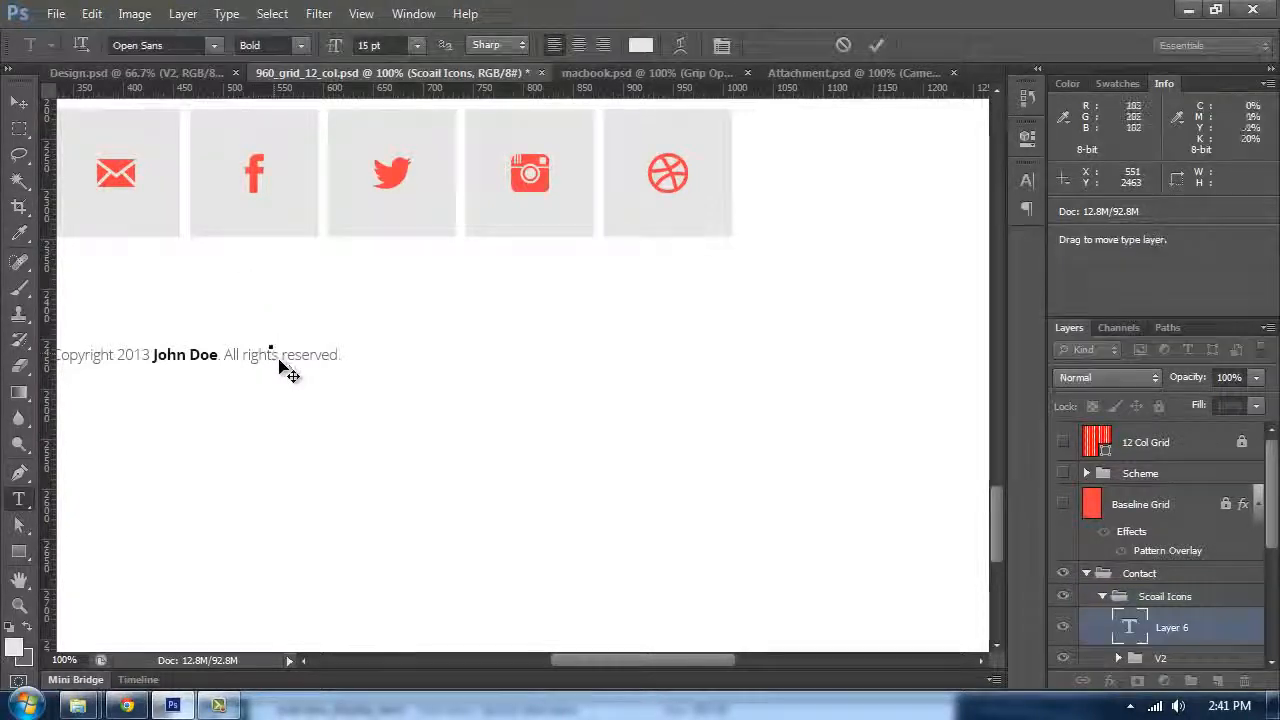
pyautogui.click(241, 346)
pyautogui.click(18, 104)
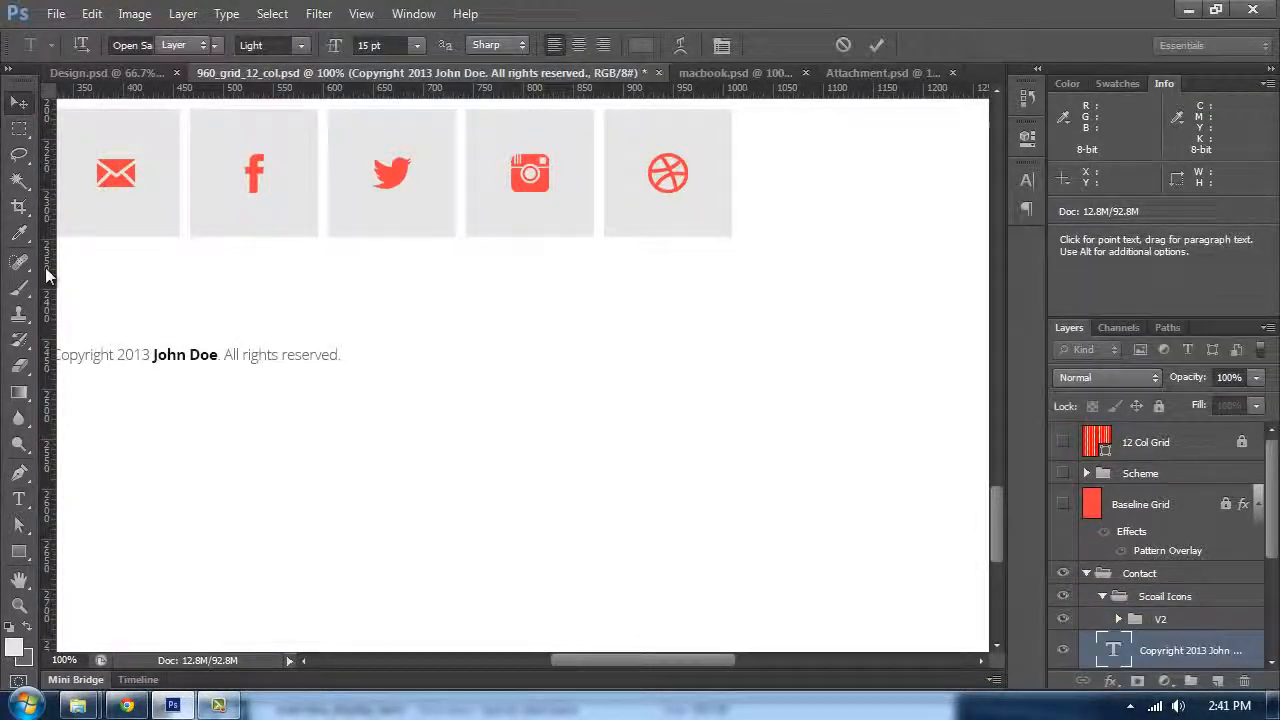
# Step: Measure the gap from the icon squares to the copyright line with the Ruler tool and show the Baseline Grid layer
pyautogui.rightClick(20, 448)
pyautogui.click(24, 234)
pyautogui.rightClick(33, 236)
pyautogui.click(80, 270)
pyautogui.moveTo(298, 300); pyautogui.dragTo(603, 316)
pyautogui.click(1066, 506)
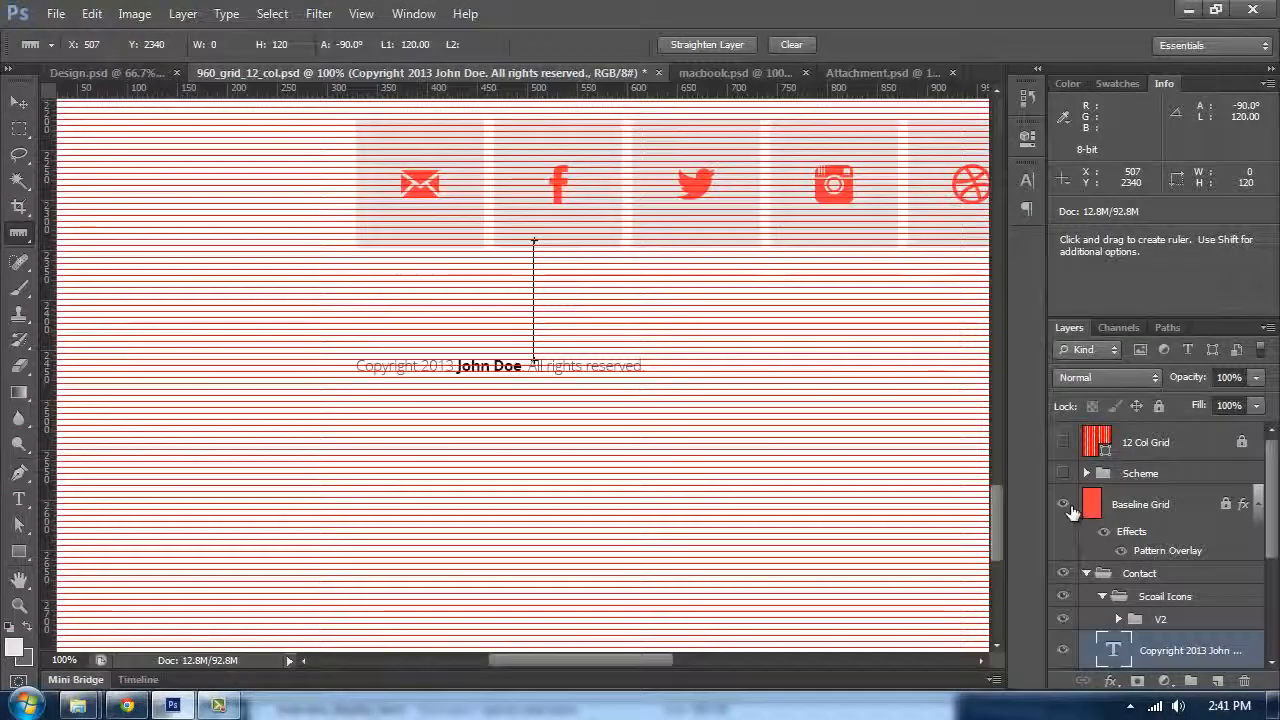
# Step: Measure the distance from the copyright line to the canvas bottom with the Ruler tool
pyautogui.hotkey('ctrl', '+')
pyautogui.hotkey('ctrl', '+')
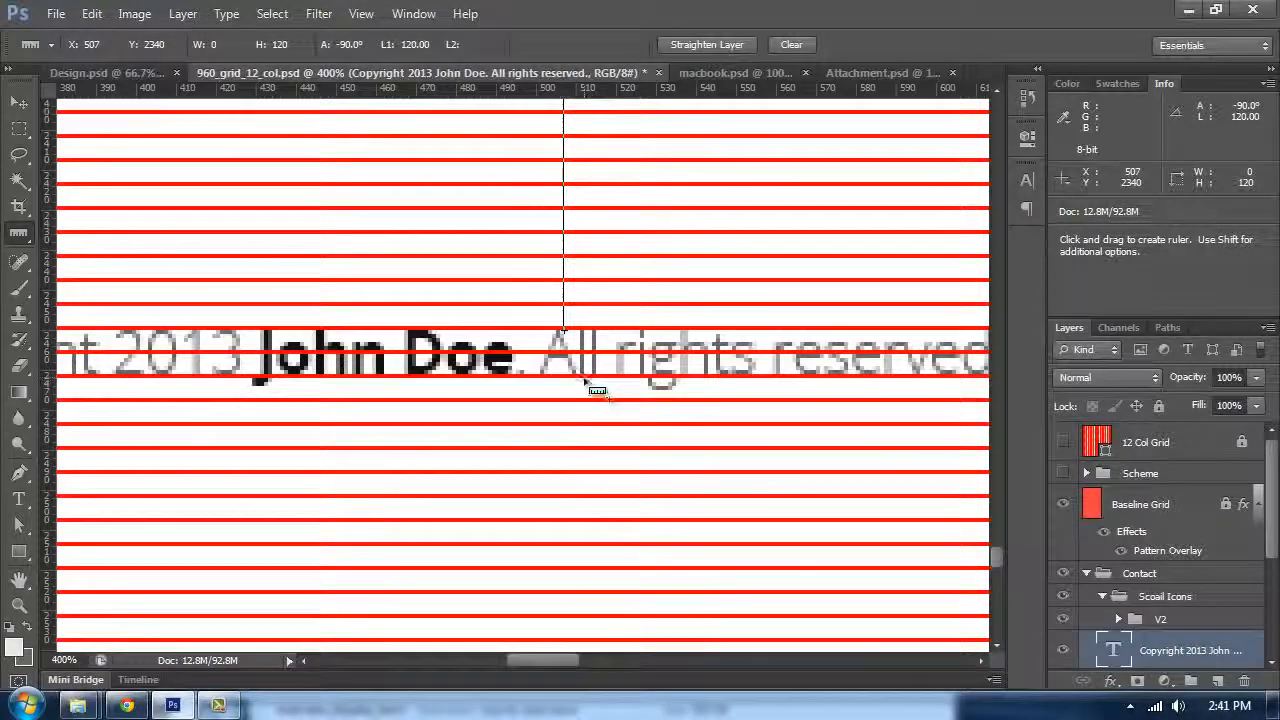
pyautogui.moveTo(585, 652); pyautogui.dragTo(587, 406)
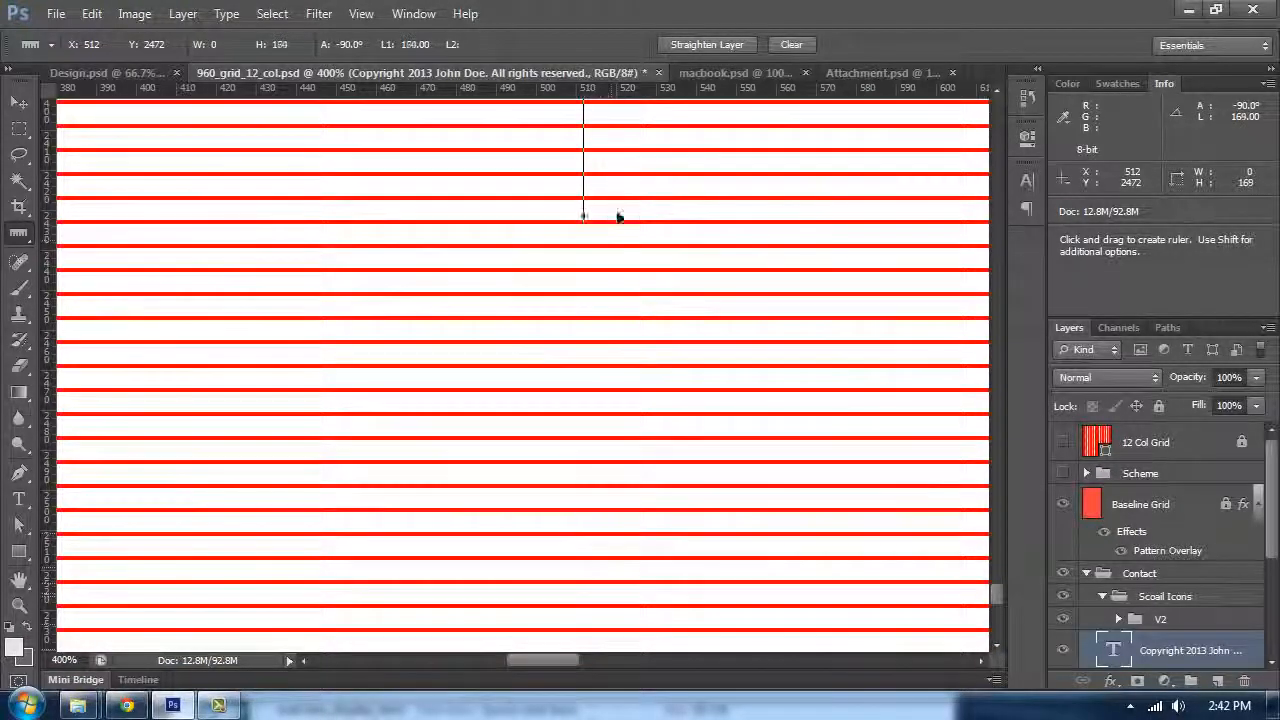
pyautogui.moveTo(645, 125)
pyautogui.mouseDown()
pyautogui.moveTo(640, 100)
pyautogui.moveTo(639, 117)
pyautogui.mouseUp()
pyautogui.hotkey('ctrl', '-')
pyautogui.hotkey('ctrl', '-')
pyautogui.hotkey('ctrl', '-')
pyautogui.hotkey('ctrl', '-')
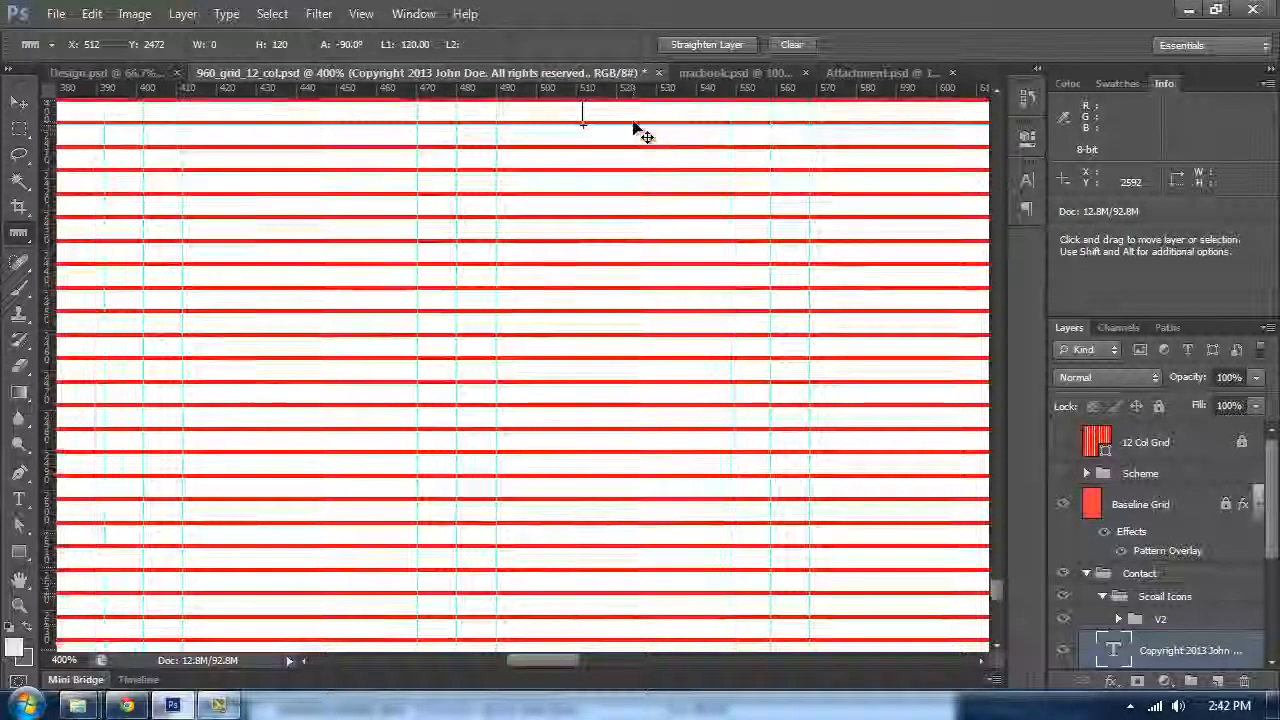
# Step: Crop the canvas bottom up again so it ends a short distance below the copyright footer
pyautogui.press('c')
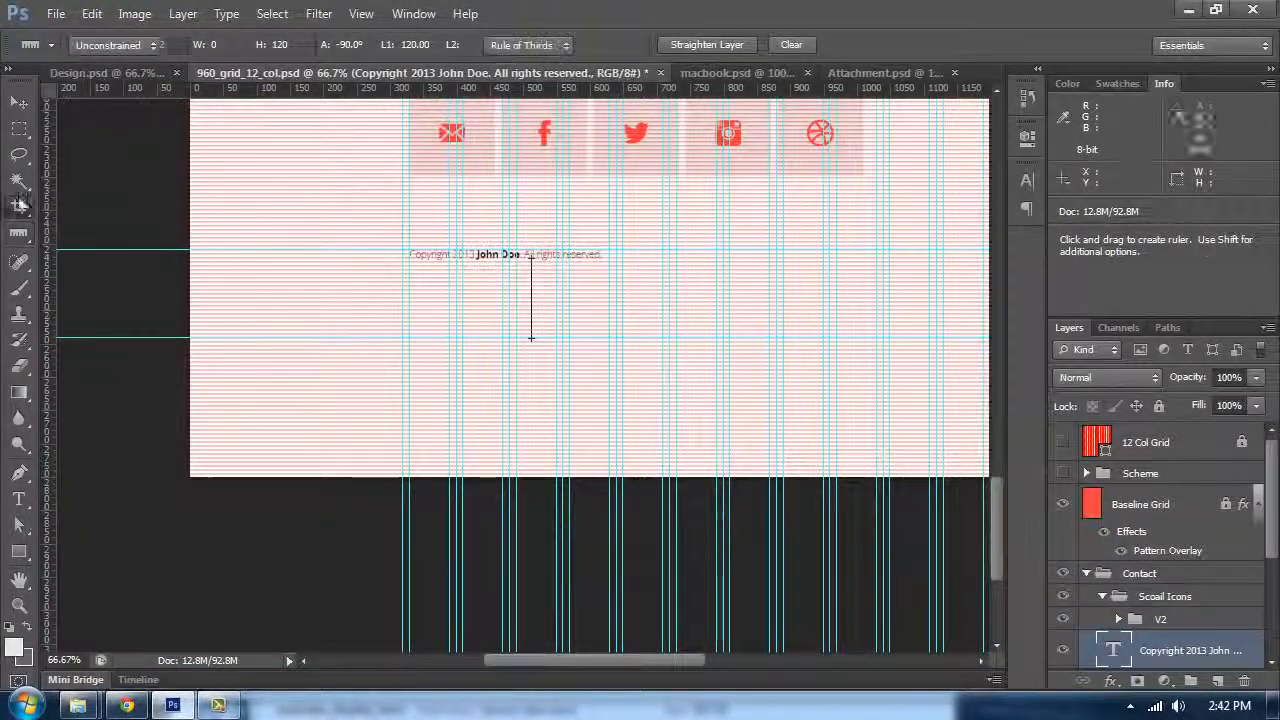
pyautogui.moveTo(725, 471); pyautogui.dragTo(727, 405)
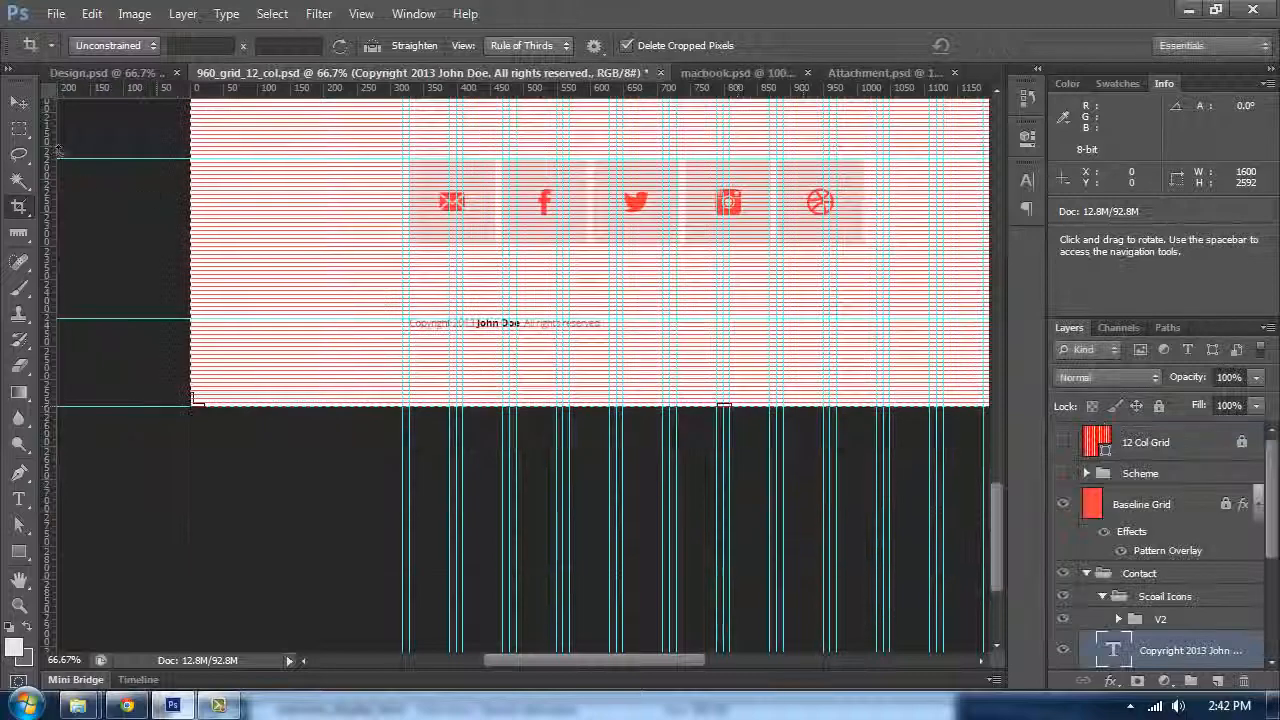
pyautogui.click(18, 103)
pyautogui.moveTo(668, 247); pyautogui.dragTo(640, 371)
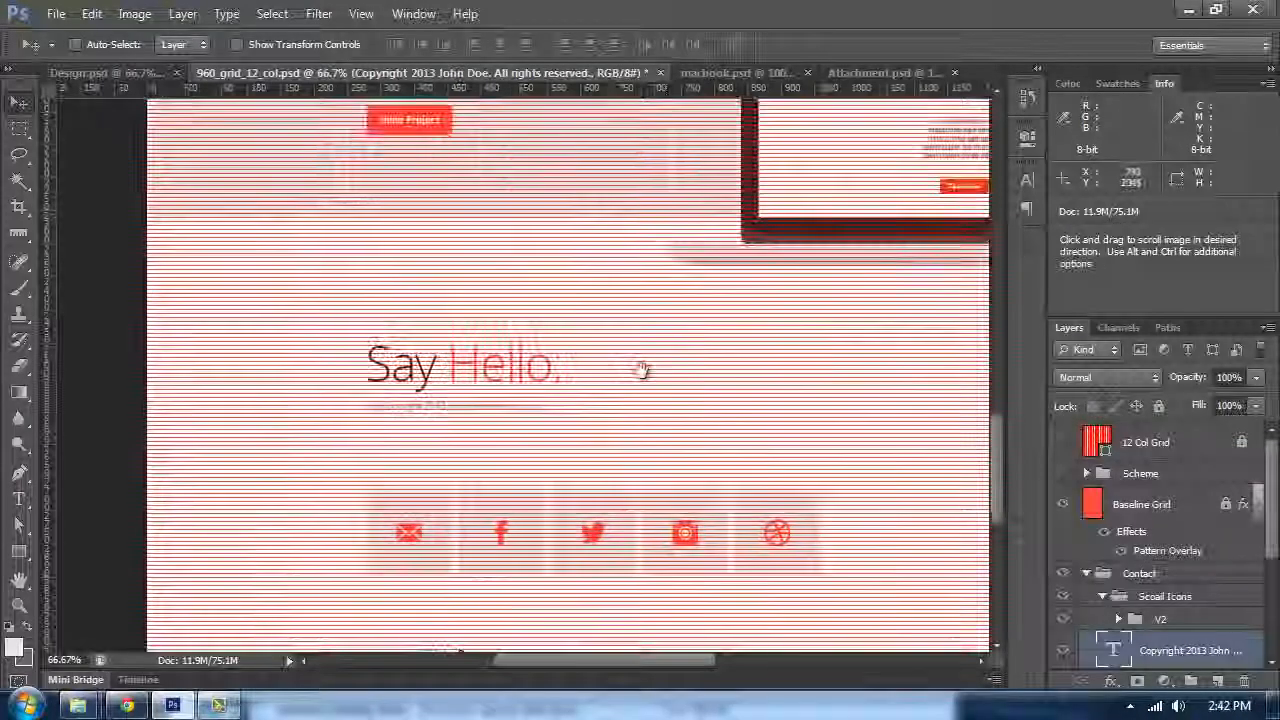
# Step: Zoom out, hide the guides and turn off the Baseline Grid layer's visibility
pyautogui.hotkey('ctrl', '-')
pyautogui.hotkey('ctrl', '-')
pyautogui.hotkey('ctrl', ';')
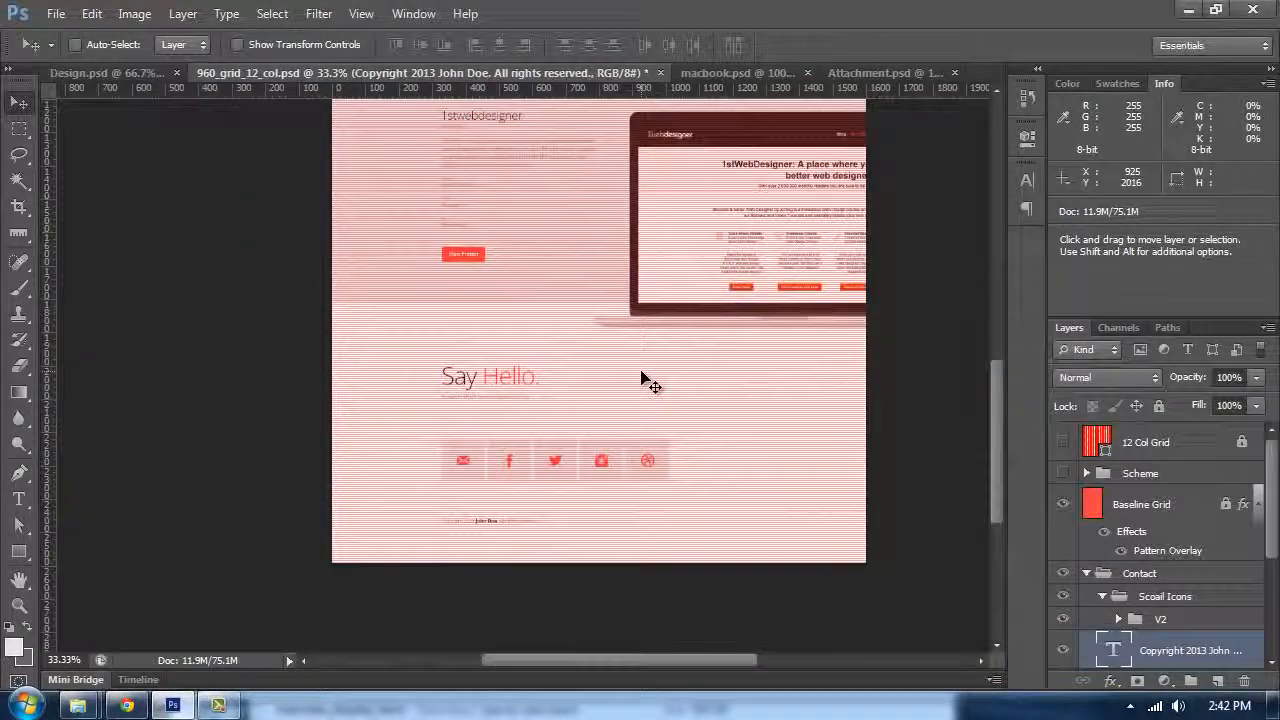
pyautogui.click(1063, 504)
# Step: Review the whole page layout with panels hidden at different zoom levels
pyautogui.scroll(6, 686, 266)
pyautogui.press('Tab')
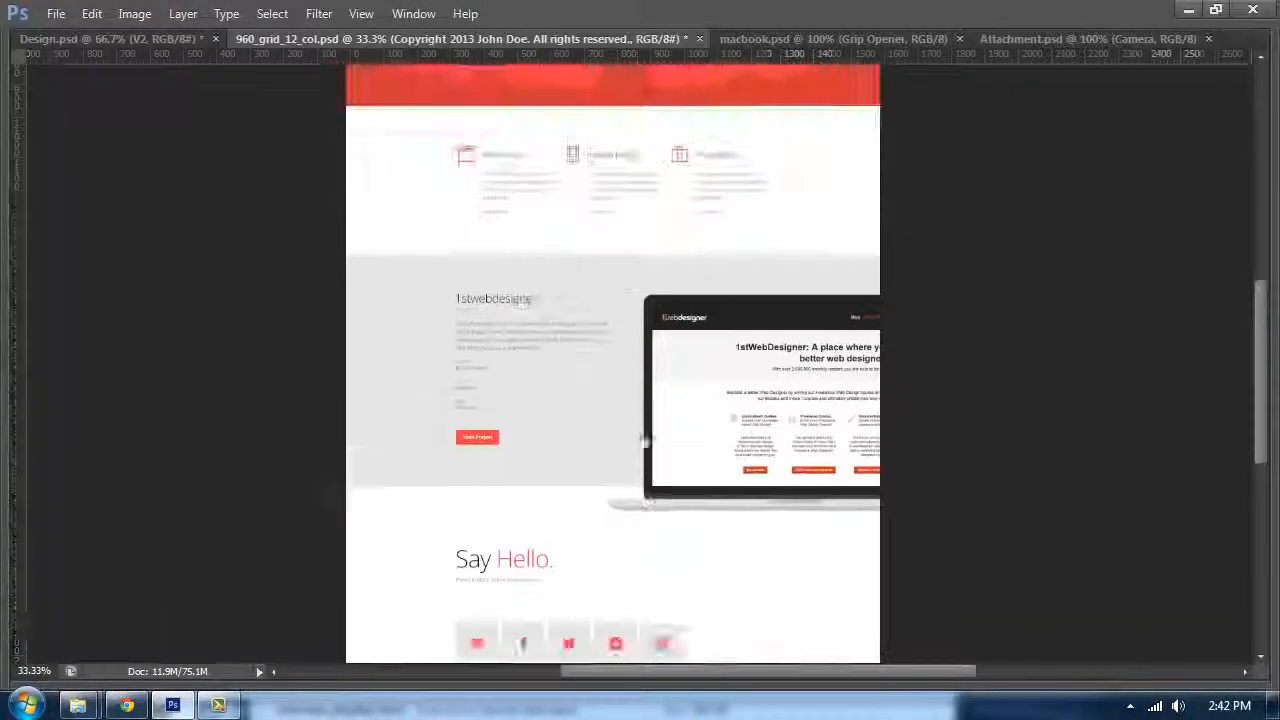
pyautogui.scroll(2, 574, 343)
pyautogui.press('Tab')
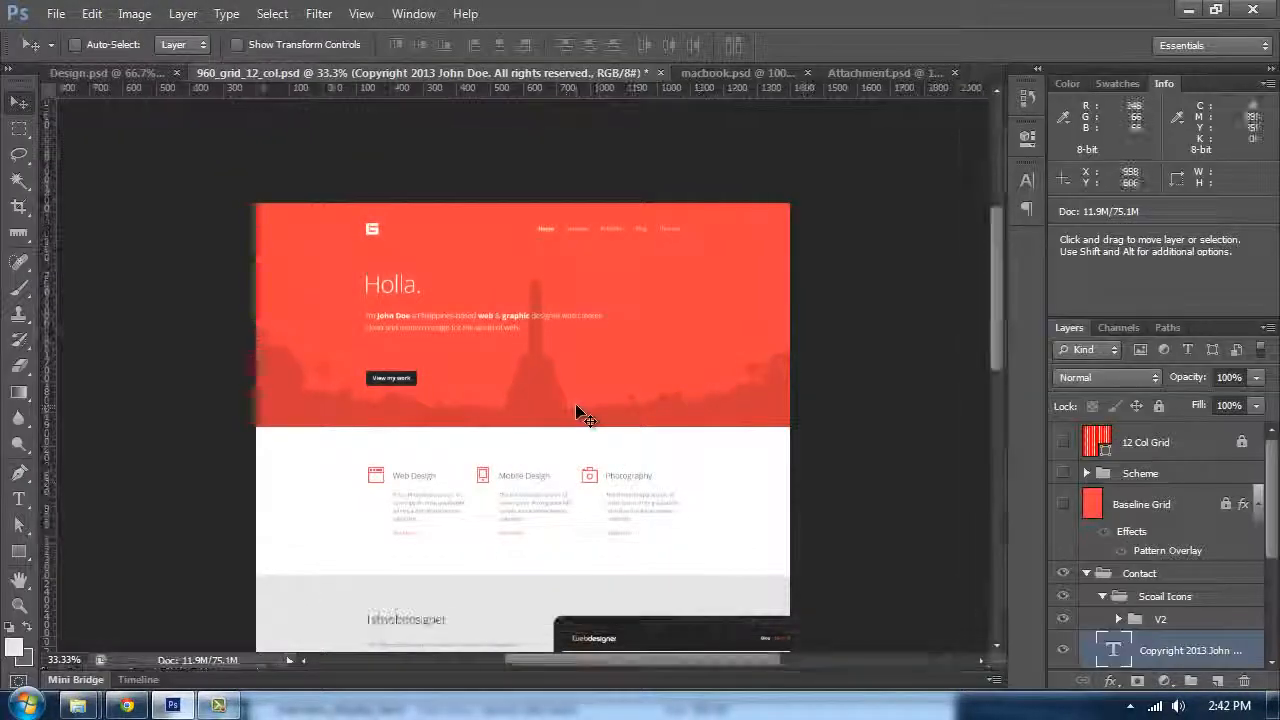
pyautogui.hotkey('ctrl', '+')
pyautogui.hotkey('ctrl', '+')
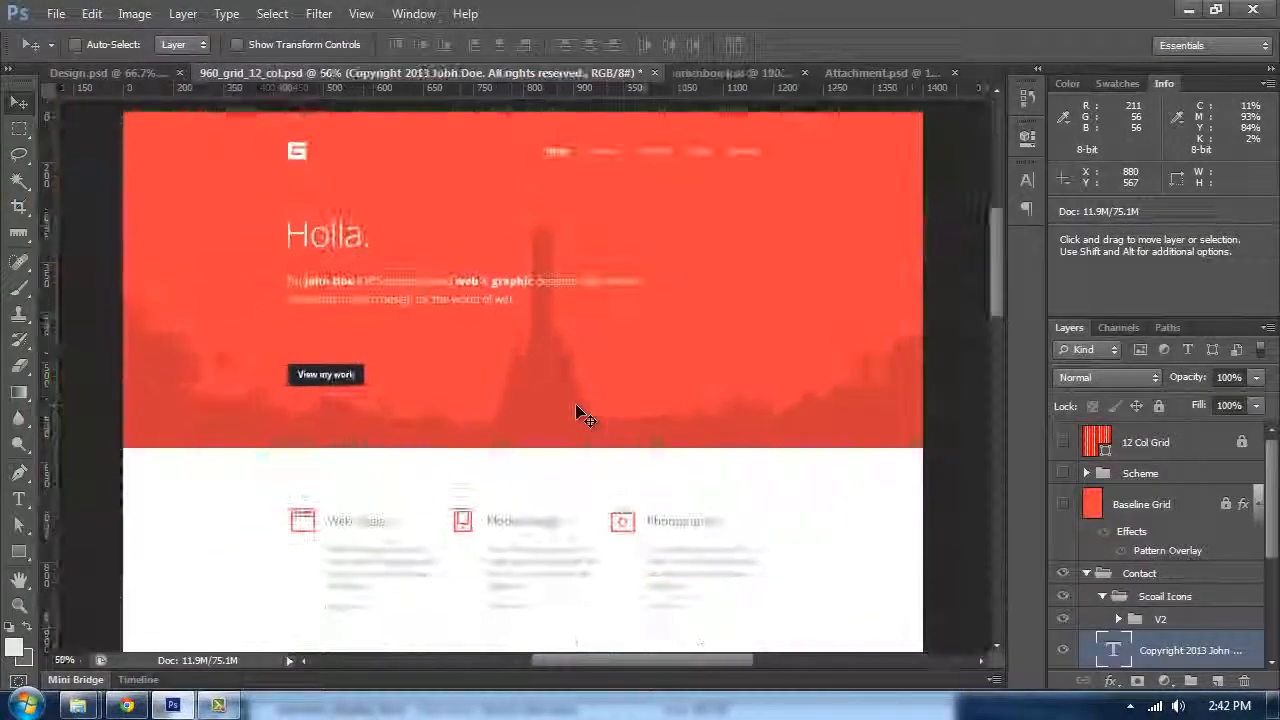
pyautogui.scroll(3, 577, 409)
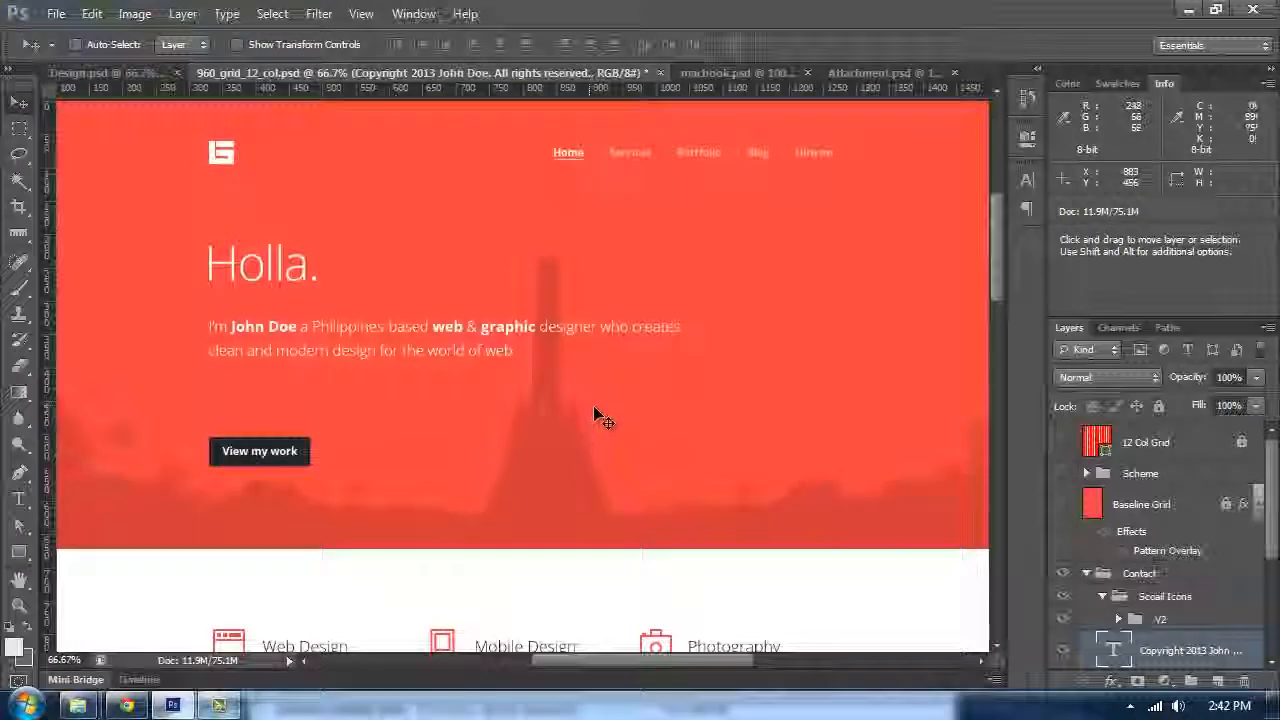
pyautogui.scroll(-1, 595, 405)
pyautogui.moveTo(676, 388); pyautogui.dragTo(659, 387)
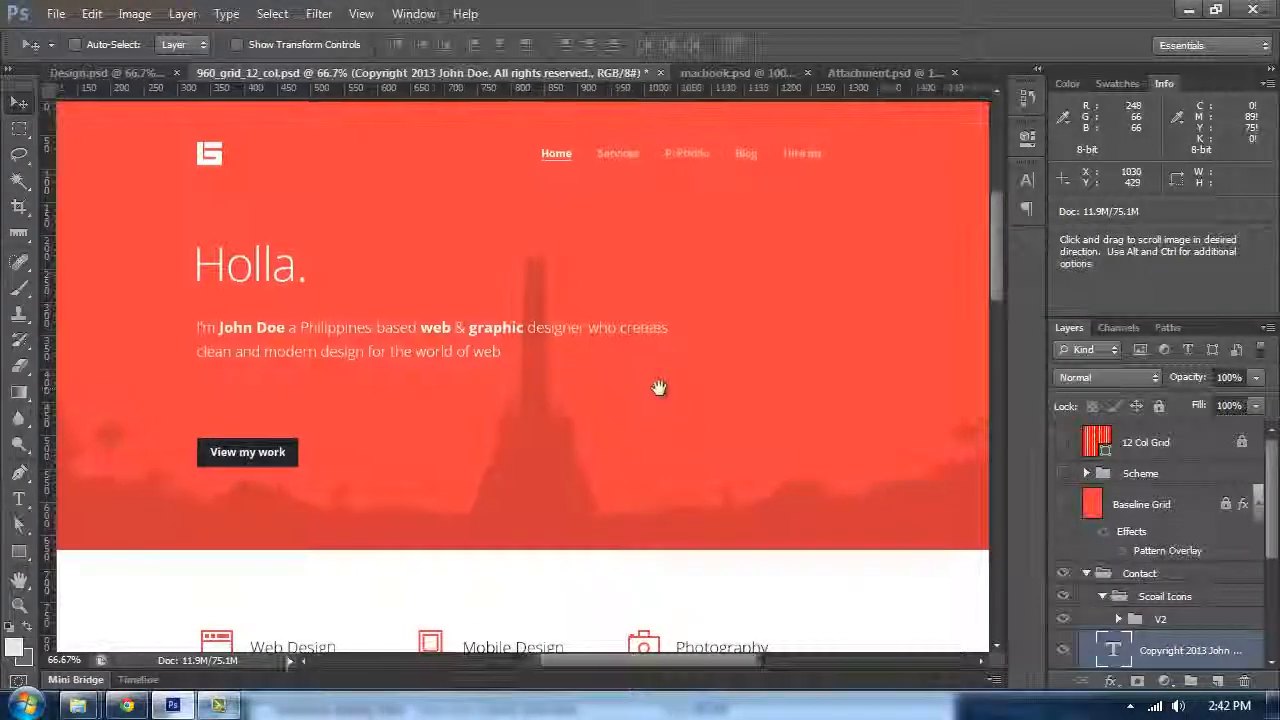
pyautogui.press('Tab')
pyautogui.scroll(-2, 803, 441)
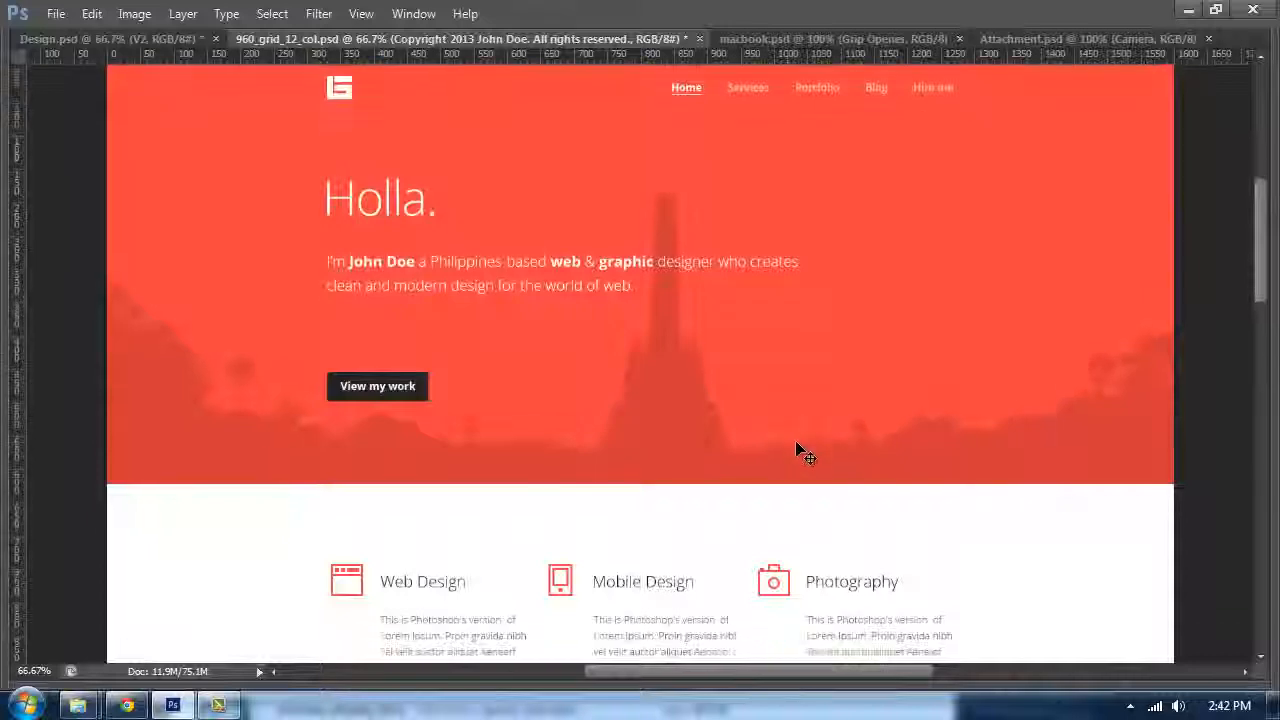
pyautogui.press('Tab')
pyautogui.hotkey('ctrl', '-')
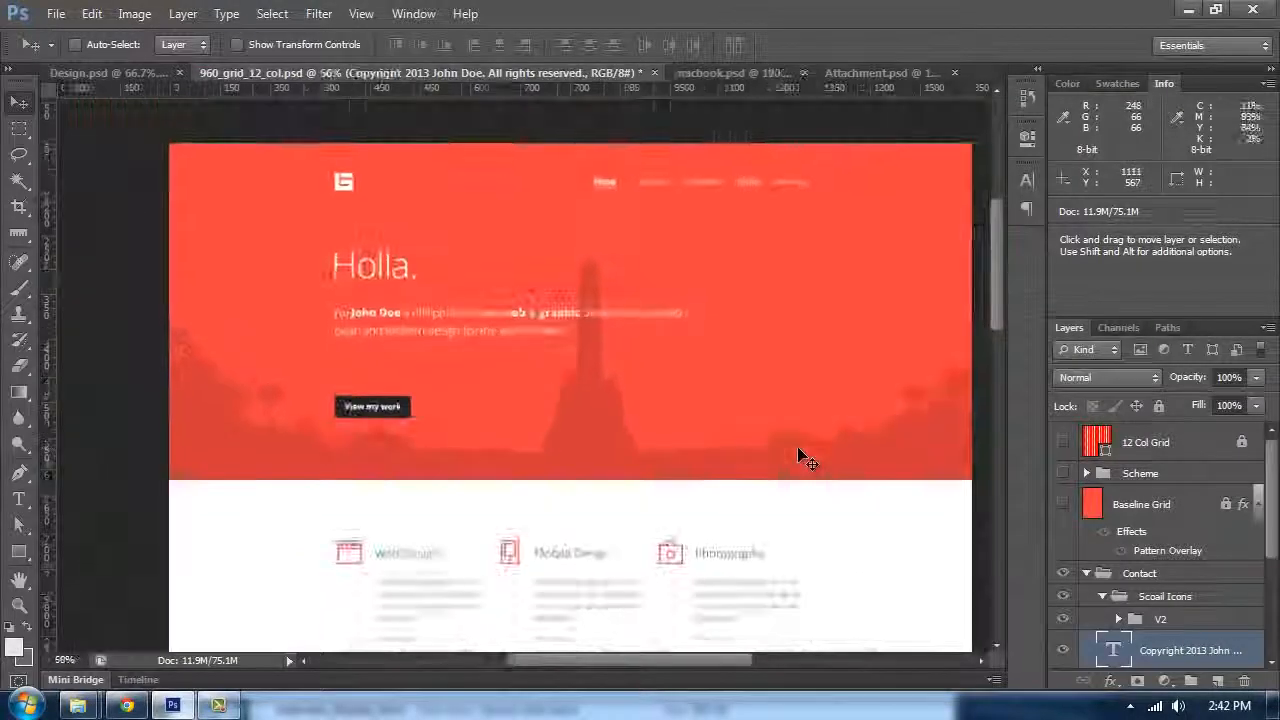
pyautogui.hotkey('ctrl', '+')
pyautogui.press('Tab')
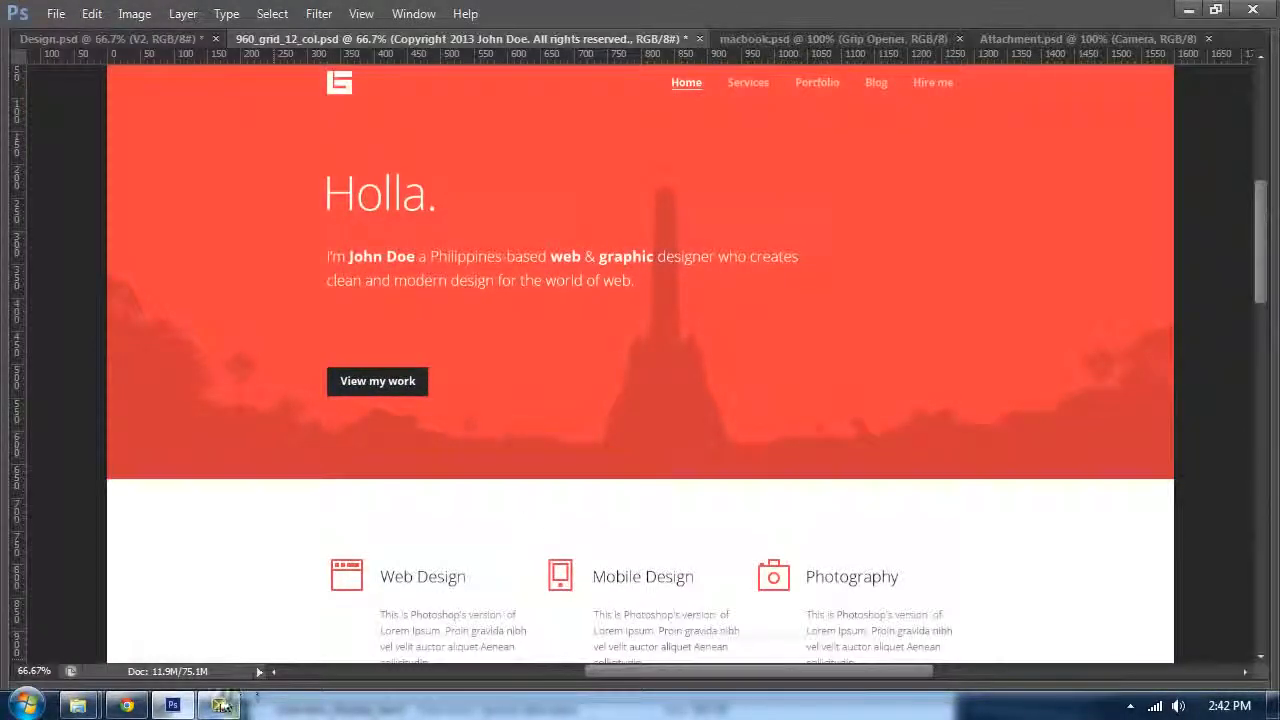
pyautogui.press('Tab')
pyautogui.scroll(3, 609, 443)
pyautogui.scroll(-1, 631, 435)
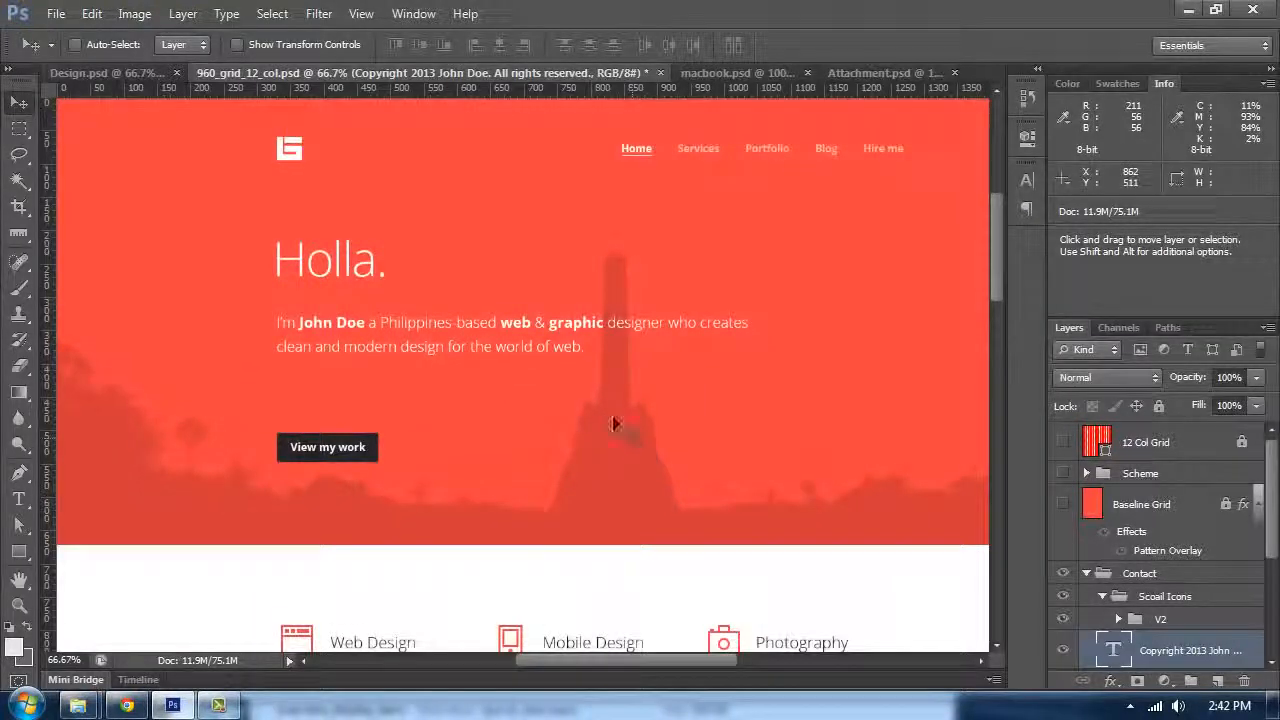
# Step: Compare the grid file's layout with the contact section in Design.psd, then return to the grid file
pyautogui.click(108, 73)
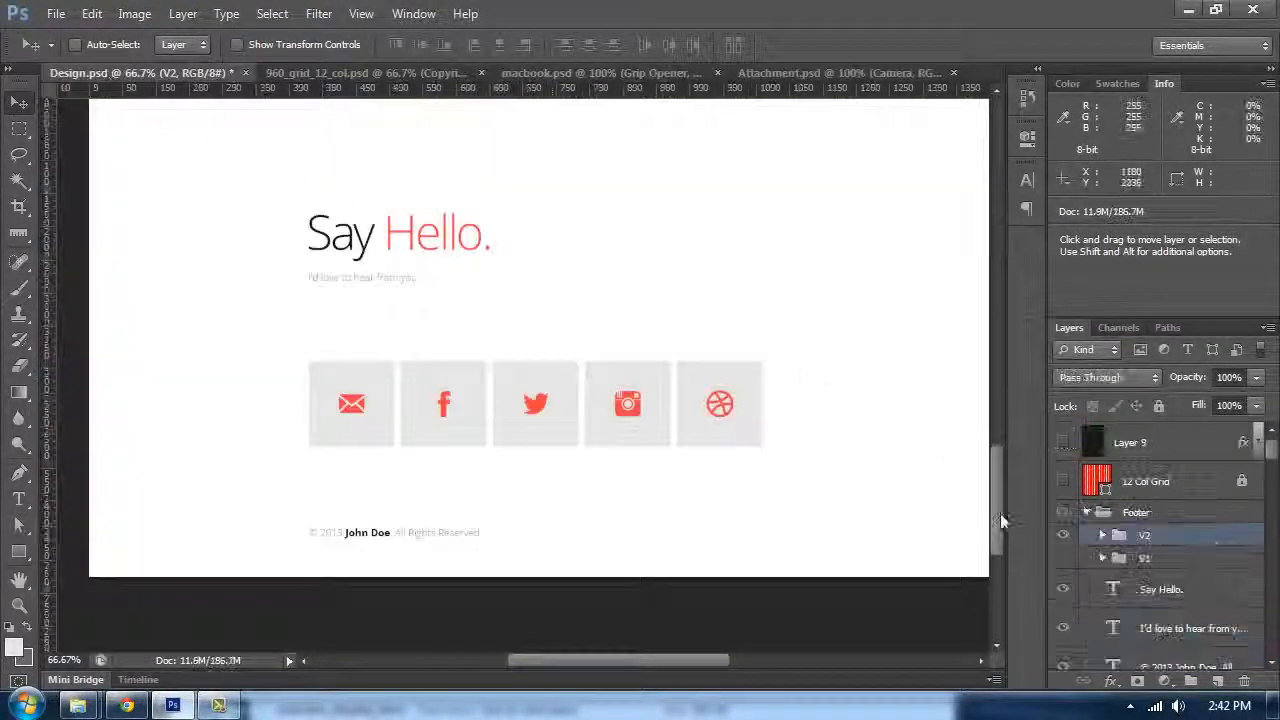
pyautogui.scroll(4, 663, 374)
pyautogui.scroll(5, 663, 374)
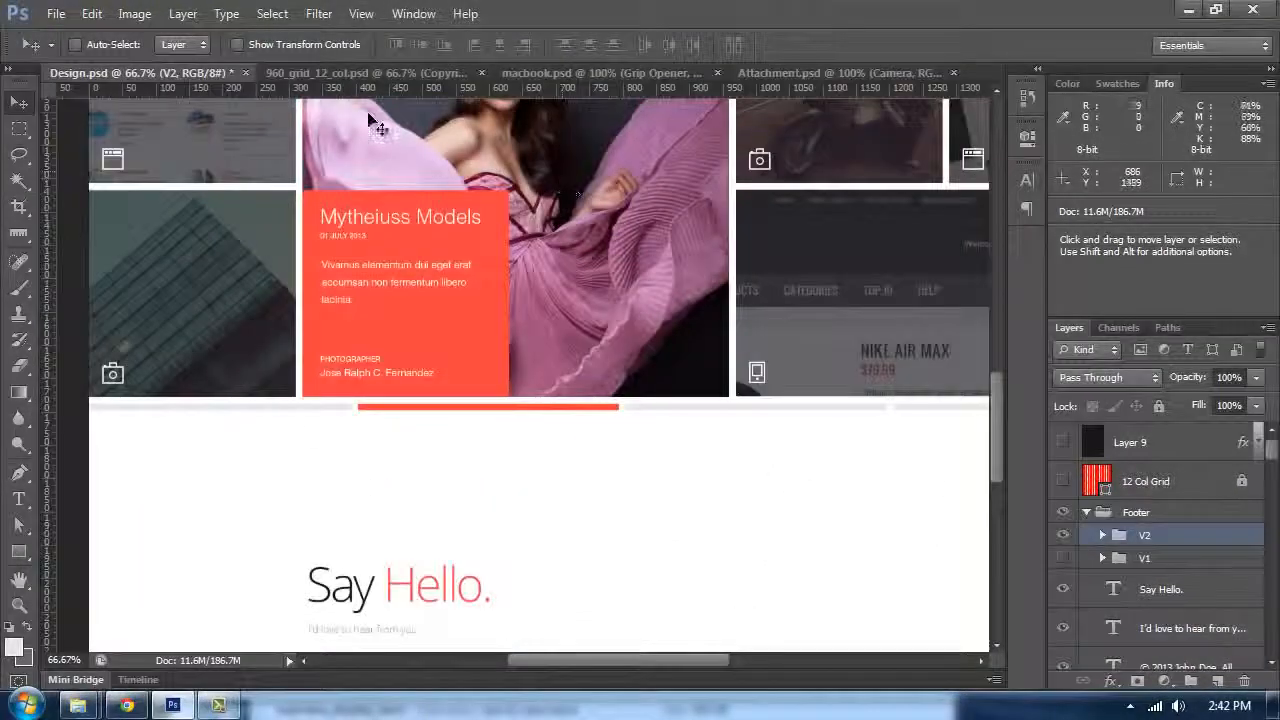
pyautogui.click(362, 74)
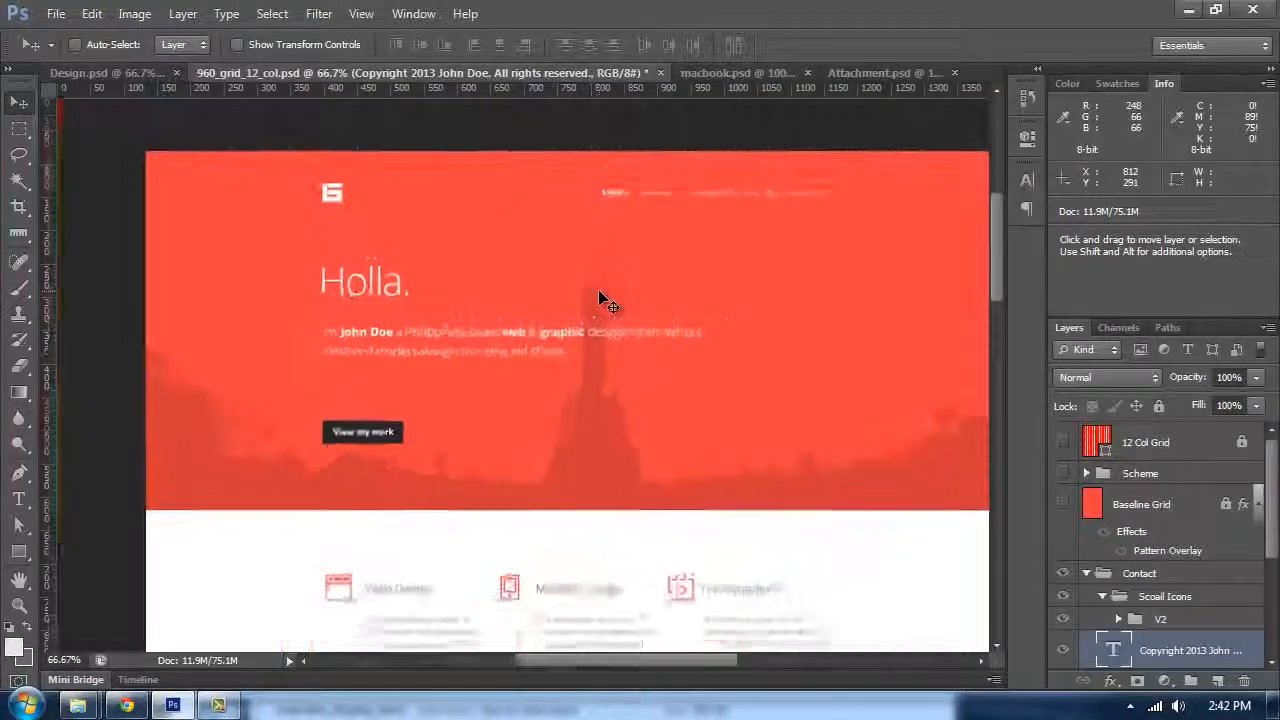
pyautogui.press('Tab')
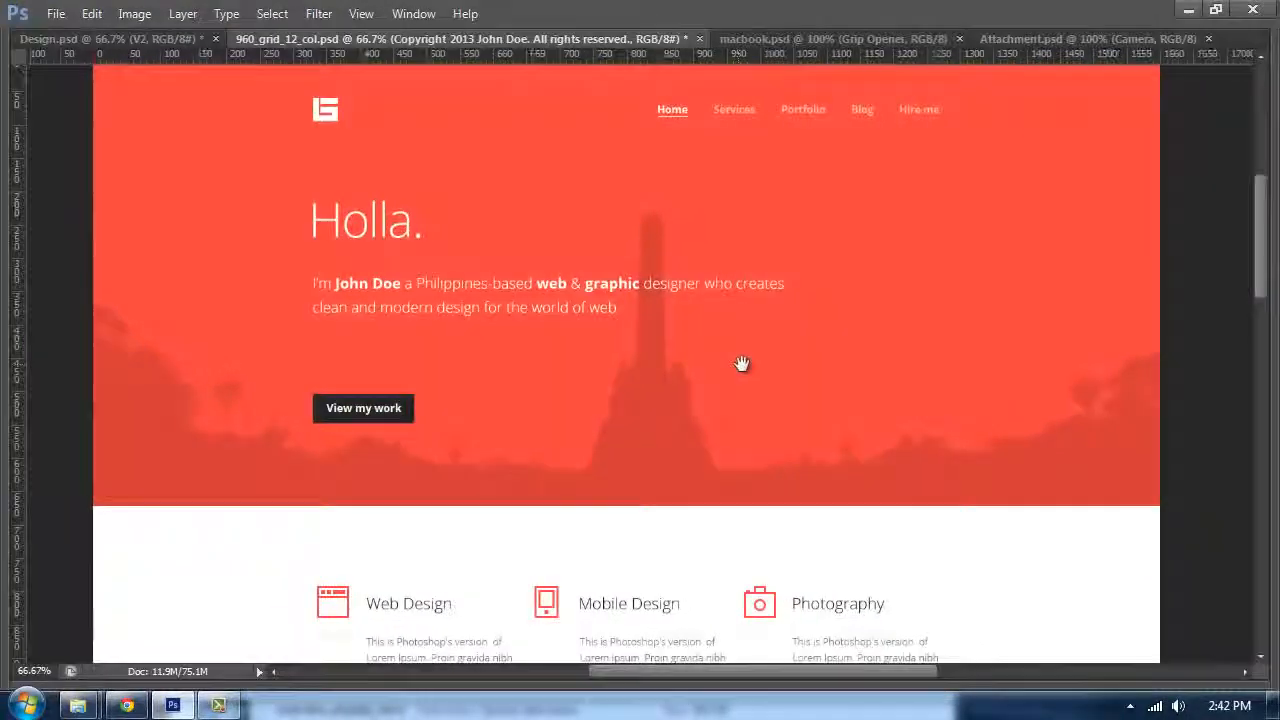
pyautogui.press('Tab')
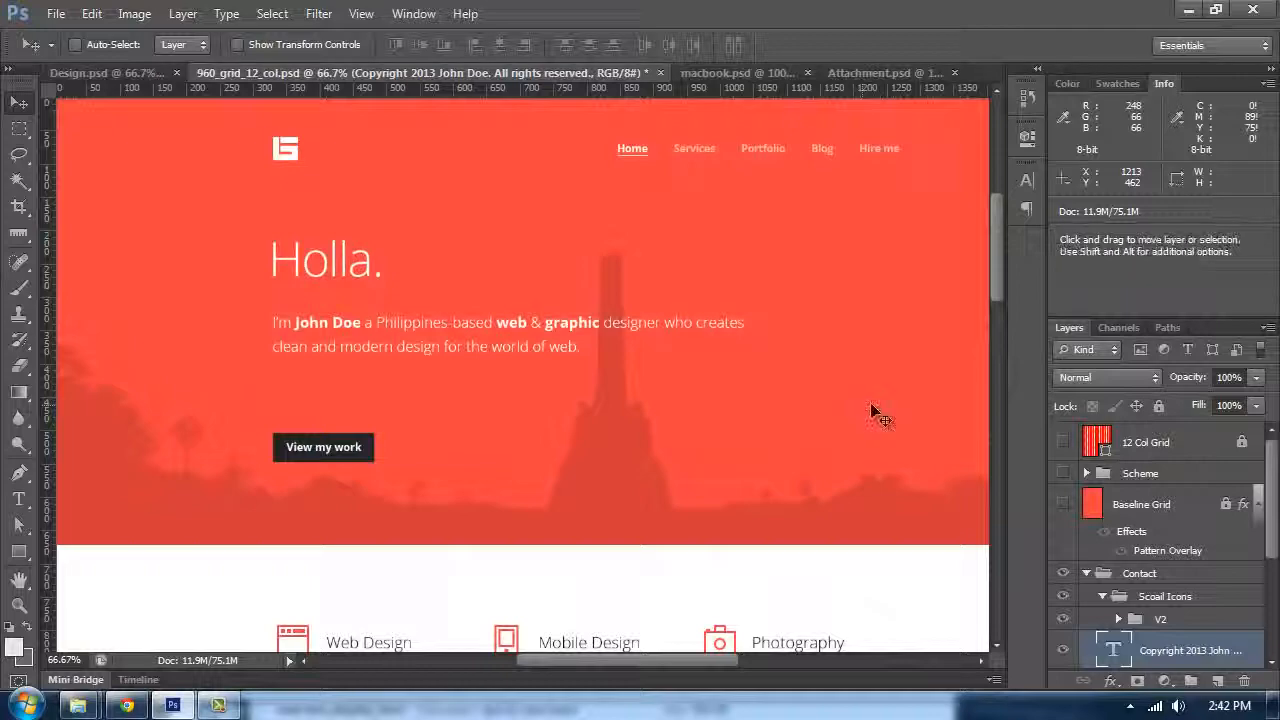
pyautogui.scroll(3, 874, 415)
pyautogui.scroll(-2, 876, 427)
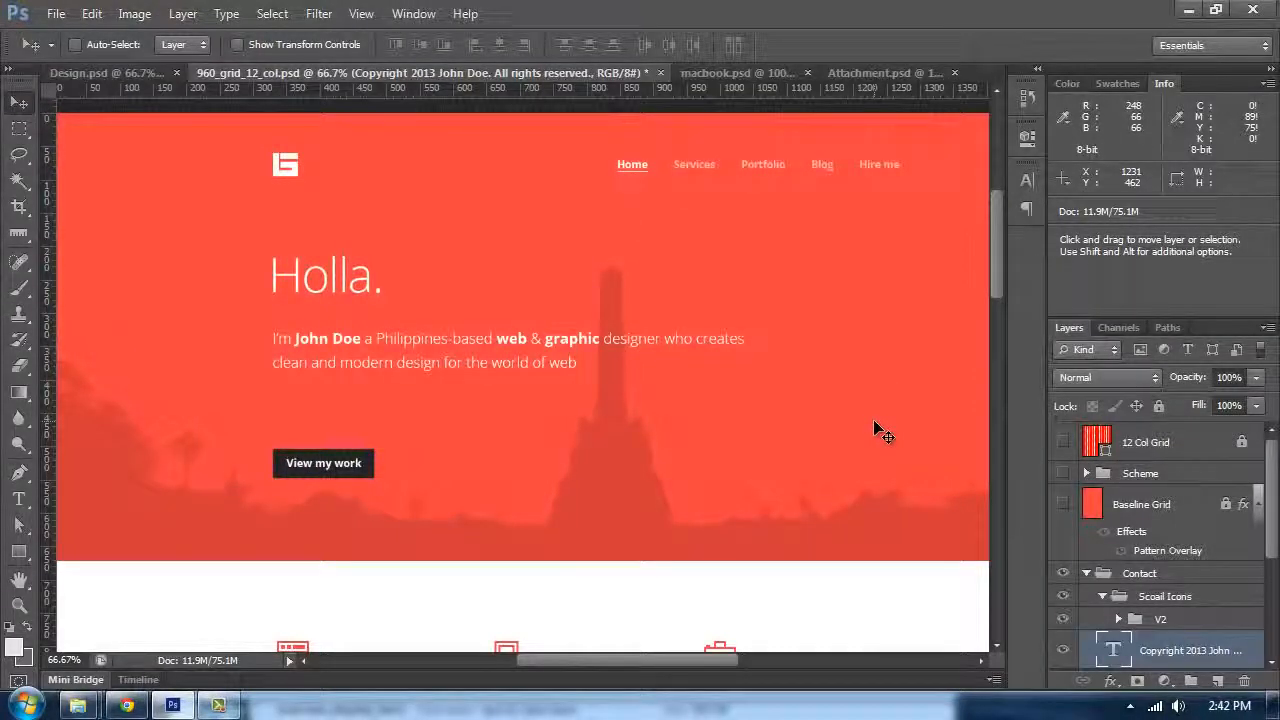